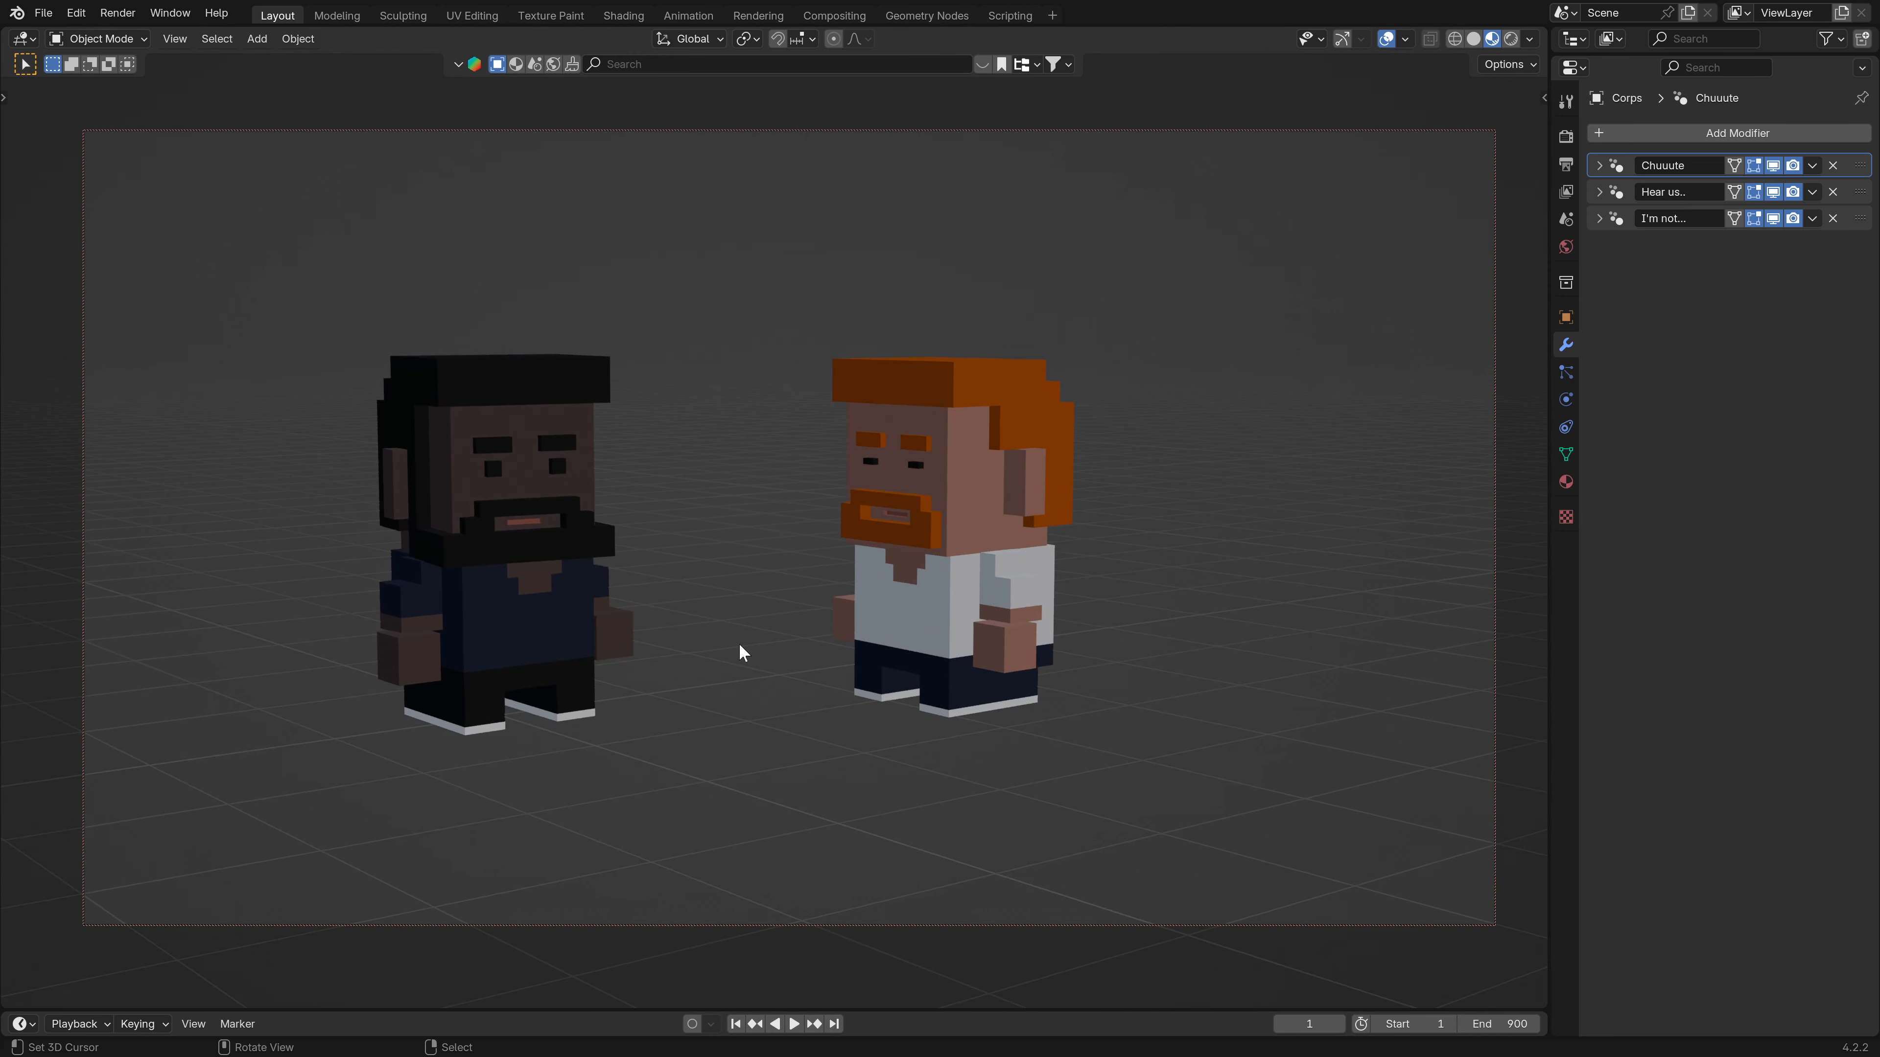
# Play back the two voxel characters' speech-bubble animation, view it from another angle and stop playback.
pyautogui.press('space')
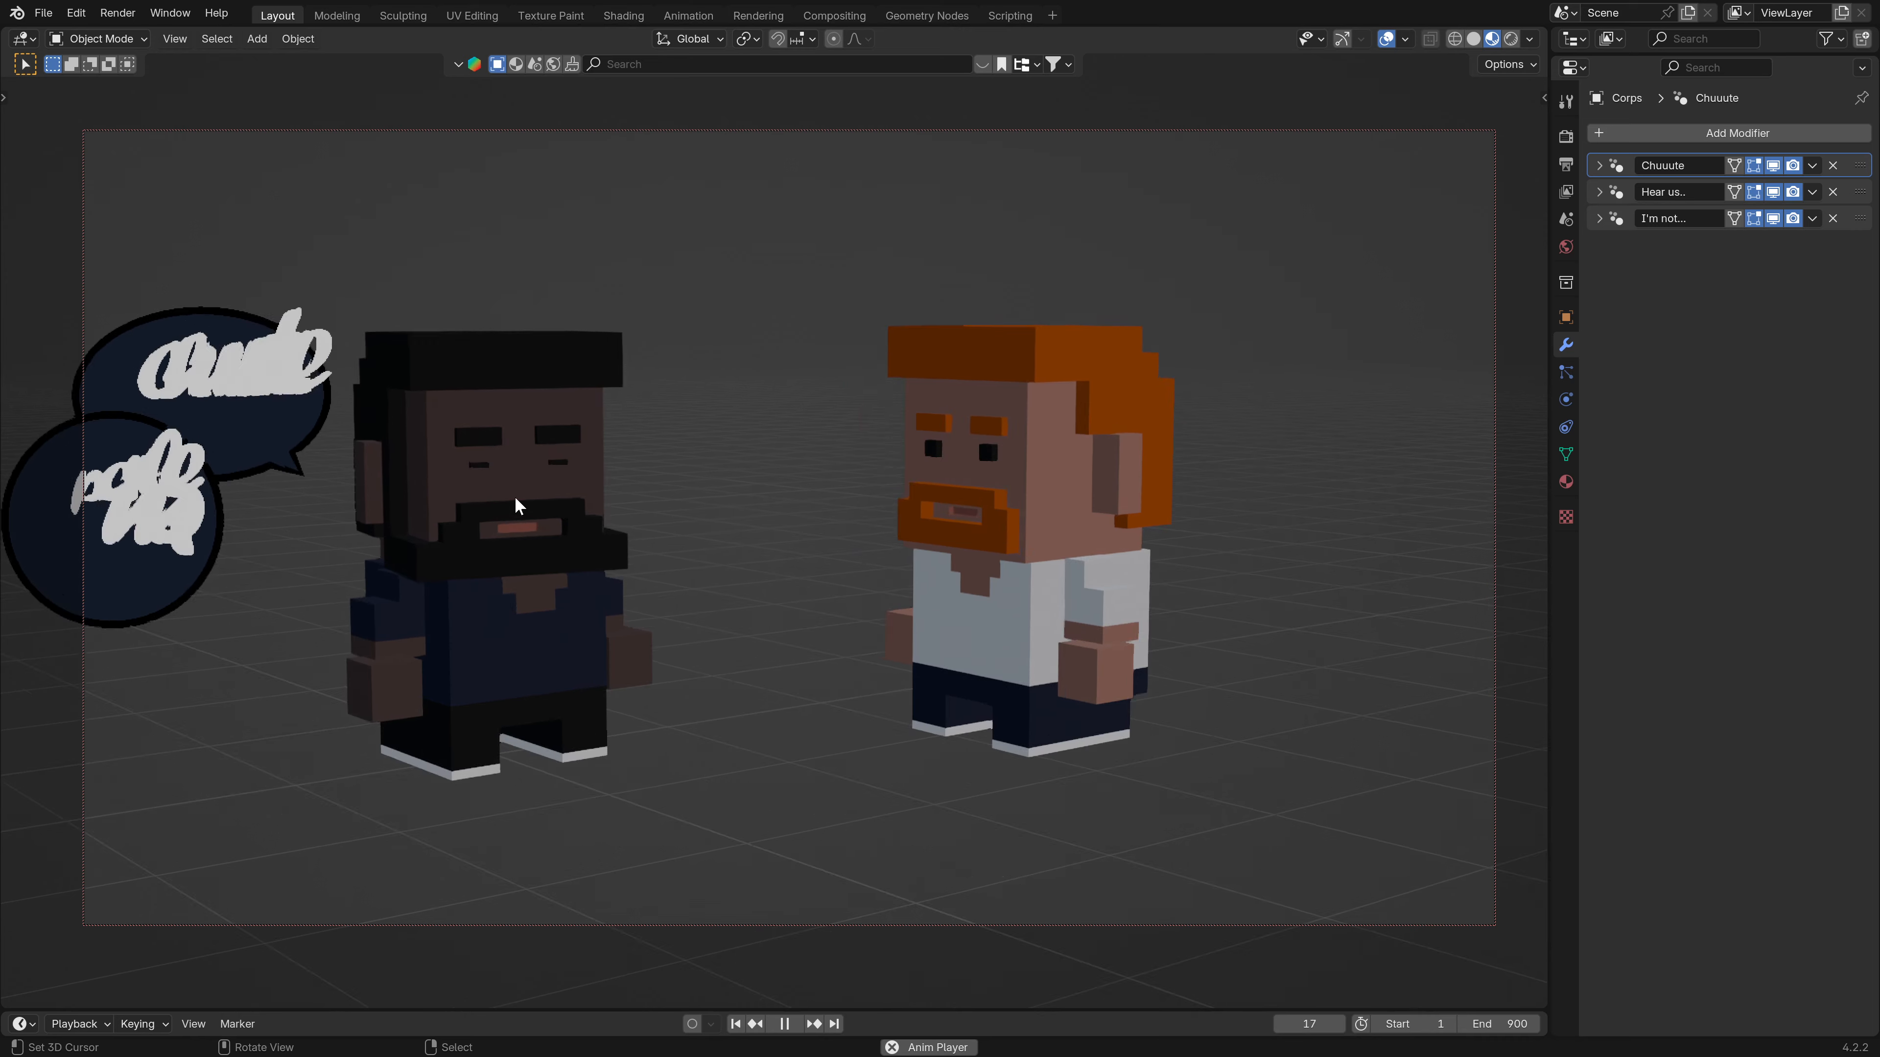
pyautogui.moveTo(593, 502)
pyautogui.mouseDown(button='middle')
pyautogui.moveTo(641, 501)
pyautogui.moveTo(574, 496)
pyautogui.mouseUp(button='middle')
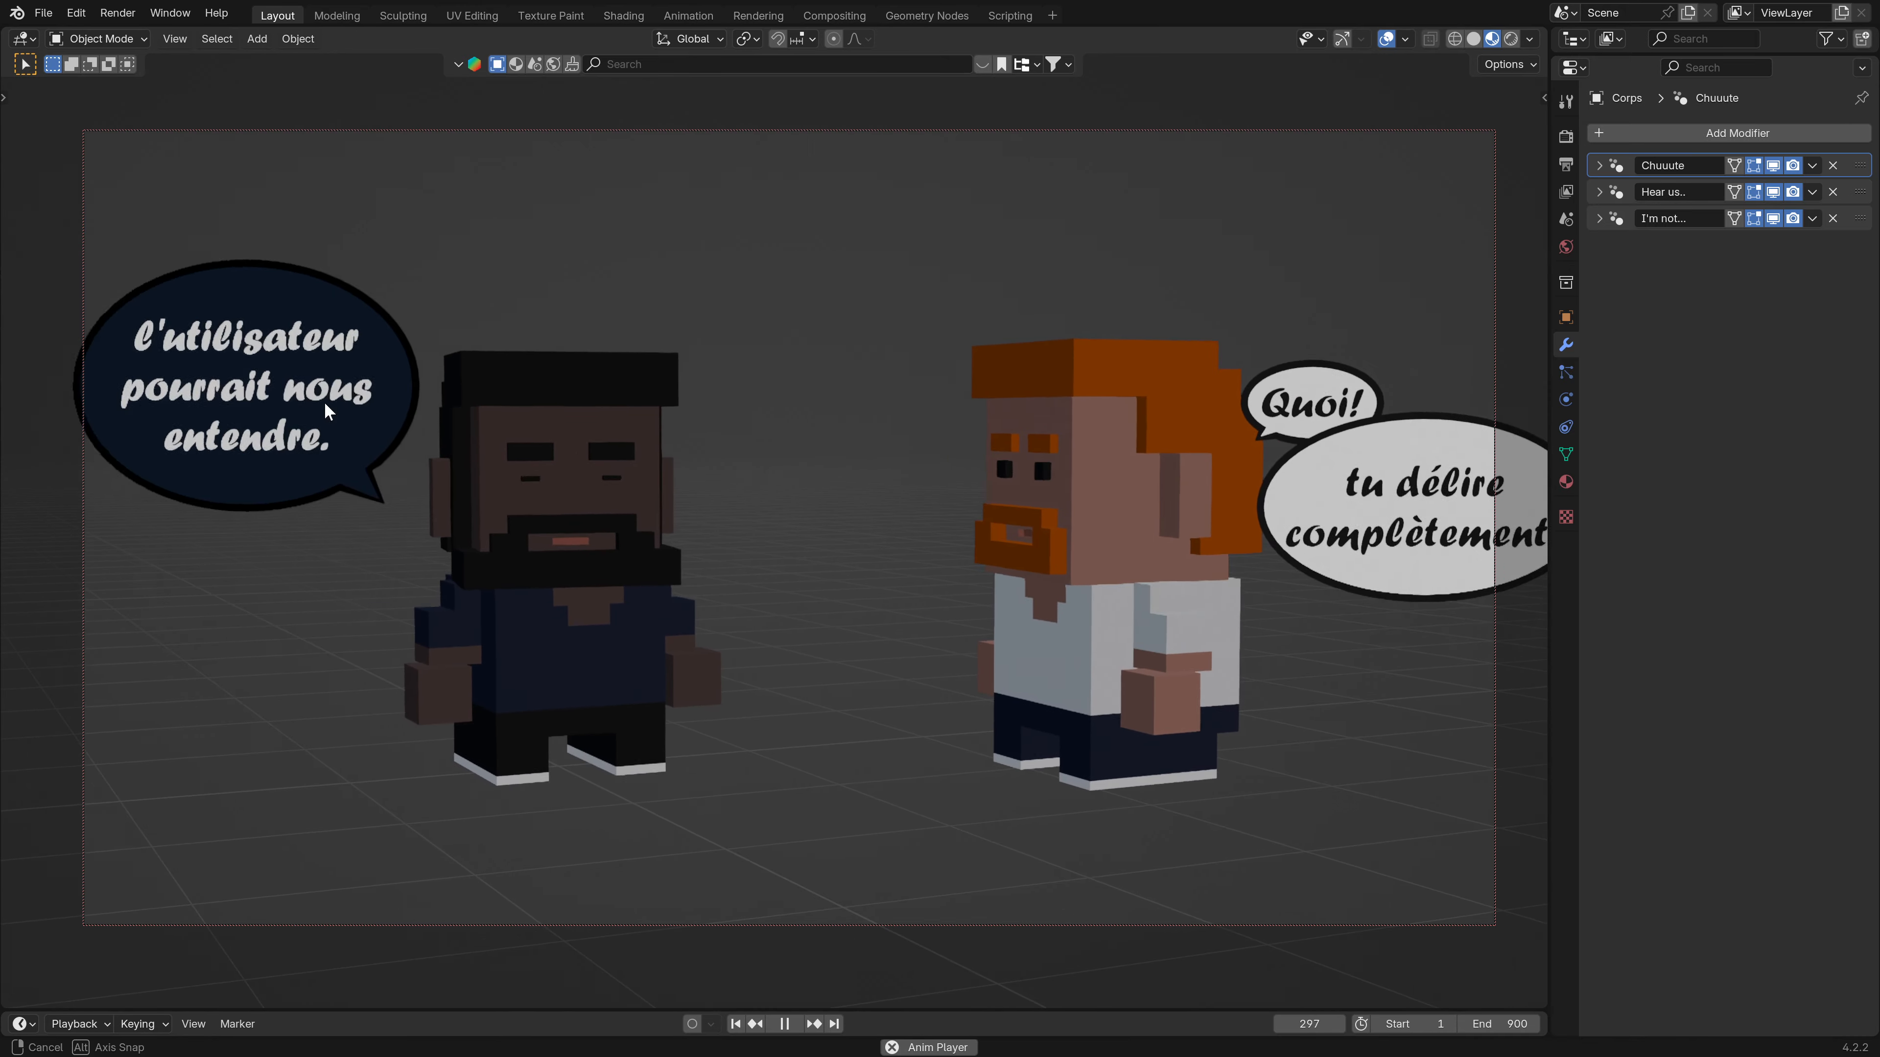
pyautogui.click(545, 627)
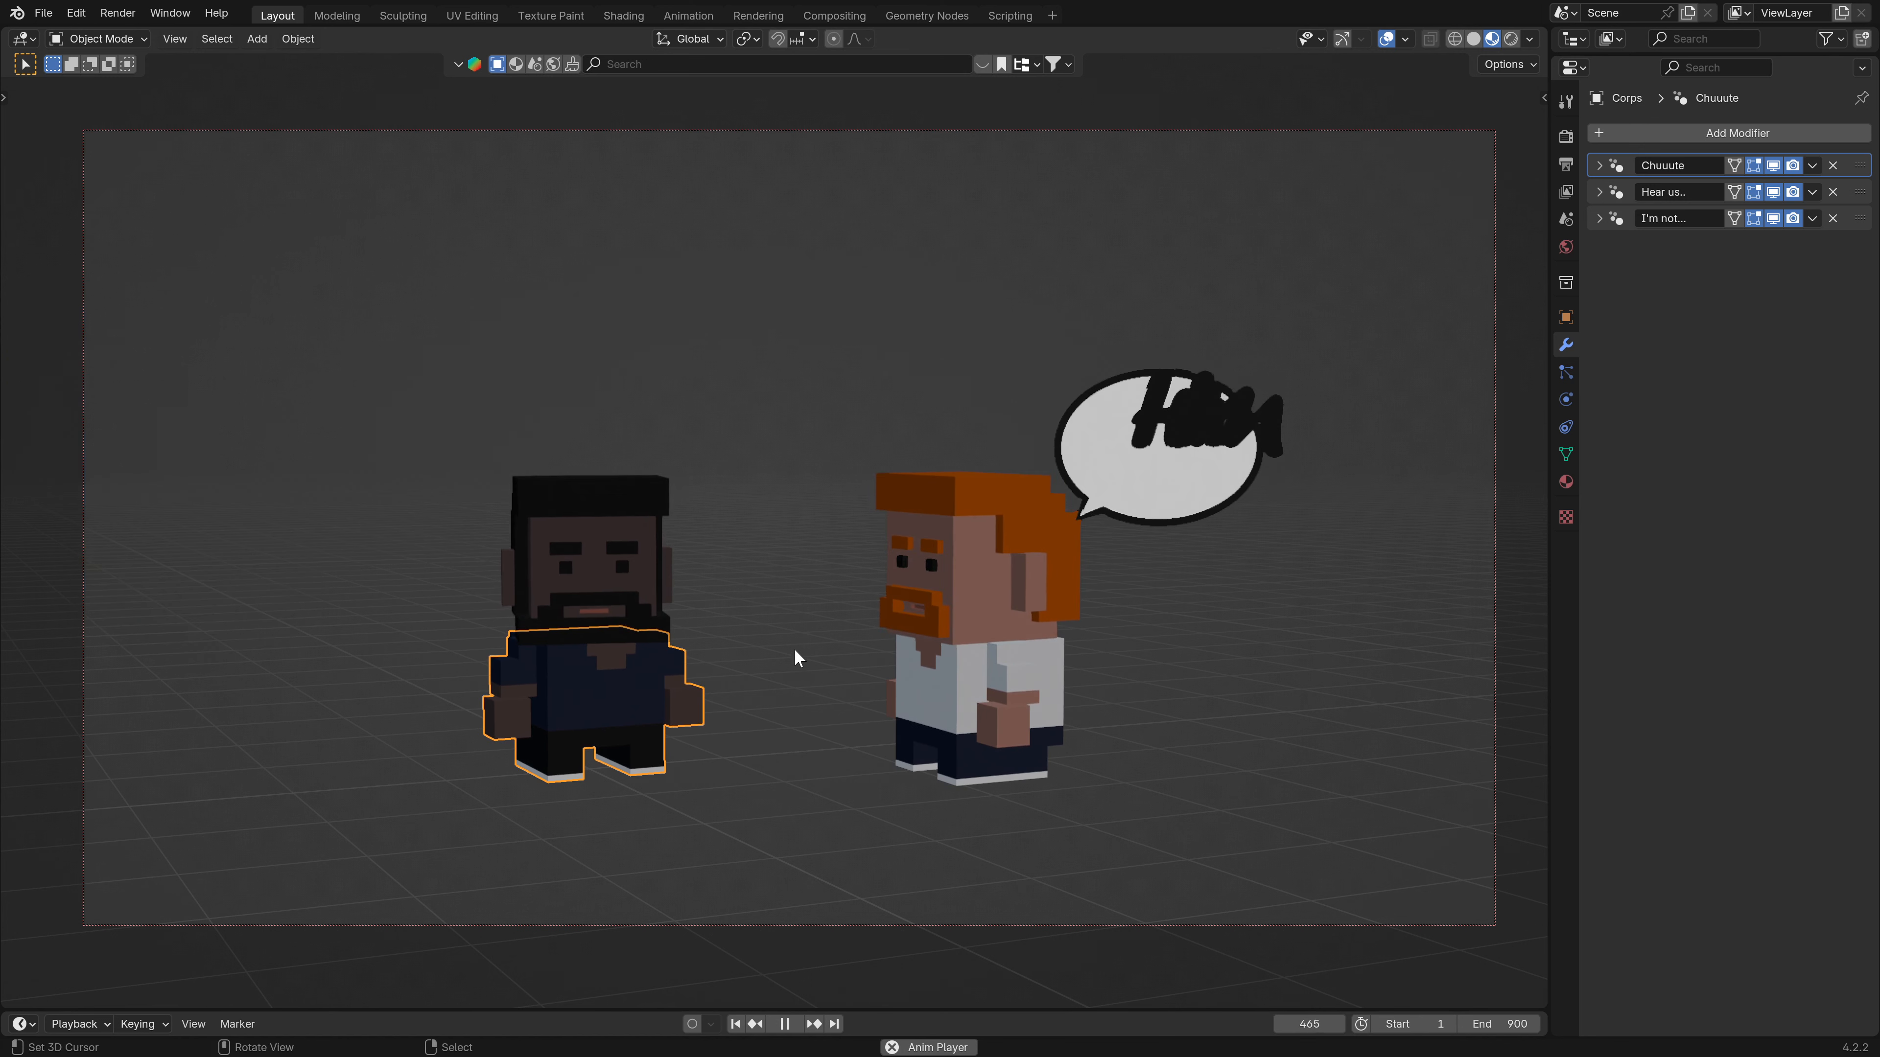
pyautogui.press('space')
# Enlarge the scene outliner, hide both character collections and leave the camera view.
pyautogui.moveTo(1645, 53); pyautogui.dragTo(1657, 185)
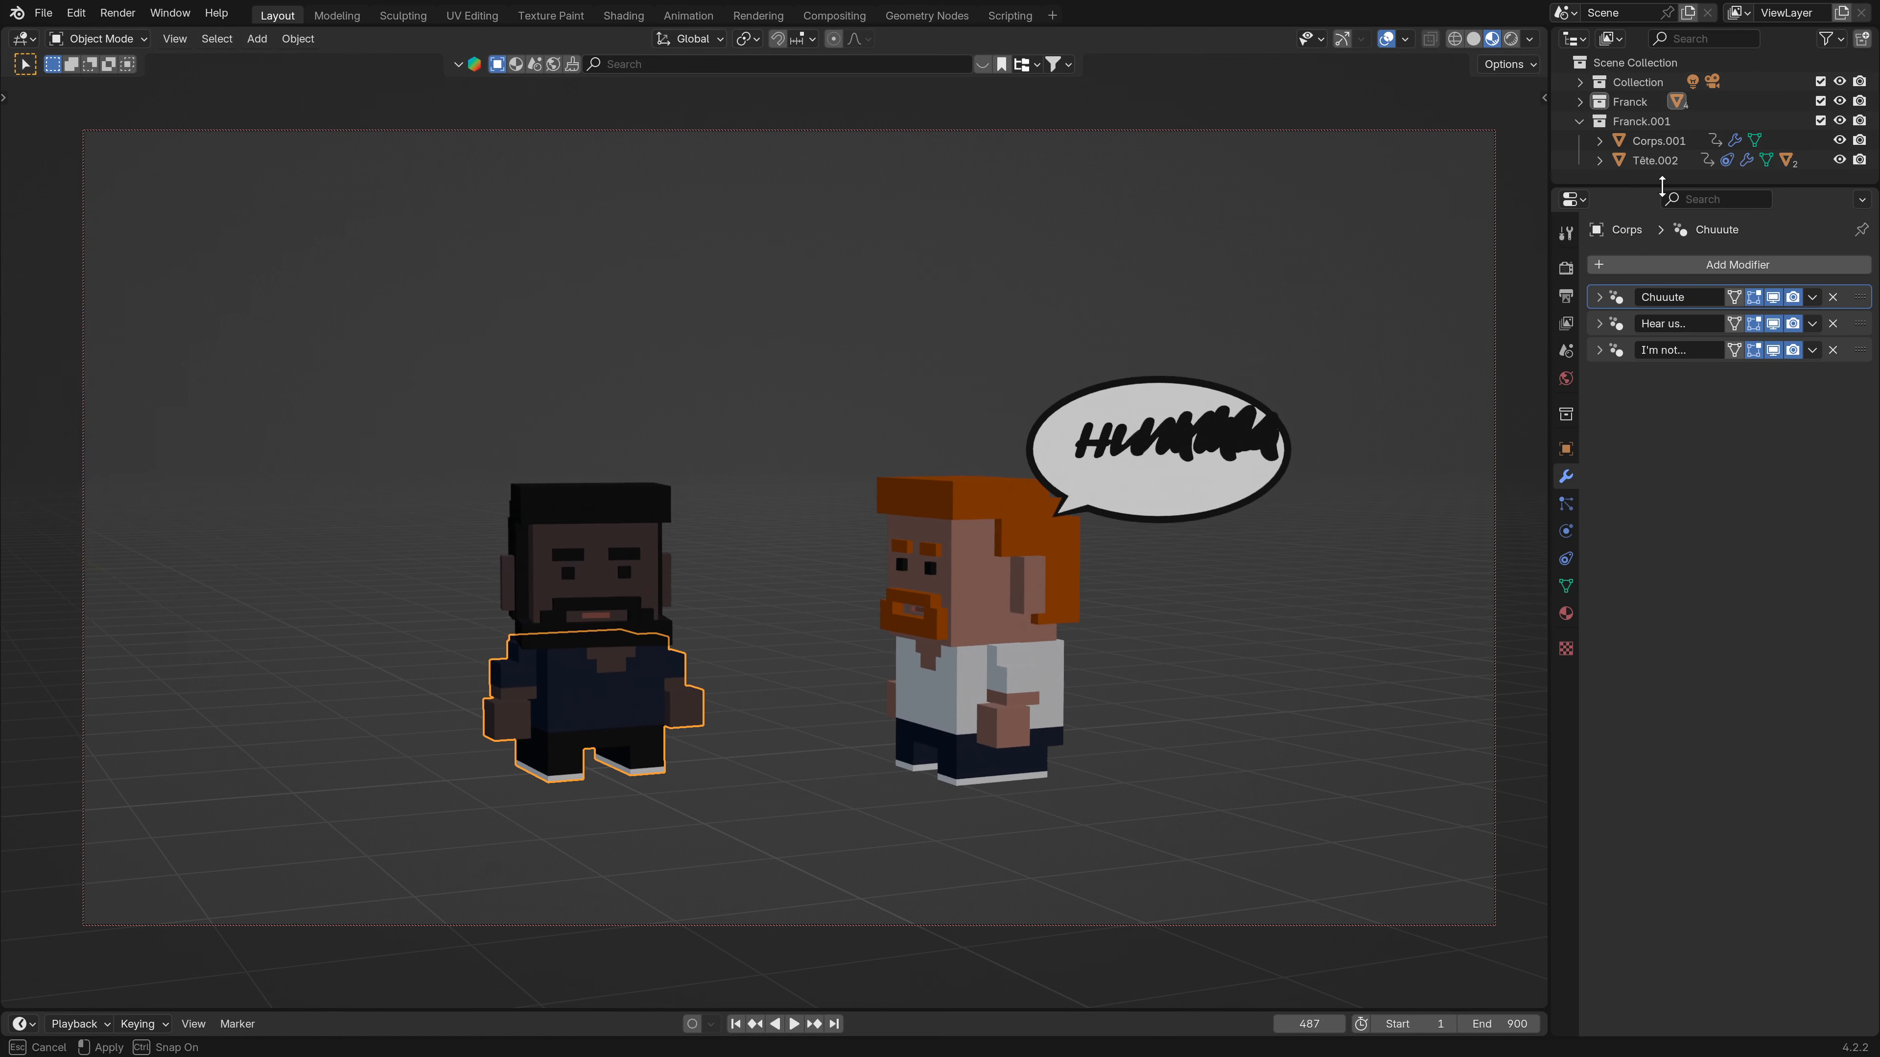
pyautogui.click(1839, 121)
pyautogui.click(1840, 101)
pyautogui.press('KP_0')
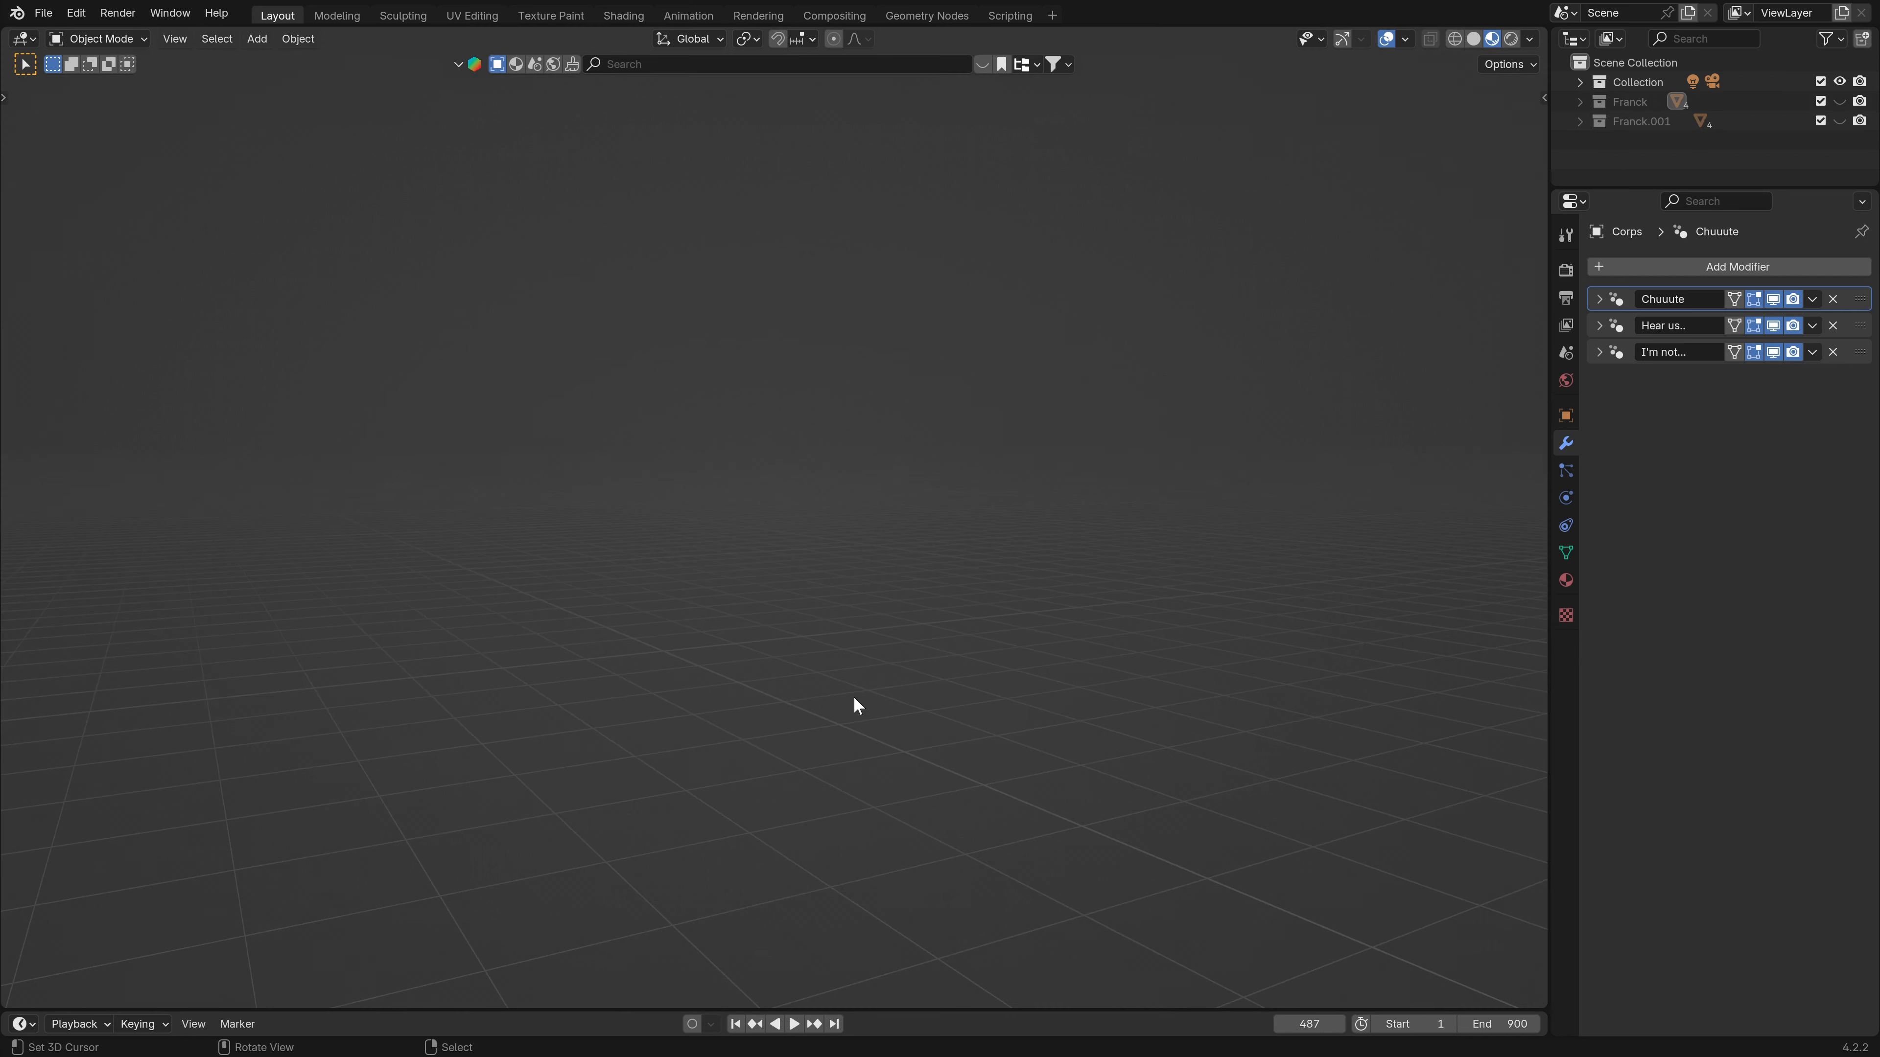
# Enable the Extras and 3D Cursor overlays and reset the 3D cursor to the world origin.
pyautogui.click(1406, 38)
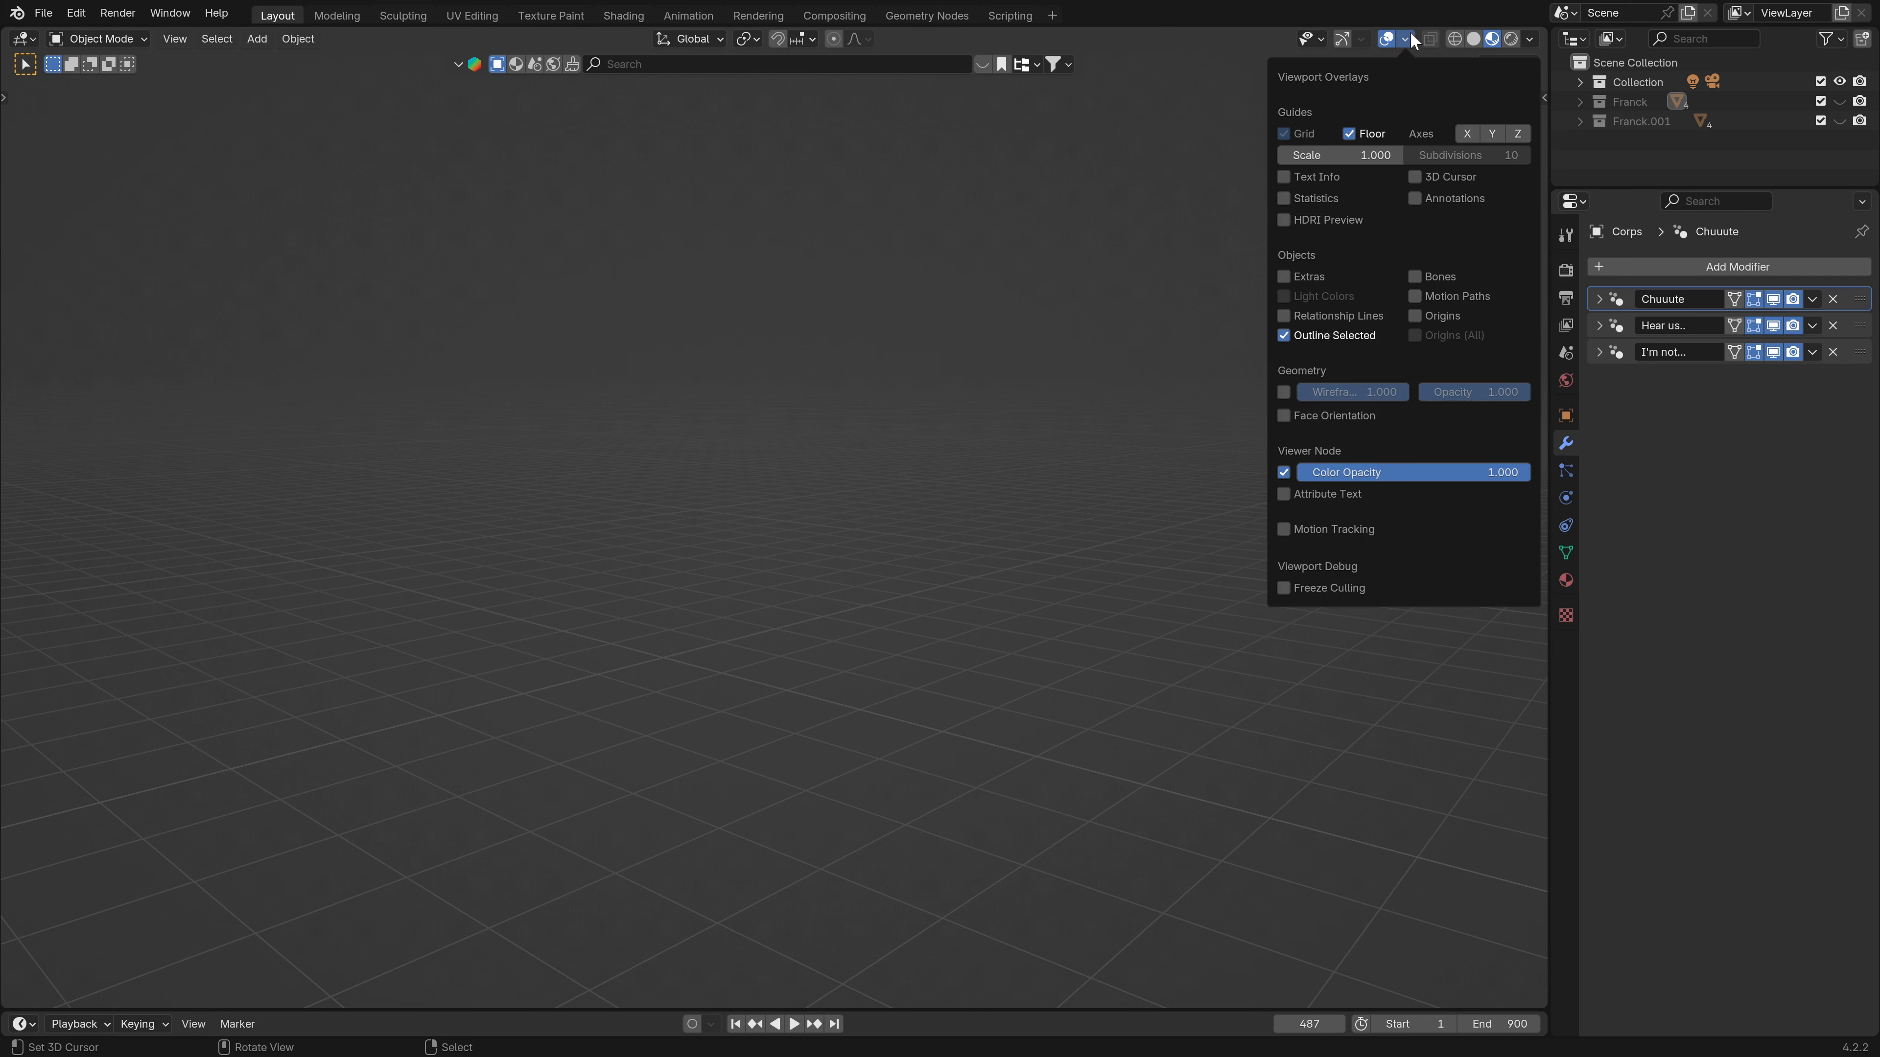
pyautogui.click(1406, 39)
pyautogui.click(1287, 276)
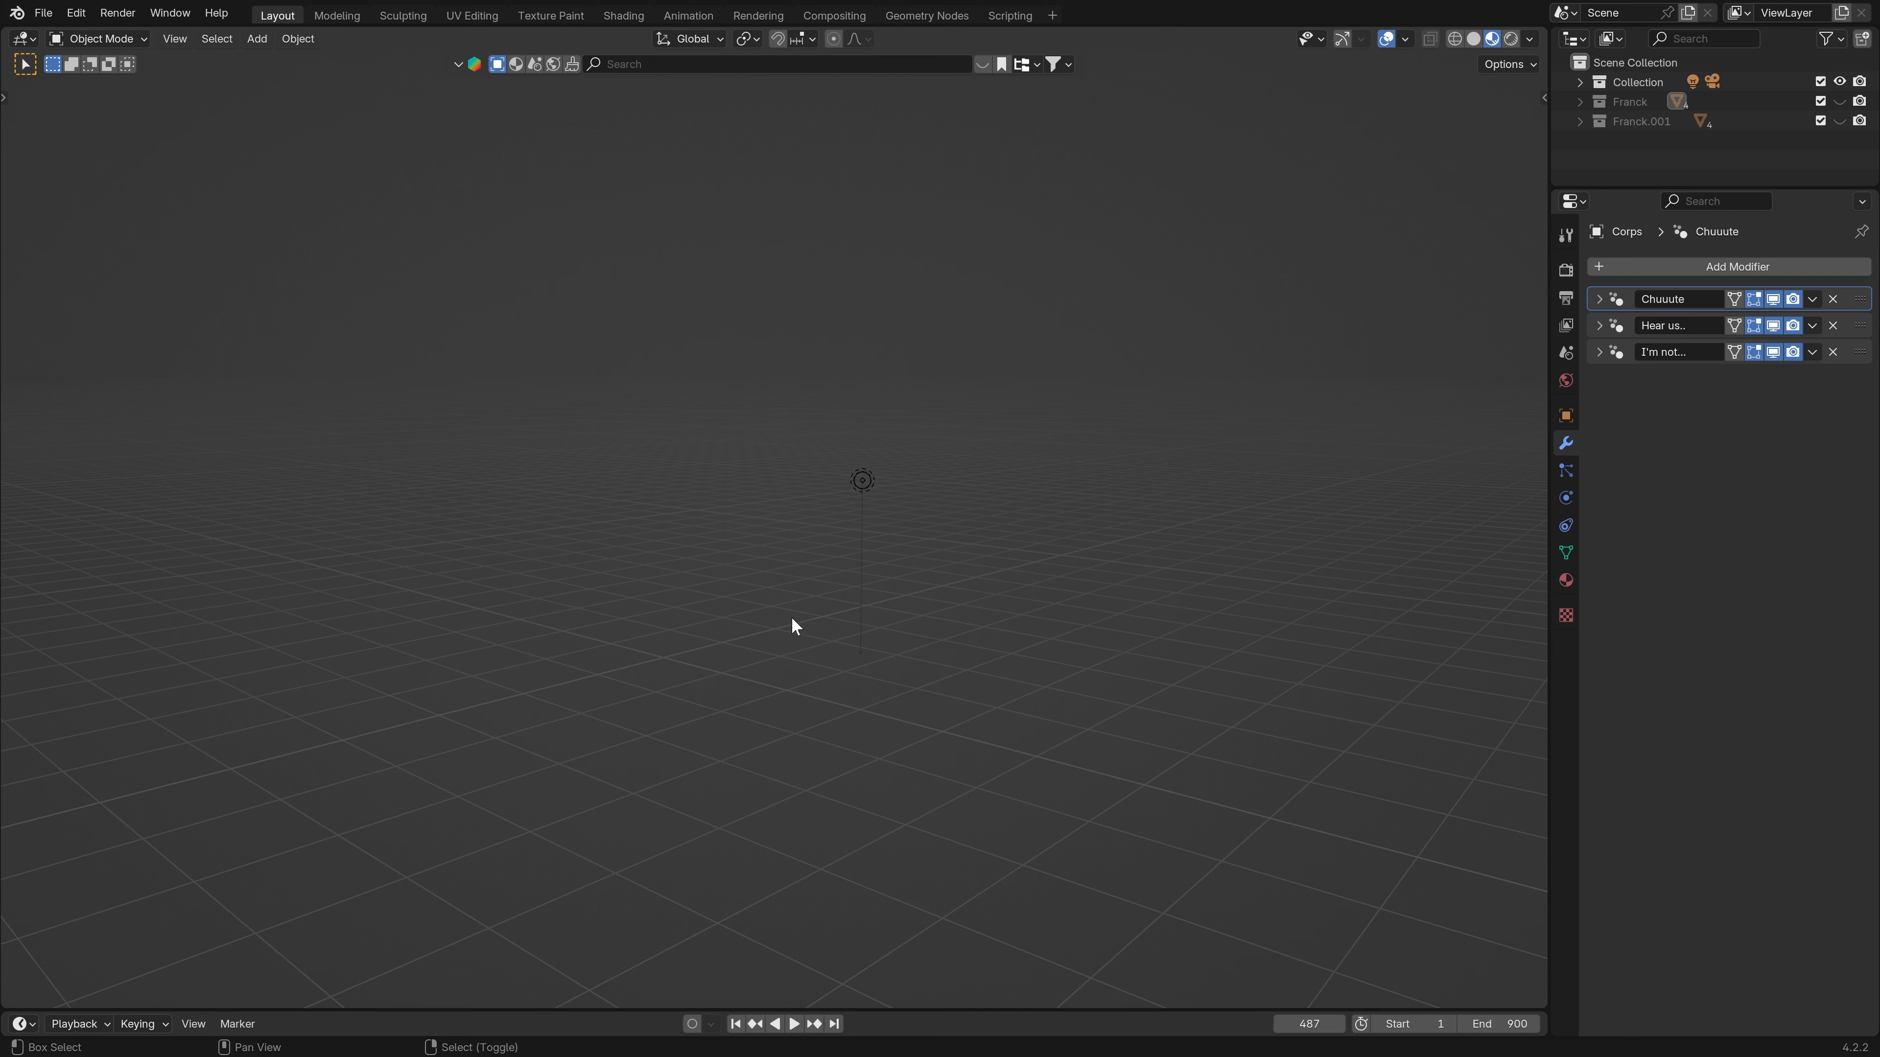
pyautogui.hotkey('shift', 'c')
pyautogui.click(1403, 40)
pyautogui.click(1415, 177)
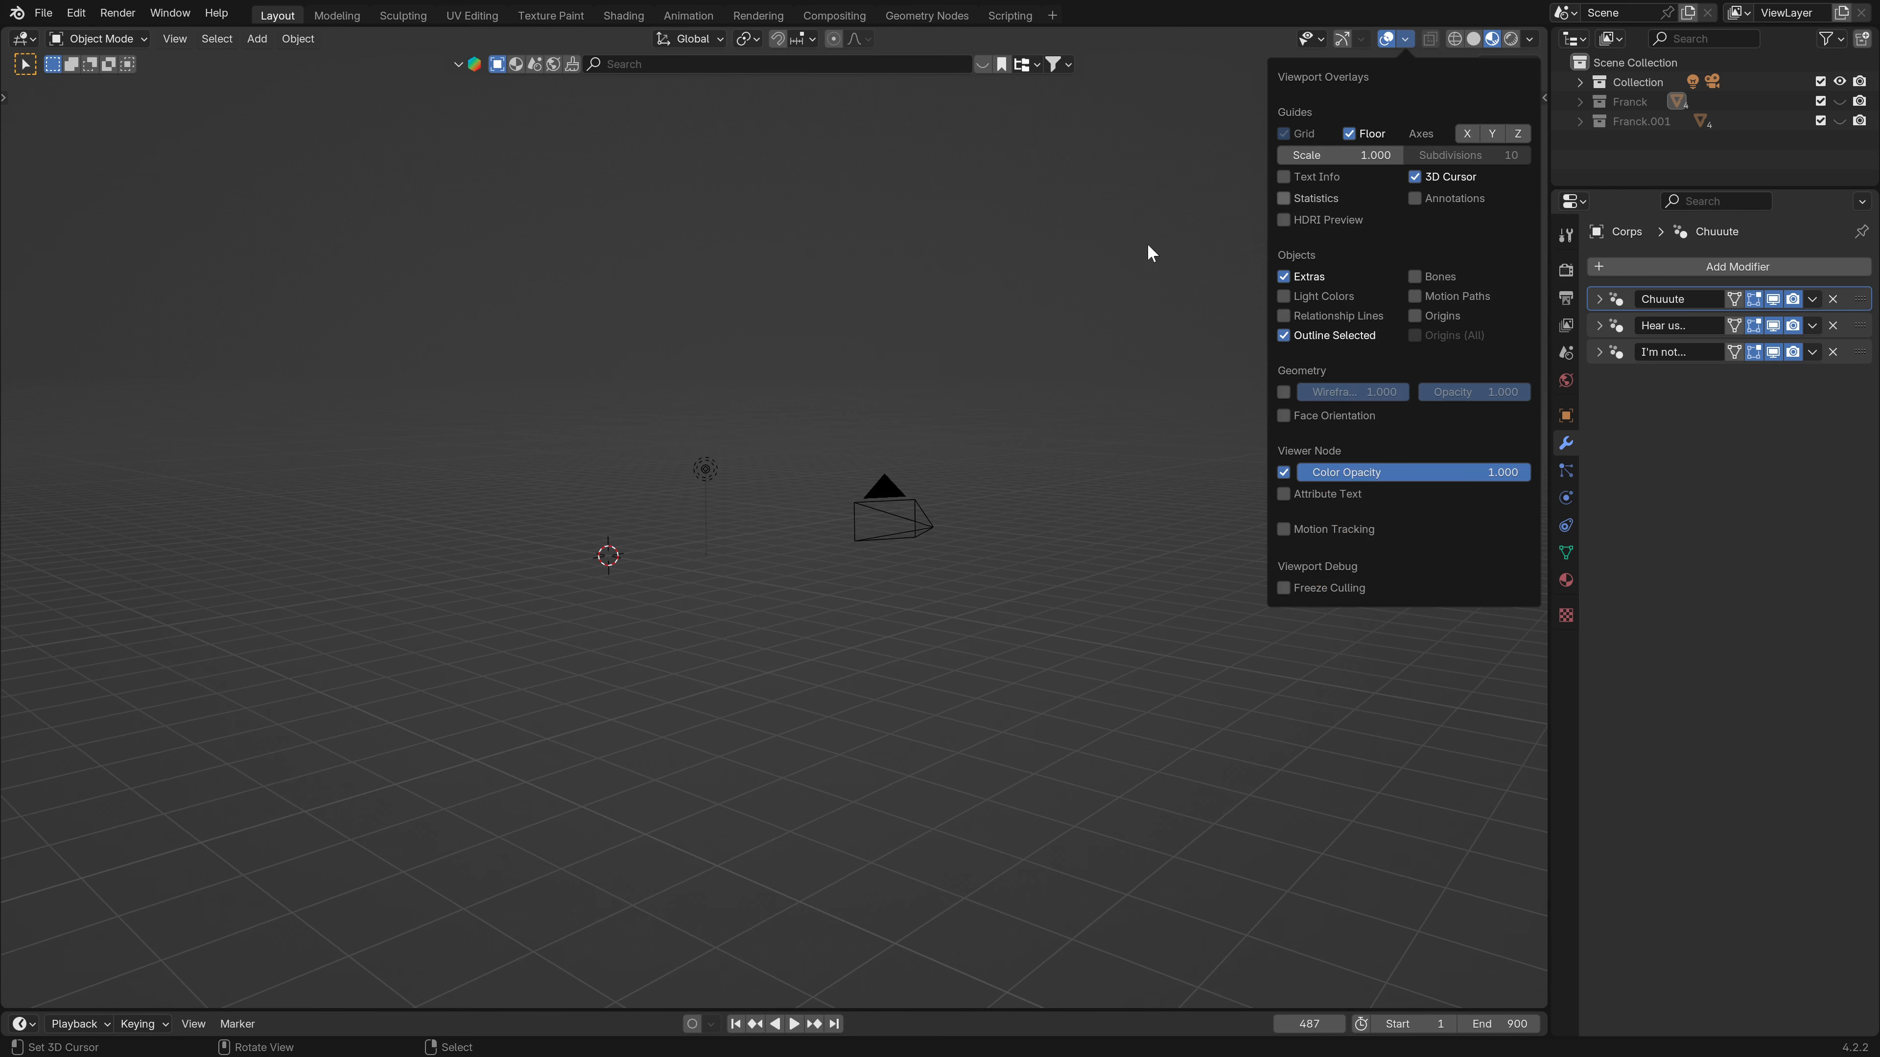
# Add a cube mesh at the world origin and put it in Edit Mode in front view.
pyautogui.scroll(2, 754, 629)
pyautogui.hotkey('shift', 'a')
pyautogui.click(599, 476)
pyautogui.press('KP_1')
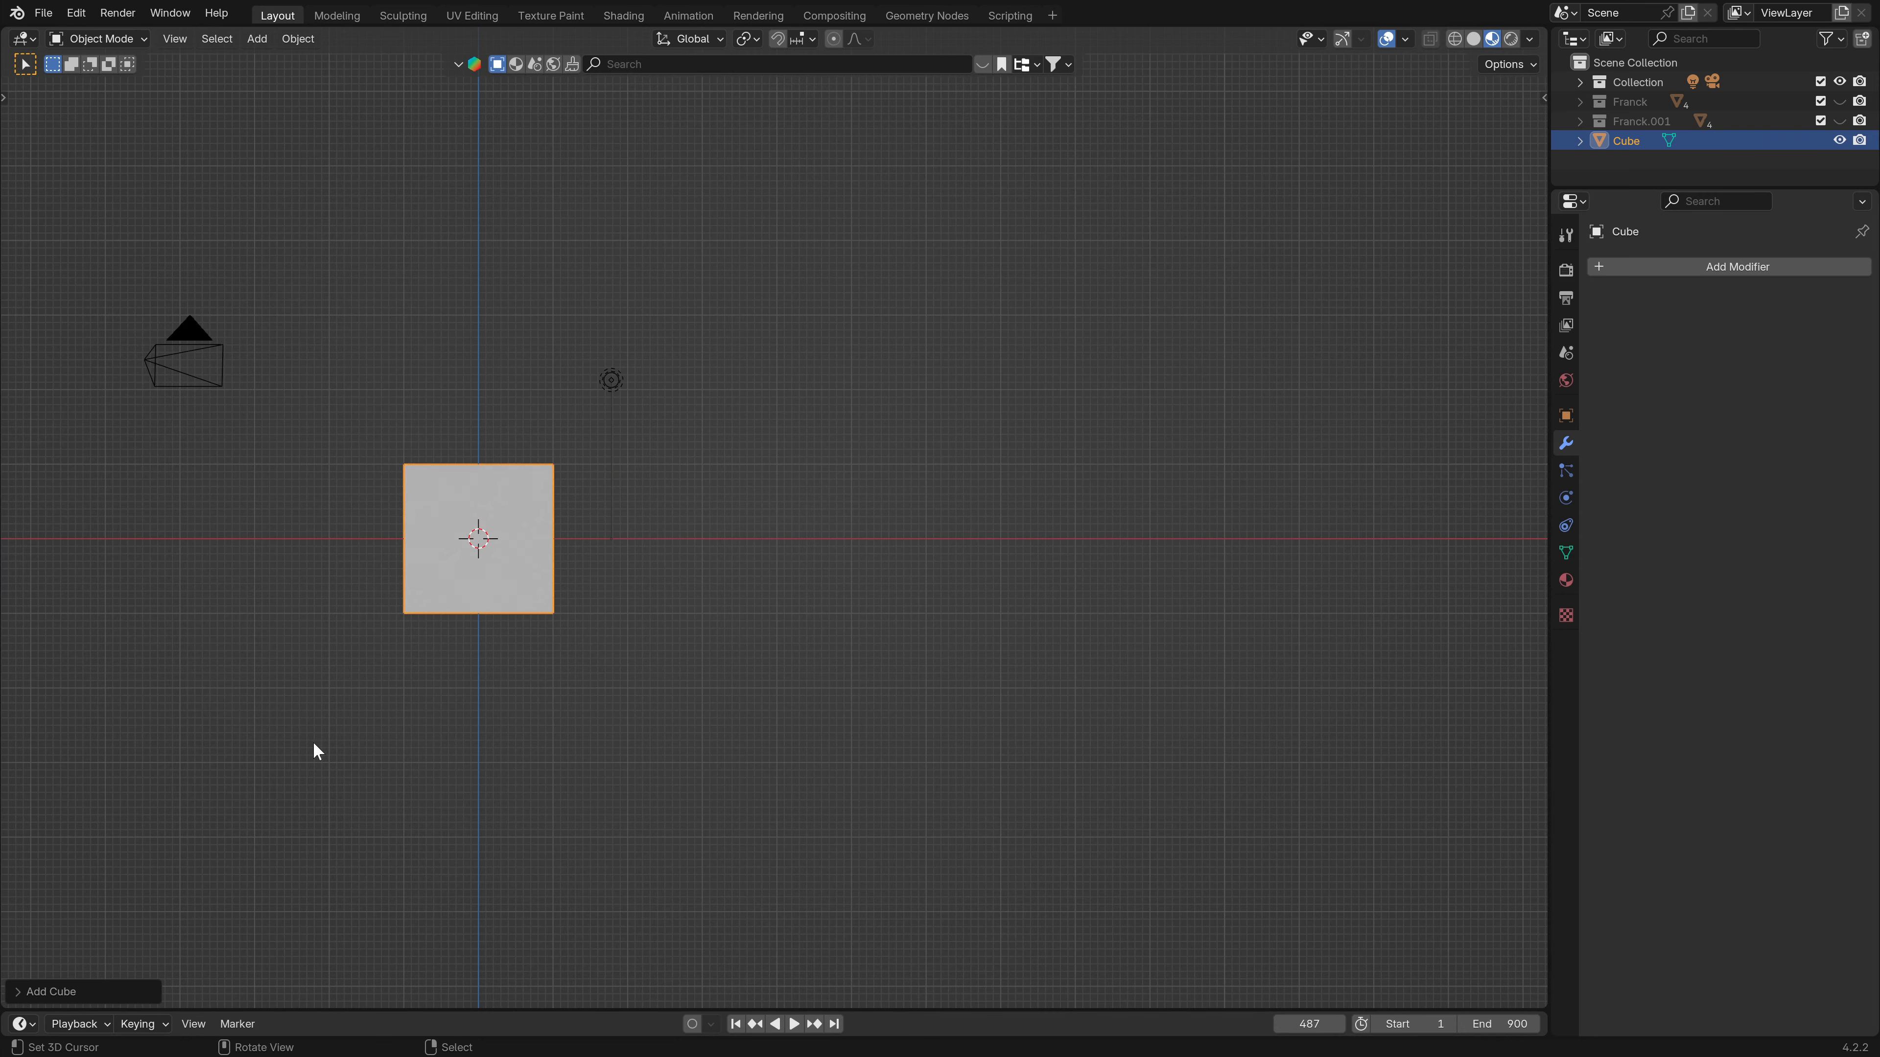
pyautogui.scroll(1, 570, 631)
pyautogui.keyDown('shift'); pyautogui.moveTo(485, 539); pyautogui.dragTo(762, 623, button='middle'); pyautogui.keyUp('shift')
pyautogui.press('Tab')
pyautogui.scroll(1, 853, 665)
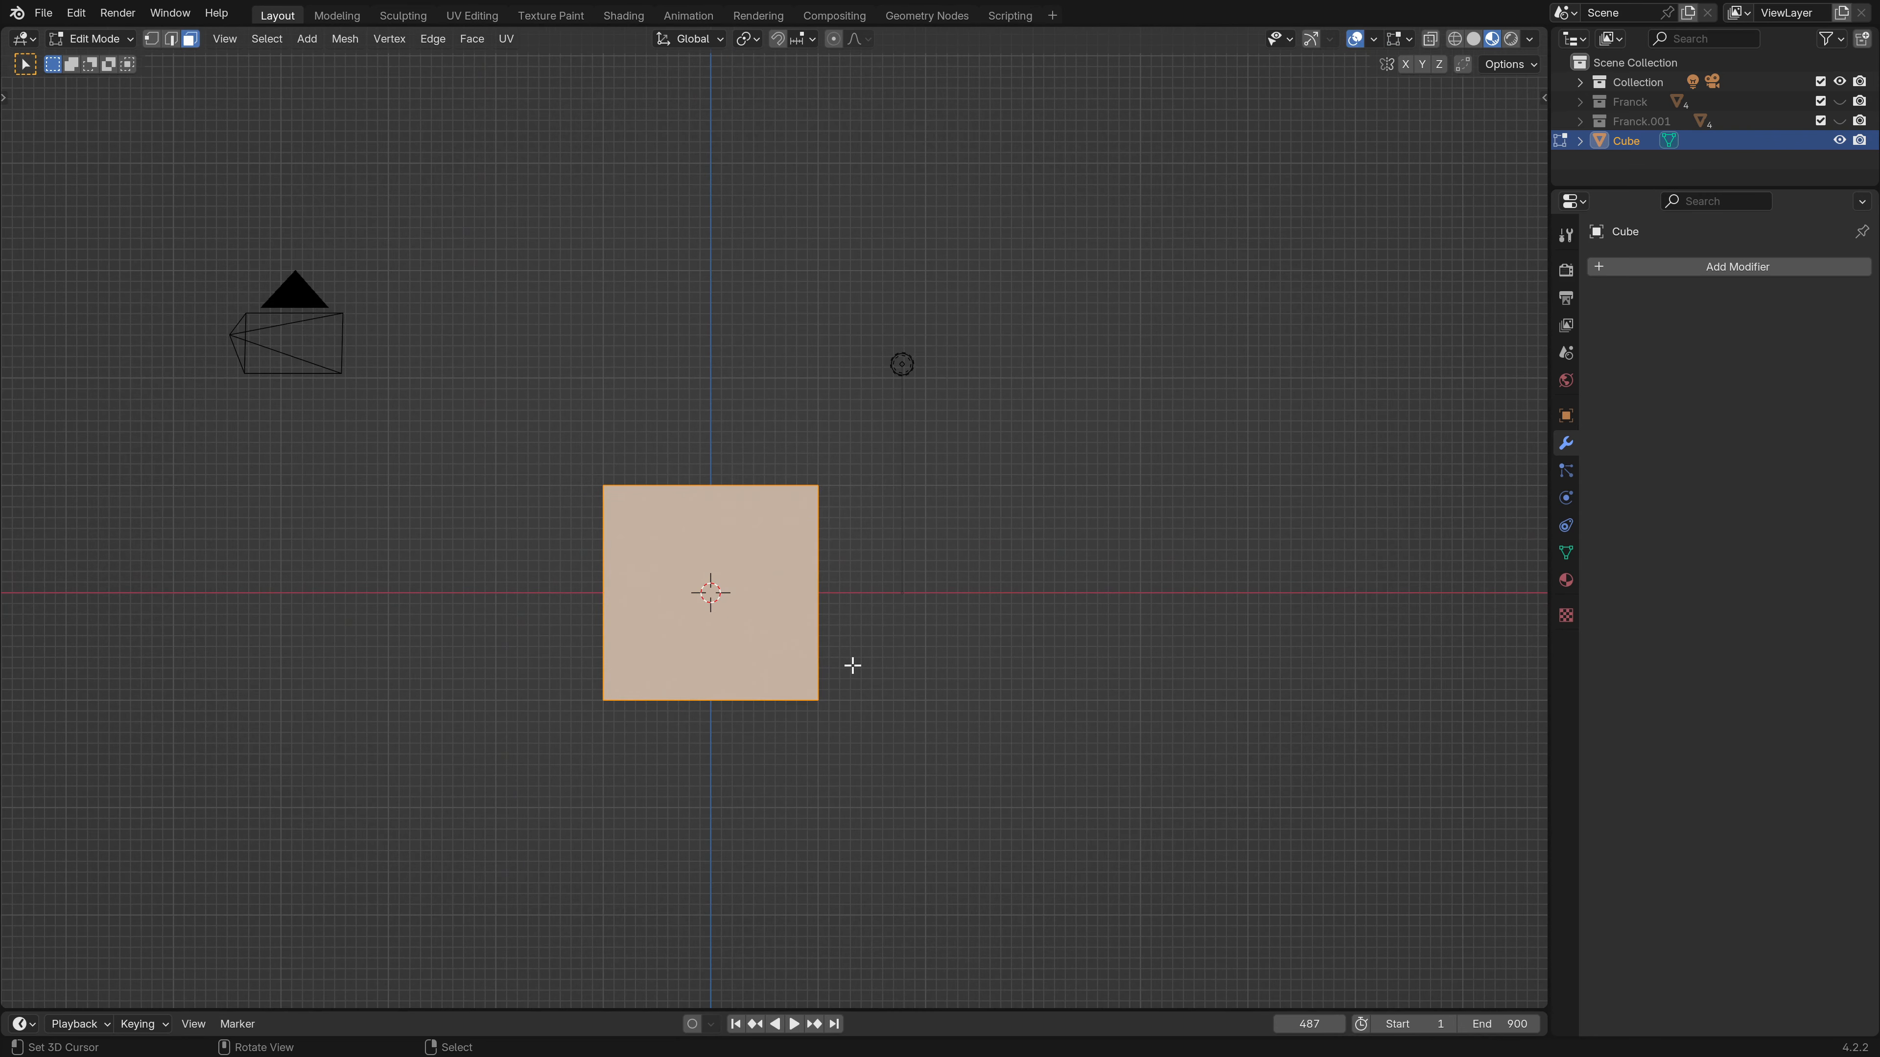
pyautogui.press('g')
pyautogui.press('z')
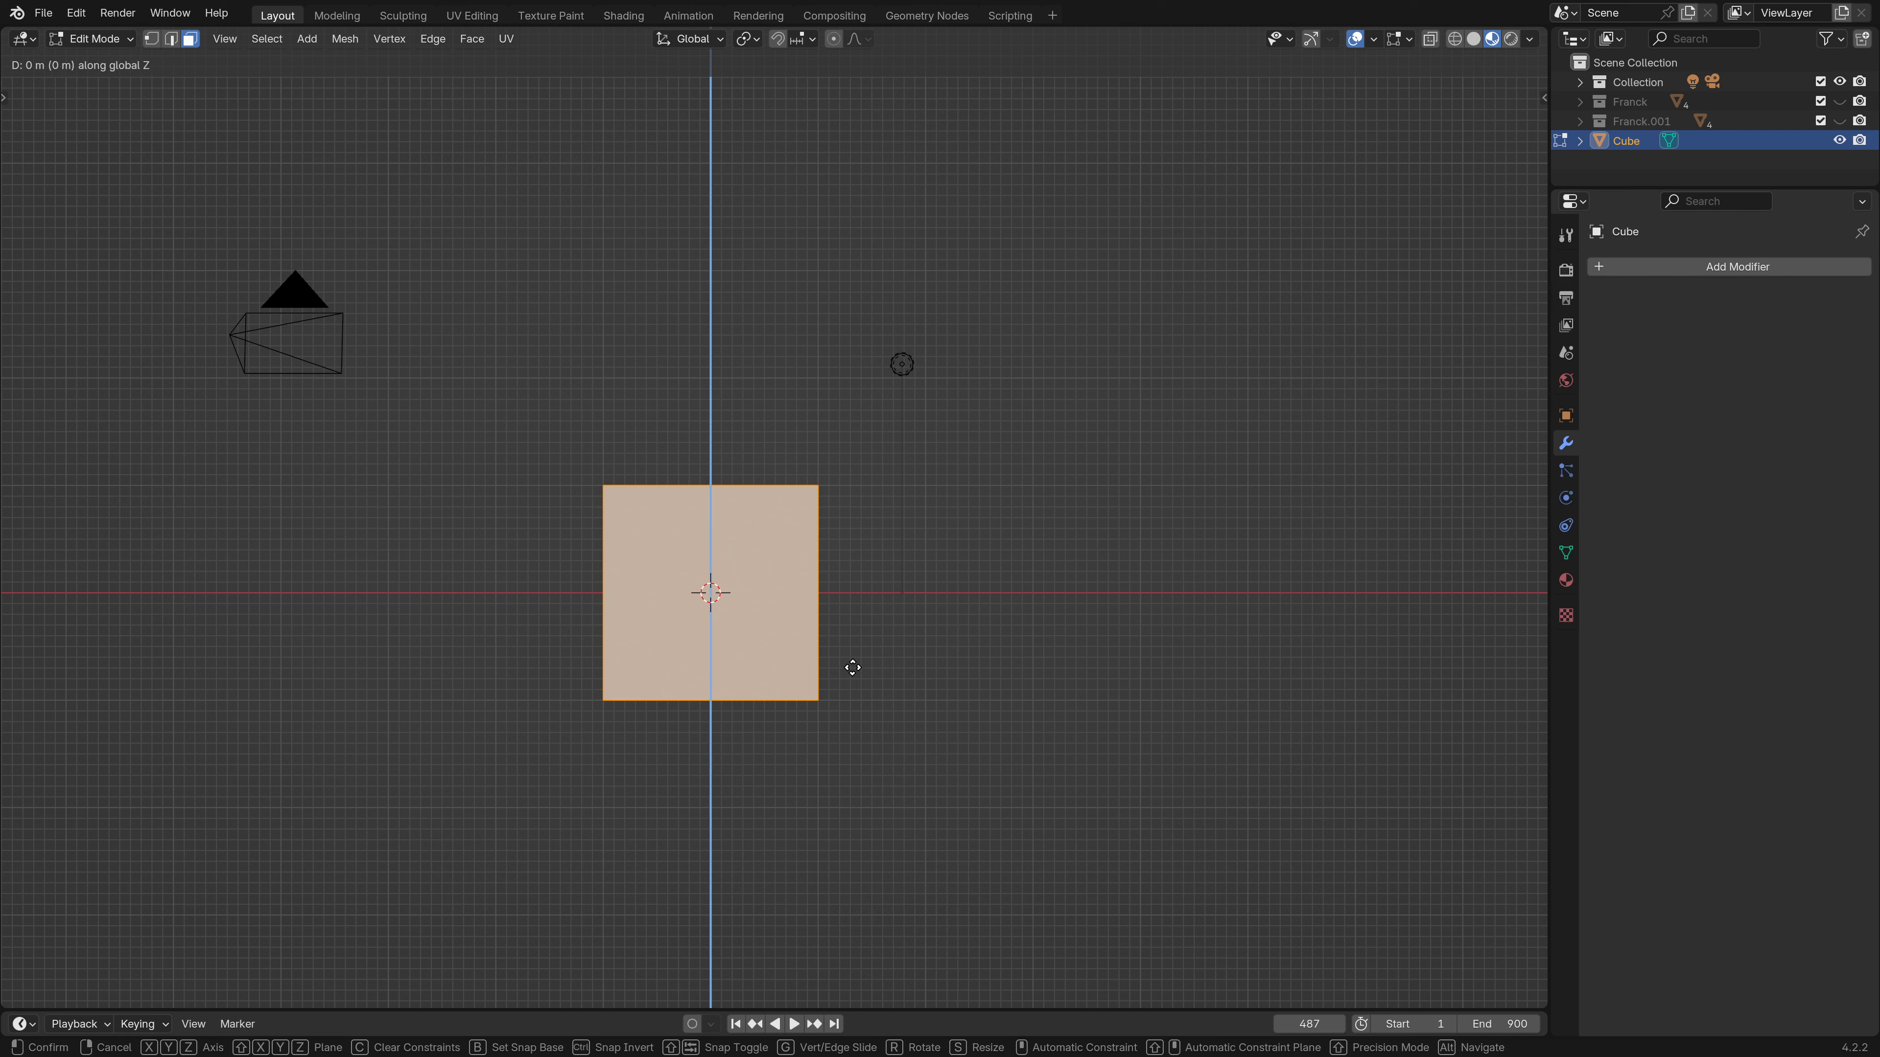
pyautogui.click(852, 667)
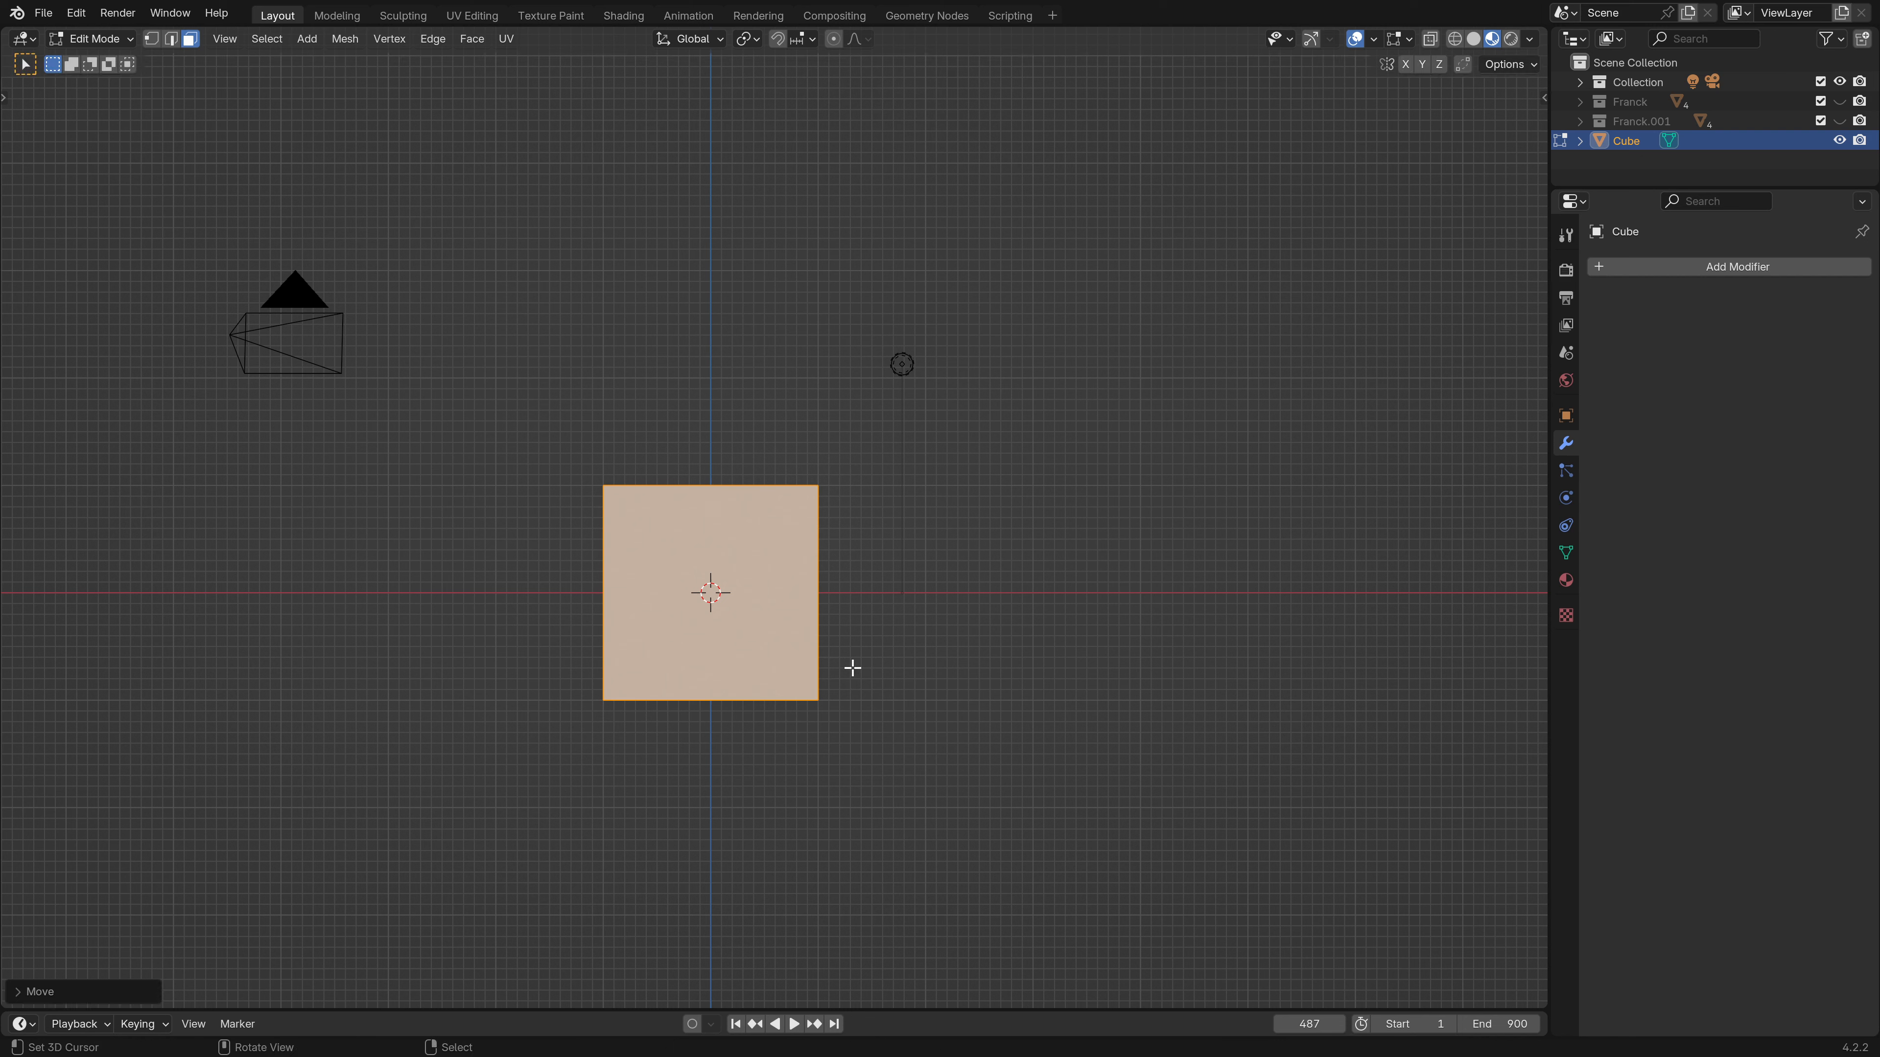
# Move the whole cube mesh up along Z by 2 m and by a further 1 m.
pyautogui.press('g')
pyautogui.press('z')
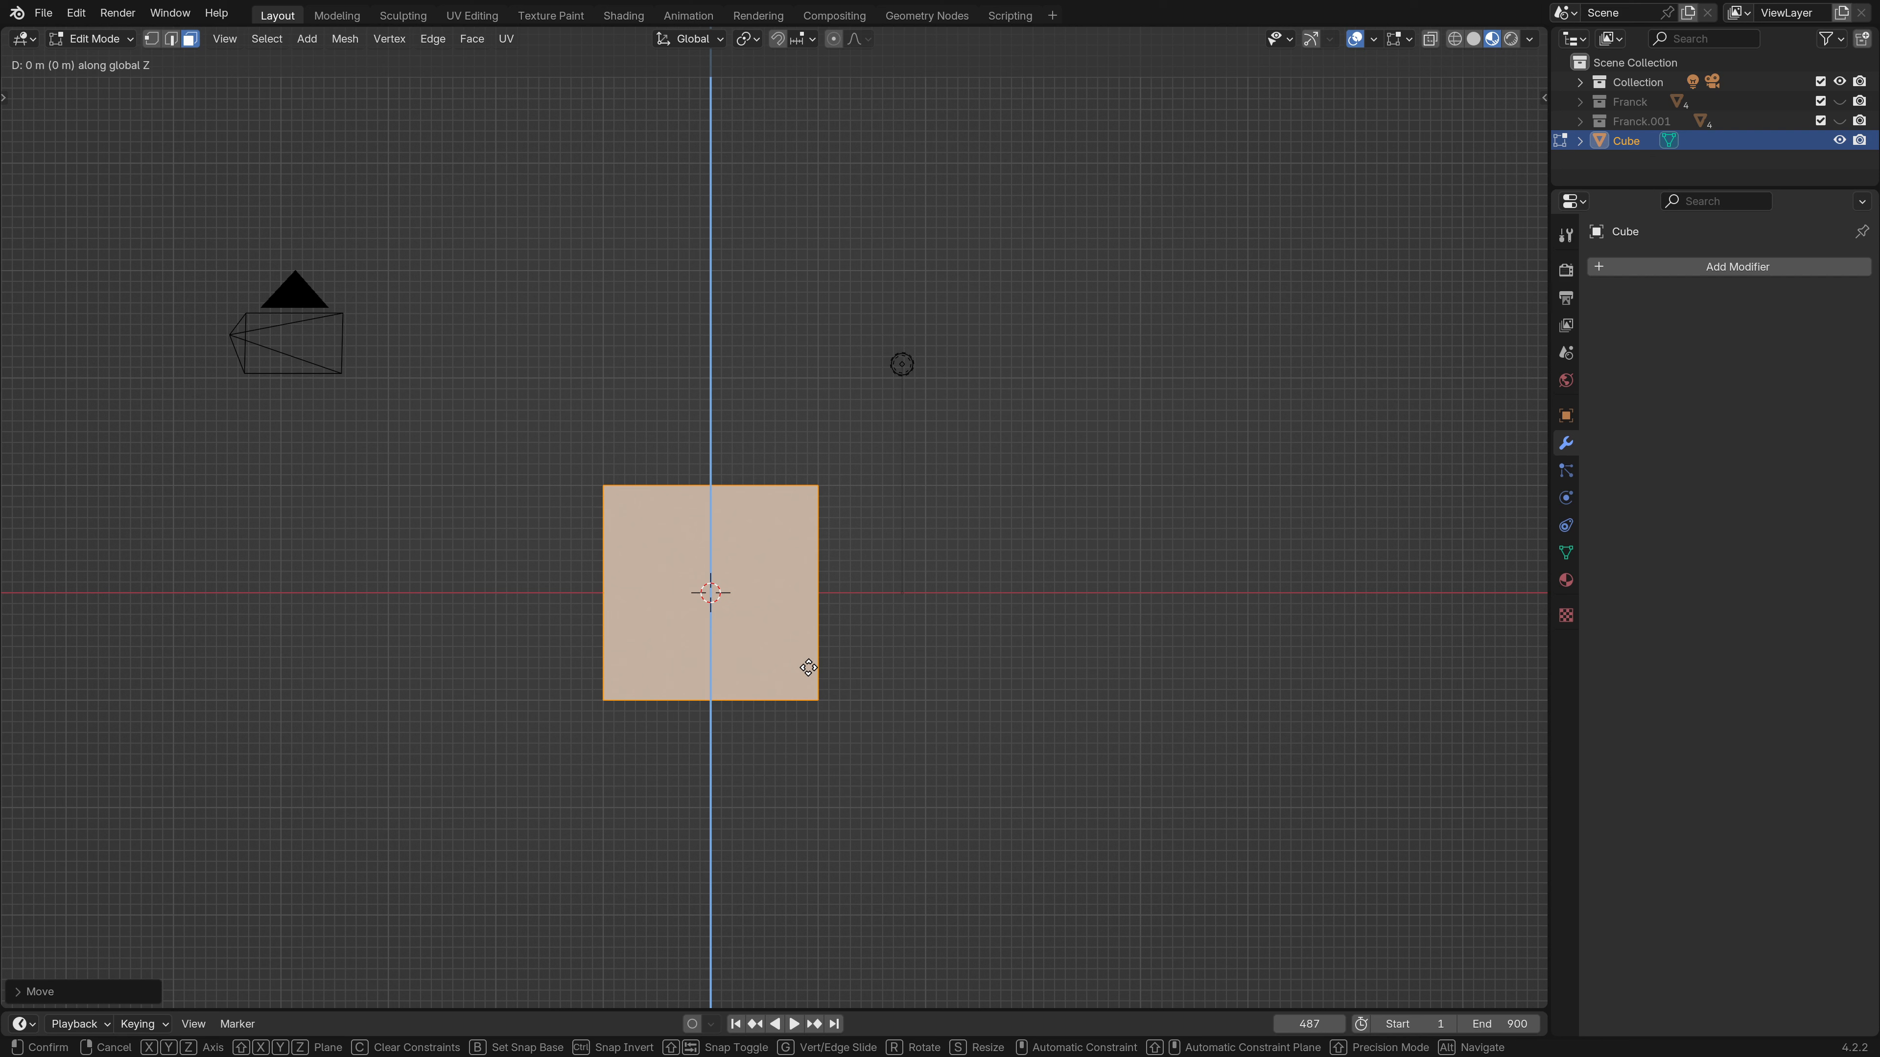
pyautogui.write('2')
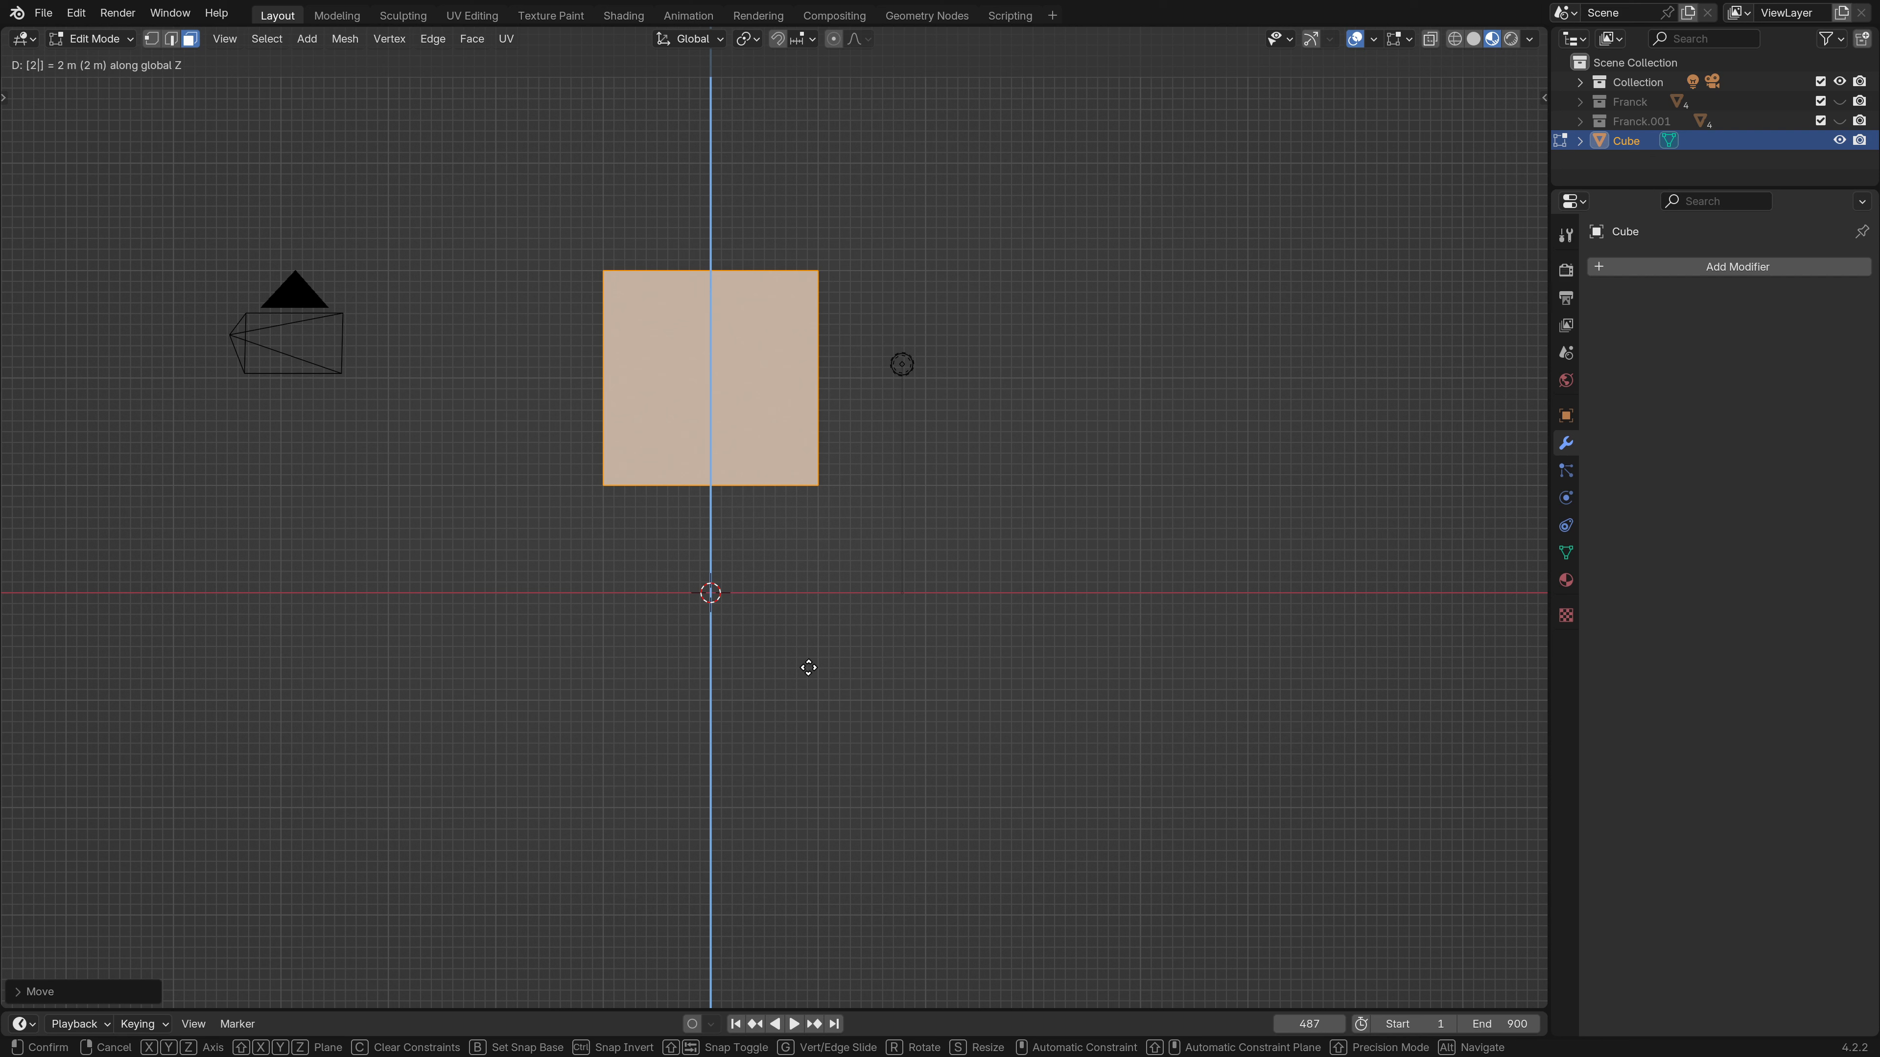
pyautogui.press('Return')
pyautogui.write('g')
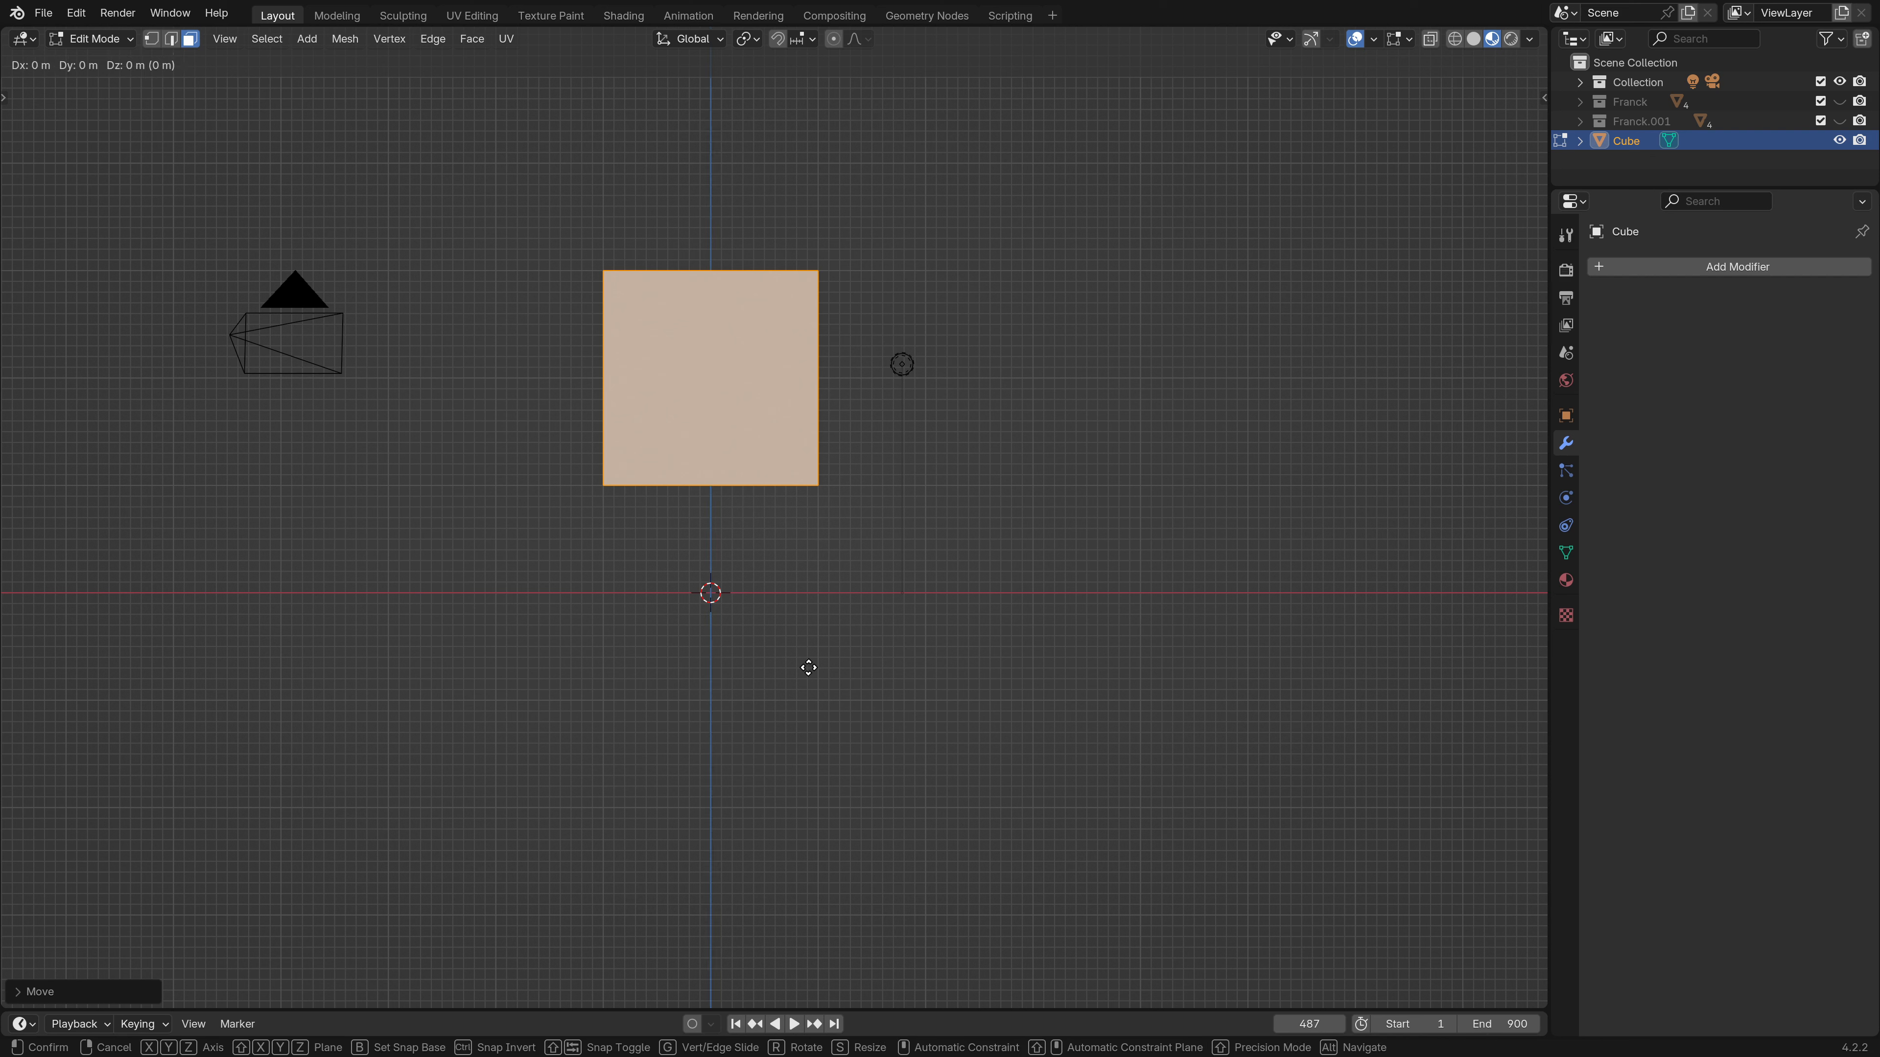
pyautogui.write('z1')
pyautogui.press('Return')
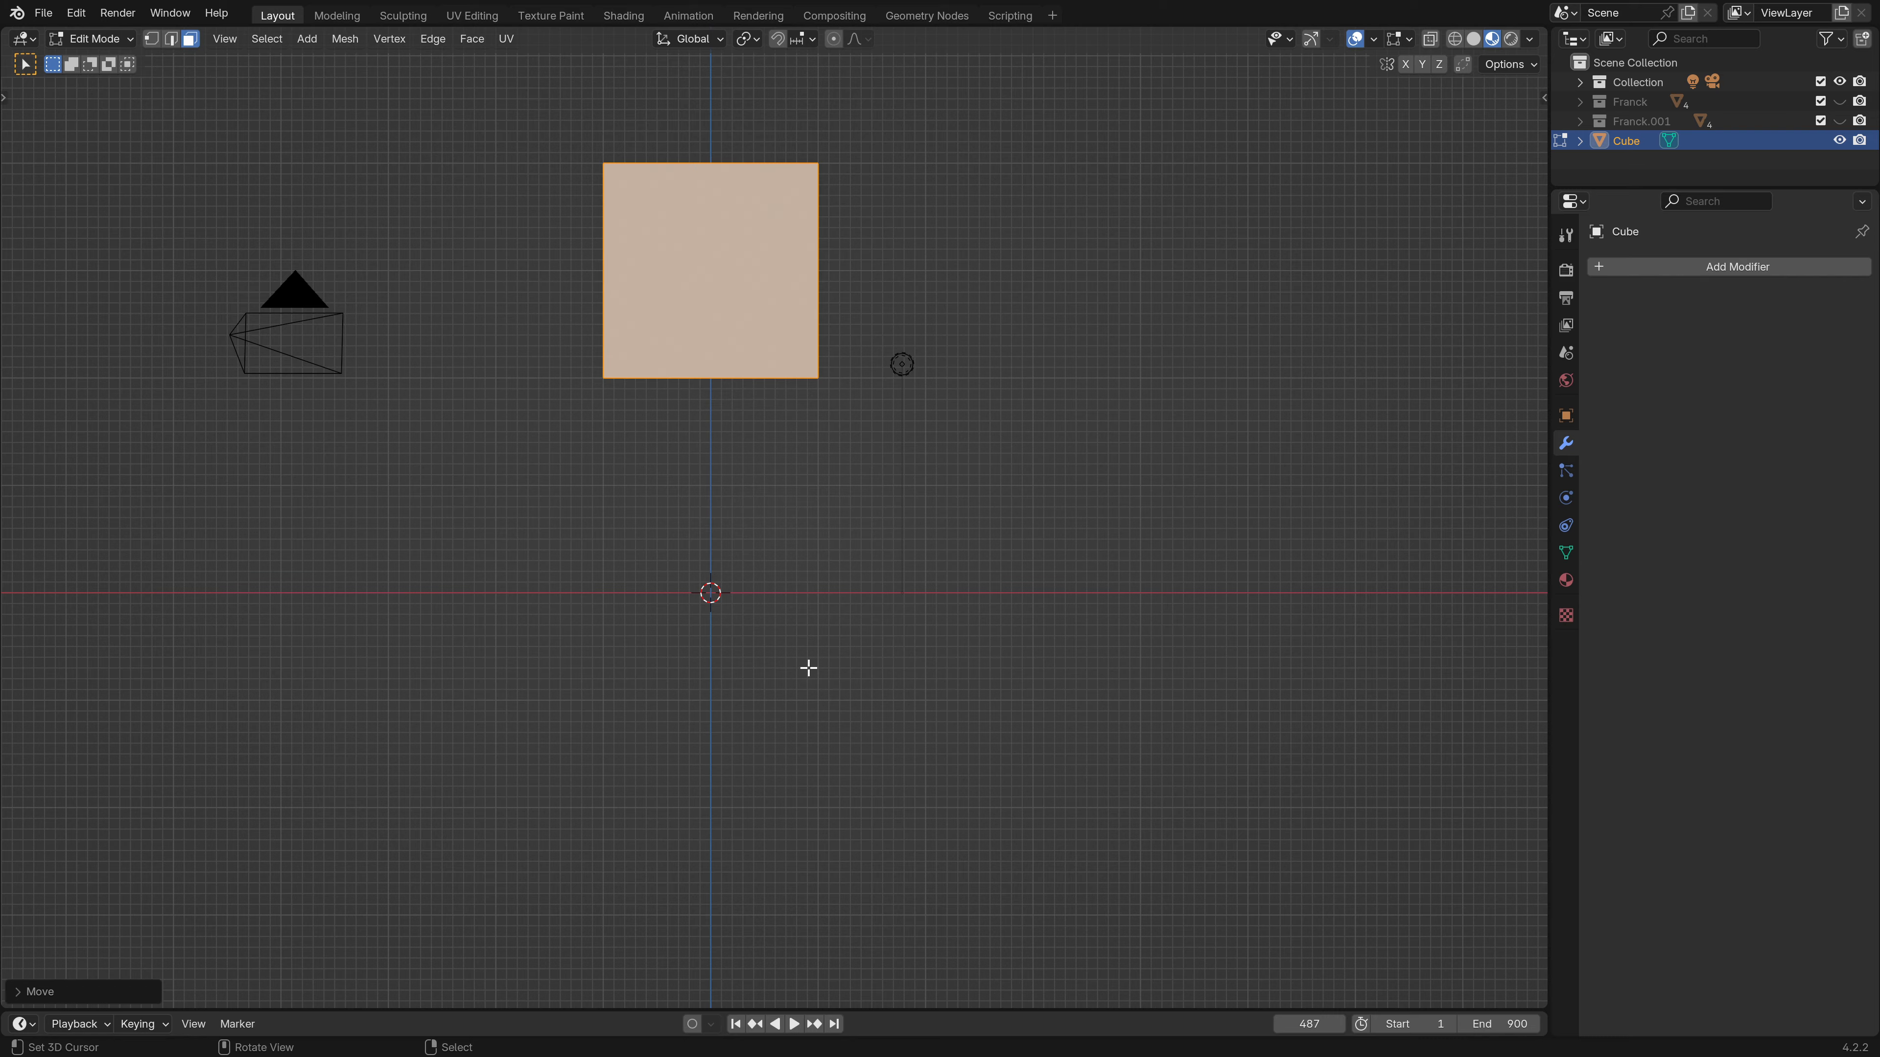
# Add one centred vertical loop cut dividing the cube into two halves along X.
pyautogui.moveTo(787, 331)
pyautogui.mouseDown(button='middle')
pyautogui.moveTo(734, 335)
pyautogui.moveTo(735, 353)
pyautogui.moveTo(785, 338)
pyautogui.mouseUp(button='middle')
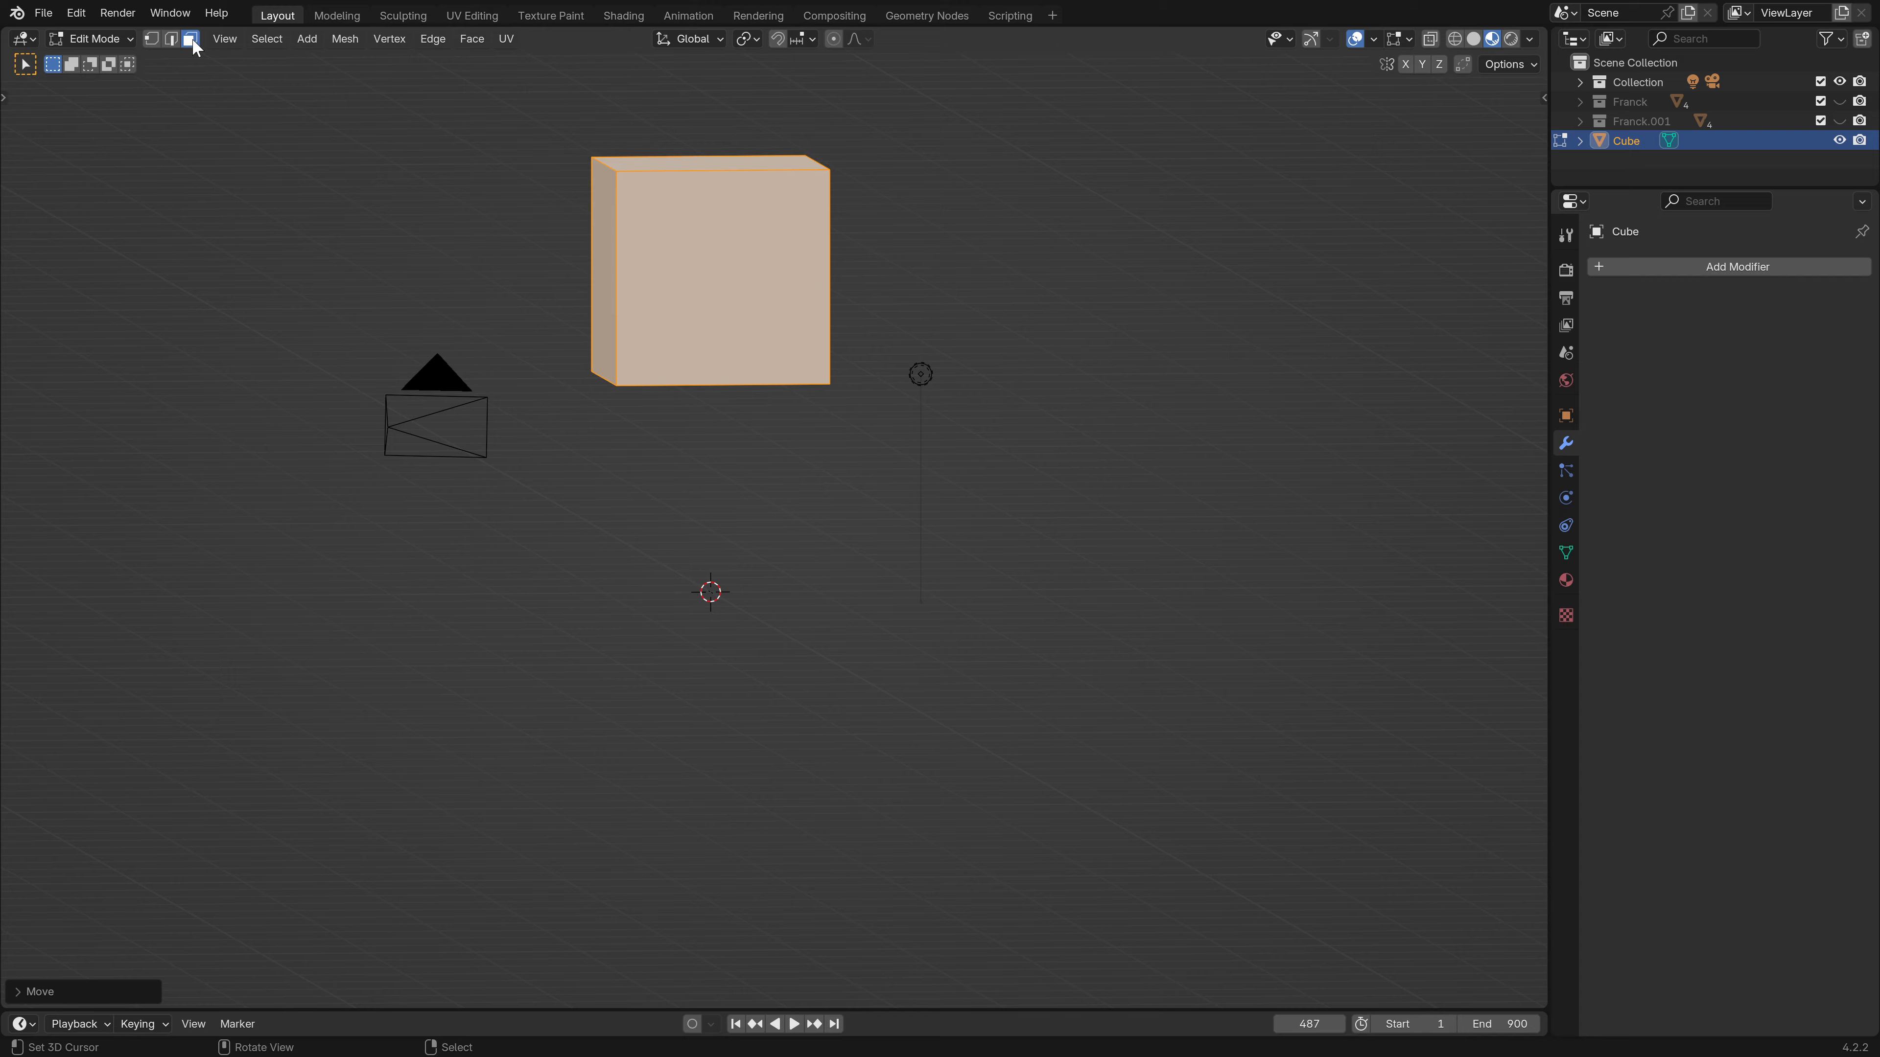
pyautogui.moveTo(688, 292); pyautogui.dragTo(730, 294, button='middle')
pyautogui.hotkey('ctrl', 'r')
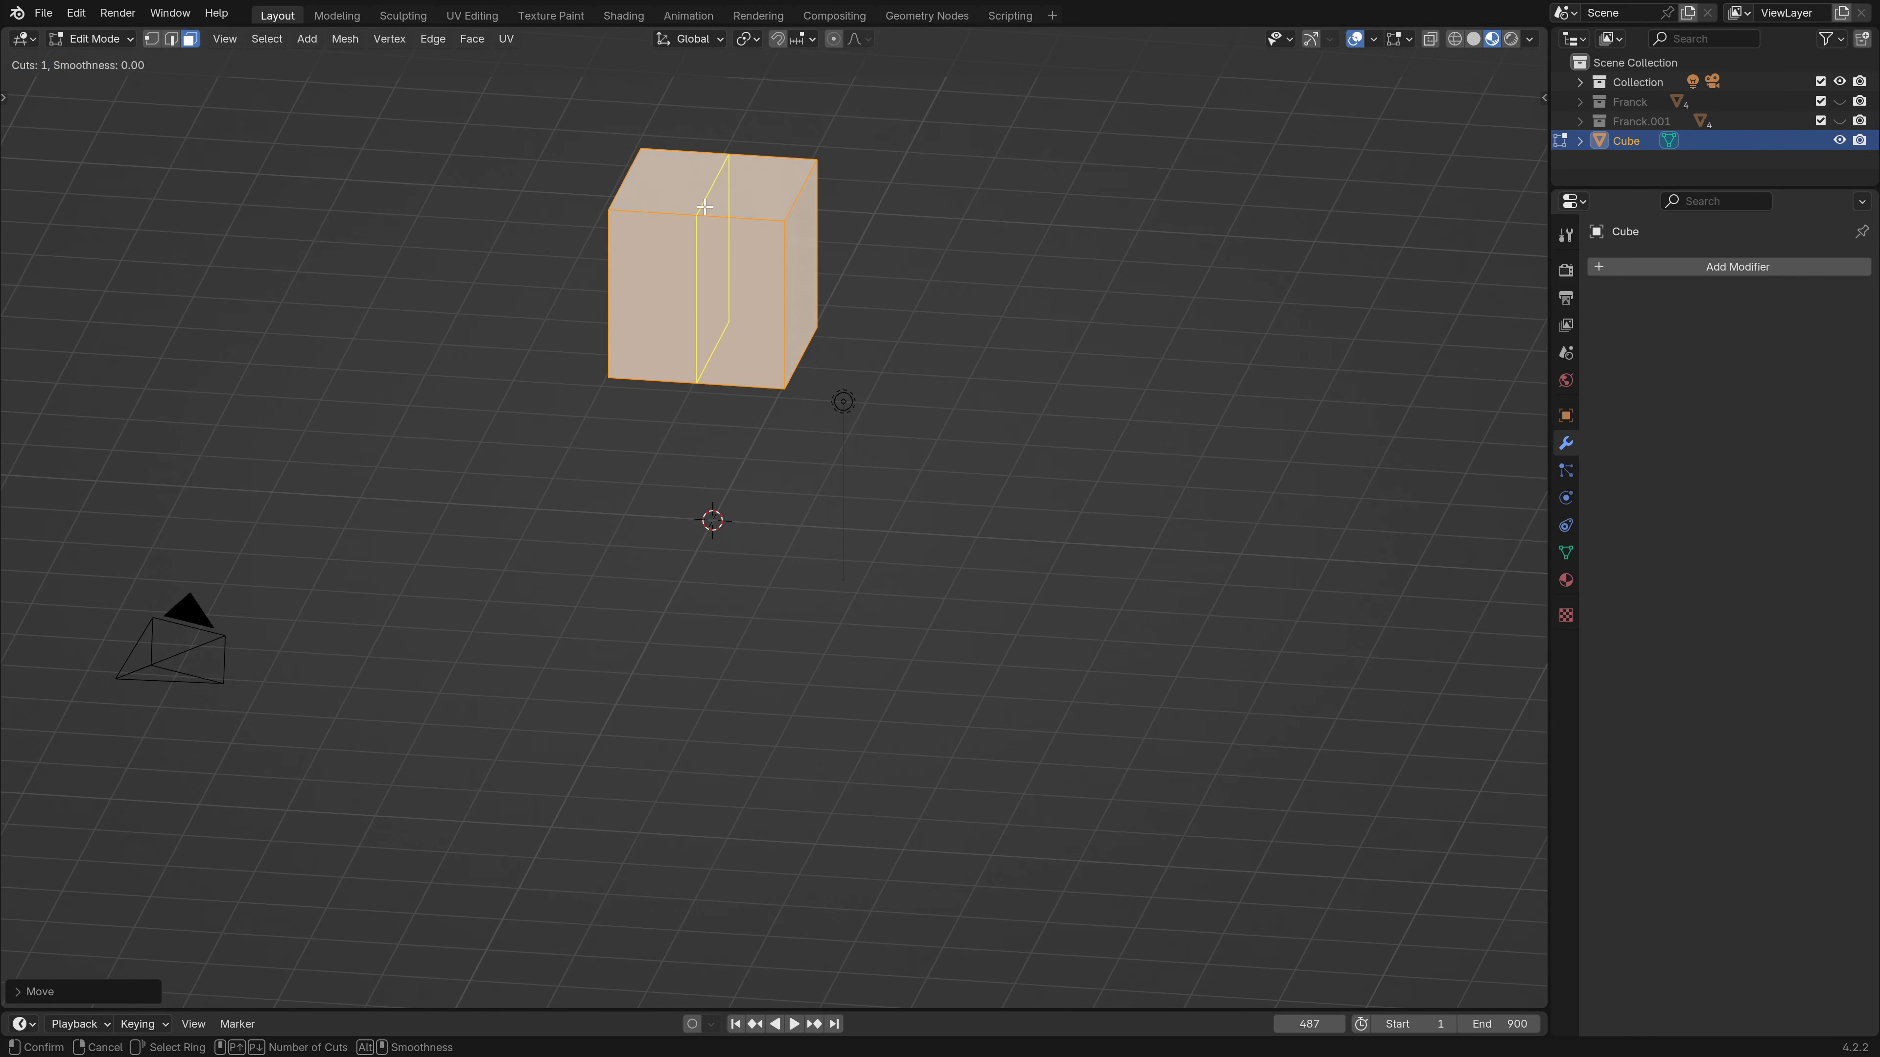
pyautogui.click(705, 207)
pyautogui.rightClick(706, 208)
# In face selection mode, select the cube's negative-X side face and delete its vertices, keeping only the positive-X half.
pyautogui.click(191, 39)
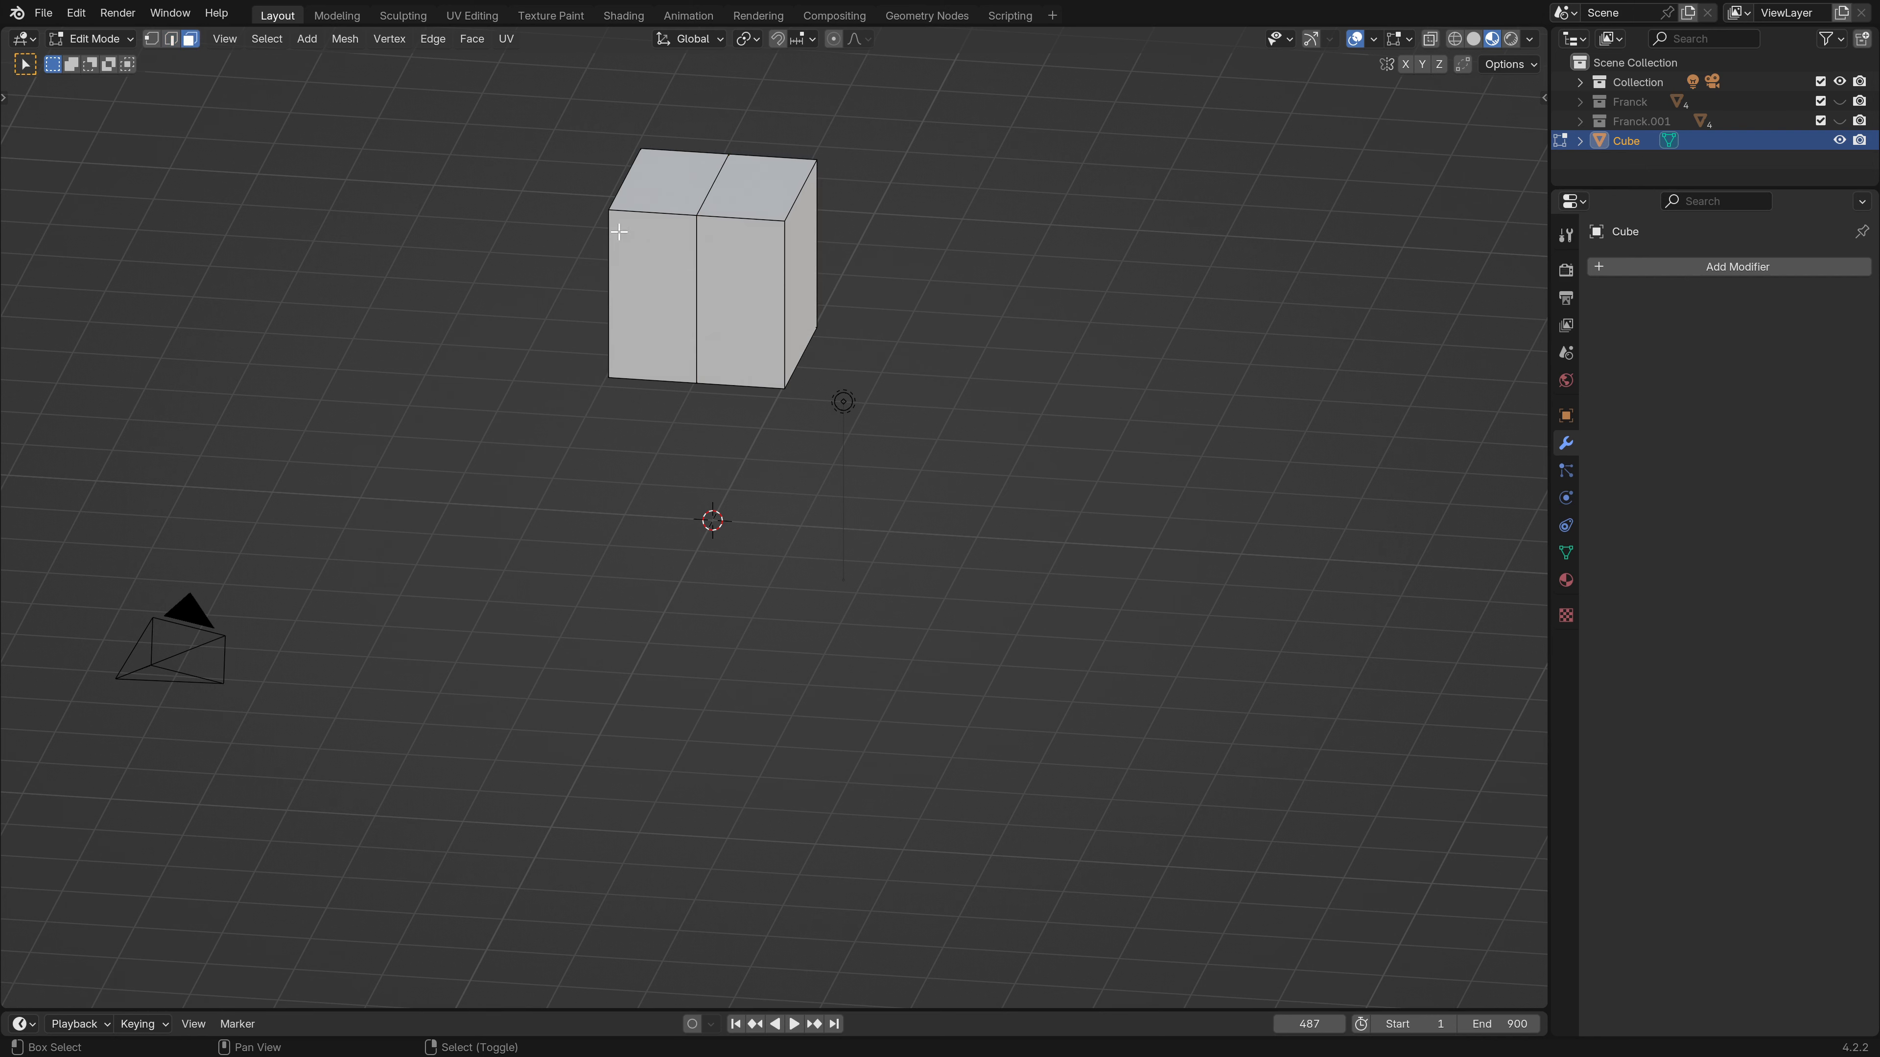
pyautogui.moveTo(733, 415); pyautogui.dragTo(768, 448, button='middle')
pyautogui.press('KP_5')
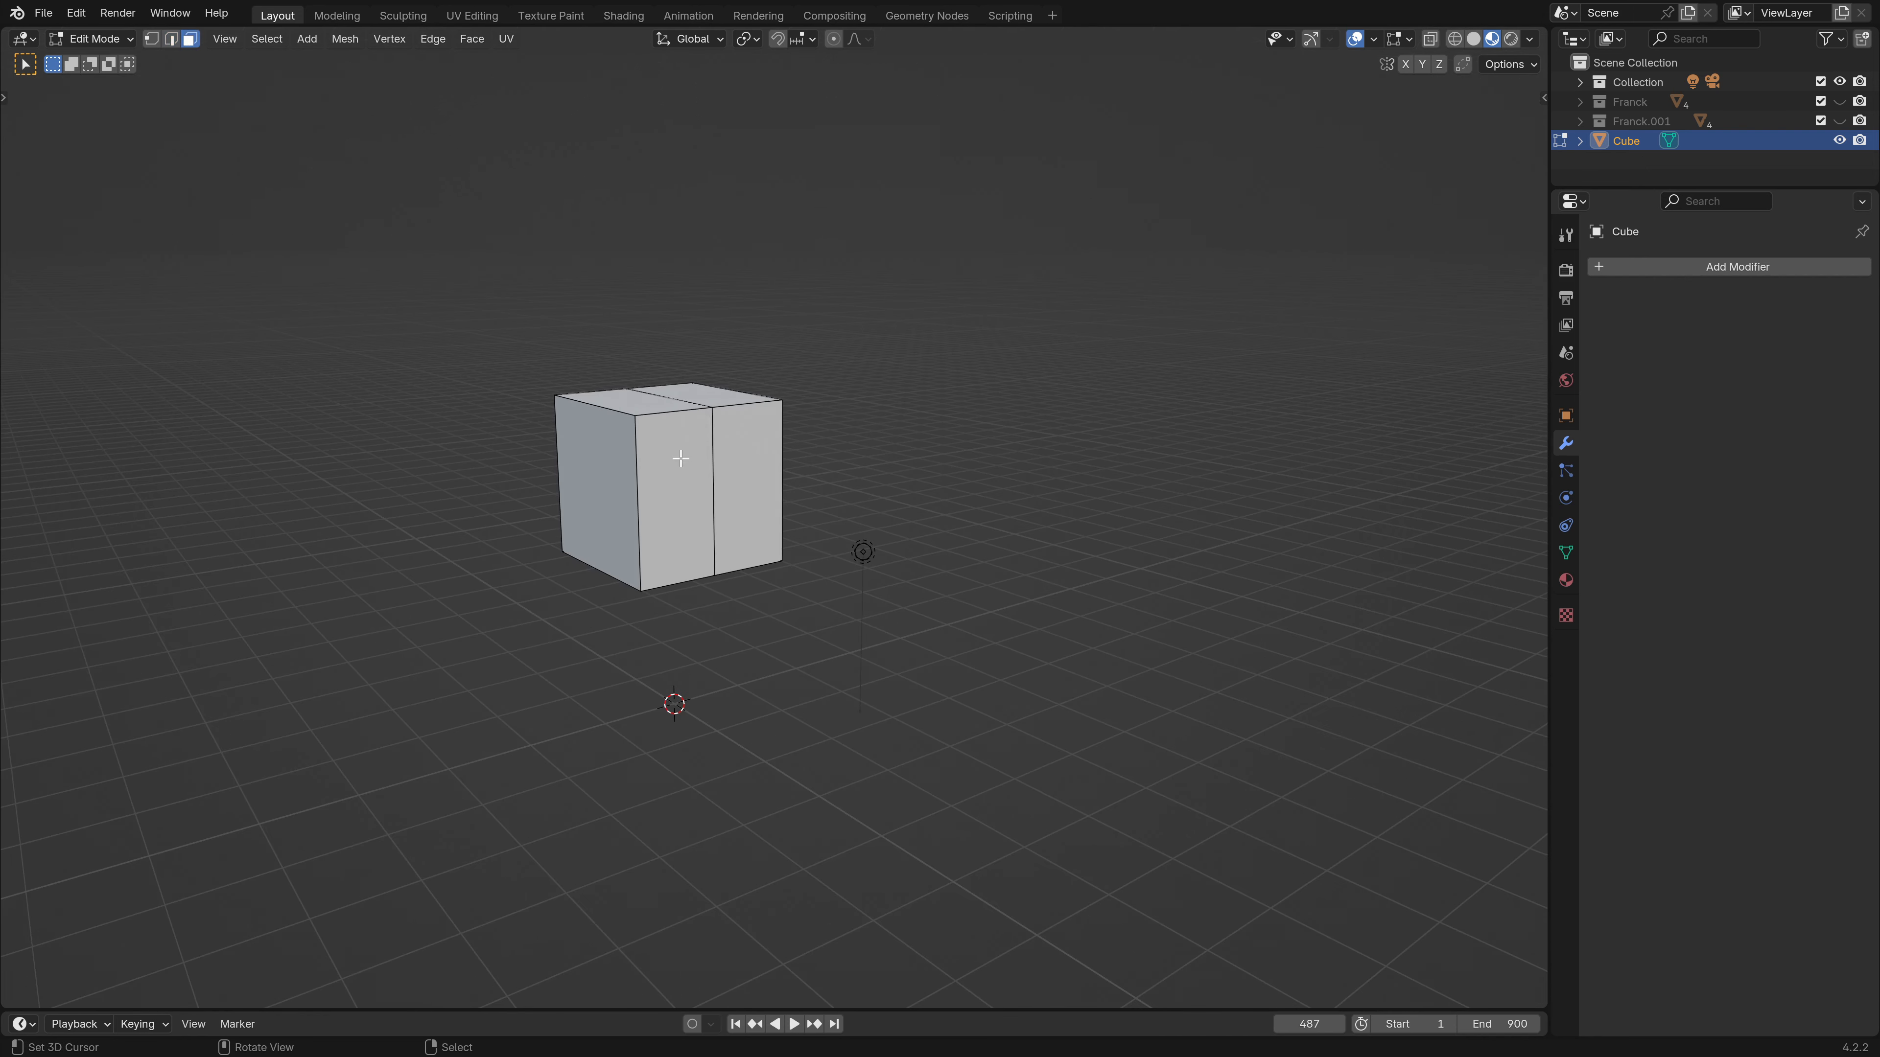
pyautogui.click(574, 506)
pyautogui.press('x')
pyautogui.click(723, 308)
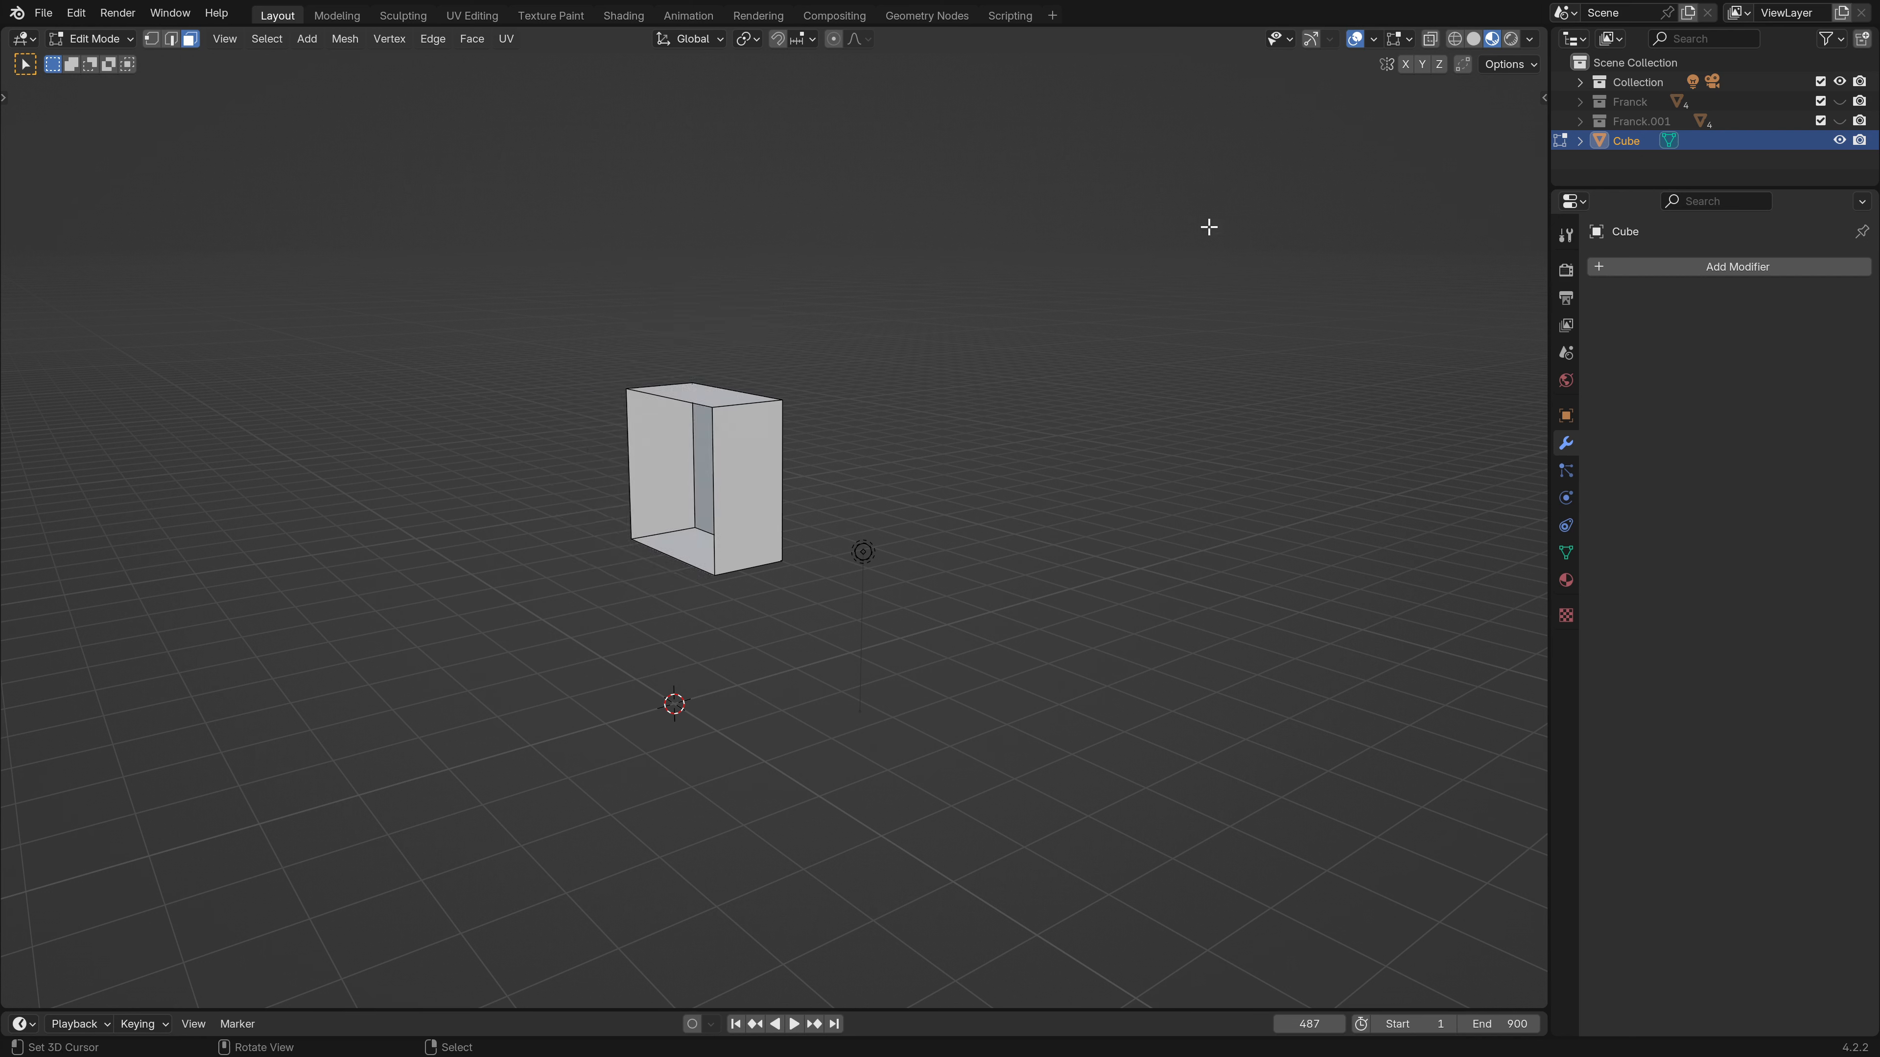
# Enable the X and Y axis lines in the viewport overlays.
pyautogui.click(1374, 39)
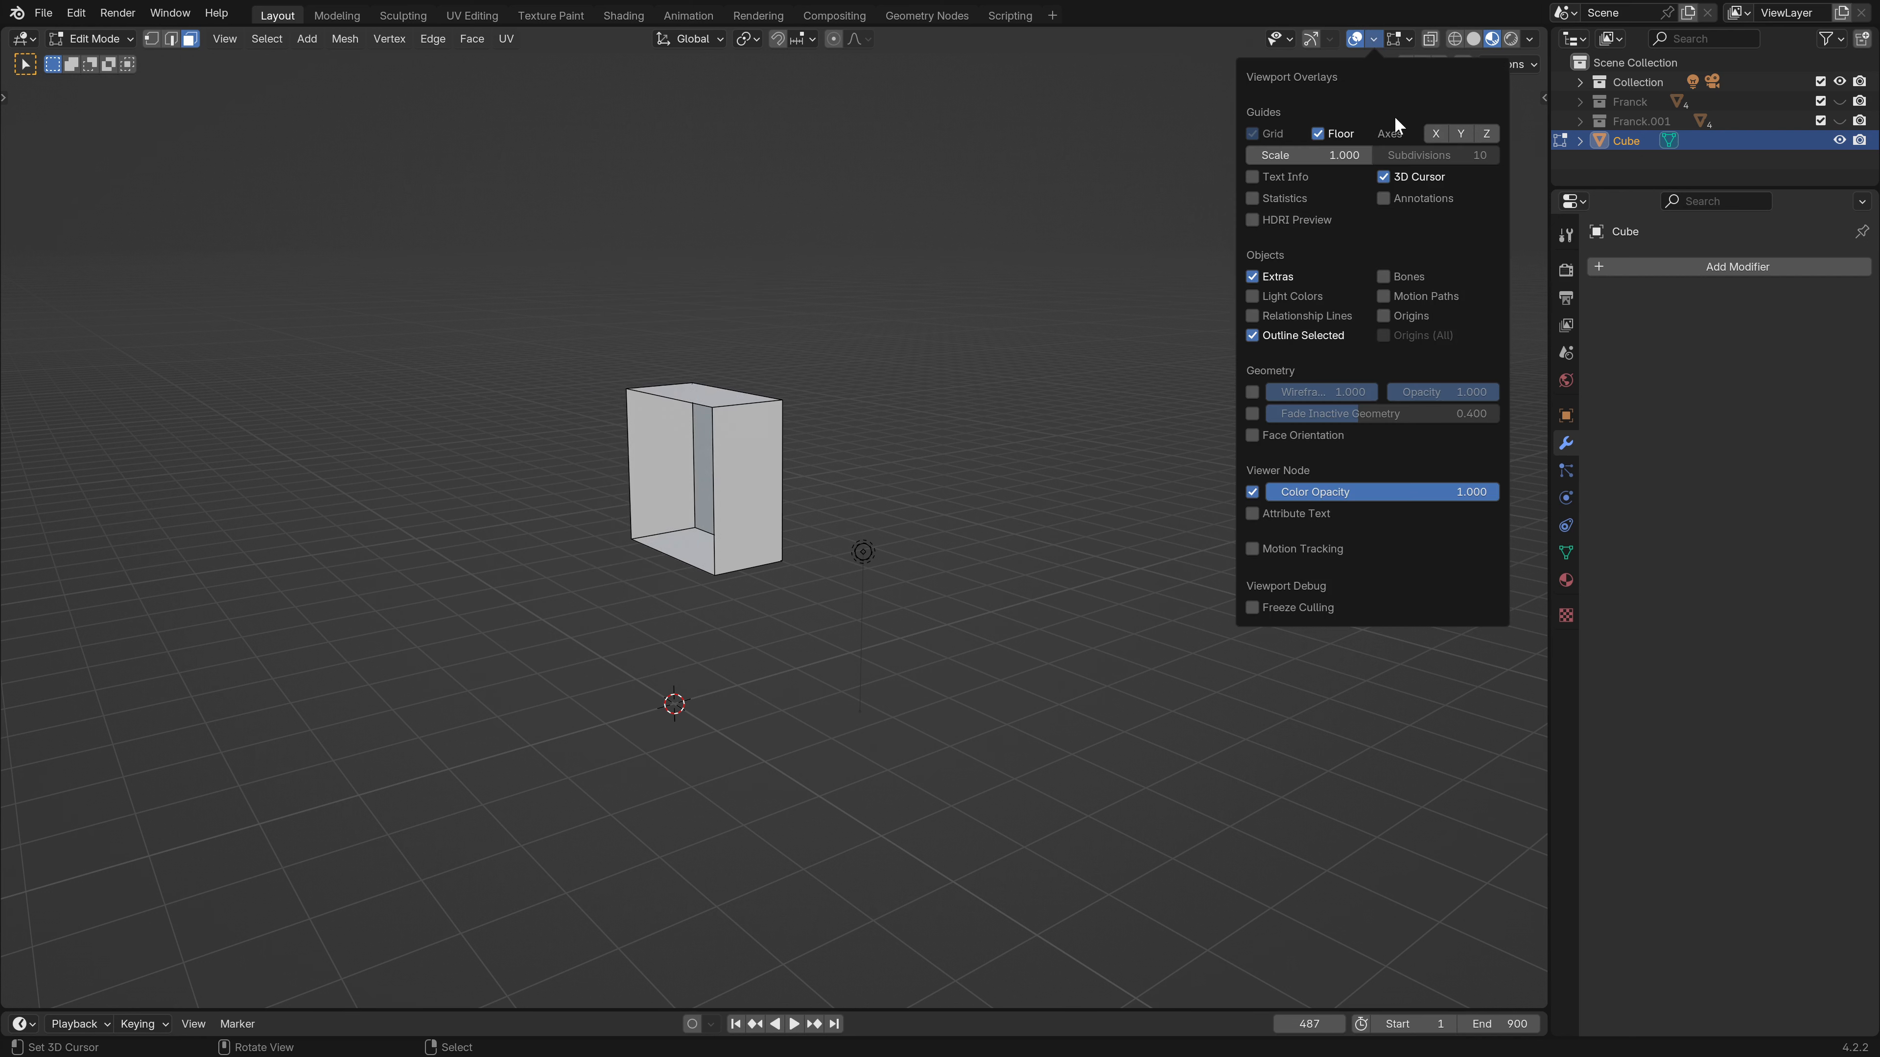
pyautogui.click(1459, 133)
pyautogui.scroll(1, 851, 511)
pyautogui.click(1643, 267)
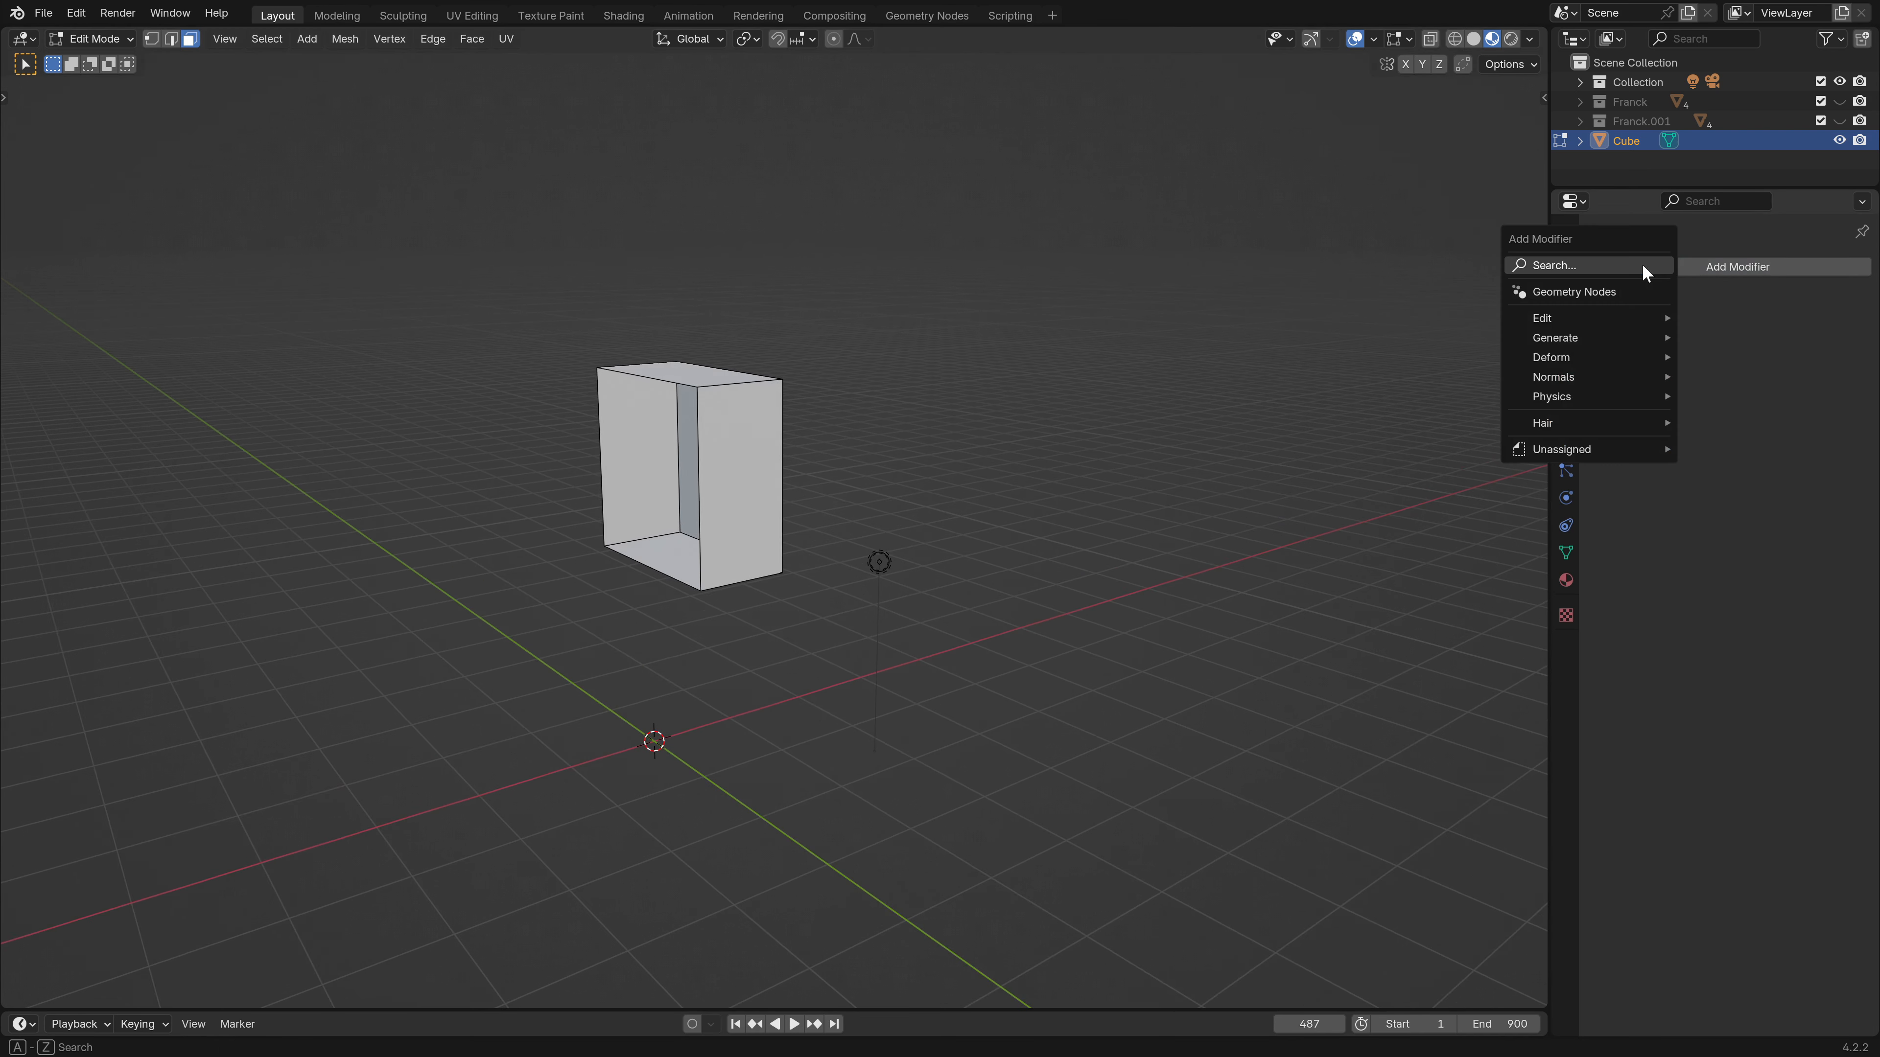
pyautogui.click(1575, 293)
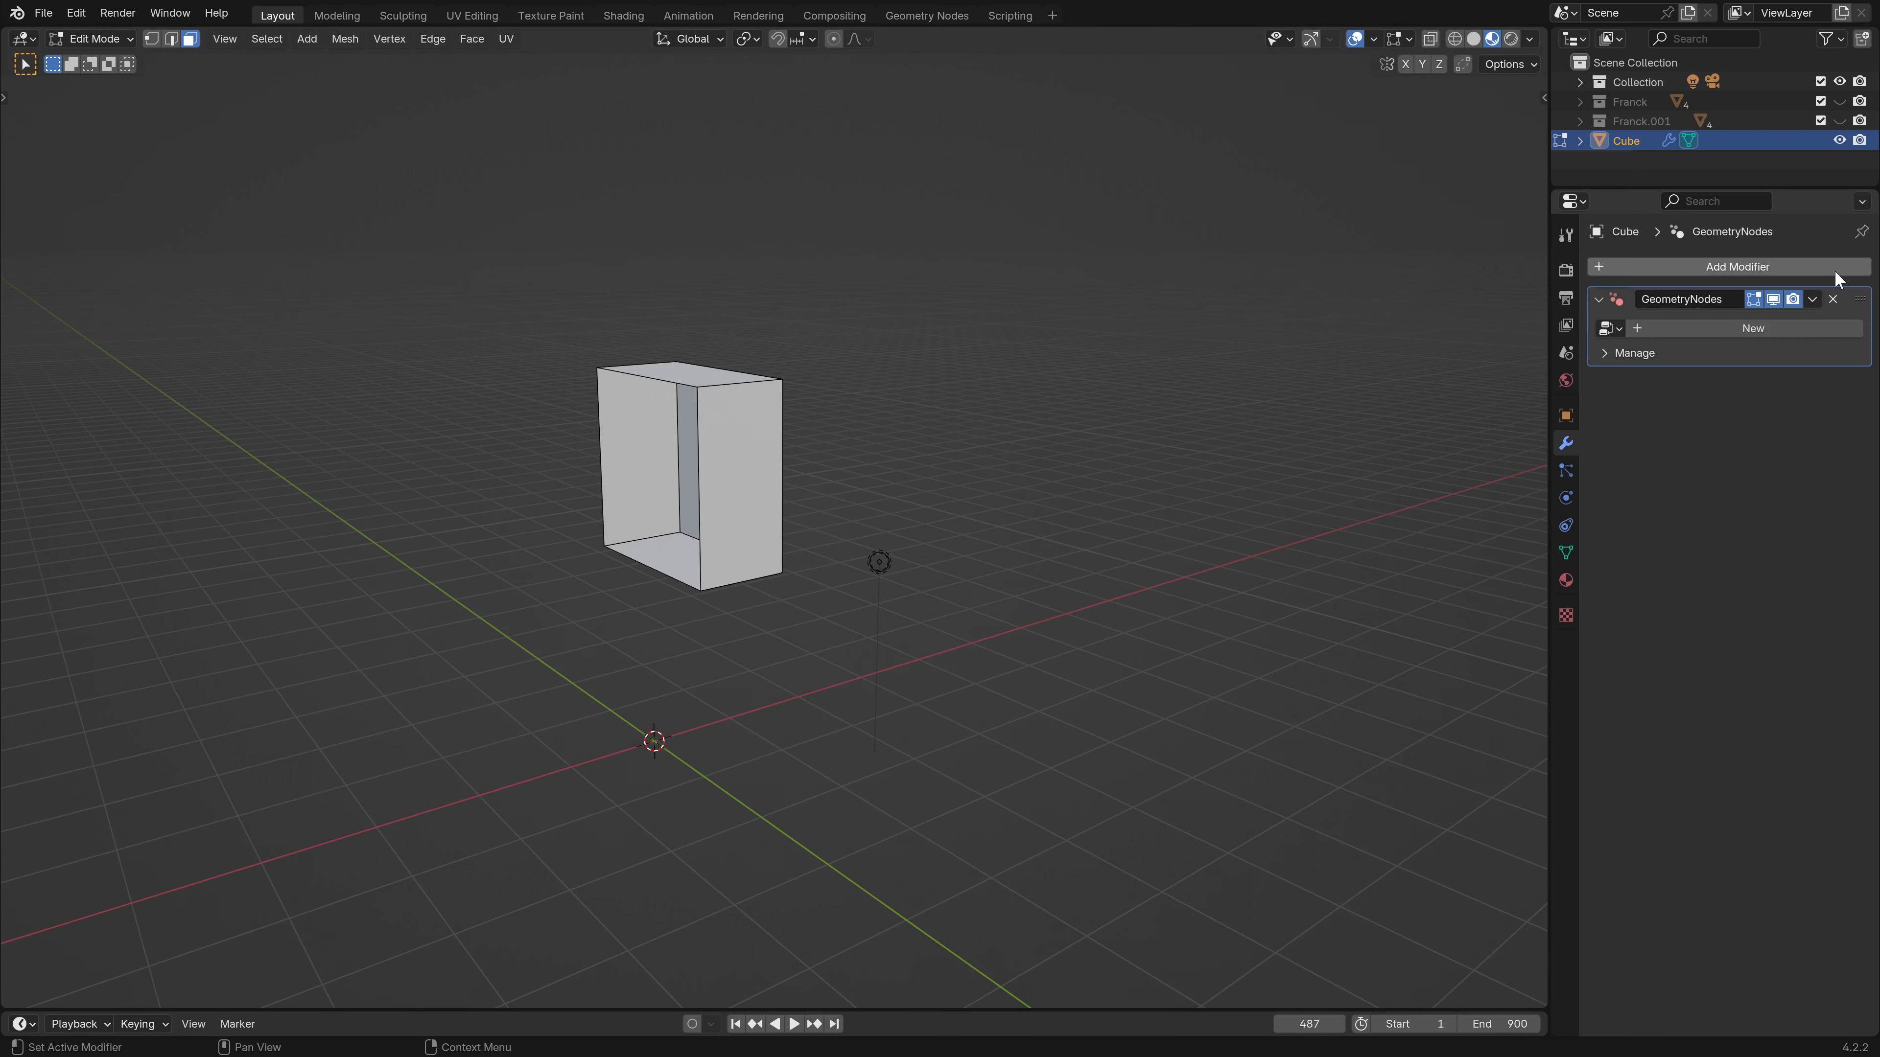
pyautogui.click(1833, 299)
# Add a Mirror modifier on the X axis to the half cube.
pyautogui.click(1735, 273)
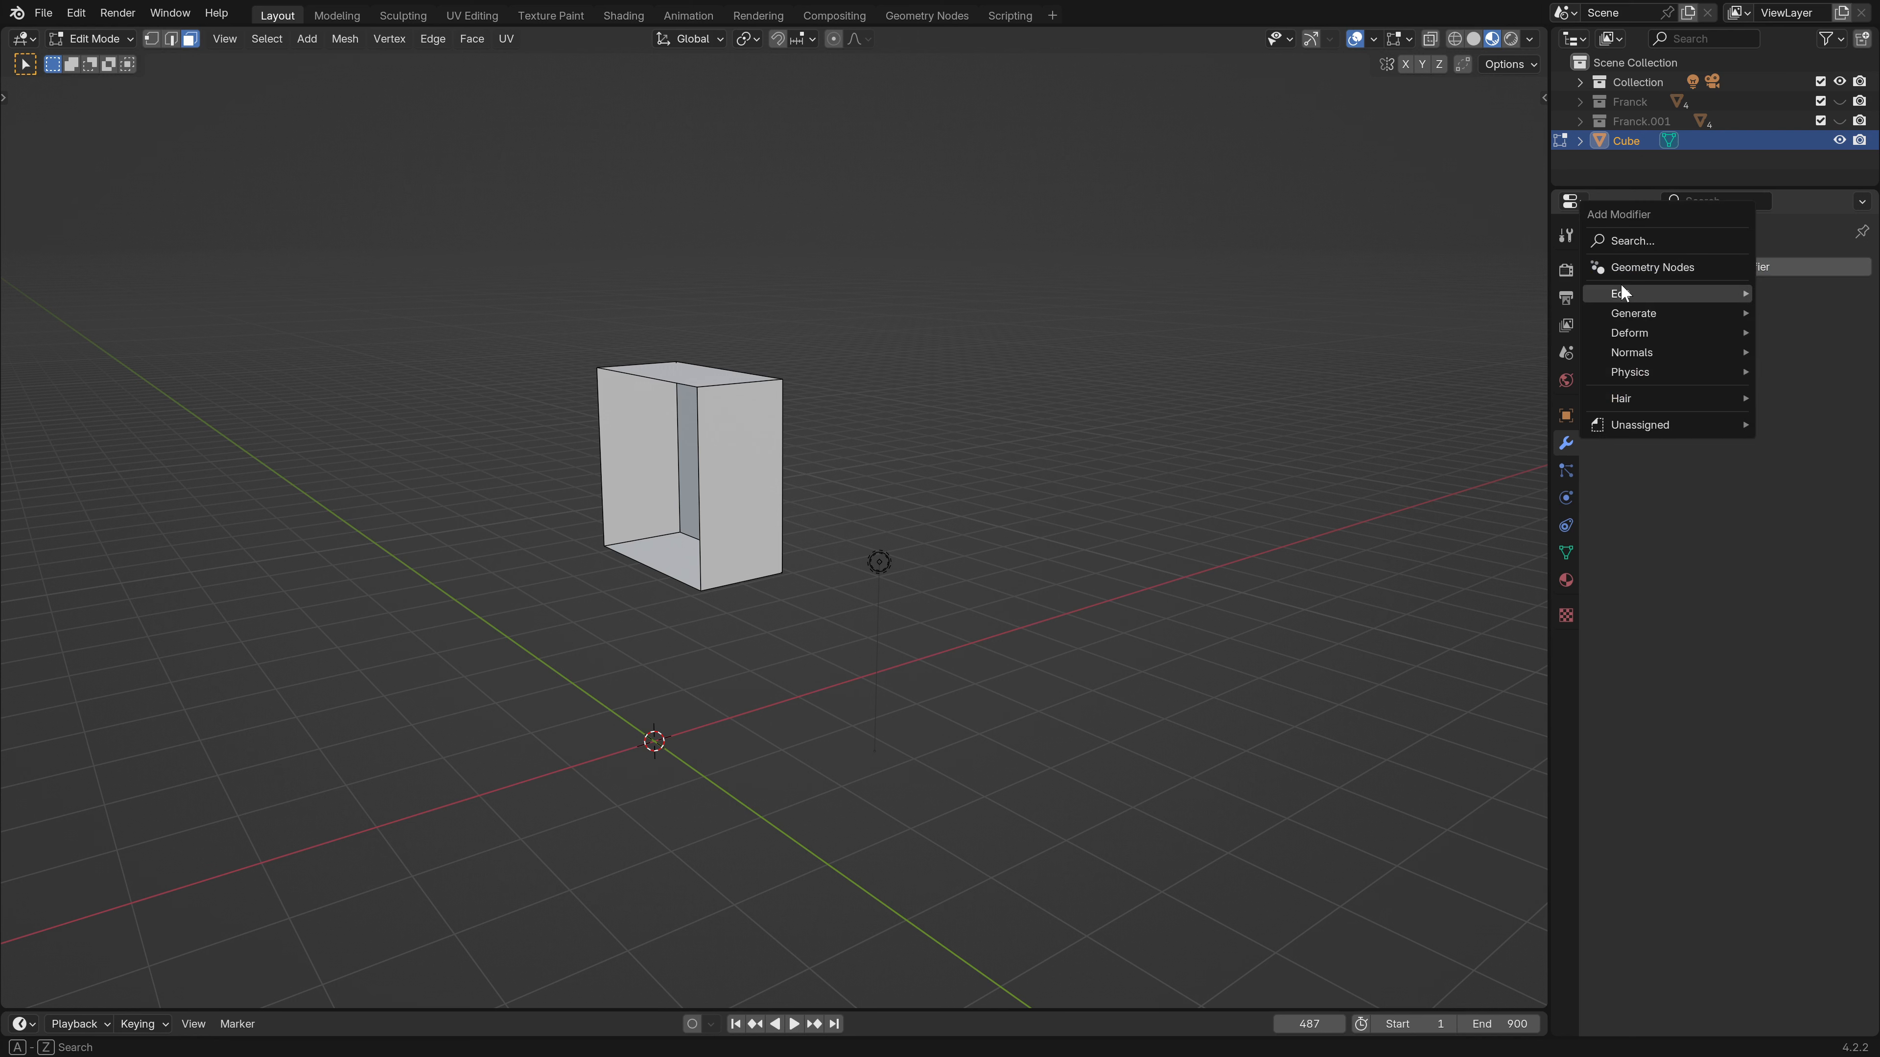
pyautogui.click(1631, 245)
pyautogui.write('MIRR')
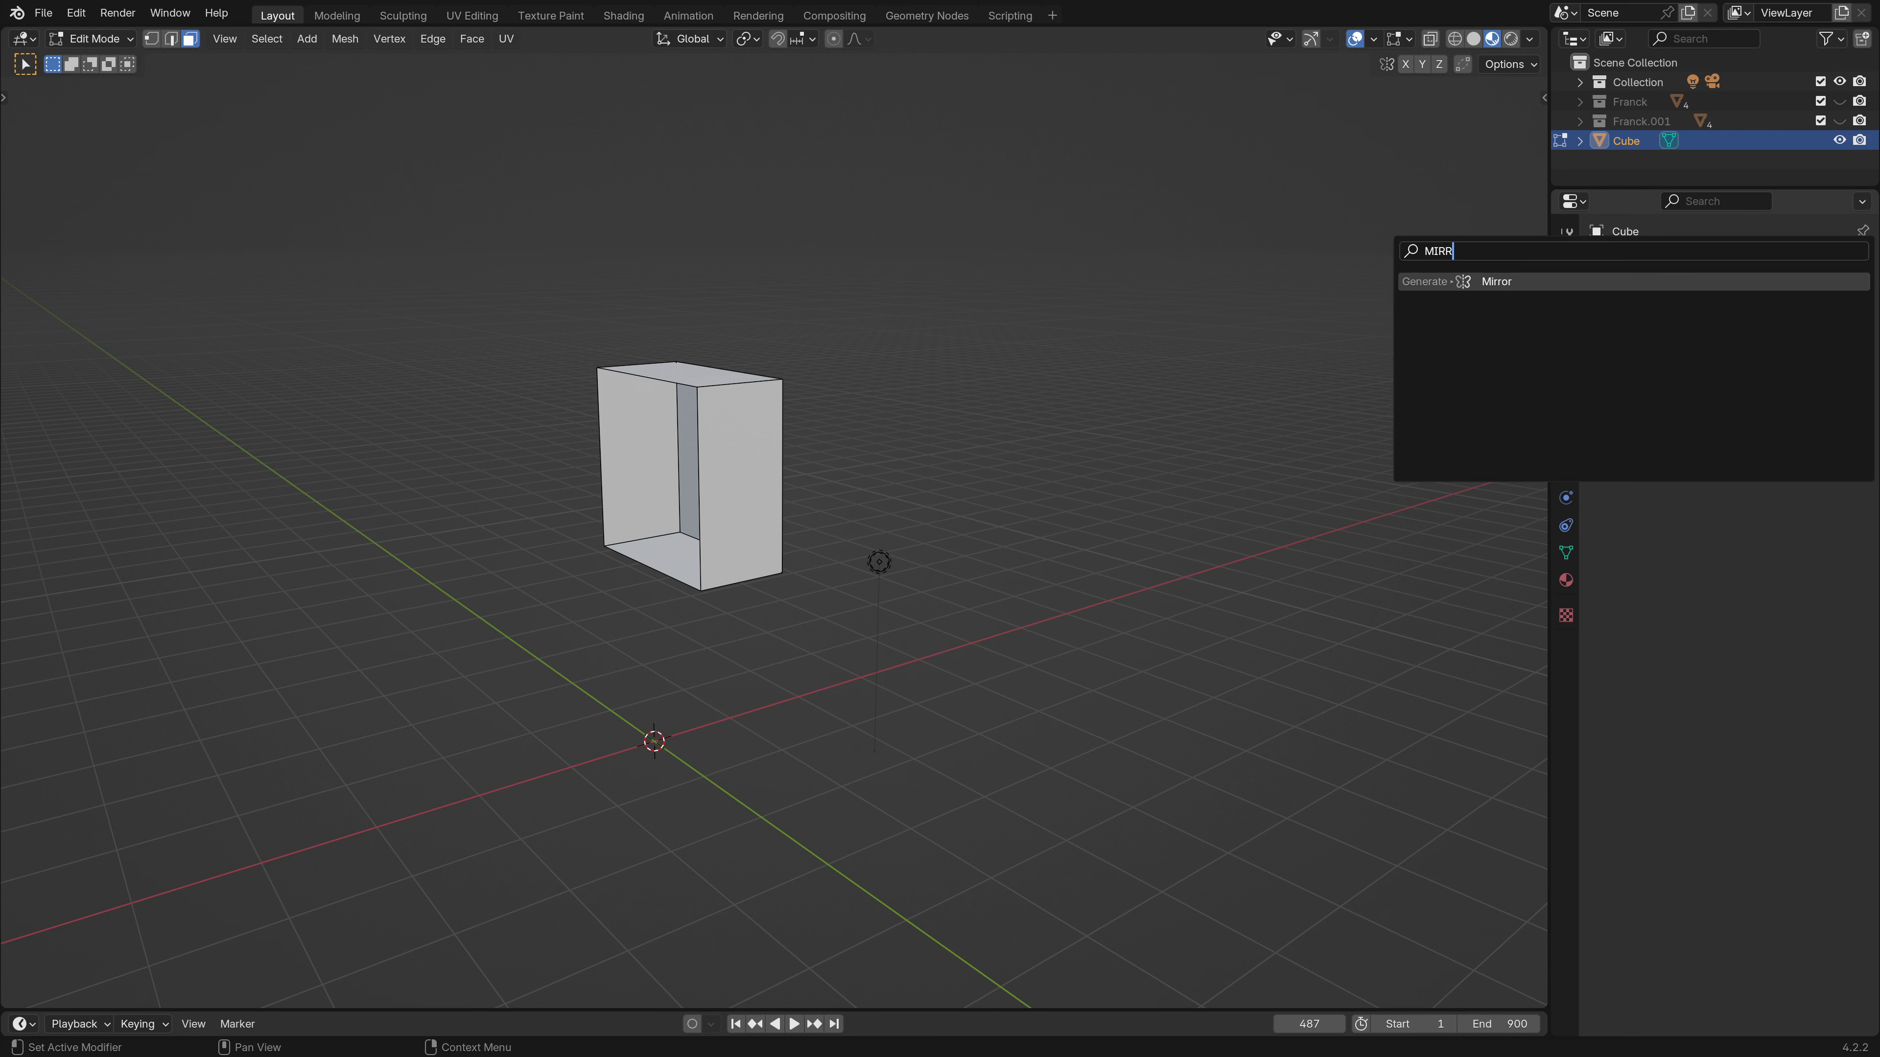
pyautogui.press('Return')
pyautogui.moveTo(1335, 362); pyautogui.dragTo(499, 512, button='middle')
pyautogui.scroll(3, 756, 467)
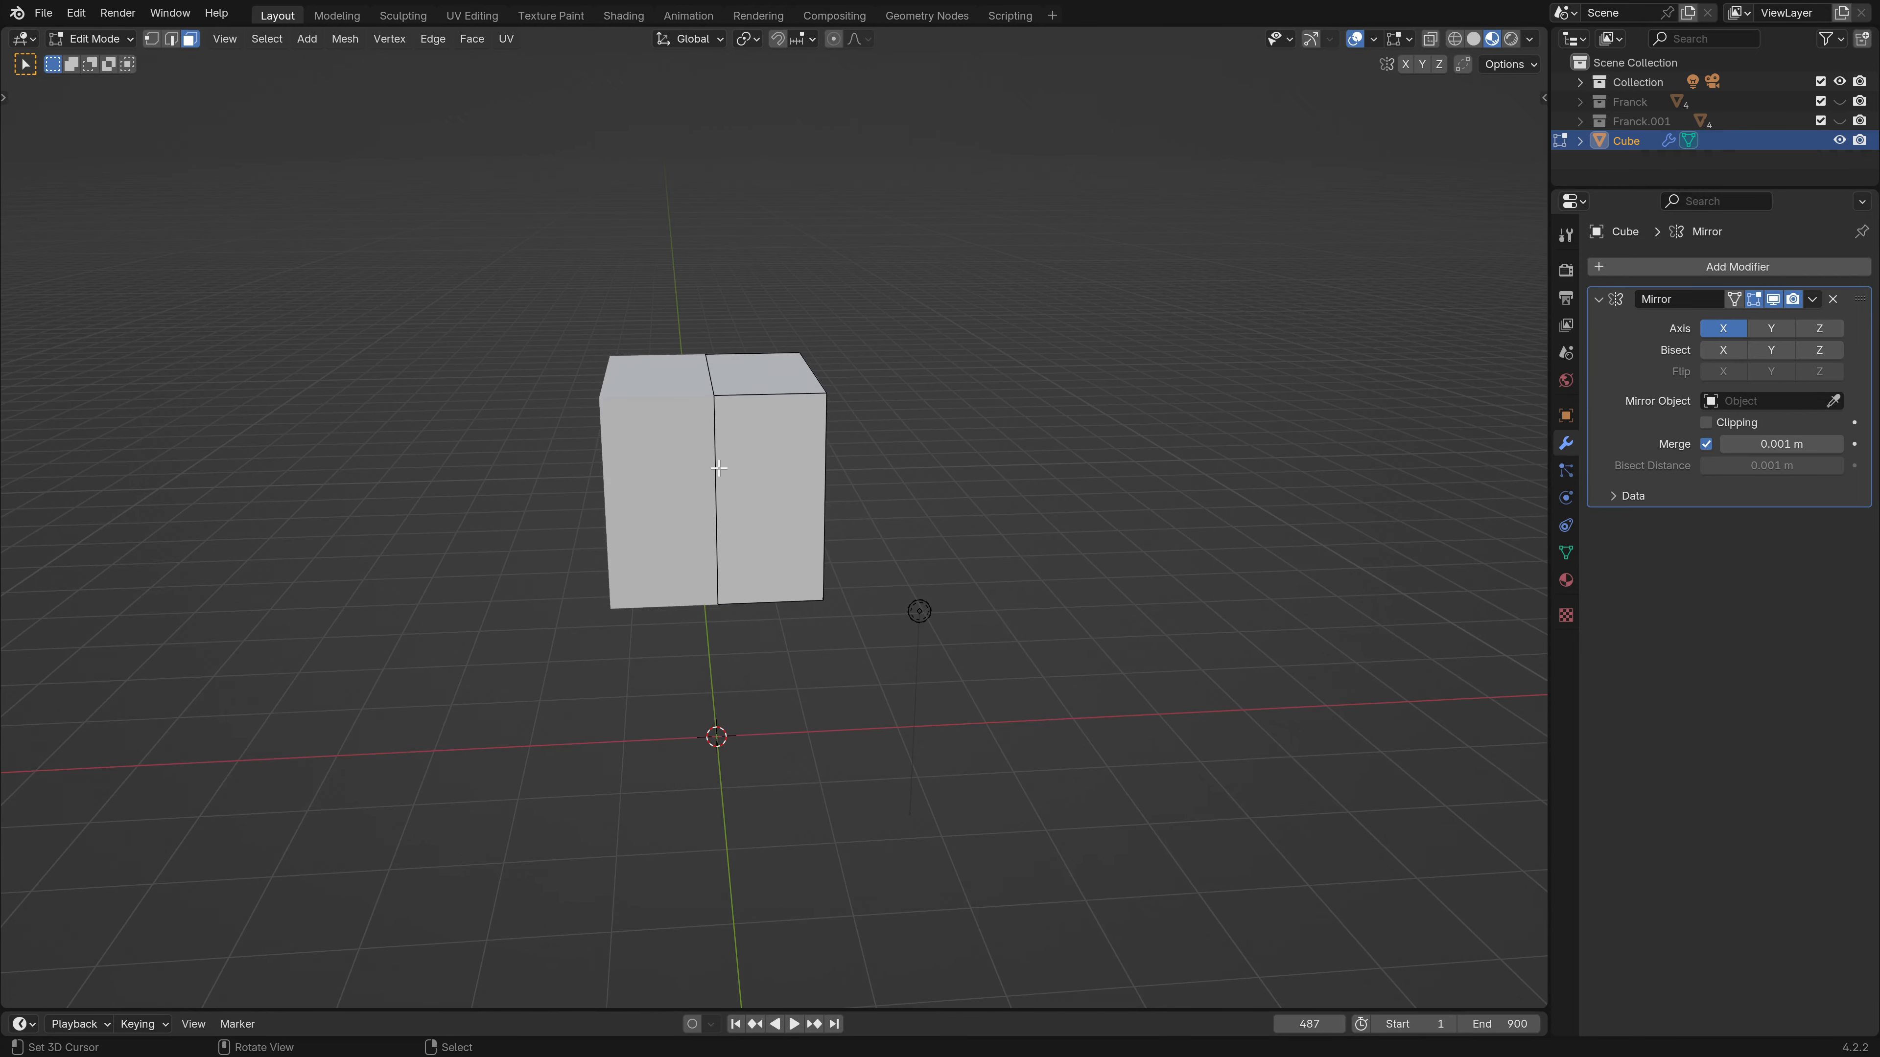
# Switch the viewport to solid shading and snap the 3D cursor to the selected front face of the half cube.
pyautogui.moveTo(900, 455); pyautogui.dragTo(820, 436, button='middle')
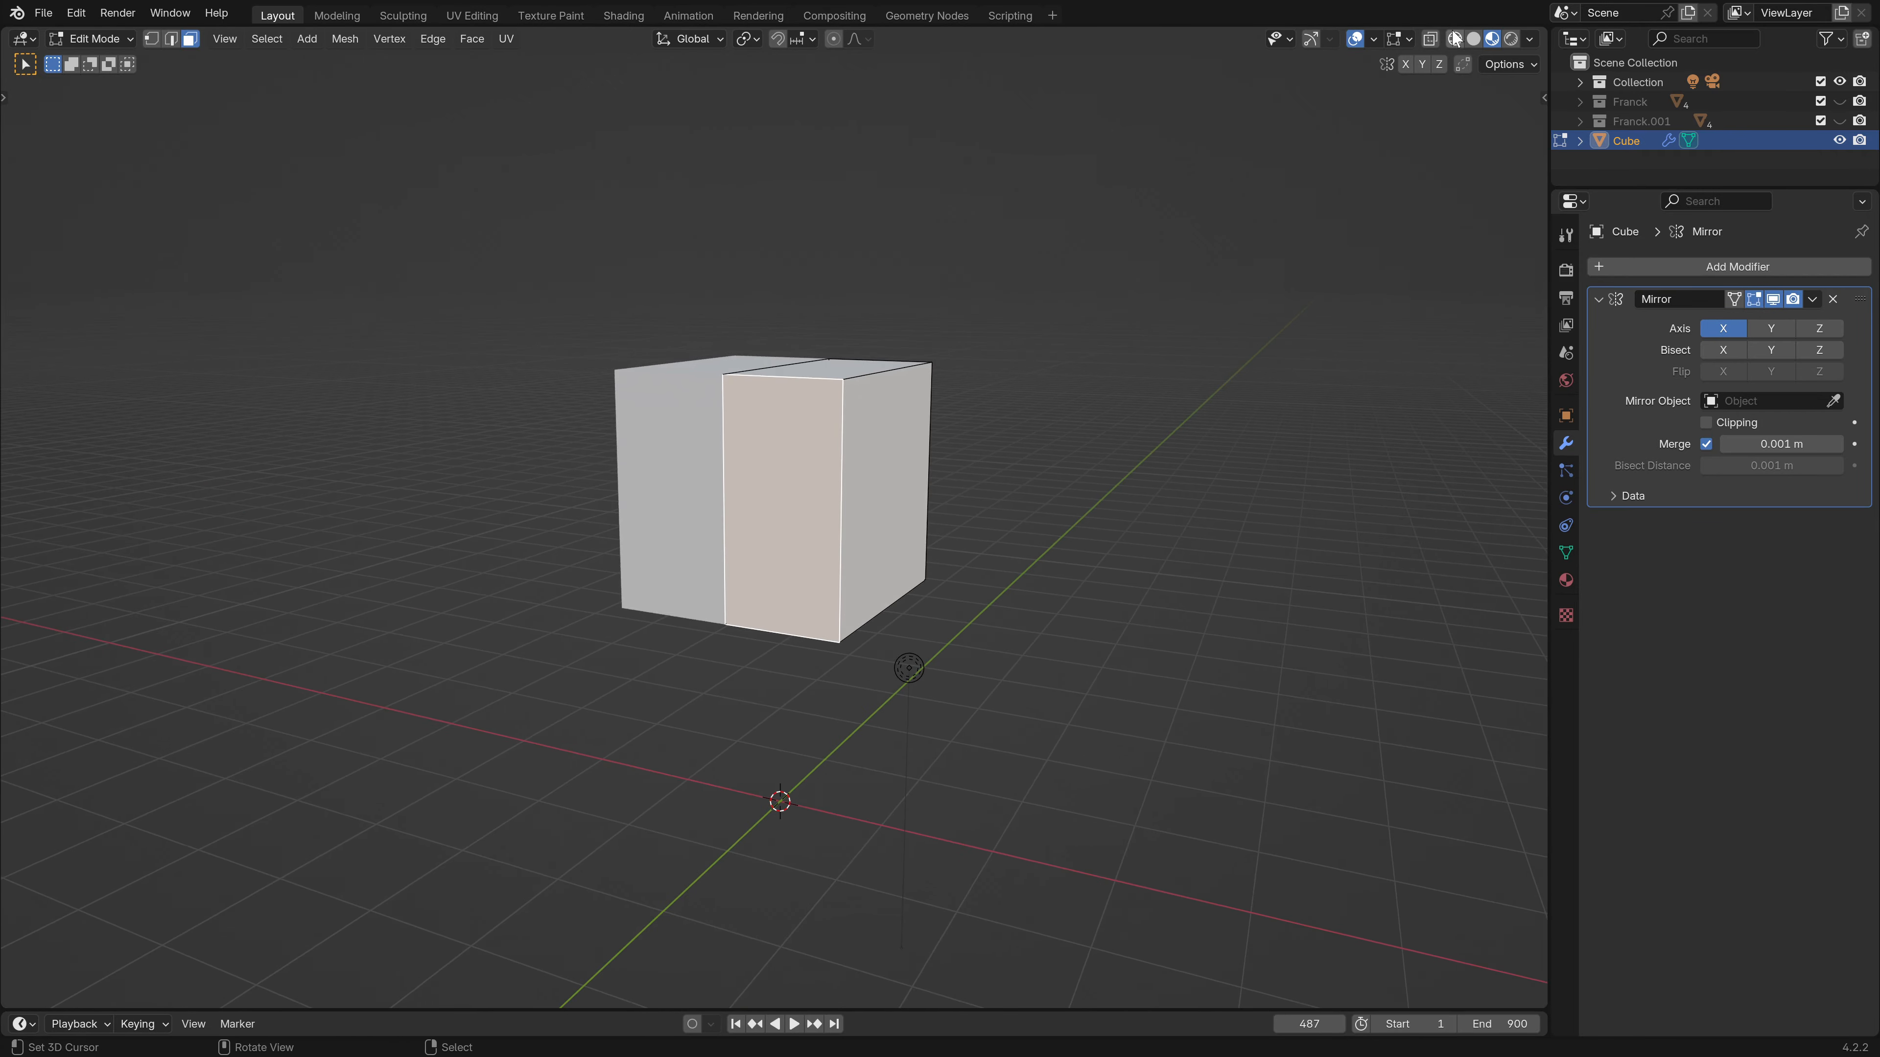
pyautogui.click(1472, 40)
pyautogui.scroll(2, 814, 513)
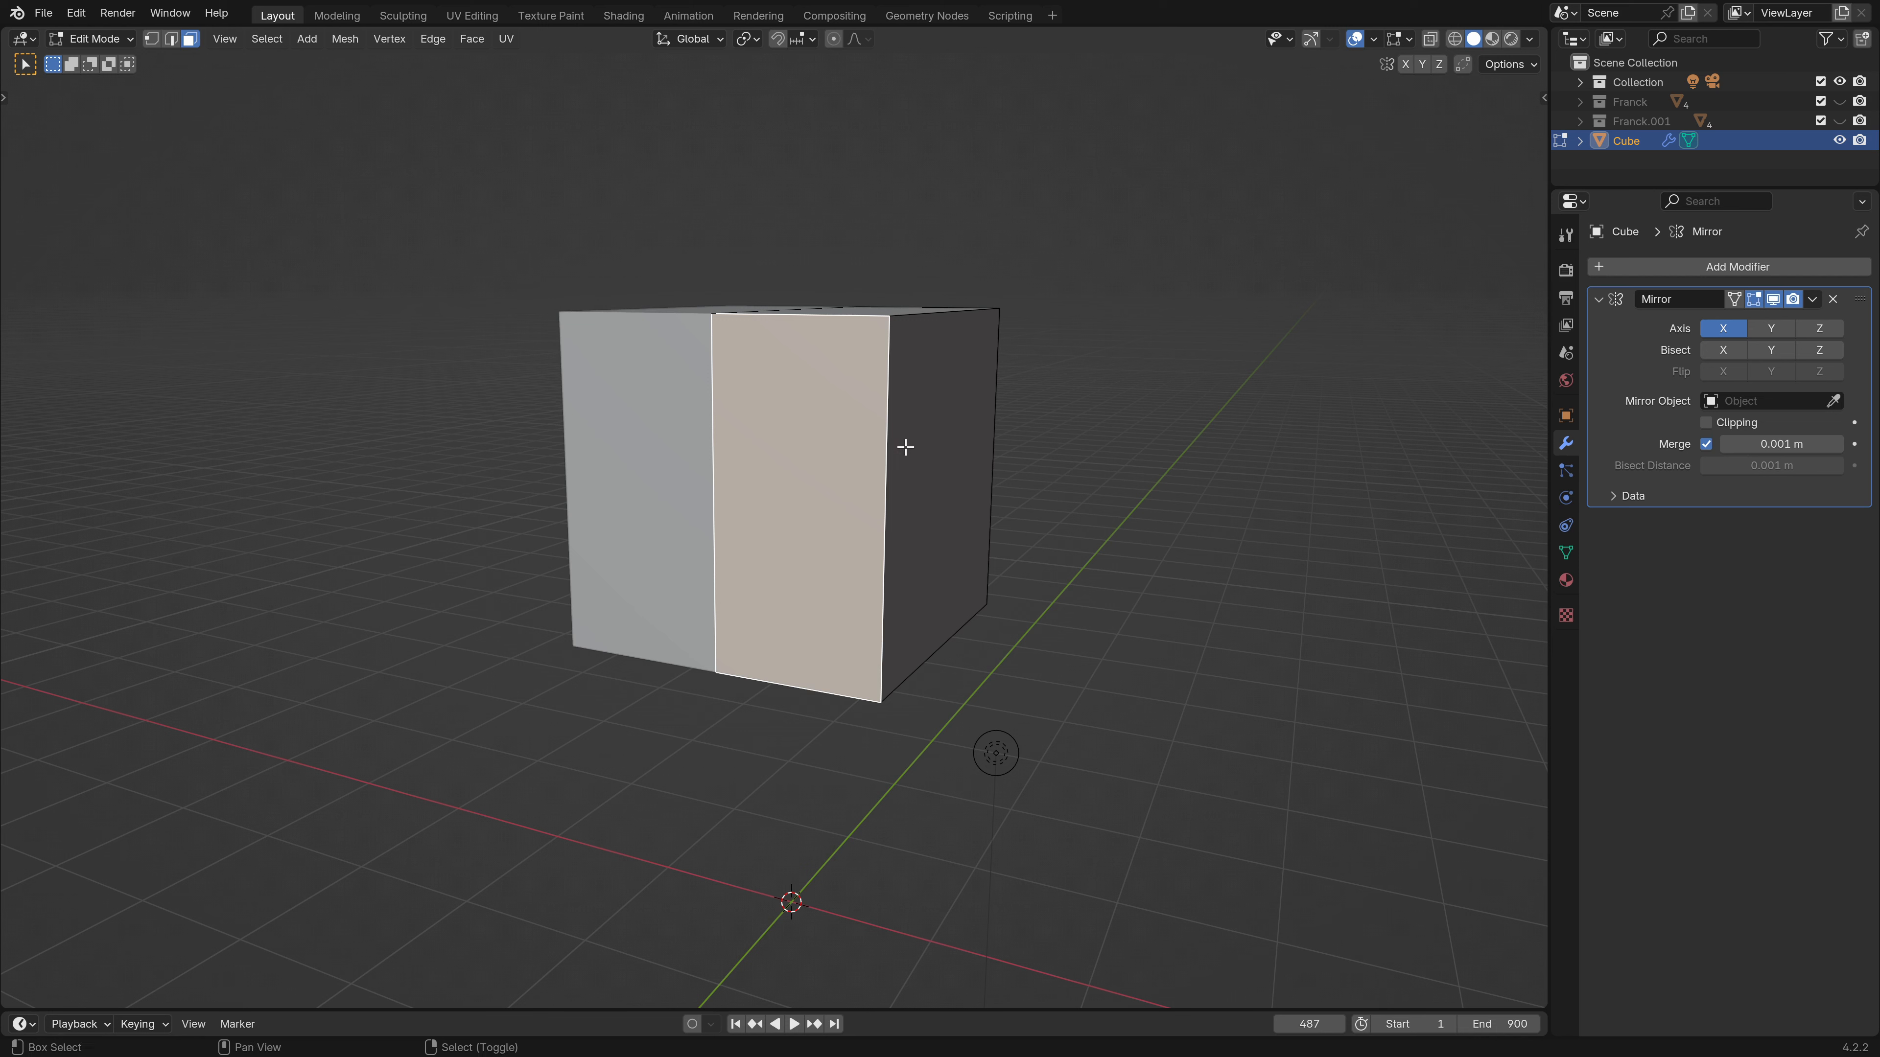
pyautogui.hotkey('shift', 's')
pyautogui.click(901, 560)
# Add a plane at the 3D cursor and rotate it 90° about the X axis.
pyautogui.hotkey('shift', 'a')
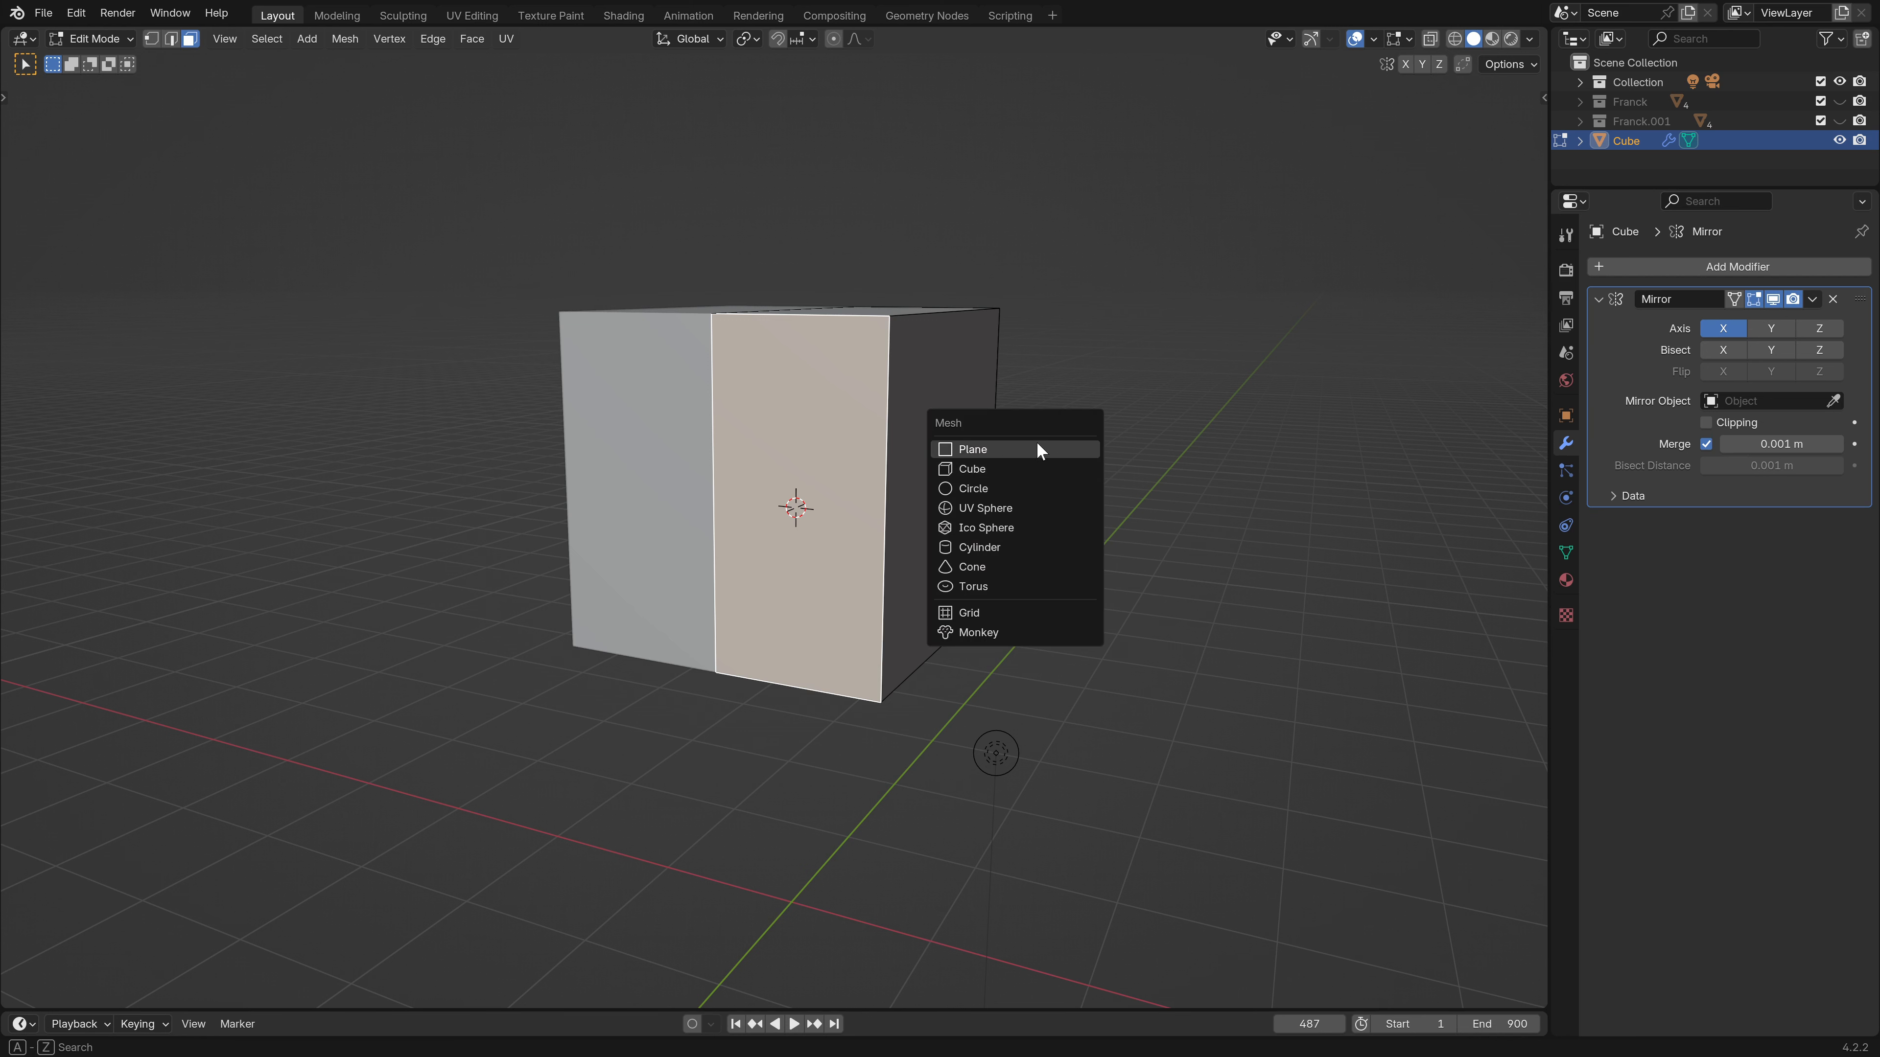
pyautogui.click(1038, 445)
pyautogui.write('rx90')
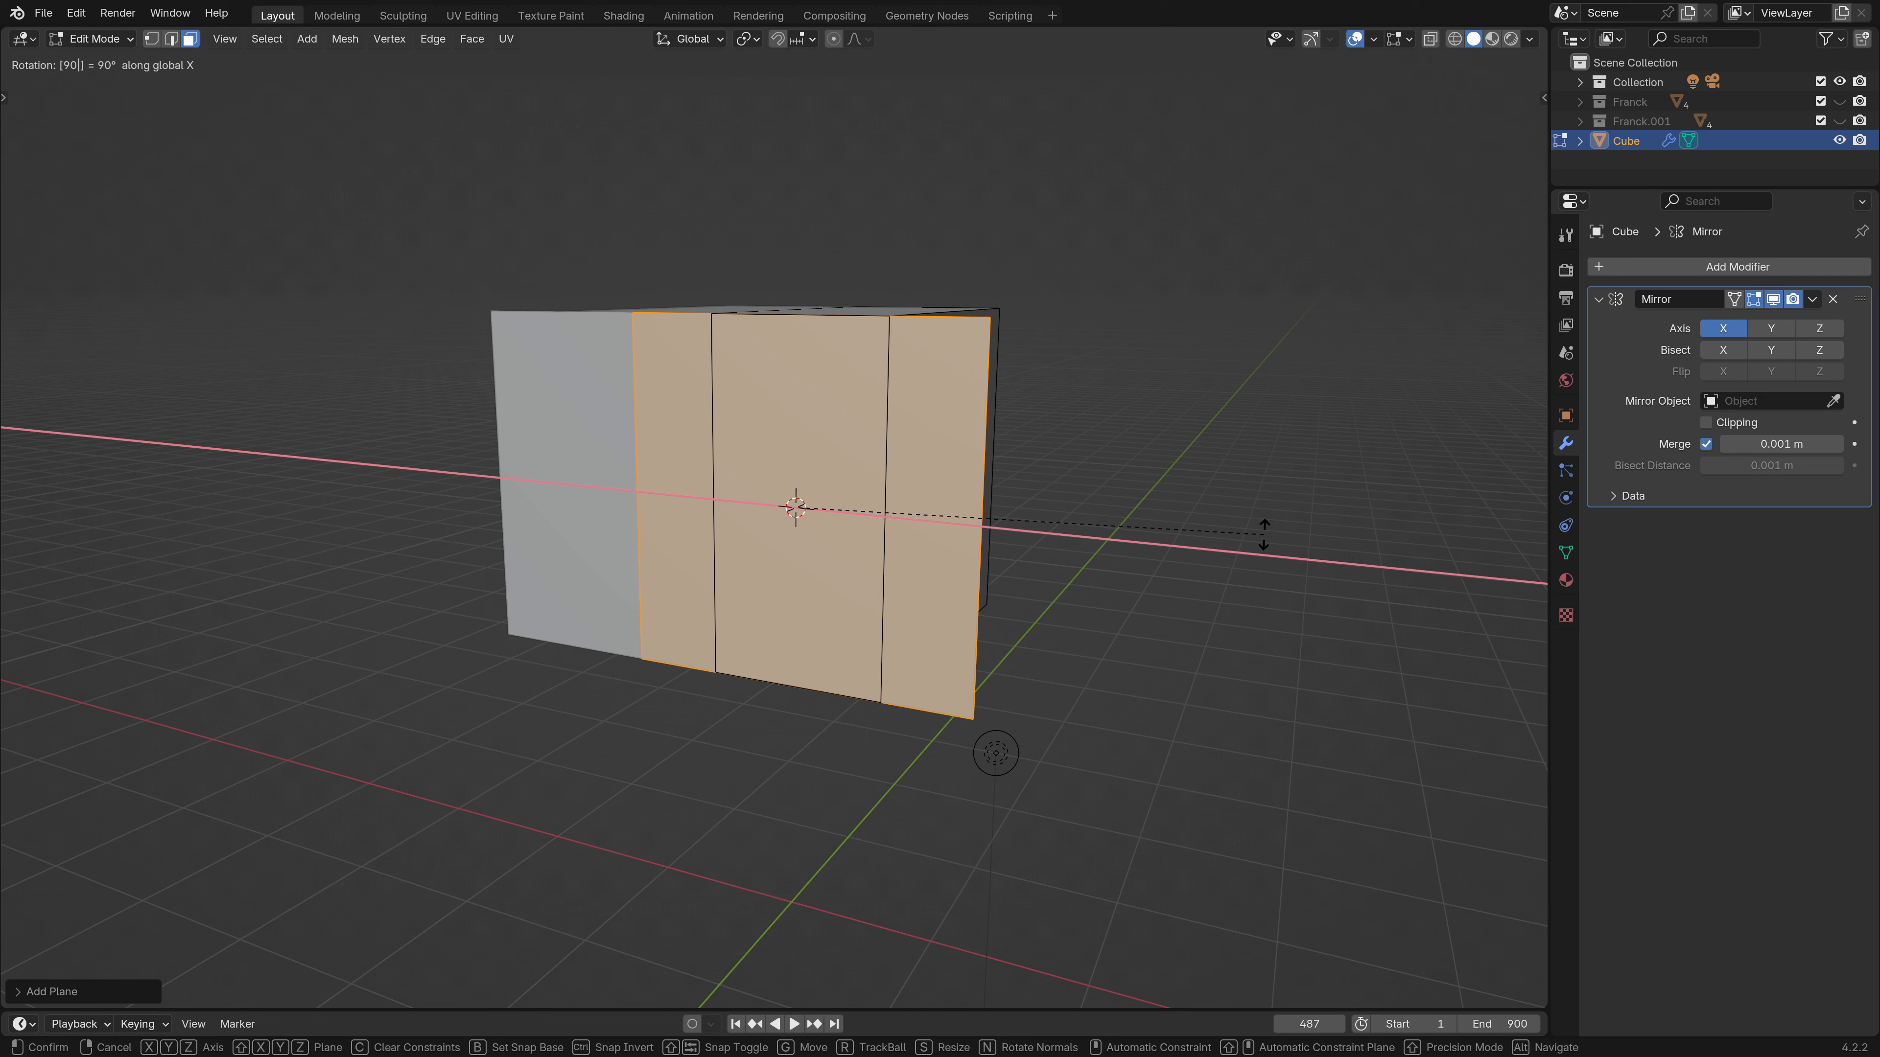
pyautogui.press('Return')
# Scale the new plane on the front face down to about 0.095 as a small eye square.
pyautogui.press('s')
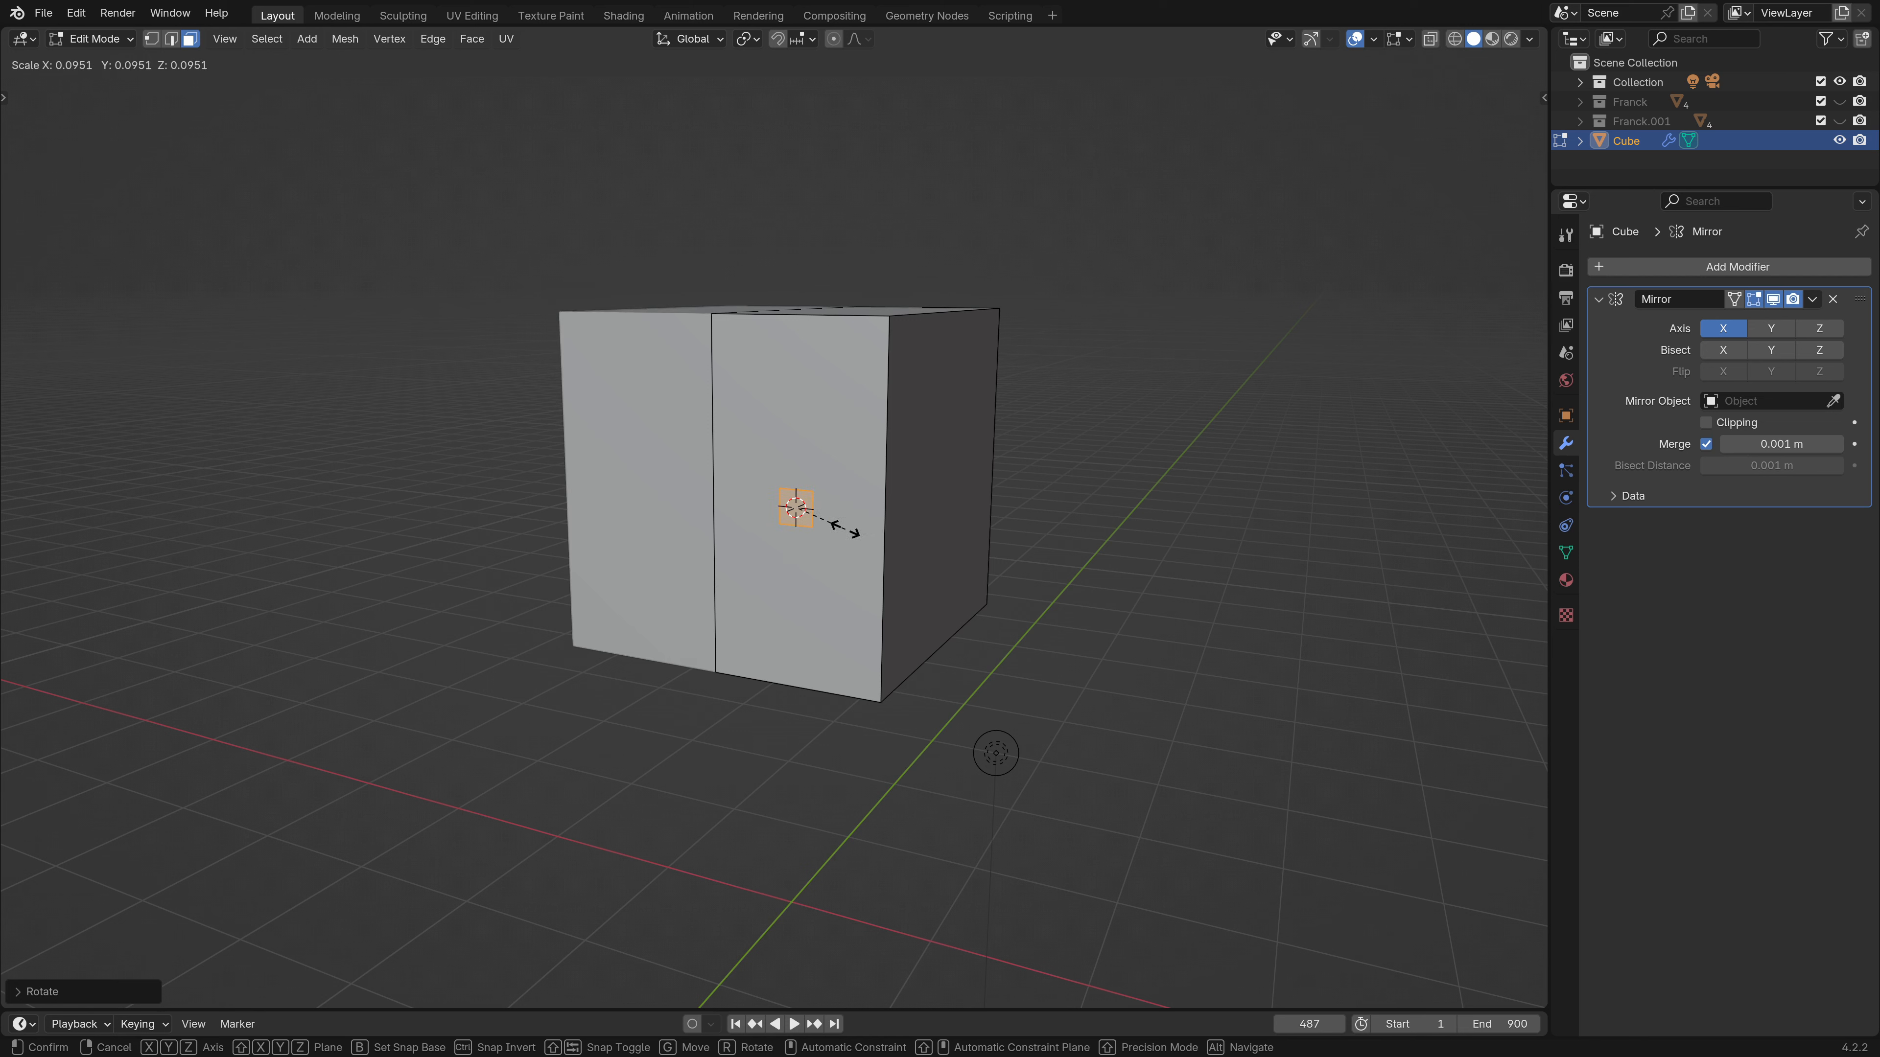
pyautogui.click(844, 527)
pyautogui.moveTo(844, 527); pyautogui.dragTo(770, 547, button='middle')
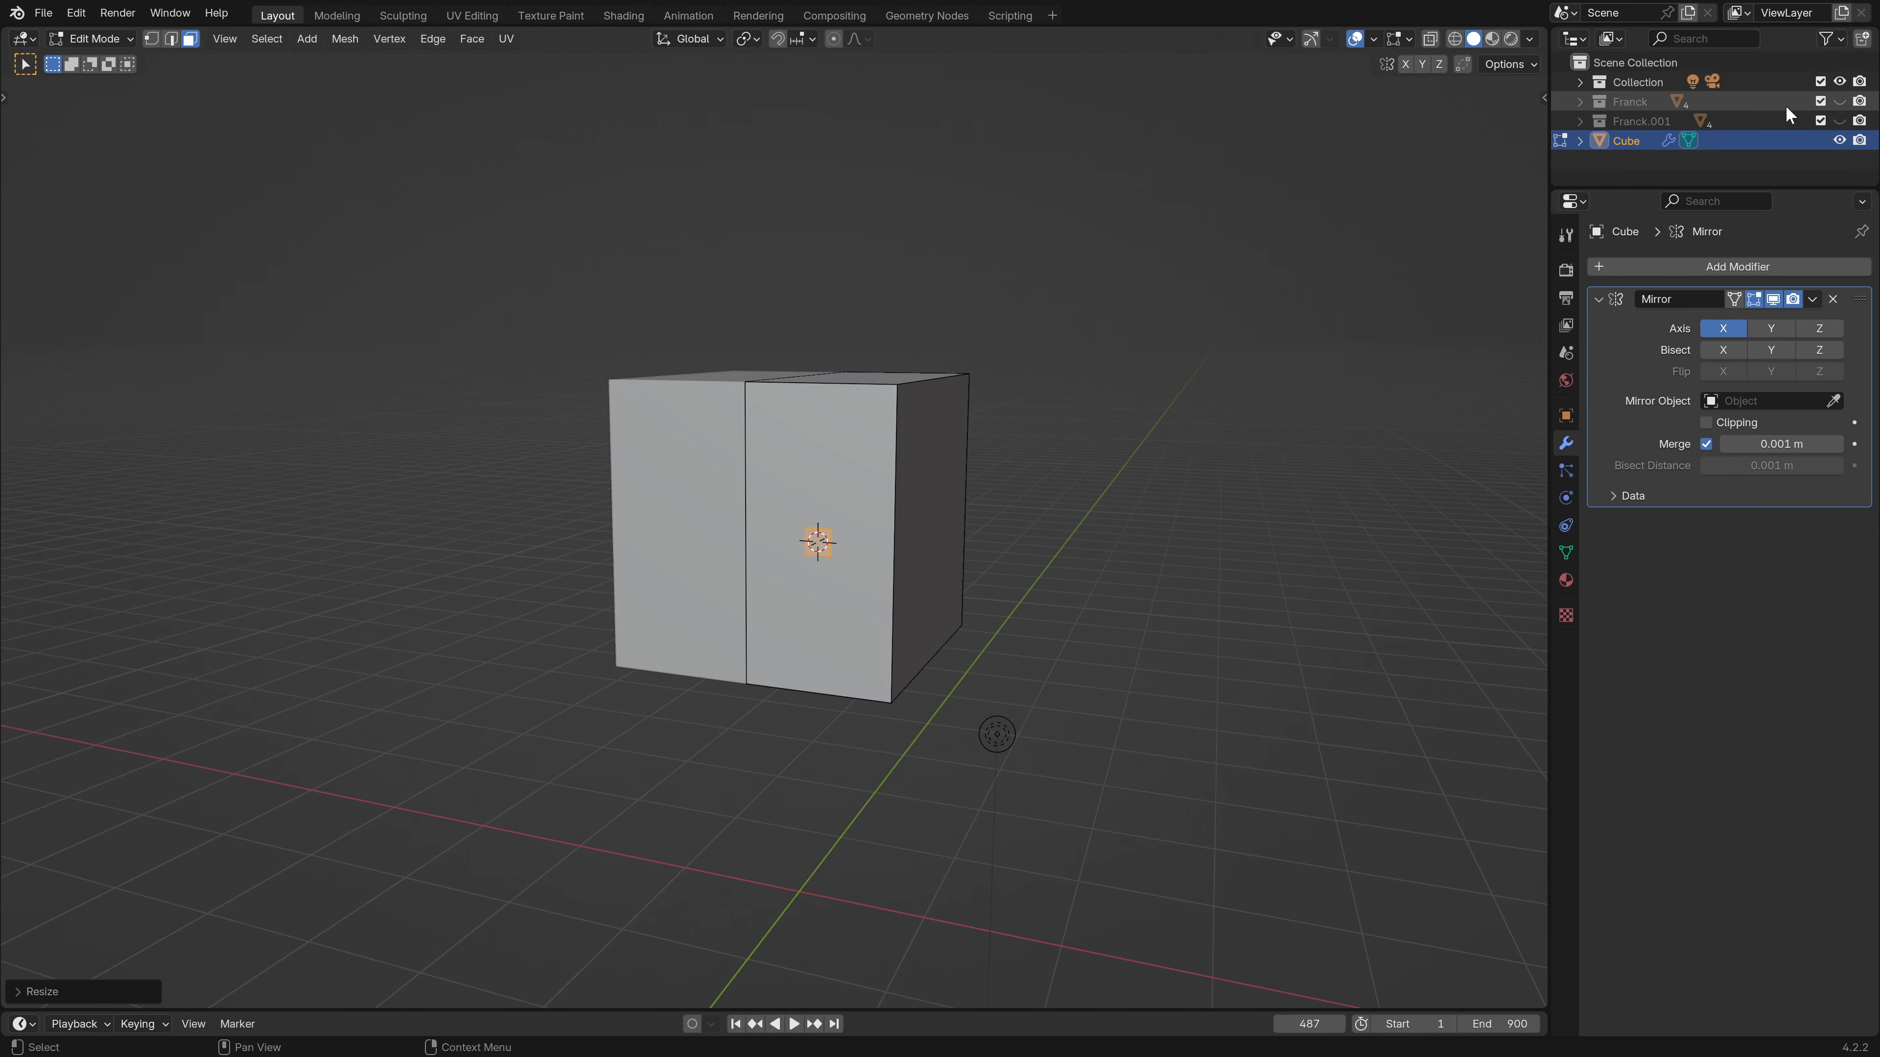
# Show the first character collection briefly to compare its face with the new head, and hide it again.
pyautogui.click(1839, 101)
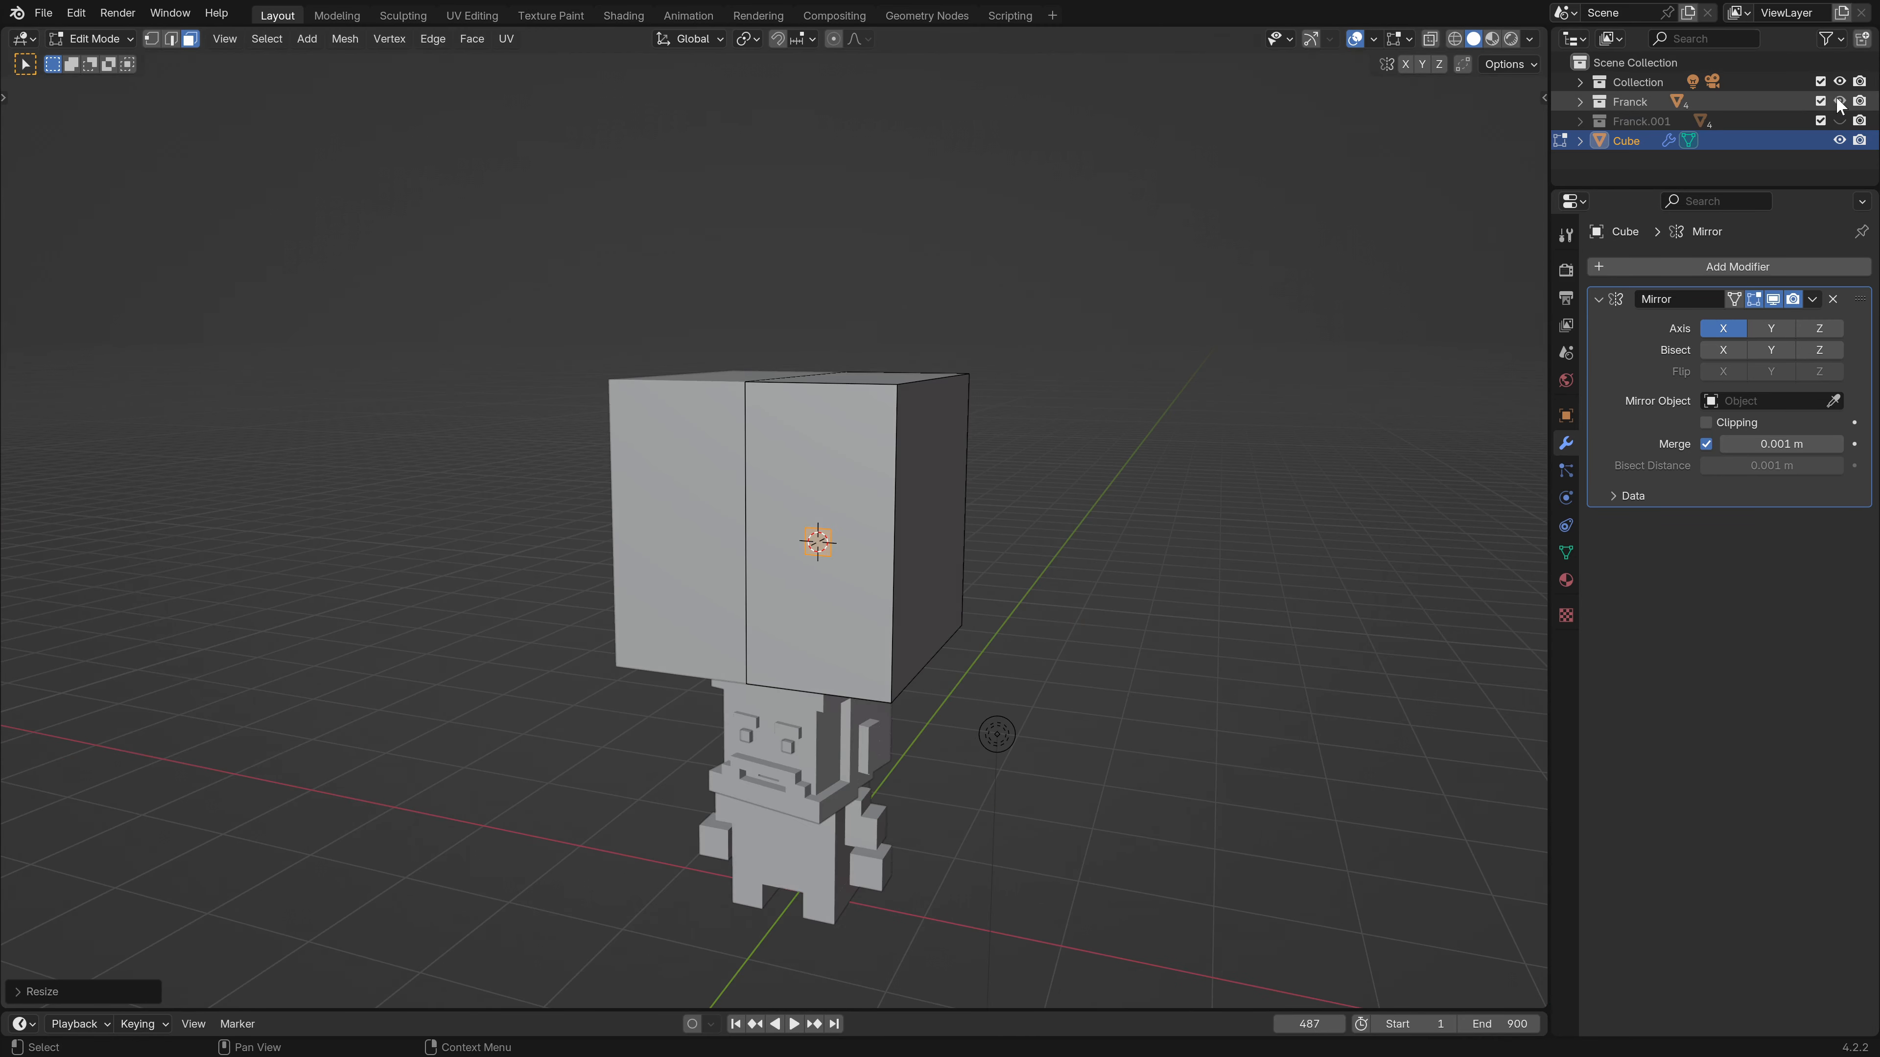
pyautogui.click(1840, 101)
pyautogui.scroll(2, 889, 582)
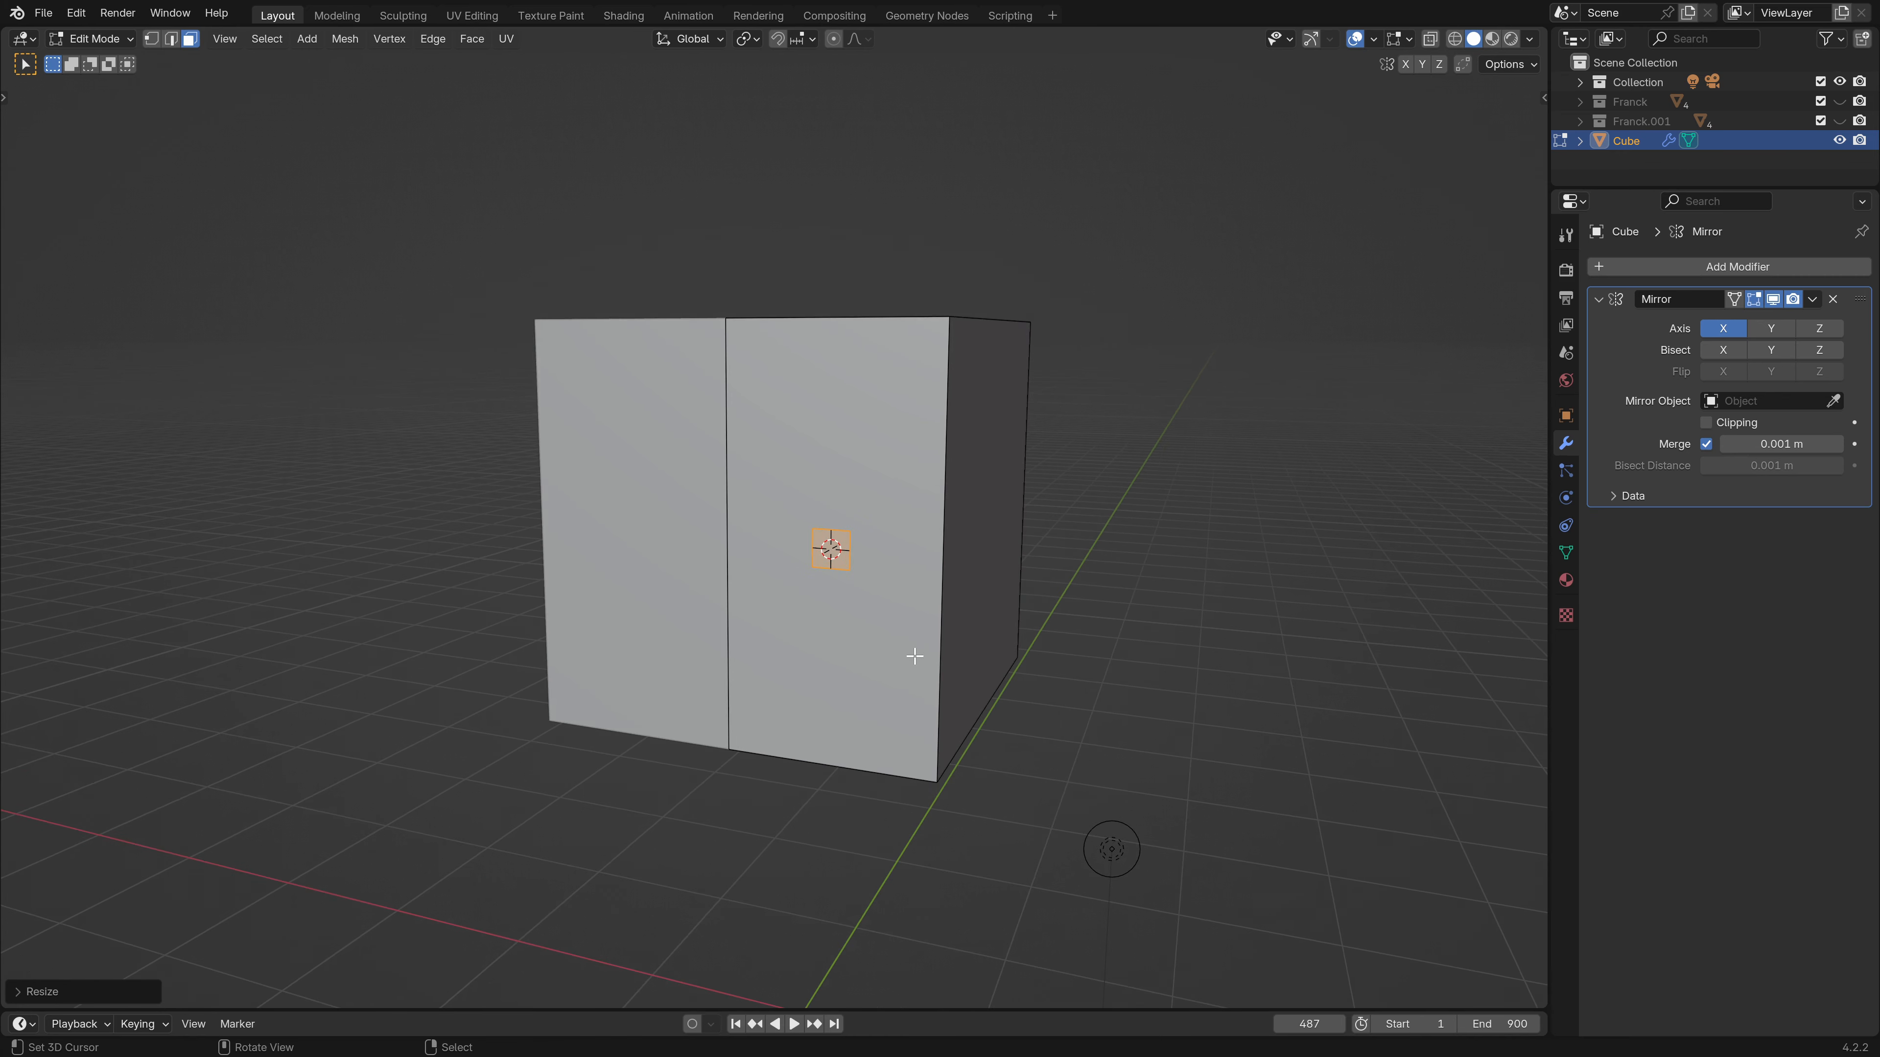
# Extrude the small eye square outward from the front face by about 0.06 m.
pyautogui.moveTo(915, 656); pyautogui.dragTo(824, 624, button='middle')
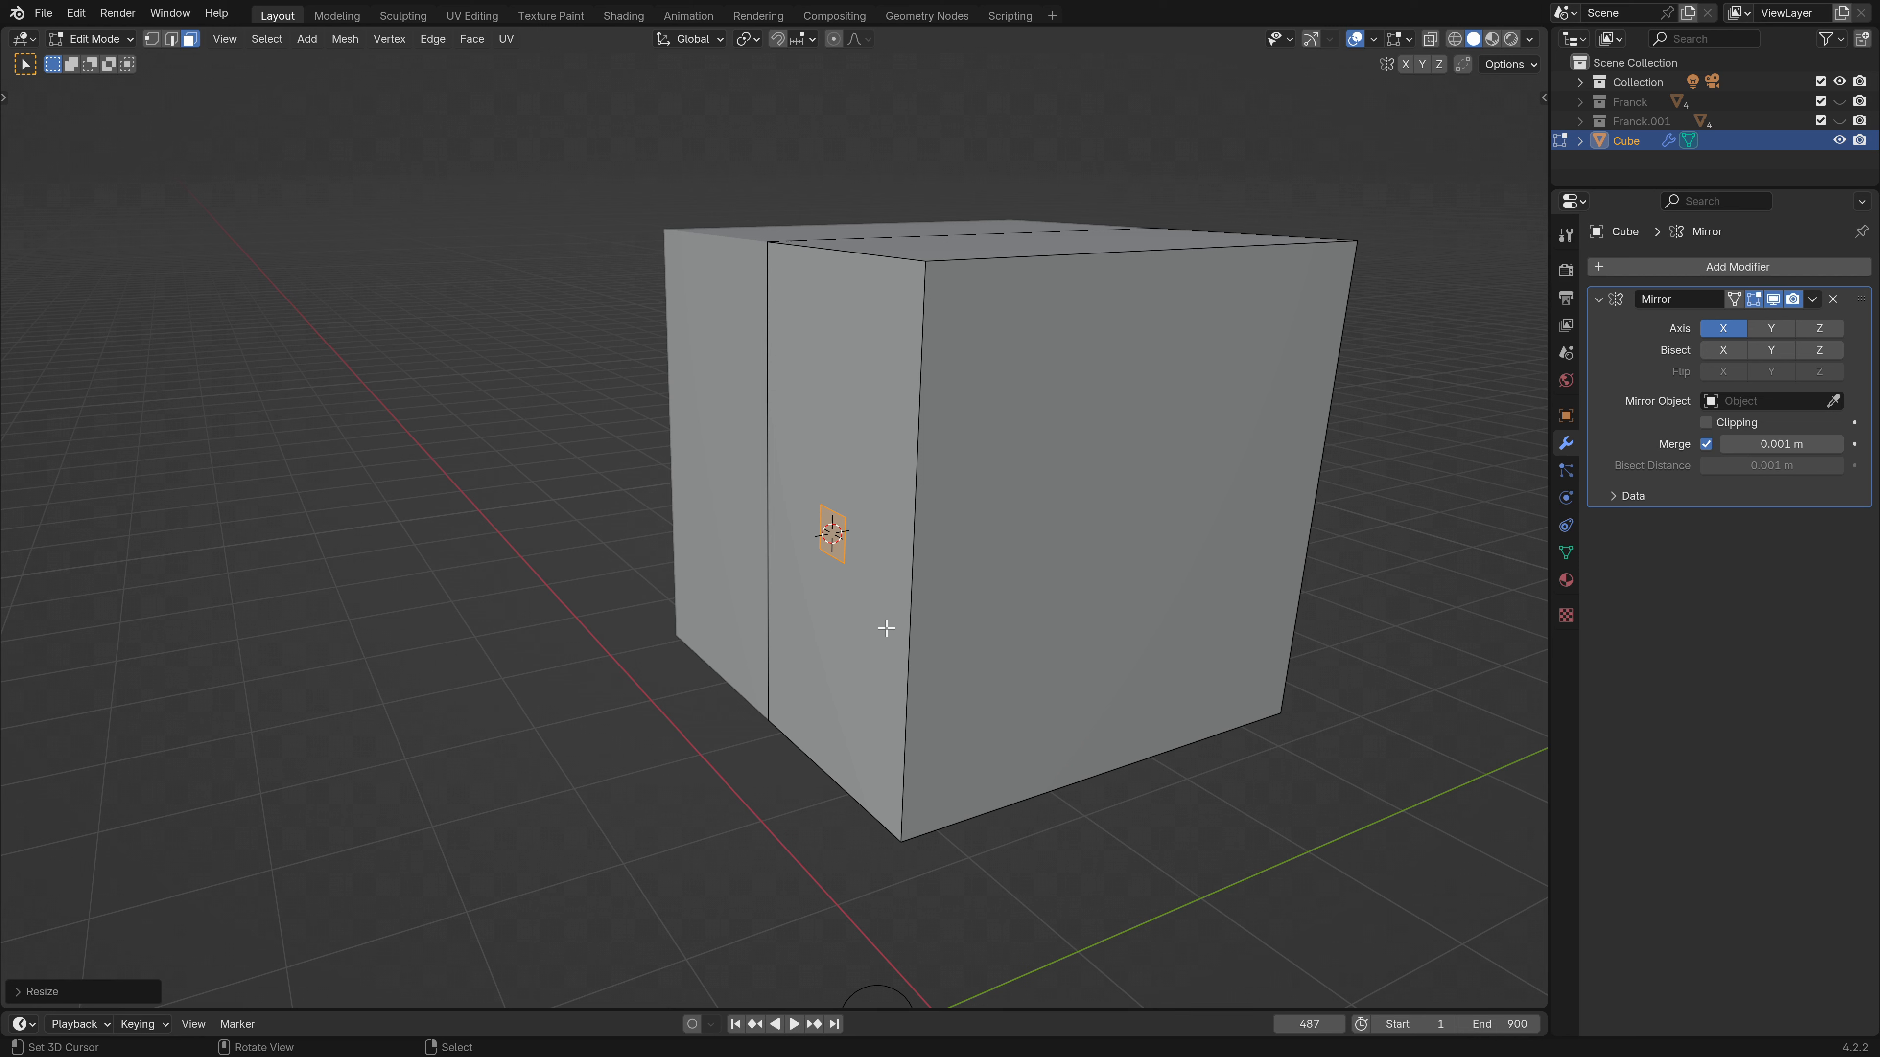
pyautogui.press('e')
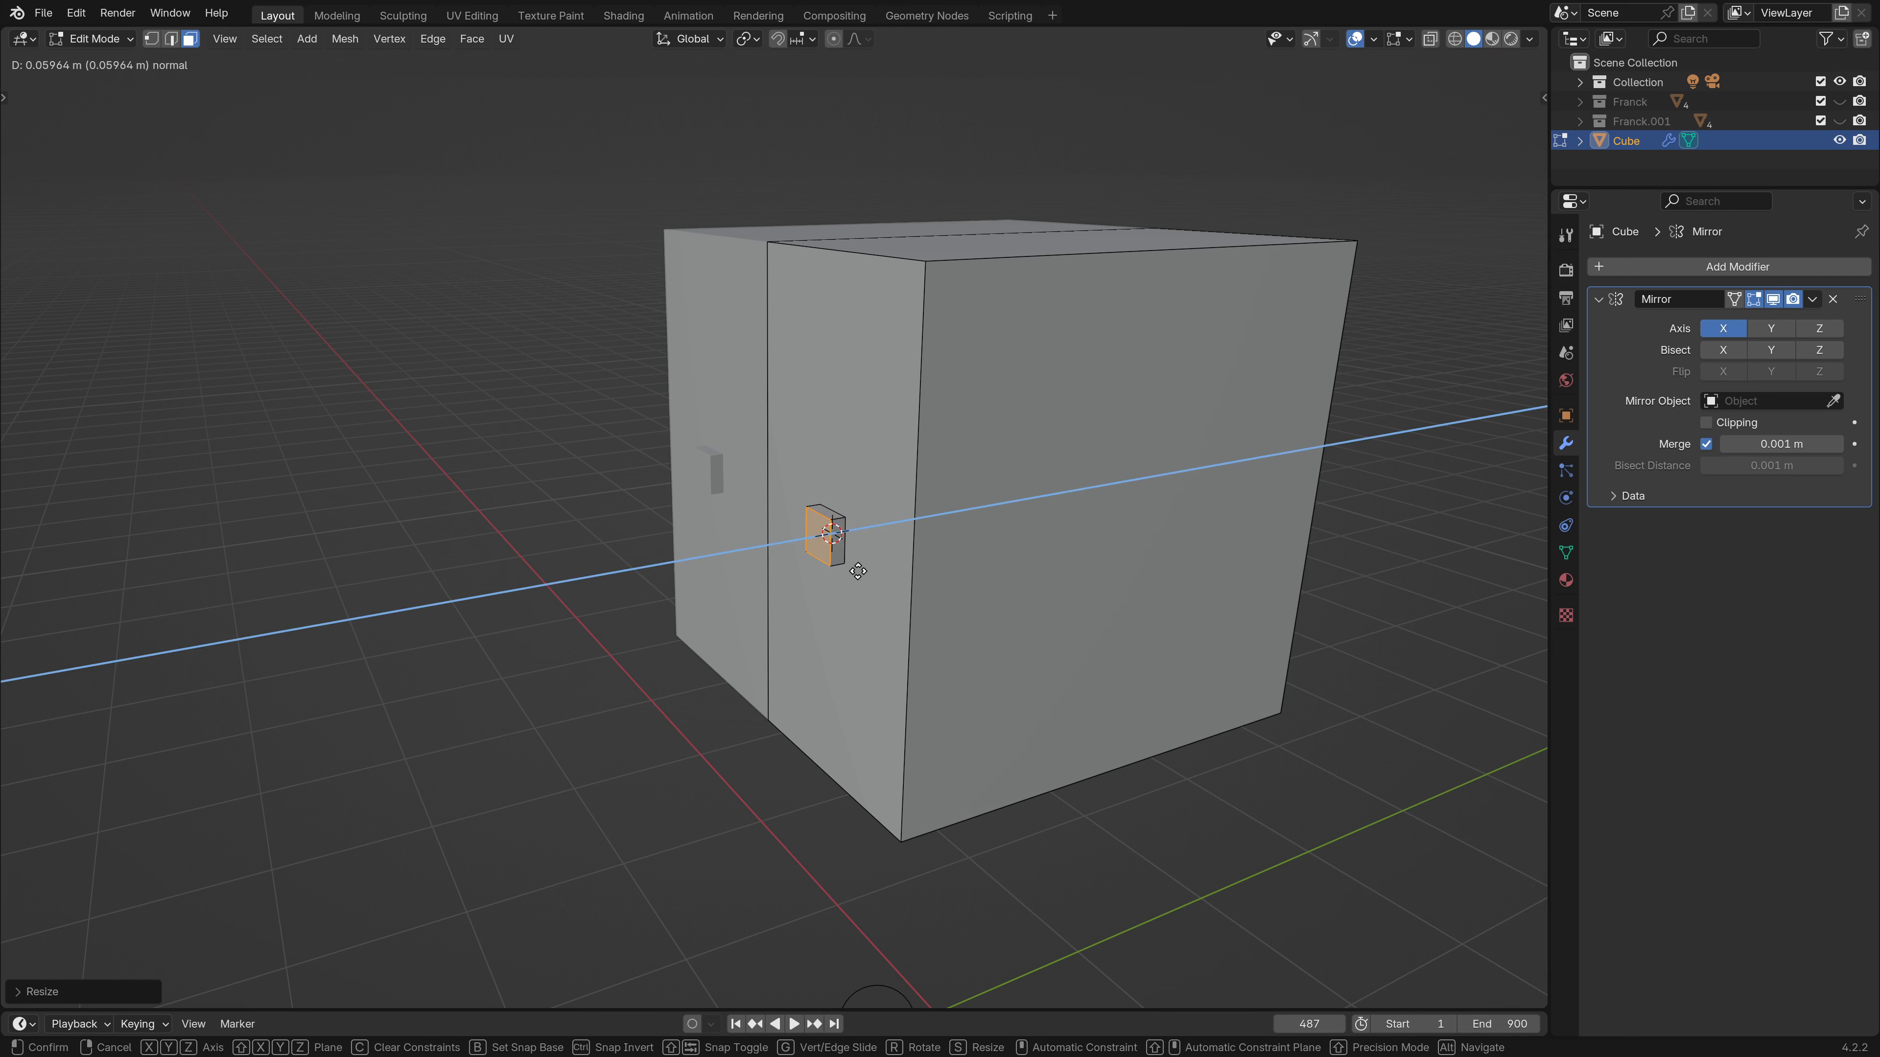
pyautogui.click(859, 571)
# Duplicate the top face of the eye block and raise the copy along Z above the eye.
pyautogui.press('KP_1')
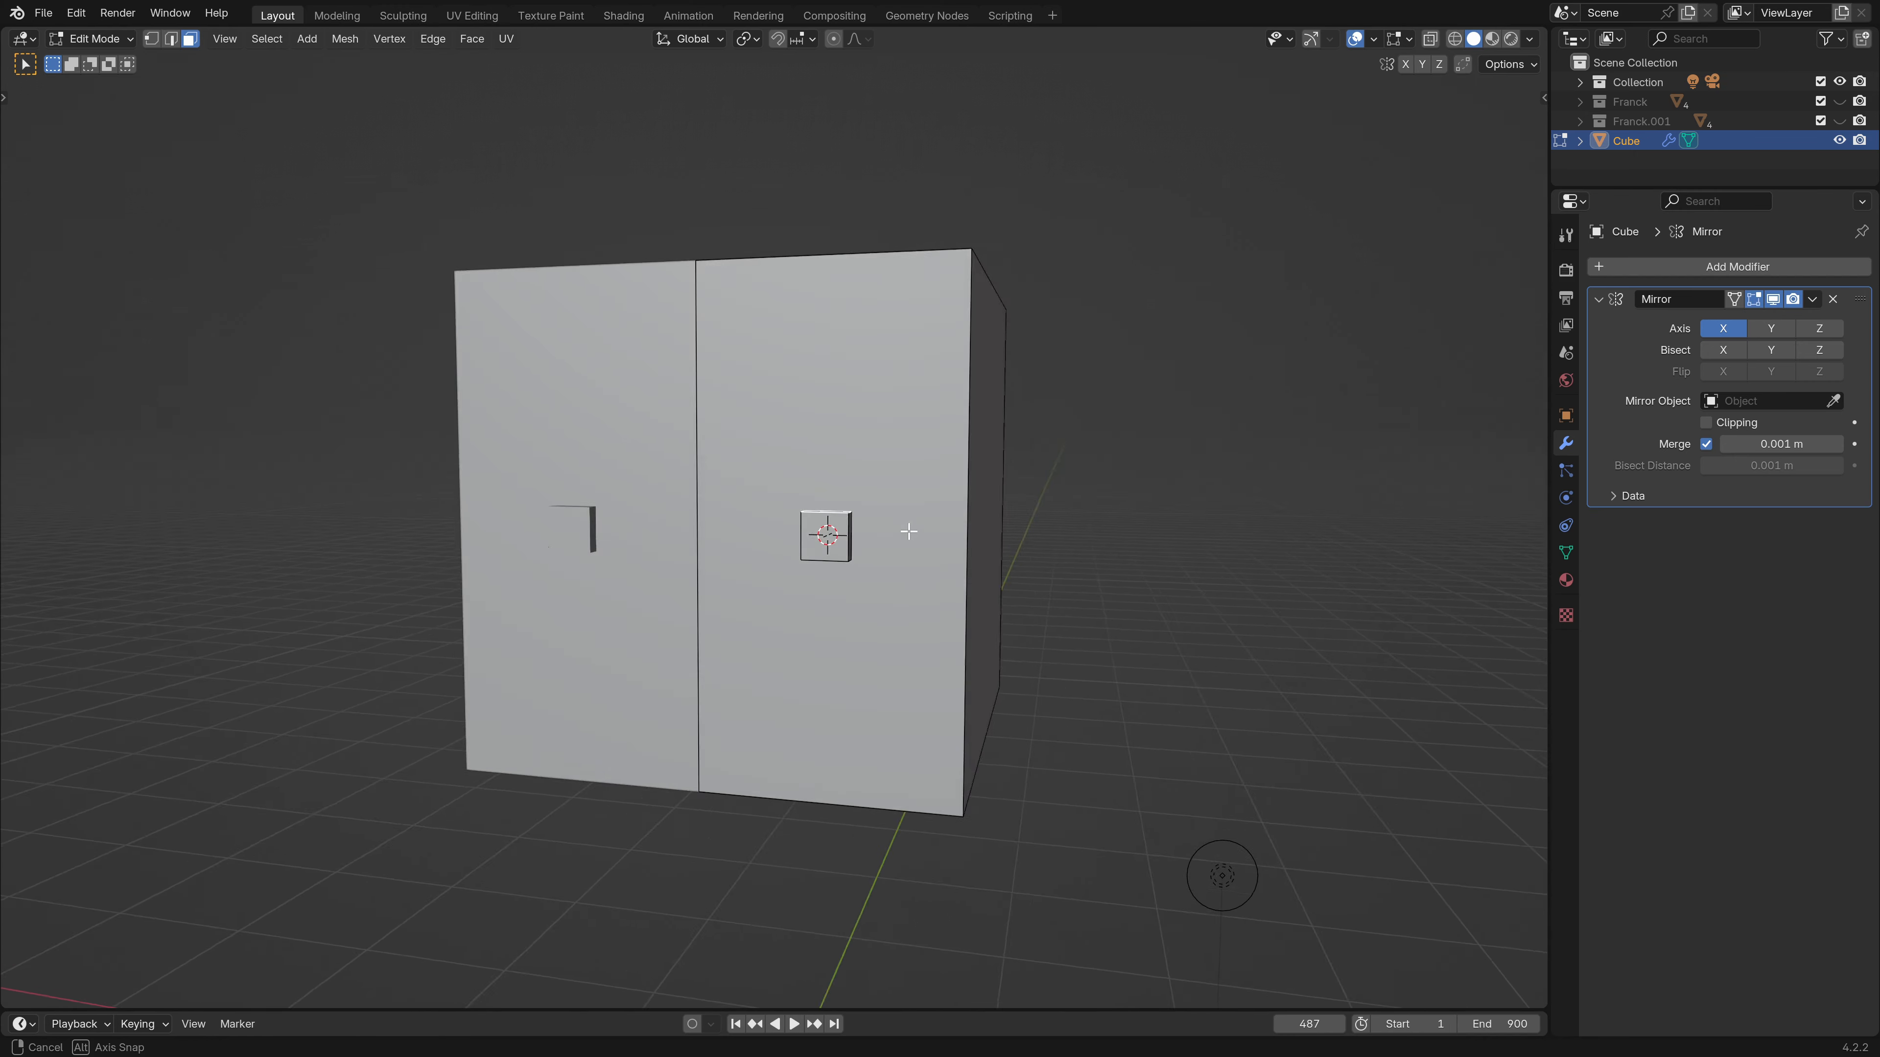
pyautogui.press('g')
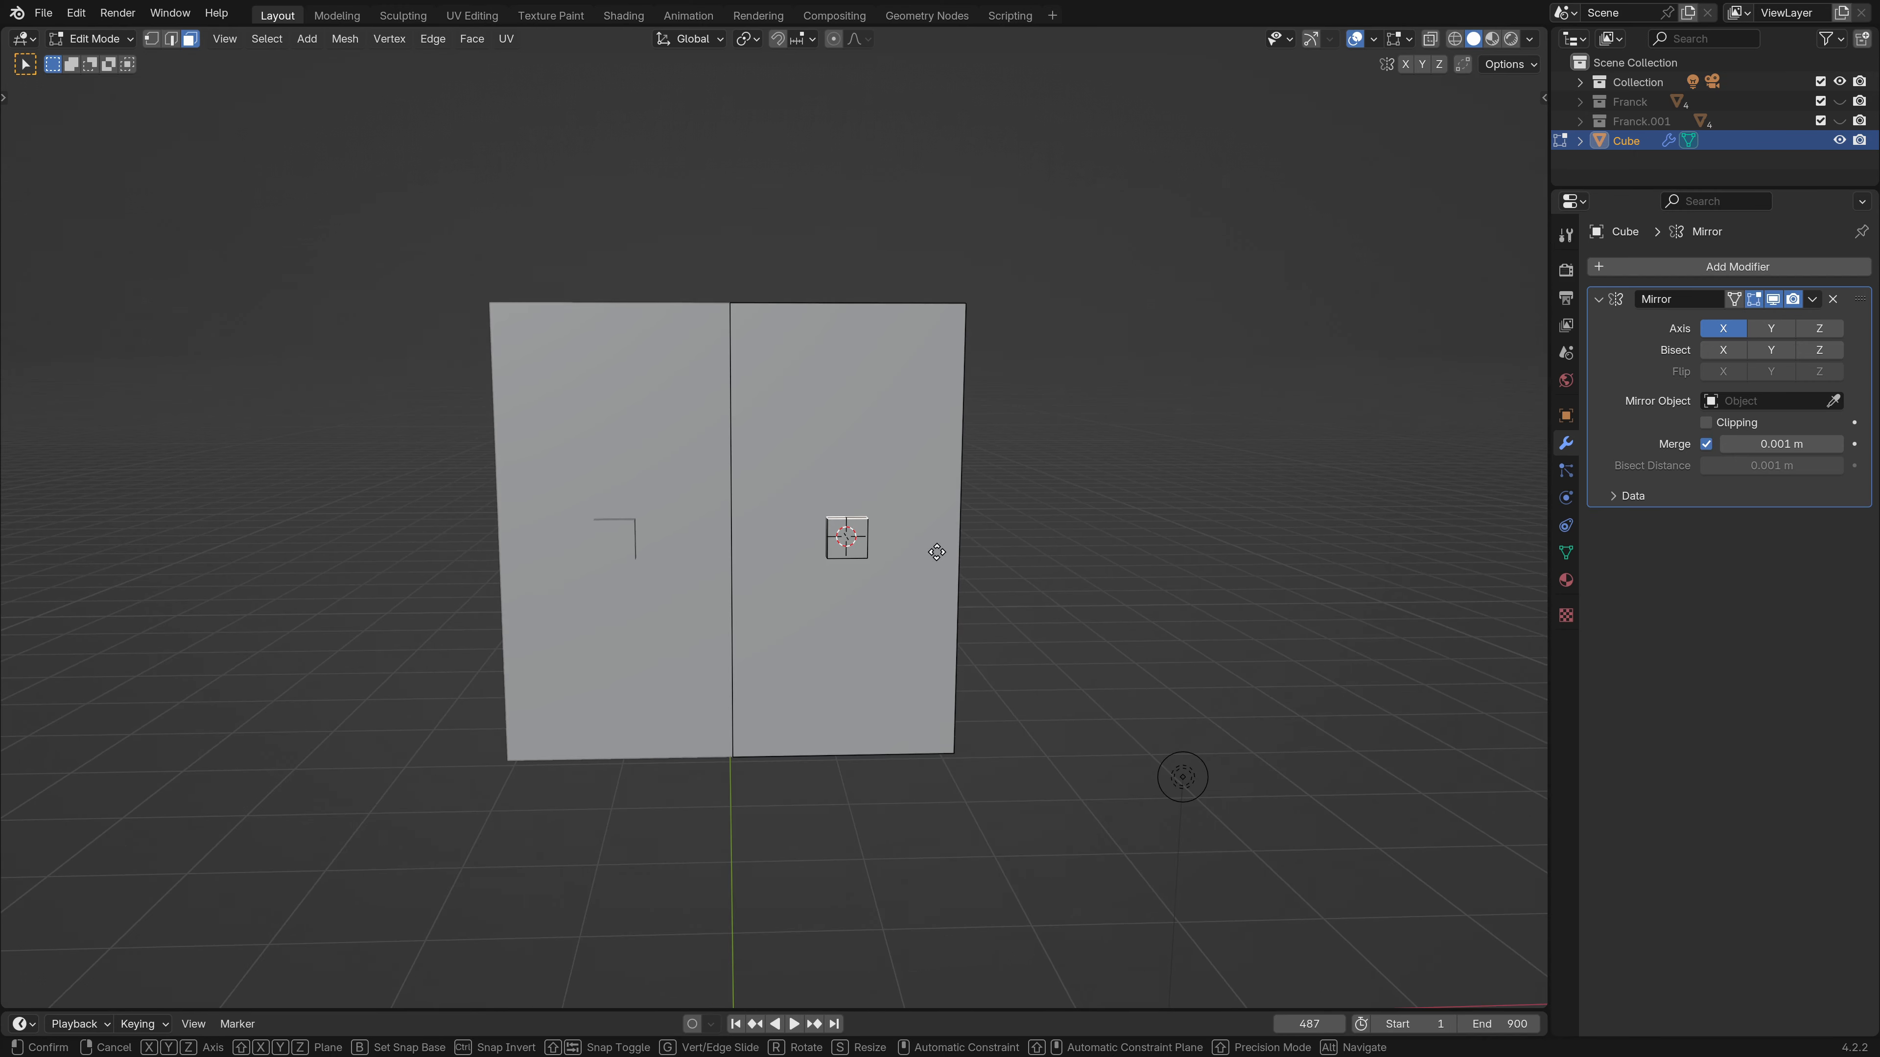
pyautogui.press('z')
pyautogui.click(936, 528)
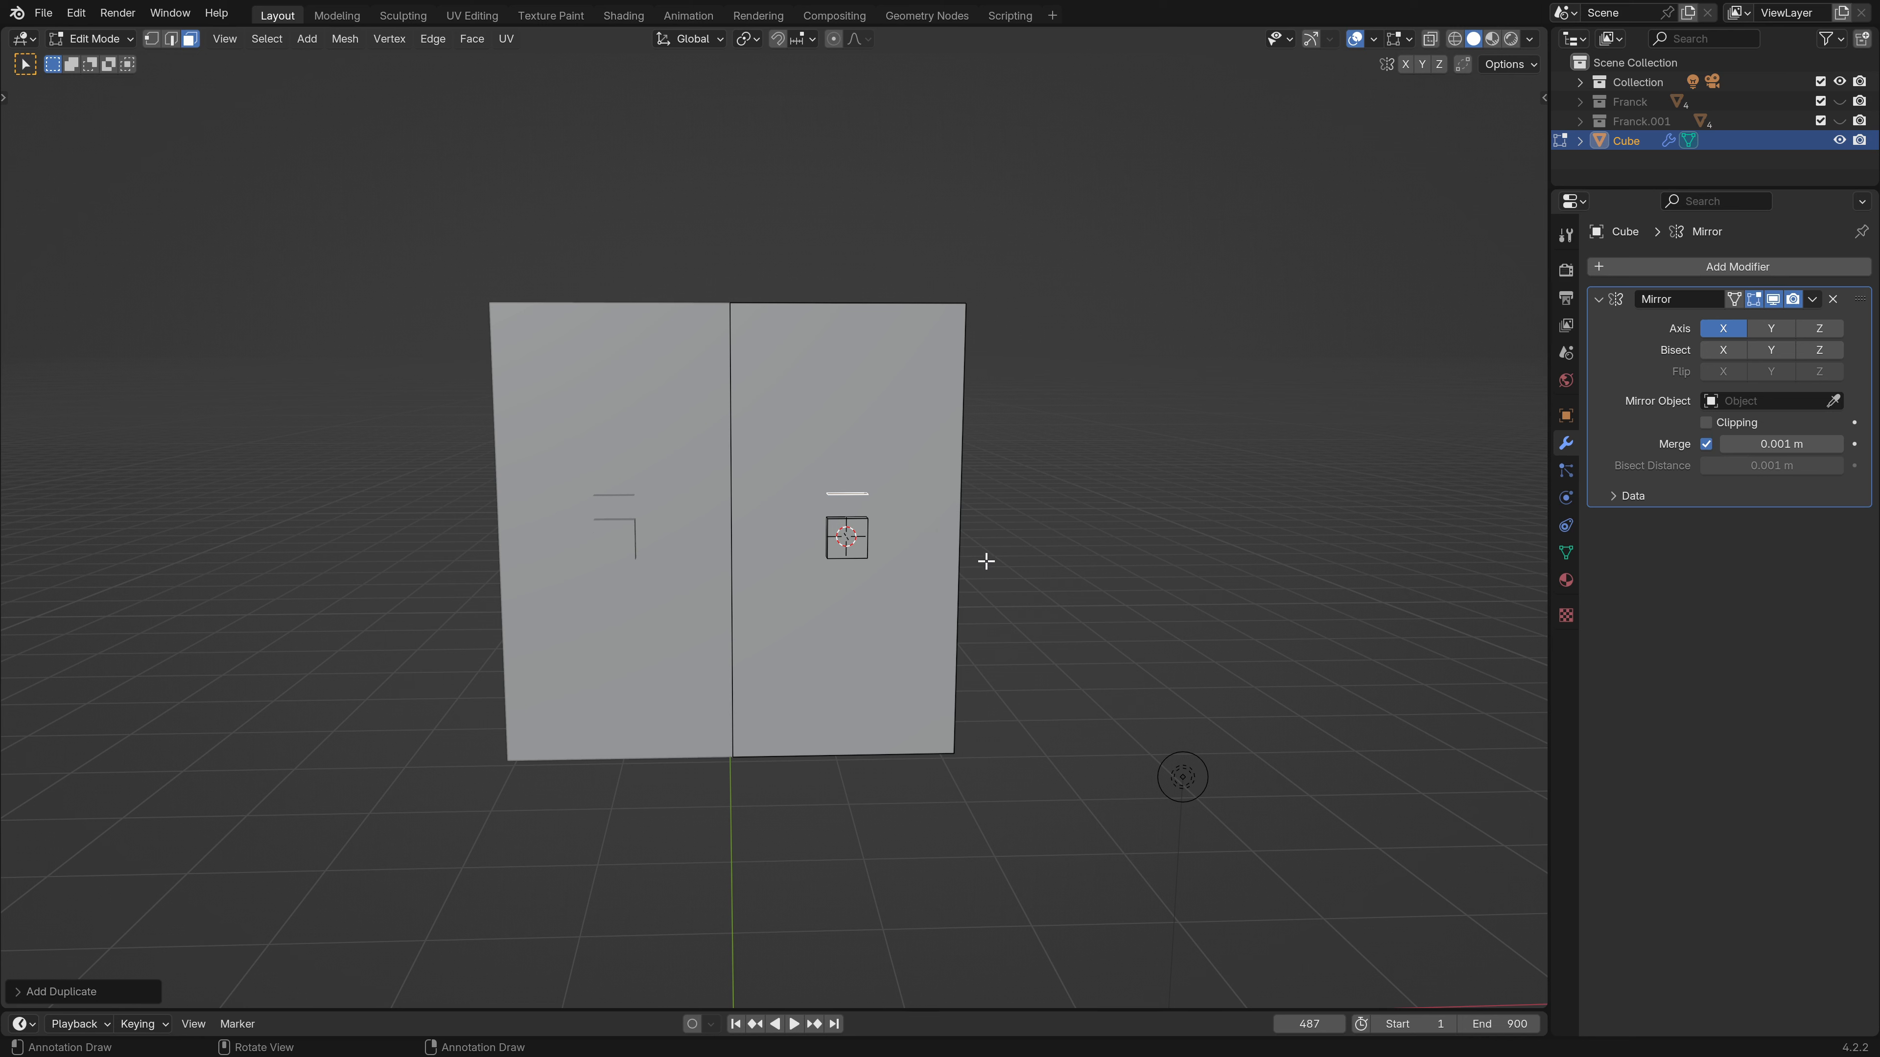
pyautogui.press('g')
pyautogui.press('z')
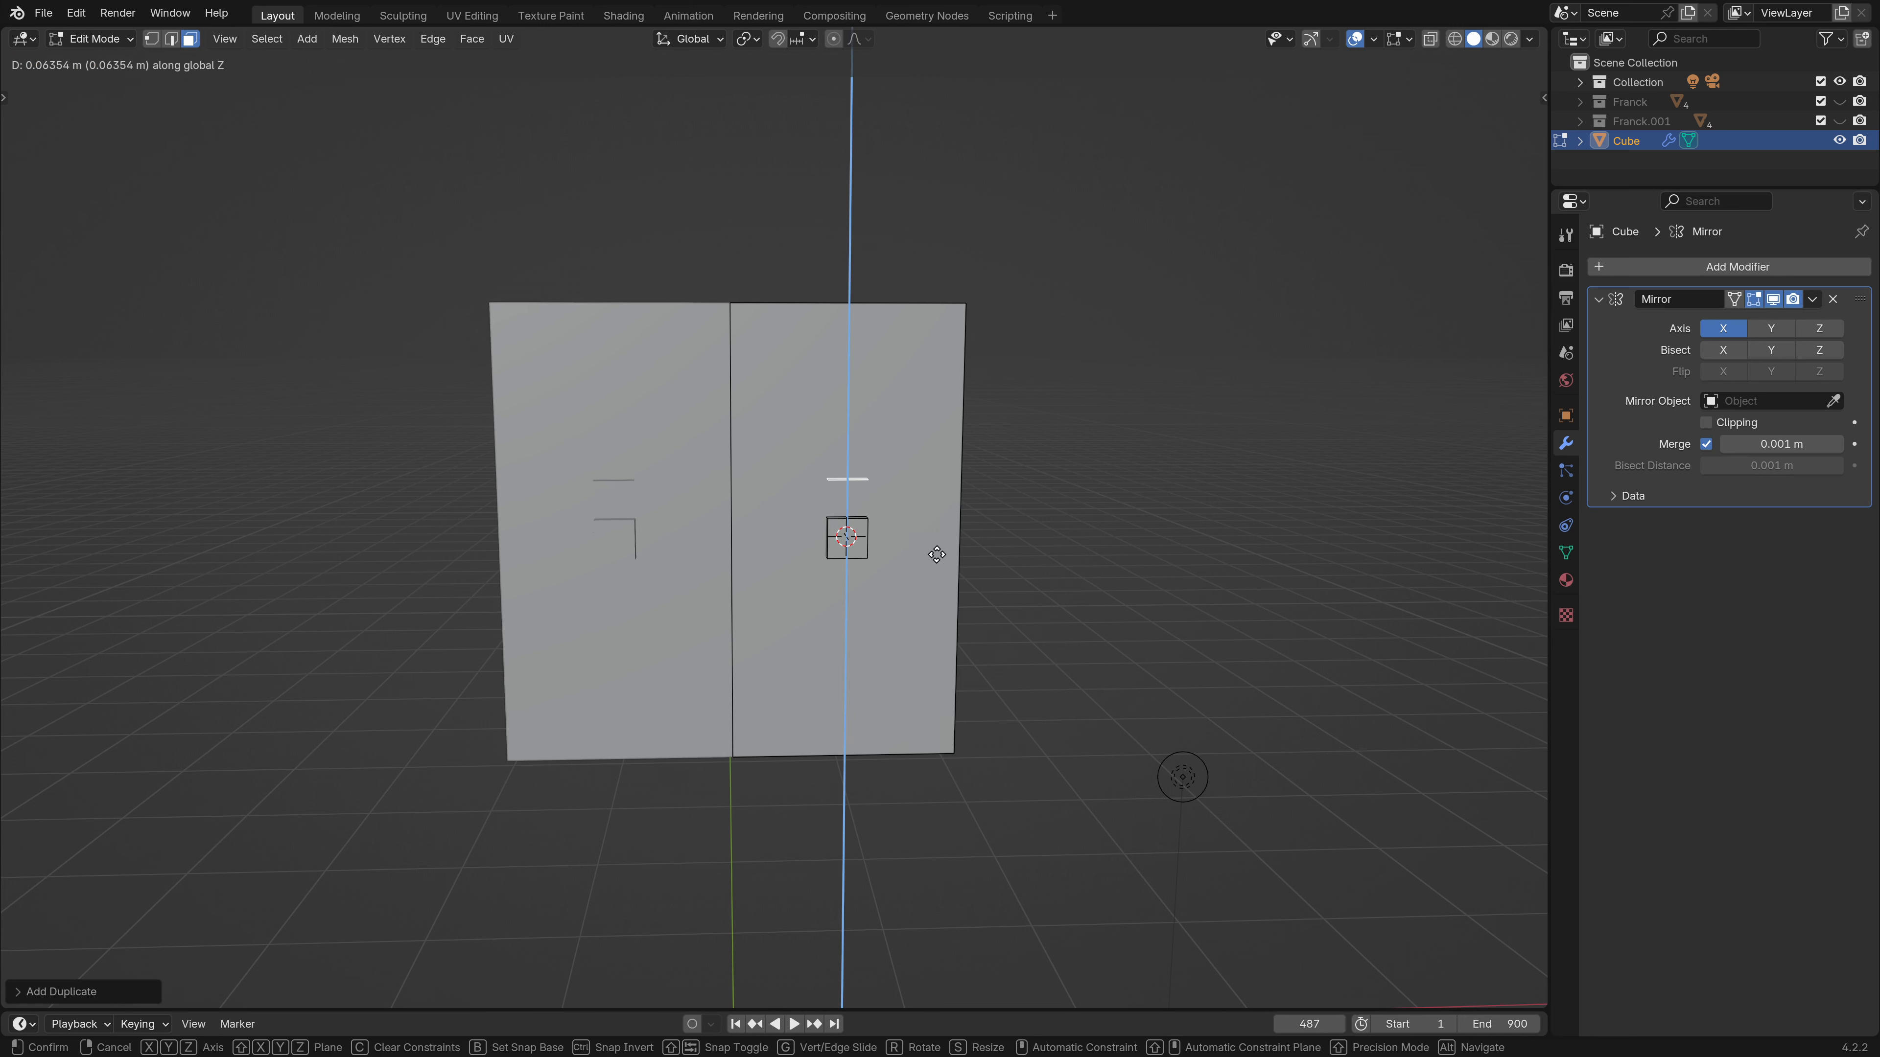
pyautogui.click(934, 552)
# Scale the duplicated face to about 2.5 along X and extrude it upward about 0.11 m as an eyebrow.
pyautogui.press('s')
pyautogui.press('x')
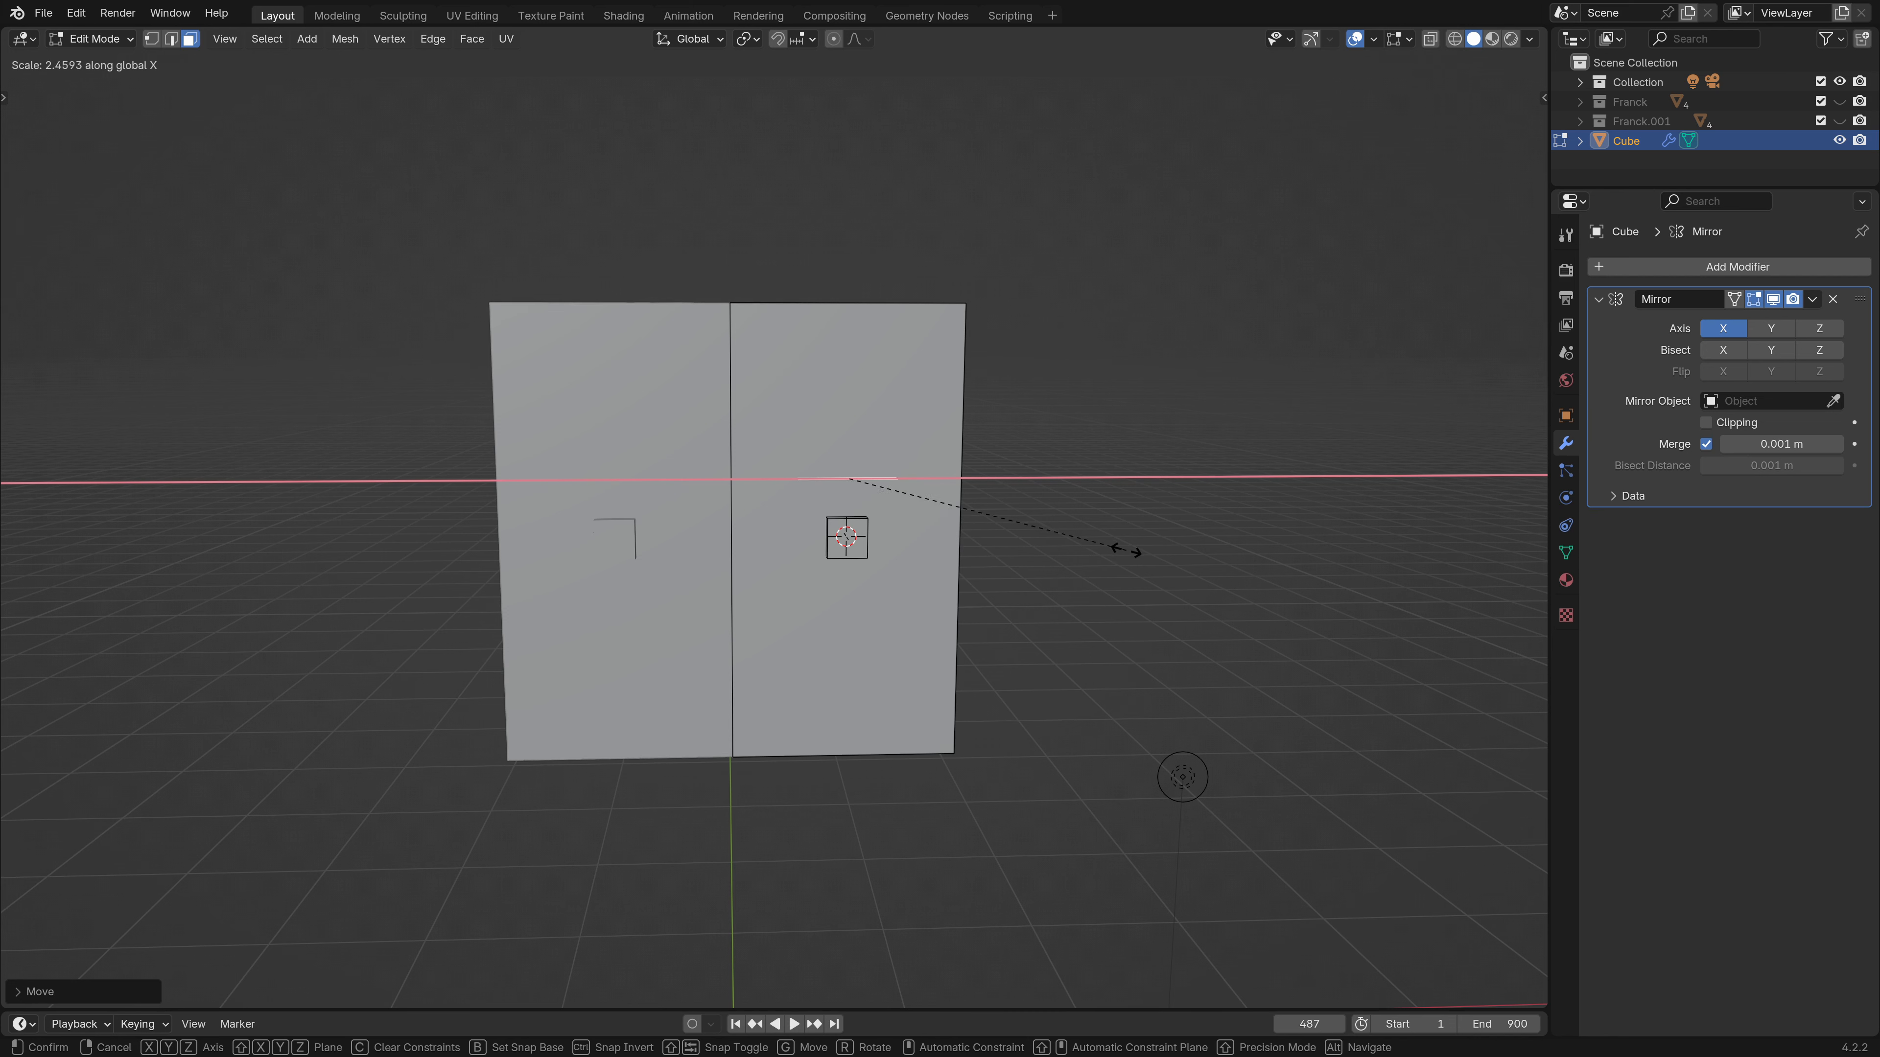
pyautogui.click(1137, 548)
pyautogui.press('e')
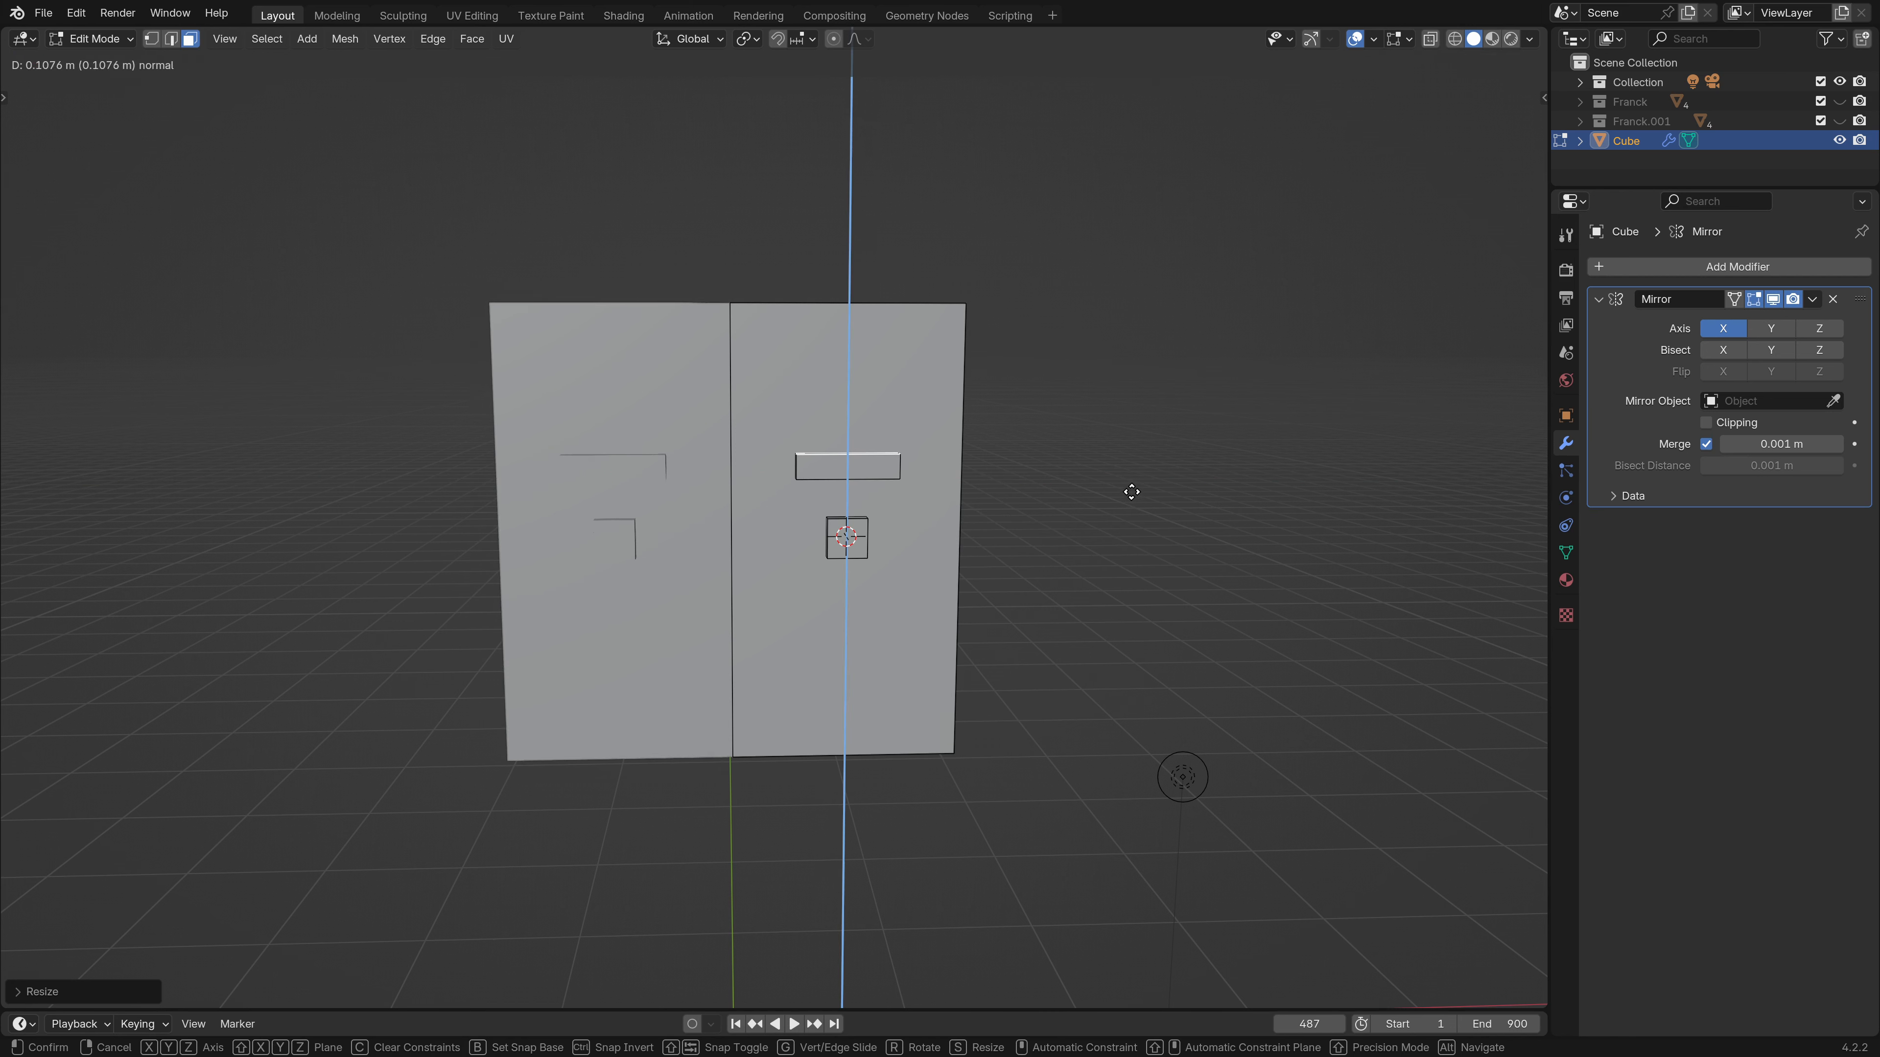
pyautogui.click(1124, 488)
pyautogui.moveTo(1124, 487); pyautogui.dragTo(873, 548, button='middle')
pyautogui.moveTo(902, 630); pyautogui.dragTo(687, 517, button='middle')
# Return to Object Mode, duplicate the head in place and hide the original head.
pyautogui.press('Tab')
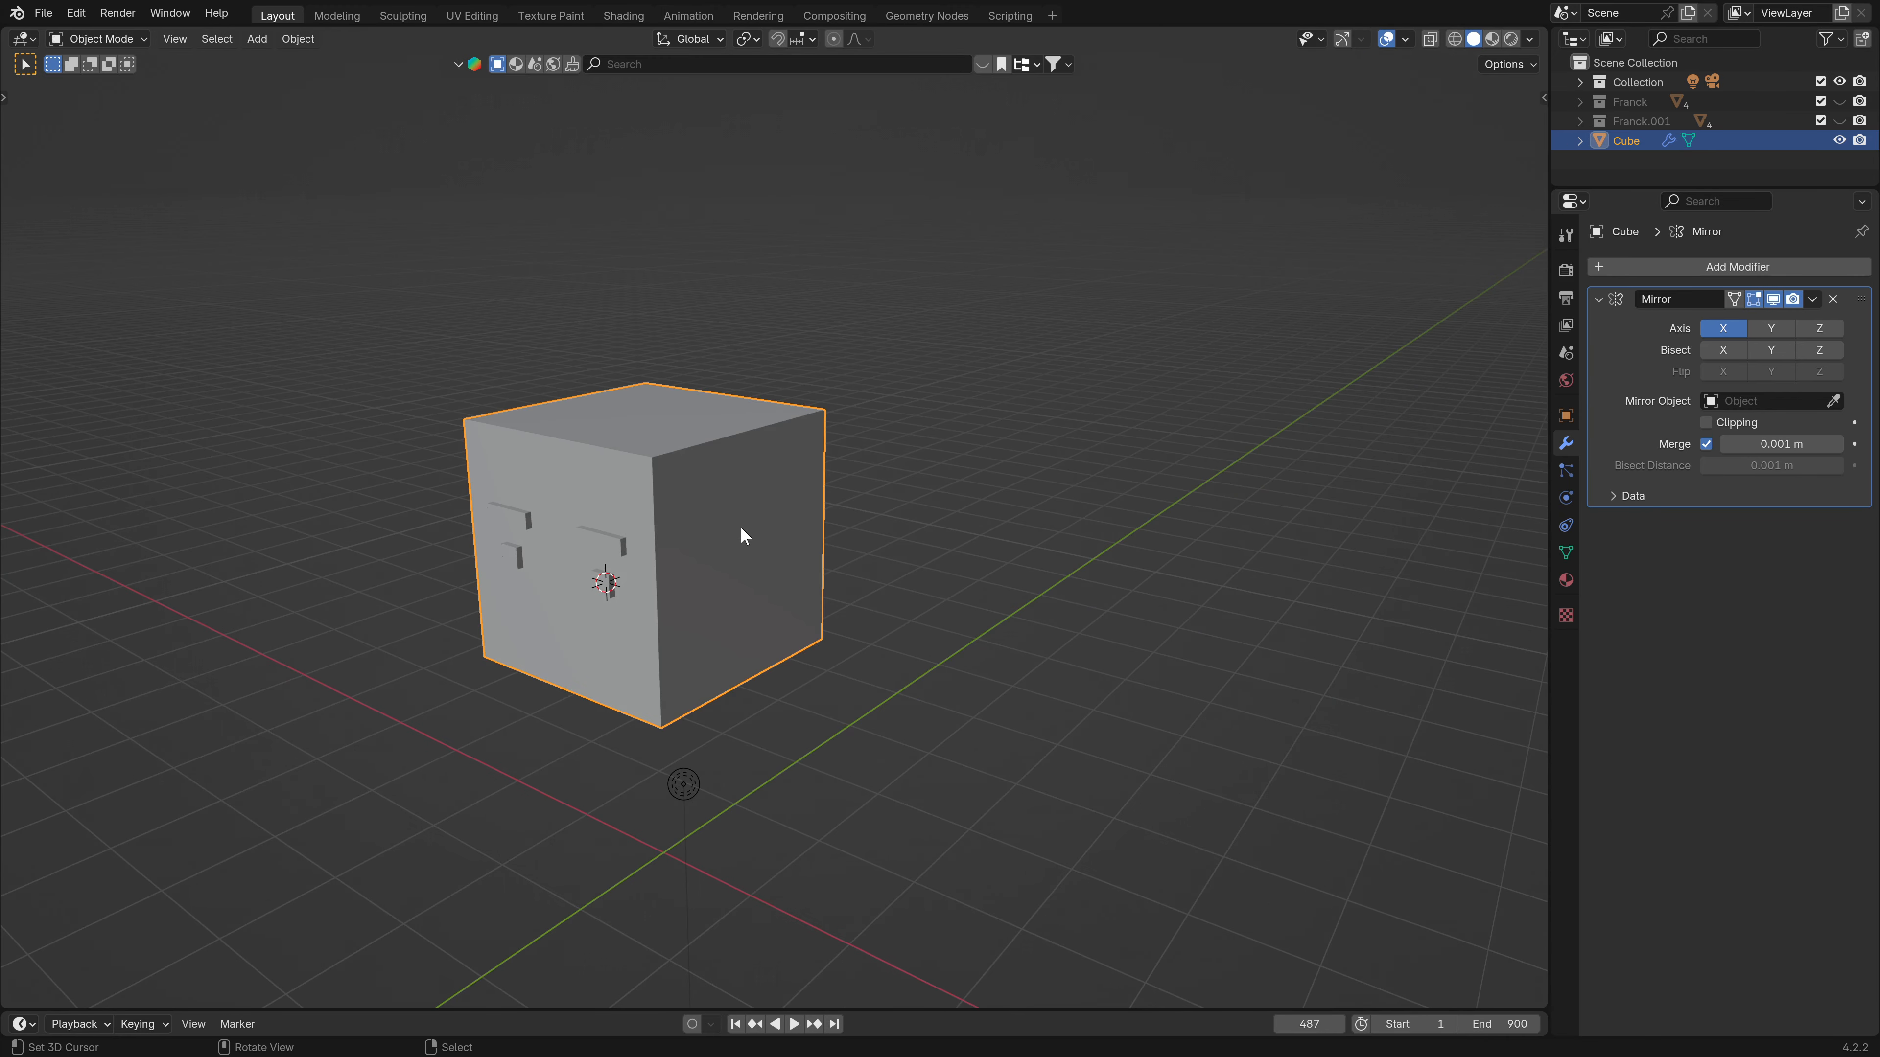
pyautogui.hotkey('shift', 'd')
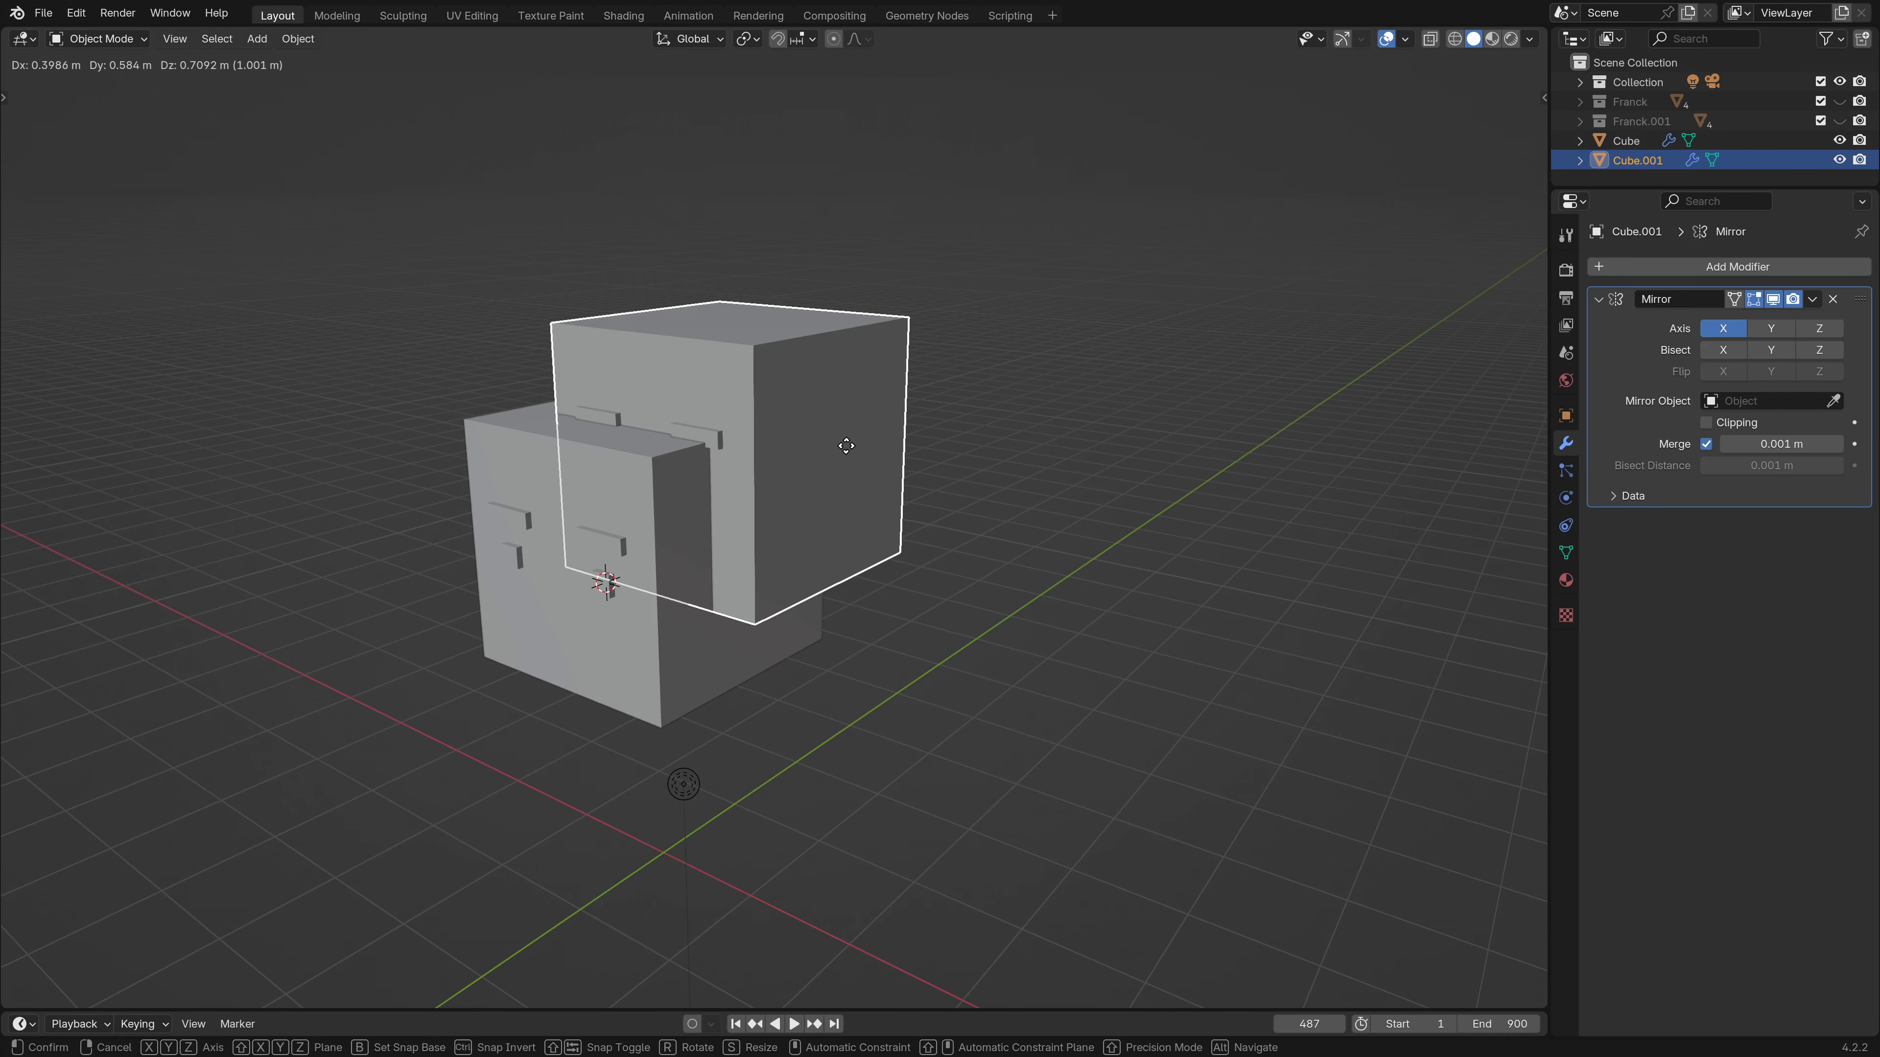
pyautogui.rightClick(797, 475)
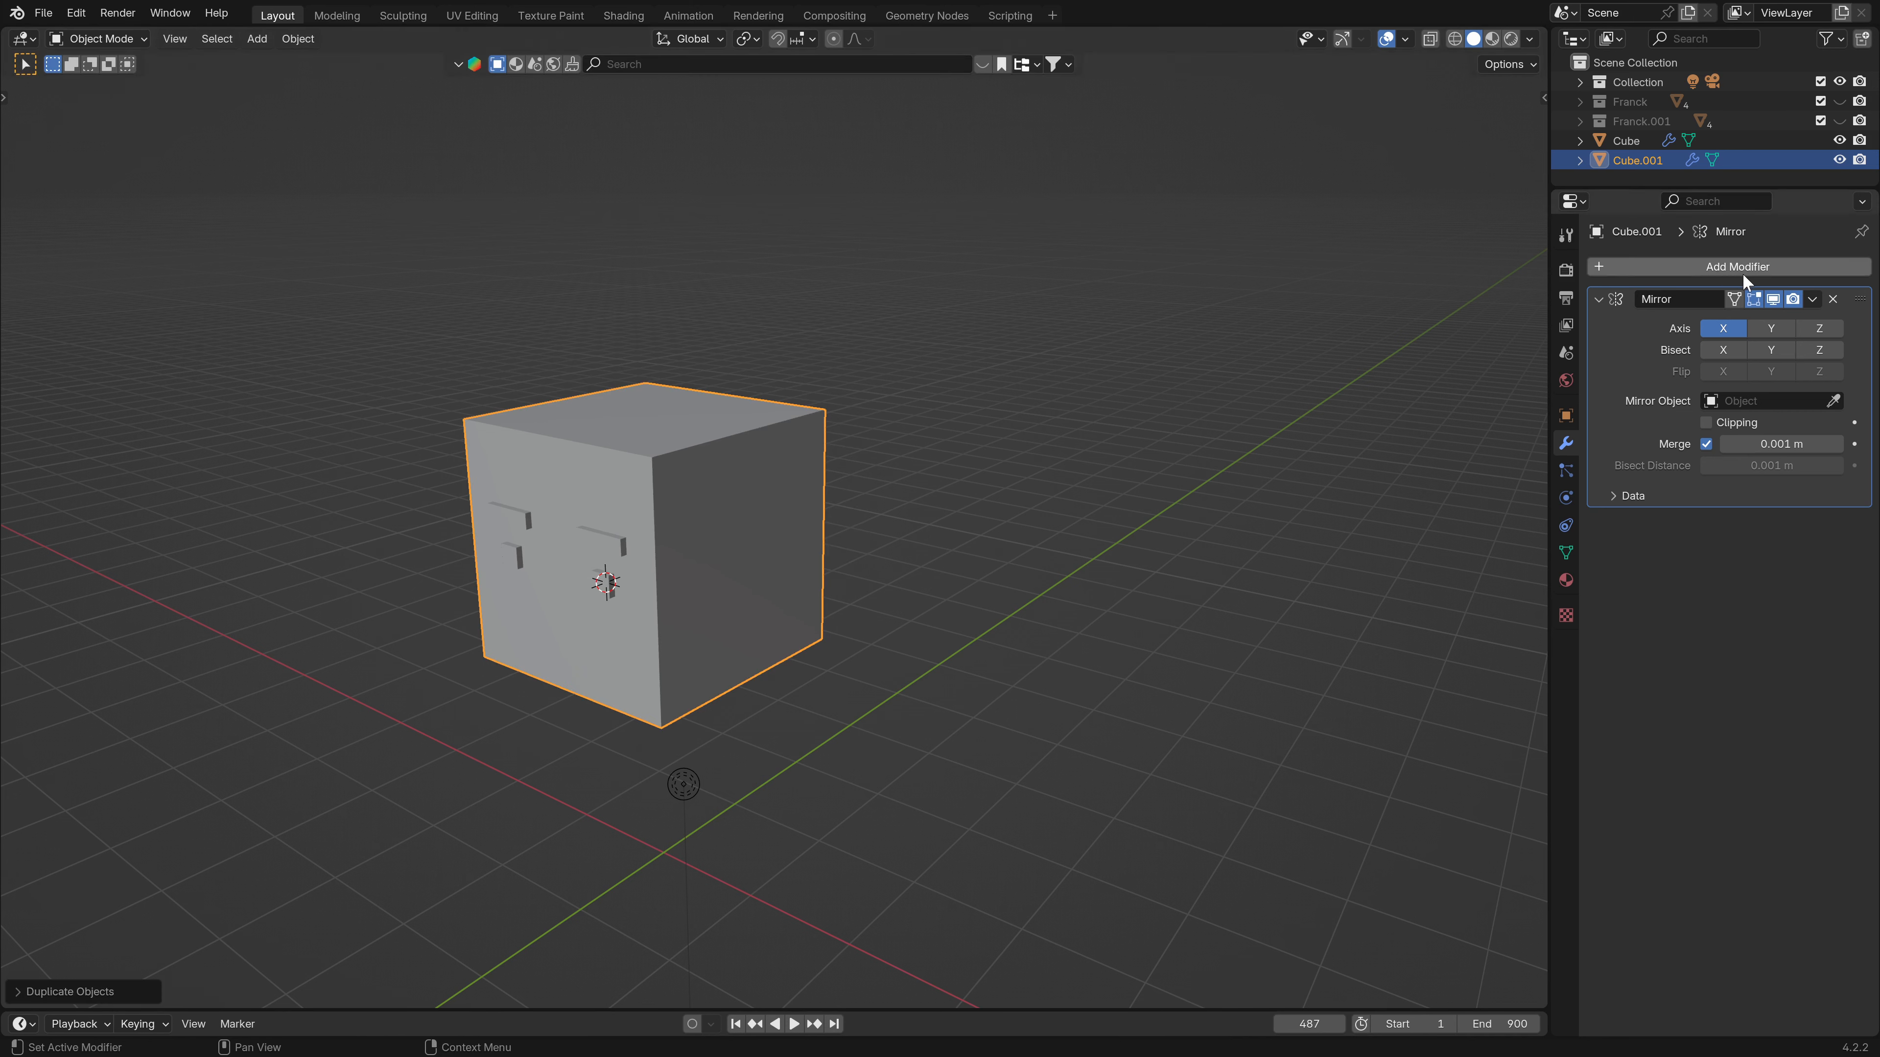
pyautogui.click(1840, 140)
# Delete all vertices of the linked eye and eyebrow blocks from the duplicated head.
pyautogui.press('Tab')
pyautogui.rightClick(611, 555)
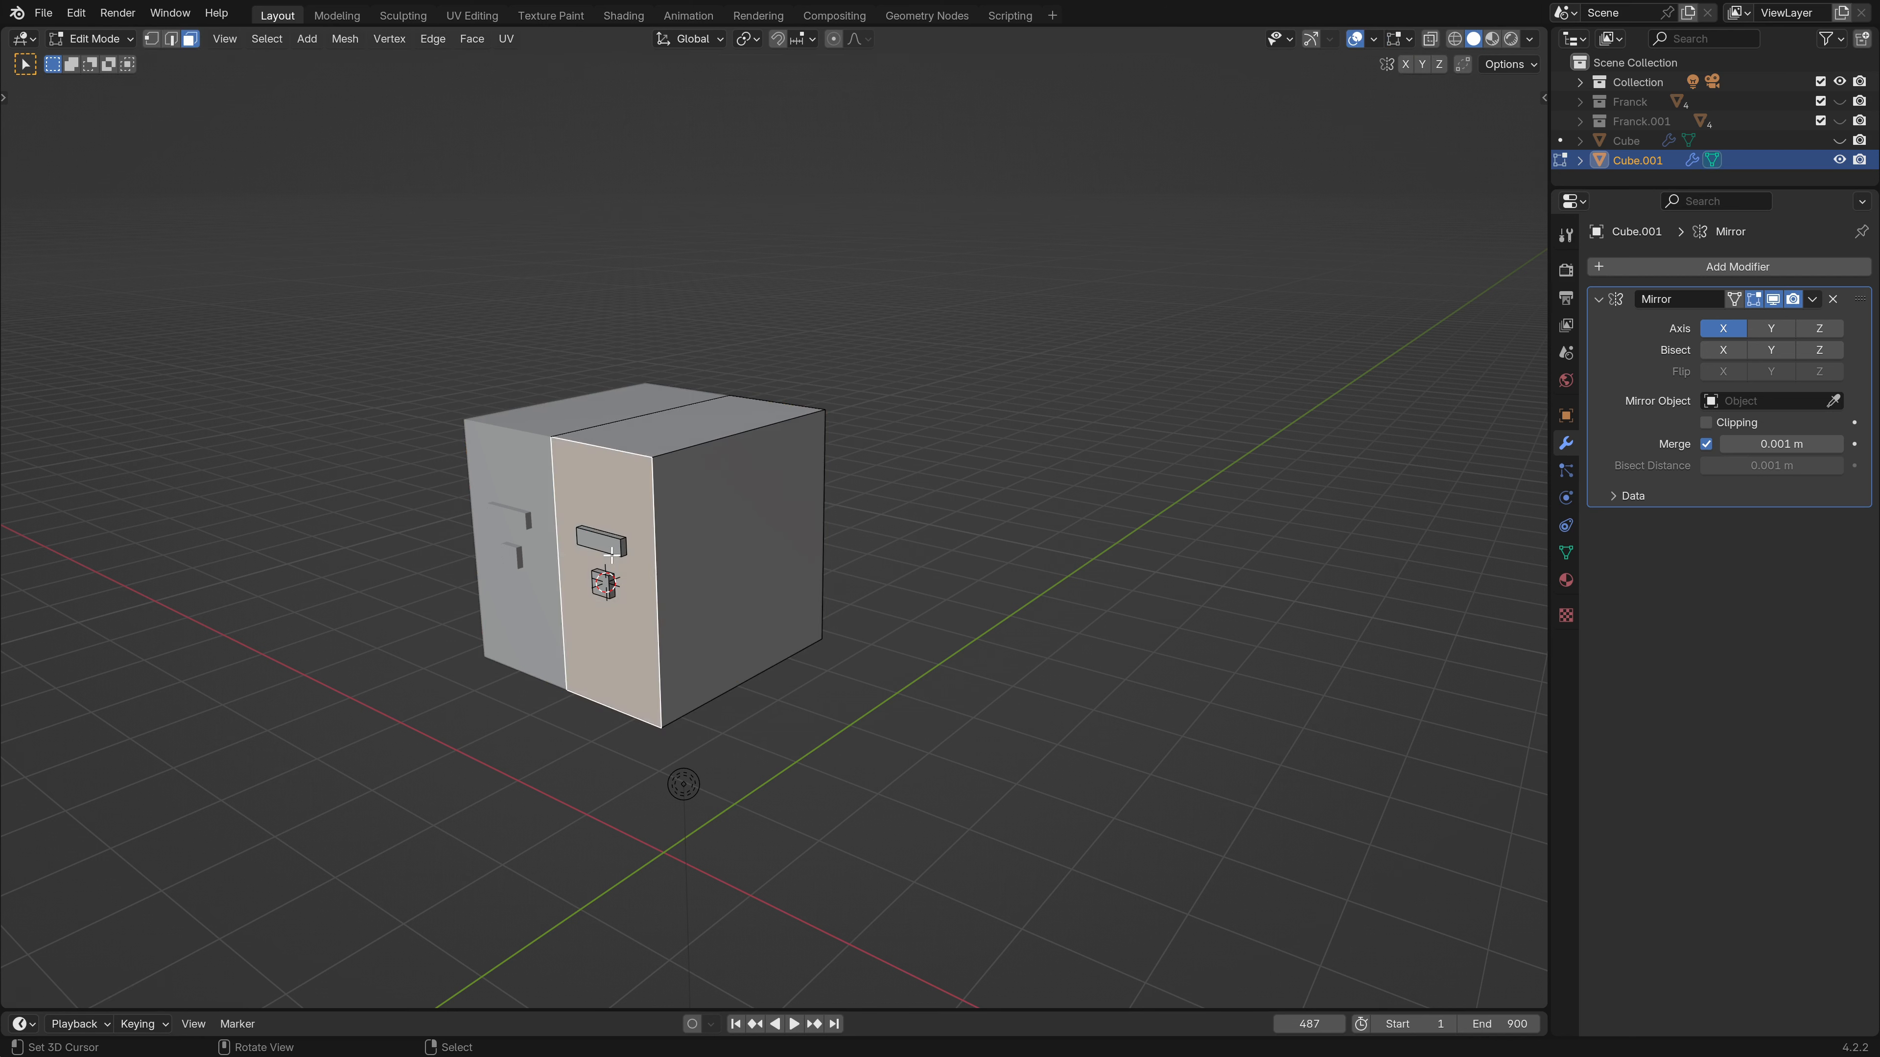
pyautogui.rightClick(611, 547)
pyautogui.press('l')
pyautogui.press('l')
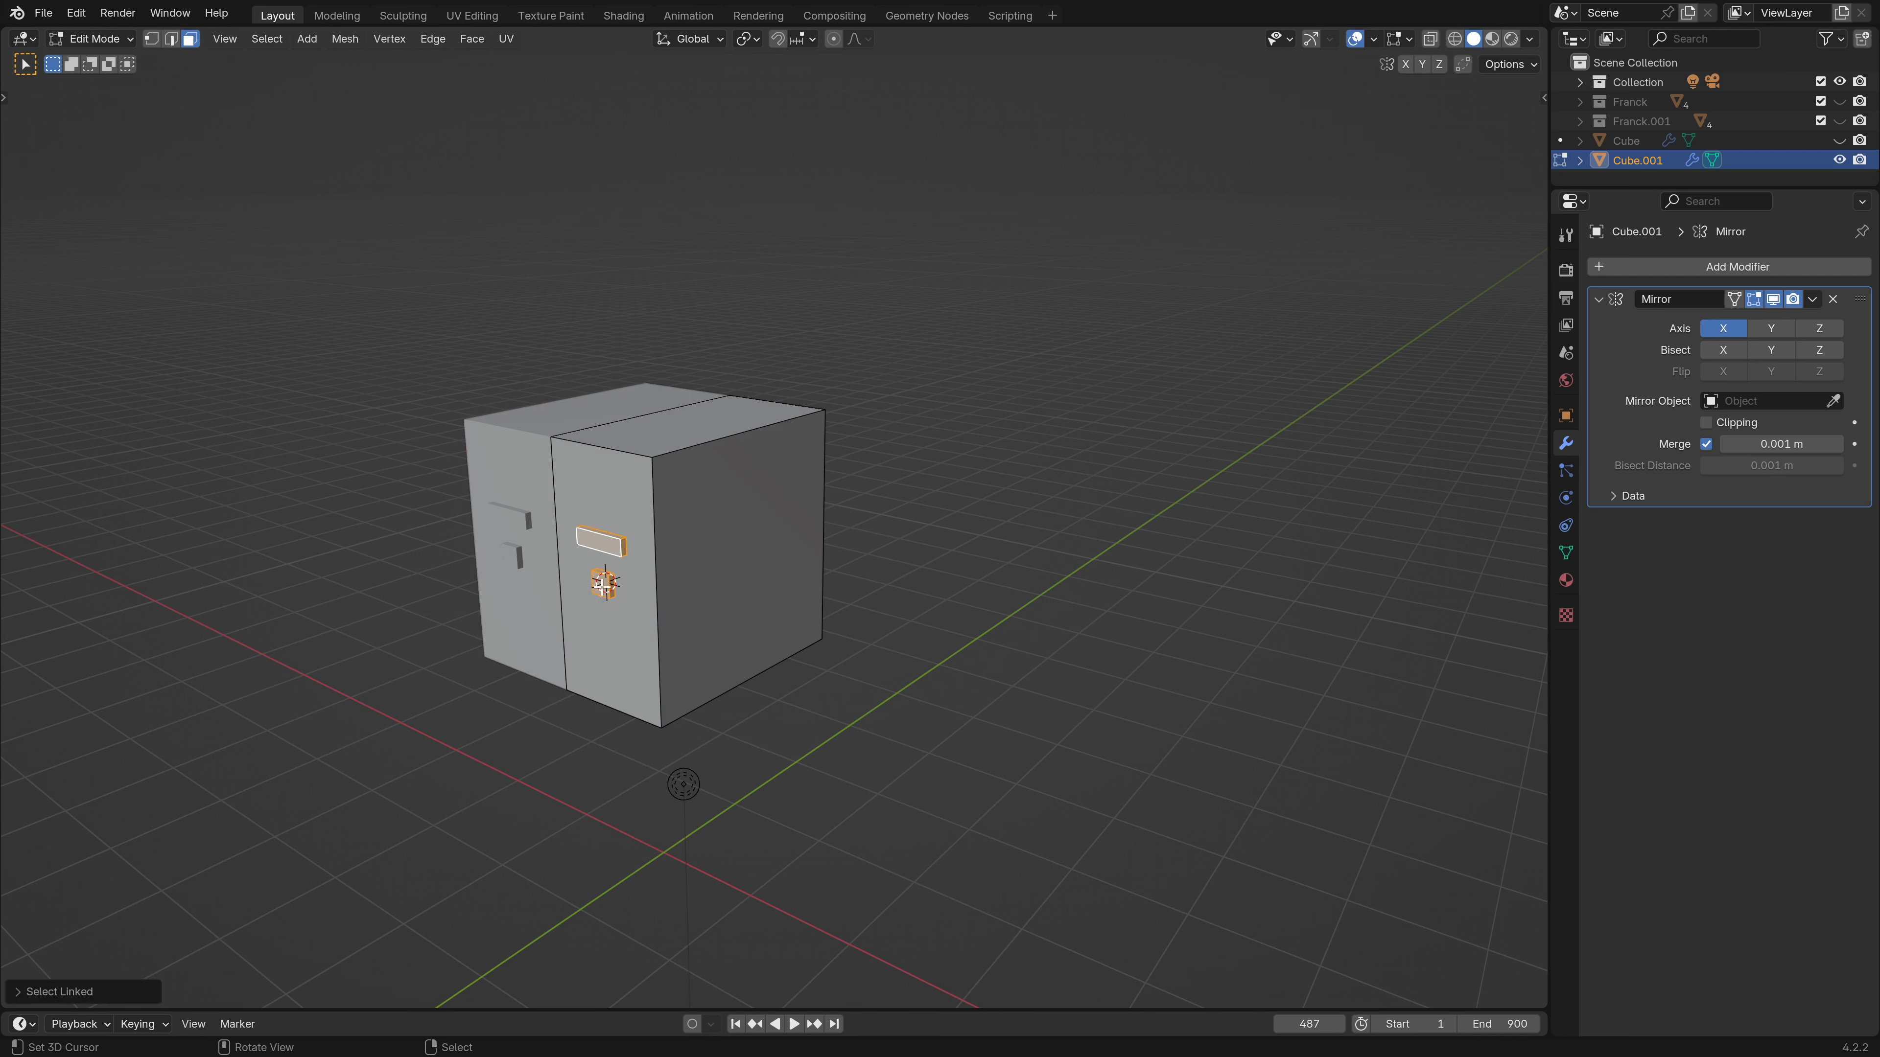
pyautogui.press('x')
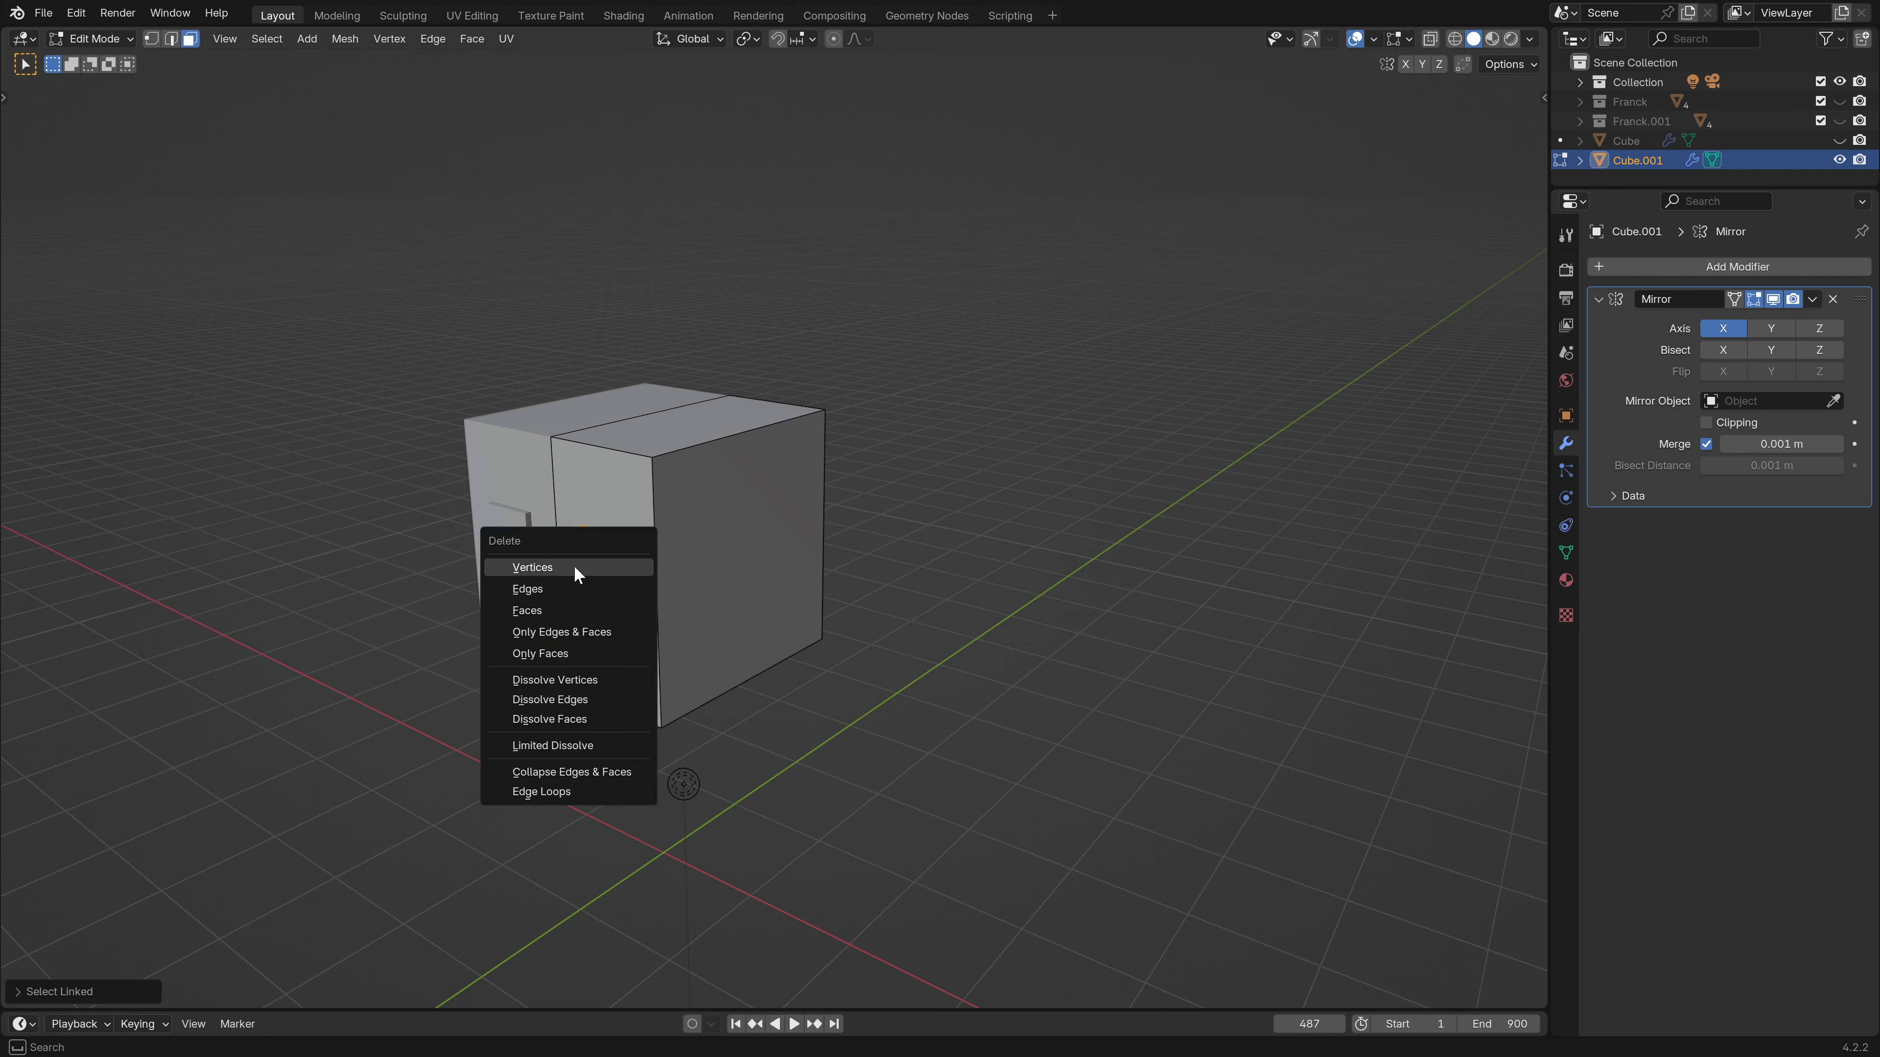
pyautogui.click(576, 568)
# Add a centred vertical loop cut around the side and top of the duplicated half cube.
pyautogui.moveTo(716, 575)
pyautogui.mouseDown(button='middle')
pyautogui.moveTo(637, 550)
pyautogui.moveTo(680, 575)
pyautogui.mouseUp(button='middle')
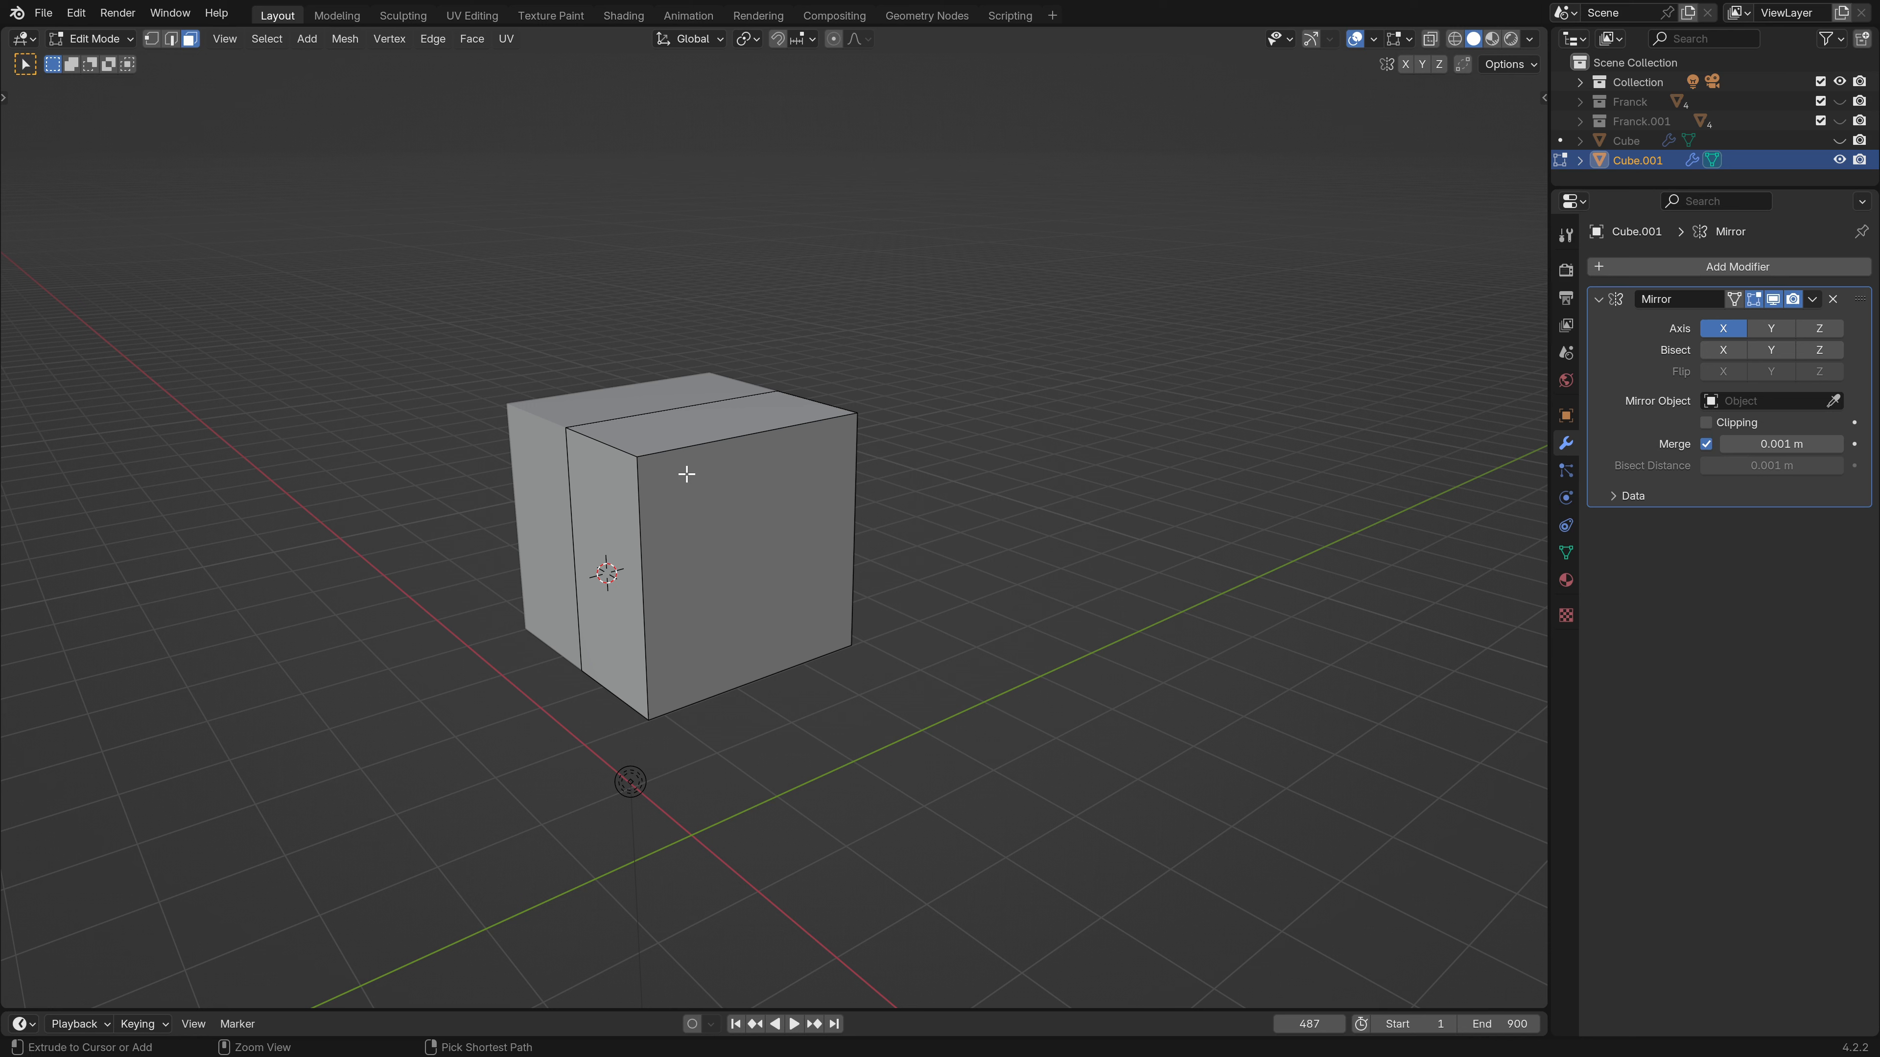
pyautogui.hotkey('ctrl', 'r')
pyautogui.click(678, 460)
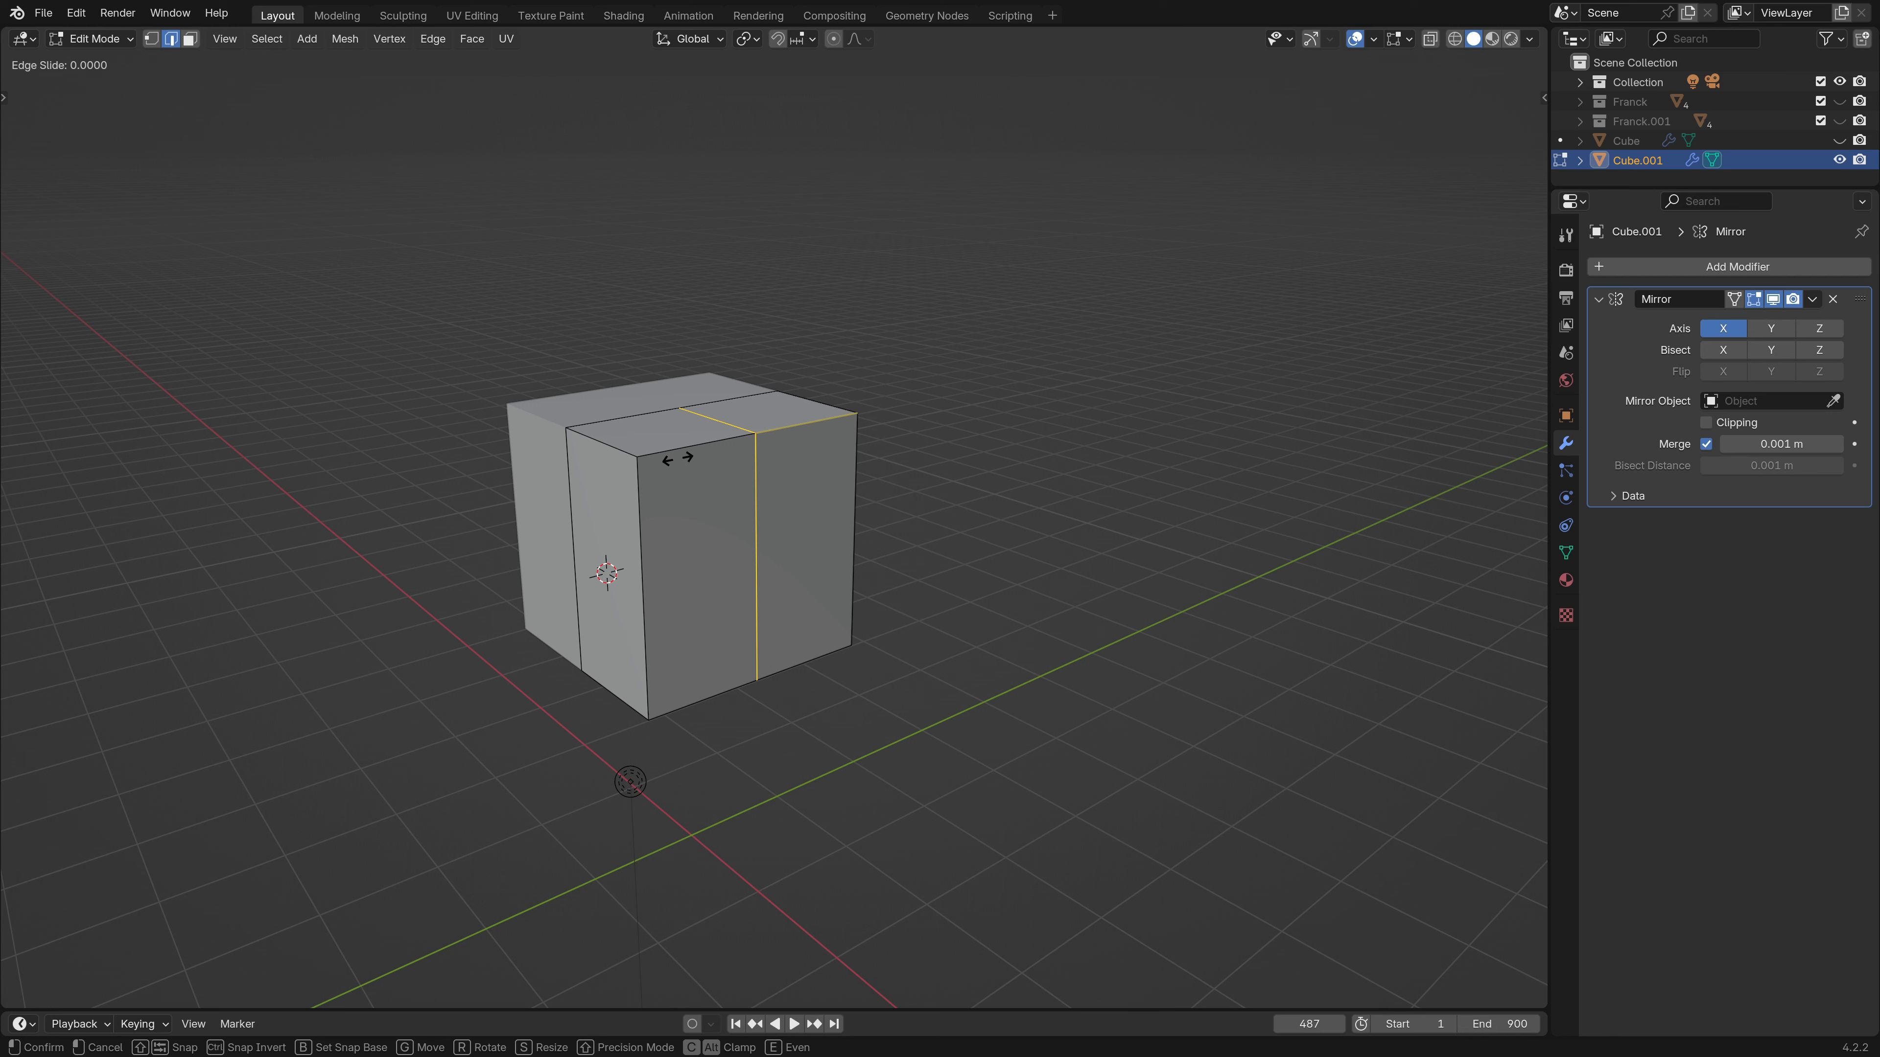
pyautogui.click(678, 460)
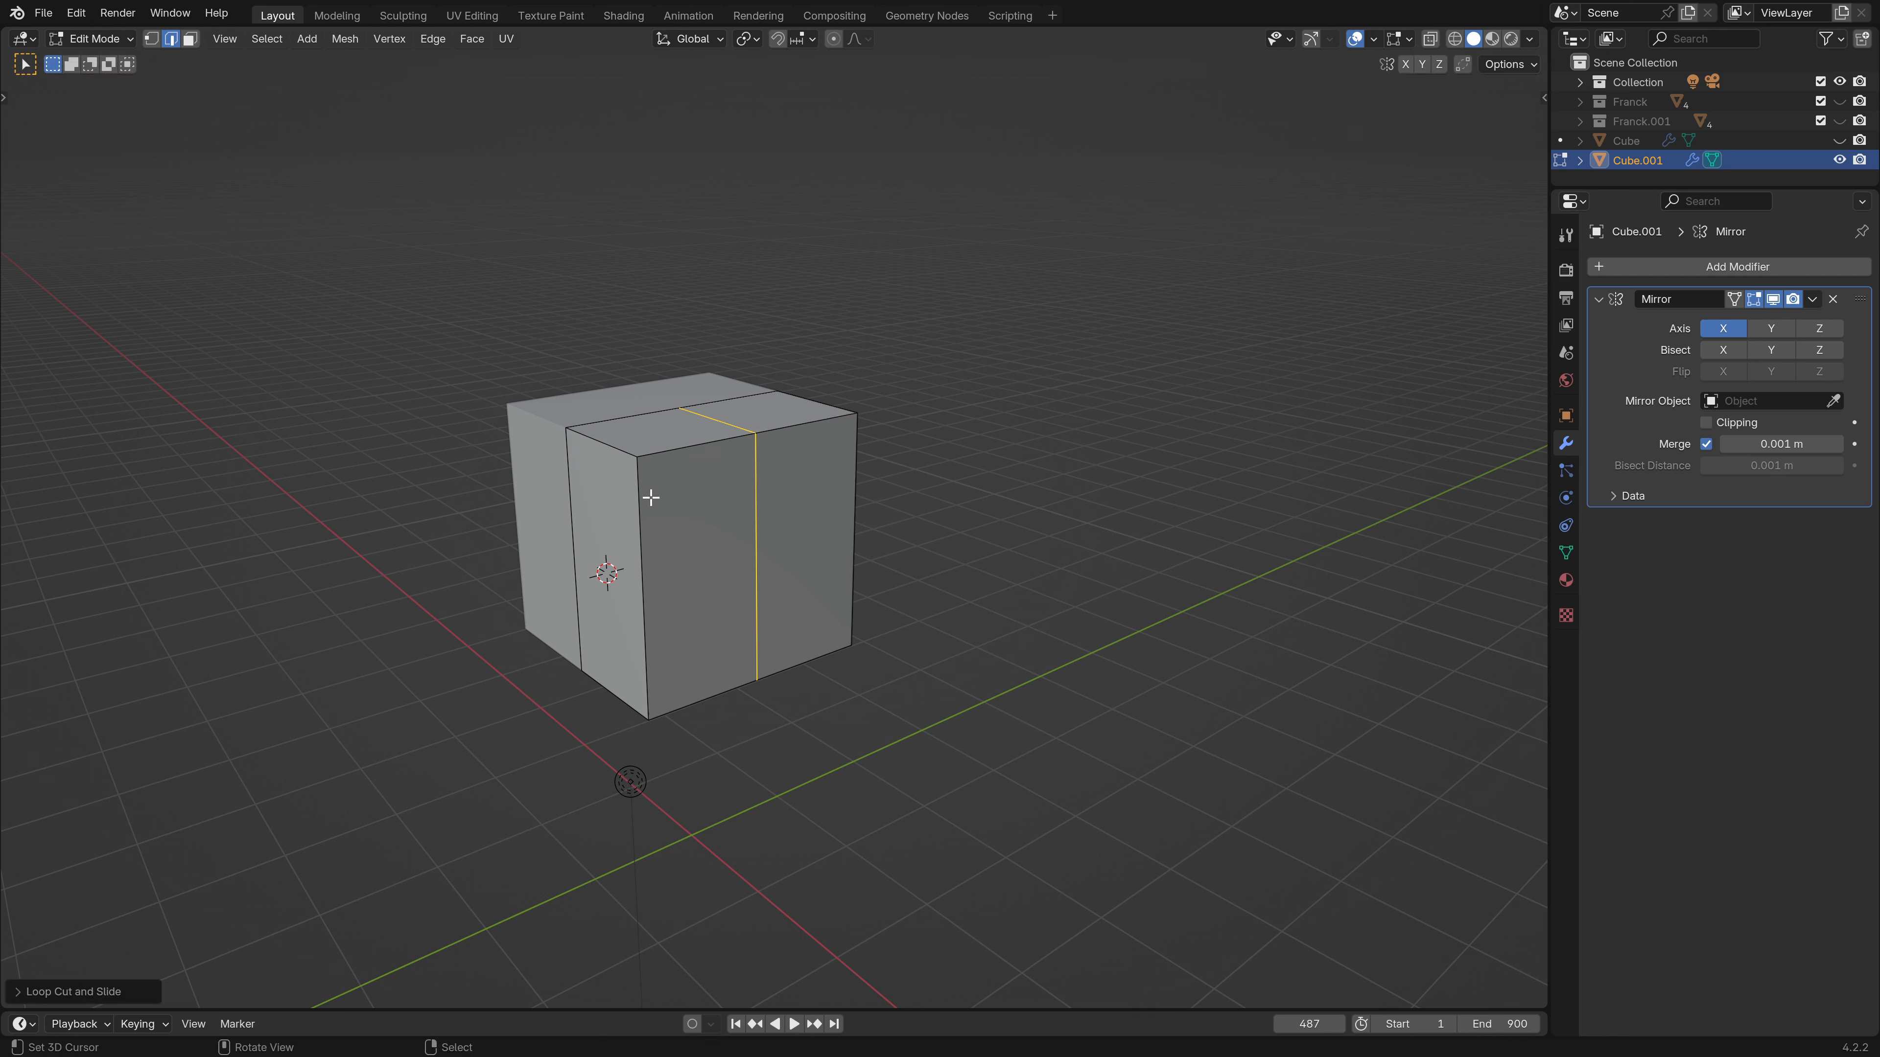
# Slide the vertical edge loop on the side toward the front face.
pyautogui.moveTo(869, 563); pyautogui.dragTo(826, 558, button='middle')
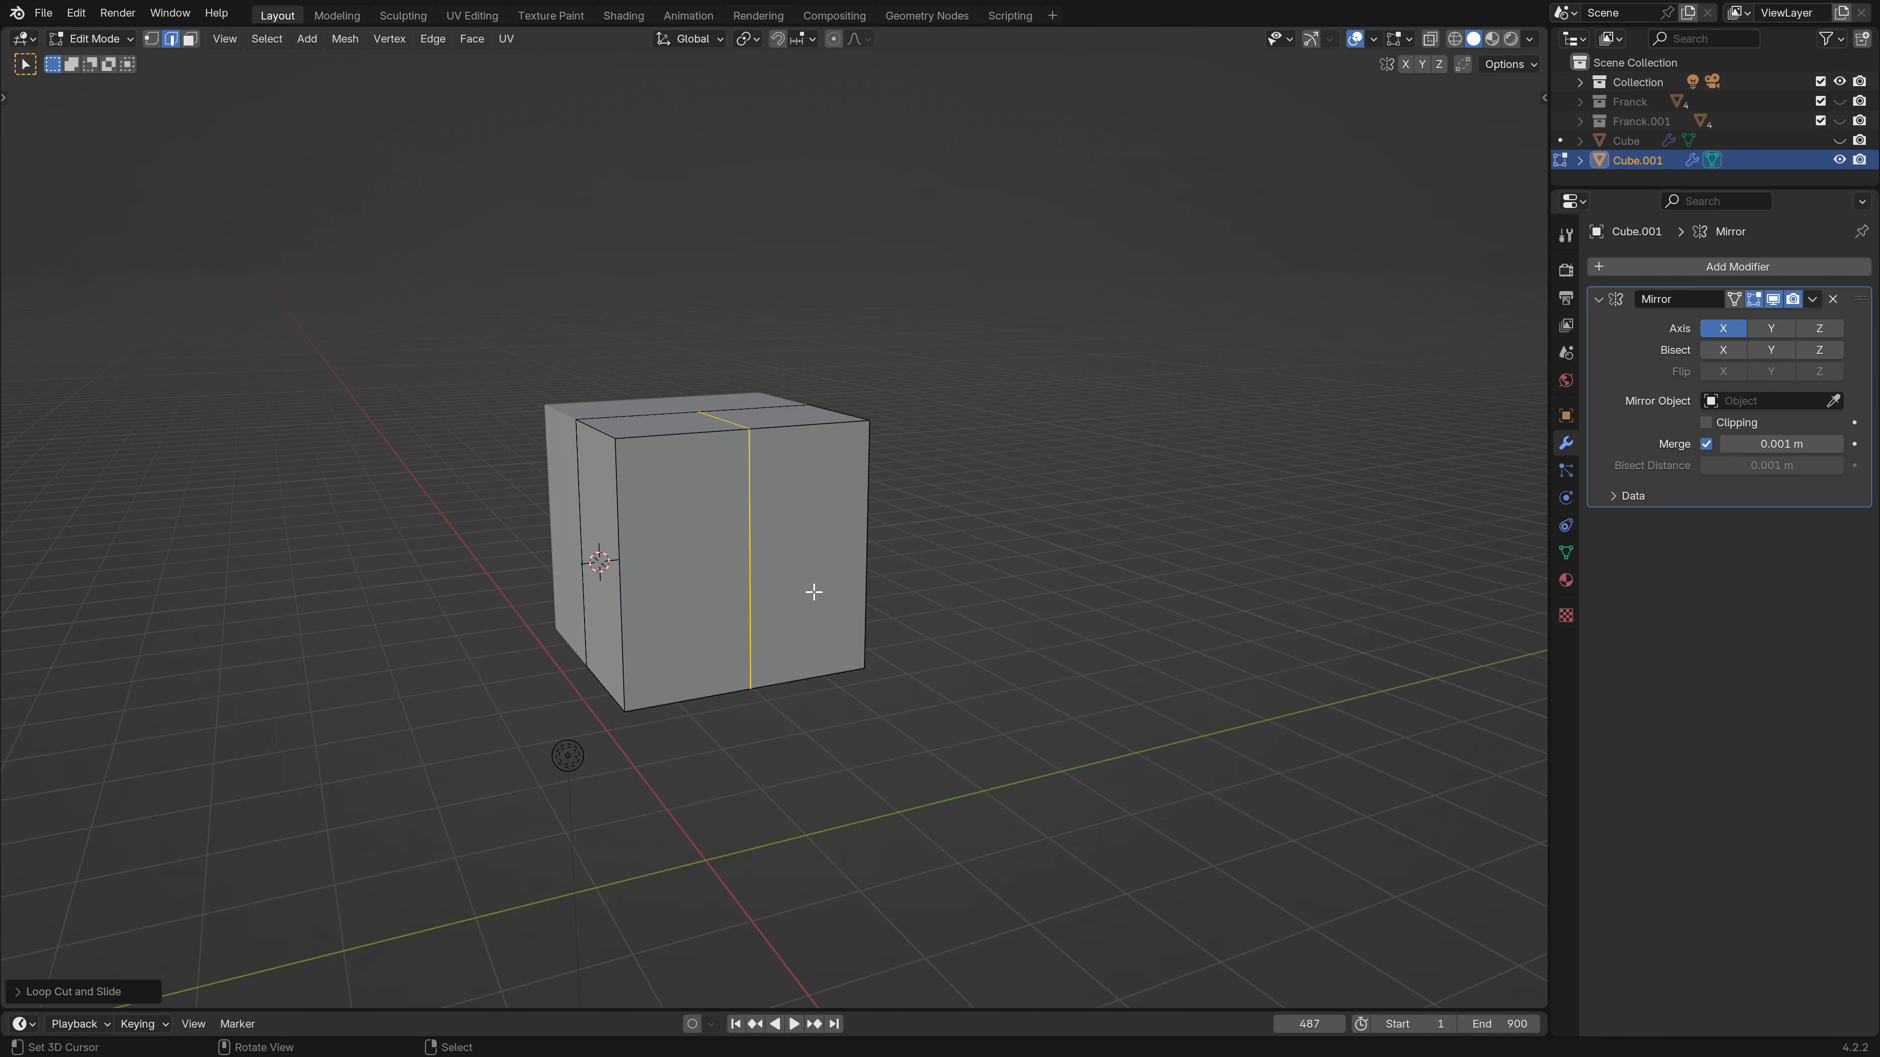
pyautogui.press('r')
pyautogui.press('r')
pyautogui.rightClick(845, 588)
pyautogui.keyDown('shift'); pyautogui.click(751, 499); pyautogui.keyUp('shift')
pyautogui.press('g')
pyautogui.press('g')
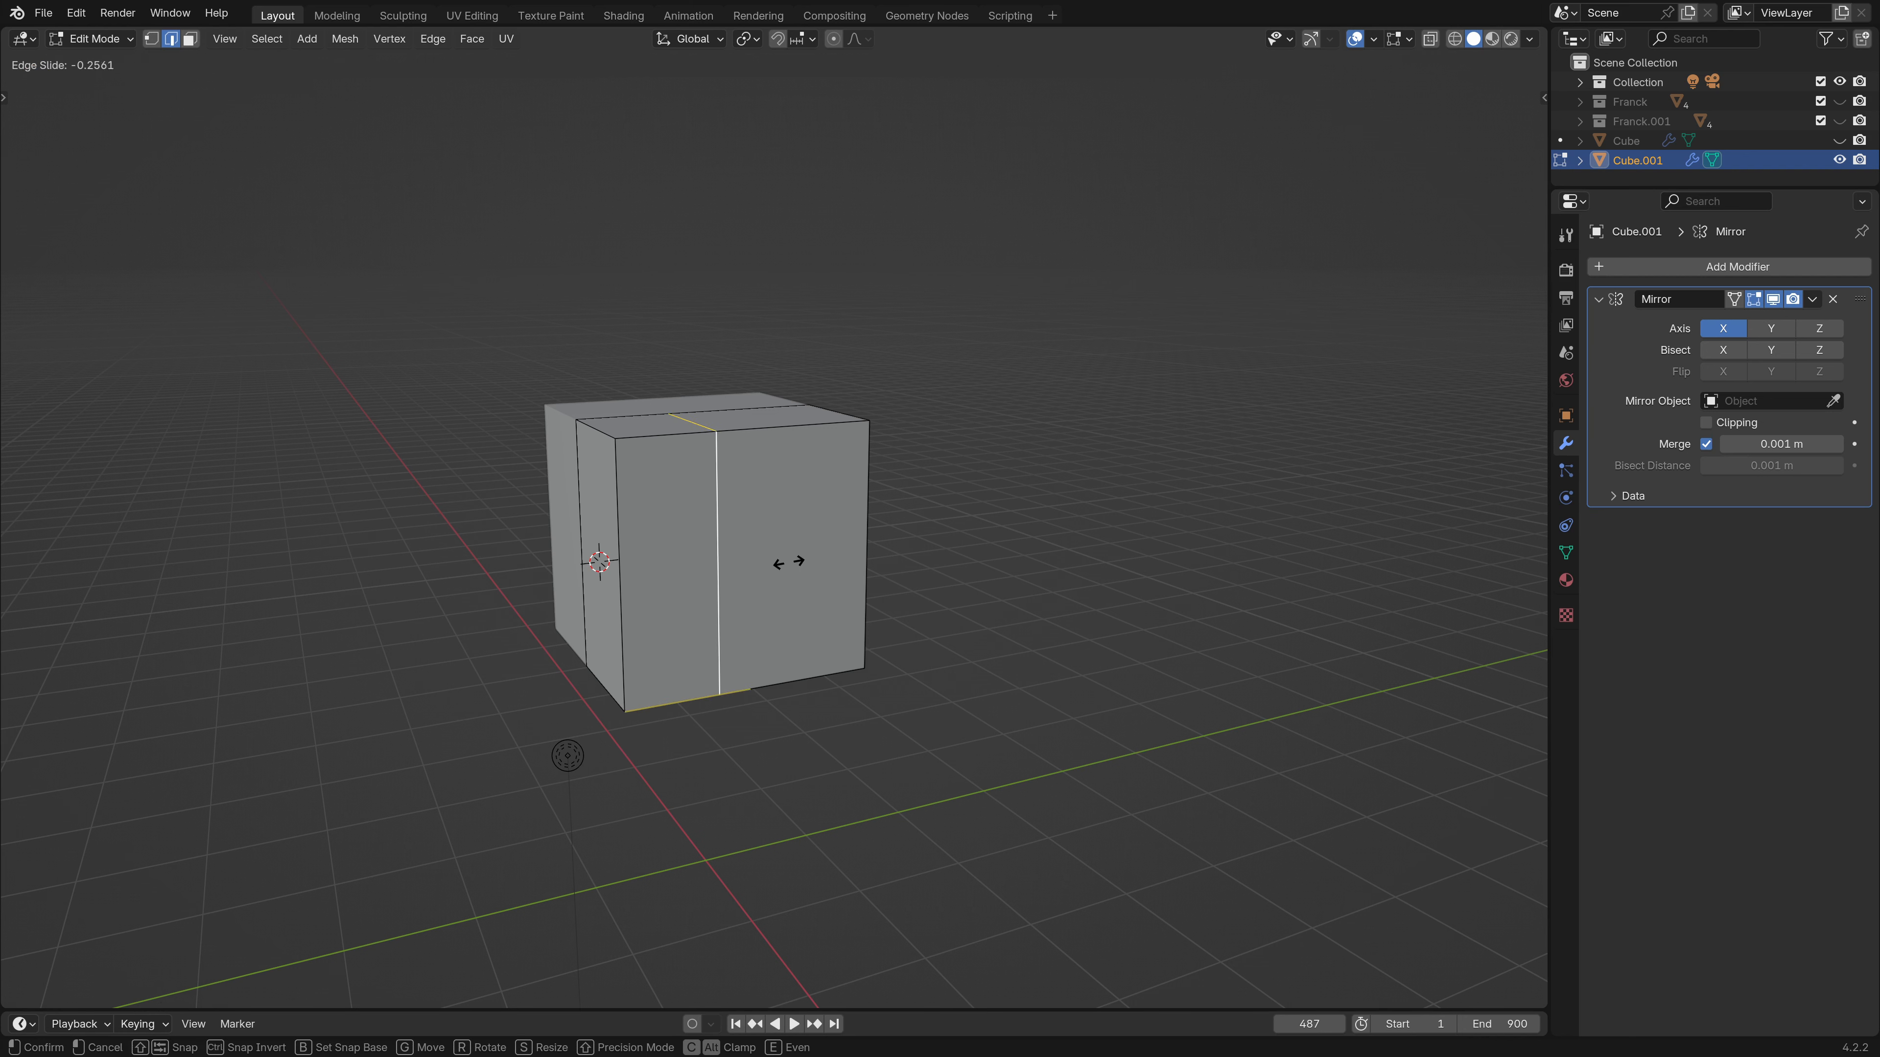
pyautogui.click(771, 572)
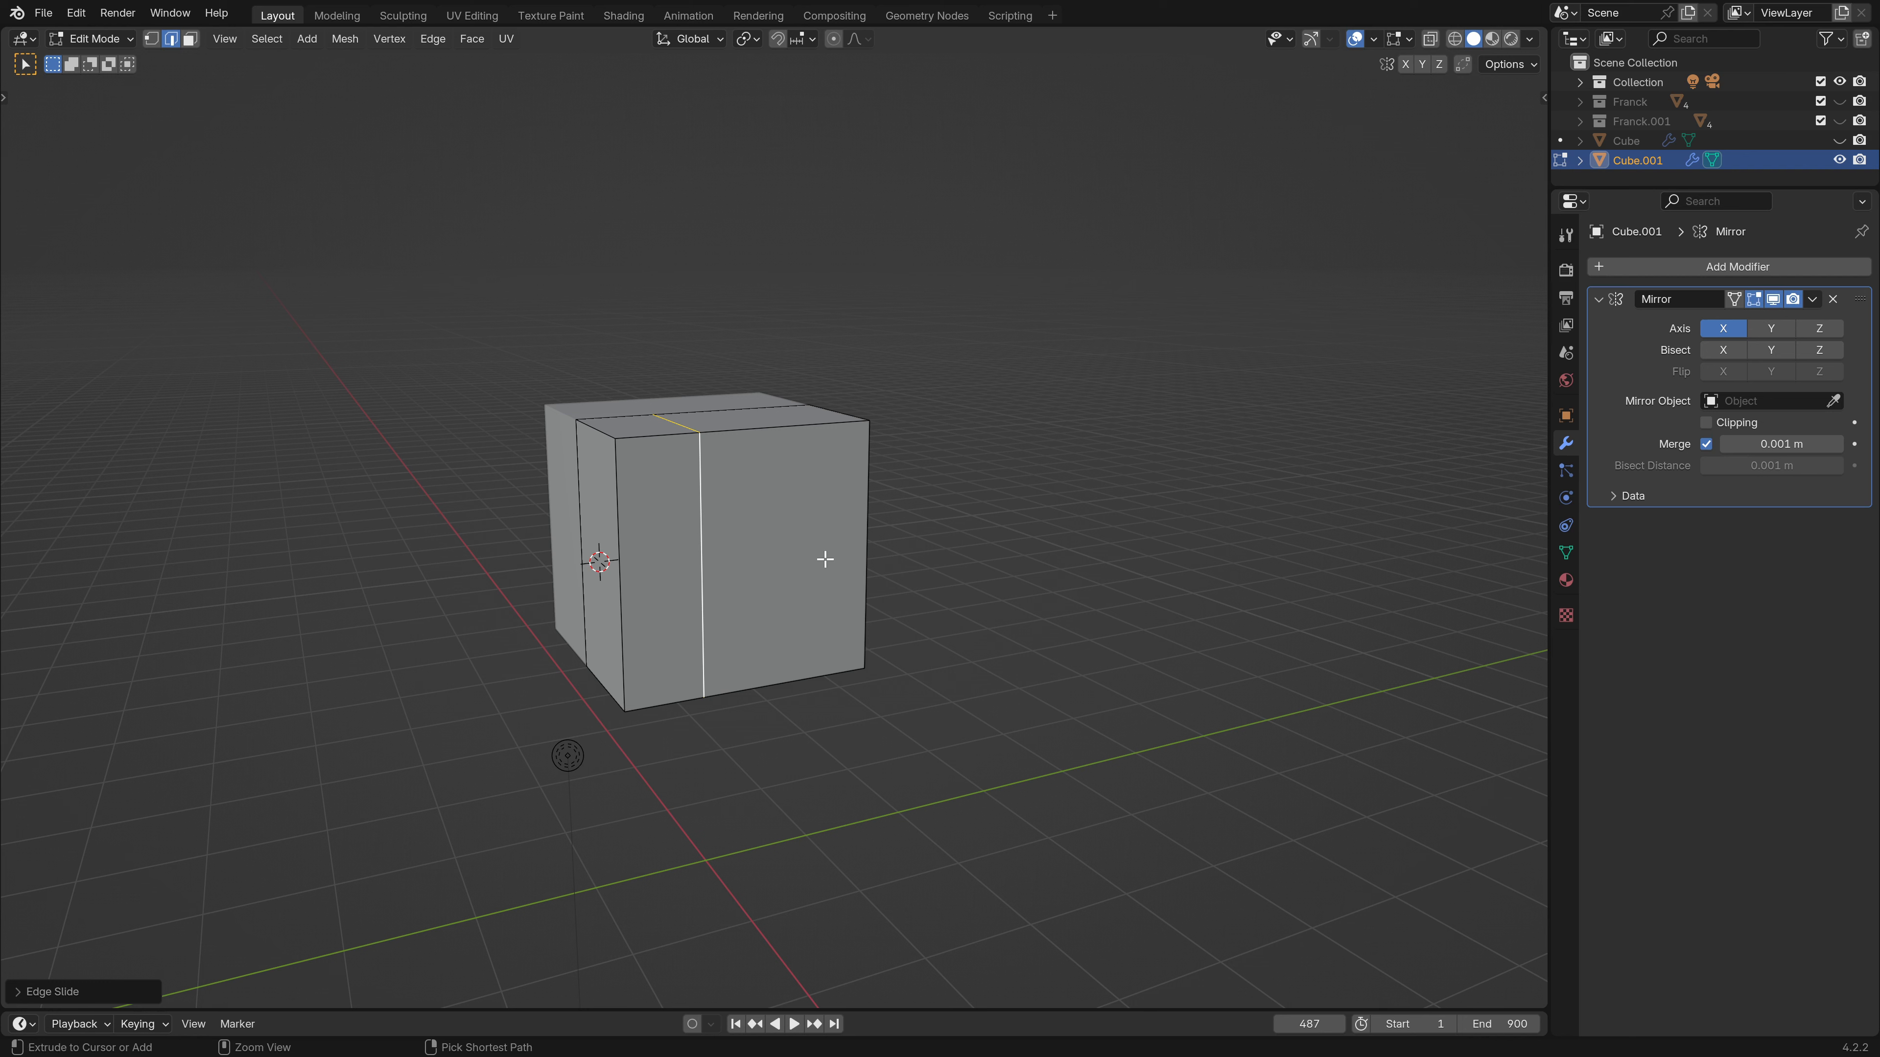
# Add two horizontal loop cuts and a second vertical one to divide the side into a three-by-three grid.
pyautogui.hotkey('ctrl', 'r')
pyautogui.click(853, 536)
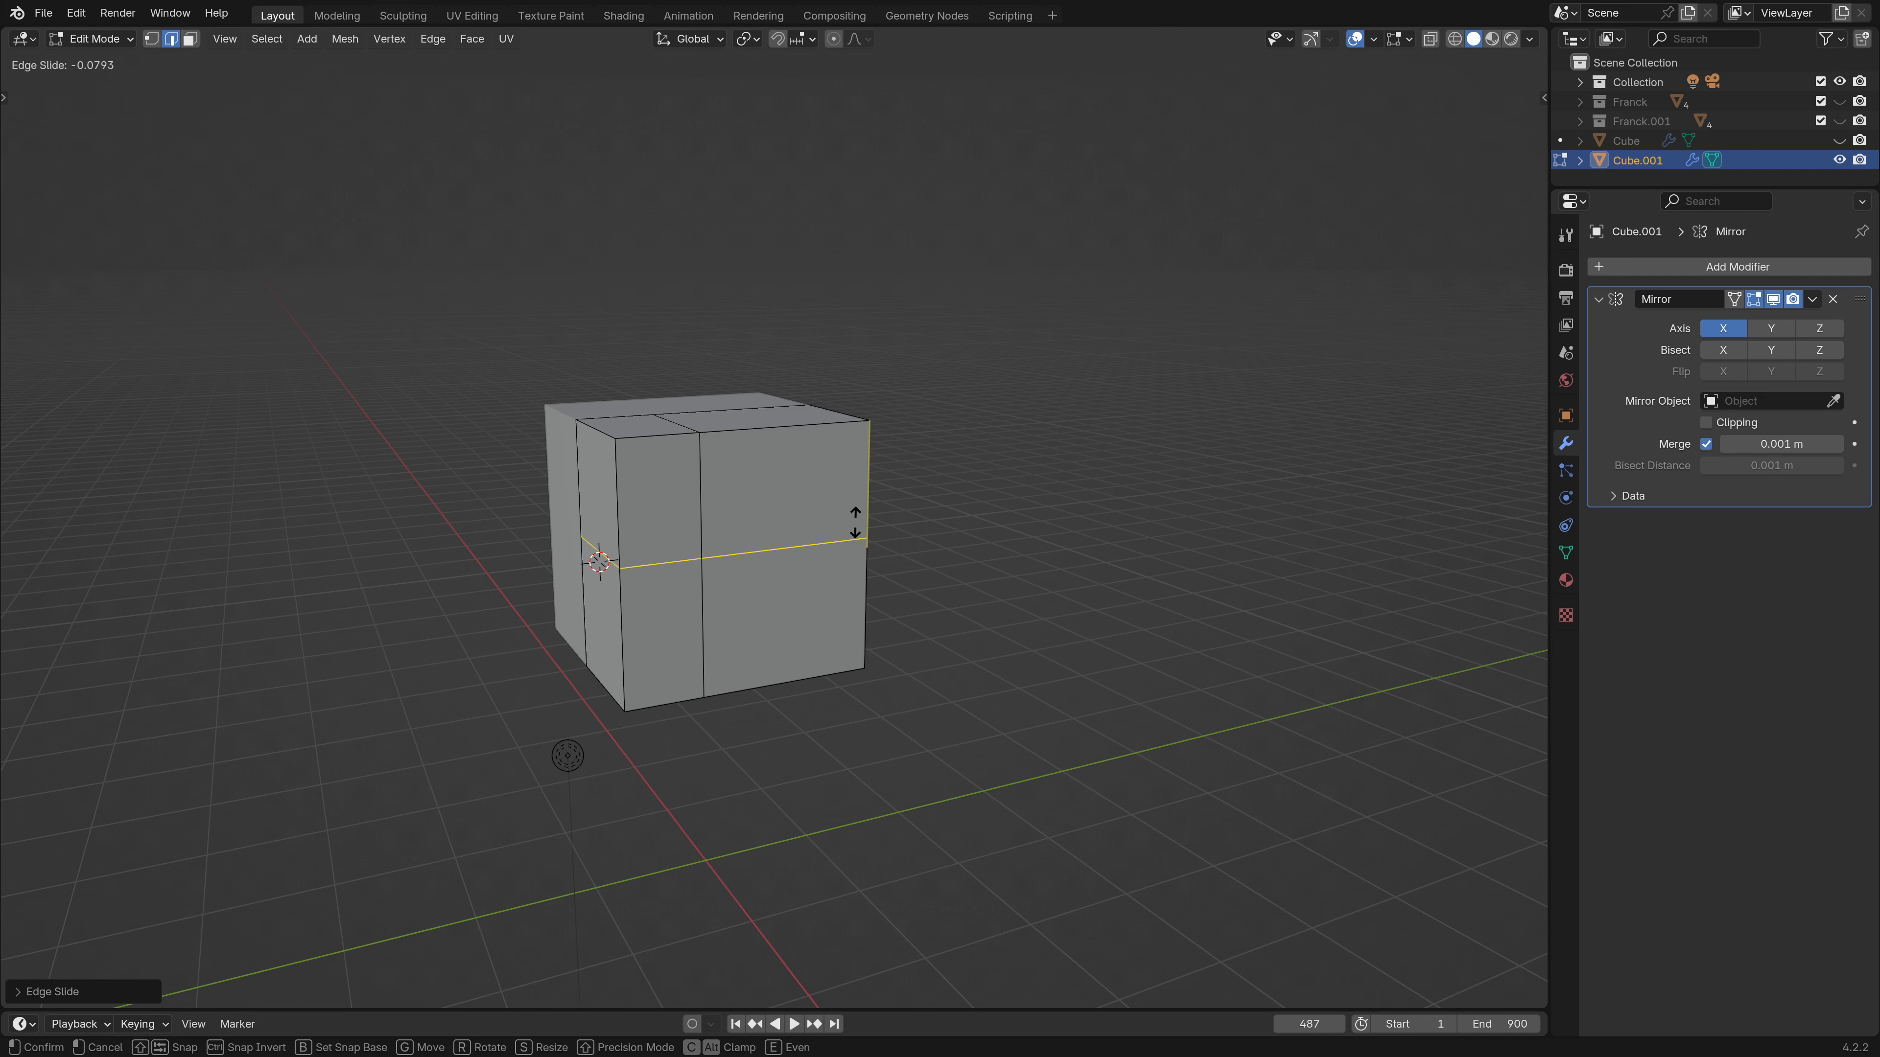
pyautogui.click(866, 494)
pyautogui.hotkey('ctrl', 'r')
pyautogui.click(785, 519)
pyautogui.hotkey('ctrl', 'r')
pyautogui.click(865, 607)
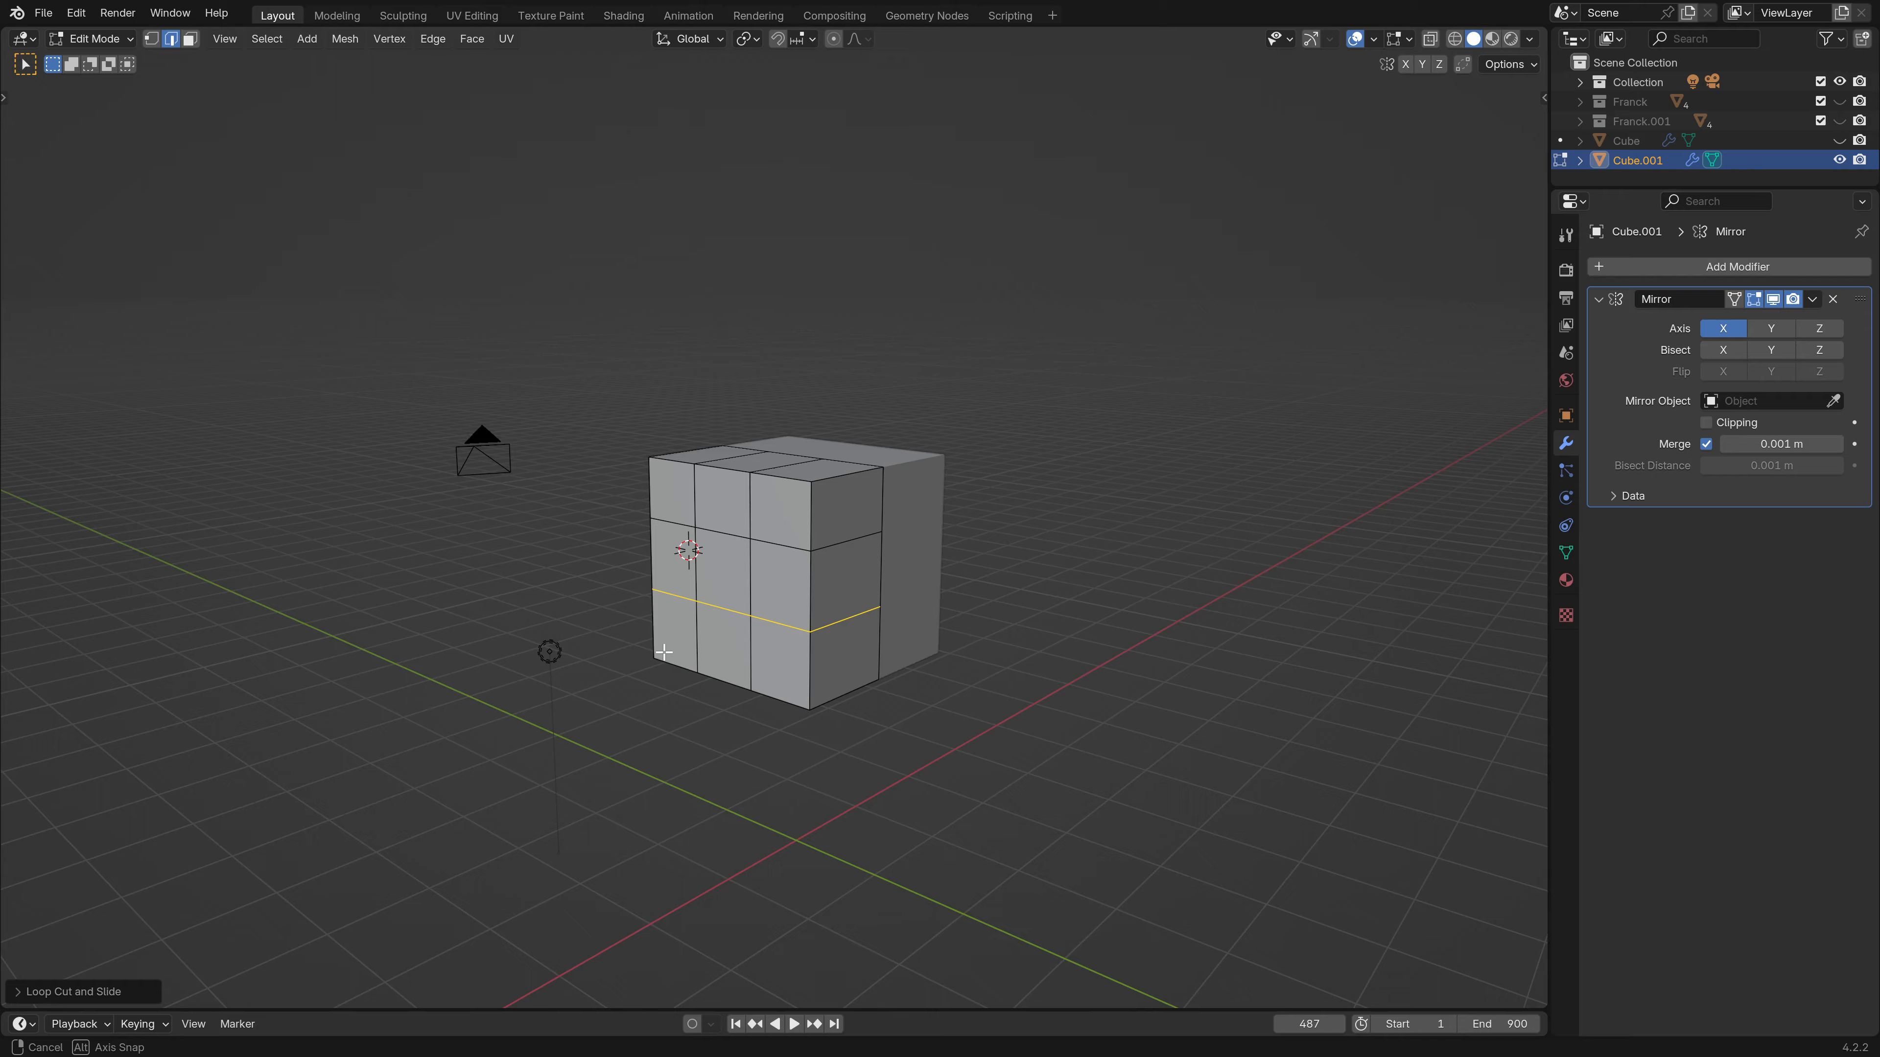
# Delete the lower front vertices of the duplicated cube, opening the face area and leaving the top and back as hair.
pyautogui.moveTo(671, 655); pyautogui.dragTo(859, 657, button='middle')
pyautogui.click(153, 39)
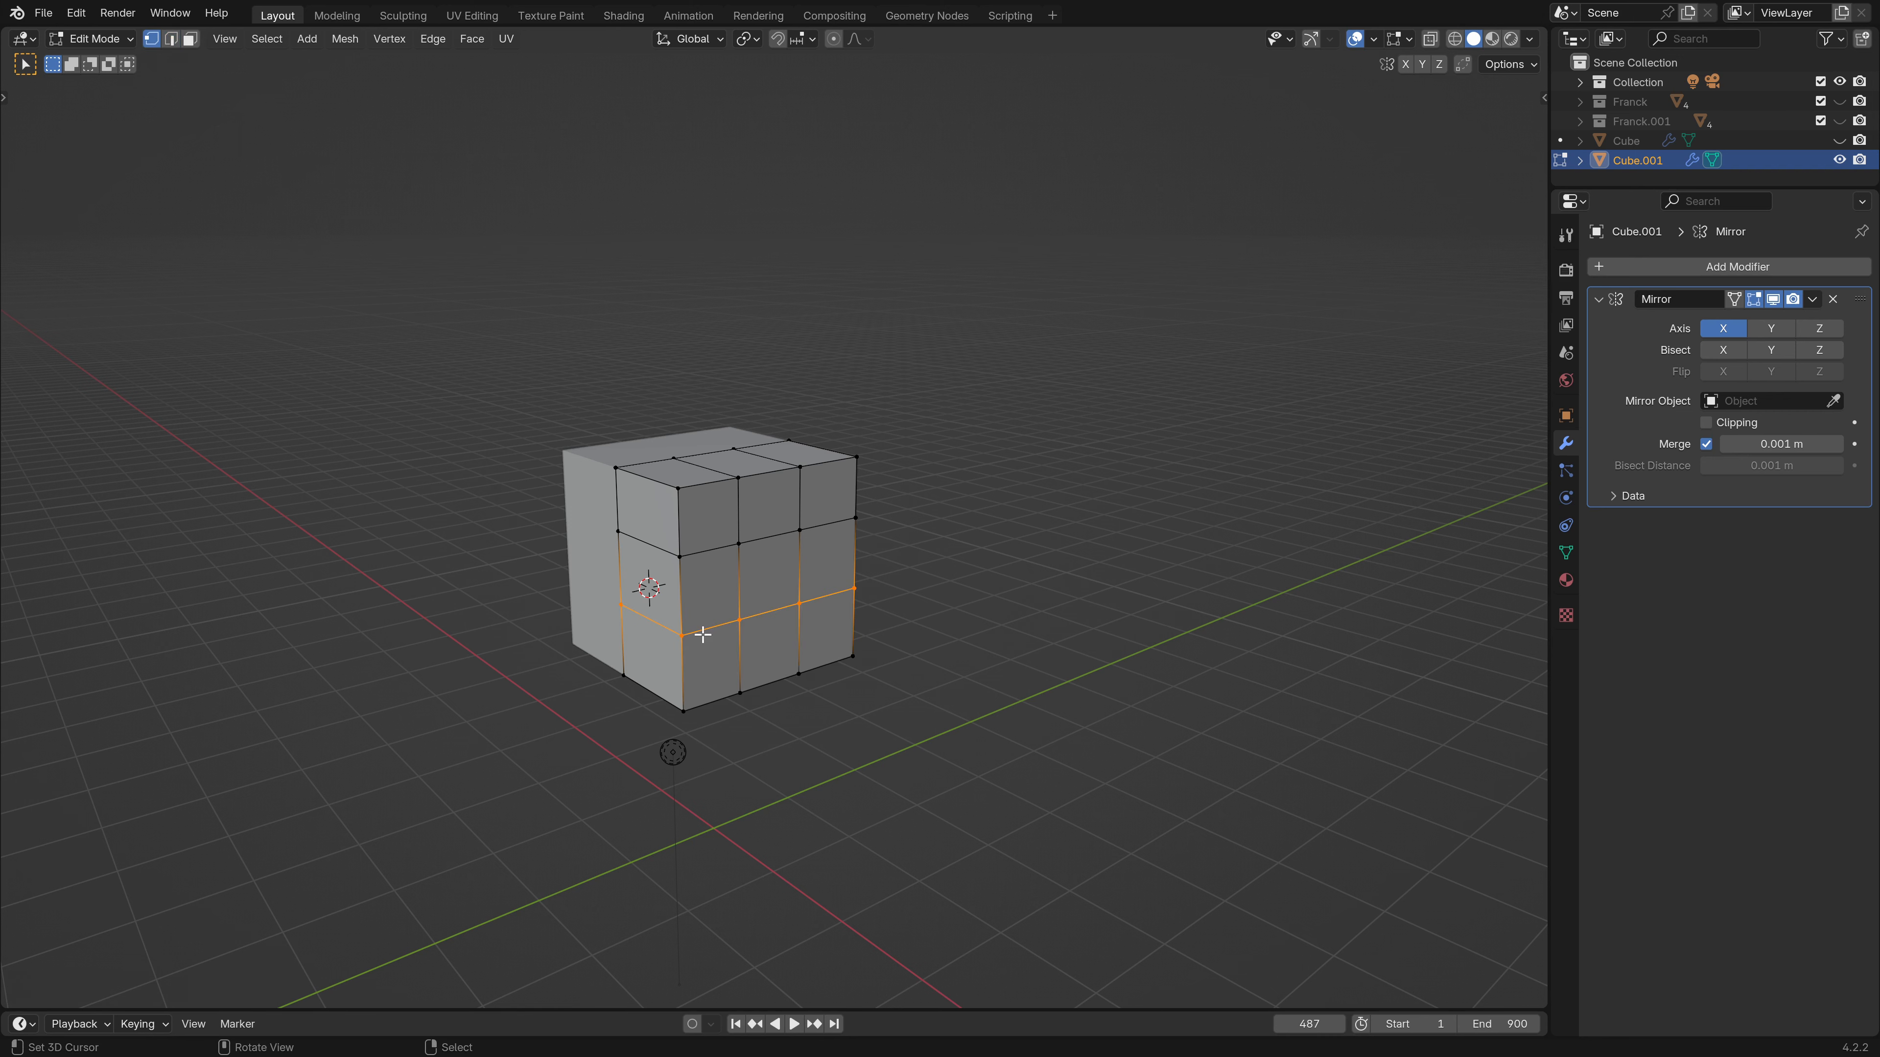
pyautogui.moveTo(649, 596)
pyautogui.mouseDown(button='middle')
pyautogui.moveTo(642, 546)
pyautogui.moveTo(674, 644)
pyautogui.mouseUp(button='middle')
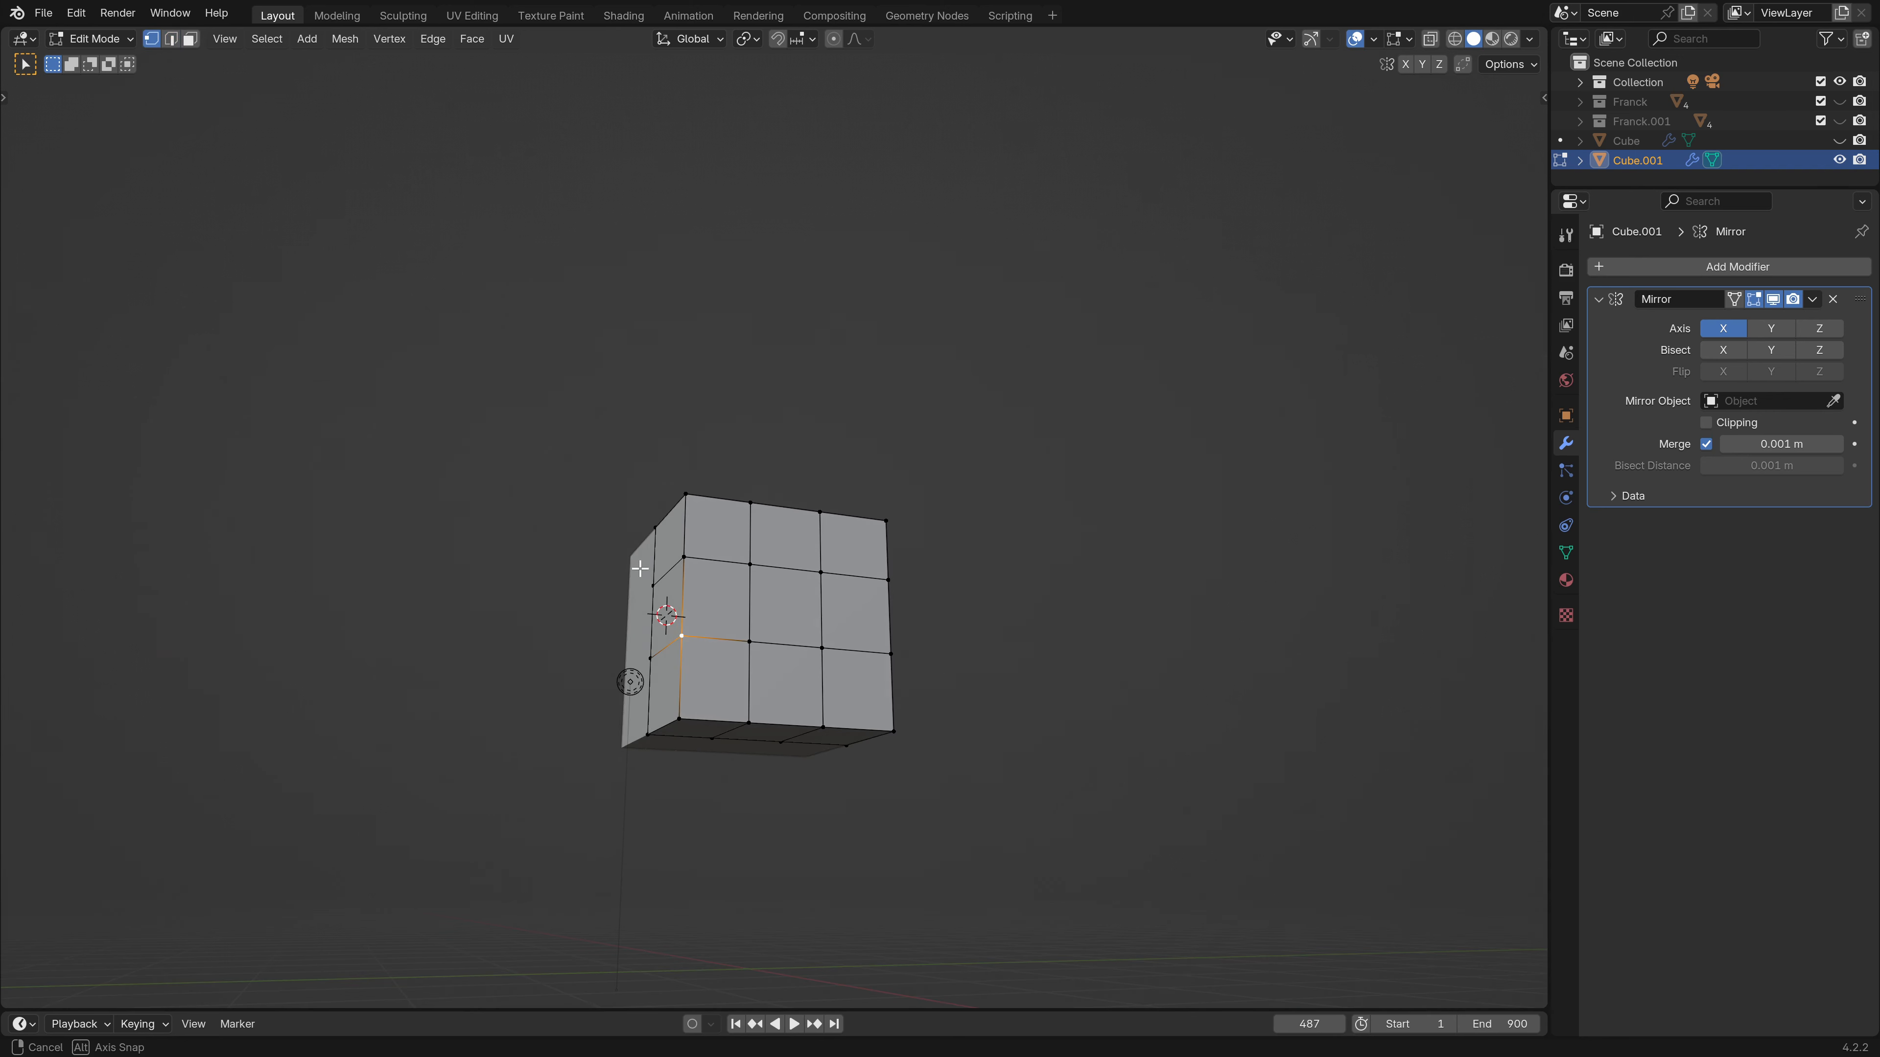
pyautogui.press('c')
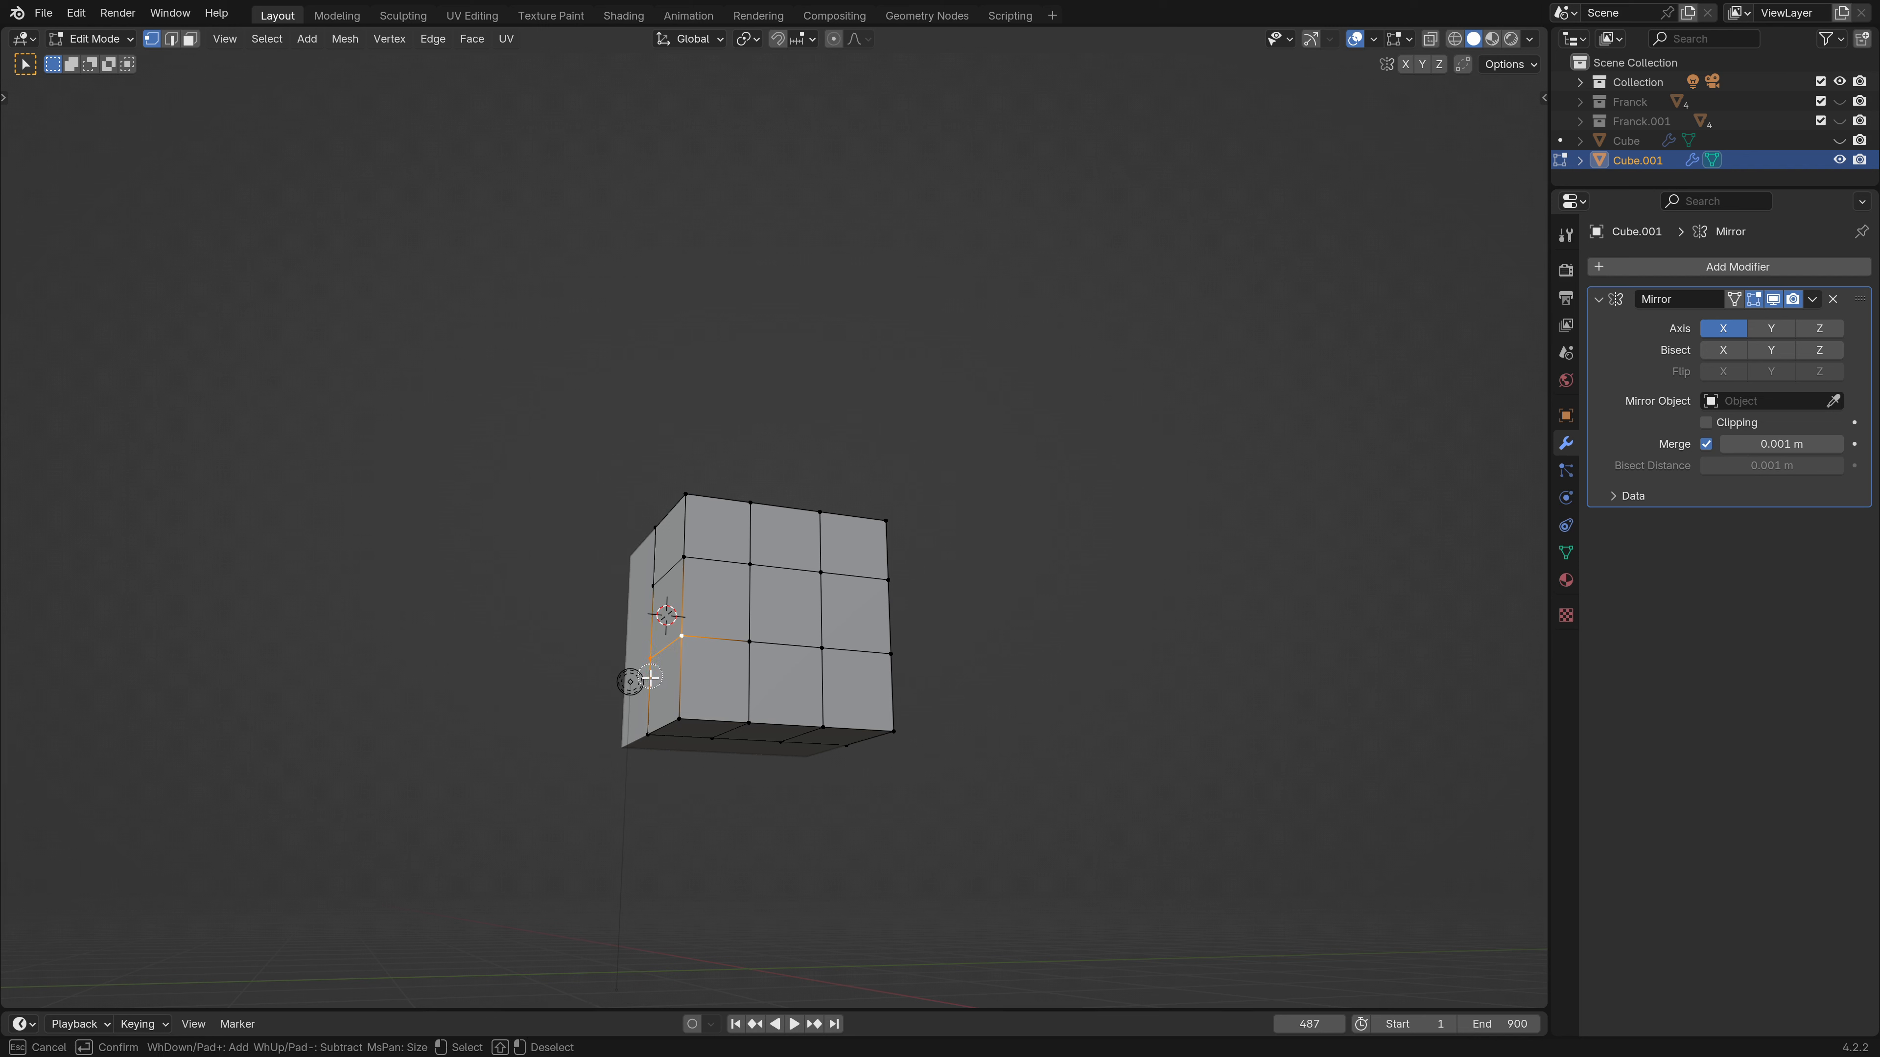
pyautogui.moveTo(649, 678)
pyautogui.mouseDown()
pyautogui.moveTo(663, 711)
pyautogui.moveTo(710, 729)
pyautogui.moveTo(753, 641)
pyautogui.mouseUp()
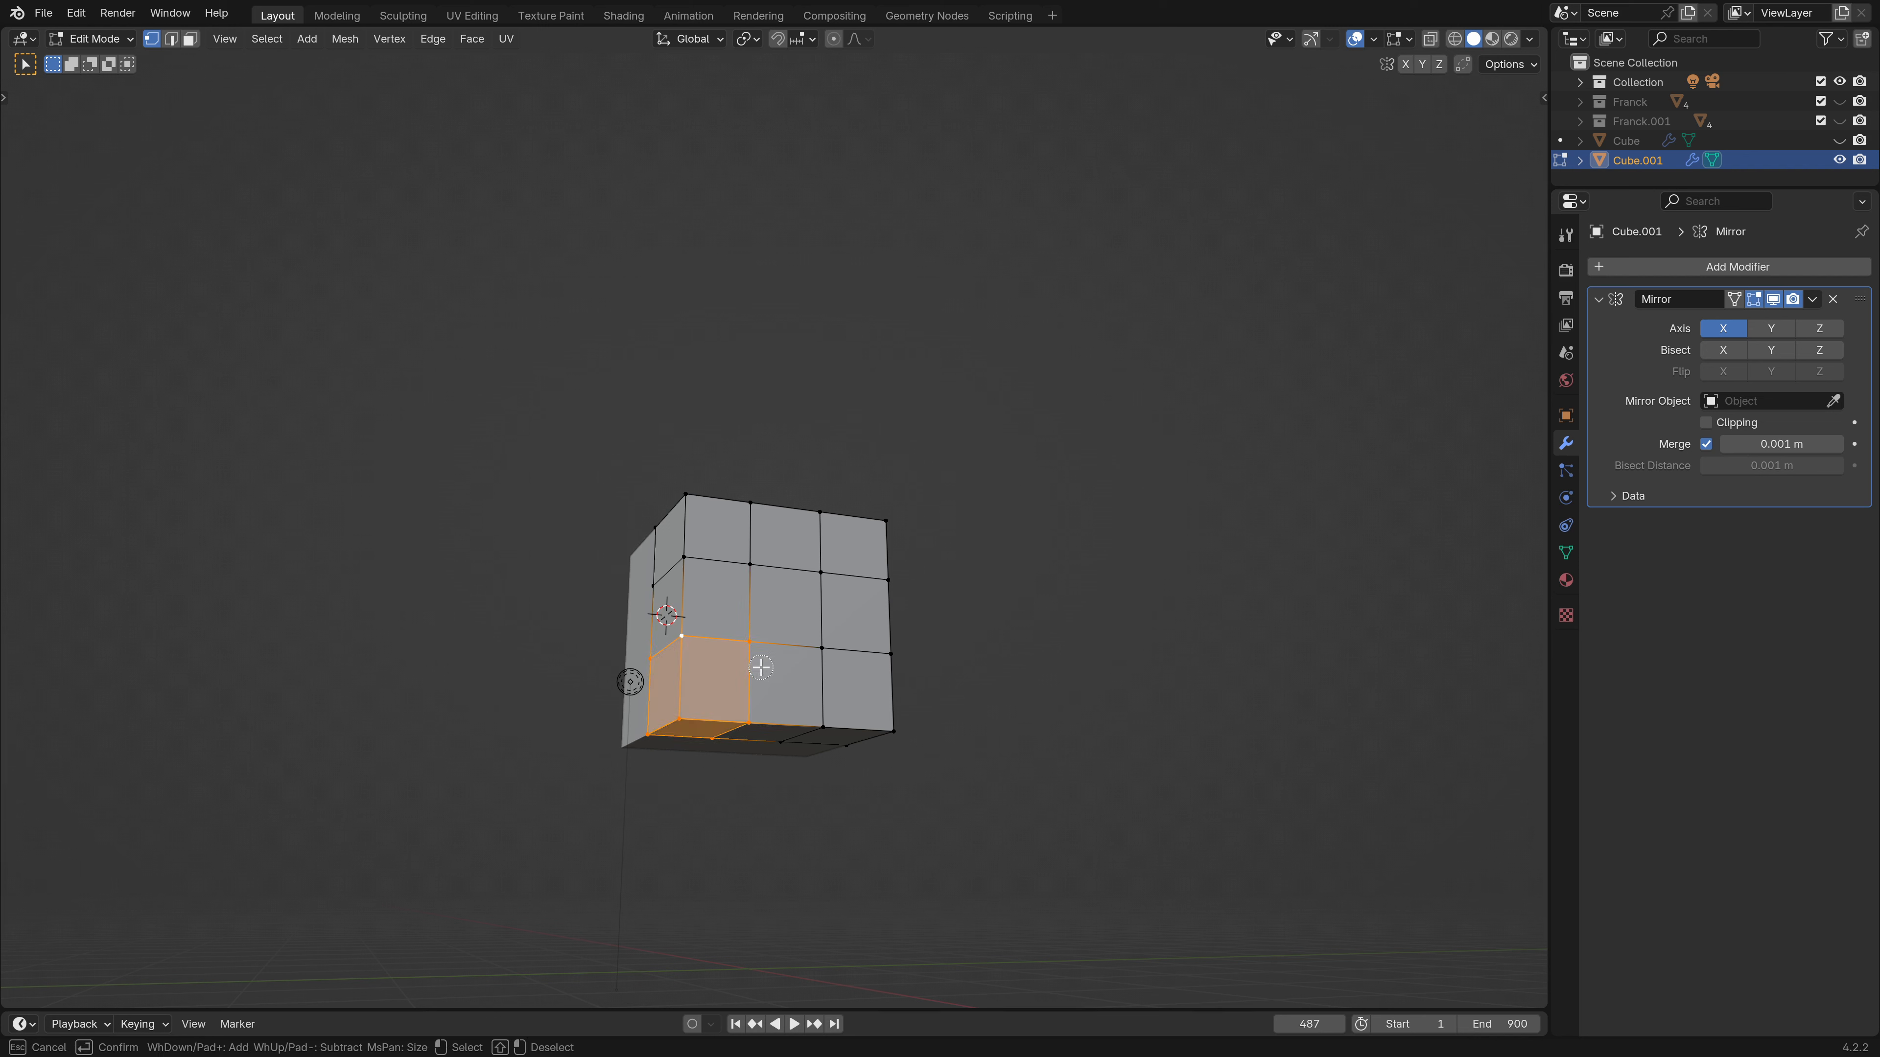
pyautogui.press('Escape')
pyautogui.press('x')
pyautogui.click(833, 587)
pyautogui.moveTo(873, 616); pyautogui.dragTo(927, 677, button='middle')
# Return to Object Mode and unhide the original head beneath the hair shell.
pyautogui.press('Tab')
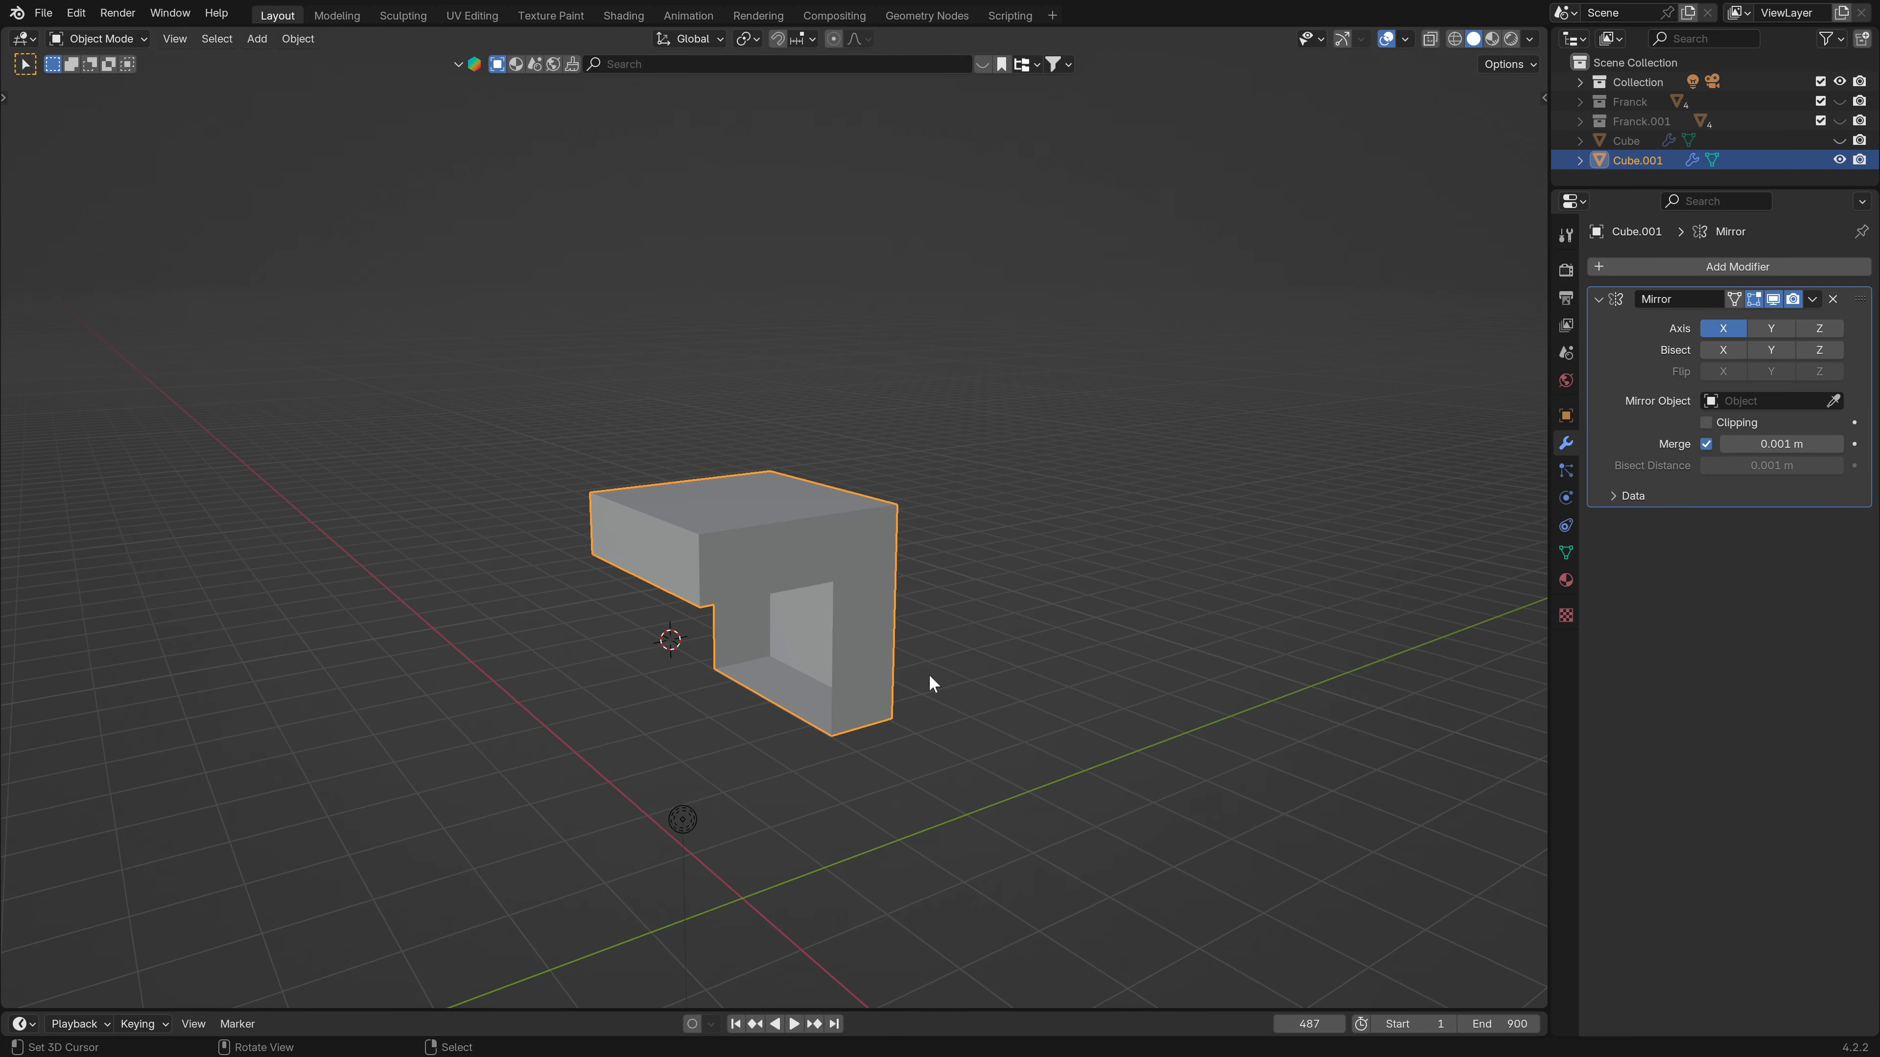
pyautogui.click(1840, 142)
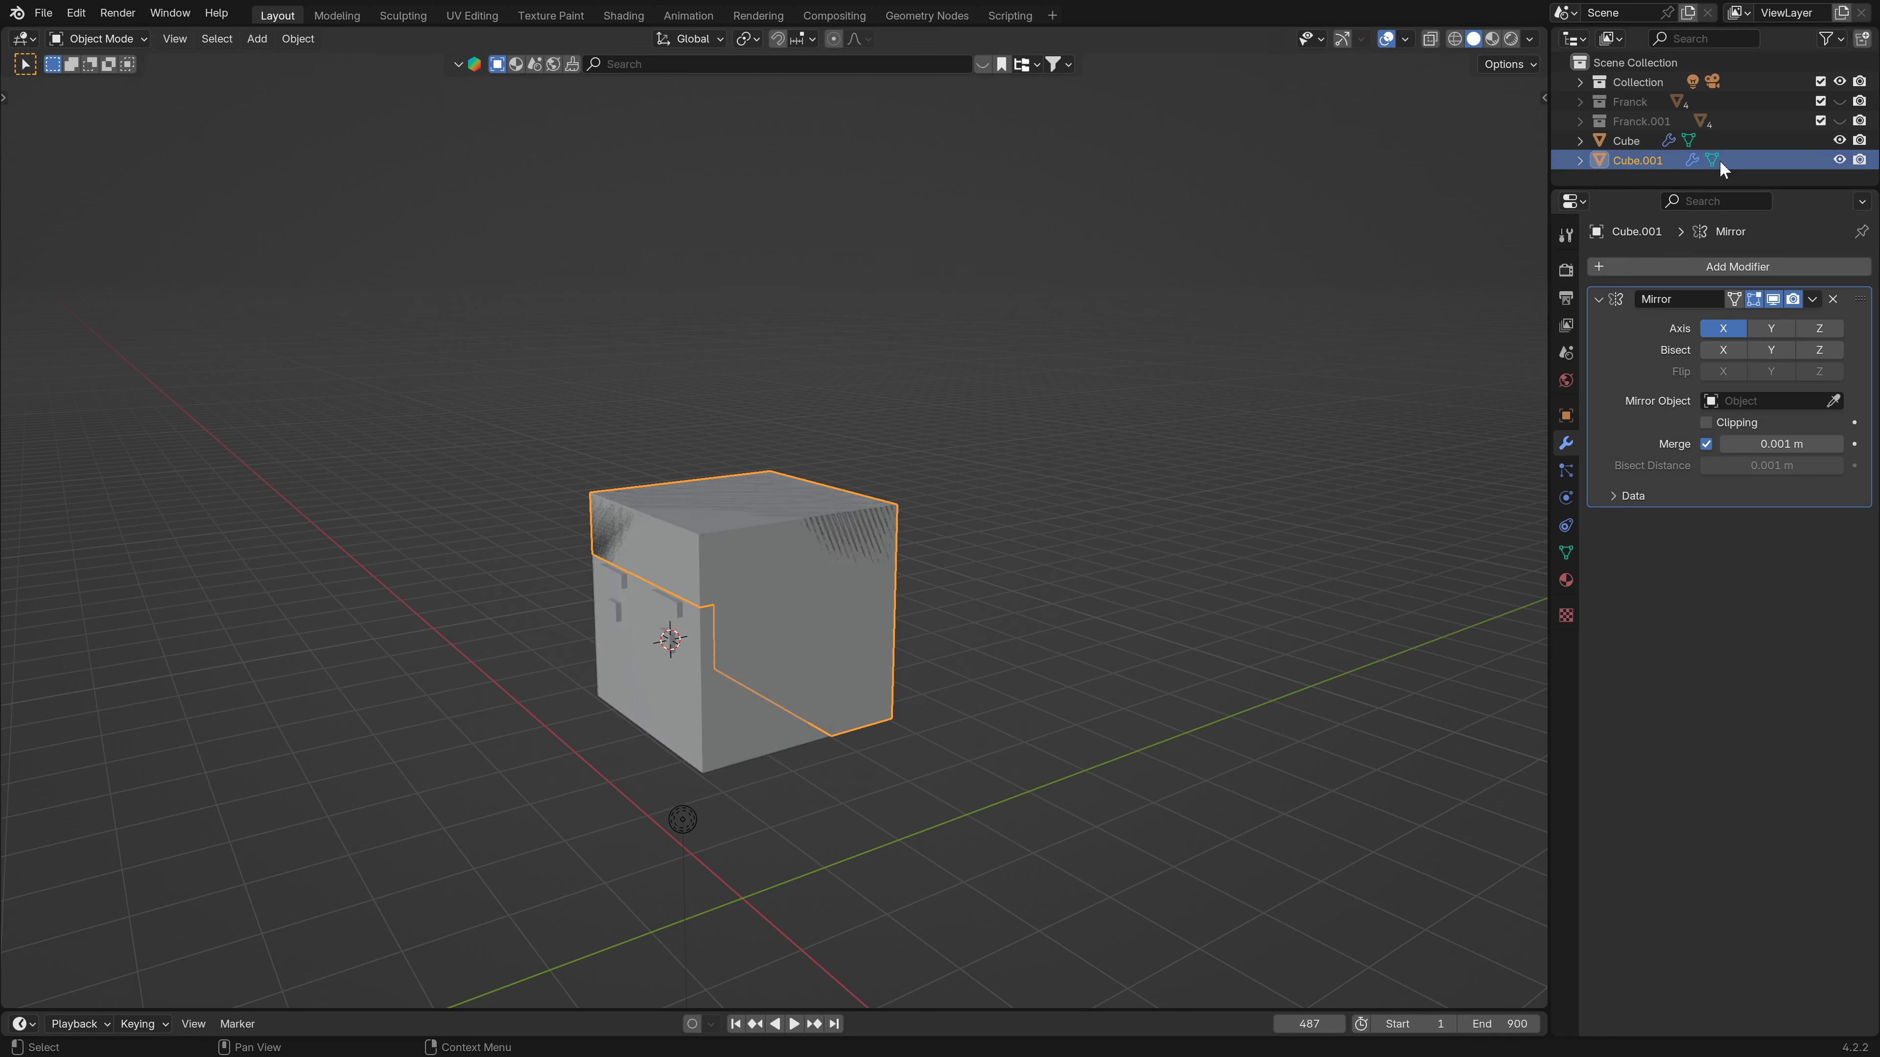
pyautogui.press('g')
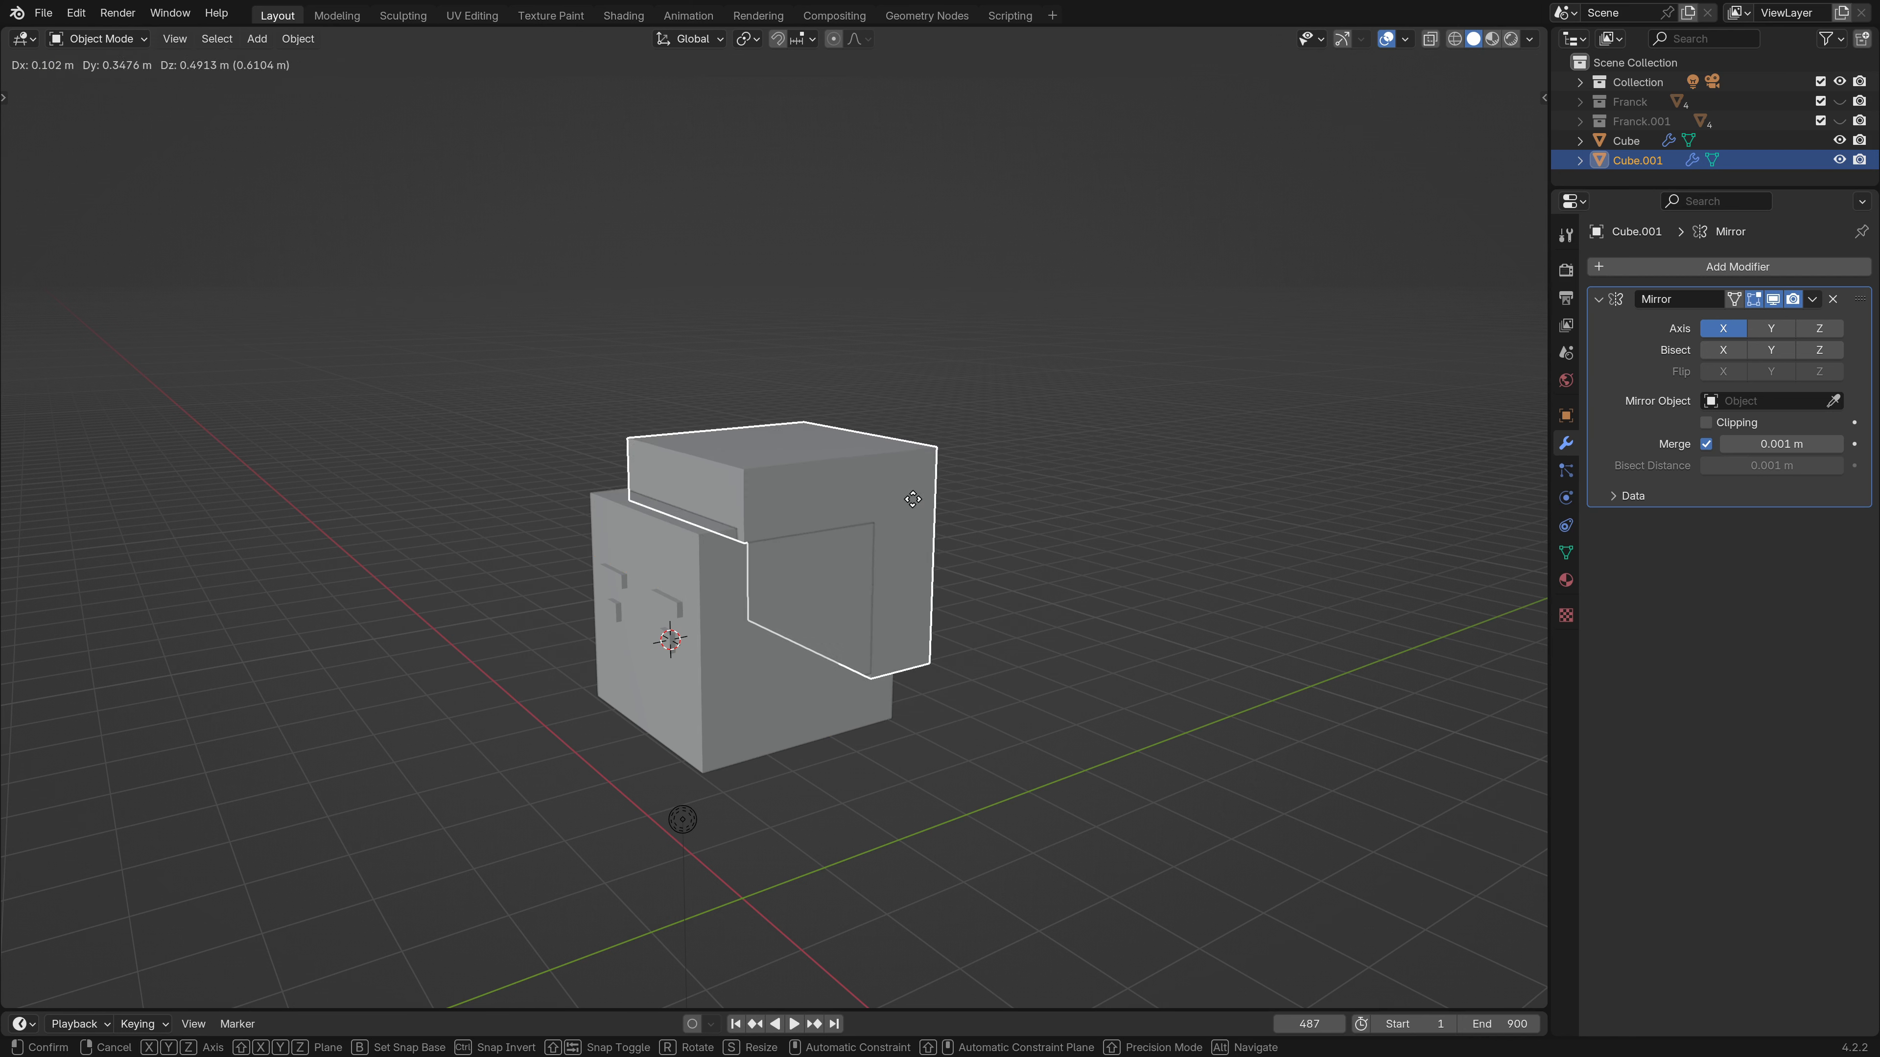
pyautogui.rightClick(934, 513)
# Add a Solidify modifier to the hair shell.
pyautogui.click(1695, 268)
pyautogui.press('space')
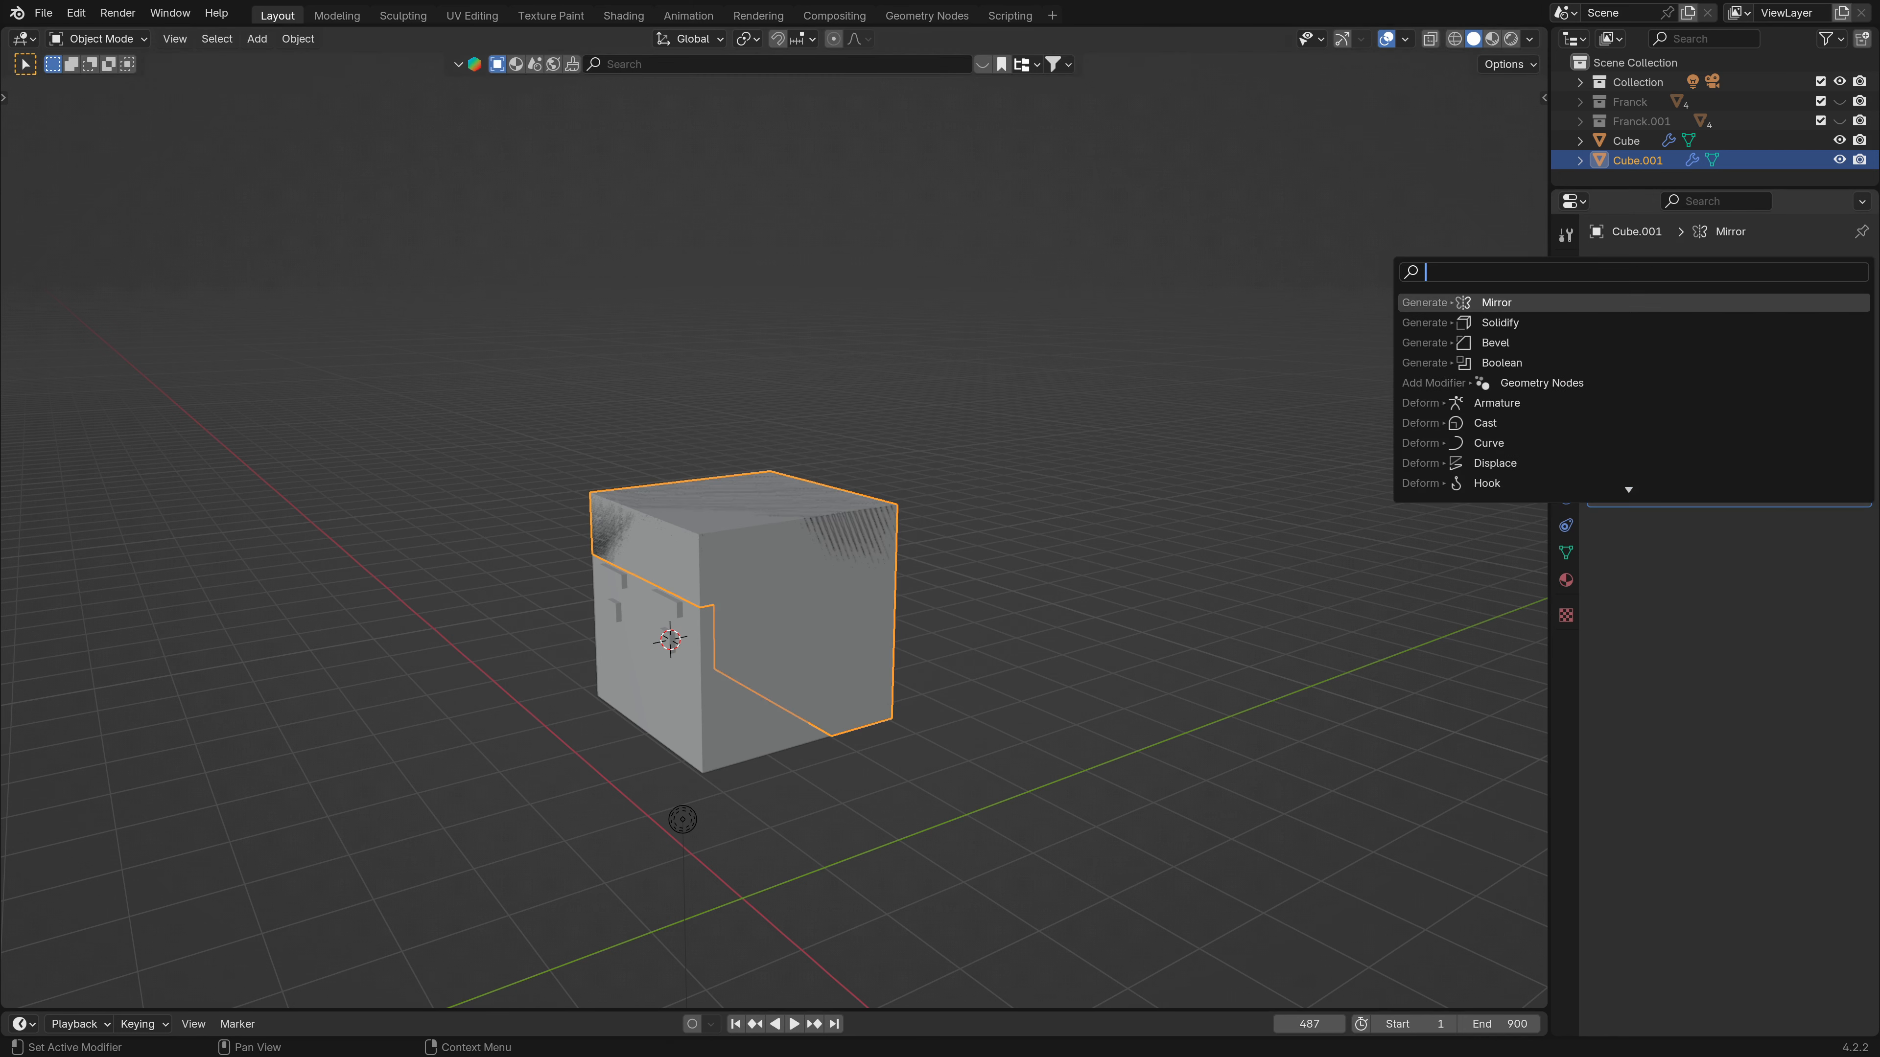
pyautogui.write('SOLI')
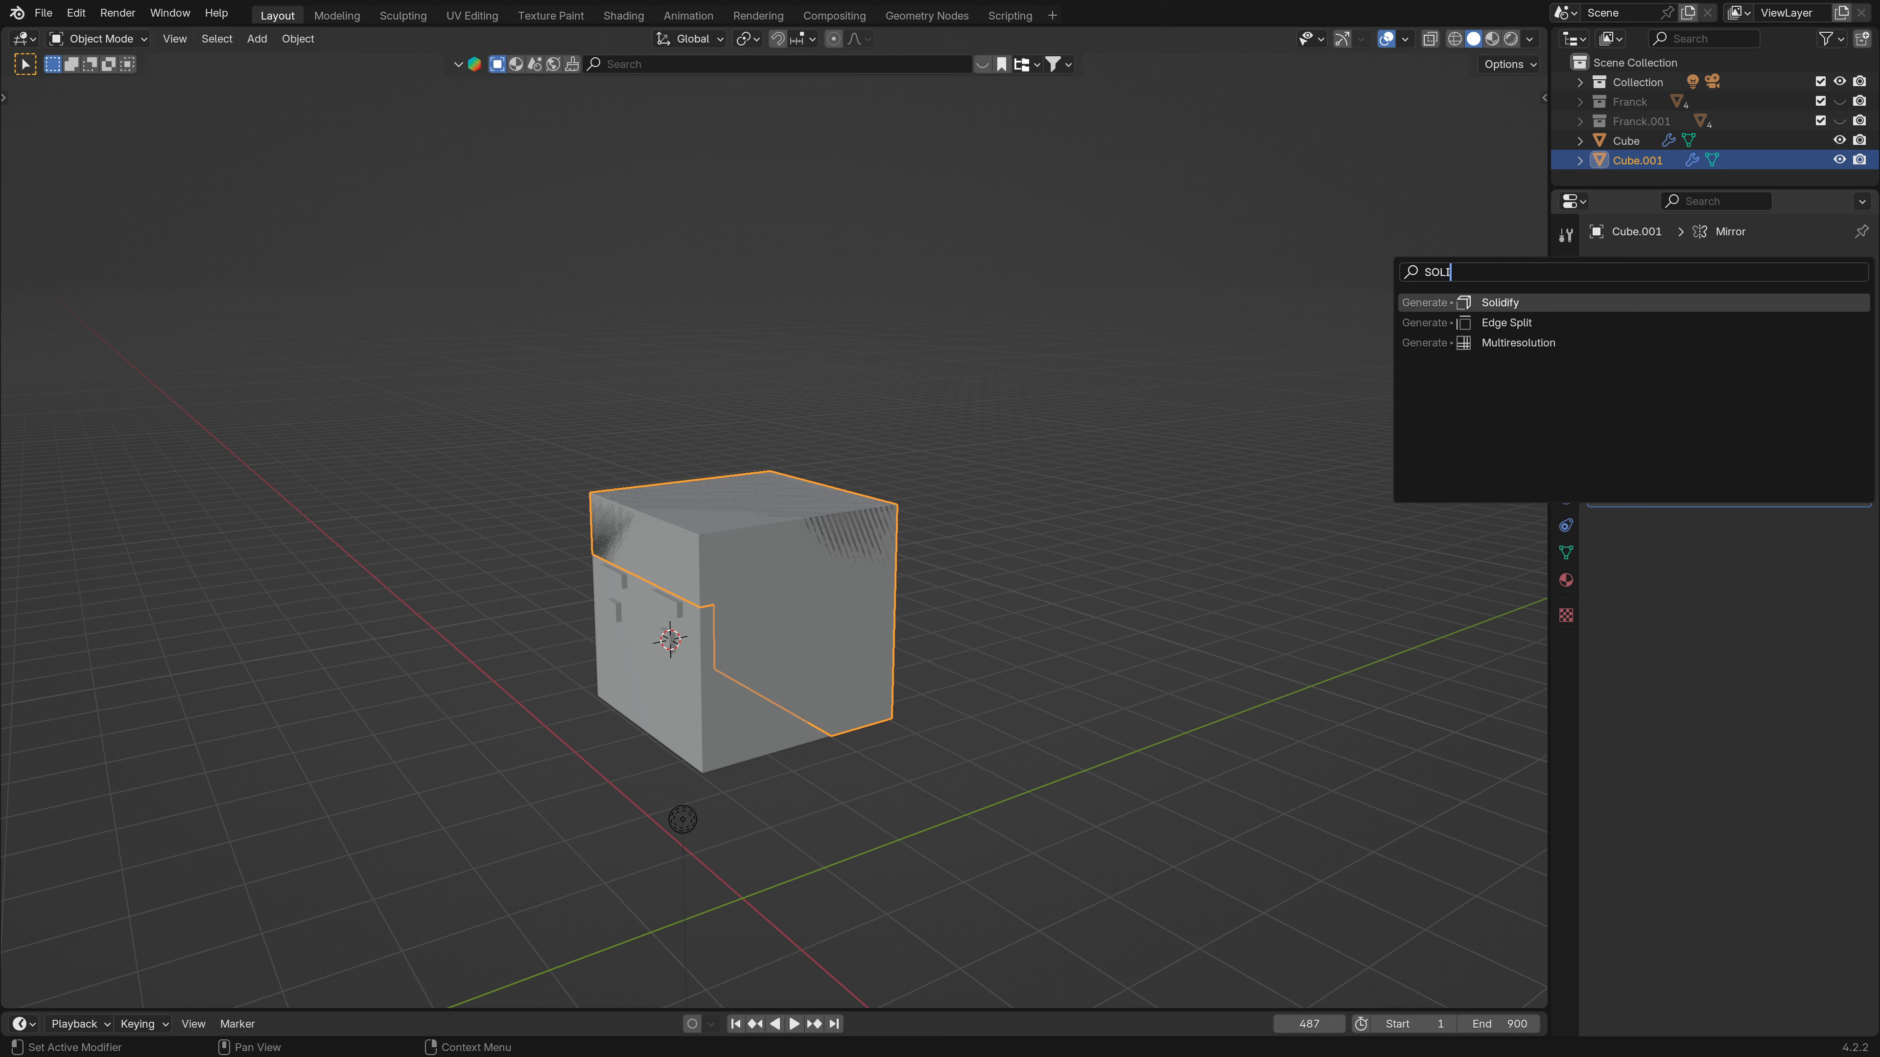
pyautogui.press('Return')
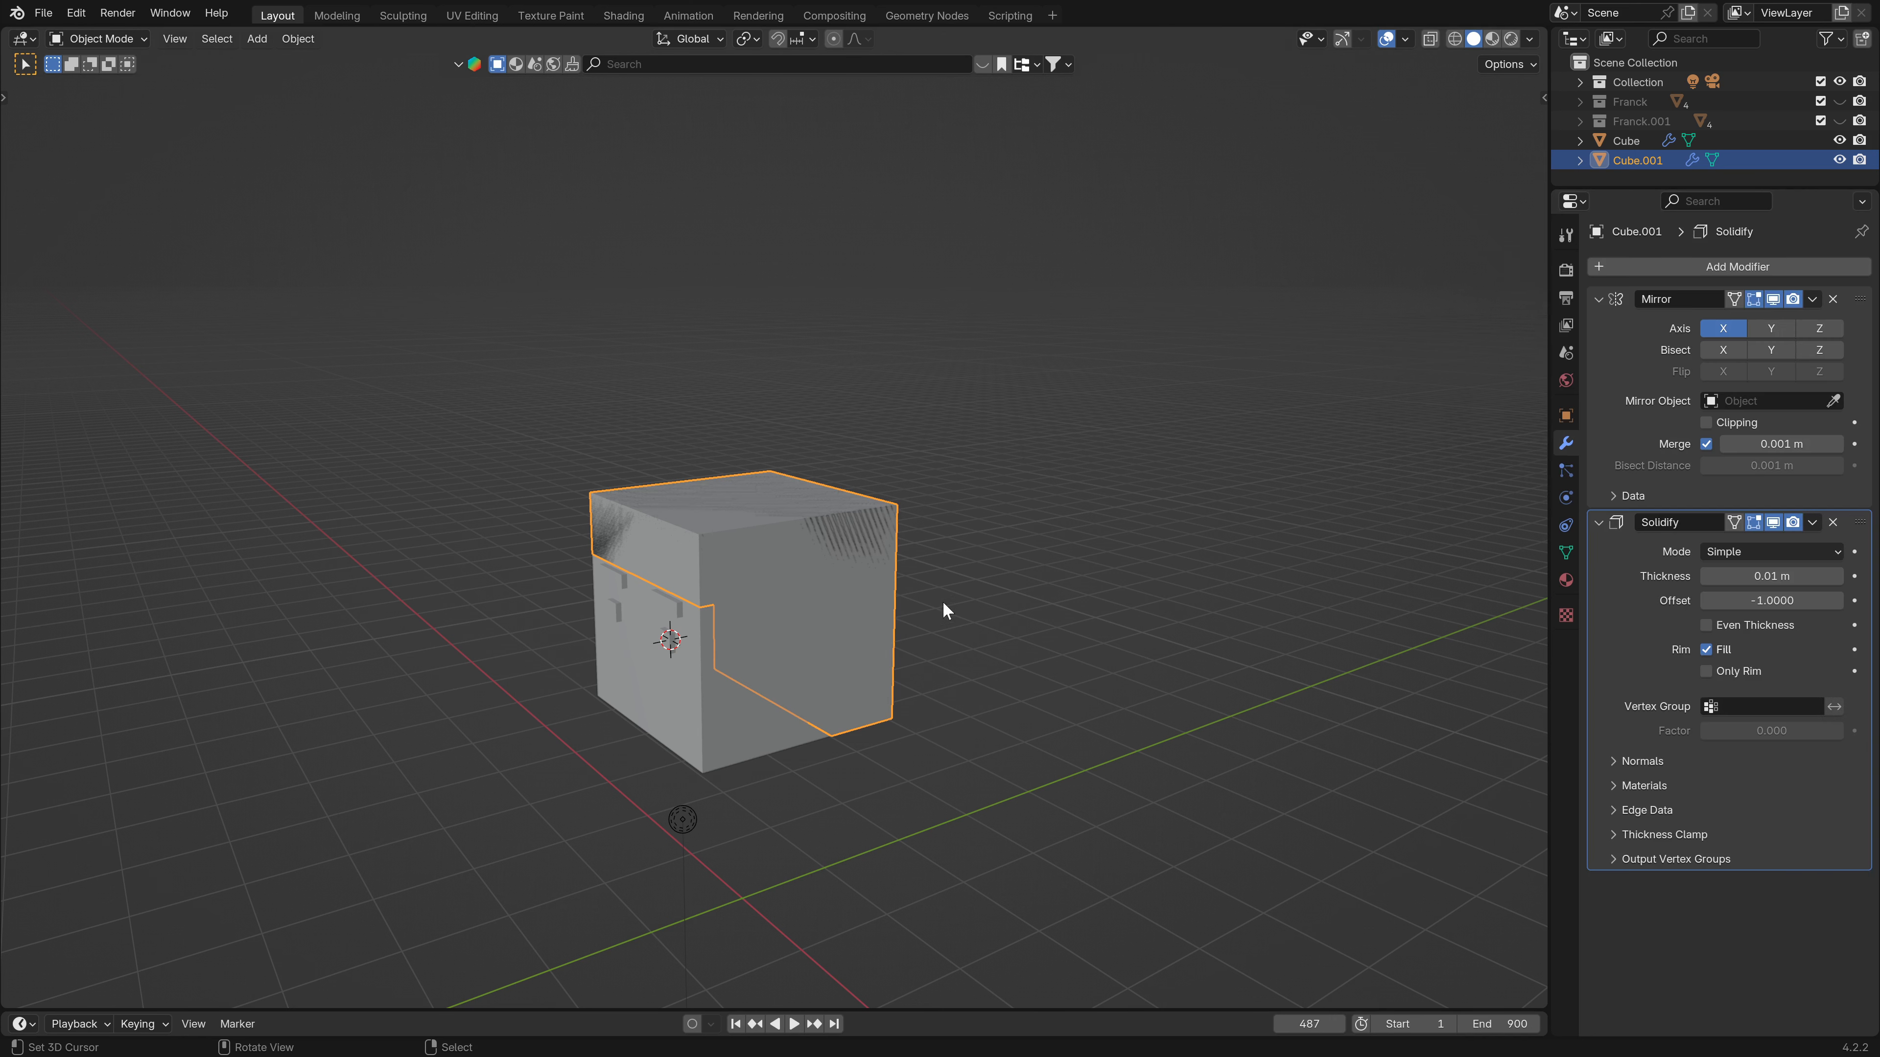
# Set the Solidify thickness to 0.36 m with an offset of 1, and place the modifier above Mirror.
pyautogui.click(1607, 300)
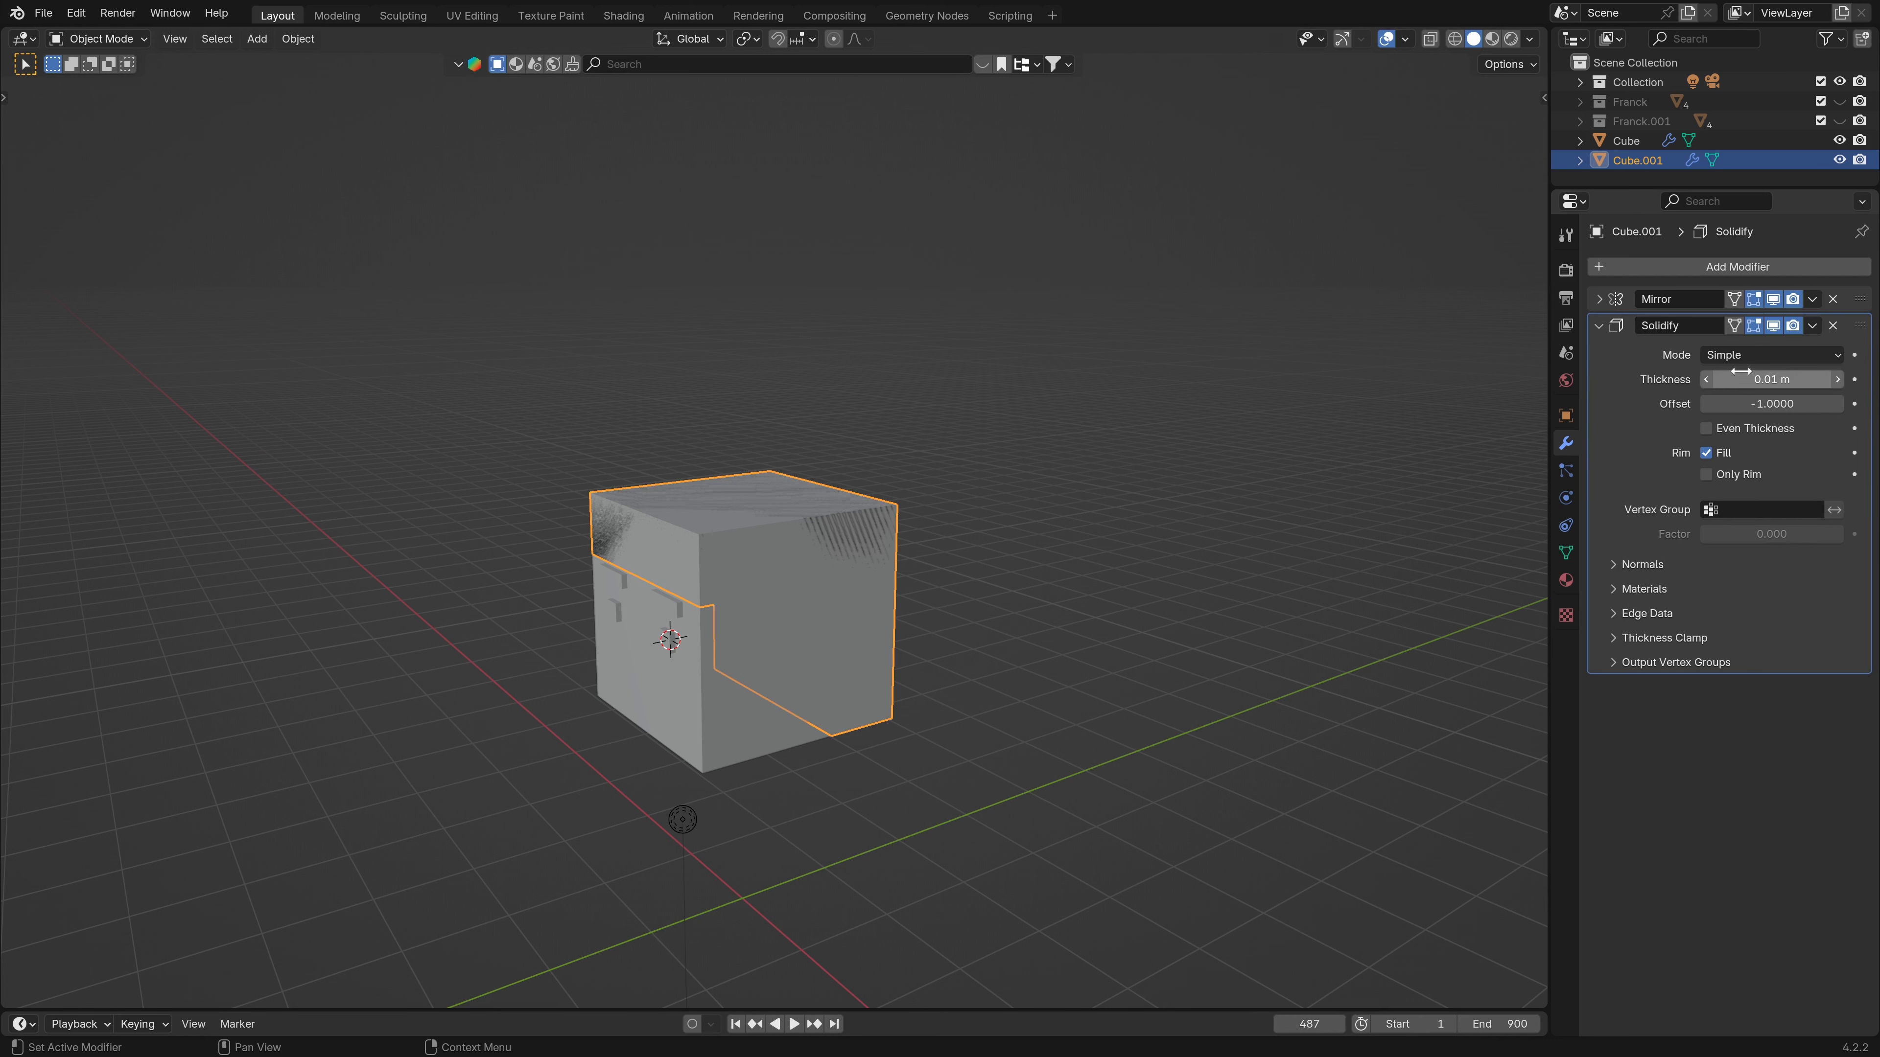
pyautogui.moveTo(1765, 385); pyautogui.dragTo(1806, 384)
pyautogui.moveTo(1242, 529); pyautogui.dragTo(697, 620, button='middle')
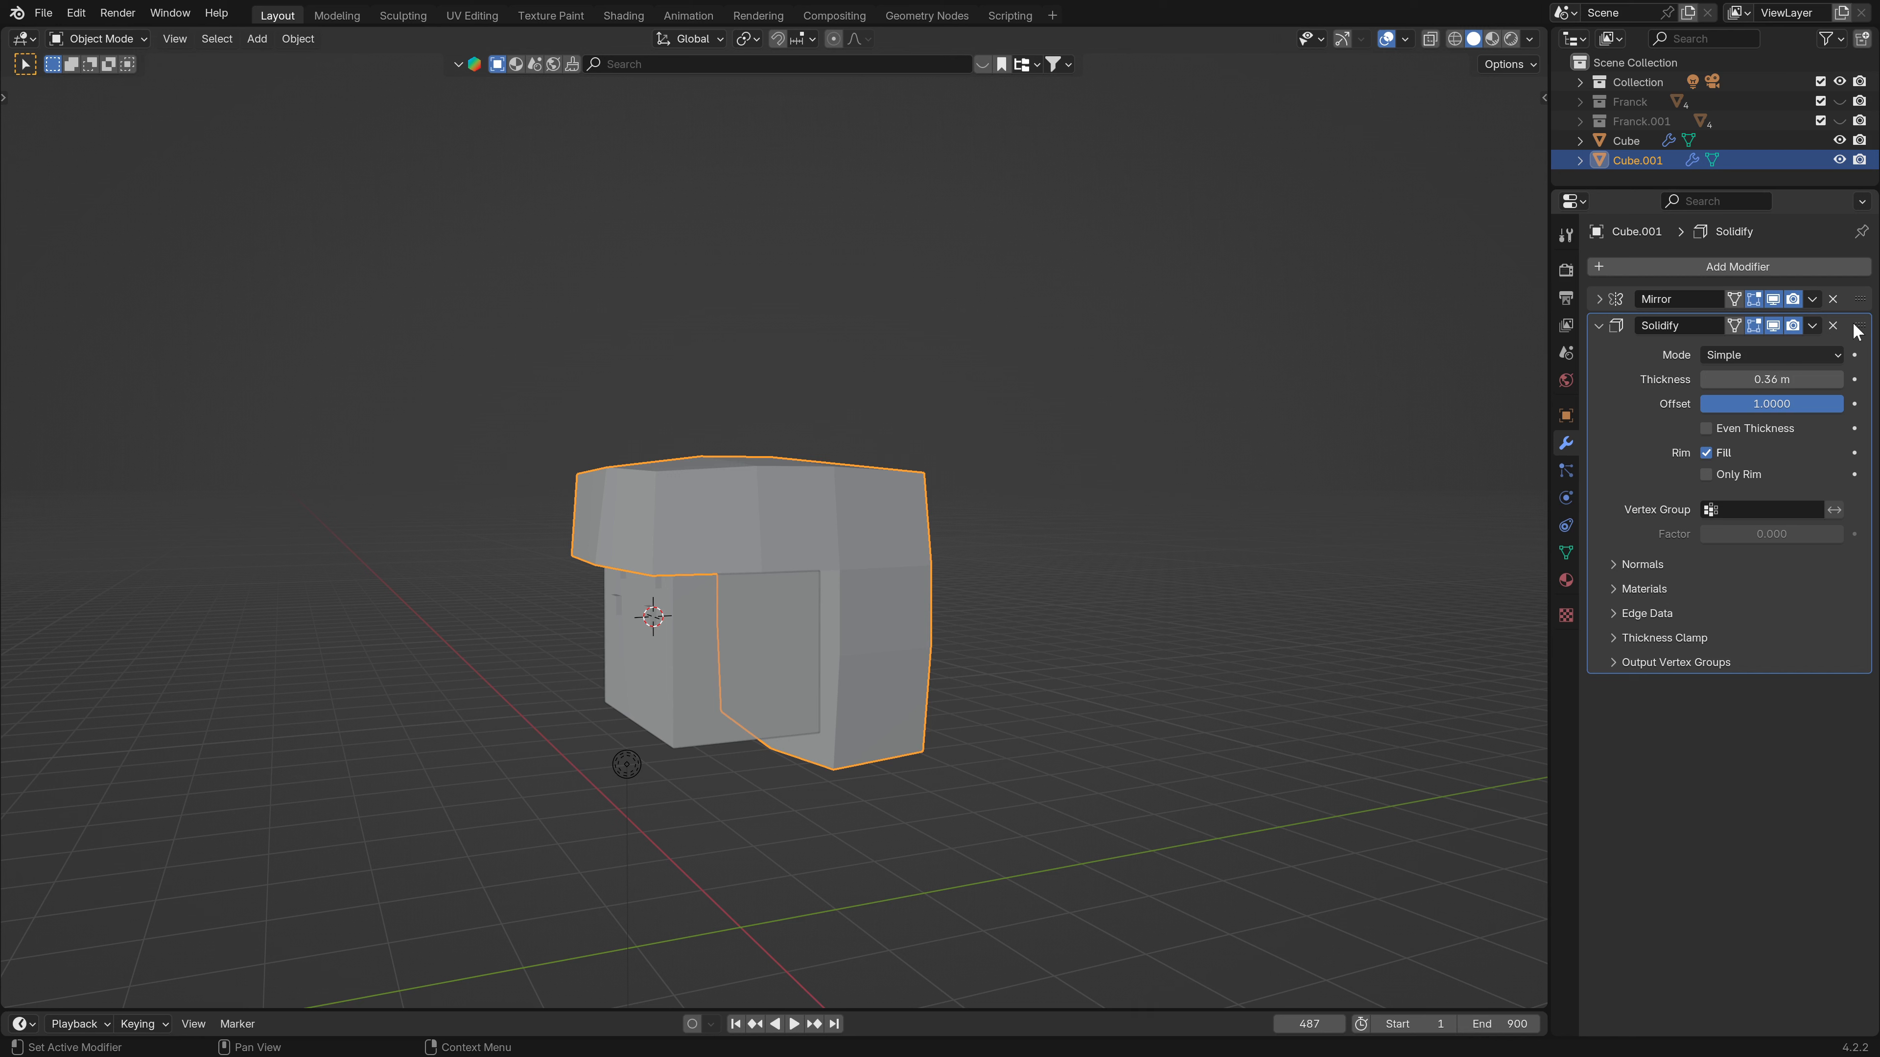
pyautogui.moveTo(1856, 326); pyautogui.dragTo(1856, 294)
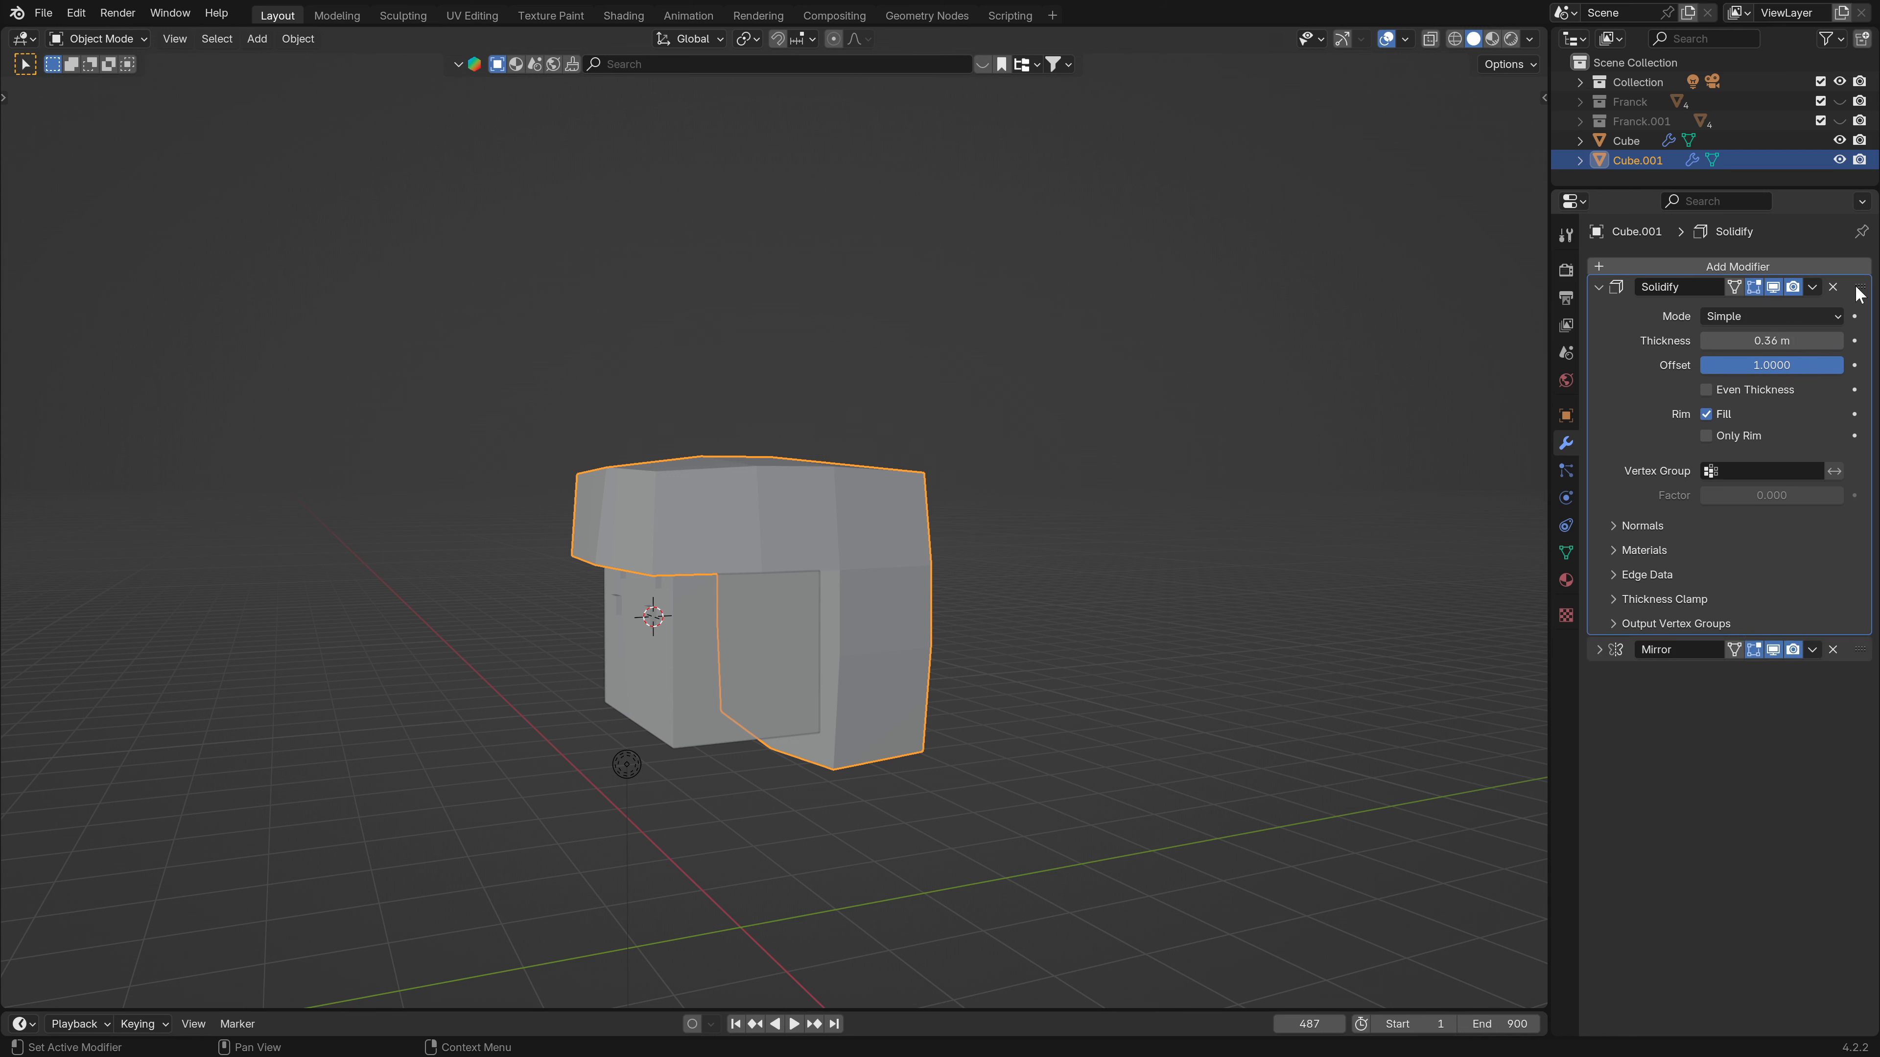
# Turn on Clipping in the hair shell's Mirror modifier.
pyautogui.click(1599, 663)
pyautogui.click(1706, 786)
pyautogui.moveTo(851, 615); pyautogui.dragTo(929, 600, button='middle')
# Enable Even Thickness on the hair shell's Solidify modifier, keep the rim filled, and set the thickness to 0.094 m.
pyautogui.moveTo(1775, 352)
pyautogui.mouseDown()
pyautogui.moveTo(1806, 353)
pyautogui.moveTo(1775, 353)
pyautogui.mouseUp()
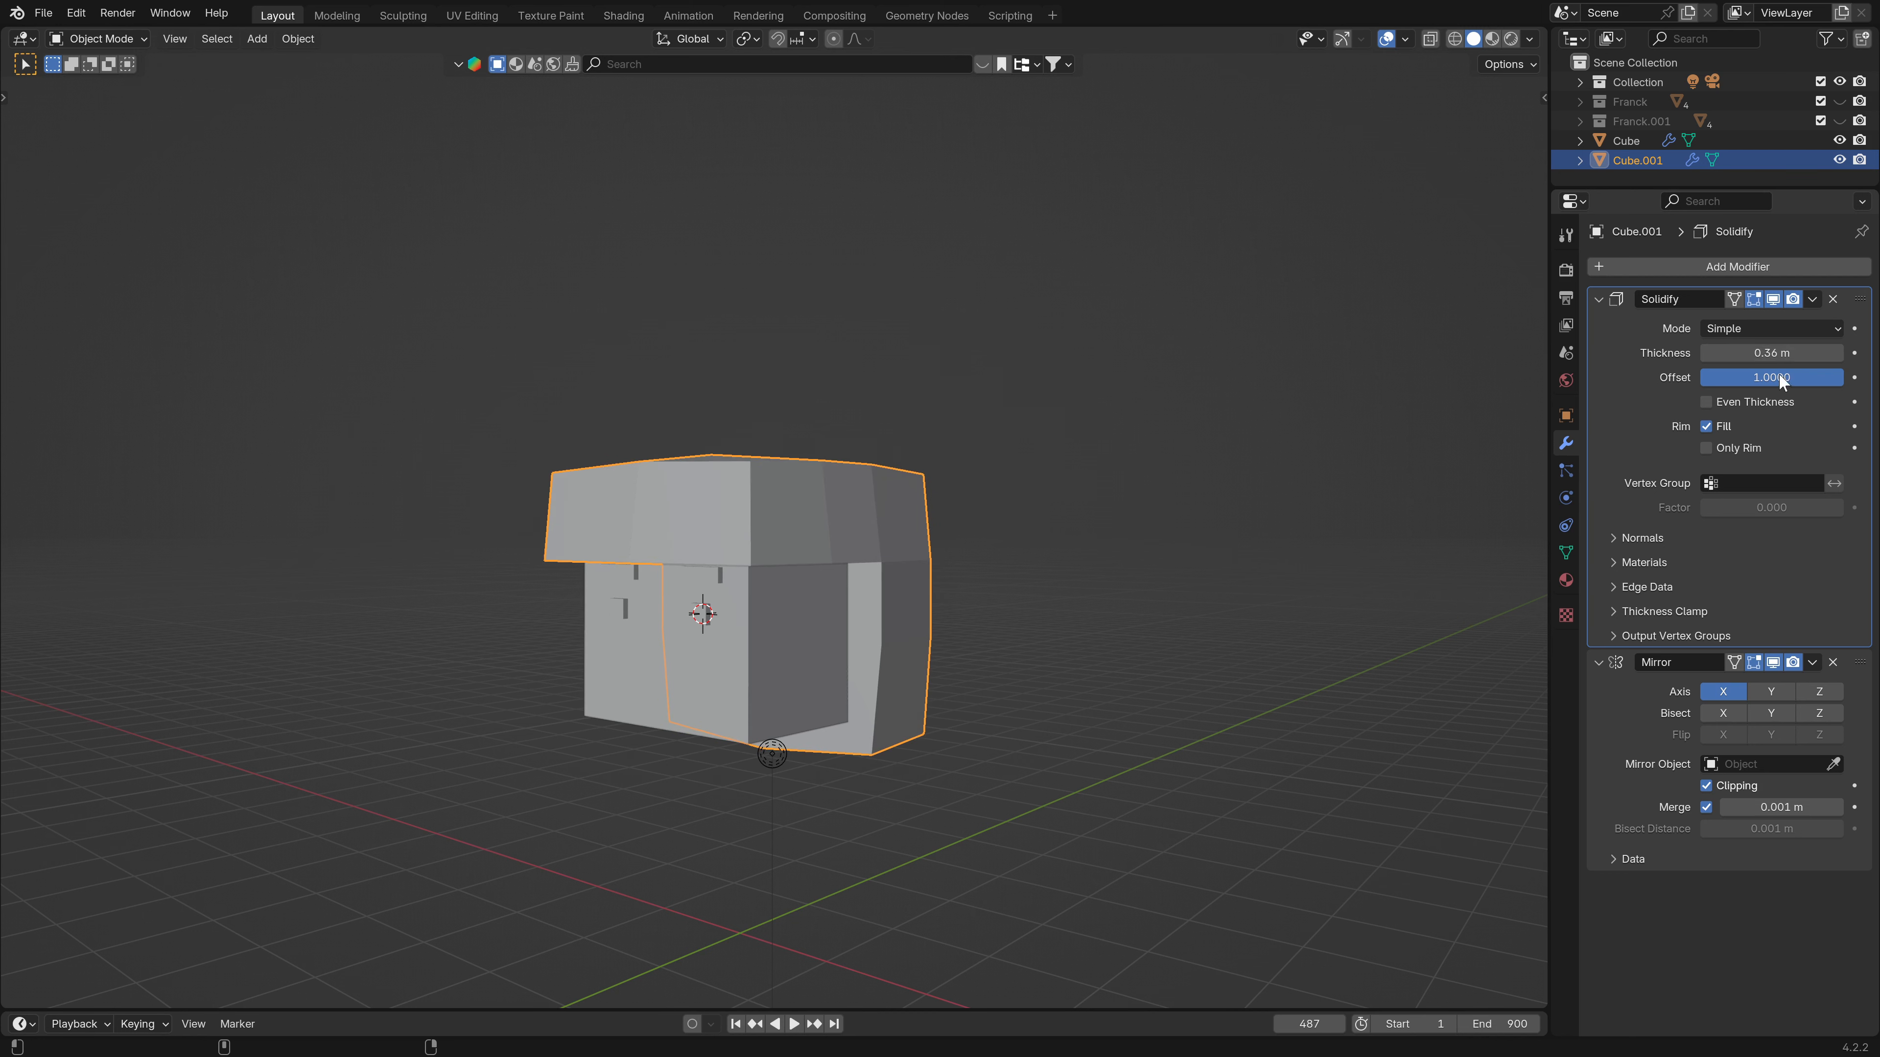
pyautogui.click(1707, 429)
pyautogui.click(1706, 429)
pyautogui.click(1706, 402)
pyautogui.click(1707, 402)
pyautogui.click(1706, 402)
pyautogui.moveTo(1447, 478); pyautogui.dragTo(1155, 518, button='middle')
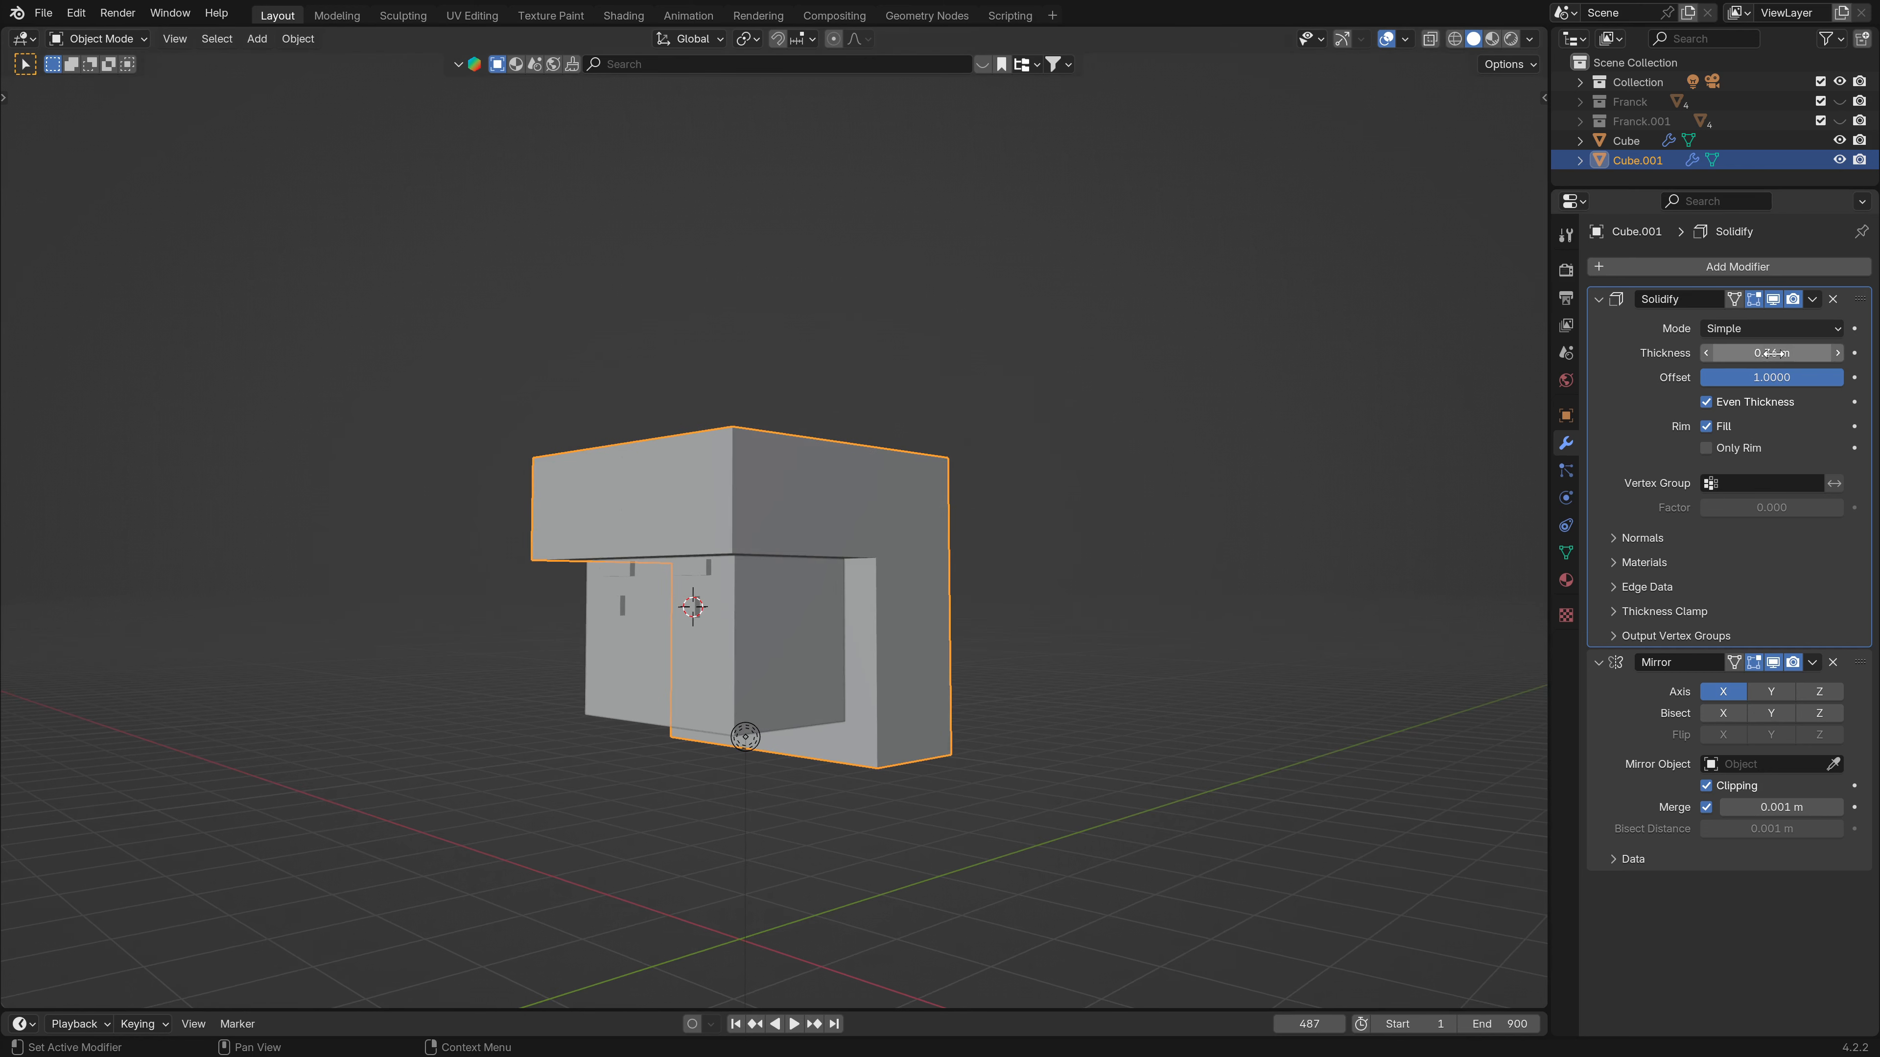
pyautogui.moveTo(1771, 353)
pyautogui.mouseDown()
pyautogui.moveTo(1714, 354)
pyautogui.moveTo(1747, 353)
pyautogui.mouseUp()
pyautogui.moveTo(955, 638); pyautogui.dragTo(963, 595, button='middle')
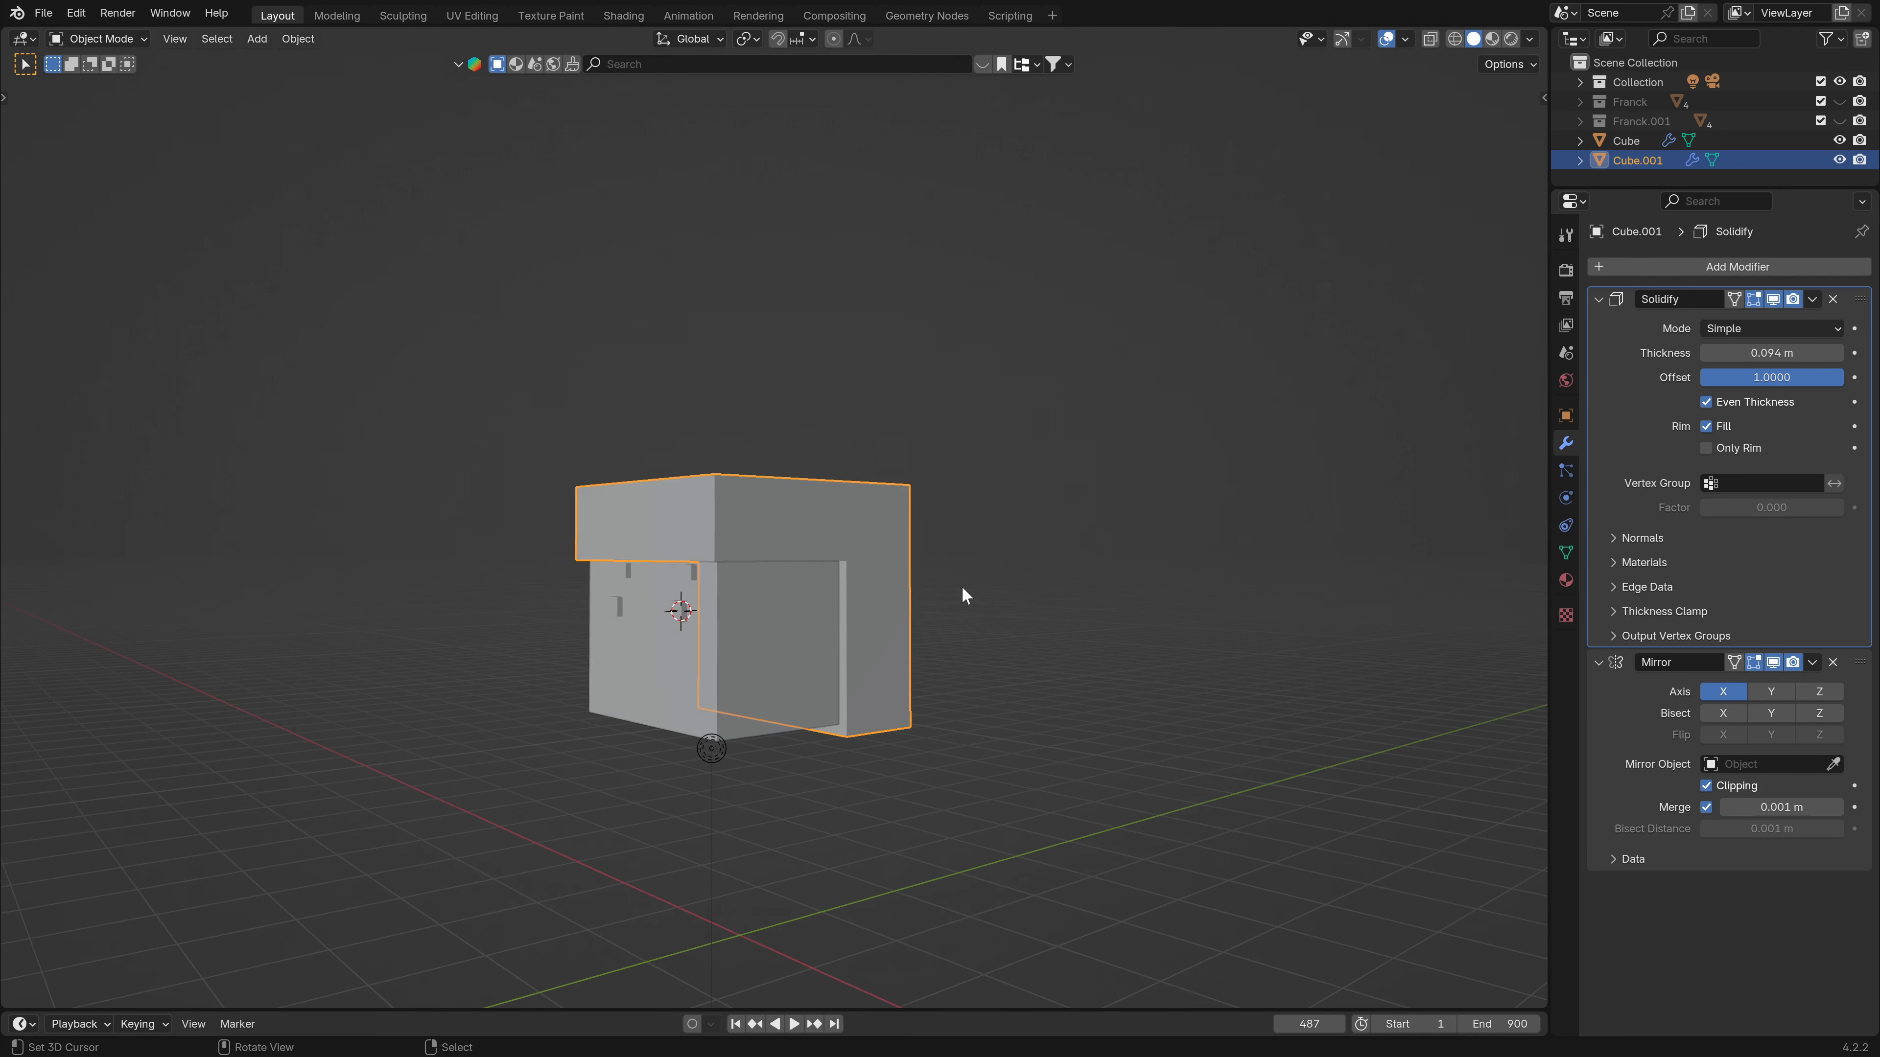
# Collapse the Mirror modifier and examine the hair shell from the side in Edit Mode and Object Mode.
pyautogui.press('Tab')
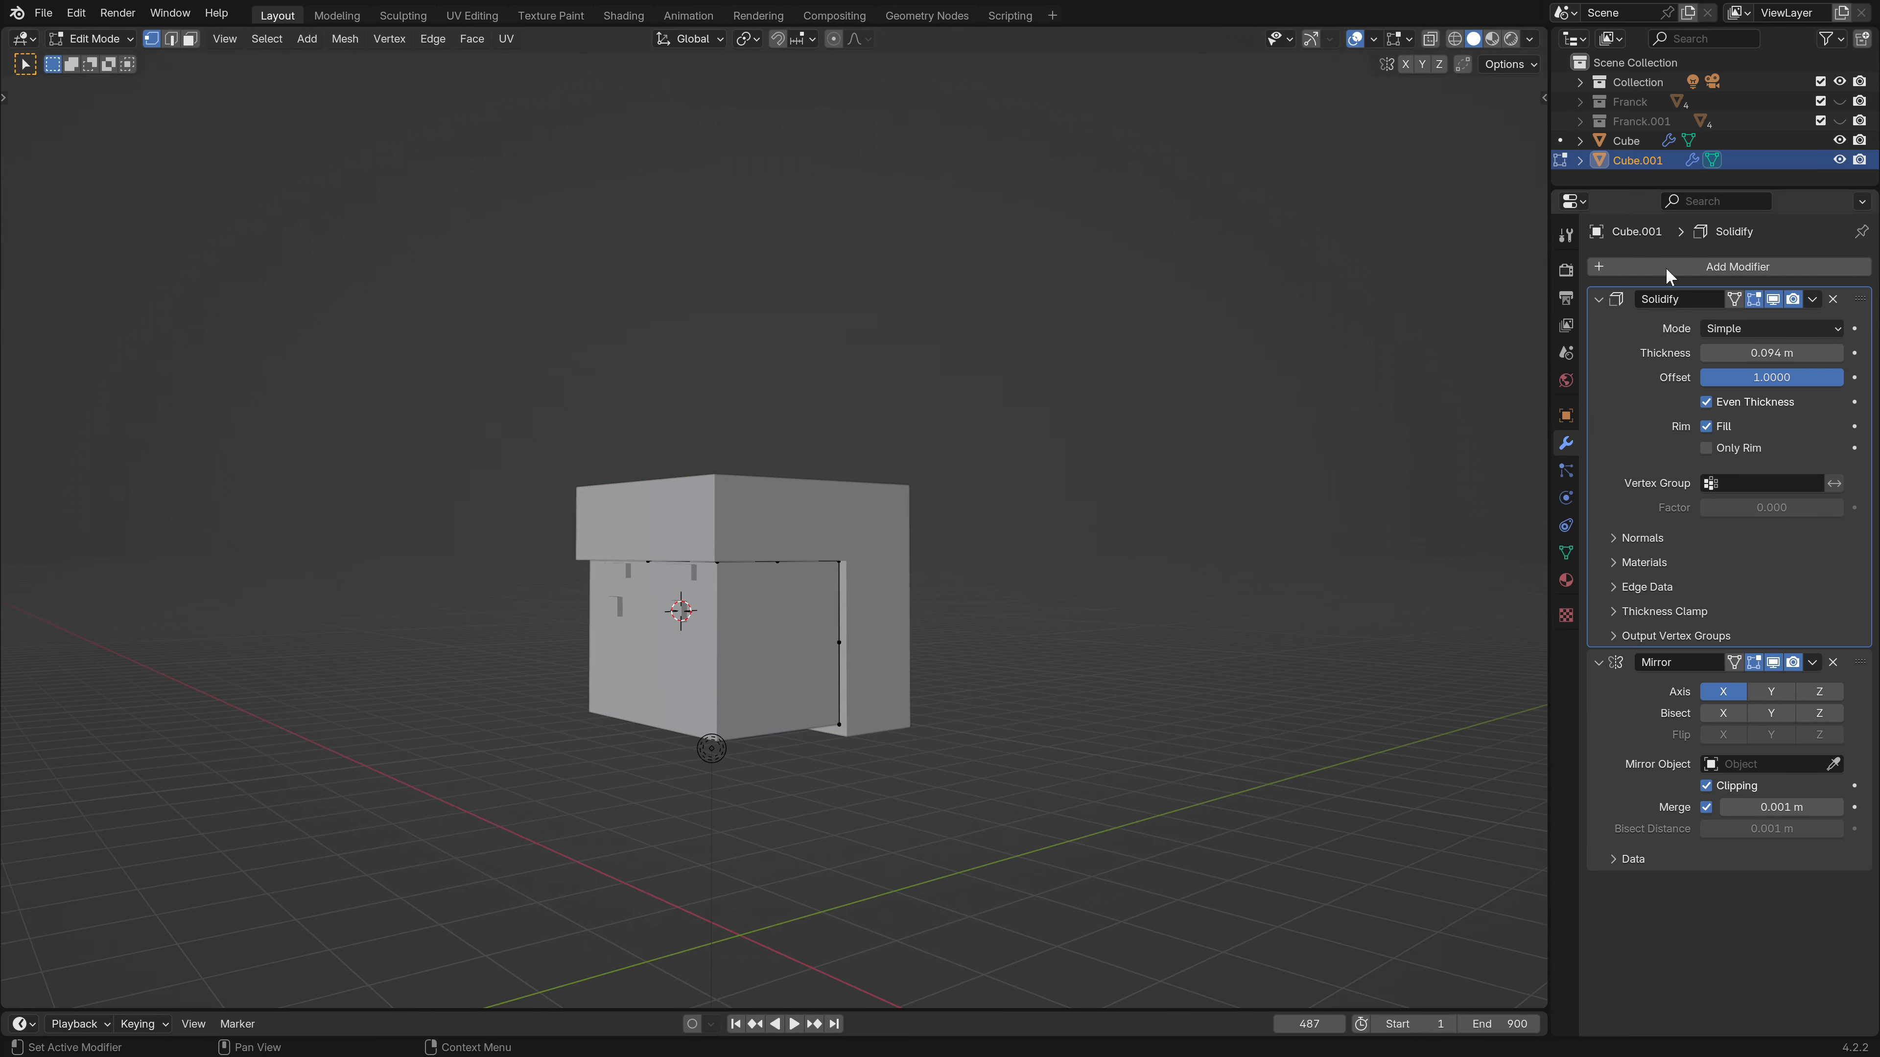
pyautogui.click(1599, 663)
pyautogui.click(1780, 300)
pyautogui.moveTo(822, 656); pyautogui.dragTo(916, 607, button='middle')
pyautogui.click(1773, 299)
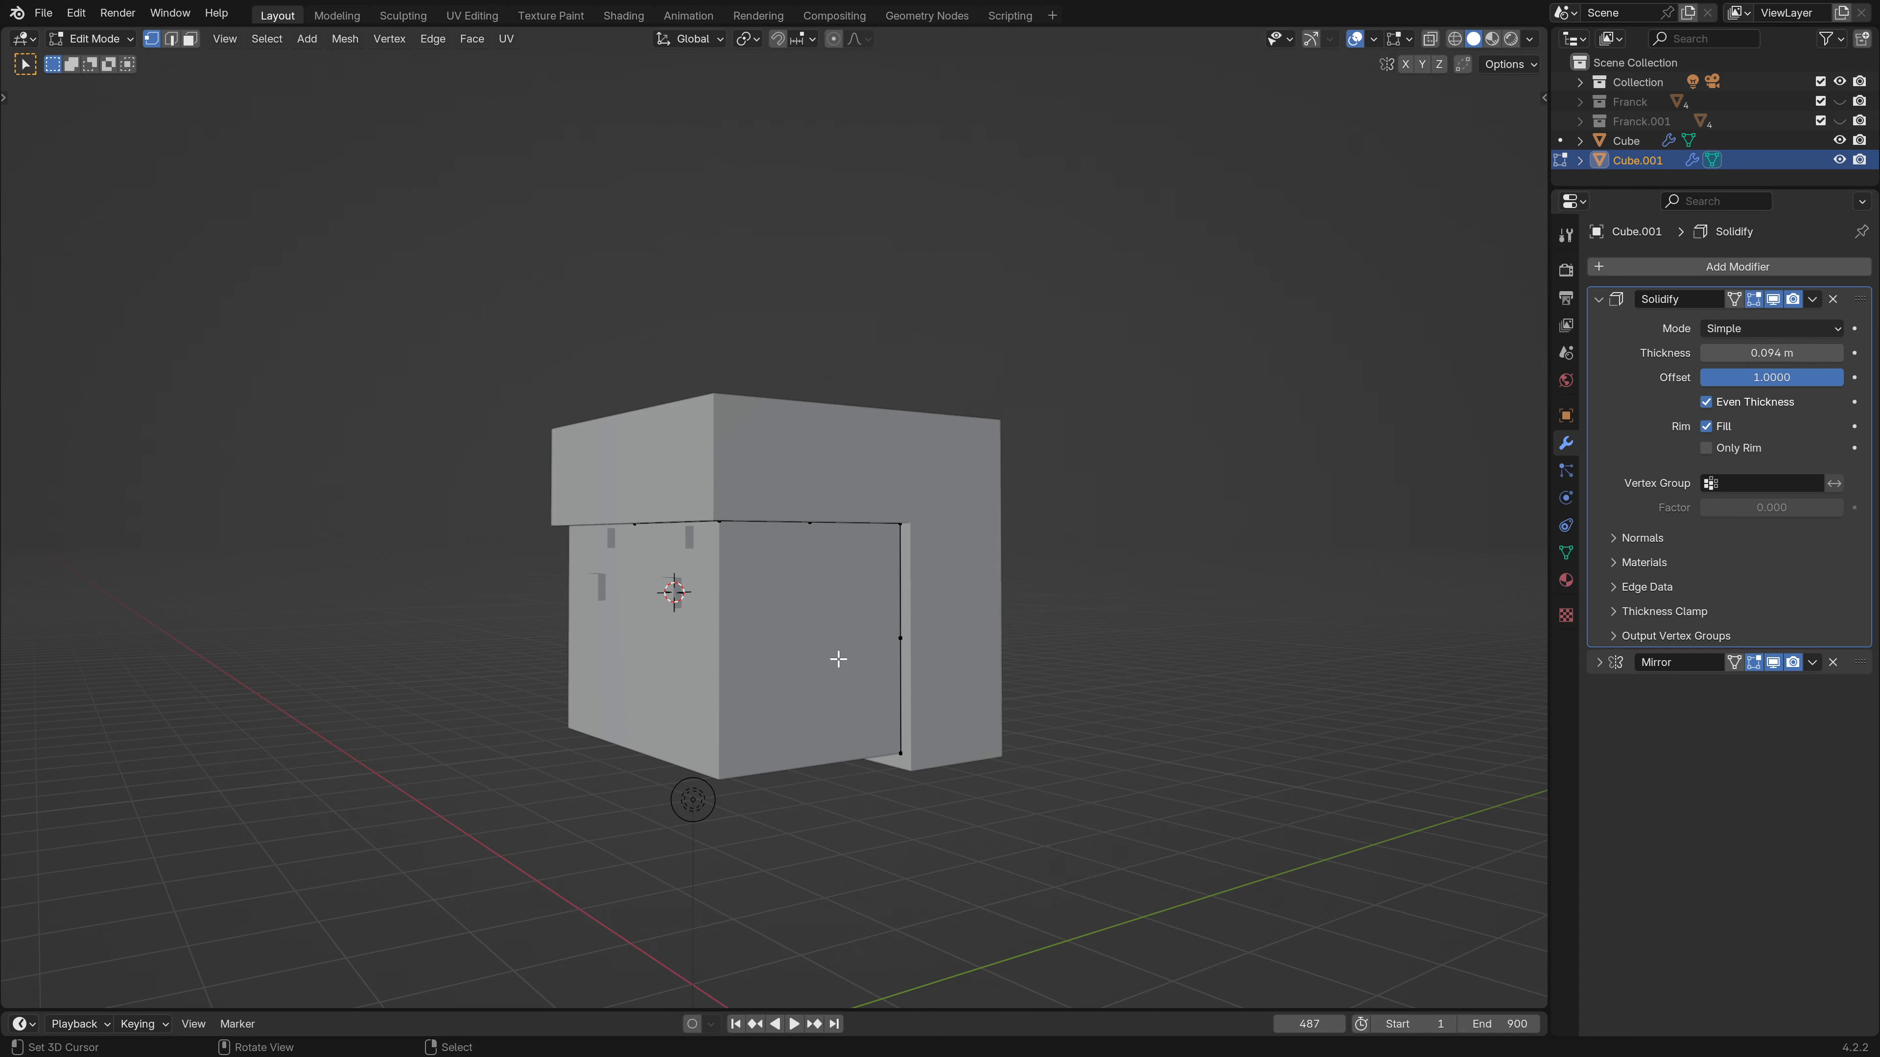
pyautogui.moveTo(839, 659); pyautogui.dragTo(722, 655, button='middle')
pyautogui.press('Tab')
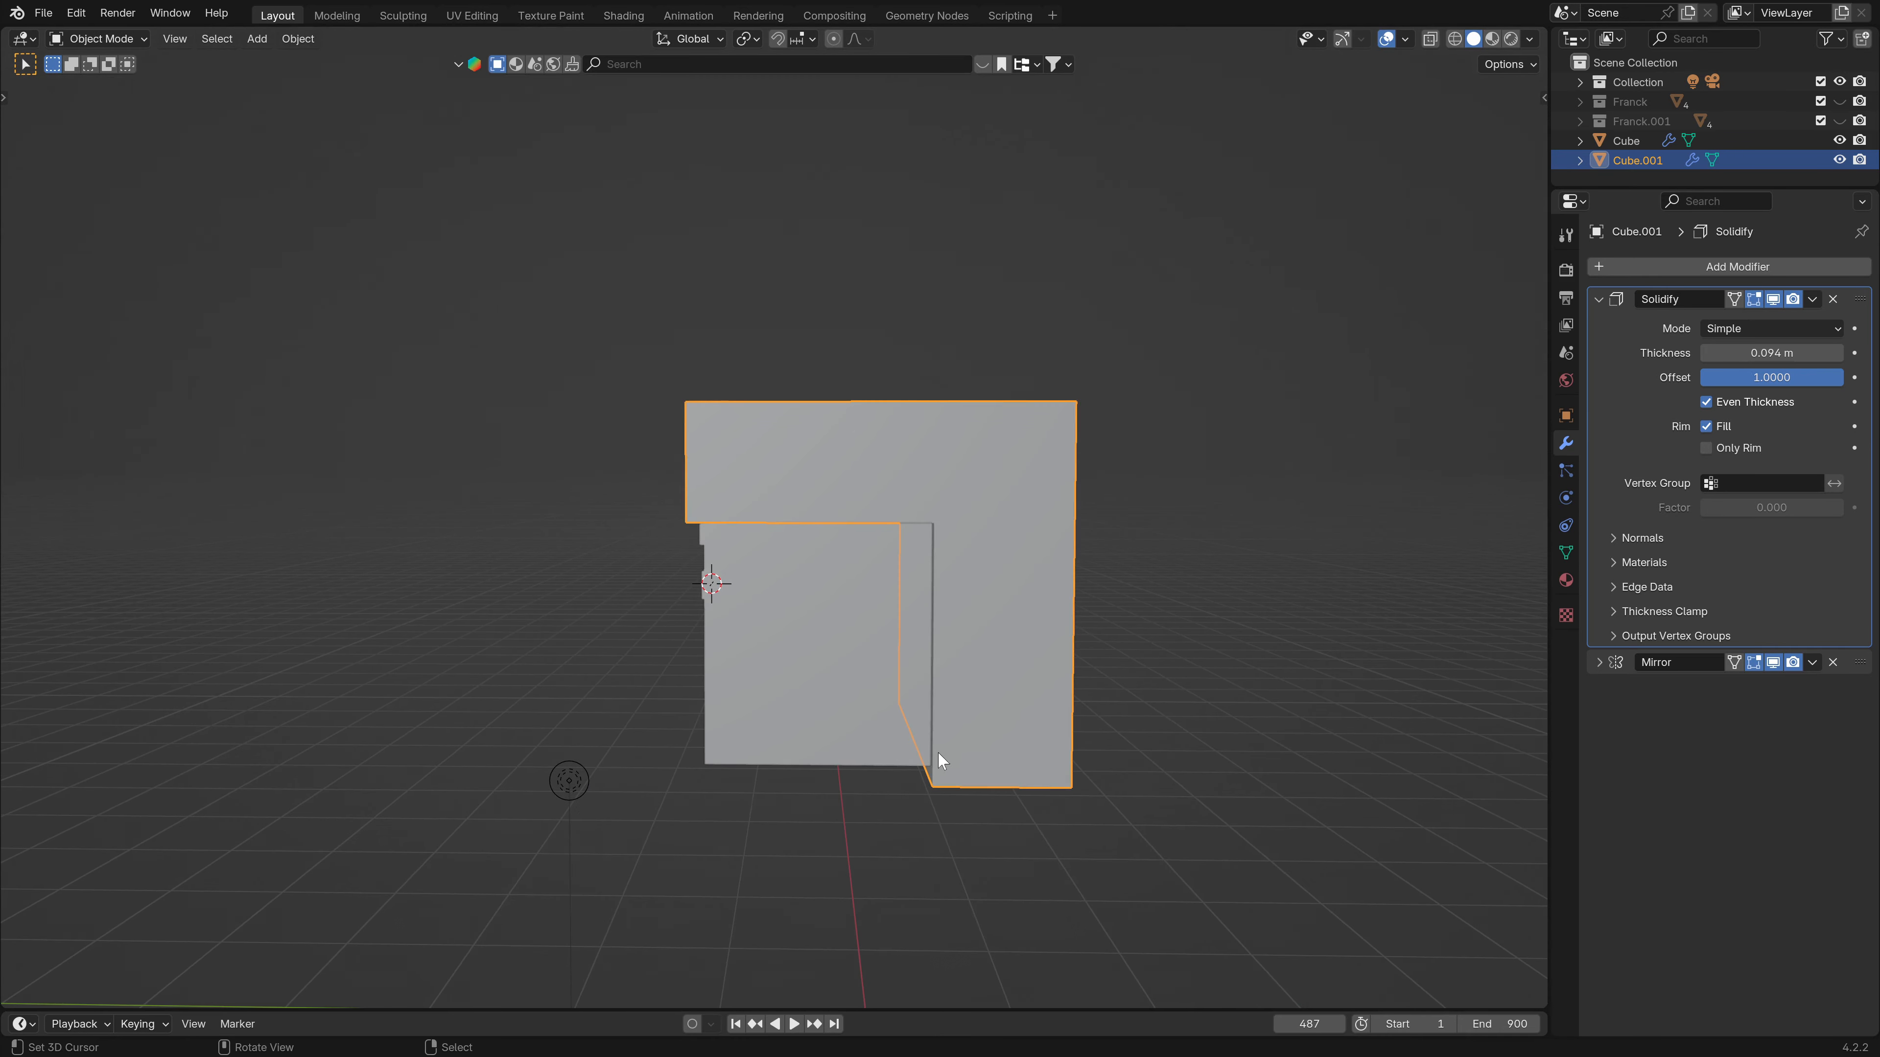
pyautogui.moveTo(937, 751); pyautogui.dragTo(979, 668, button='middle')
# Hide the Solidify effect in the viewport and delete the vertices along the bottom of the hair shell.
pyautogui.click(1773, 299)
pyautogui.press('Tab')
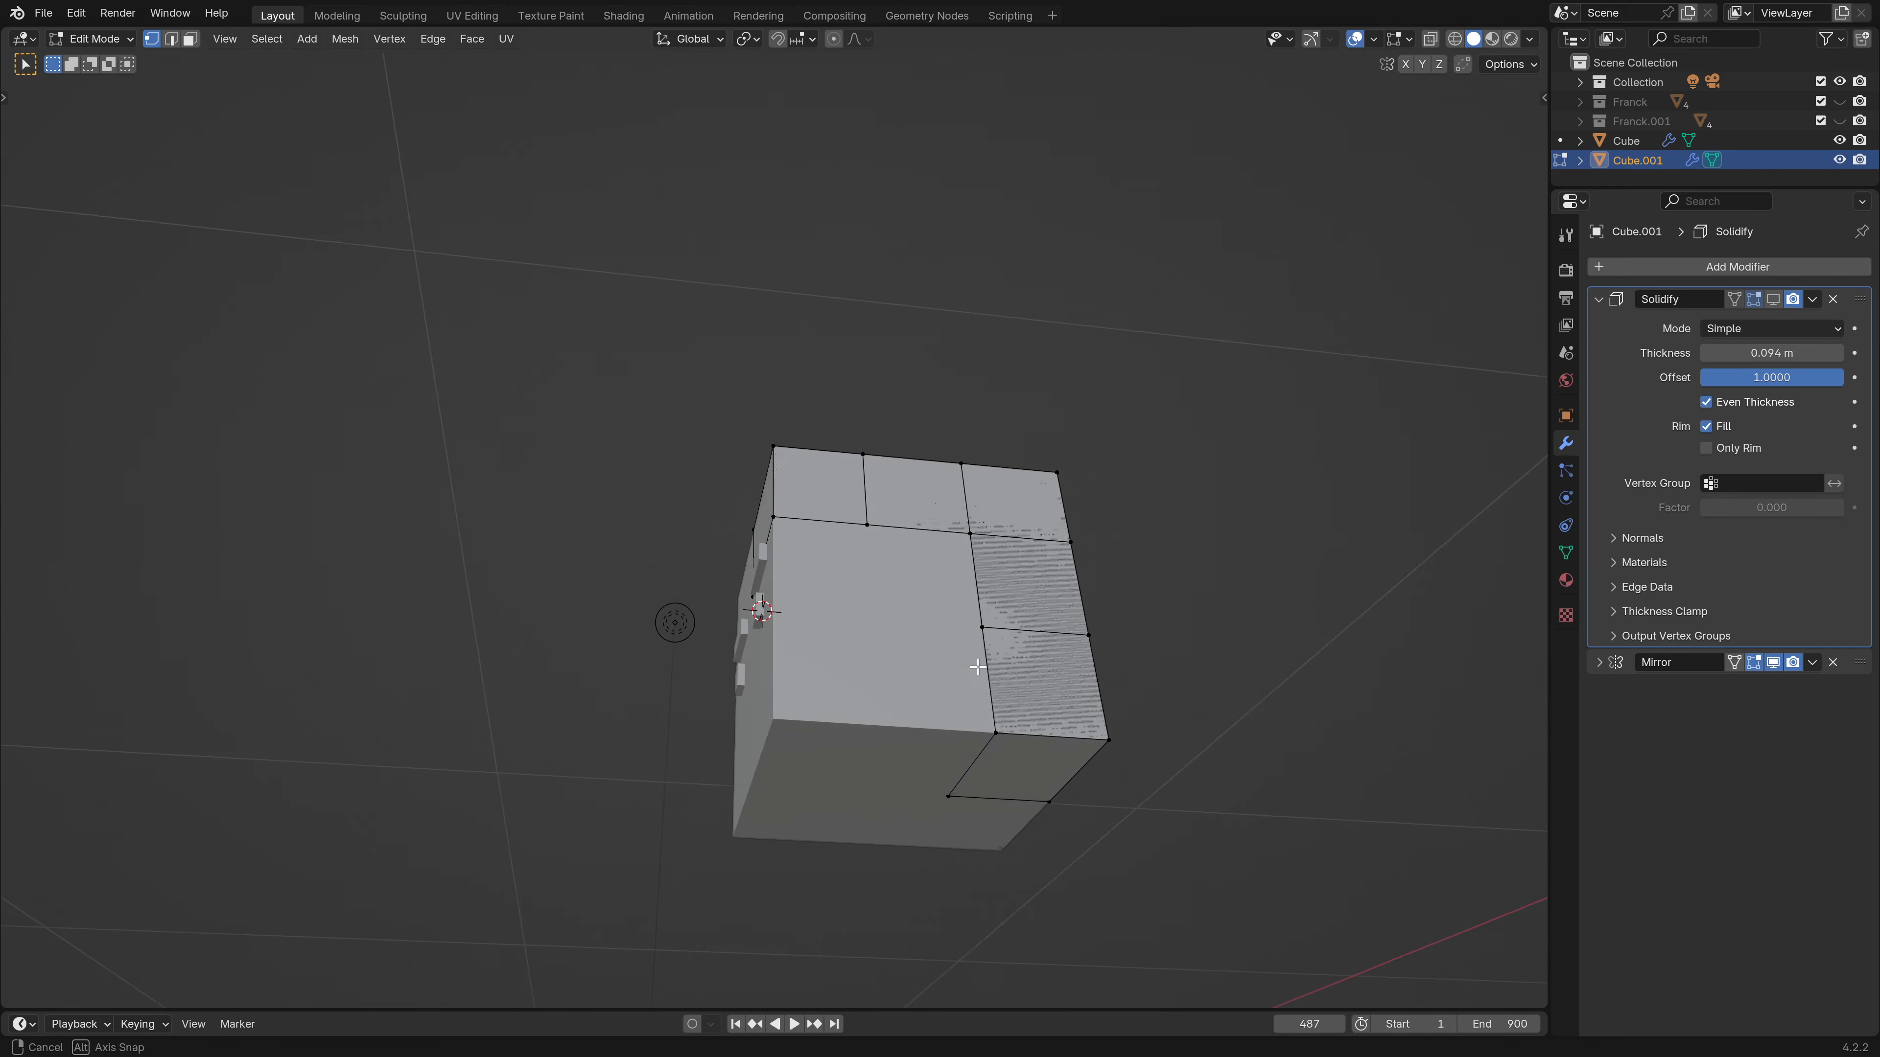
pyautogui.rightClick(990, 736)
pyautogui.keyDown('shift'); pyautogui.rightClick(1050, 799); pyautogui.keyUp('shift')
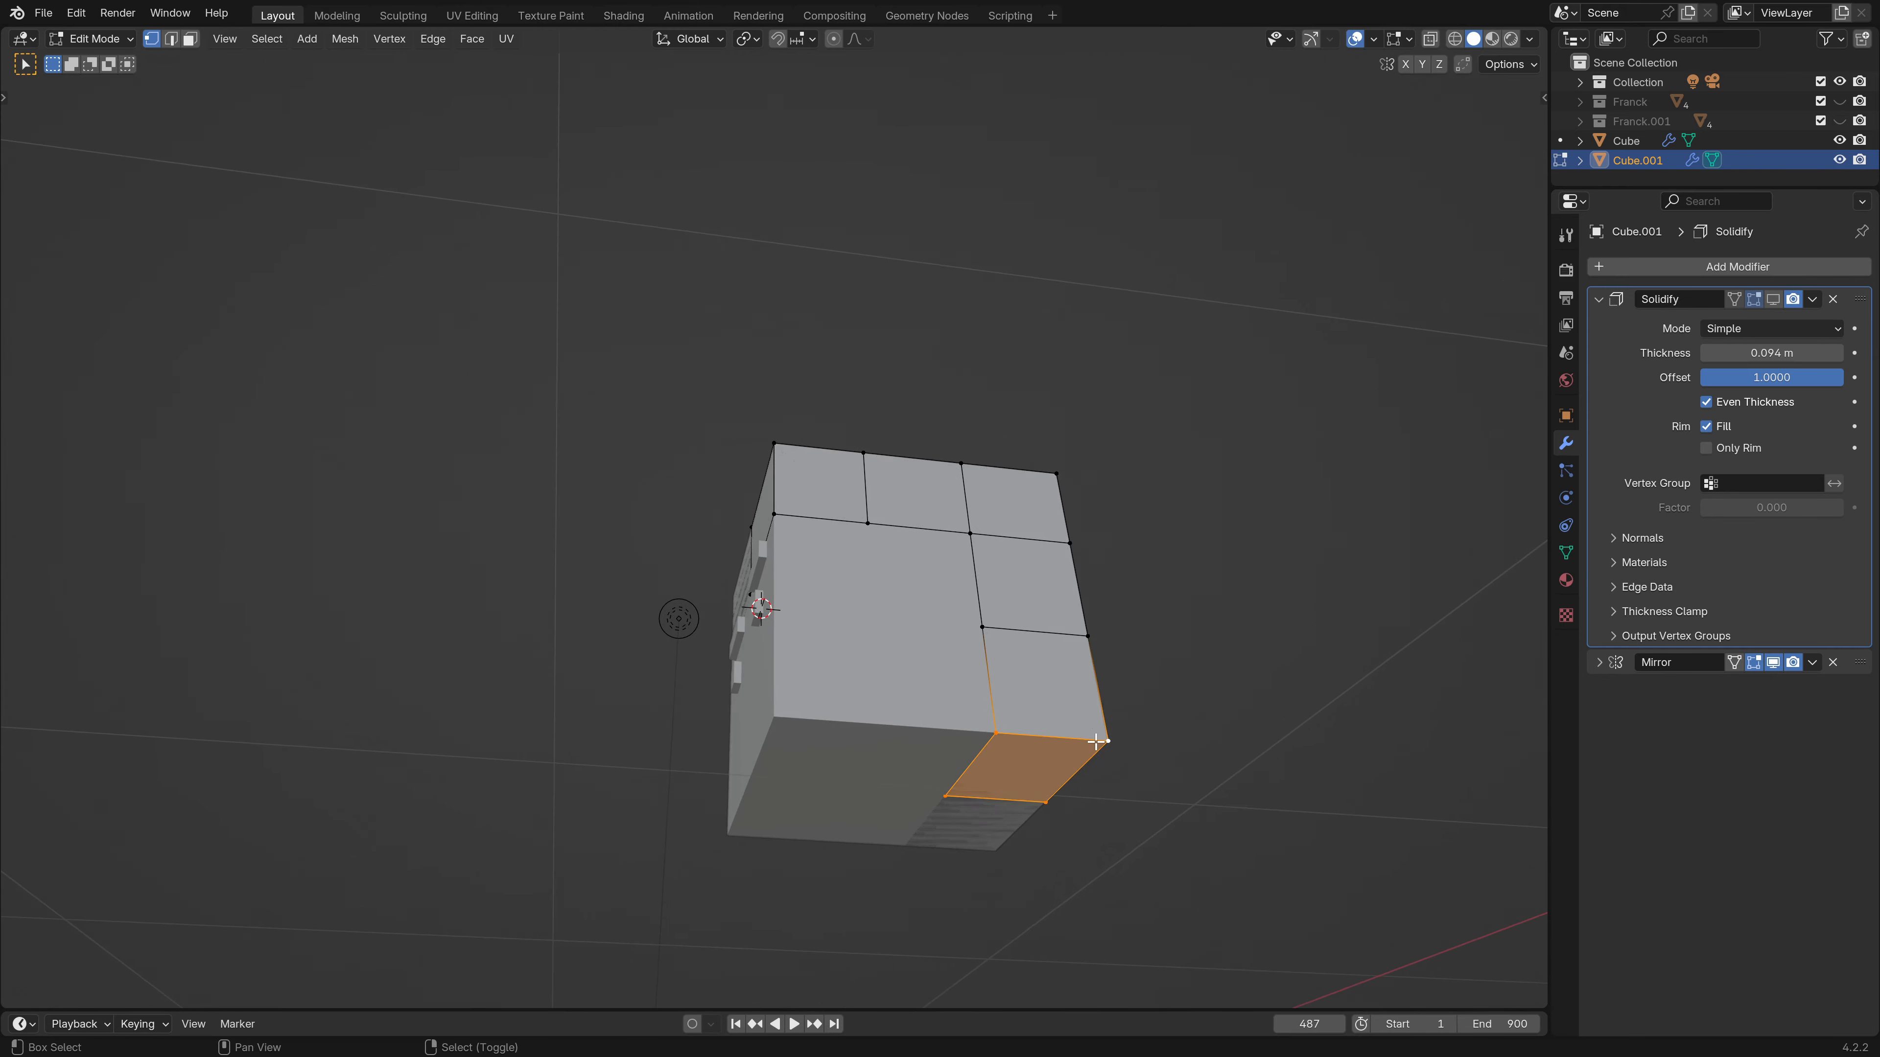
pyautogui.moveTo(1050, 798); pyautogui.dragTo(1268, 529, button='middle')
pyautogui.press('x')
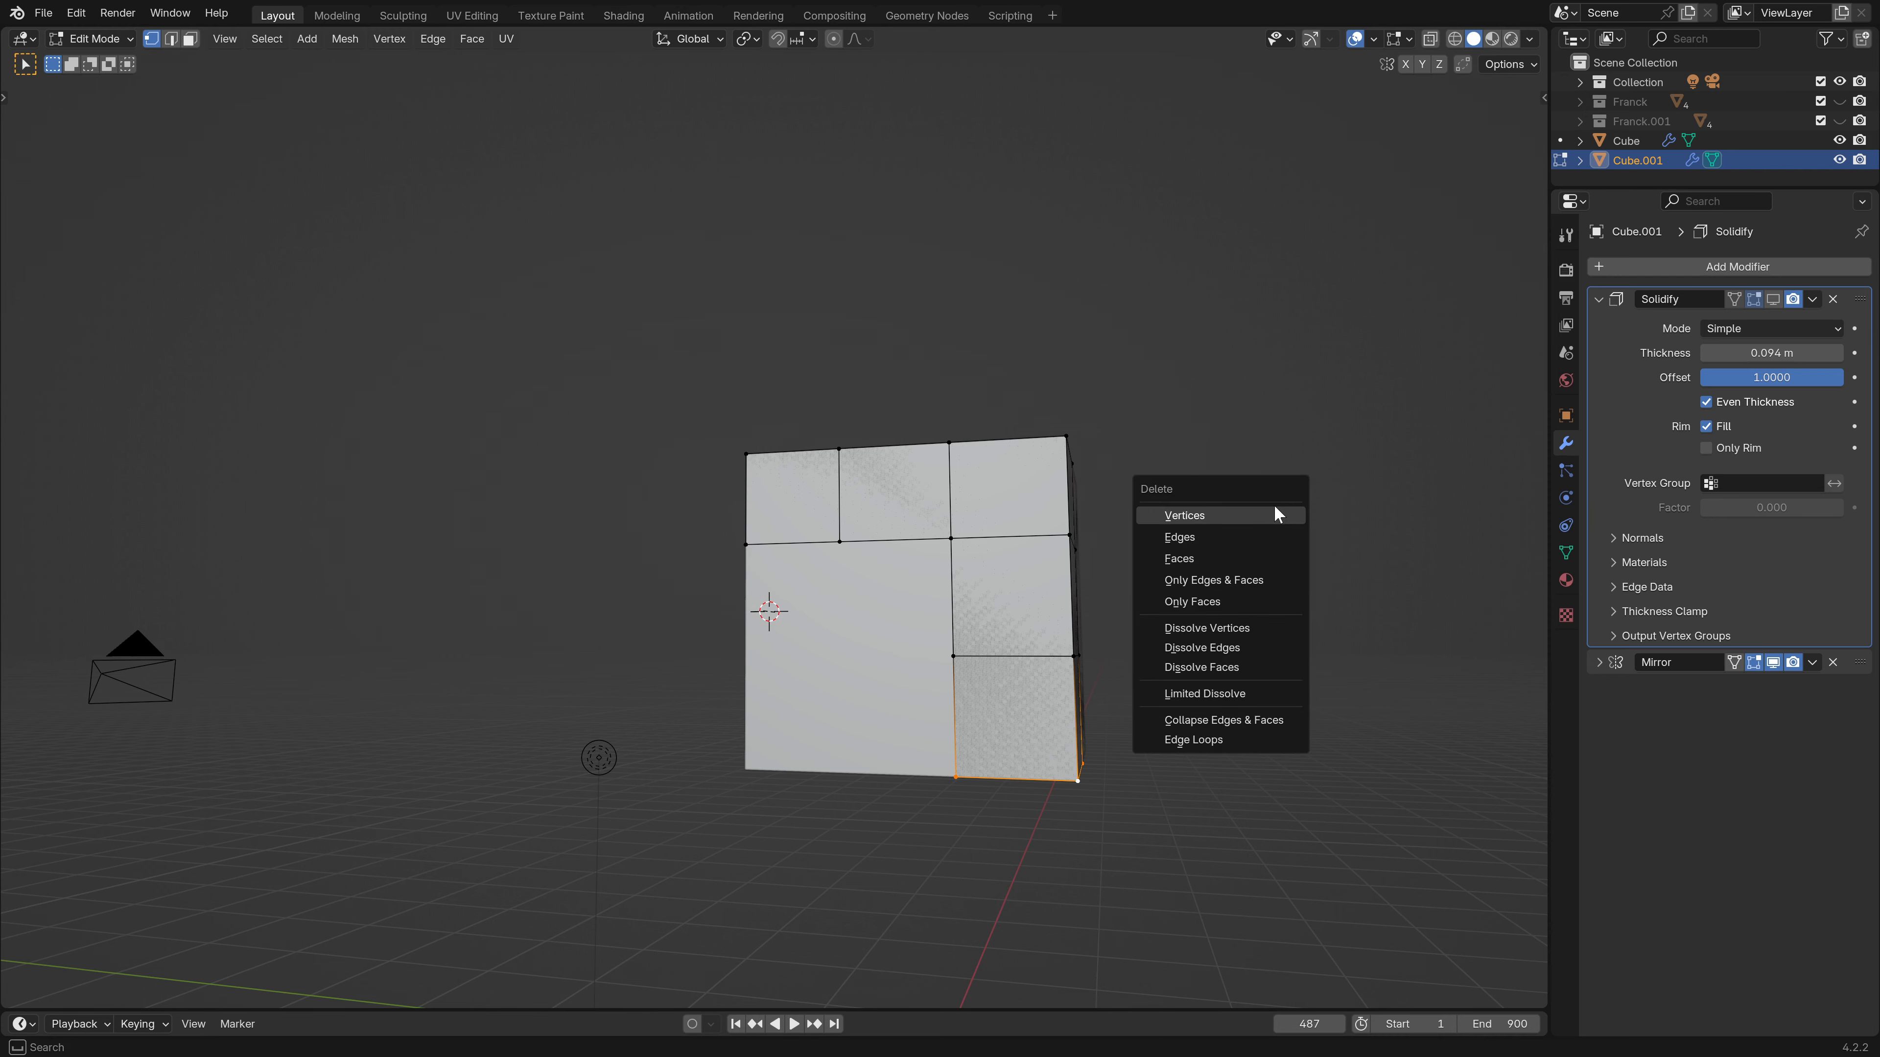
pyautogui.click(1273, 507)
pyautogui.press('Tab')
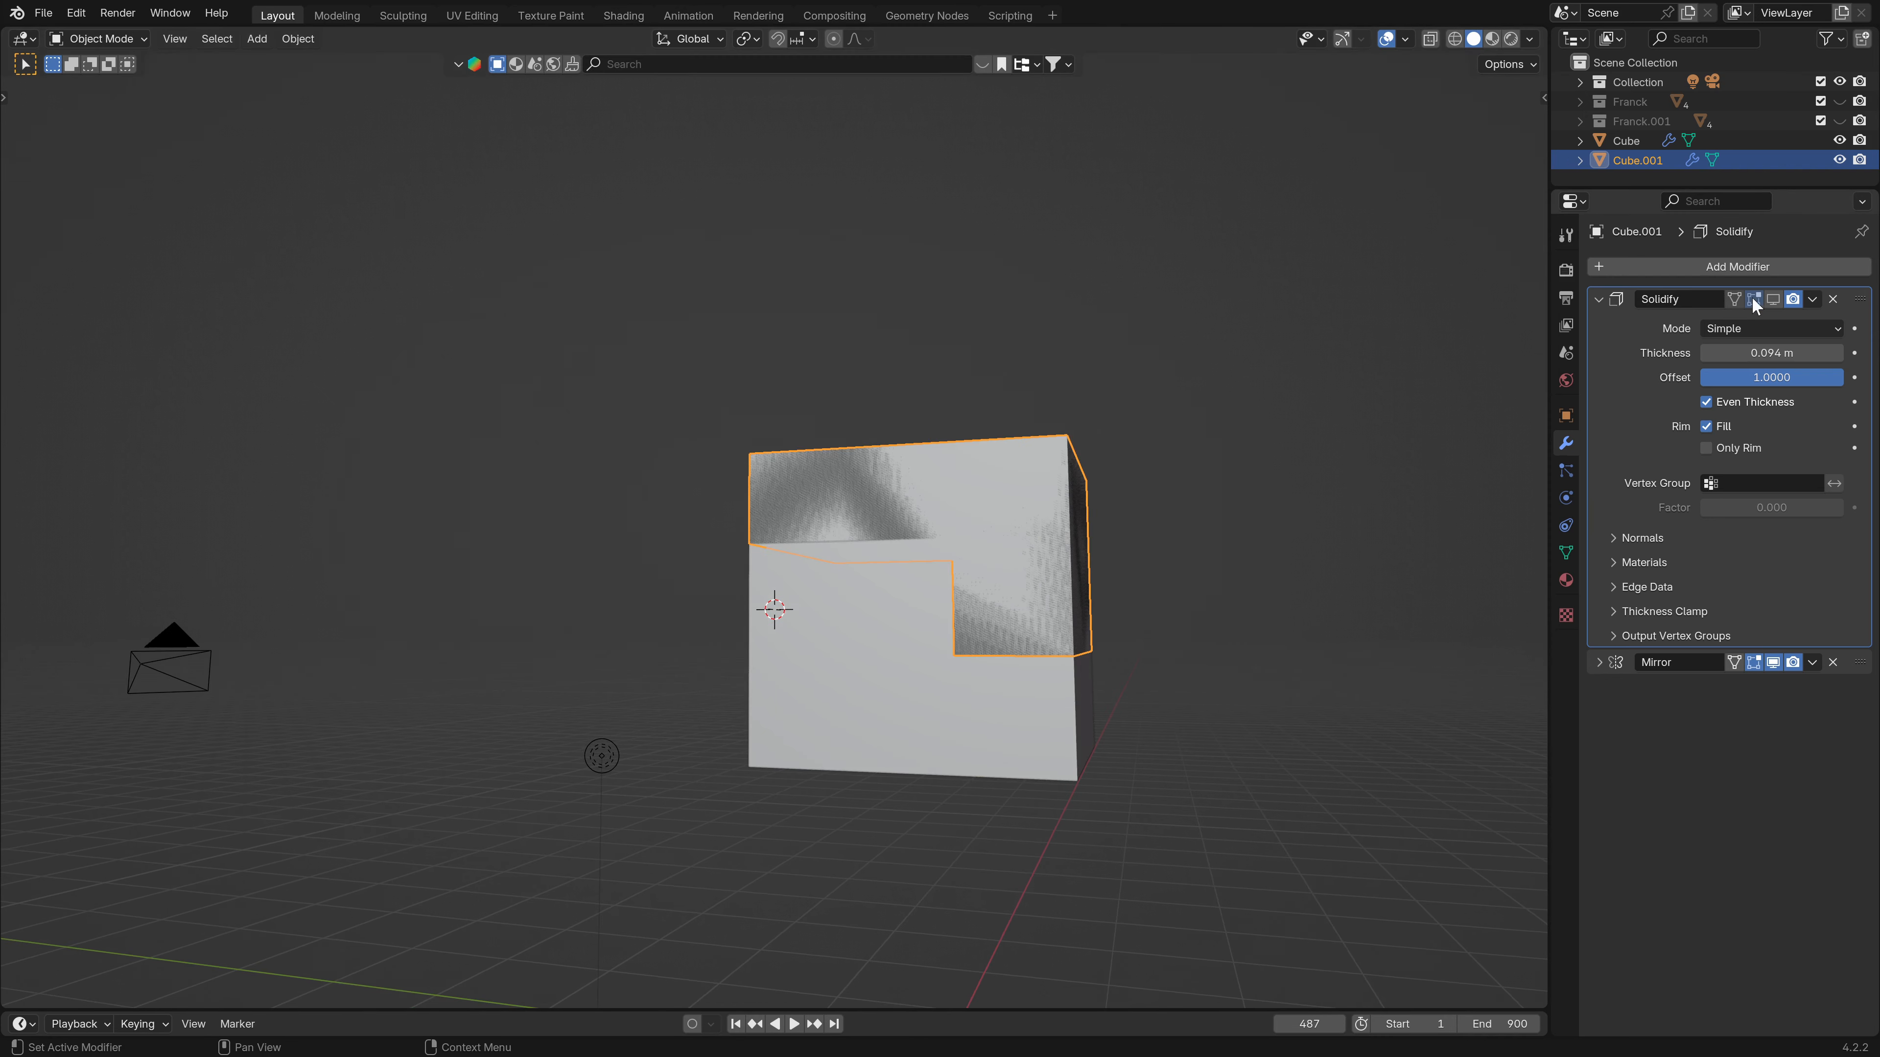
# Try extruding the lower back edge of the hair shell, and delete the extruded vertices.
pyautogui.moveTo(1150, 593); pyautogui.dragTo(1019, 621, button='middle')
pyautogui.press('Tab')
pyautogui.scroll(2, 1003, 624)
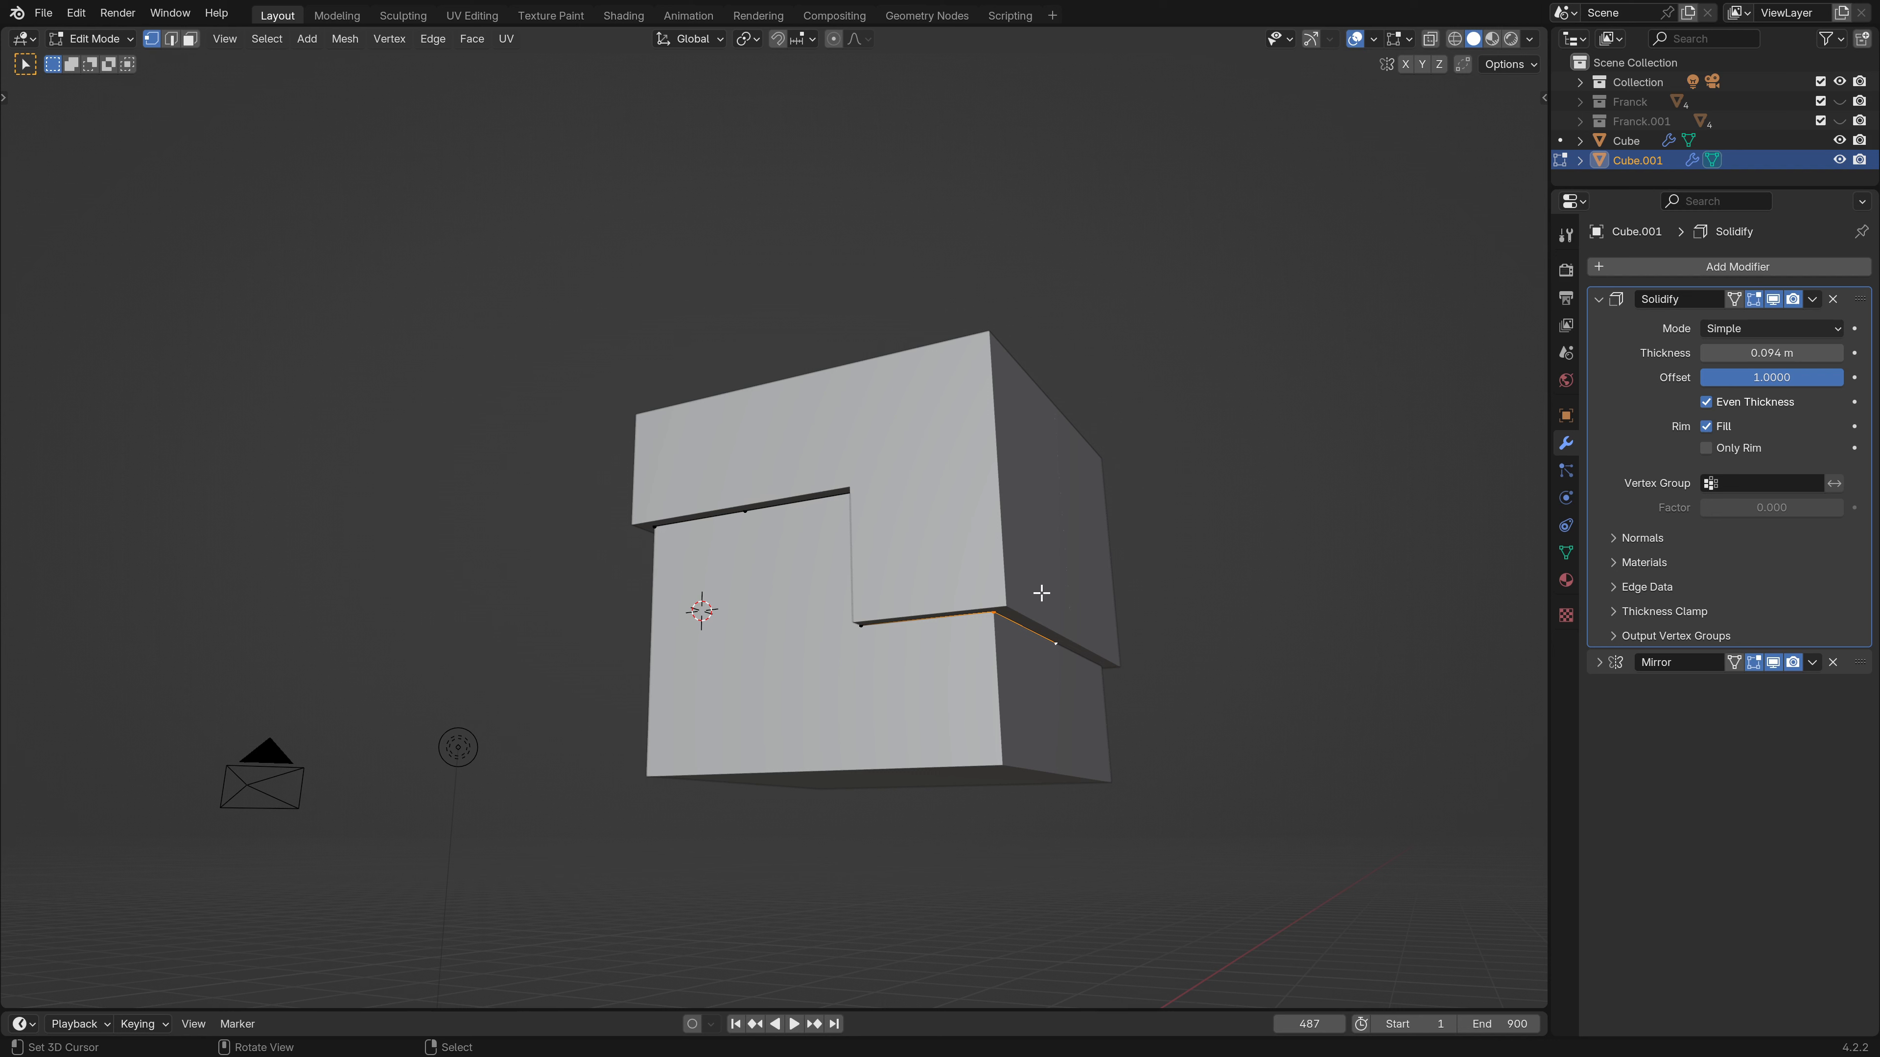
pyautogui.press('e')
pyautogui.click(1080, 654)
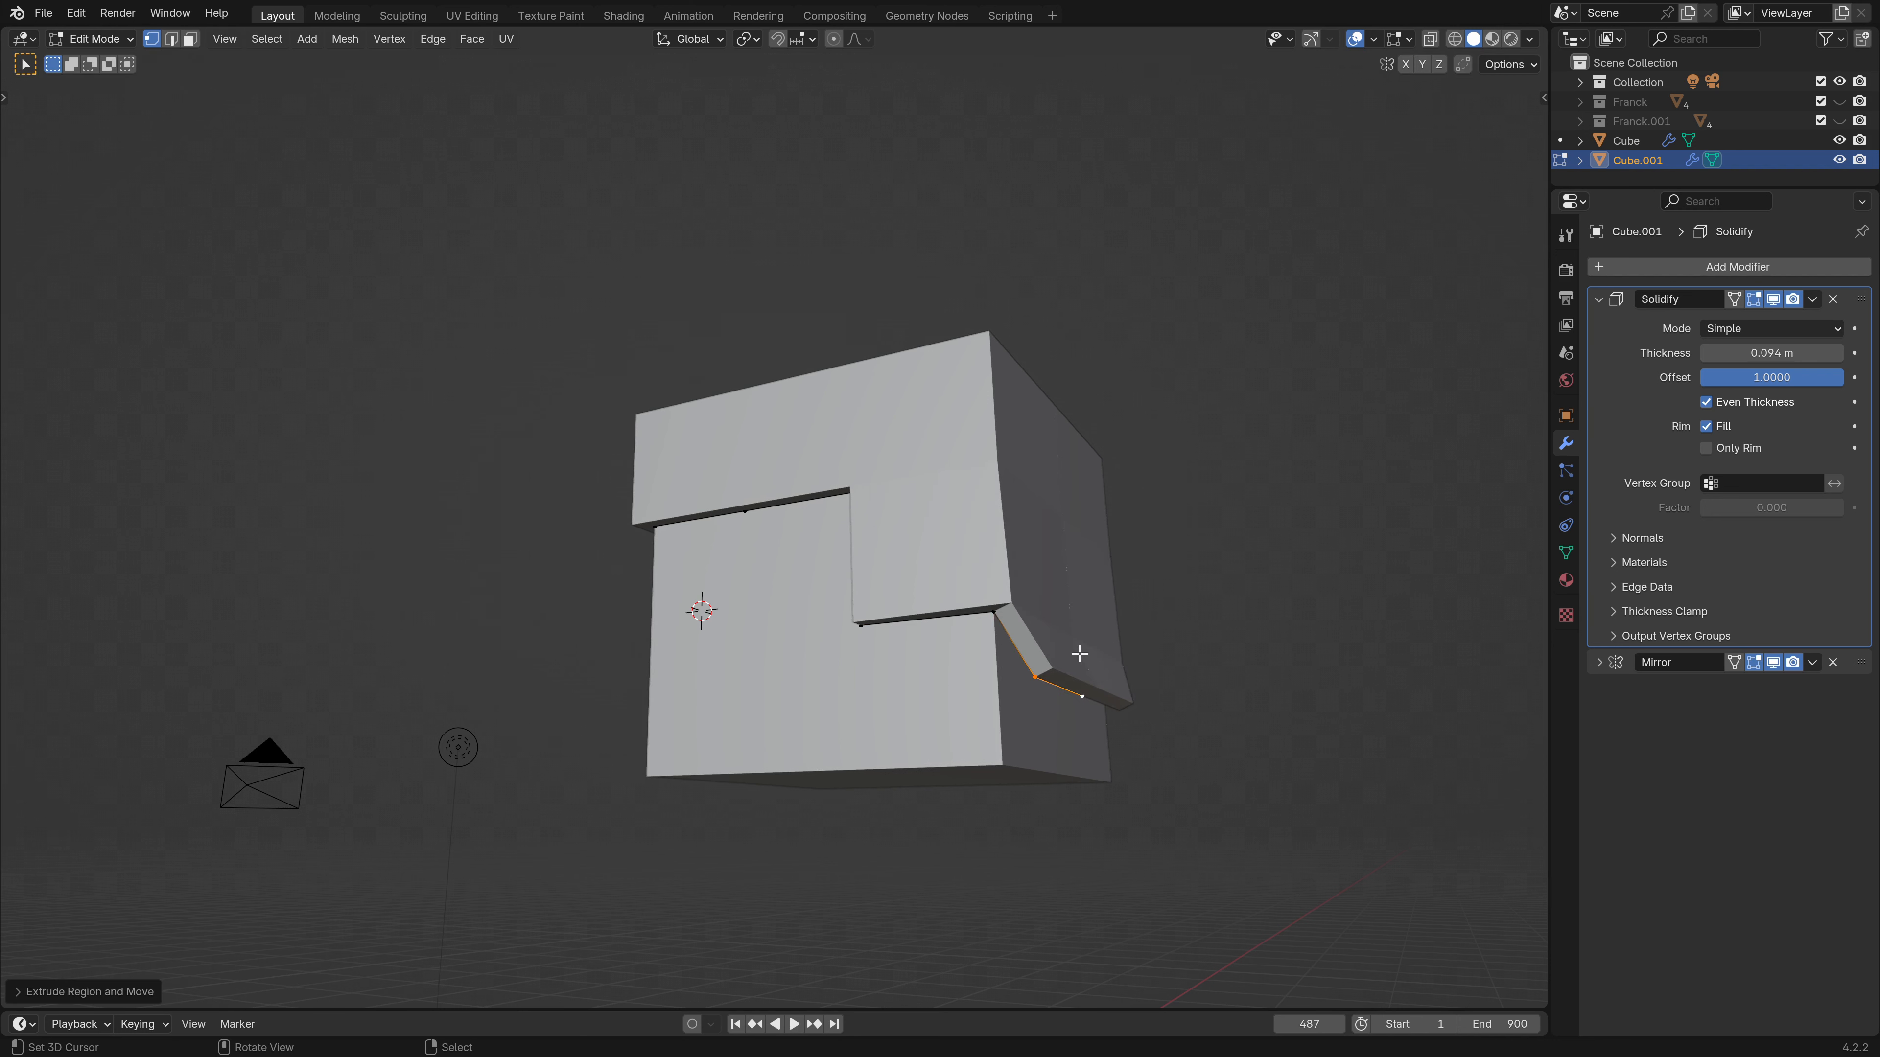
pyautogui.press('x')
pyautogui.click(1283, 601)
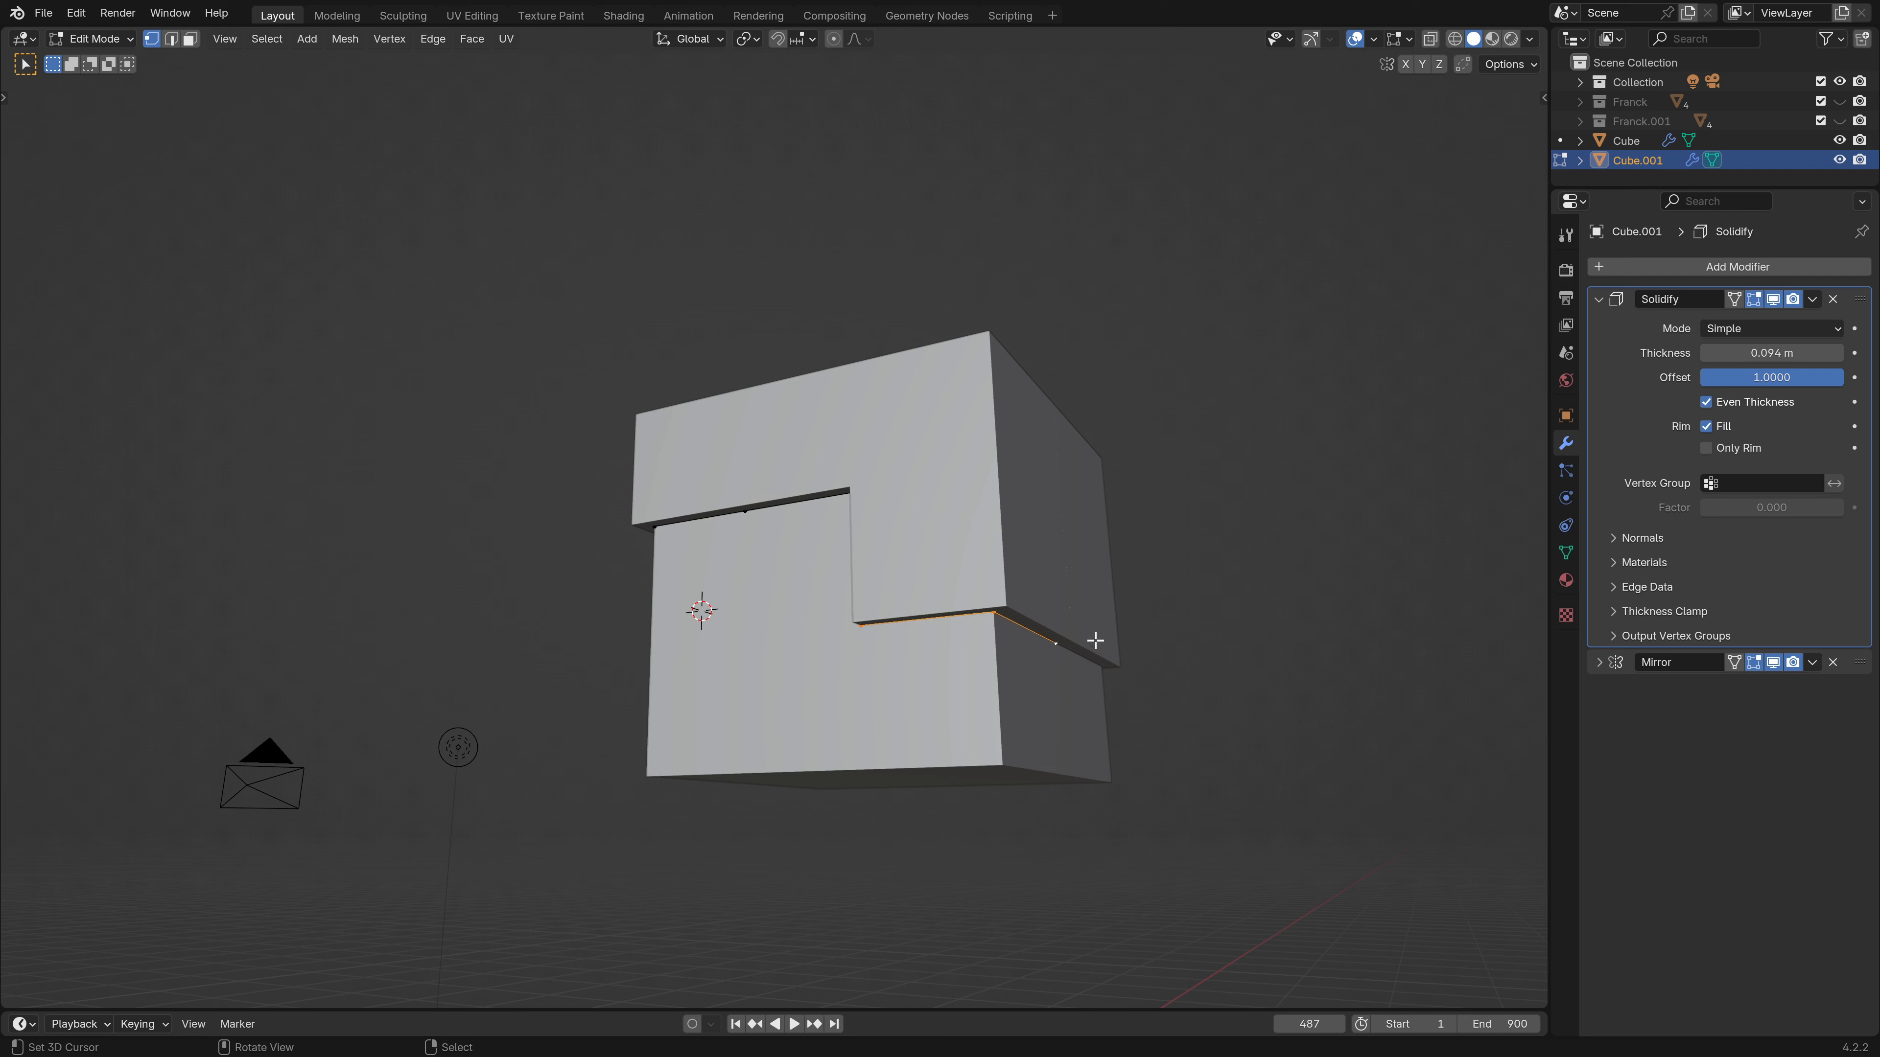
# Move the hair shell's bottom edge vertices about 0.23 m down along the Z axis.
pyautogui.press('g')
pyautogui.click(1092, 626)
pyautogui.press('g')
pyautogui.press('z')
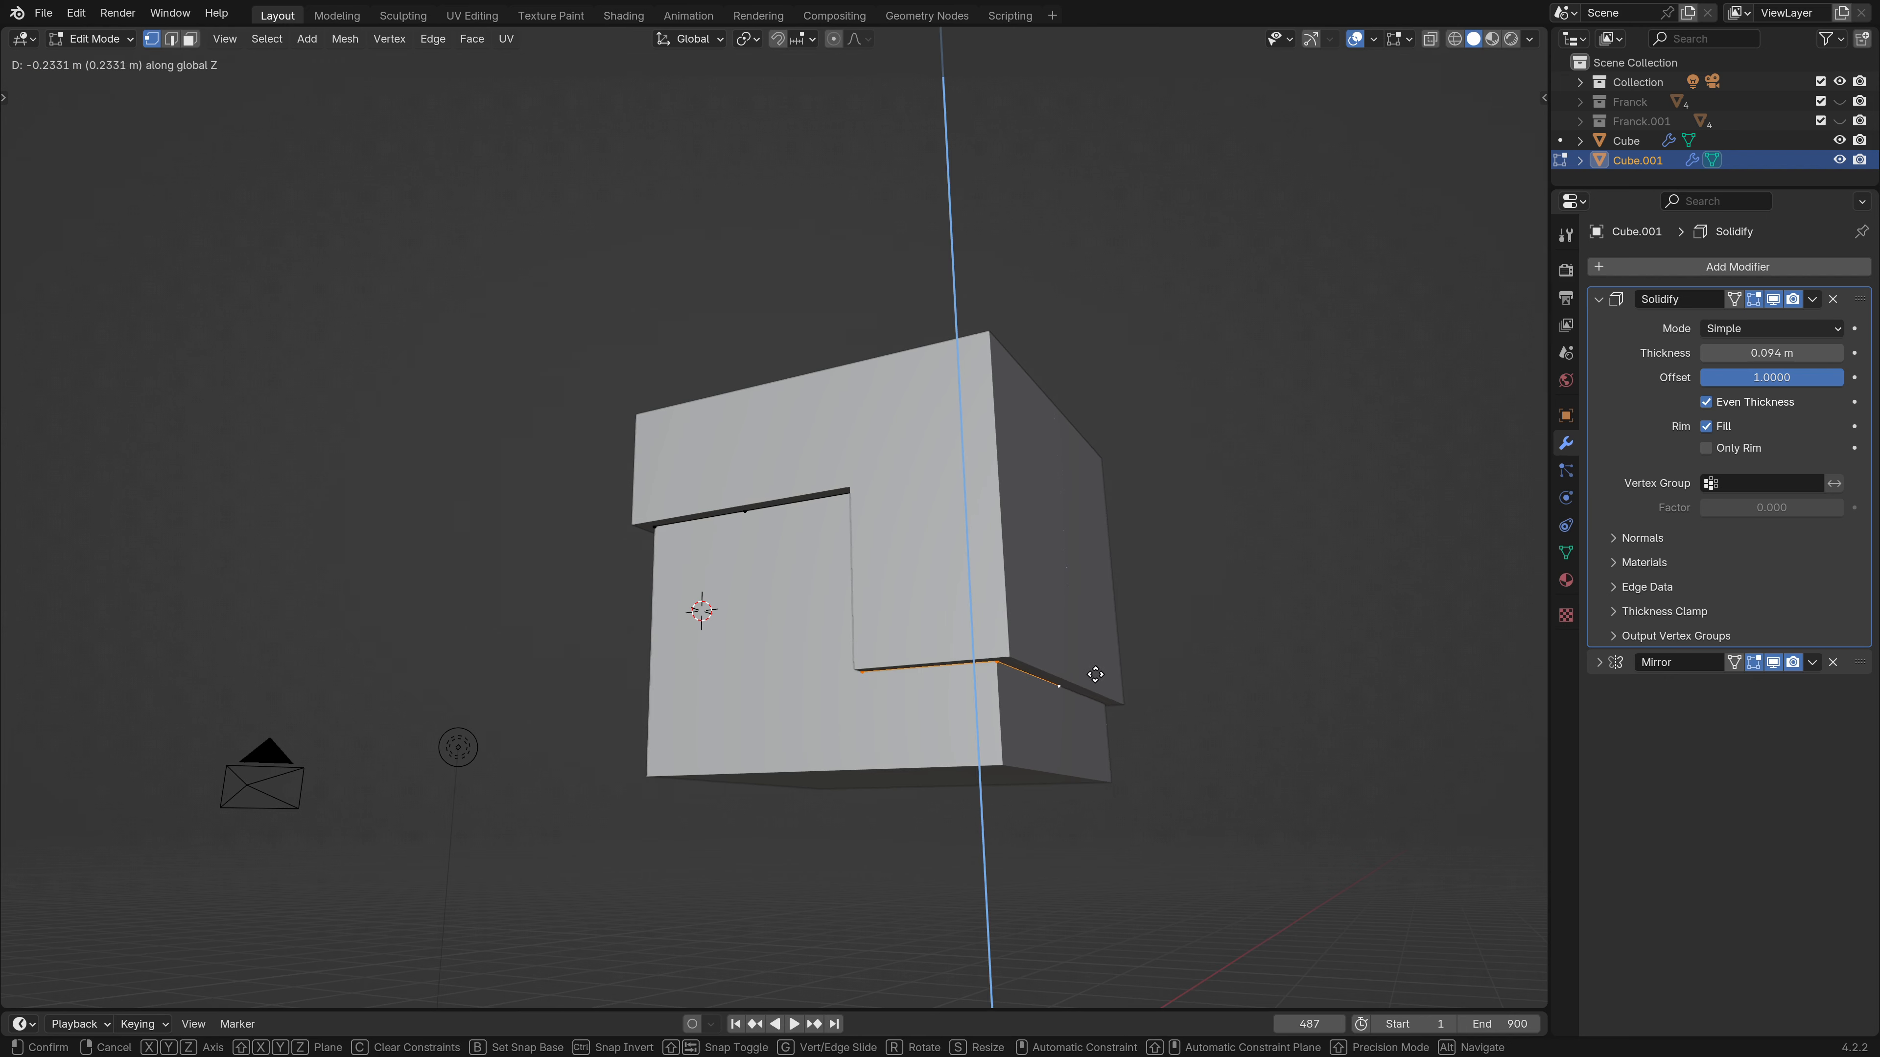
pyautogui.click(1096, 680)
pyautogui.moveTo(1096, 680); pyautogui.dragTo(844, 659, button='middle')
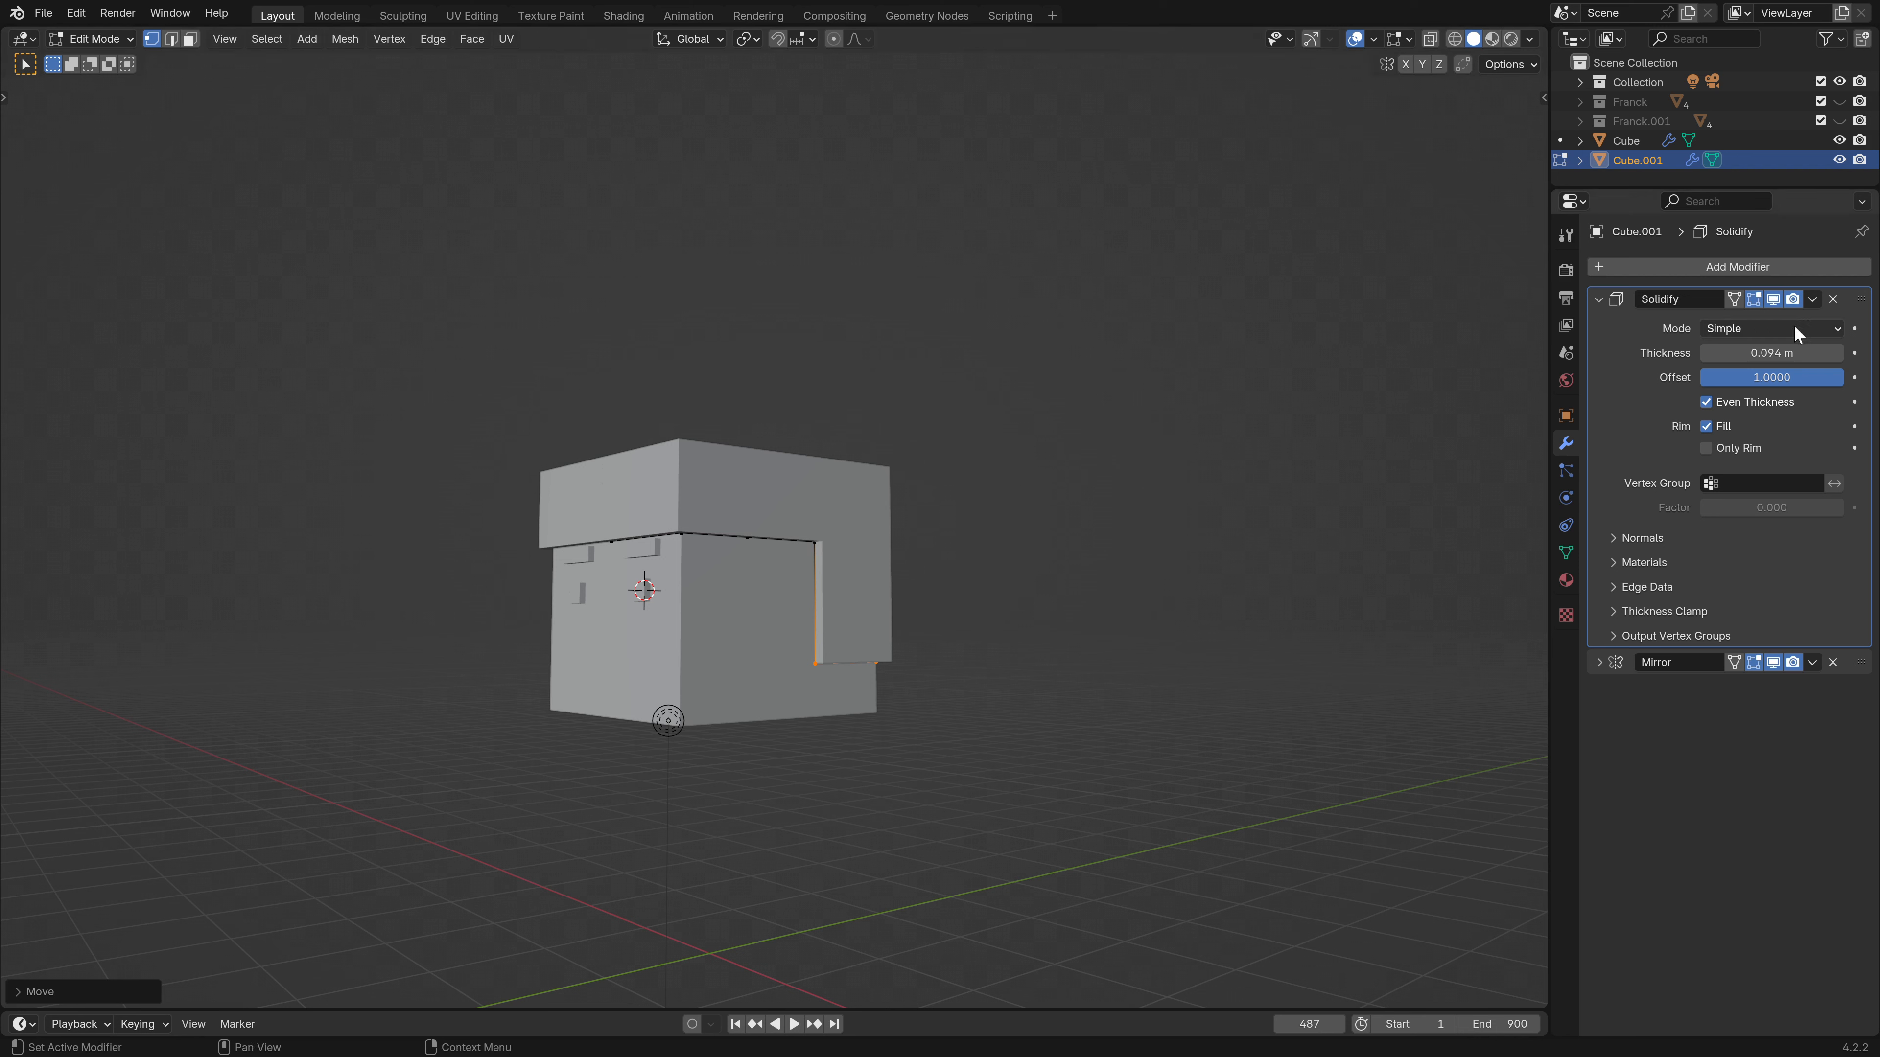
# Delete the lower vertices of the hair's front and side fringe in wireframe display, and return to solid shading.
pyautogui.click(1455, 41)
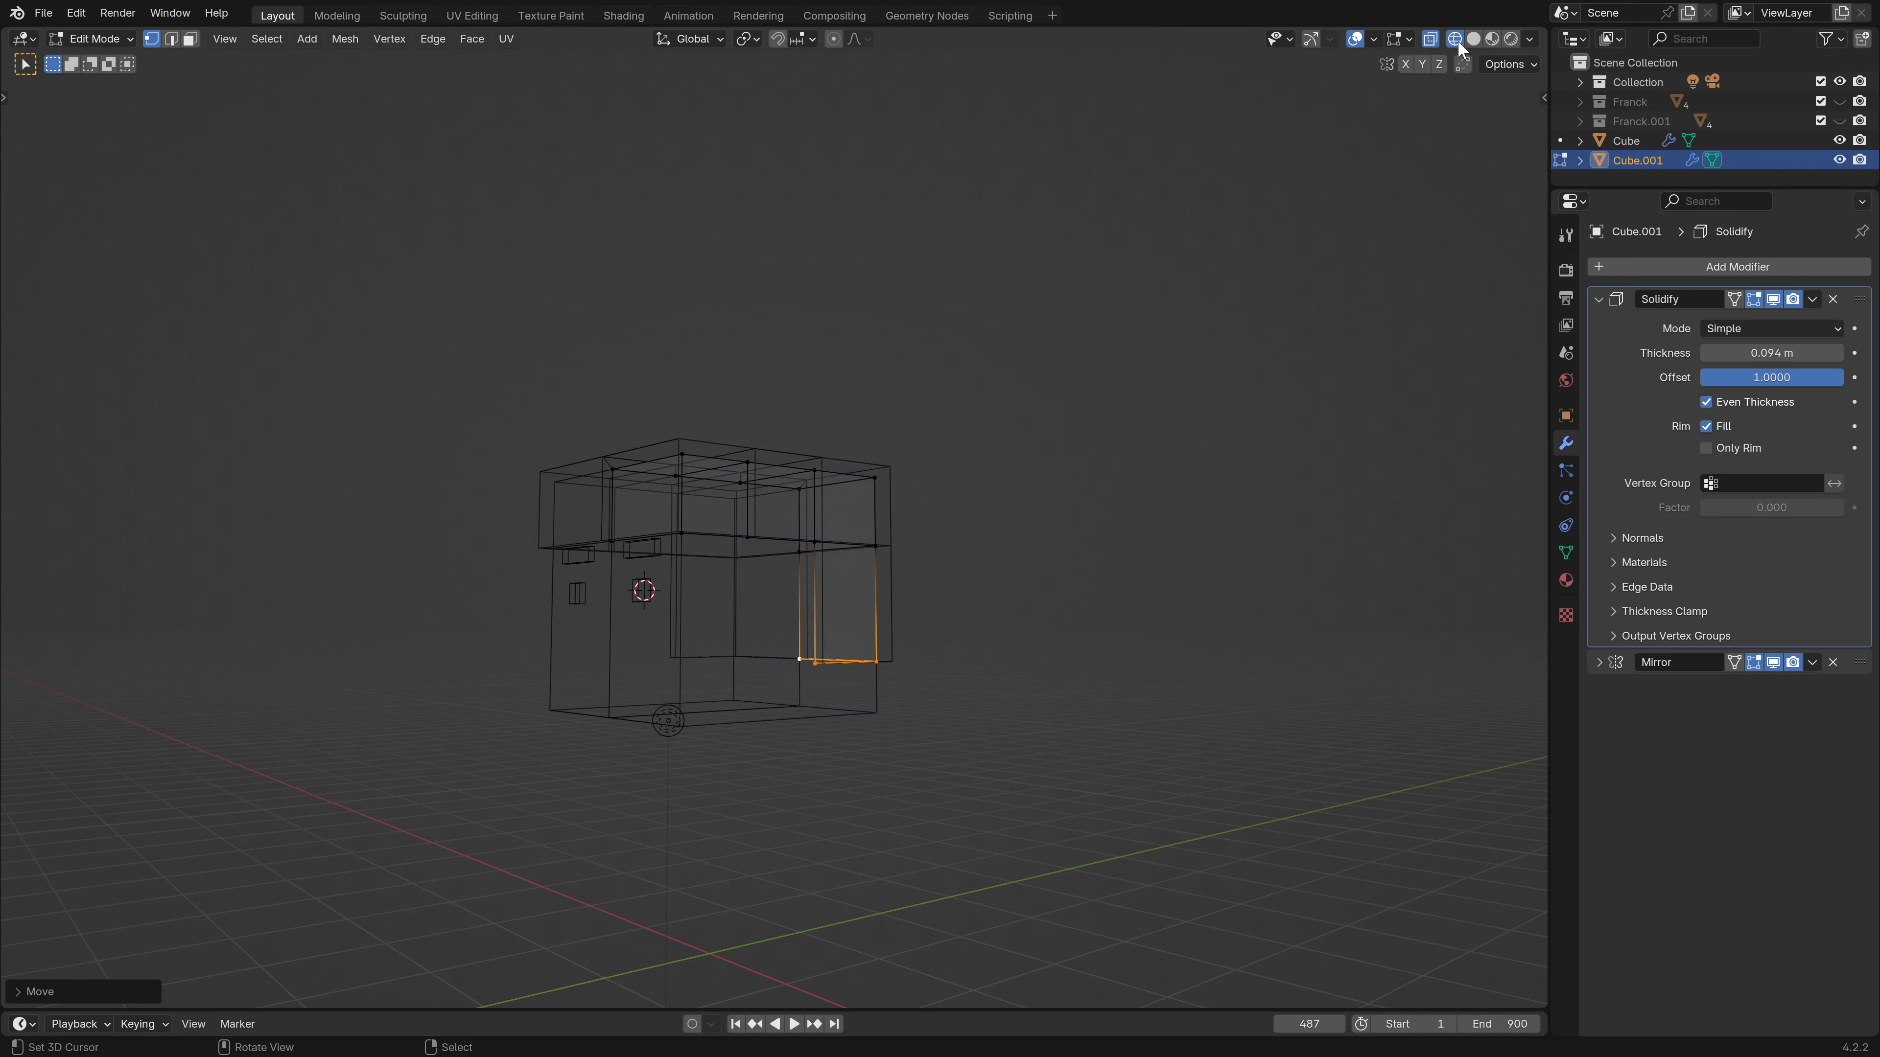
pyautogui.moveTo(835, 516); pyautogui.dragTo(683, 605, button='middle')
pyautogui.click(723, 548)
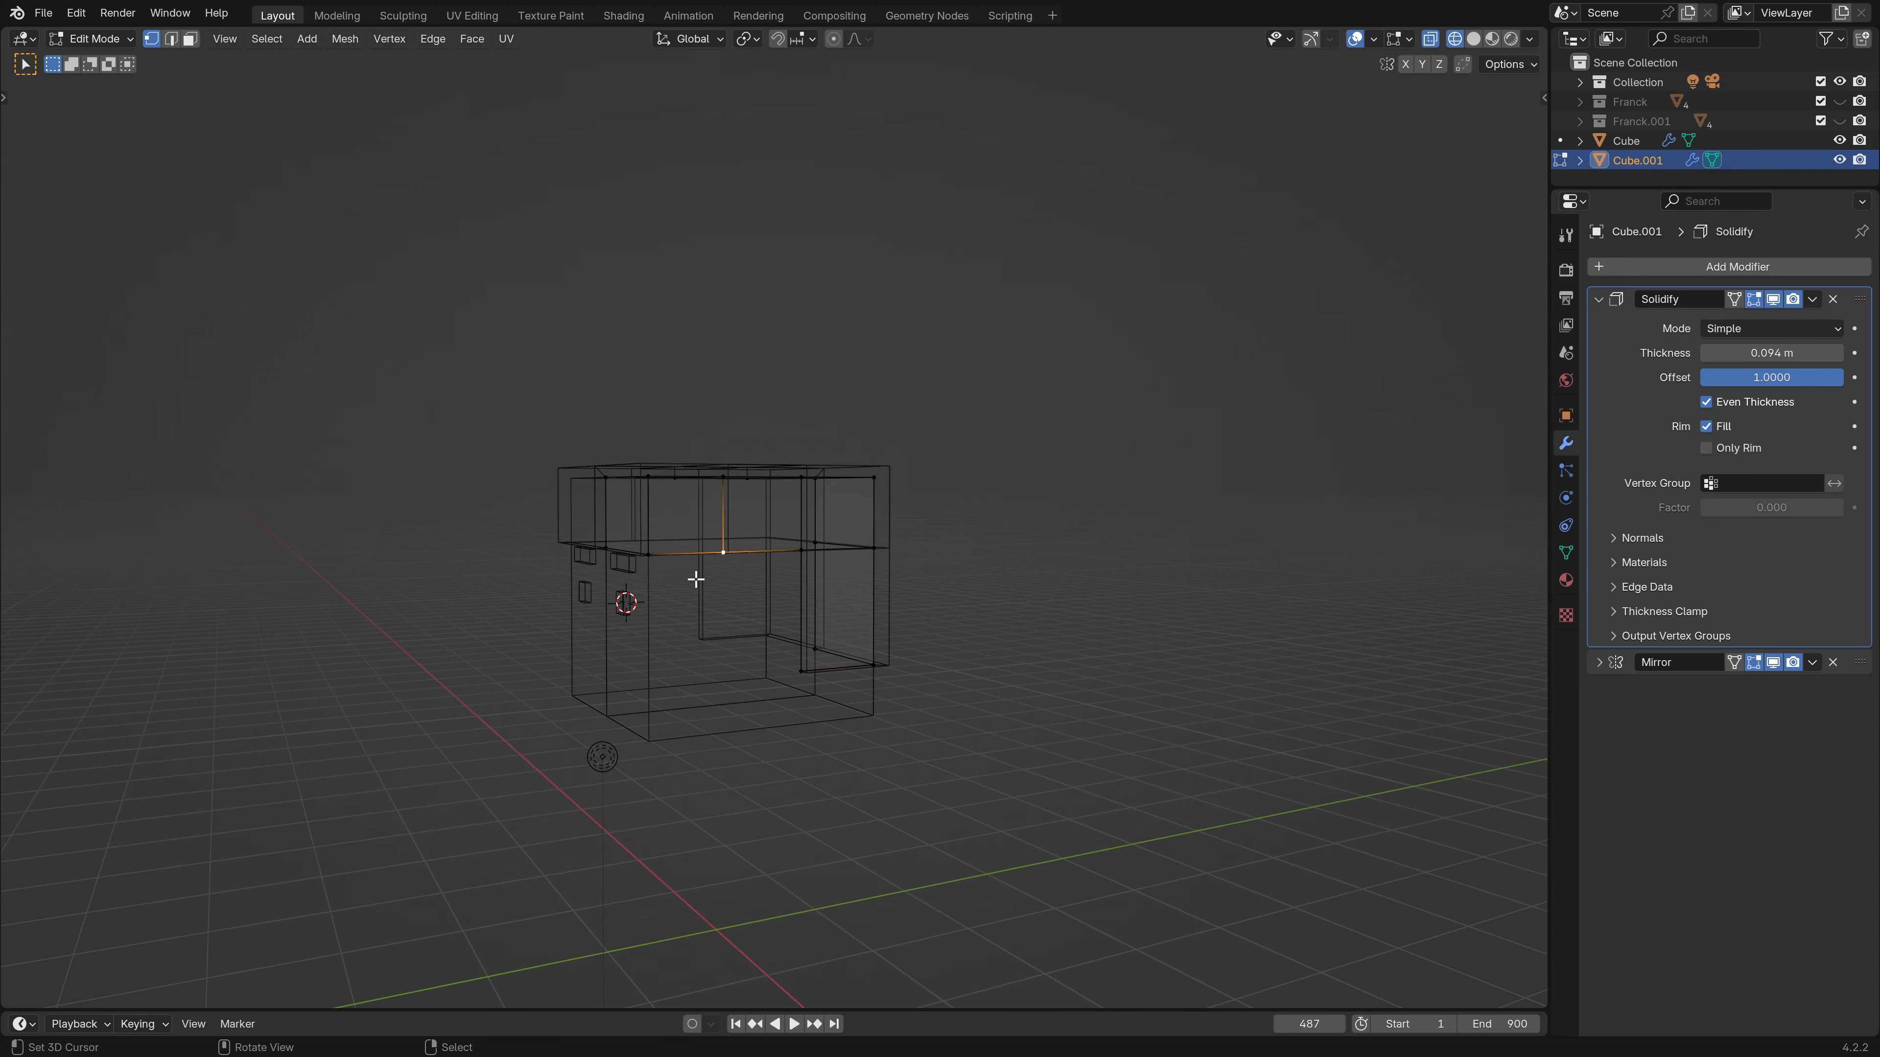
pyautogui.keyDown('shift'); pyautogui.click(600, 546); pyautogui.keyUp('shift')
pyautogui.moveTo(702, 560); pyautogui.dragTo(998, 365, button='middle')
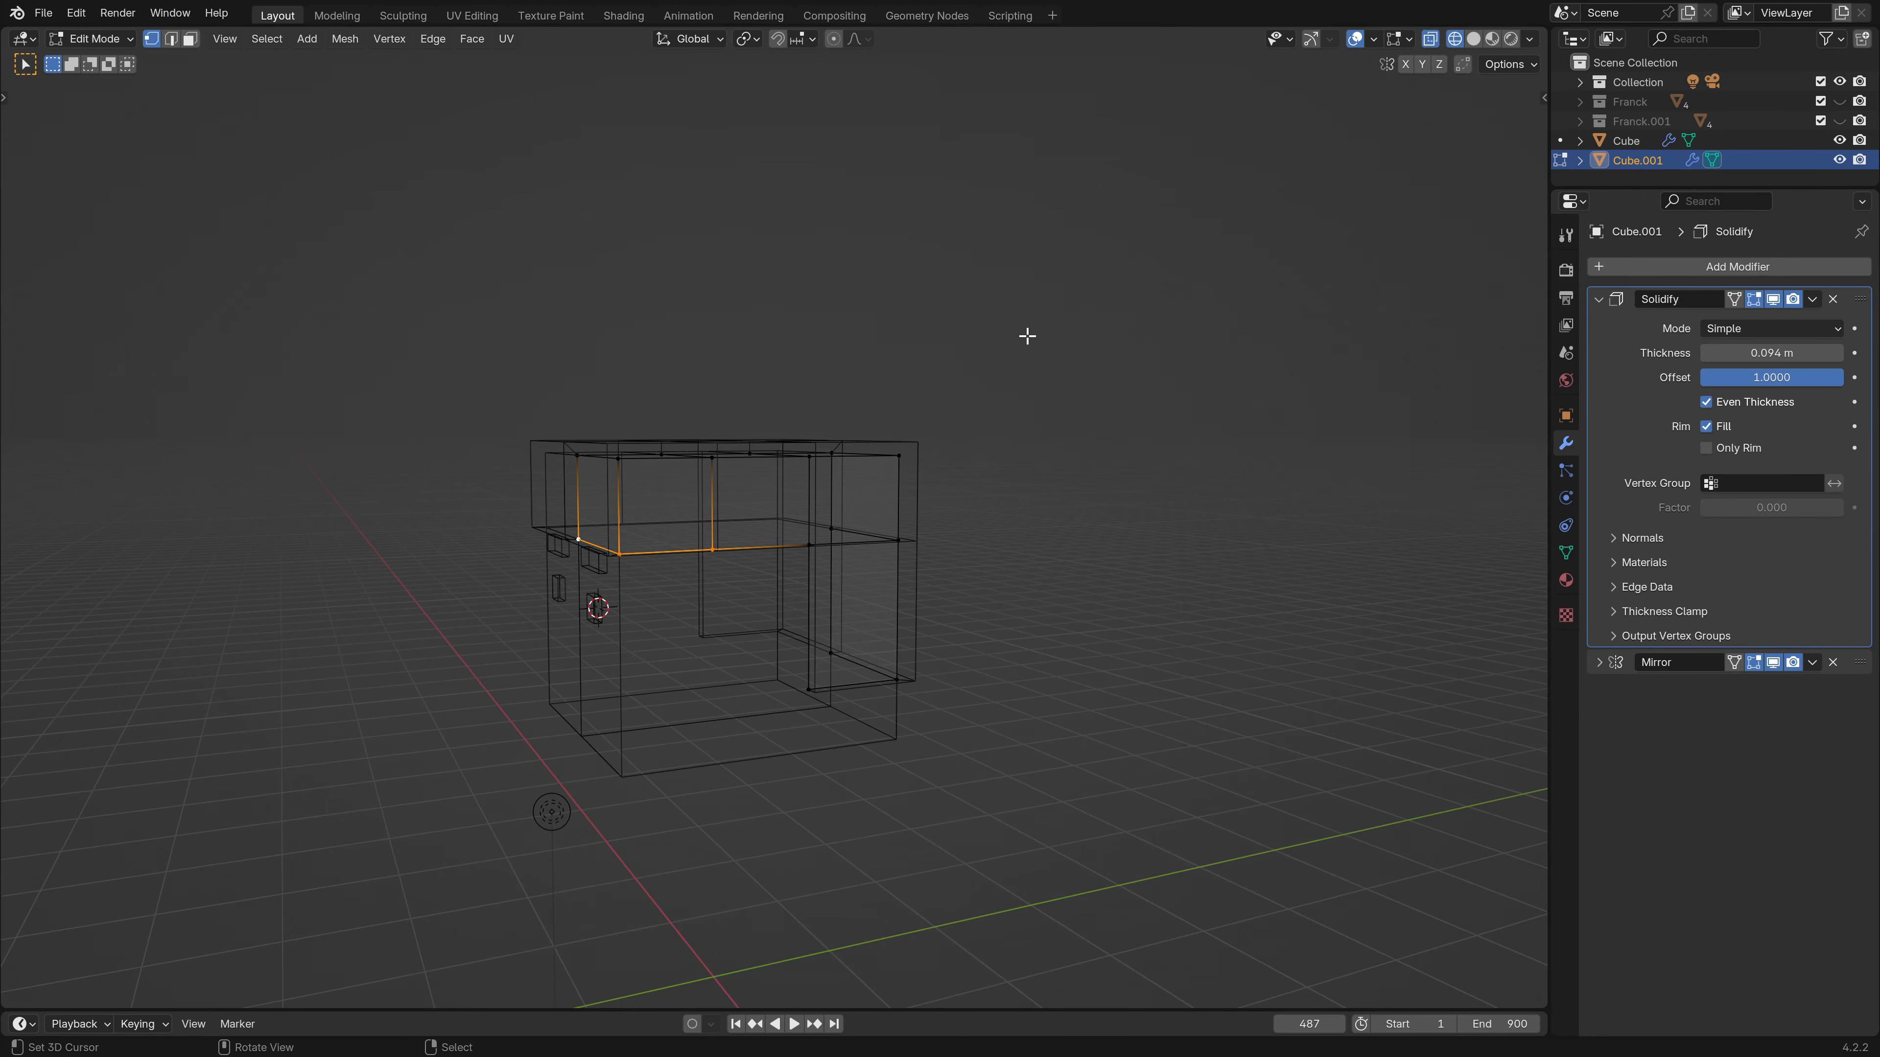
pyautogui.press('x')
pyautogui.click(1036, 318)
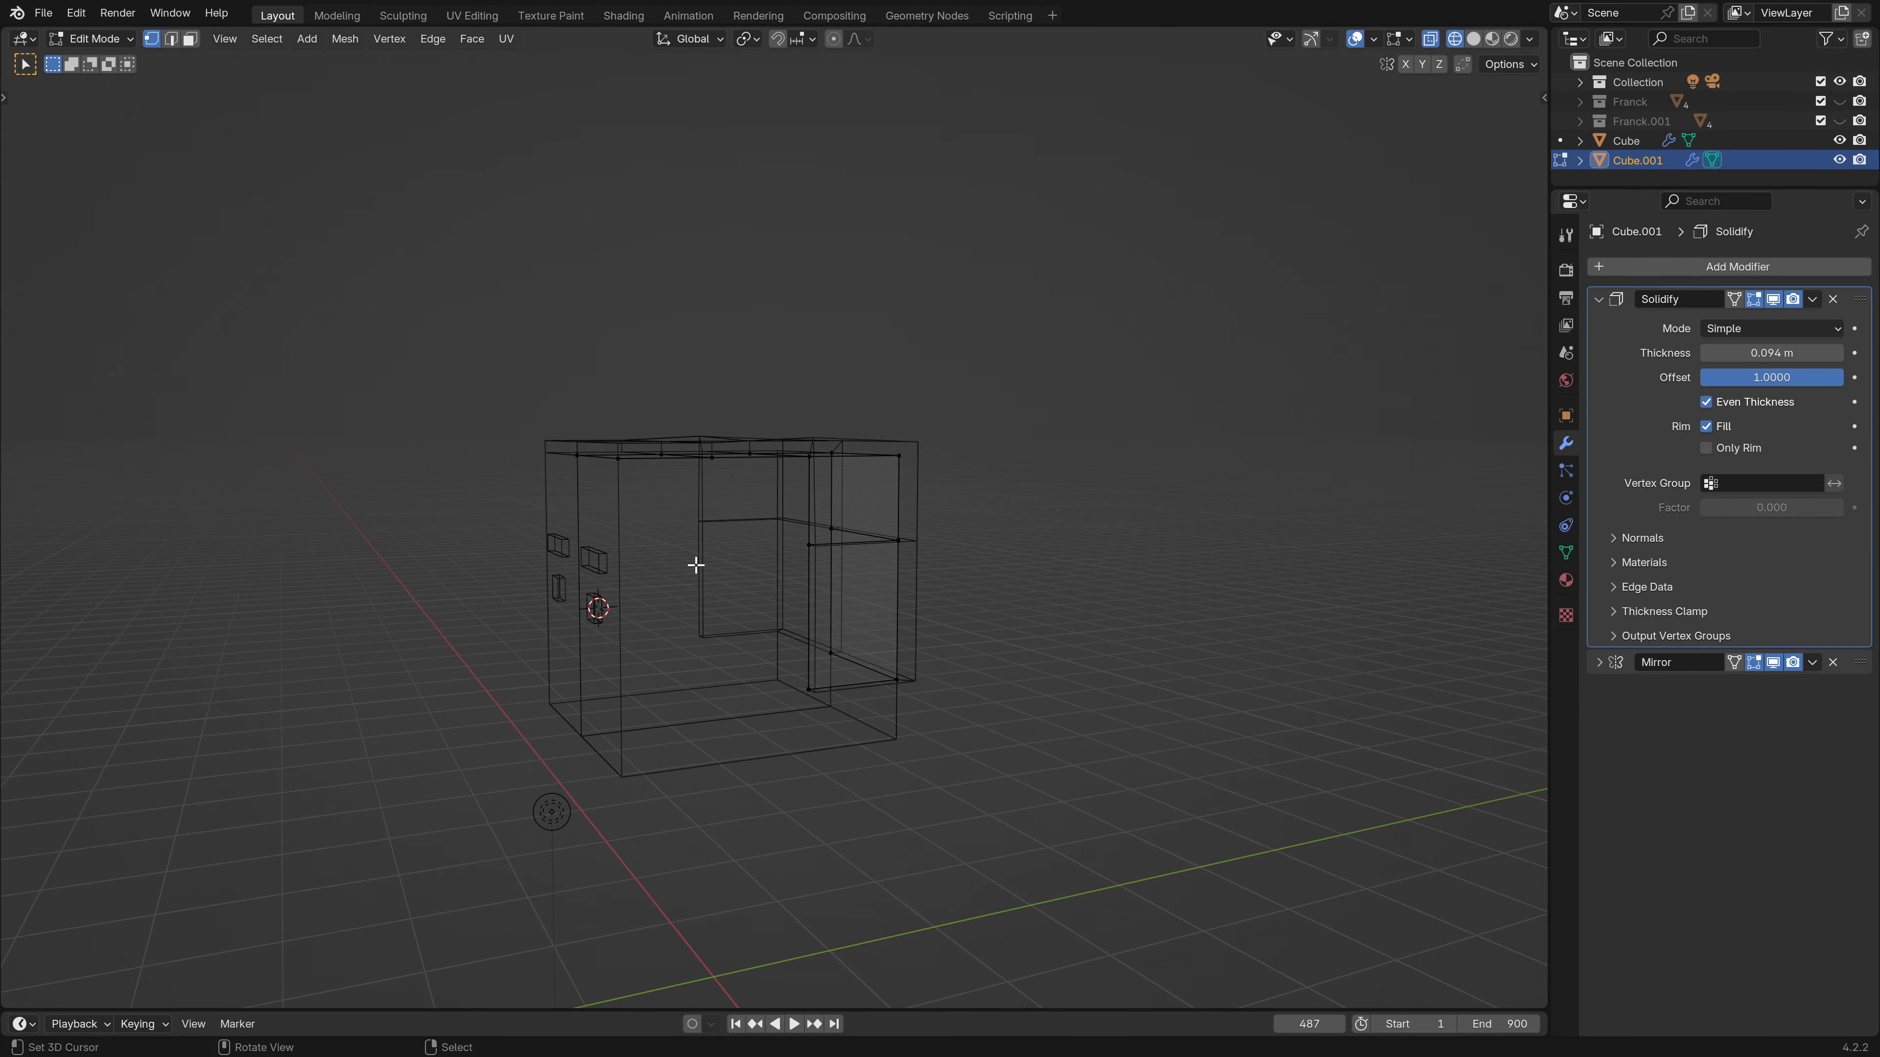
pyautogui.moveTo(695, 565); pyautogui.dragTo(1448, 277, button='middle')
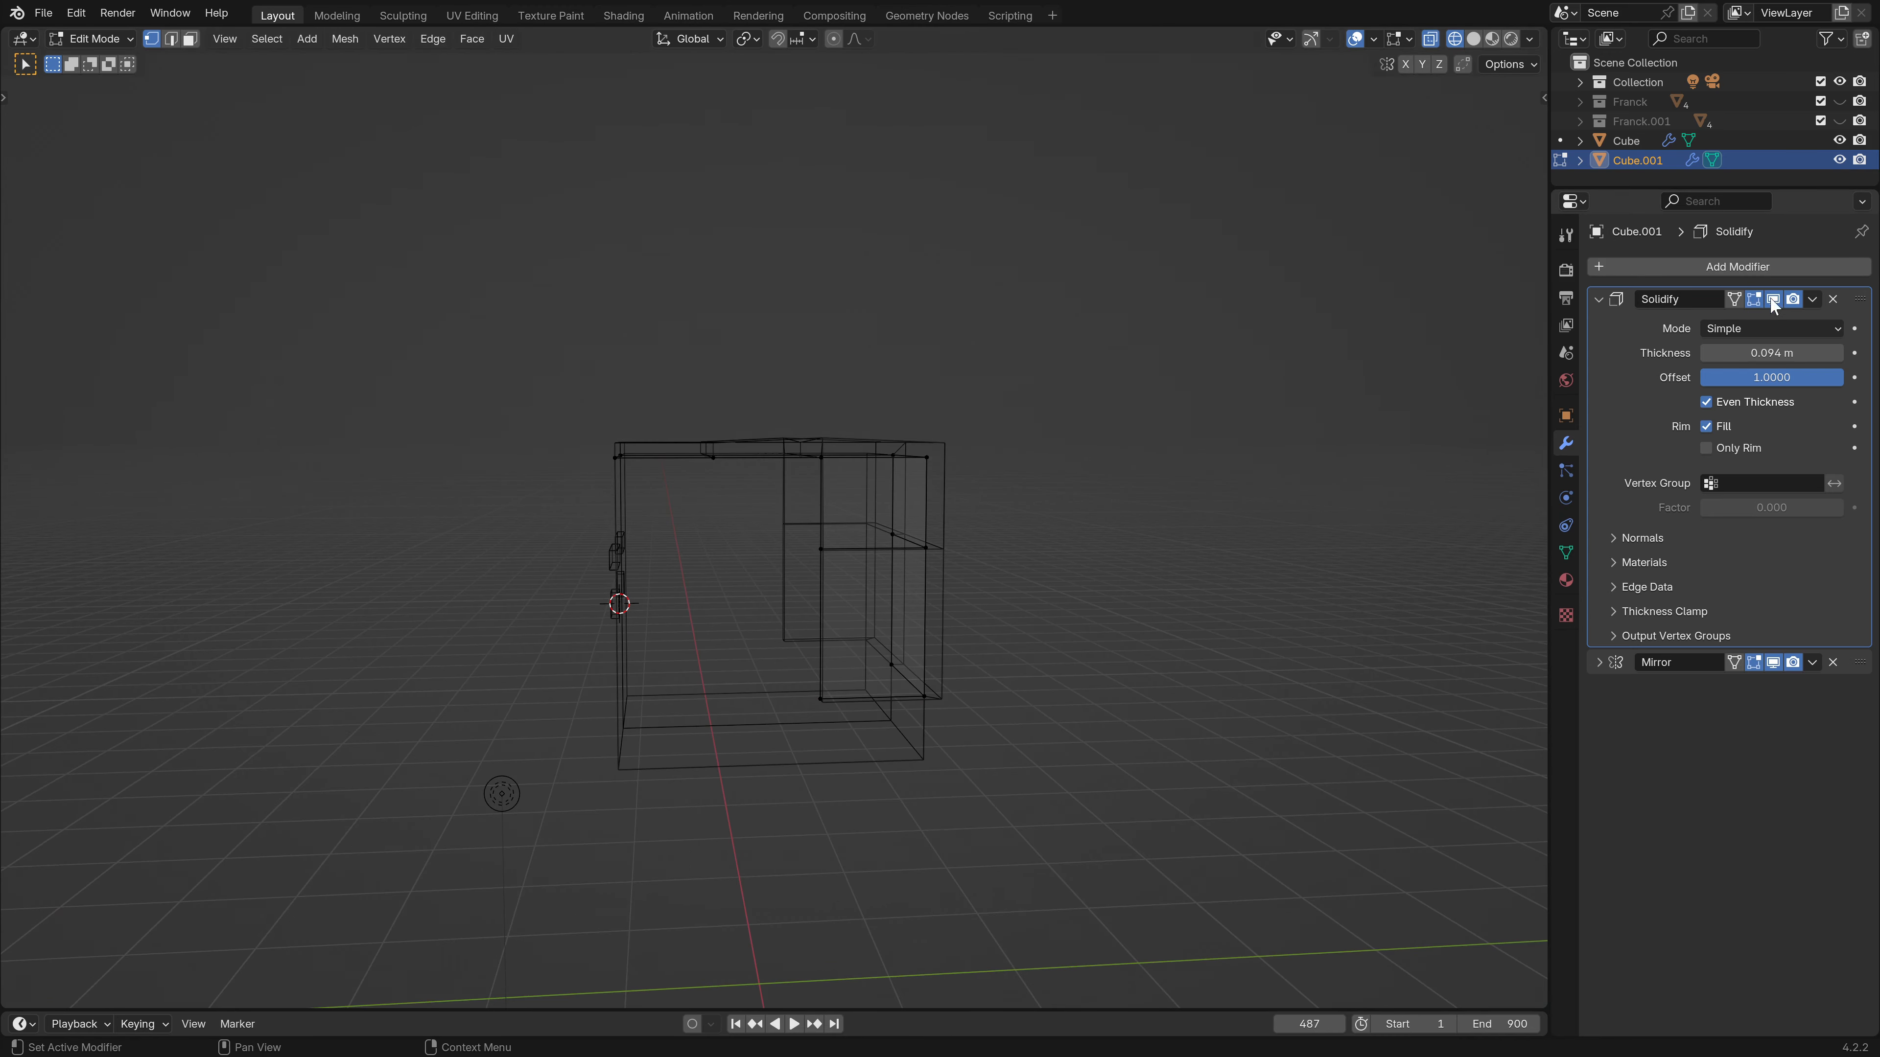
pyautogui.click(1476, 43)
# With the Solidify effect hidden, move the hair's top front edge about 0.03 m forward along Y, and show the modifier again.
pyautogui.moveTo(614, 563)
pyautogui.mouseDown(button='middle')
pyautogui.moveTo(650, 513)
pyautogui.moveTo(636, 461)
pyautogui.moveTo(688, 437)
pyautogui.mouseUp(button='middle')
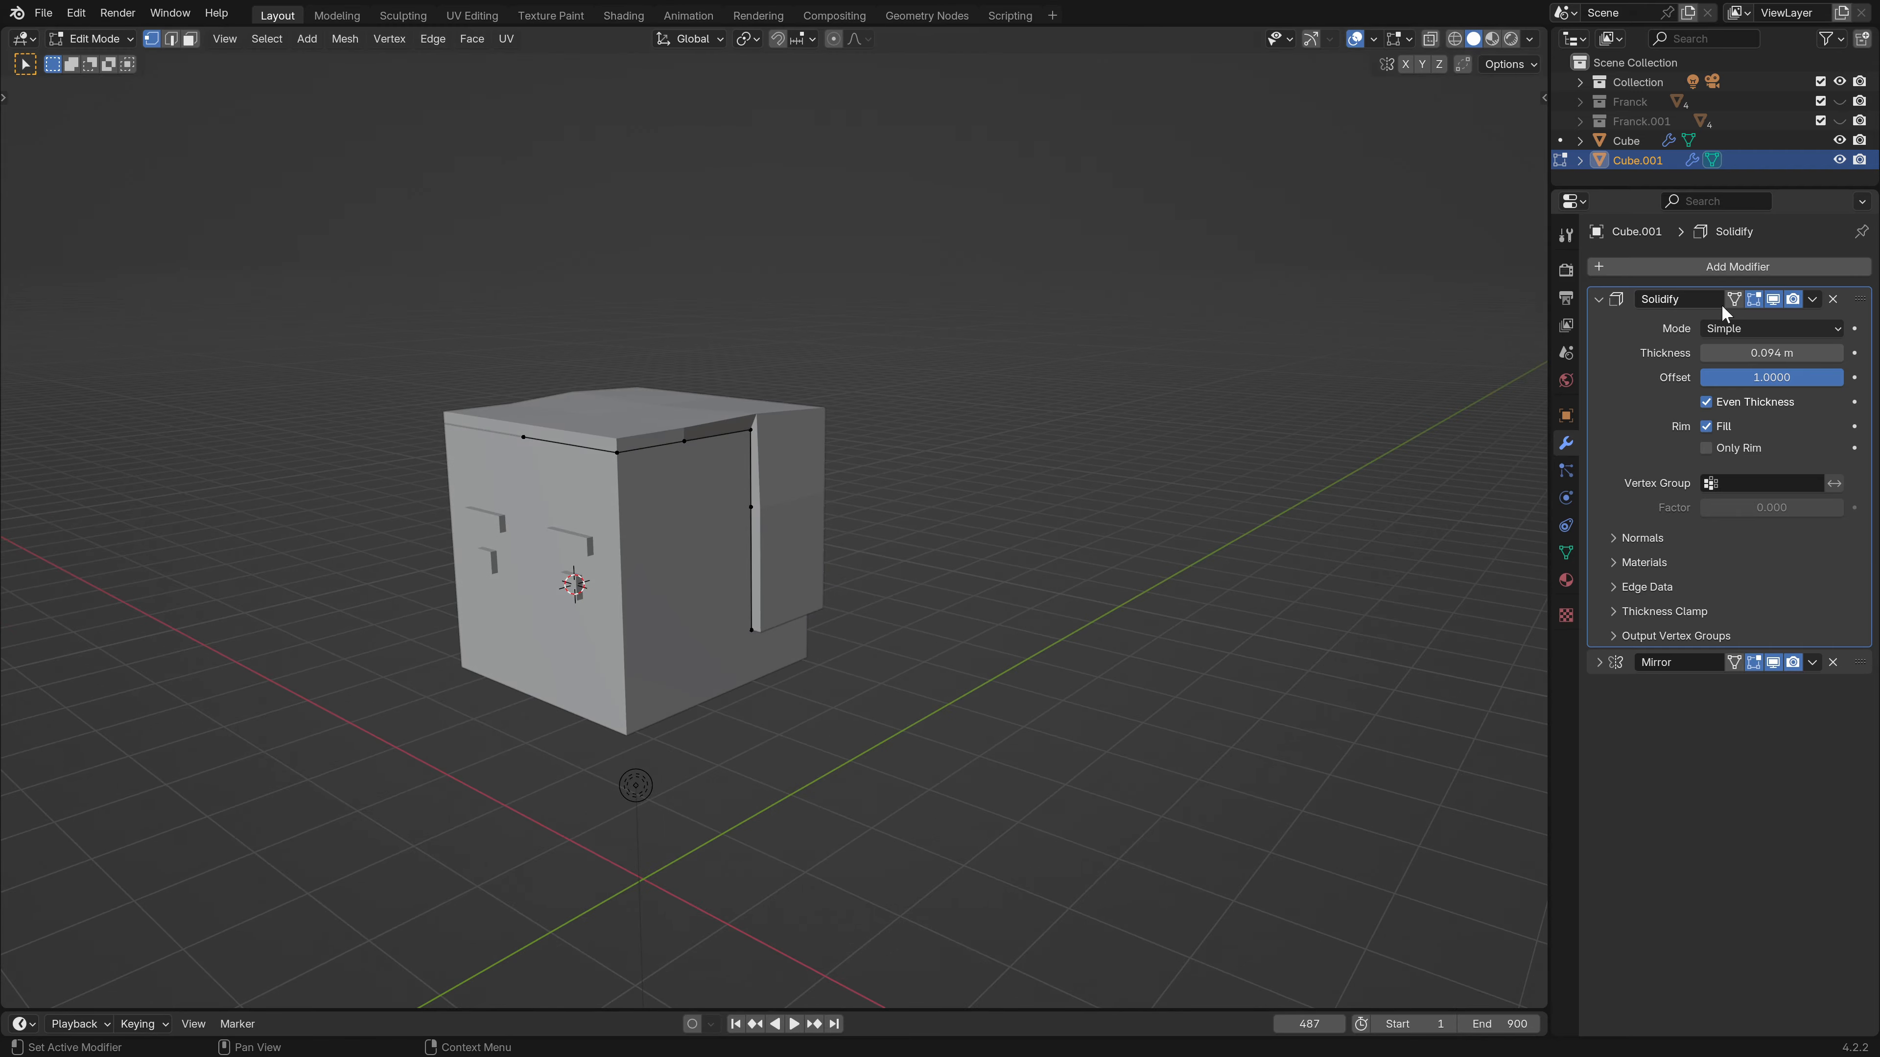
pyautogui.click(1775, 302)
pyautogui.moveTo(851, 630); pyautogui.dragTo(659, 475, button='middle')
pyautogui.press('g')
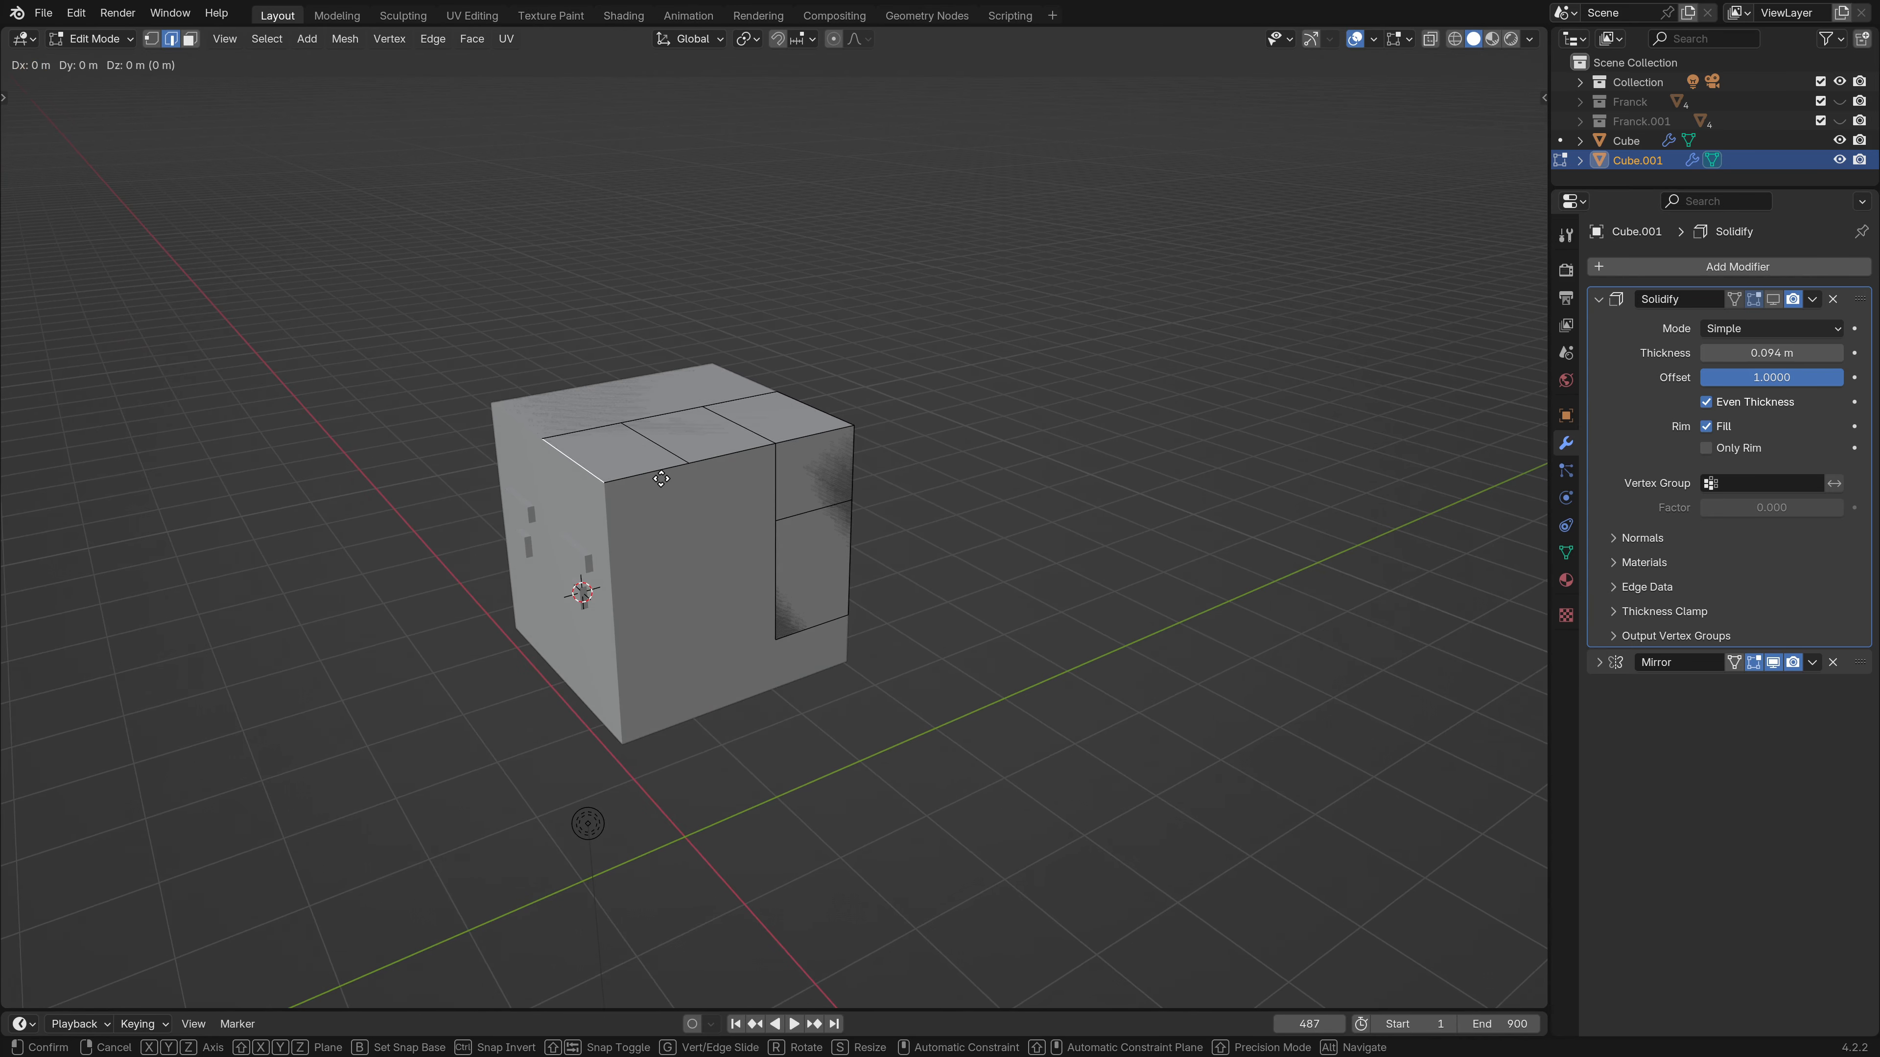
pyautogui.press('x')
pyautogui.press('y')
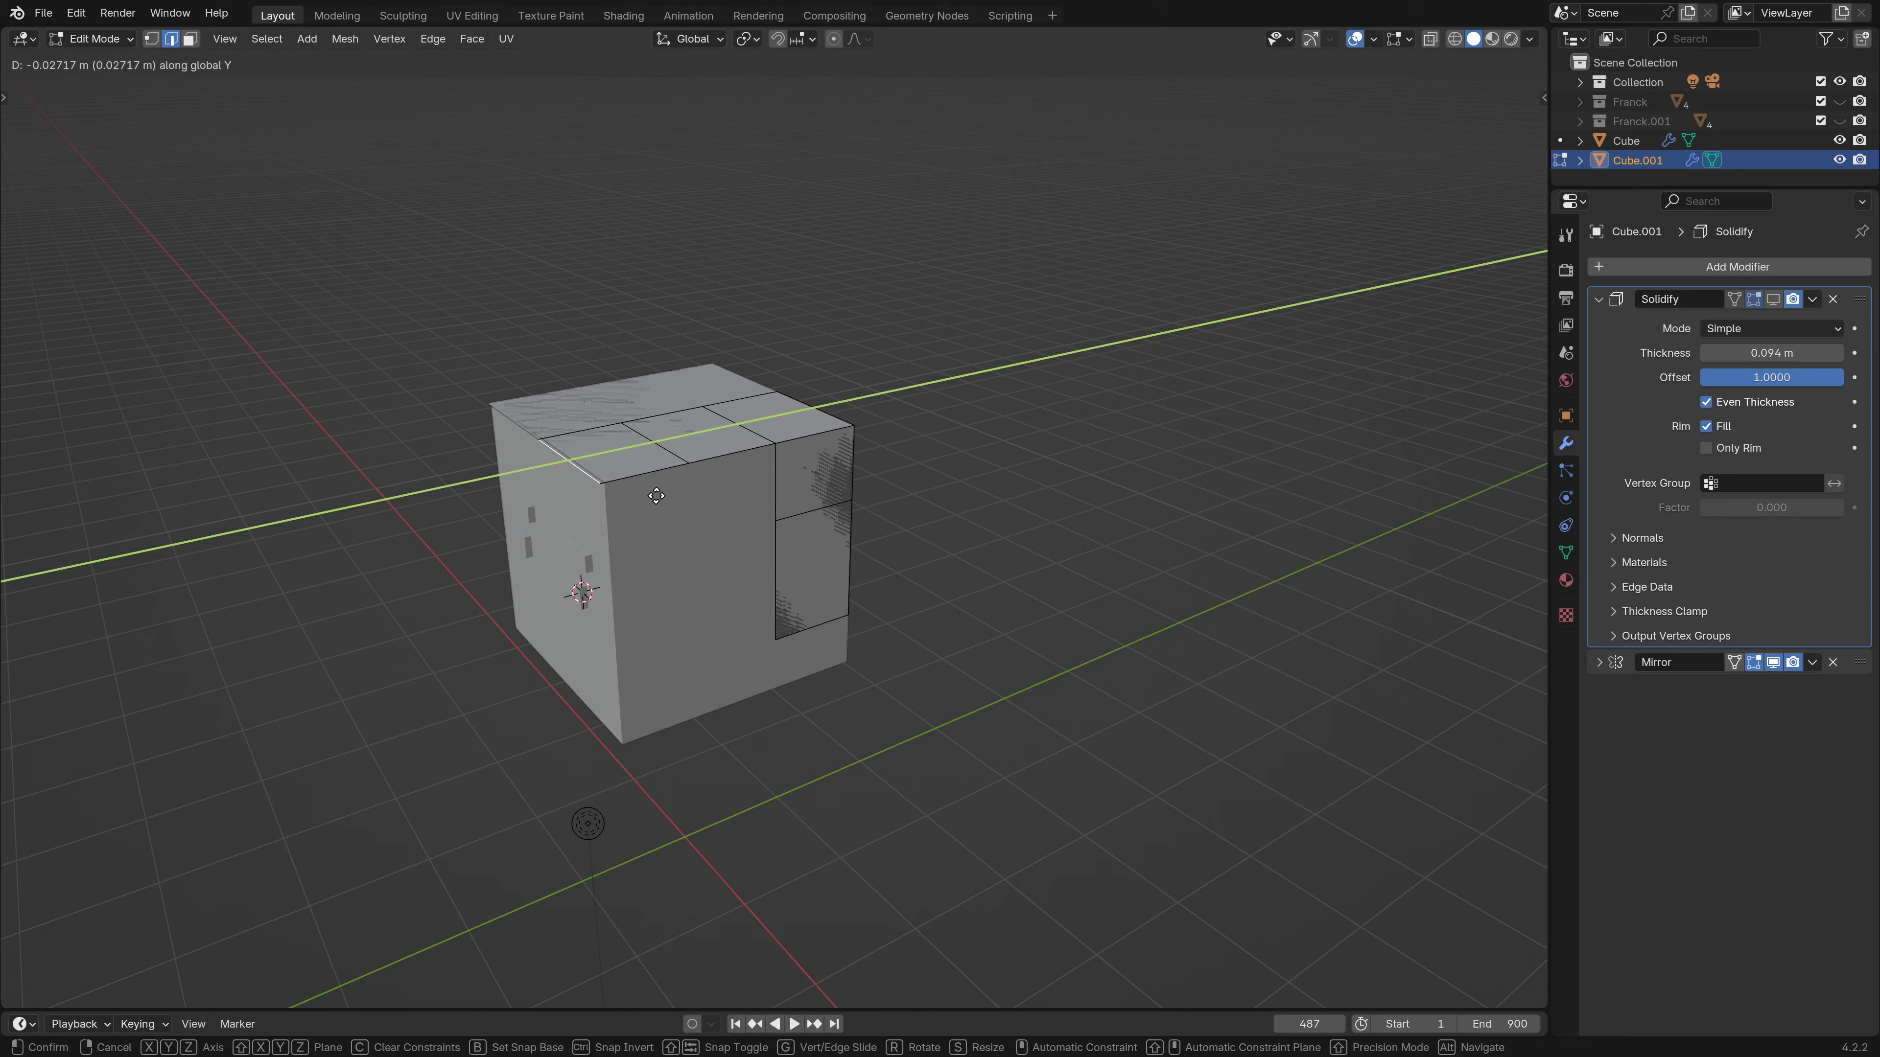
pyautogui.click(656, 496)
pyautogui.moveTo(651, 491); pyautogui.dragTo(755, 585, button='middle')
pyautogui.press('Tab')
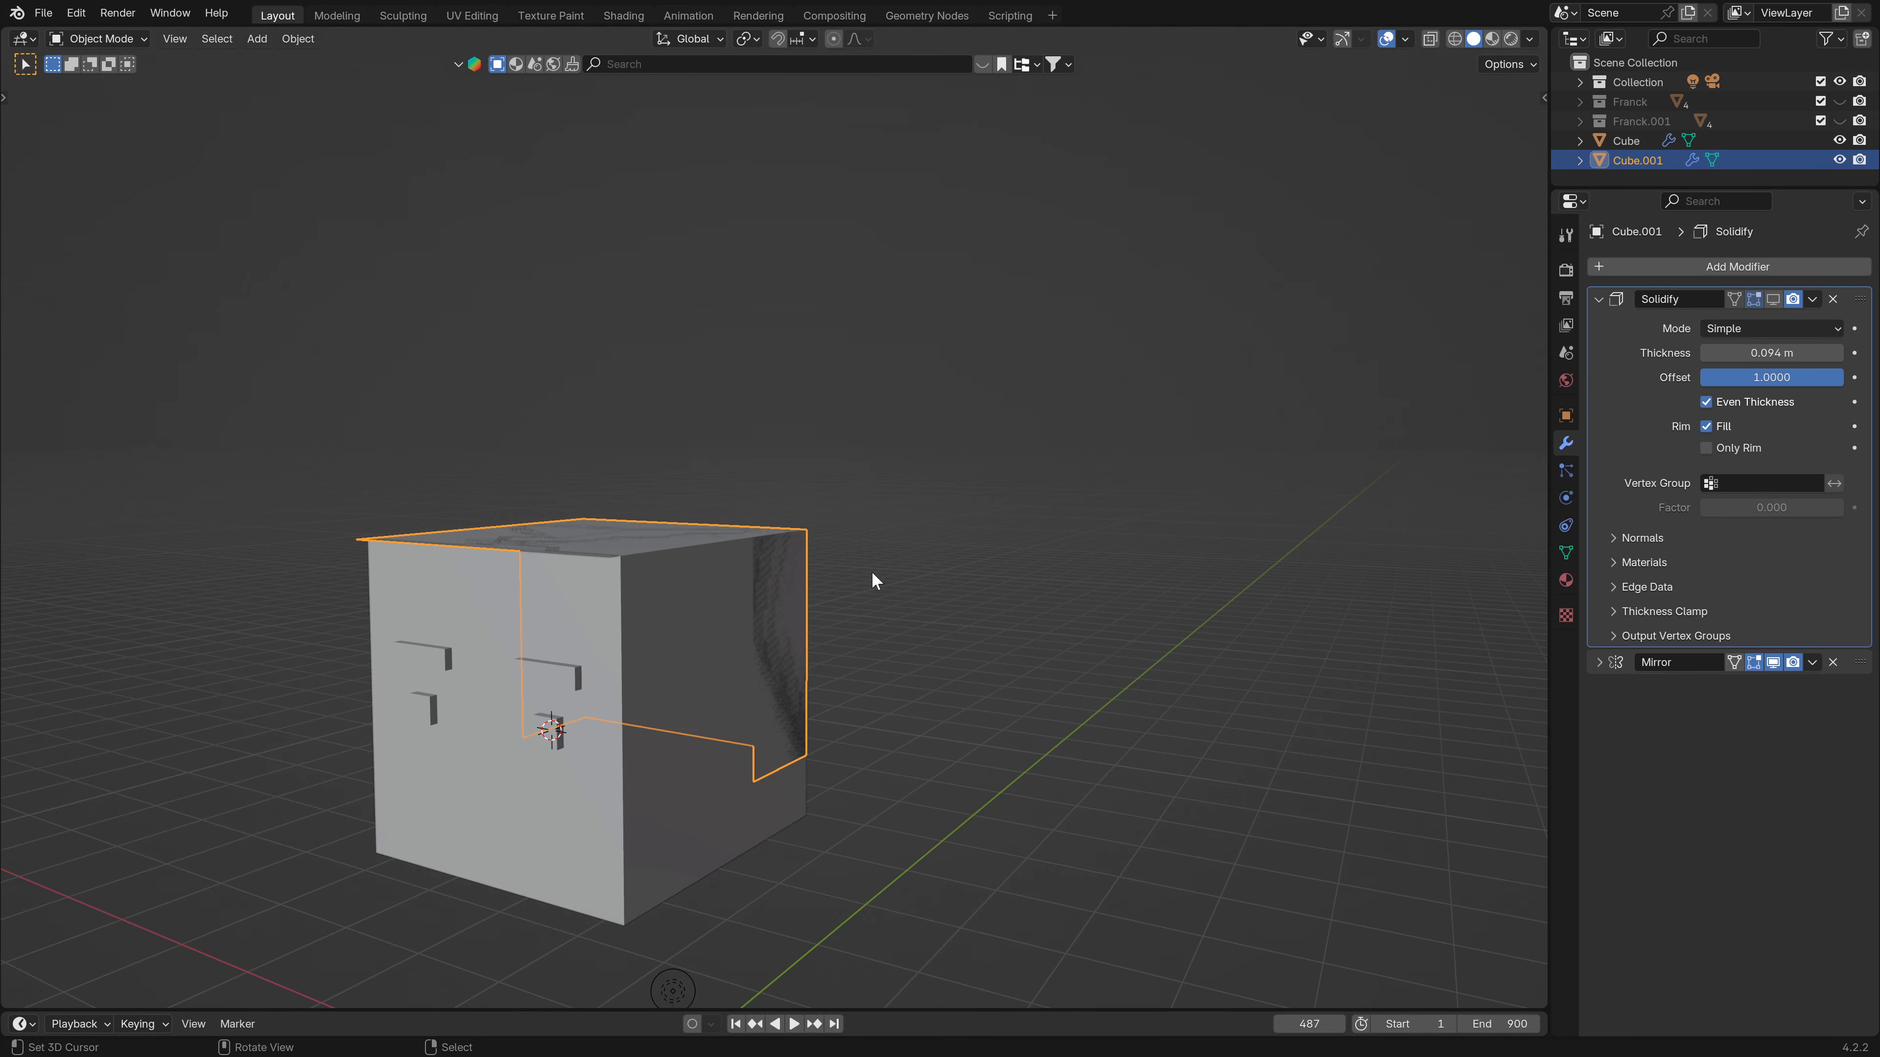
pyautogui.click(1773, 300)
pyautogui.moveTo(828, 649); pyautogui.dragTo(766, 652, button='middle')
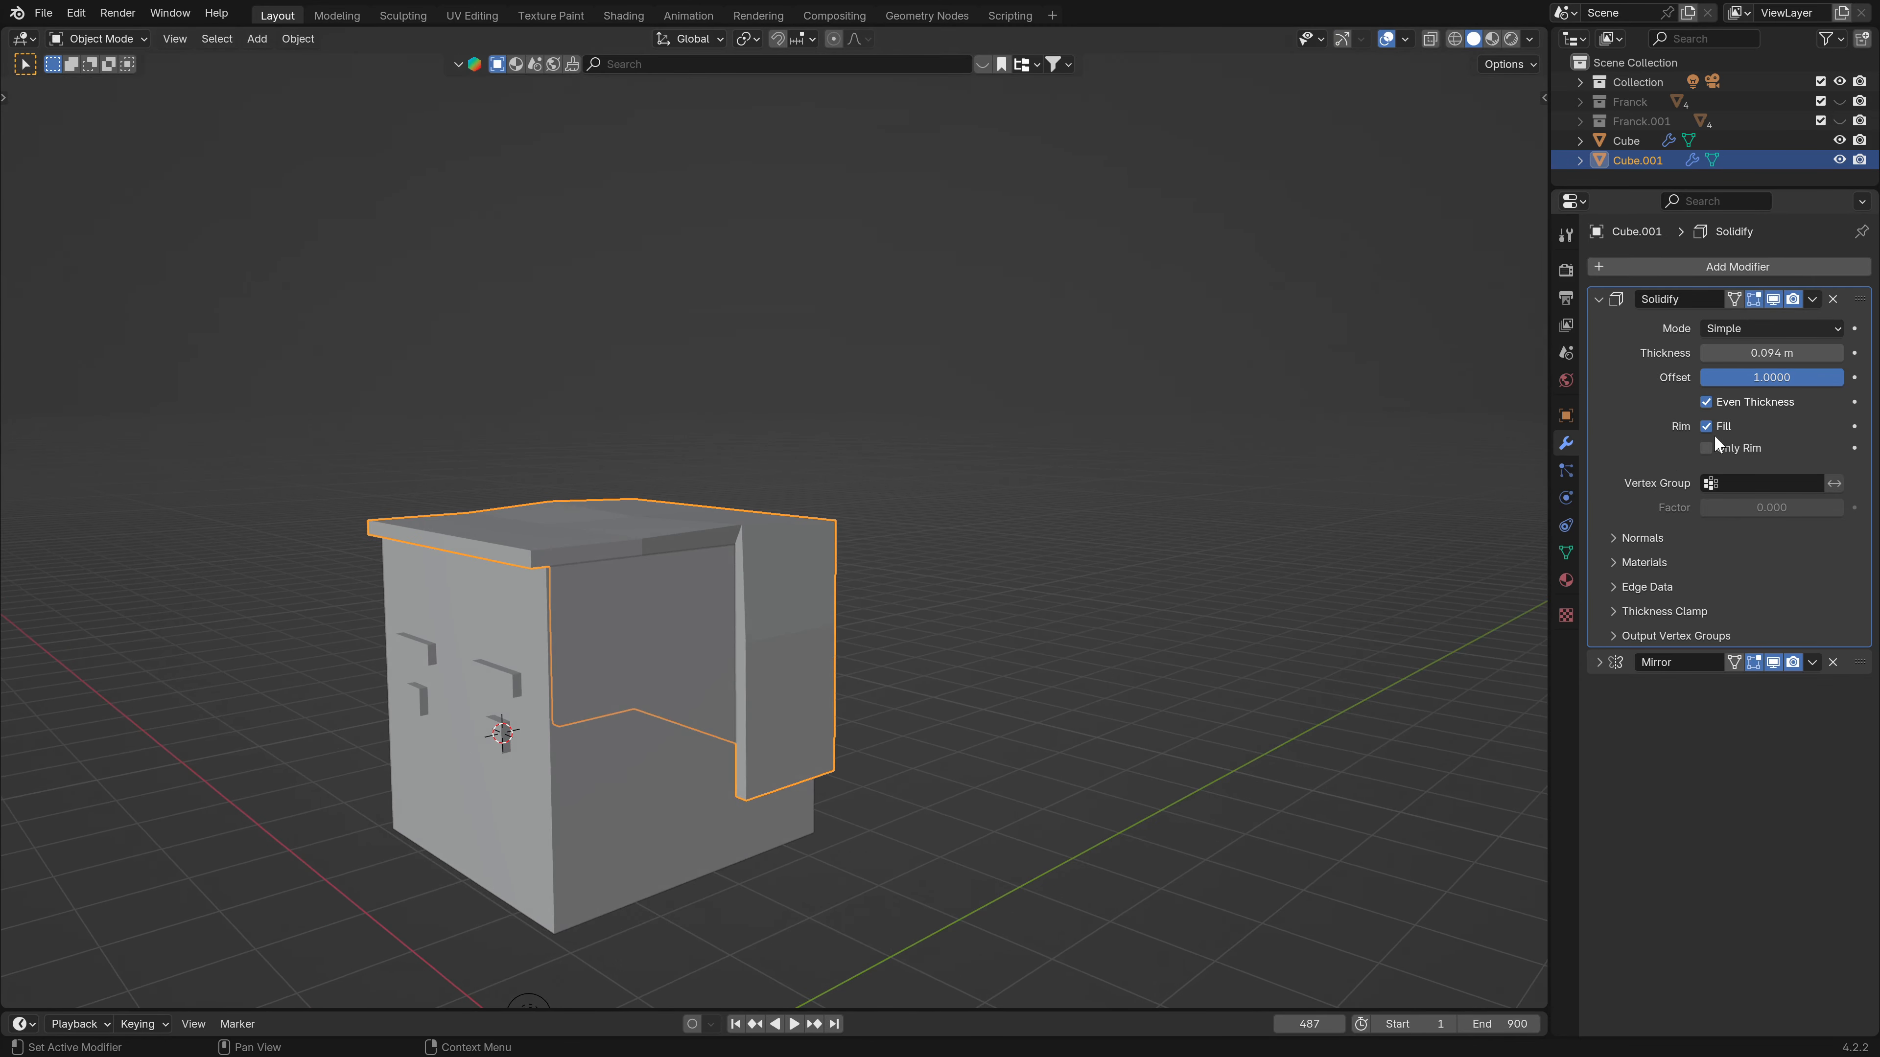
# Compare the hair shell with the Solidify modifier's Even Thickness and Rim Fill options switched off and on.
pyautogui.click(1708, 403)
pyautogui.click(1708, 403)
pyautogui.click(1708, 427)
pyautogui.click(1708, 426)
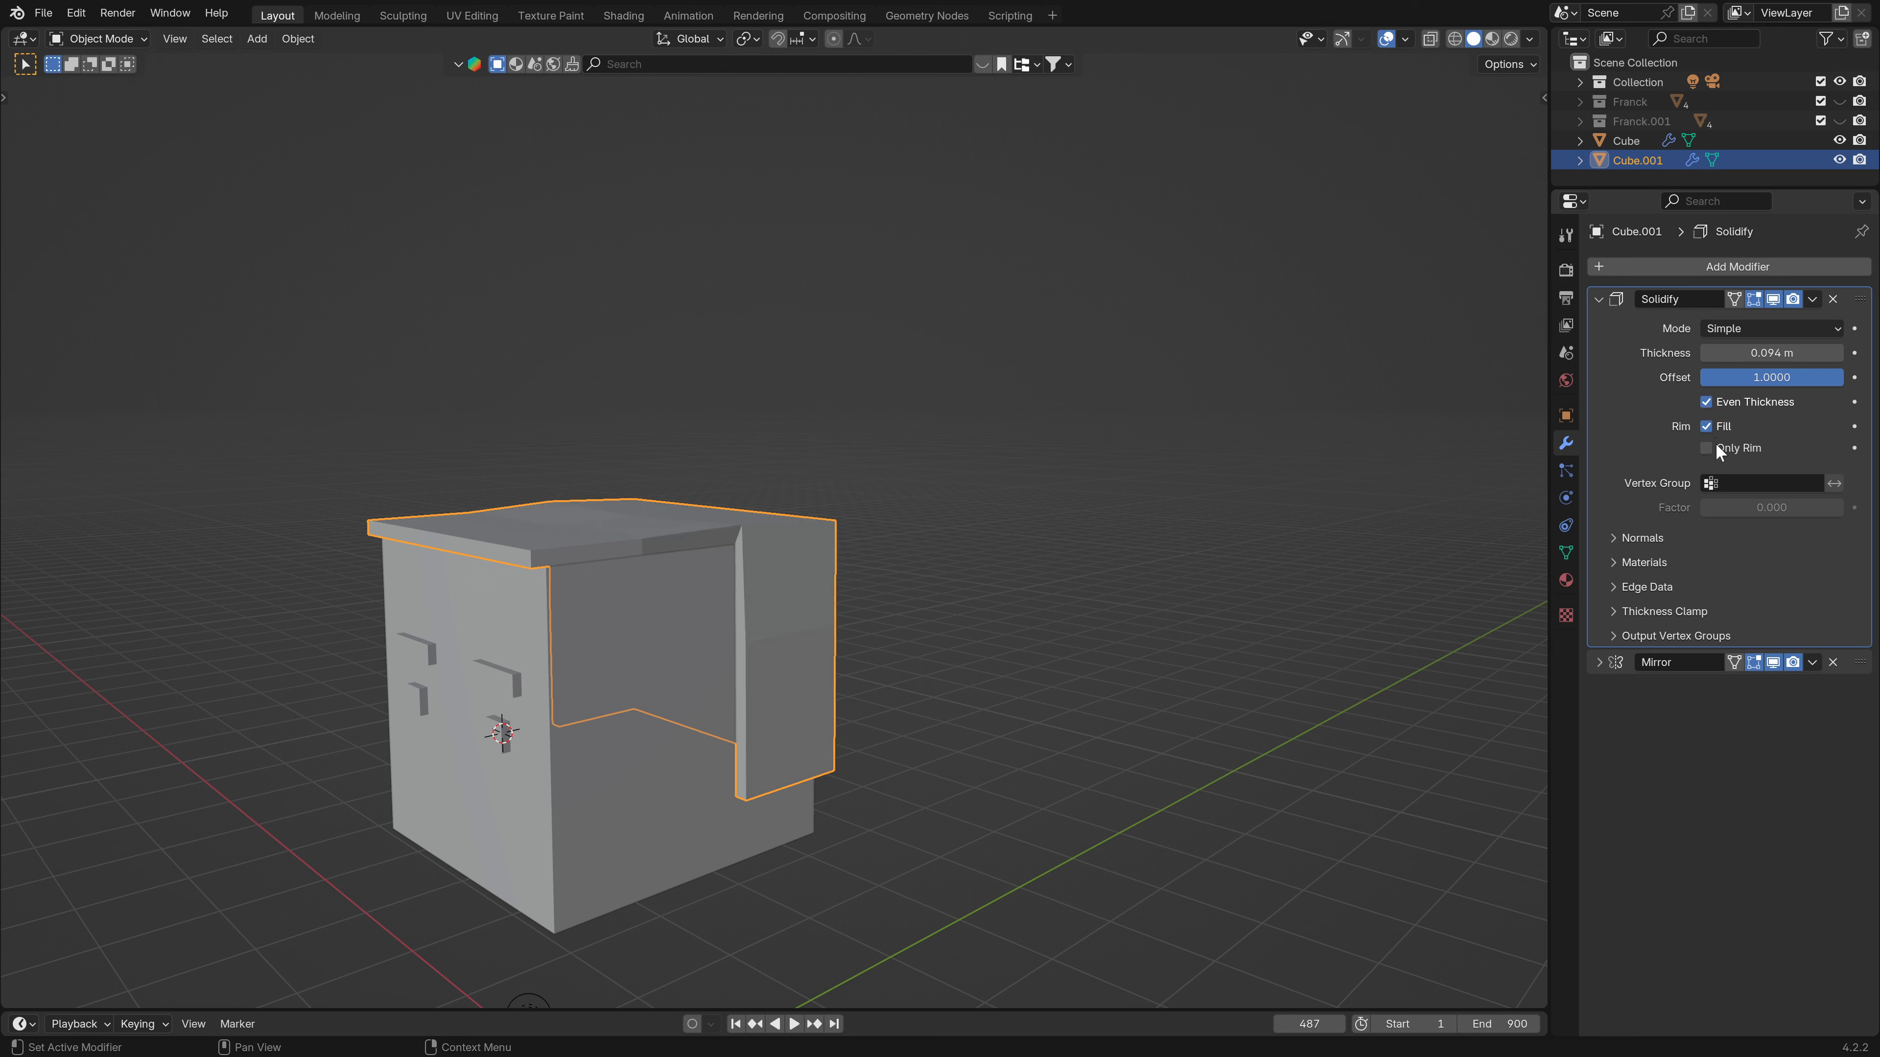
pyautogui.moveTo(1775, 354); pyautogui.dragTo(1809, 354)
pyautogui.rightClick(1774, 354)
# Try the Solidify modifier's Complex mode on the hair shell, and switch it back to Simple.
pyautogui.click(1740, 330)
pyautogui.click(1736, 327)
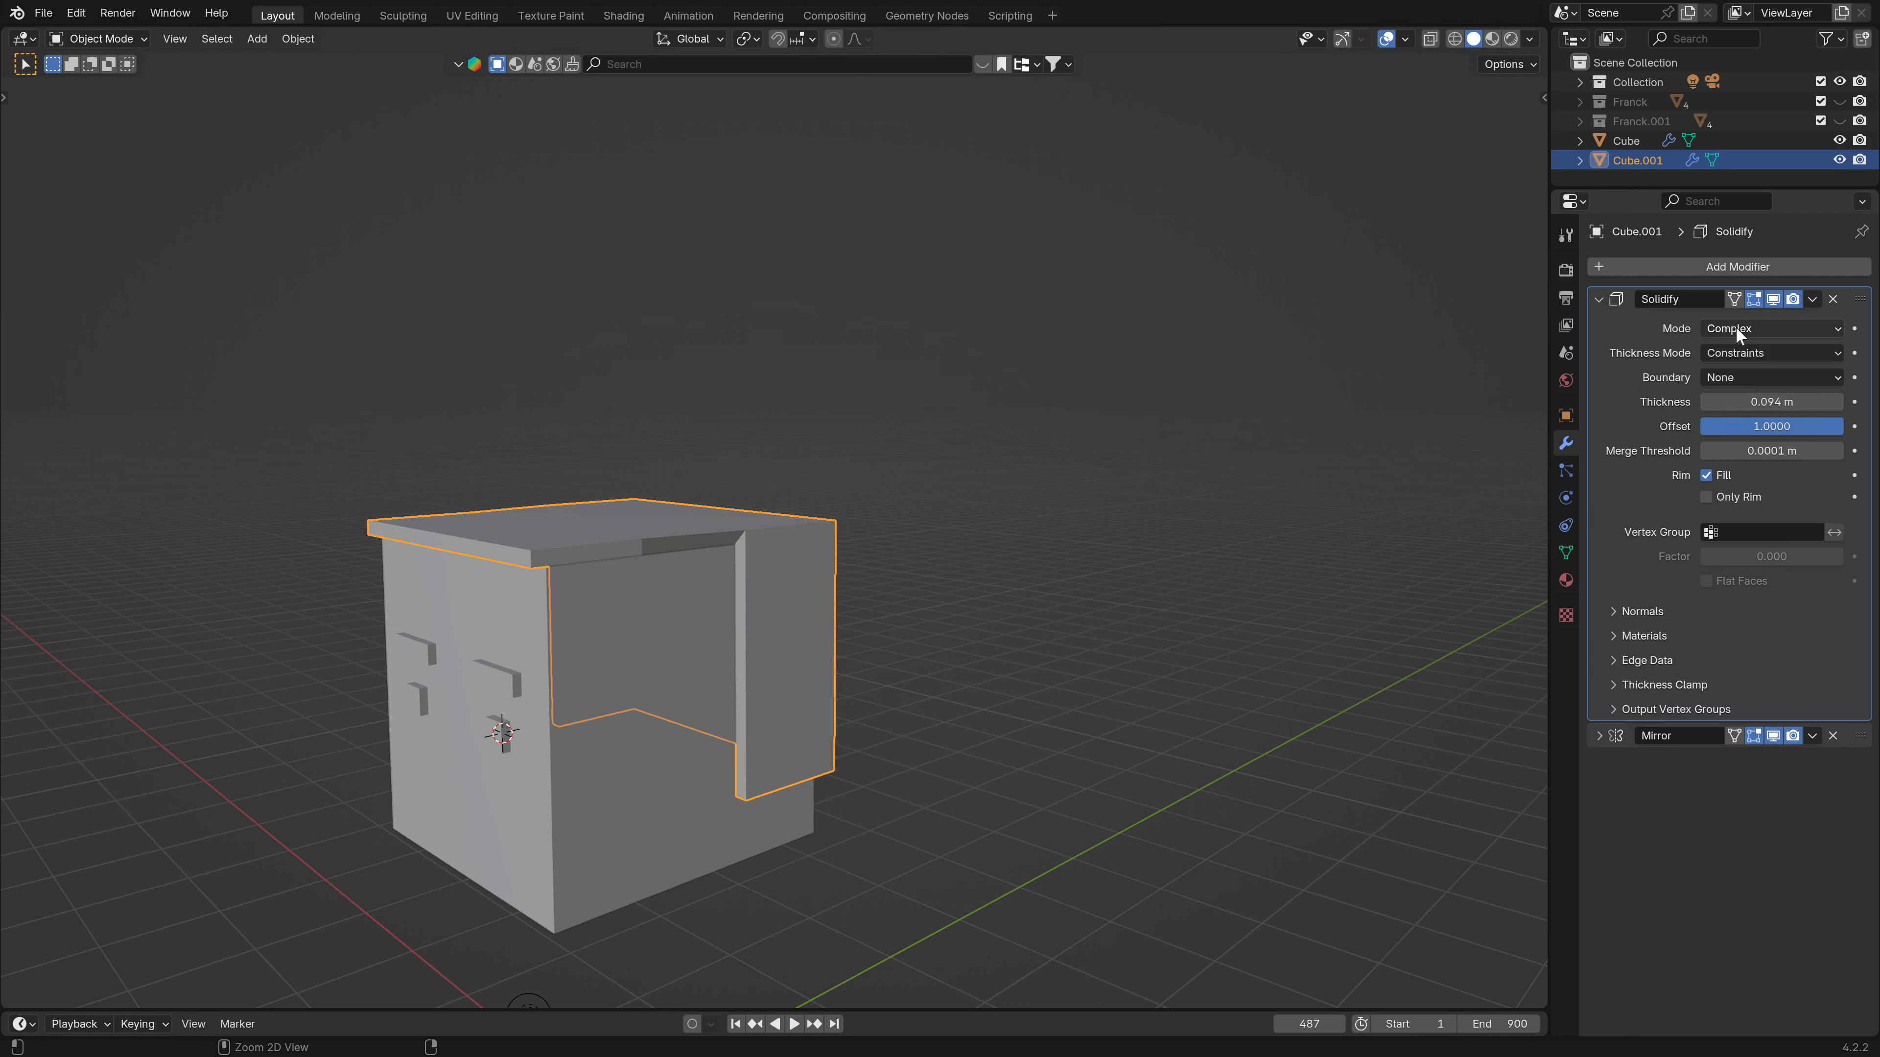
pyautogui.moveTo(804, 488); pyautogui.dragTo(882, 491, button='middle')
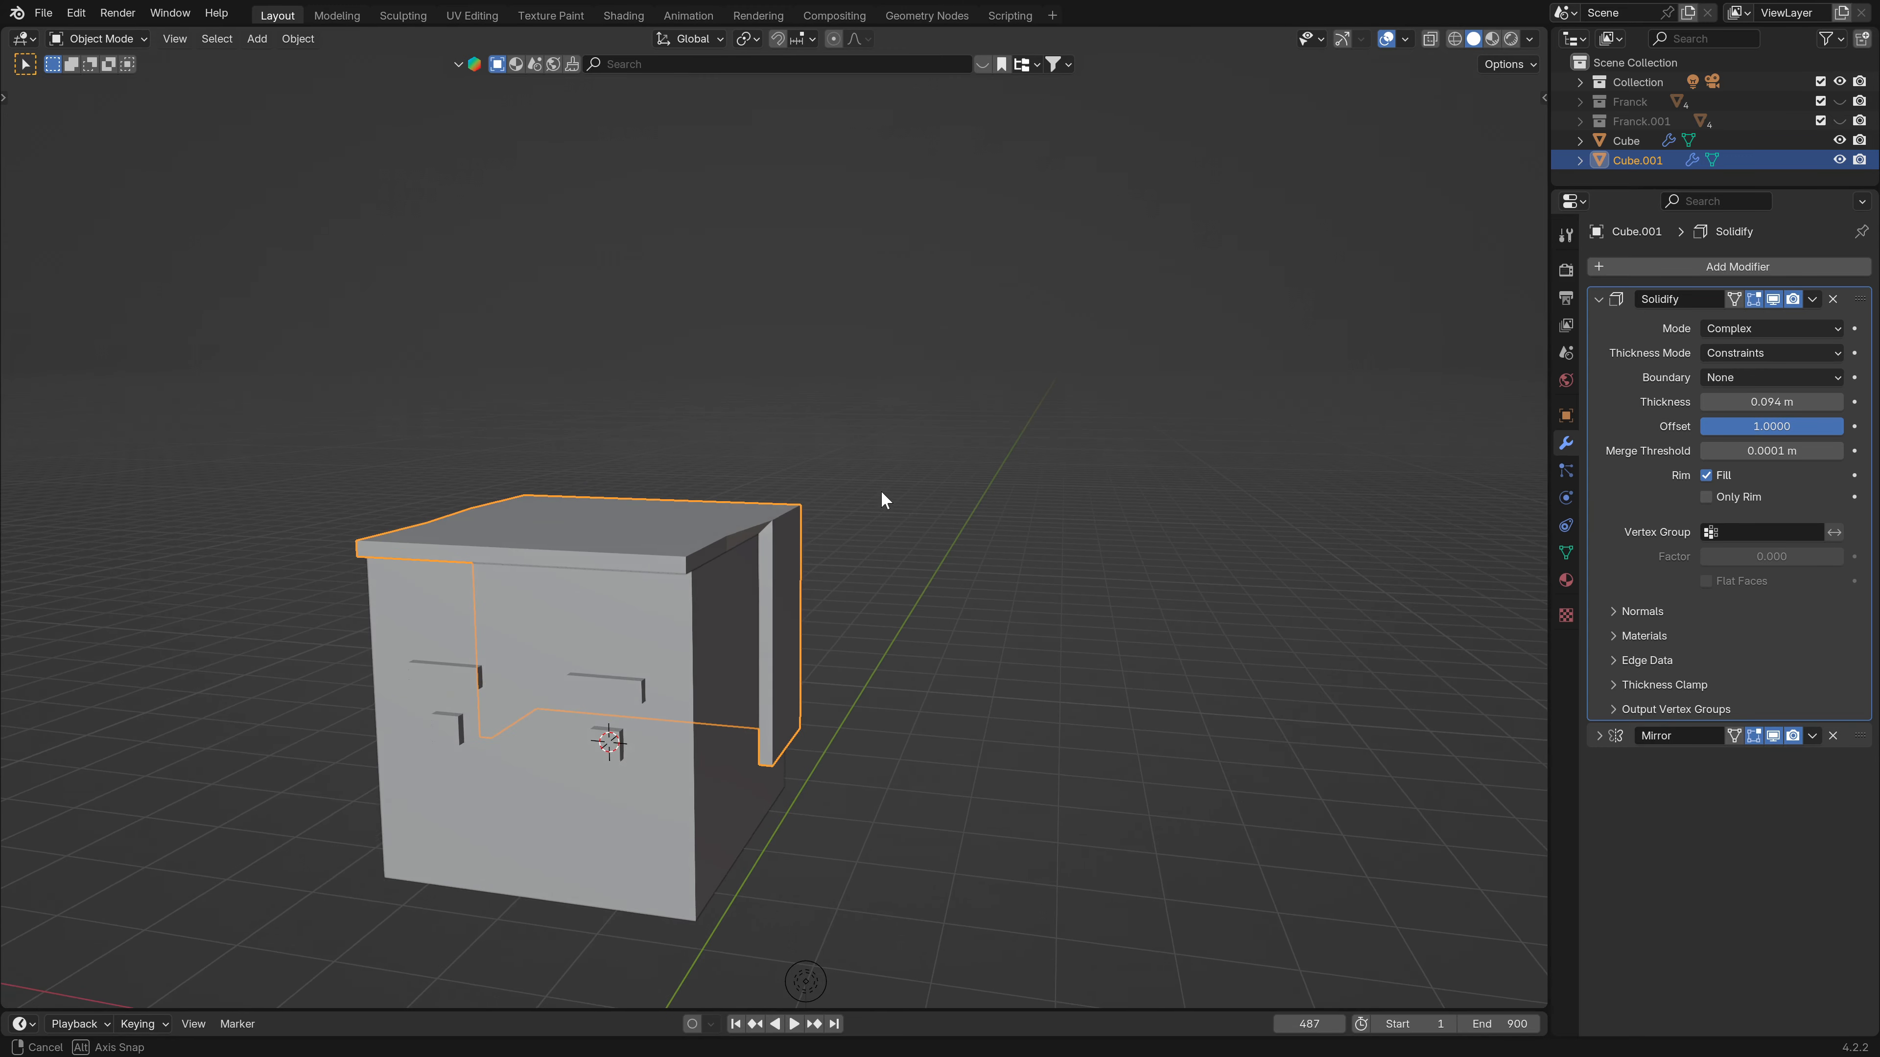
pyautogui.keyDown('ctrl'); pyautogui.scroll(1, 1740, 326); pyautogui.keyUp('ctrl')
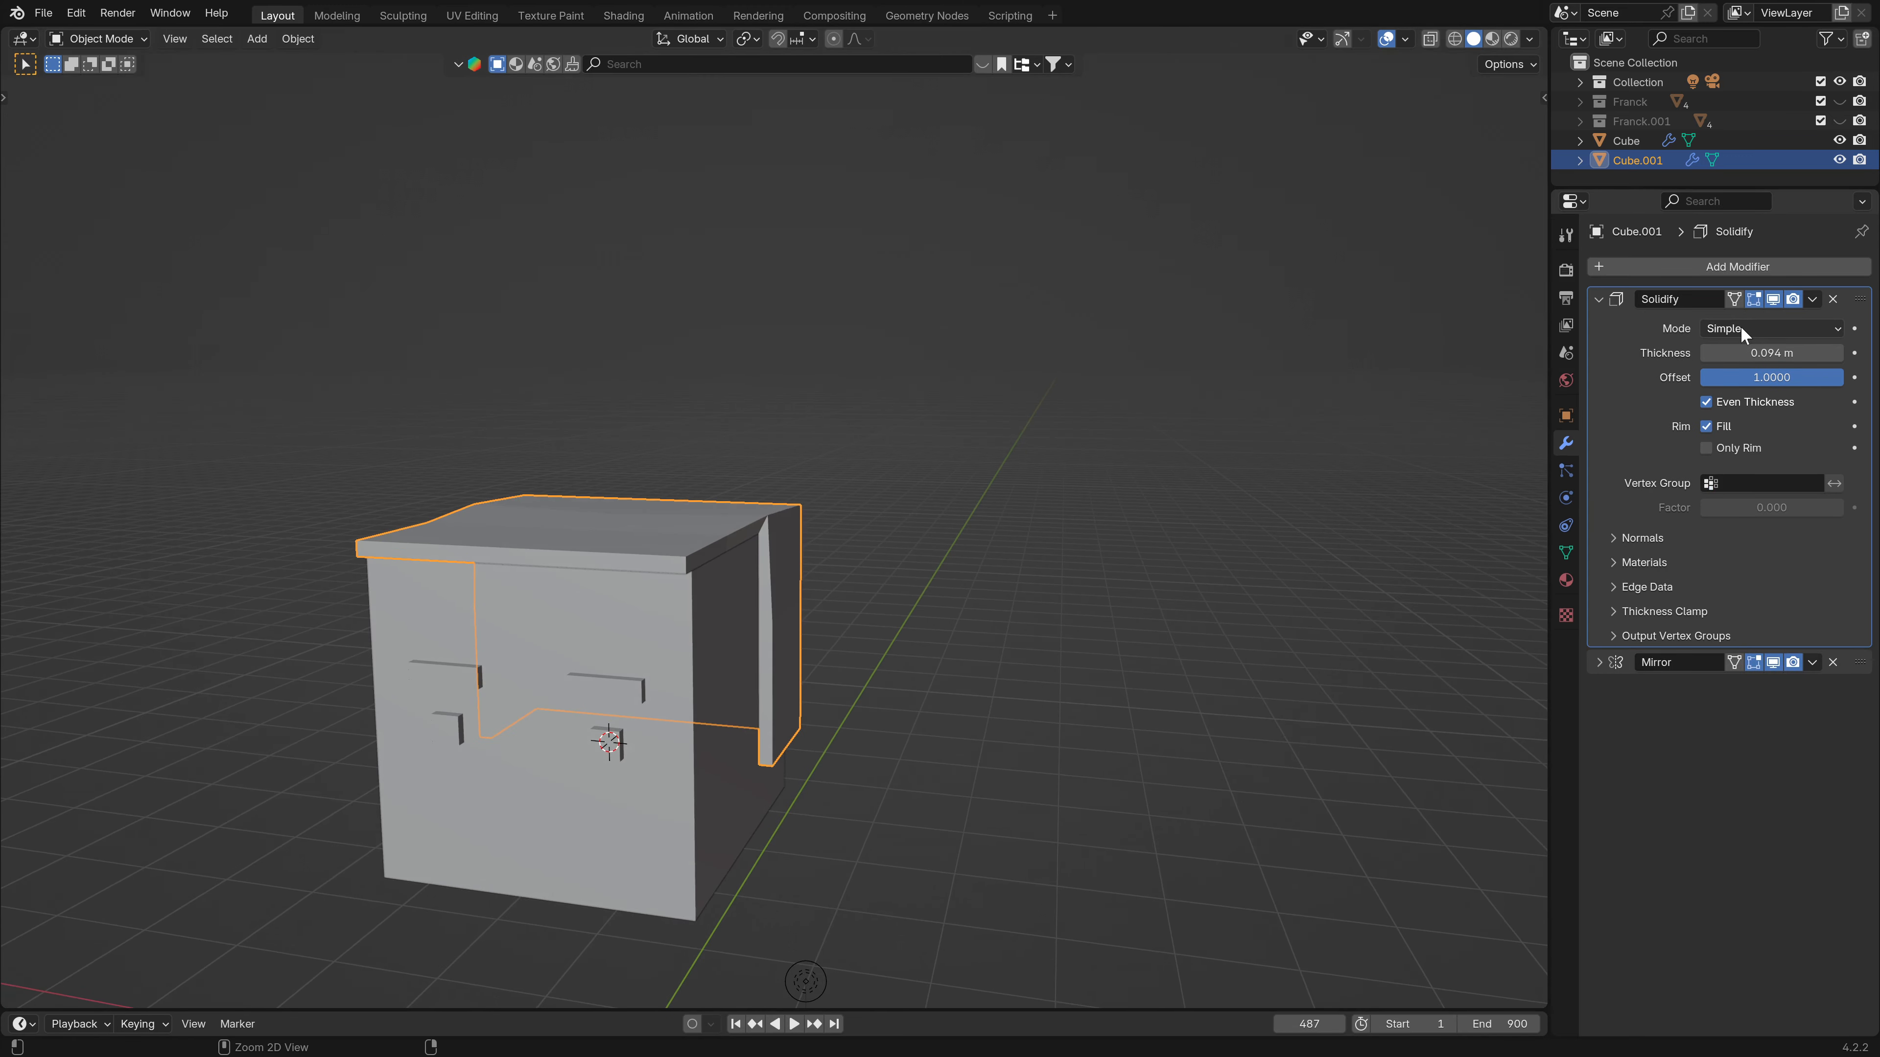
pyautogui.keyDown('ctrl'); pyautogui.scroll(-1, 1740, 327); pyautogui.keyUp('ctrl')
pyautogui.keyDown('ctrl'); pyautogui.scroll(1, 1740, 327); pyautogui.keyUp('ctrl')
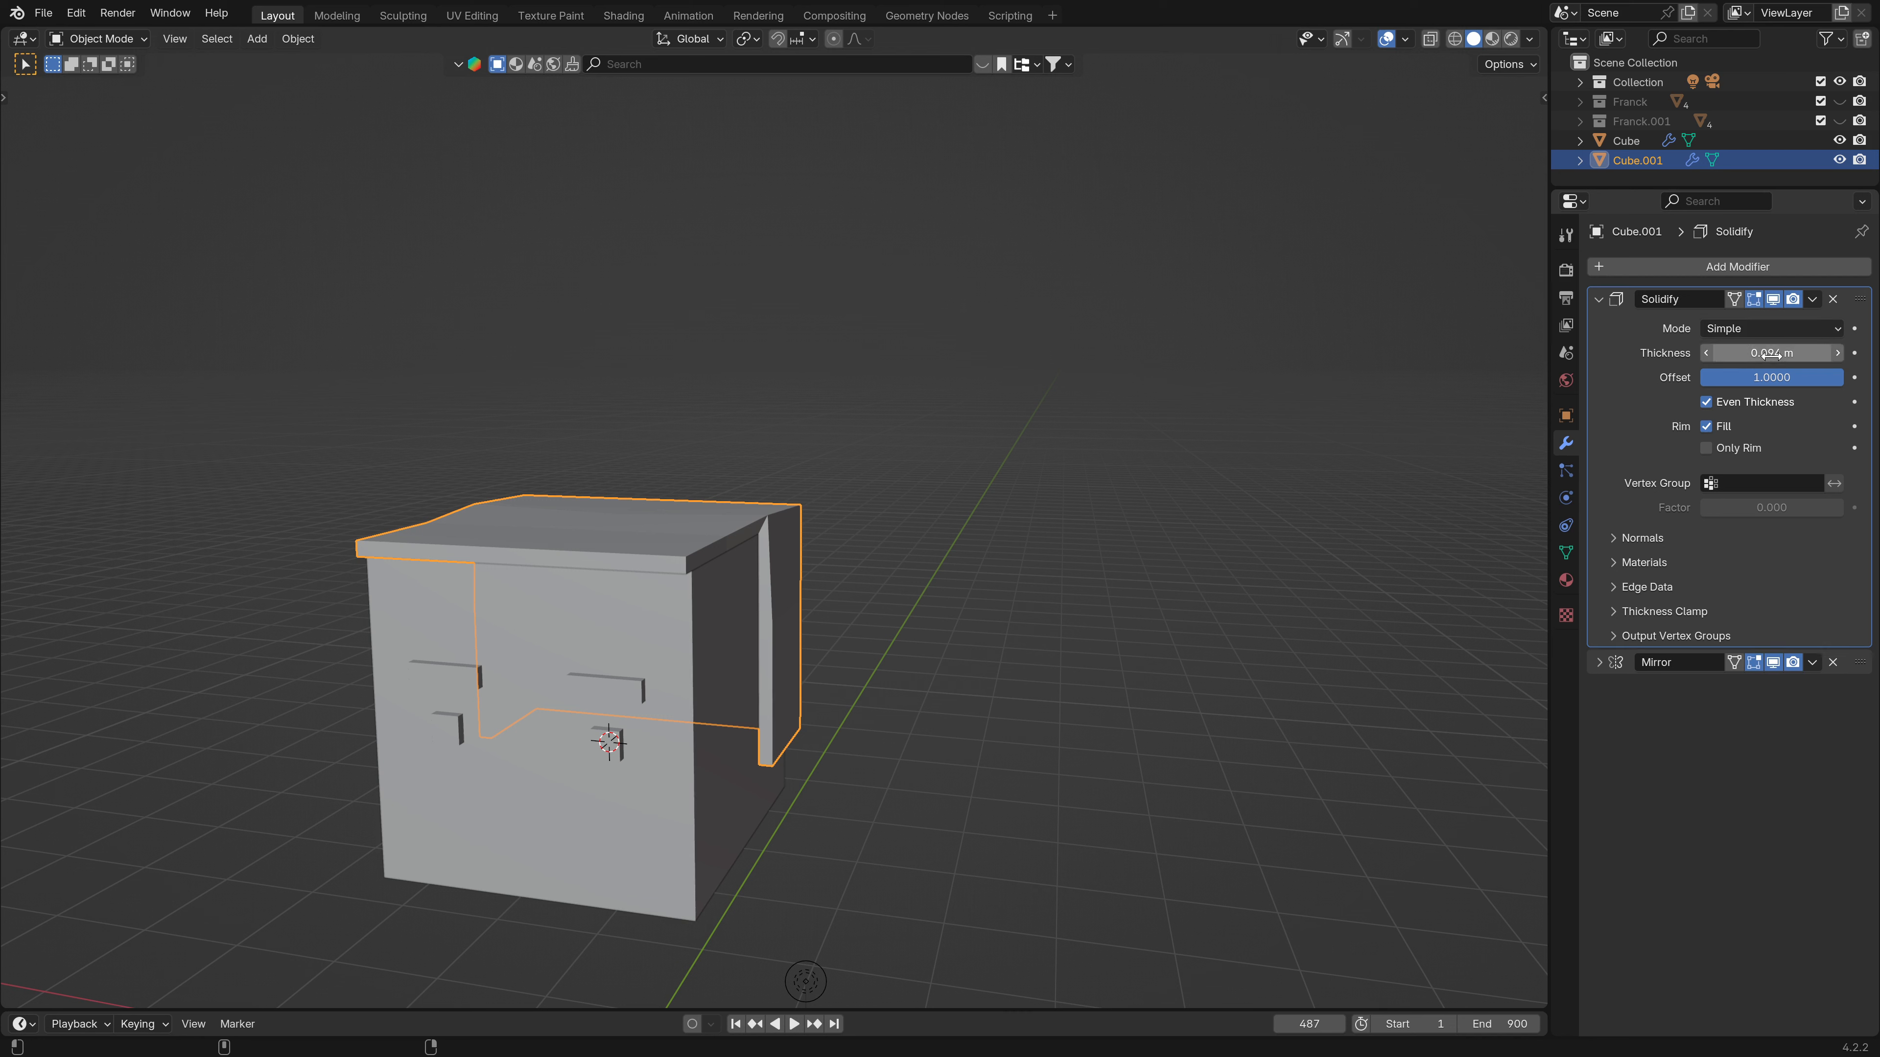
pyautogui.moveTo(1765, 354)
pyautogui.mouseDown()
pyautogui.moveTo(1835, 354)
pyautogui.moveTo(1757, 361)
pyautogui.mouseUp()
# Delete the whole hair shell object in Object Mode.
pyautogui.moveTo(869, 588); pyautogui.dragTo(776, 564, button='middle')
pyautogui.press('x')
pyautogui.click(776, 530)
# In the head's mesh, duplicate the eyebrow block and move the copy up along Z to just above the head.
pyautogui.rightClick(651, 652)
pyautogui.press('Tab')
pyautogui.moveTo(651, 622); pyautogui.dragTo(558, 612, button='middle')
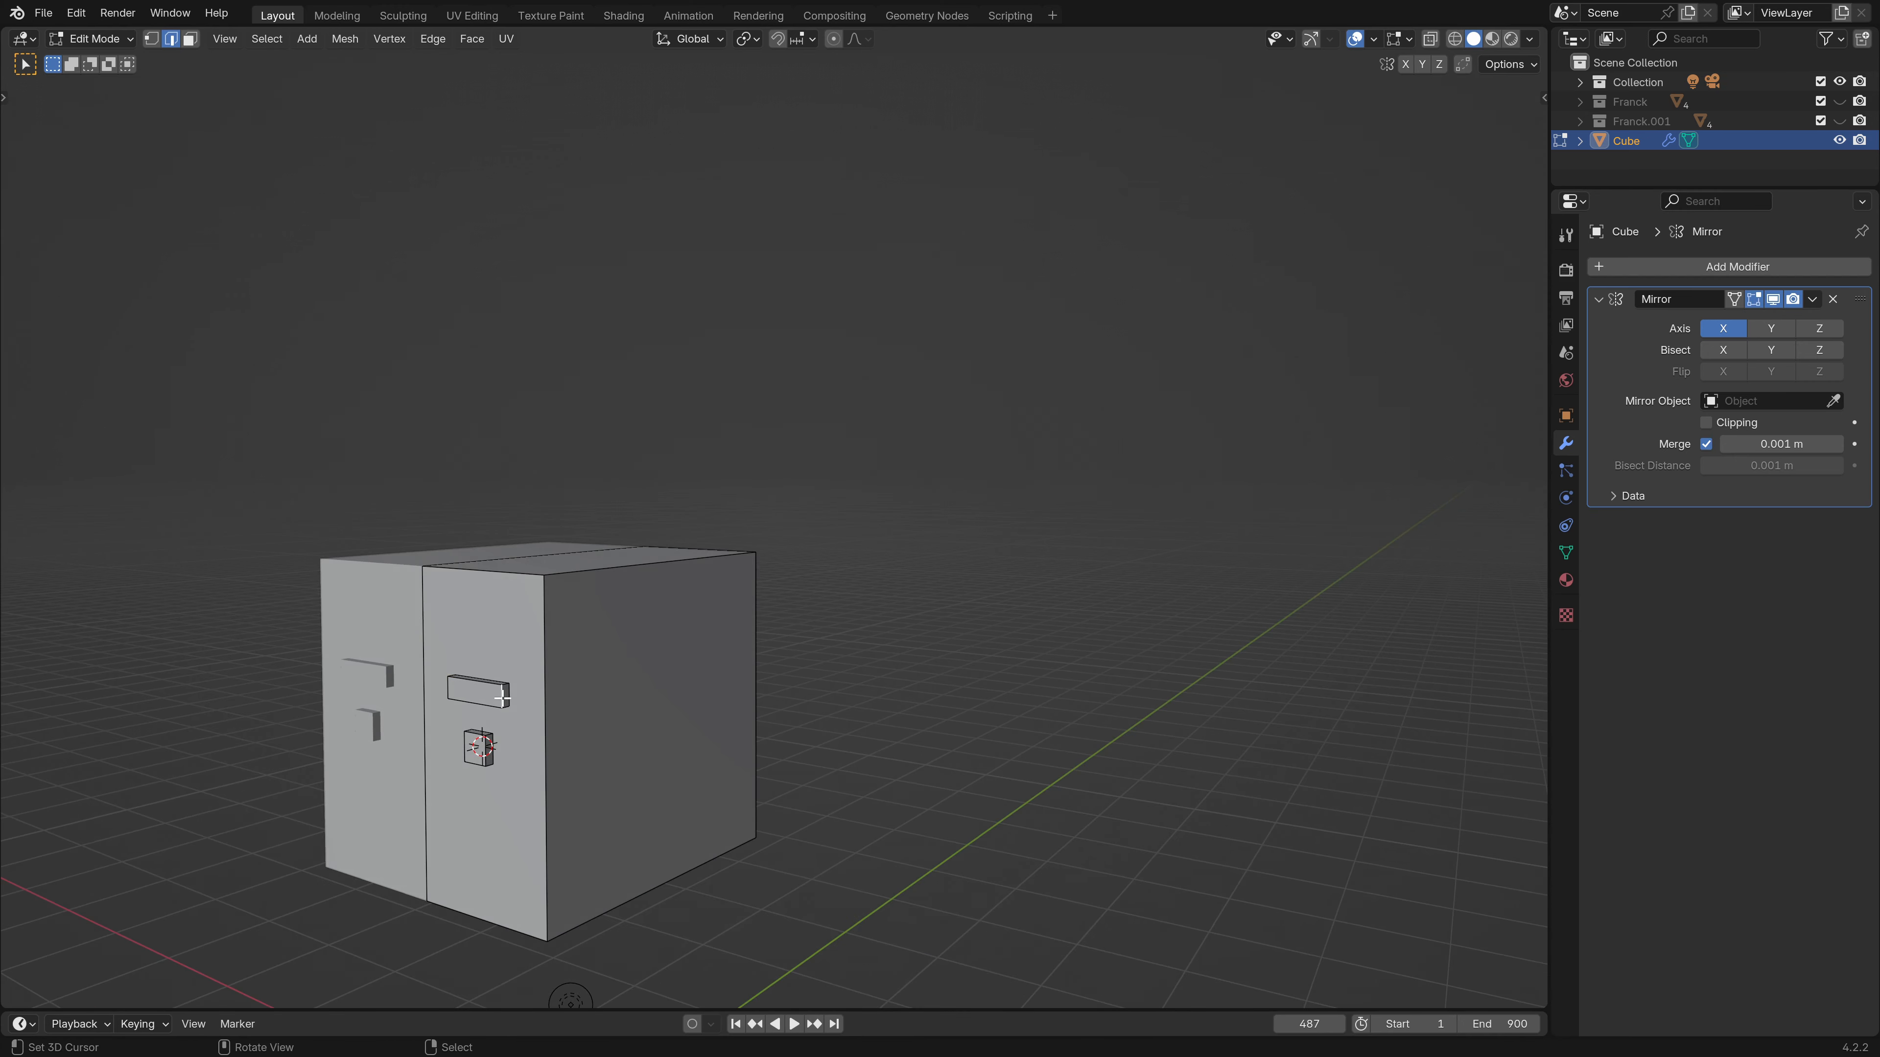
pyautogui.press('l')
pyautogui.moveTo(502, 697); pyautogui.dragTo(479, 719, button='middle')
pyautogui.press('KP_1')
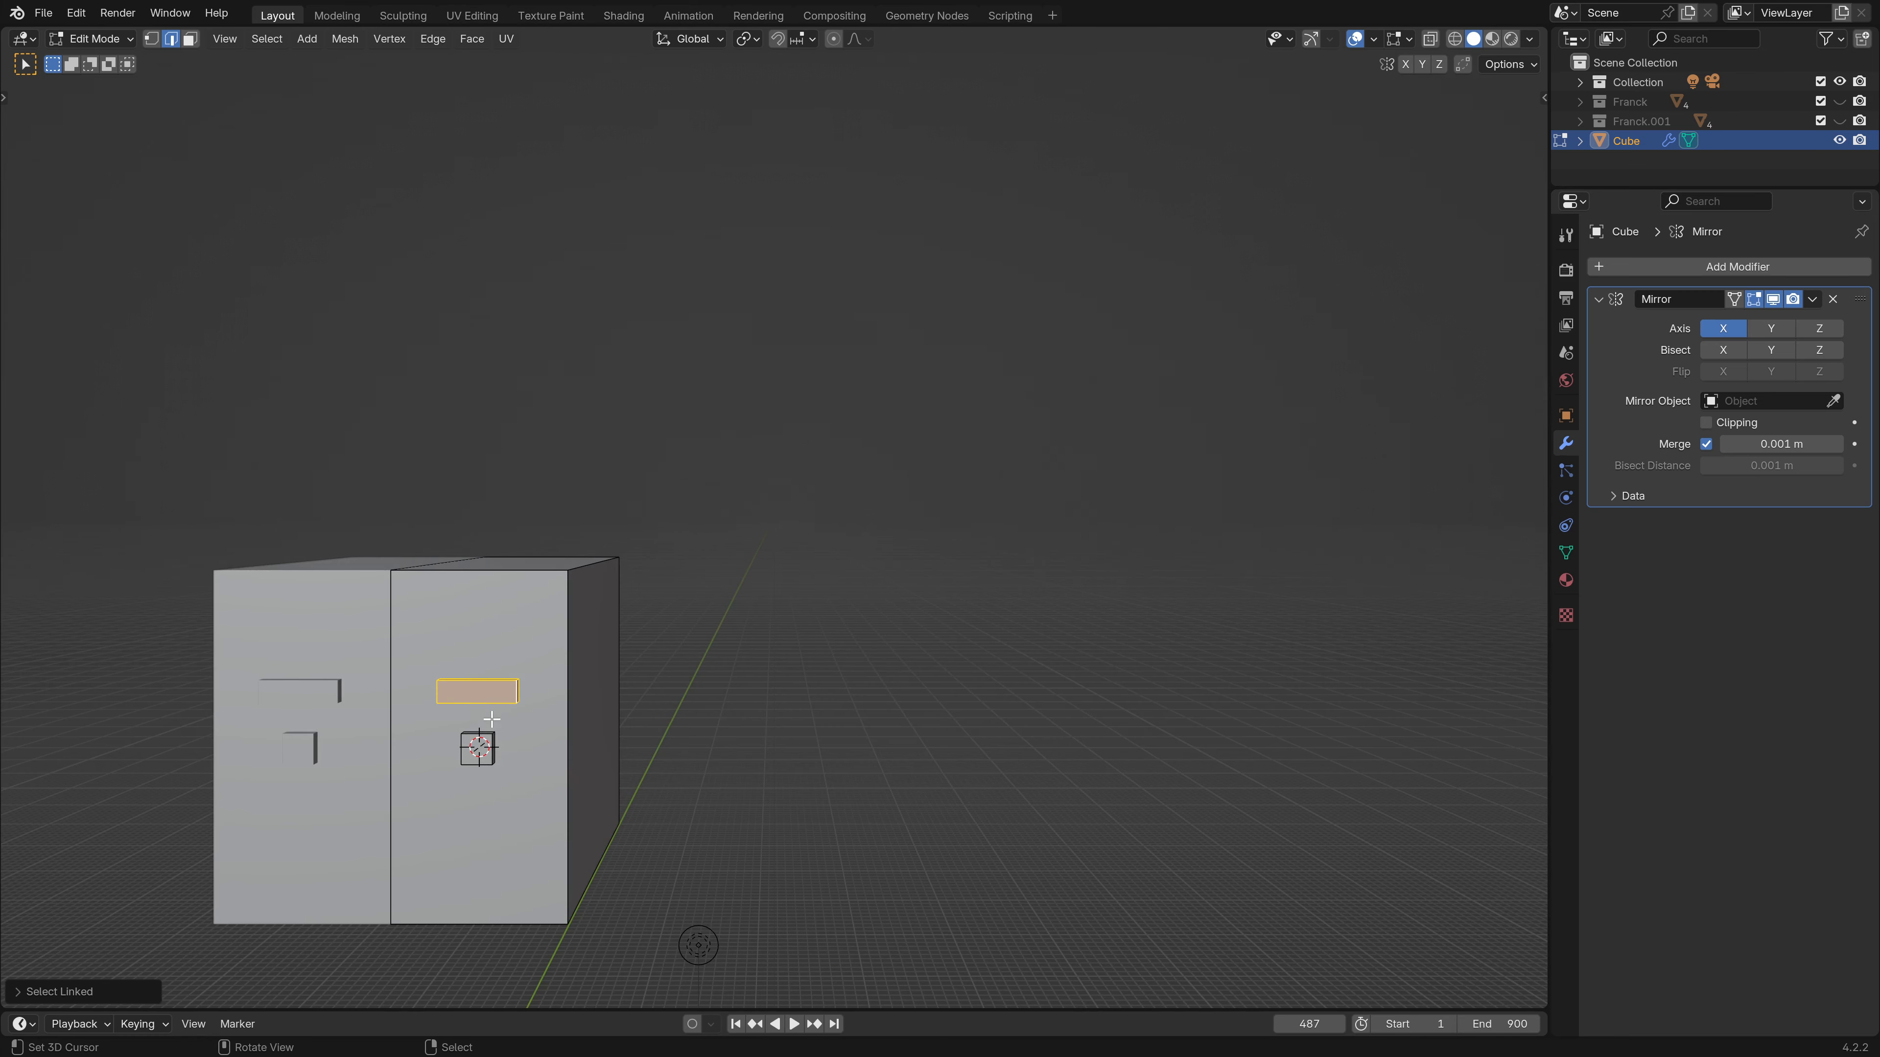
pyautogui.press('KP_5')
pyautogui.keyDown('shift'); pyautogui.moveTo(443, 633); pyautogui.dragTo(566, 595, button='middle'); pyautogui.keyUp('shift')
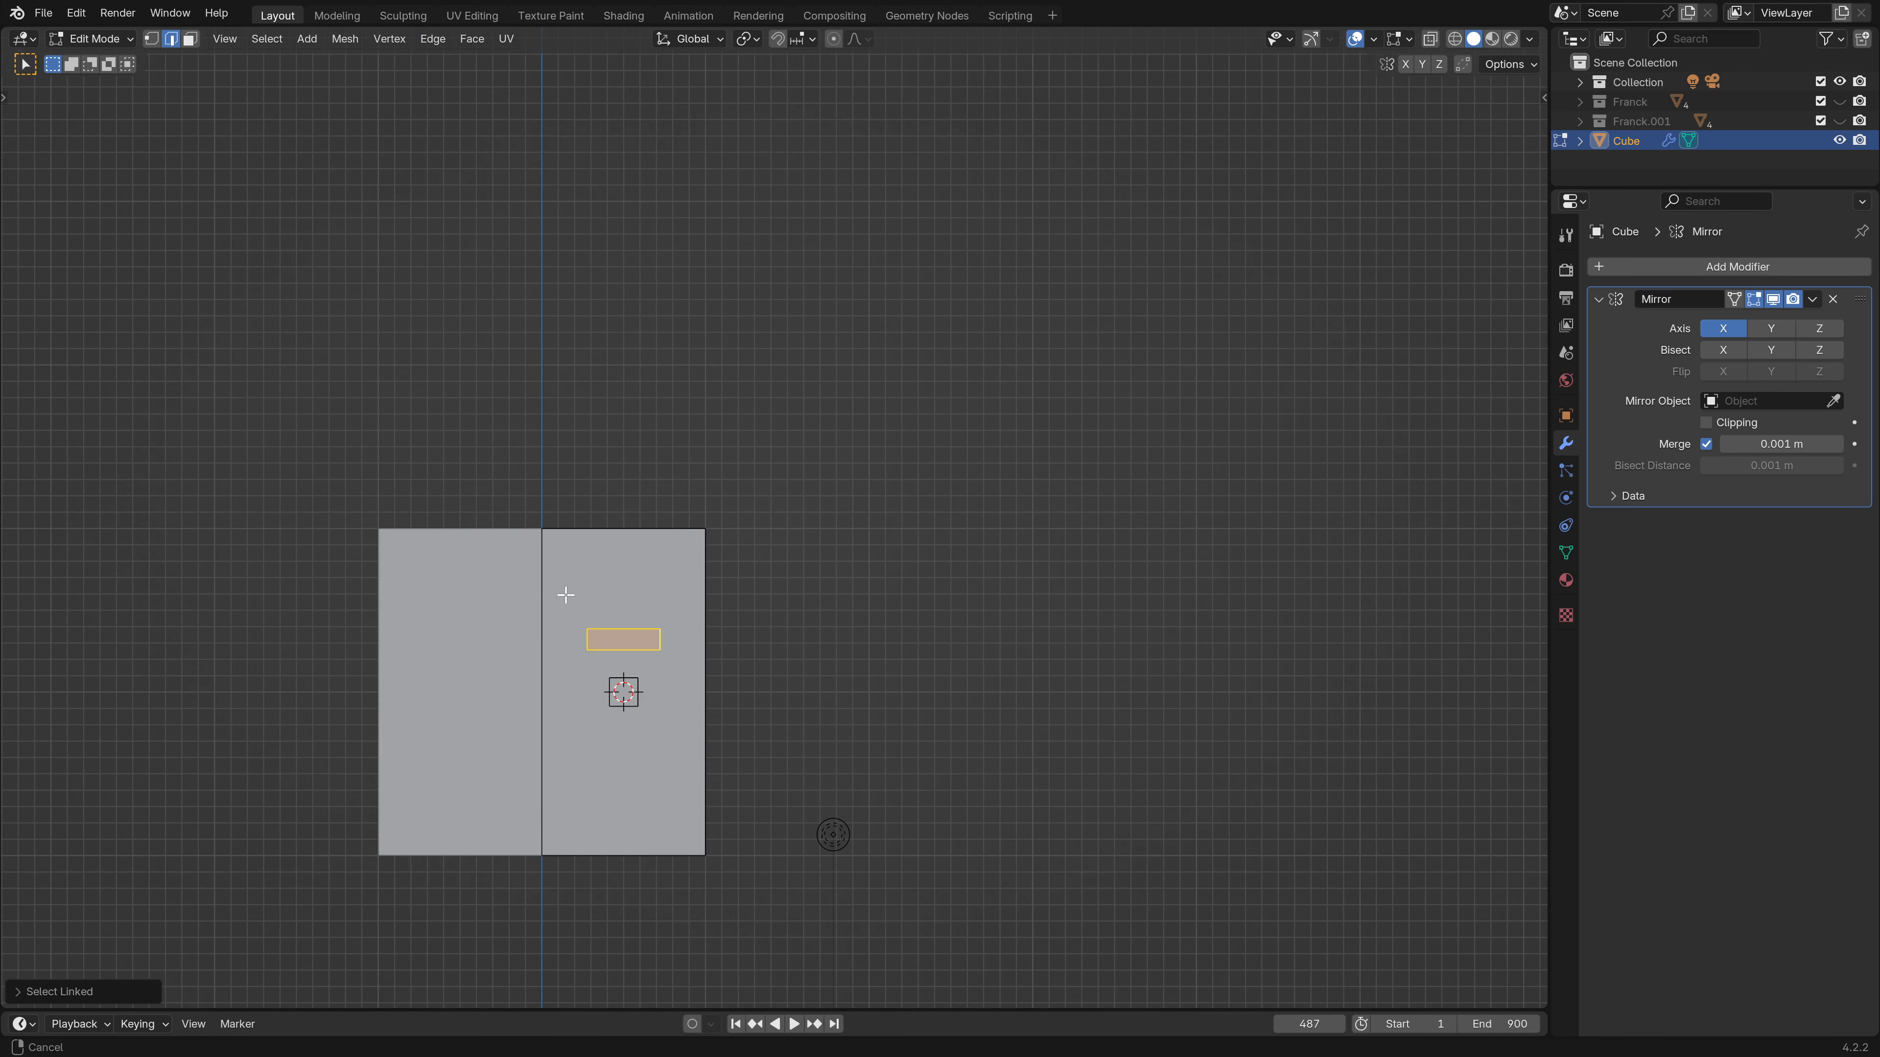
pyautogui.hotkey('shift', 'd')
pyautogui.press('z')
pyautogui.click(655, 561)
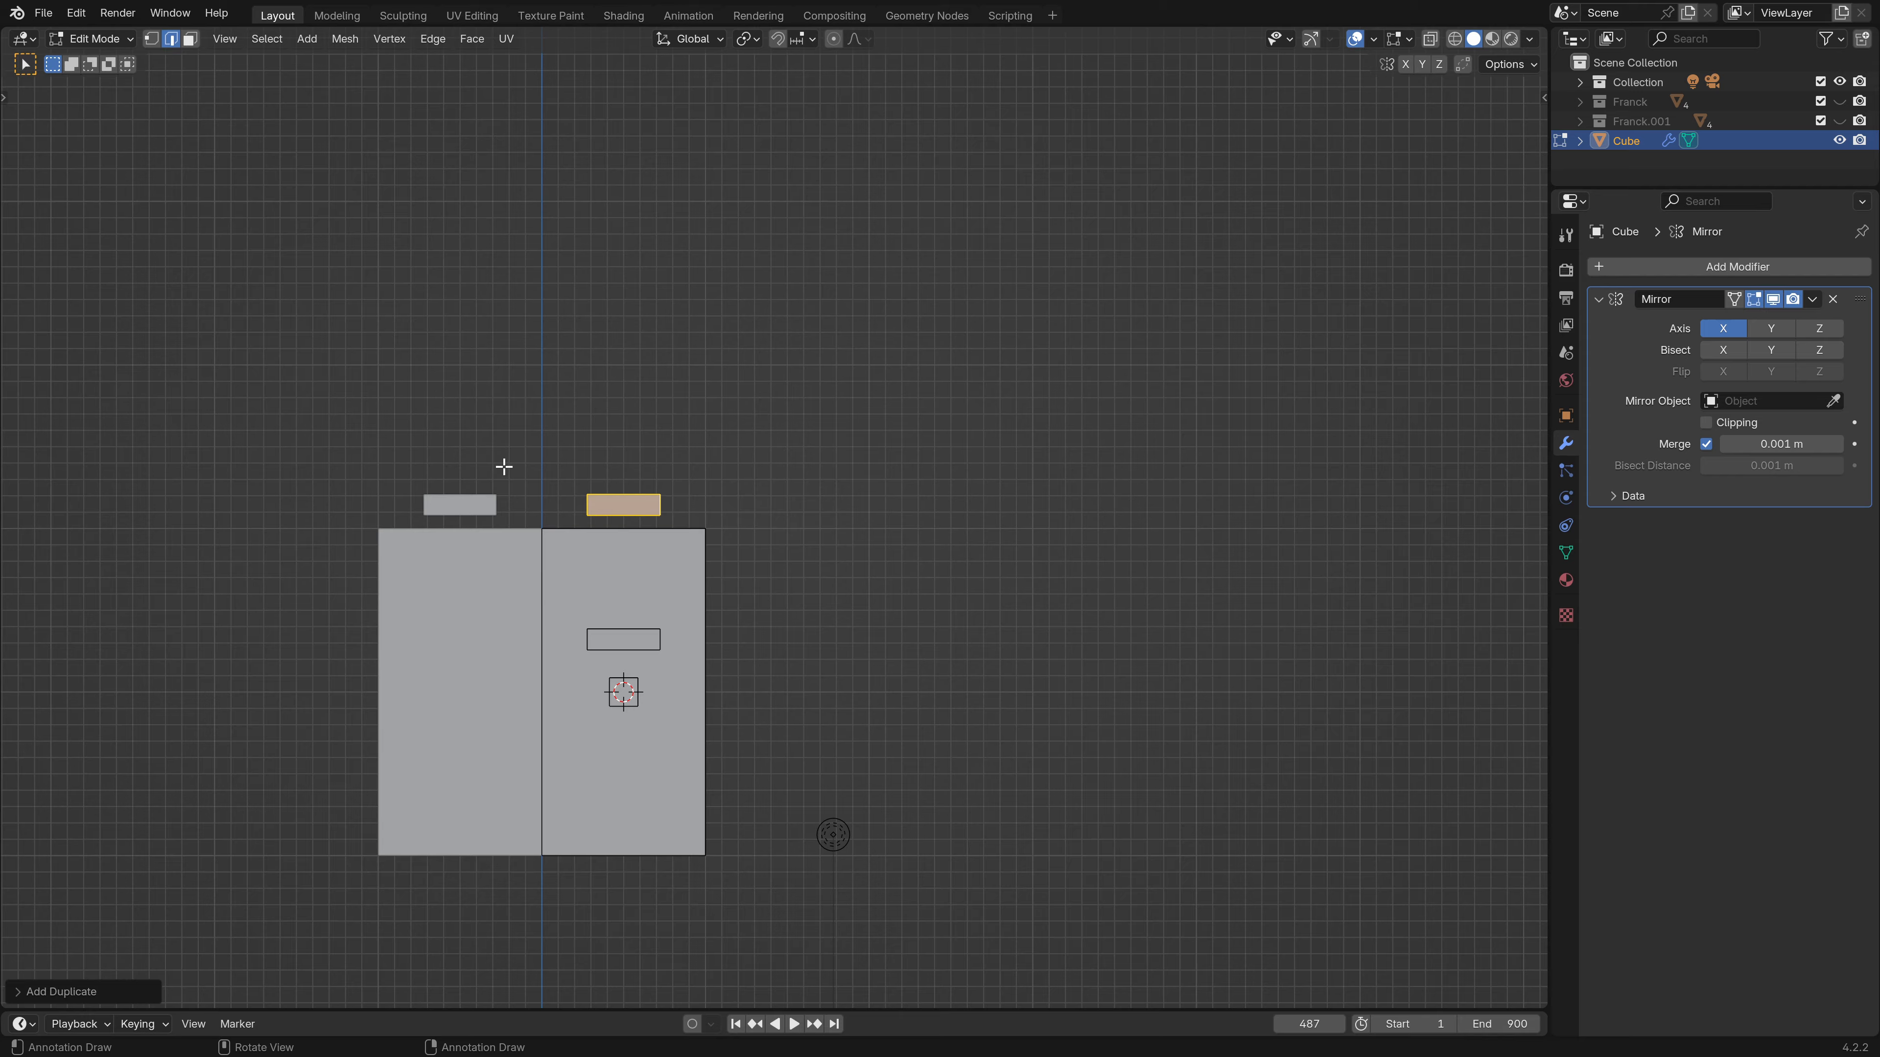
# Delete the inner end face of the duplicated block above the head, on the side facing the mirror plane.
pyautogui.moveTo(503, 466); pyautogui.dragTo(600, 511, button='middle')
pyautogui.scroll(3, 599, 515)
pyautogui.rightClick(603, 511)
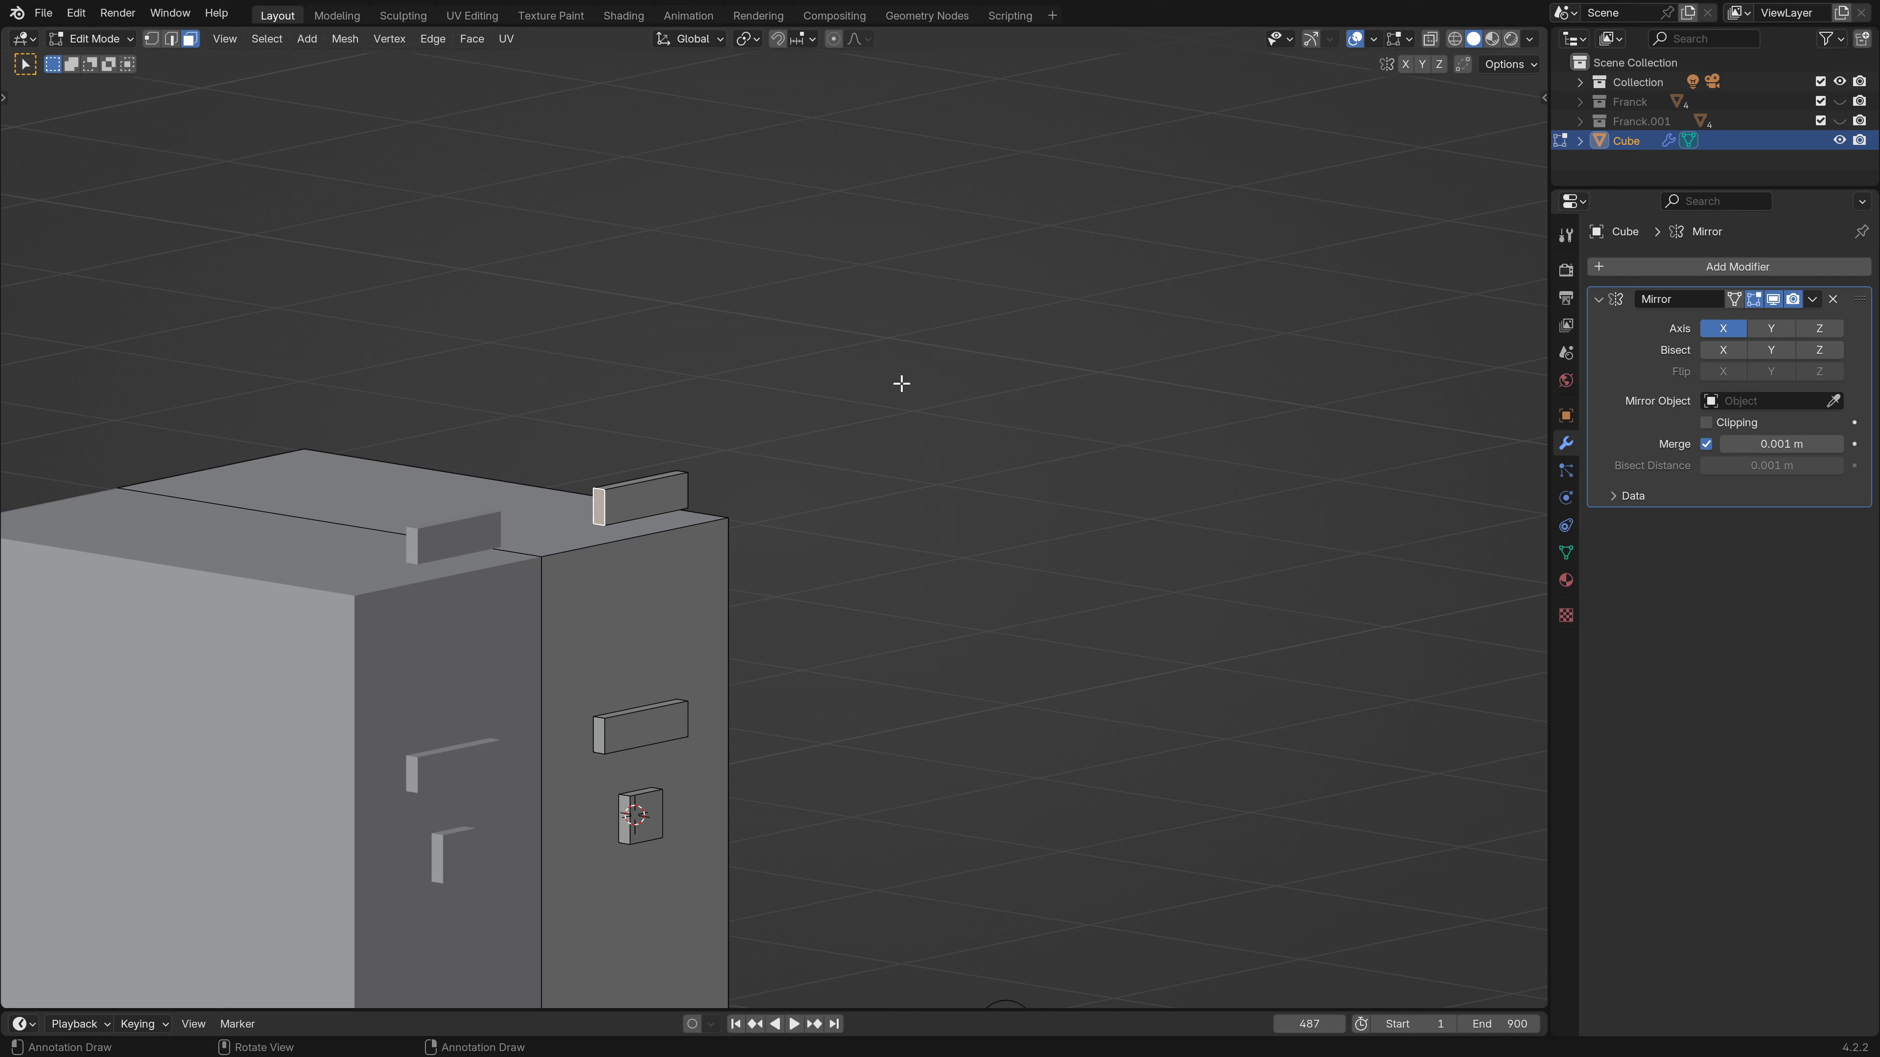
pyautogui.press('x')
pyautogui.click(997, 318)
# With Mirror Clipping enabled, move the whole linked block to the centre line and stretch it sideways past the head's edge.
pyautogui.click(671, 490)
pyautogui.press('l')
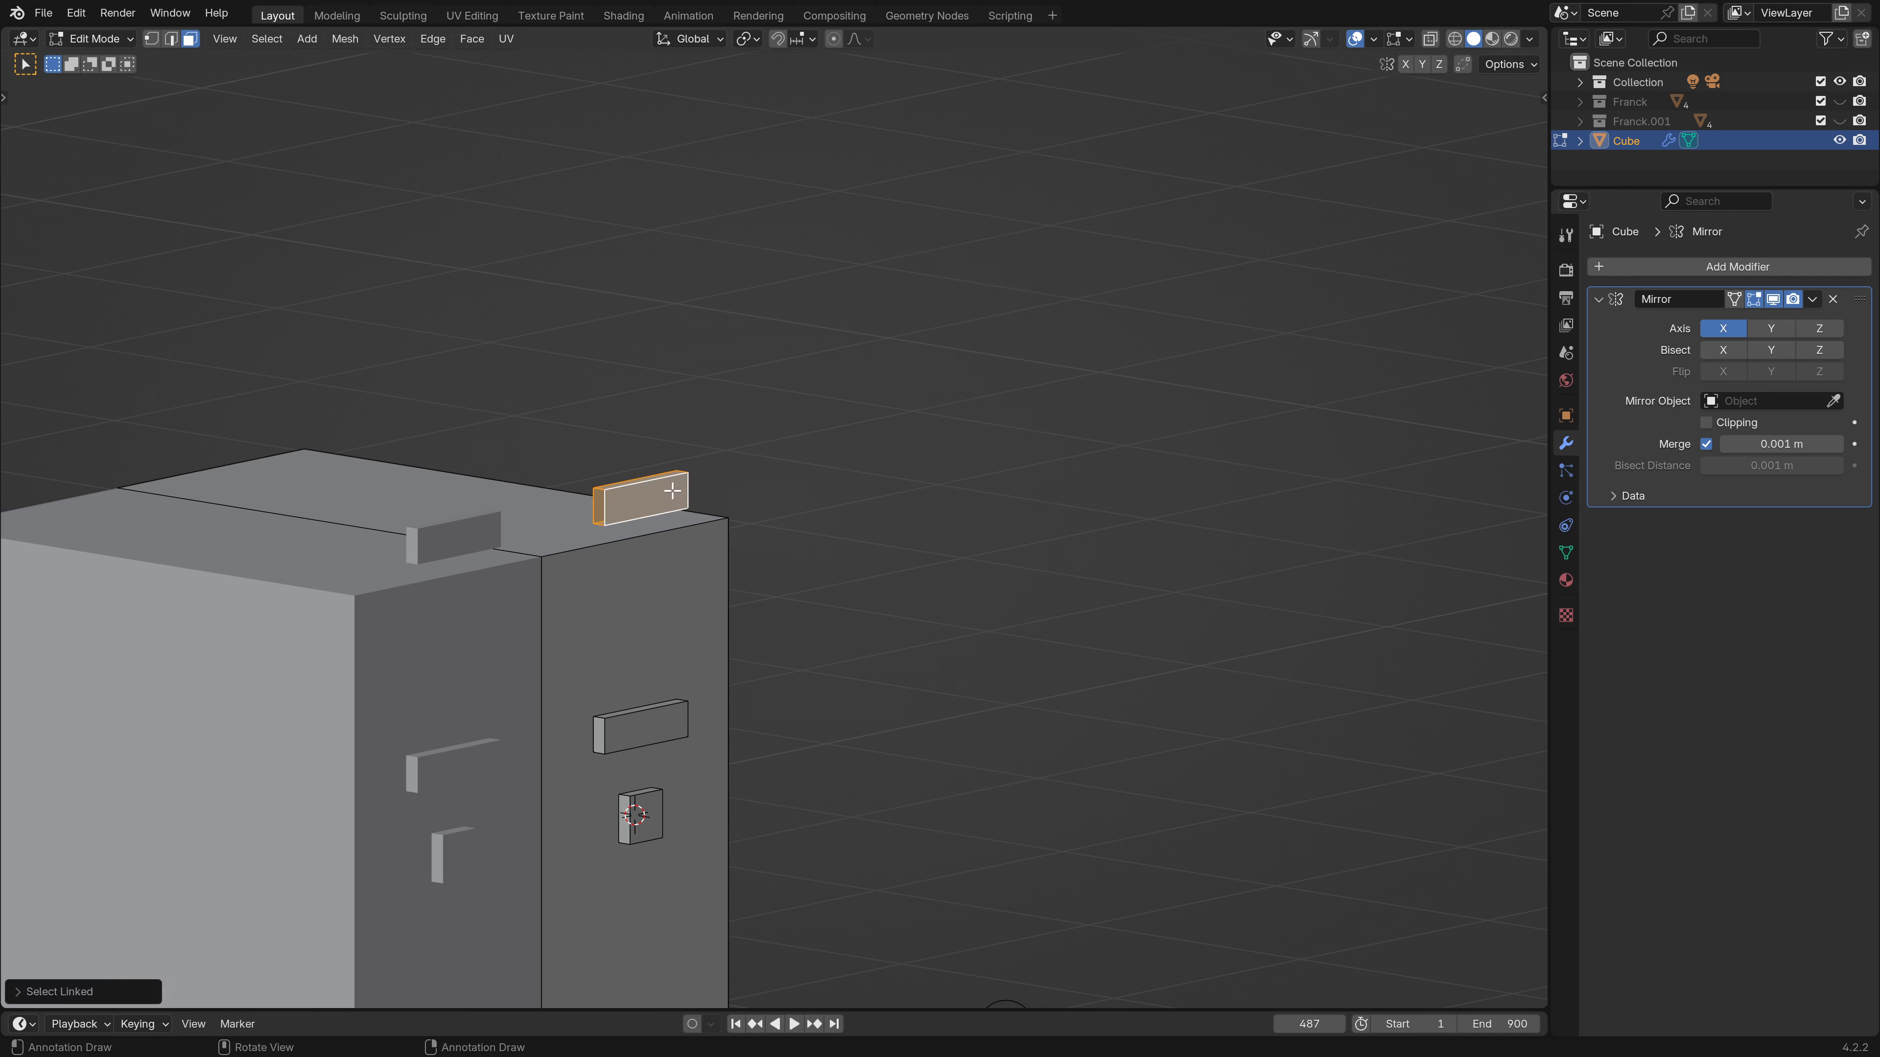
pyautogui.press('KP_1')
pyautogui.press('g')
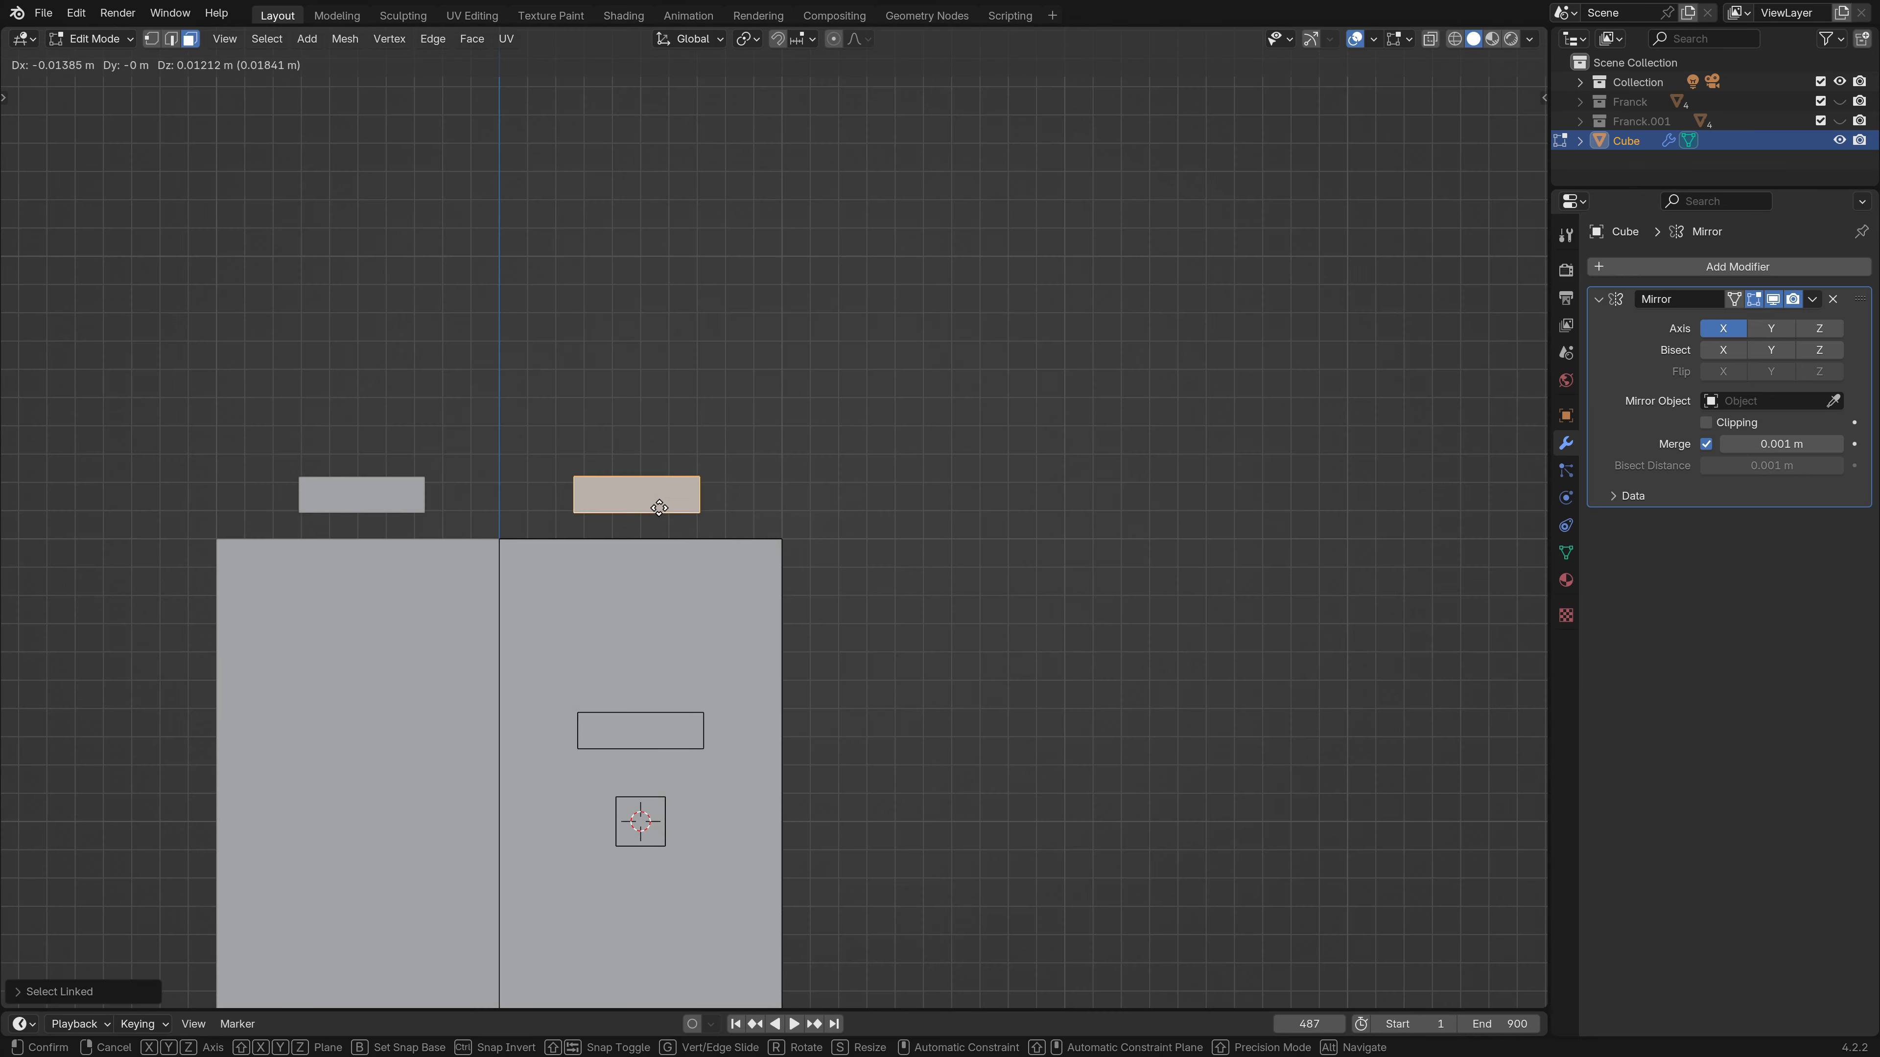
pyautogui.click(578, 513)
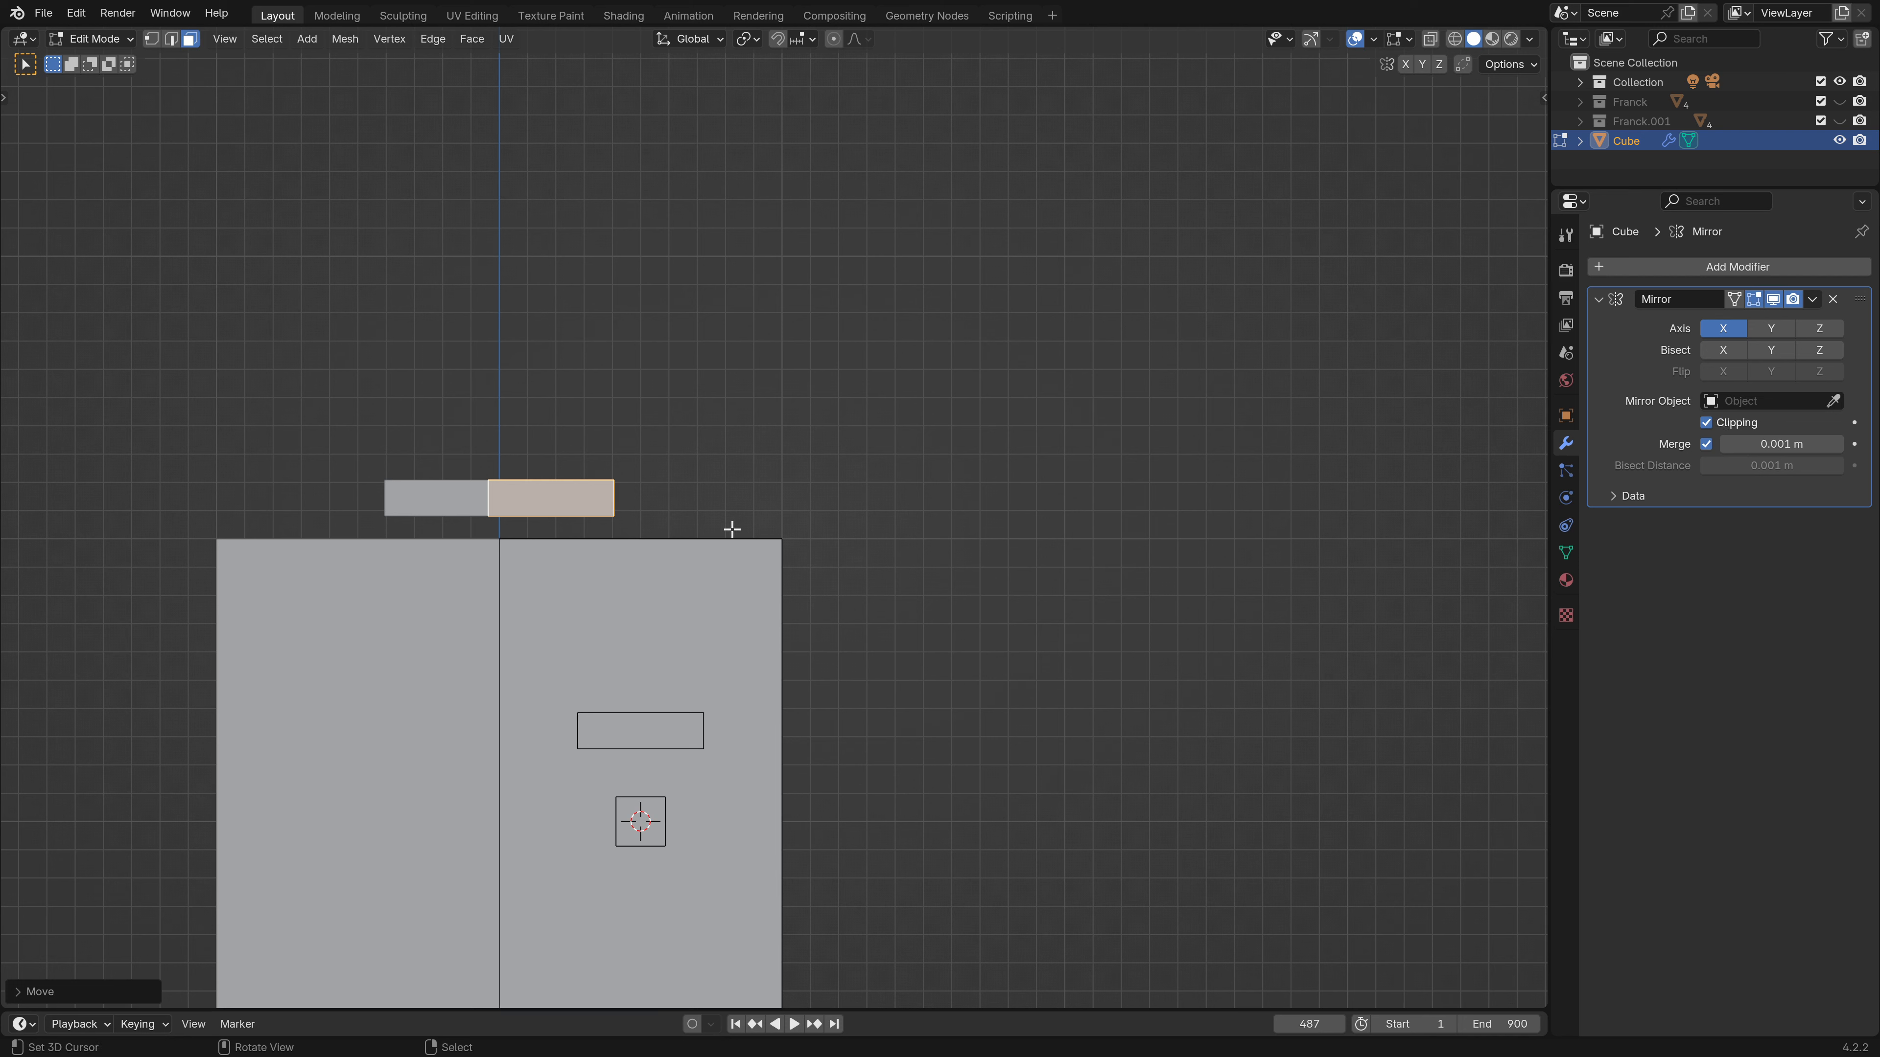
pyautogui.press('g')
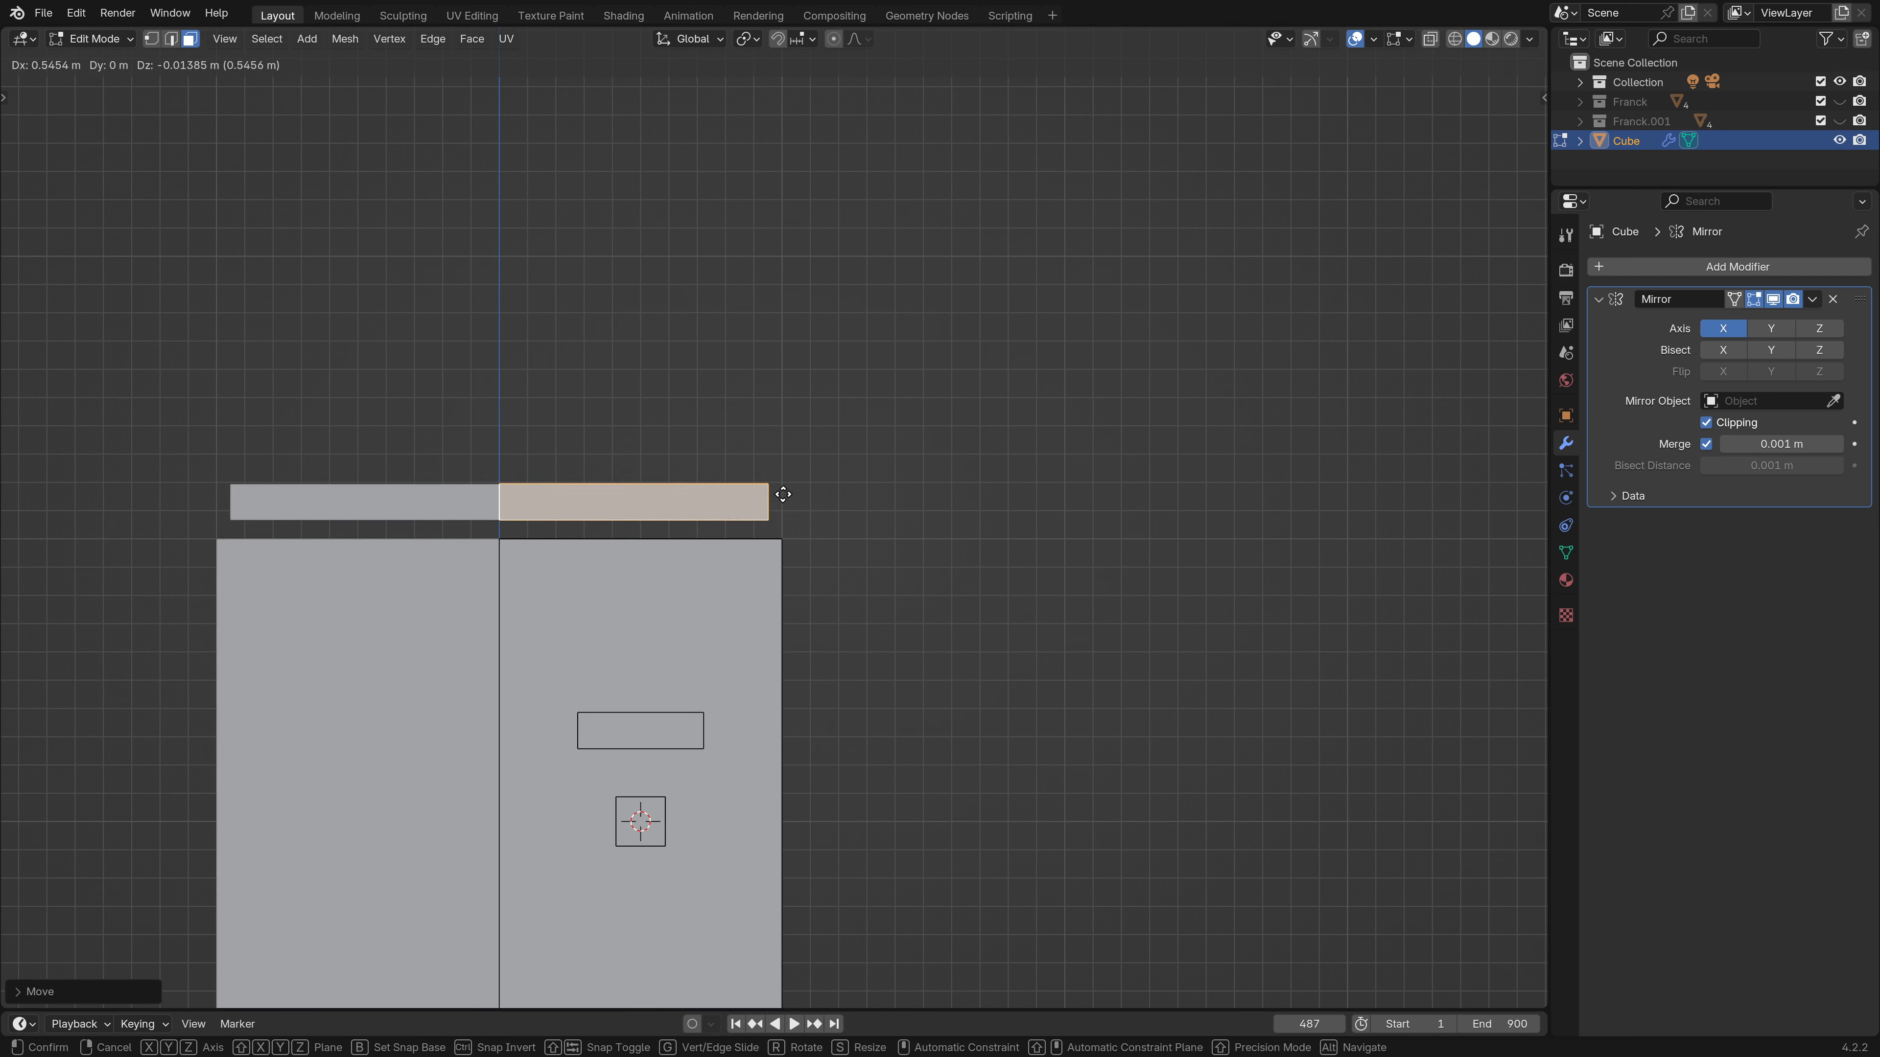
pyautogui.click(847, 513)
# Raise the top face of the hair block along Z to make the front hair section tall.
pyautogui.moveTo(814, 478); pyautogui.dragTo(726, 592, button='middle')
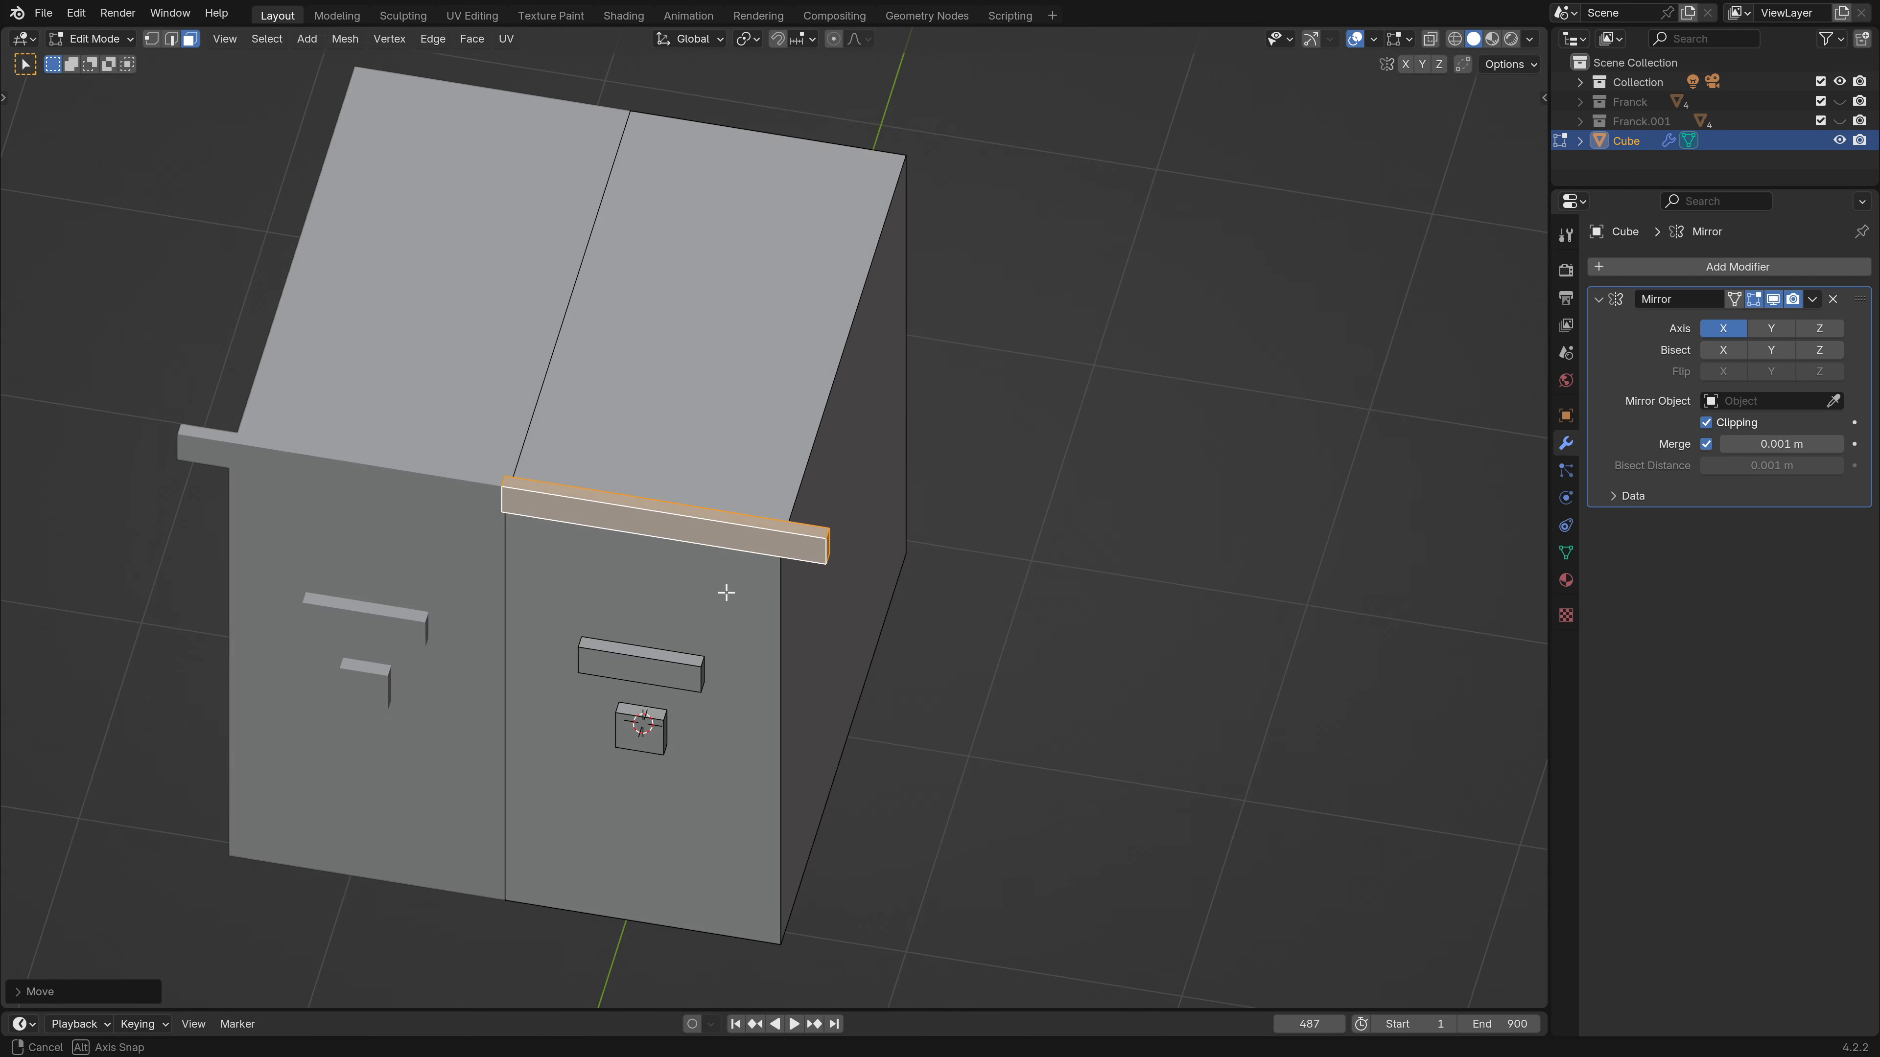
pyautogui.click(771, 528)
pyautogui.moveTo(860, 533); pyautogui.dragTo(865, 480, button='middle')
pyautogui.press('g')
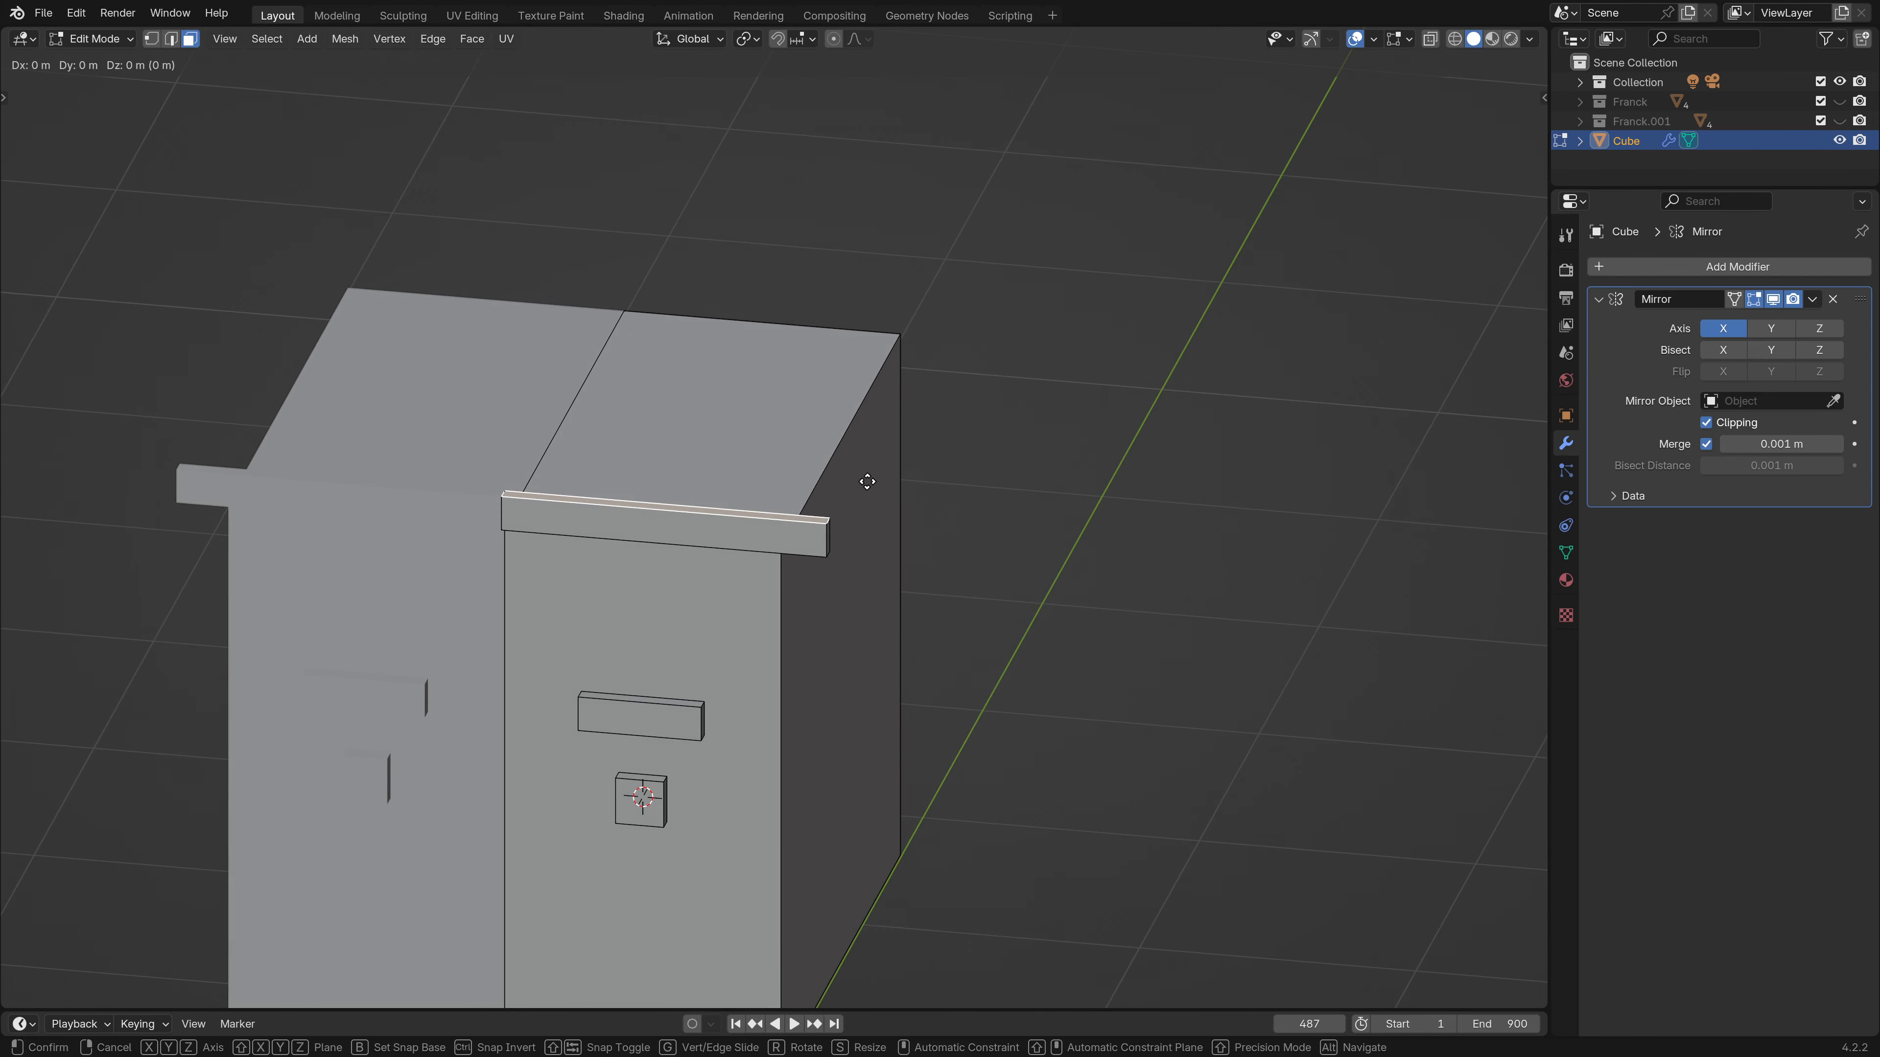
pyautogui.press('z')
pyautogui.click(860, 332)
# Move the back face of the hair block along Y to deepen it over roughly the front third of the head.
pyautogui.scroll(-2, 860, 335)
pyautogui.moveTo(715, 485); pyautogui.dragTo(576, 458, button='middle')
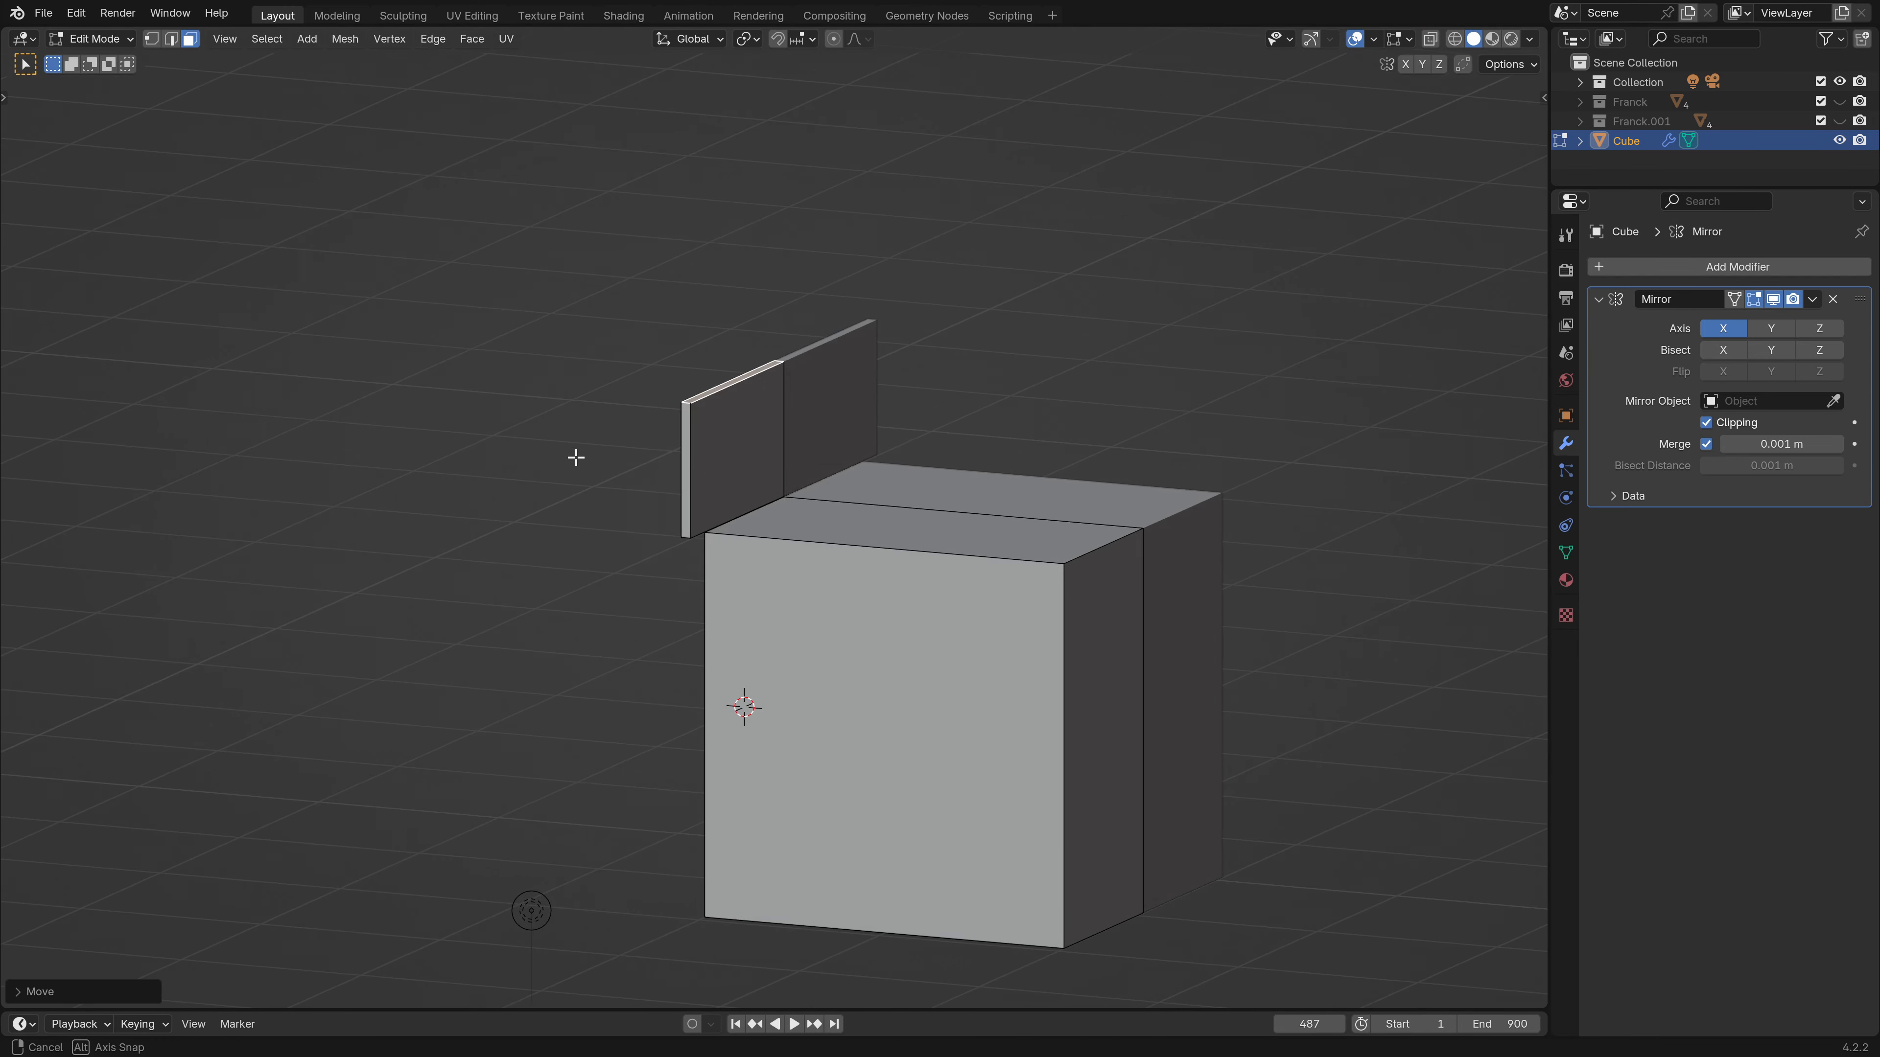
pyautogui.click(739, 468)
pyautogui.press('KP_3')
pyautogui.press('g')
pyautogui.press('y')
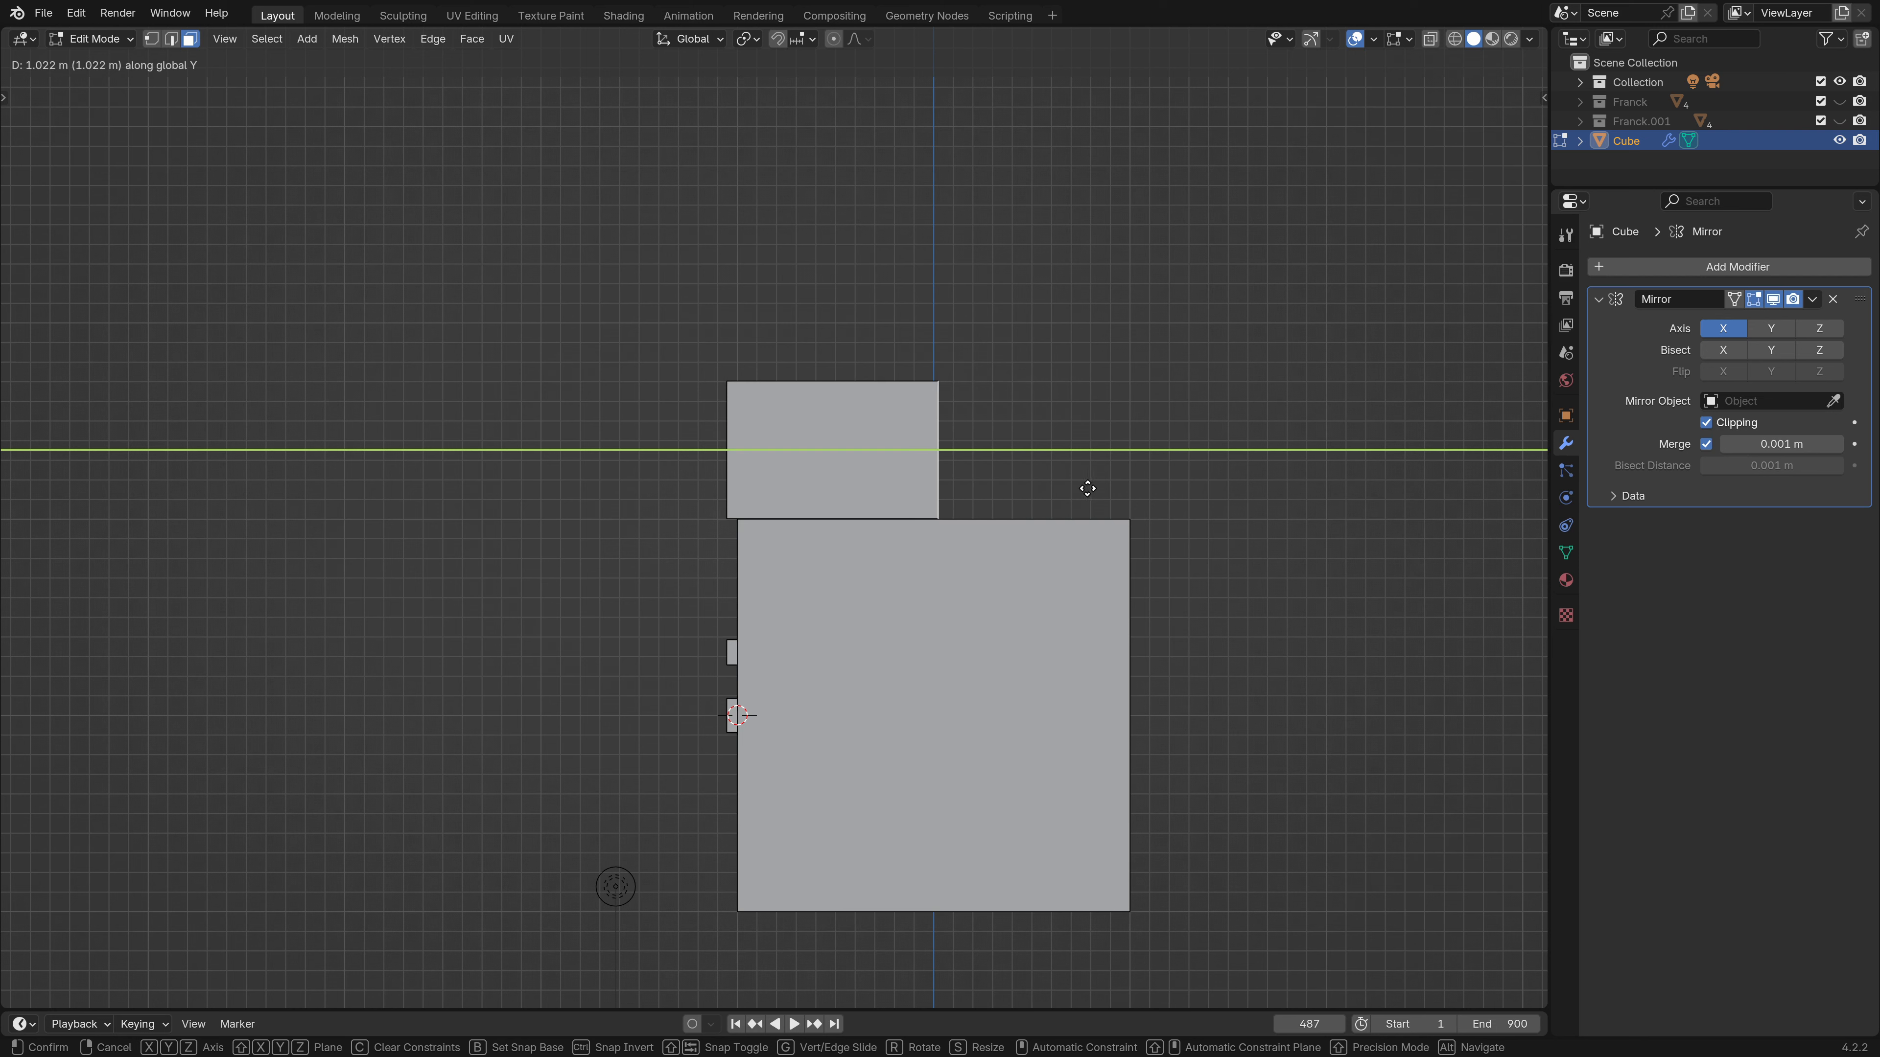
pyautogui.click(1008, 488)
# Extrude the hair block's back face twice toward the rear, ending just past the back of the head.
pyautogui.press('e')
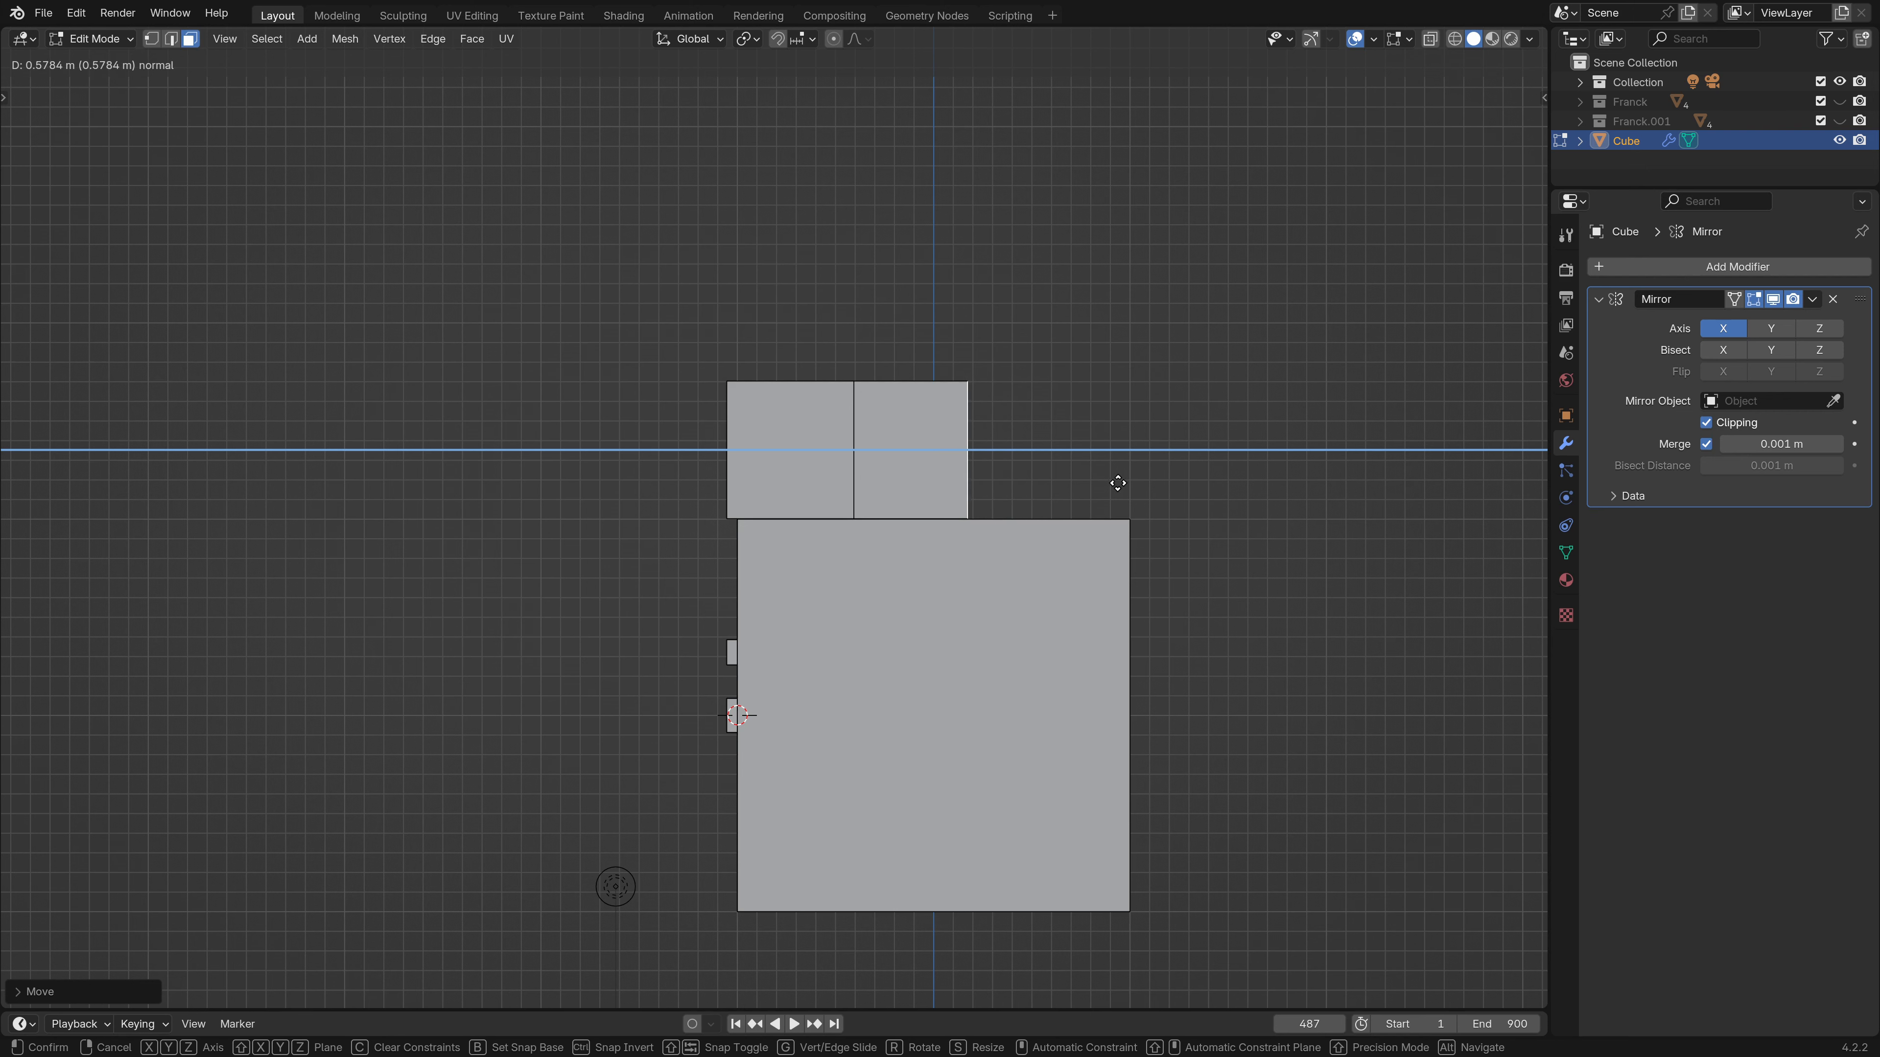
pyautogui.click(1134, 482)
pyautogui.press('e')
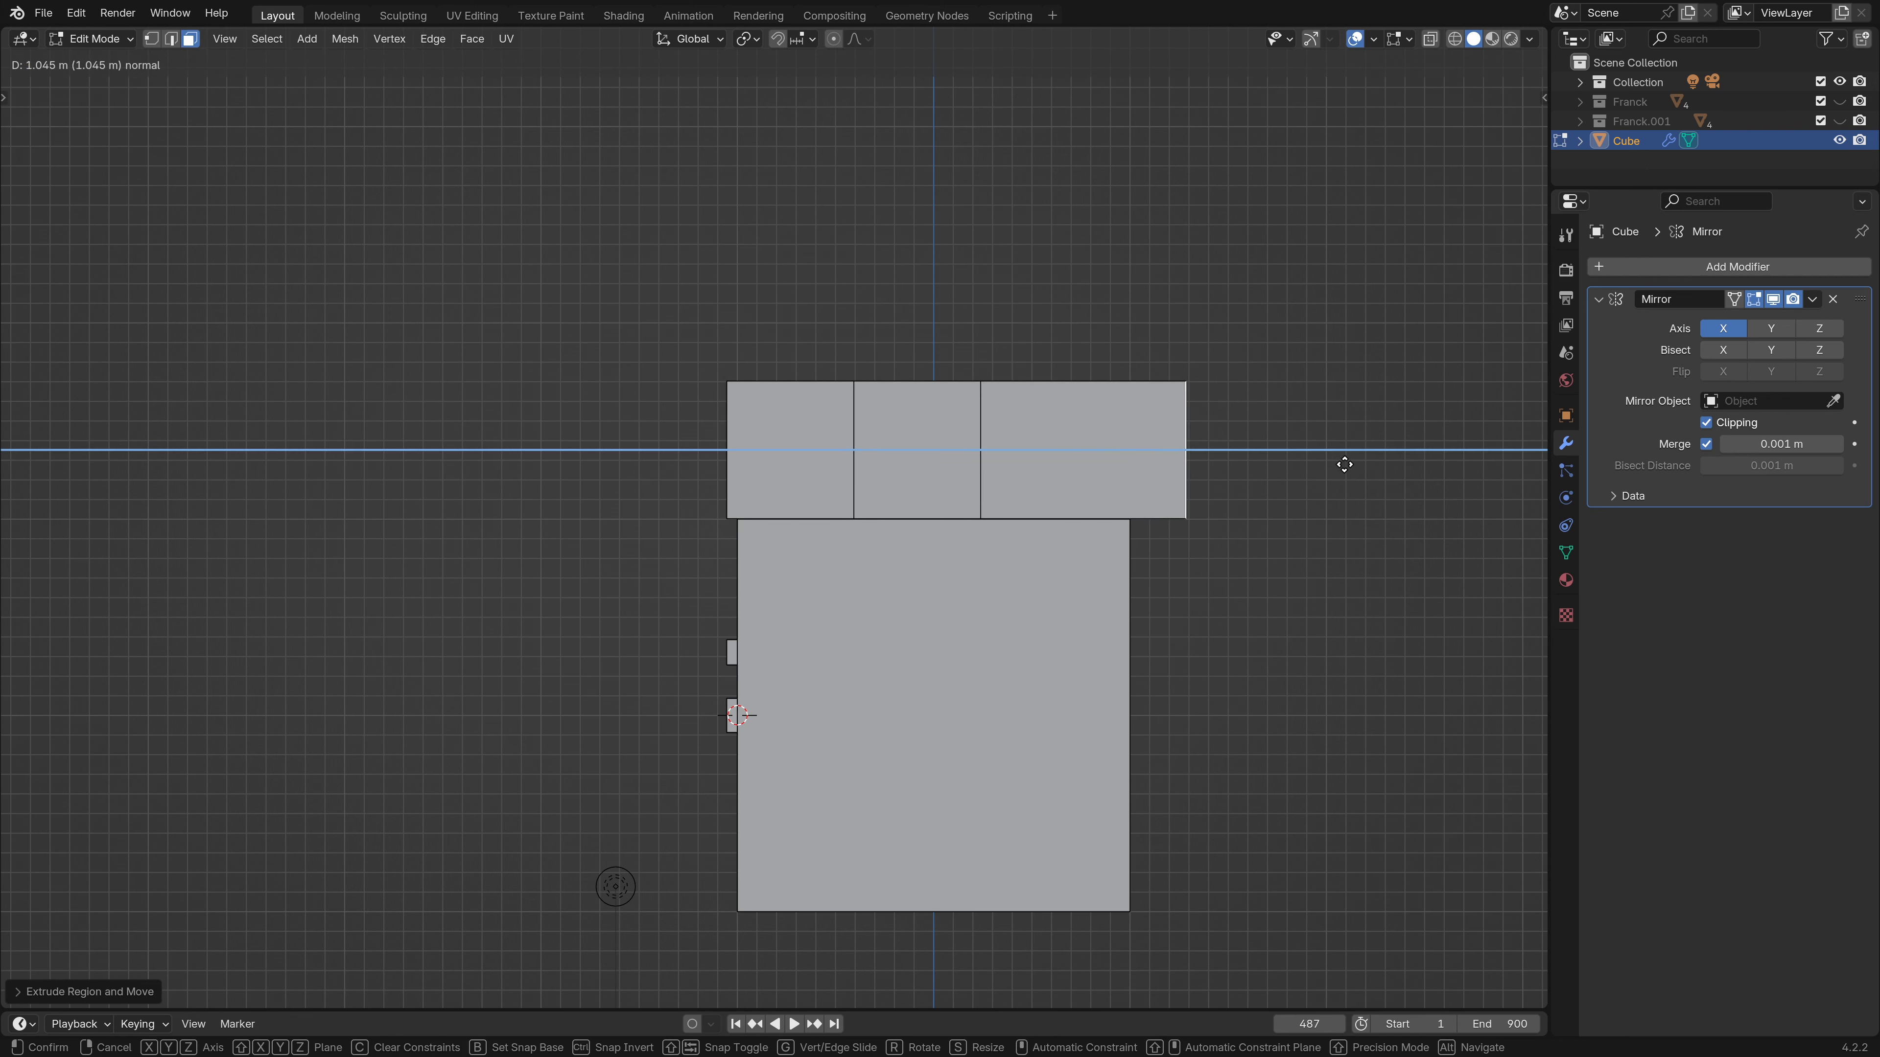
pyautogui.click(1356, 464)
# Extrude the bottom faces of the middle and rear hair sections downward over the head's side and back.
pyautogui.moveTo(1134, 558); pyautogui.dragTo(1165, 544, button='middle')
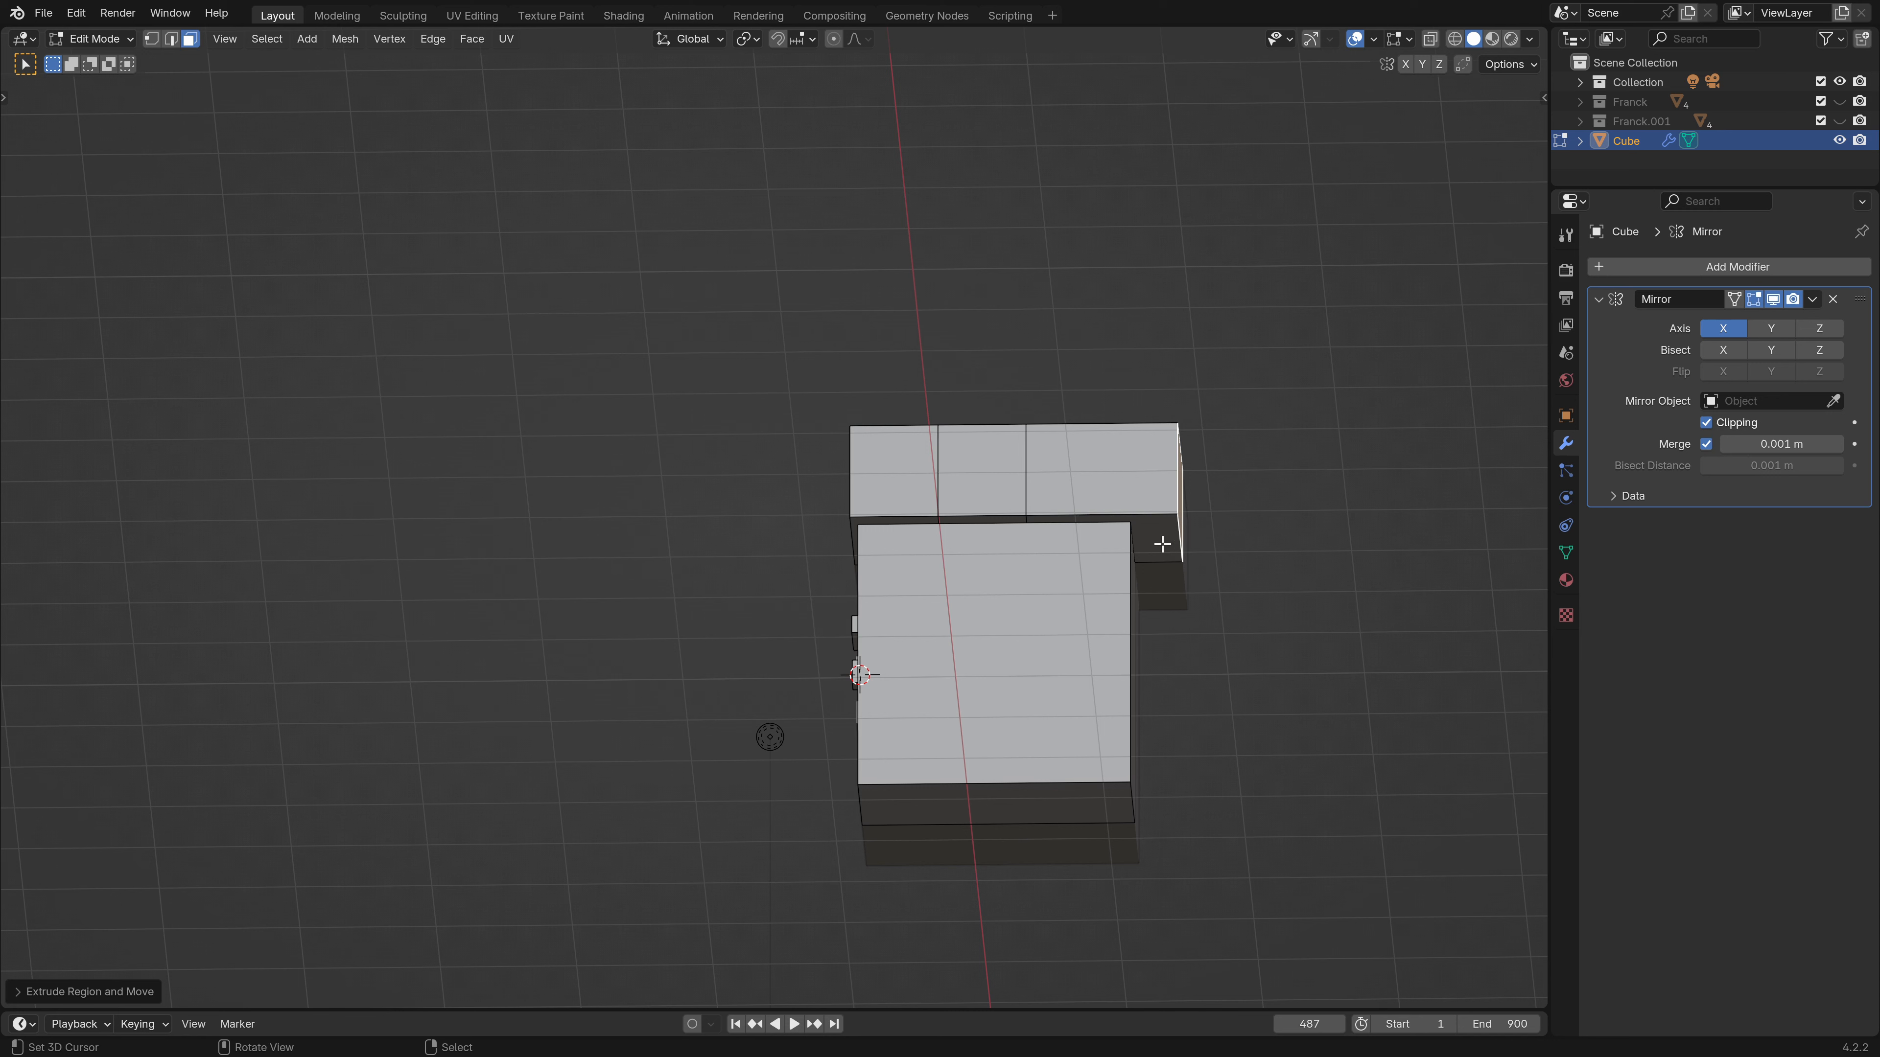
pyautogui.click(1165, 545)
pyautogui.keyDown('shift'); pyautogui.click(1002, 520); pyautogui.keyUp('shift')
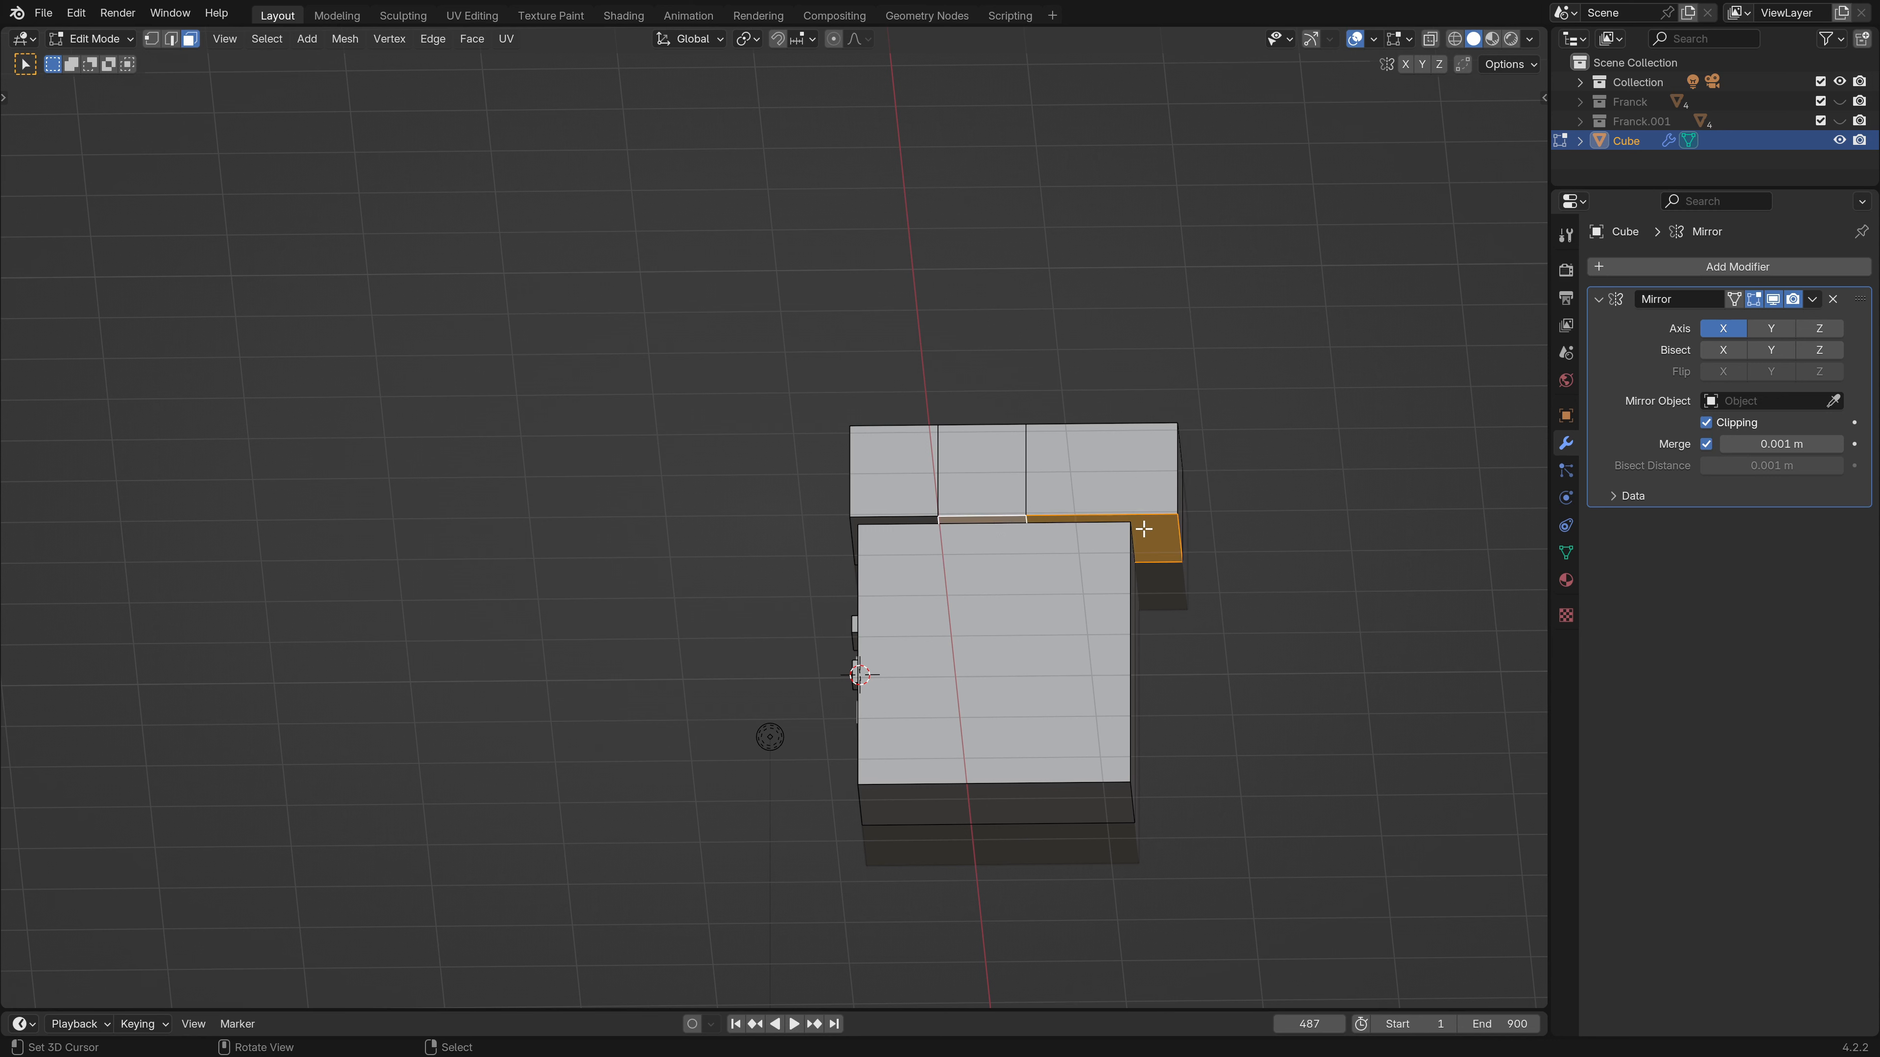
pyautogui.press('KP_3')
pyautogui.press('e')
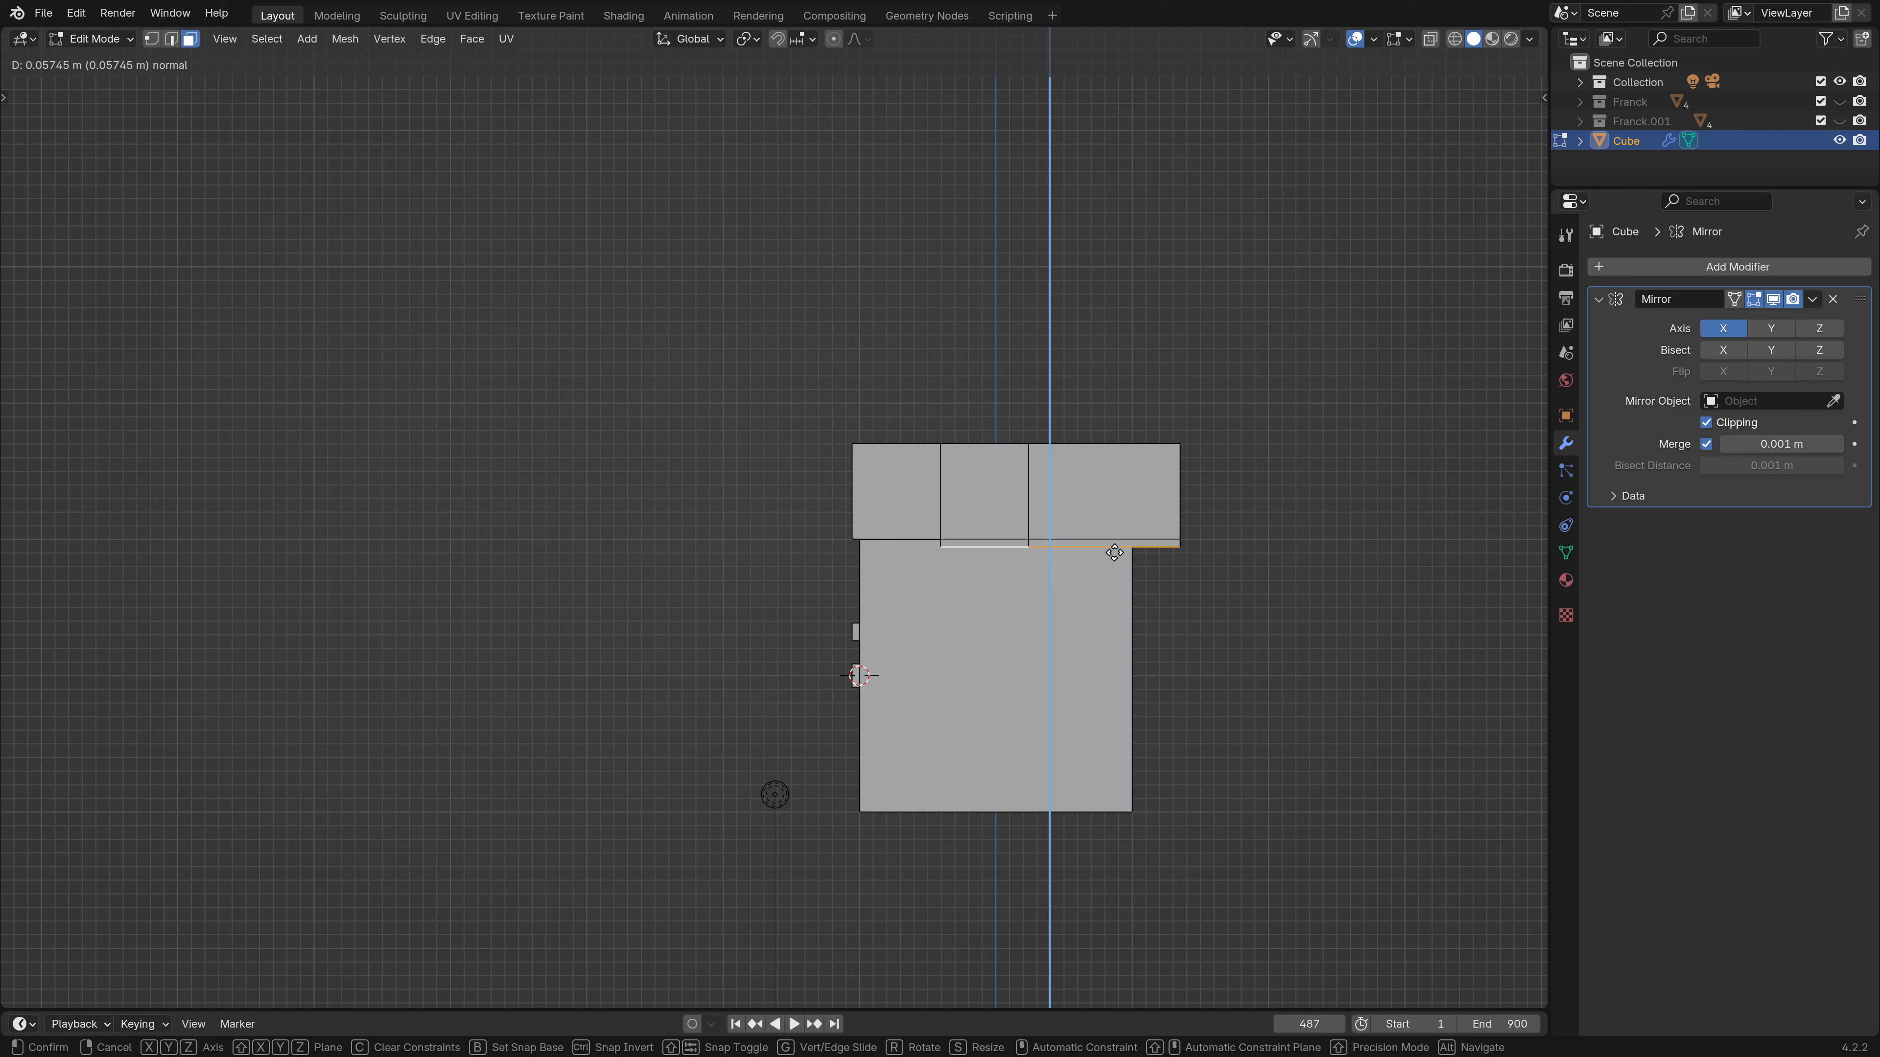
pyautogui.click(1116, 613)
# Extrude the rearmost bottom face of the hair down by about 0.74 m to form the lowest step.
pyautogui.moveTo(1116, 614); pyautogui.dragTo(1159, 584, button='middle')
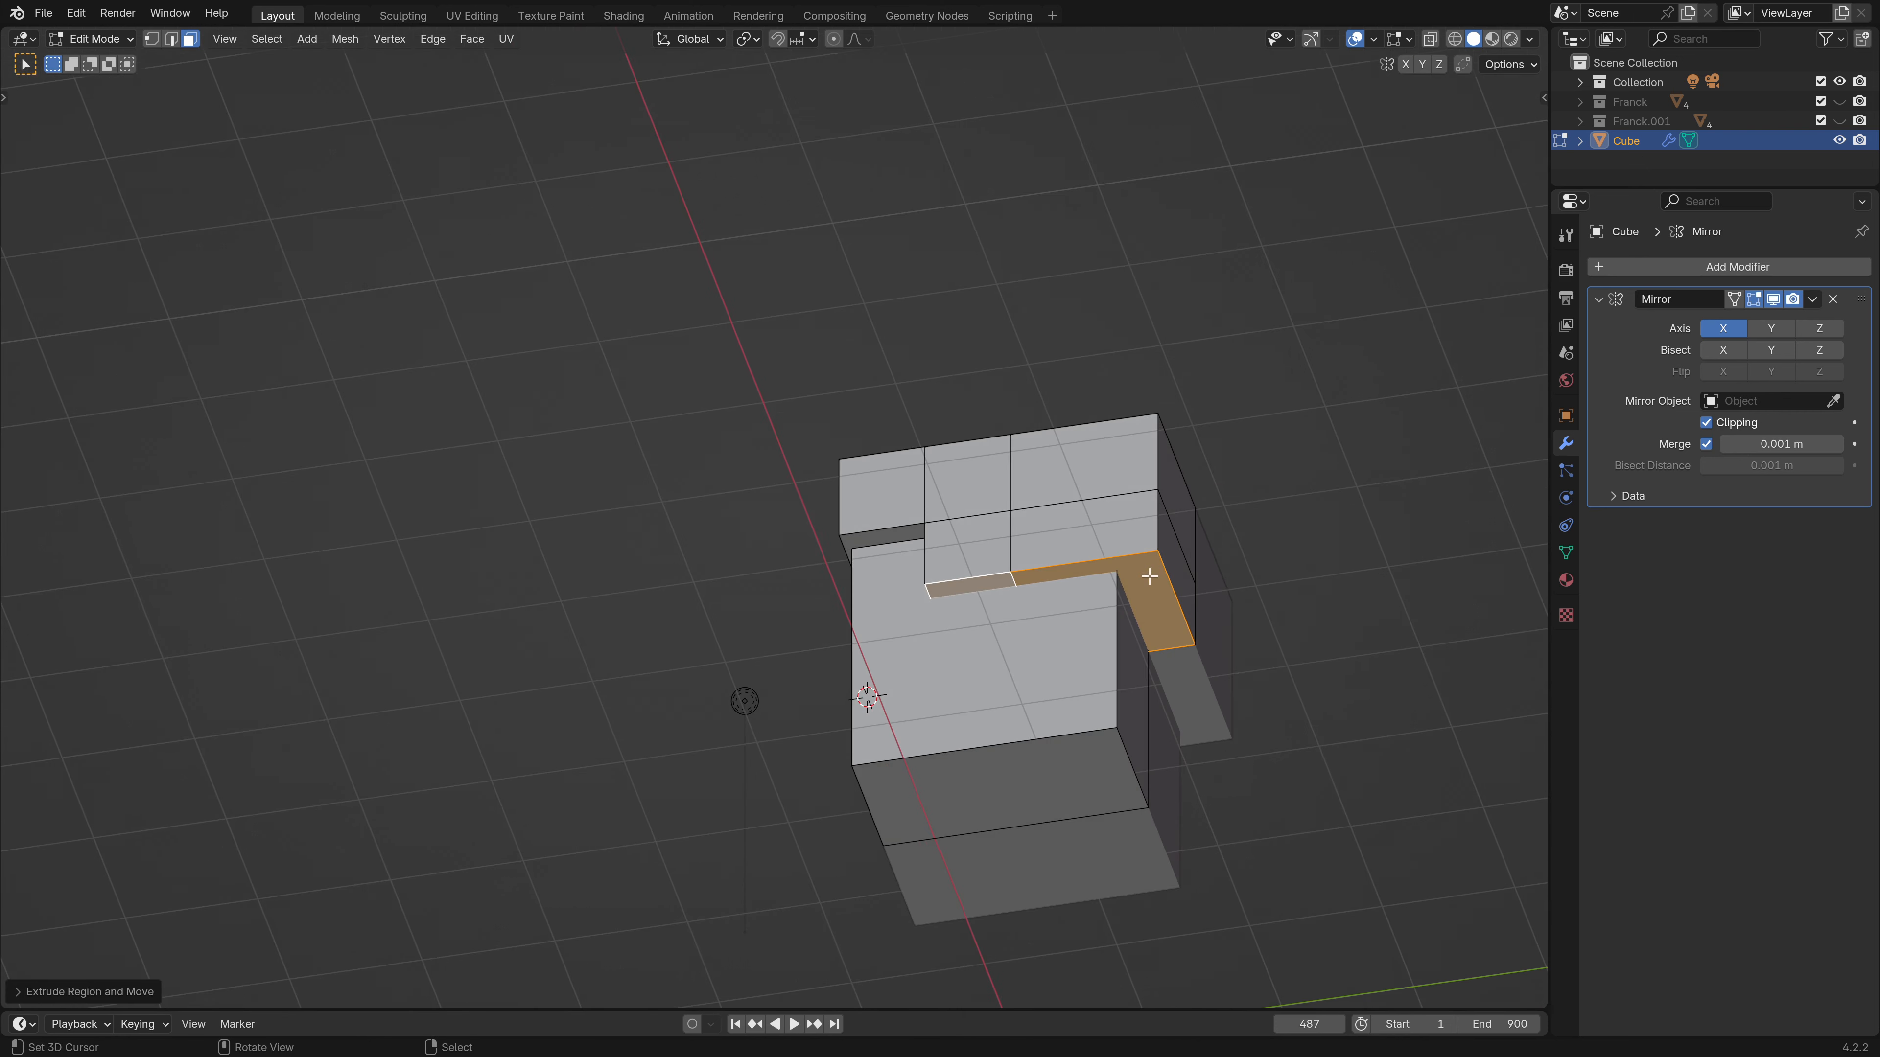
pyautogui.press('KP_7')
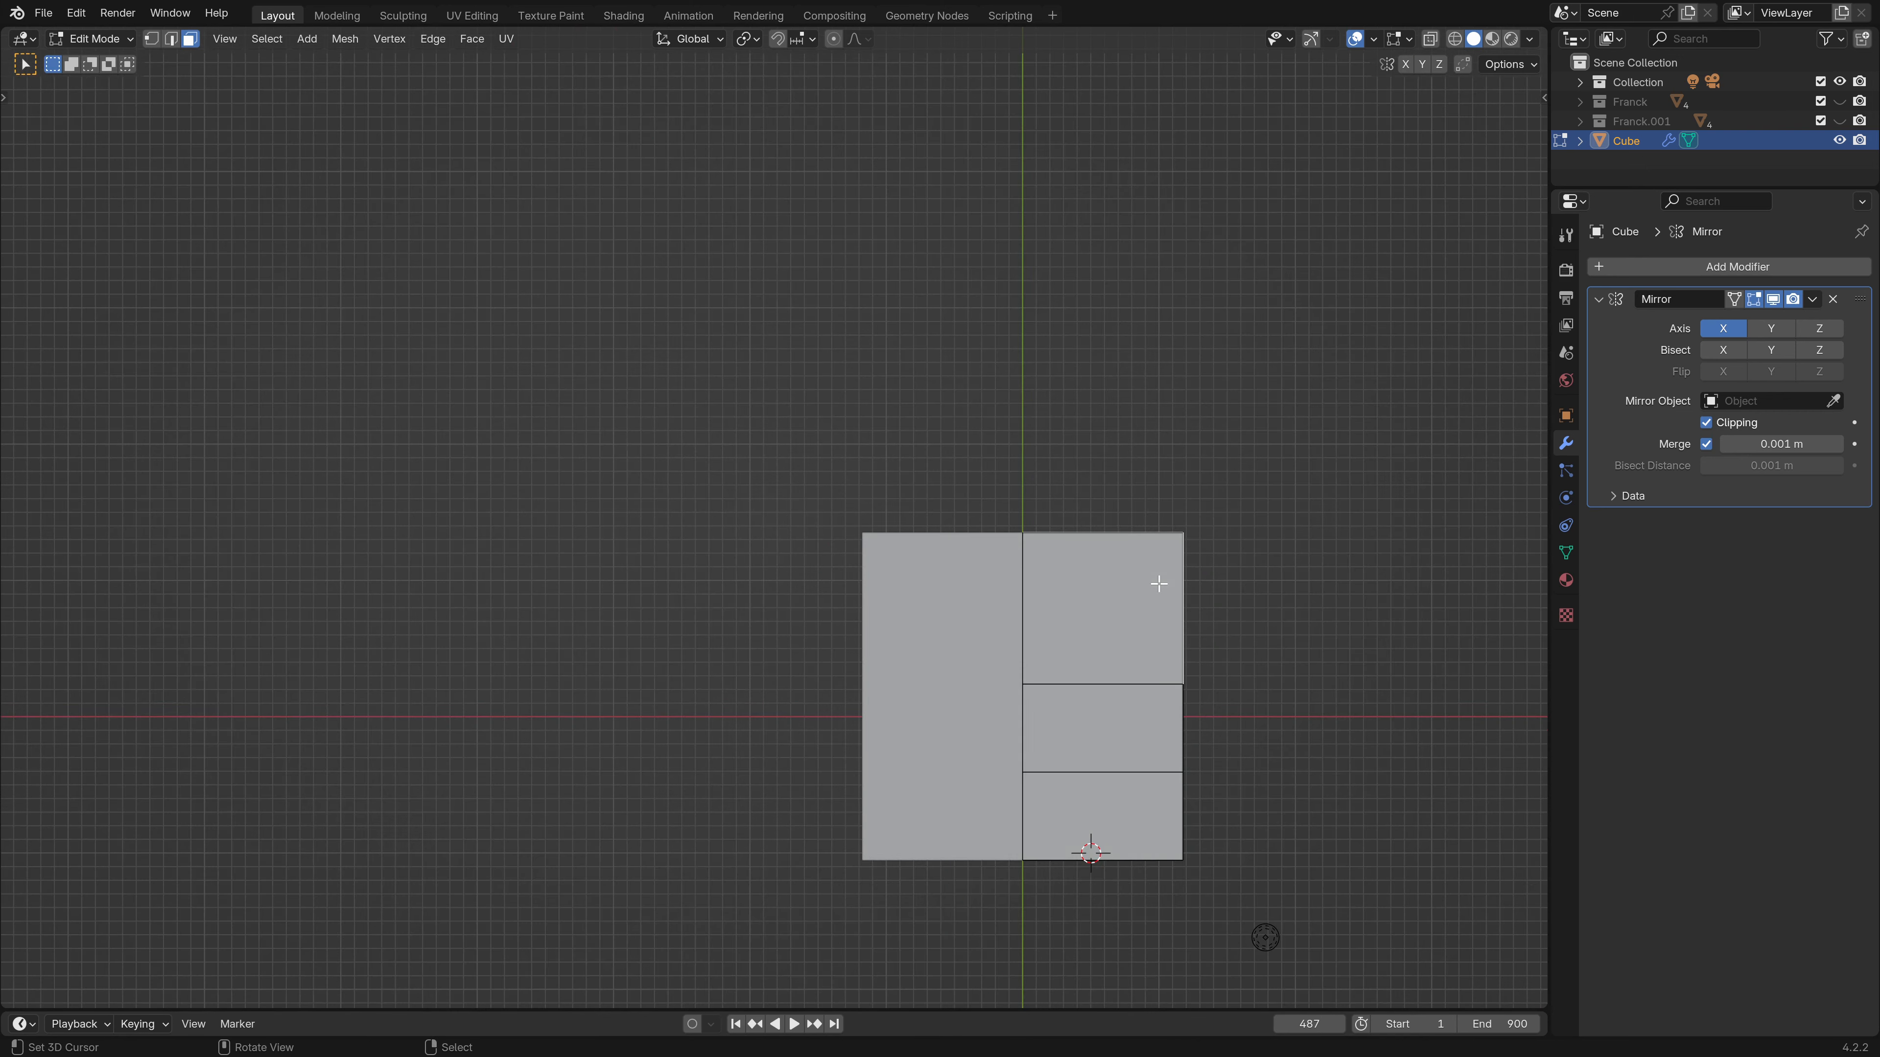
pyautogui.press('KP_1')
pyautogui.press('g')
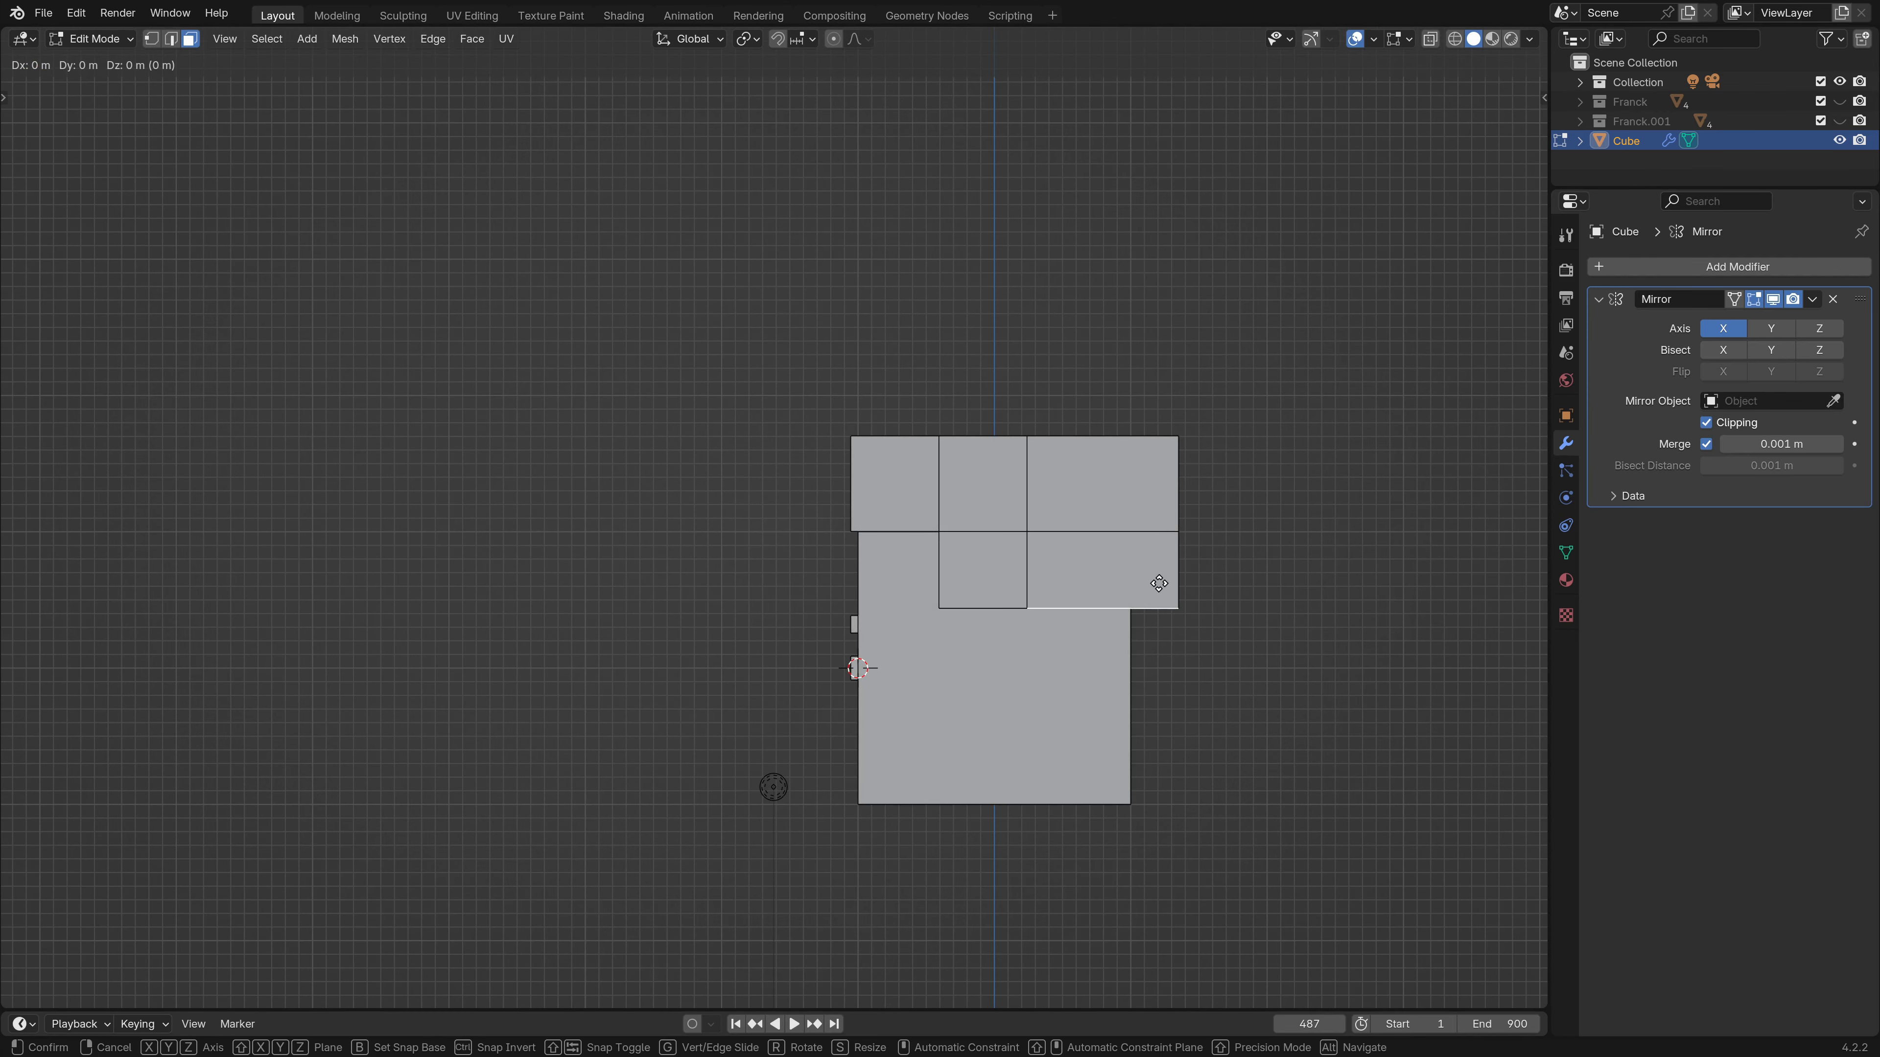
pyautogui.press('z')
pyautogui.press('Escape')
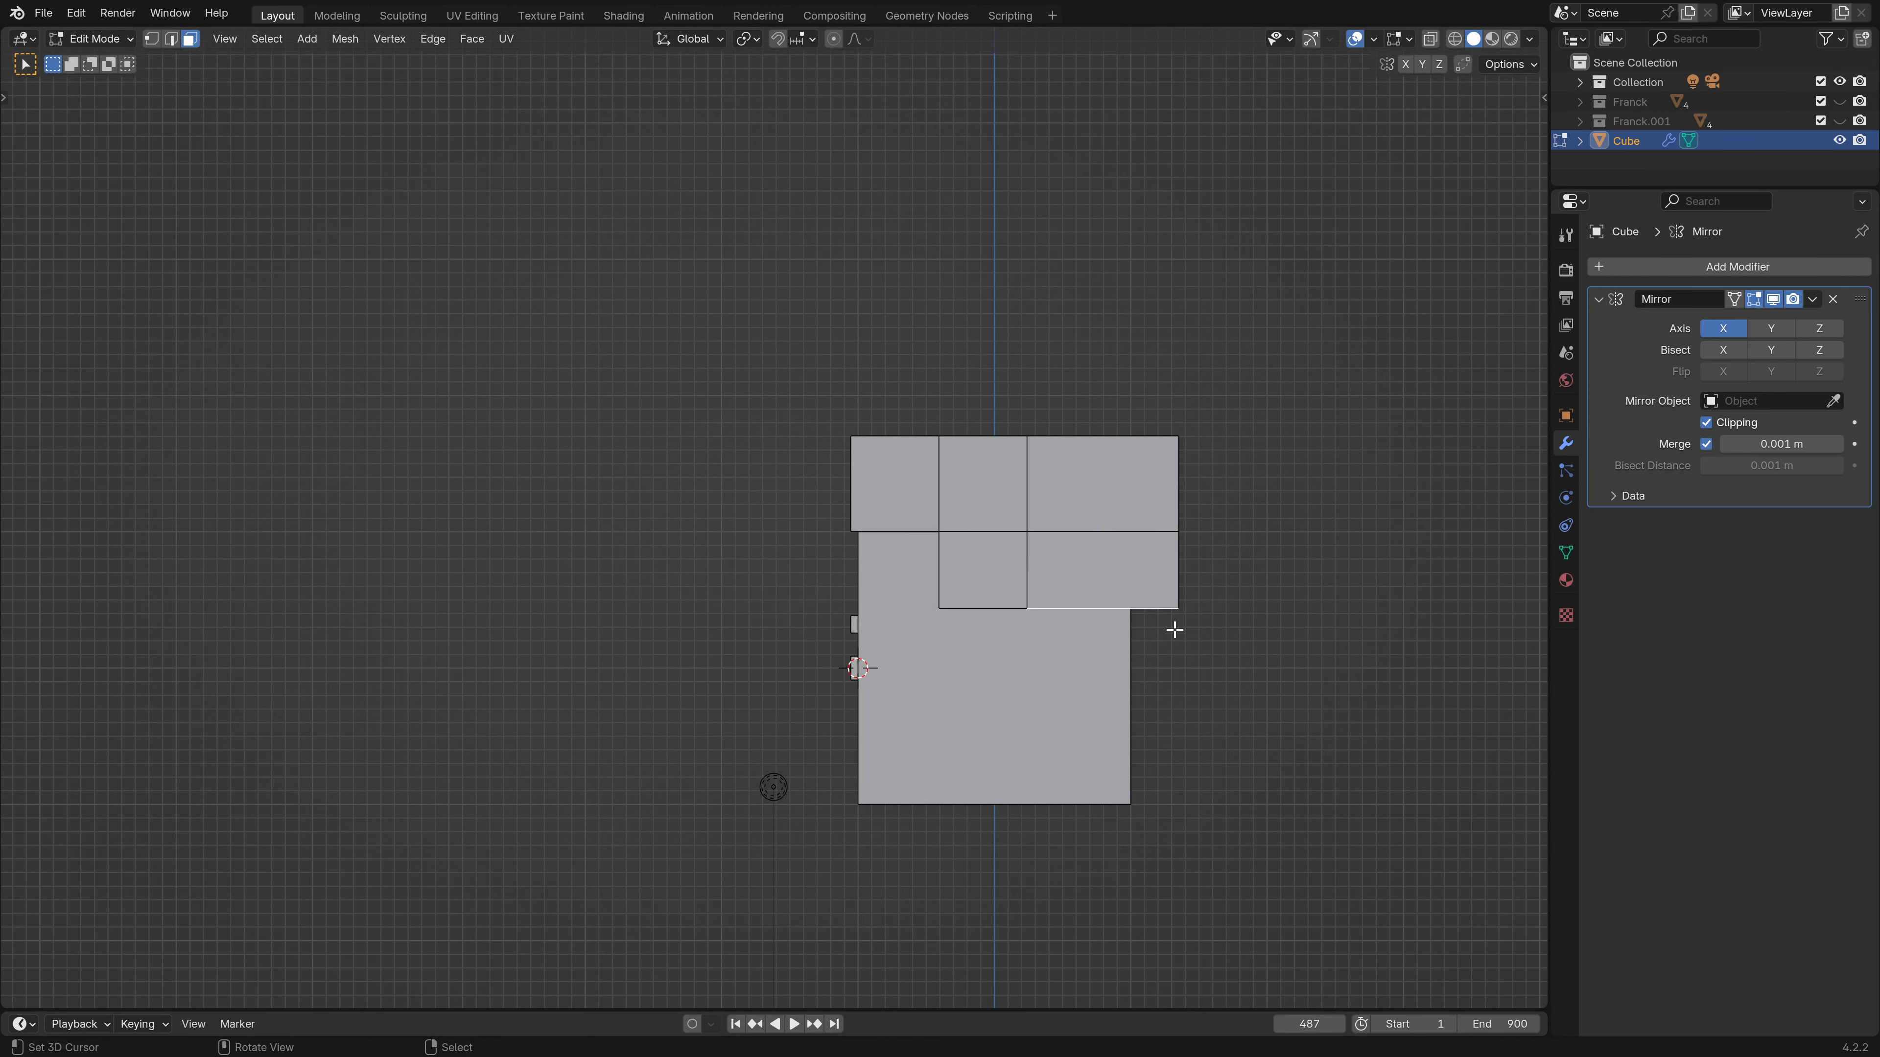
pyautogui.press('e')
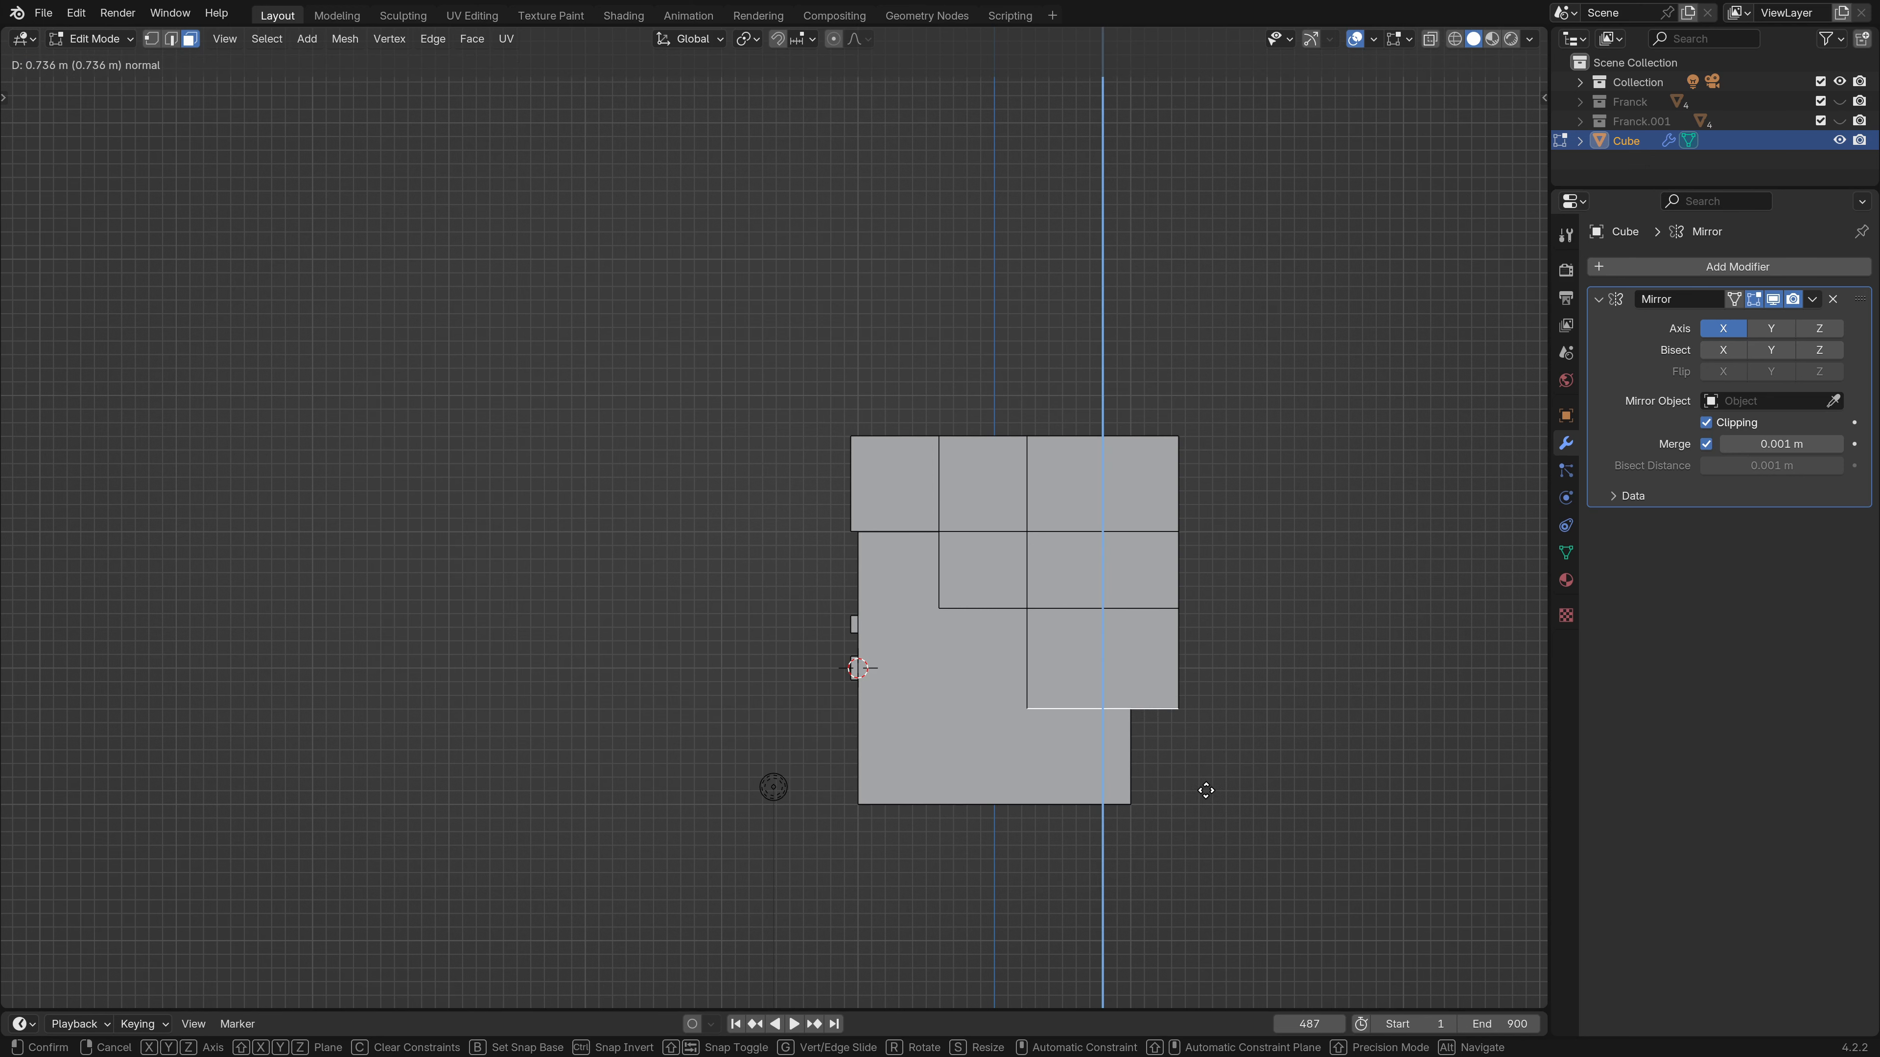
pyautogui.click(1206, 791)
# Lower the three top faces of the hair slightly along Z.
pyautogui.moveTo(1206, 790); pyautogui.dragTo(717, 416, button='middle')
pyautogui.press('Tab')
pyautogui.press('Tab')
pyautogui.click(501, 414)
pyautogui.keyDown('shift'); pyautogui.click(597, 414); pyautogui.keyUp('shift')
pyautogui.keyDown('shift'); pyautogui.click(635, 416); pyautogui.keyUp('shift')
pyautogui.press('g')
pyautogui.press('z')
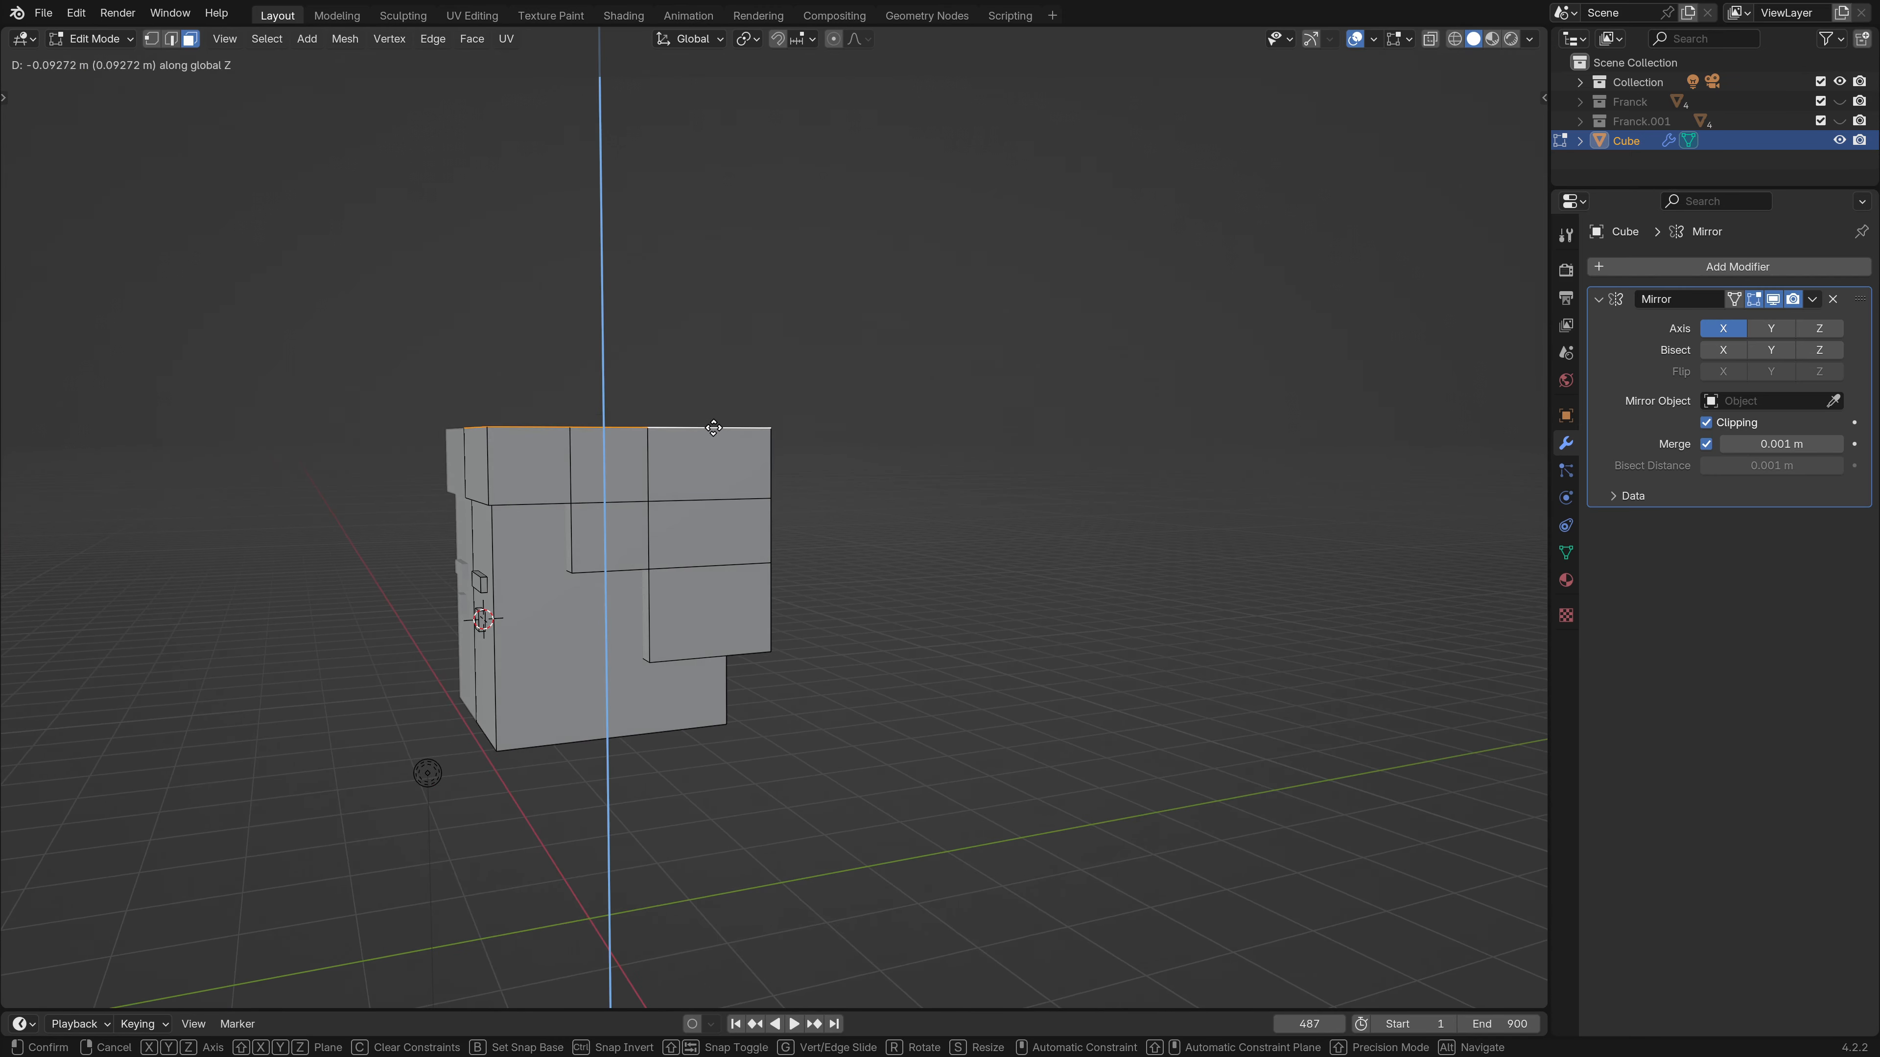
pyautogui.click(714, 431)
# Move the front face of the hair forward along Y so the fringe overhangs the face more.
pyautogui.click(475, 474)
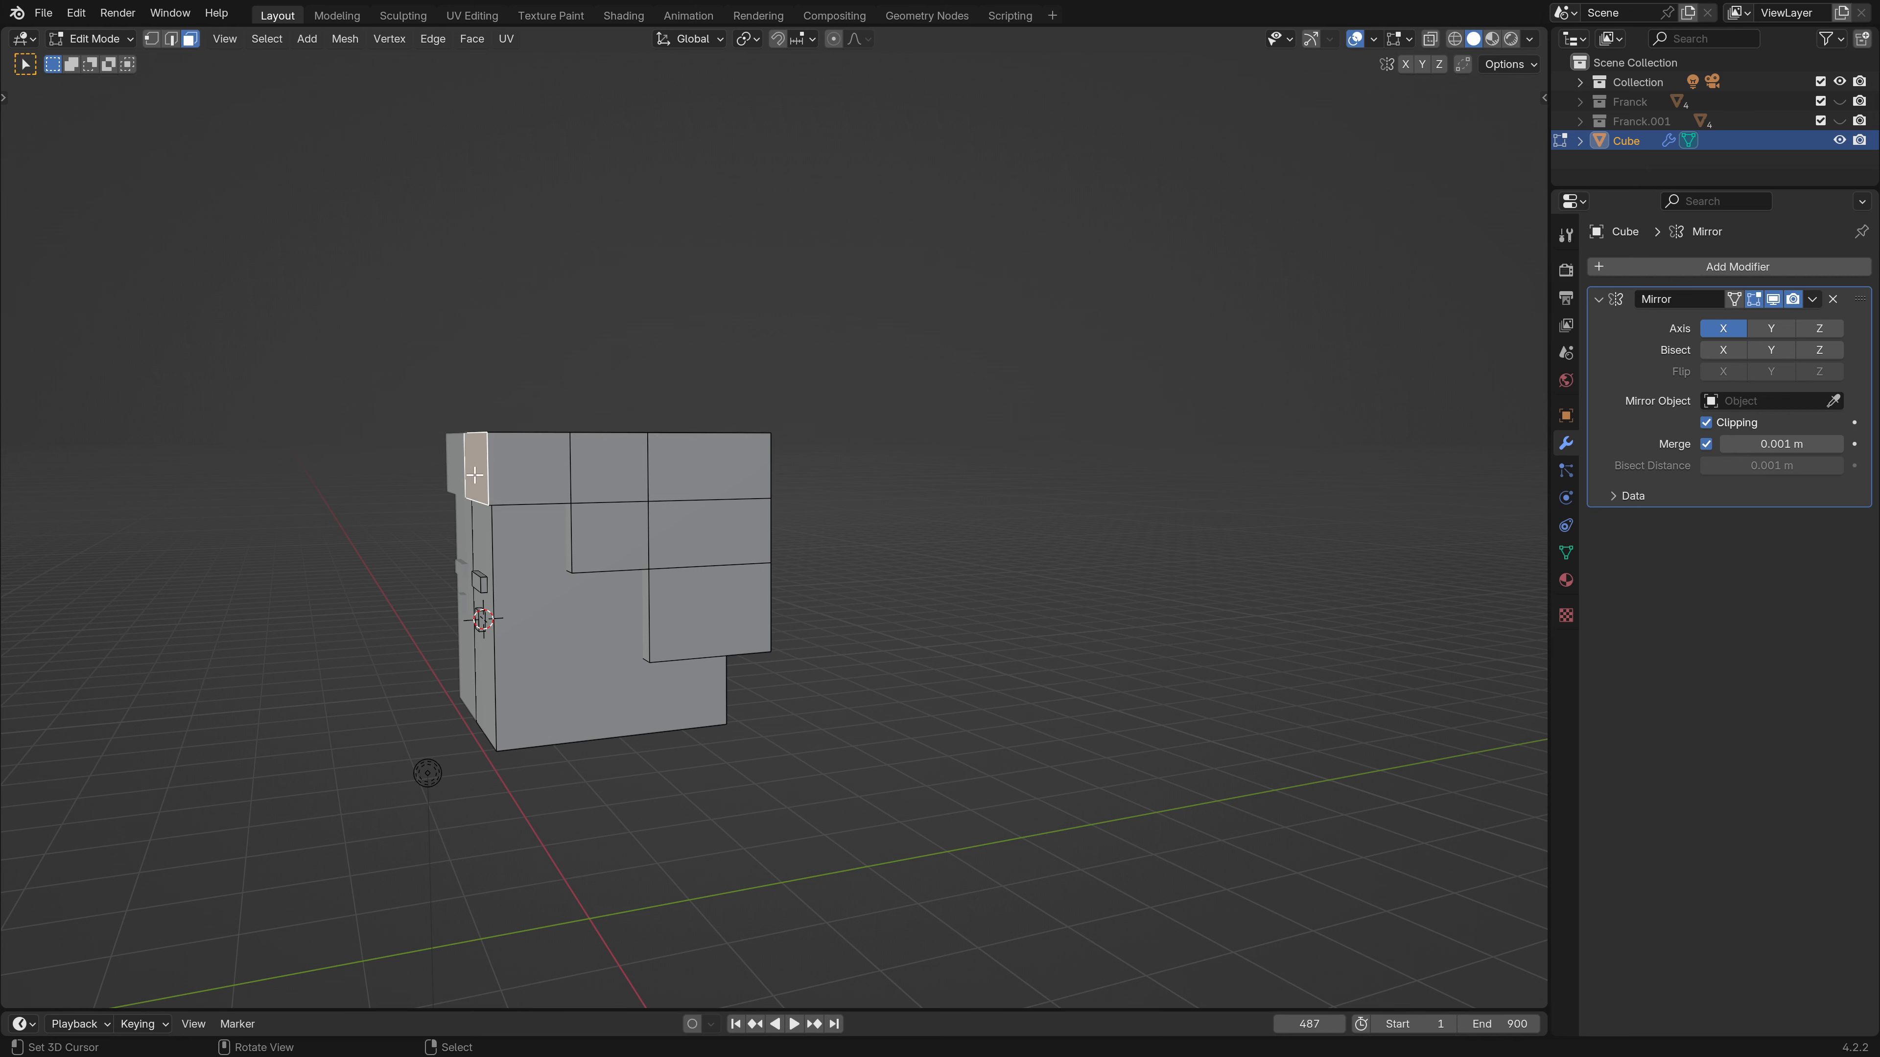
pyautogui.press('g')
pyautogui.press('y')
pyautogui.click(481, 492)
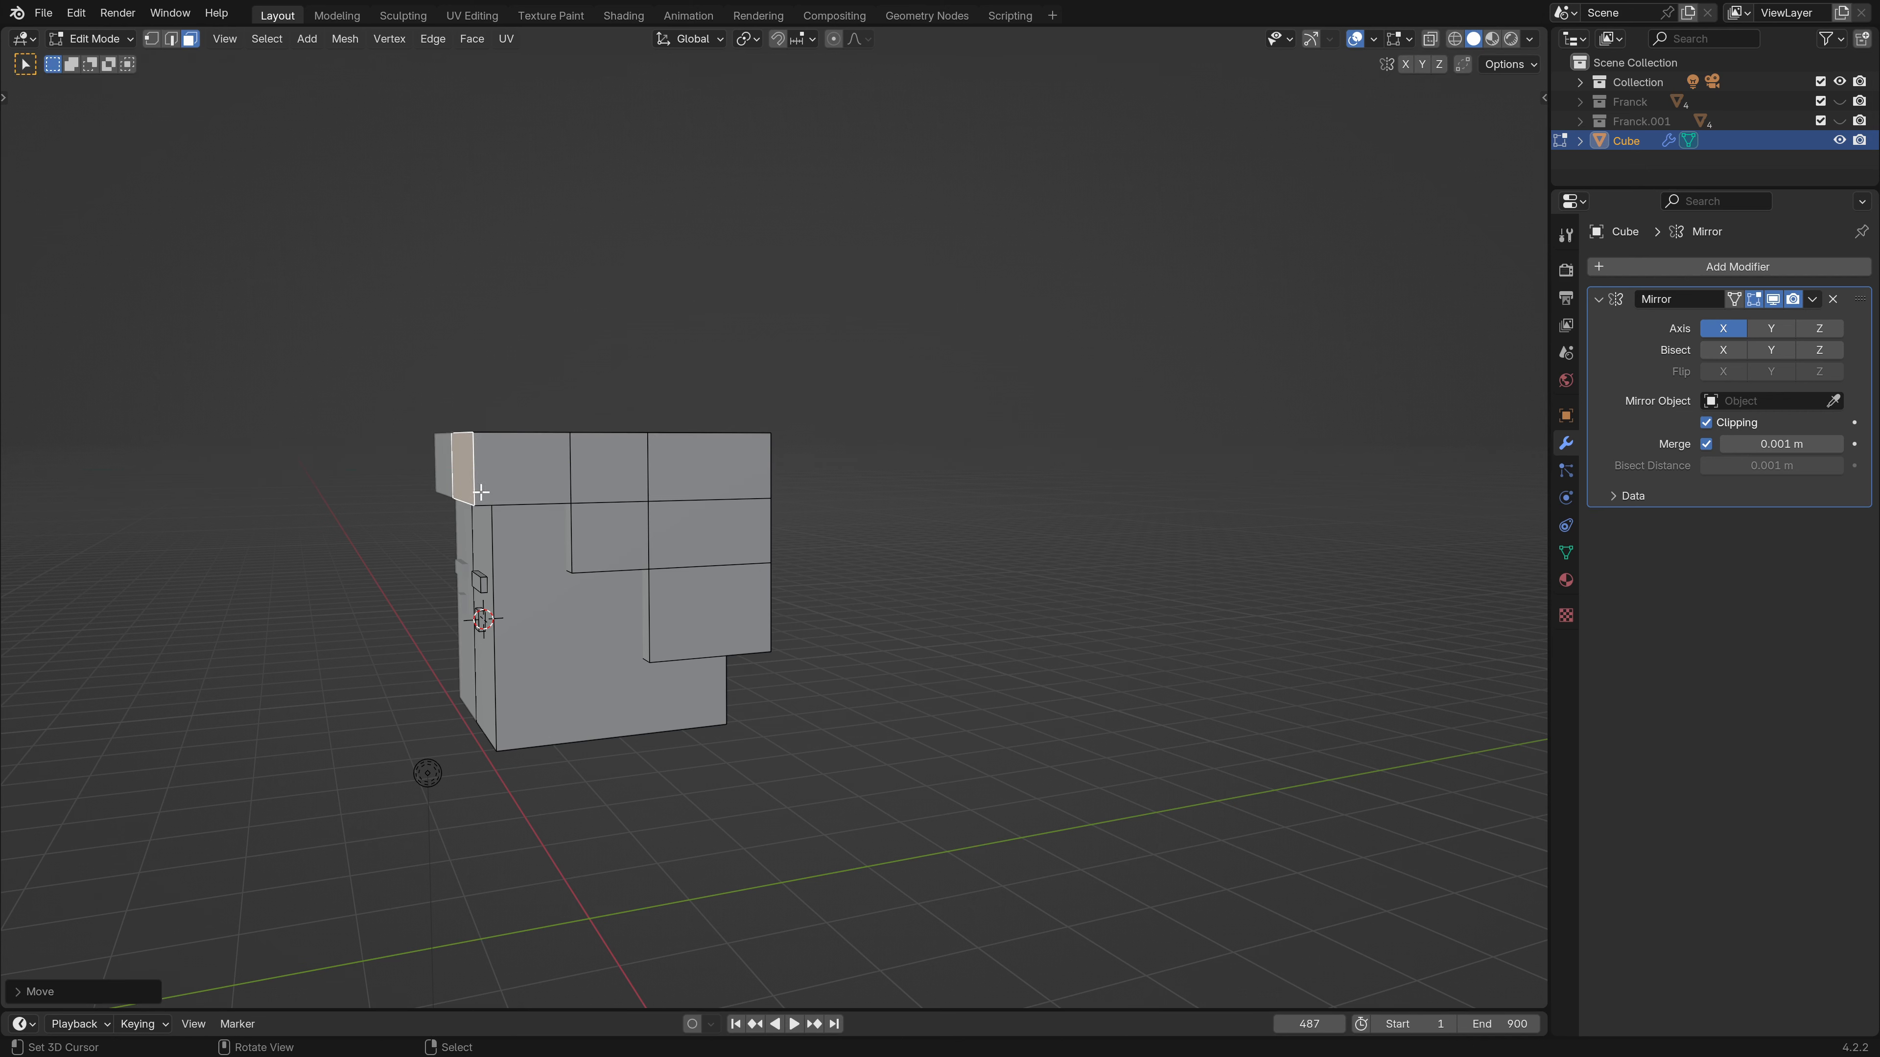
# Duplicate the narrow front face of the lowest hair step in place and extrude the copy forward as an ear block.
pyautogui.scroll(-2, 482, 491)
pyautogui.moveTo(481, 492); pyautogui.dragTo(692, 462, button='middle')
pyautogui.scroll(2, 692, 504)
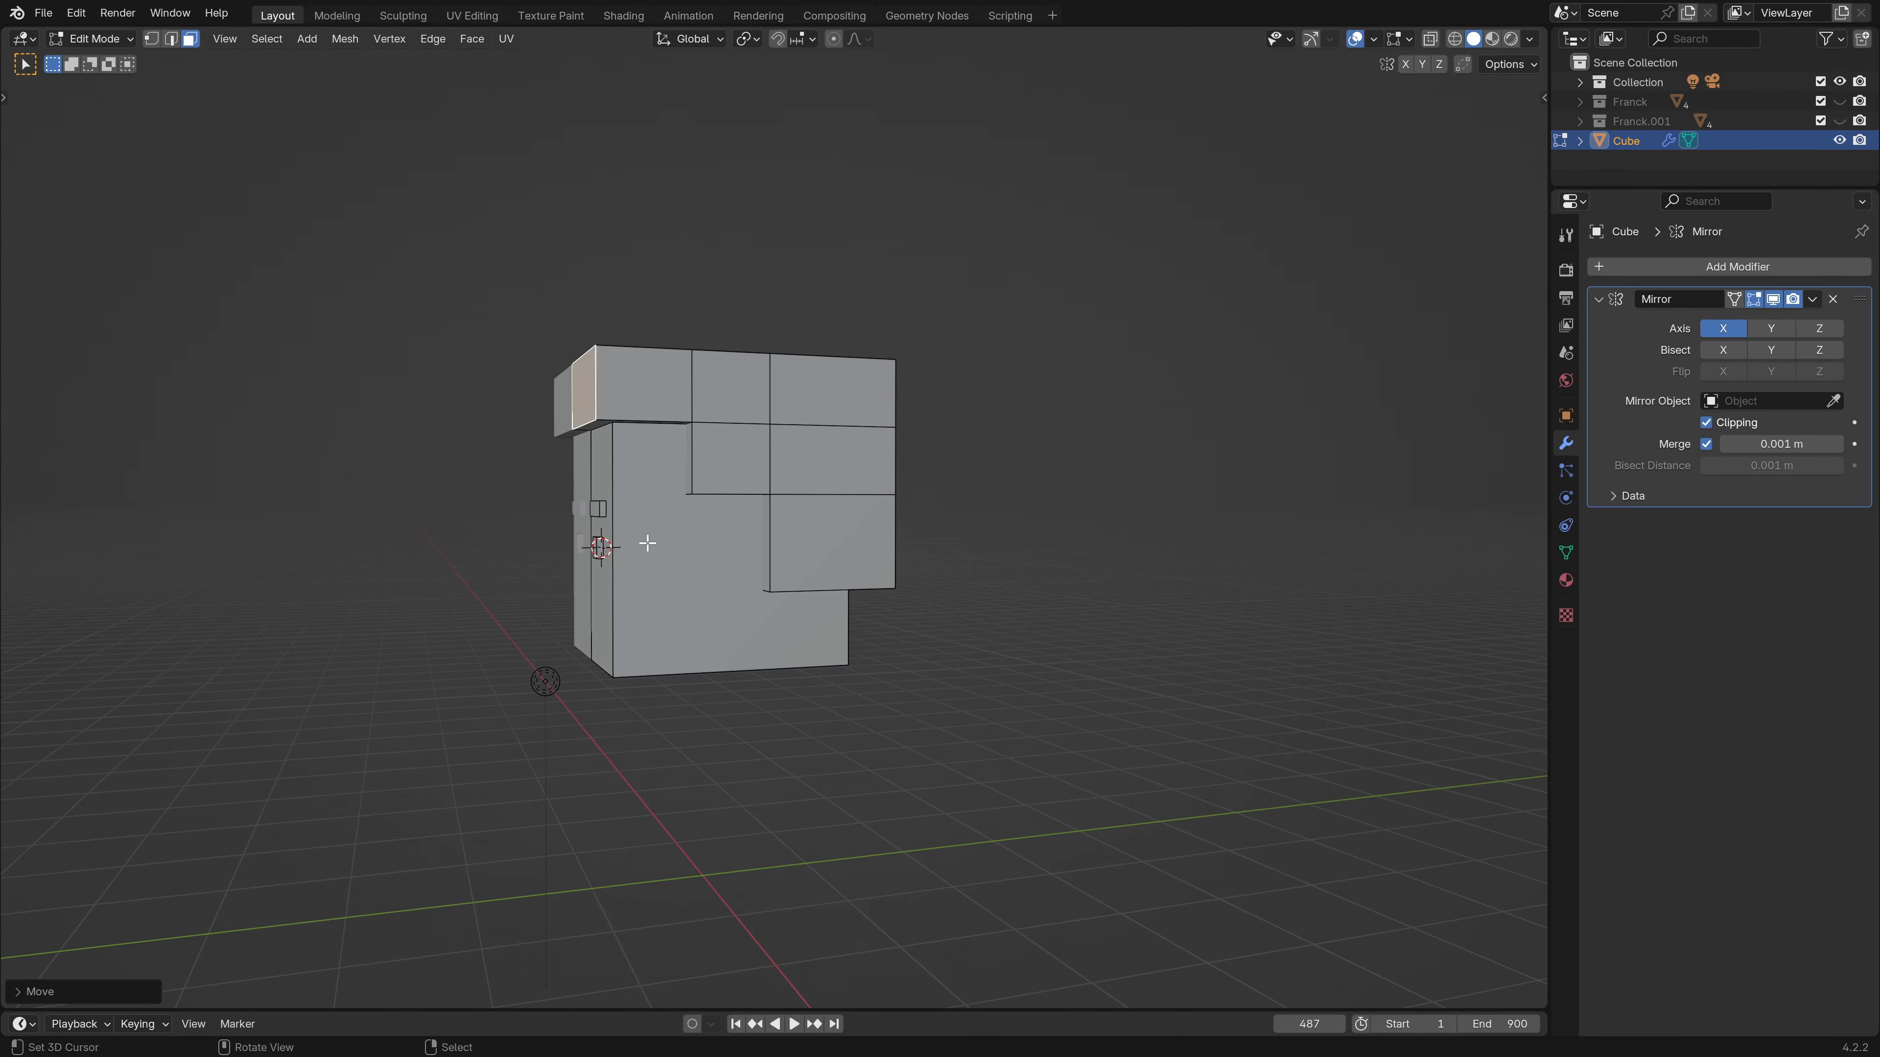
pyautogui.moveTo(648, 543)
pyautogui.mouseDown(button='middle')
pyautogui.moveTo(785, 546)
pyautogui.moveTo(746, 512)
pyautogui.moveTo(560, 504)
pyautogui.moveTo(629, 513)
pyautogui.mouseUp(button='middle')
pyautogui.scroll(4, 746, 512)
pyautogui.click(655, 513)
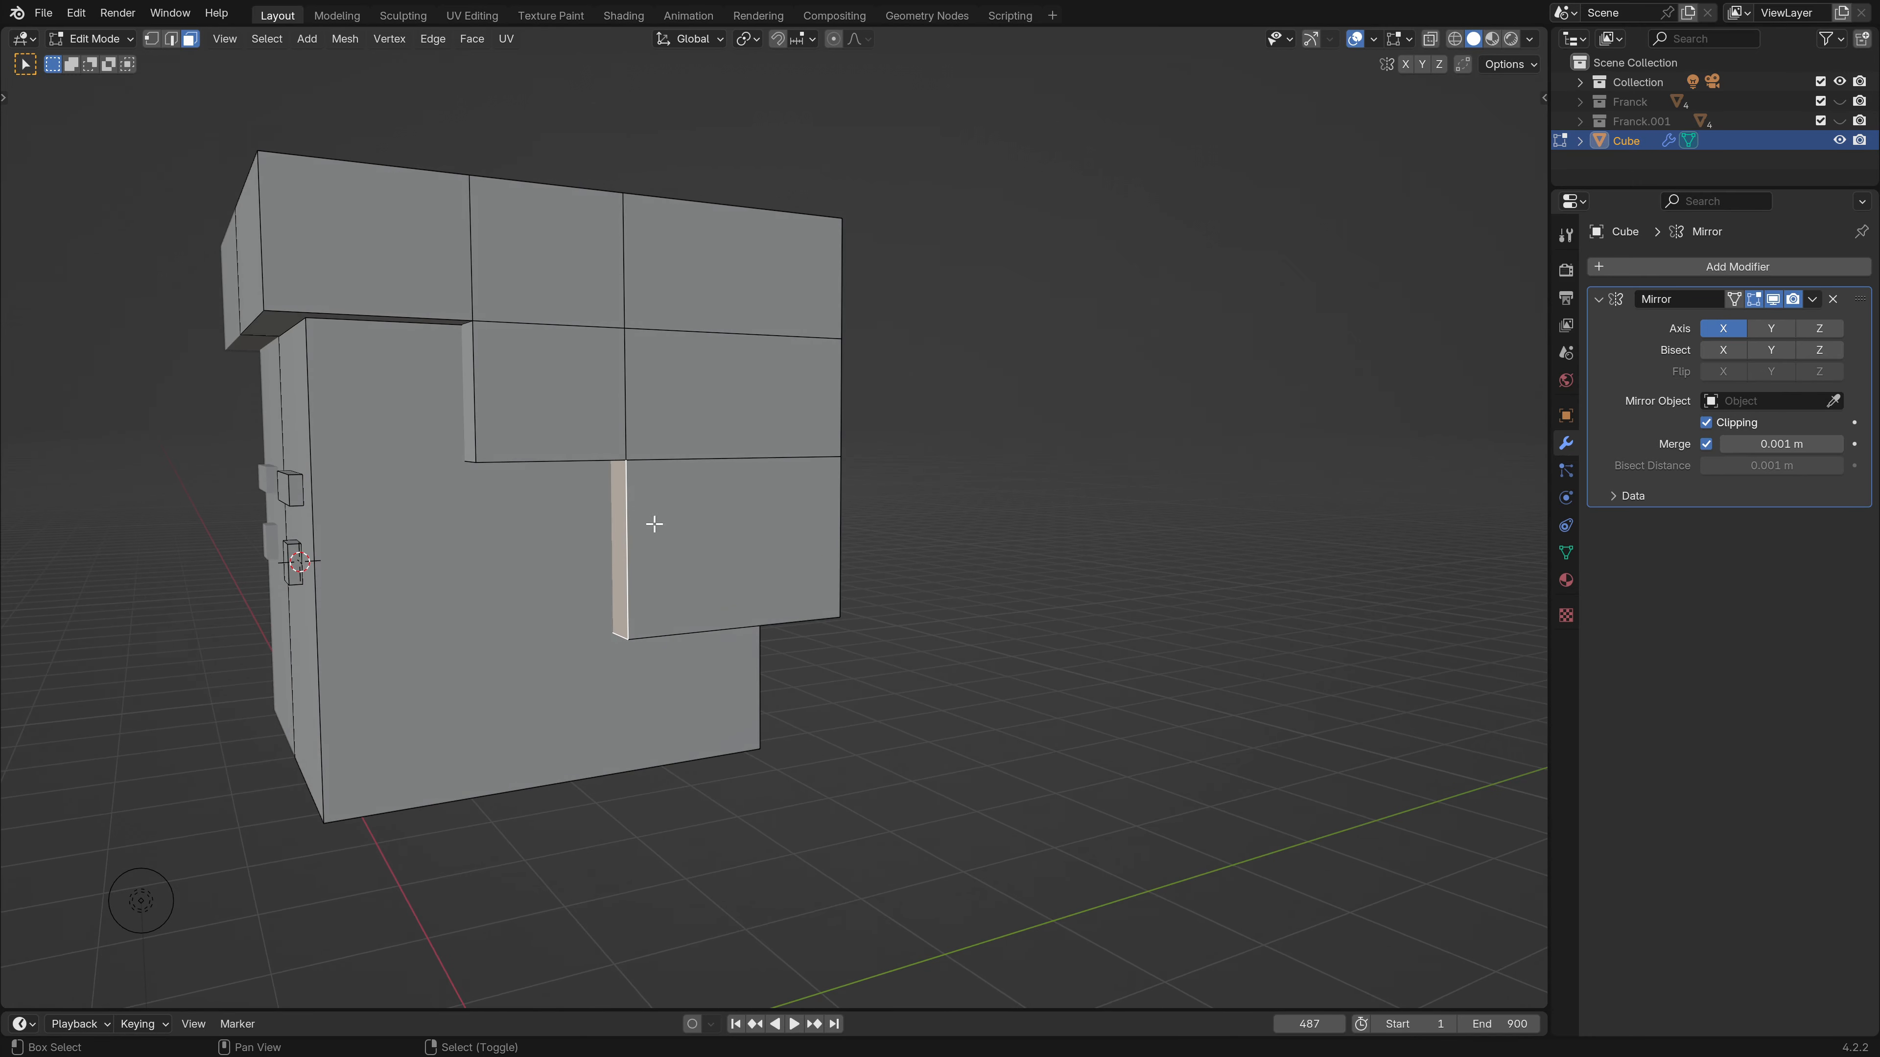
pyautogui.hotkey('shift', 'd')
pyautogui.rightClick(636, 516)
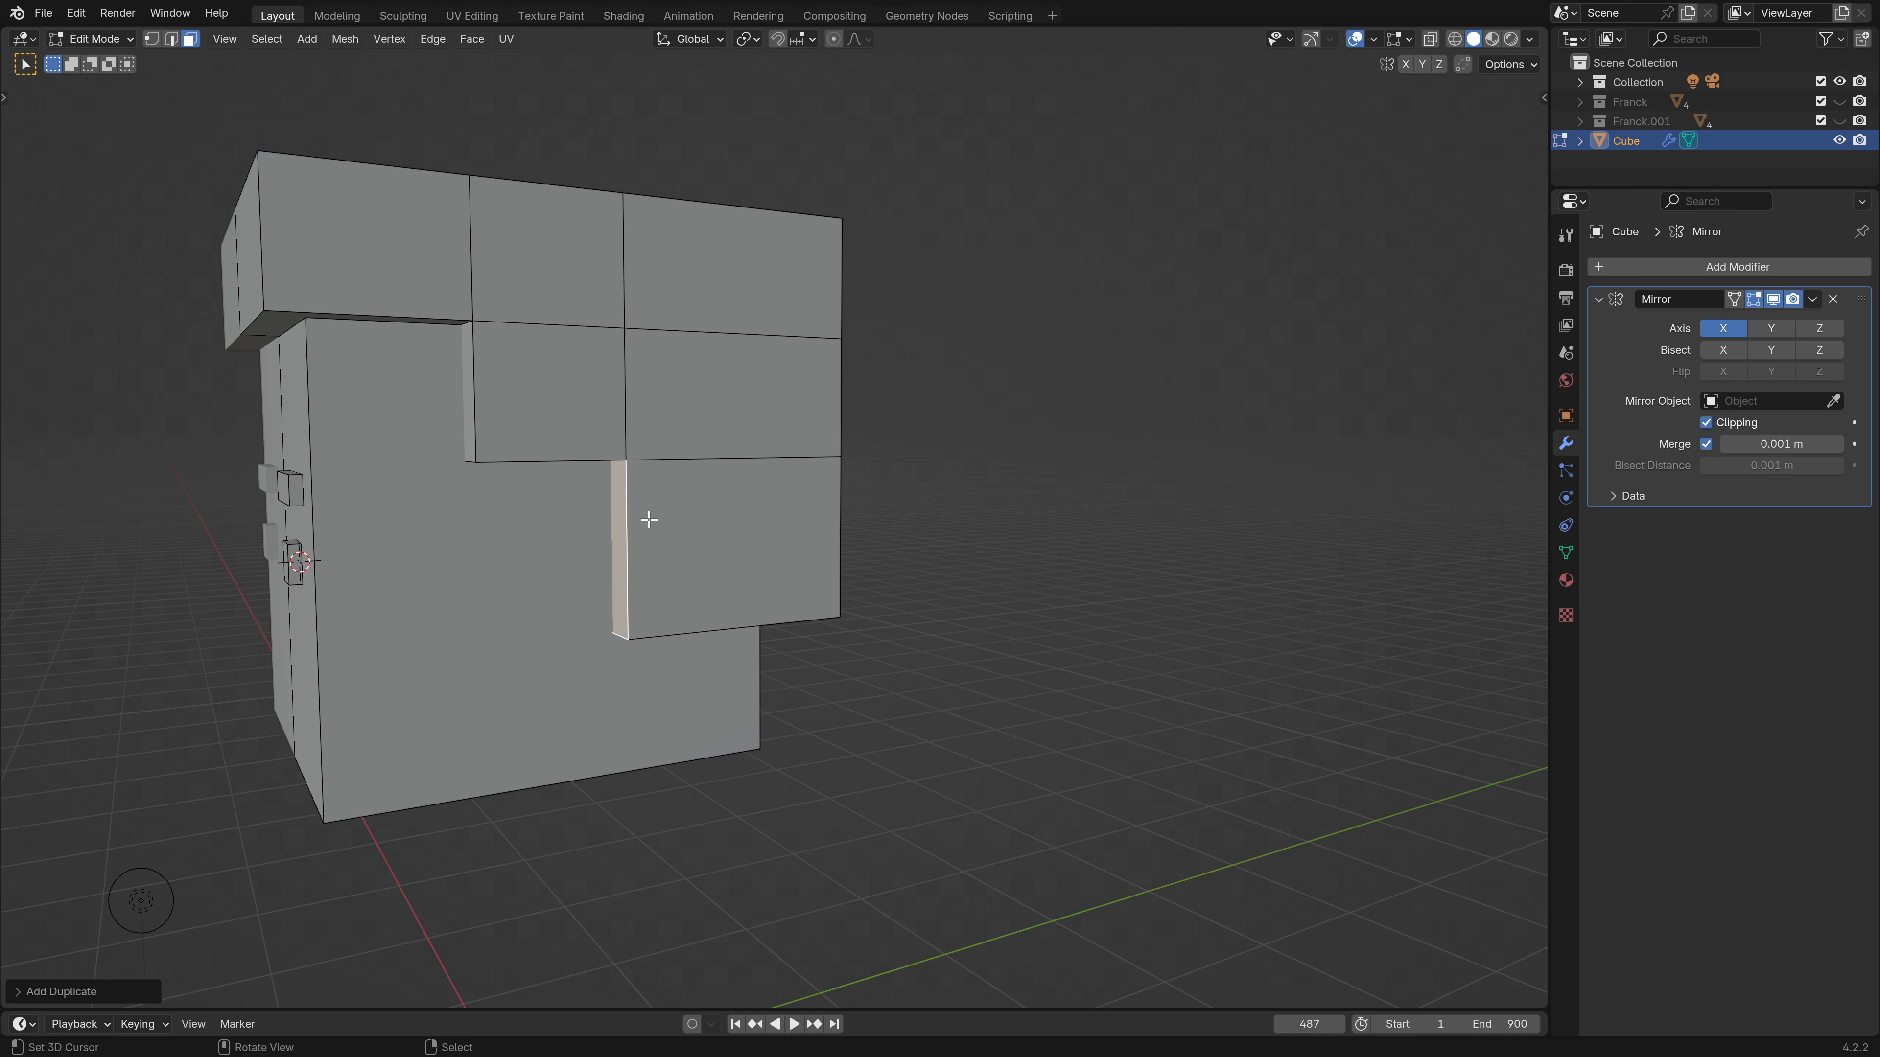
pyautogui.press('e')
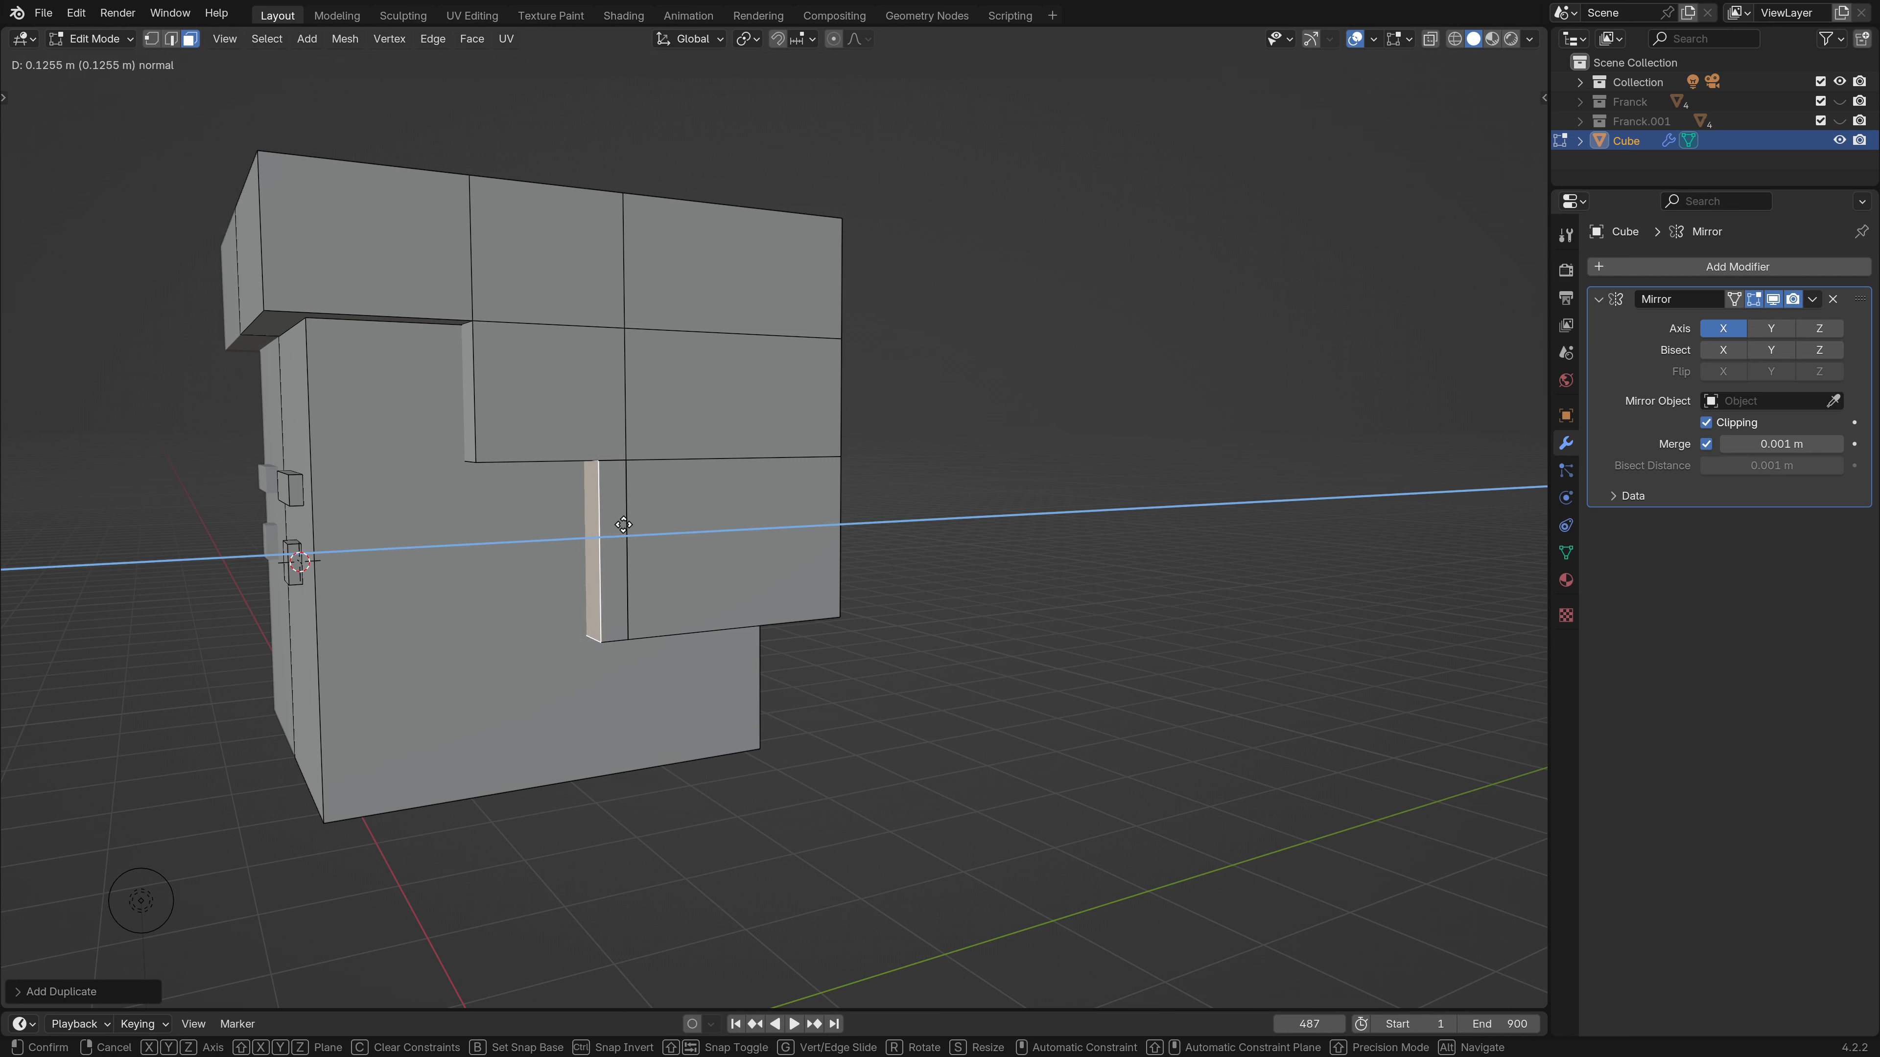
pyautogui.click(591, 524)
# Move the ear block's outer side face outward along X so it protrudes beyond the hair.
pyautogui.moveTo(600, 508); pyautogui.dragTo(677, 502, button='middle')
pyautogui.press('g')
pyautogui.press('x')
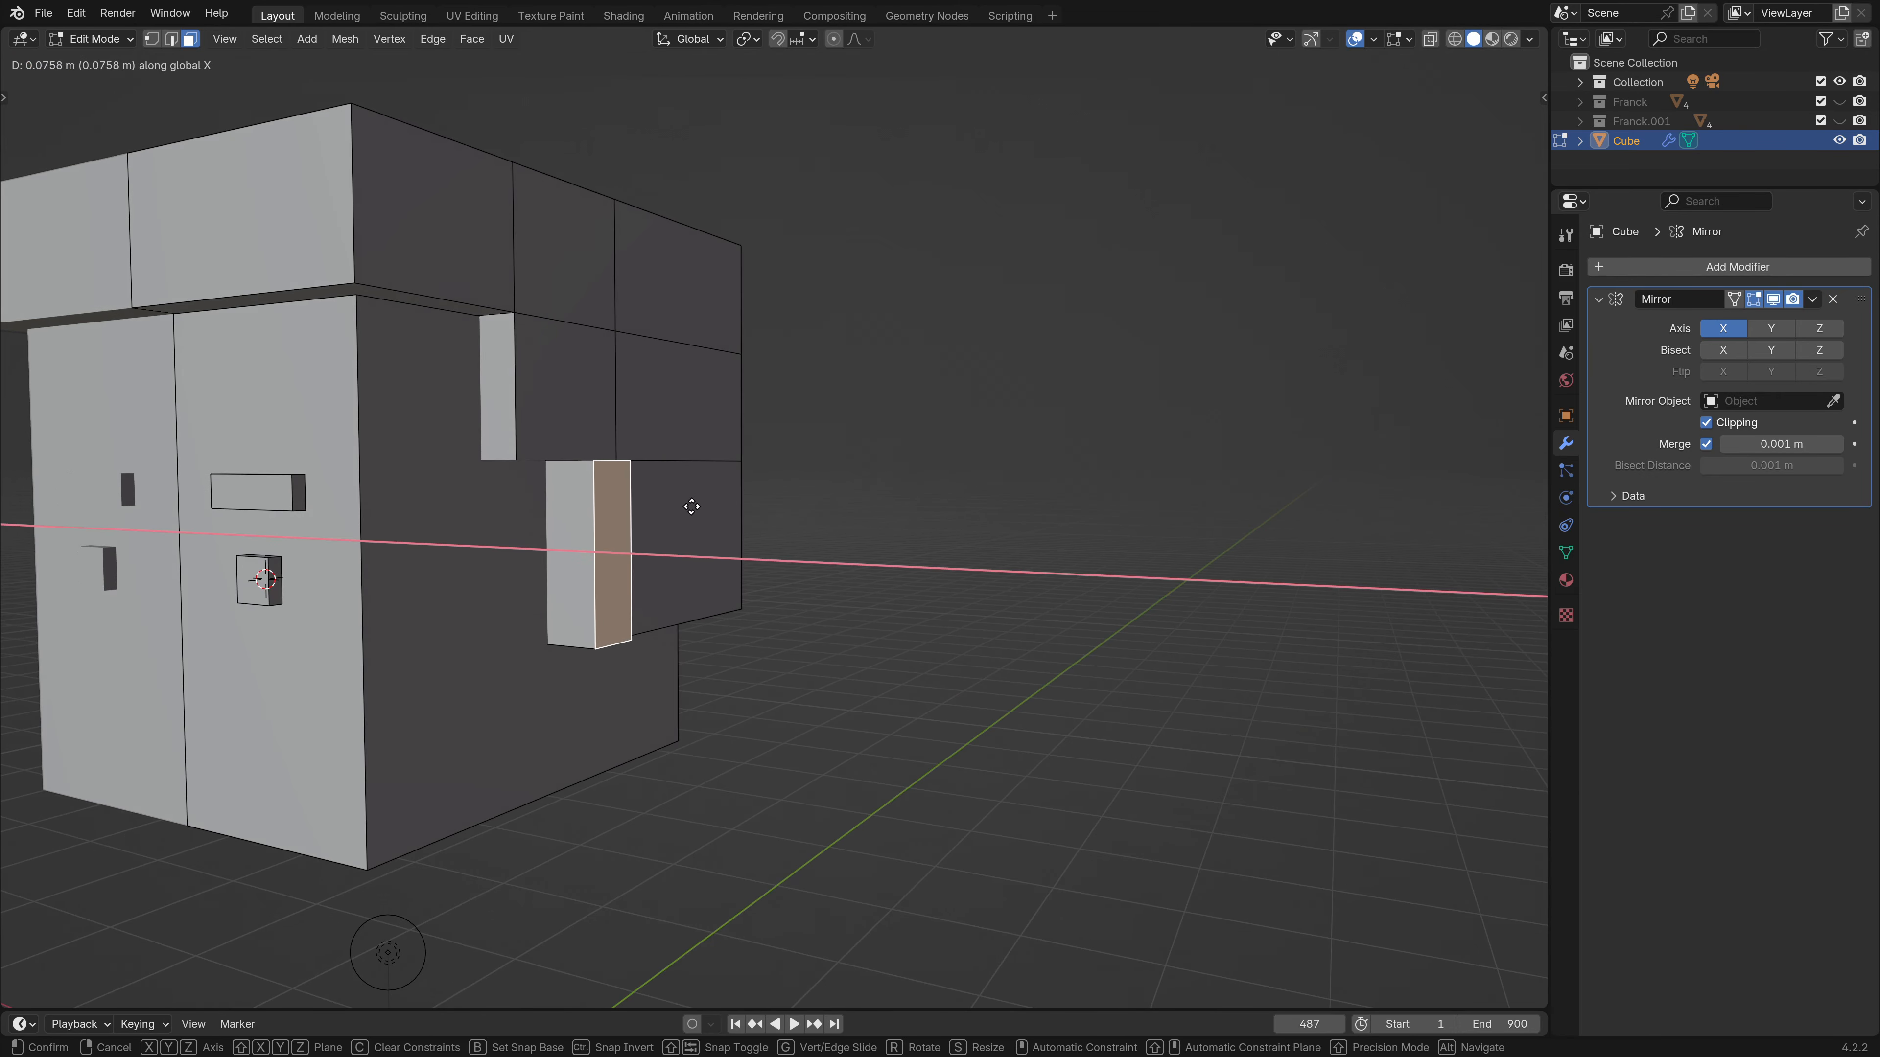
pyautogui.click(697, 509)
# Raise the bottom face of the ear block along Z to shorten the ear.
pyautogui.moveTo(697, 509); pyautogui.dragTo(568, 584, button='middle')
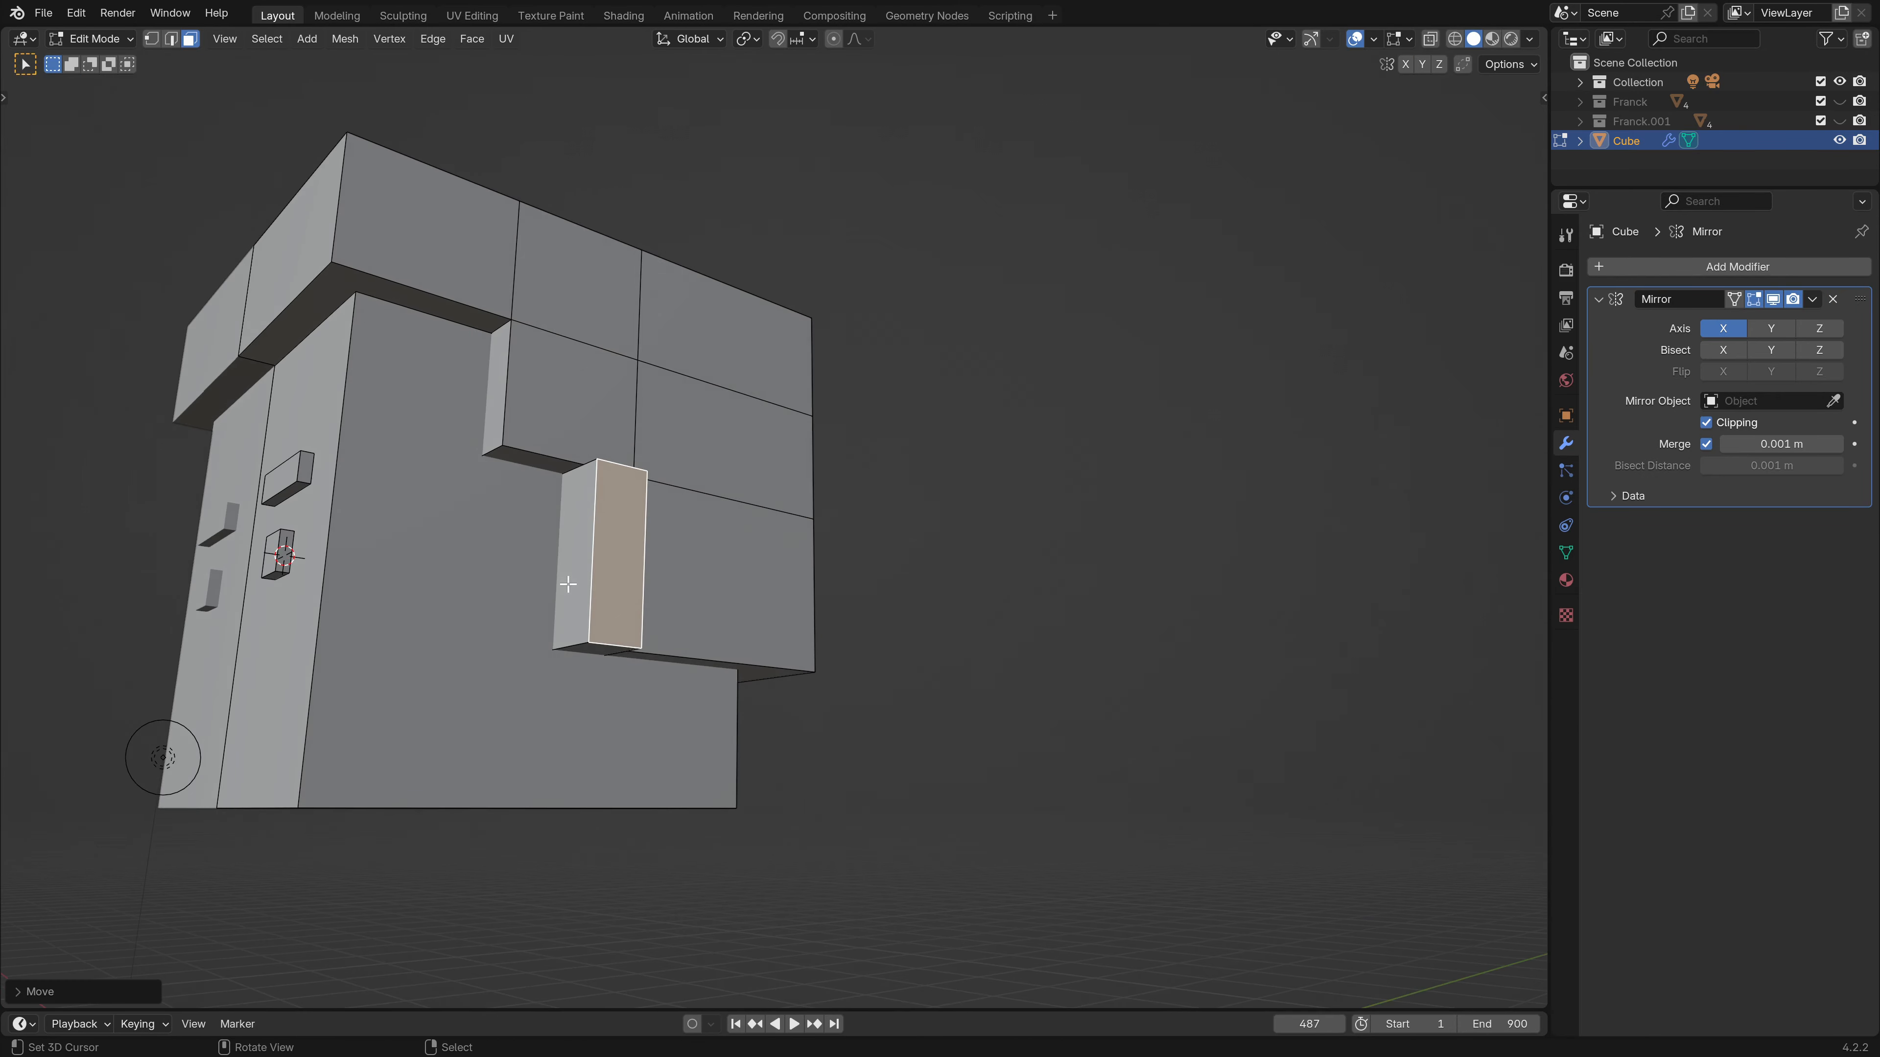
pyautogui.click(603, 645)
pyautogui.press('g')
pyautogui.press('y')
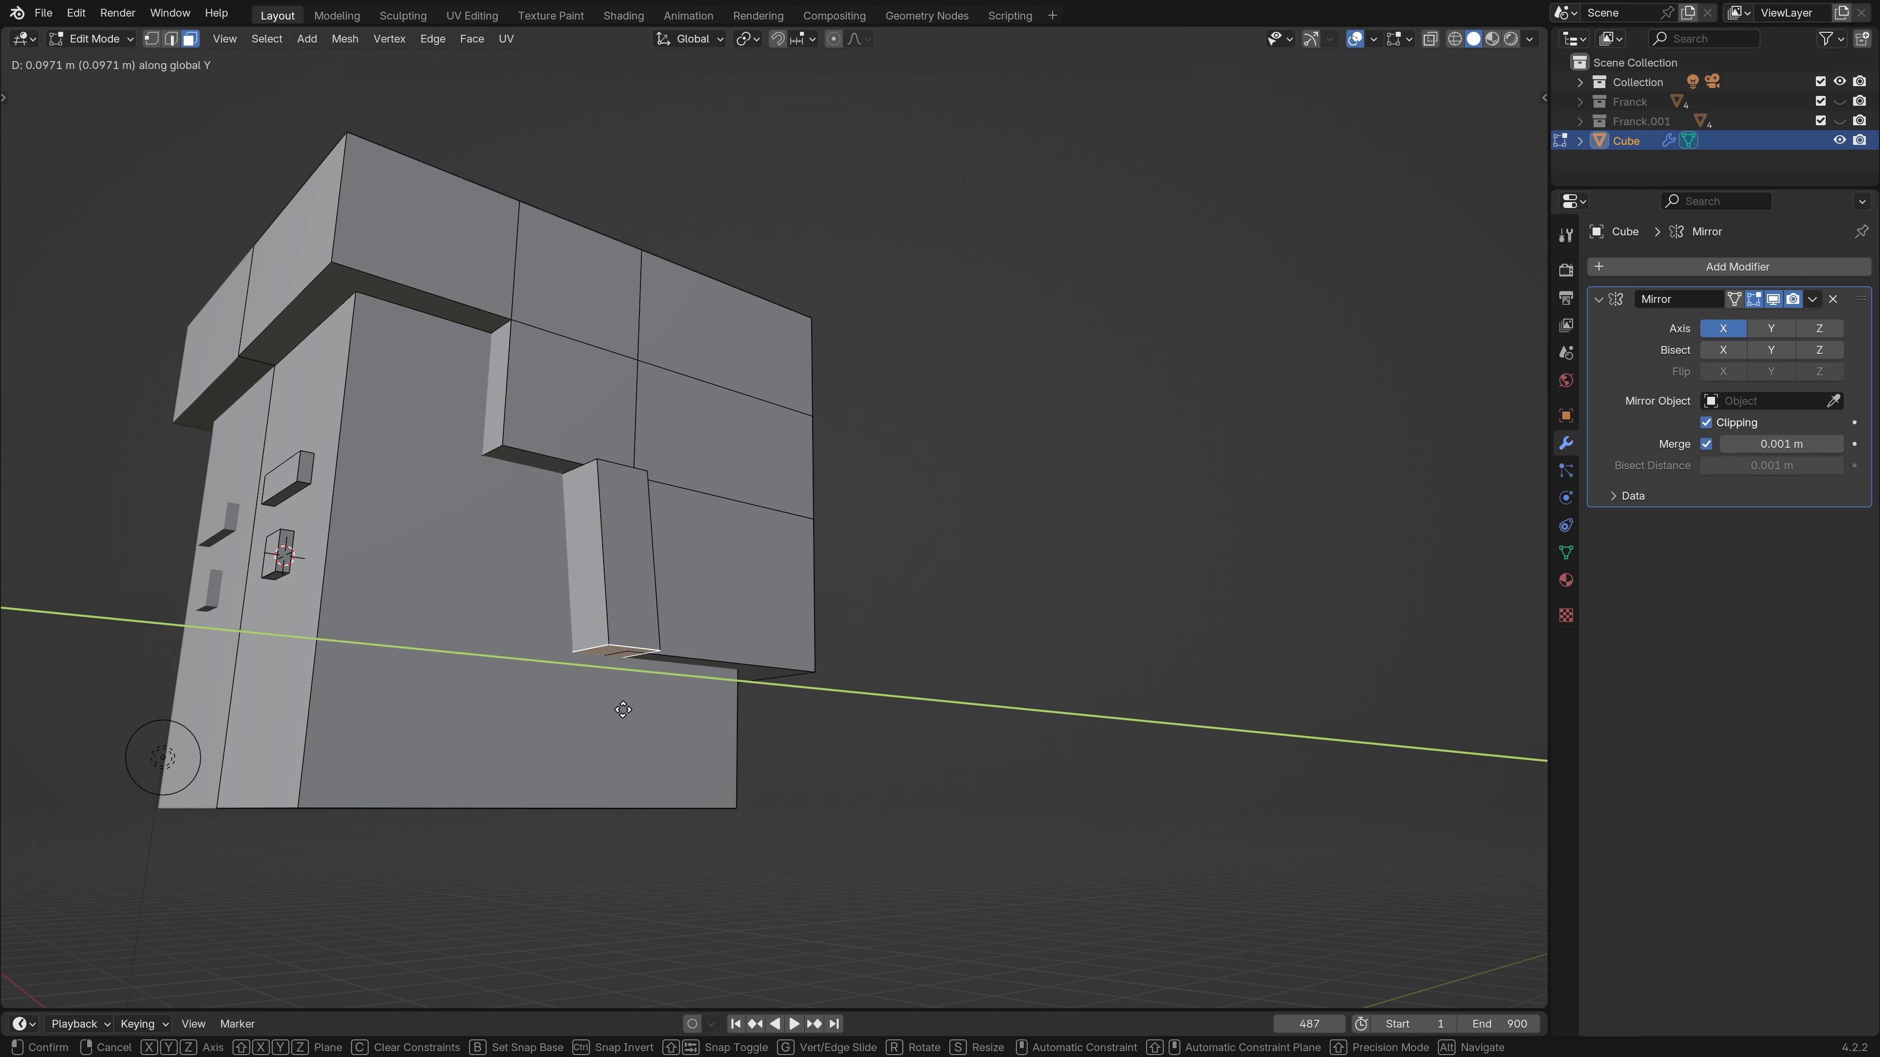
pyautogui.press('z')
pyautogui.click(633, 641)
# Raise the top face of the ear block slightly along Z.
pyautogui.moveTo(566, 525); pyautogui.dragTo(620, 605, button='middle')
pyautogui.click(634, 516)
pyautogui.moveTo(634, 516); pyautogui.dragTo(646, 470, button='middle')
pyautogui.press('g')
pyautogui.press('z')
pyautogui.click(651, 461)
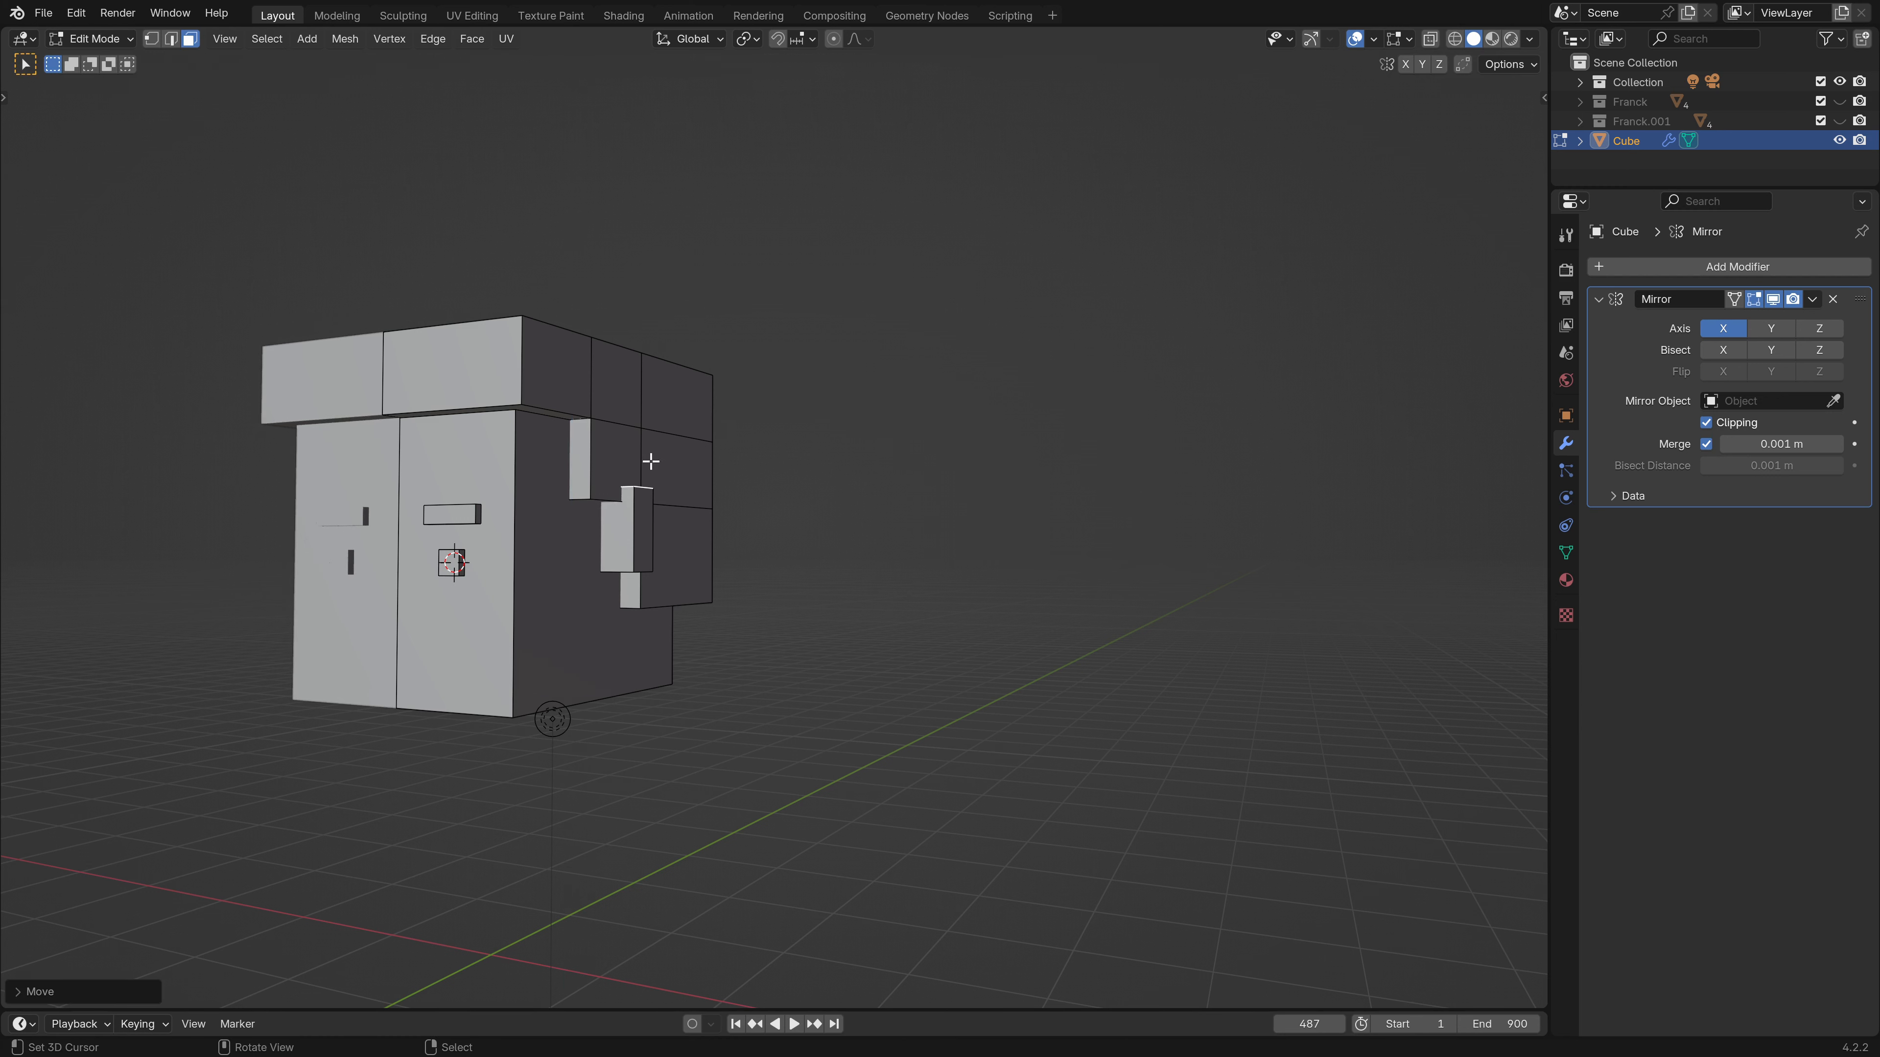
# Move the ear's front face back about 0.12 m along Y, and check the head in Object Mode.
pyautogui.click(621, 543)
pyautogui.moveTo(621, 543); pyautogui.dragTo(584, 548, button='middle')
pyautogui.press('g')
pyautogui.press('x')
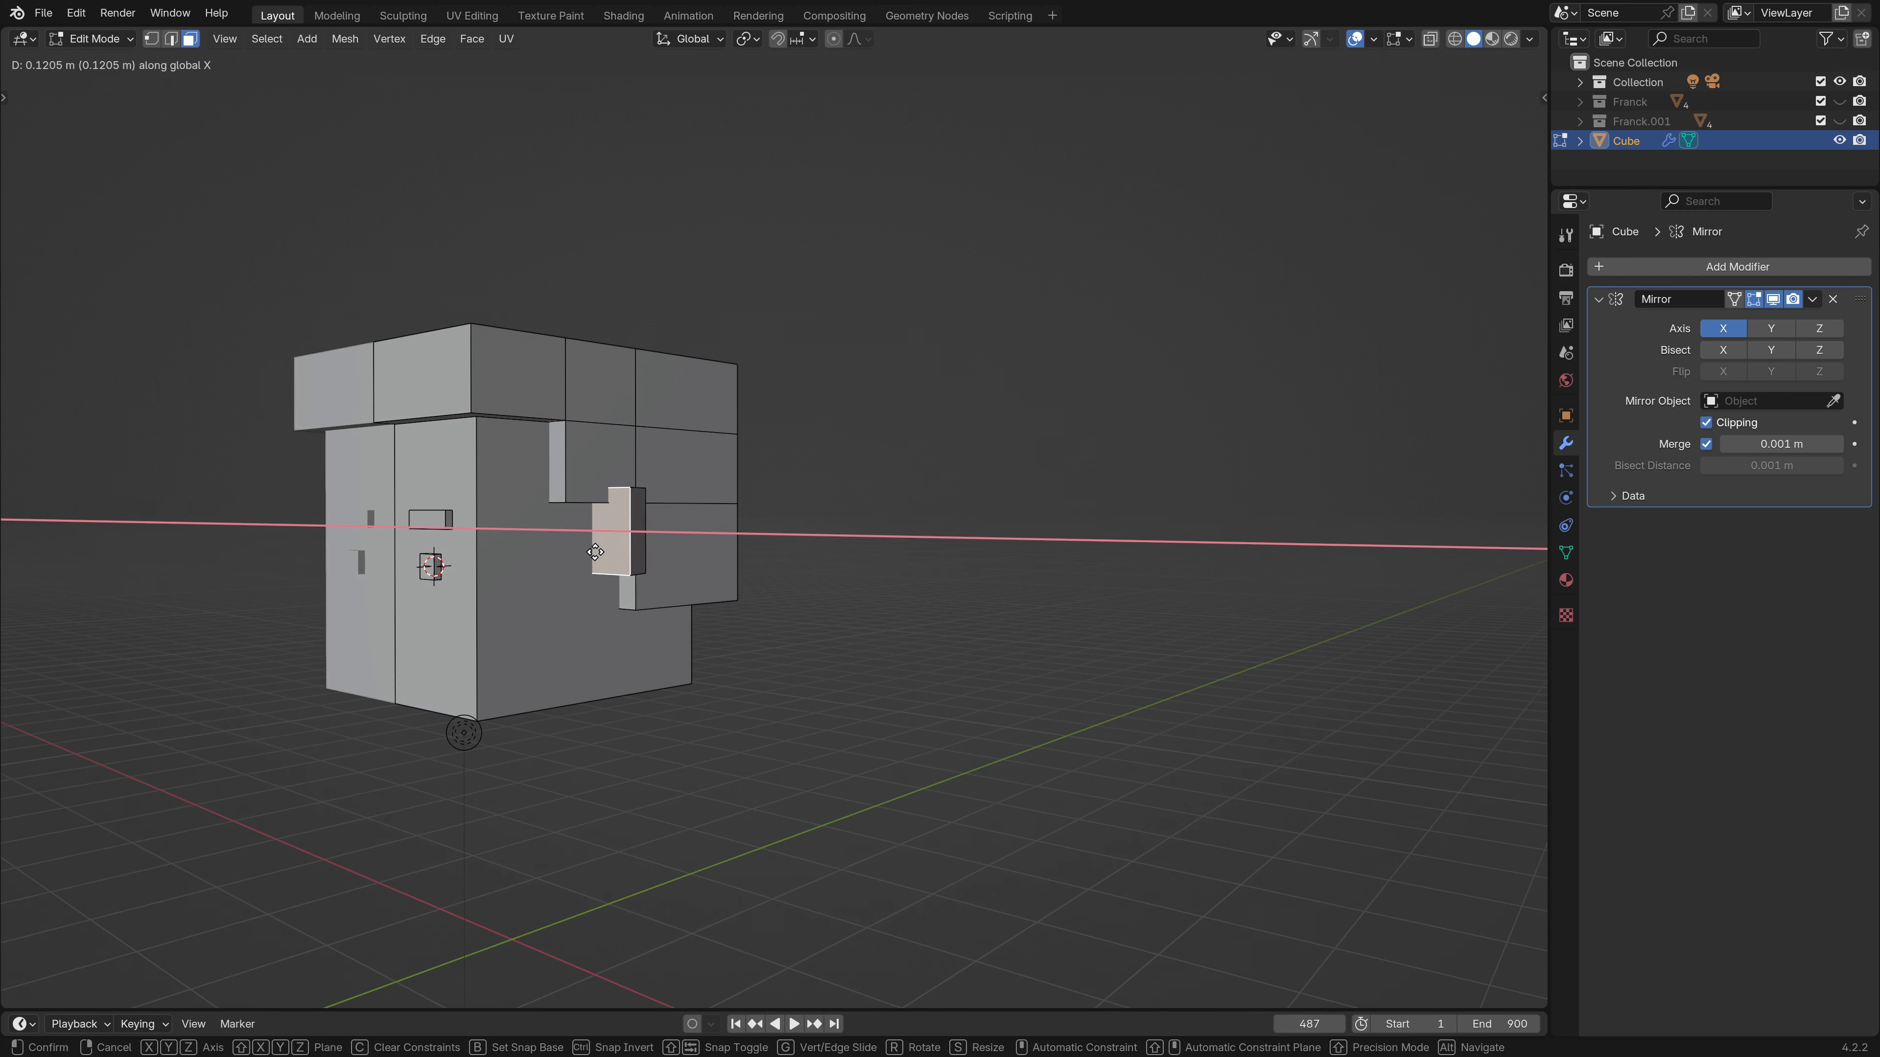
pyautogui.press('y')
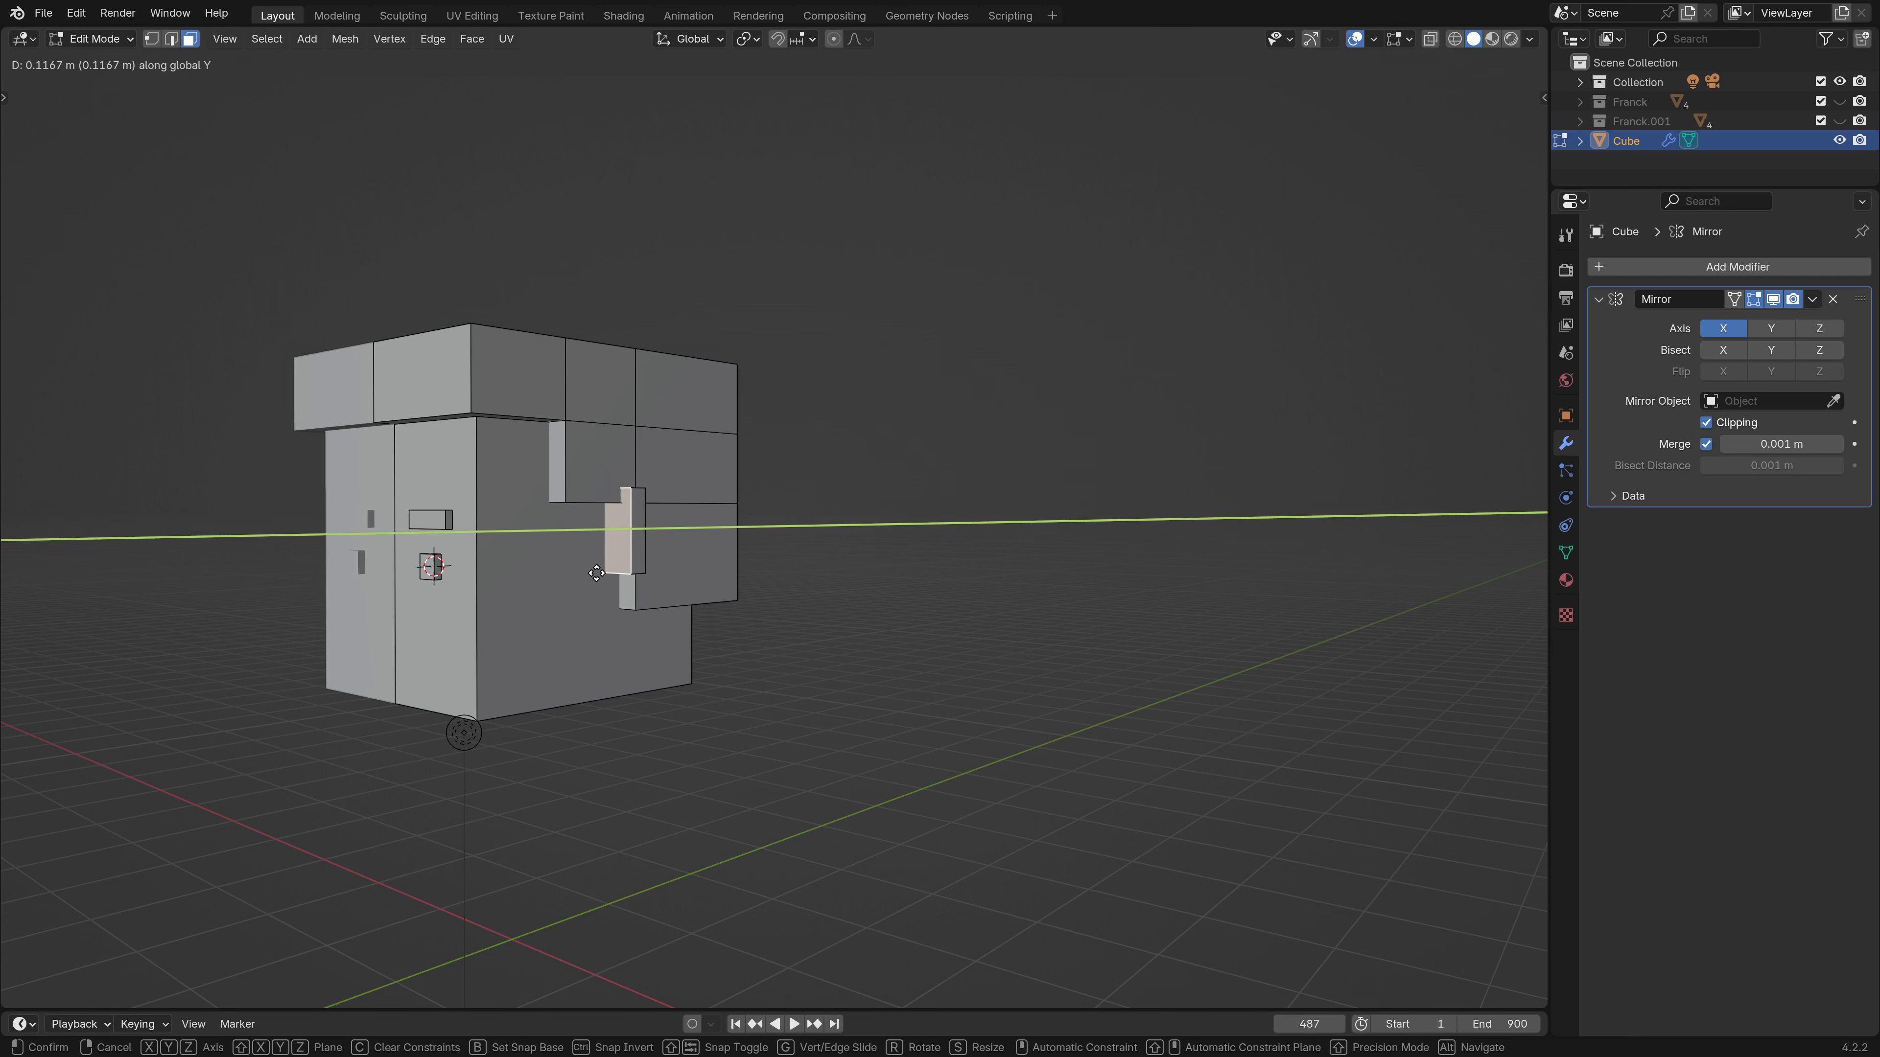
pyautogui.click(597, 572)
pyautogui.moveTo(597, 573); pyautogui.dragTo(625, 650, button='middle')
pyautogui.press('Tab')
pyautogui.press('Tab')
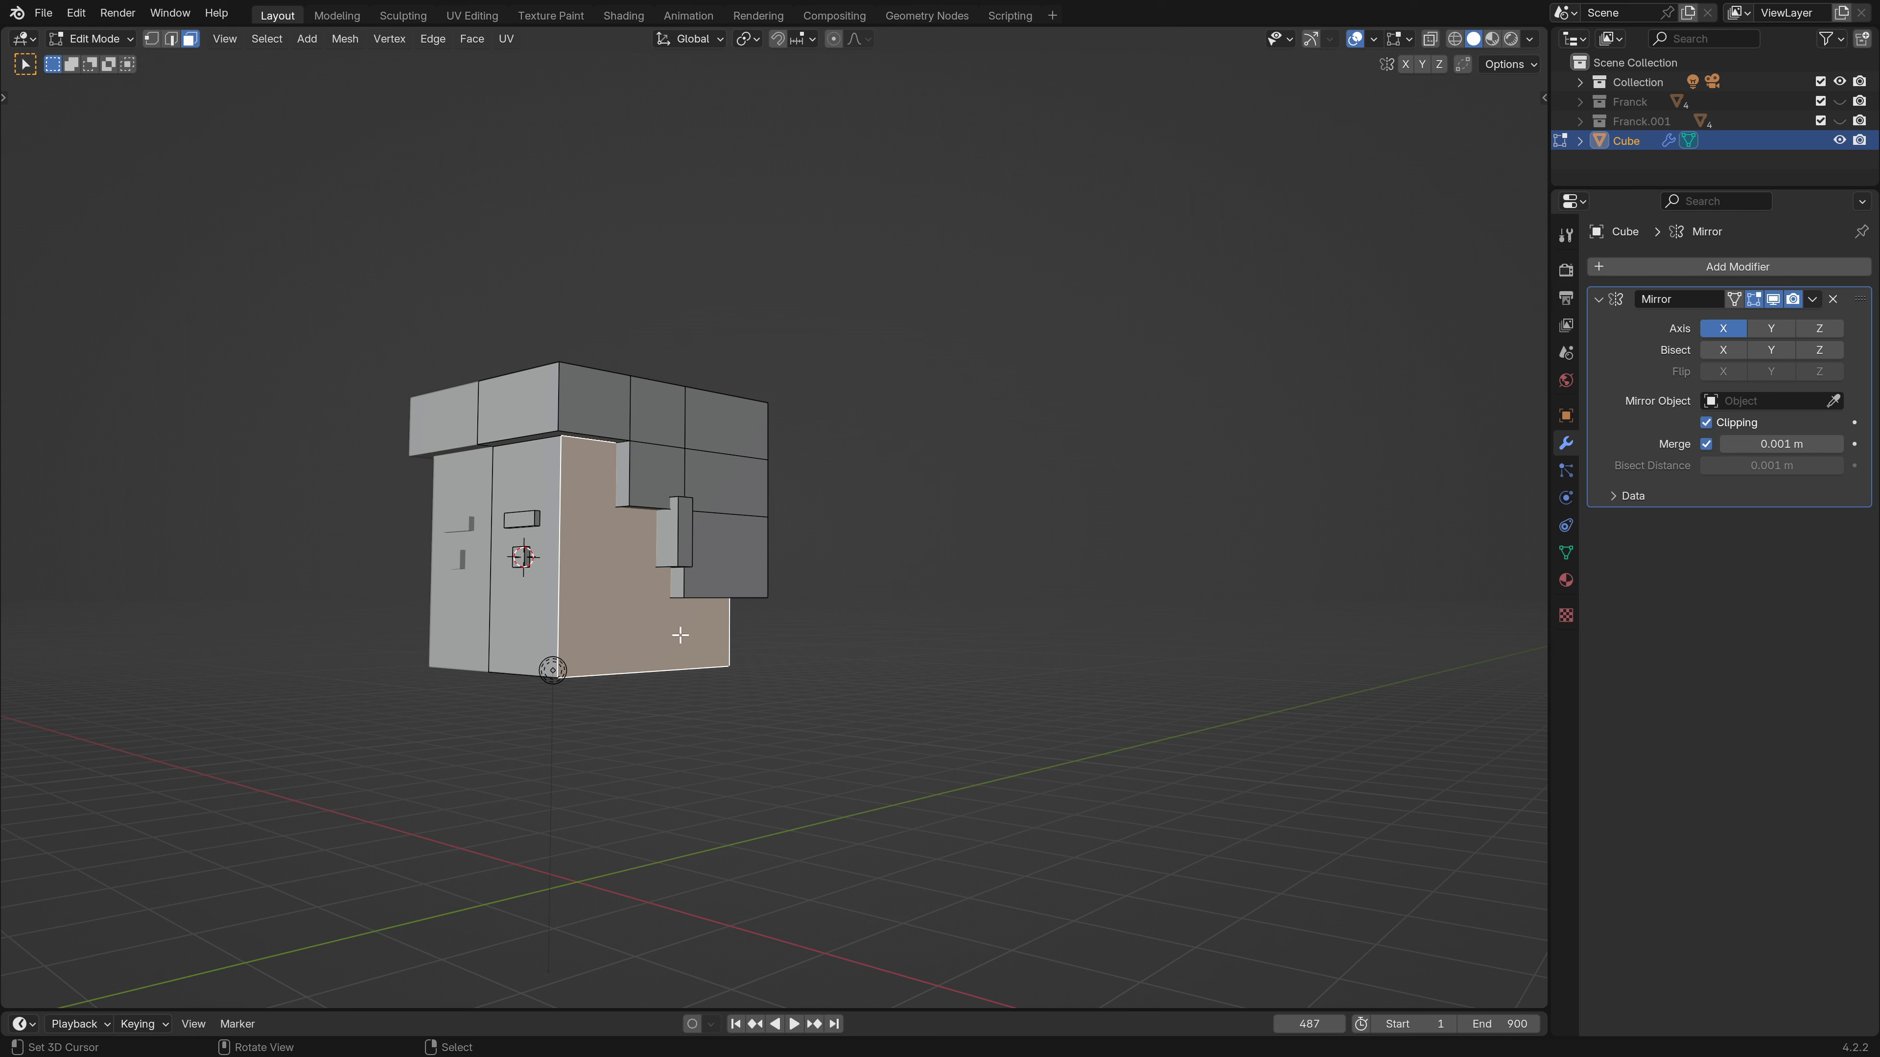
# Duplicate the head's side face downward along Z, delete the copy, and select the original side face again.
pyautogui.hotkey('shift', 'd')
pyautogui.press('z')
pyautogui.click(700, 884)
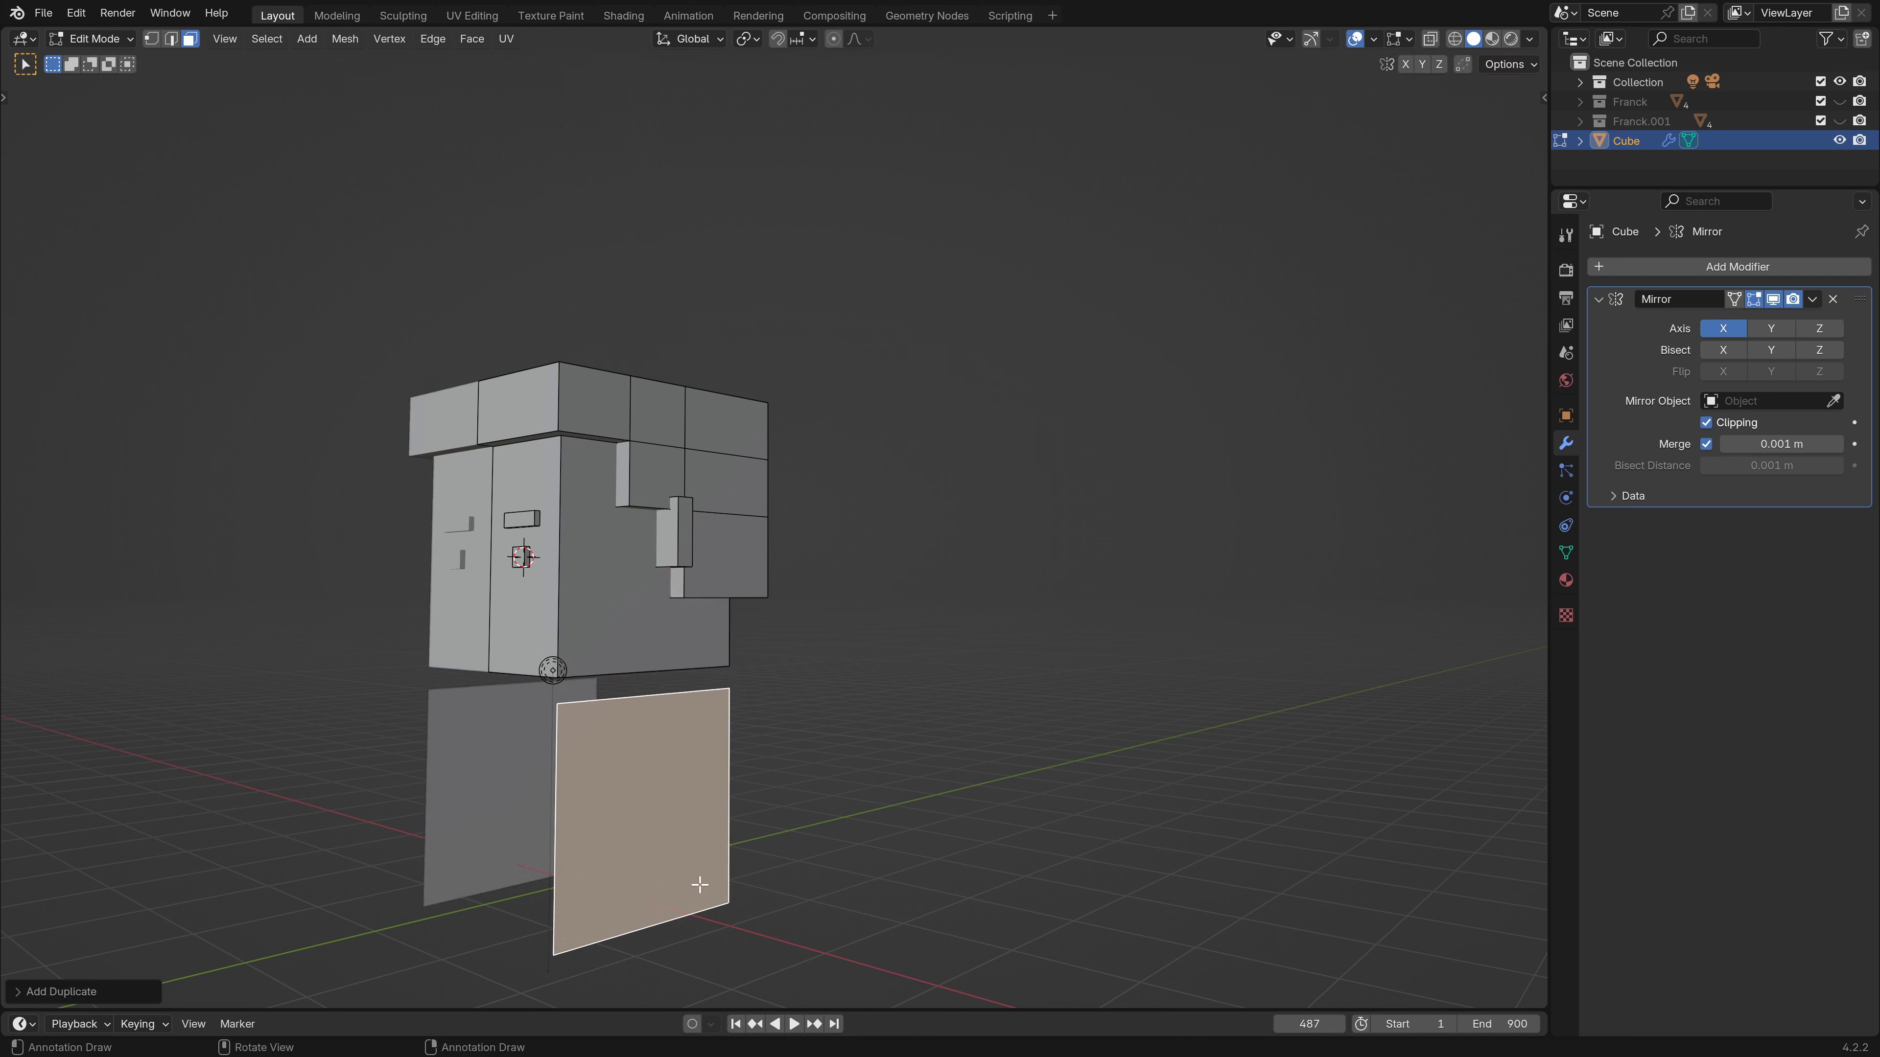
pyautogui.press('x')
pyautogui.click(618, 744)
pyautogui.click(678, 616)
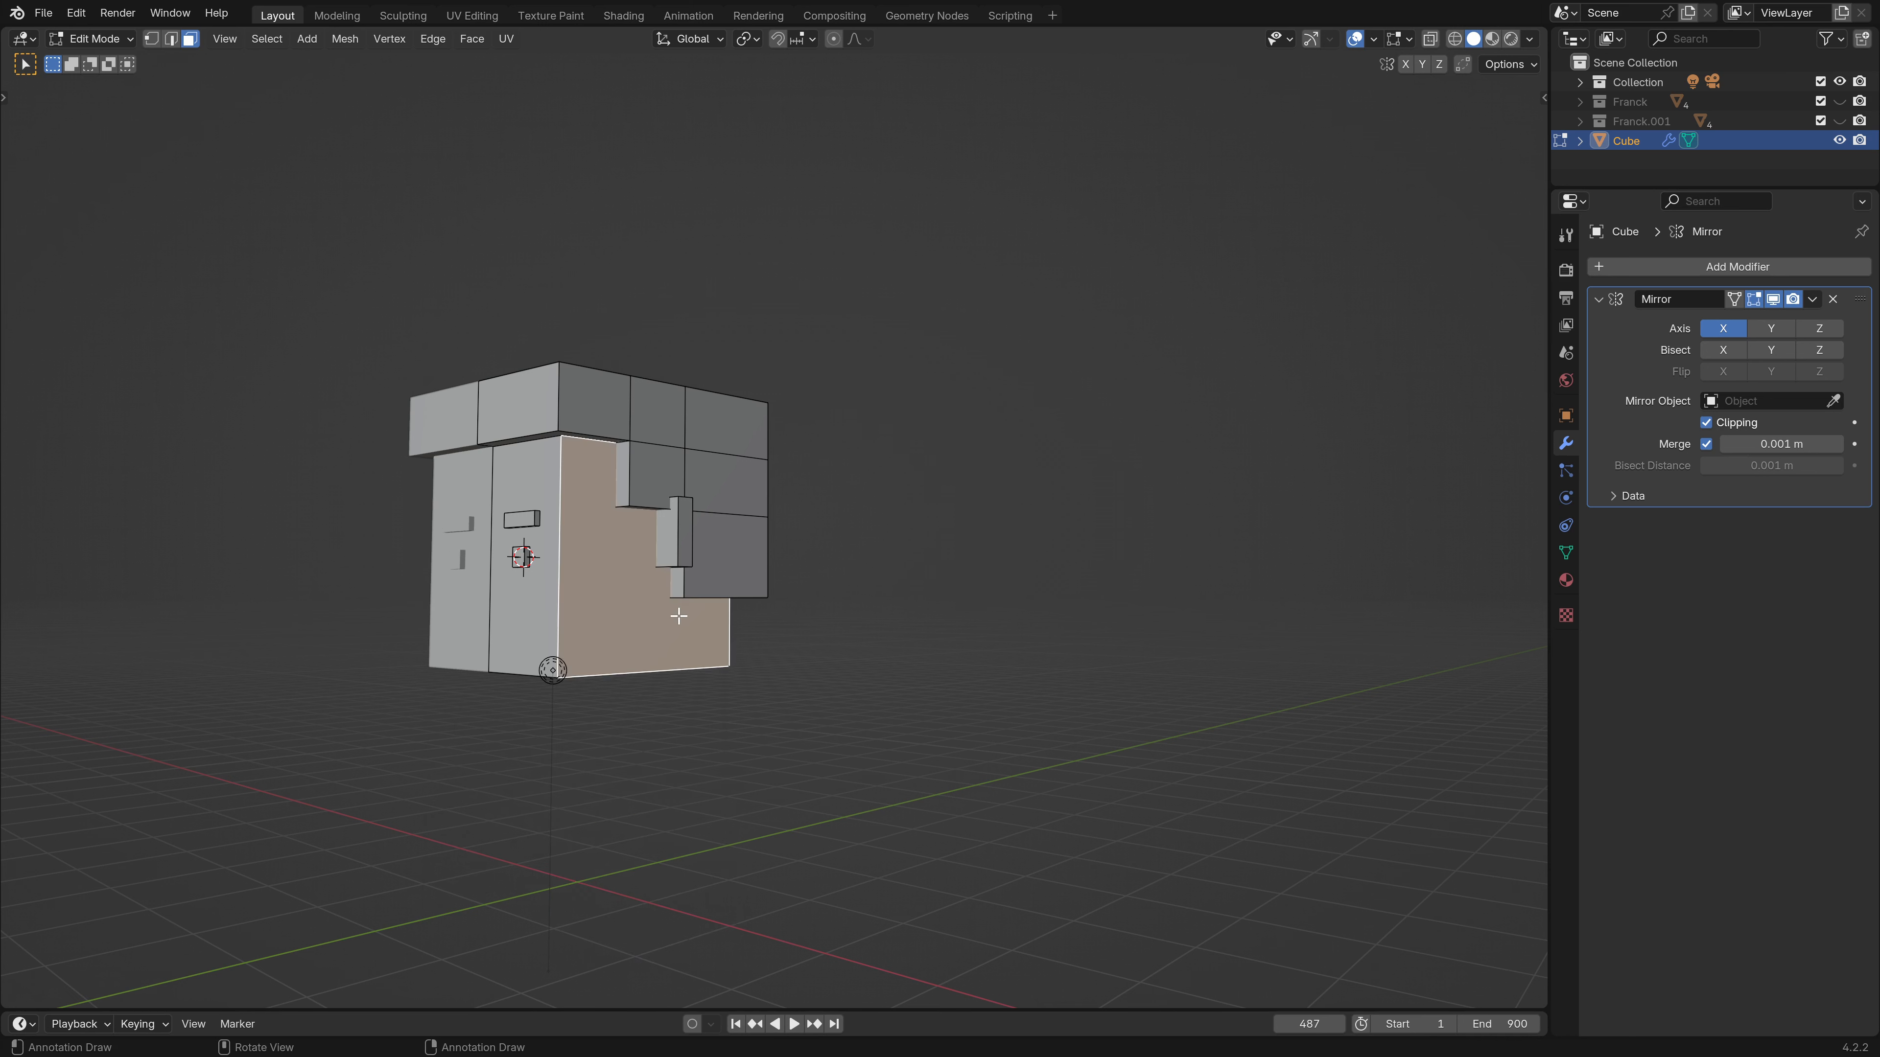
# Select the whole linked head cube and duplicate it about 2.02 m down along Z as the body block.
pyautogui.press('l')
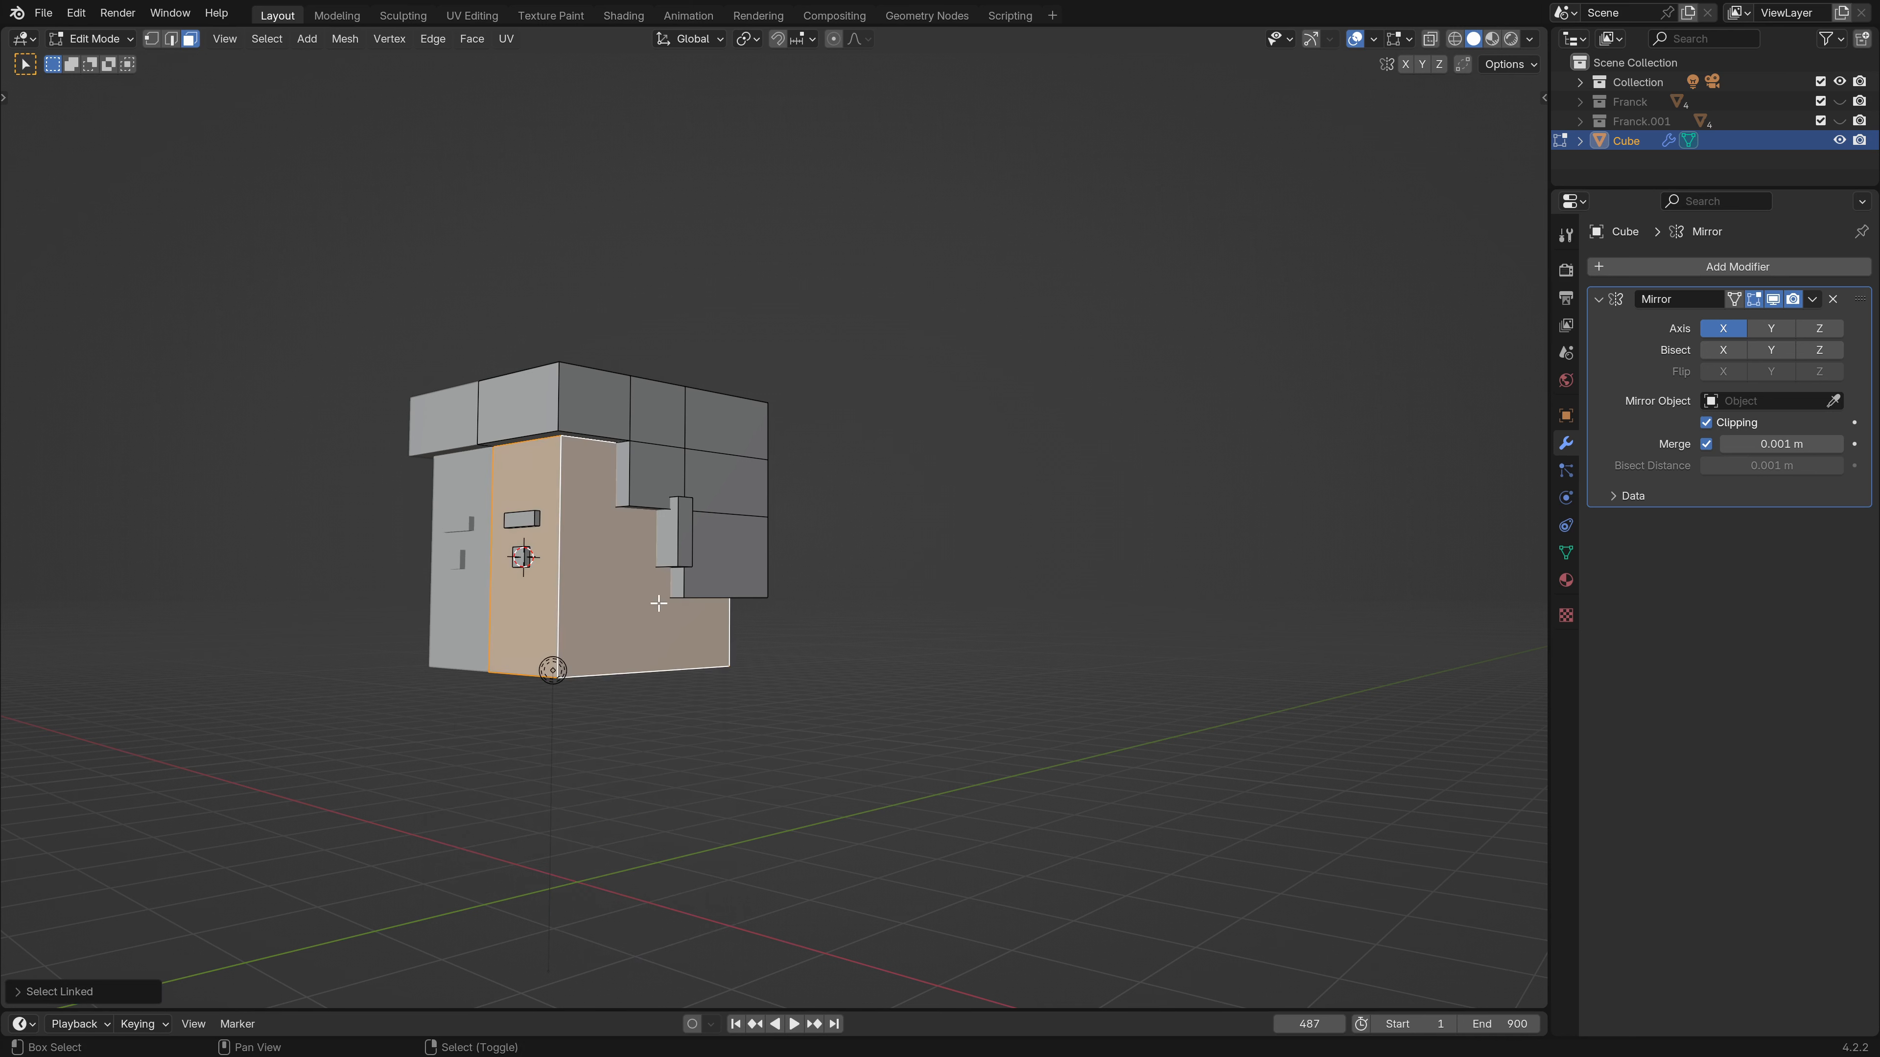
pyautogui.hotkey('shift', 'd')
pyautogui.press('z')
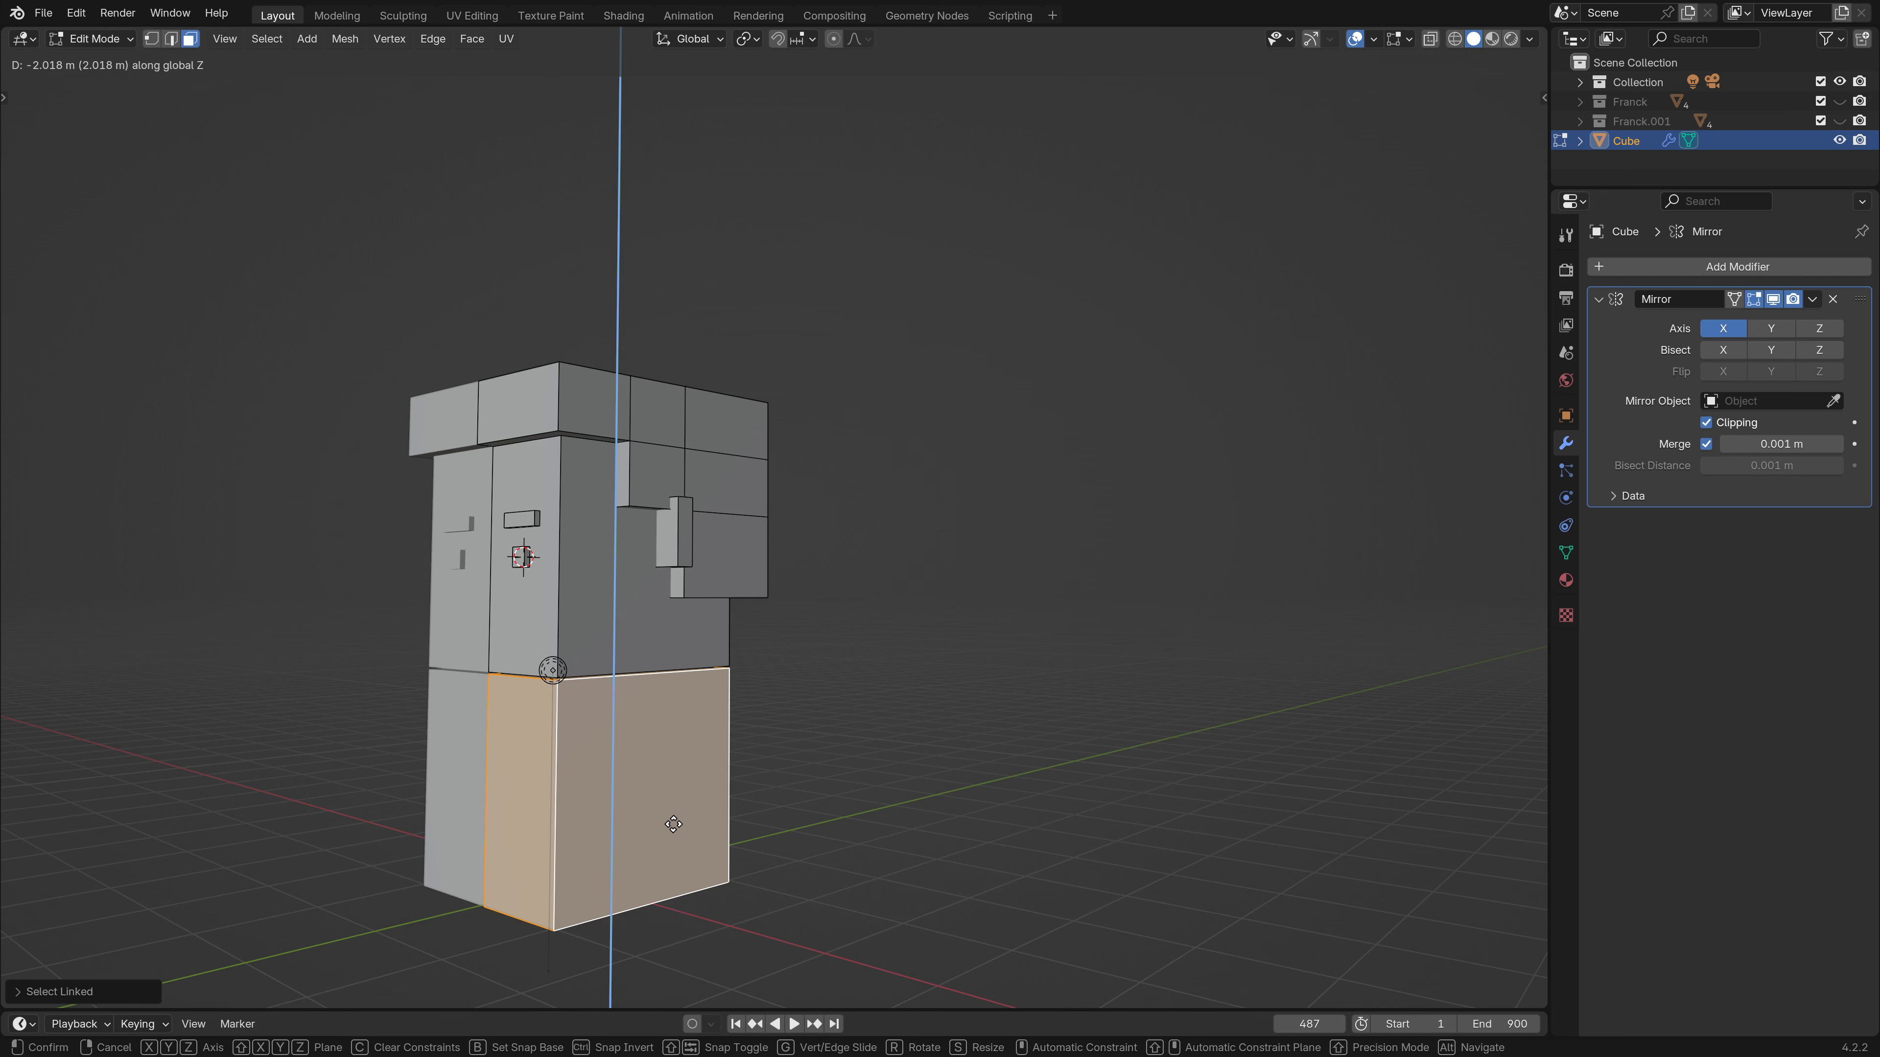
pyautogui.click(674, 825)
# Move the body block back about 0.2 m along Y in the side view.
pyautogui.moveTo(674, 824); pyautogui.dragTo(583, 689, button='middle')
pyautogui.press('KP_3')
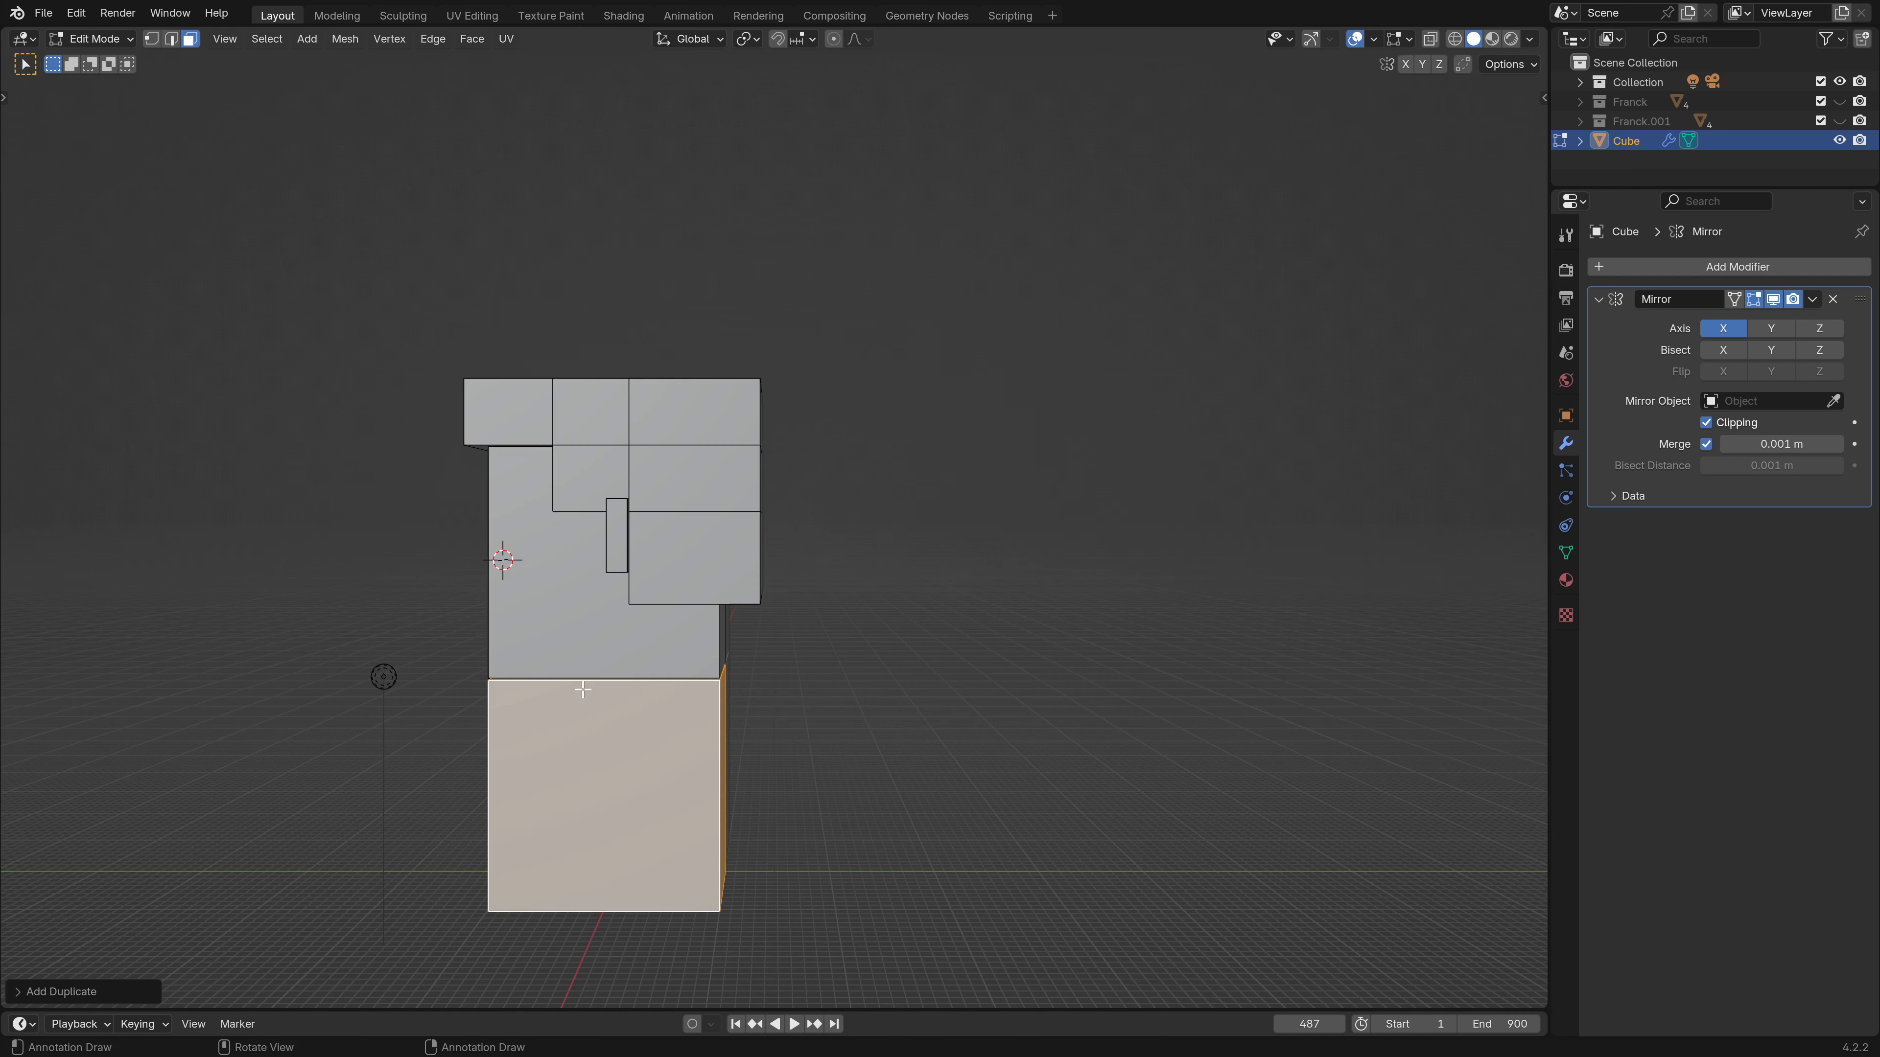
pyautogui.press('KP_5')
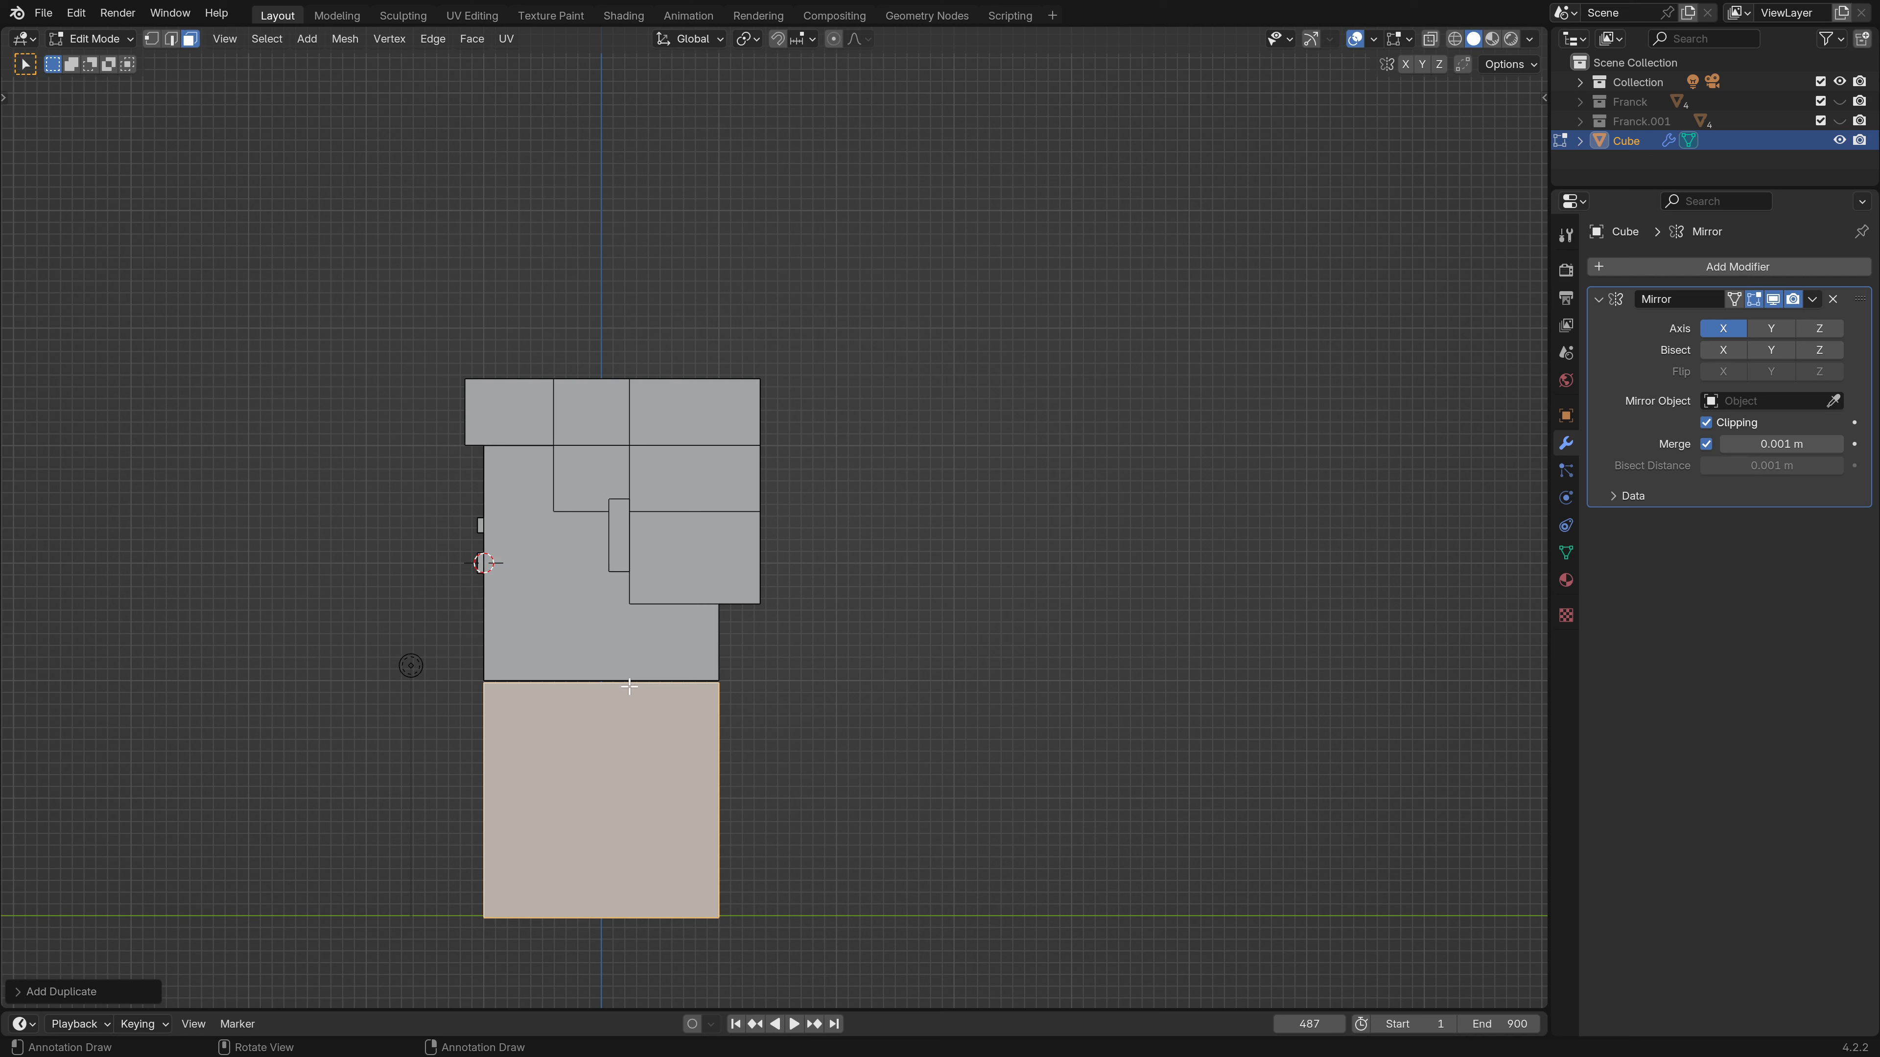
pyautogui.press('g')
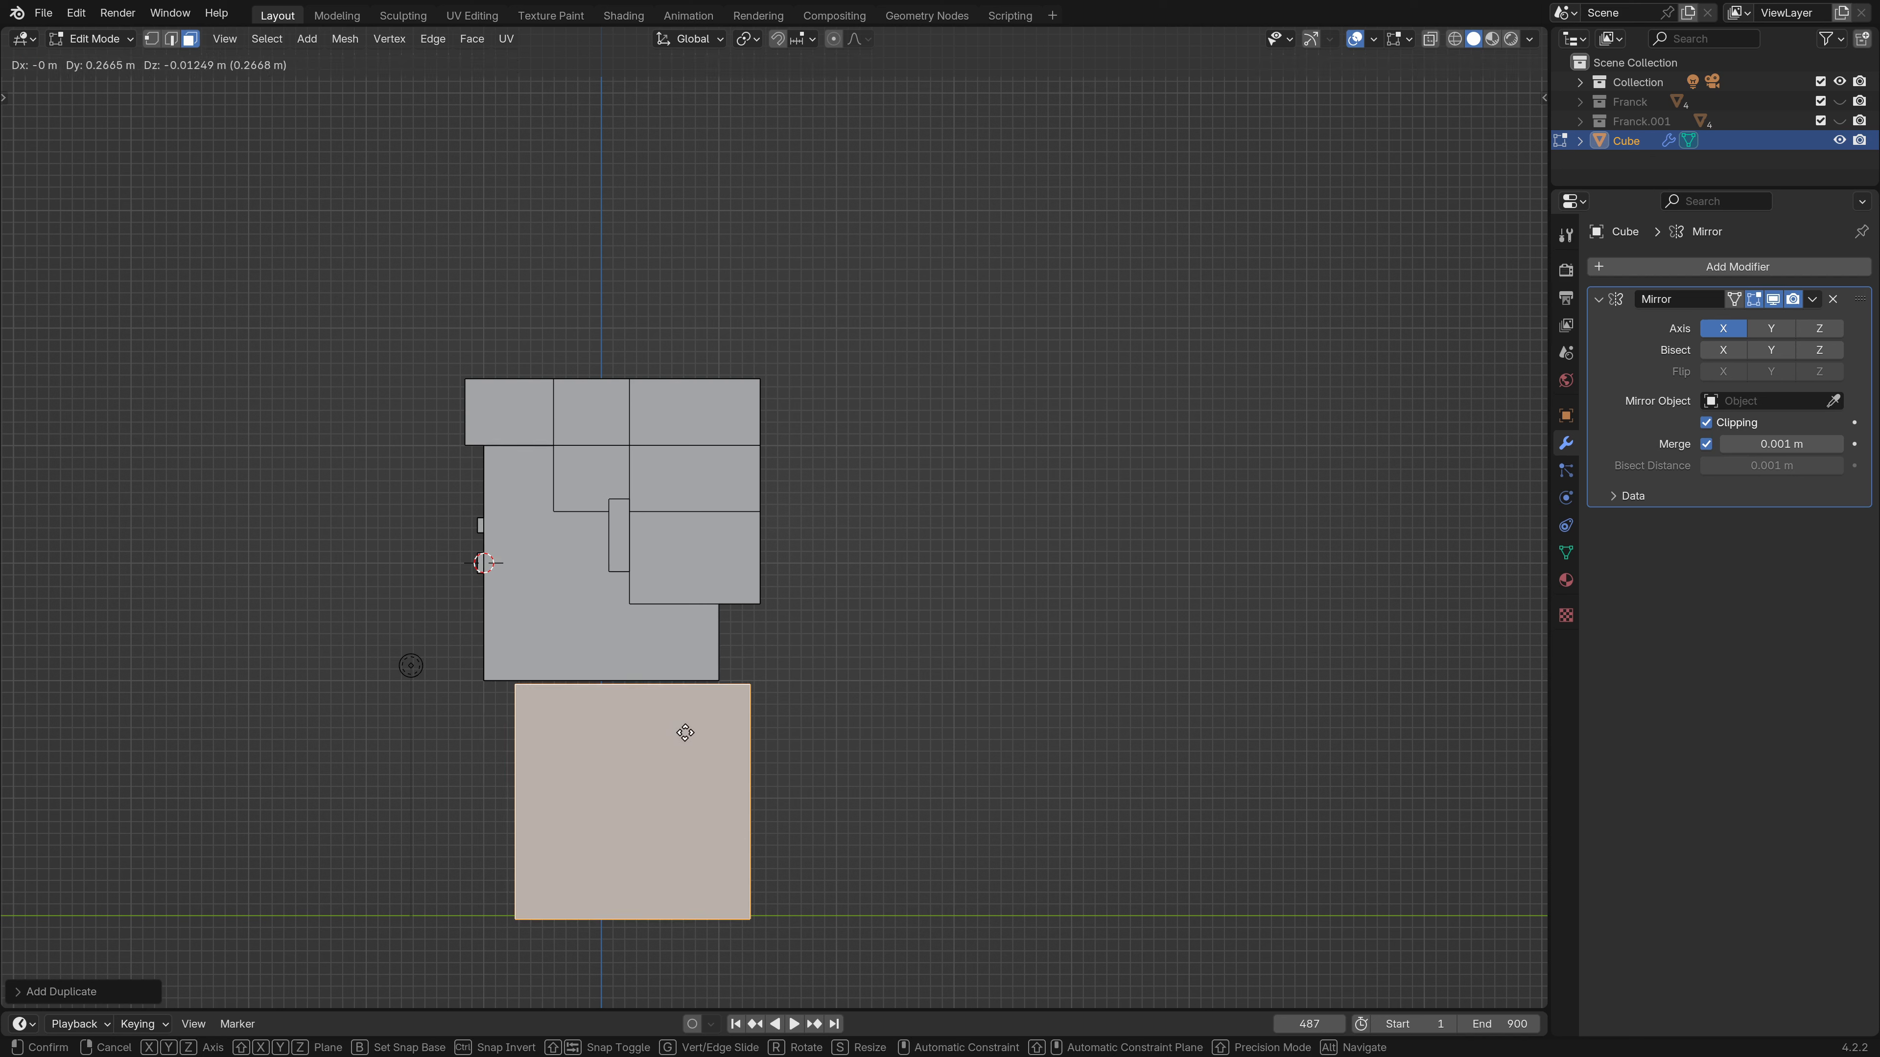
pyautogui.press('y')
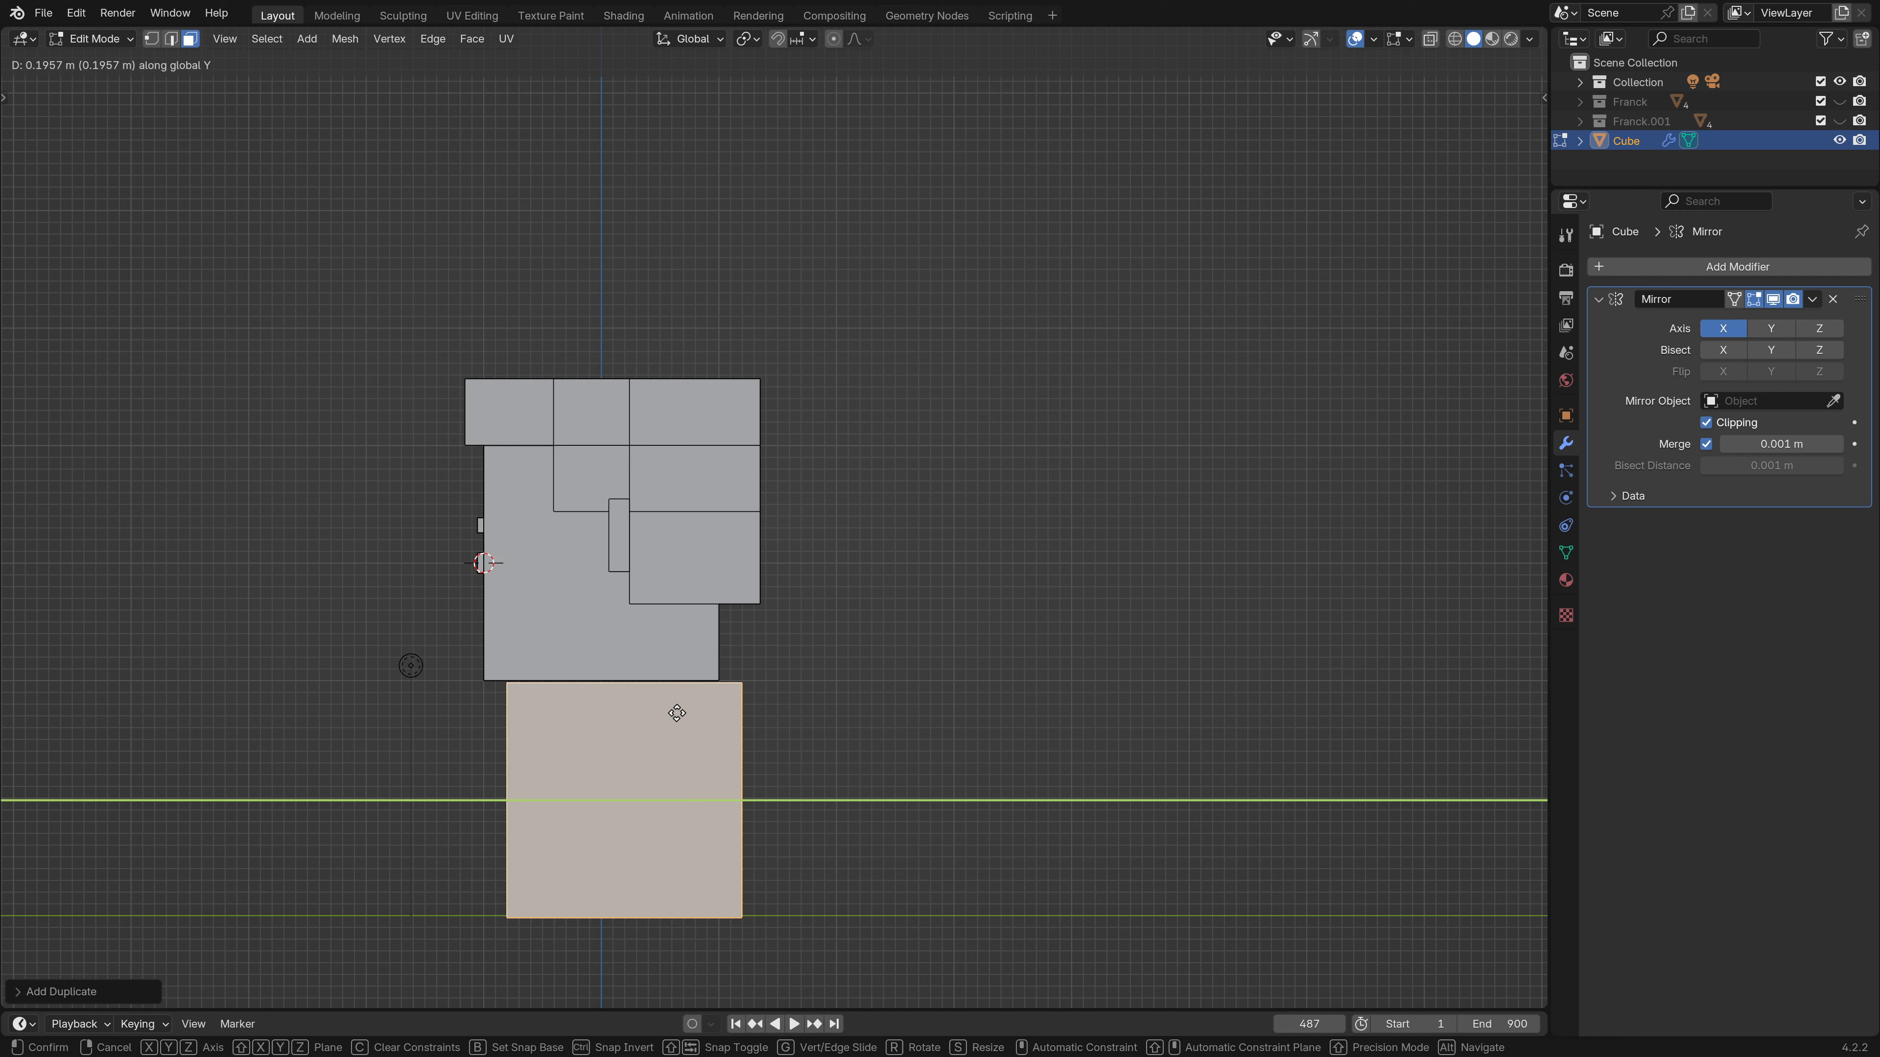
pyautogui.click(679, 712)
# Raise the bottom face of the body block about 0.5 m along Z to shorten the body.
pyautogui.moveTo(679, 709); pyautogui.dragTo(609, 923, button='middle')
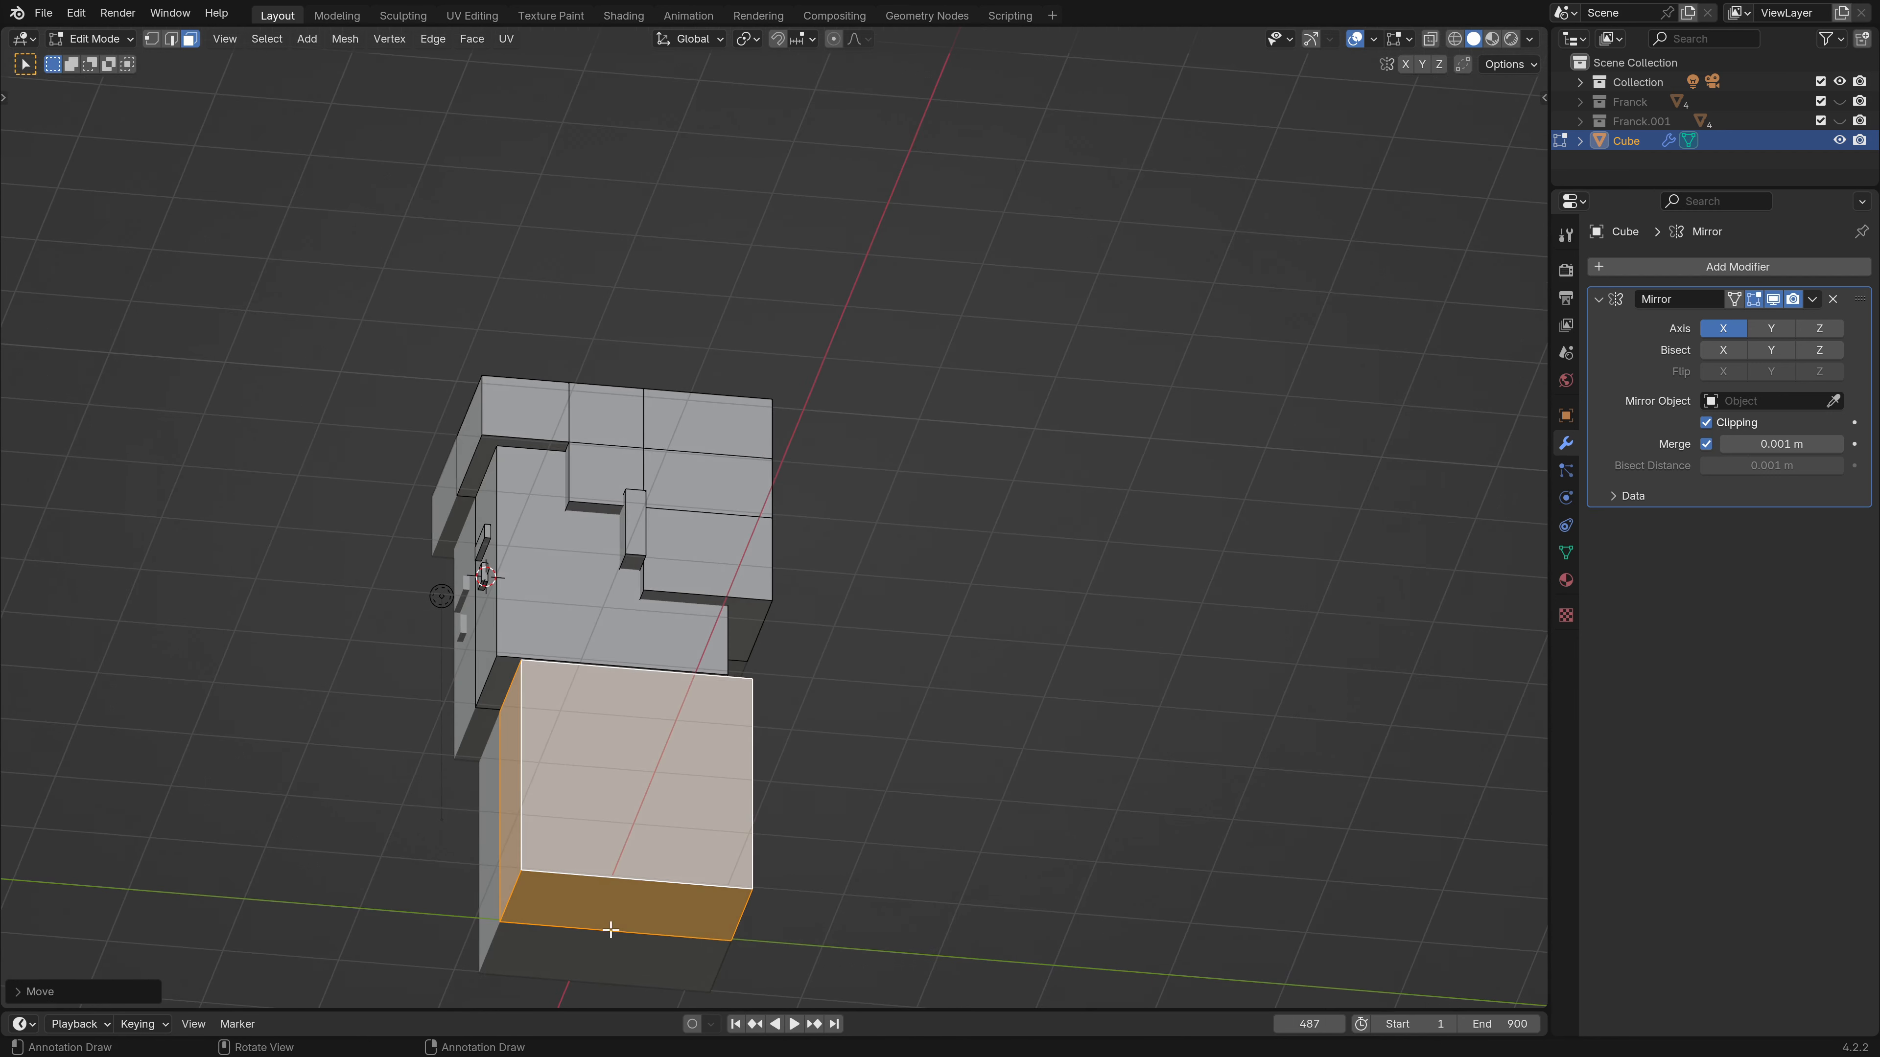
pyautogui.click(619, 905)
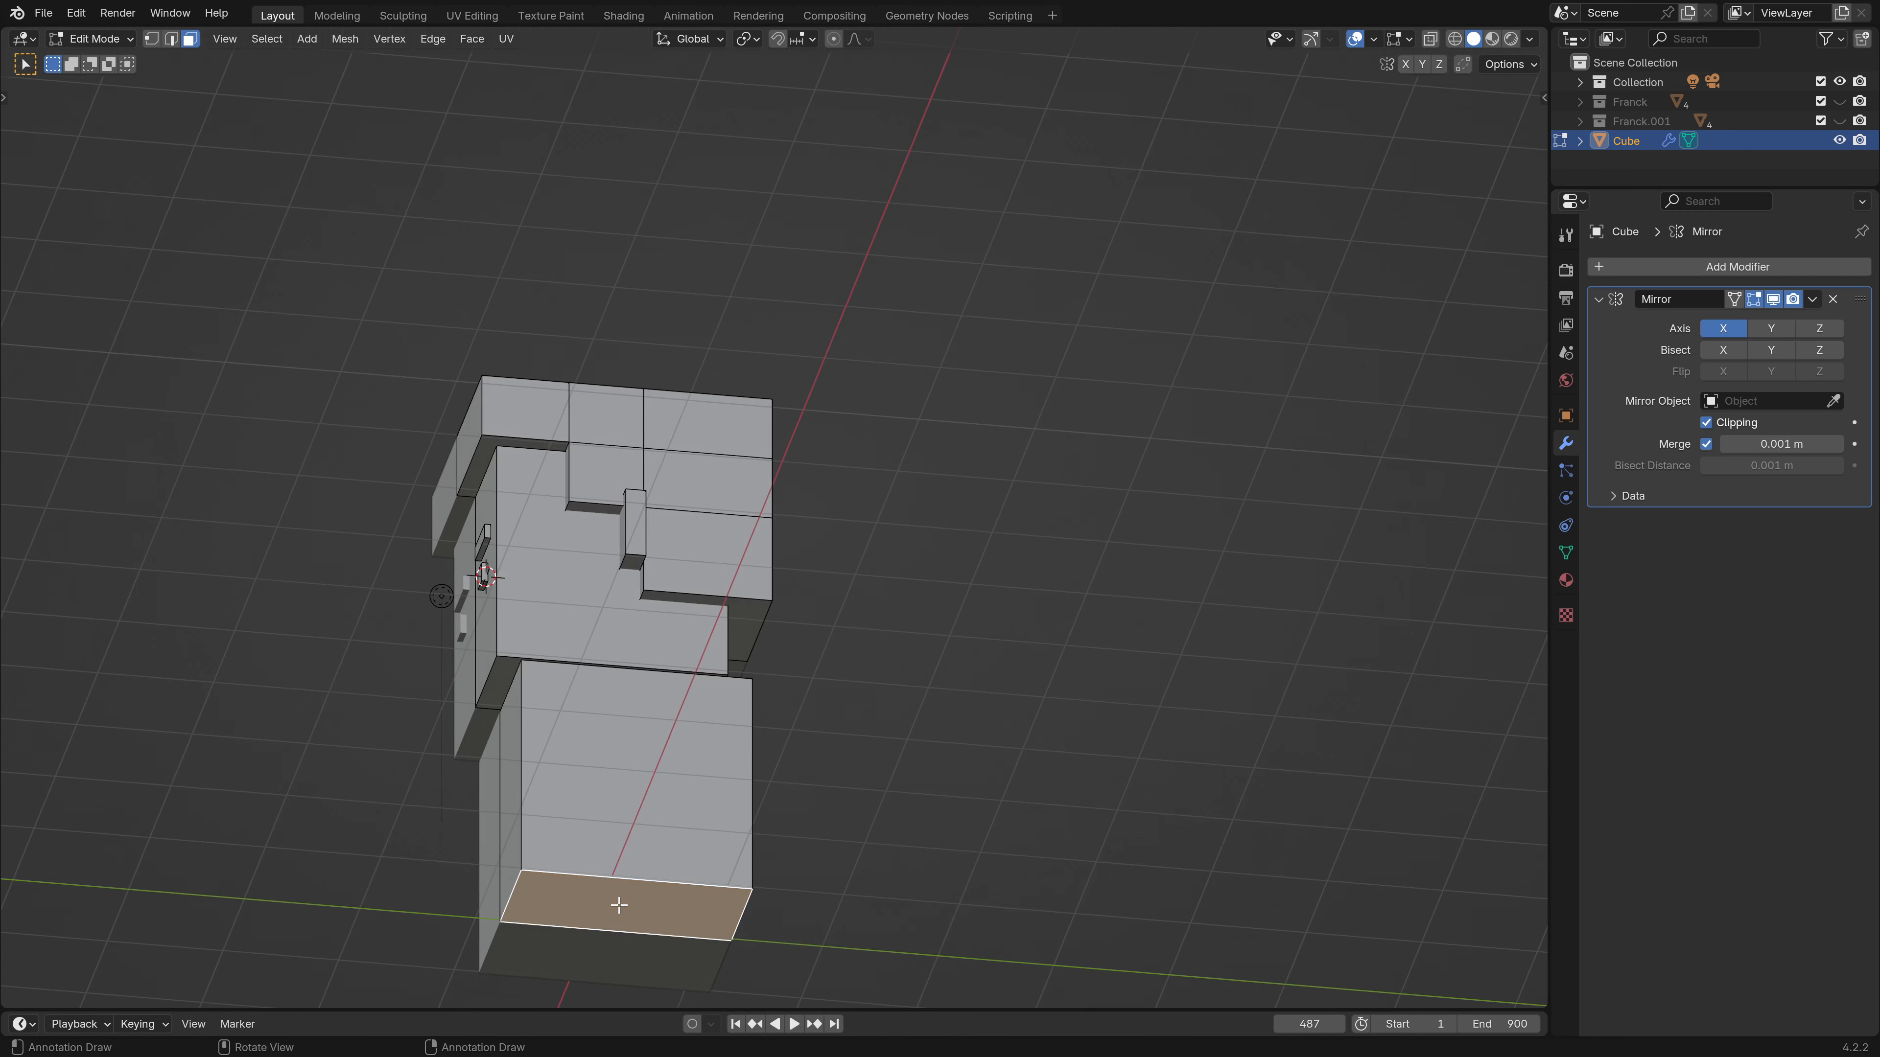
pyautogui.press('KP_1')
pyautogui.press('g')
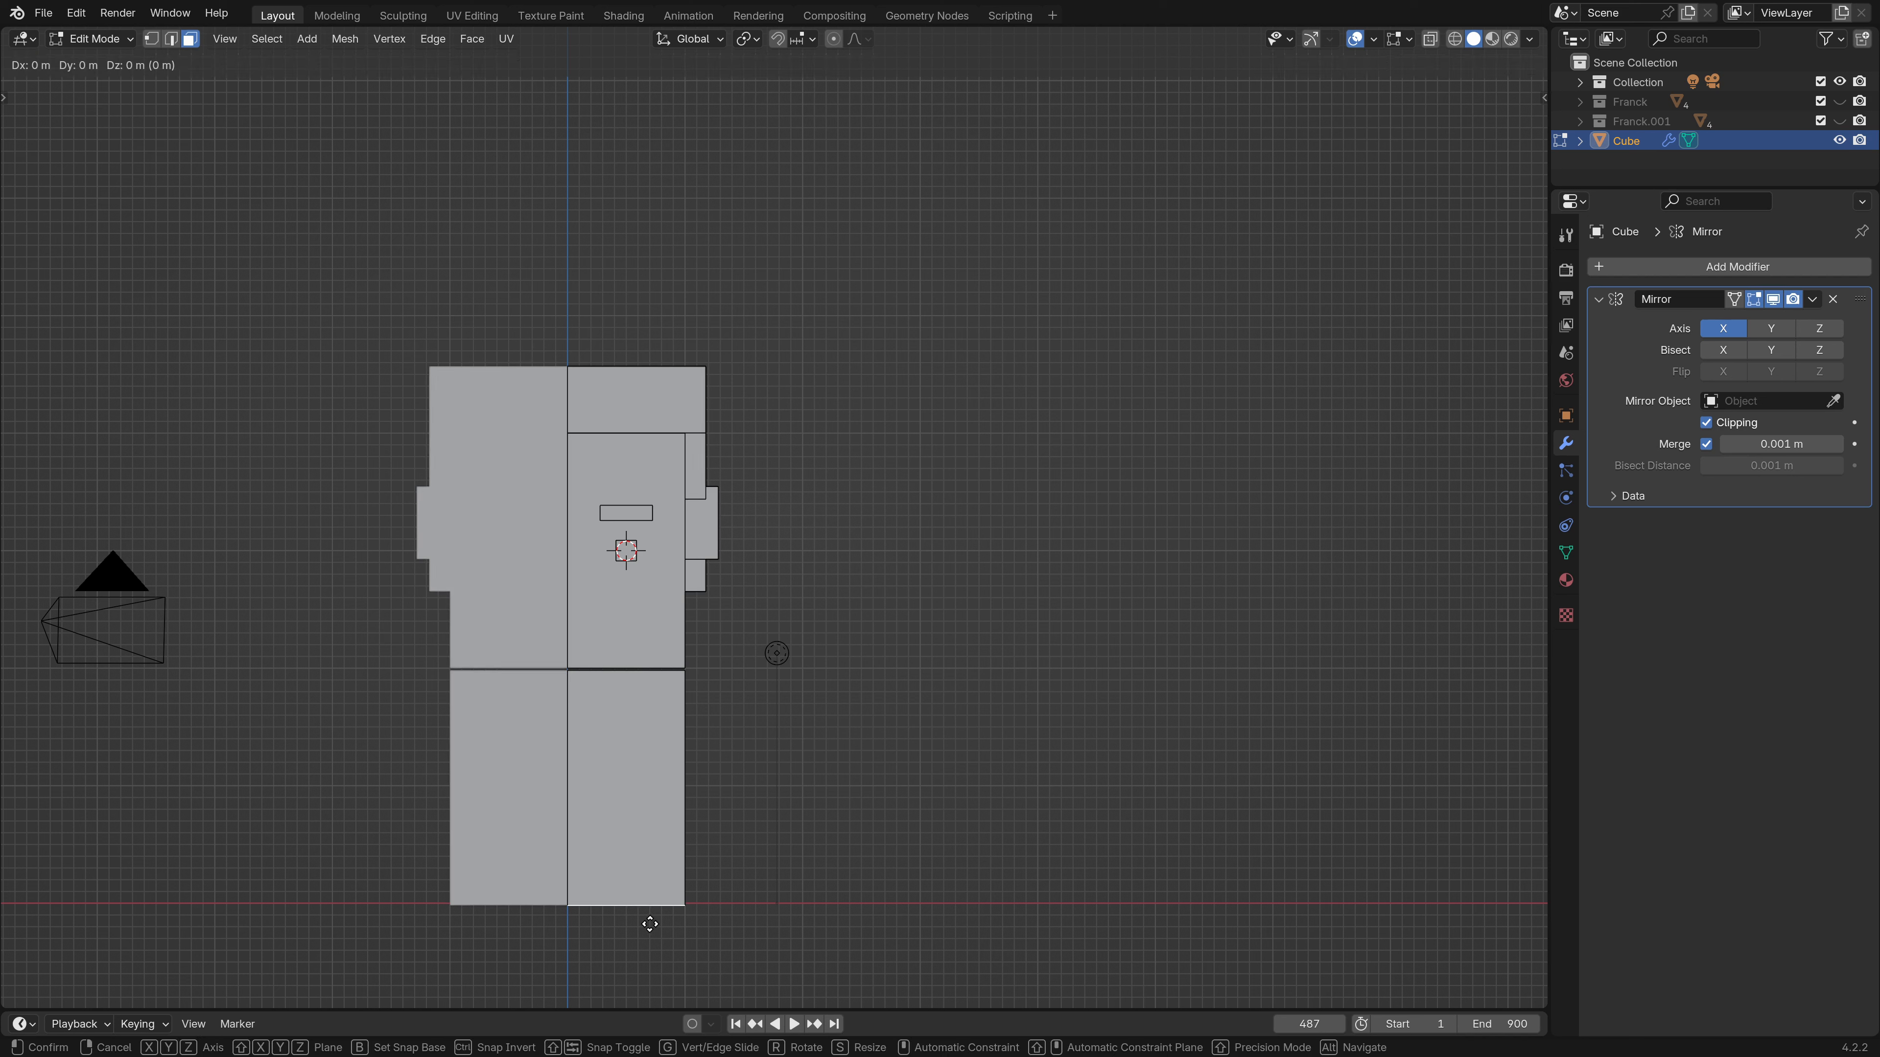
pyautogui.press('z')
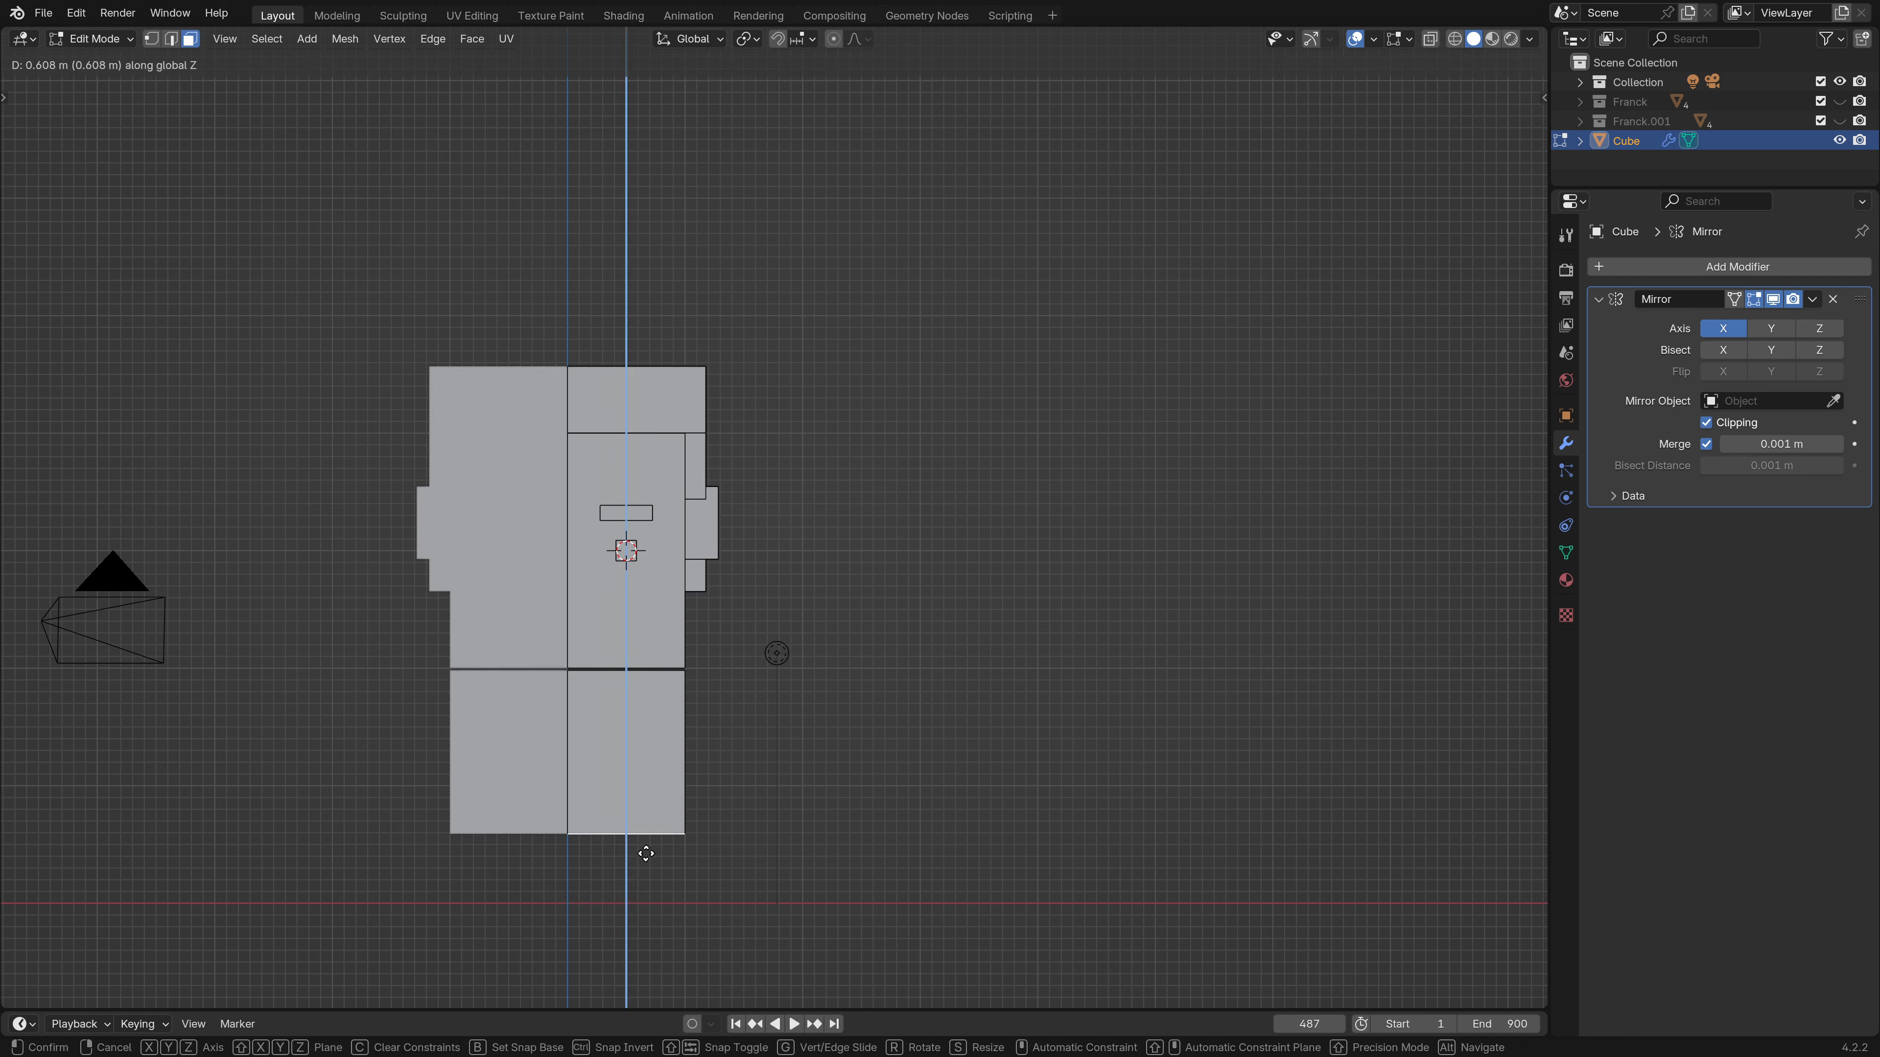
pyautogui.click(646, 863)
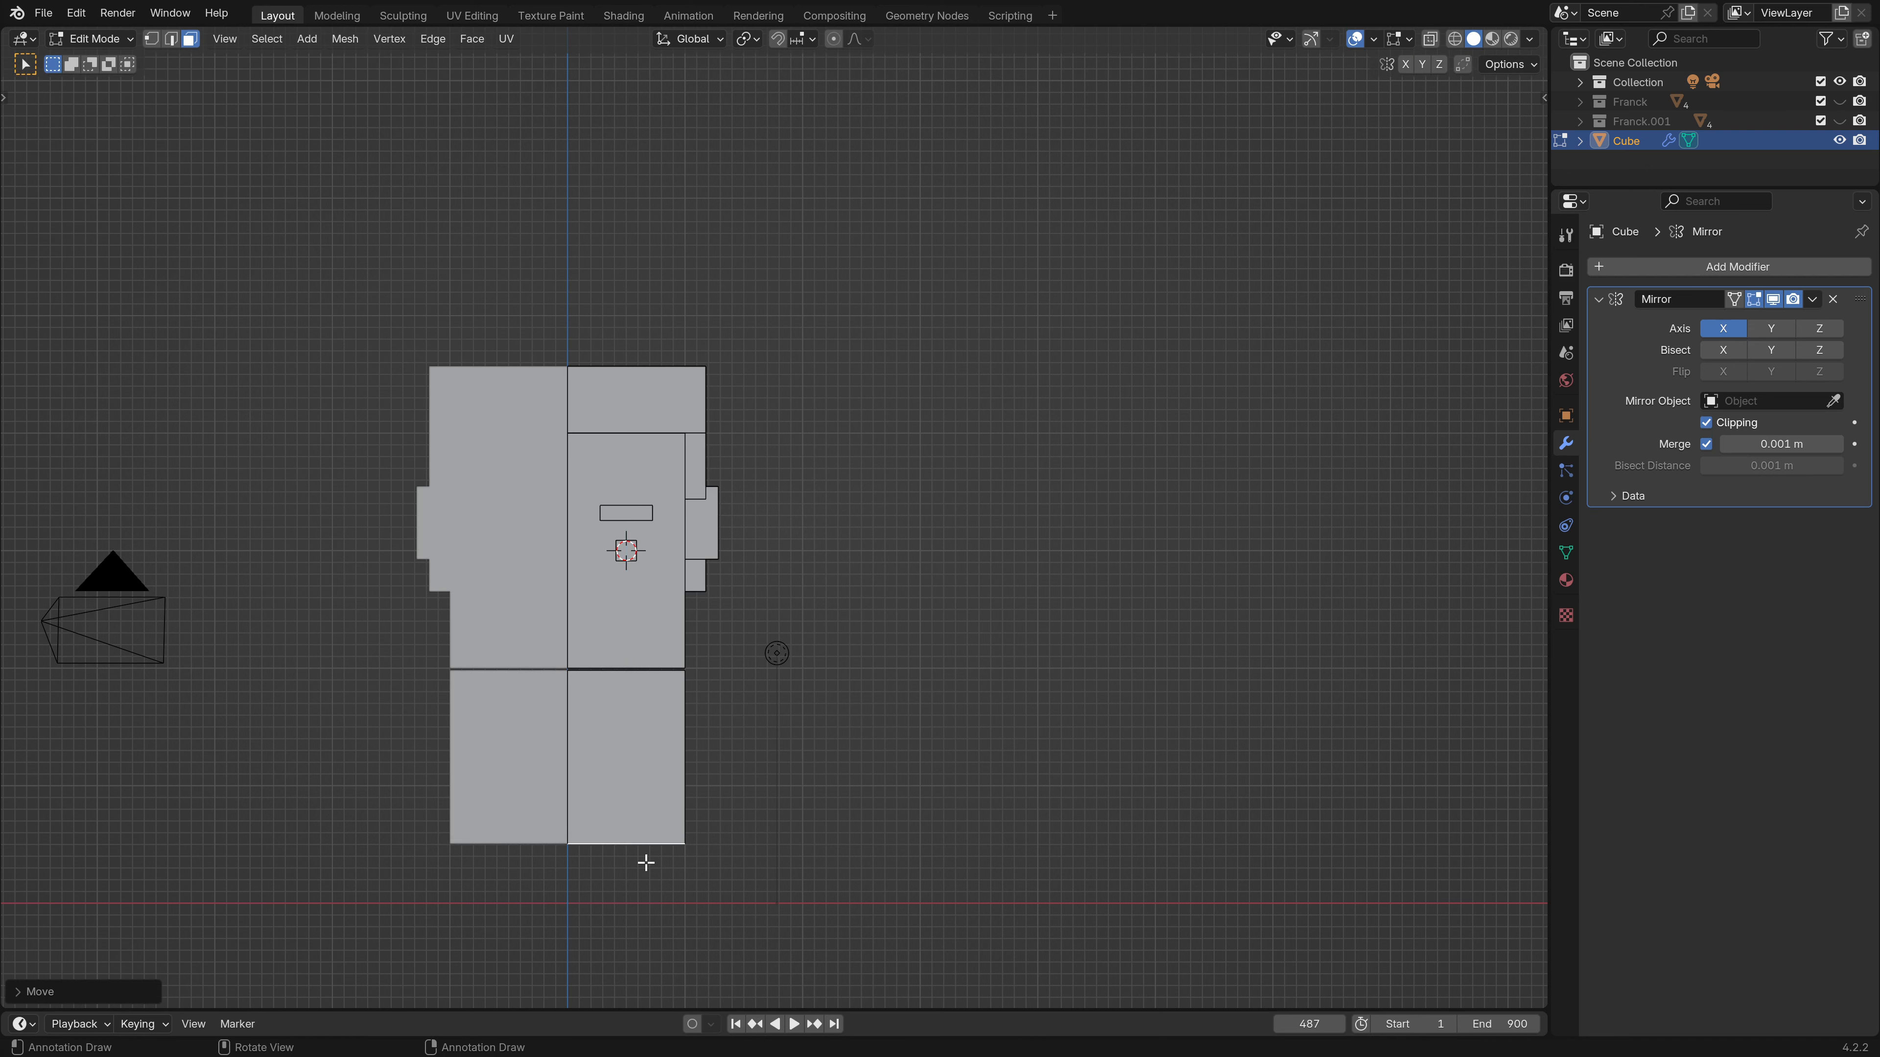
# Add a horizontal loop cut around the body block, slid down near its bottom edge.
pyautogui.moveTo(694, 724); pyautogui.dragTo(607, 722, button='middle')
pyautogui.scroll(2, 645, 780)
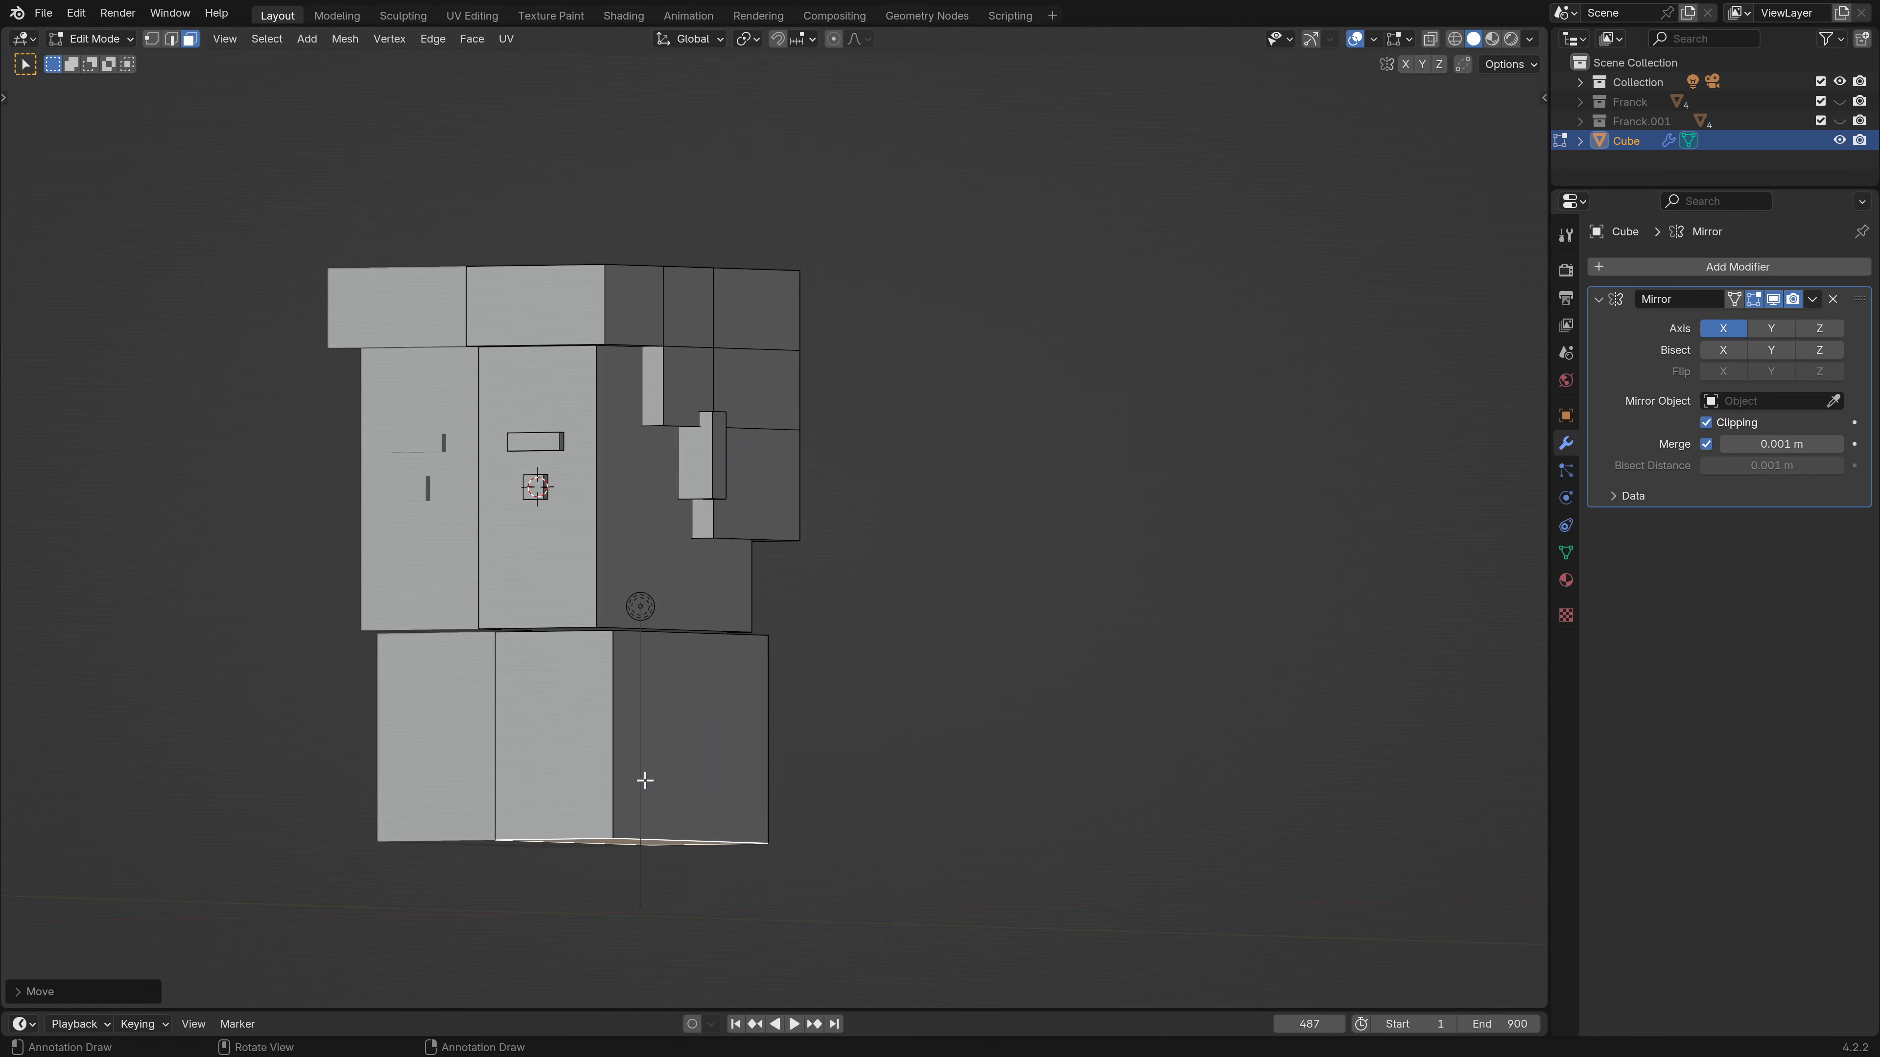
pyautogui.press('KP_5')
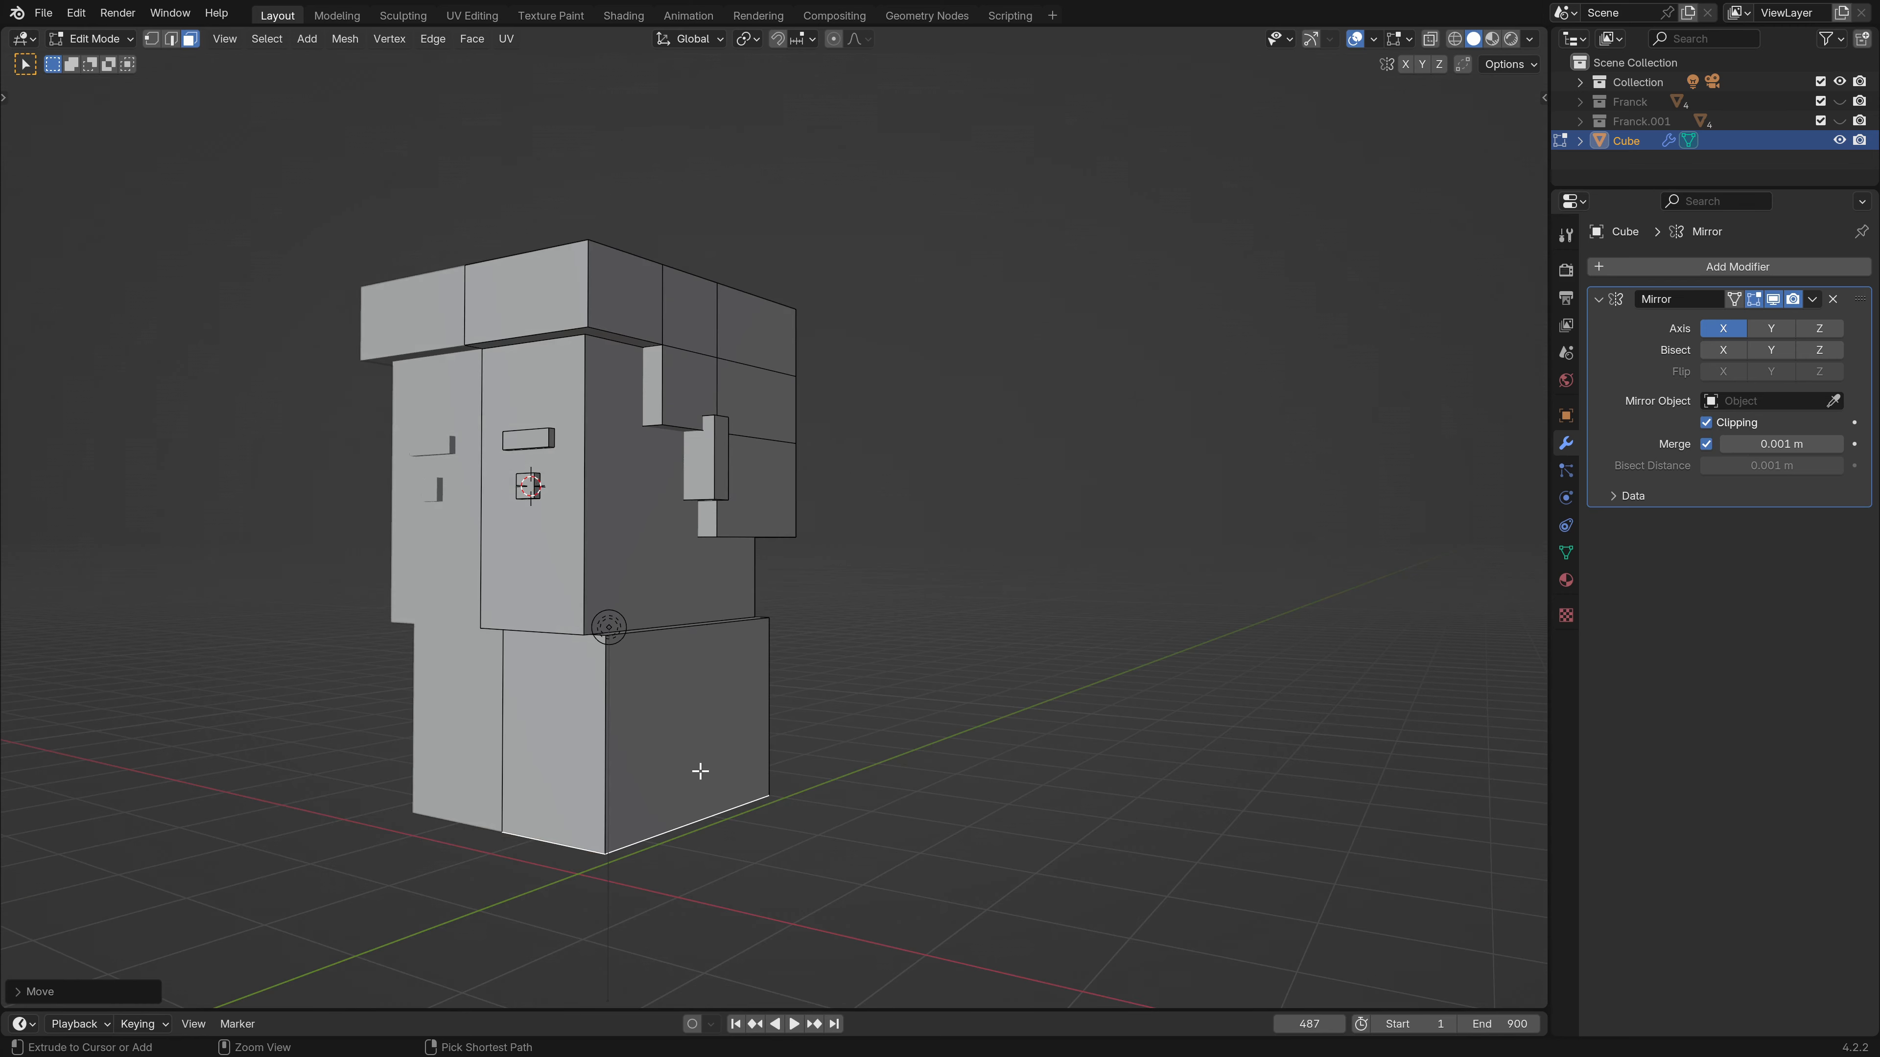
pyautogui.hotkey('ctrl', 'r')
pyautogui.click(609, 760)
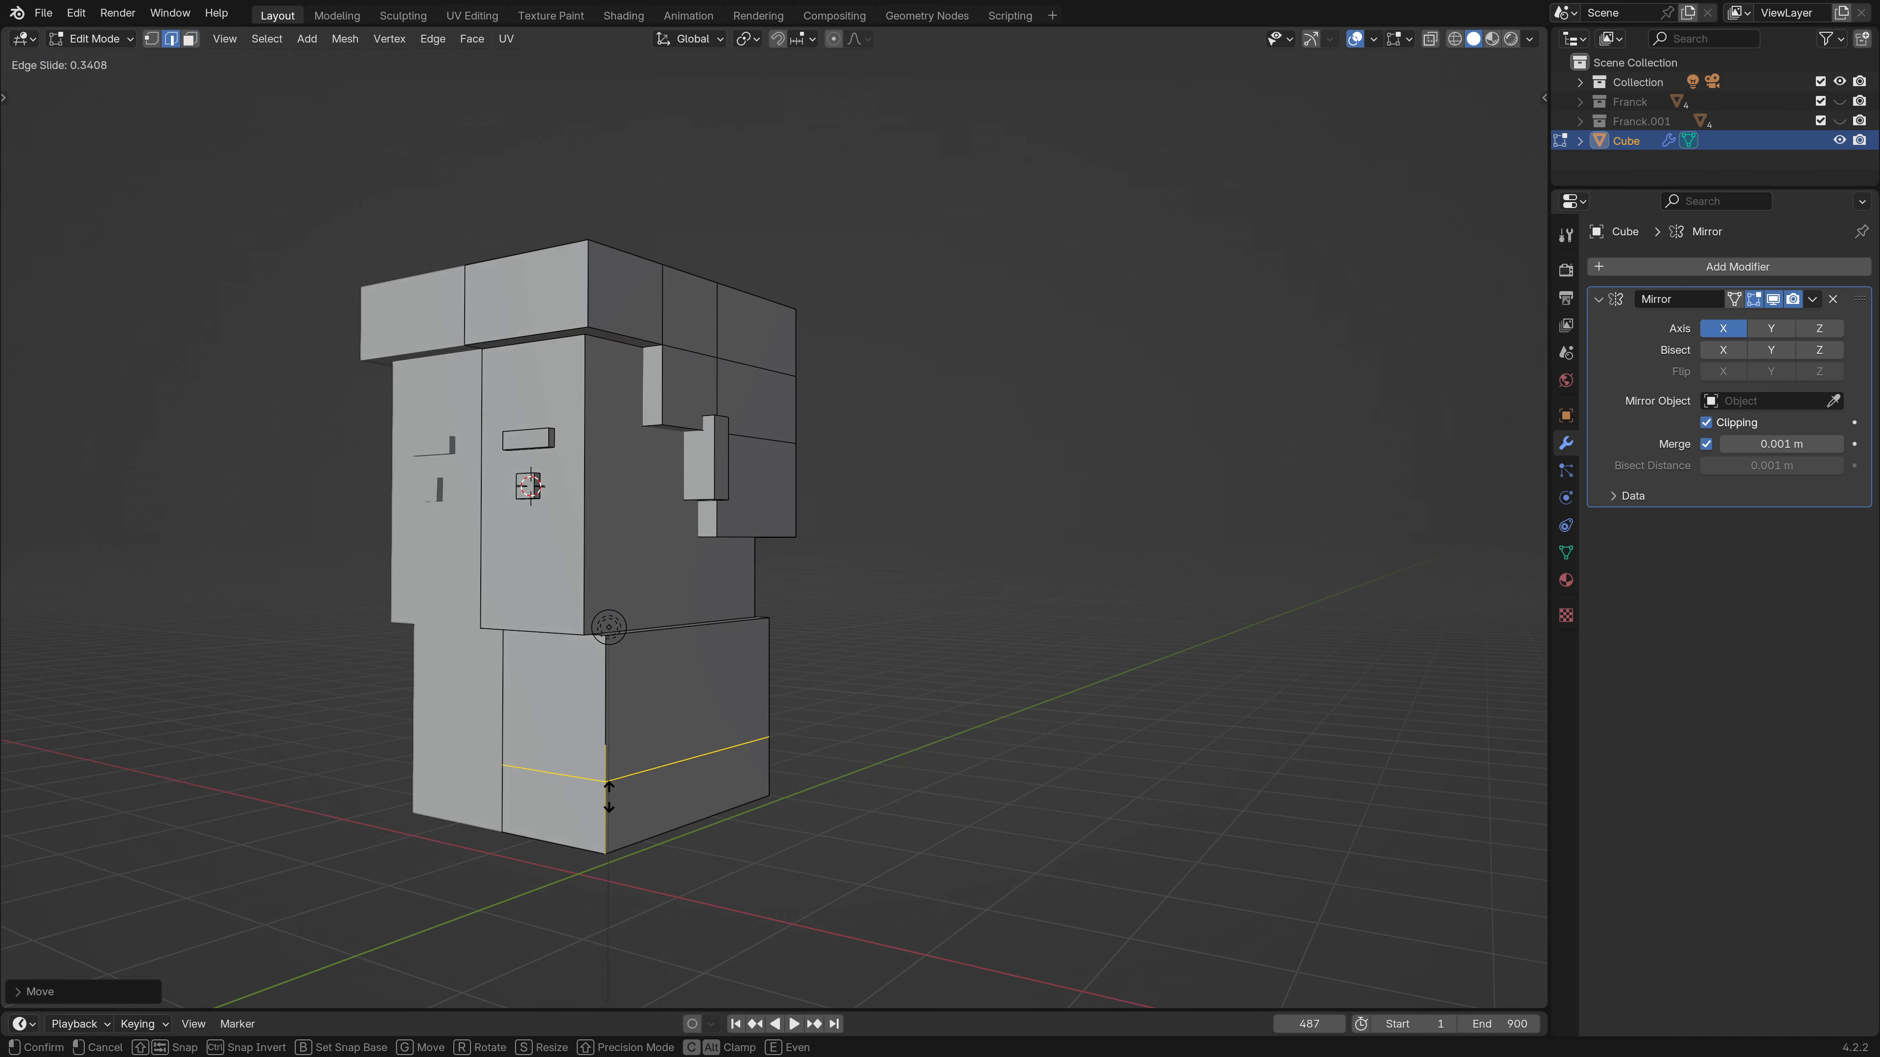
pyautogui.click(634, 818)
# Duplicate the body's bottom face about 0.5 m down along Z and extrude it up to just below the body as a leg block.
pyautogui.moveTo(619, 674); pyautogui.dragTo(379, 517, button='middle')
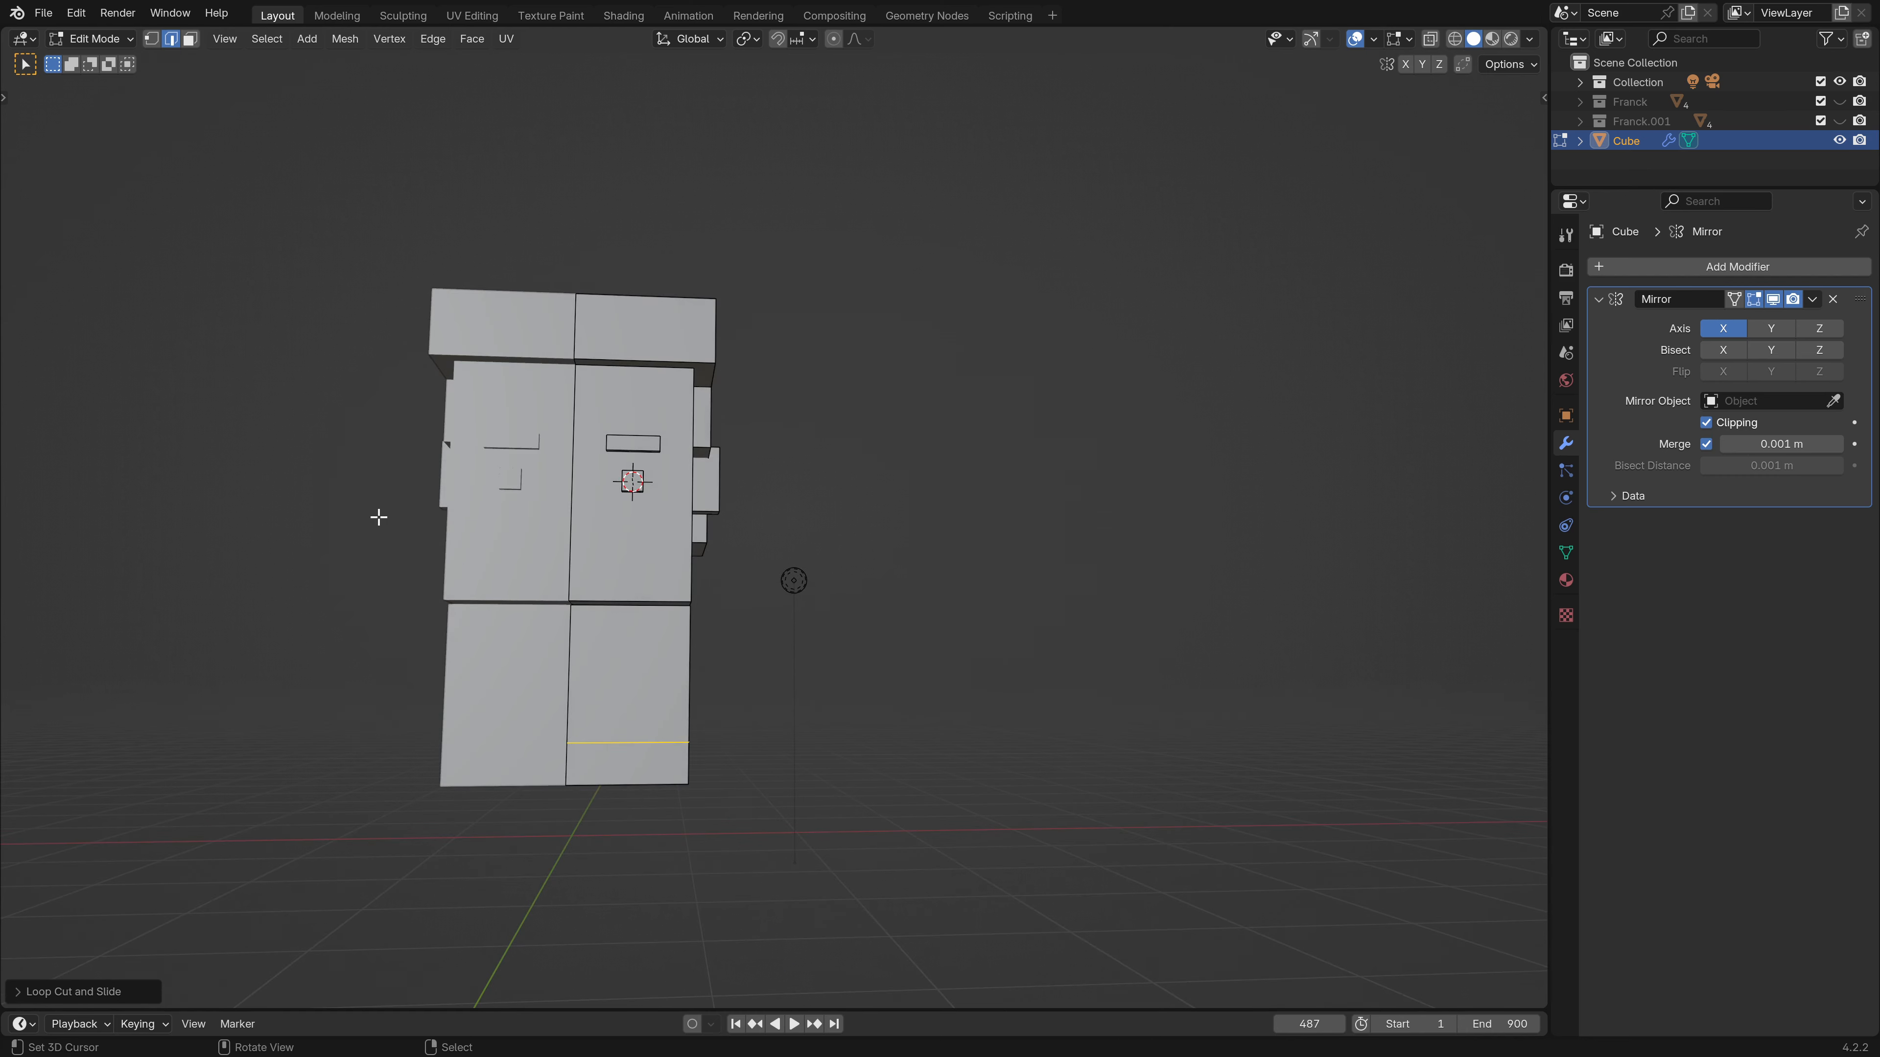
pyautogui.click(193, 42)
pyautogui.moveTo(638, 626); pyautogui.dragTo(666, 796, button='middle')
pyautogui.click(657, 807)
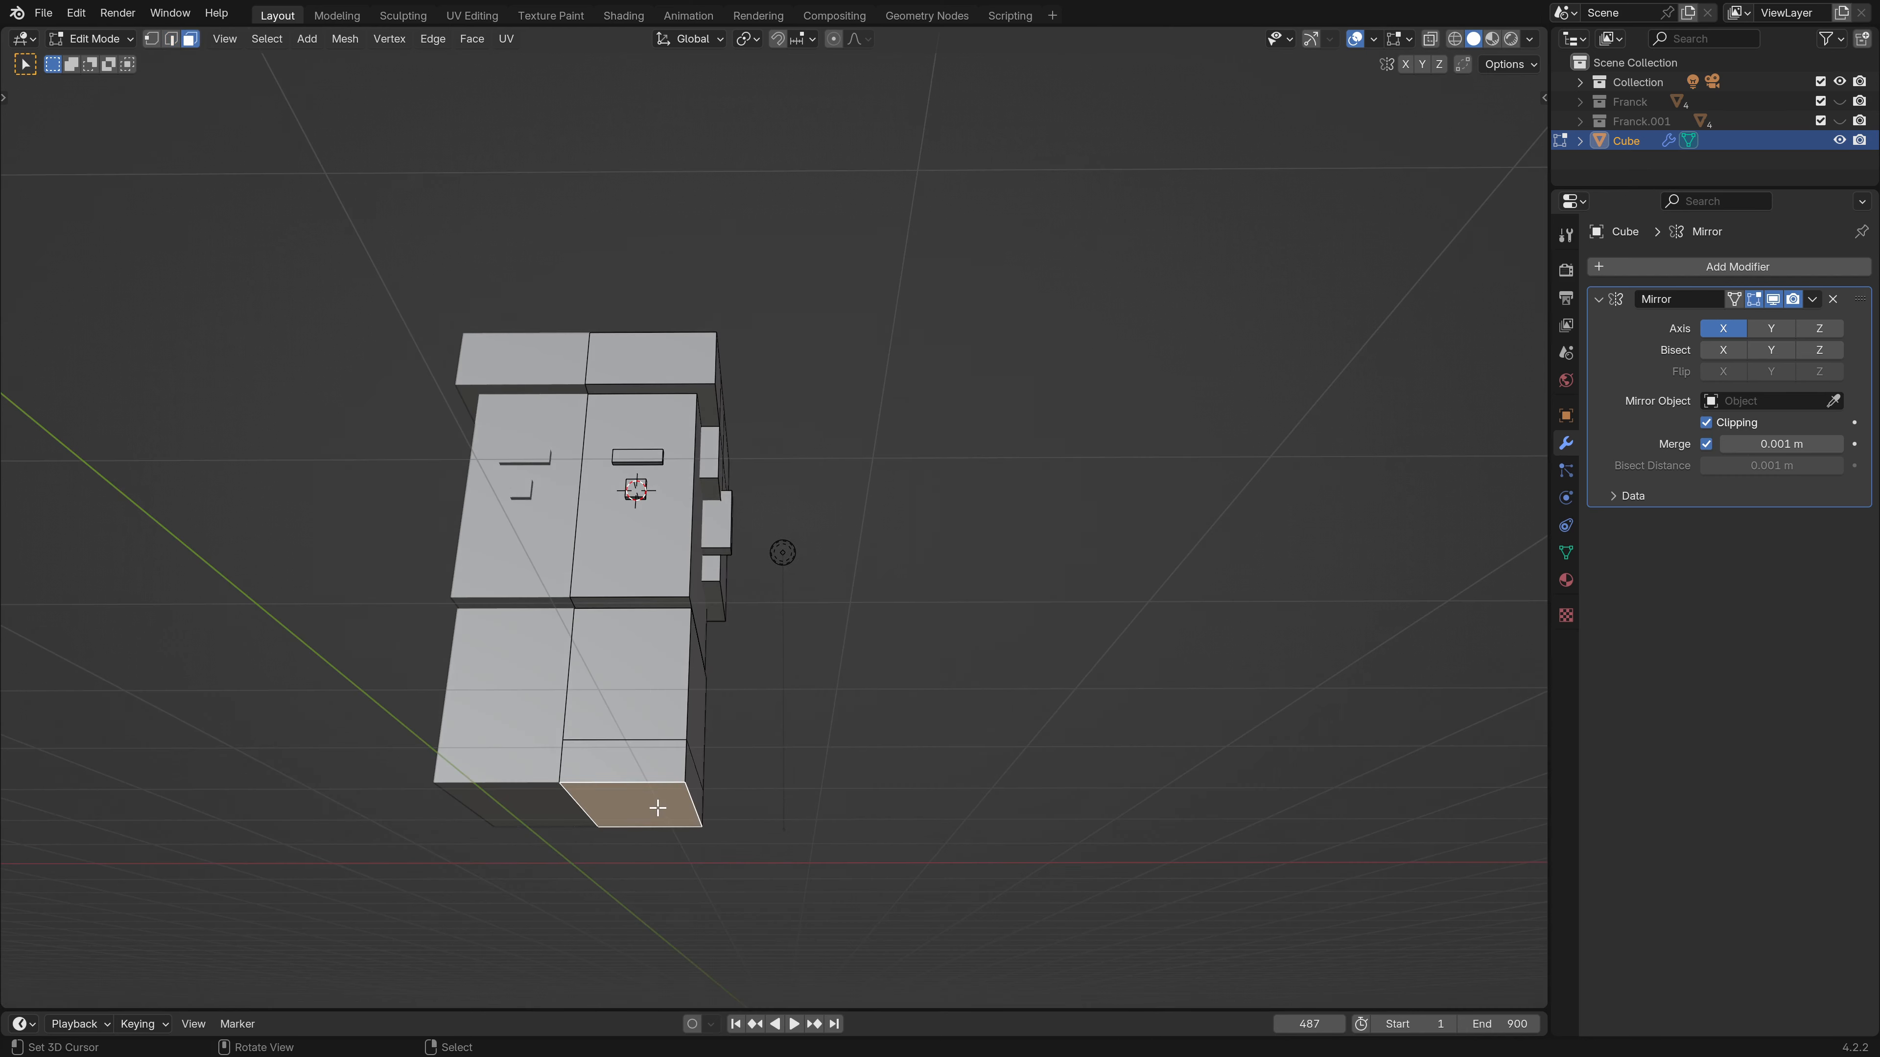
pyautogui.press('KP_1')
pyautogui.press('KP_5')
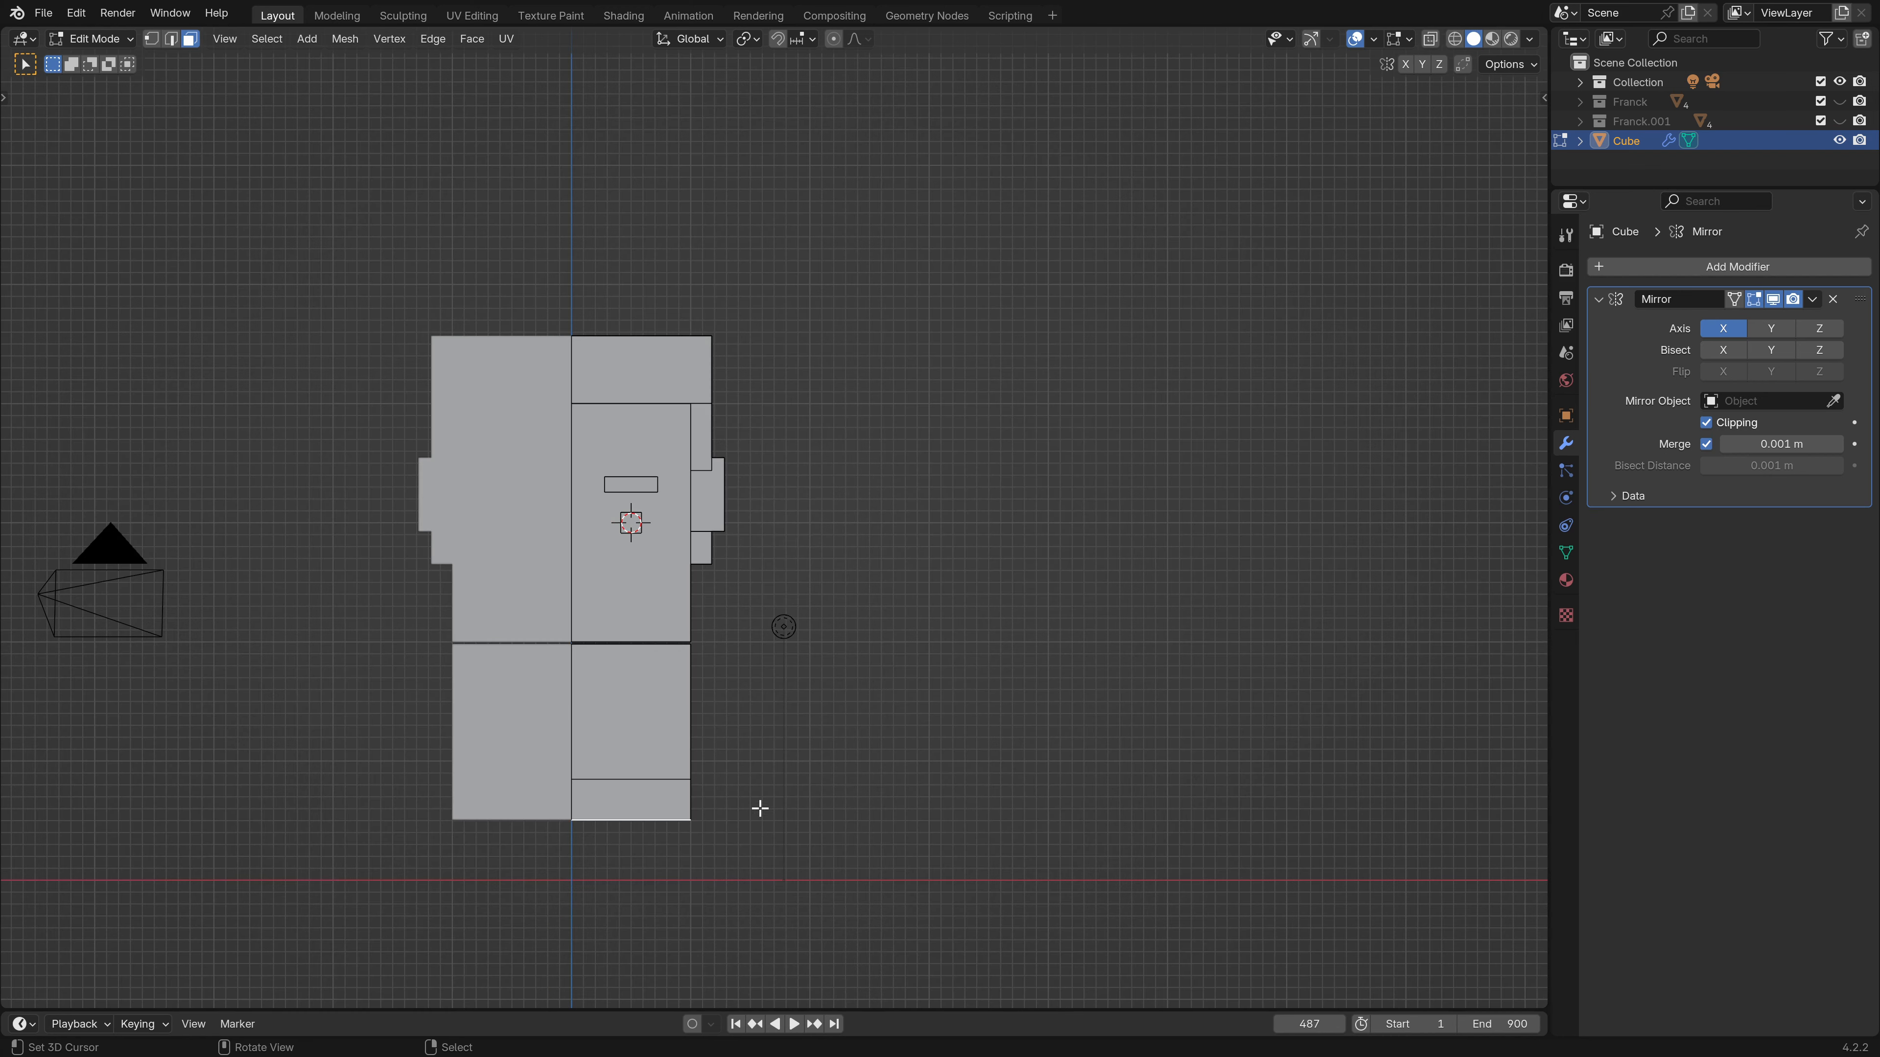
pyautogui.scroll(6, 760, 805)
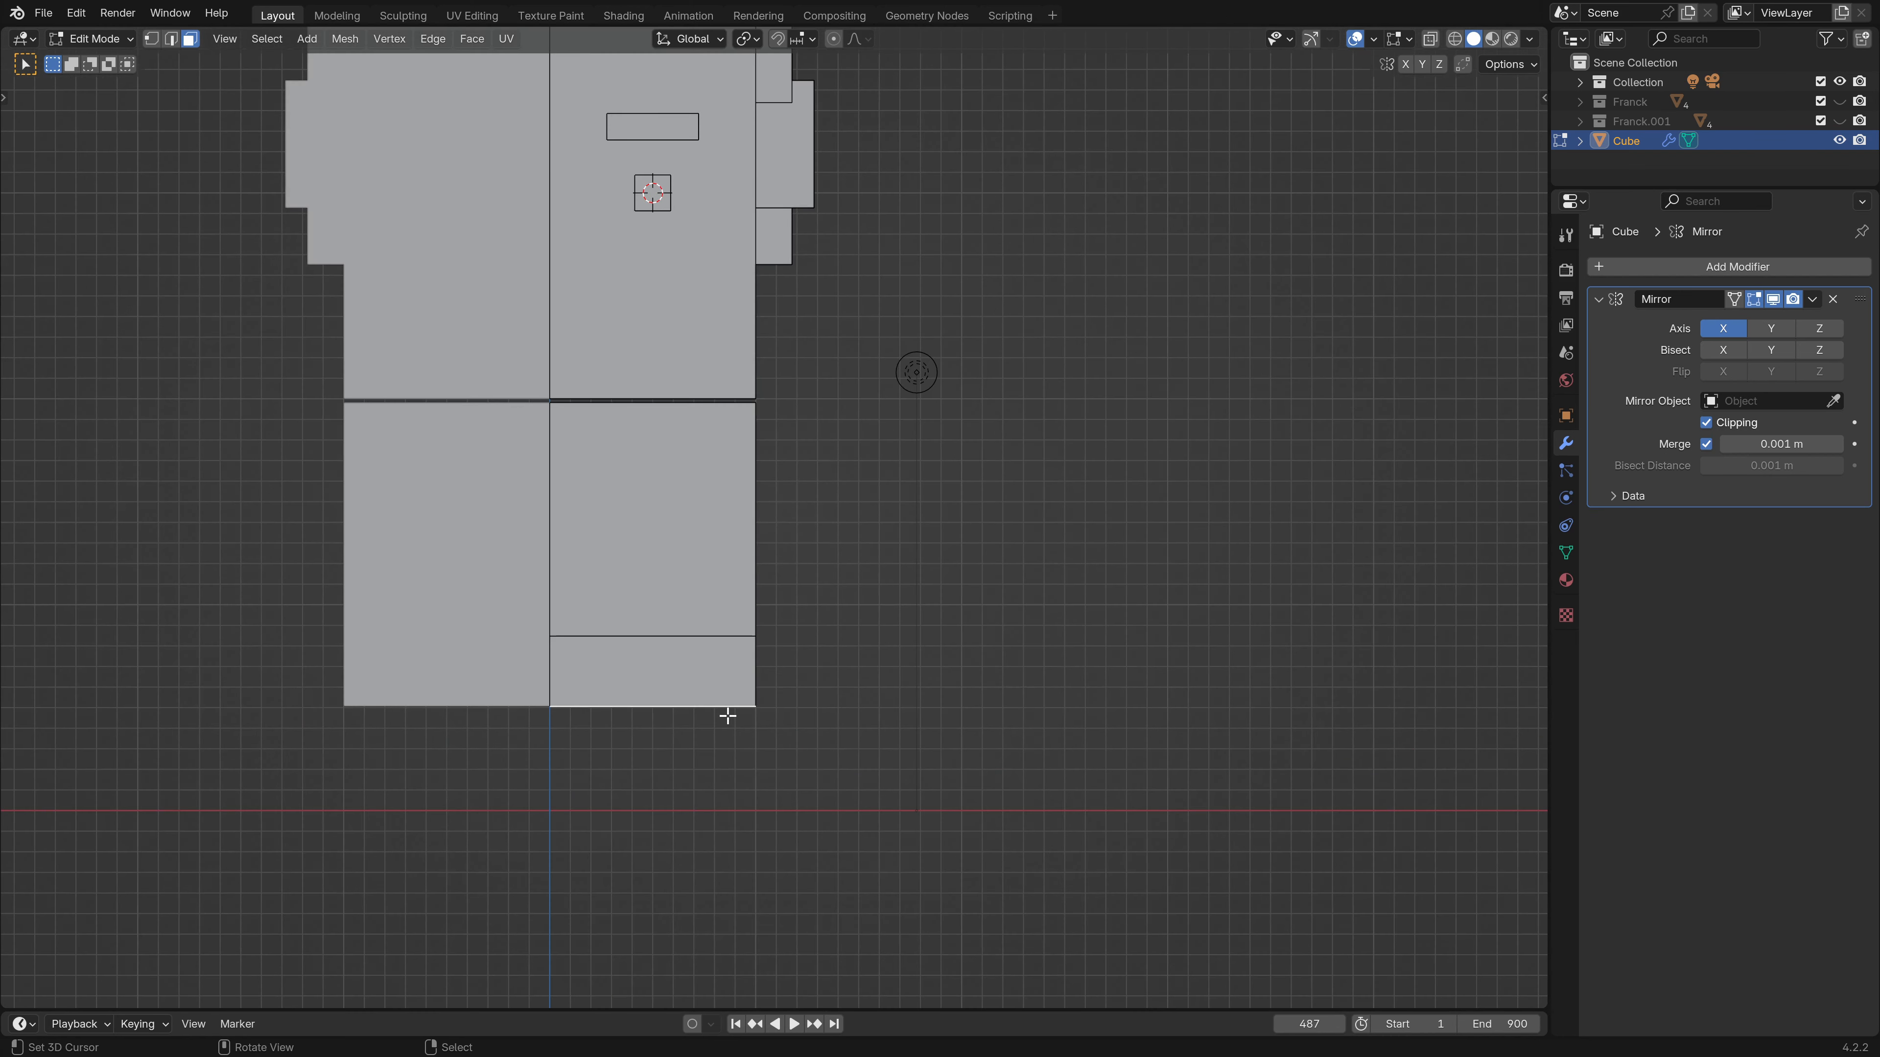
pyautogui.hotkey('shift', 'd')
pyautogui.press('z')
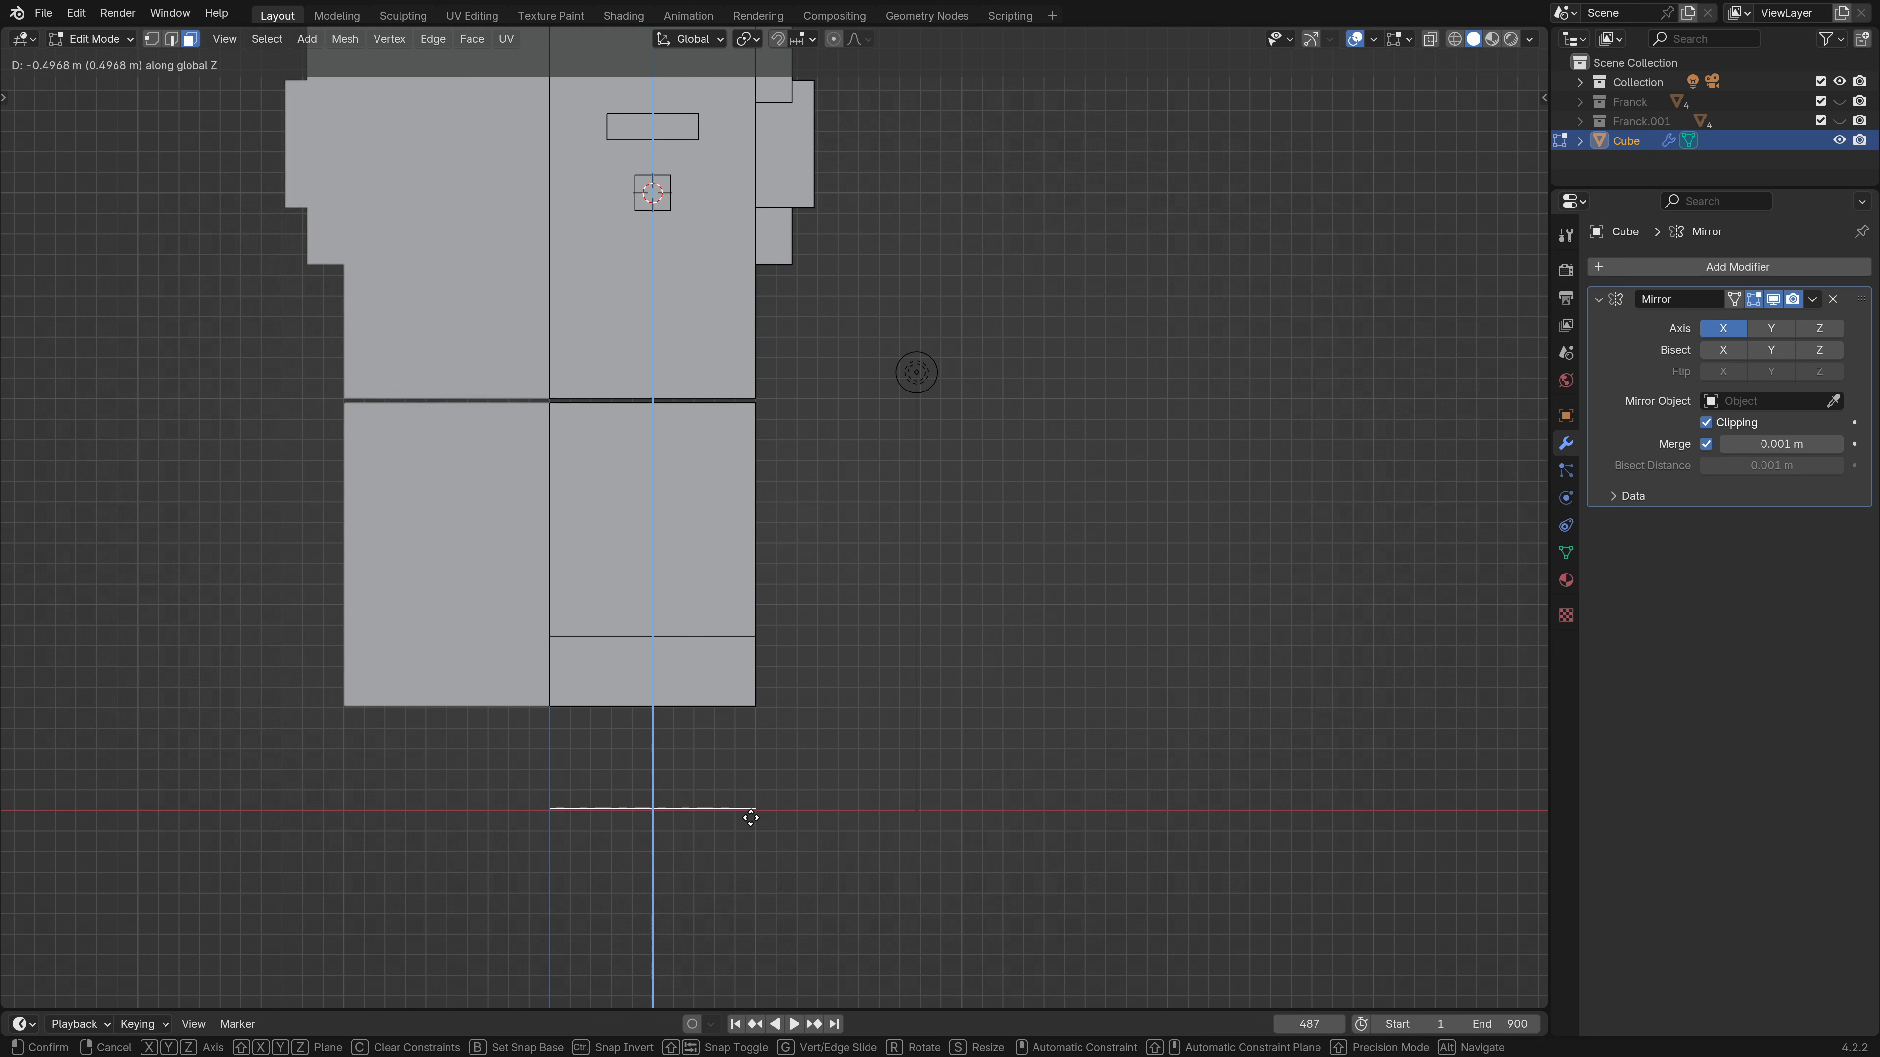
pyautogui.click(751, 817)
pyautogui.click(762, 809)
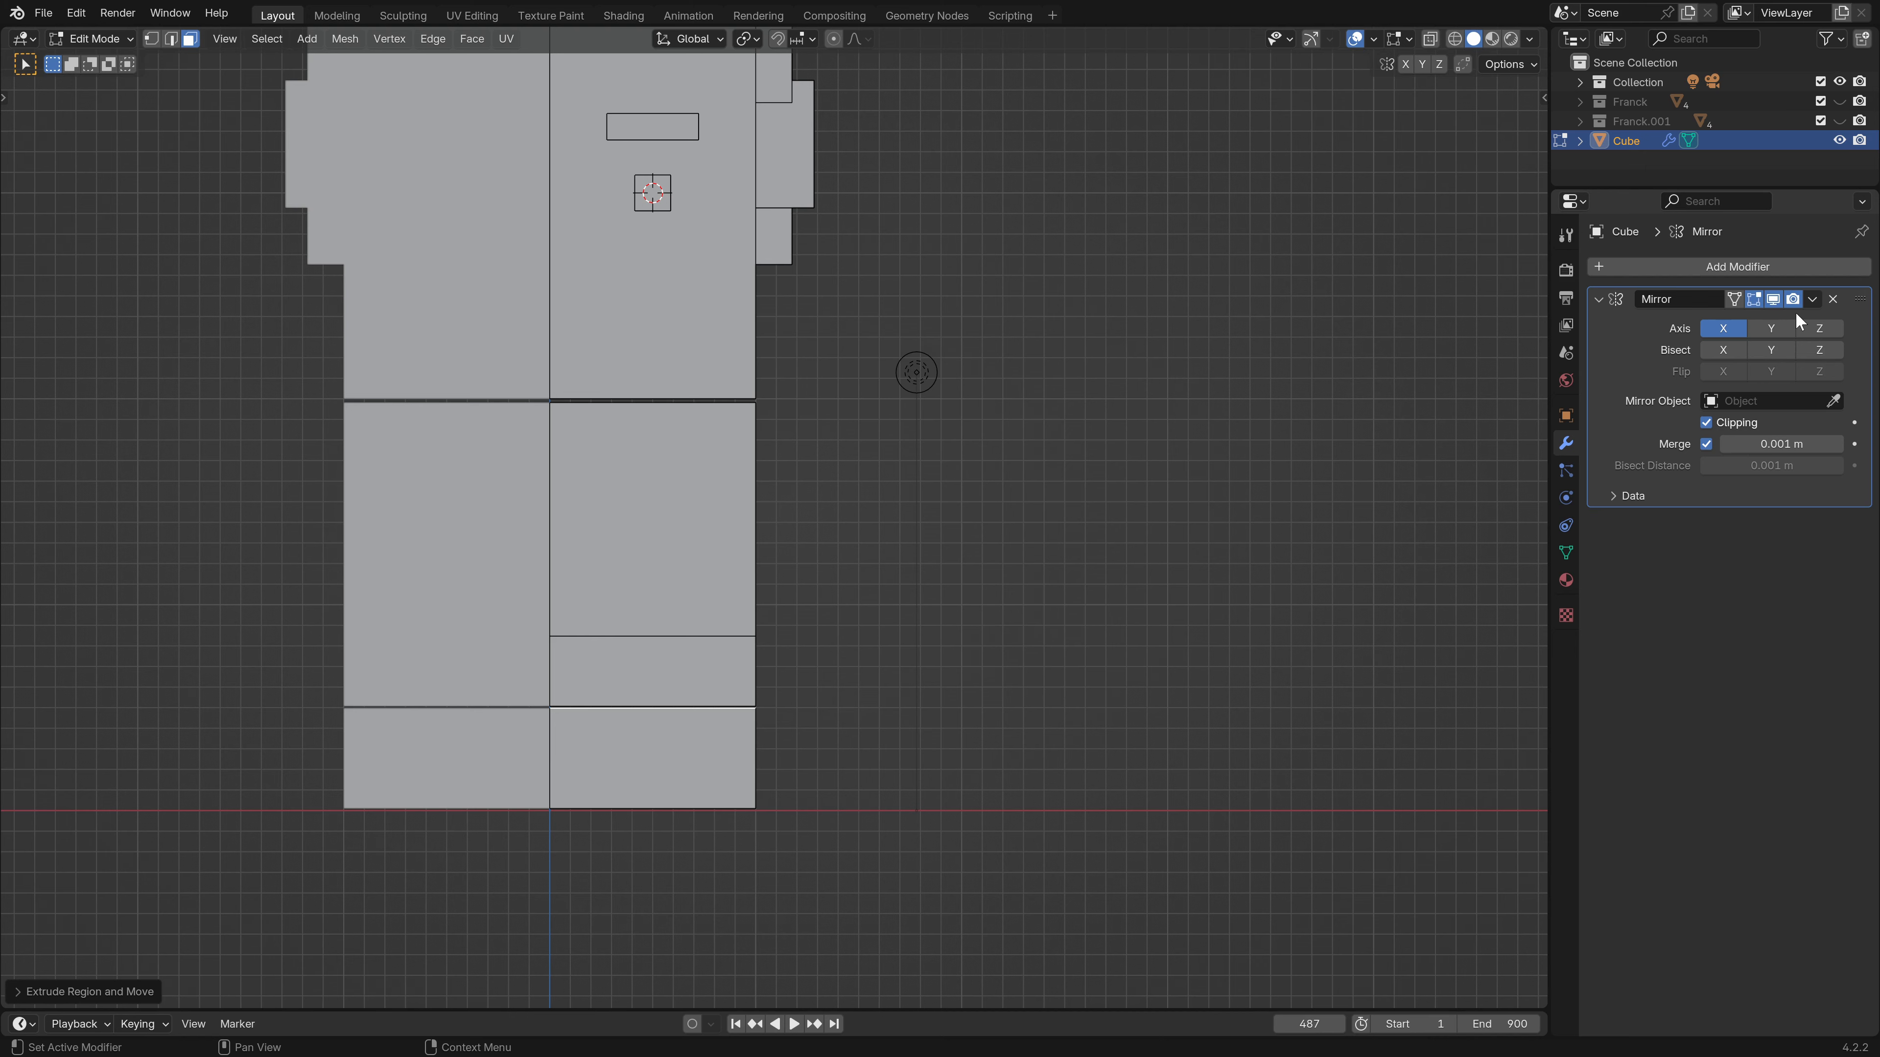
# Turn off the Mirror modifier's viewport display and fill the open inner side of the leg block with a face.
pyautogui.click(1773, 299)
pyautogui.press('KP_5')
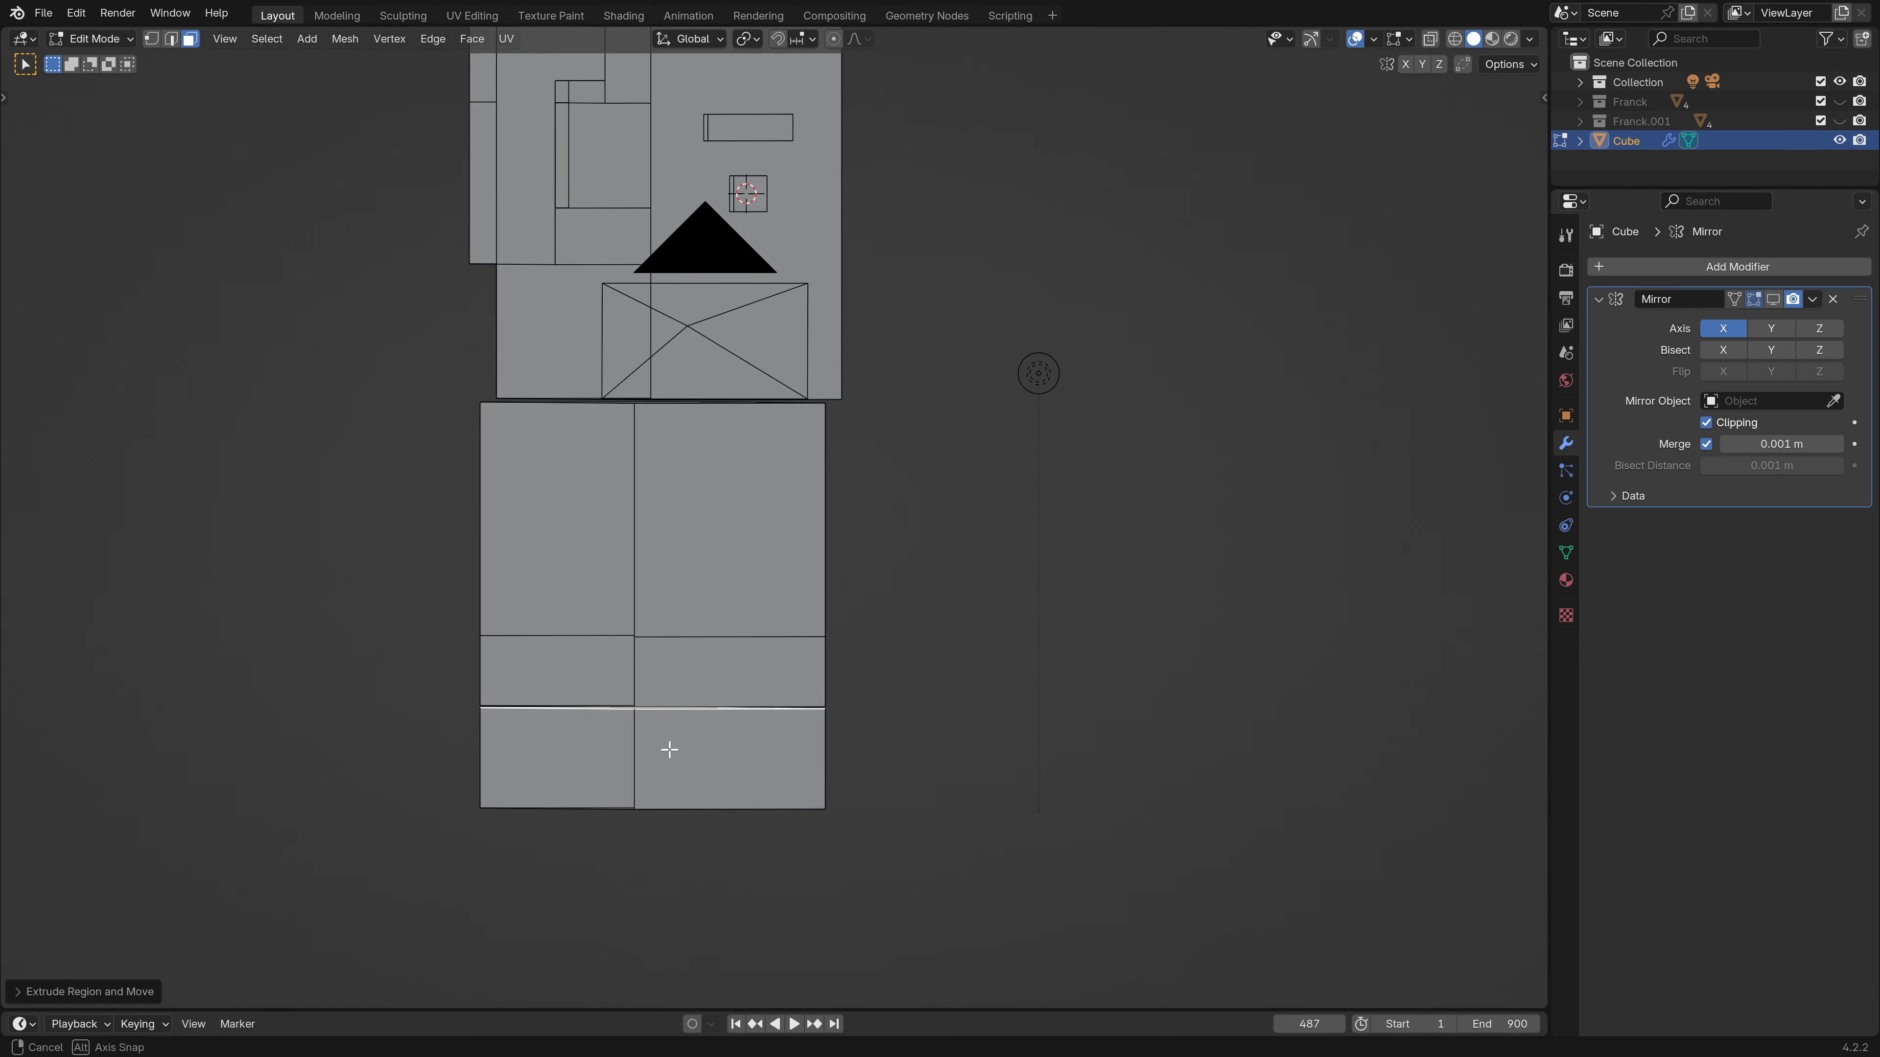
pyautogui.click(585, 757)
pyautogui.moveTo(585, 757); pyautogui.dragTo(652, 773, button='middle')
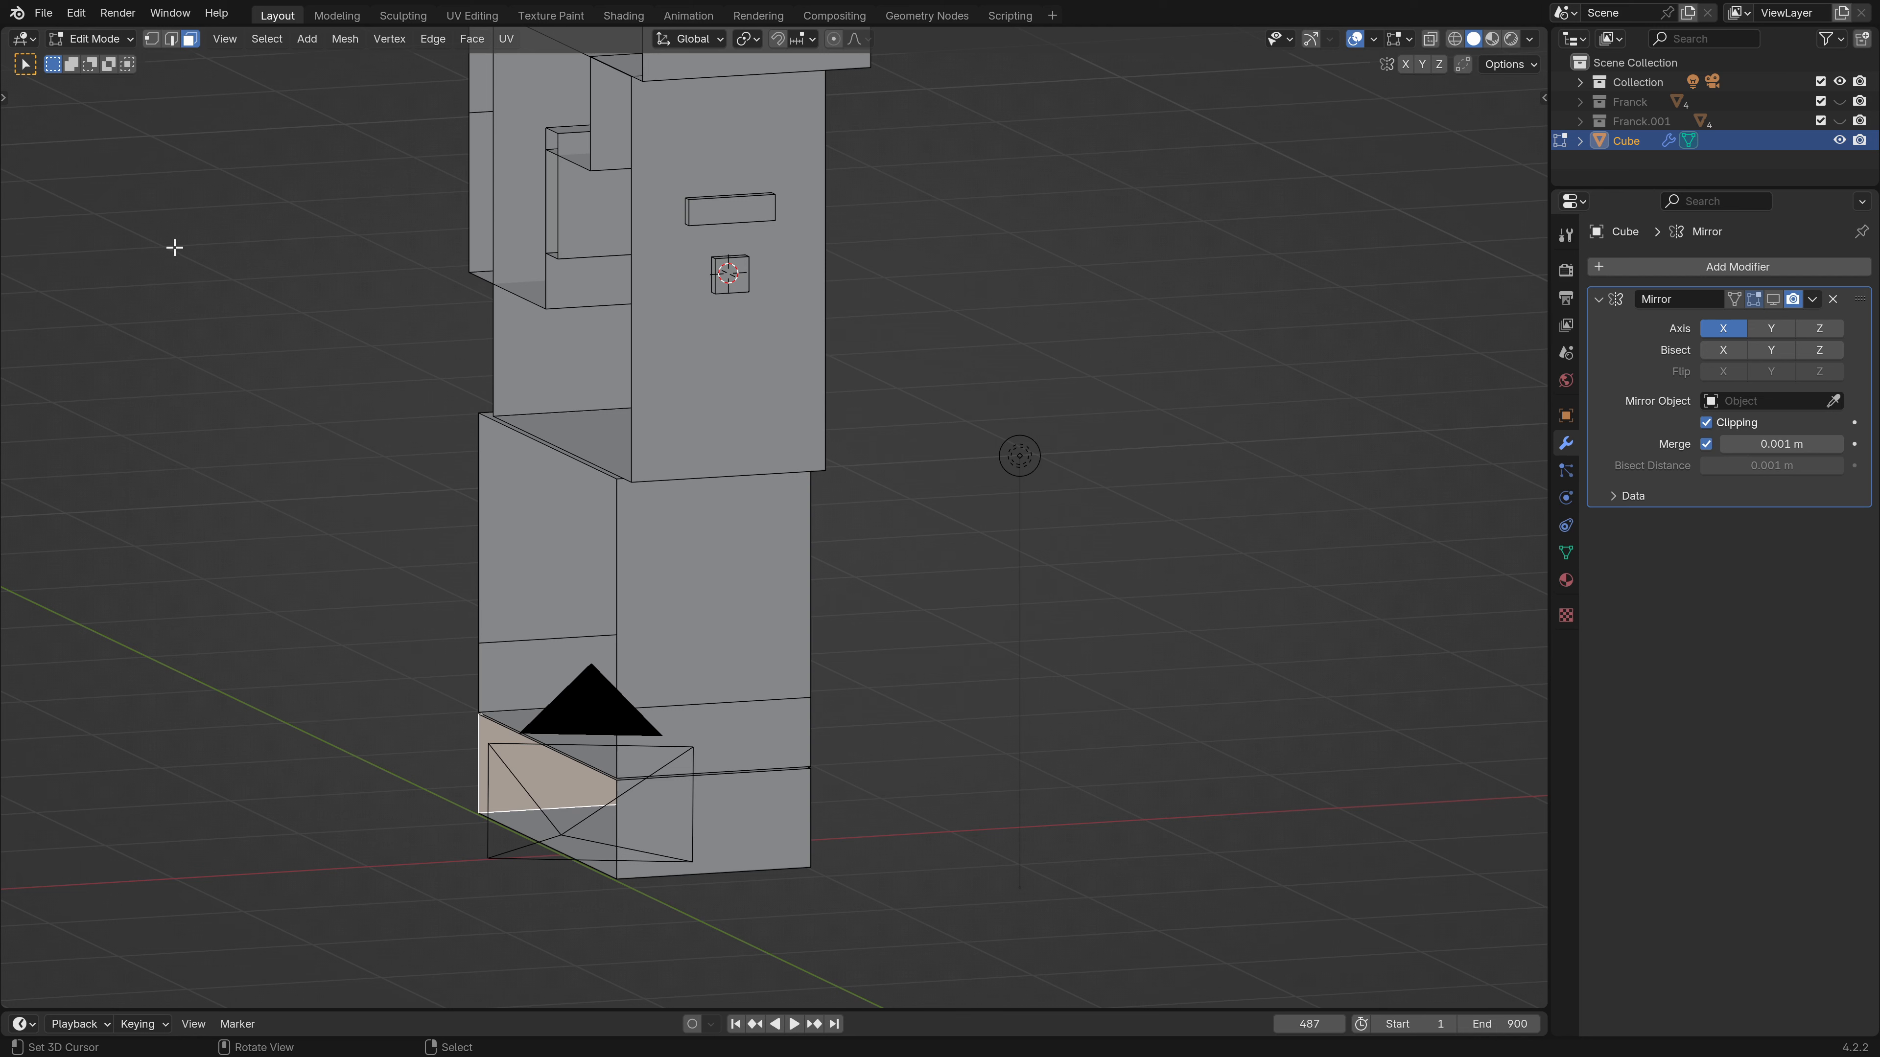
pyautogui.click(171, 40)
pyautogui.click(476, 766)
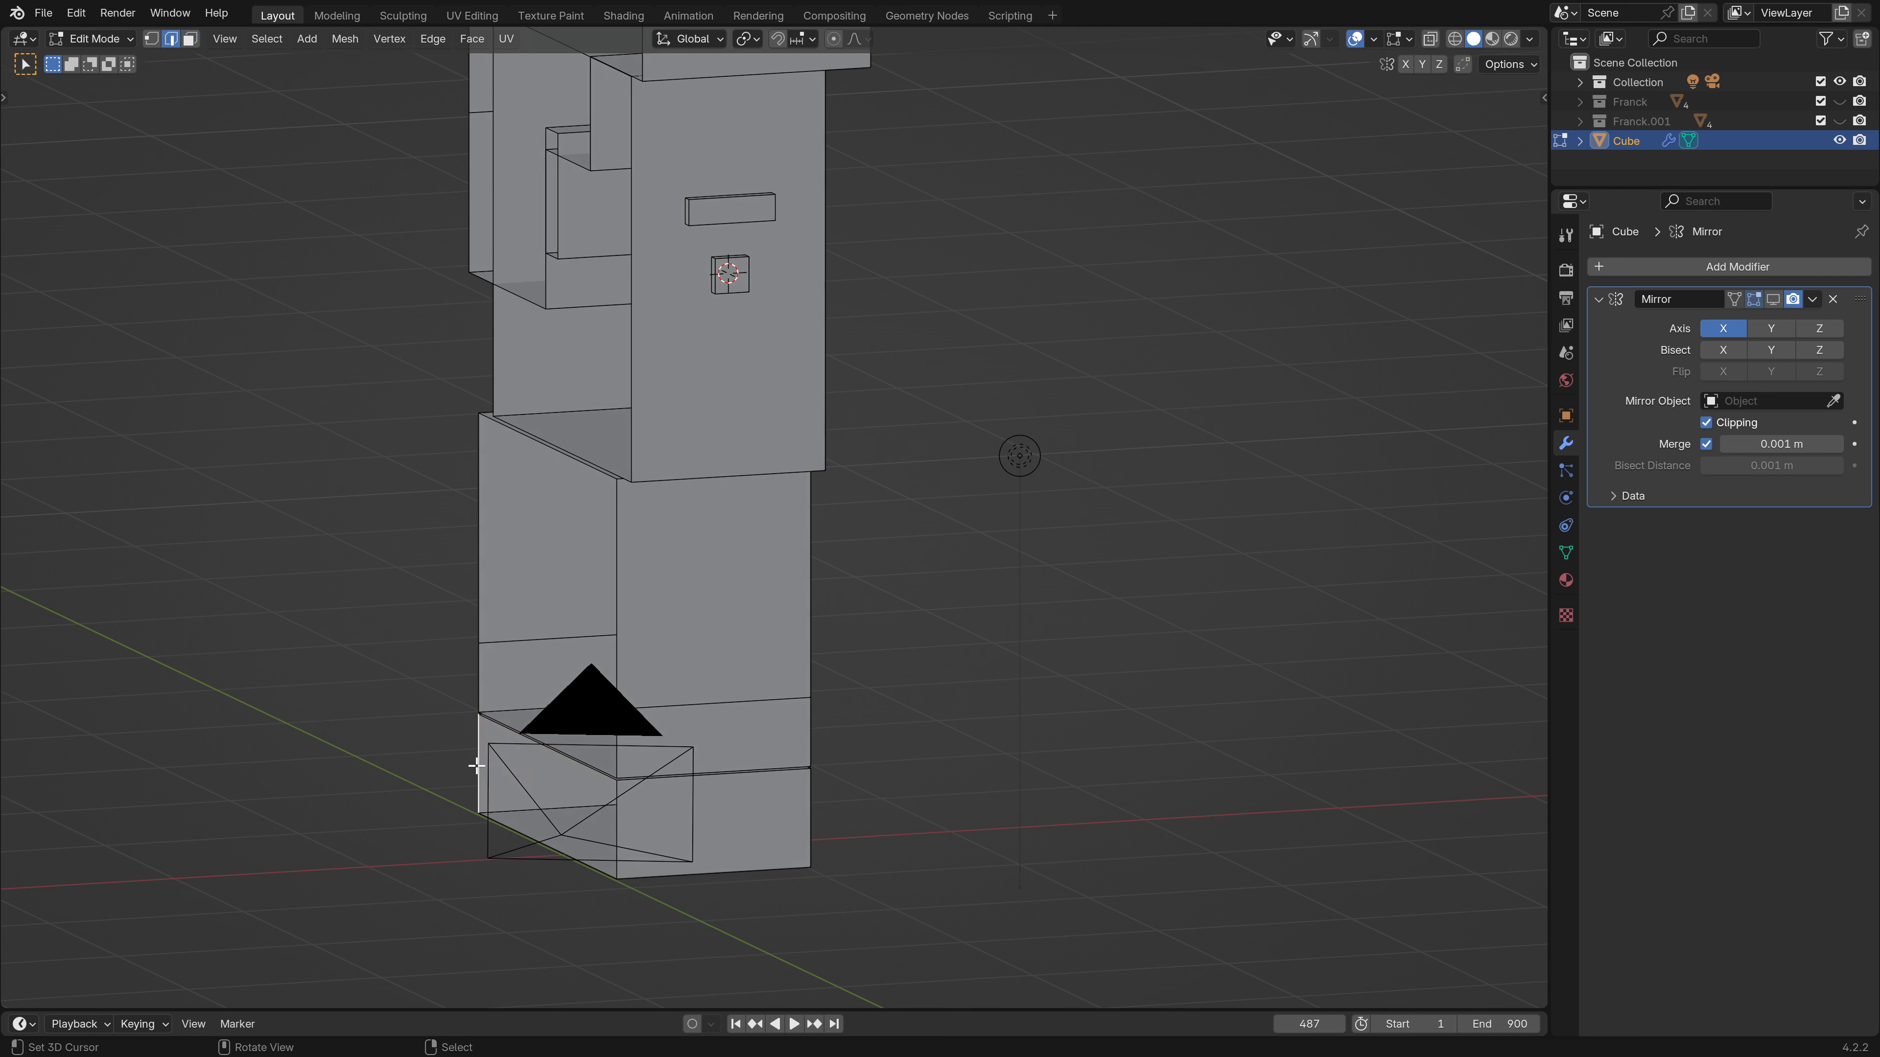
pyautogui.press('f')
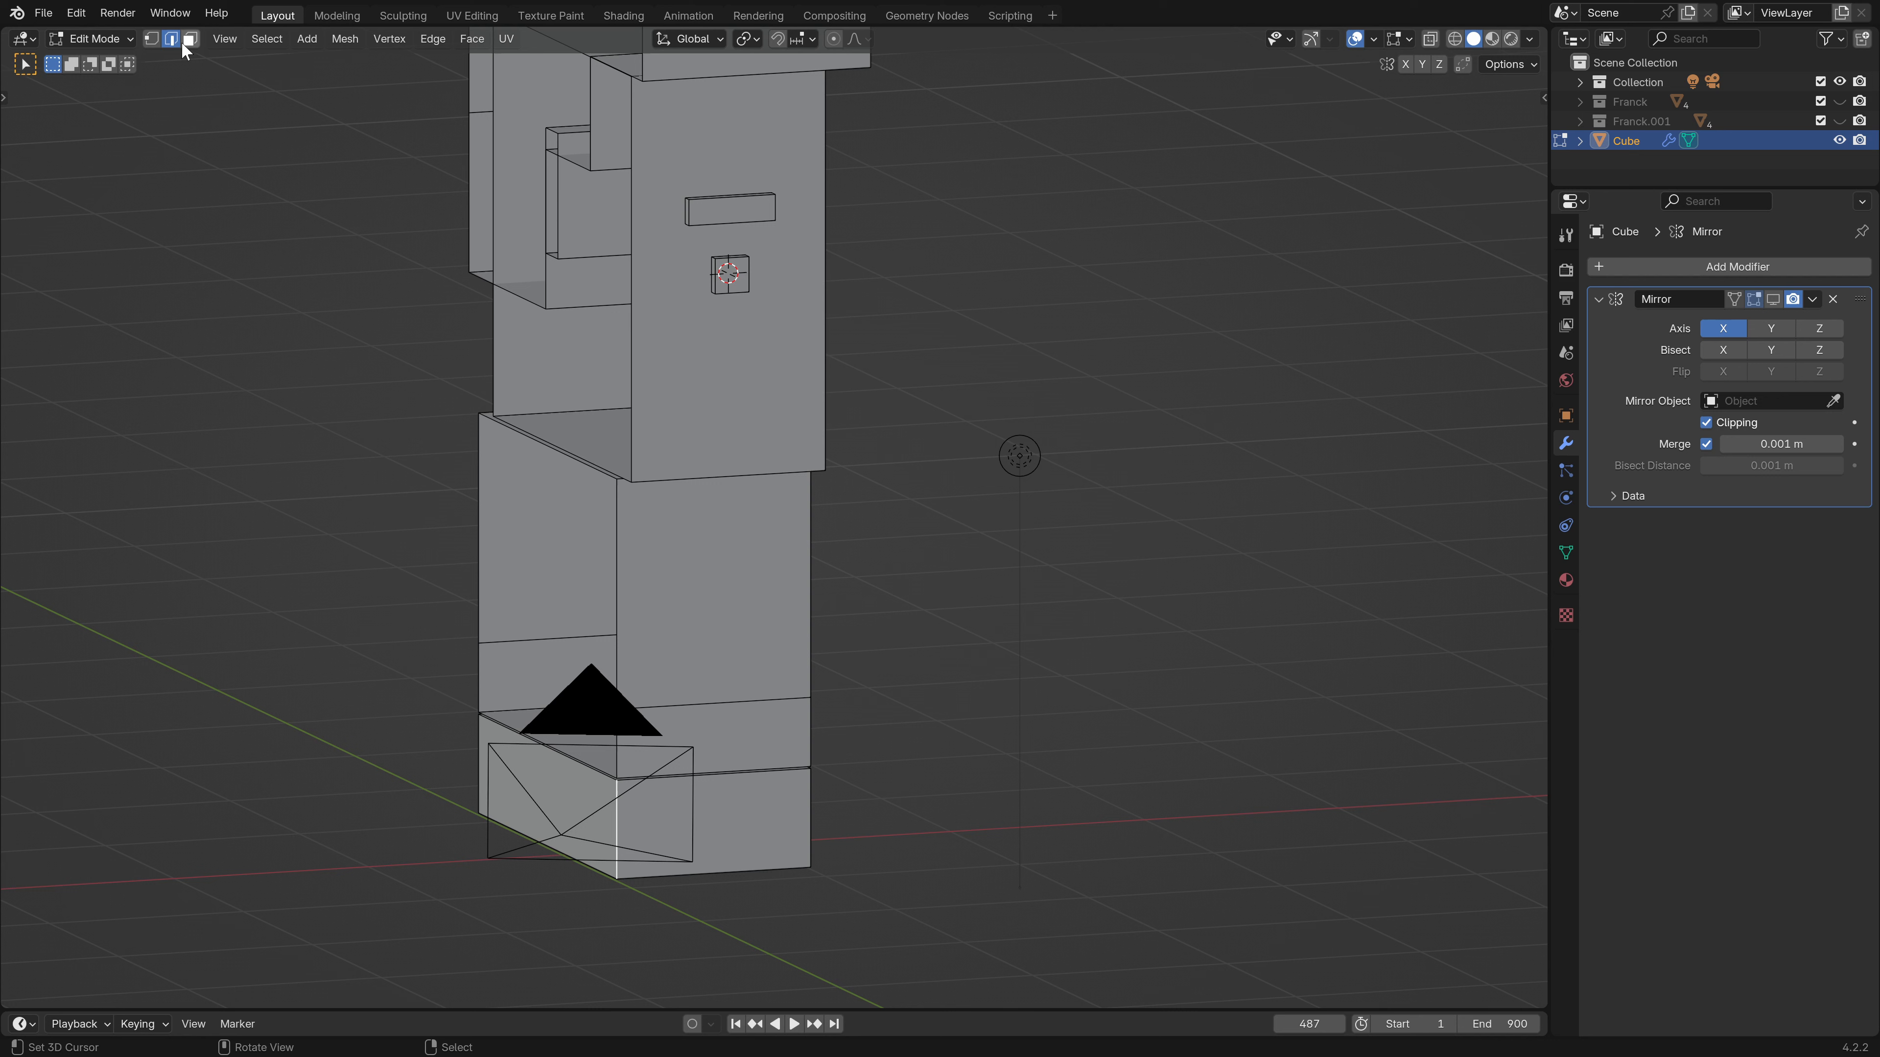
# Move the leg's inner face about 0.4 m outward along X and turn the Mirror modifier's viewport display back on.
pyautogui.click(523, 769)
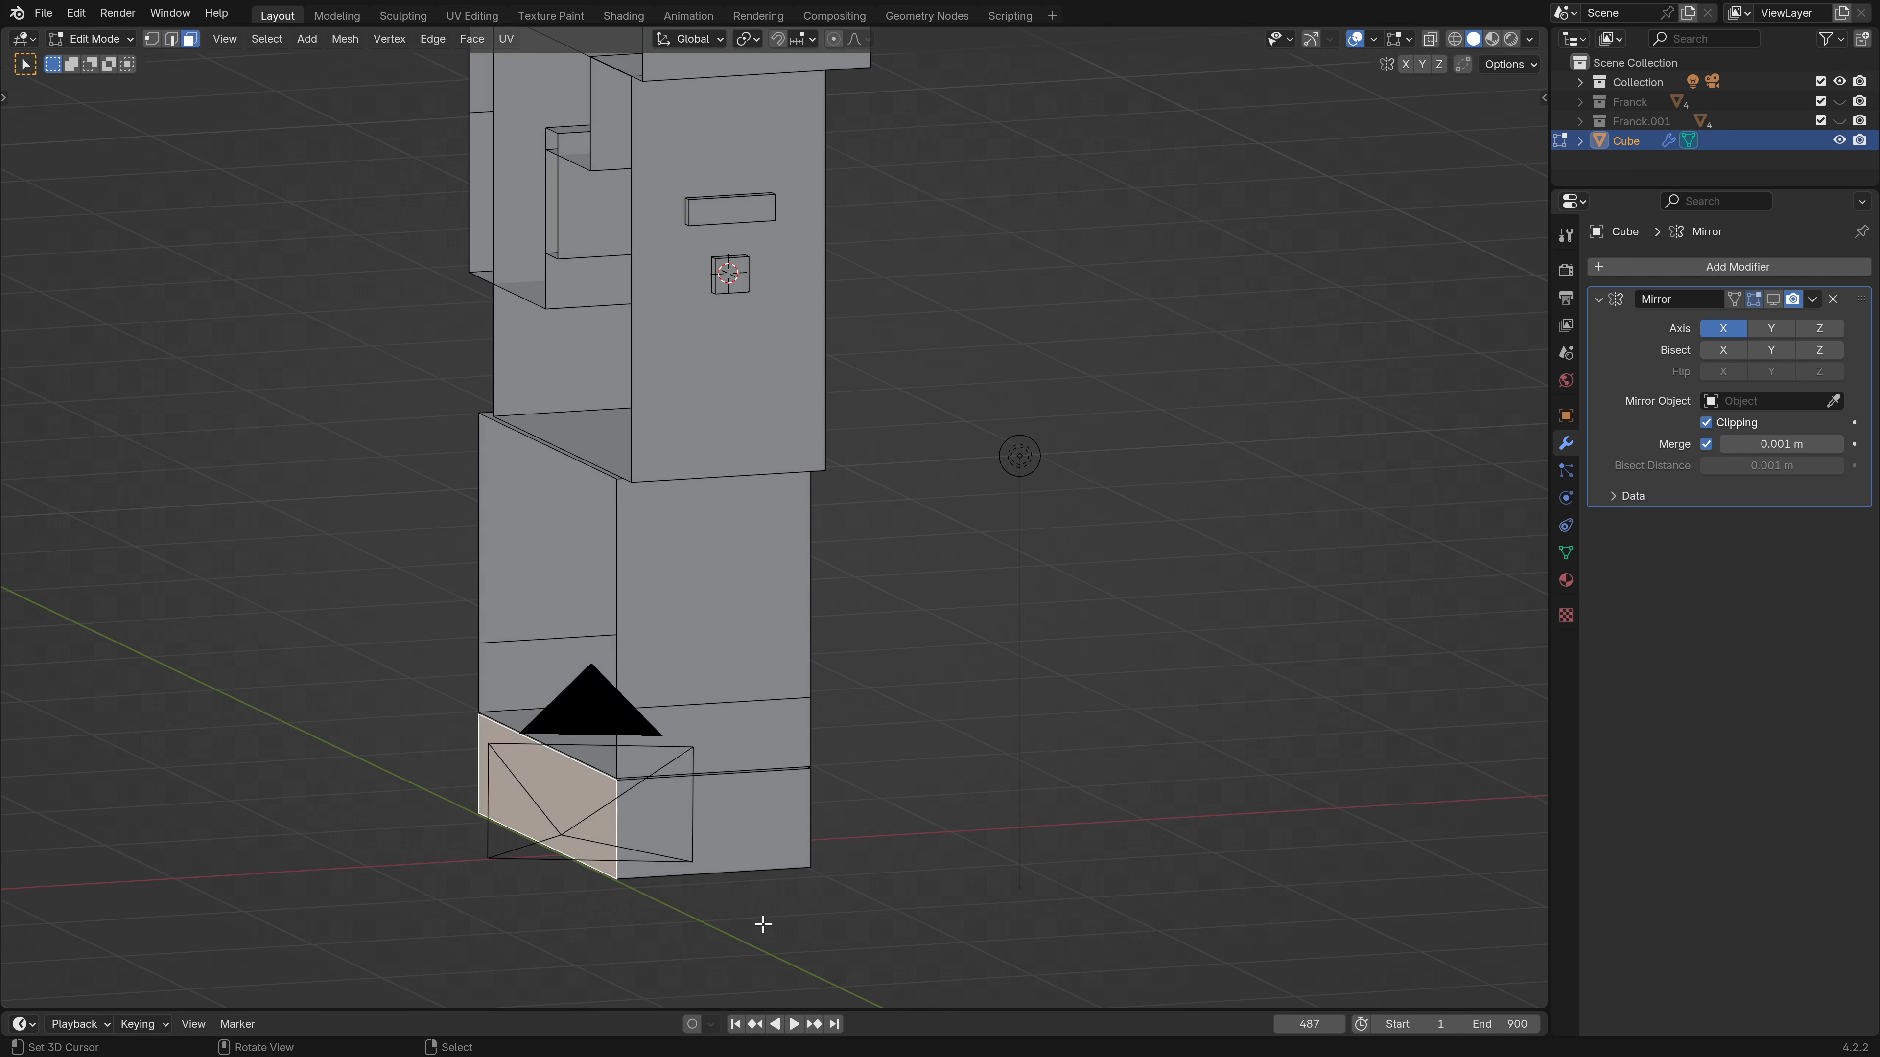
pyautogui.press('g')
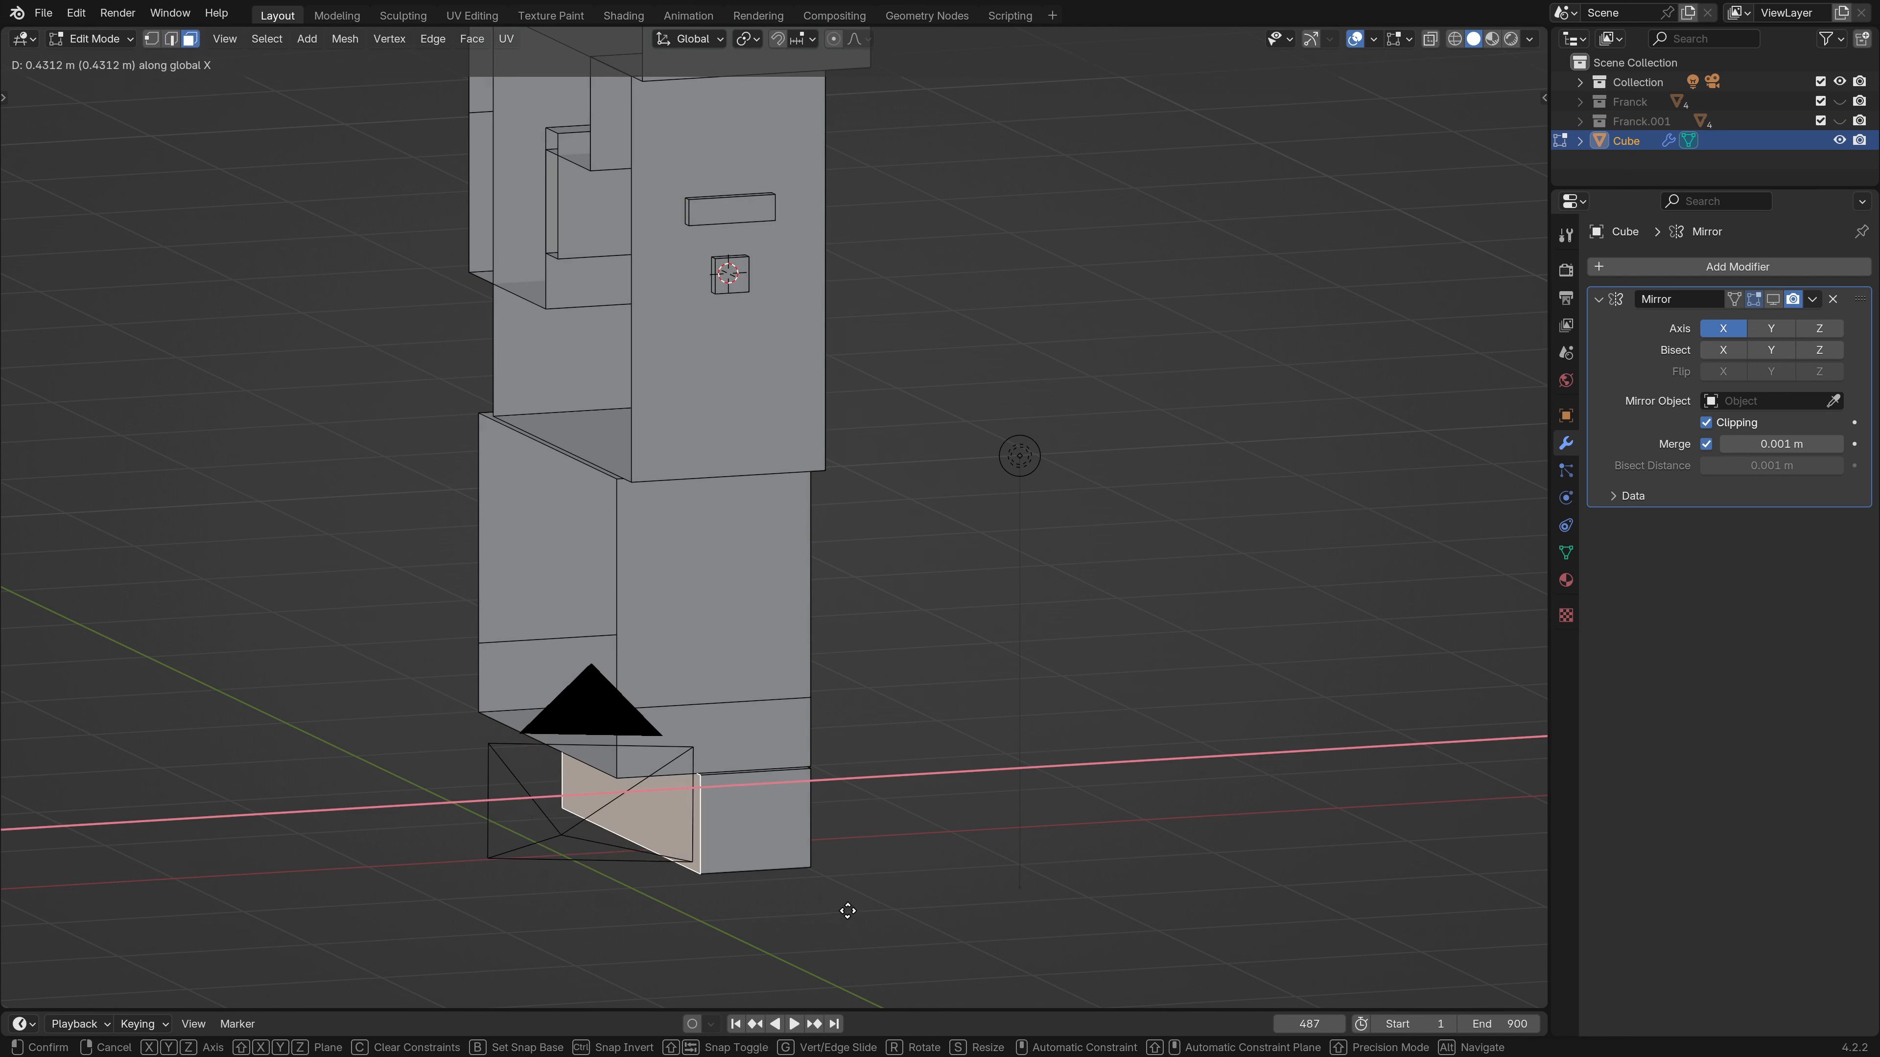
pyautogui.click(842, 911)
pyautogui.click(1771, 301)
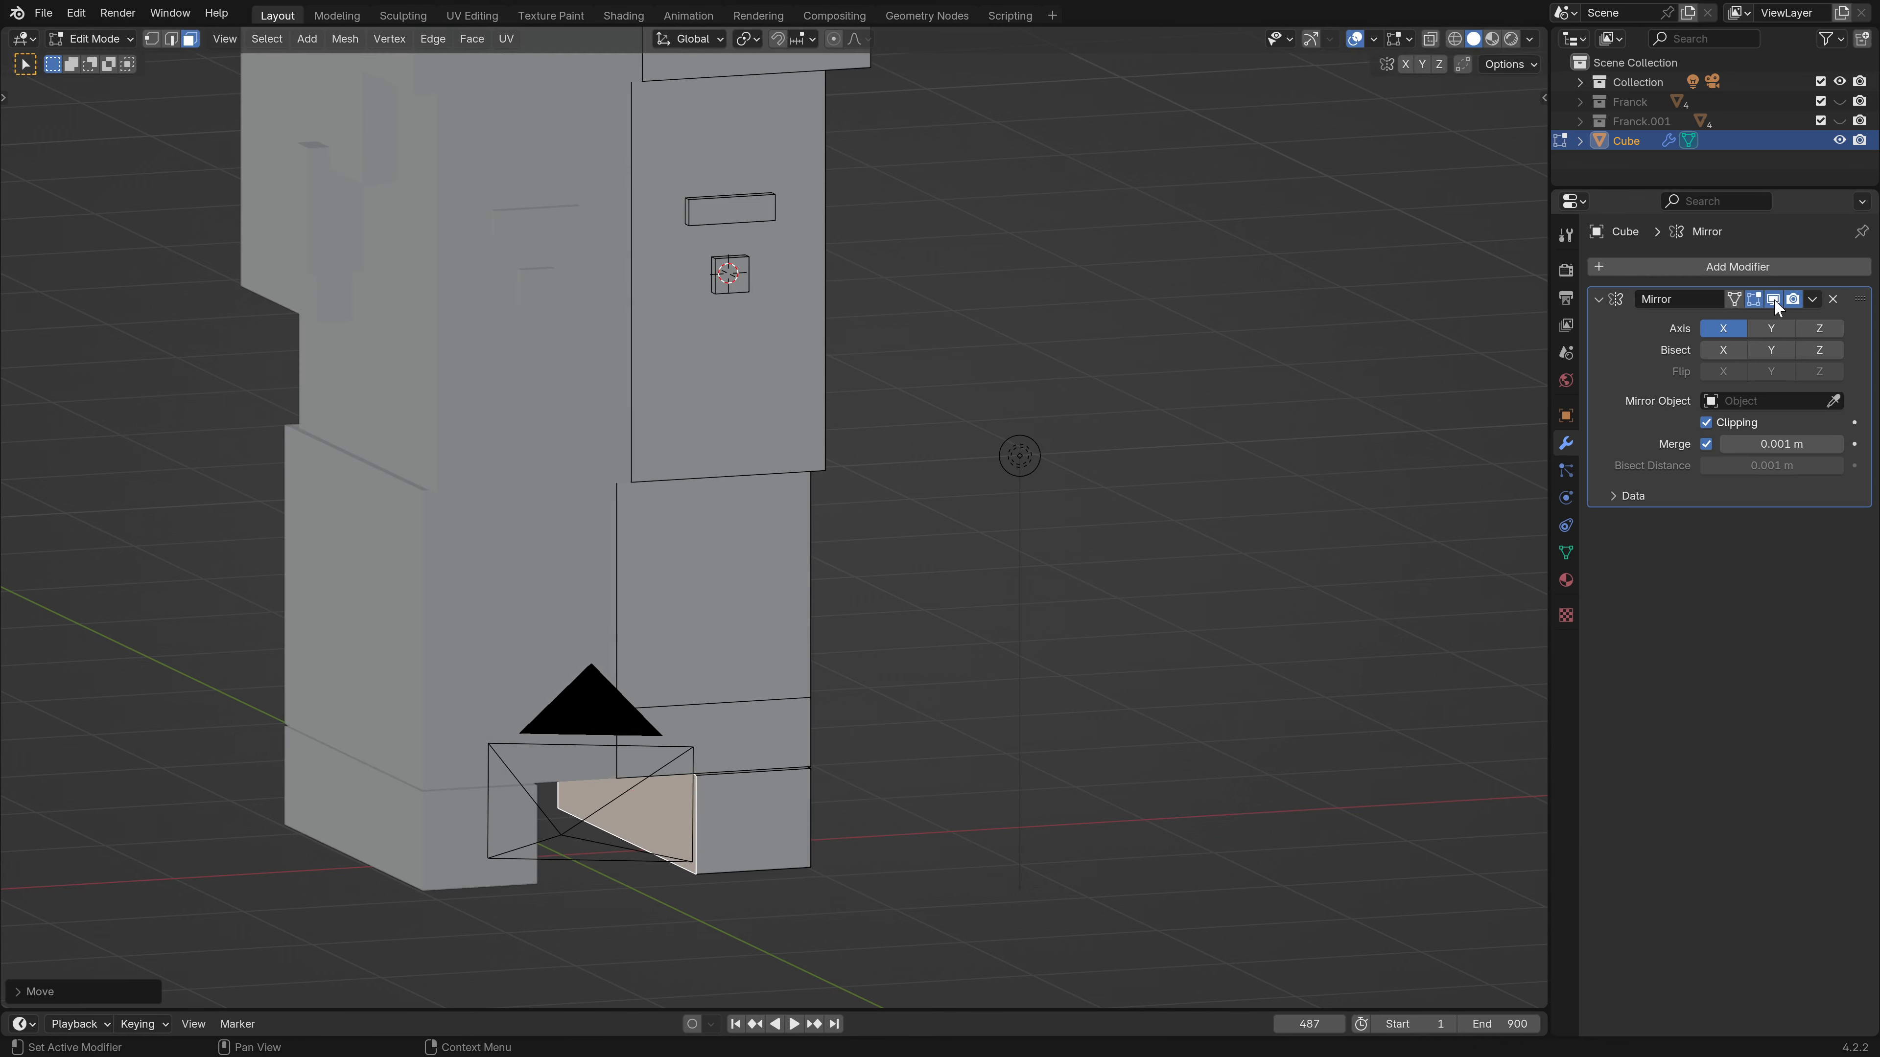
# Move the leg's inner face about 0.07 m back toward the centre along X in the front view.
pyautogui.scroll(-4, 975, 511)
pyautogui.moveTo(974, 512); pyautogui.dragTo(621, 566, button='middle')
pyautogui.press('KP_1')
pyautogui.scroll(3, 776, 750)
pyautogui.press('g')
pyautogui.press('x')
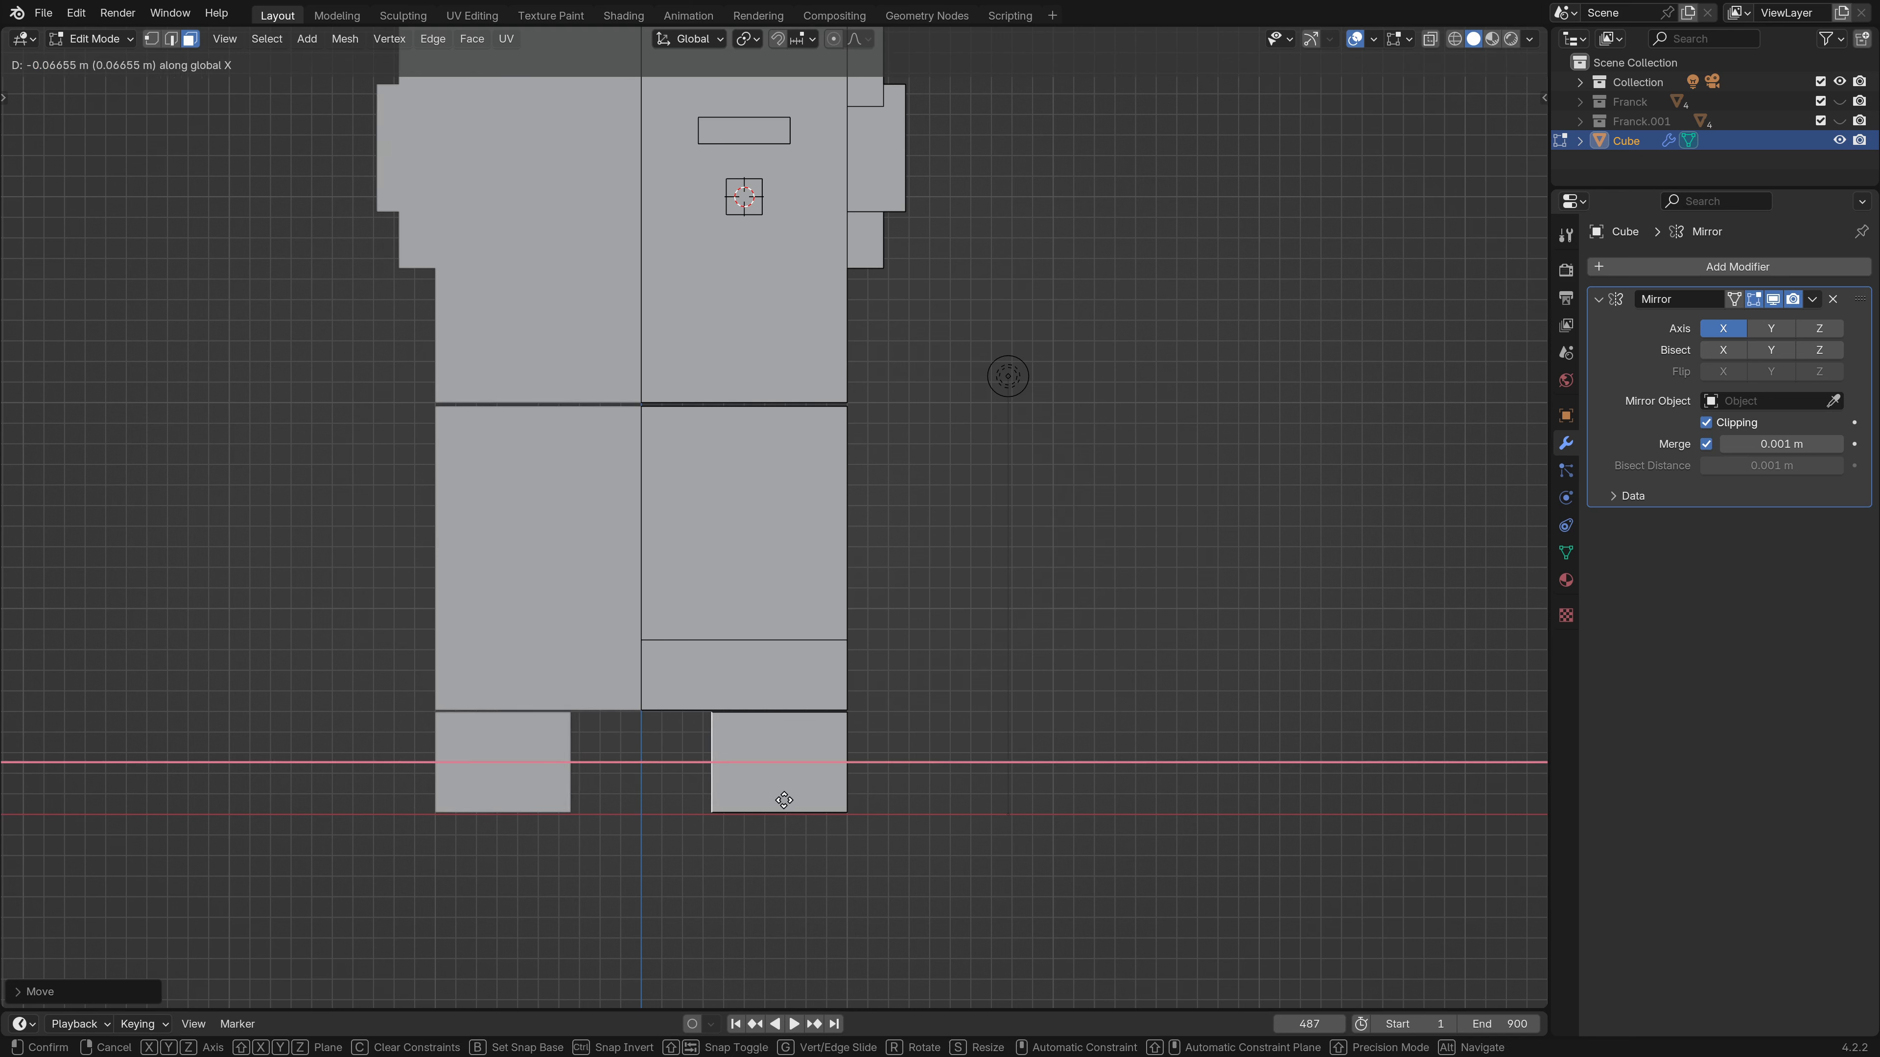
pyautogui.click(784, 800)
# Add a horizontal loop cut around the leg block, slid down toward its bottom for the foot.
pyautogui.scroll(-4, 784, 800)
pyautogui.moveTo(784, 800); pyautogui.dragTo(702, 585, button='middle')
pyautogui.scroll(3, 919, 733)
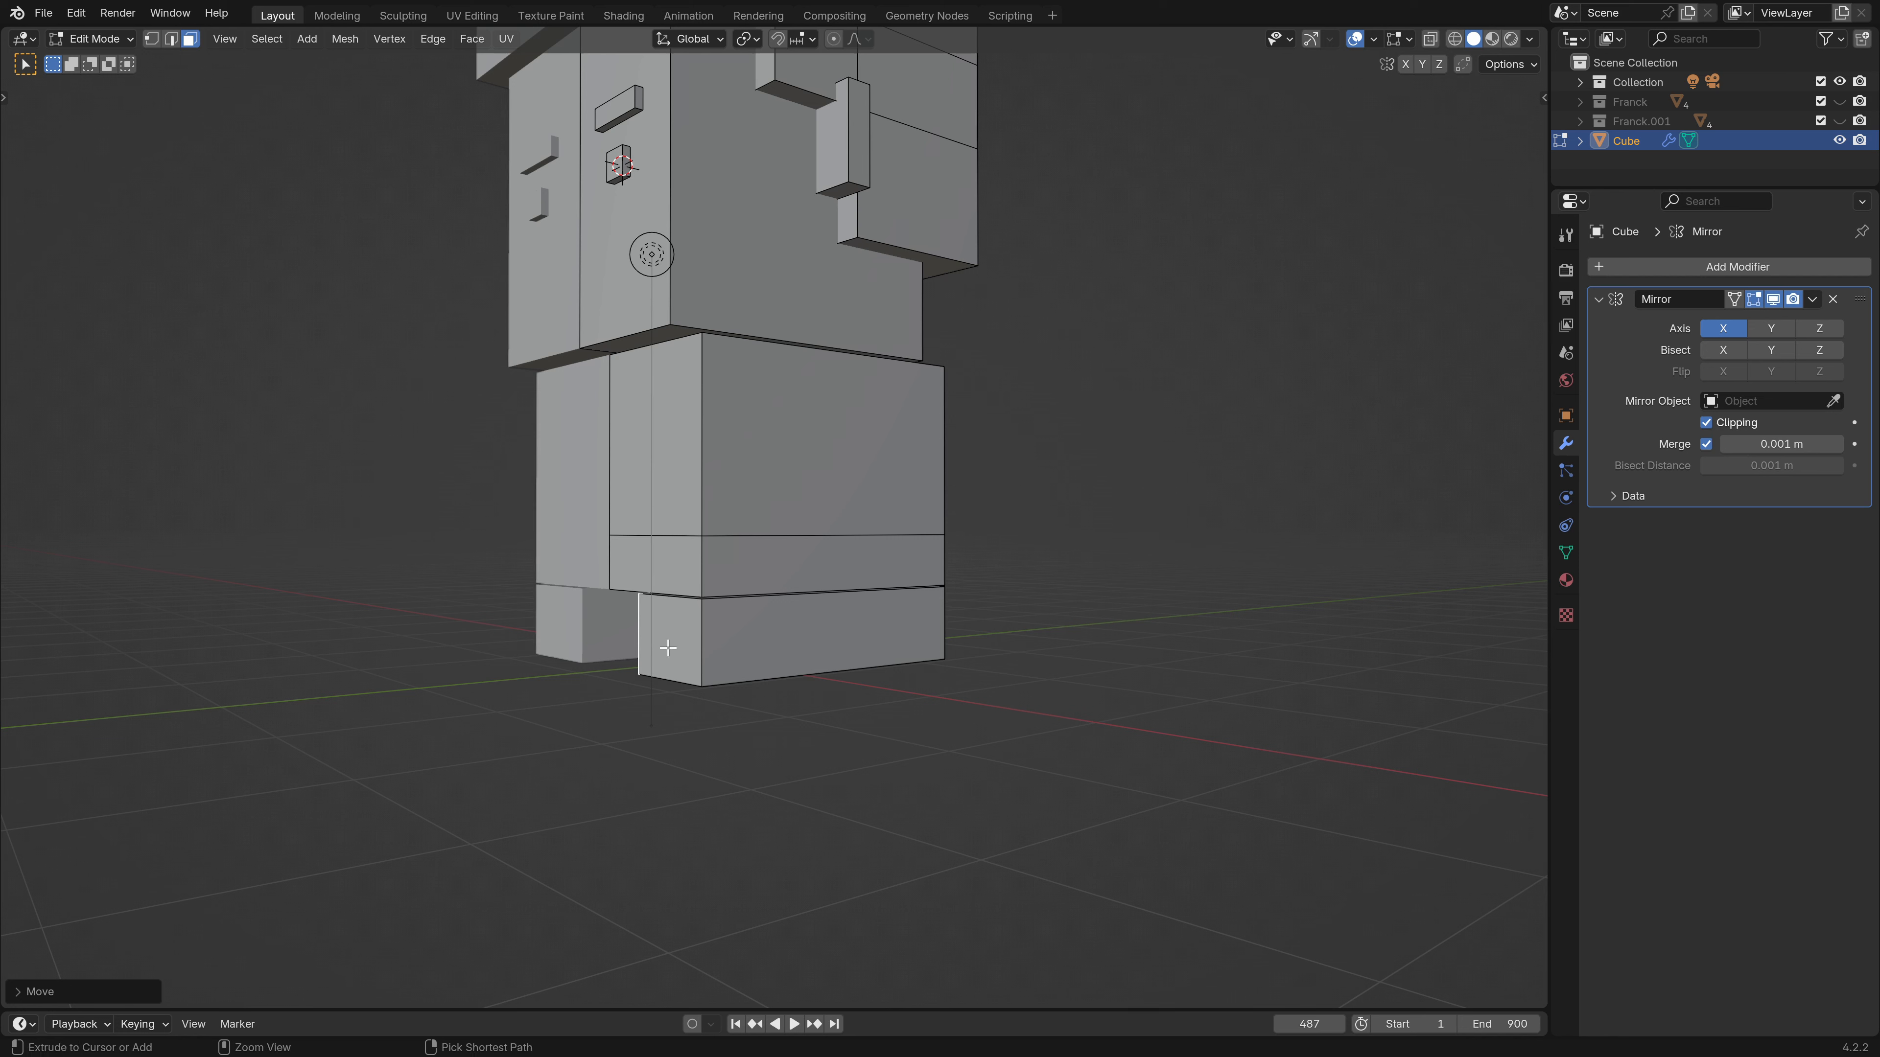
pyautogui.hotkey('ctrl', 'r')
pyautogui.click(717, 645)
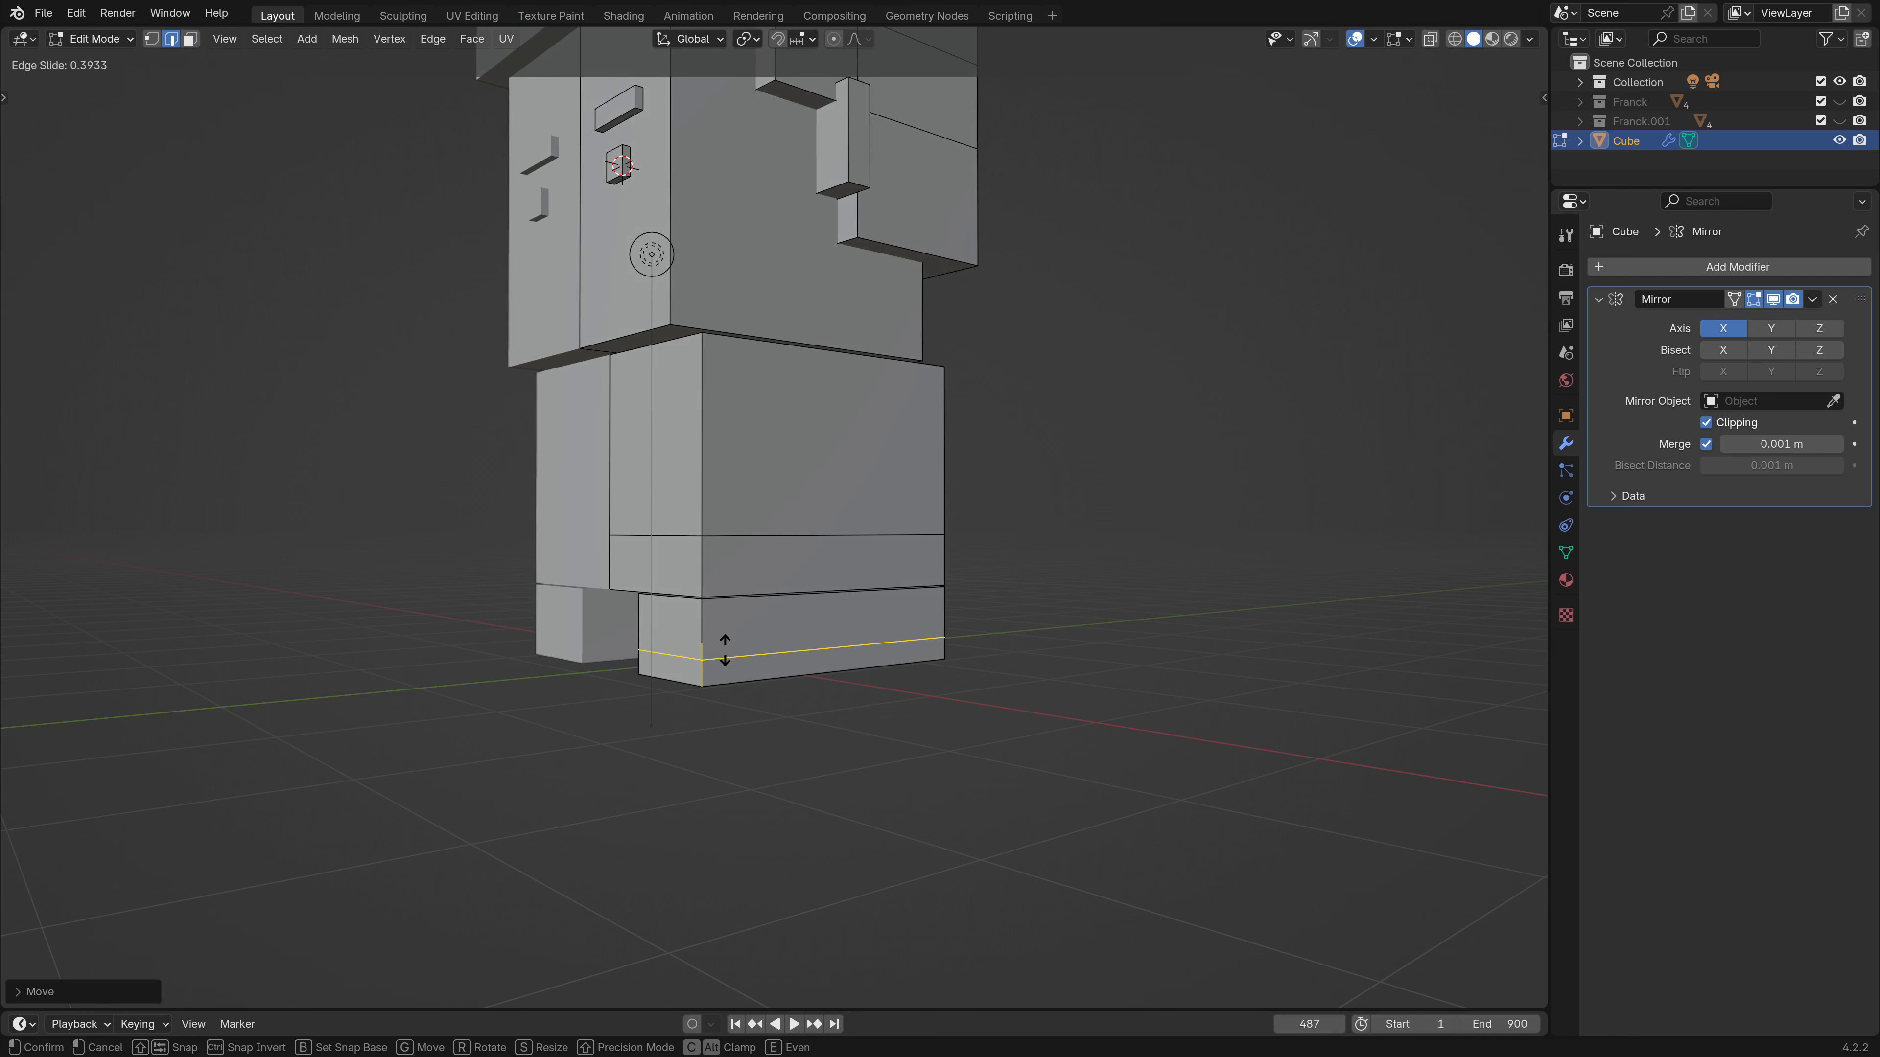
pyautogui.click(724, 650)
# Select the upper side face of the body block and snap the 3D cursor to it.
pyautogui.moveTo(855, 709); pyautogui.dragTo(694, 701, button='middle')
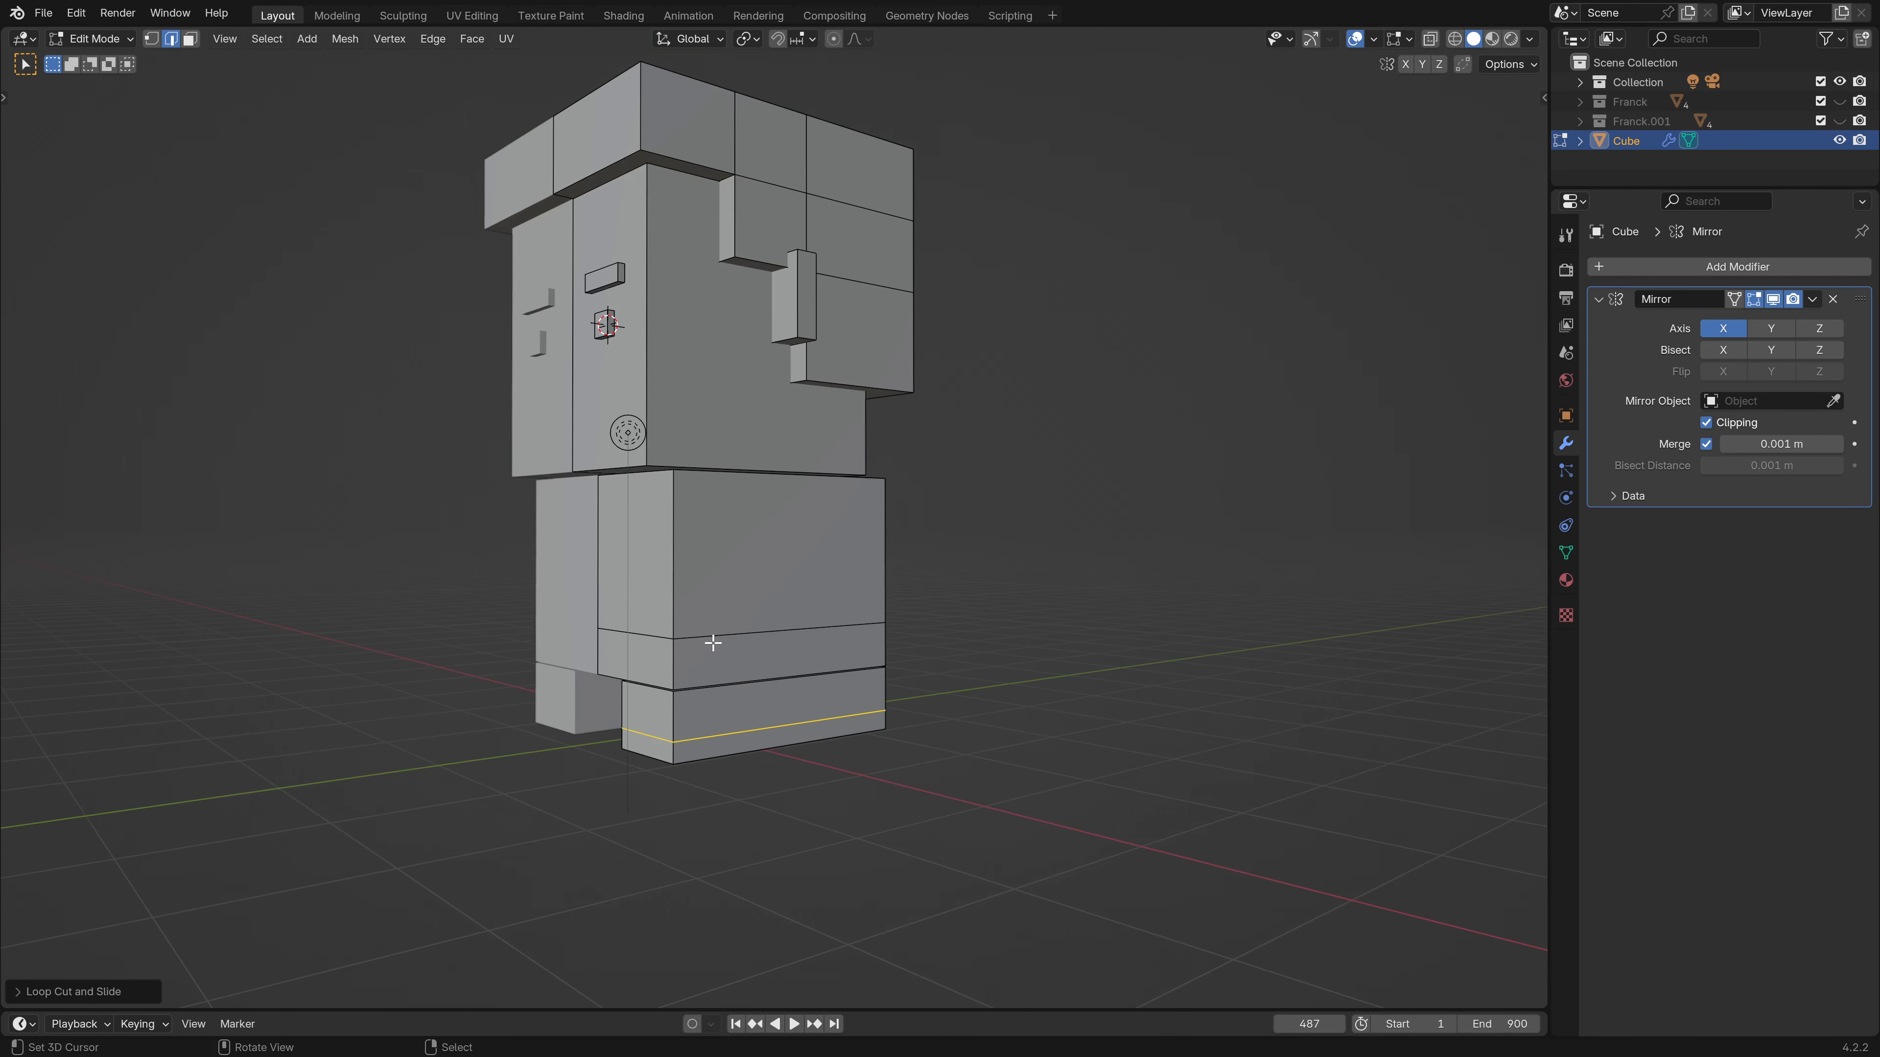
pyautogui.moveTo(747, 543); pyautogui.dragTo(689, 663, button='middle')
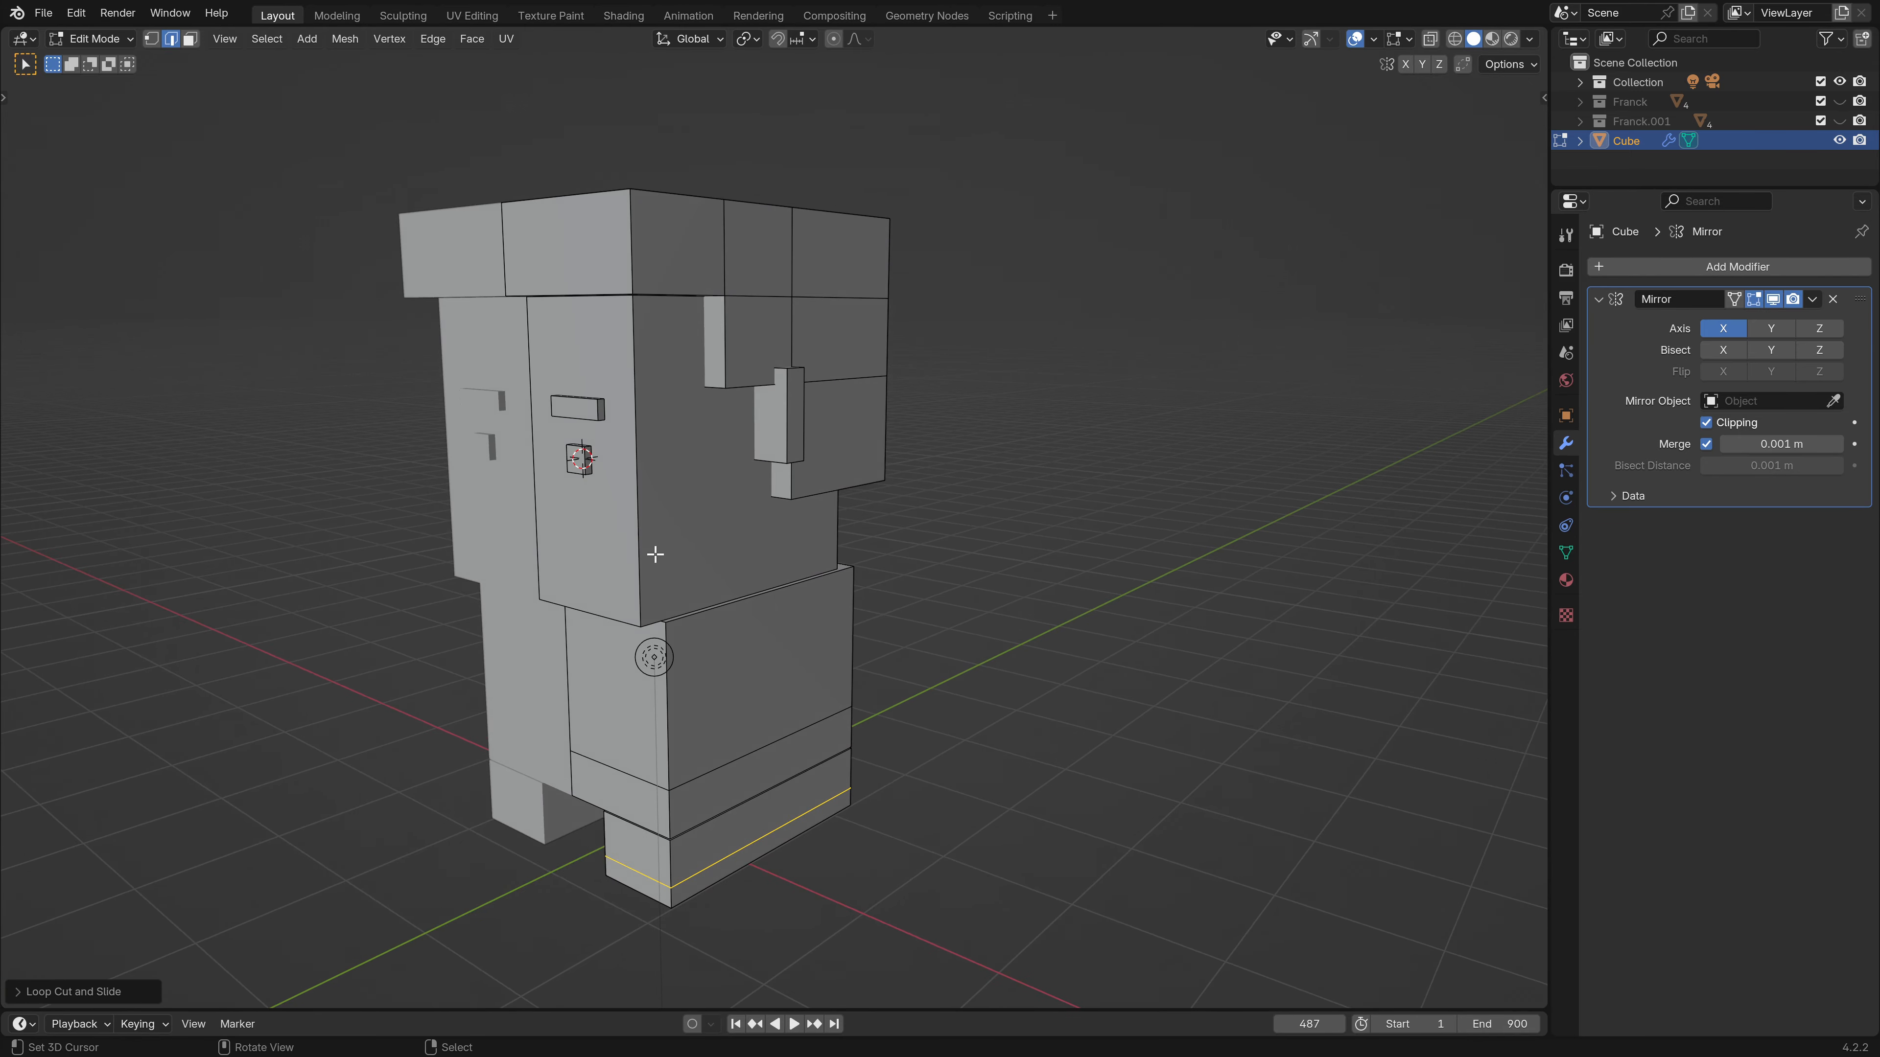
pyautogui.moveTo(655, 554); pyautogui.dragTo(716, 656, button='middle')
pyautogui.click(685, 624)
pyautogui.rightClick(677, 640)
pyautogui.hotkey('shift', 's')
pyautogui.press('2')
pyautogui.scroll(1, 716, 656)
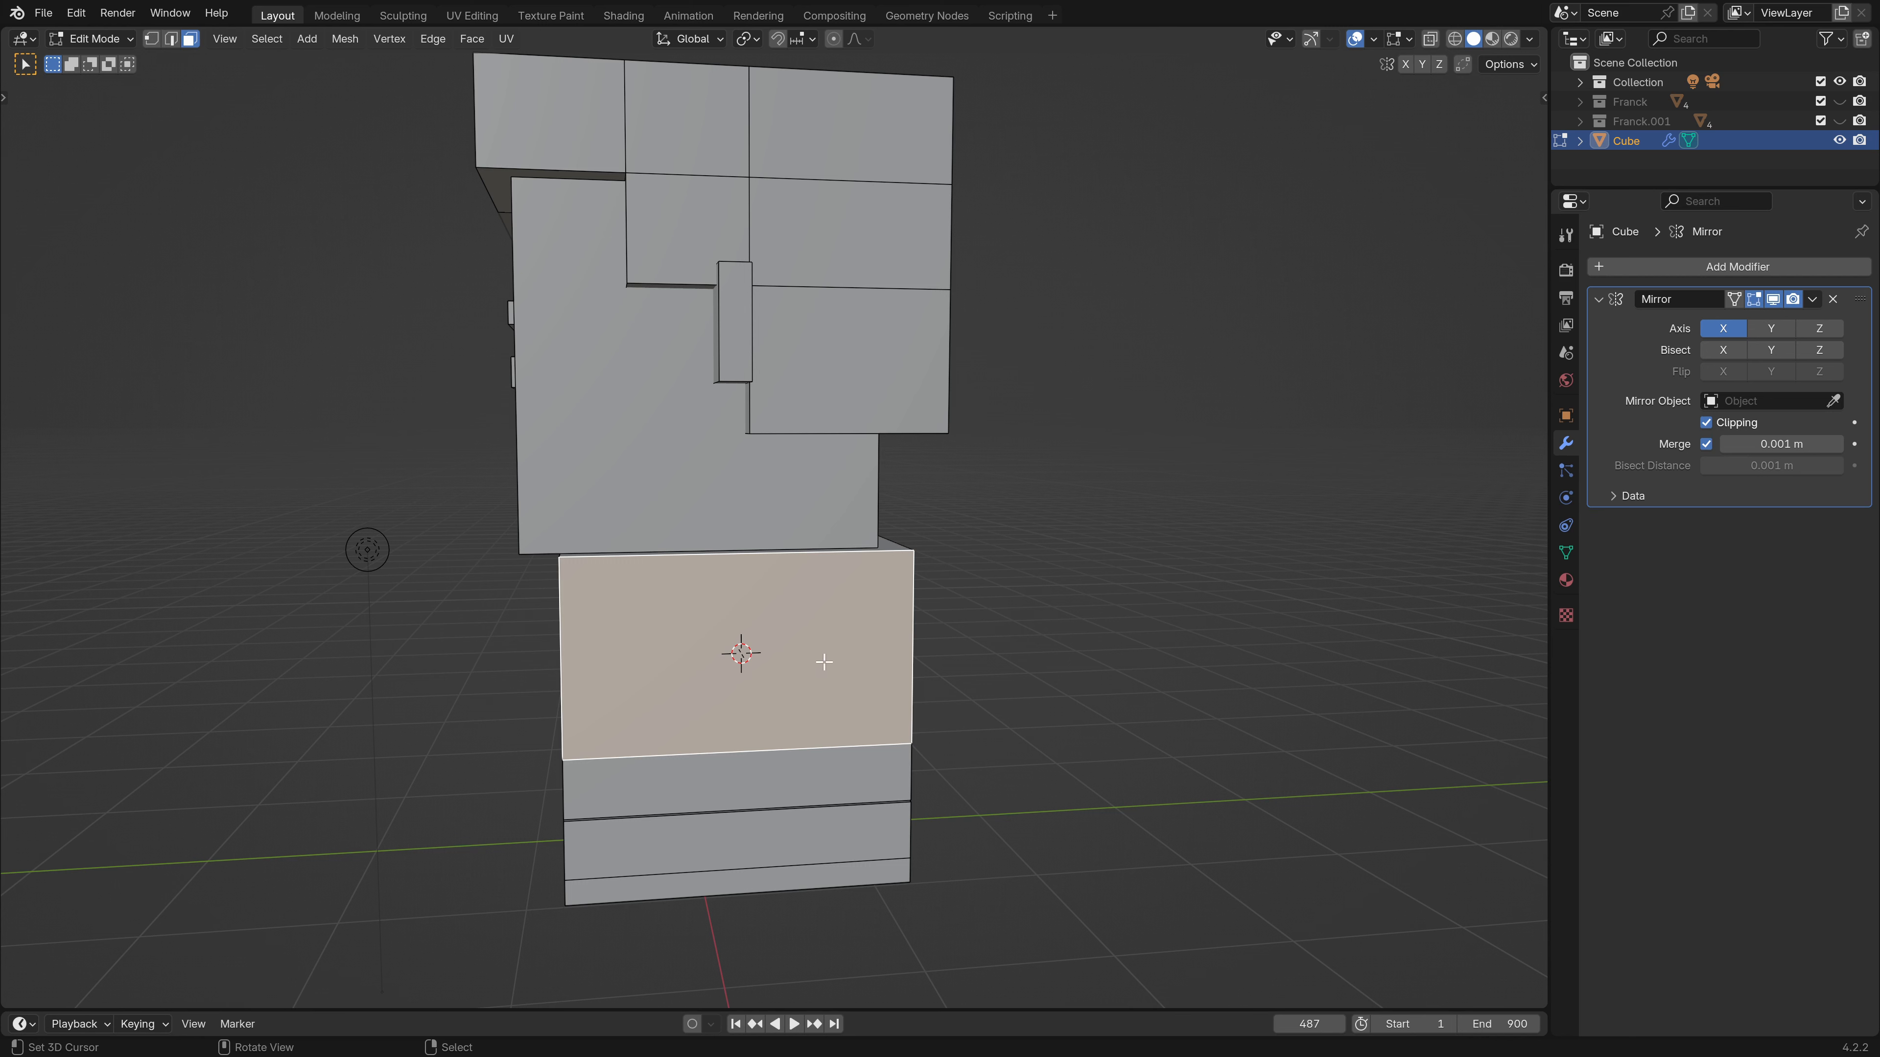
# Duplicate the body block's upper side face in place and scale the copy to about 0.3 along Y.
pyautogui.hotkey('shift', 'd')
pyautogui.rightClick(969, 634)
pyautogui.press('s')
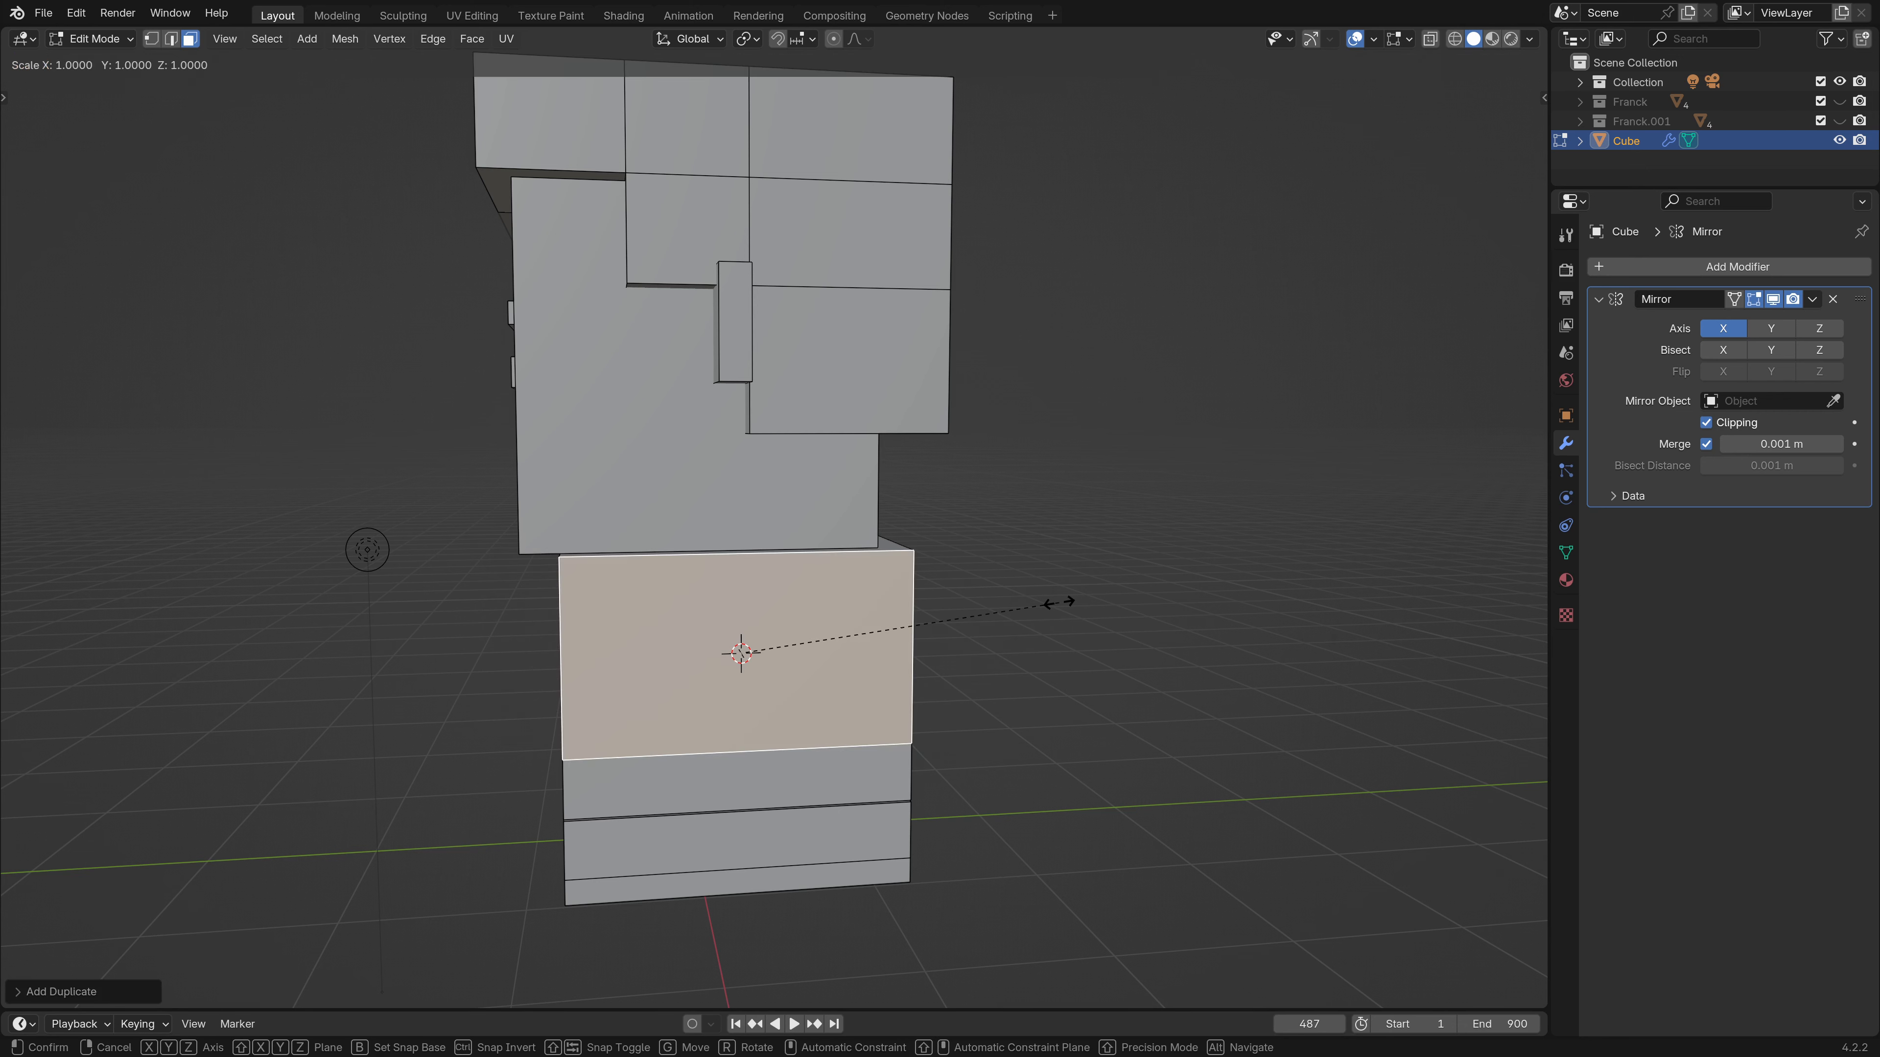
pyautogui.press('y')
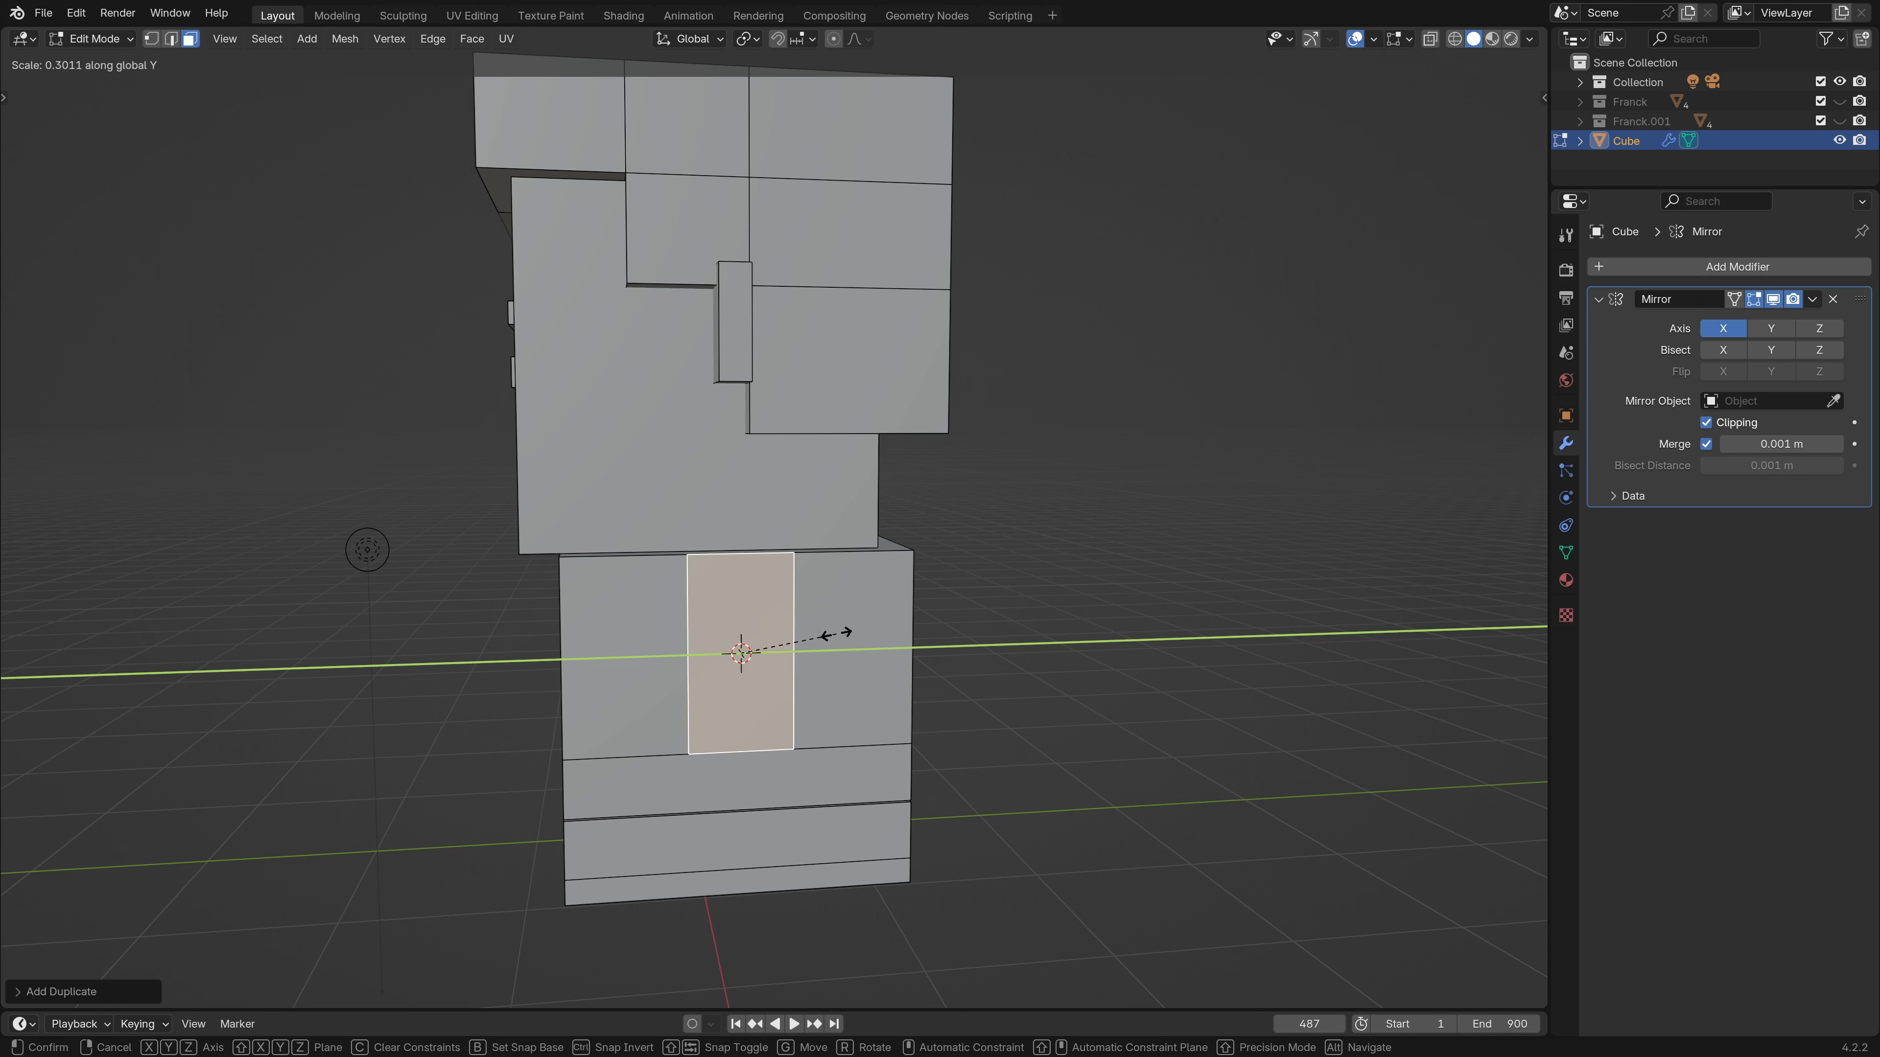
pyautogui.click(835, 637)
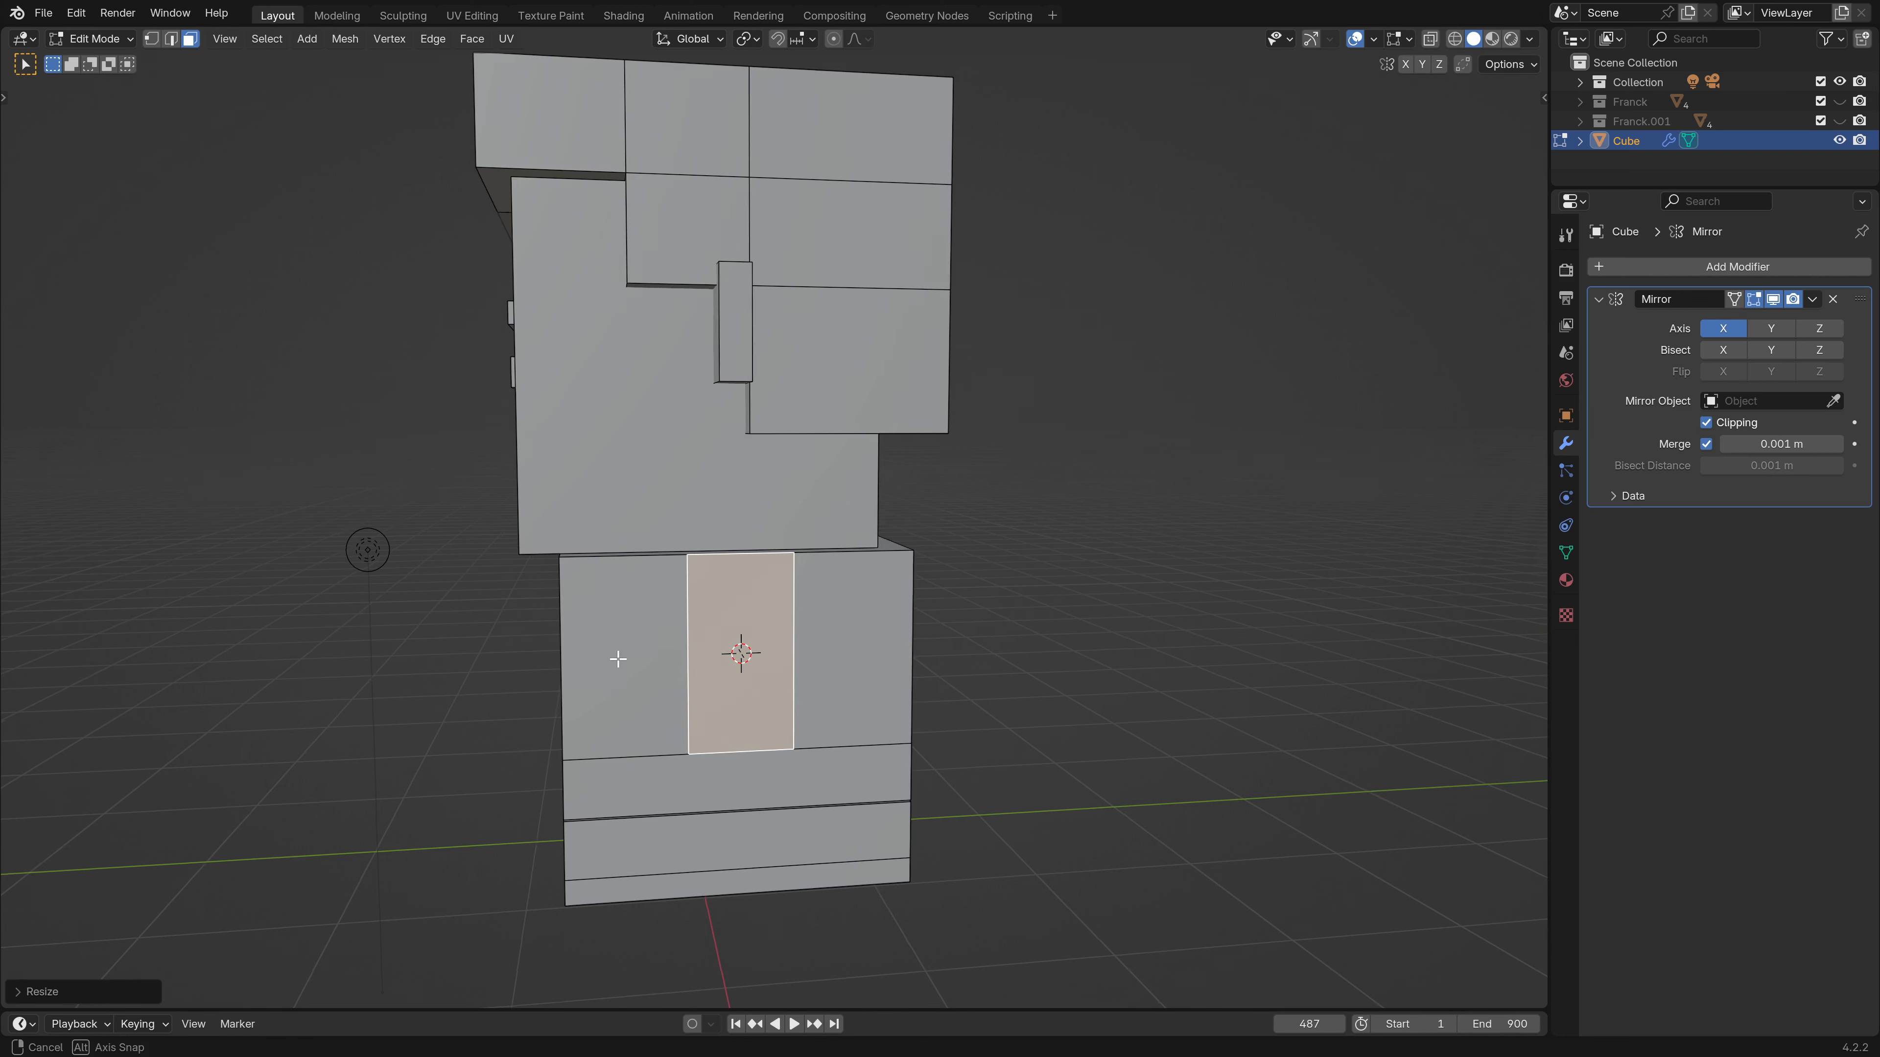
# Raise the bottom edge of the duplicated narrow face about 0.42 m along Z.
pyautogui.moveTo(617, 651); pyautogui.dragTo(711, 679, button='middle')
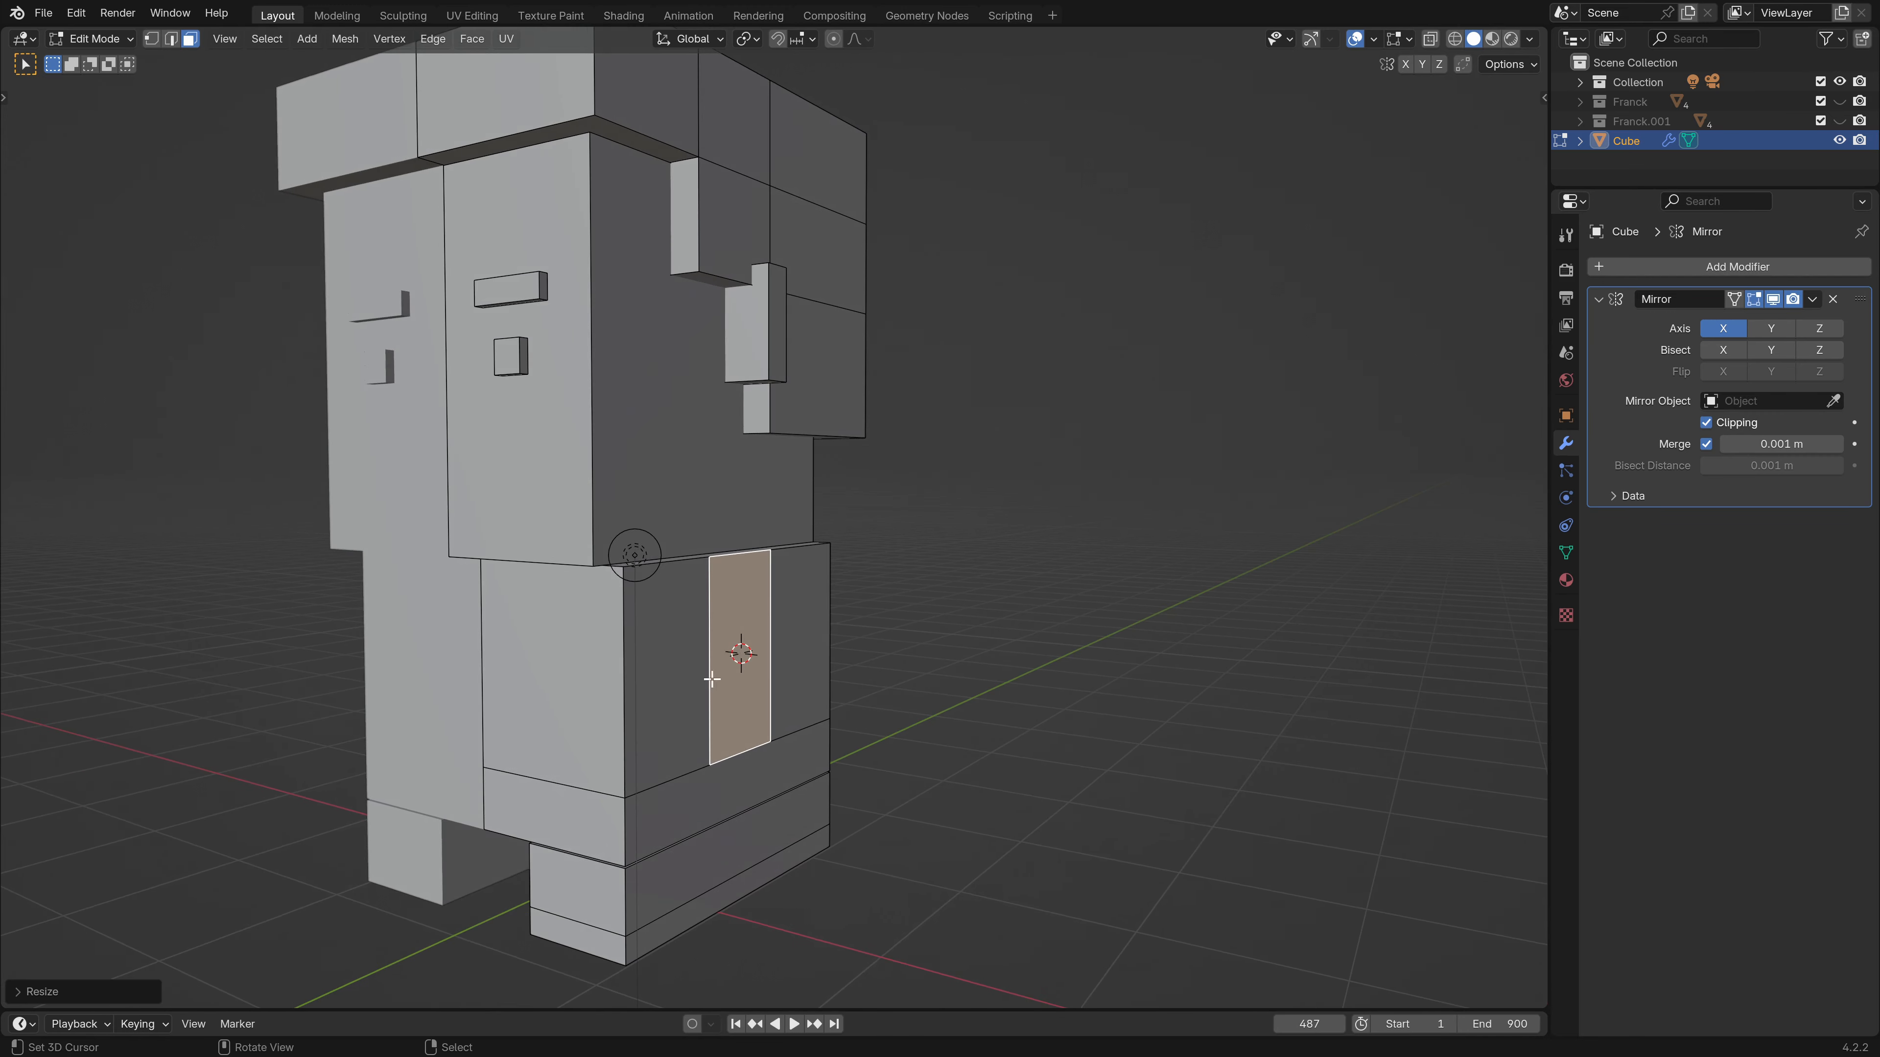
pyautogui.click(175, 40)
pyautogui.click(746, 753)
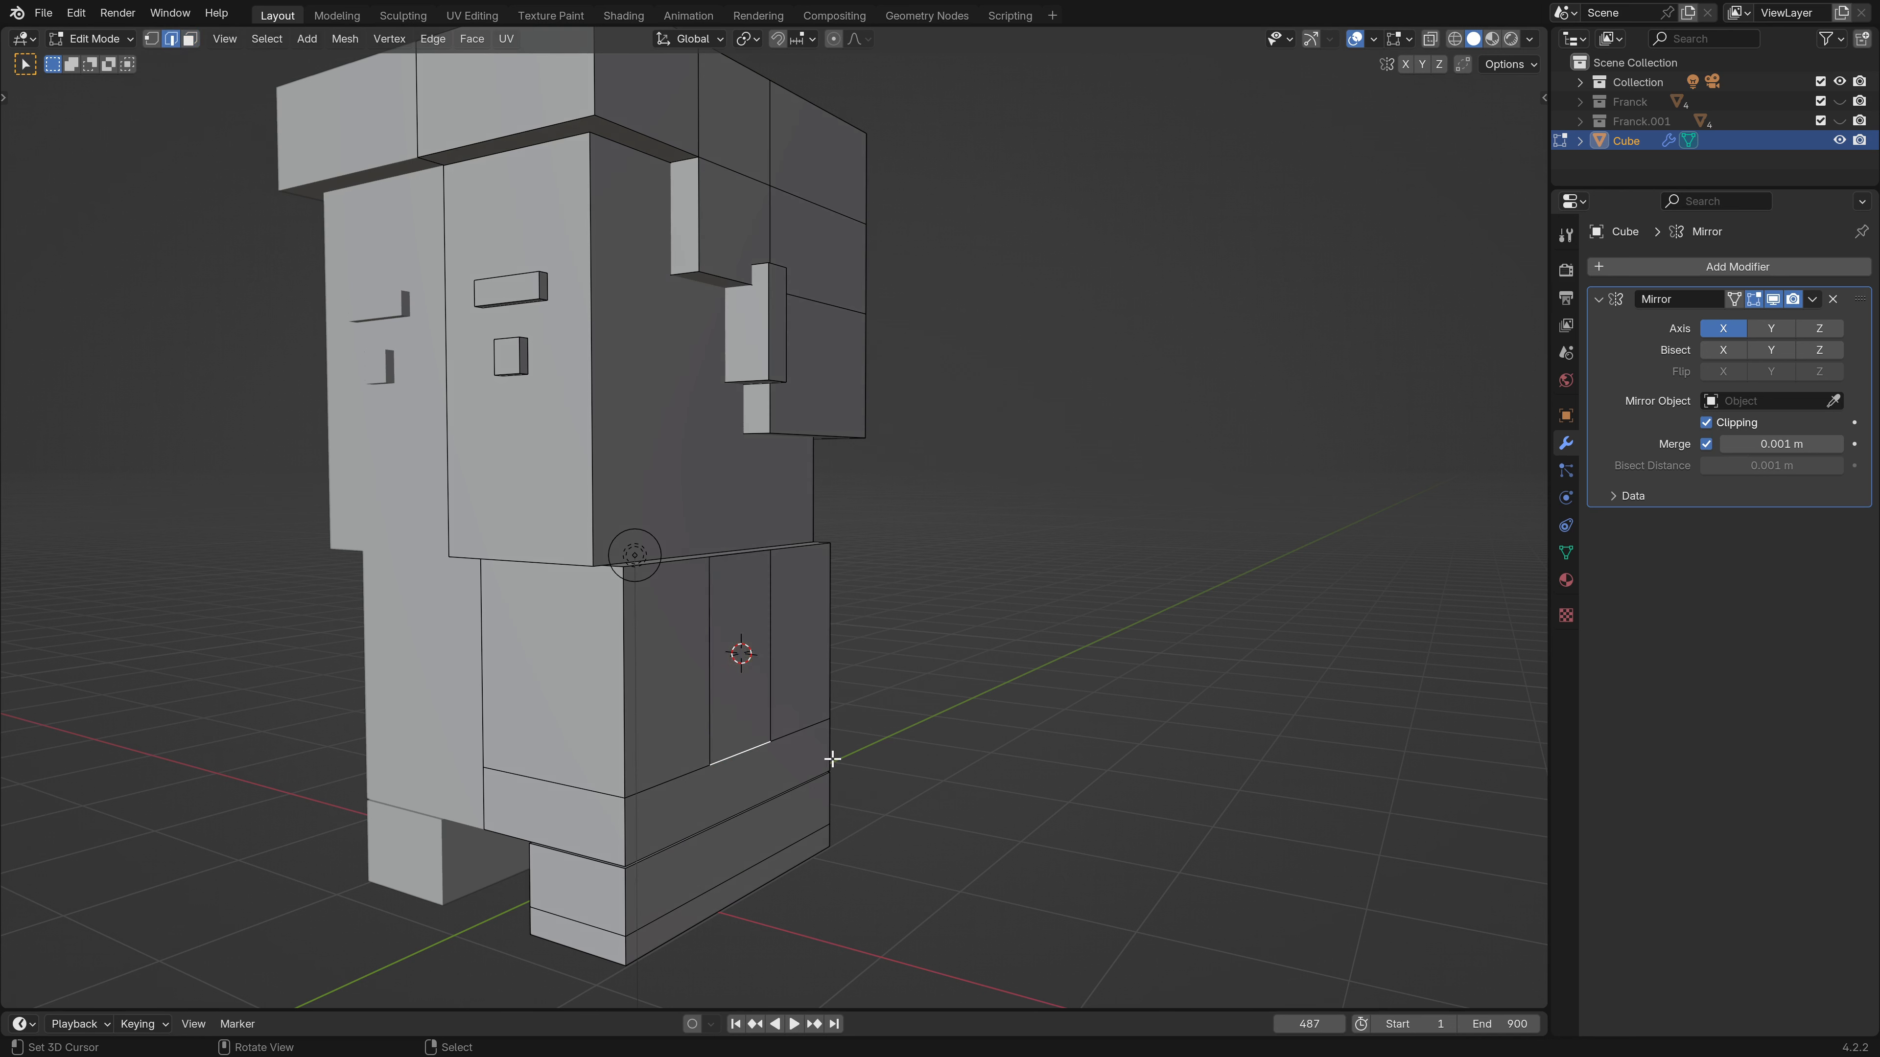
pyautogui.press('g')
pyautogui.press('z')
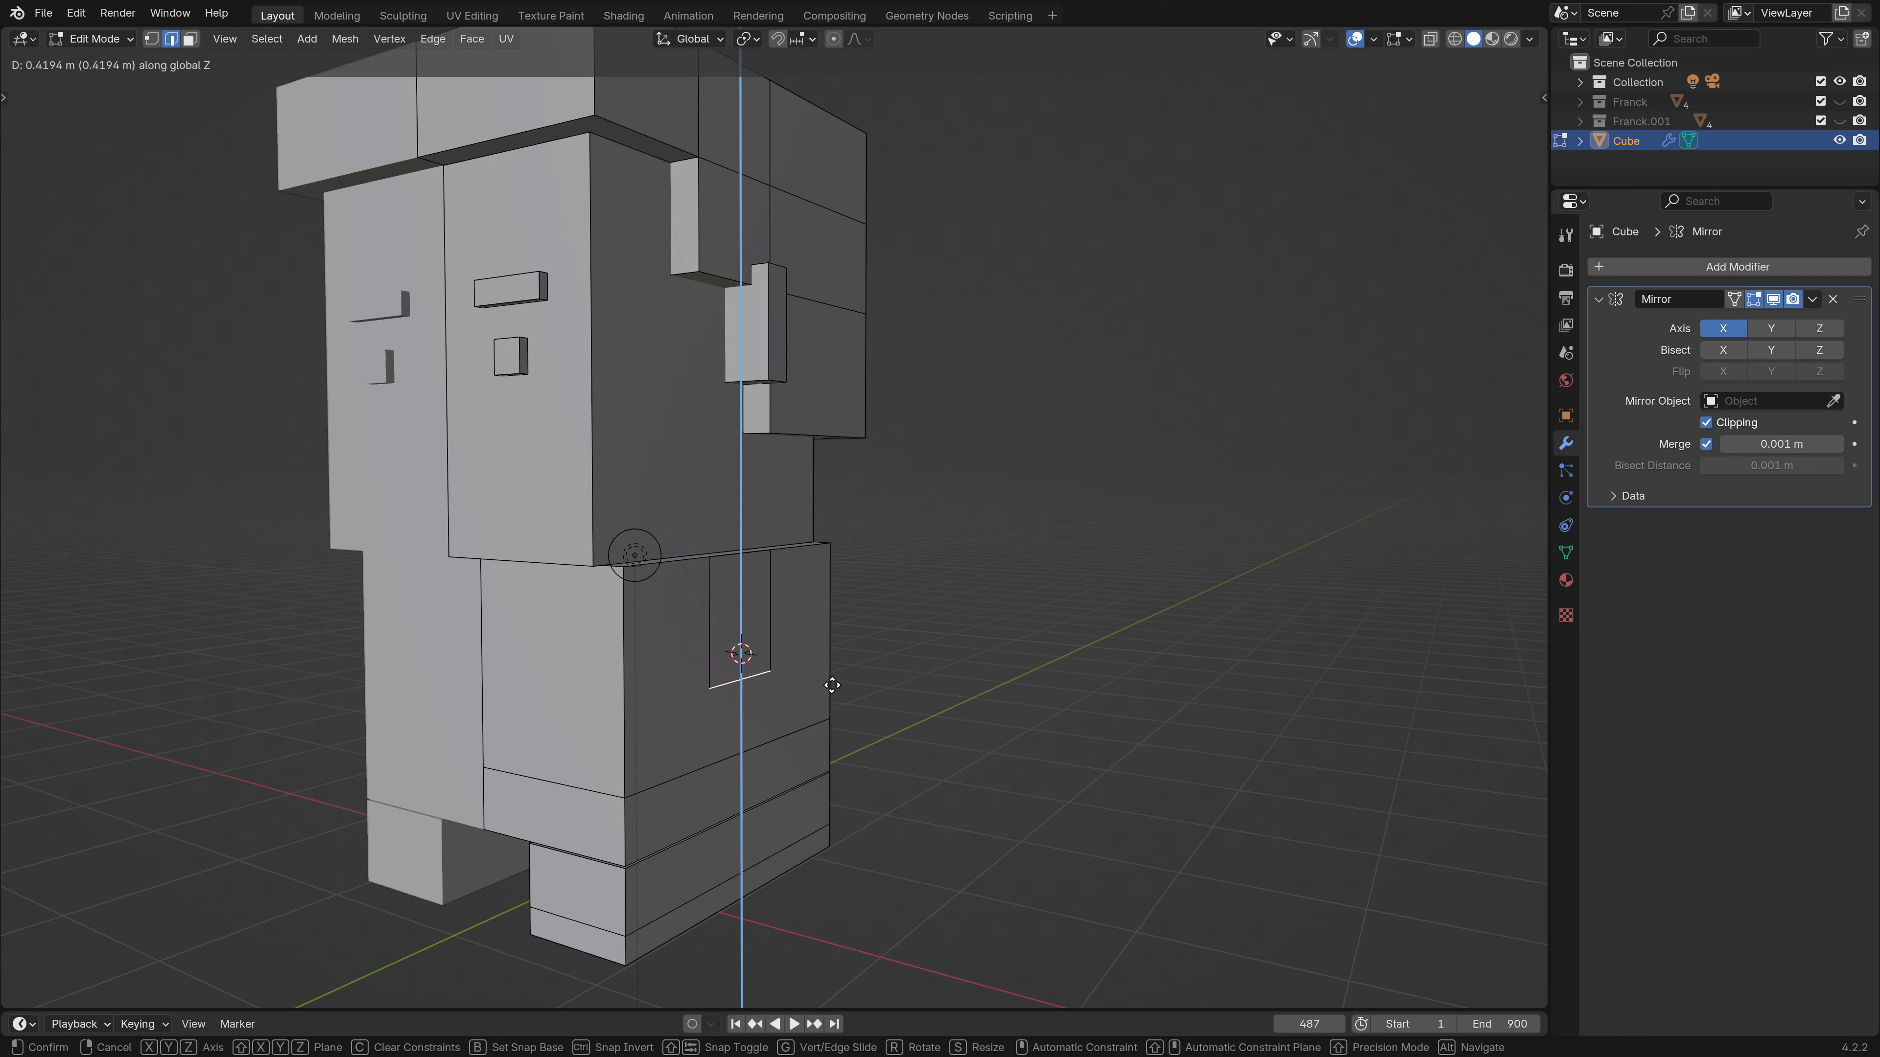
pyautogui.click(832, 685)
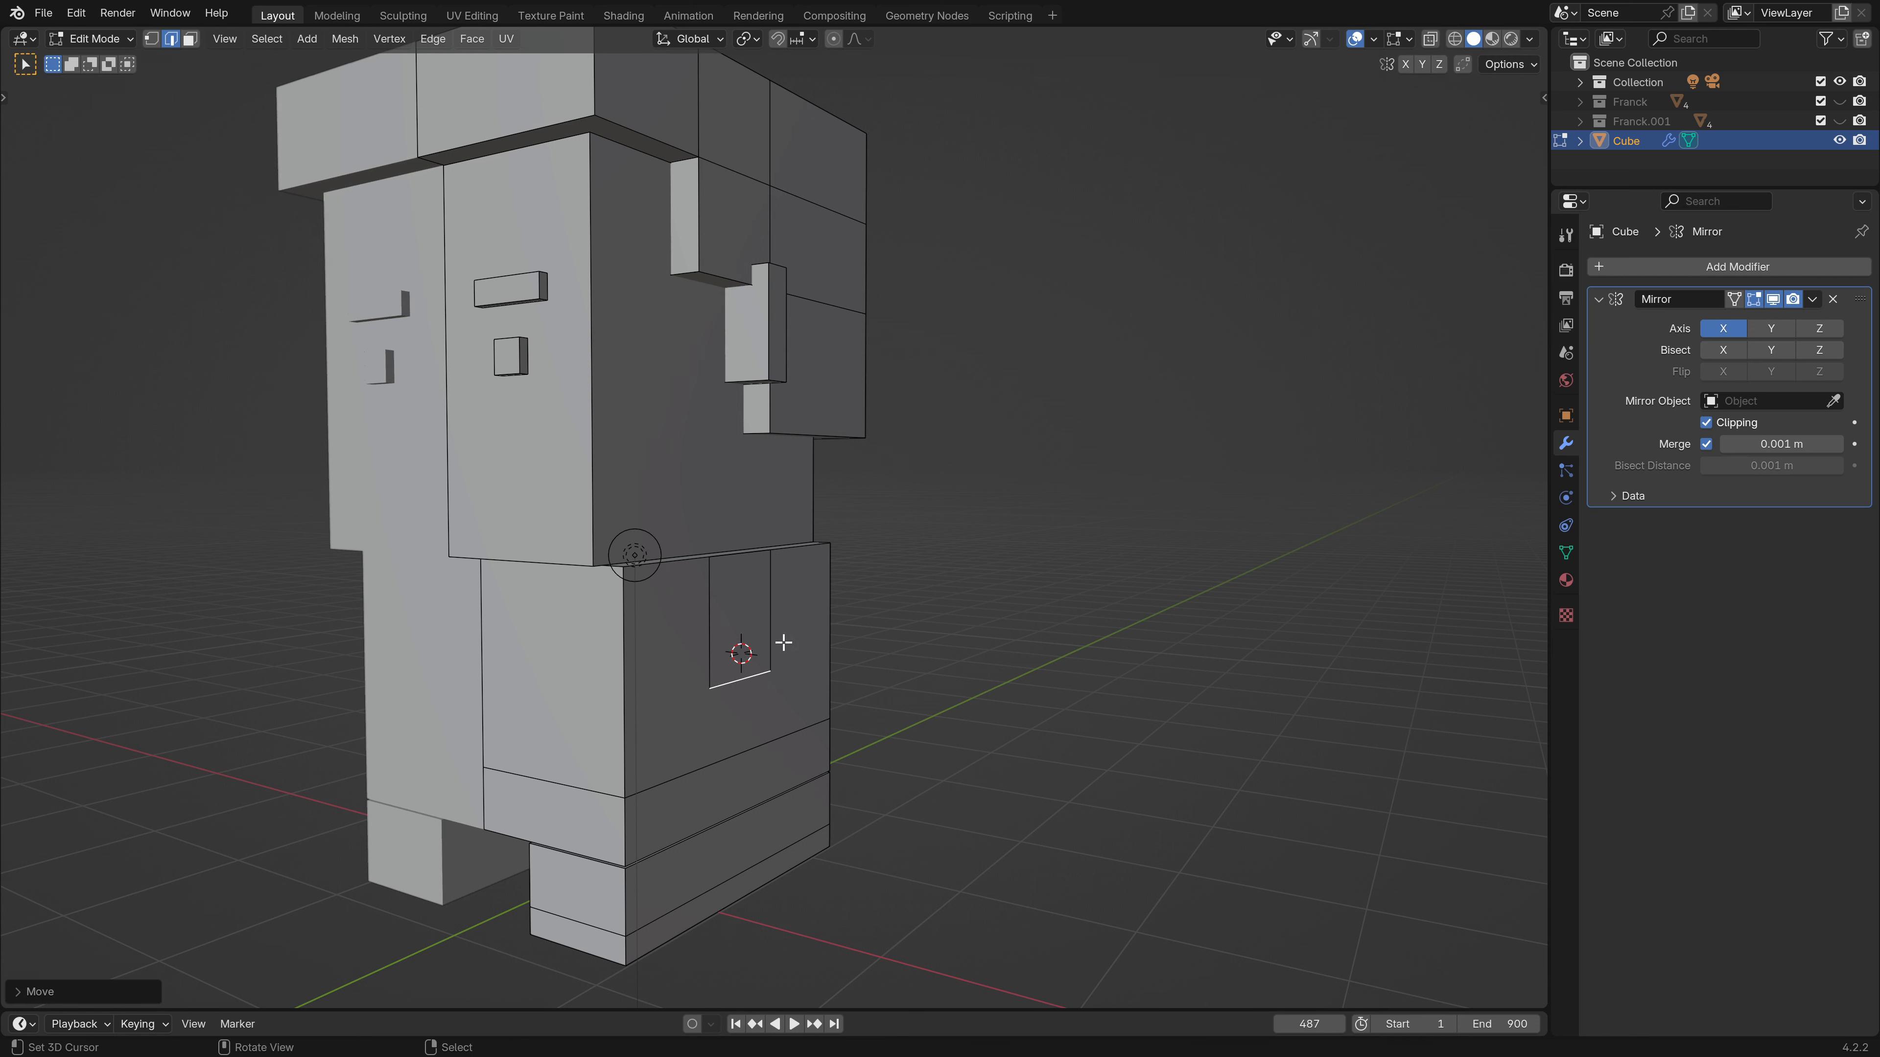
# Extrude the shortened narrow face about 0.5 m outward from the body's side to form the upper arm block.
pyautogui.click(192, 39)
pyautogui.click(746, 631)
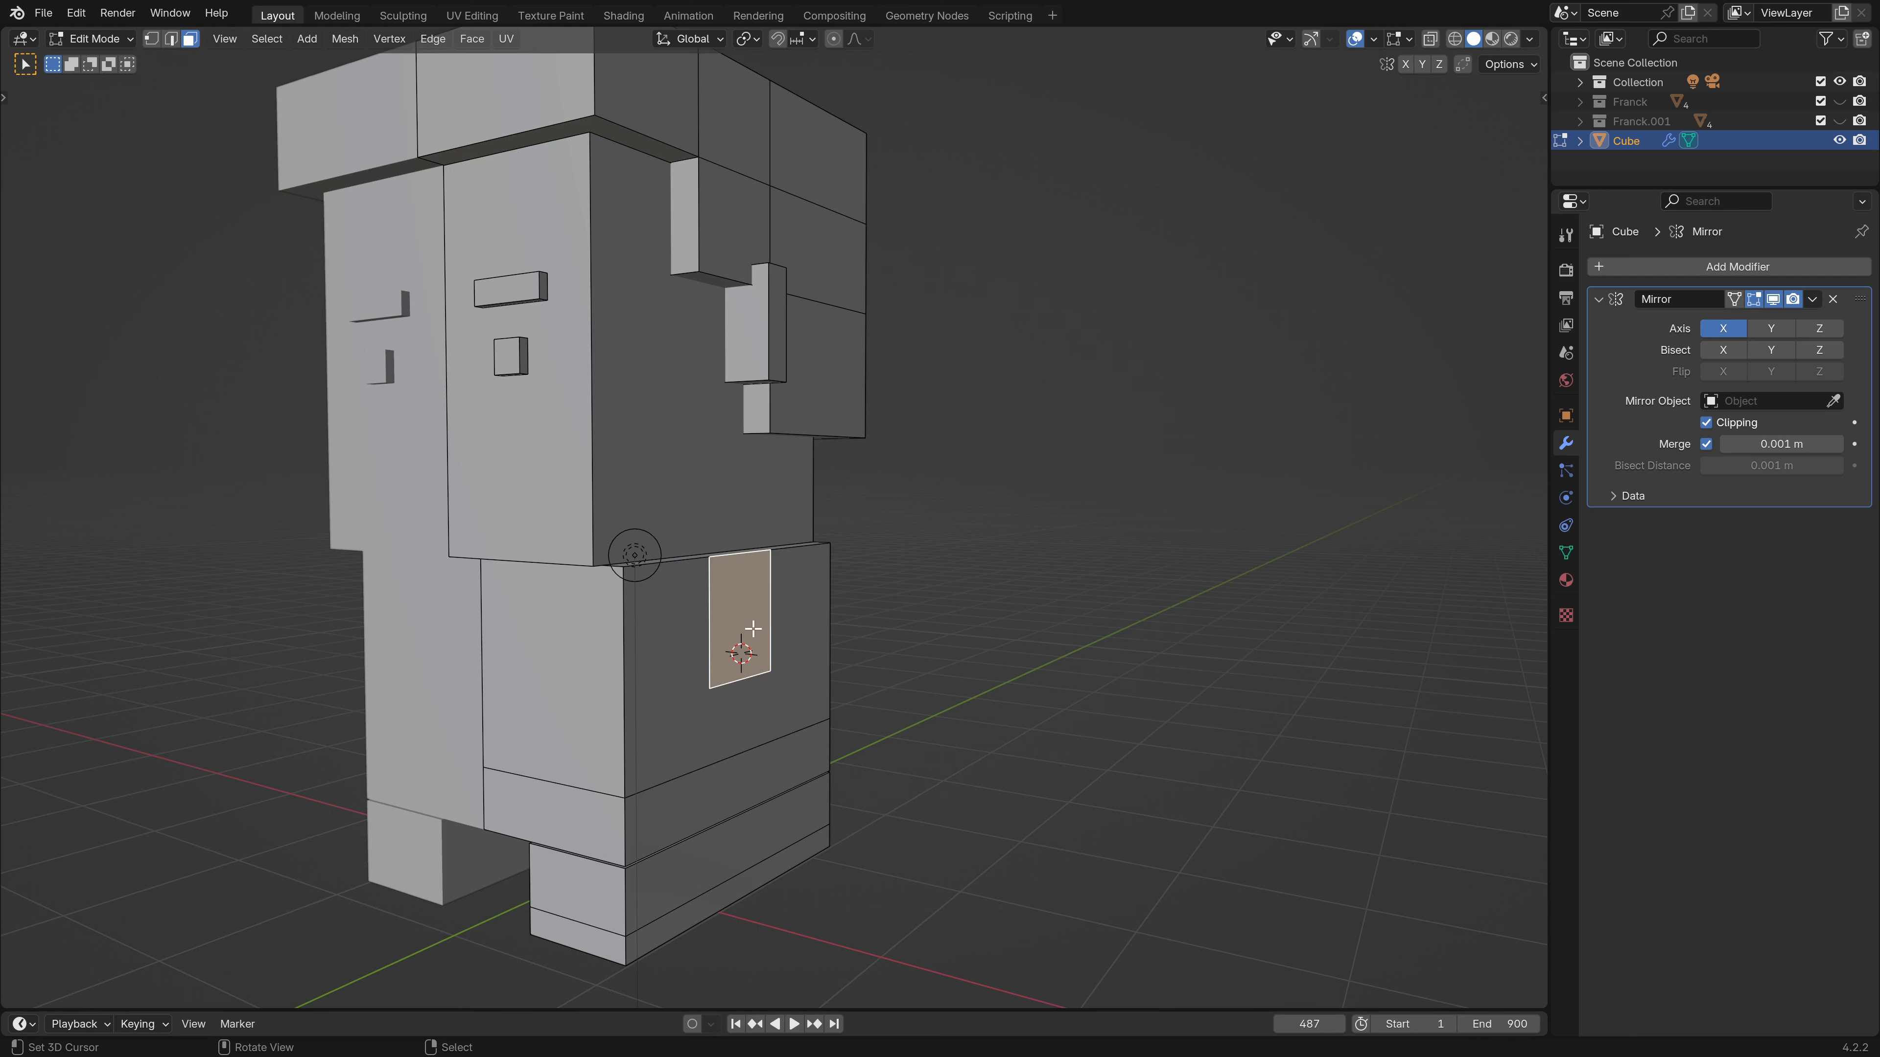
pyautogui.press('e')
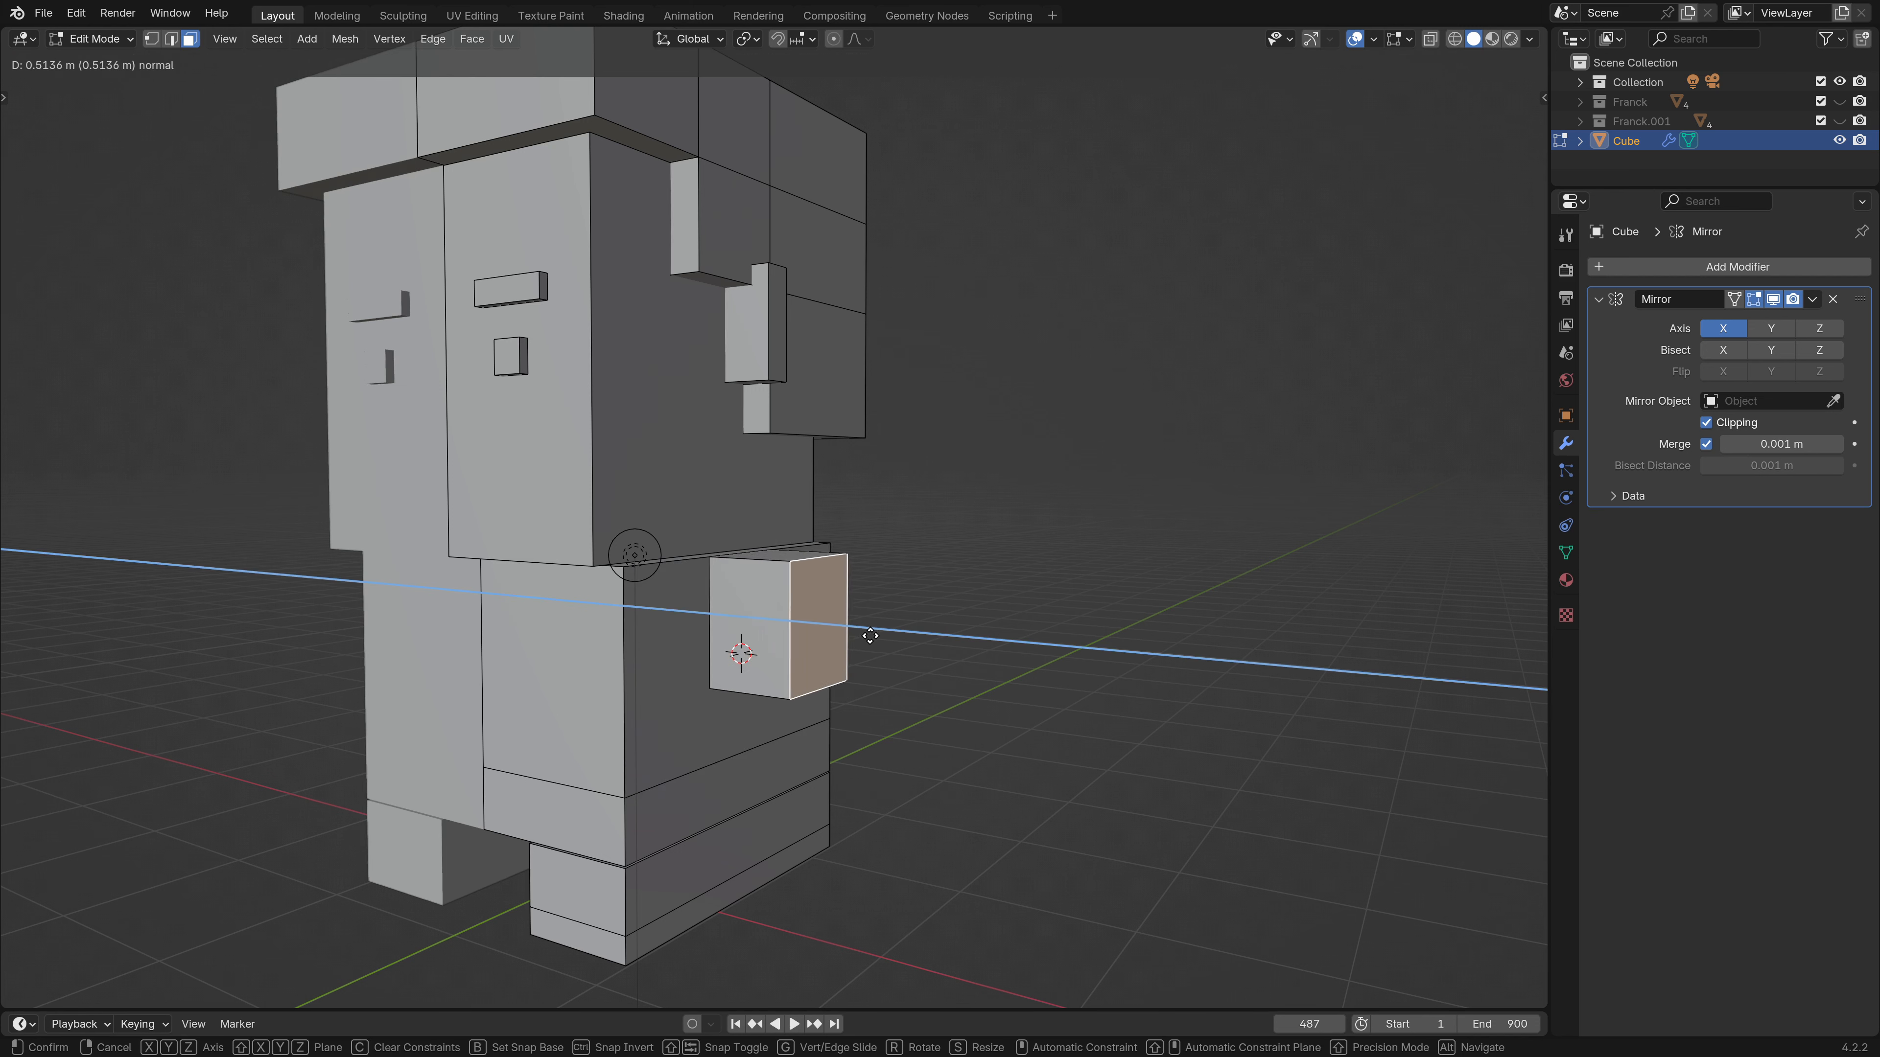
pyautogui.click(877, 635)
# Select the underside face of the upper arm block and snap the 3D cursor to it.
pyautogui.scroll(-3, 567, 601)
pyautogui.moveTo(567, 601); pyautogui.dragTo(623, 598, button='middle')
pyautogui.scroll(4, 676, 605)
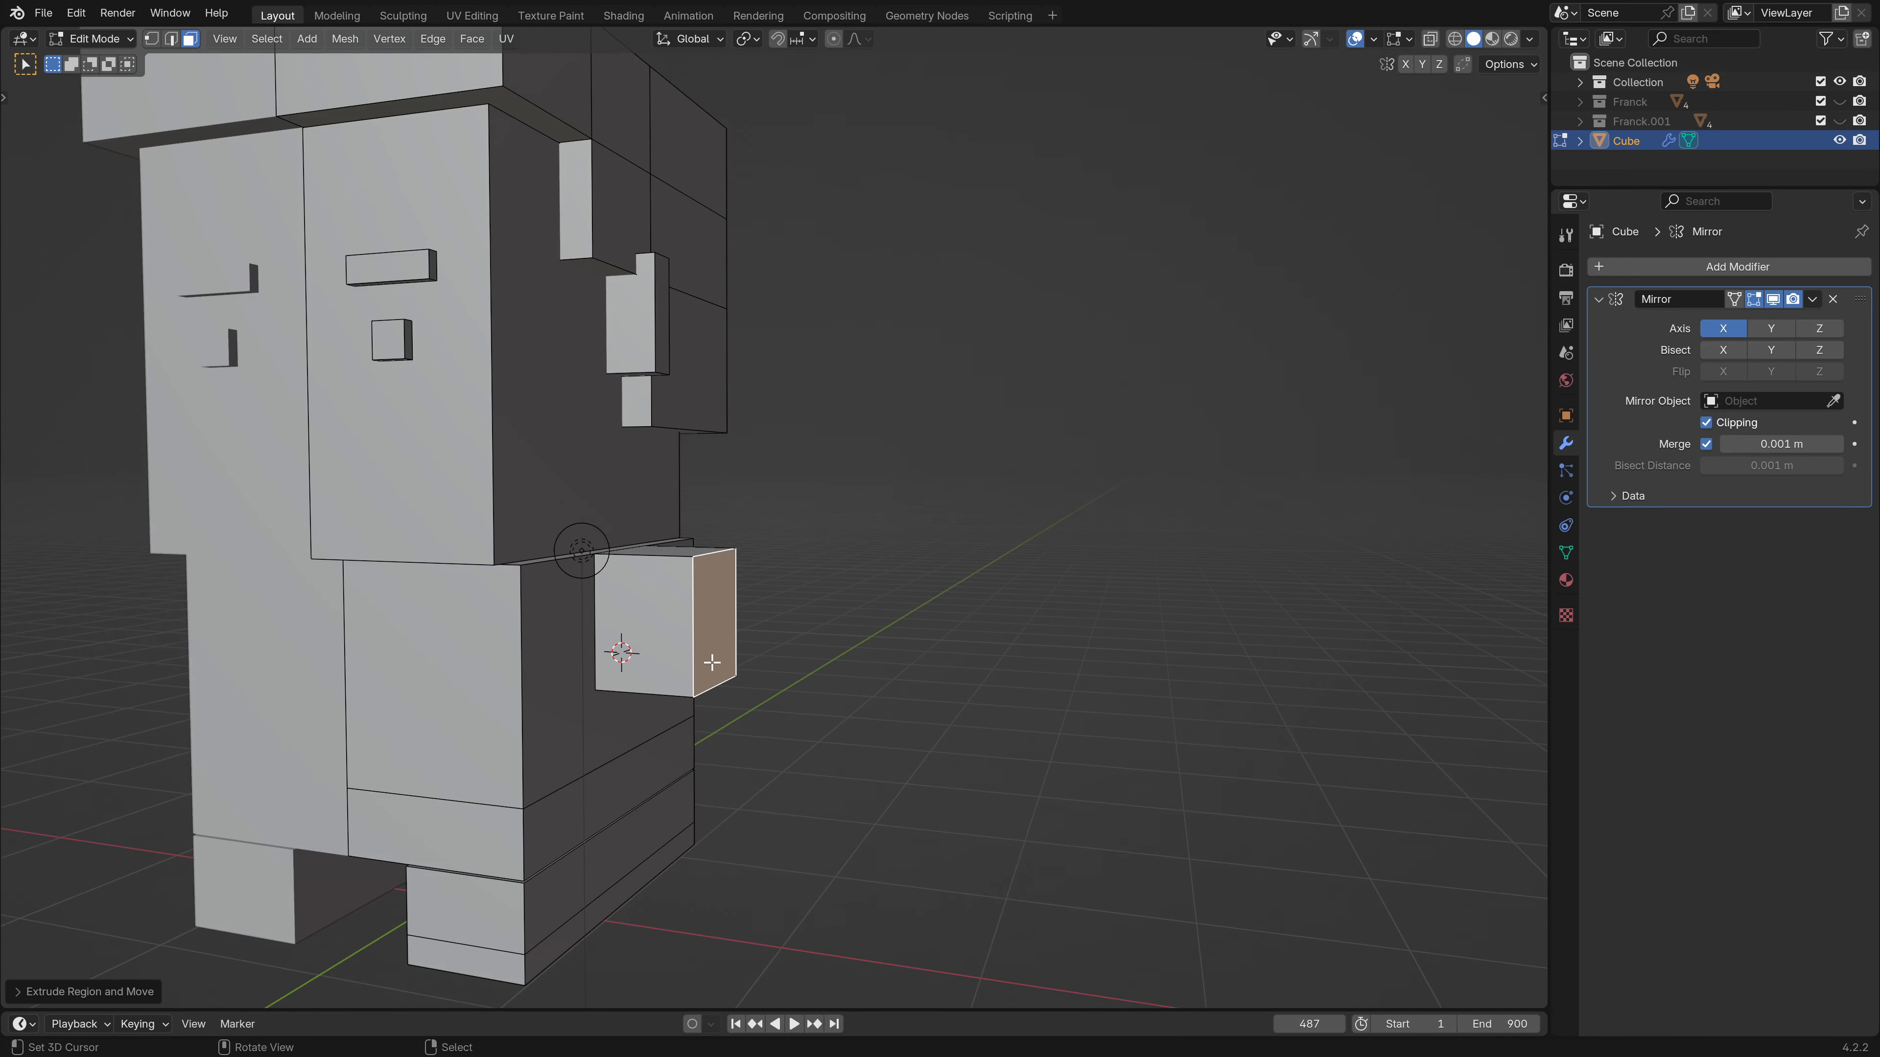
pyautogui.scroll(-1, 716, 669)
pyautogui.moveTo(716, 669); pyautogui.dragTo(719, 762, button='middle')
pyautogui.scroll(2, 693, 566)
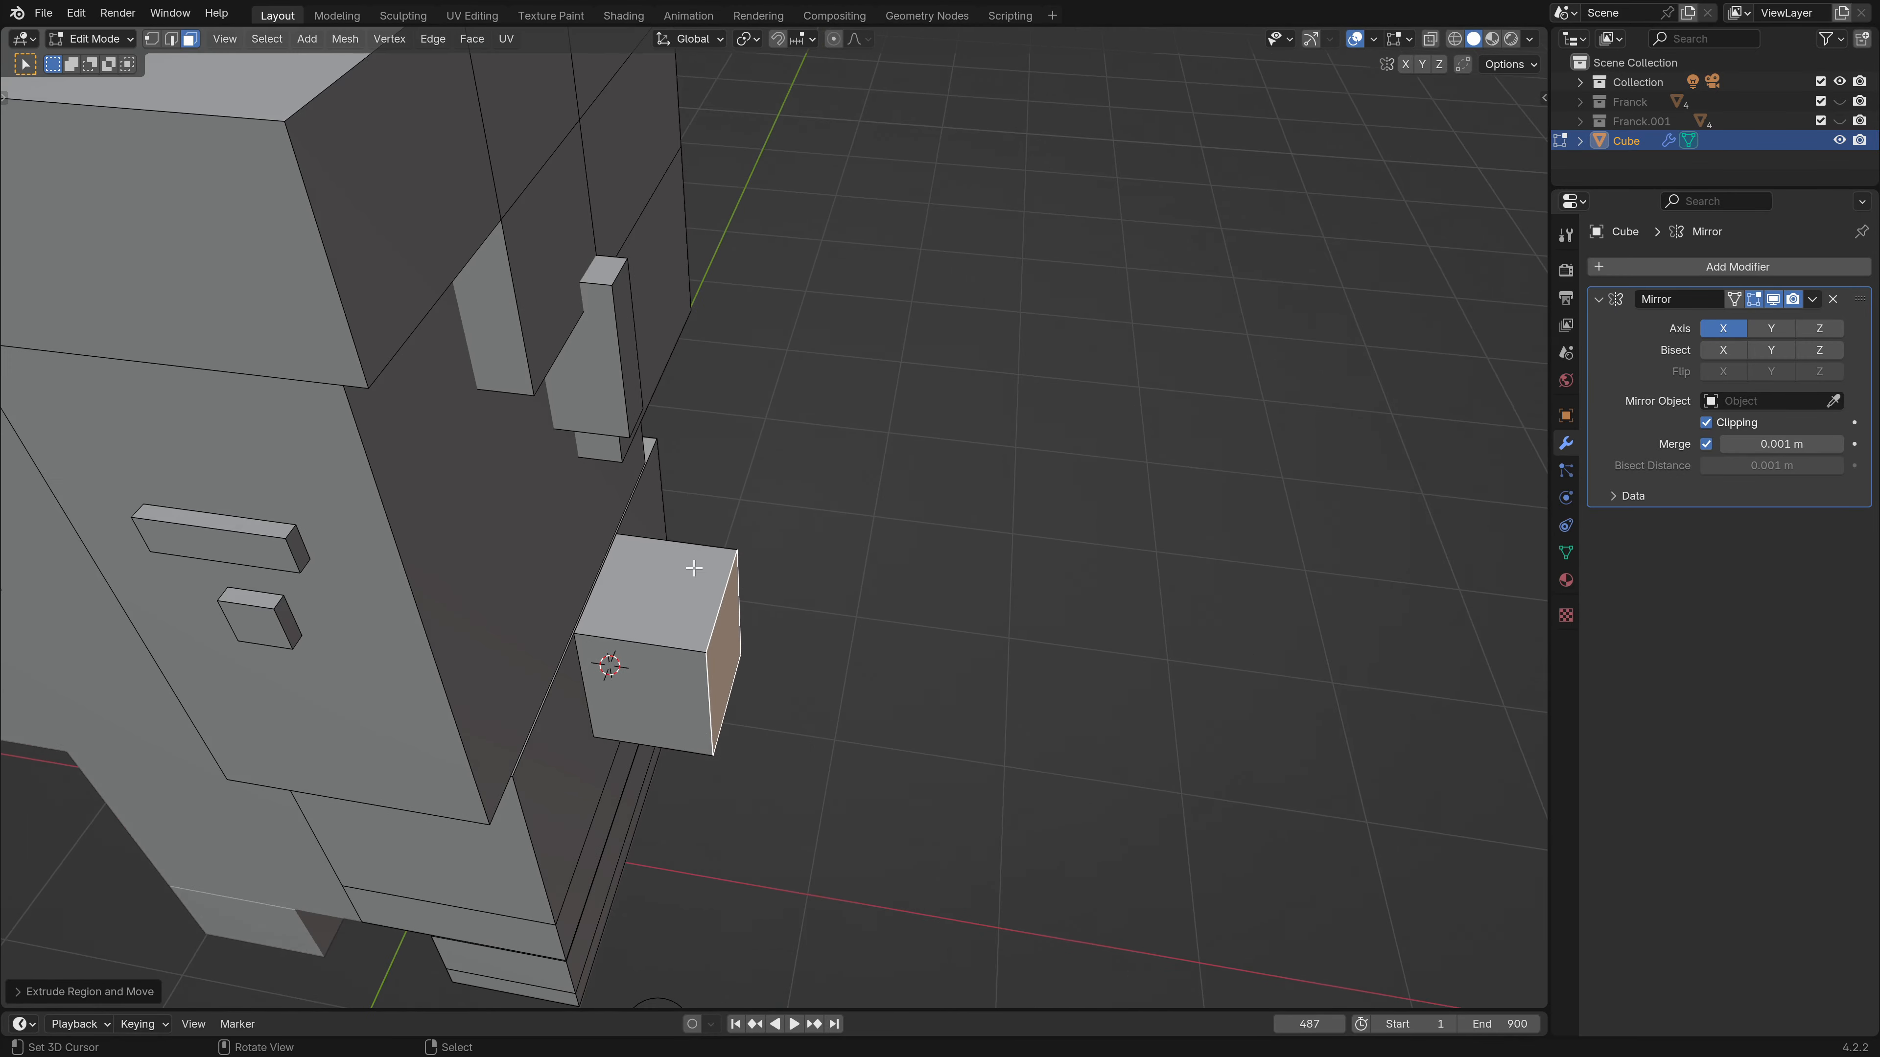
pyautogui.moveTo(692, 566); pyautogui.dragTo(659, 713, button='middle')
pyautogui.scroll(-5, 744, 696)
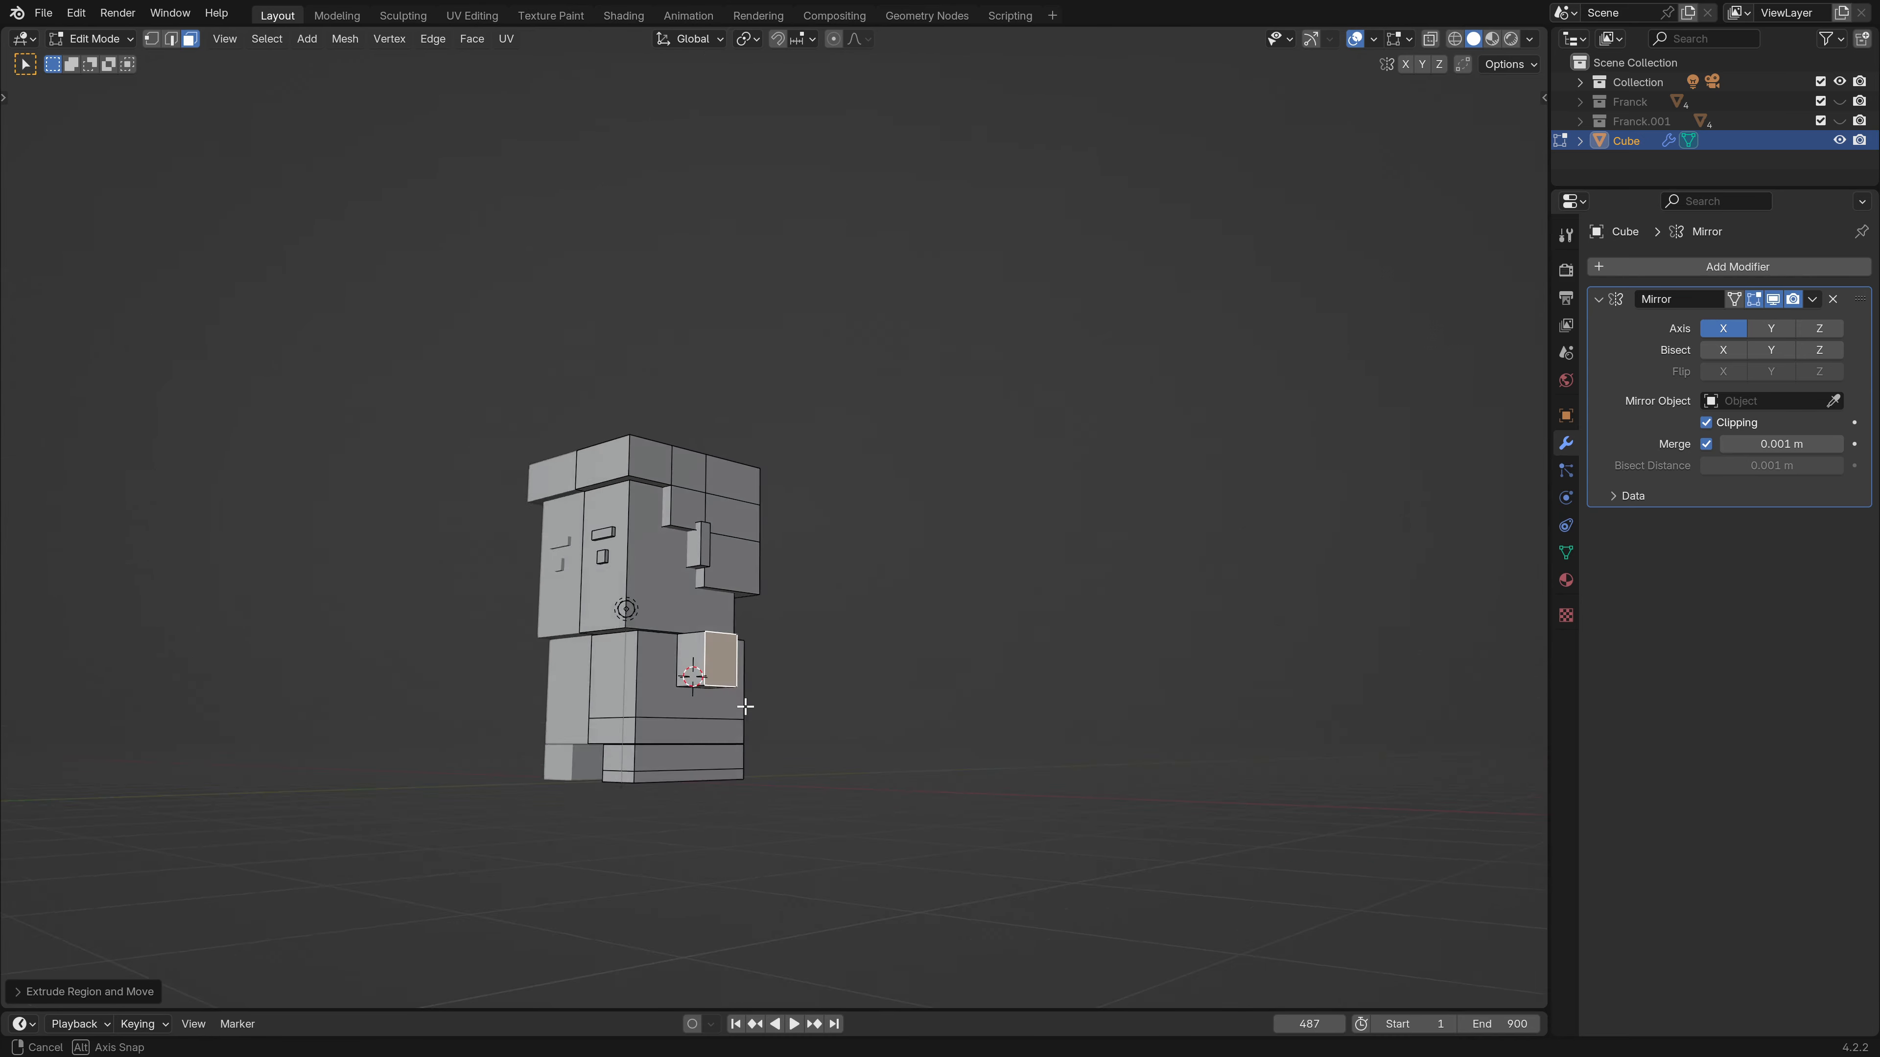
pyautogui.scroll(3, 740, 705)
pyautogui.scroll(3, 736, 708)
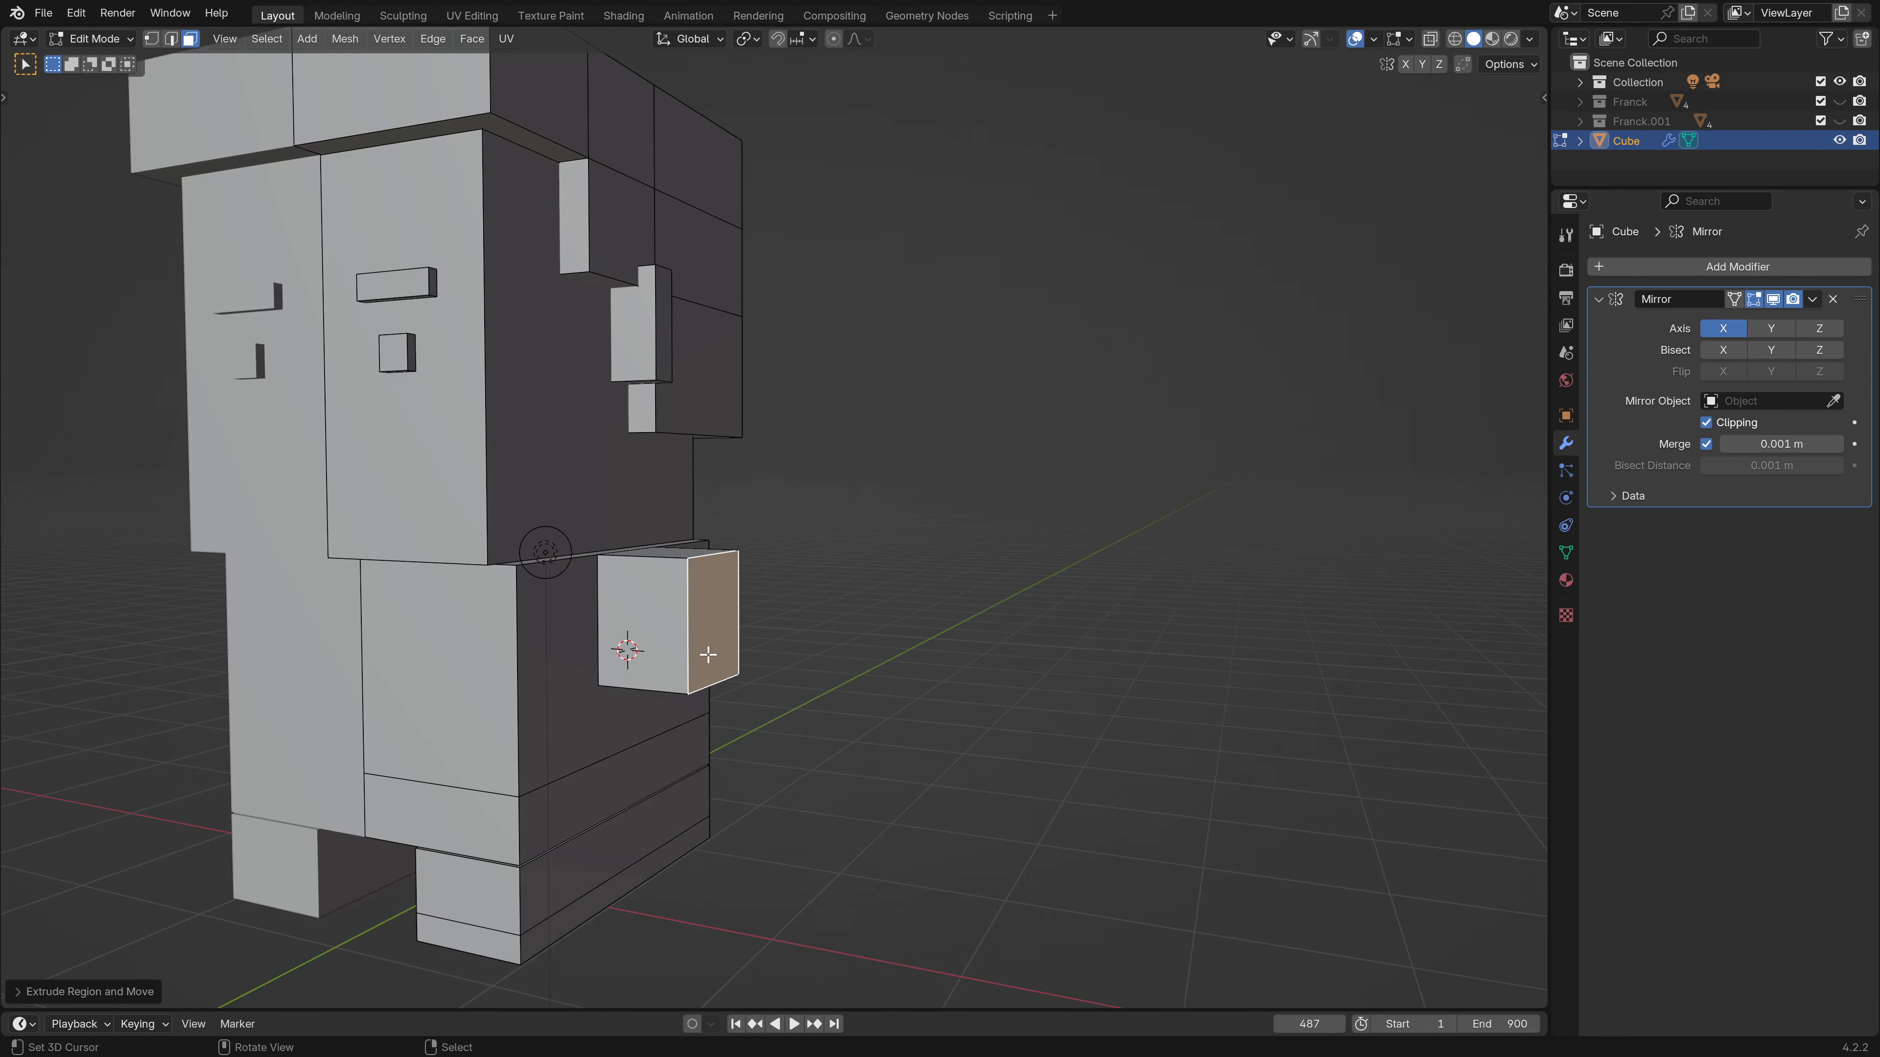
pyautogui.moveTo(679, 676); pyautogui.dragTo(703, 711, button='middle')
pyautogui.click(704, 712)
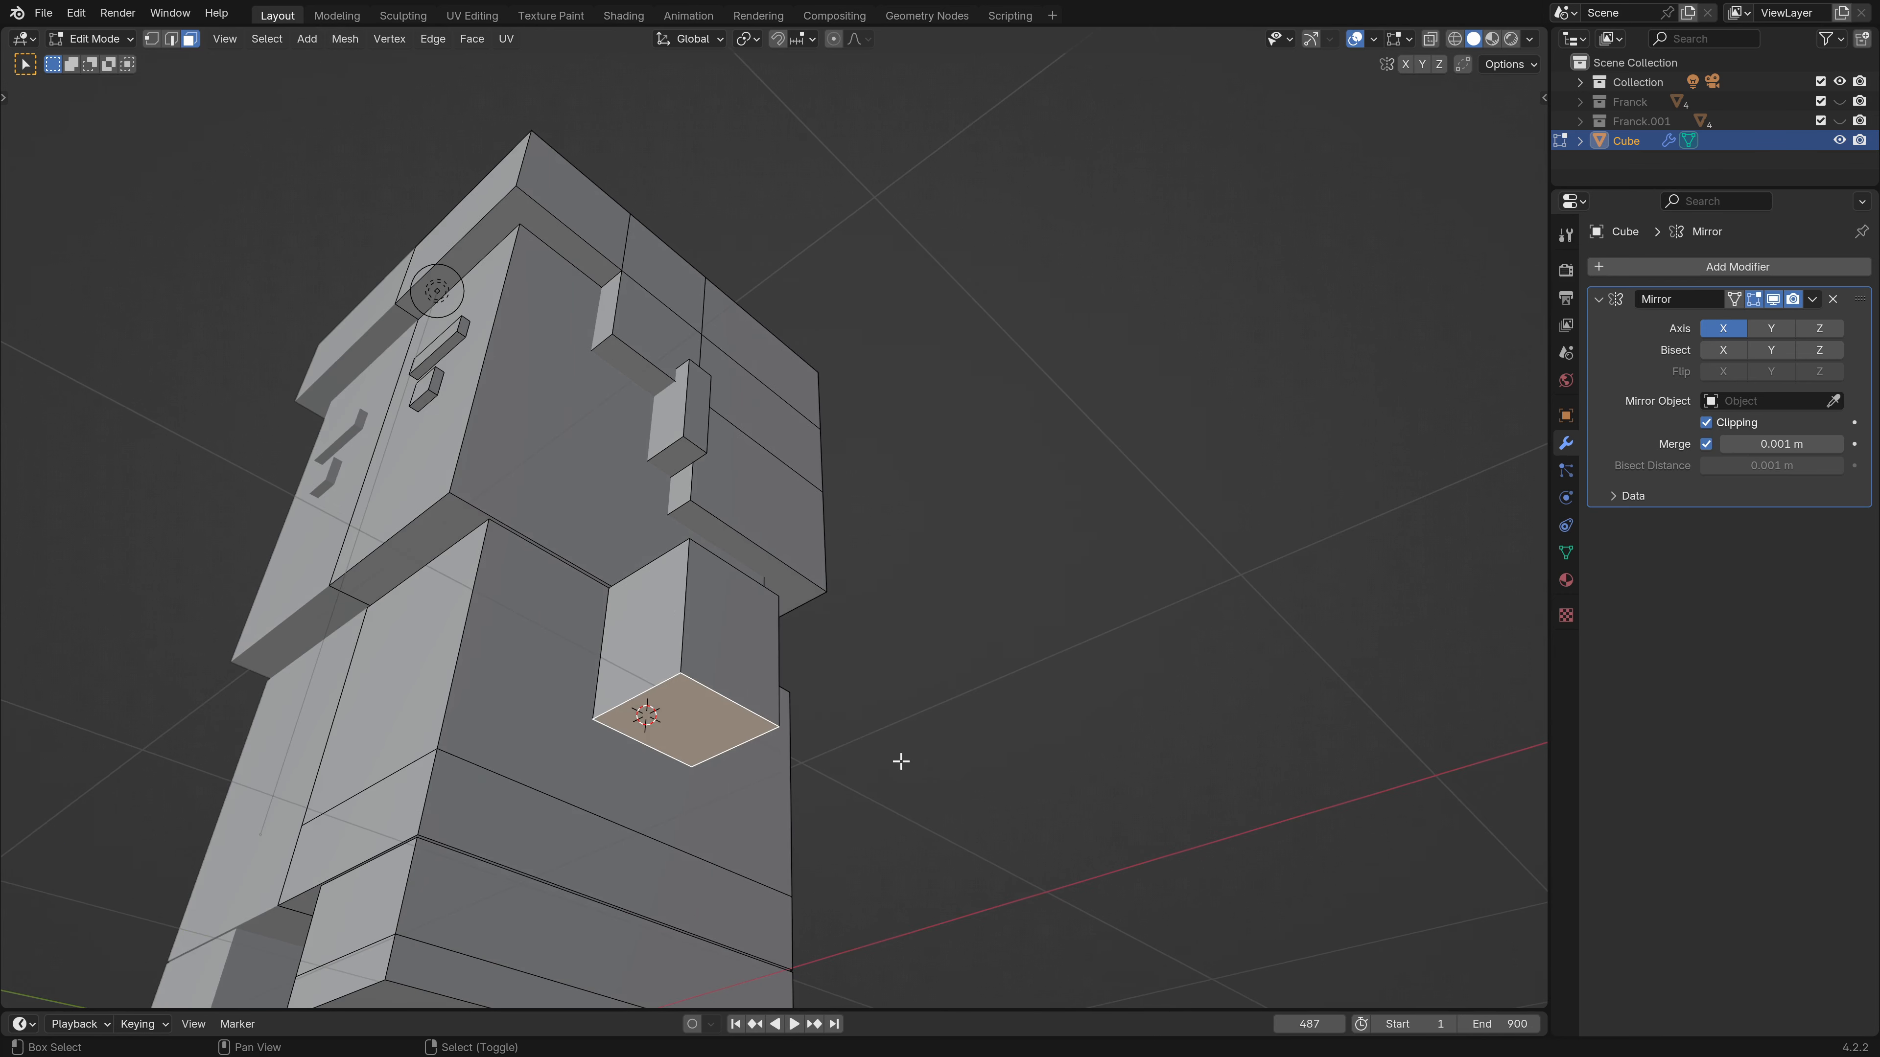
pyautogui.hotkey('shift', 's')
pyautogui.click(889, 871)
# Add a cube at the 3D cursor and scale it down to roughly the arm block's thickness for the forearm.
pyautogui.hotkey('shift', 'a')
pyautogui.click(887, 821)
pyautogui.moveTo(679, 573); pyautogui.dragTo(717, 686, button='middle')
pyautogui.press('s')
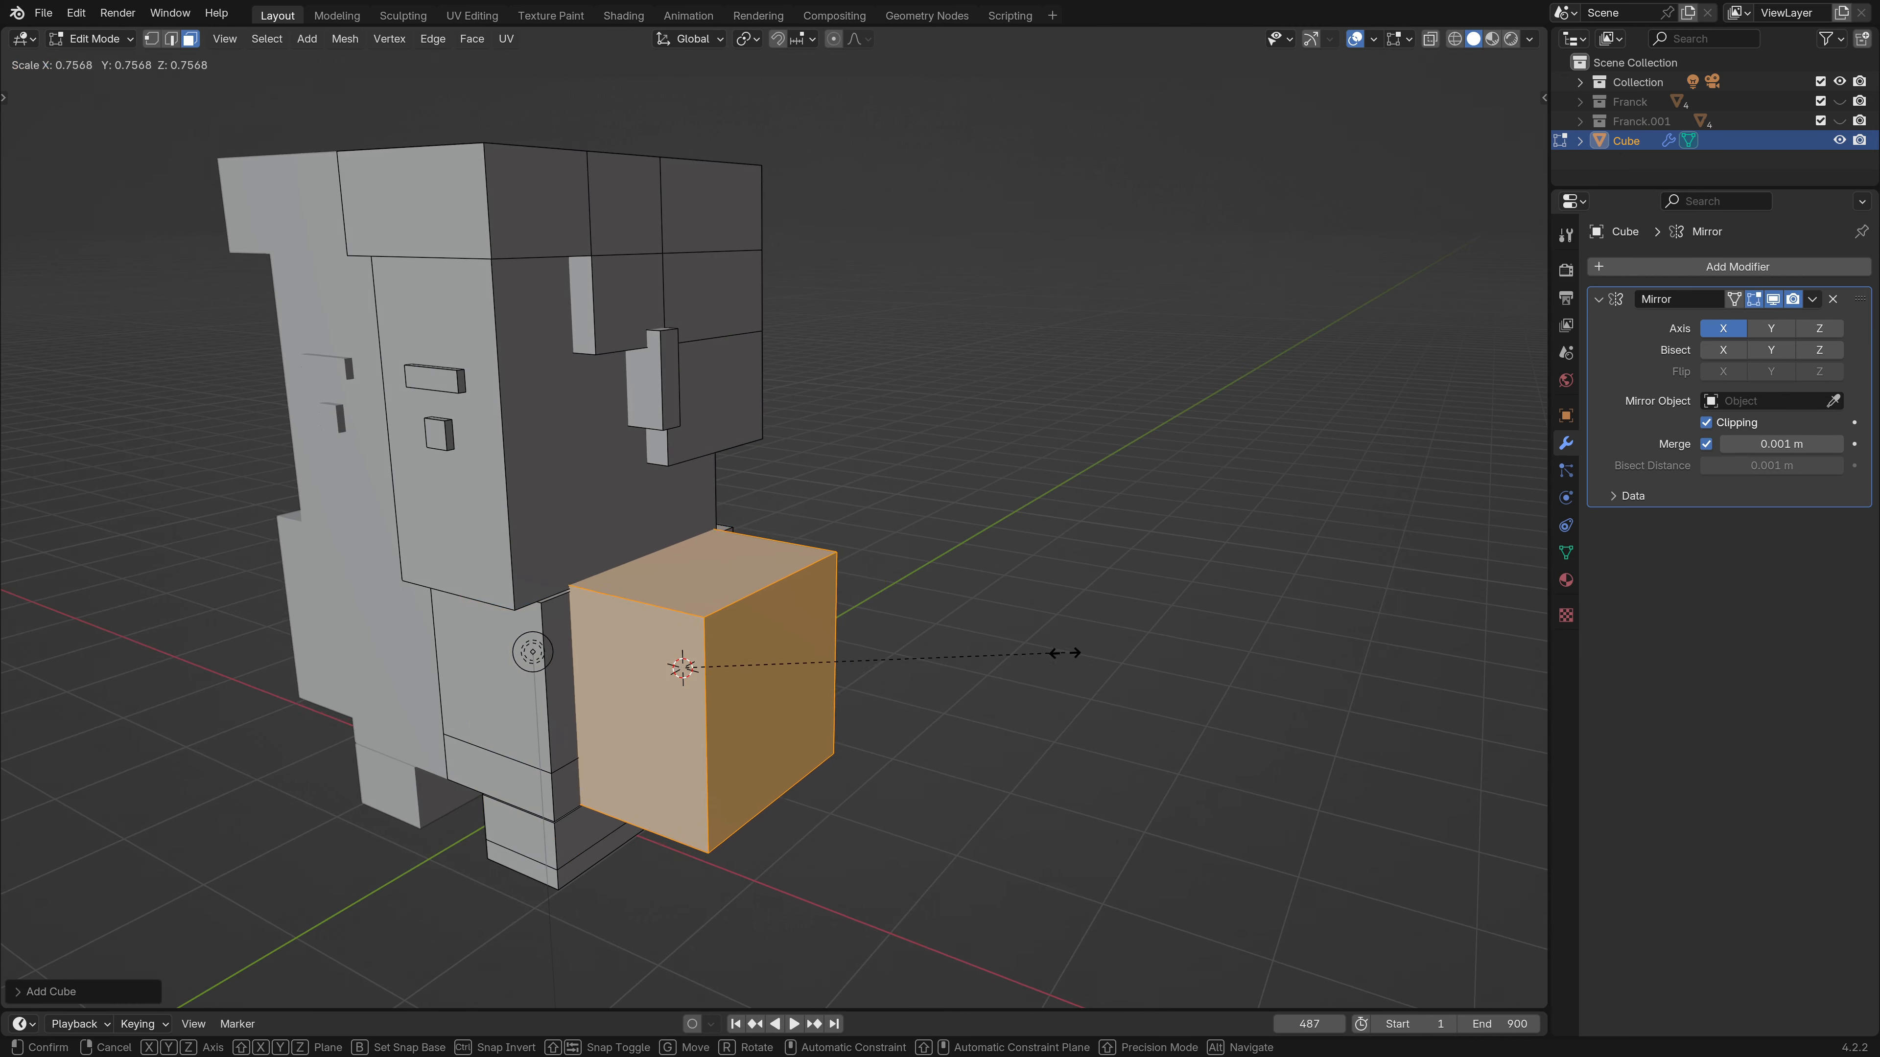
pyautogui.click(836, 660)
# In a wireframe top view, move the new cube about 0.3 m outward along X and 0.3 m forward along Y.
pyautogui.press('KP_7')
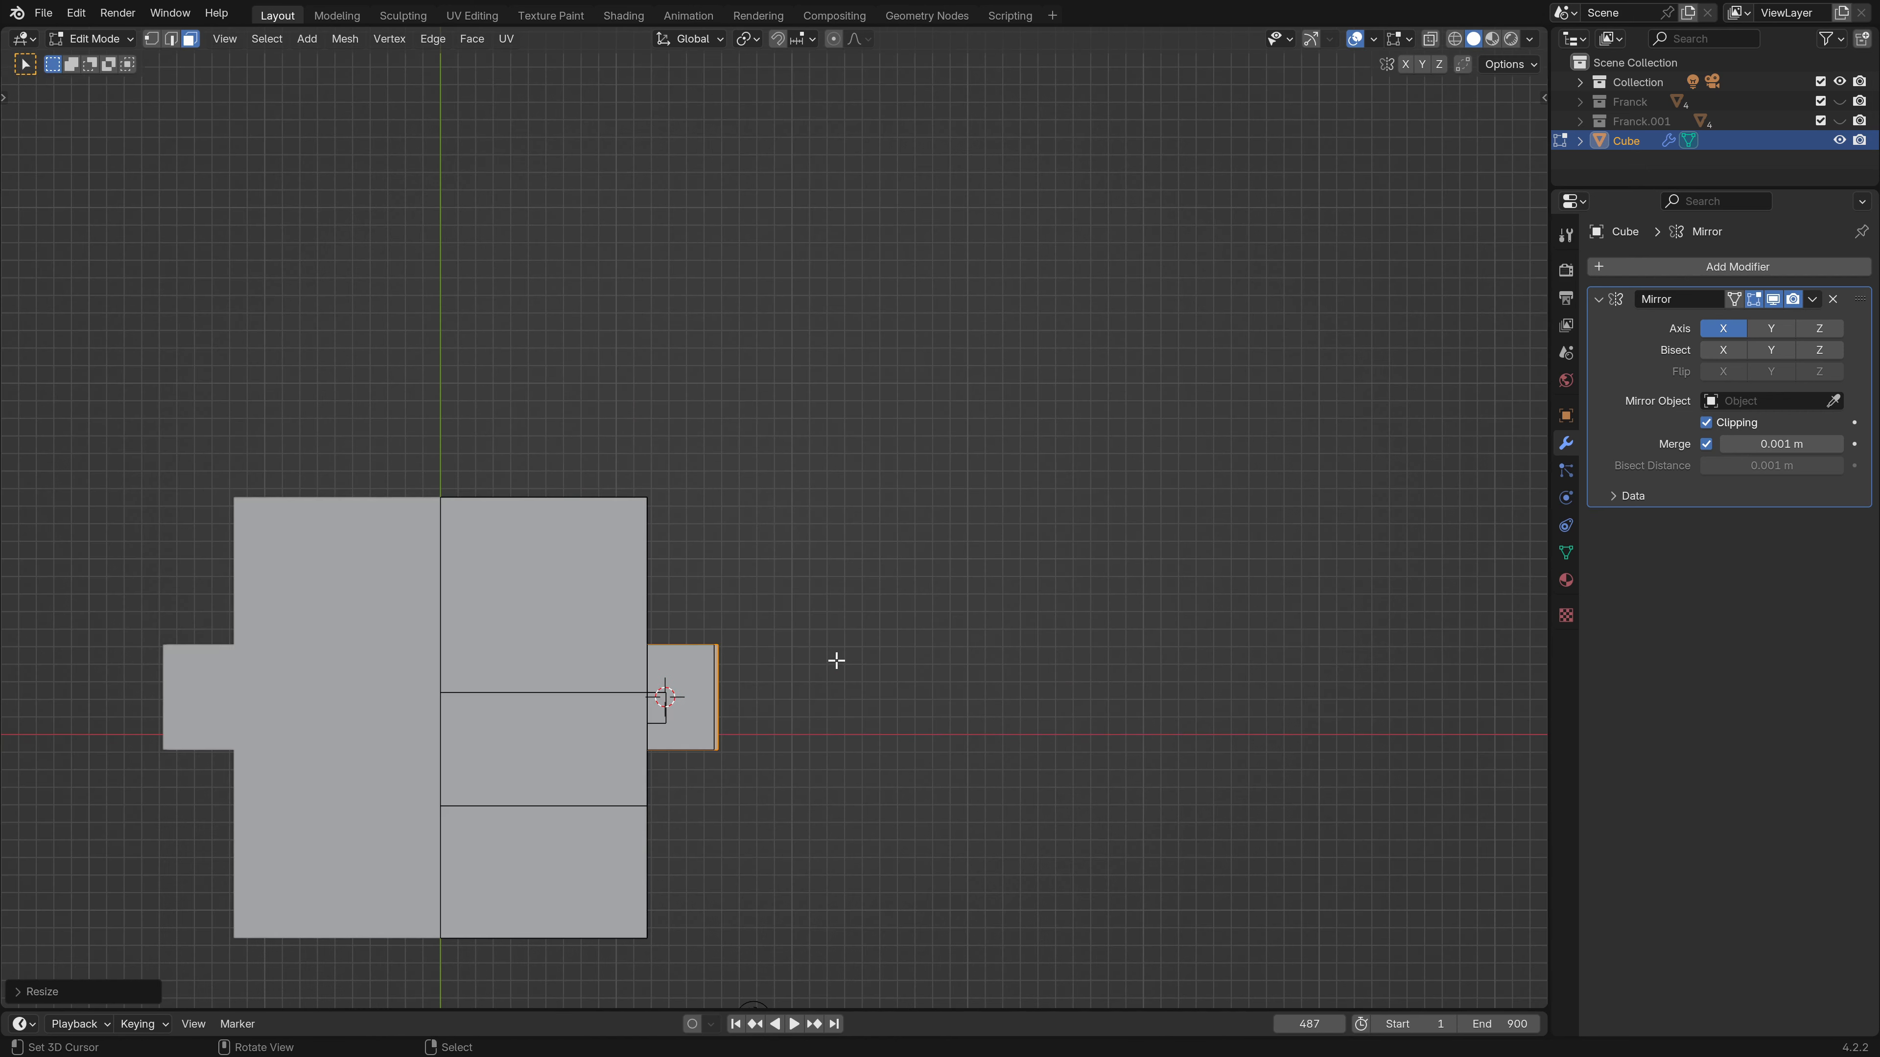
pyautogui.click(1455, 39)
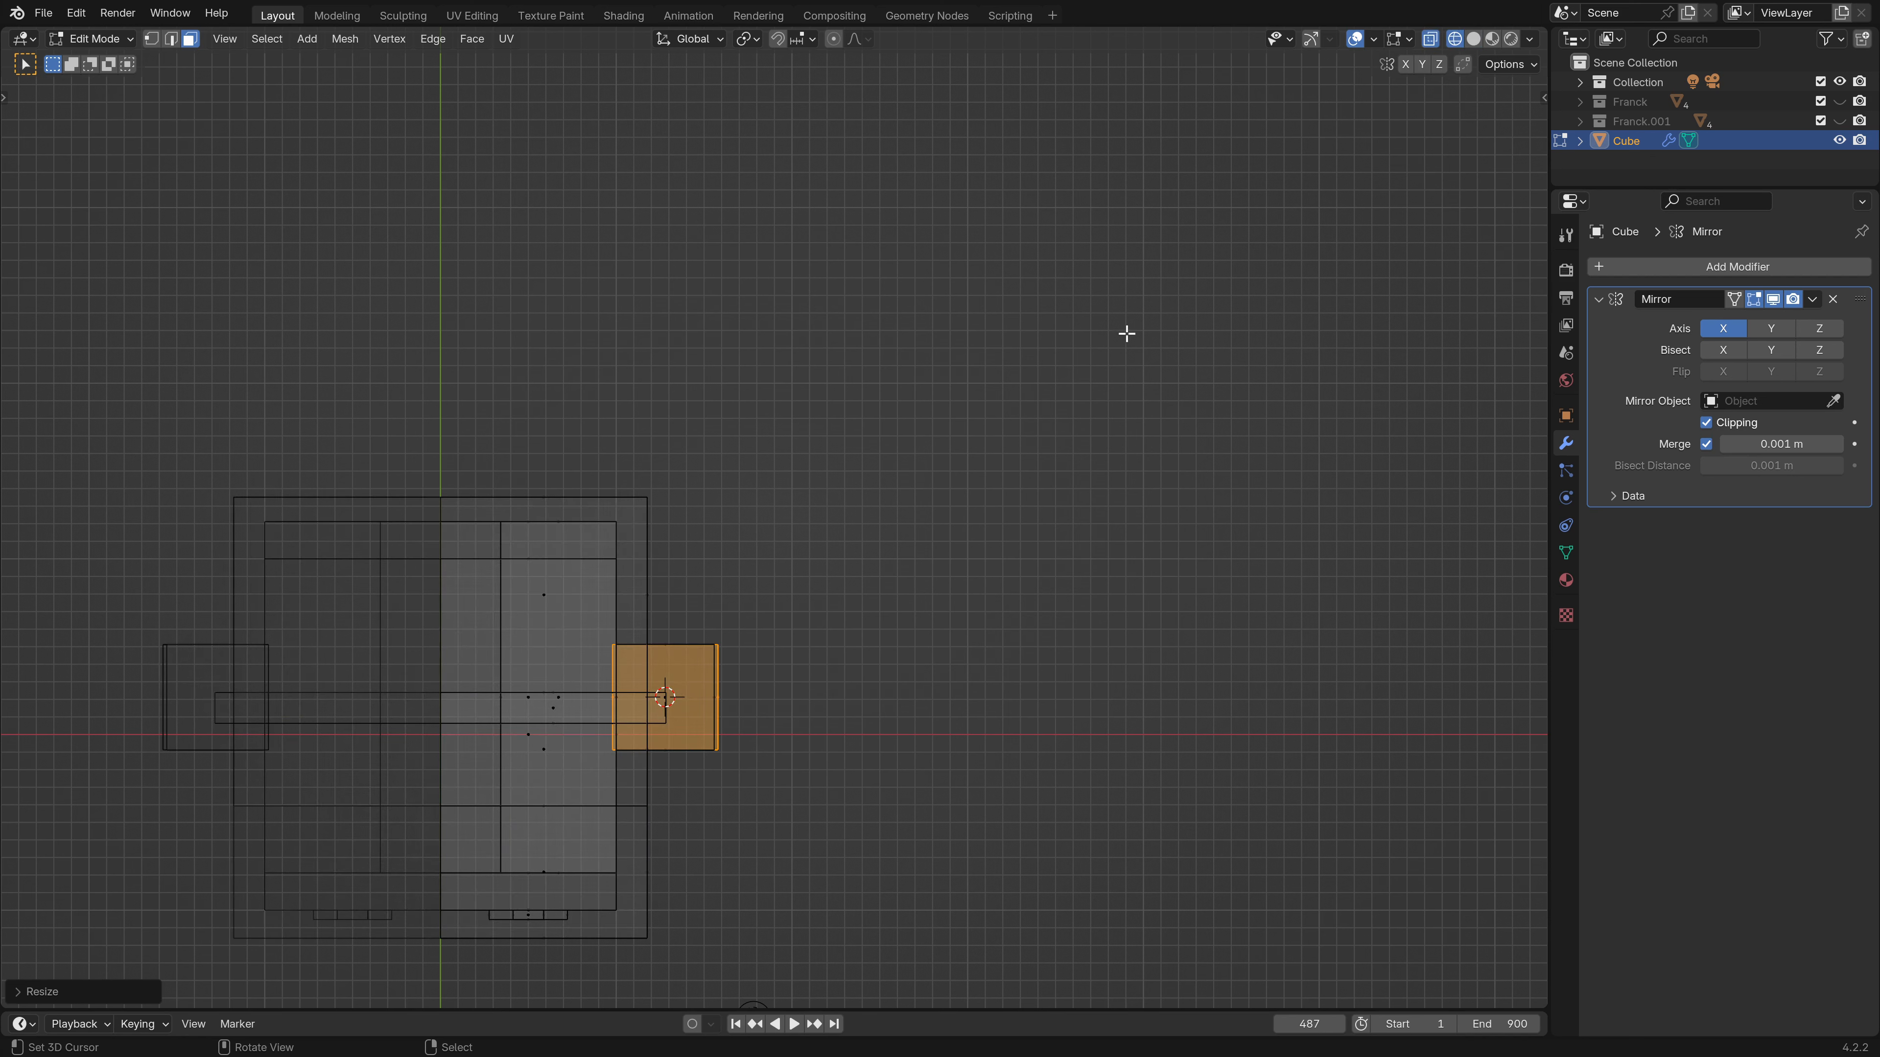
pyautogui.press('g')
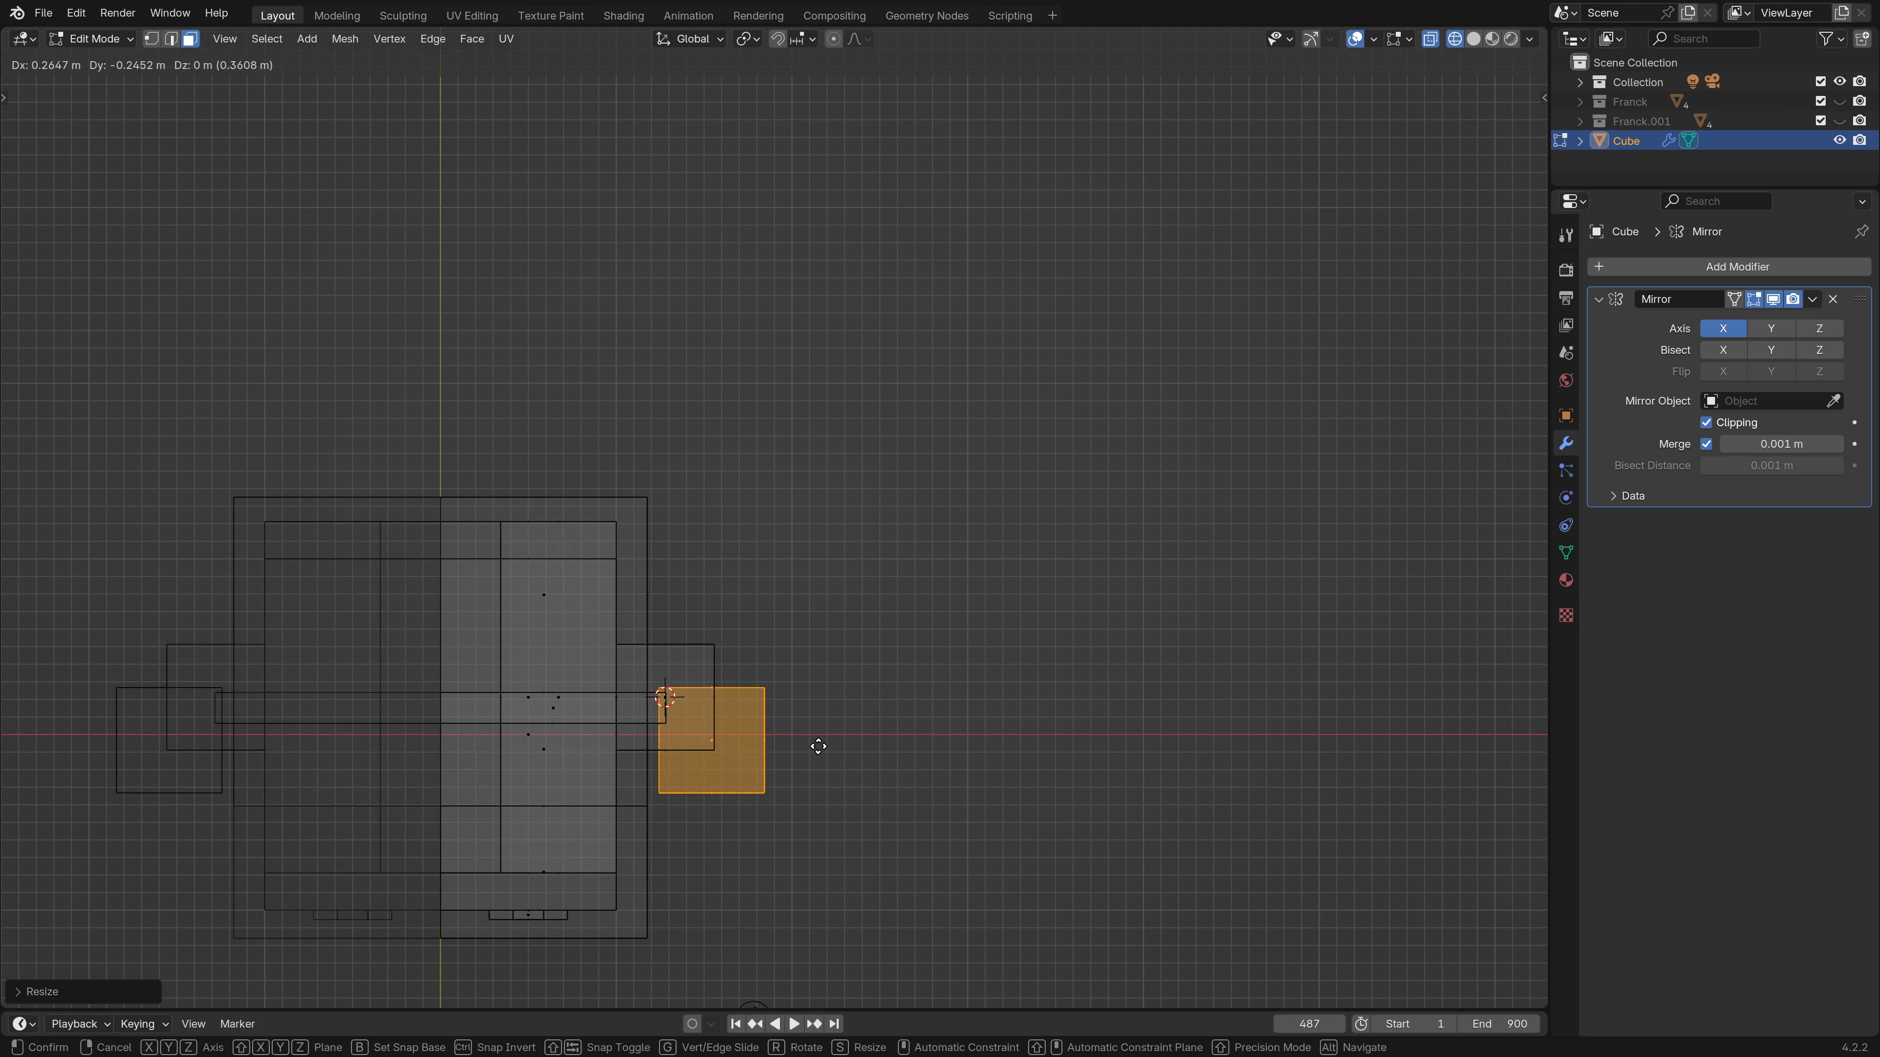
pyautogui.click(818, 757)
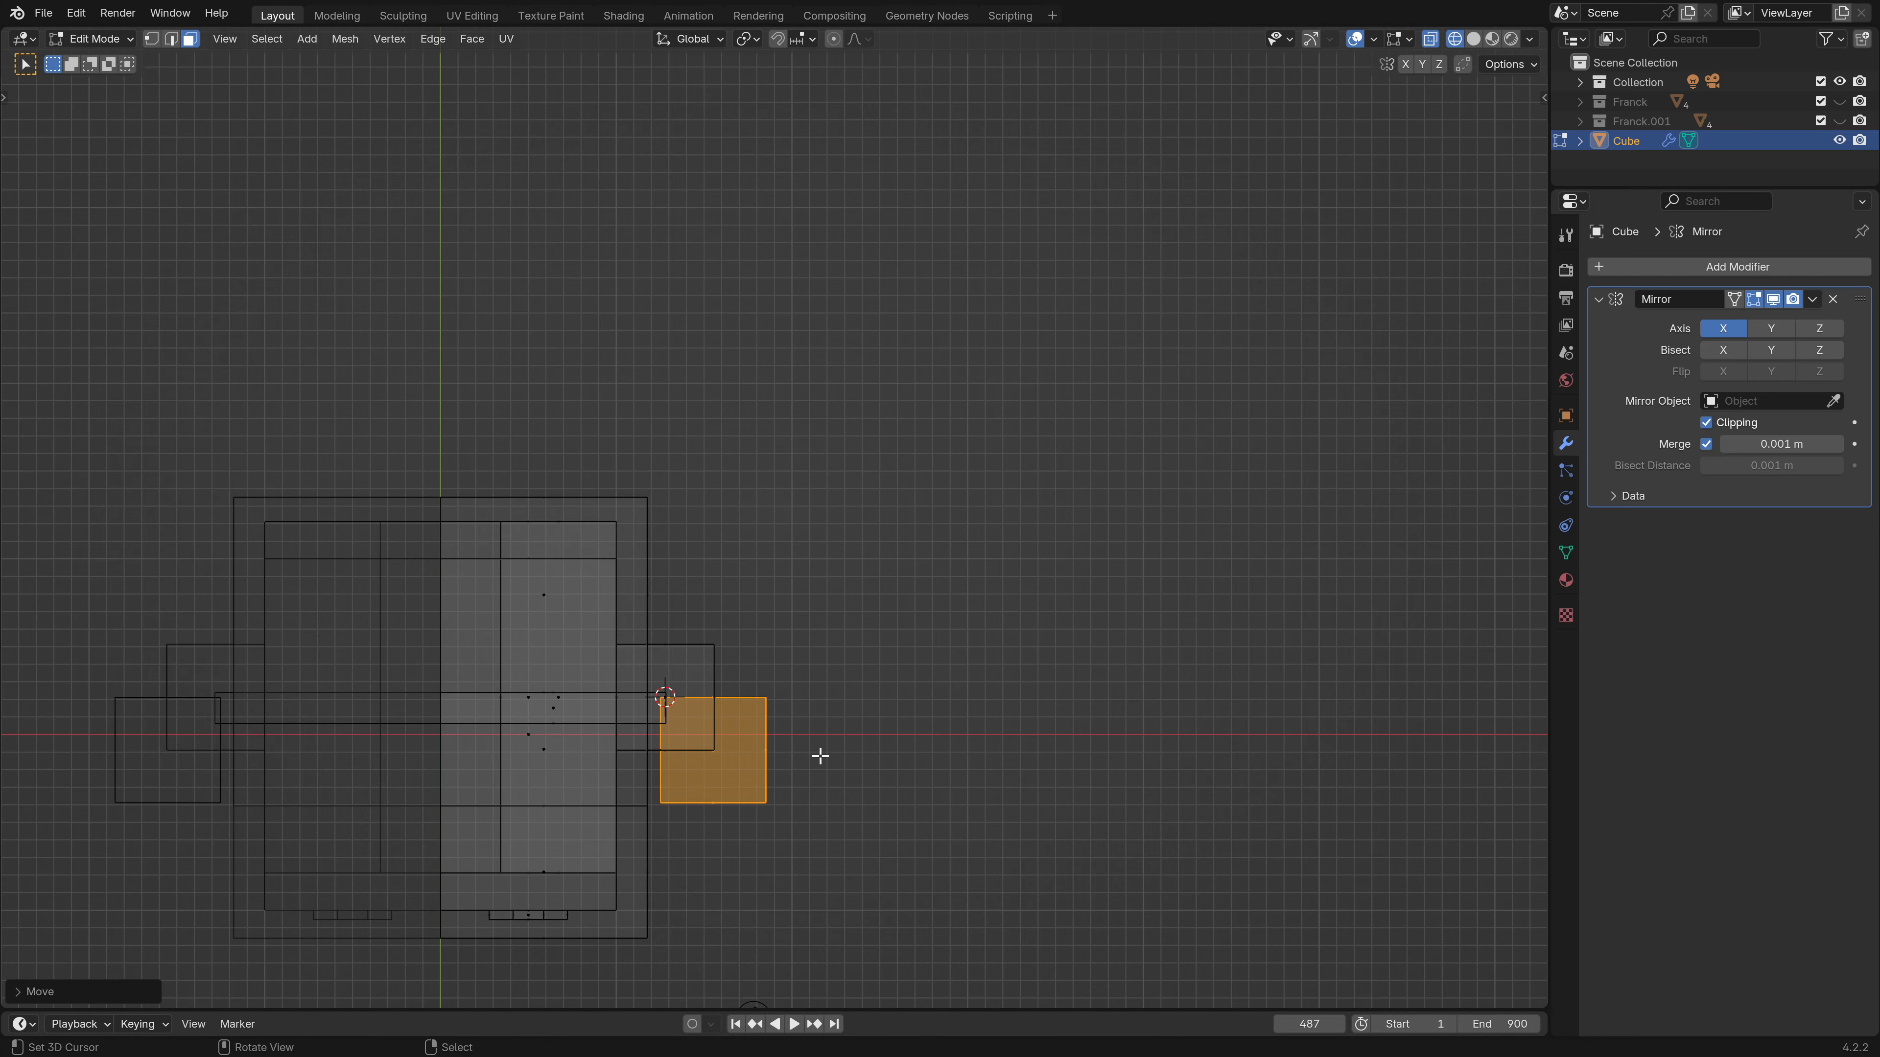
# Switch back to solid shading and lower the forearm cube about 0.3 m along Z, below the upper arm block.
pyautogui.moveTo(818, 757); pyautogui.dragTo(710, 590, button='middle')
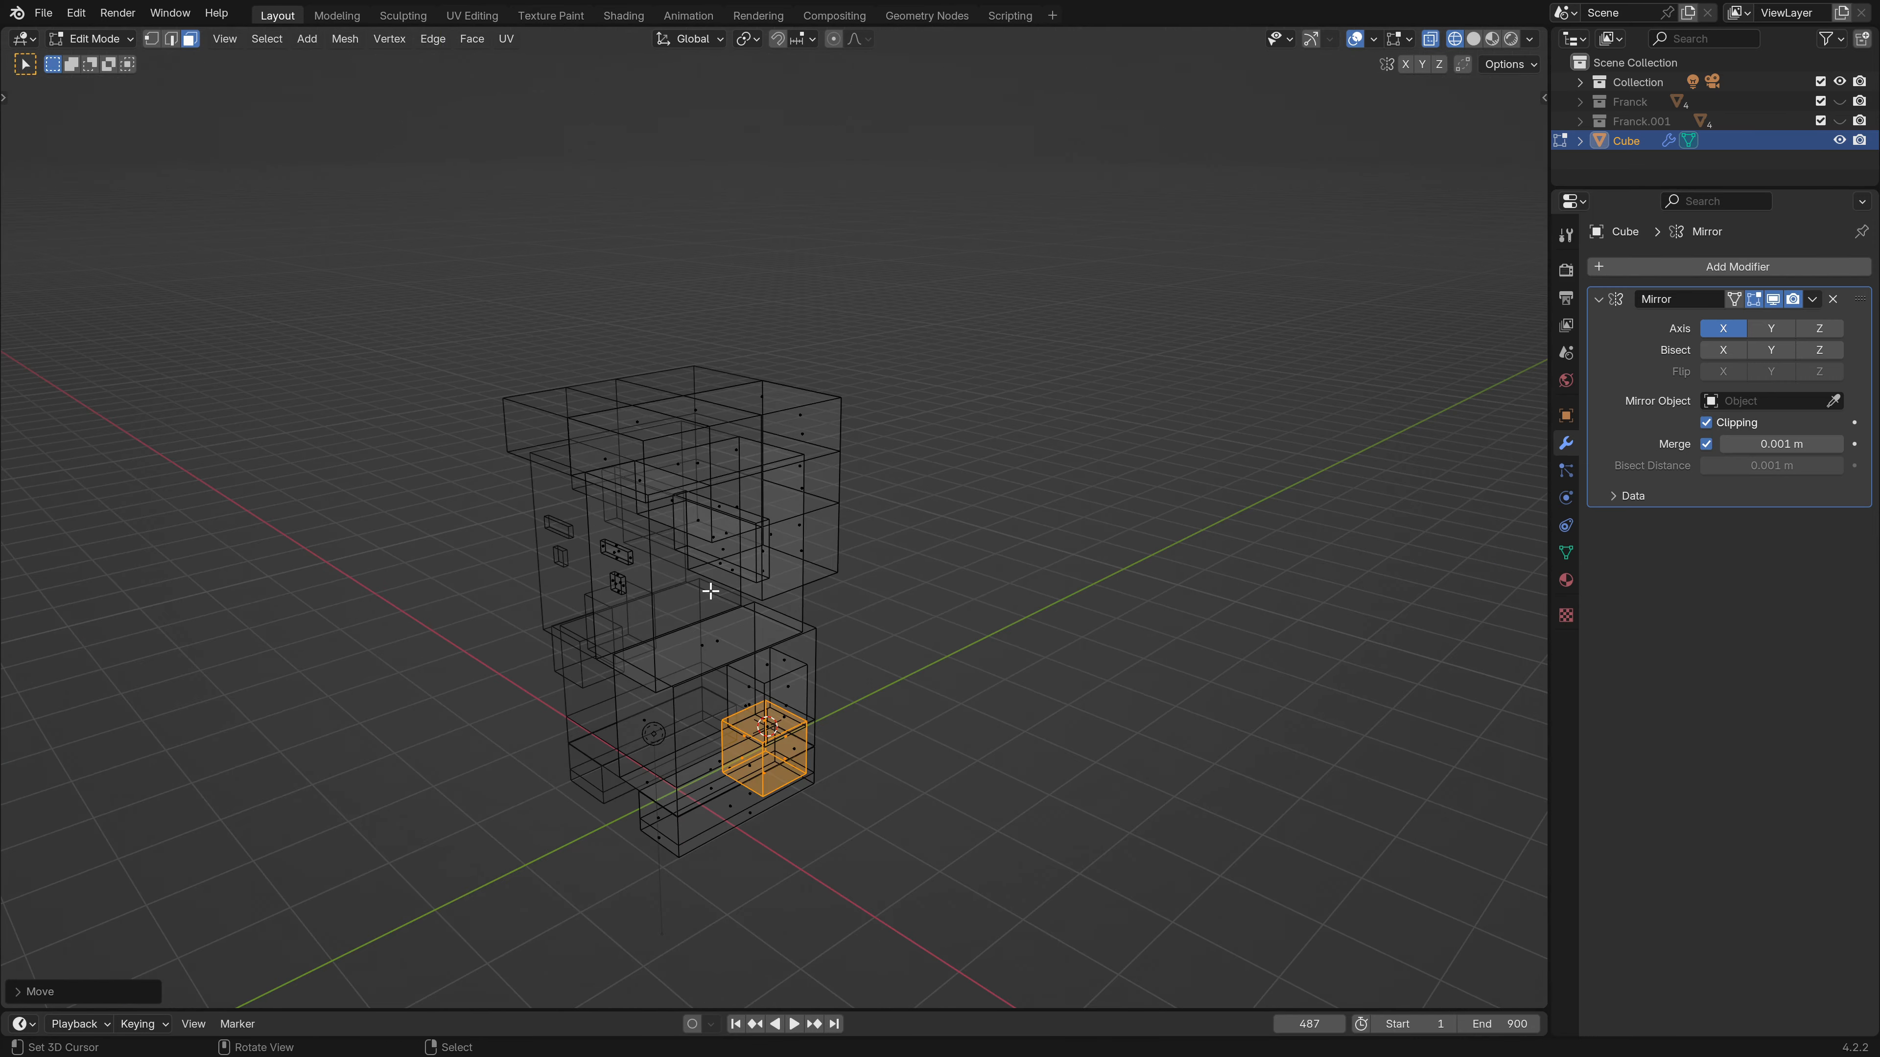
pyautogui.click(1472, 38)
pyautogui.scroll(2, 866, 642)
pyautogui.moveTo(729, 763)
pyautogui.keyDown('shift'); pyautogui.mouseDown(button='middle')
pyautogui.moveTo(735, 502)
pyautogui.moveTo(620, 453)
pyautogui.moveTo(780, 508)
pyautogui.moveTo(754, 505)
pyautogui.mouseUp(button='middle'); pyautogui.keyUp('shift')
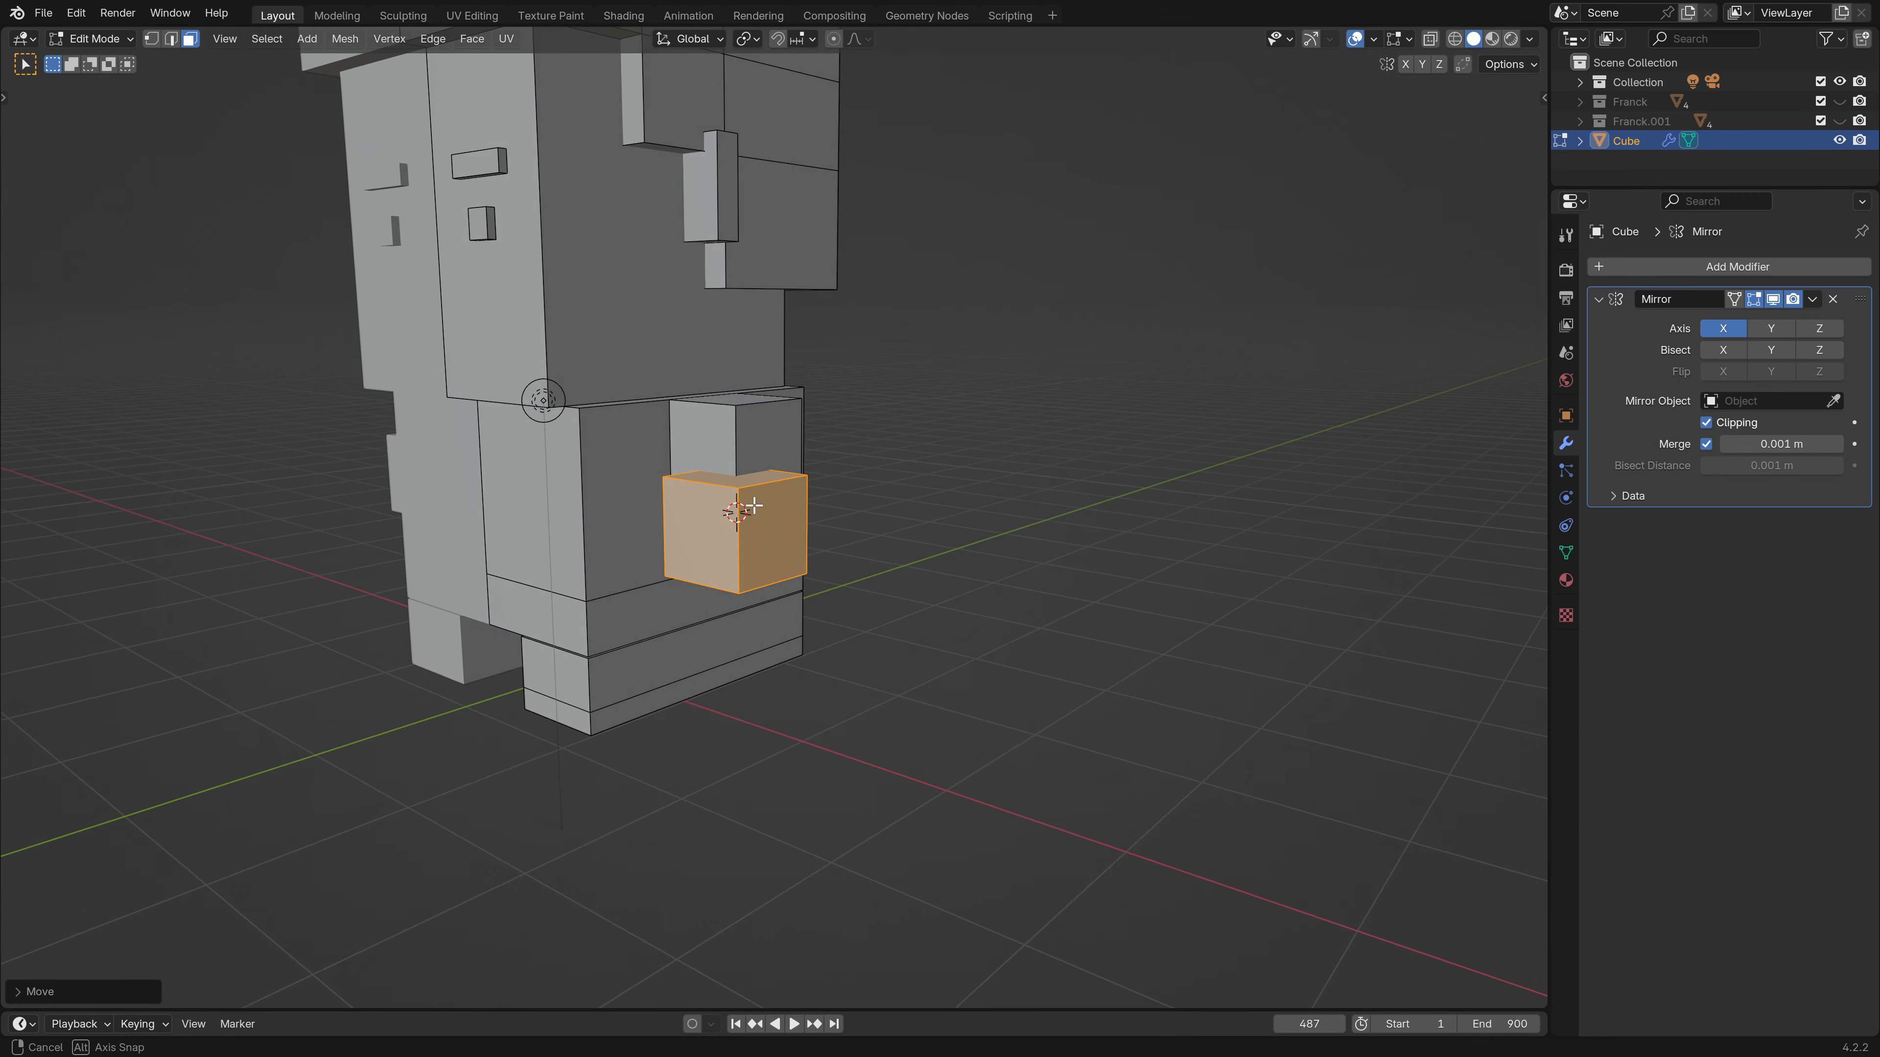
pyautogui.press('g')
pyautogui.press('z')
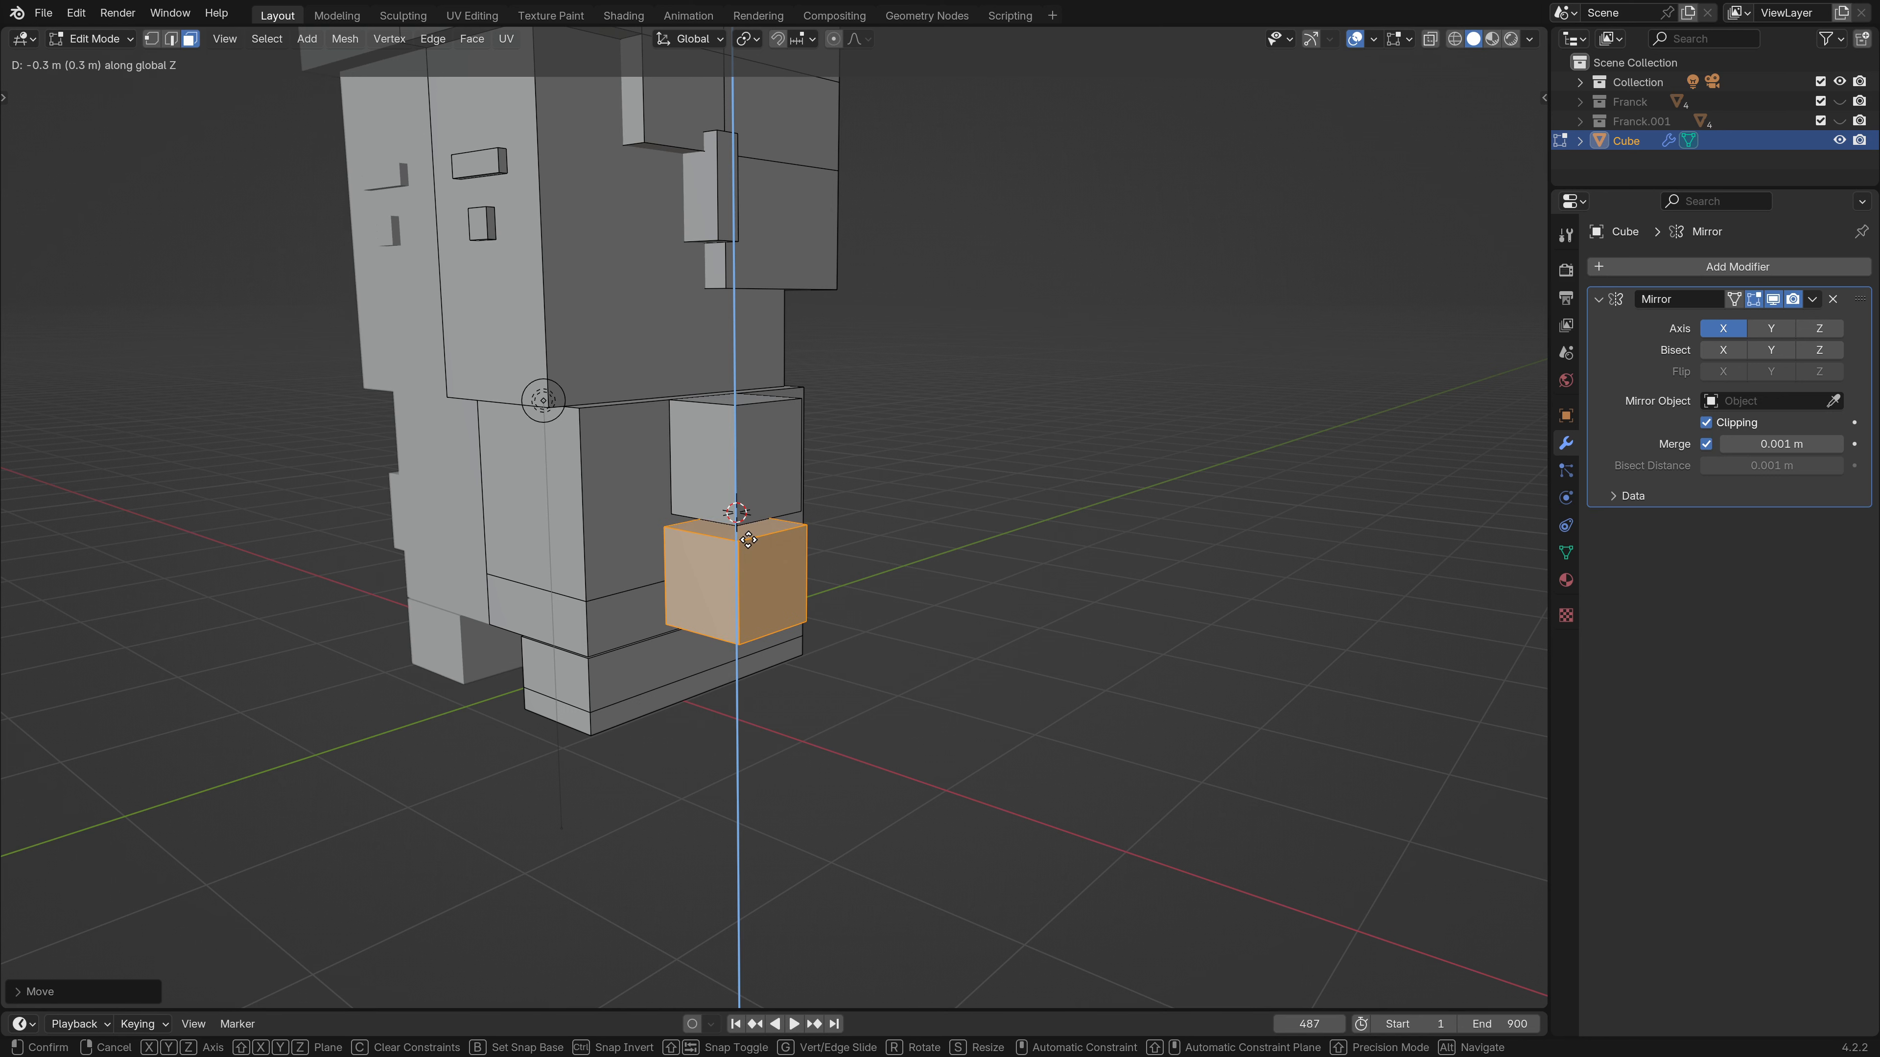
pyautogui.click(746, 539)
# Add a horizontal loop cut around the upper arm block and raise it about 0.11 m along Z.
pyautogui.scroll(-3, 747, 538)
pyautogui.moveTo(747, 538); pyautogui.dragTo(340, 508, button='middle')
pyautogui.scroll(4, 680, 516)
pyautogui.moveTo(680, 516); pyautogui.dragTo(793, 535, button='middle')
pyautogui.scroll(1, 814, 499)
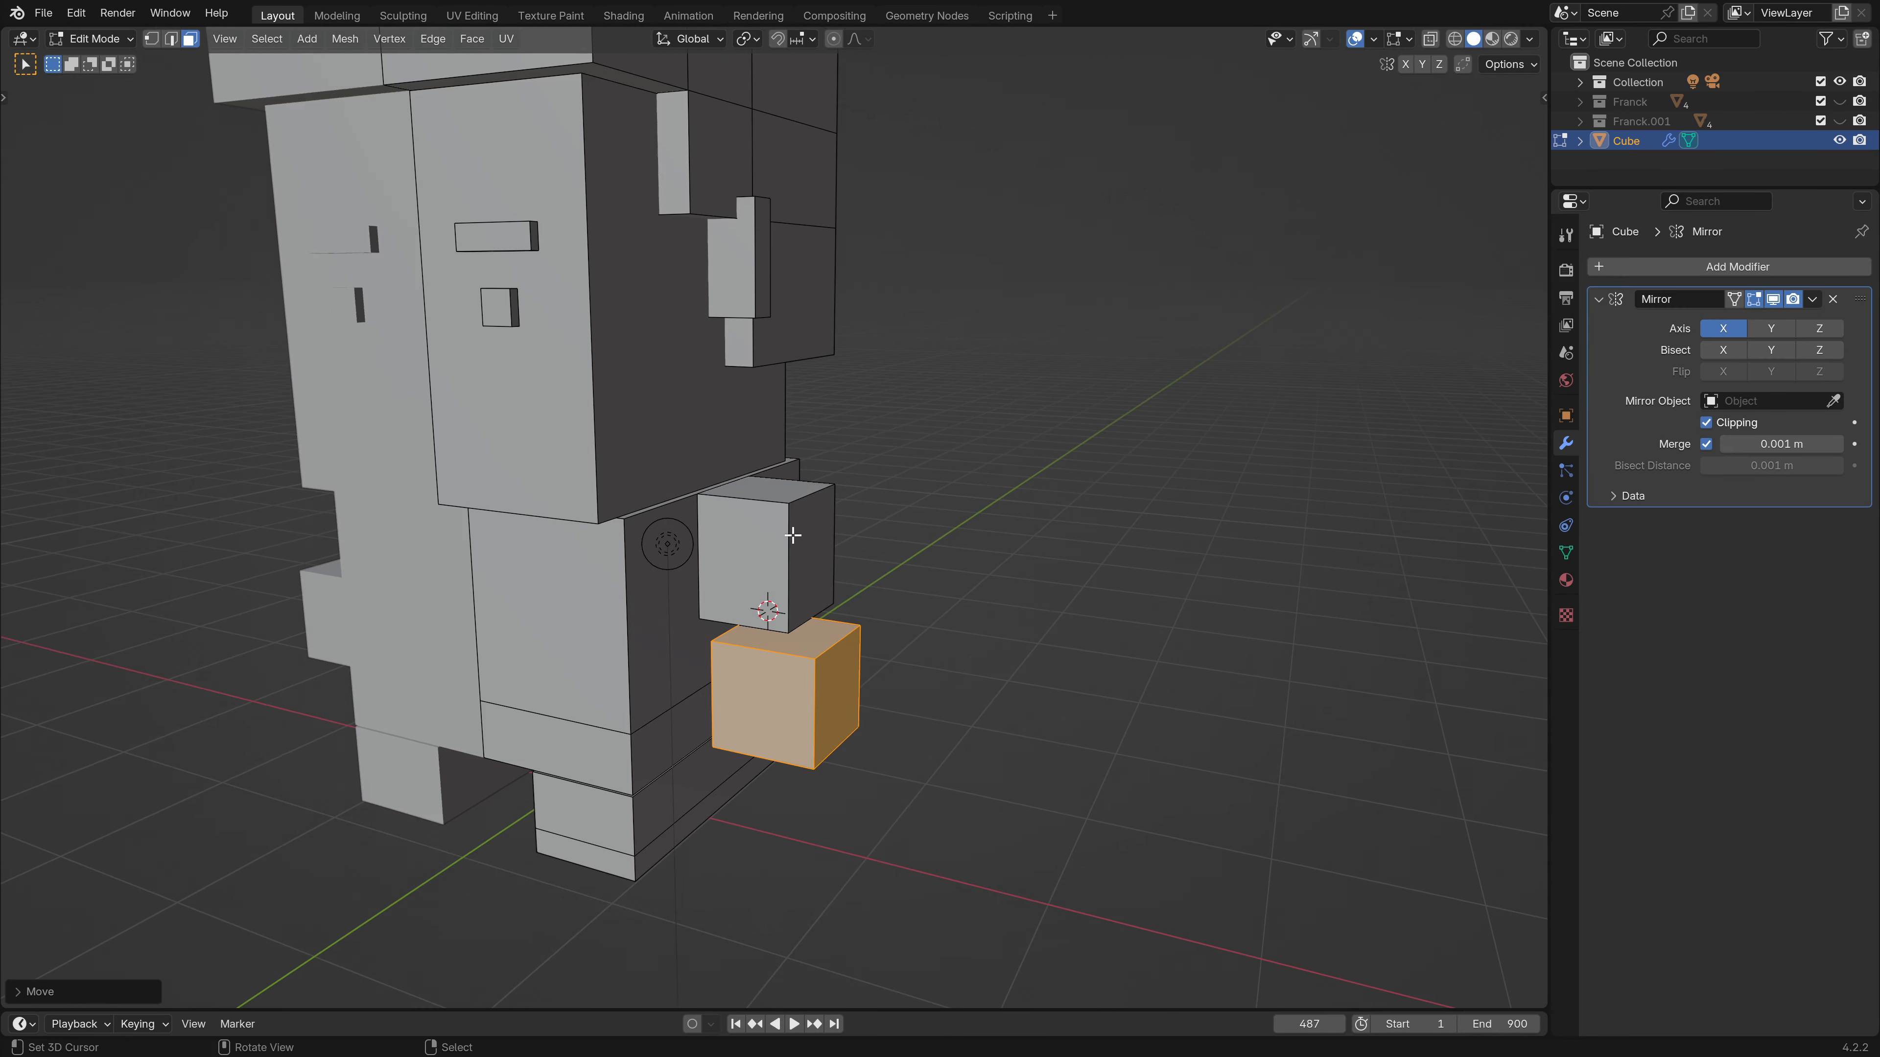
pyautogui.hotkey('ctrl', 'r')
pyautogui.click(809, 544)
pyautogui.rightClick(810, 543)
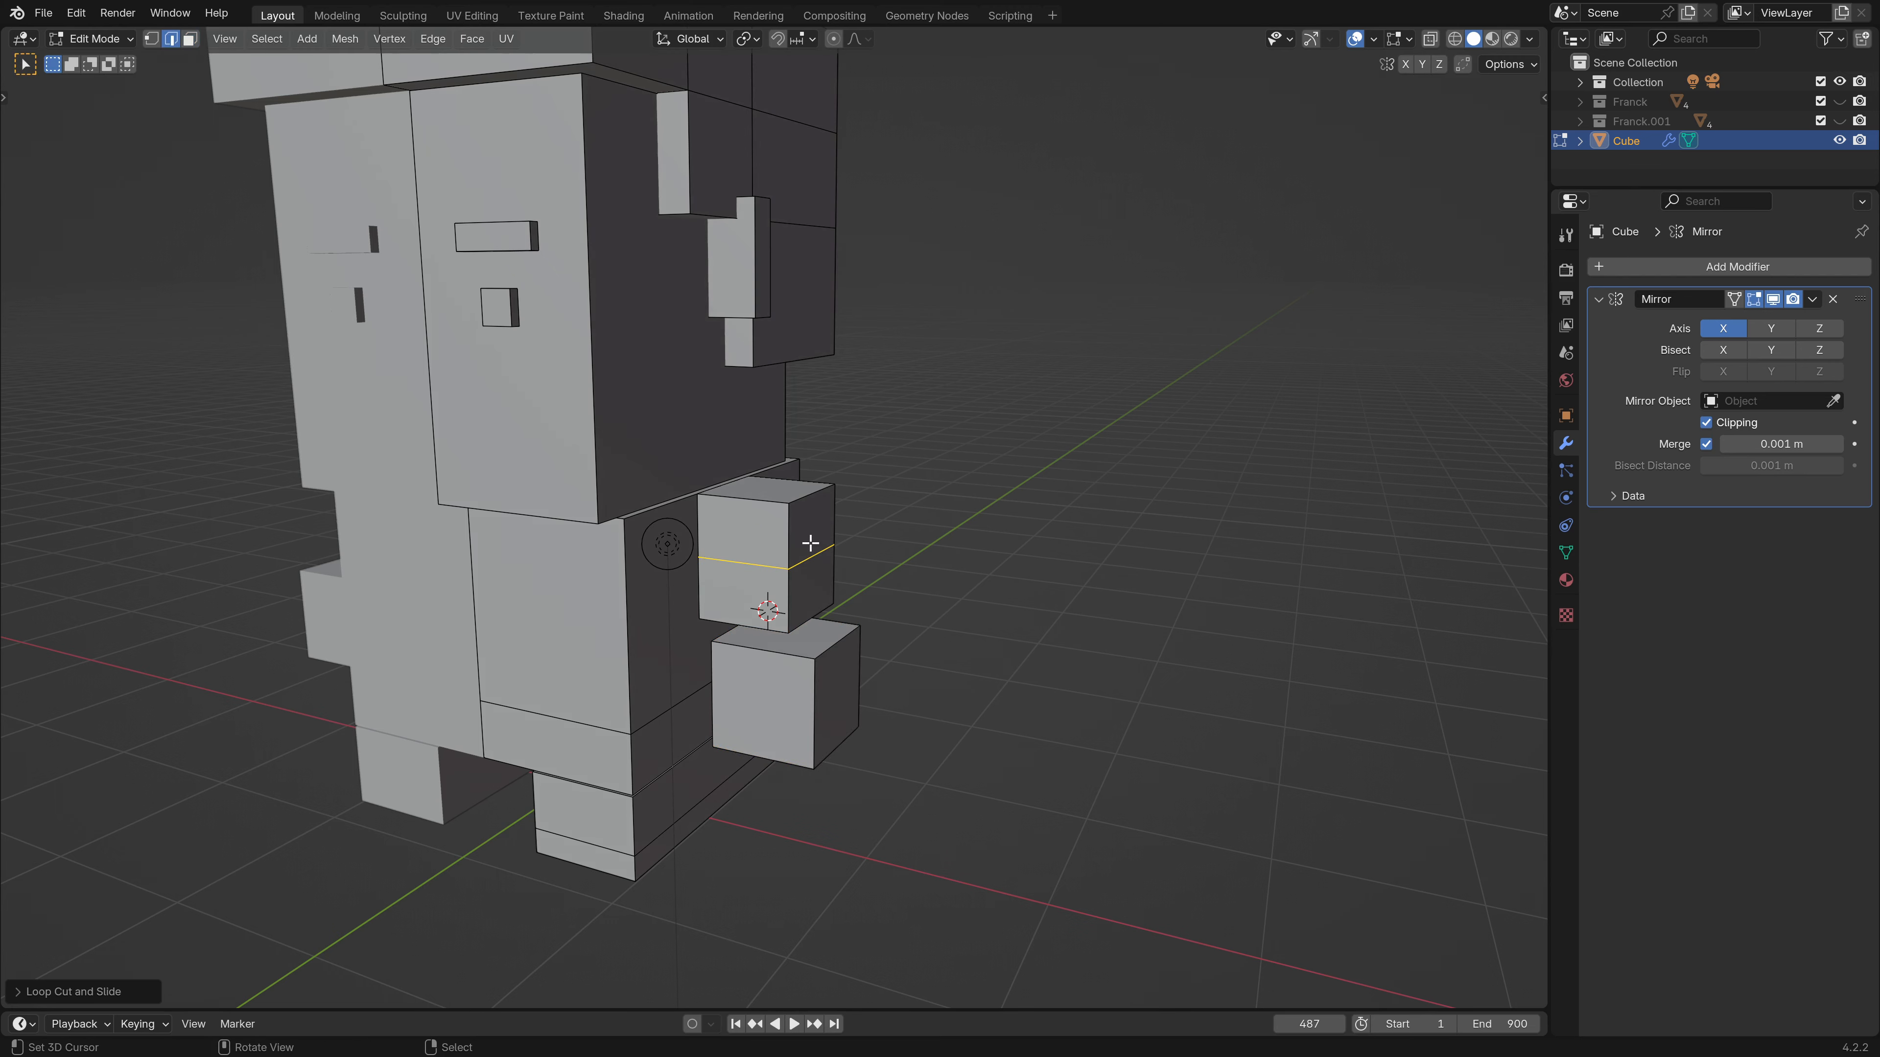
pyautogui.moveTo(778, 541); pyautogui.dragTo(821, 587, button='middle')
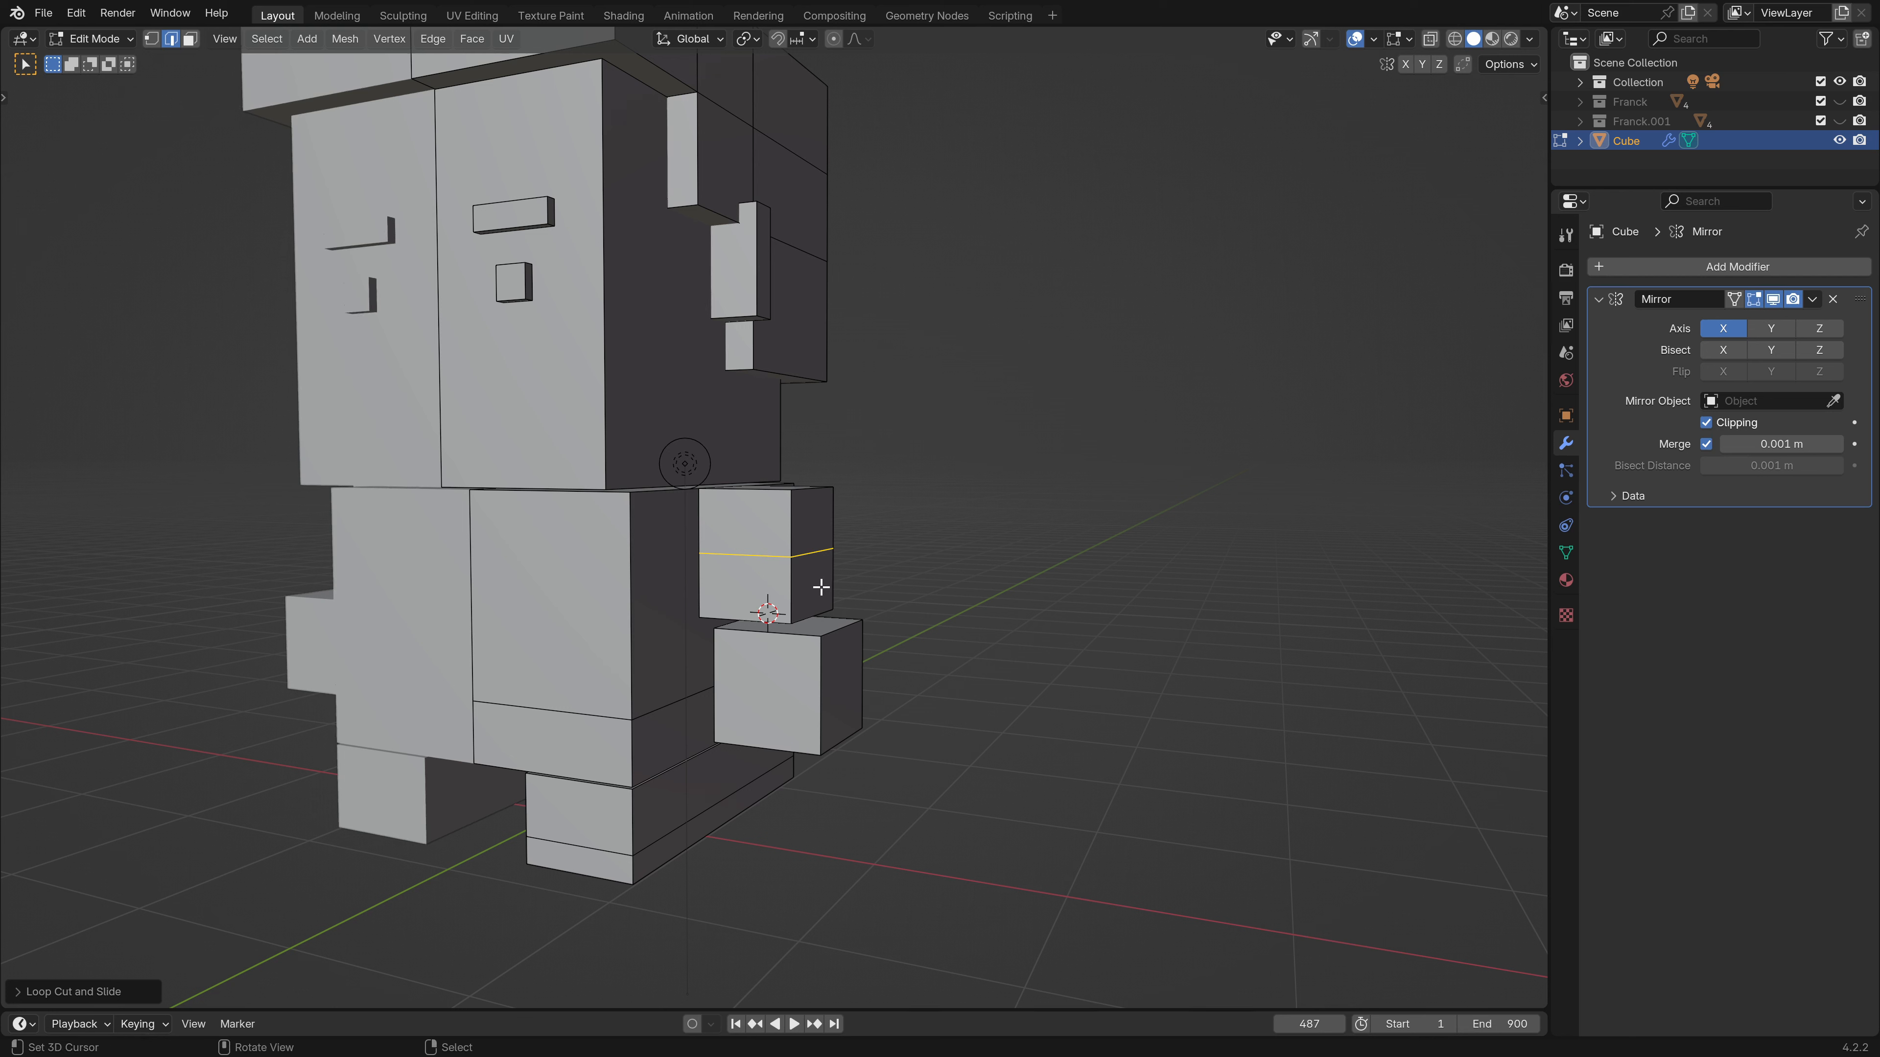
pyautogui.press('g')
pyautogui.press('z')
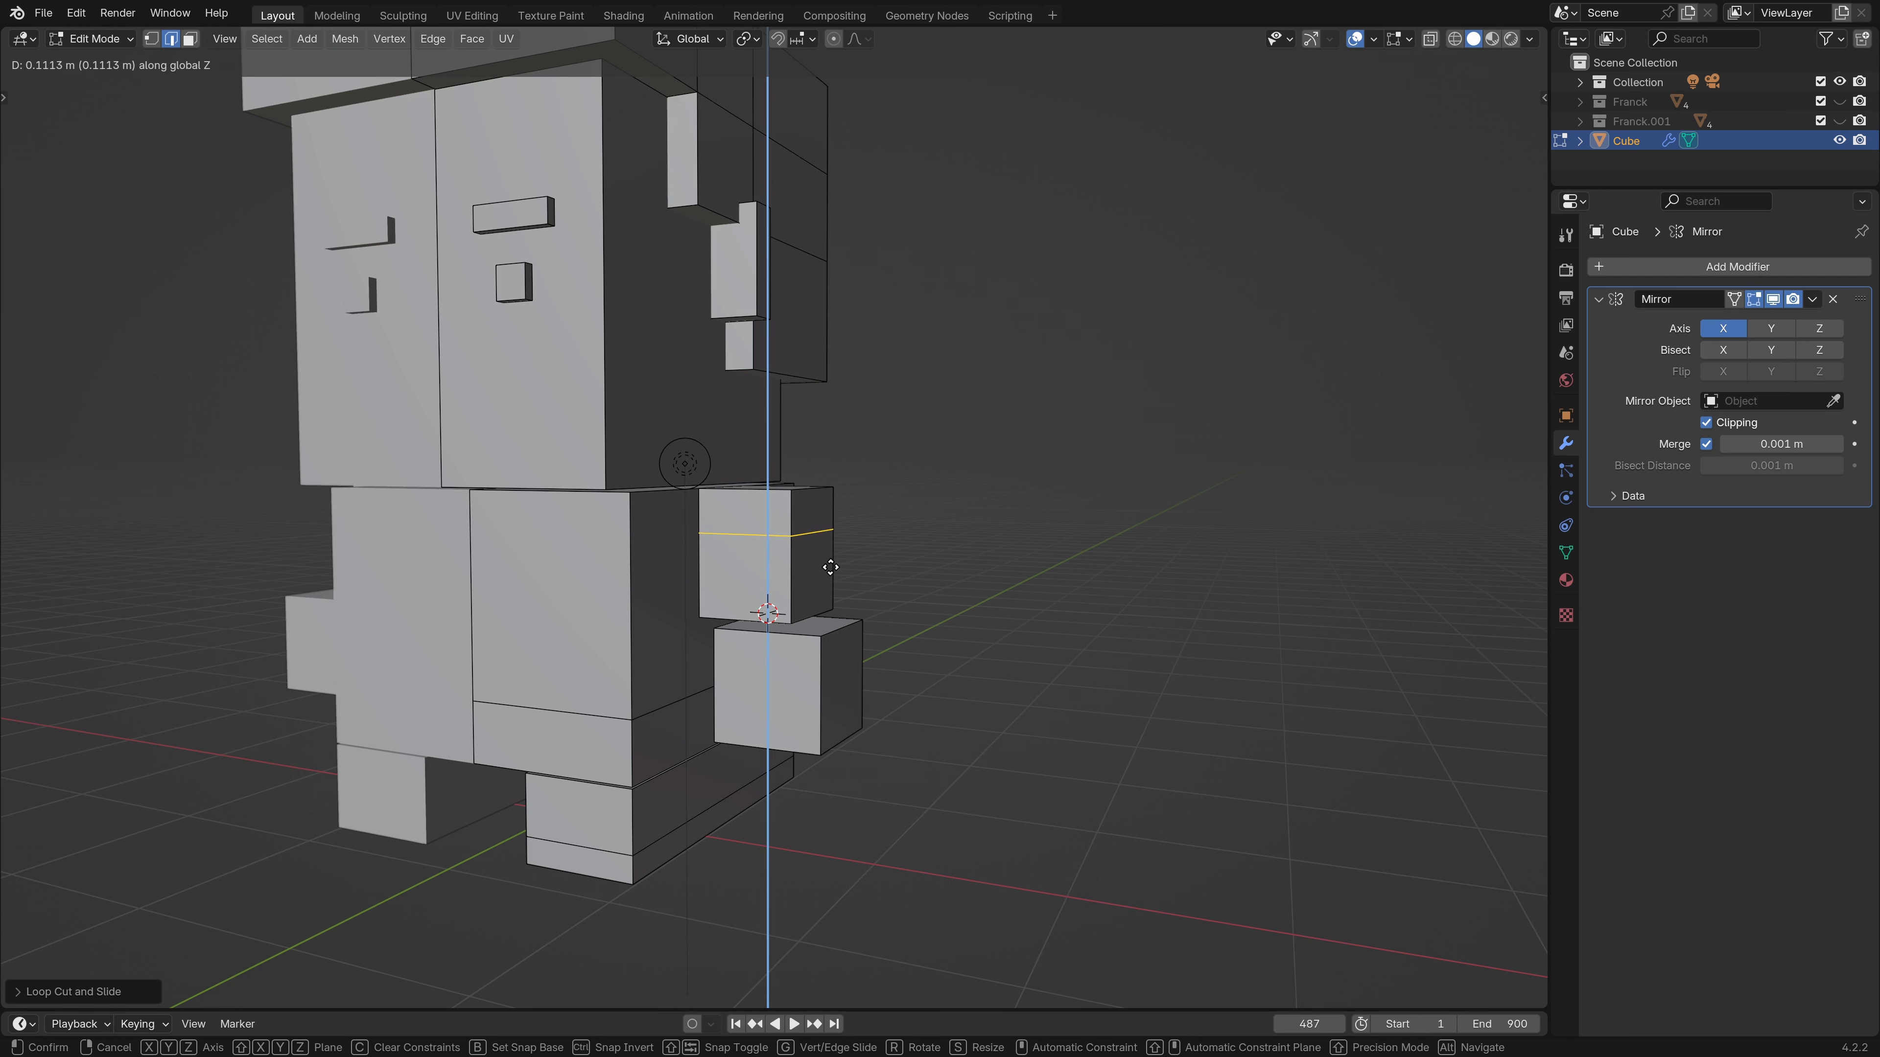
pyautogui.click(830, 565)
# Add a centred lengthwise loop cut across the upper arm block's top and front, and remove the block's upper outer corner for a stepped shoulder.
pyautogui.moveTo(831, 565); pyautogui.dragTo(775, 521, button='middle')
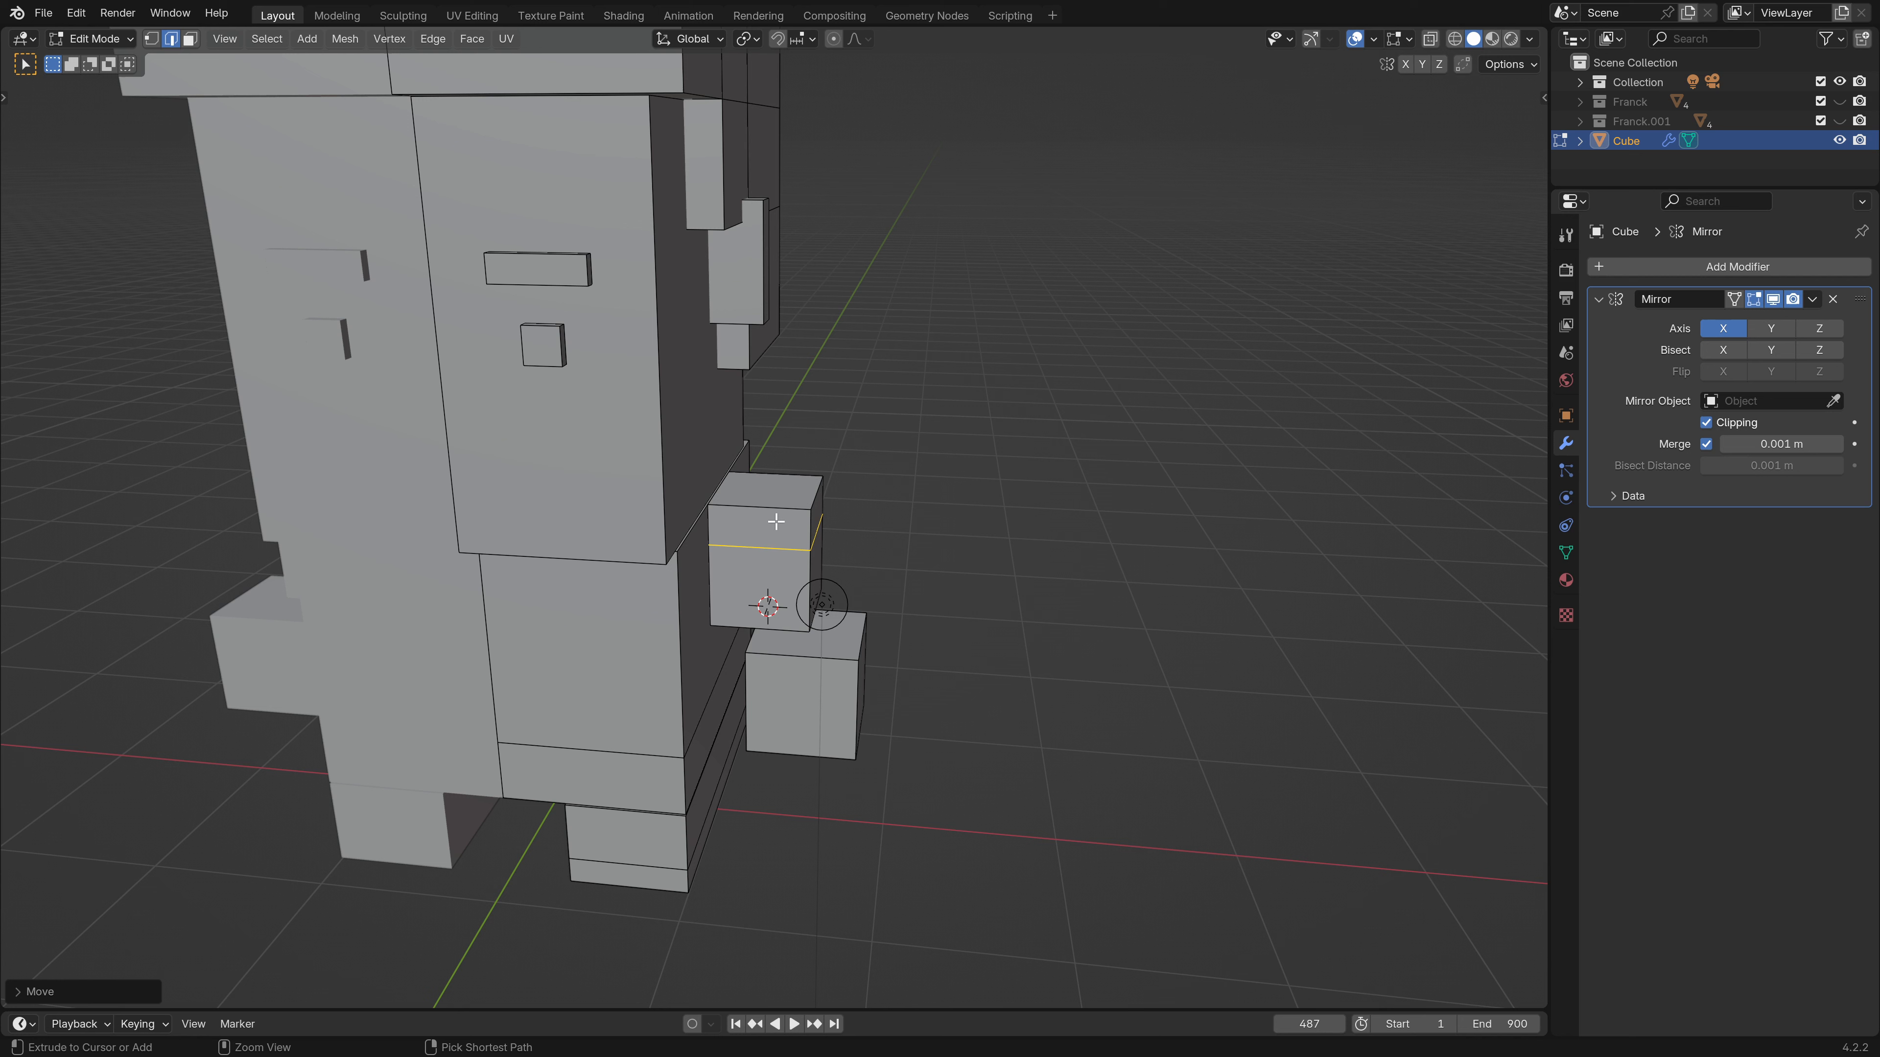
pyautogui.hotkey('ctrl', 'r')
pyautogui.click(772, 503)
pyautogui.rightClick(772, 502)
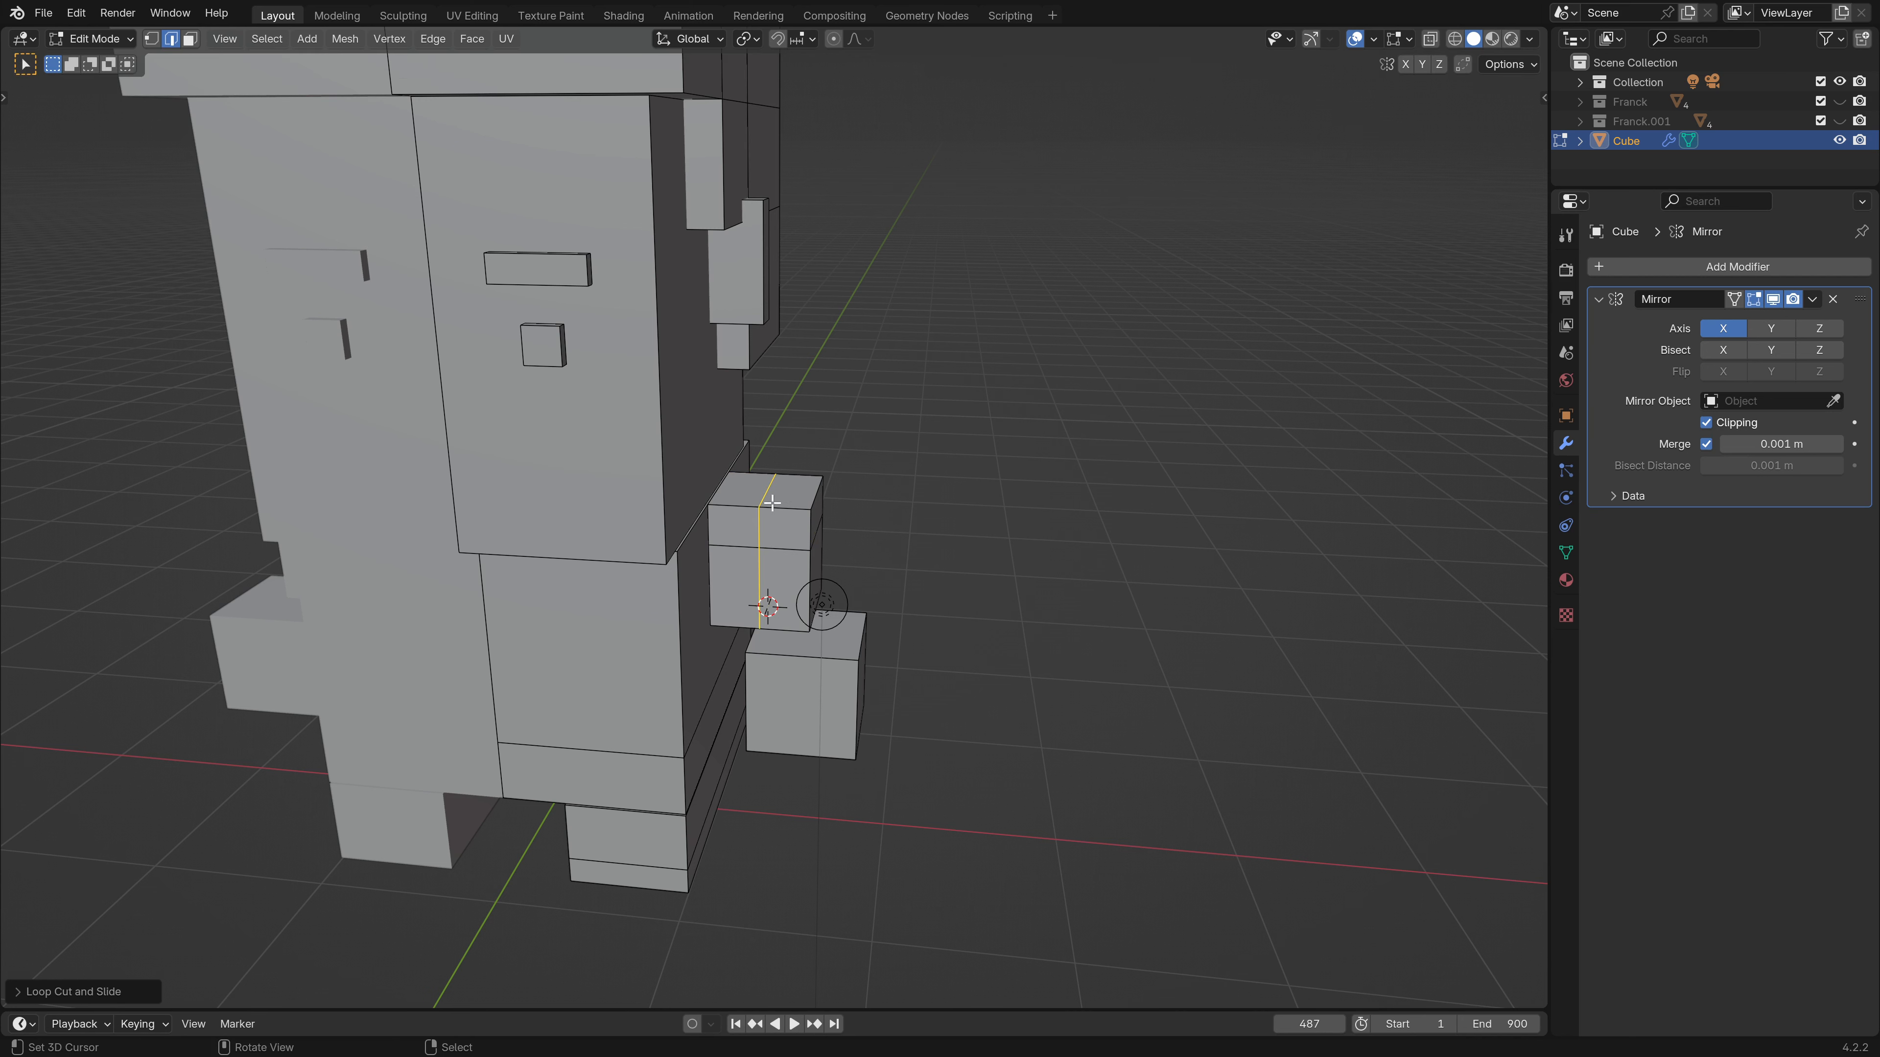
pyautogui.press('x')
pyautogui.click(1067, 428)
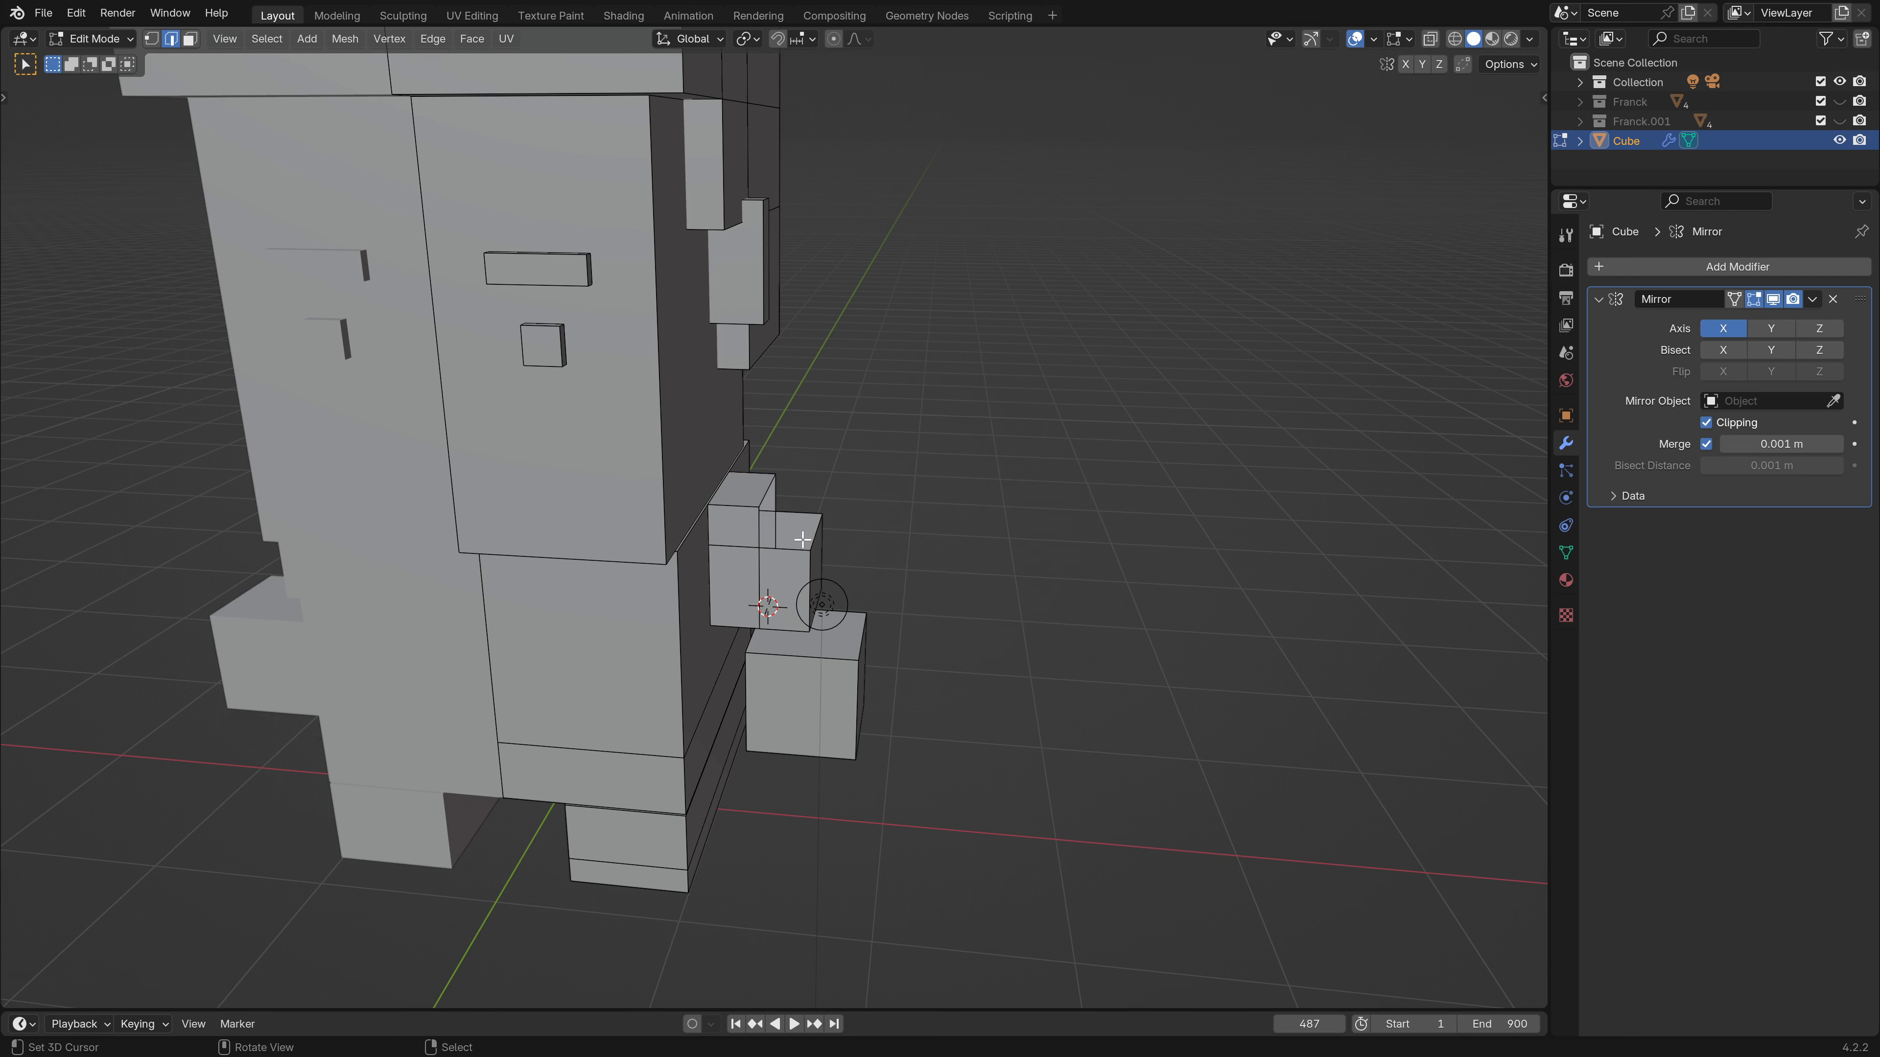
# Leave Edit Mode and examine the whole character with its mirrored arms from several angles.
pyautogui.scroll(-5, 918, 528)
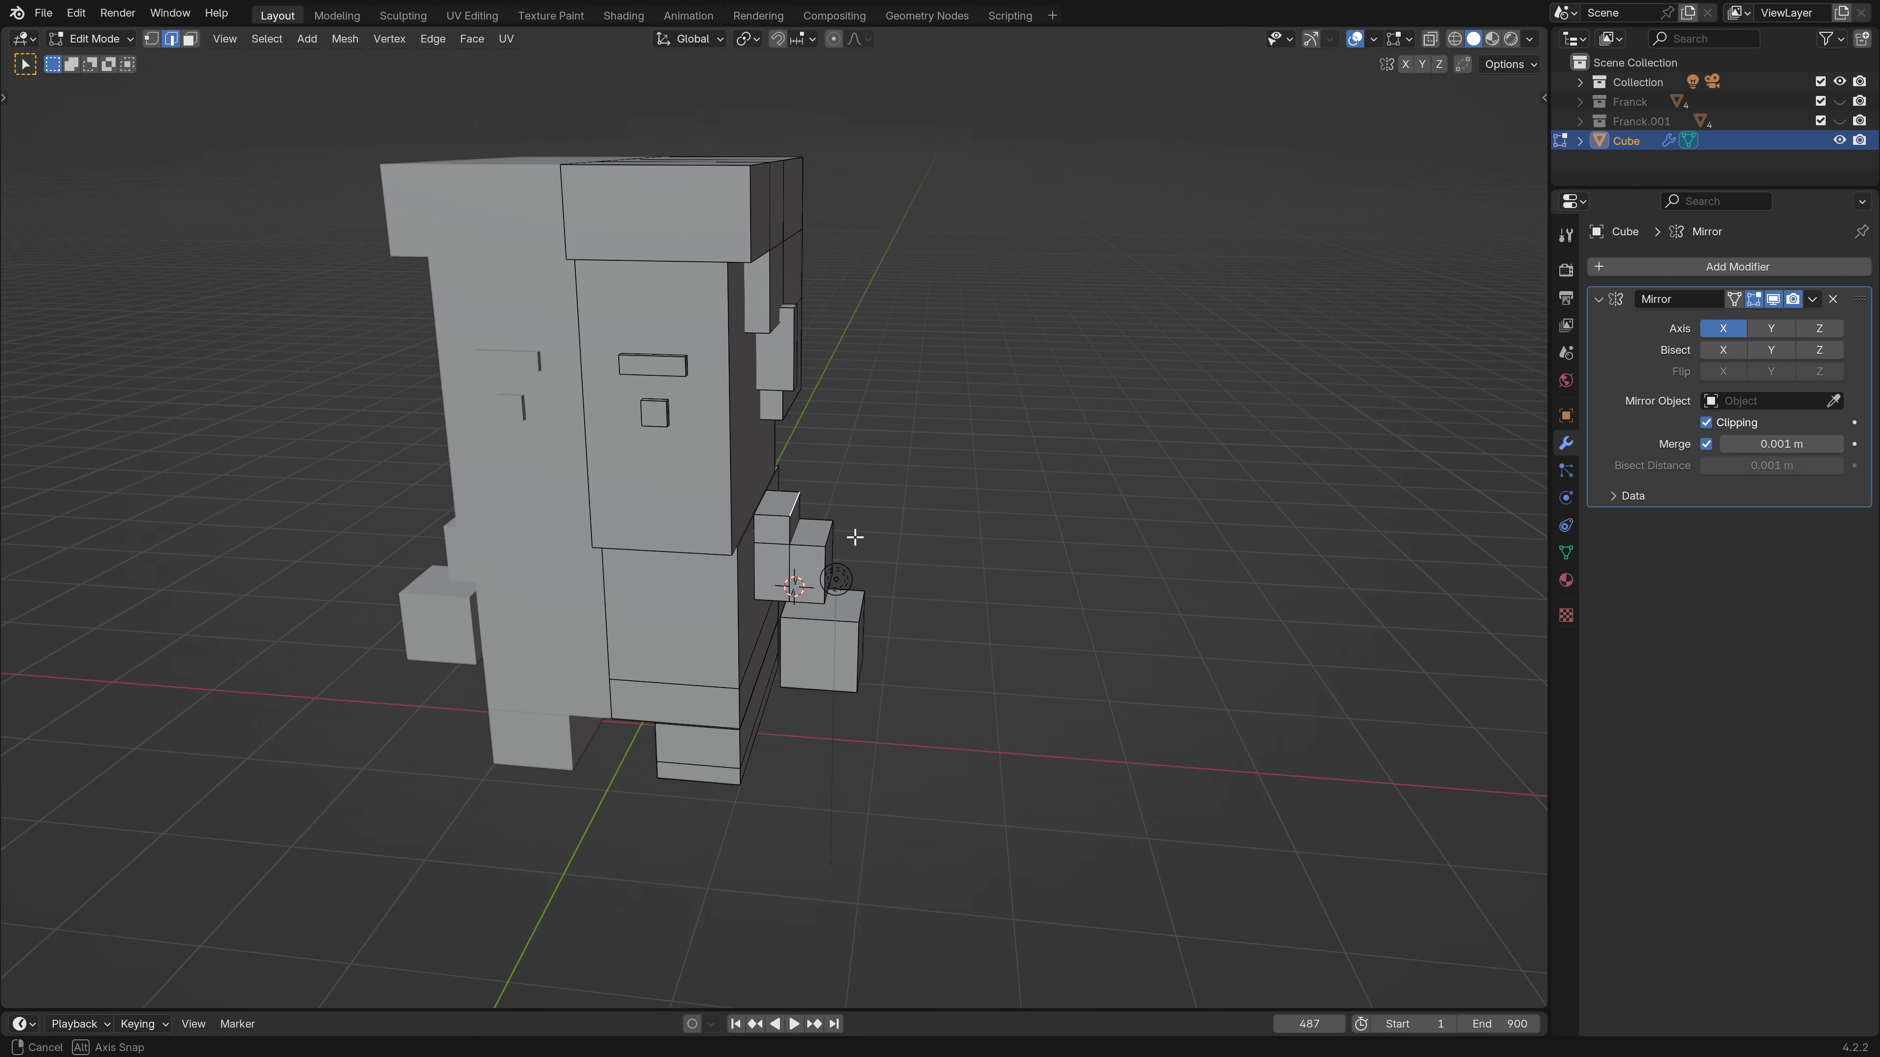
pyautogui.moveTo(852, 533); pyautogui.dragTo(801, 615, button='middle')
pyautogui.press('Tab')
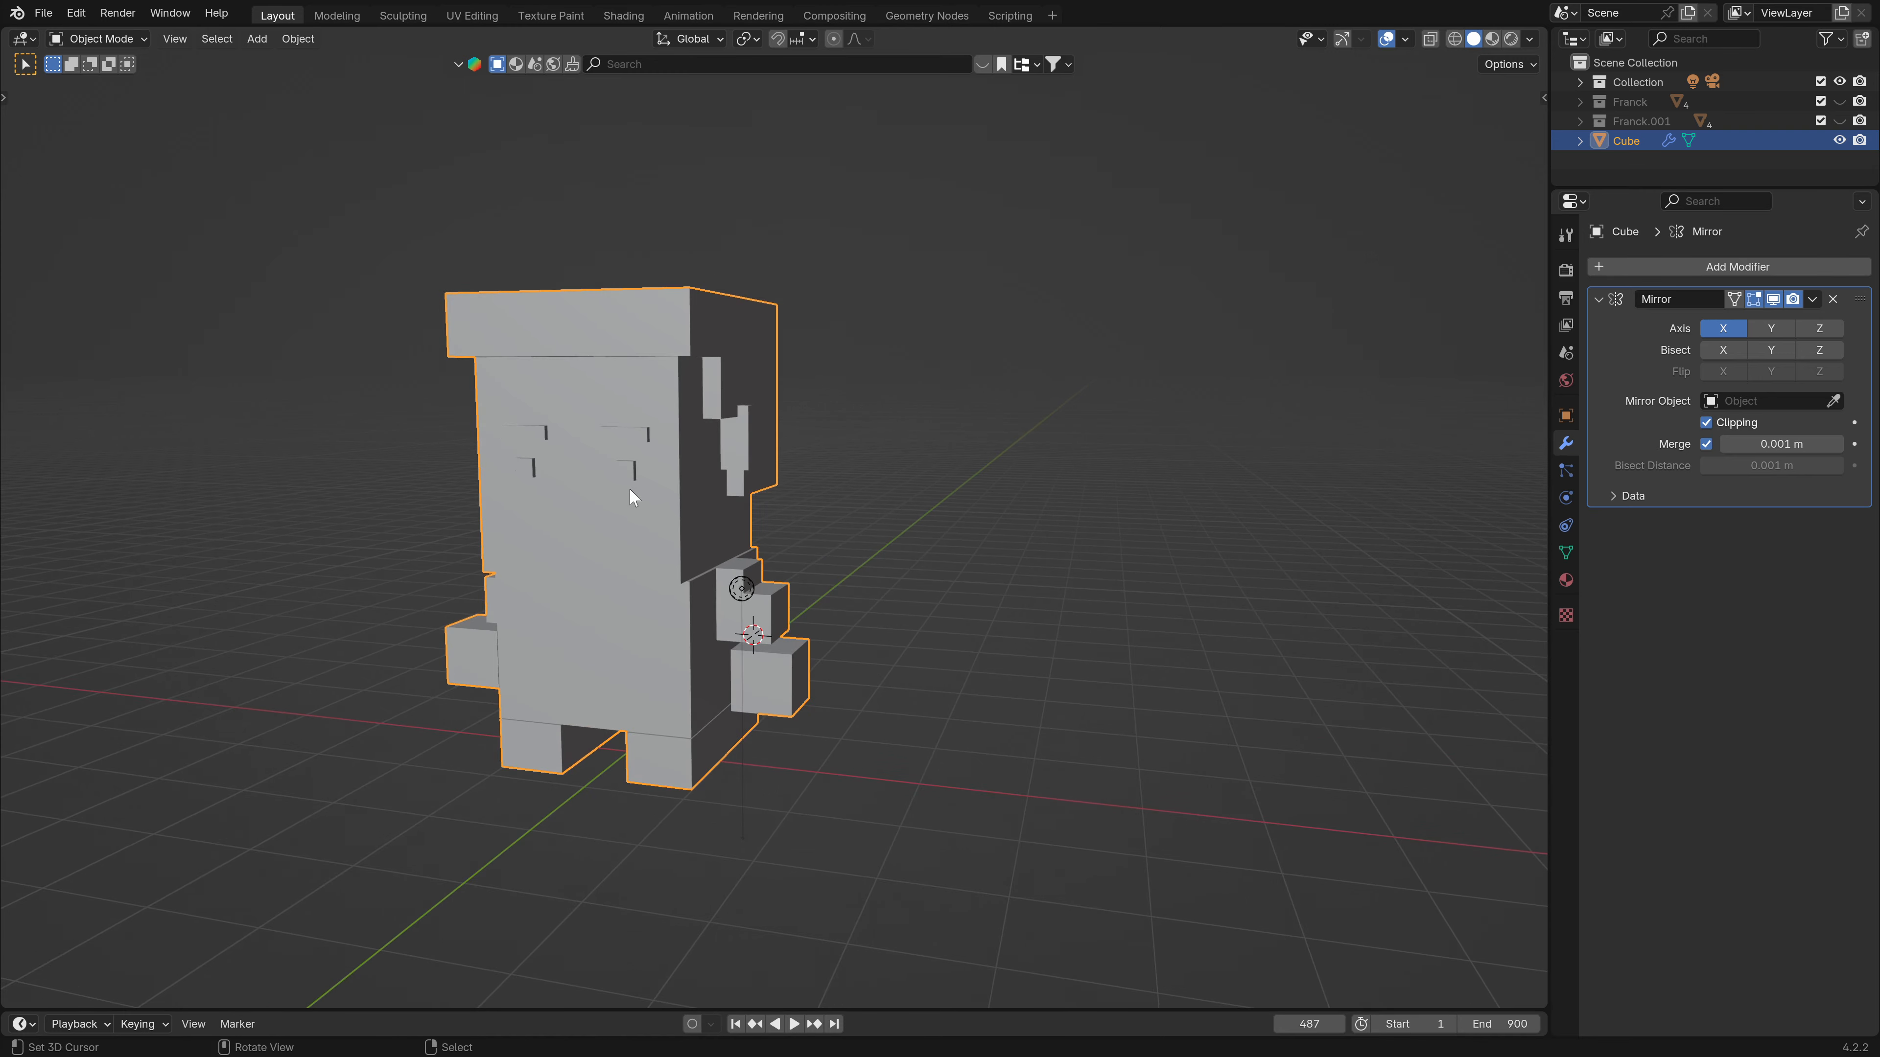
pyautogui.moveTo(633, 495); pyautogui.dragTo(886, 552, button='middle')
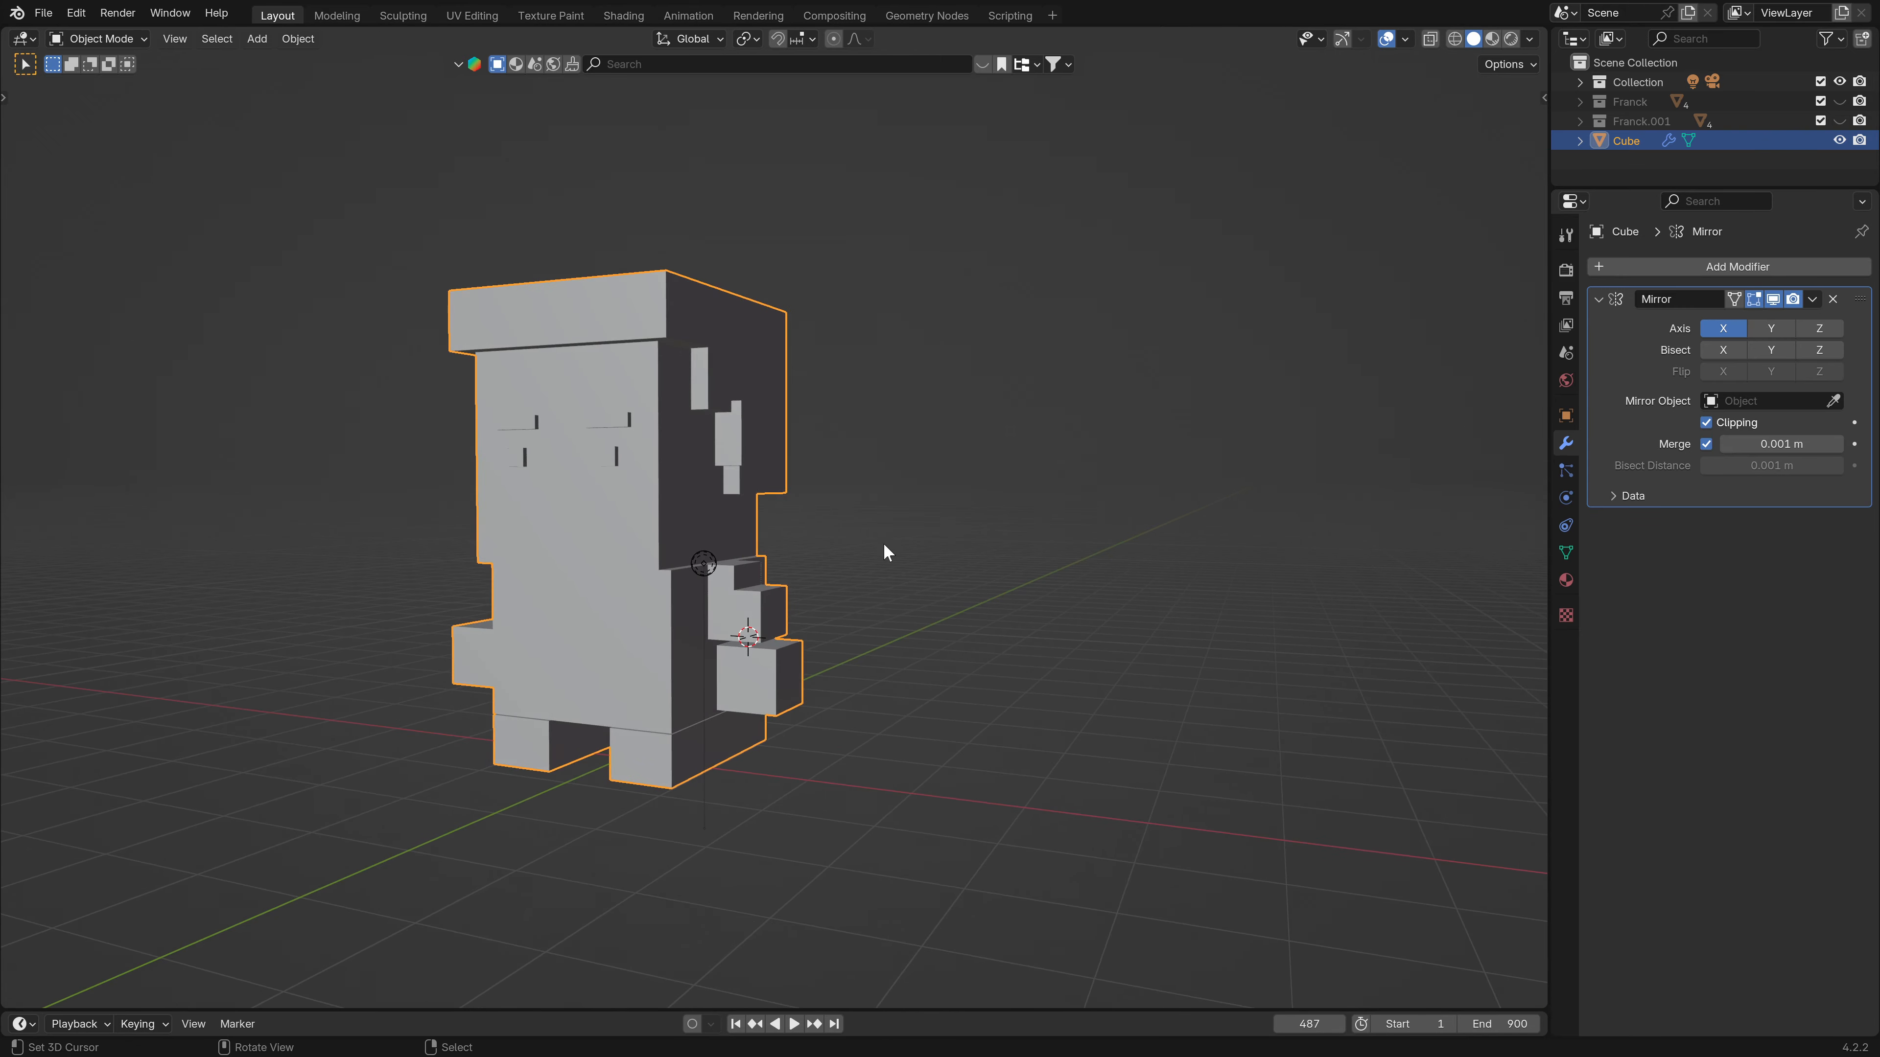
pyautogui.scroll(3, 737, 626)
pyautogui.moveTo(740, 679); pyautogui.dragTo(749, 593, button='middle')
# Re-enter Edit Mode, select the underside face of the overhanging block above the forehead, and duplicate it in place.
pyautogui.press('Tab')
pyautogui.moveTo(718, 594); pyautogui.dragTo(636, 374, button='middle')
pyautogui.click(696, 349)
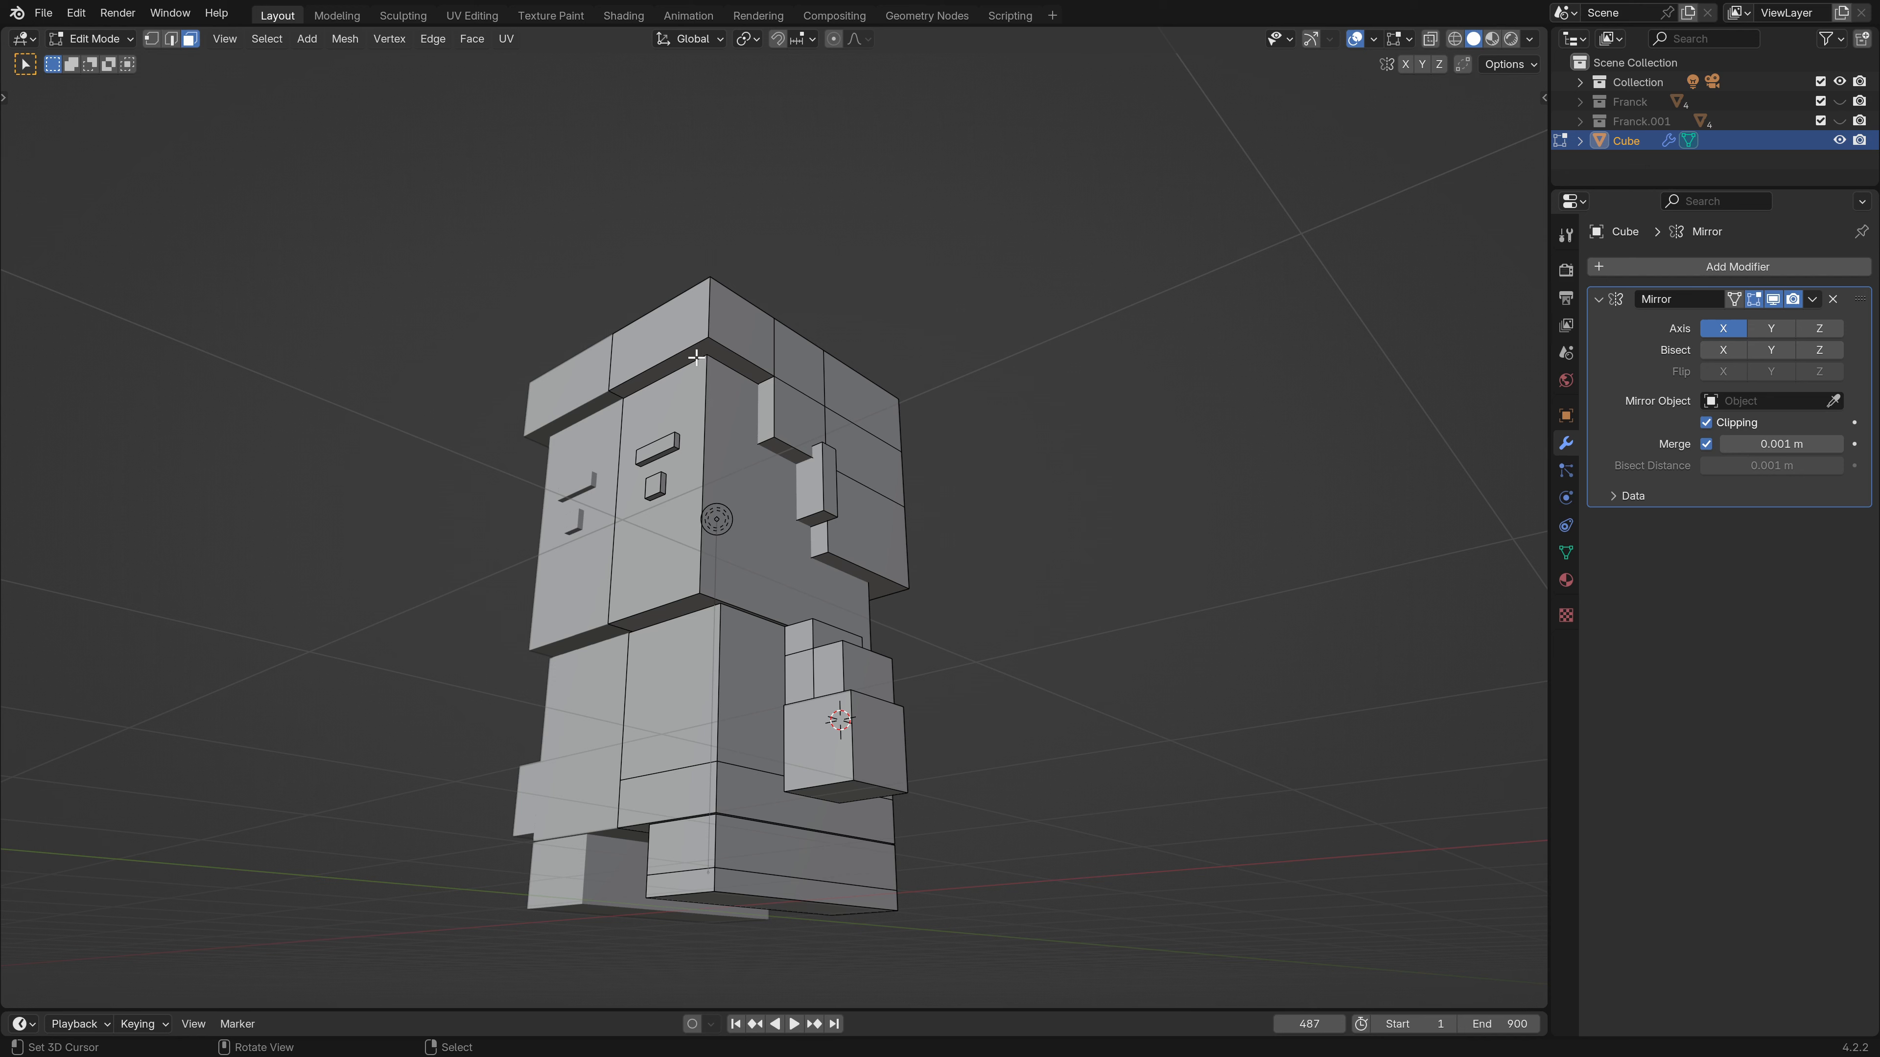
pyautogui.moveTo(733, 353); pyautogui.dragTo(736, 432, button='middle')
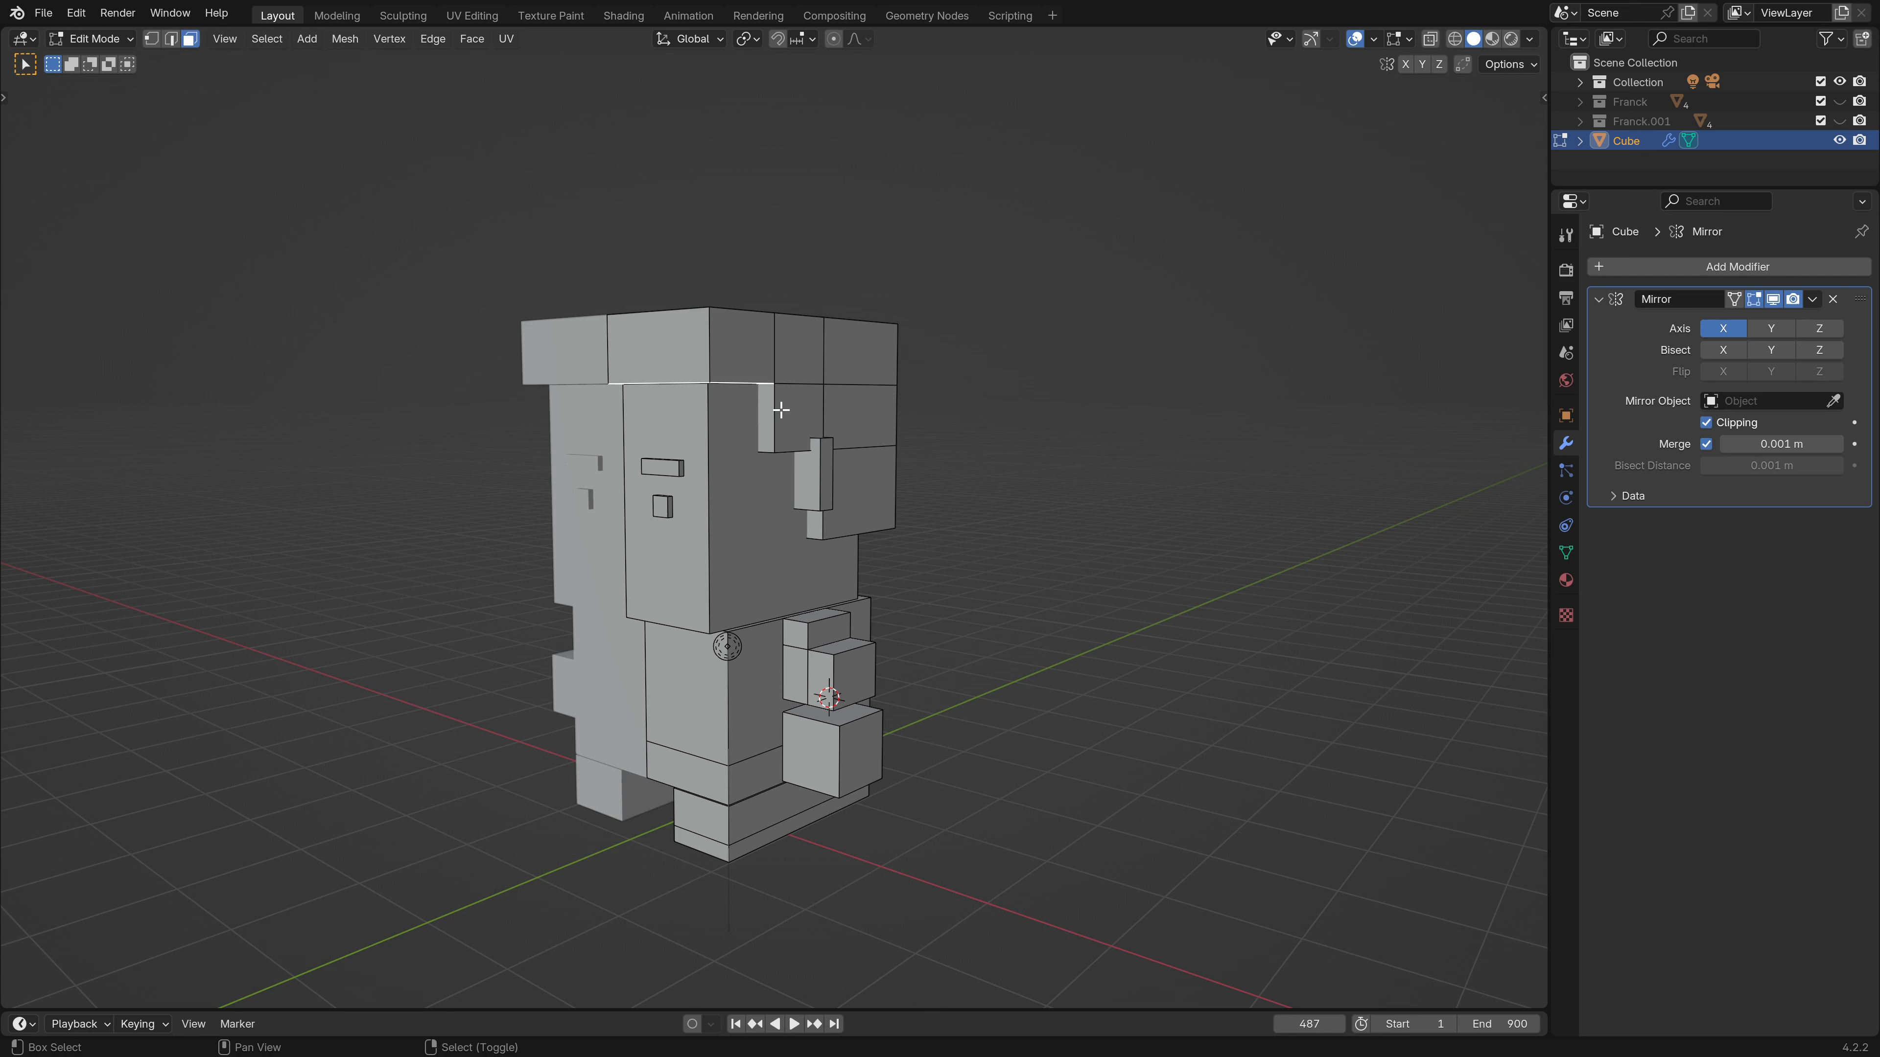
pyautogui.hotkey('shift', 'd')
pyautogui.rightClick(779, 504)
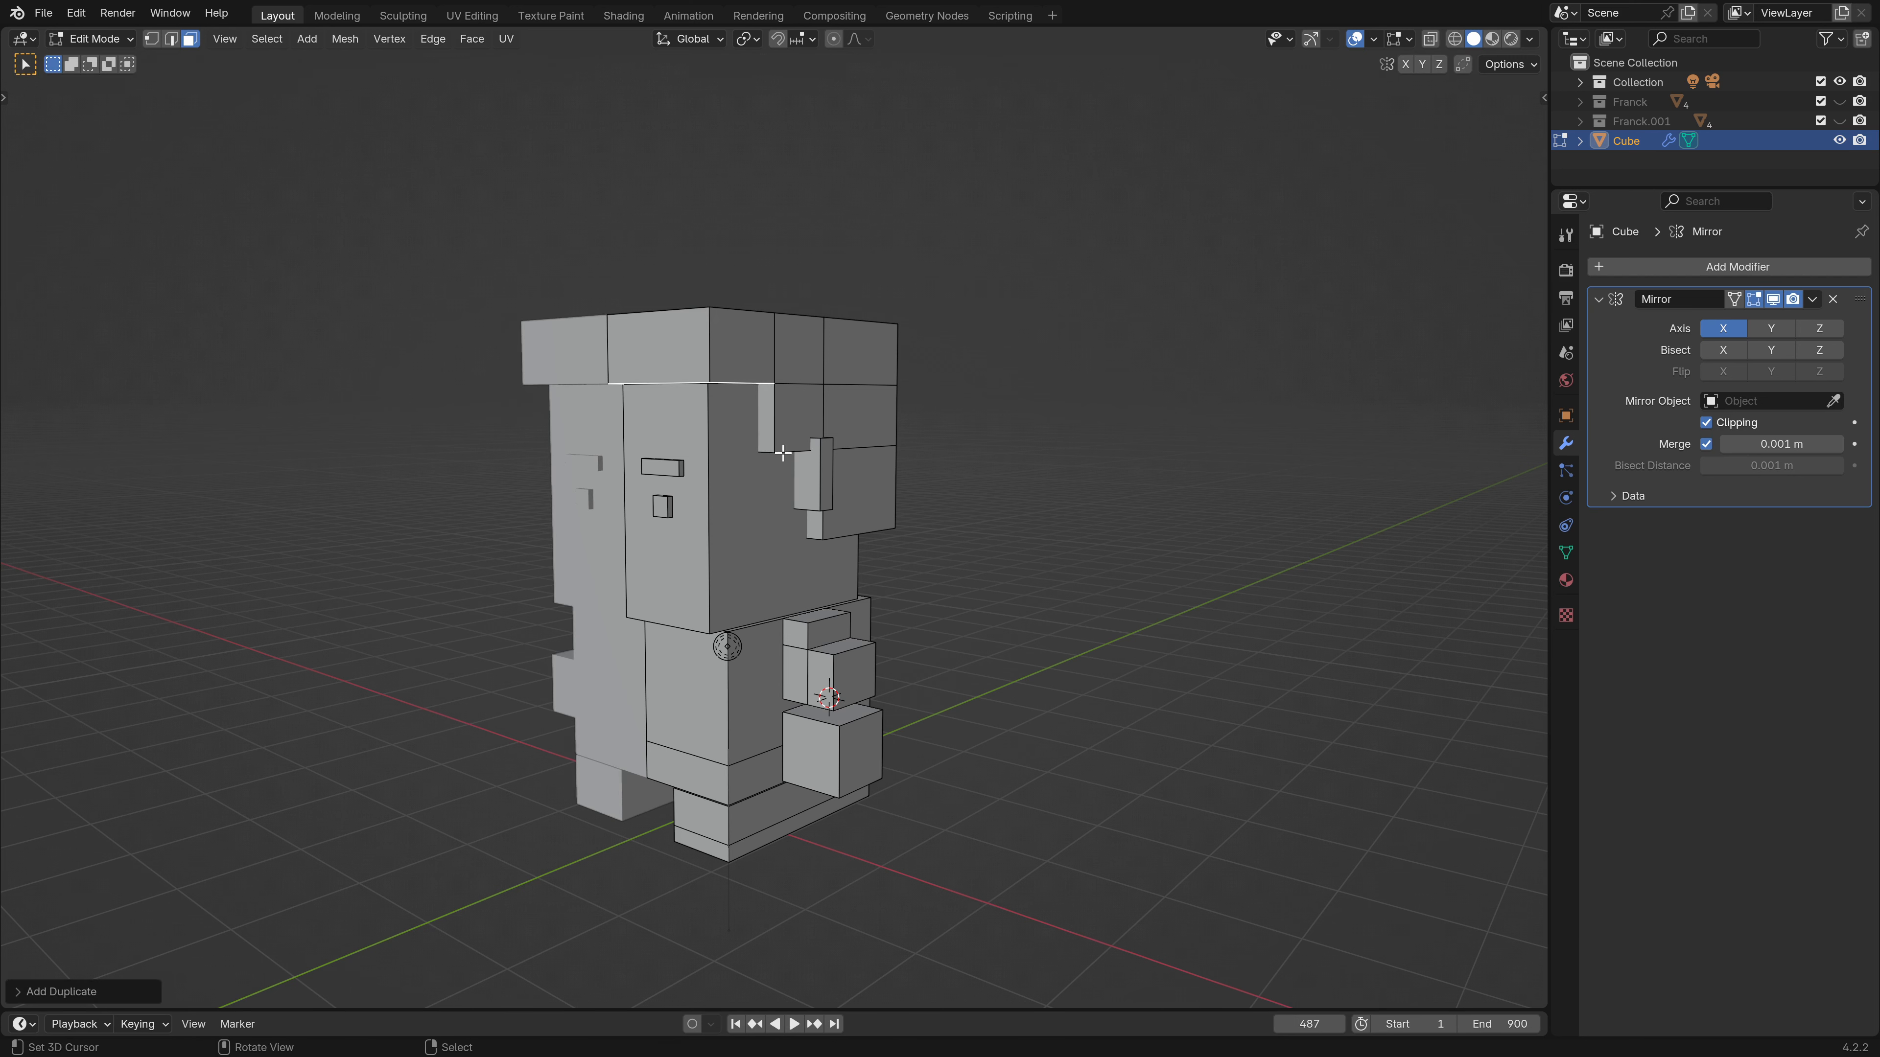
# Lower the duplicated face along Z to the bottom edge of the head and extrude it upward into a flat block.
pyautogui.press('g')
pyautogui.press('z')
pyautogui.click(829, 700)
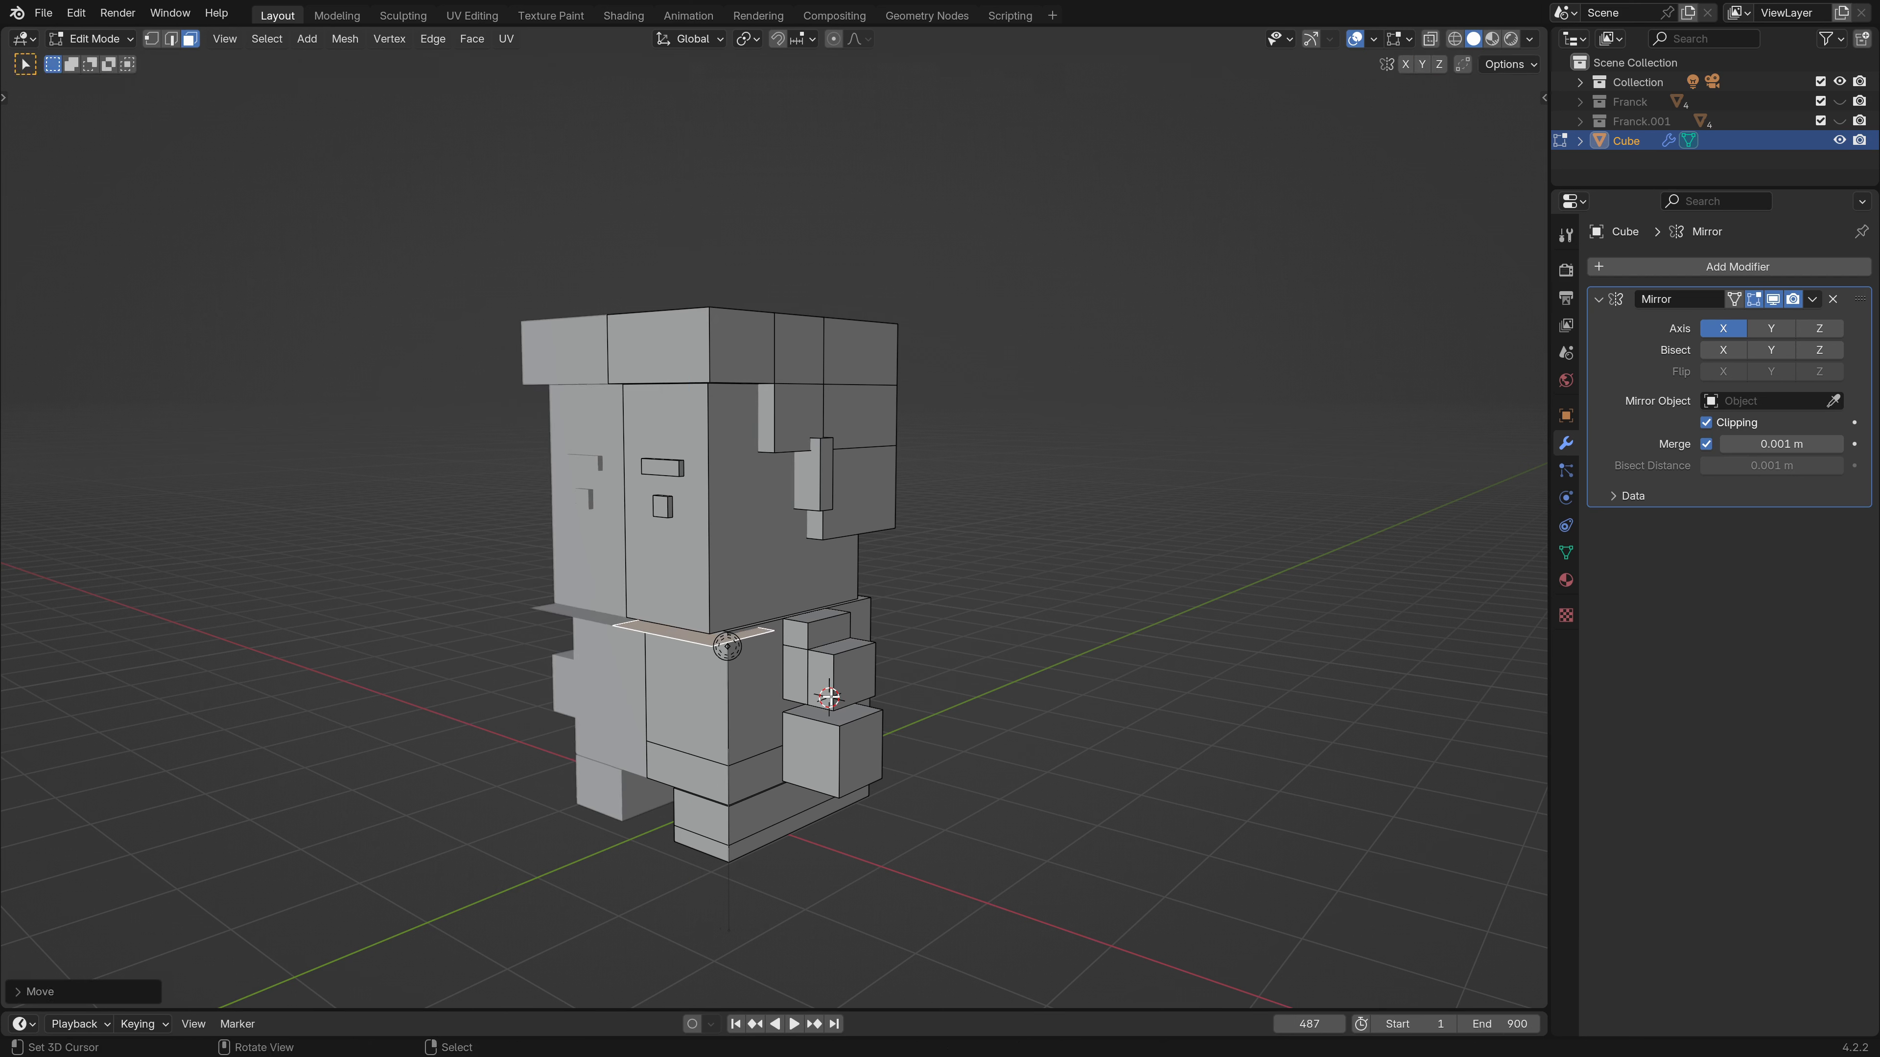
pyautogui.press('e')
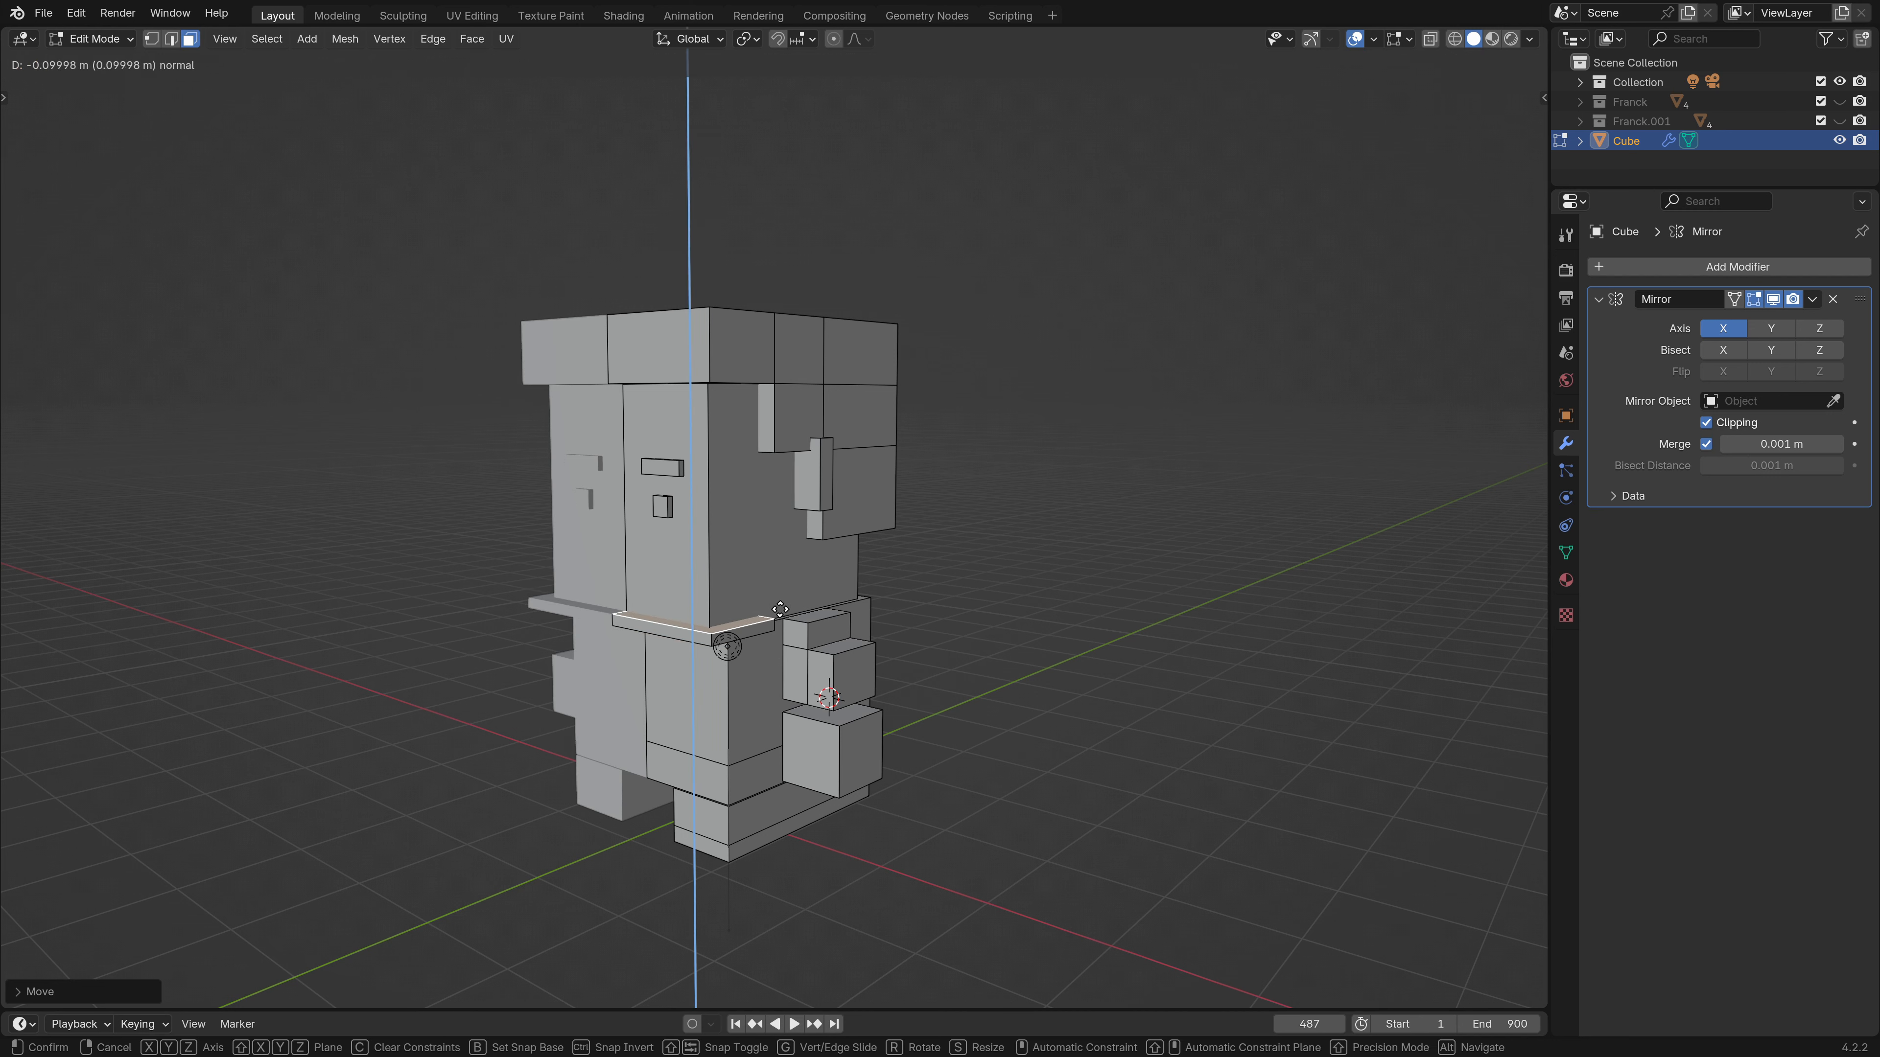
pyautogui.click(782, 581)
# Extrude the chin block's rear end face backward along the side of the head, and extrude the new section's top face upward.
pyautogui.moveTo(782, 580); pyautogui.dragTo(687, 638, button='middle')
pyautogui.click(706, 633)
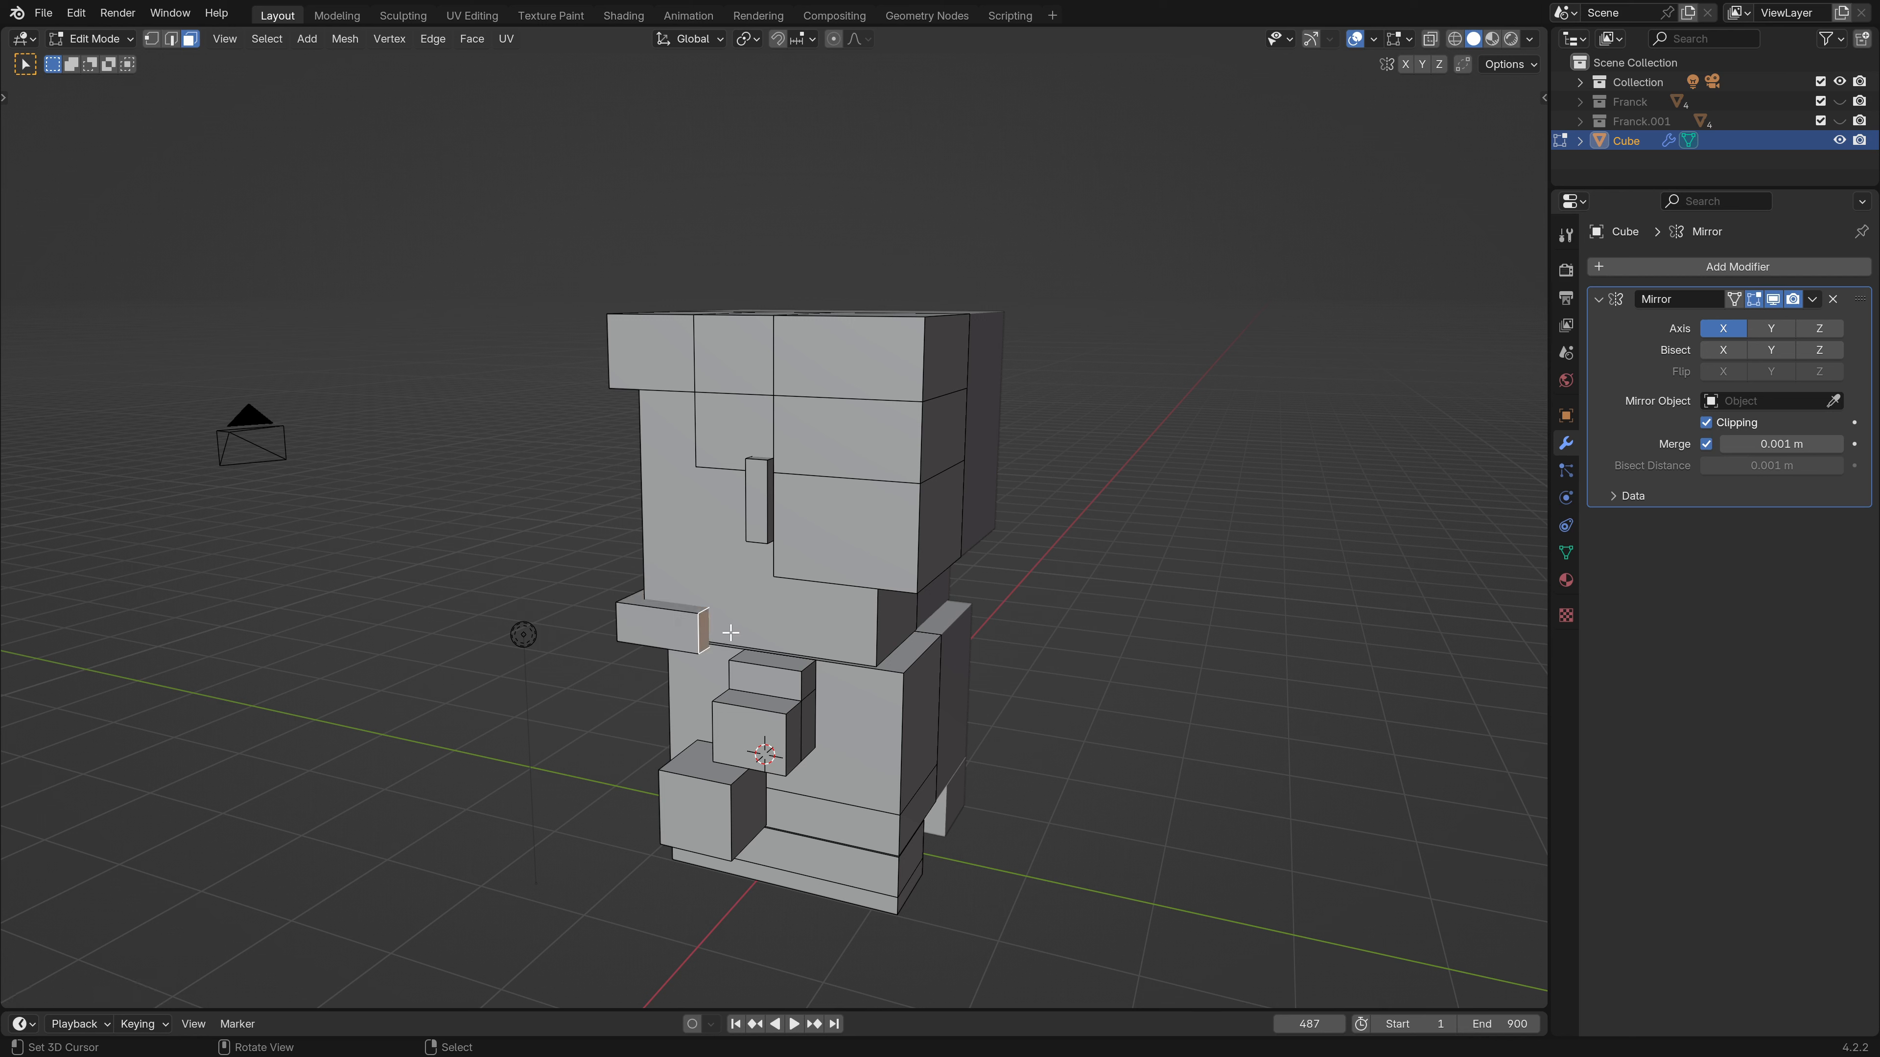
pyautogui.press('e')
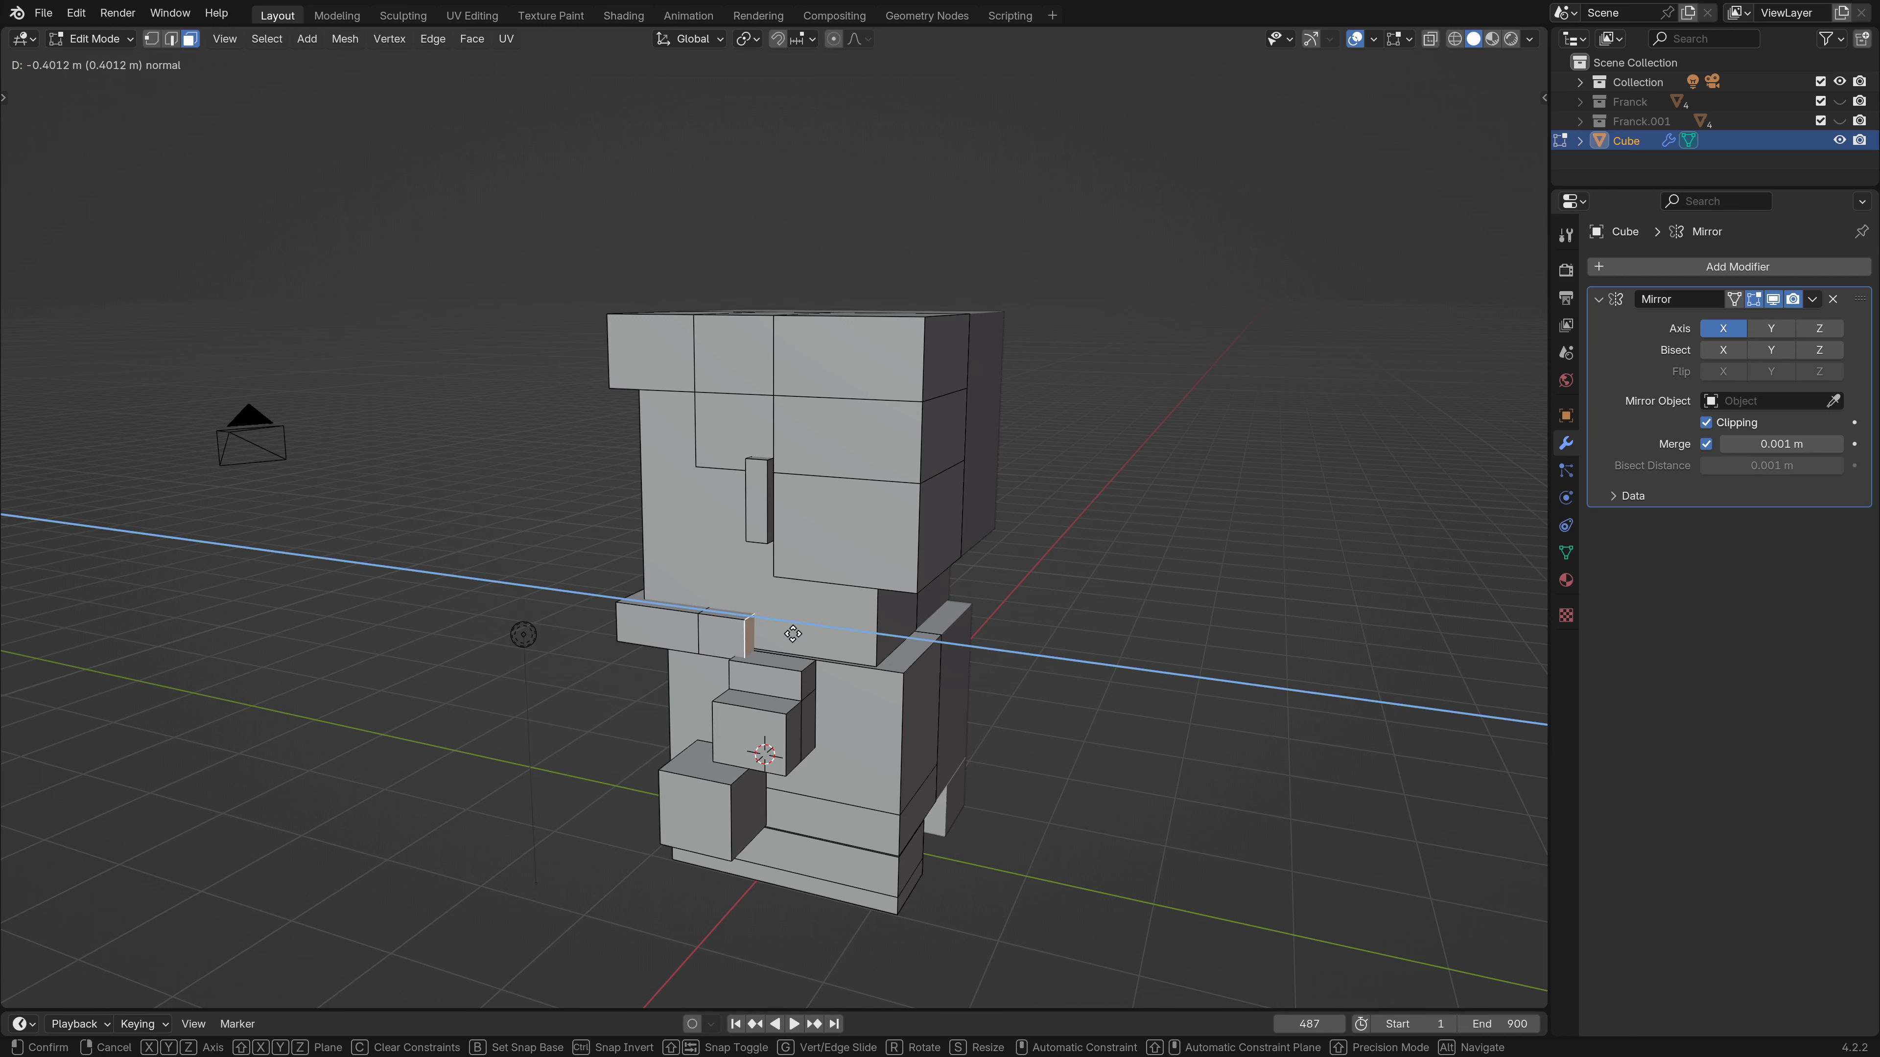
pyautogui.click(809, 634)
pyautogui.click(728, 616)
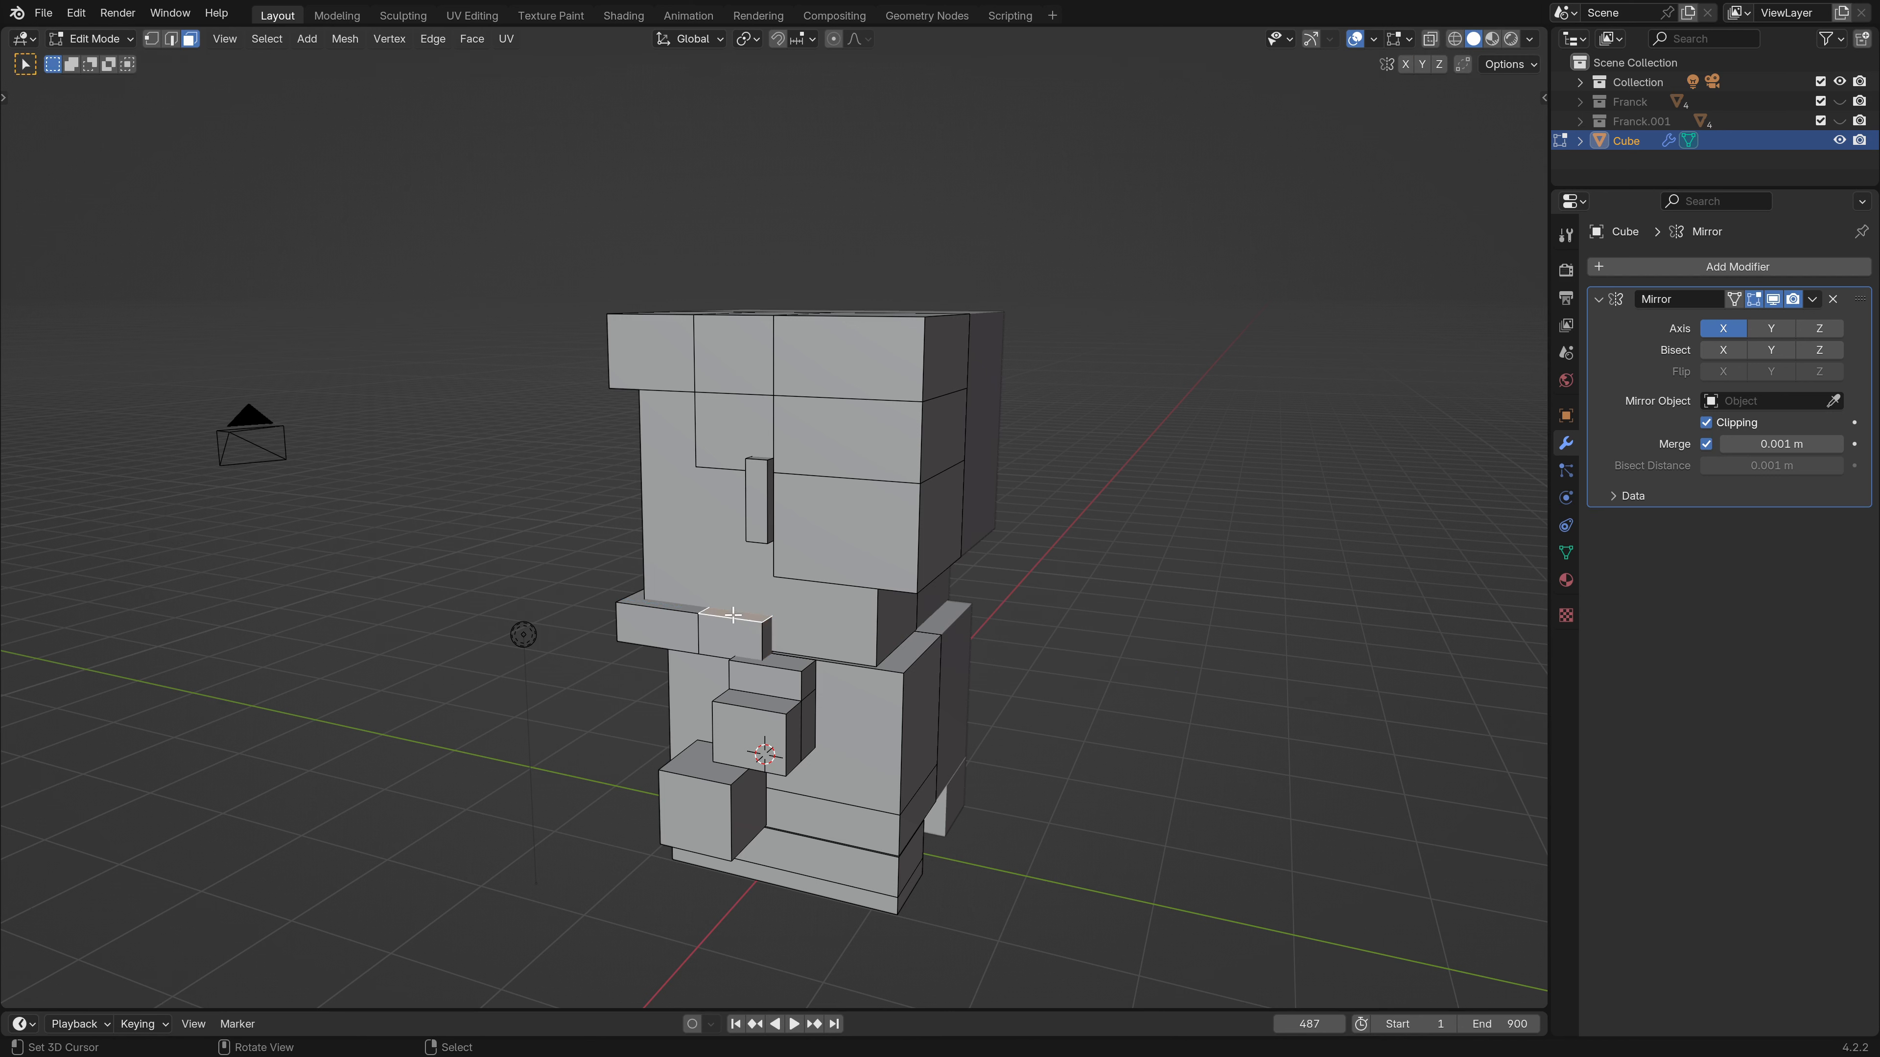
pyautogui.press('e')
pyautogui.click(763, 584)
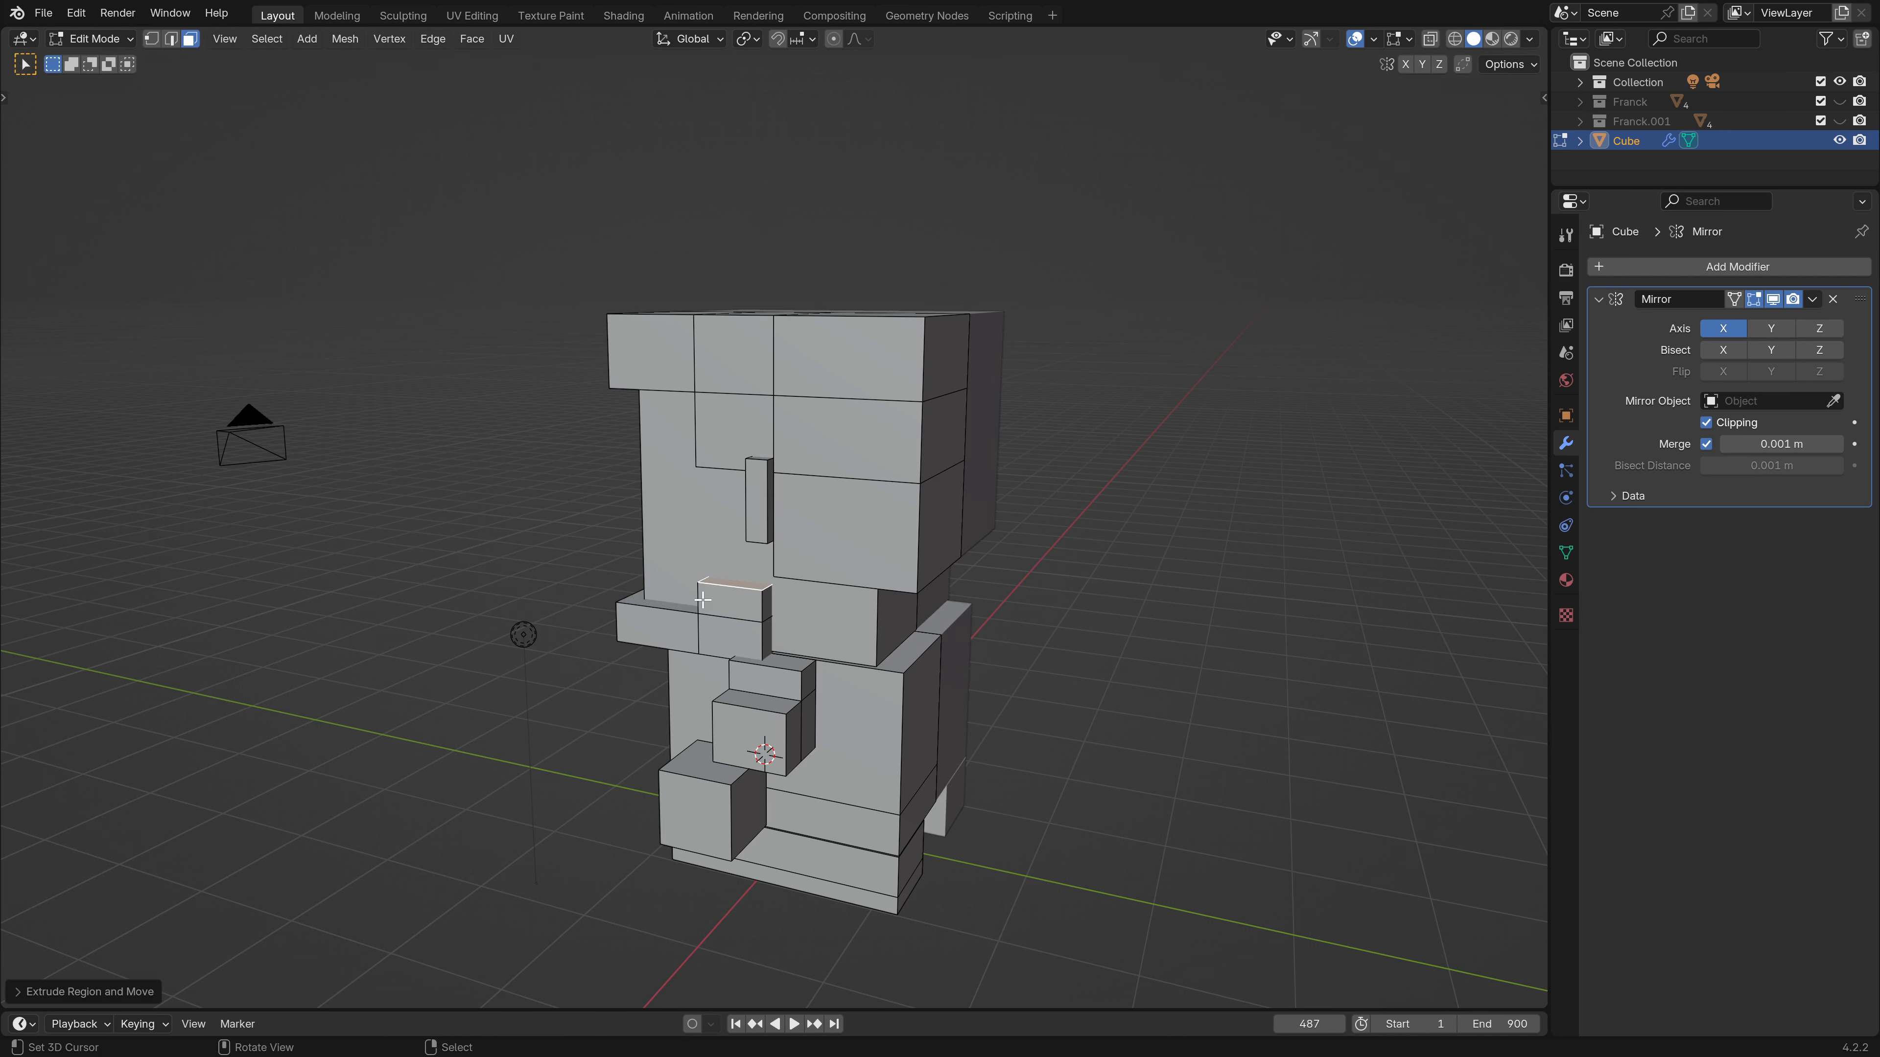
pyautogui.moveTo(763, 584)
pyautogui.mouseDown(button='middle')
pyautogui.moveTo(836, 582)
pyautogui.moveTo(781, 611)
pyautogui.mouseUp(button='middle')
pyautogui.scroll(3, 784, 615)
pyautogui.press('e')
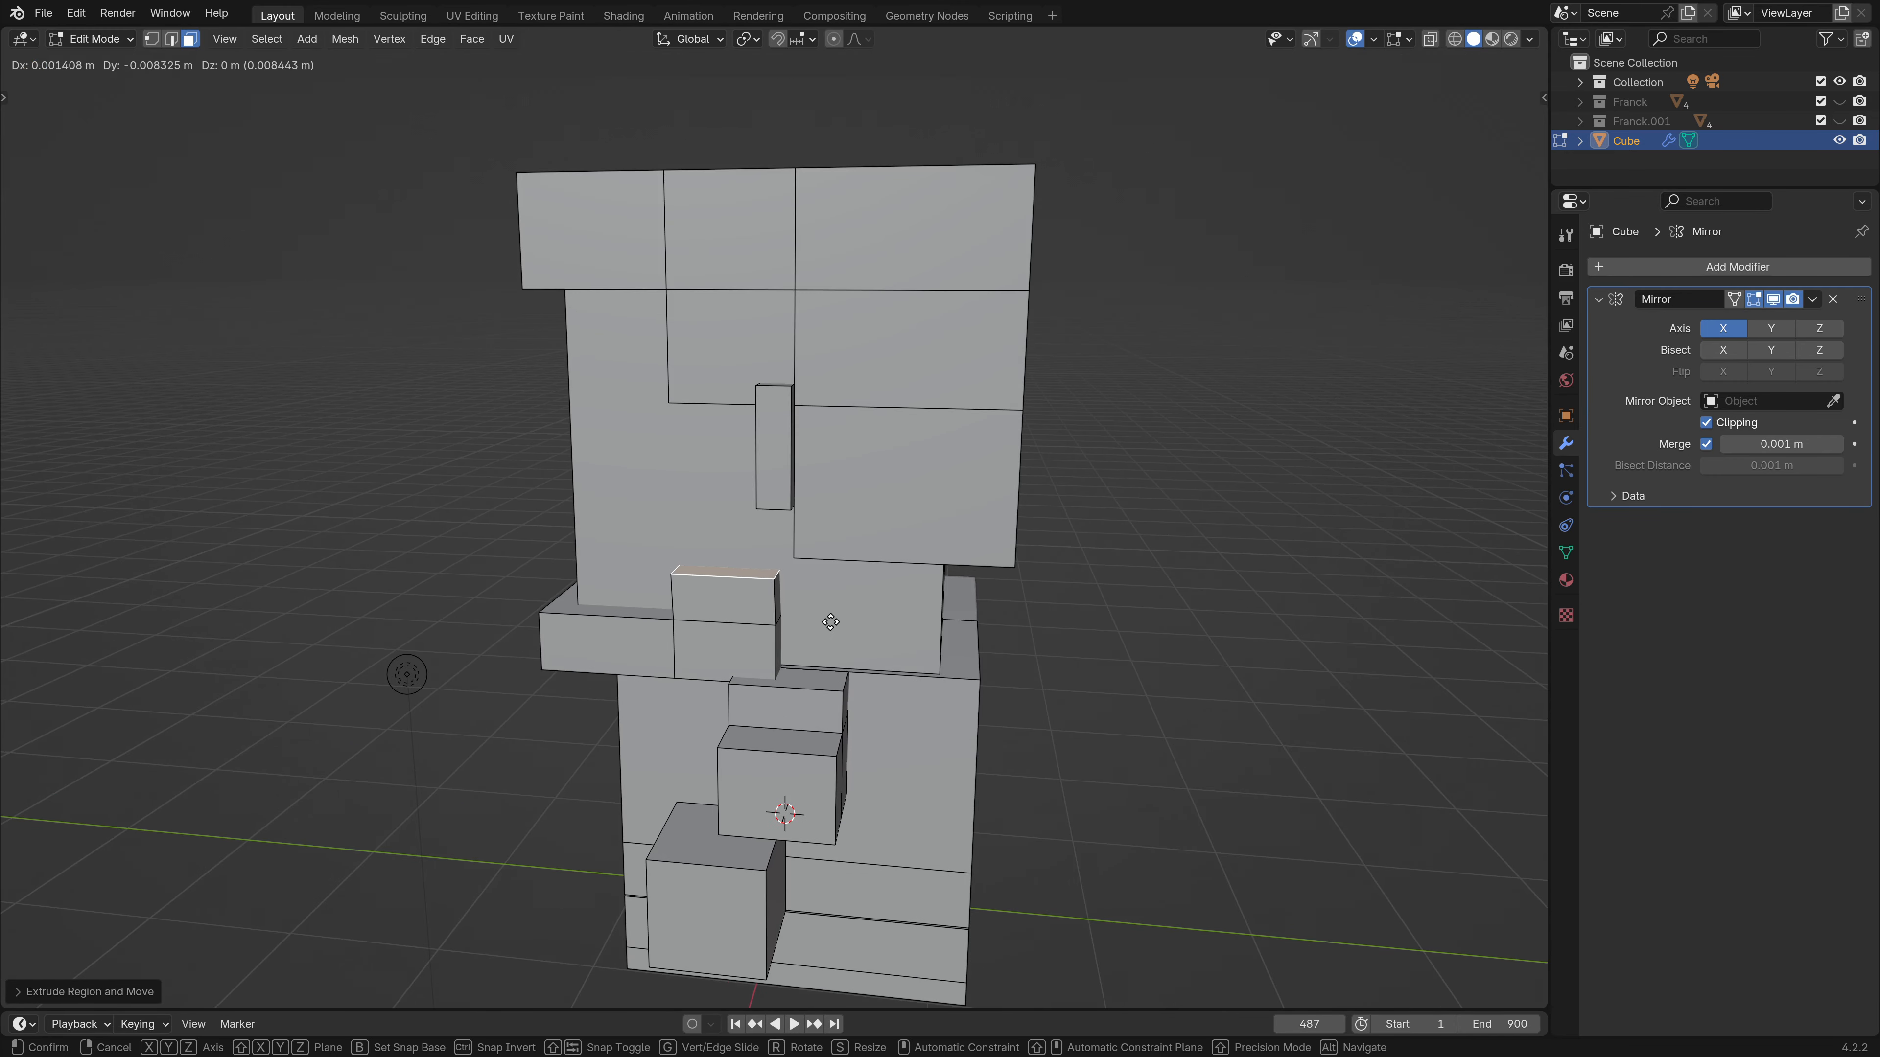
pyautogui.rightClick(774, 628)
# Add a roughly centred vertical loop cut through the chin block's front side section and a centred one across its front.
pyautogui.moveTo(773, 628); pyautogui.dragTo(716, 656, button='middle')
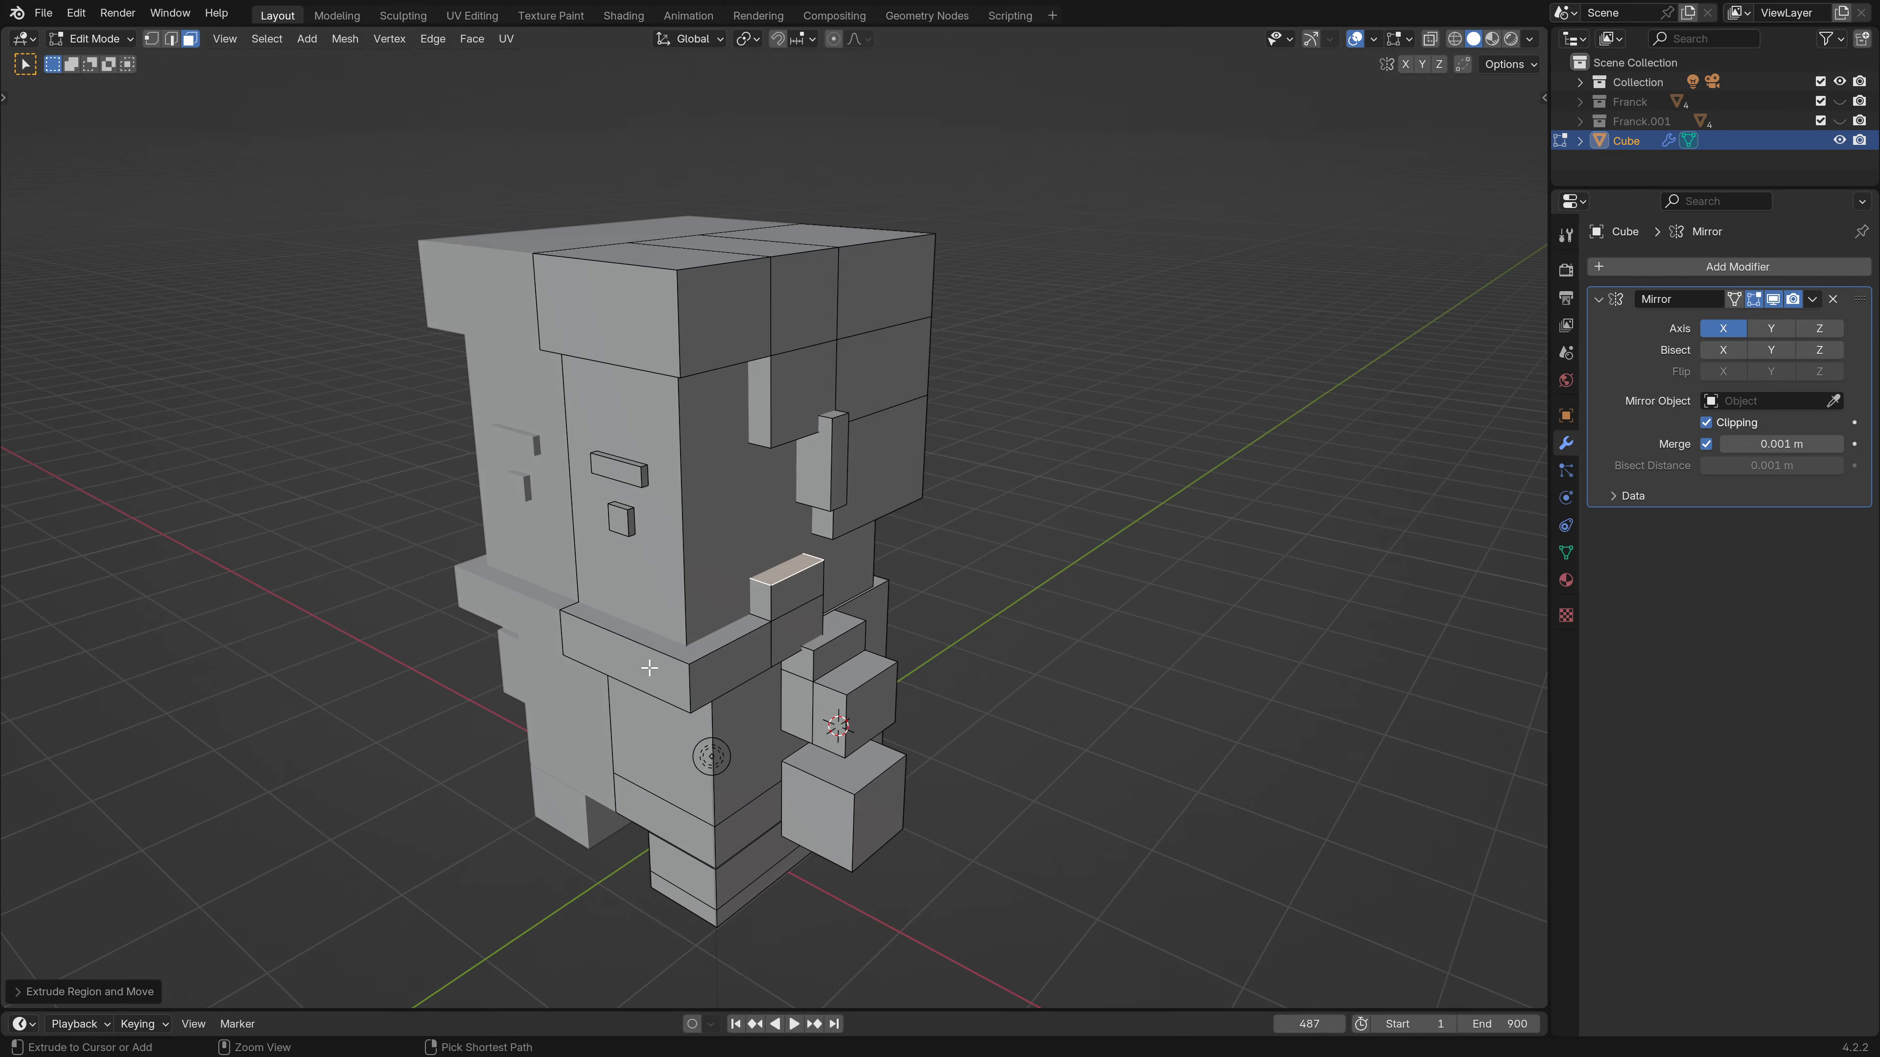
pyautogui.hotkey('ctrl', 'r')
pyautogui.click(722, 664)
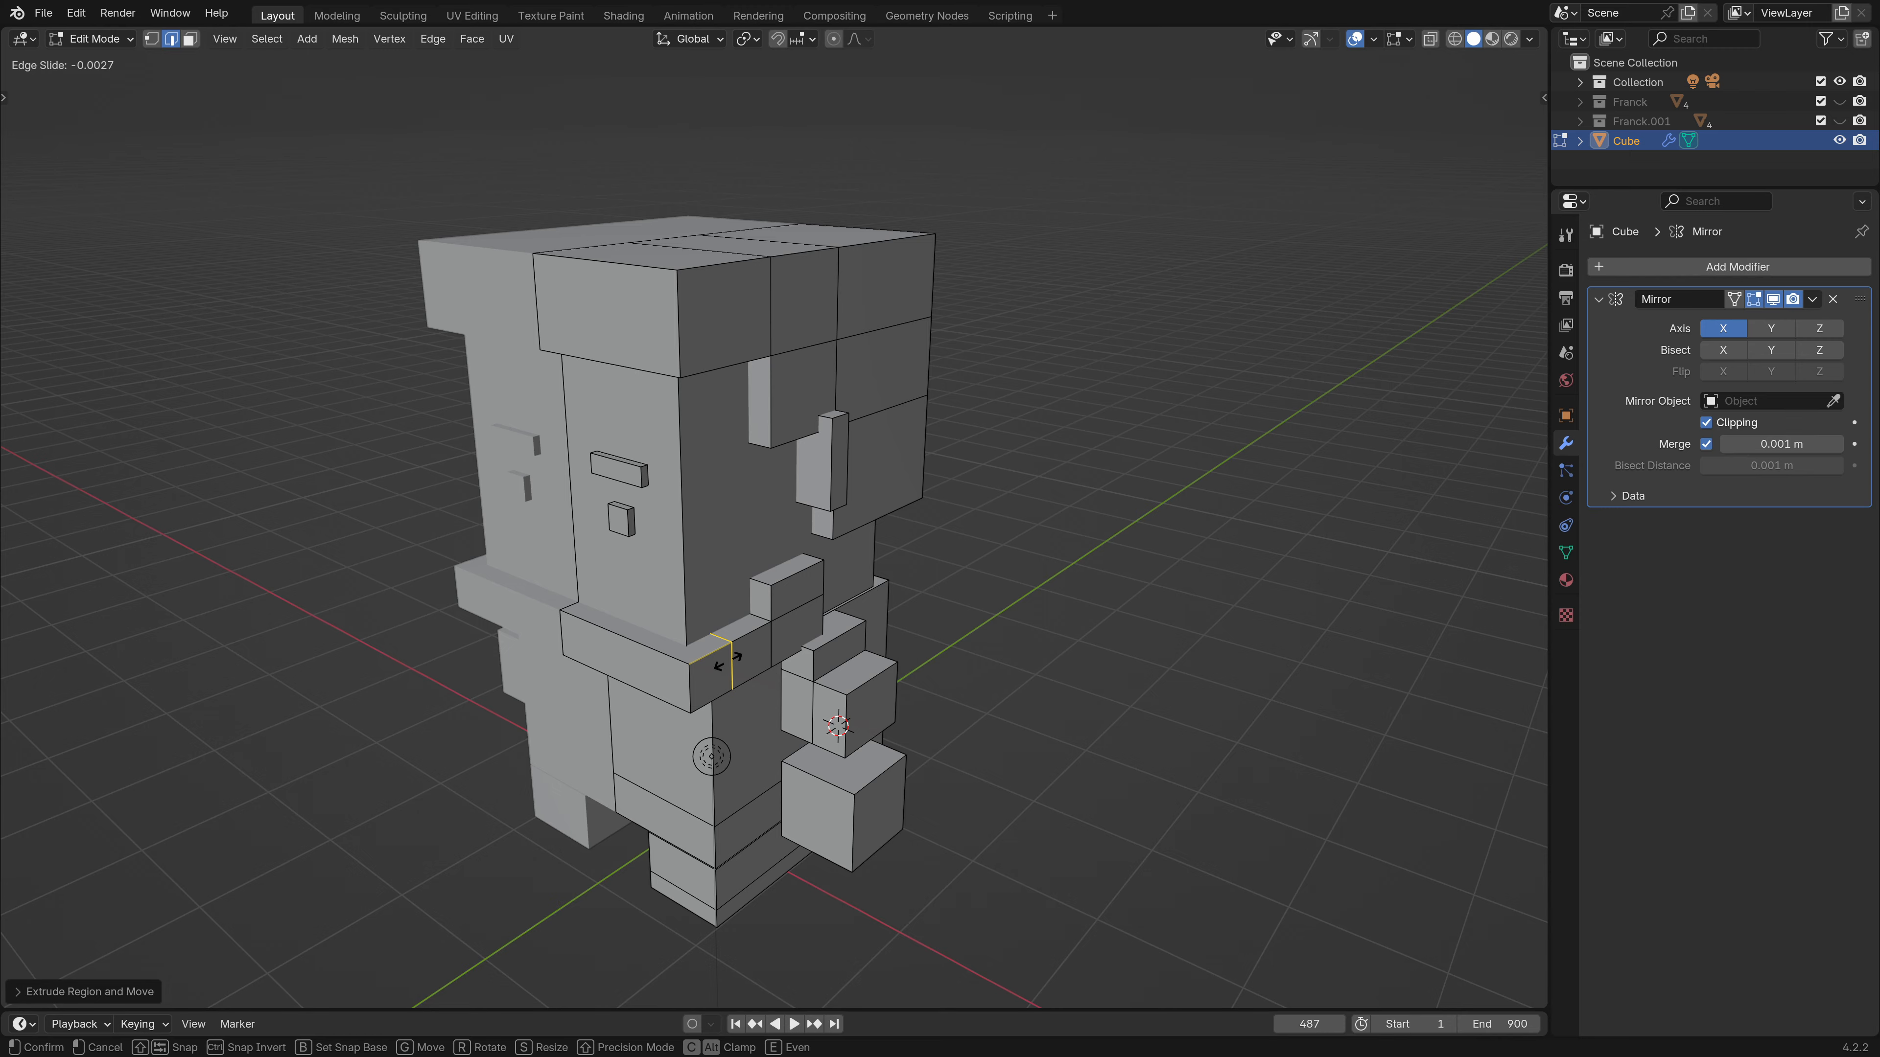
pyautogui.click(721, 663)
pyautogui.moveTo(713, 663); pyautogui.dragTo(684, 663, button='middle')
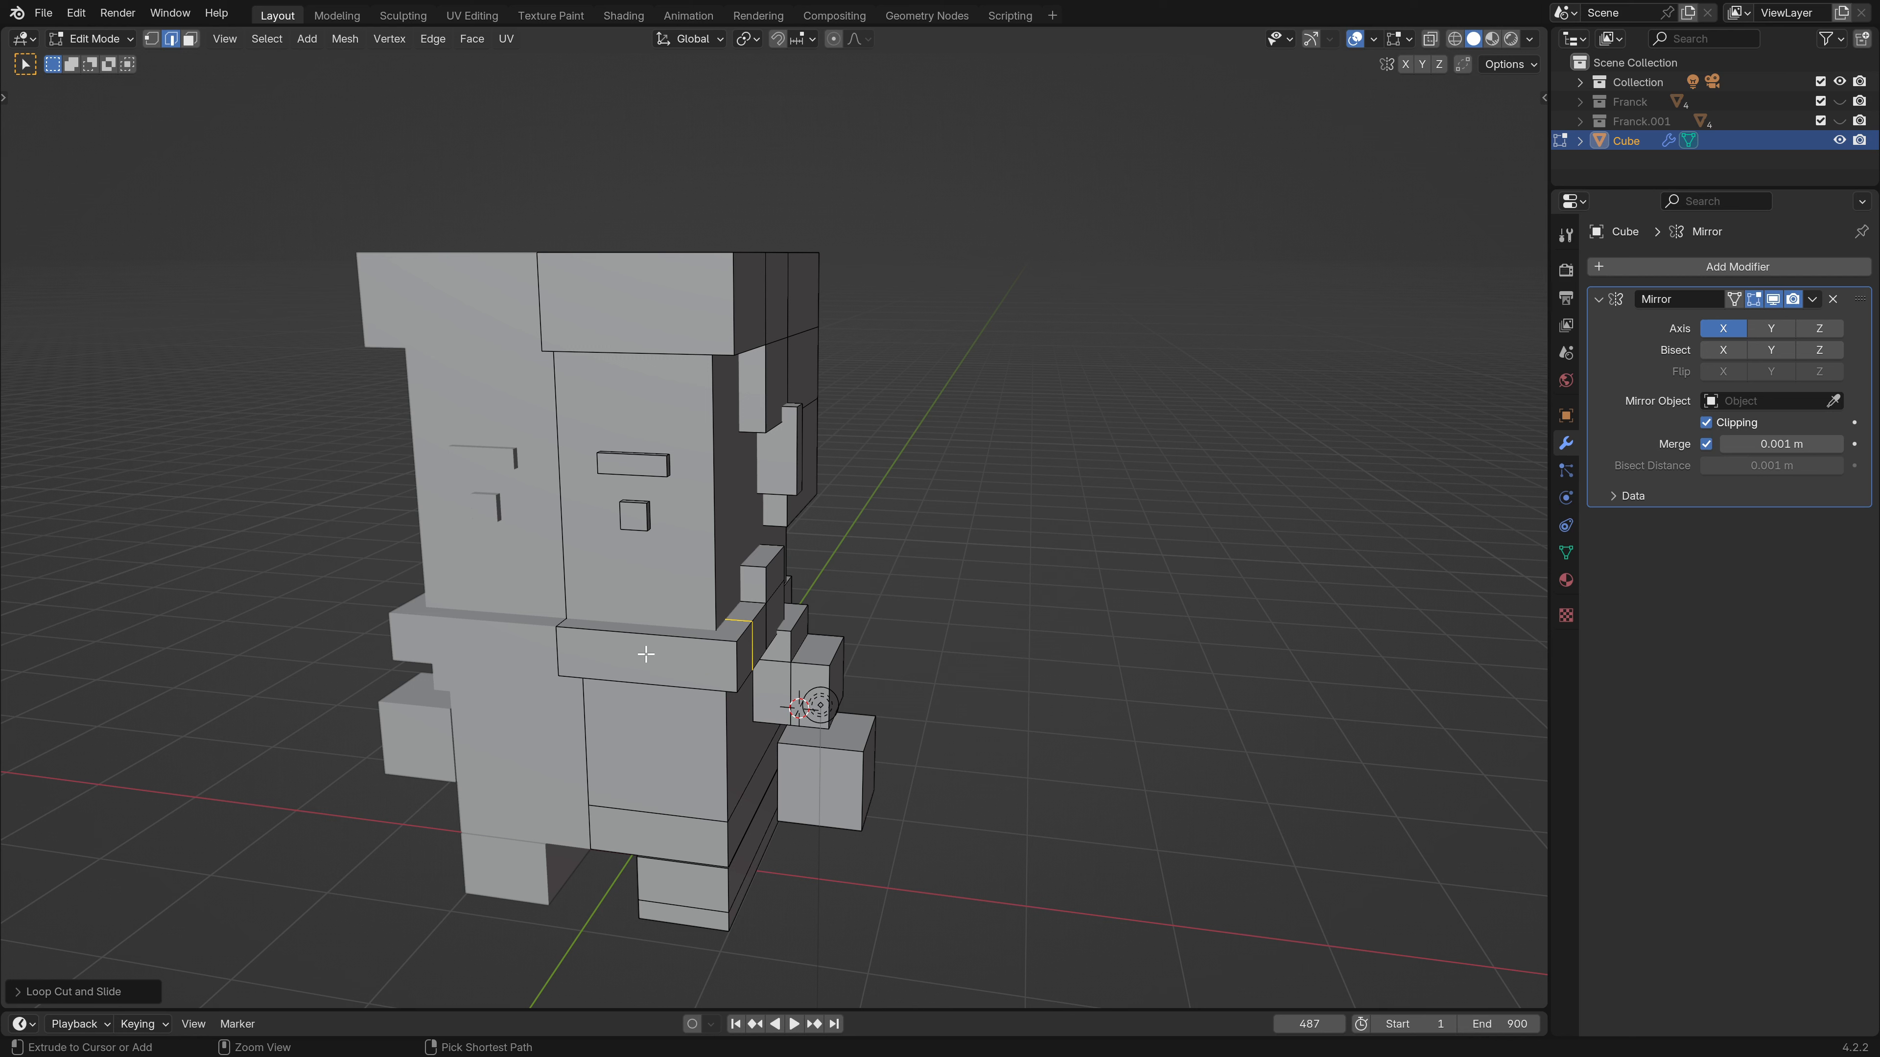
pyautogui.hotkey('ctrl', 'r')
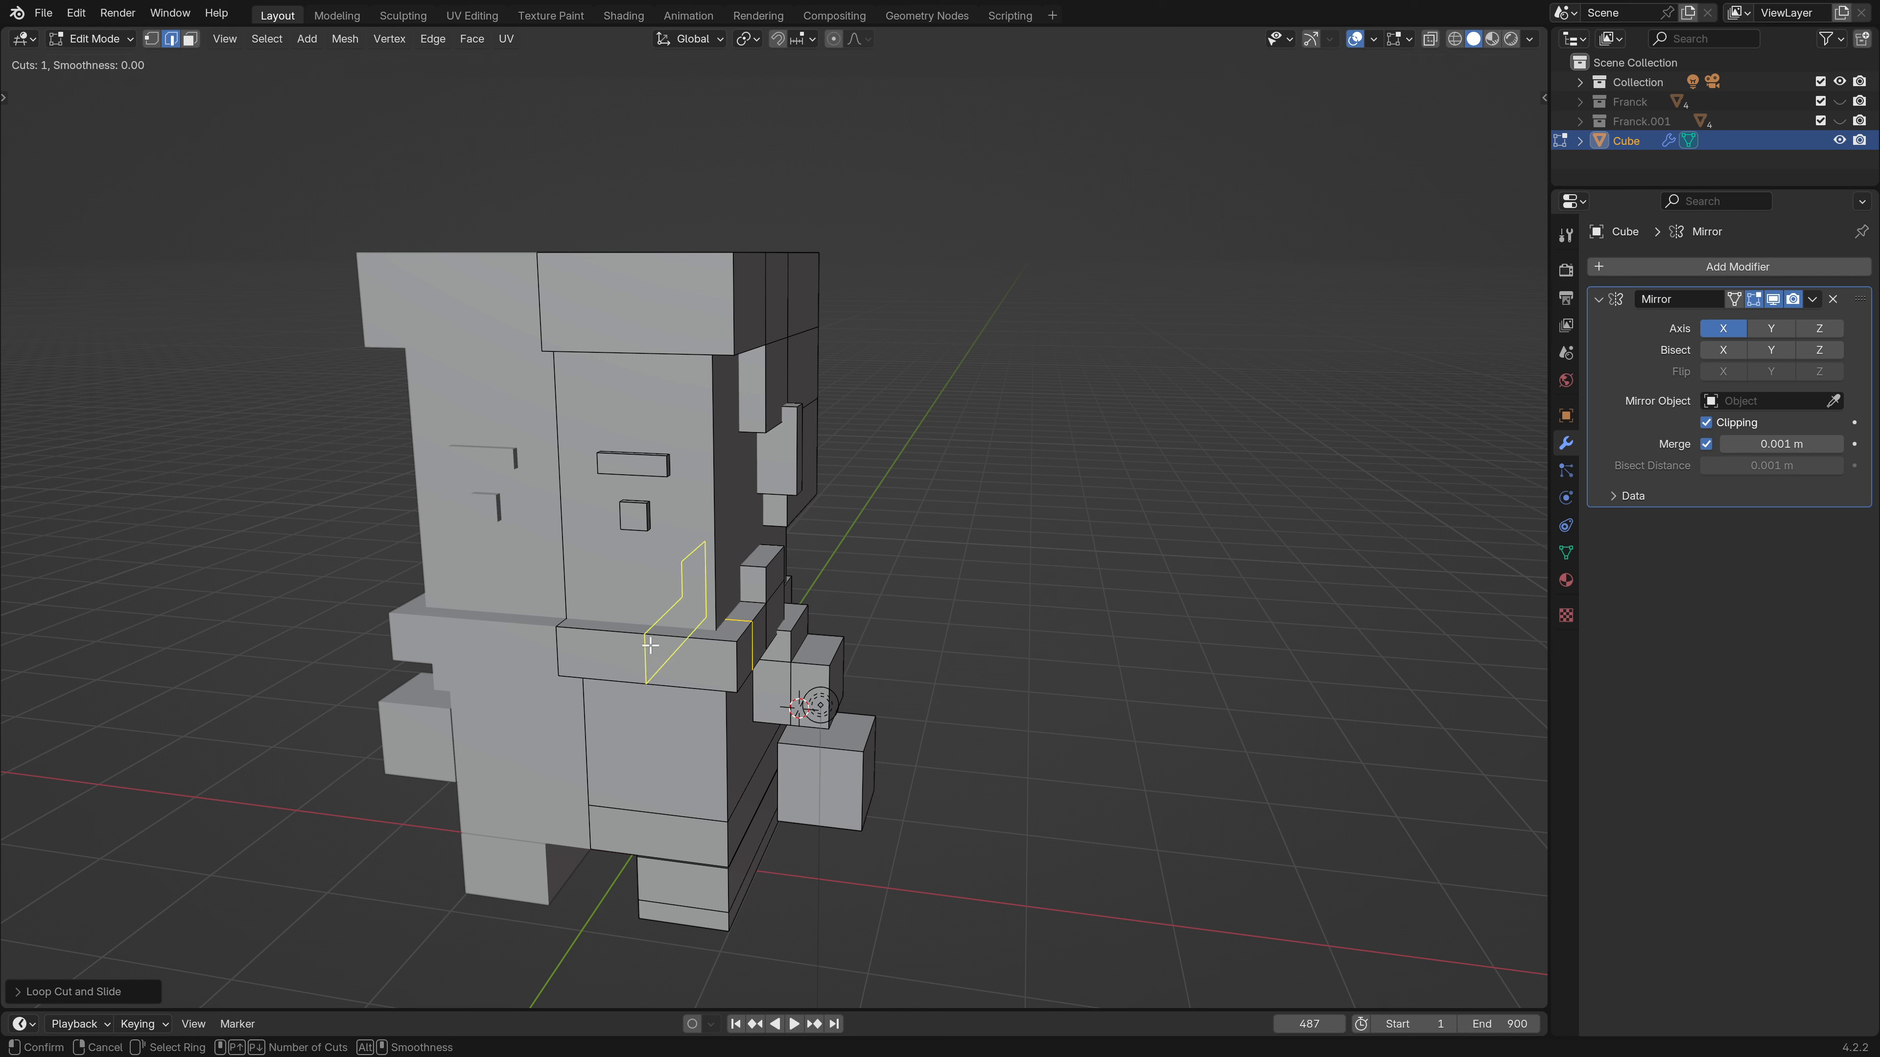
pyautogui.click(649, 646)
pyautogui.rightClick(725, 623)
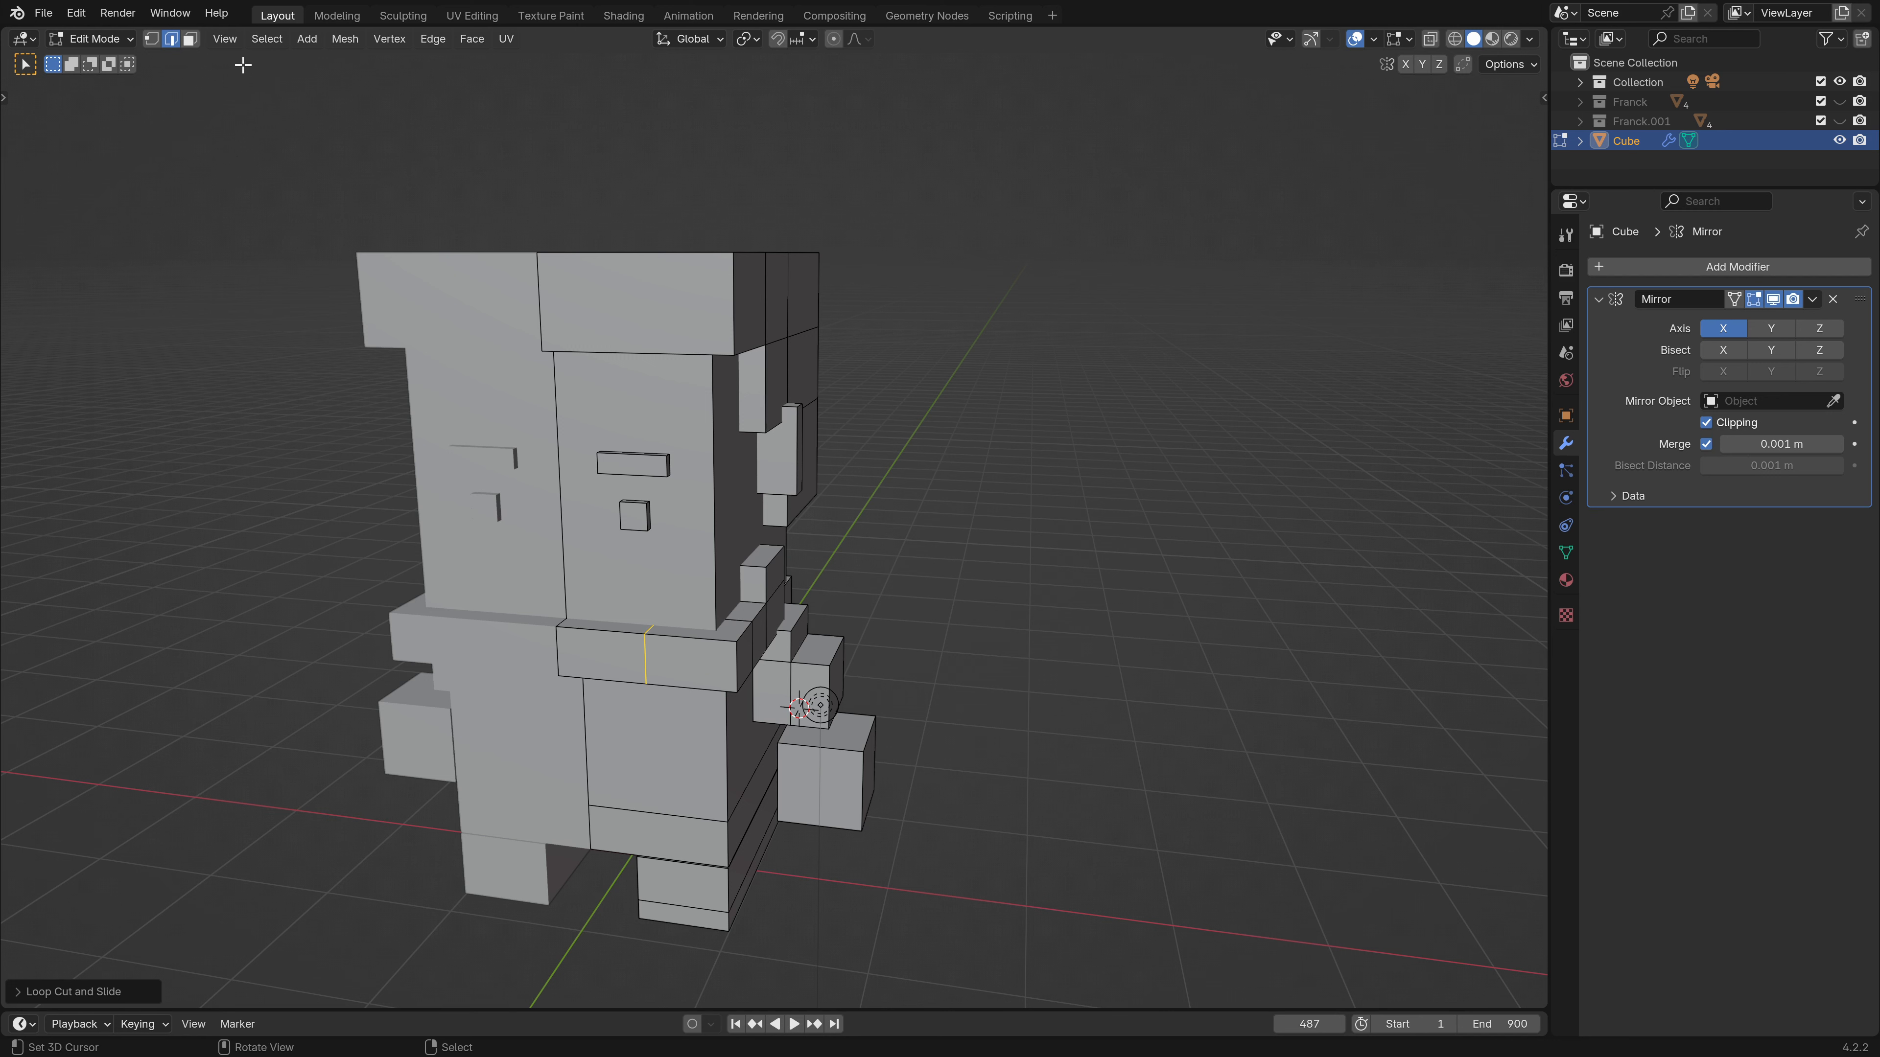
# Select the top face at the chin block's front outer corner and extrude it upward twice, by about 0.21 m and 0.16 m.
pyautogui.click(190, 40)
pyautogui.rightClick(699, 628)
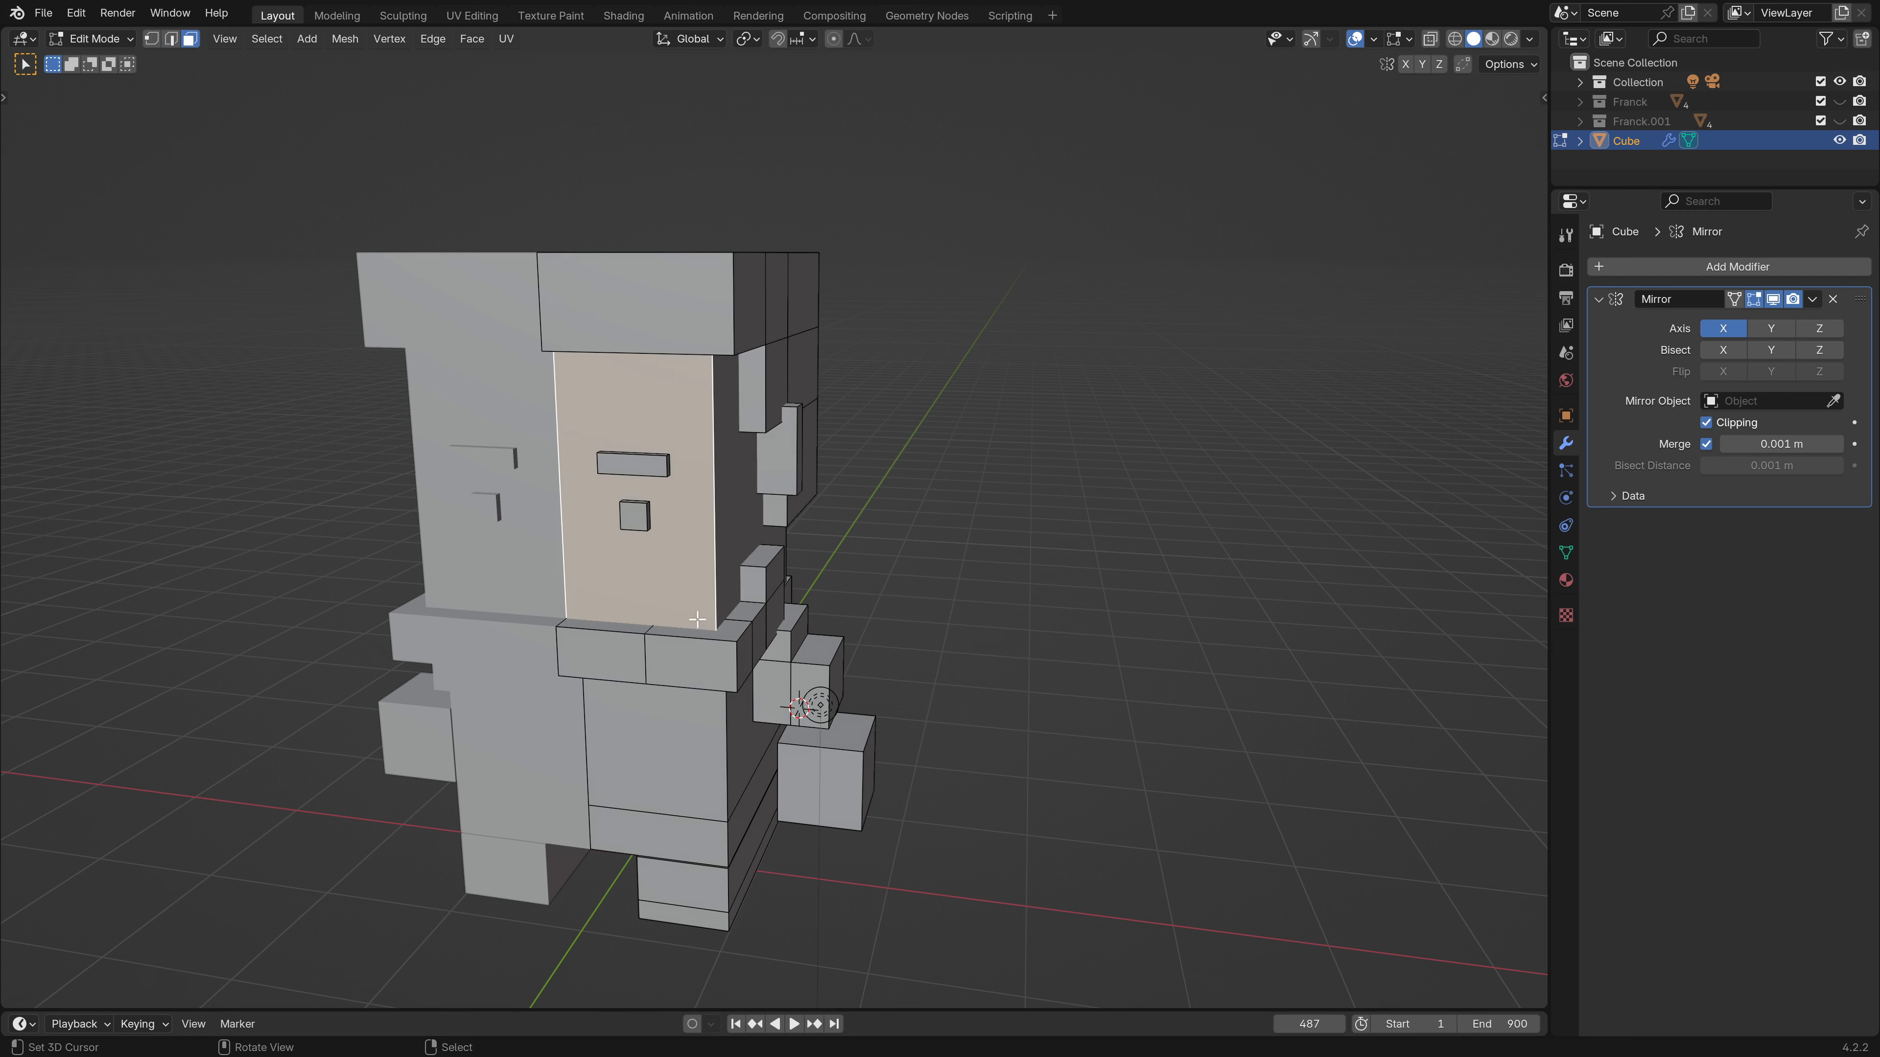
pyautogui.rightClick(732, 653)
pyautogui.rightClick(732, 641)
pyautogui.moveTo(707, 623); pyautogui.dragTo(703, 604, button='middle')
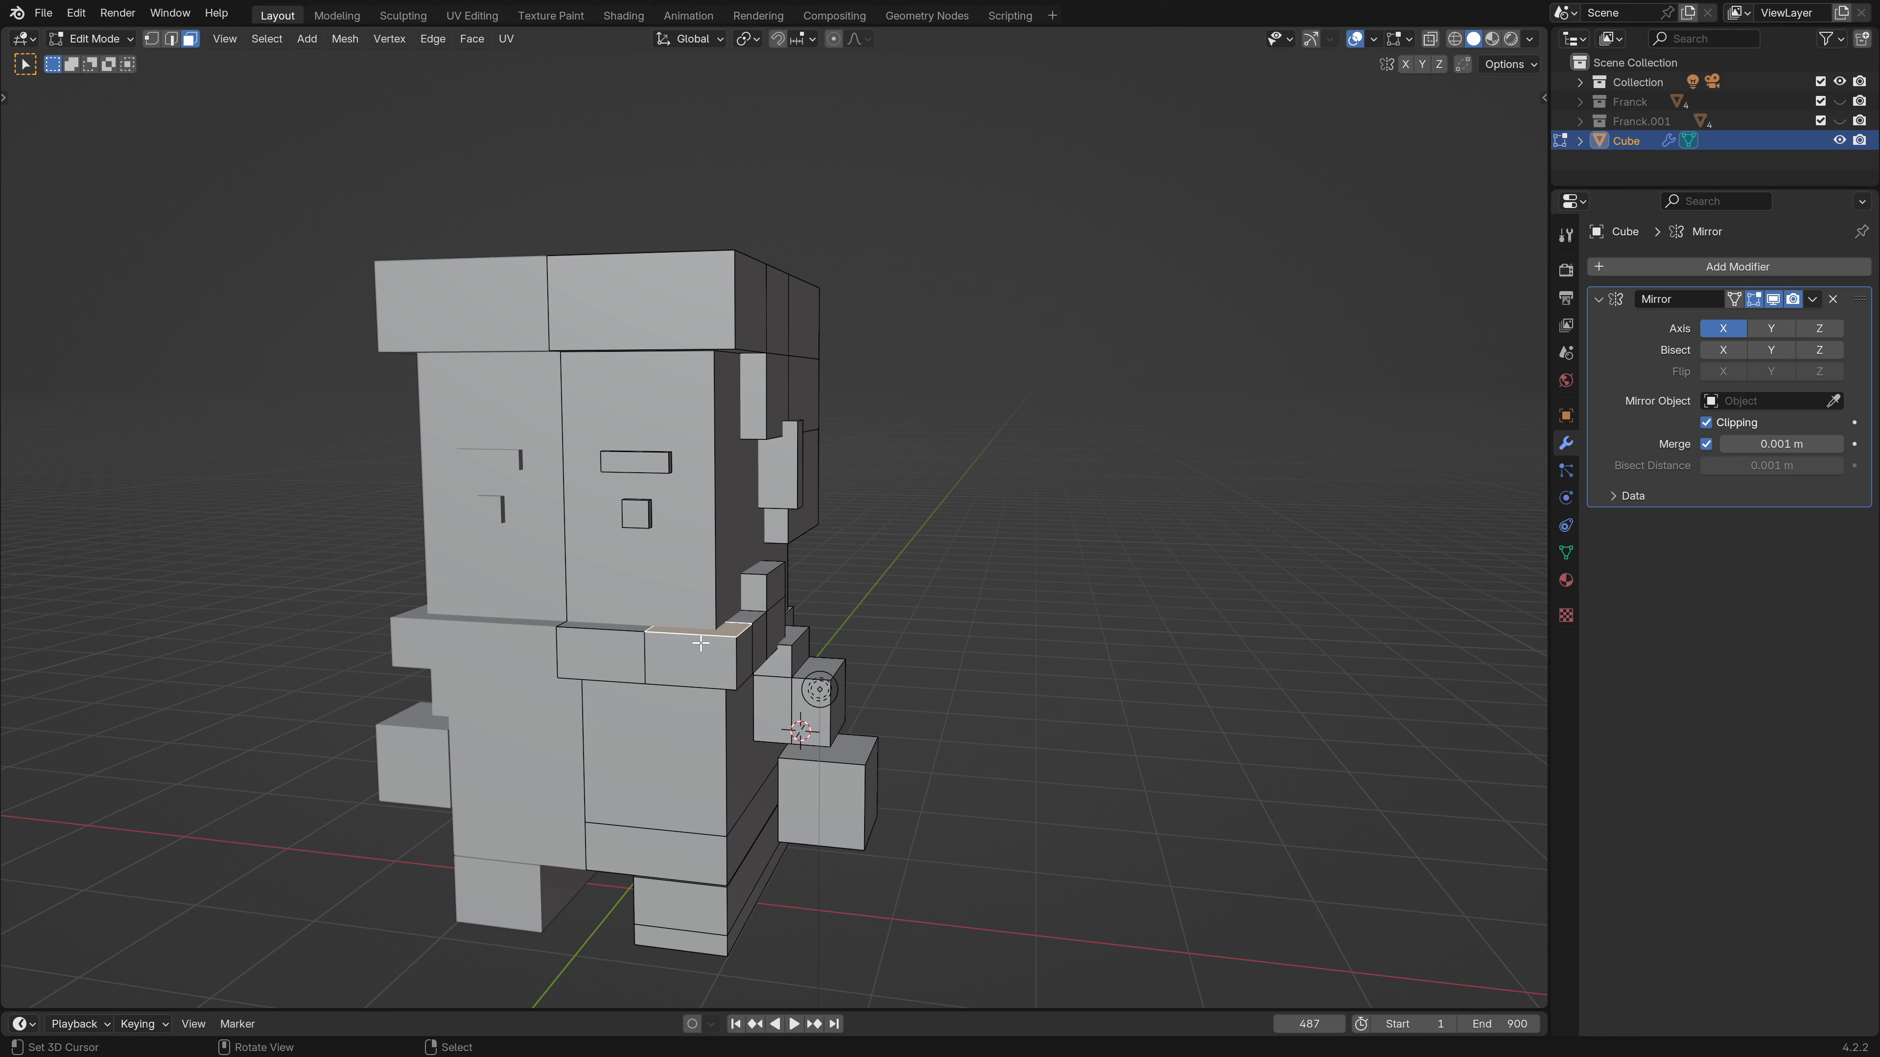
pyautogui.press('e')
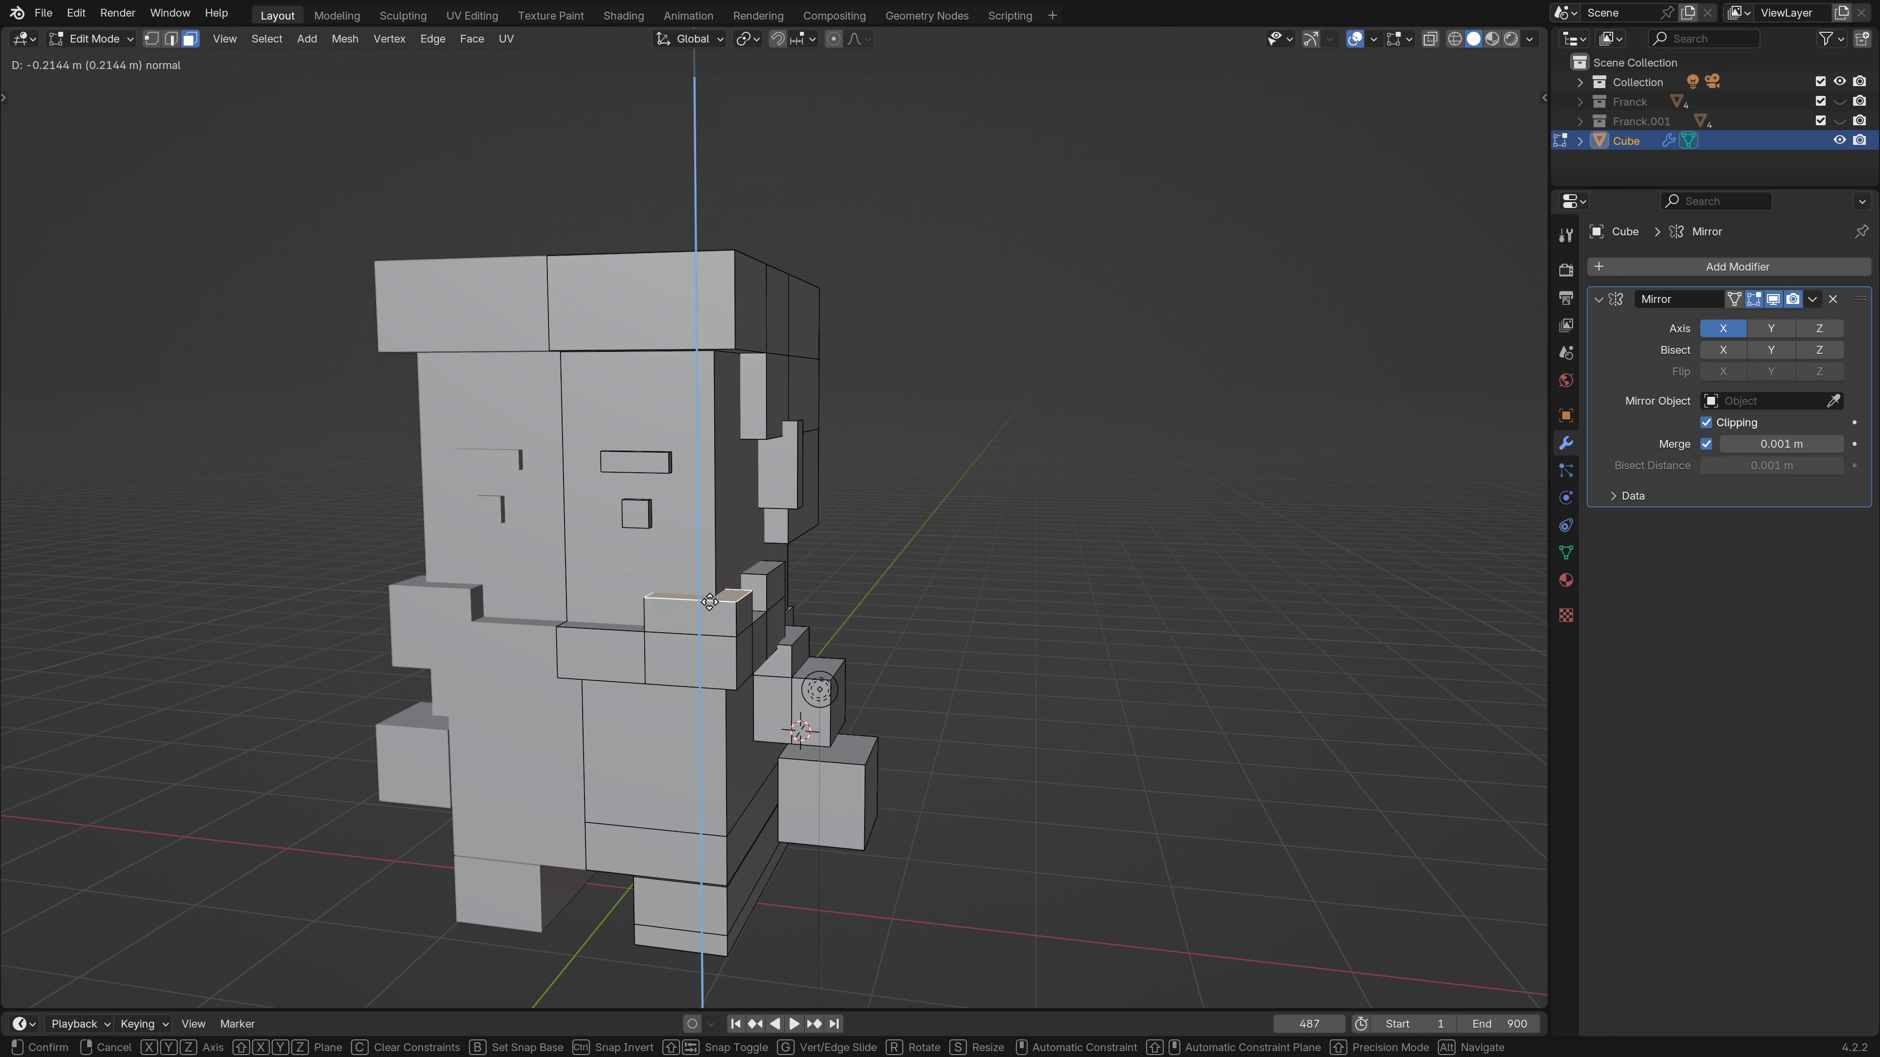
pyautogui.click(710, 593)
pyautogui.press('e')
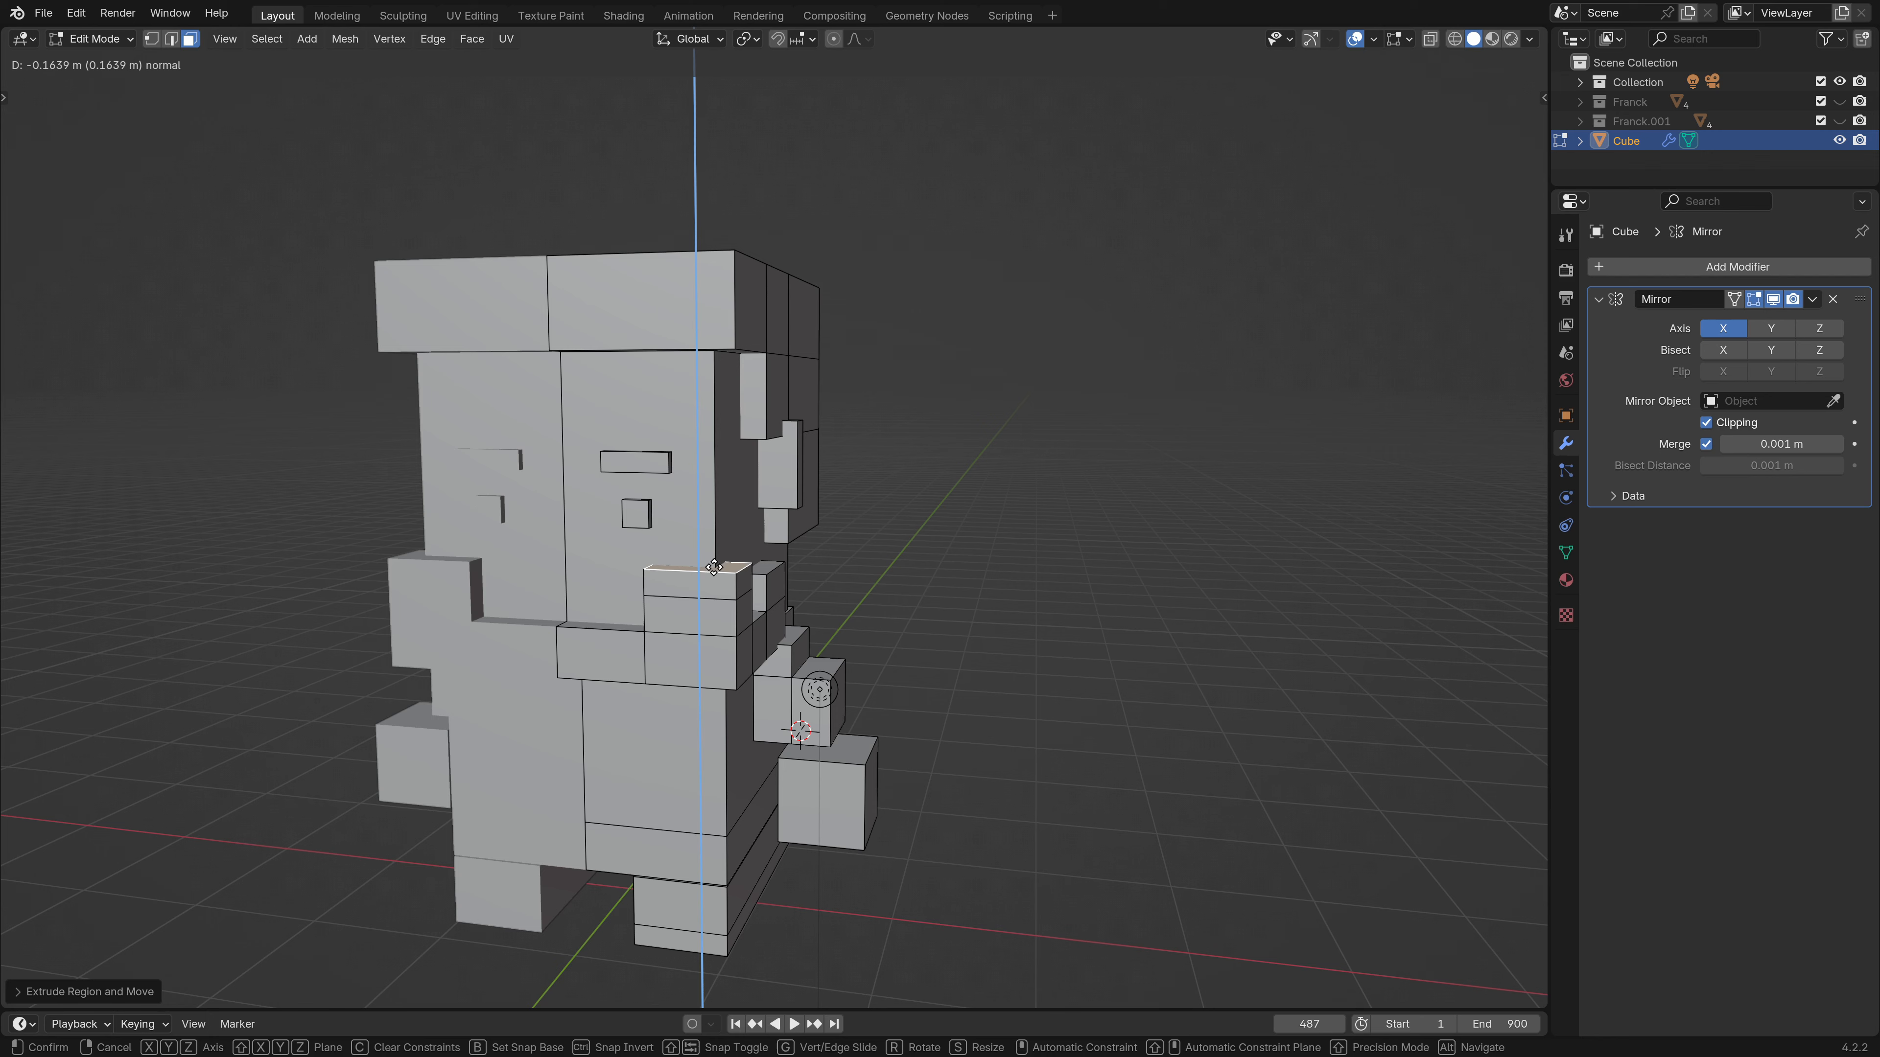
pyautogui.click(709, 570)
# Extrude the inner side face of the raised corner's upper section about 0.62 m toward the mirror plane, leaving a mouth opening below.
pyautogui.moveTo(588, 570); pyautogui.dragTo(696, 585, button='middle')
pyautogui.click(669, 589)
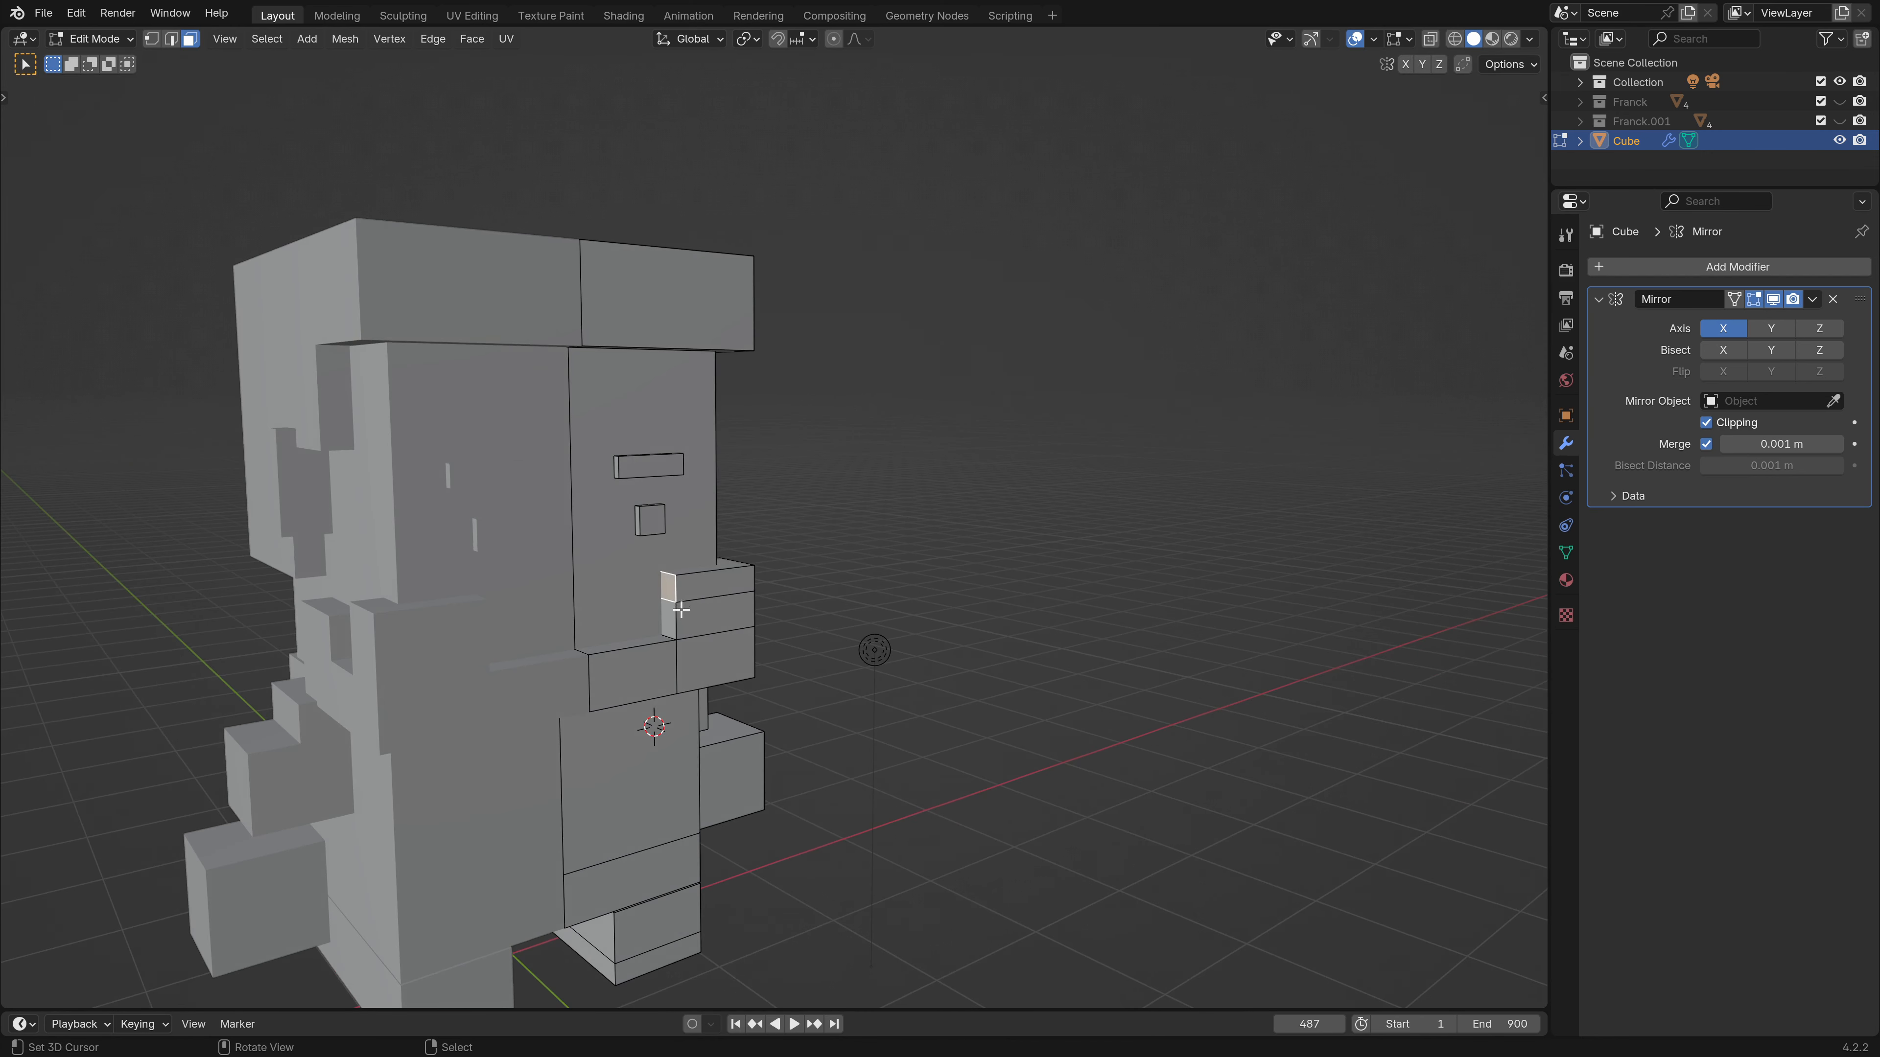
pyautogui.press('e')
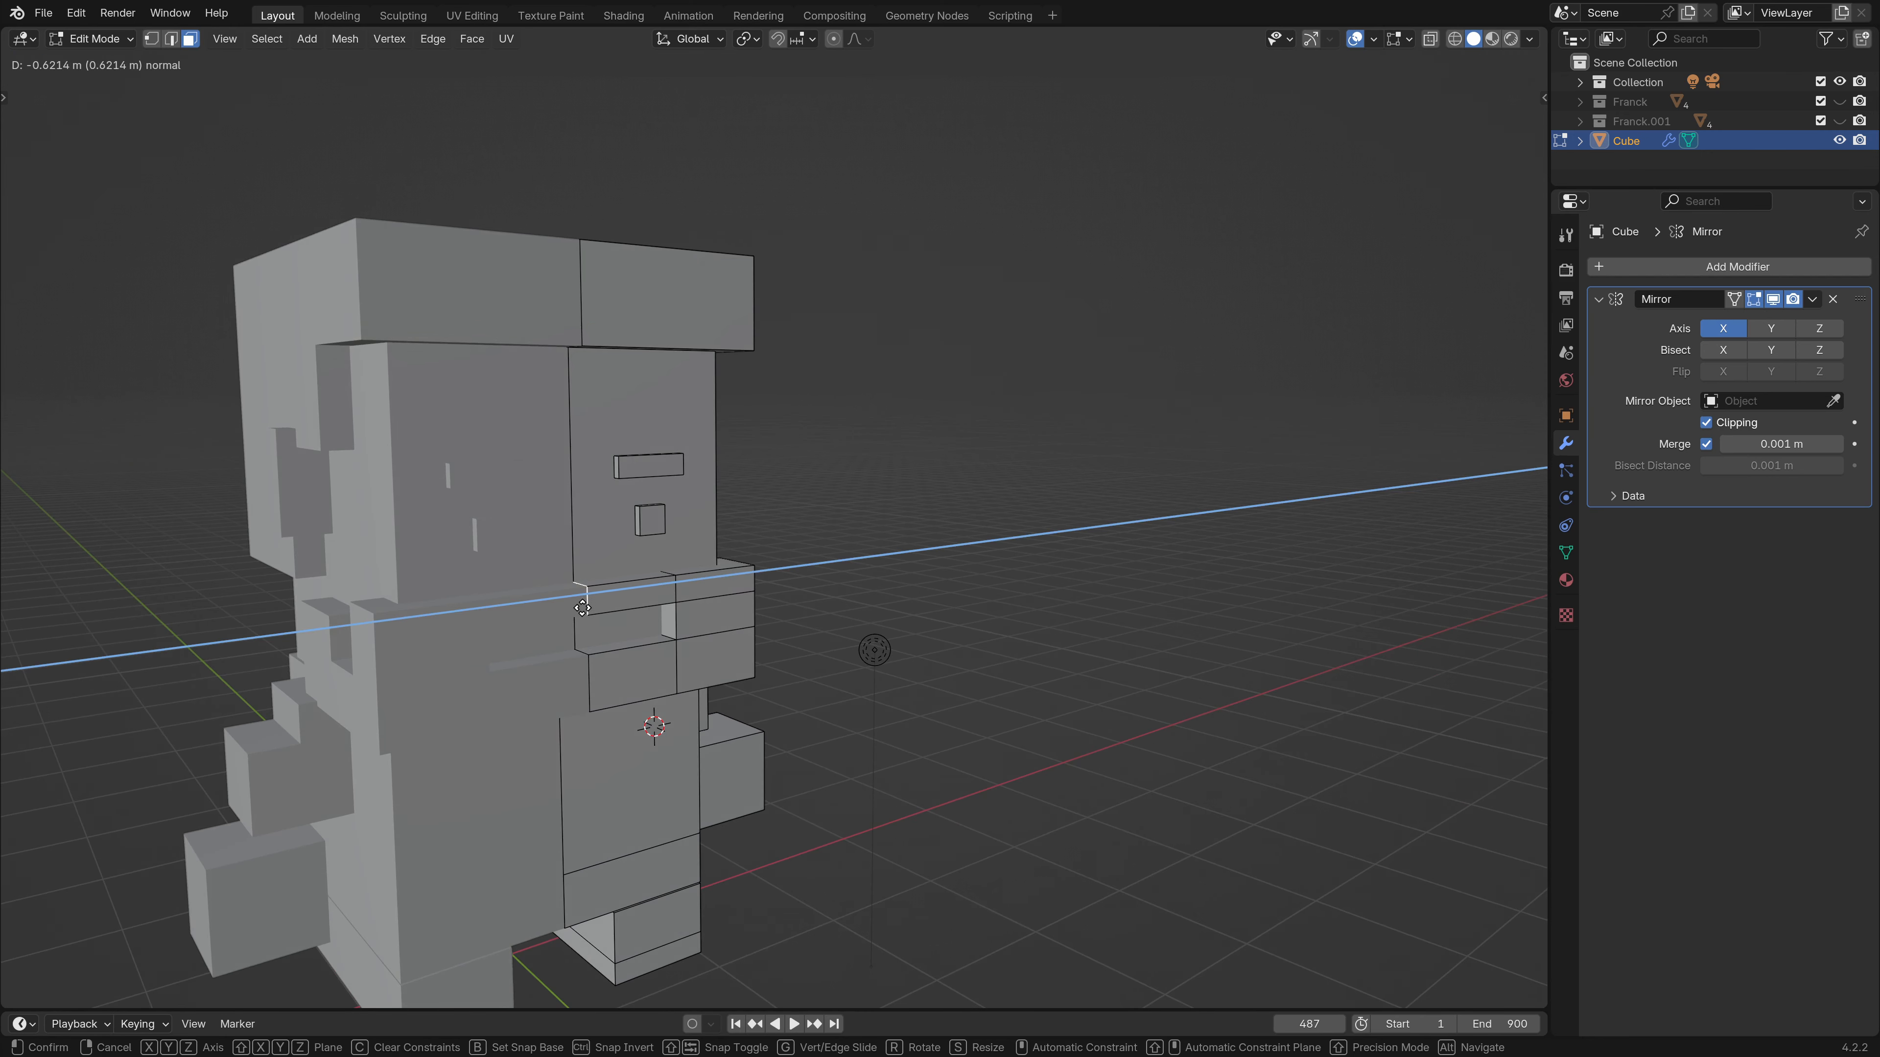
pyautogui.click(582, 608)
pyautogui.scroll(-3, 692, 608)
pyautogui.moveTo(614, 577); pyautogui.dragTo(613, 597, button='middle')
pyautogui.scroll(4, 613, 596)
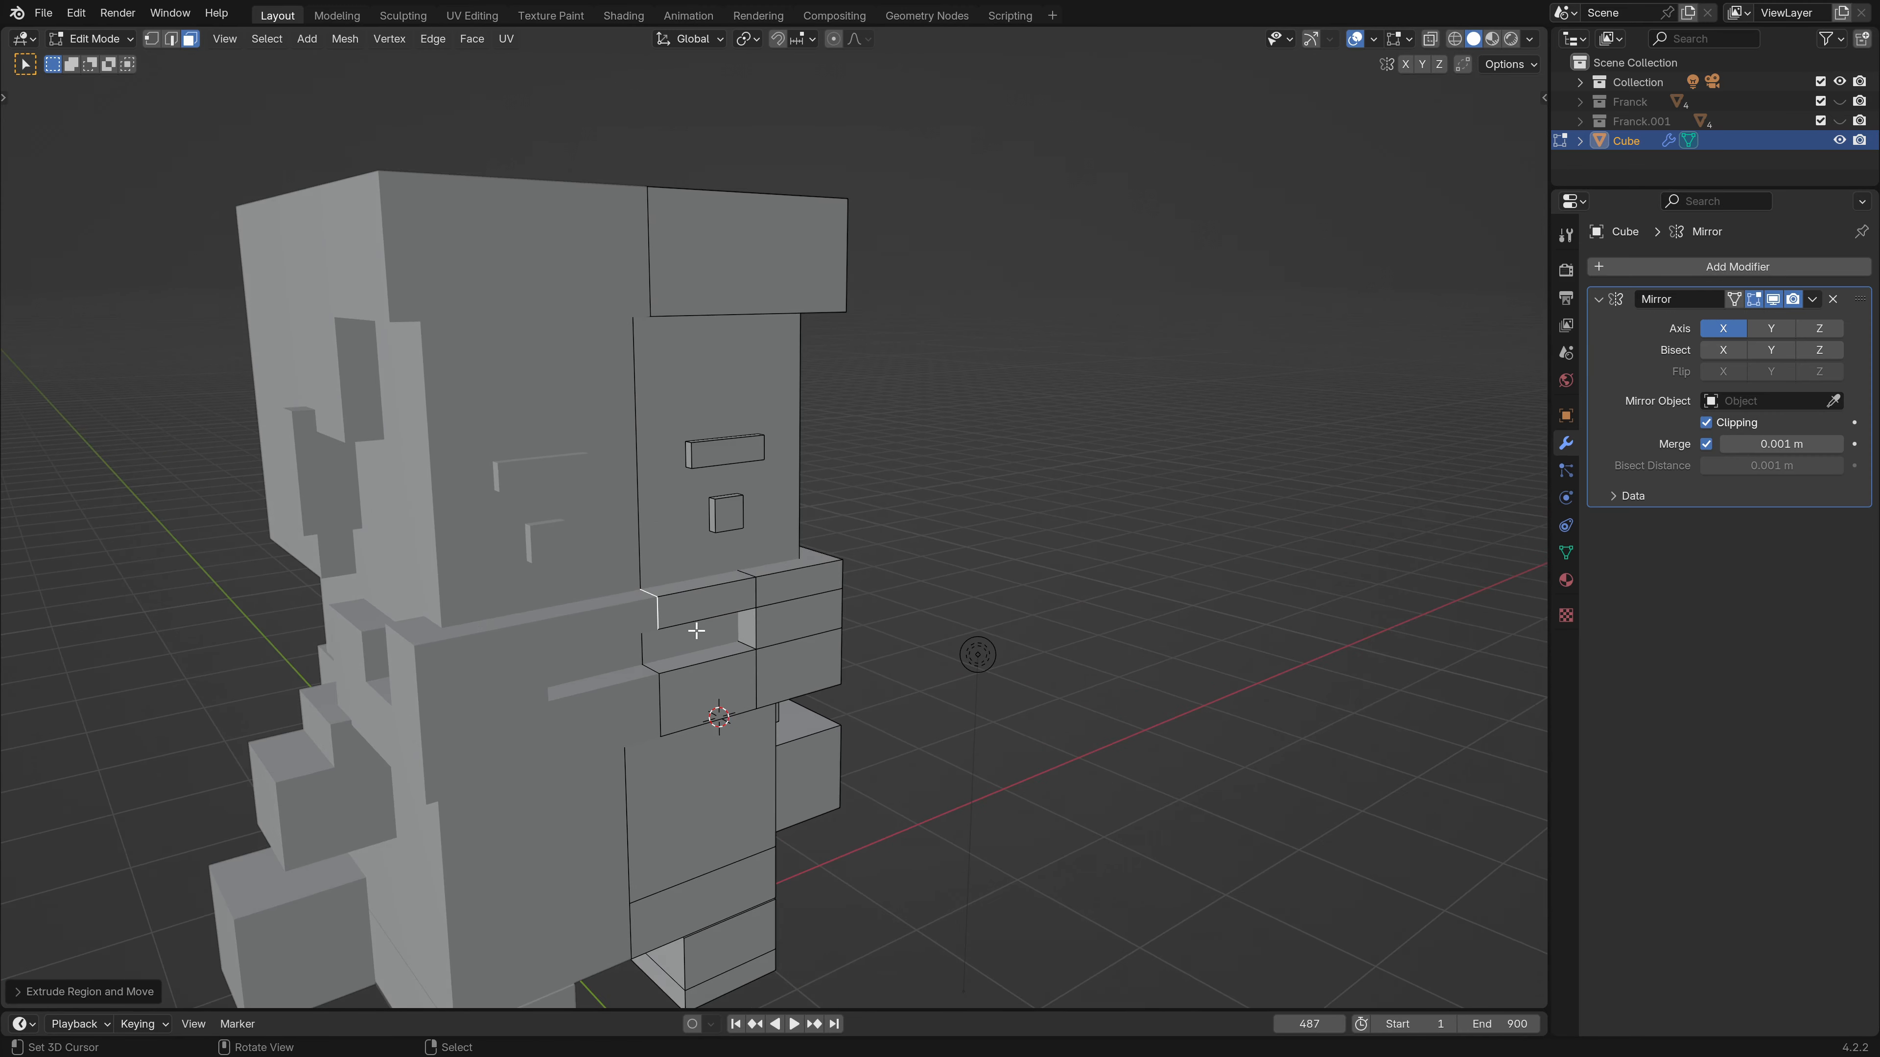
# Delete the leftover face on the mirror plane above the mouth and check the inside with the mirror's viewport display temporarily off.
pyautogui.press('x')
pyautogui.click(694, 674)
pyautogui.scroll(-3, 693, 658)
pyautogui.moveTo(694, 659); pyautogui.dragTo(889, 593, button='middle')
pyautogui.click(1775, 301)
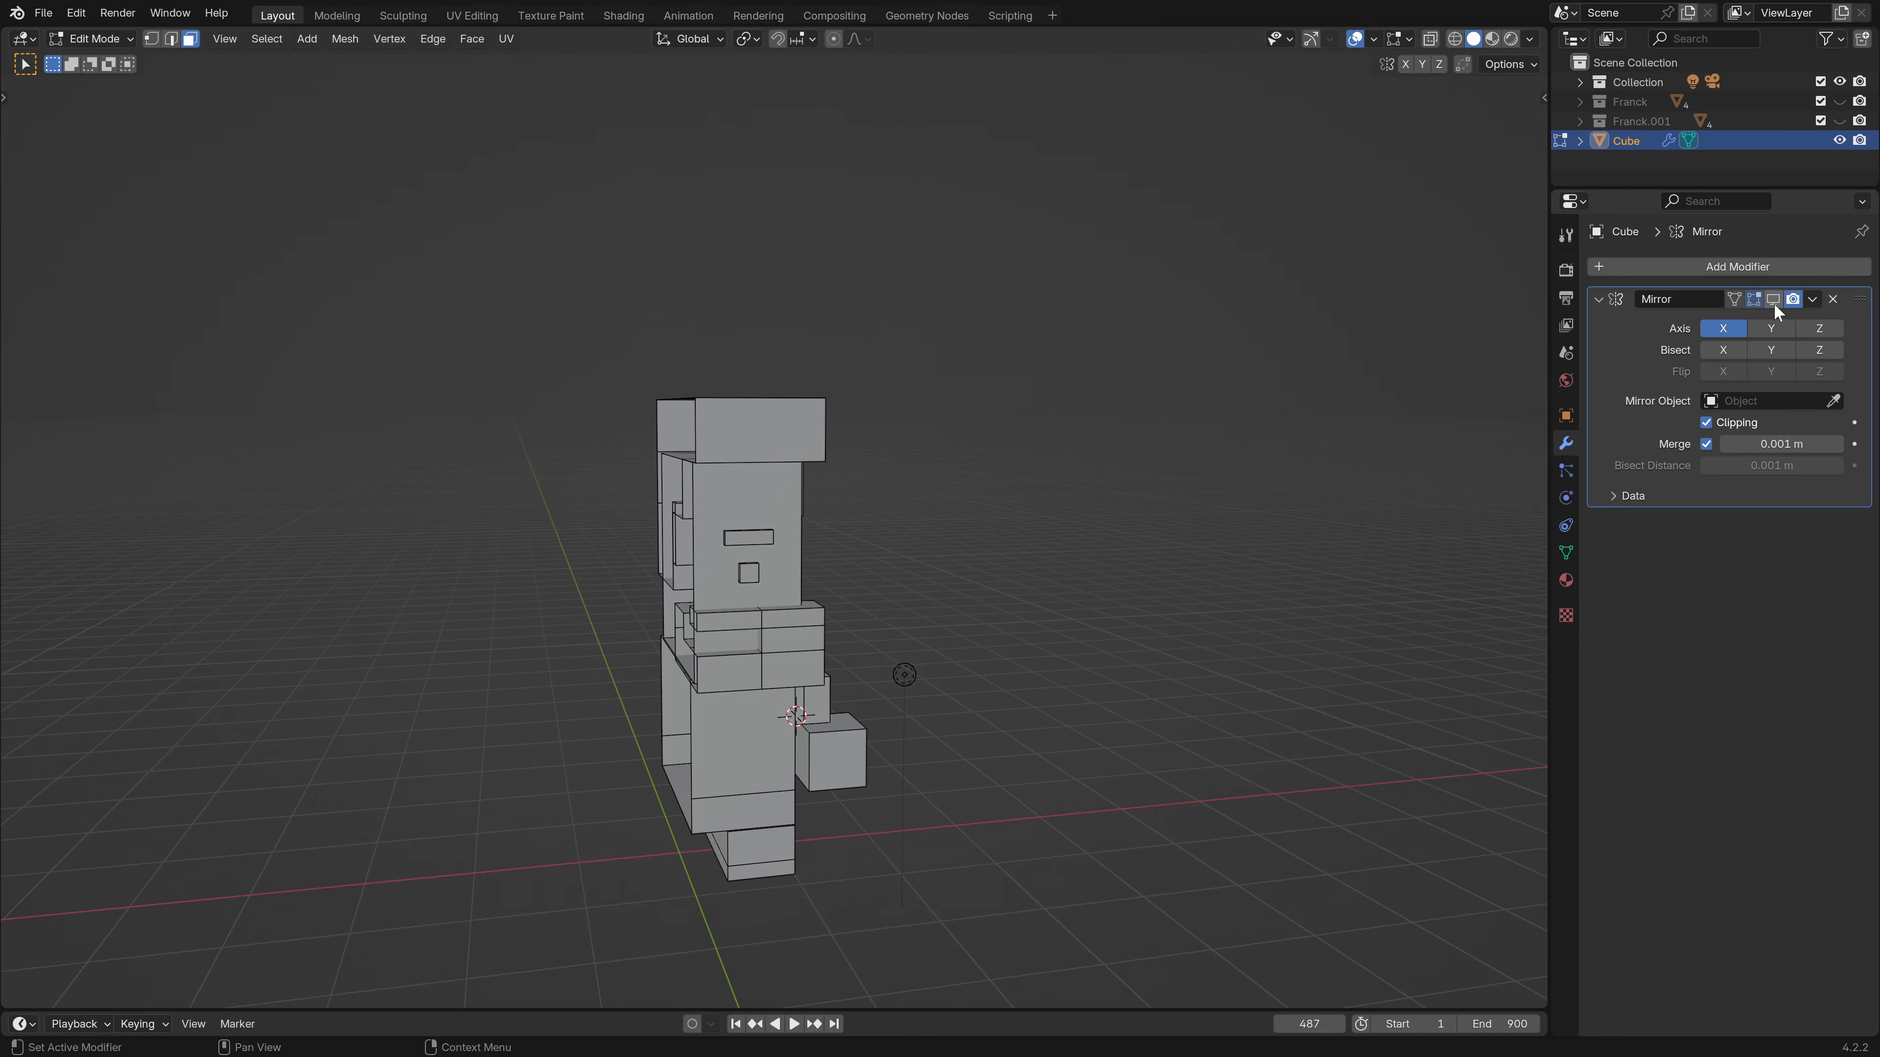
pyautogui.moveTo(733, 682); pyautogui.dragTo(791, 630, button='middle')
pyautogui.click(1775, 298)
pyautogui.scroll(-3, 790, 579)
pyautogui.scroll(3, 740, 667)
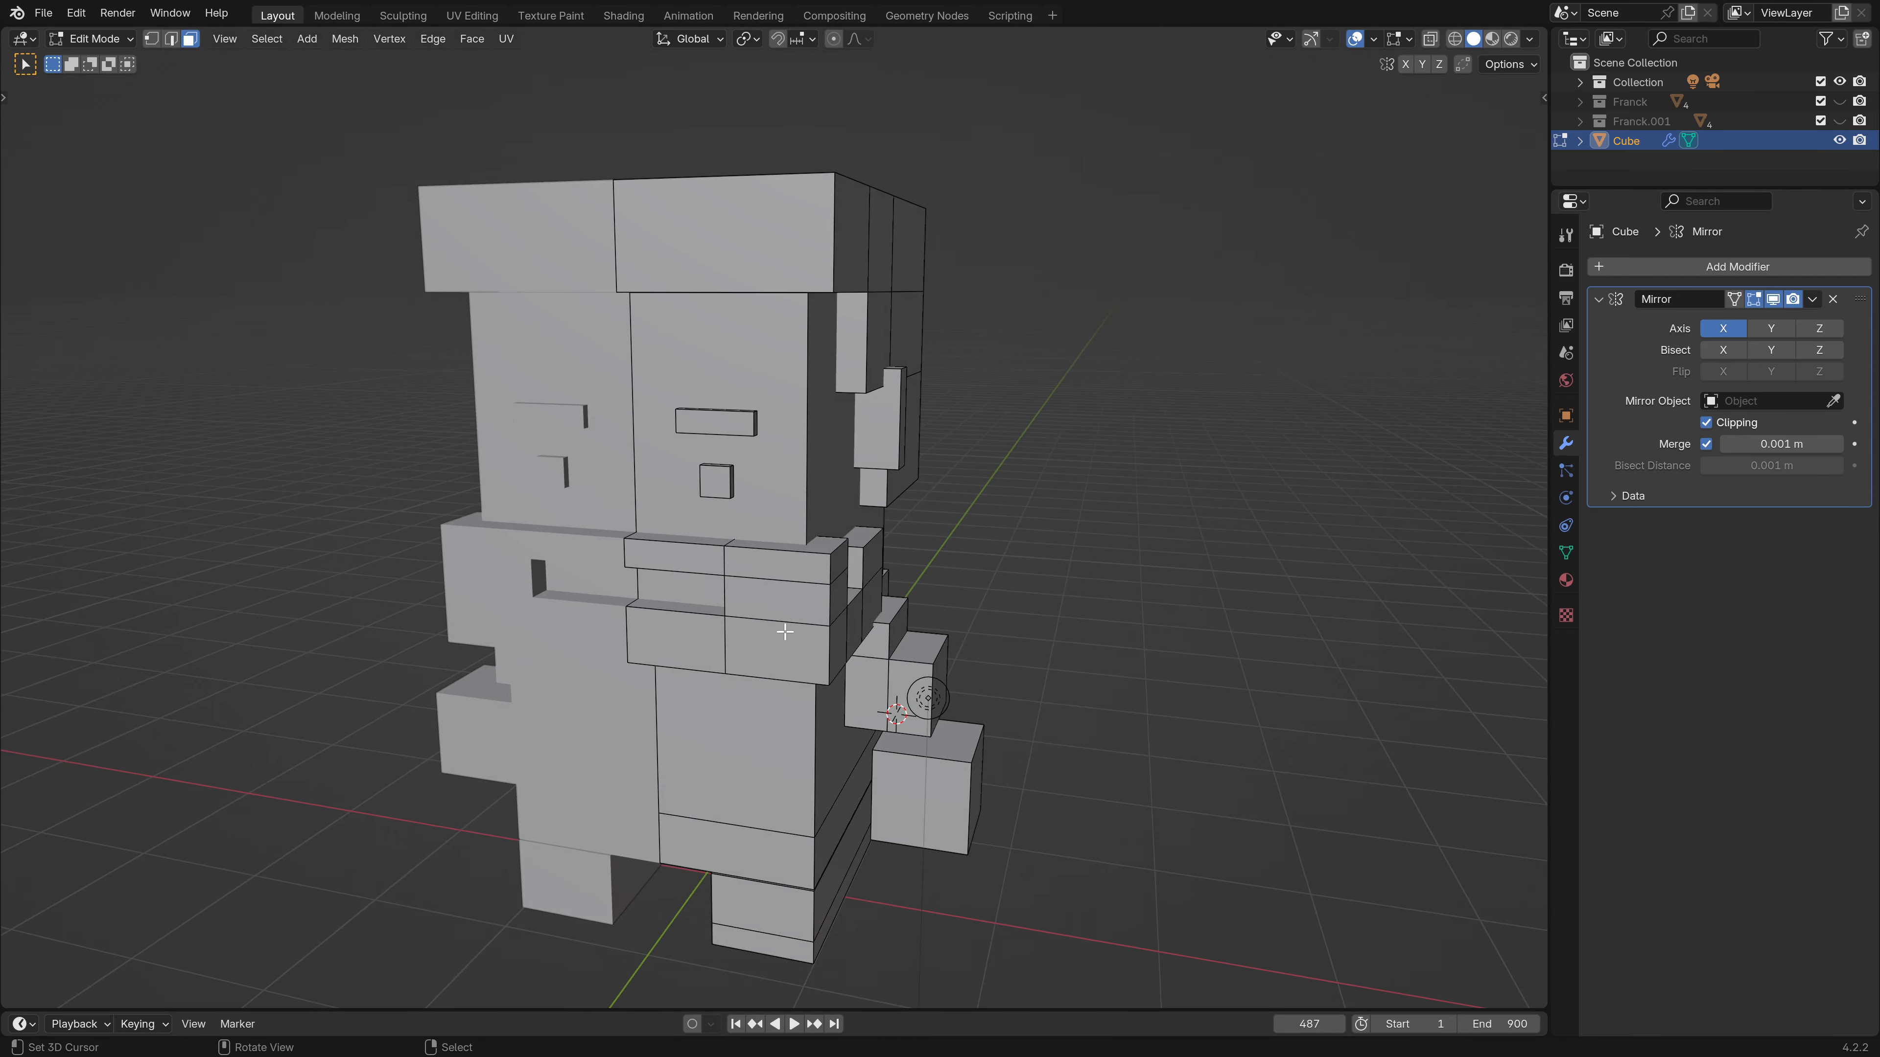
# Add a centred vertical loop cut through the outer front section of the beard block.
pyautogui.hotkey('ctrl', 'r')
pyautogui.click(790, 607)
pyautogui.rightClick(789, 607)
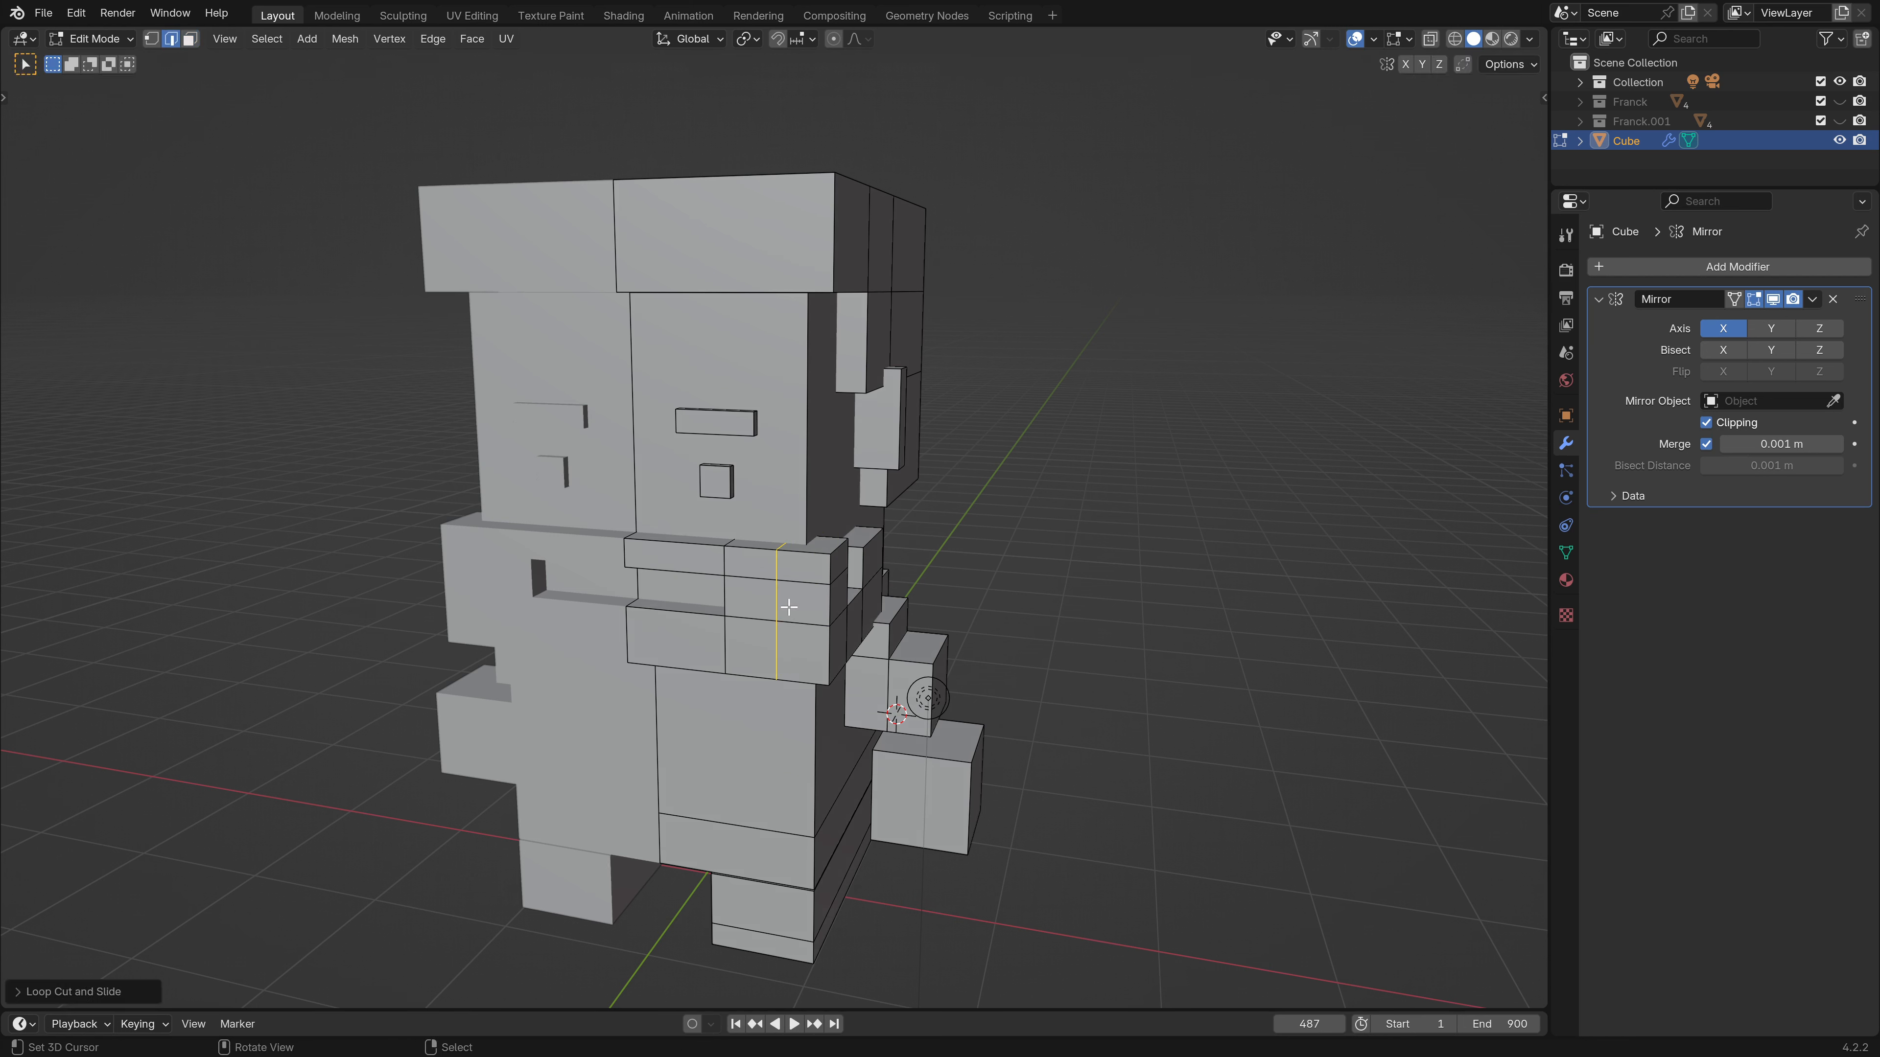
pyautogui.rightClick(844, 540)
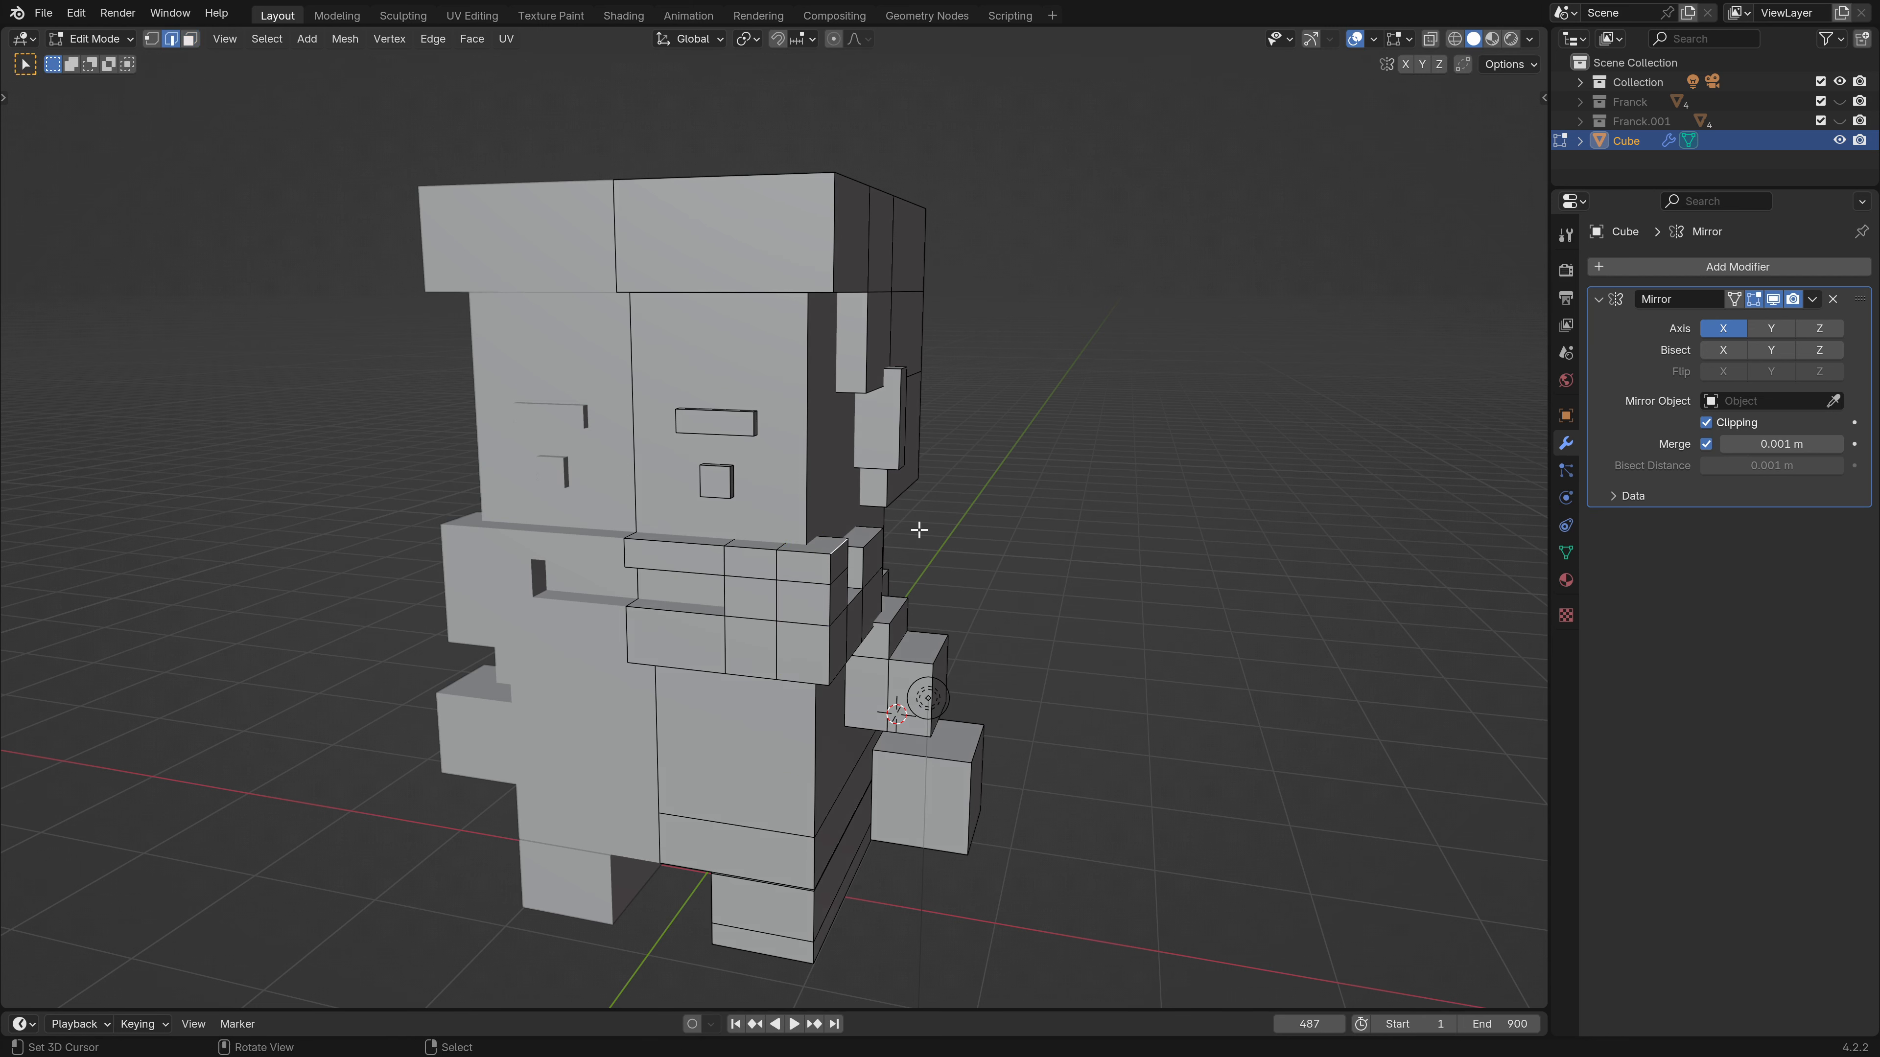
# Delete the unneeded faces at the upper front corner of the beard so its outline steps down toward the cheek.
pyautogui.press('x')
pyautogui.click(903, 487)
pyautogui.moveTo(866, 569); pyautogui.dragTo(796, 604, button='middle')
pyautogui.hotkey('ctrl', 'z')
pyautogui.scroll(5, 783, 607)
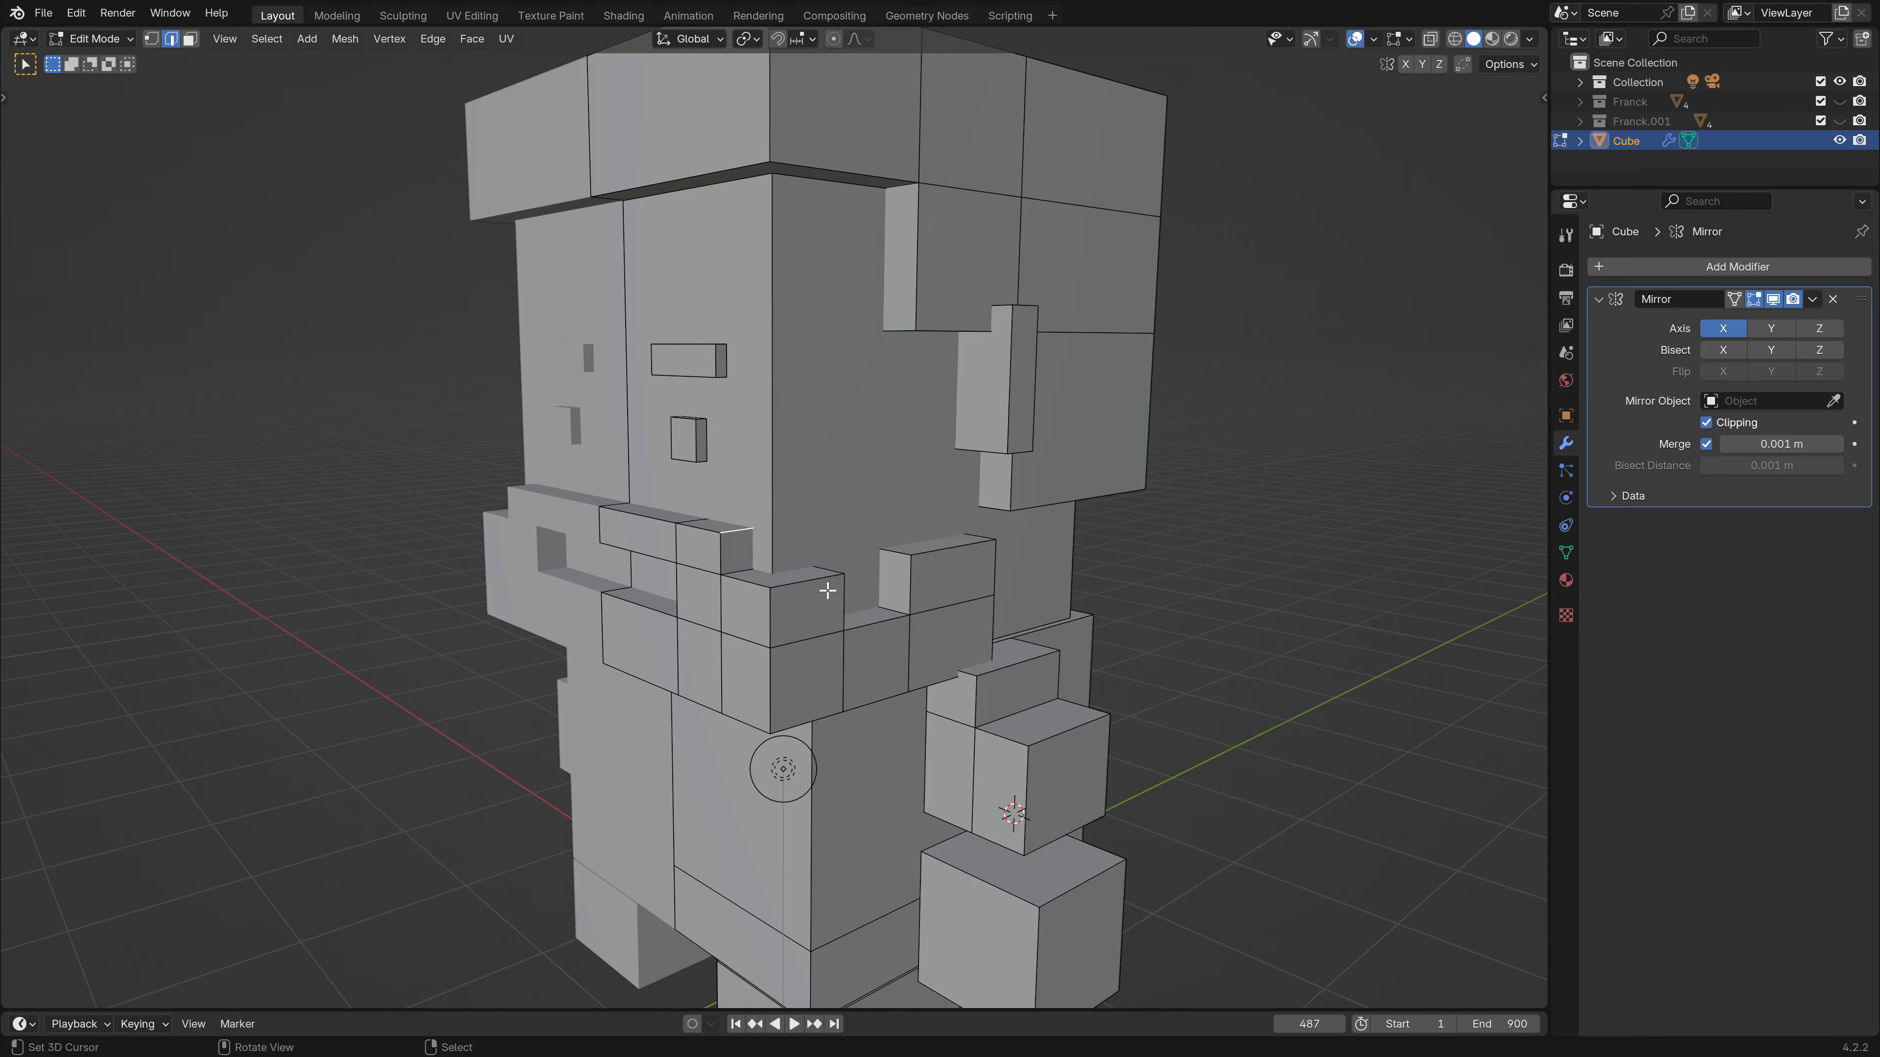
pyautogui.press('x')
pyautogui.click(992, 557)
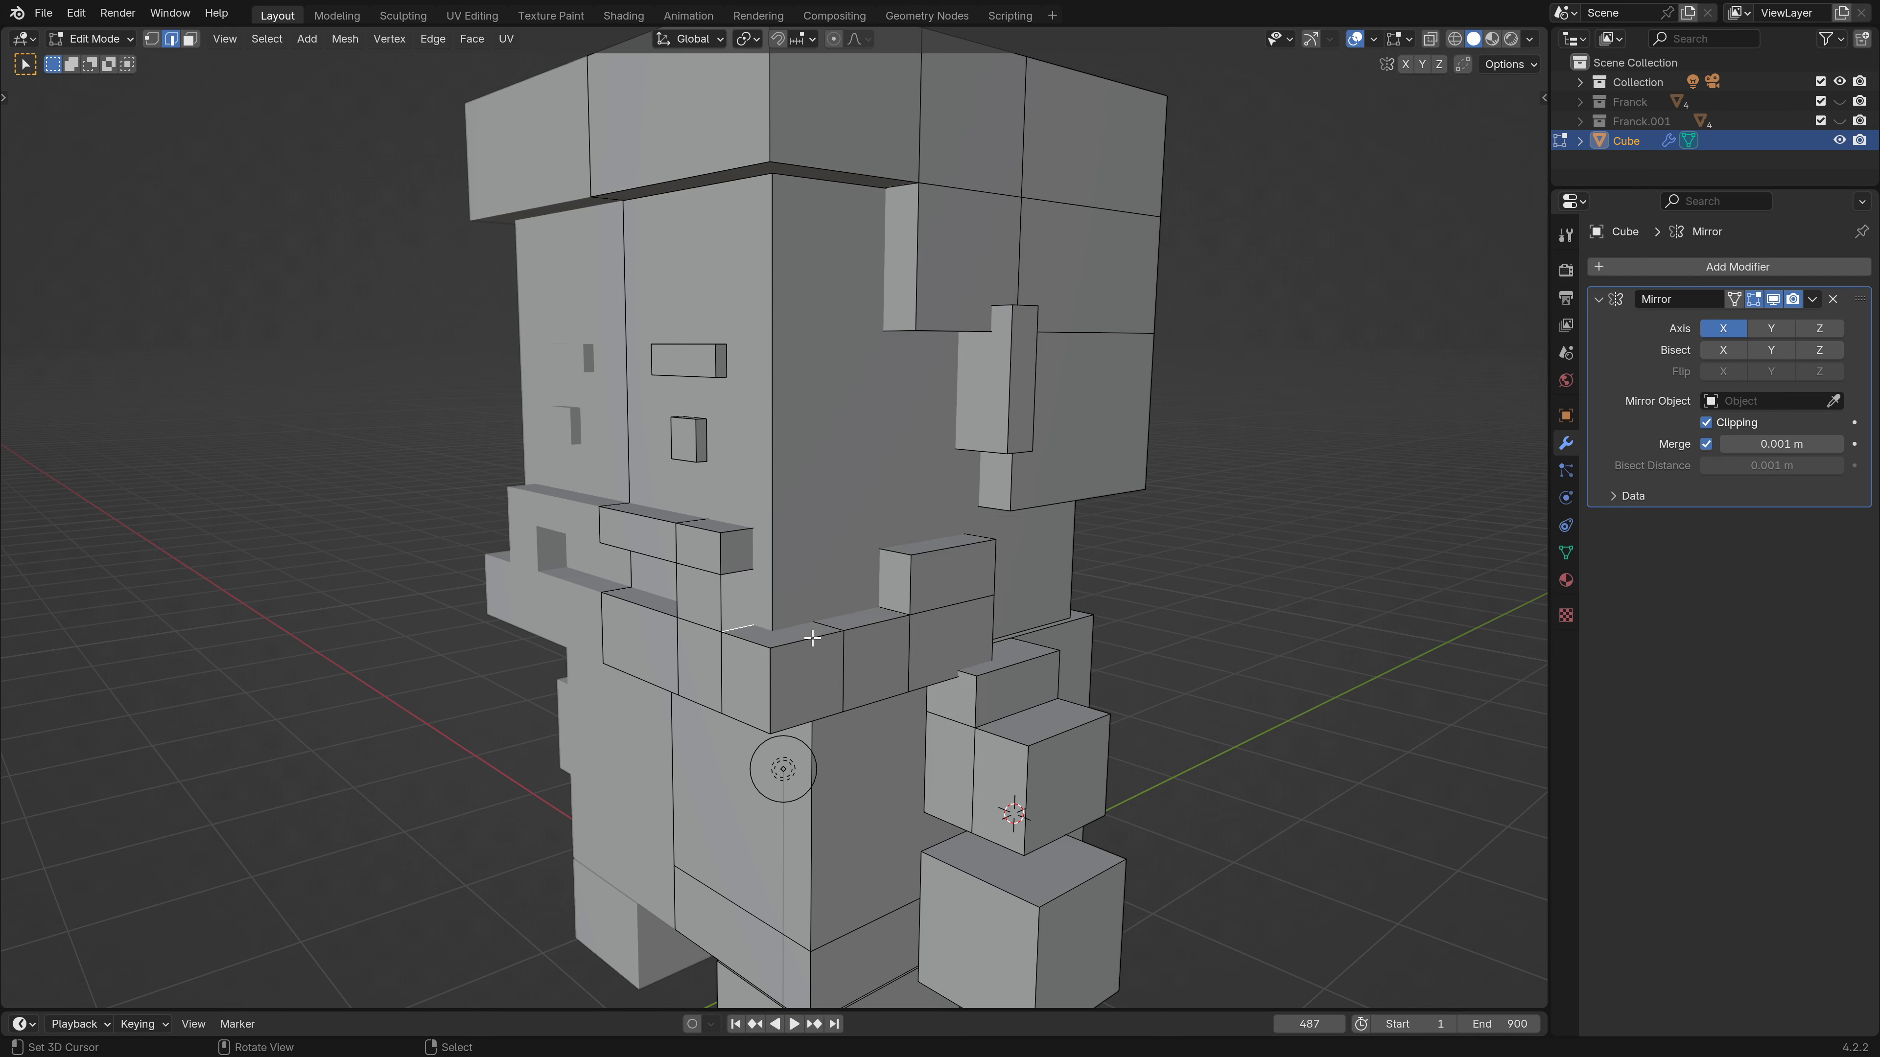
pyautogui.scroll(-4, 754, 626)
pyautogui.scroll(-3, 756, 623)
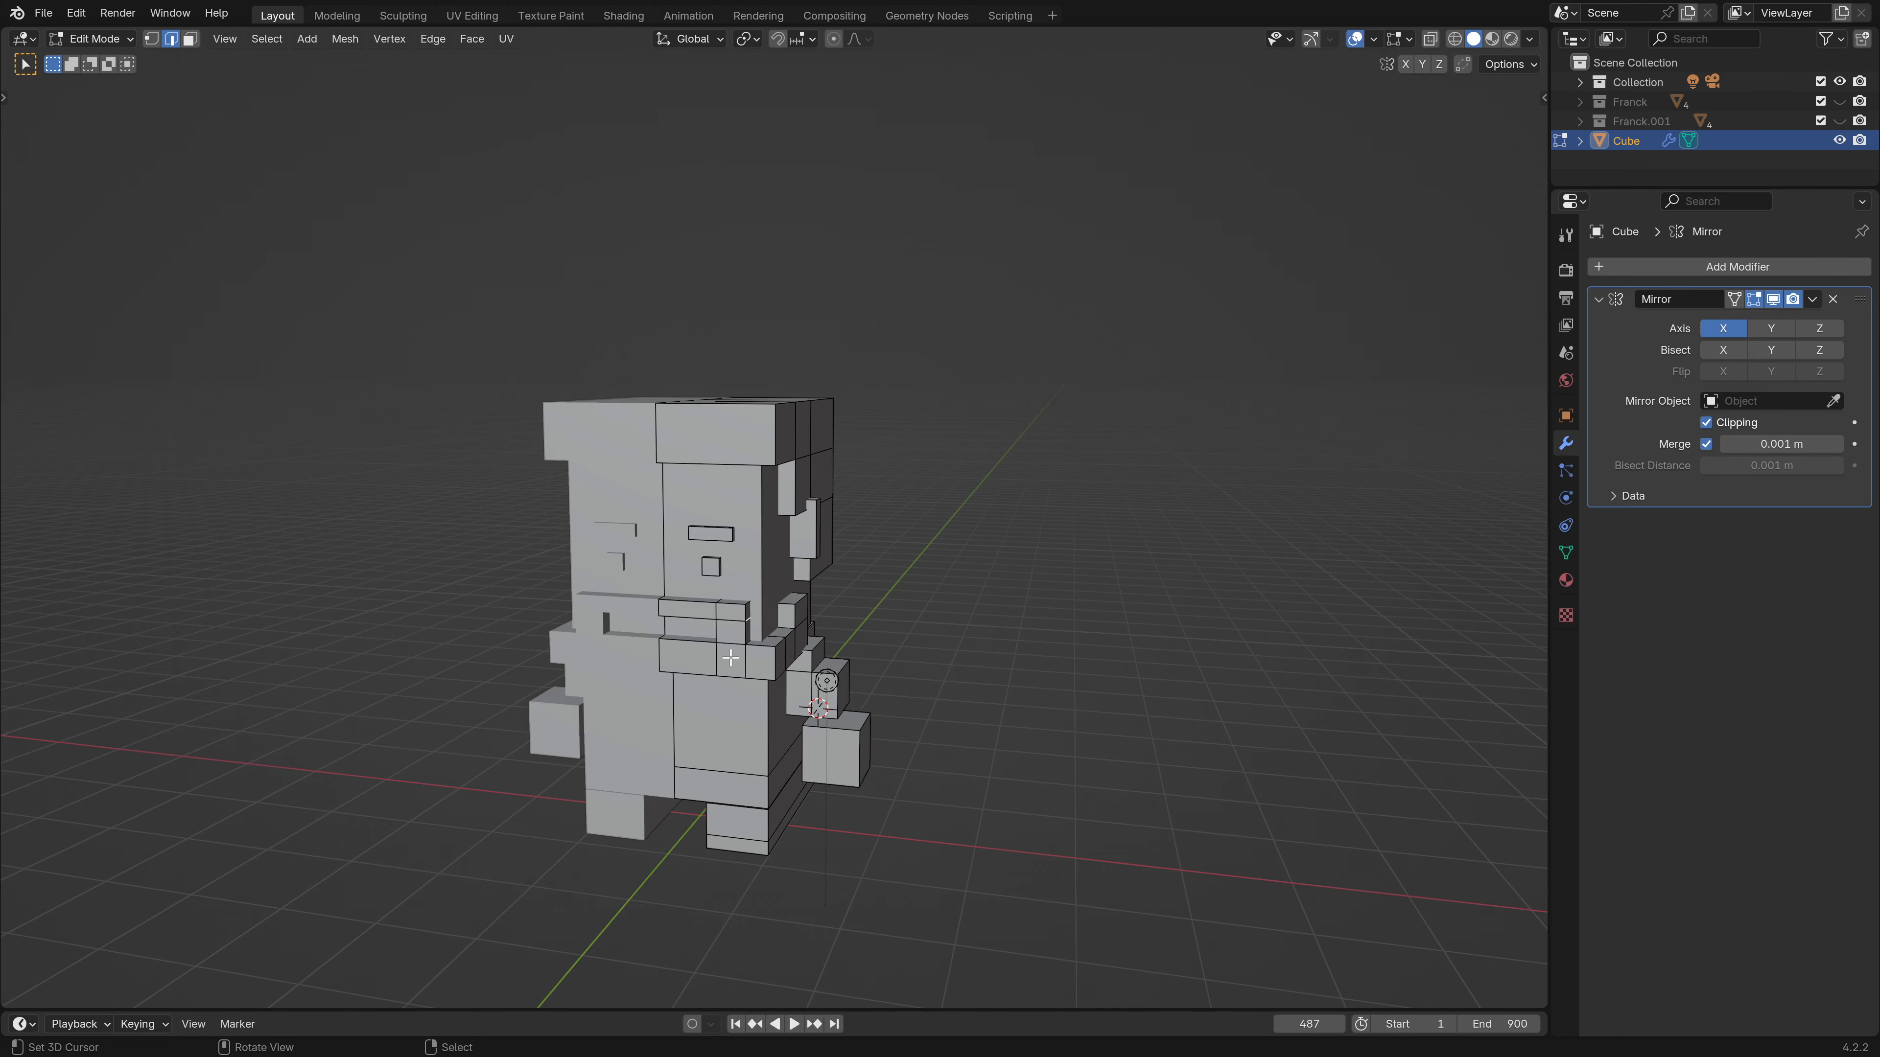
# Move the underside face of the hair at the back of the head down about 0.3 m along Z.
pyautogui.moveTo(756, 624); pyautogui.dragTo(597, 712, button='middle')
pyautogui.press('Tab')
pyautogui.scroll(-4, 710, 673)
pyautogui.scroll(4, 630, 728)
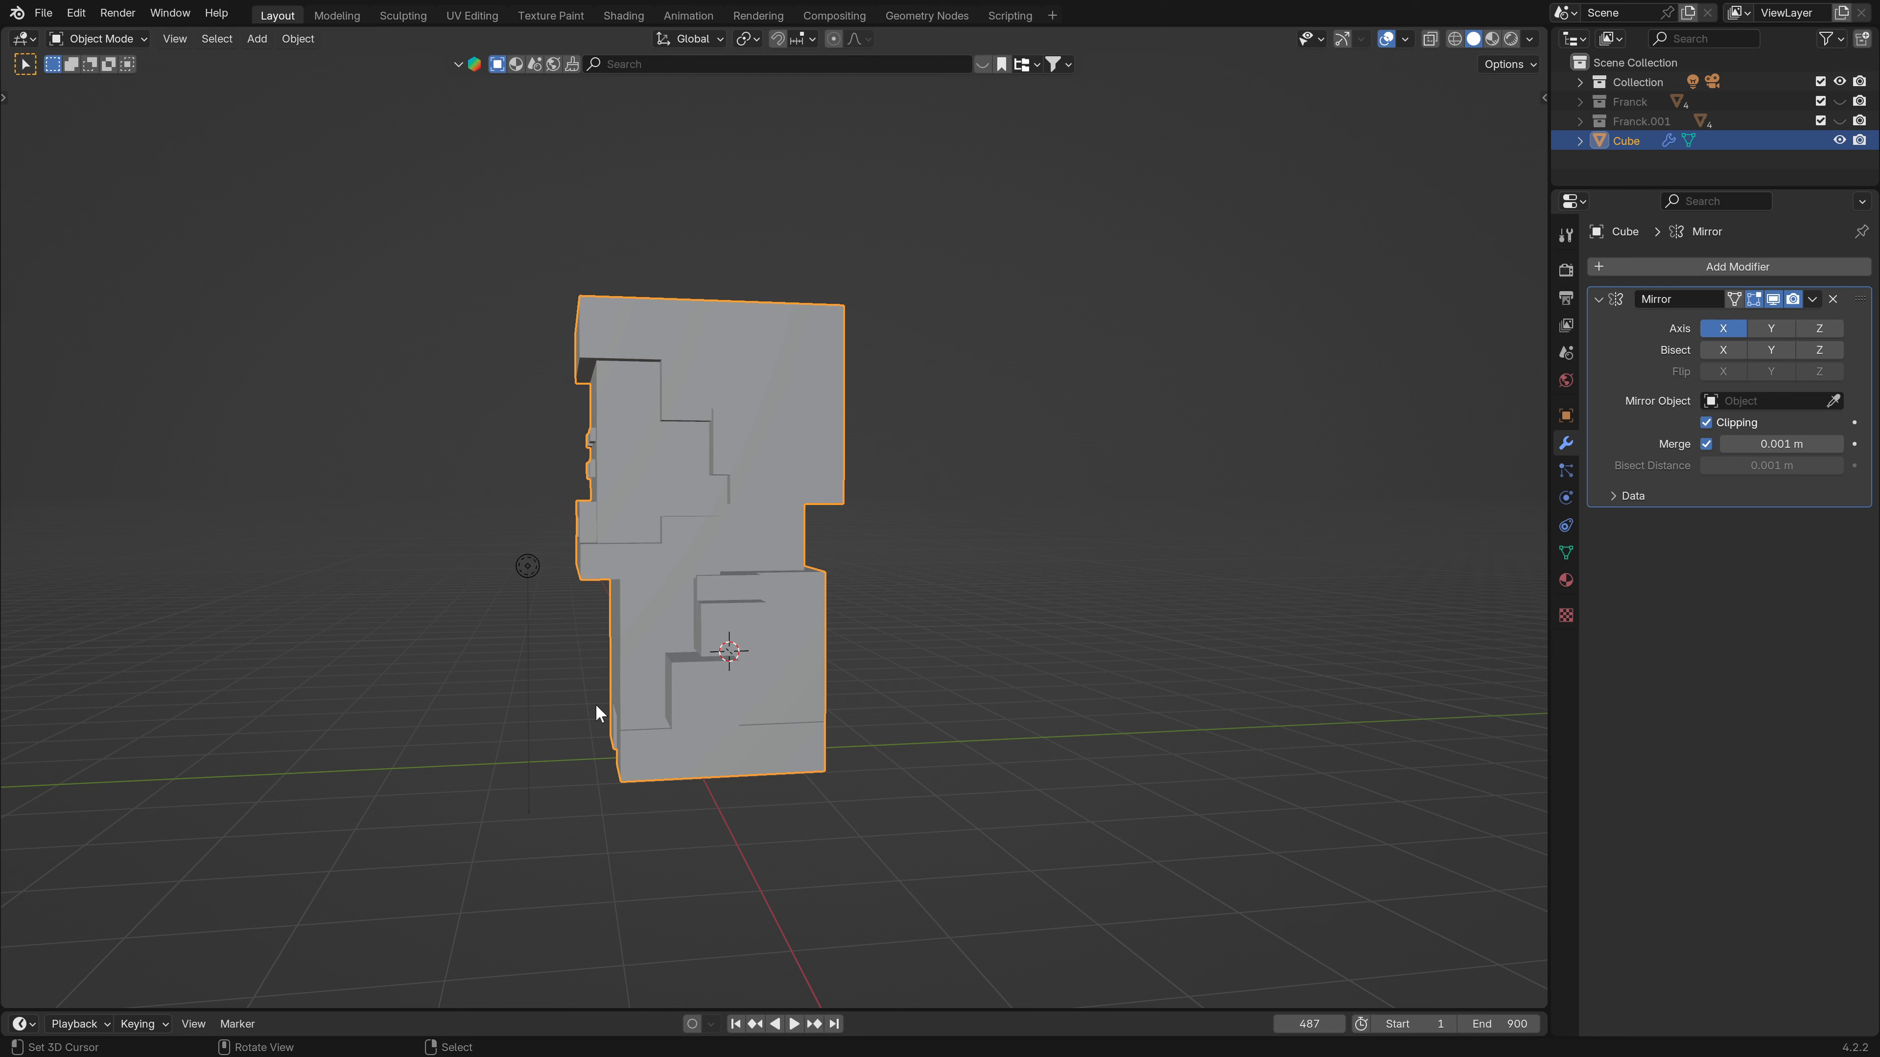
pyautogui.press('Tab')
pyautogui.moveTo(838, 460); pyautogui.dragTo(842, 506, button='middle')
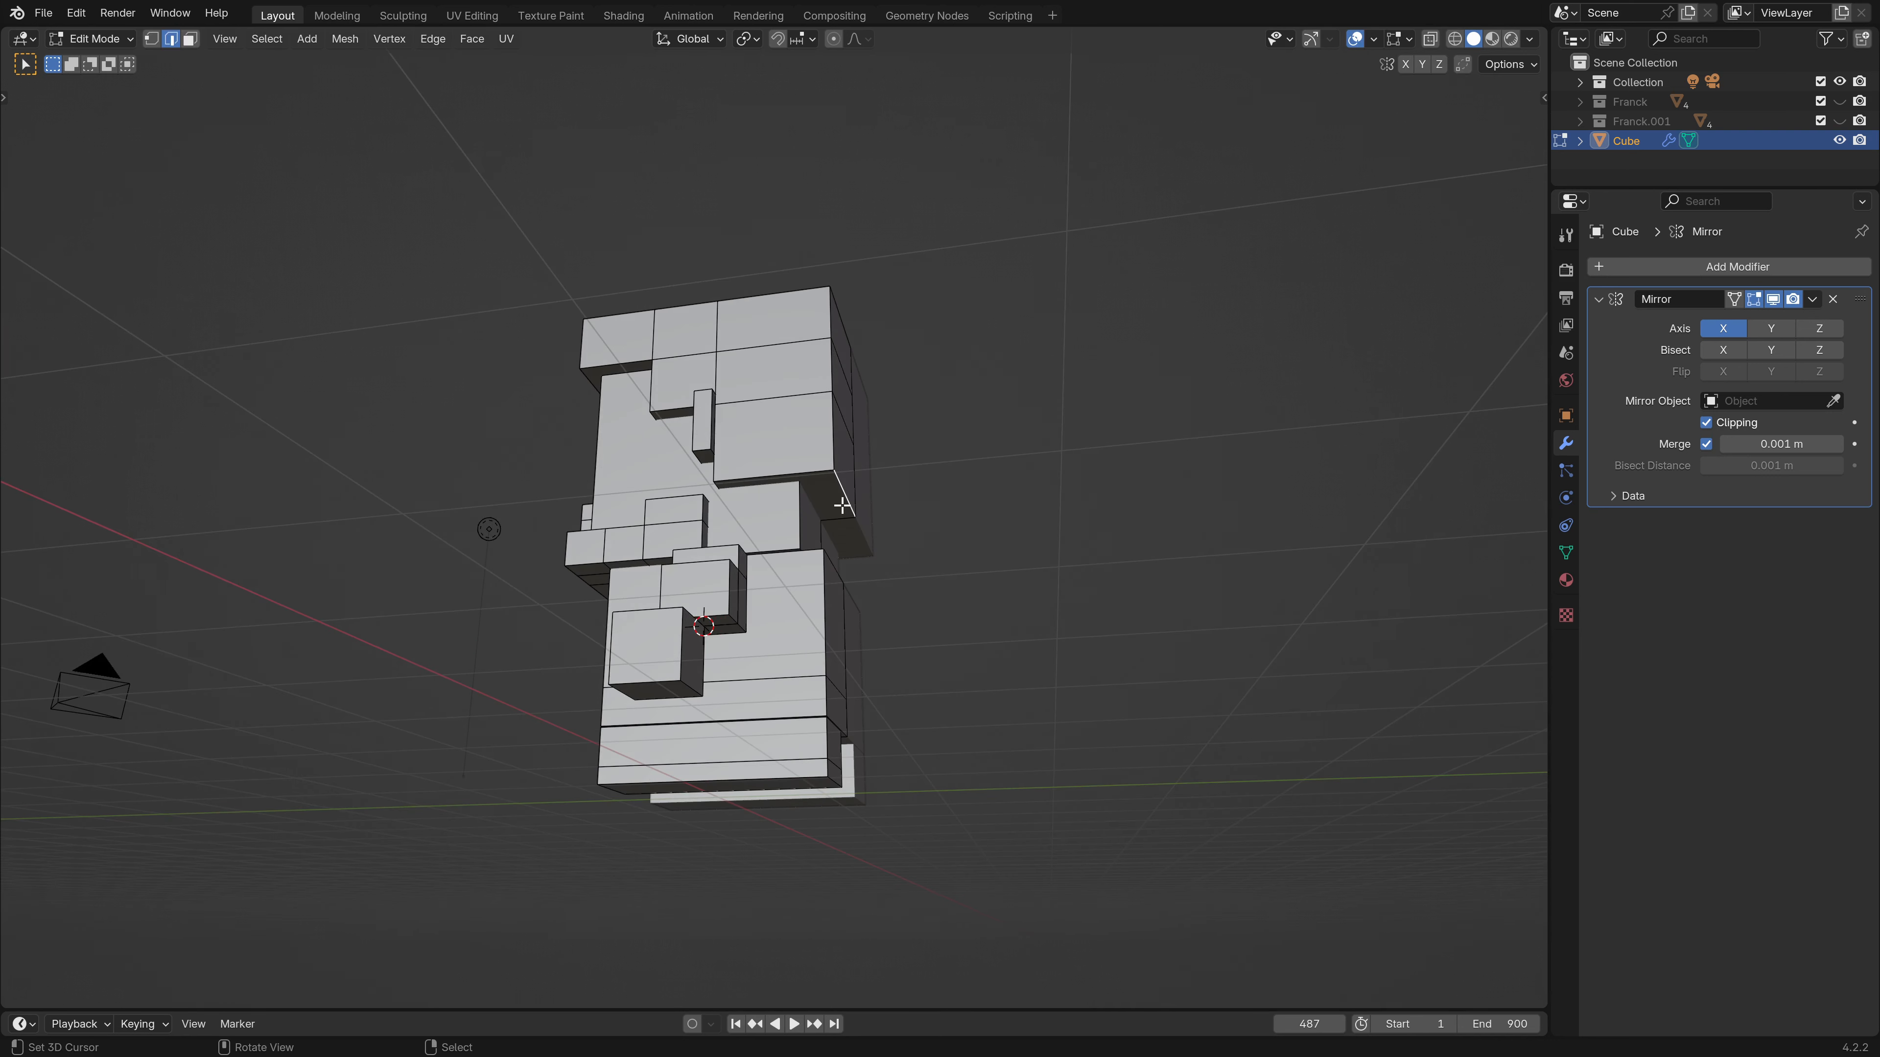
pyautogui.click(823, 486)
pyautogui.moveTo(842, 540)
pyautogui.mouseDown(button='middle')
pyautogui.moveTo(860, 587)
pyautogui.moveTo(856, 566)
pyautogui.mouseUp(button='middle')
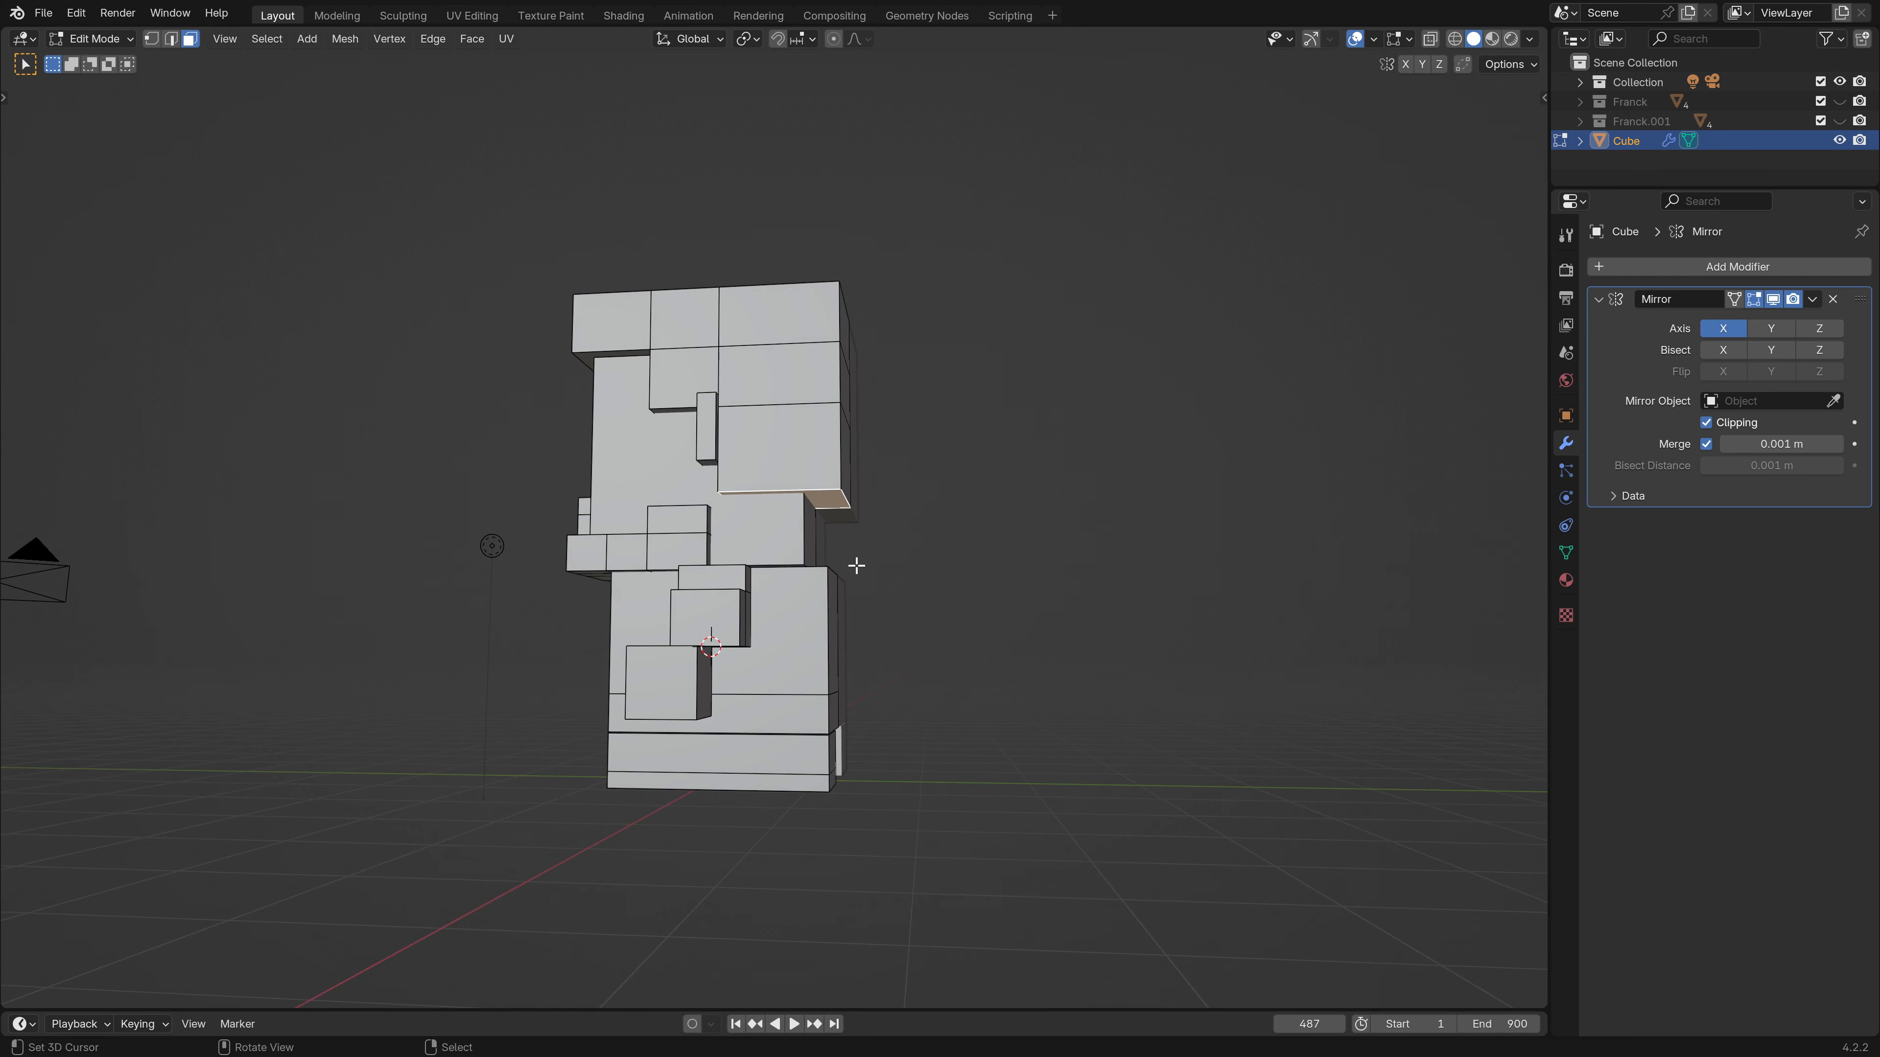
pyautogui.press('g')
pyautogui.press('z')
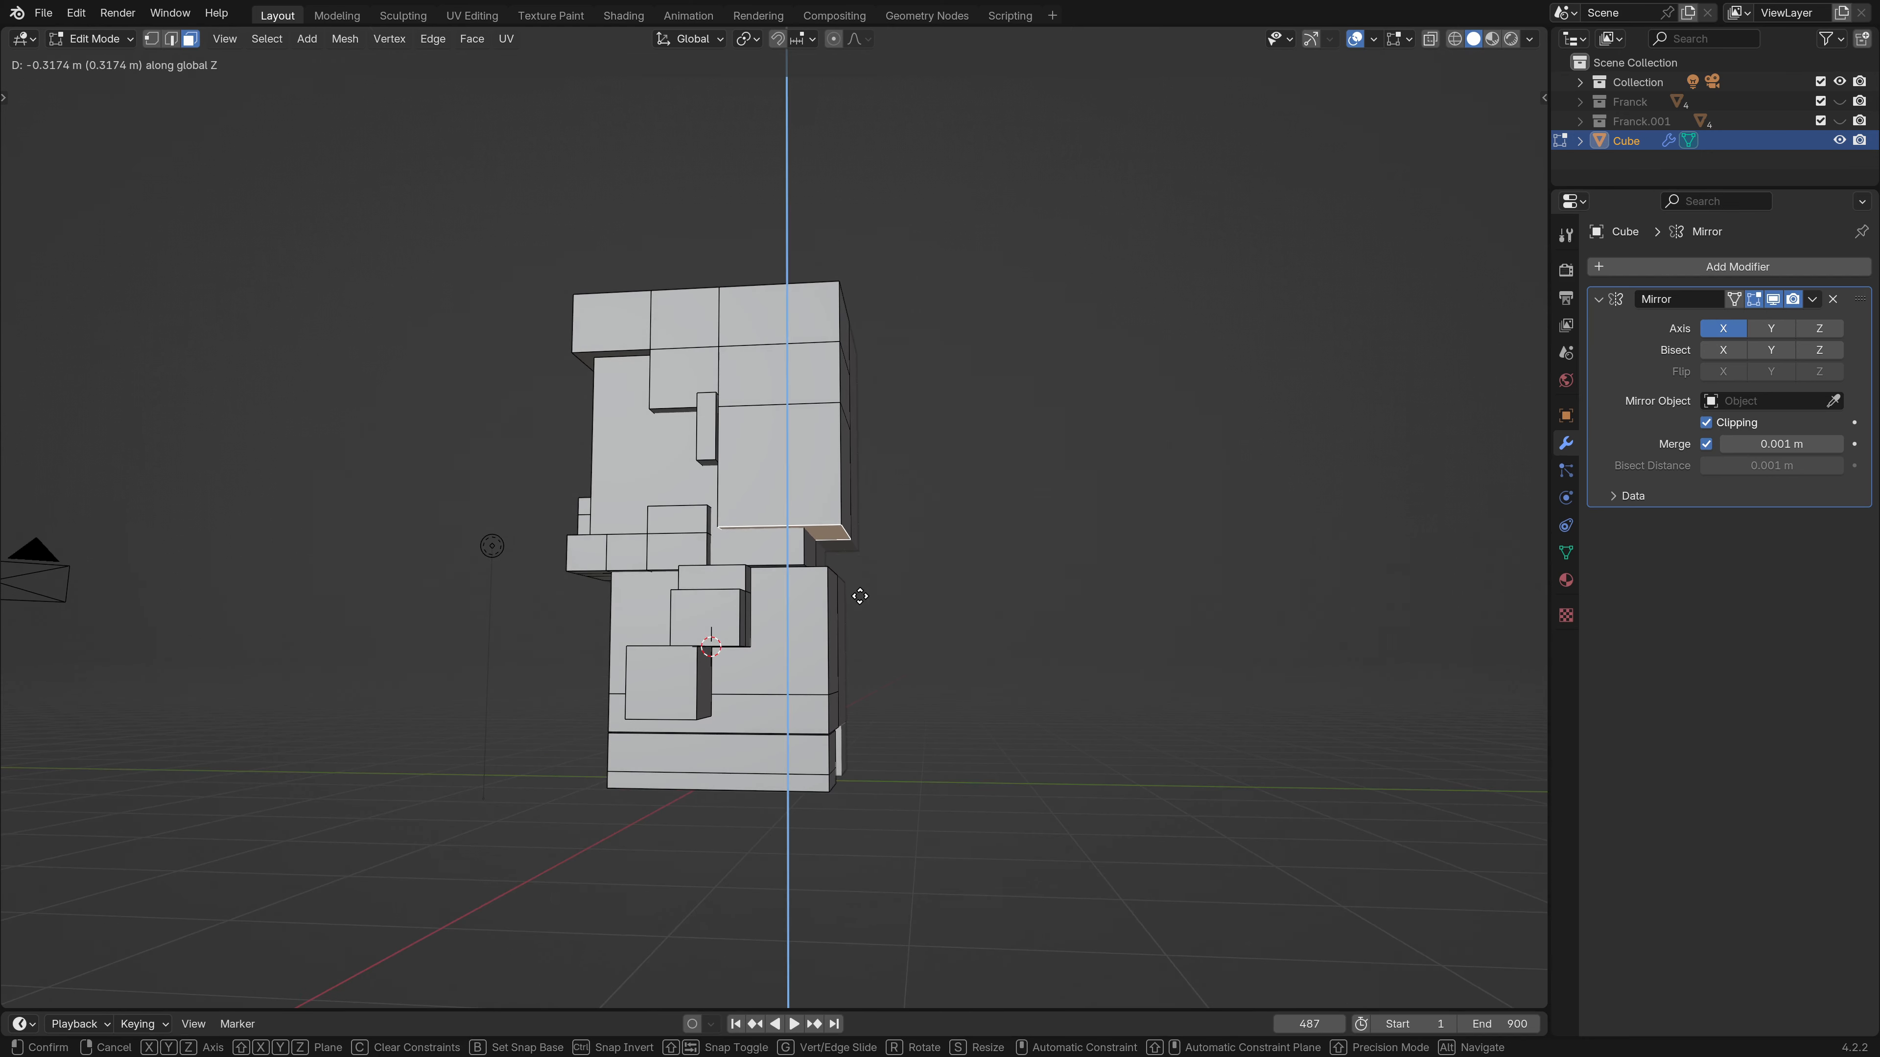
pyautogui.click(860, 590)
pyautogui.moveTo(861, 589); pyautogui.dragTo(777, 627, button='middle')
pyautogui.press('Tab')
# Create a new material on the Cube and reveal its surface settings.
pyautogui.click(1599, 300)
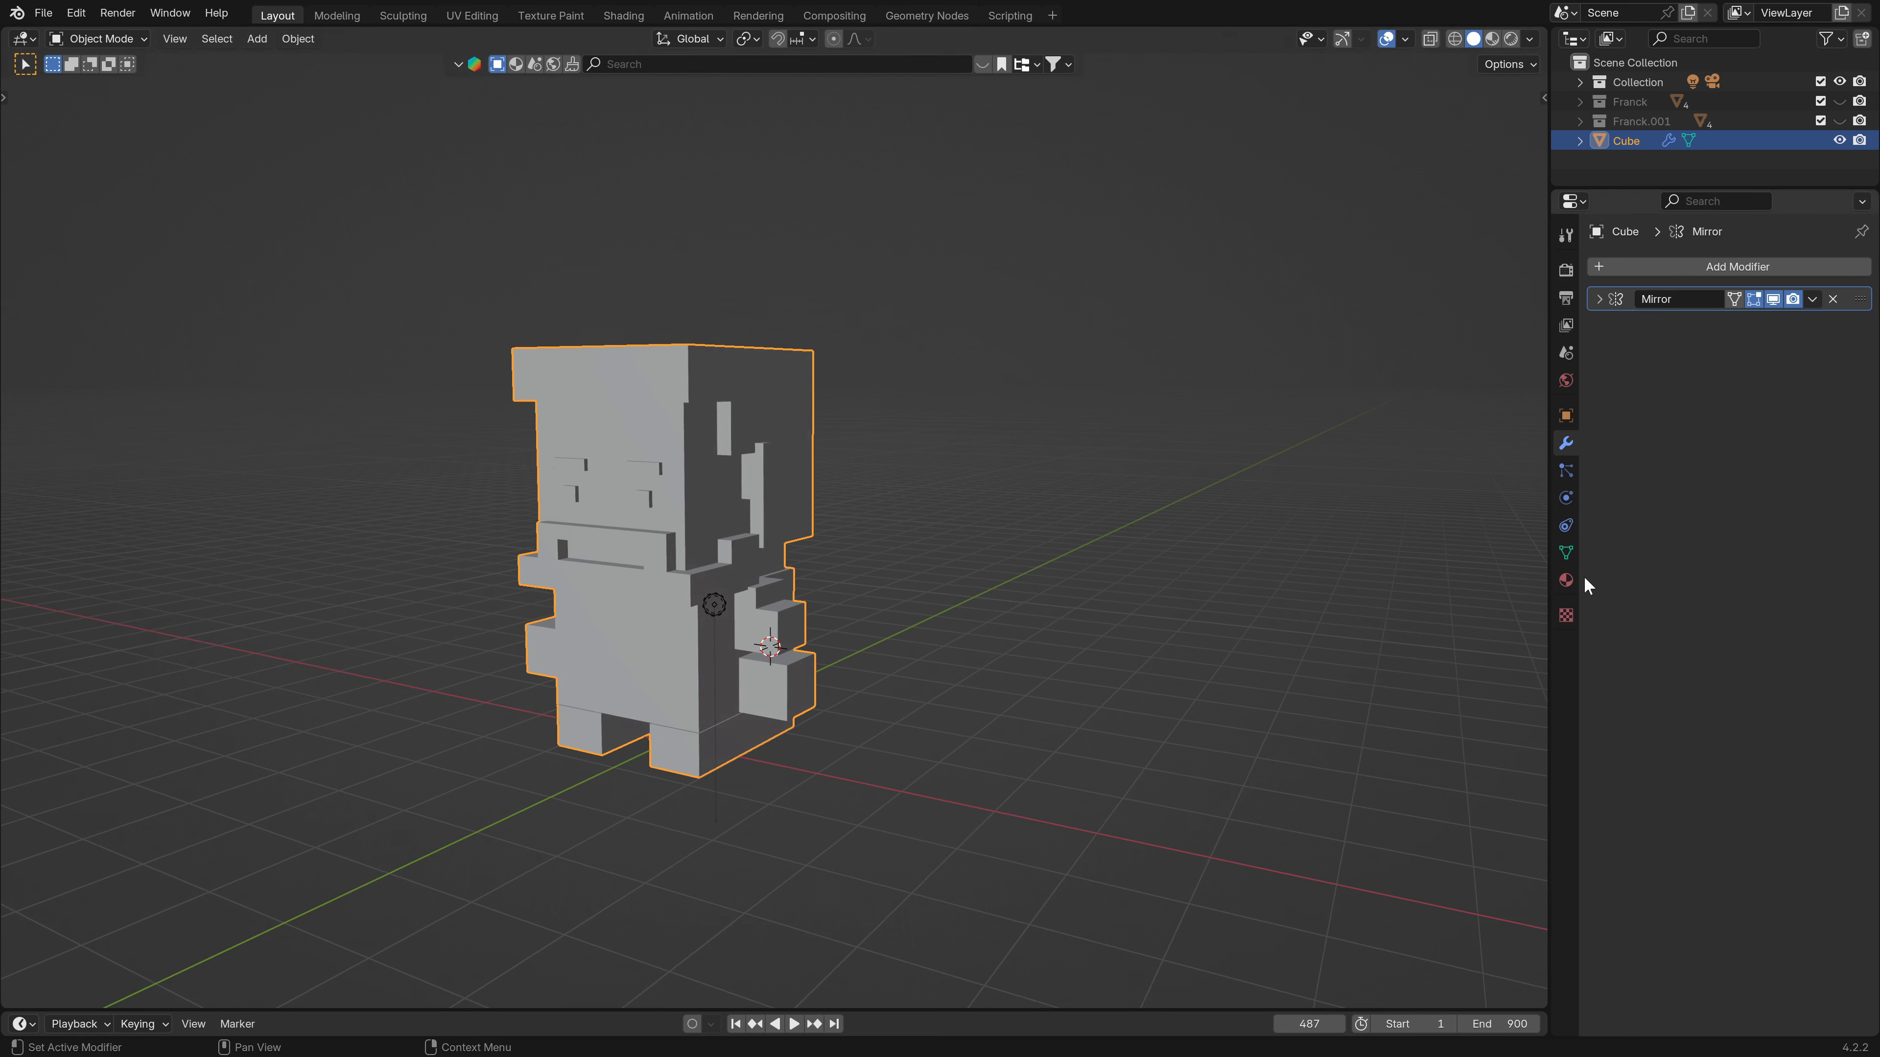
pyautogui.click(1567, 580)
pyautogui.click(1603, 350)
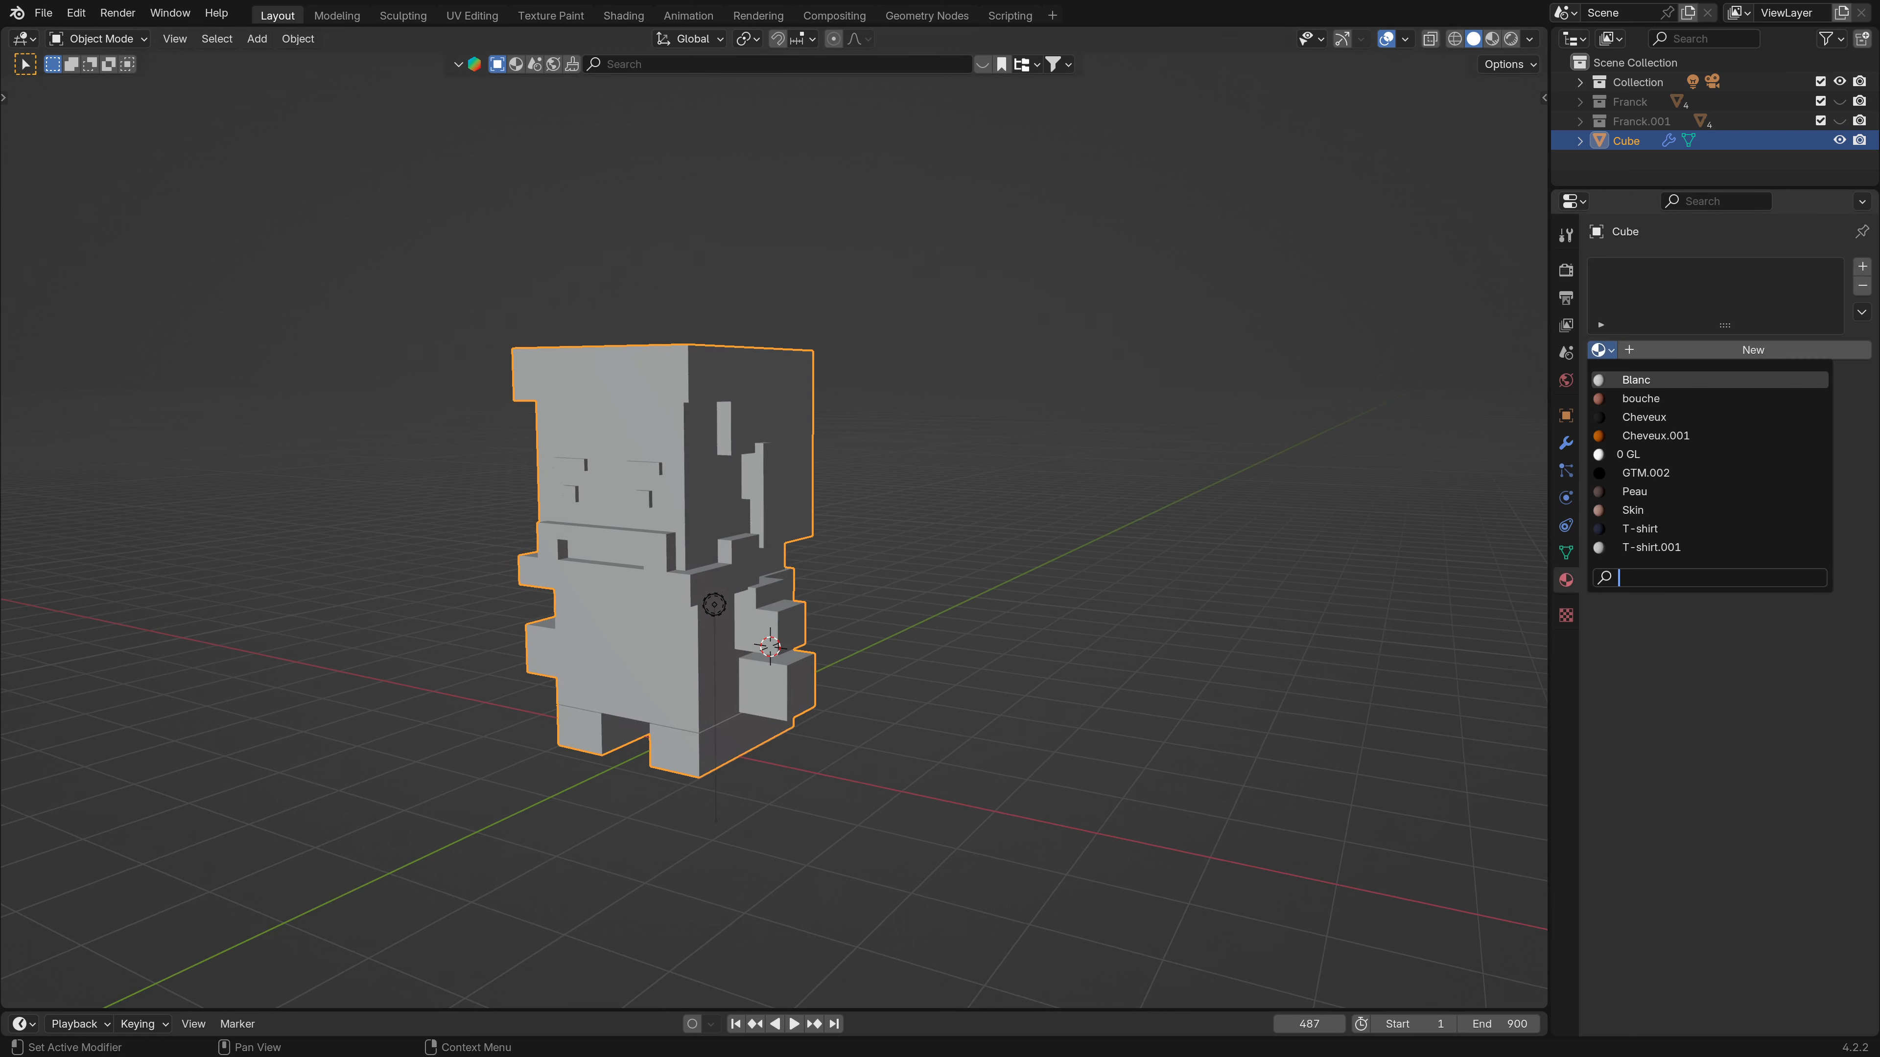
pyautogui.click(1669, 352)
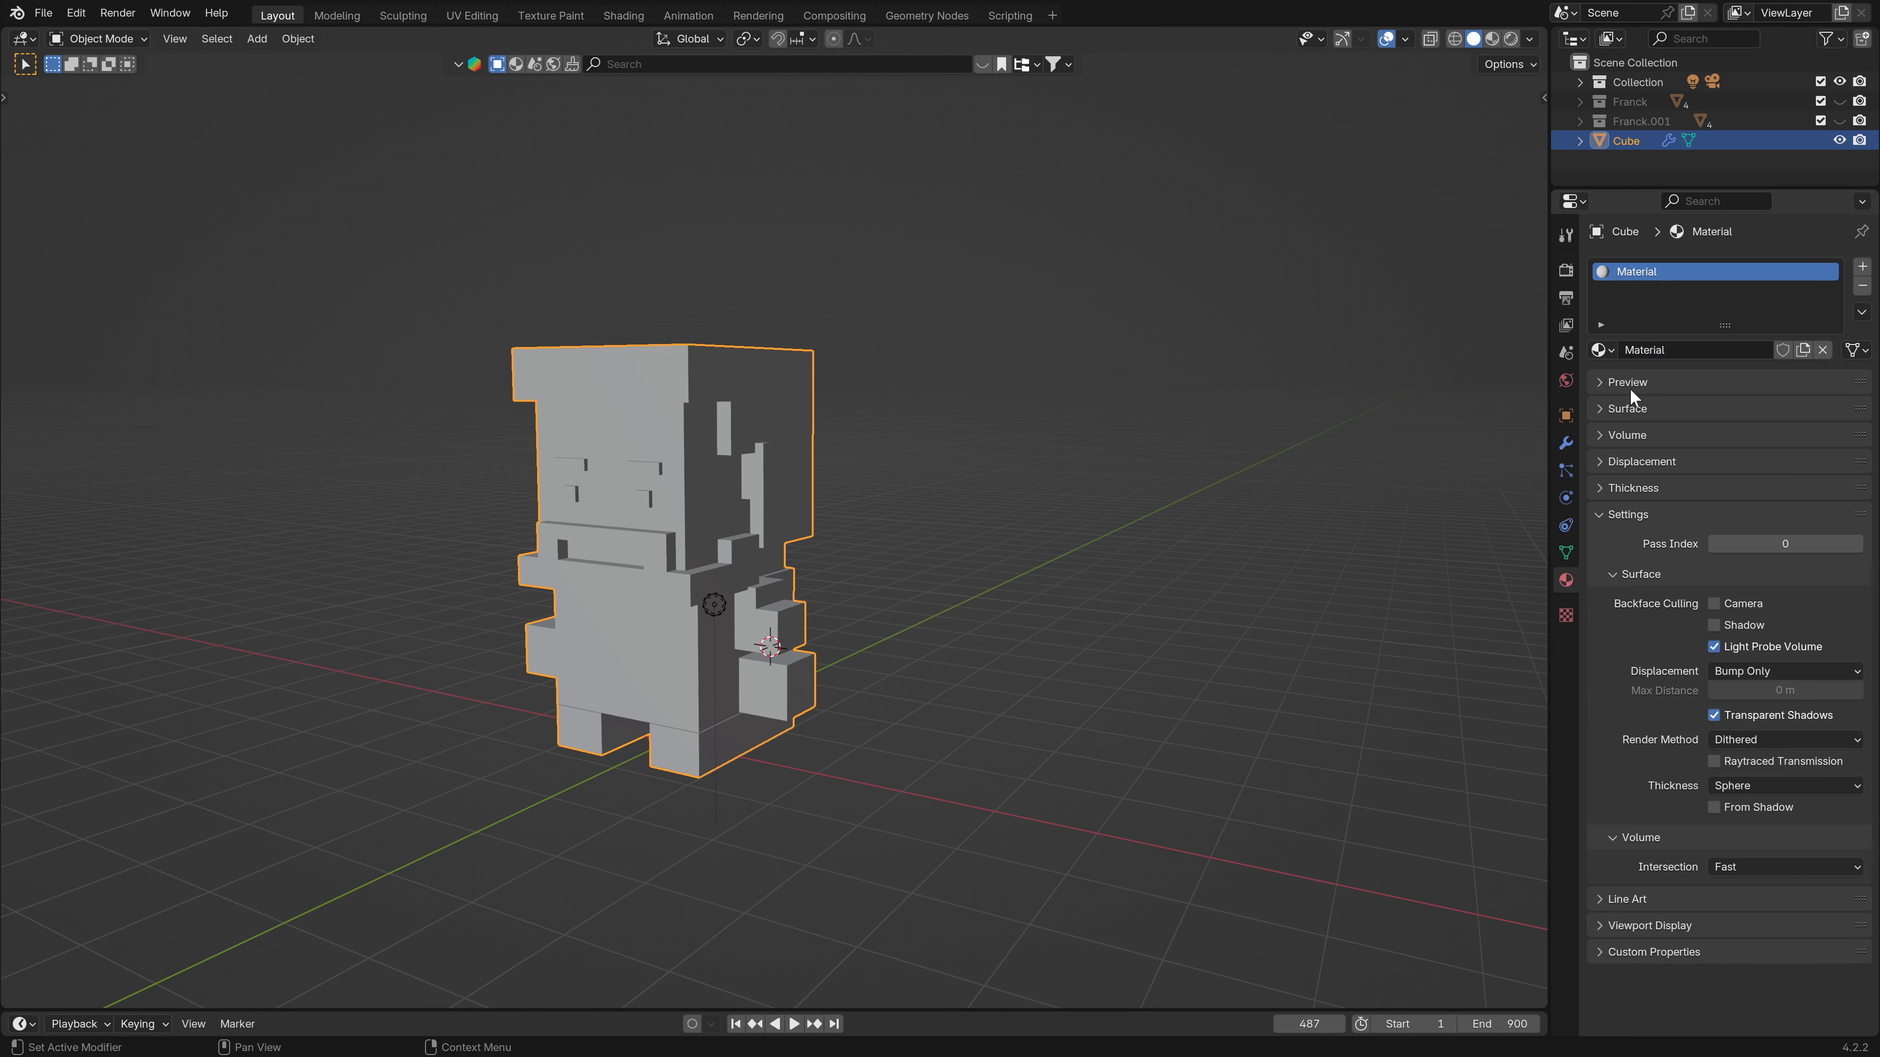
pyautogui.click(1626, 576)
pyautogui.click(1601, 513)
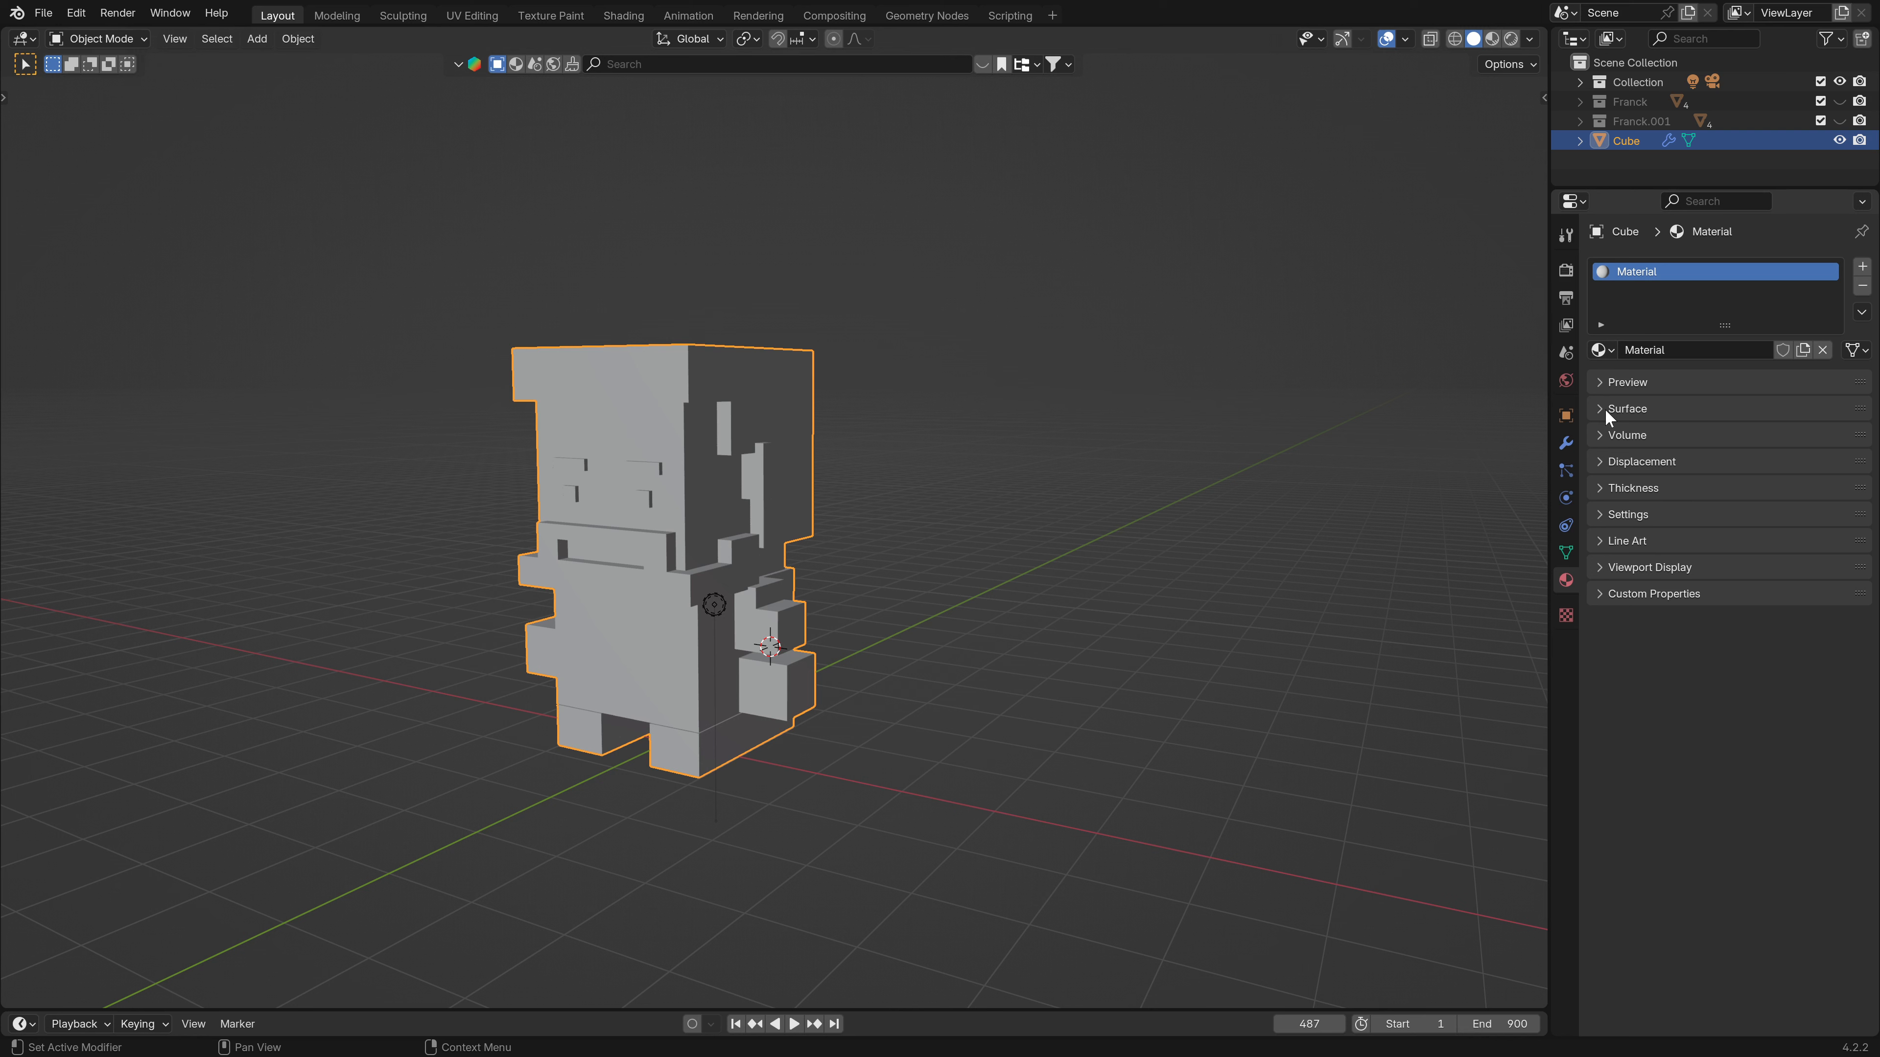
pyautogui.click(1655, 408)
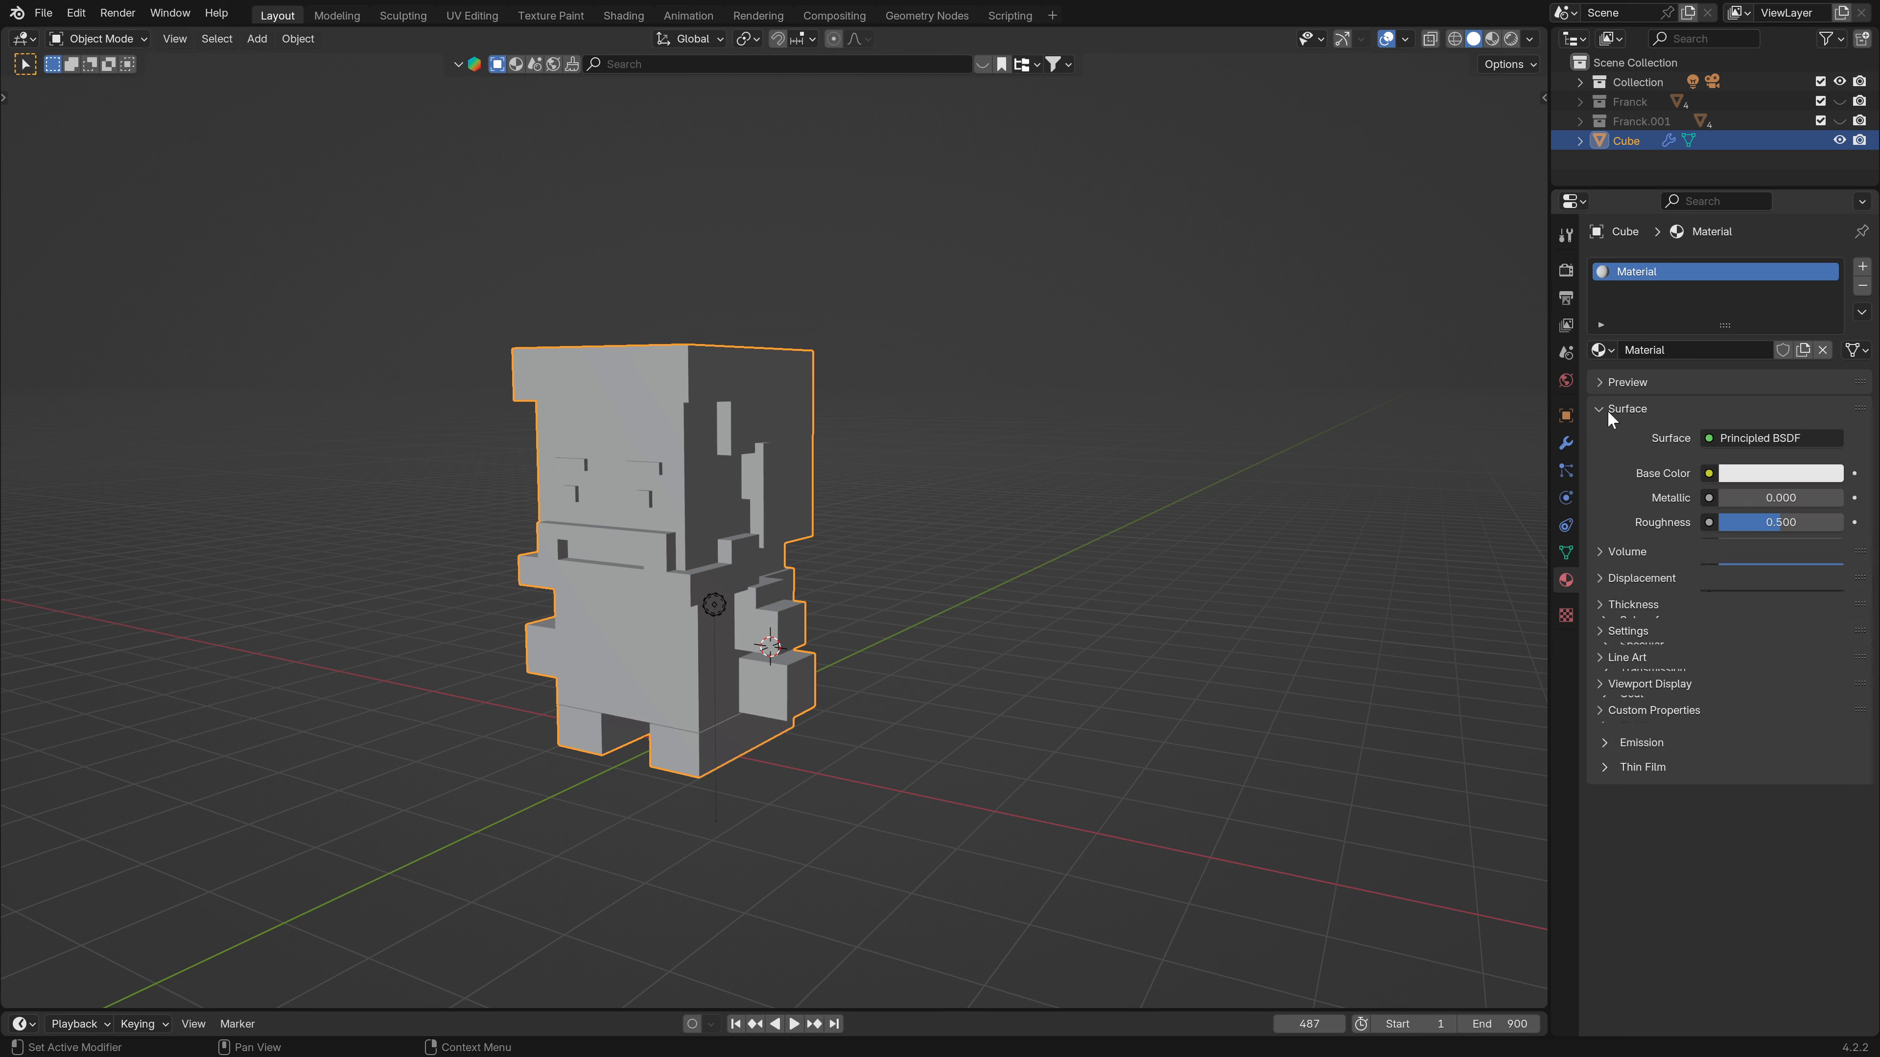
# Set the material's base colour to a salmon skin tone with hue 0.032, saturation 0.739 and value 0.5.
pyautogui.click(1775, 474)
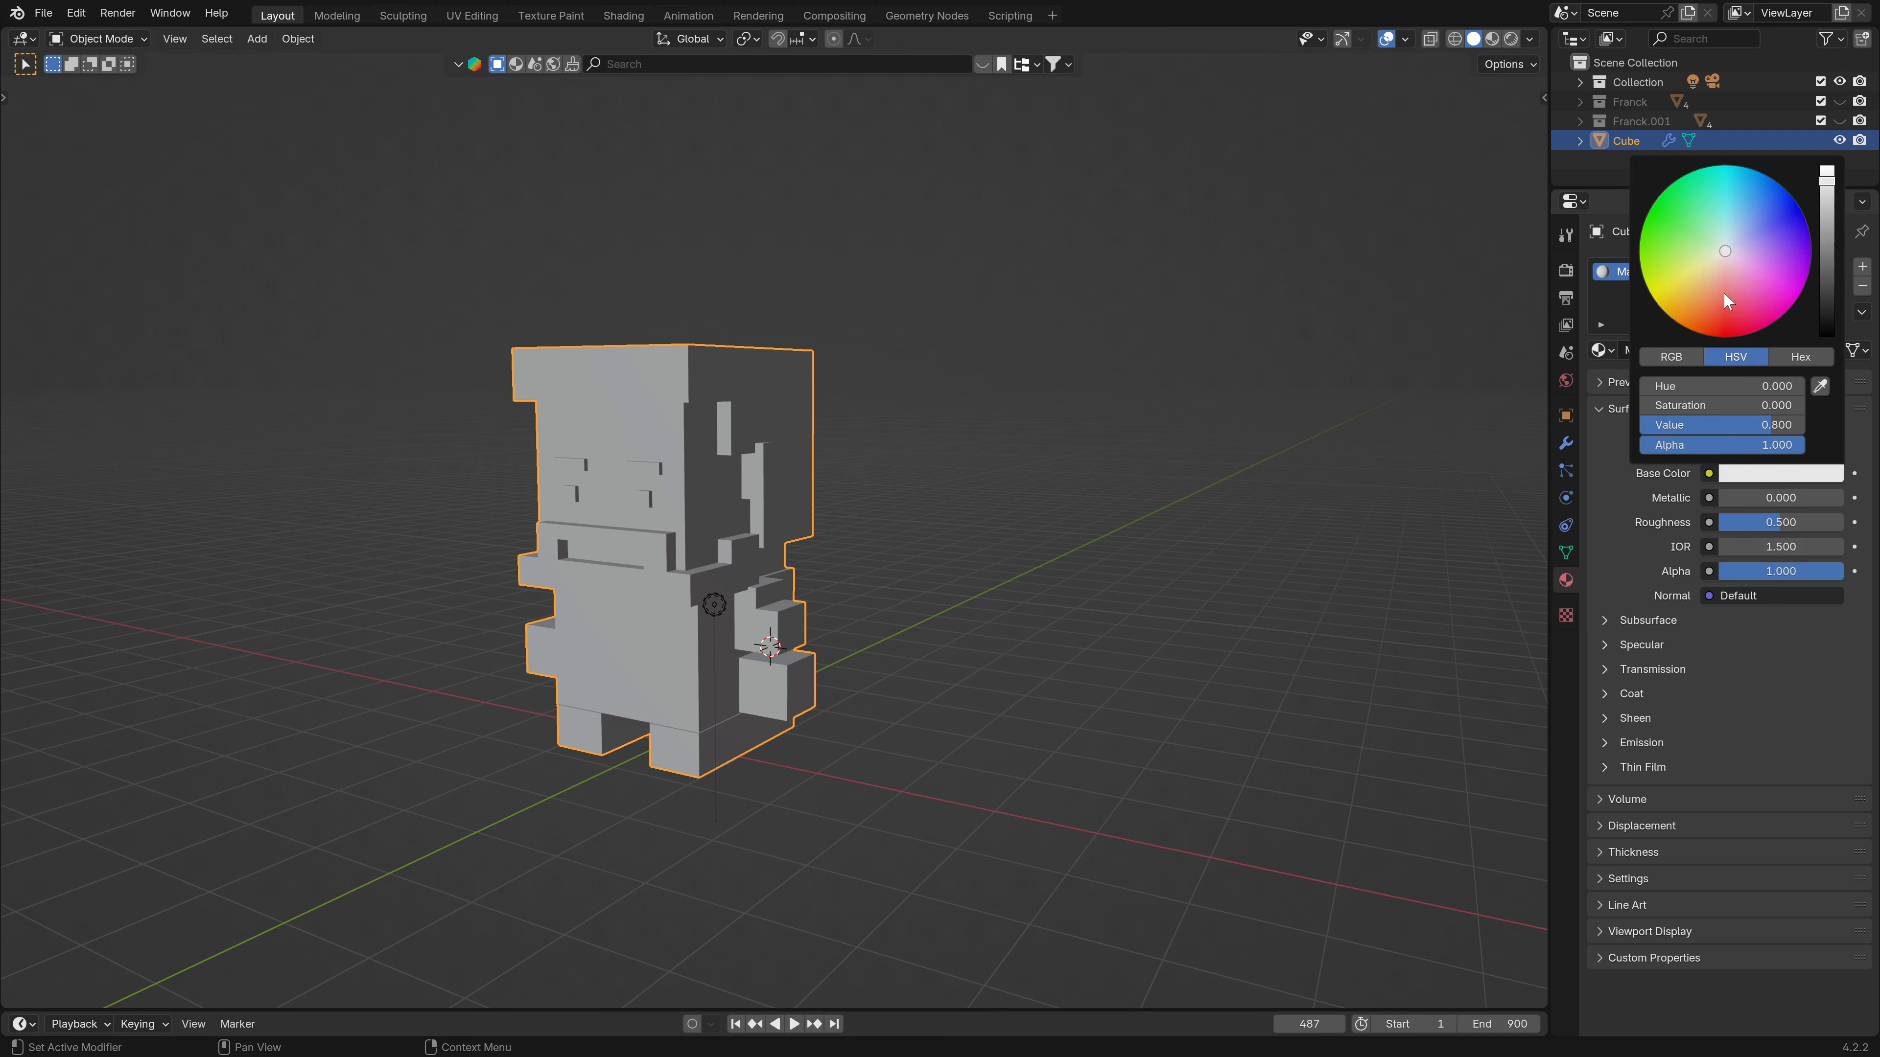
pyautogui.moveTo(1715, 271); pyautogui.dragTo(1725, 253)
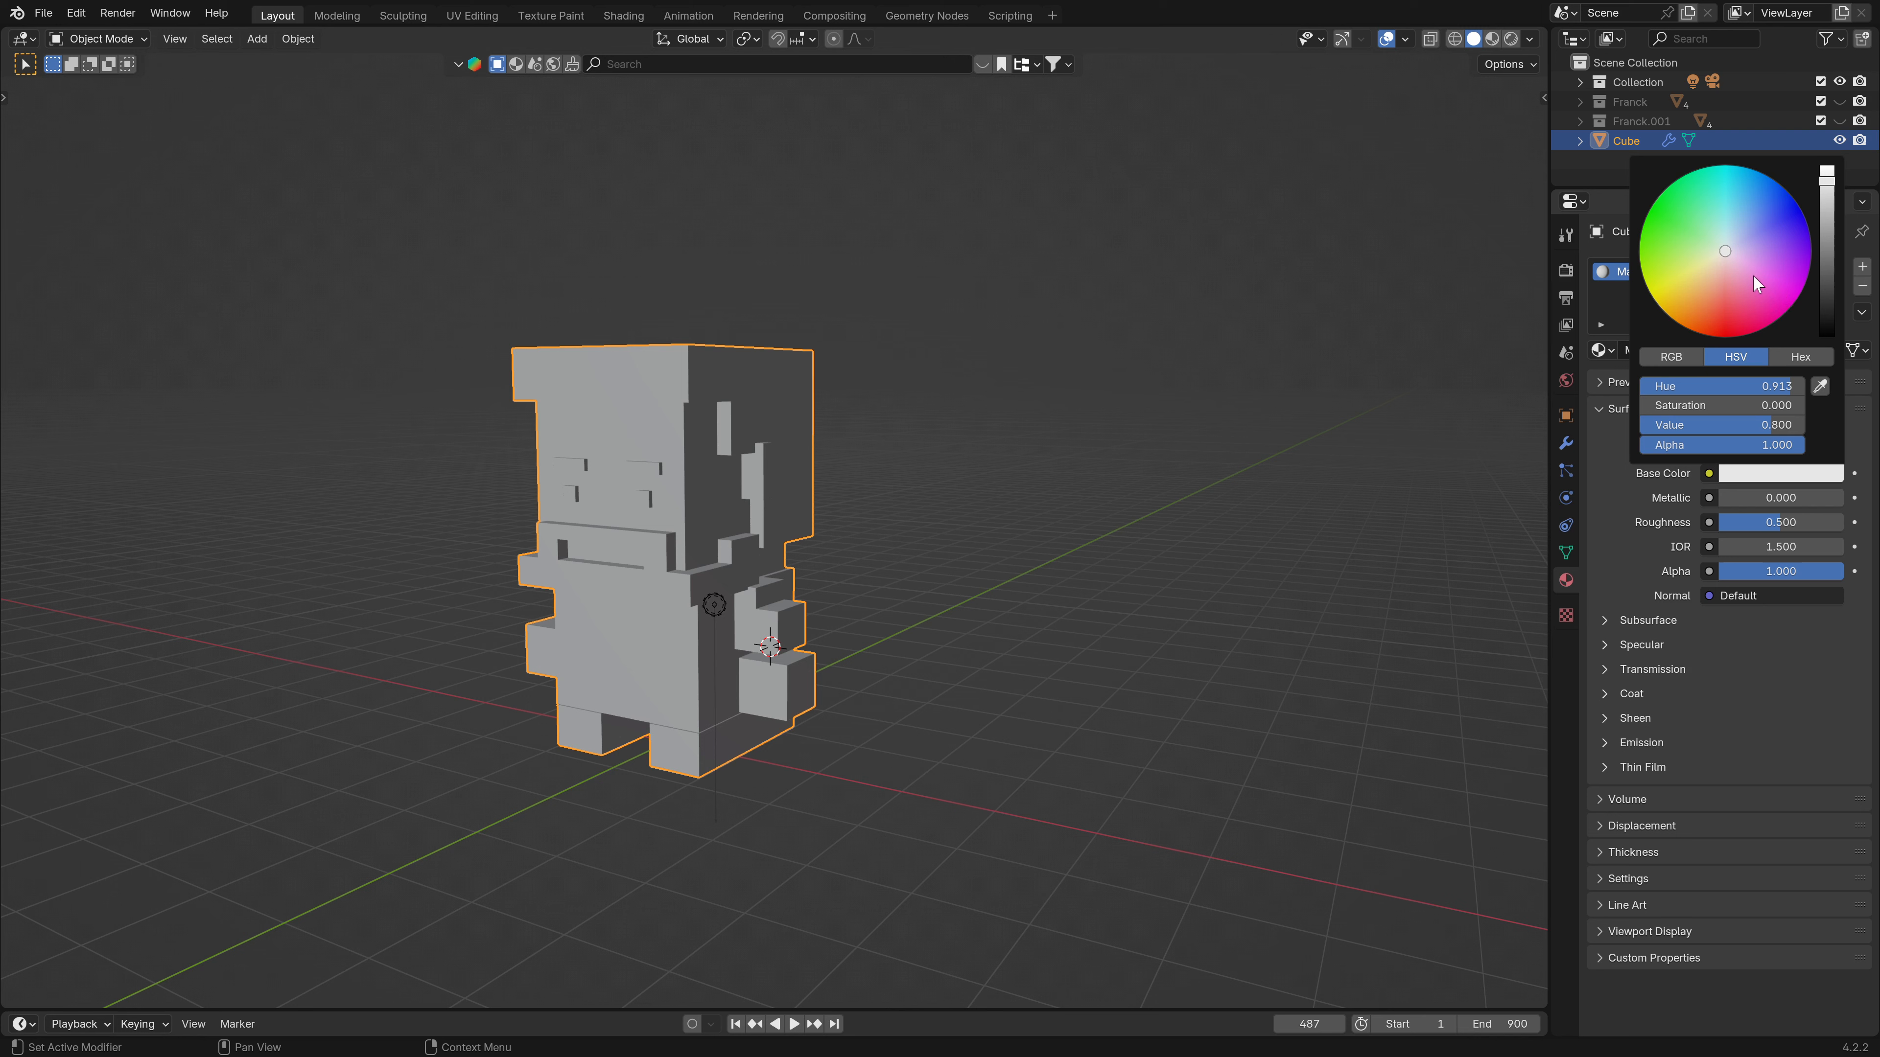
pyautogui.moveTo(1726, 285); pyautogui.dragTo(1706, 300)
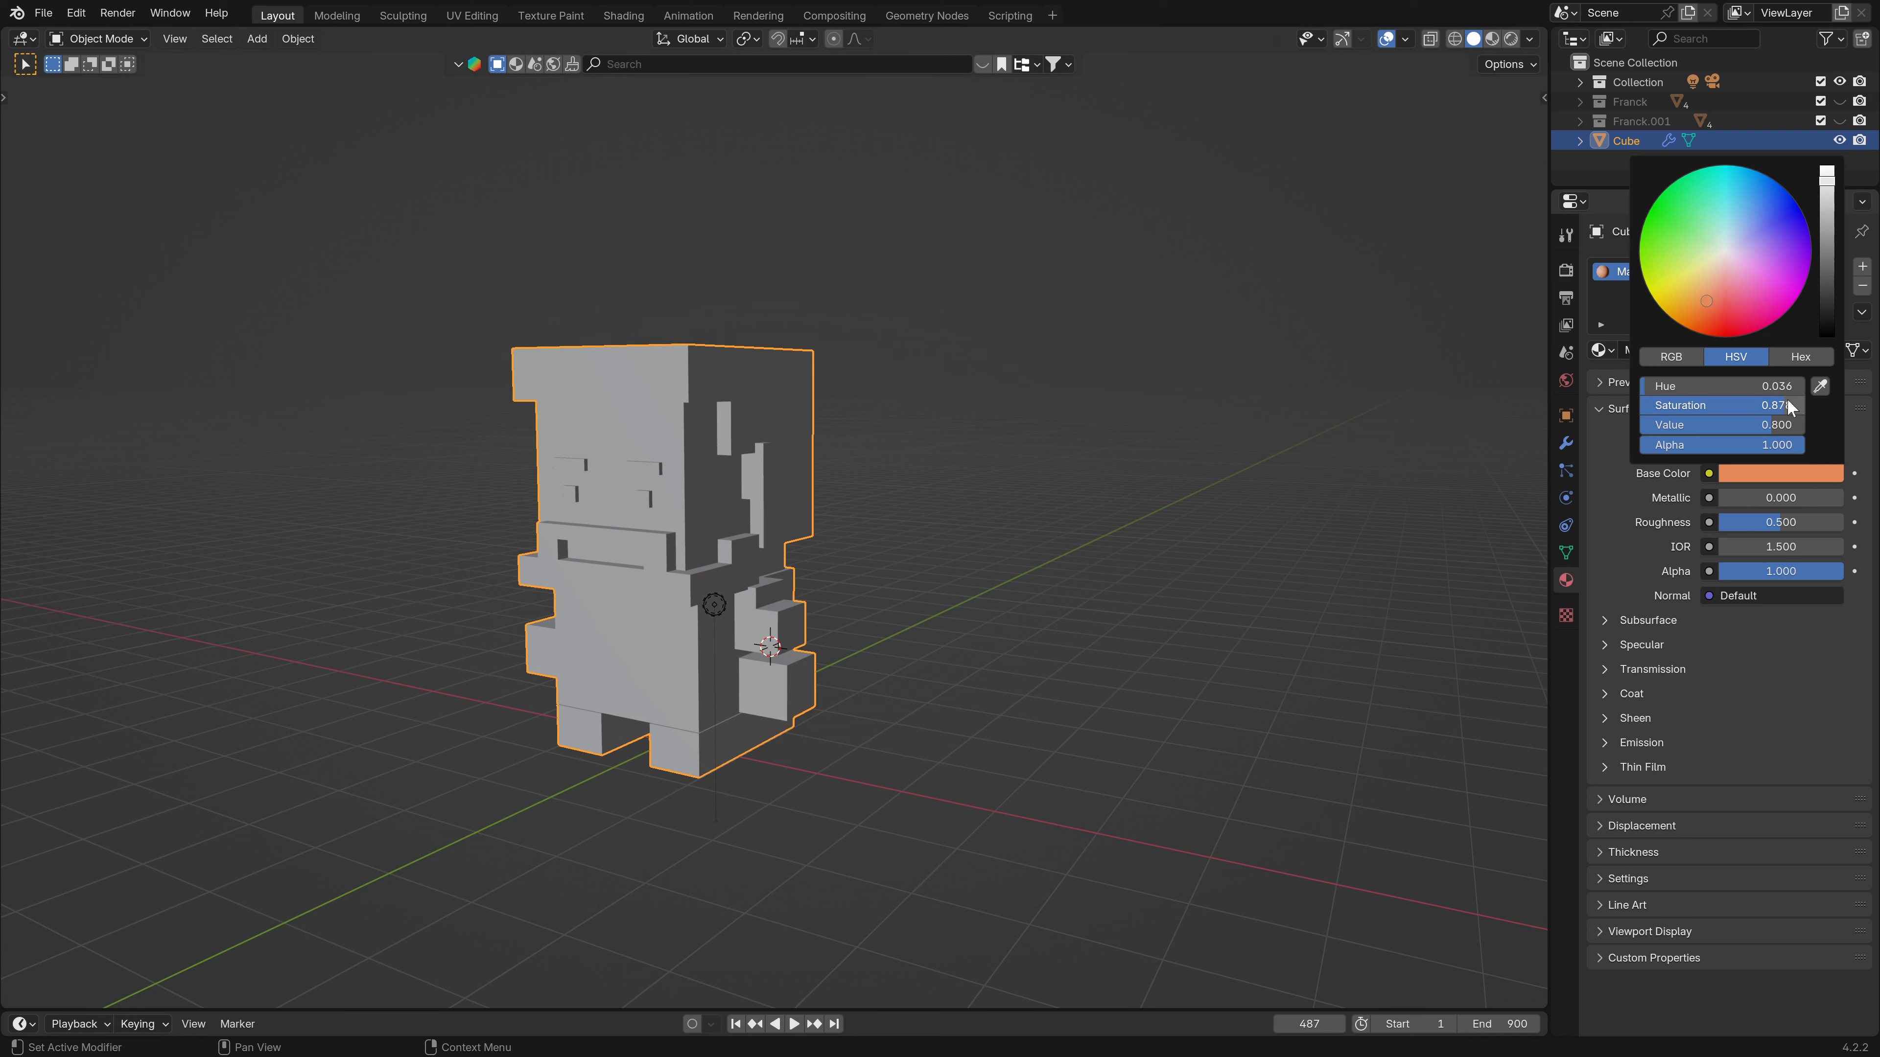
pyautogui.moveTo(1791, 405)
pyautogui.mouseDown()
pyautogui.moveTo(1698, 406)
pyautogui.moveTo(1756, 405)
pyautogui.moveTo(1721, 424)
pyautogui.mouseUp()
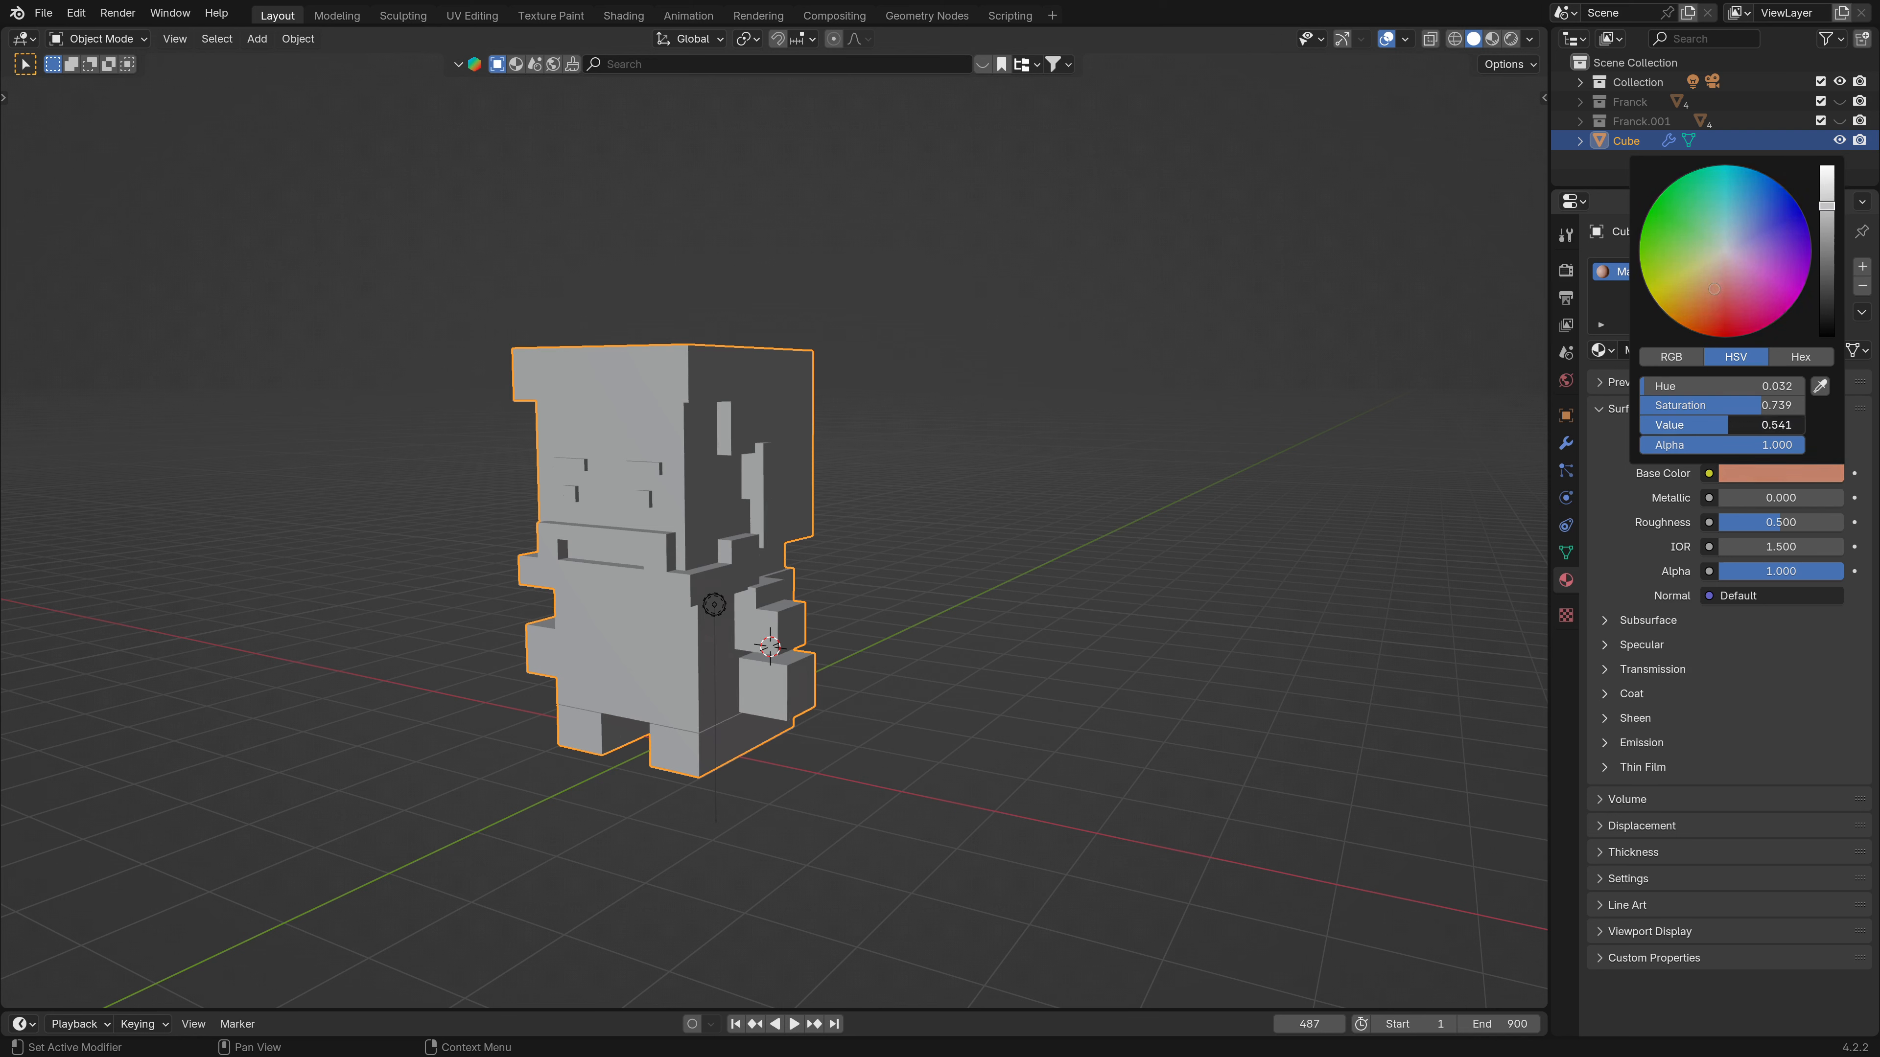
pyautogui.click(1720, 424)
pyautogui.write('.5')
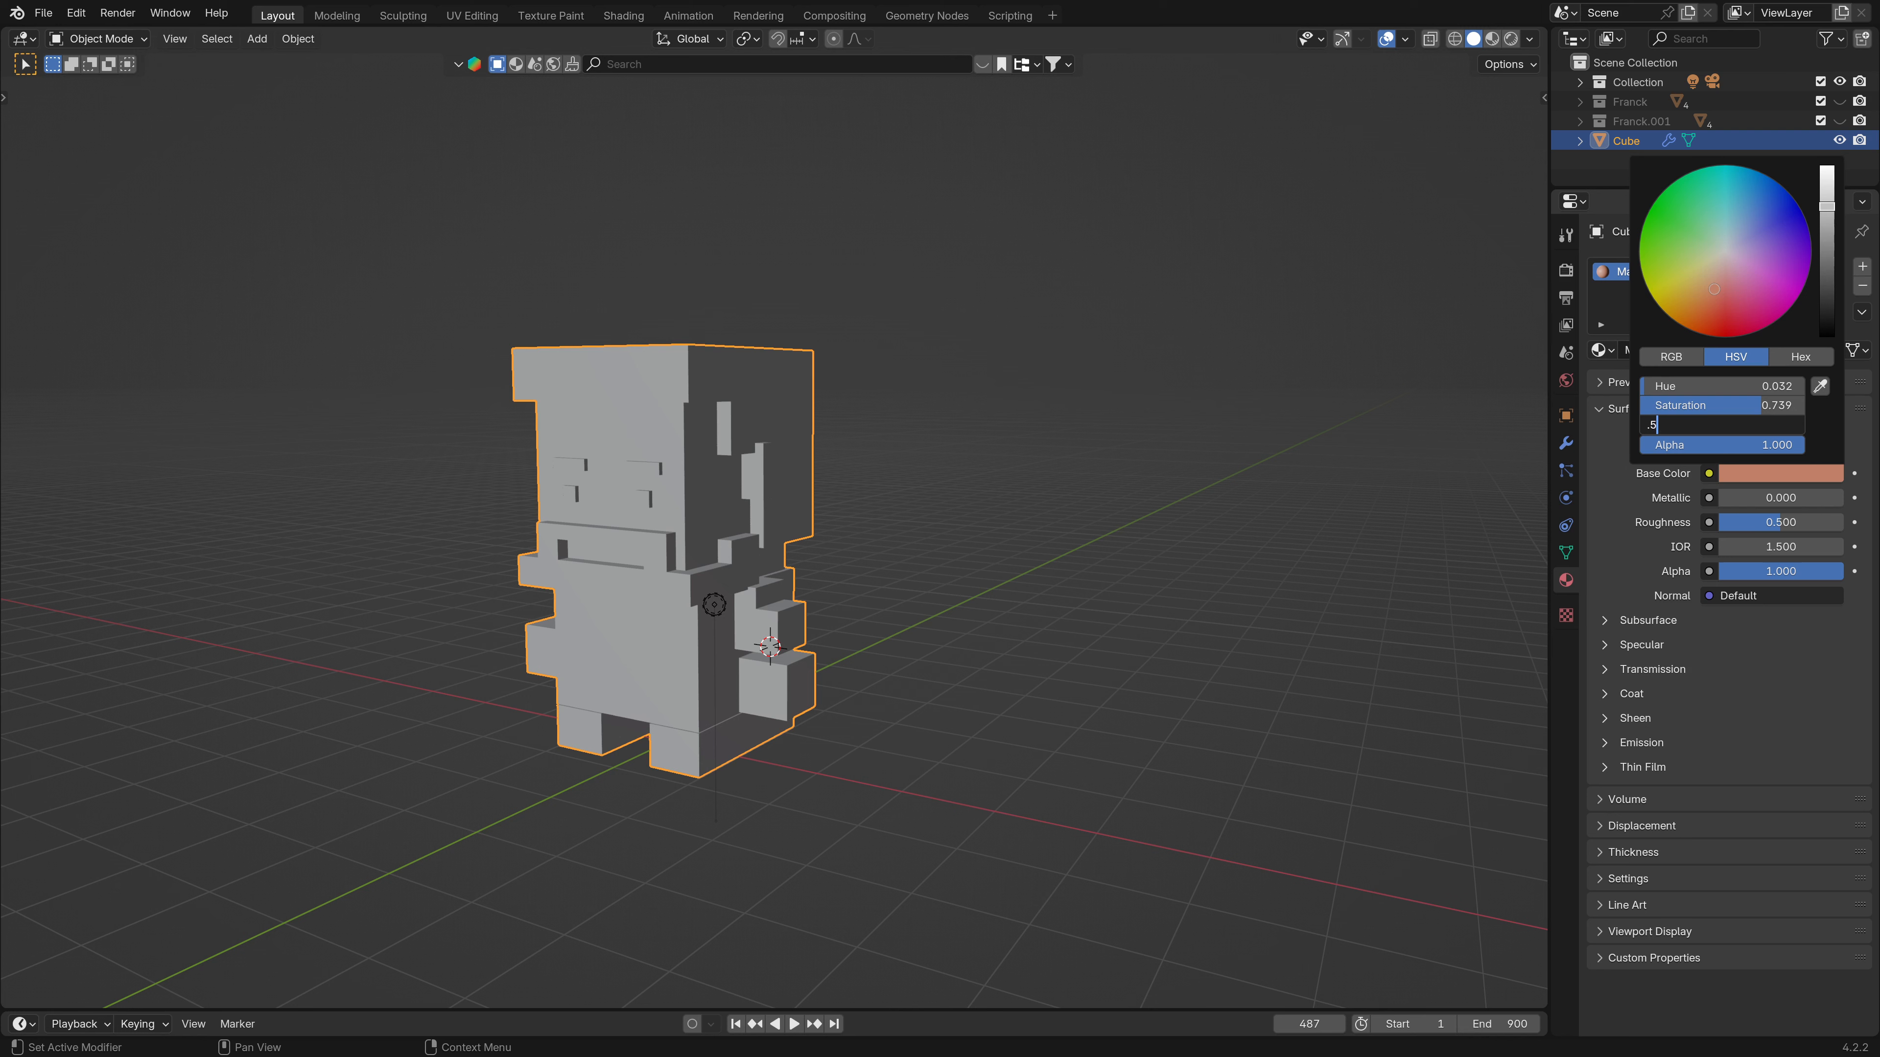
pyautogui.press('Return')
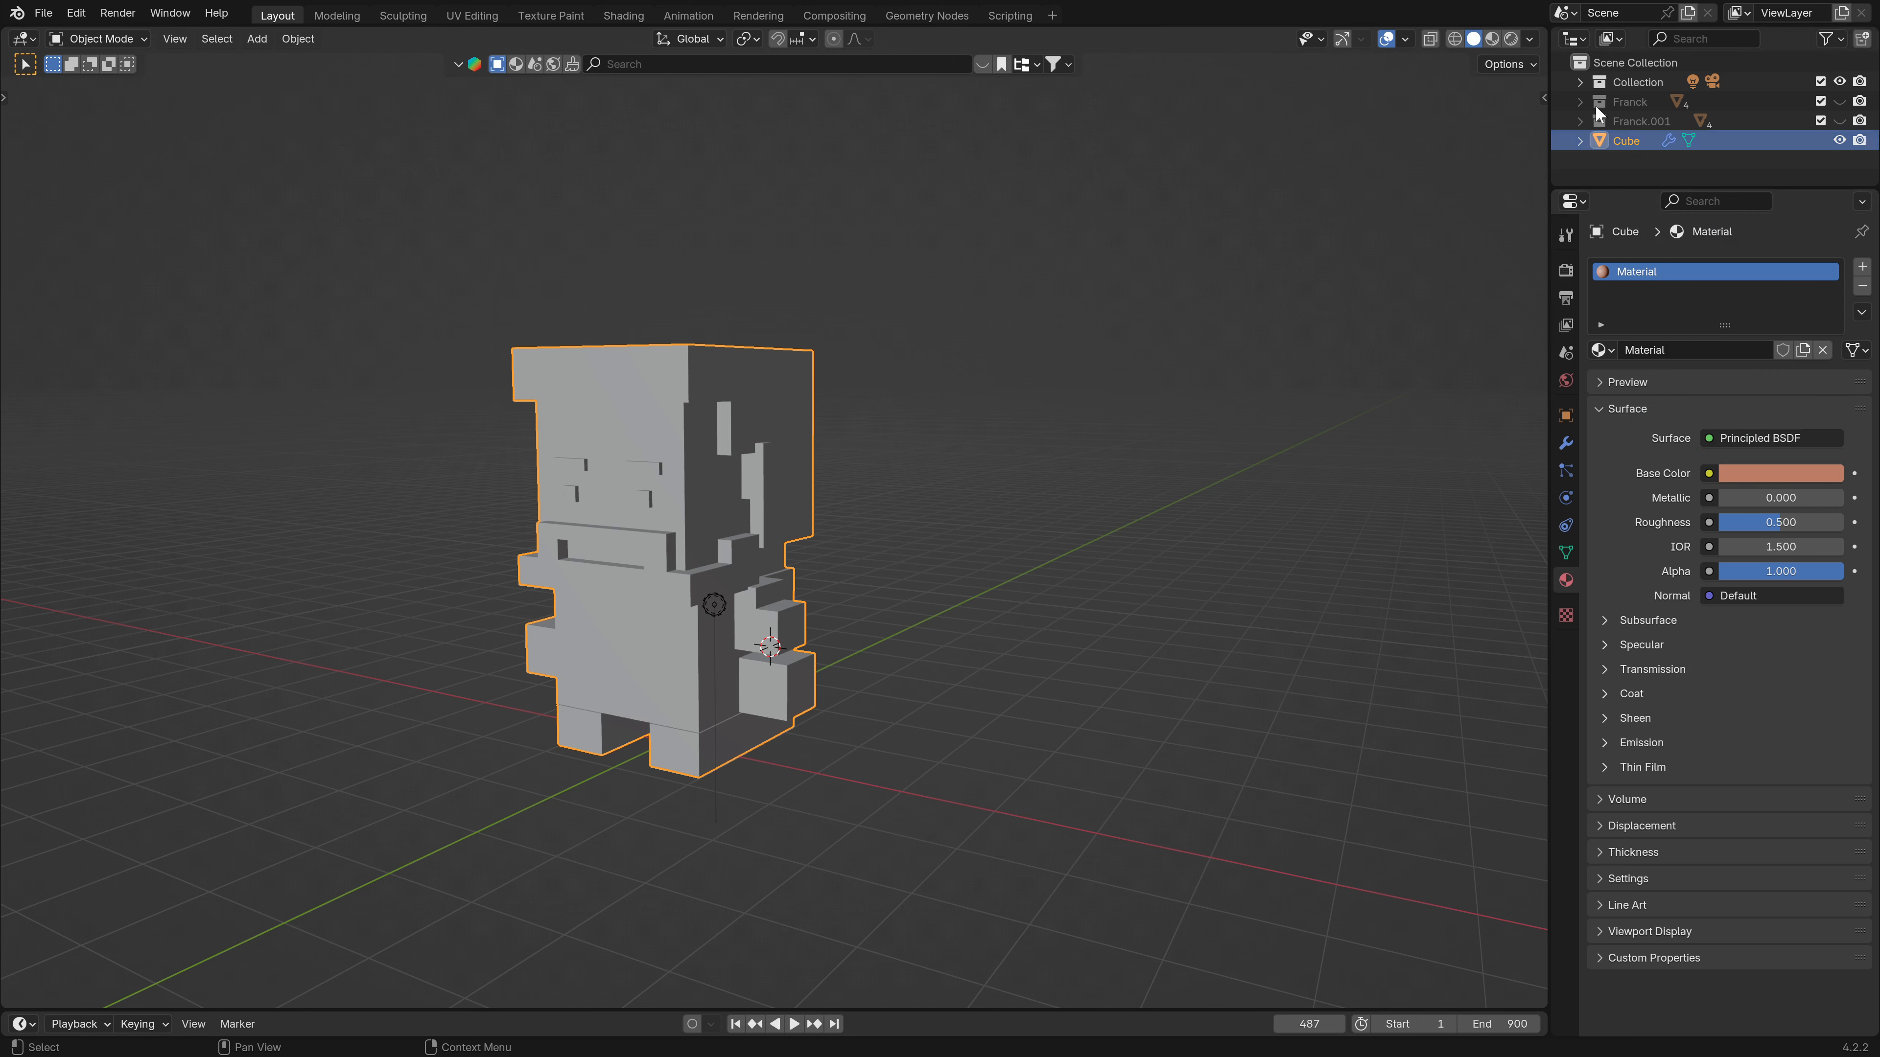
# Show the collection holding the small finished character and hide the Cube.
pyautogui.click(1840, 120)
pyautogui.click(1840, 101)
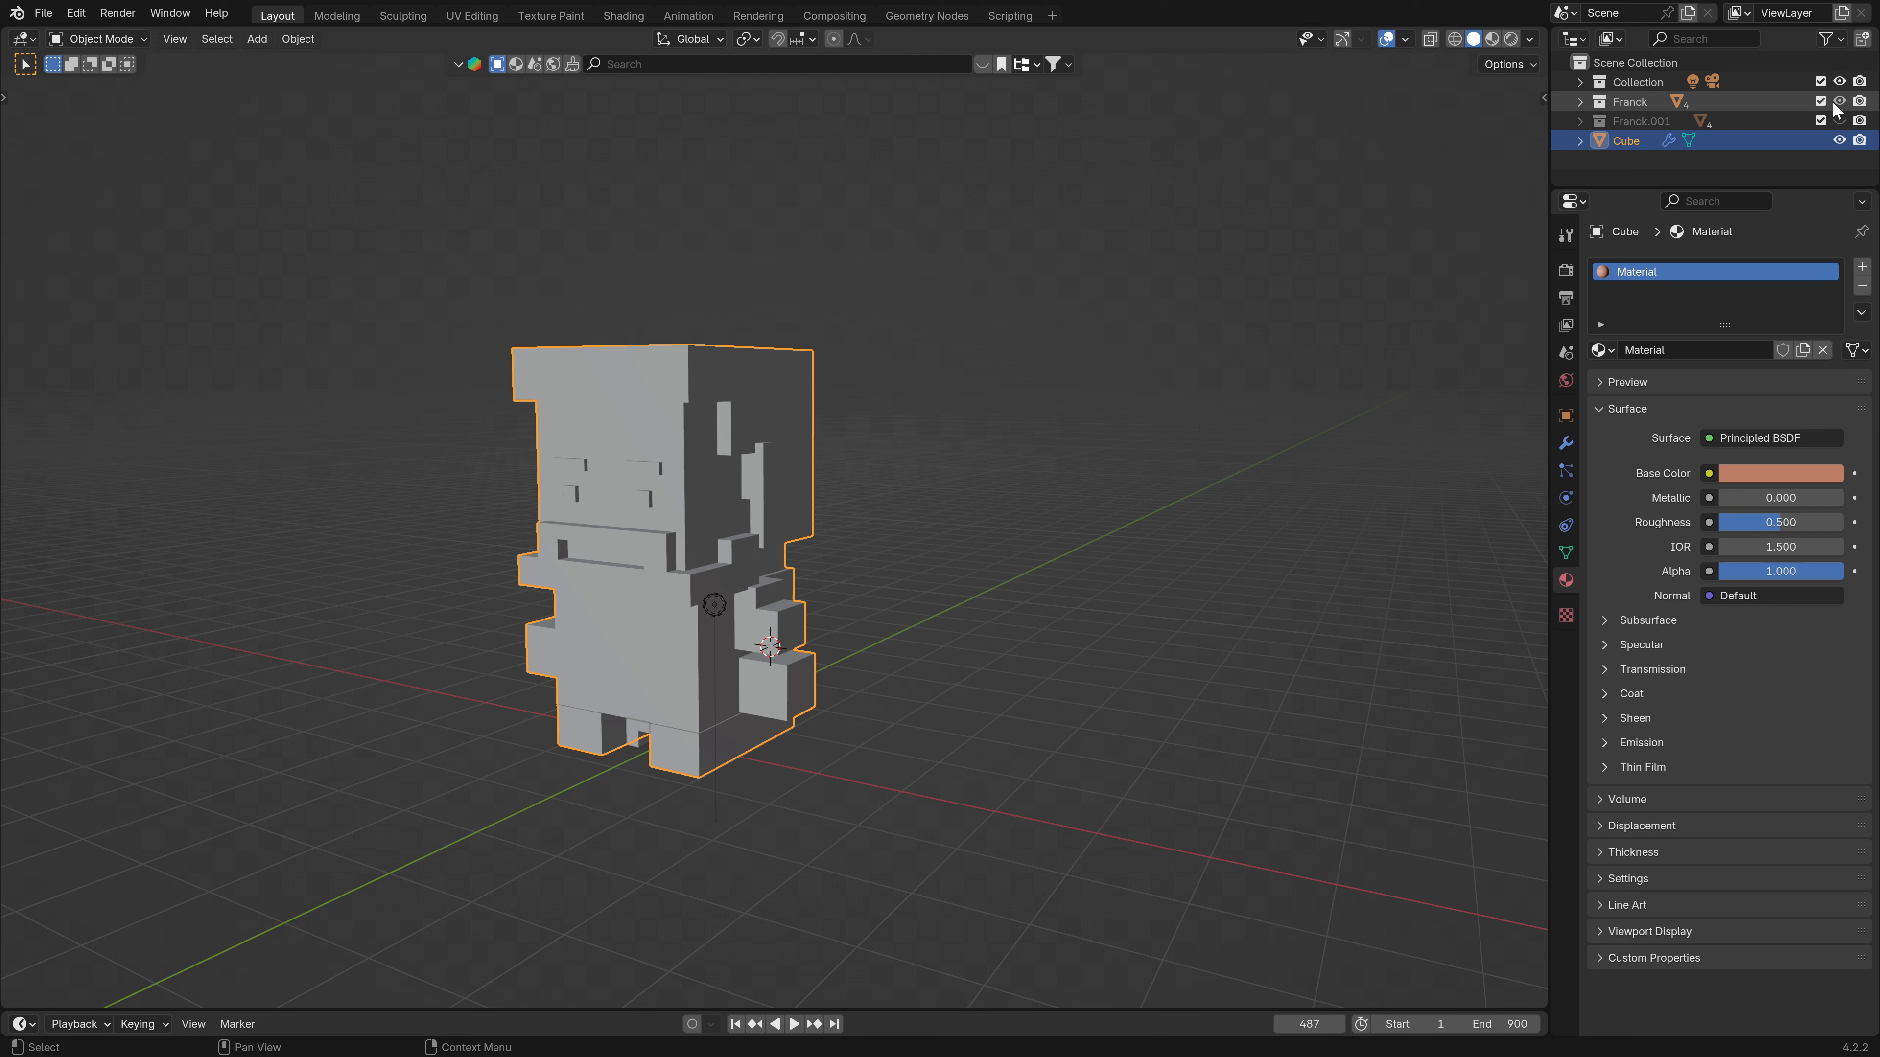
pyautogui.moveTo(742, 659); pyautogui.dragTo(915, 601, button='middle')
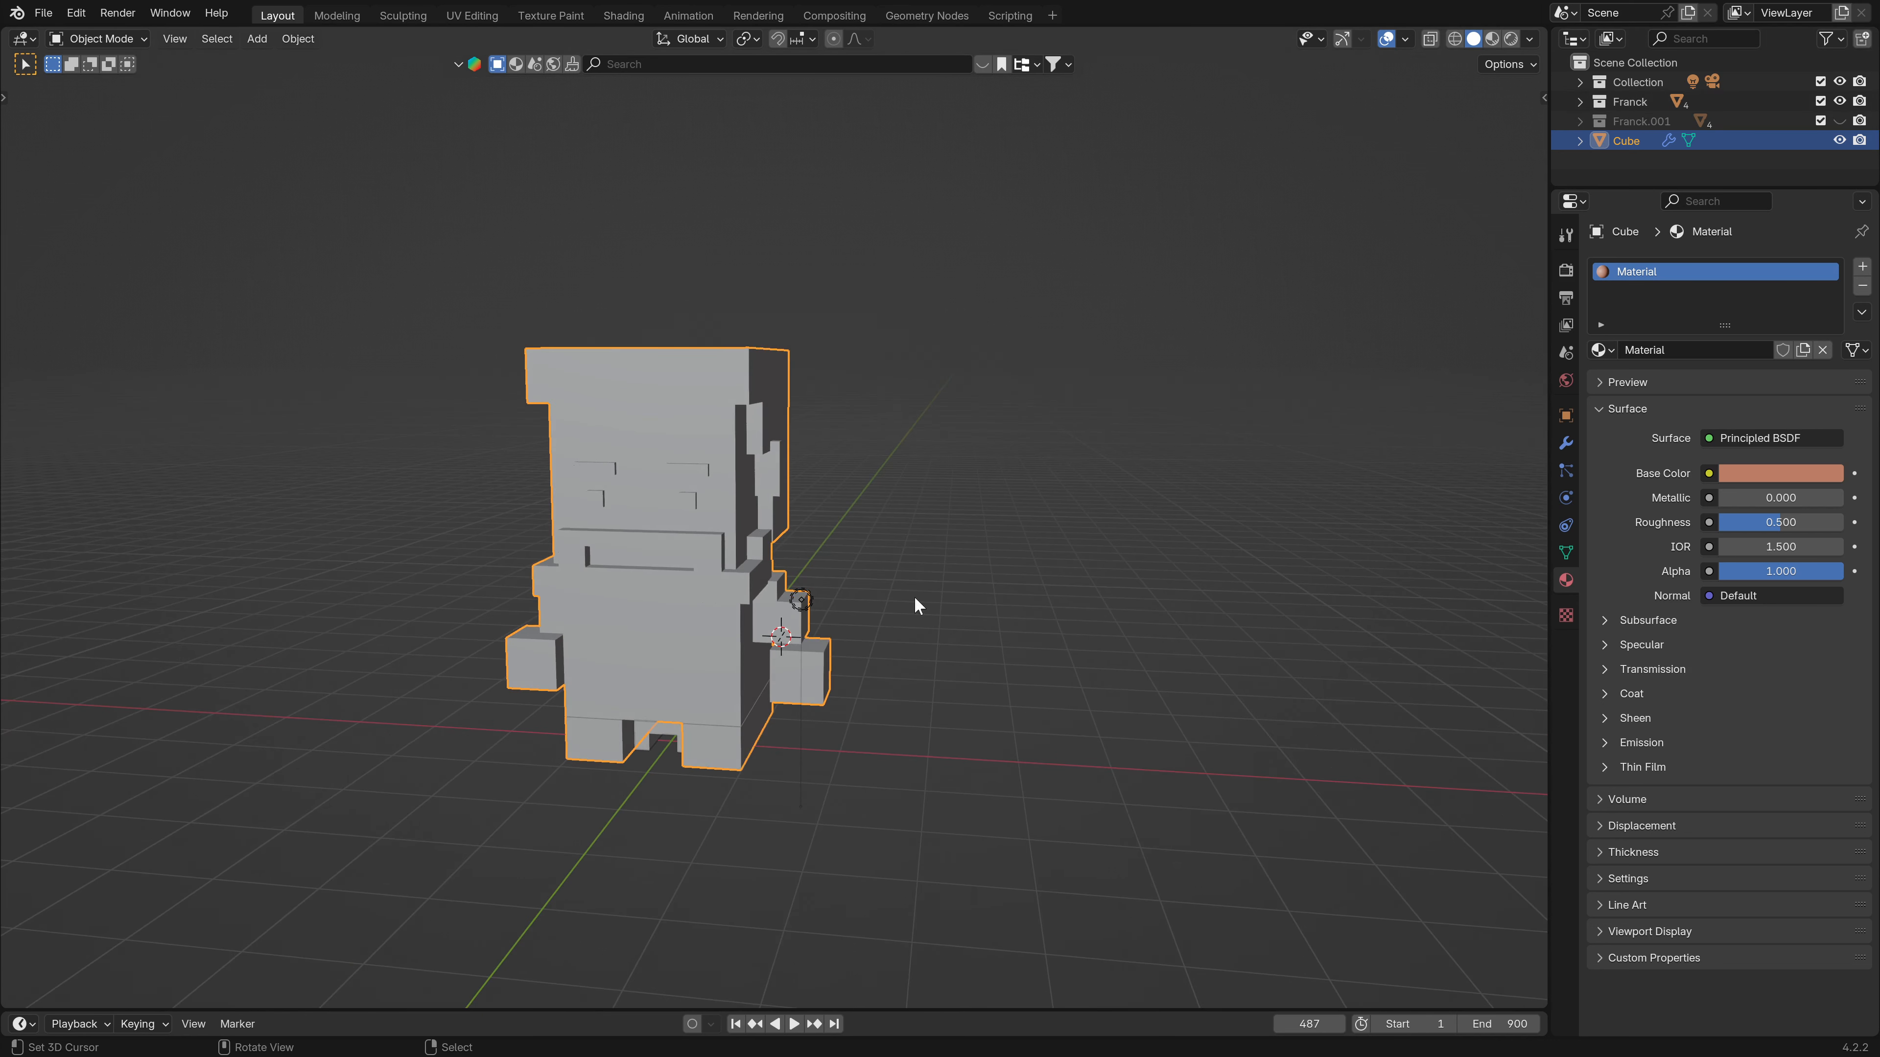
pyautogui.click(1839, 140)
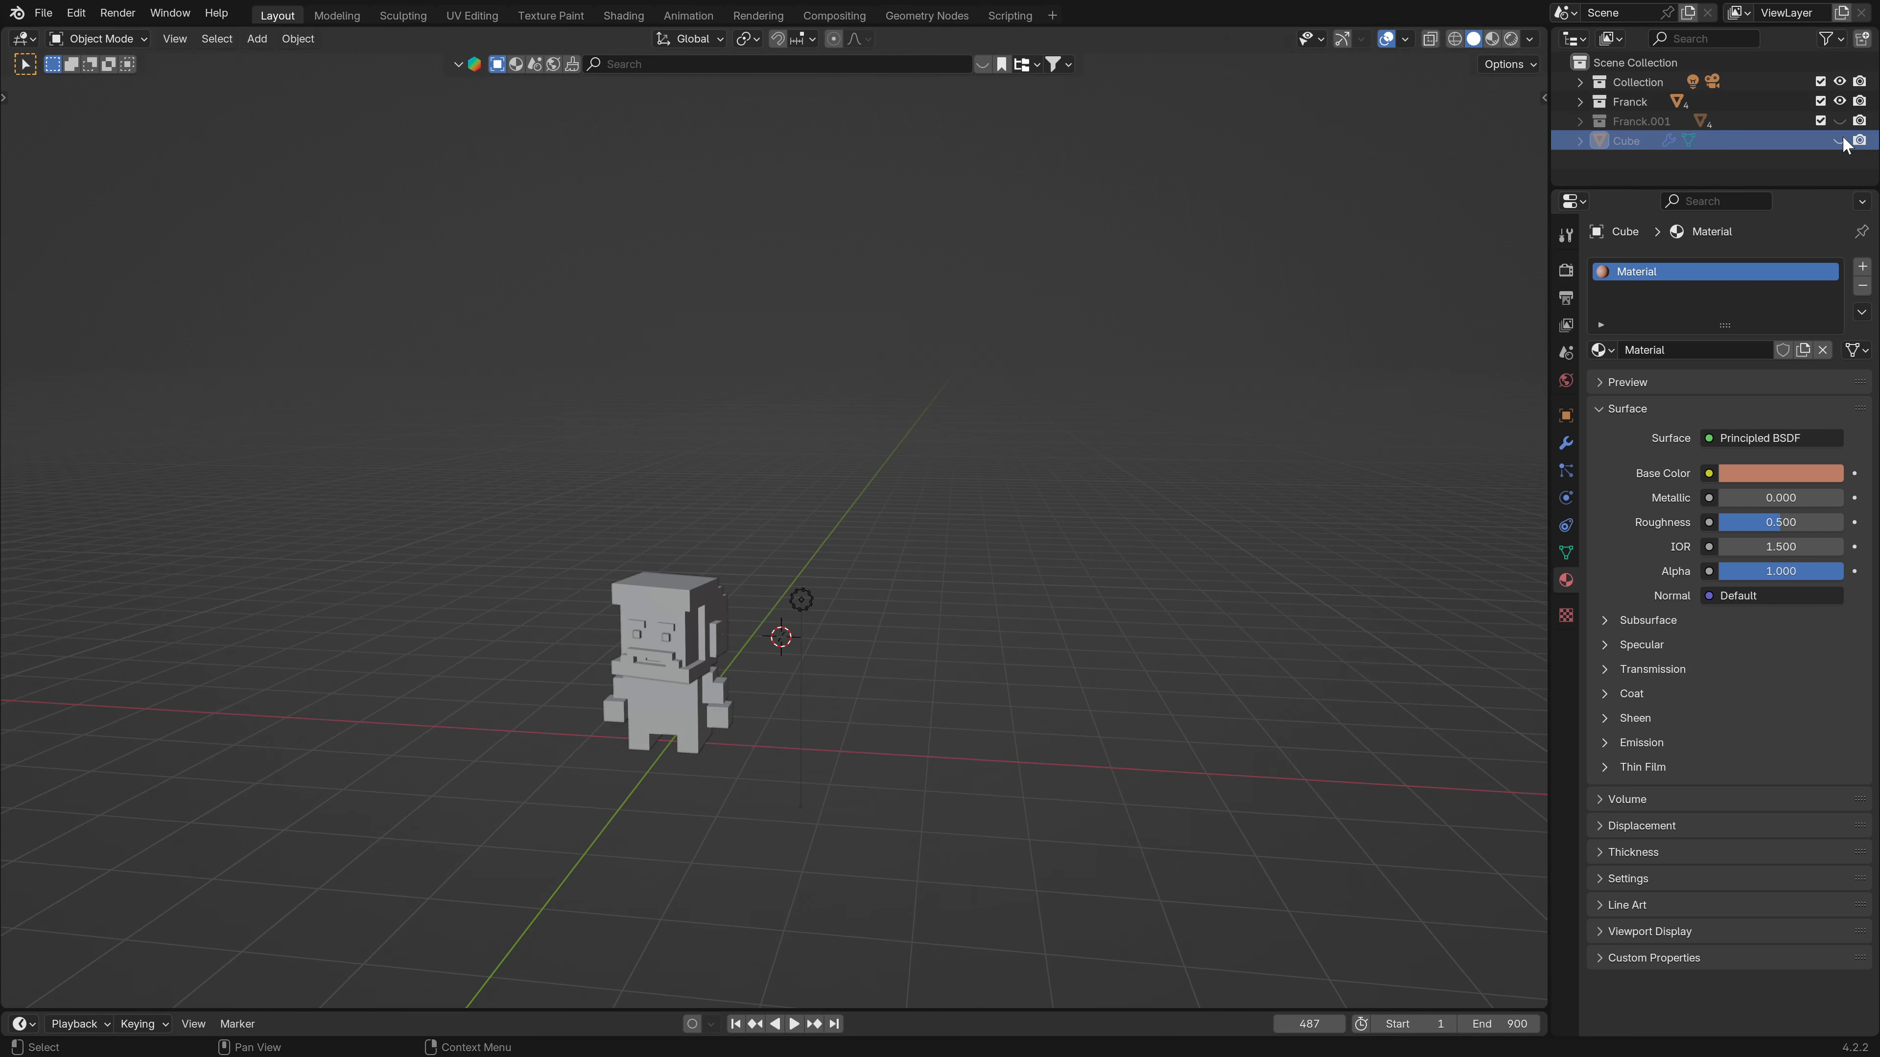
# Move the small finished character sideways along the X axis, clear of the Cube model.
pyautogui.click(680, 709)
pyautogui.press('g')
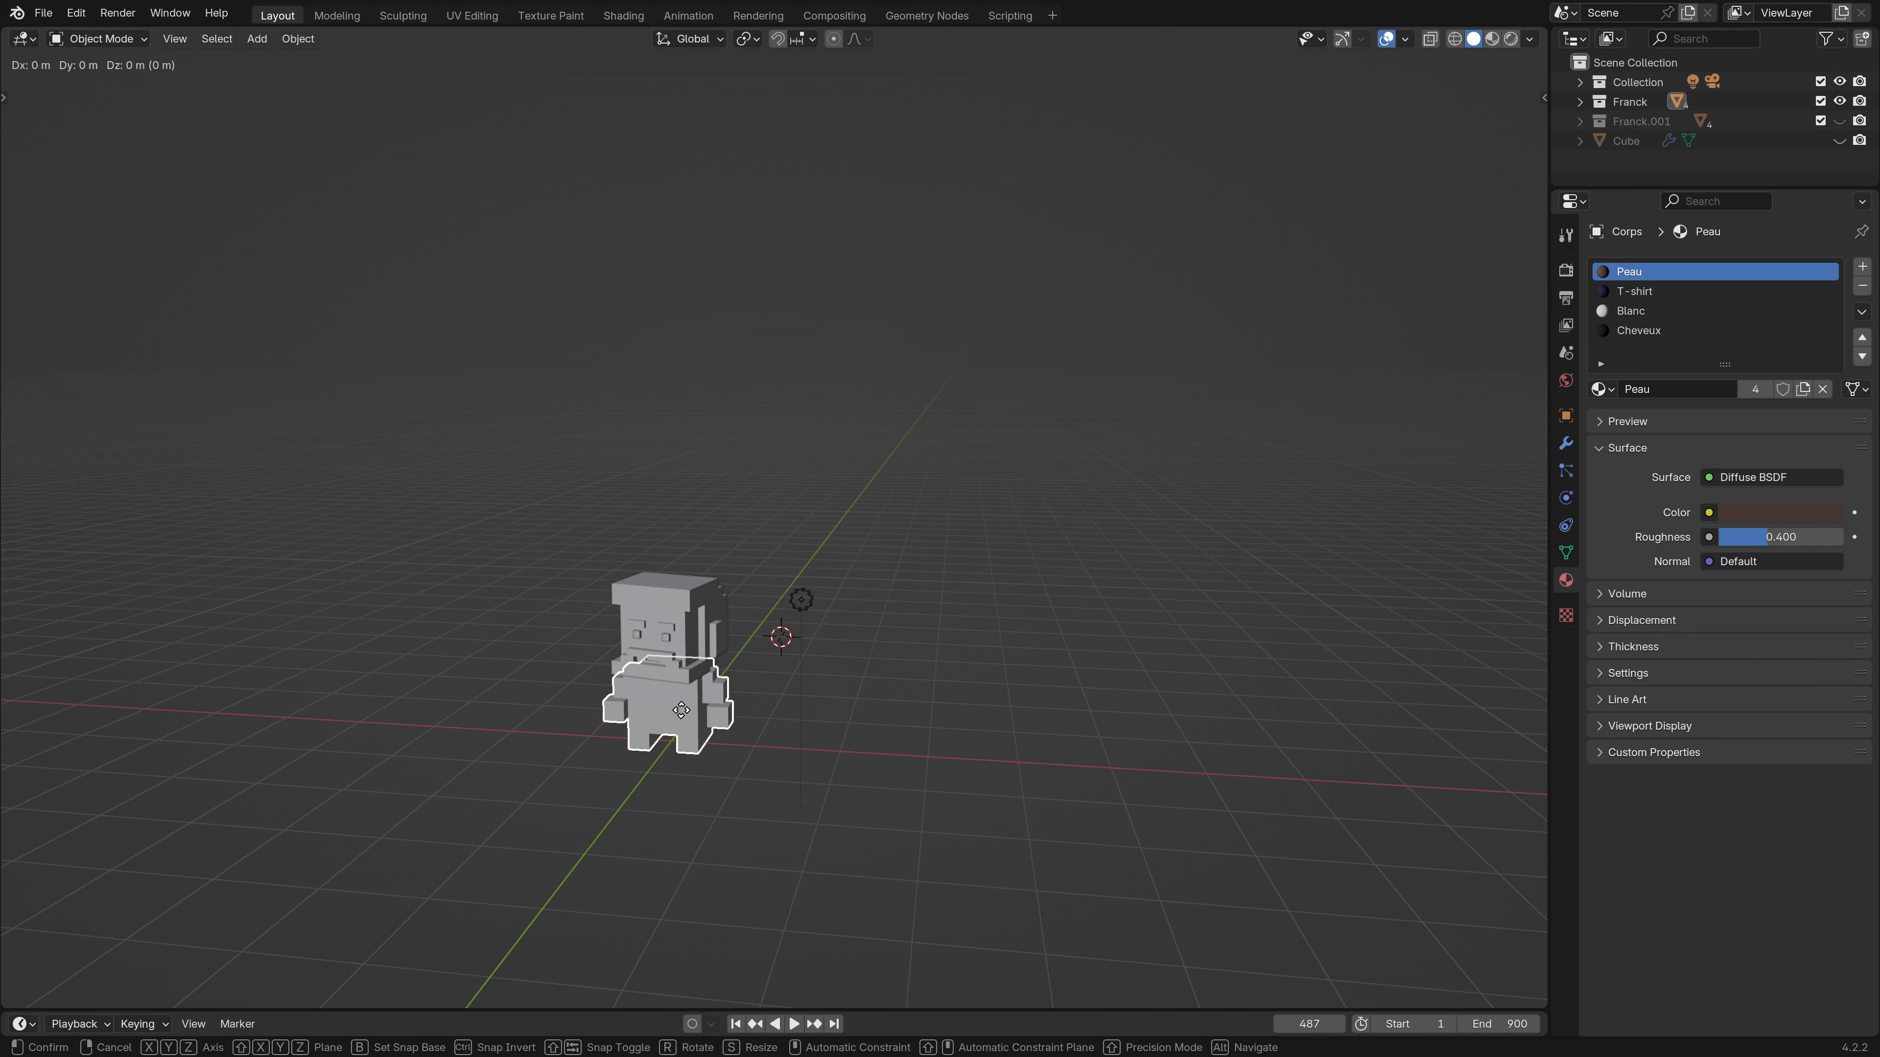
pyautogui.press('x')
pyautogui.click(948, 632)
# Inspect the Peau material on the small character's head, and show and select the Cube again.
pyautogui.click(949, 631)
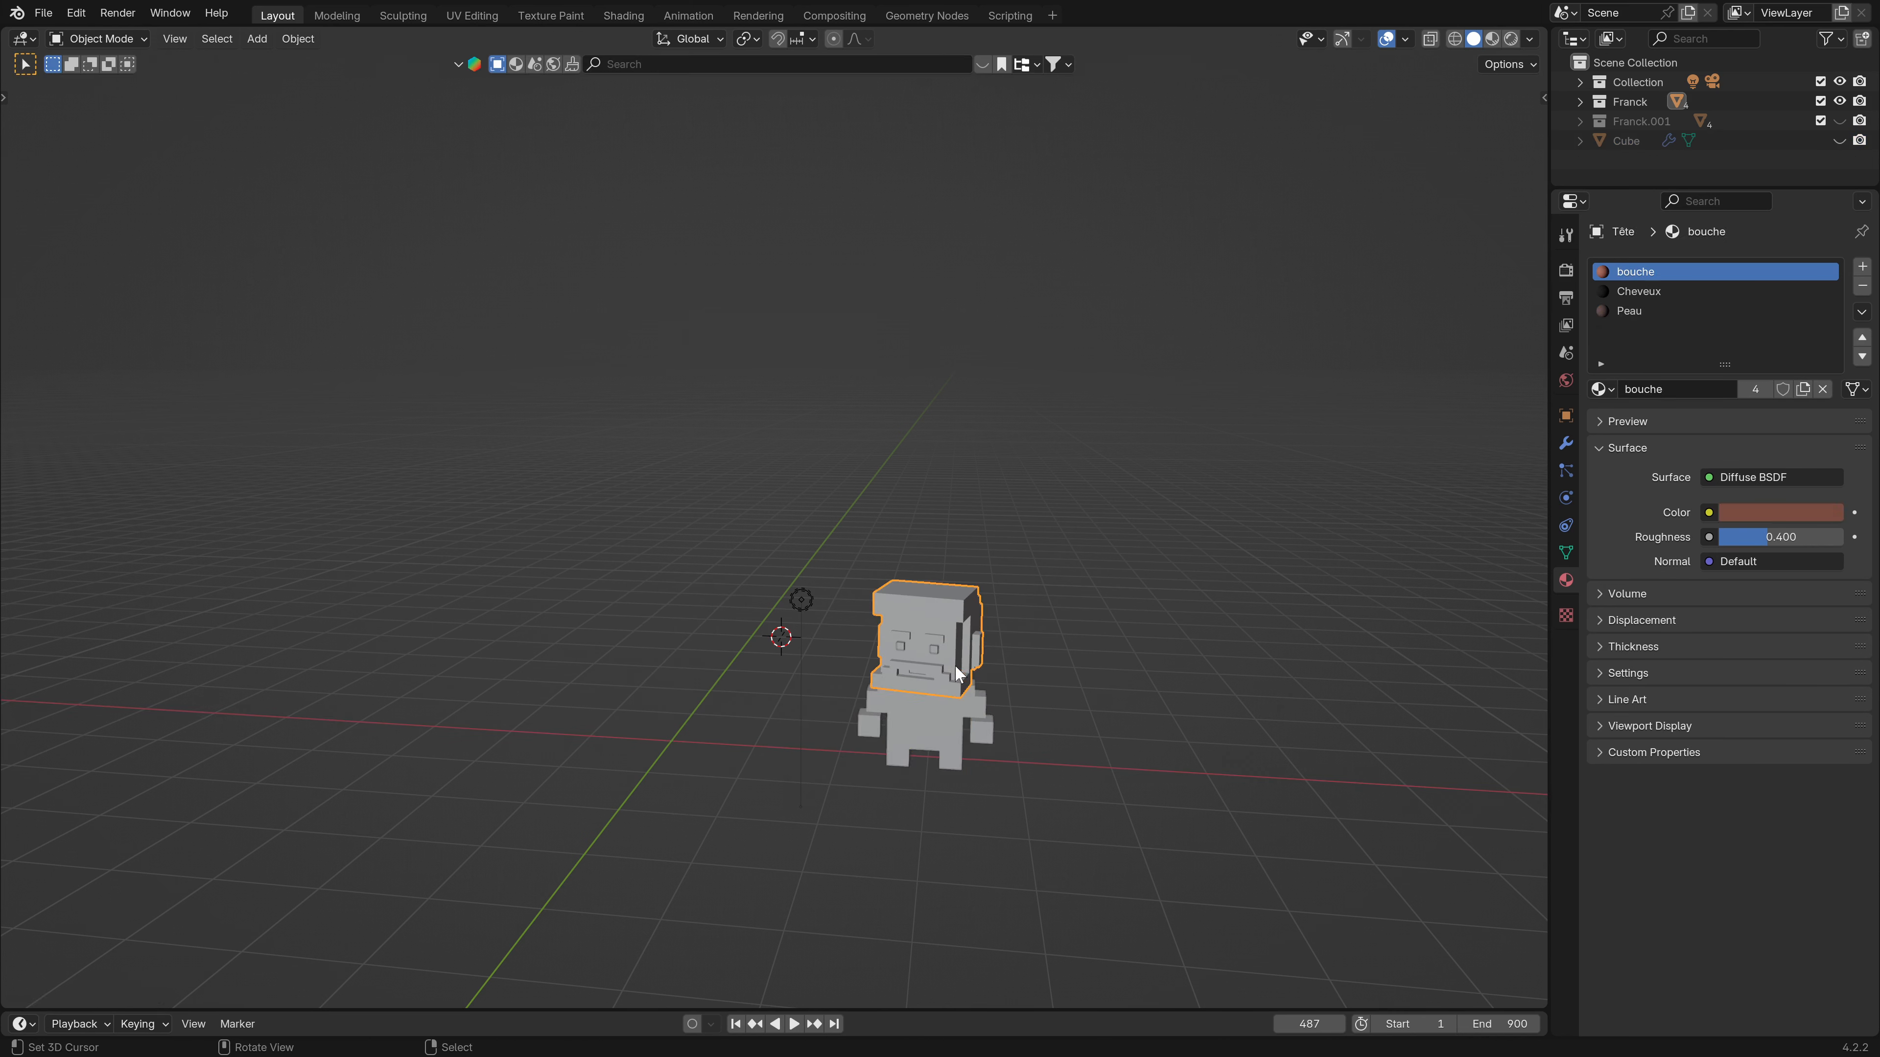
pyautogui.click(1635, 311)
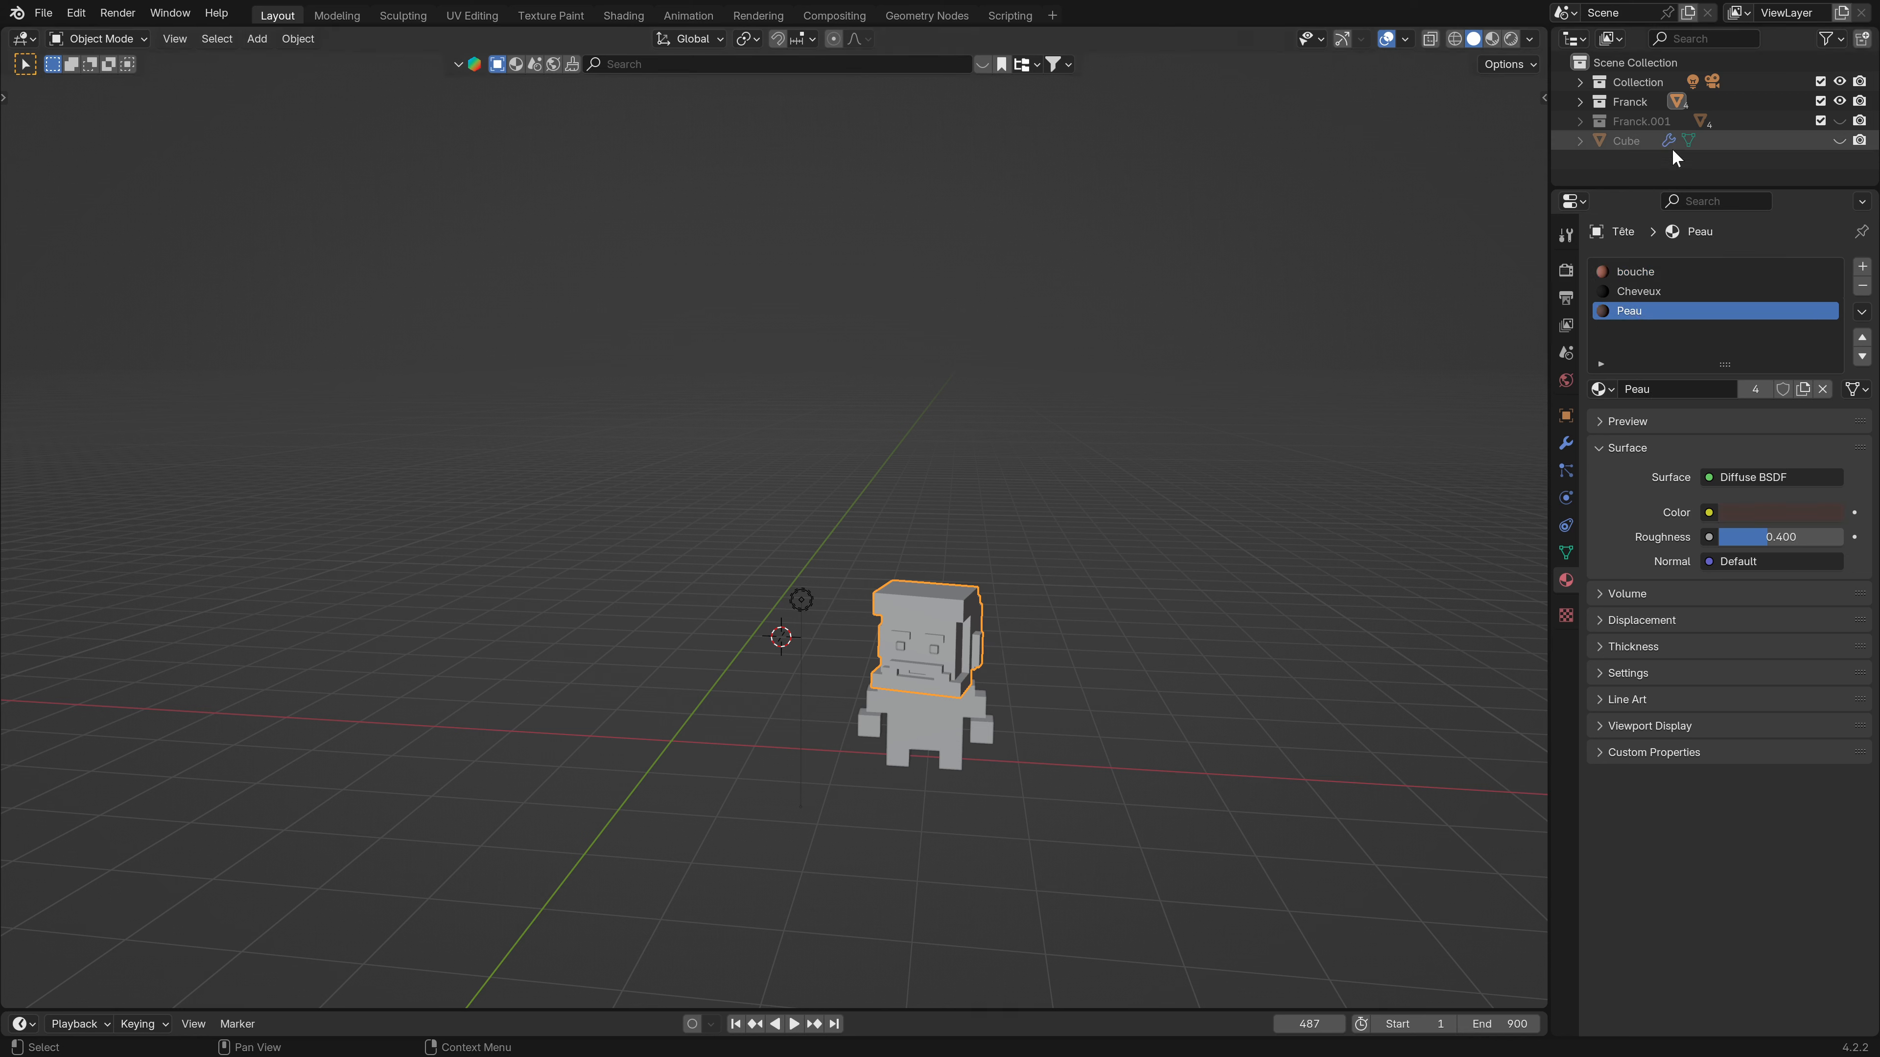
pyautogui.click(1840, 121)
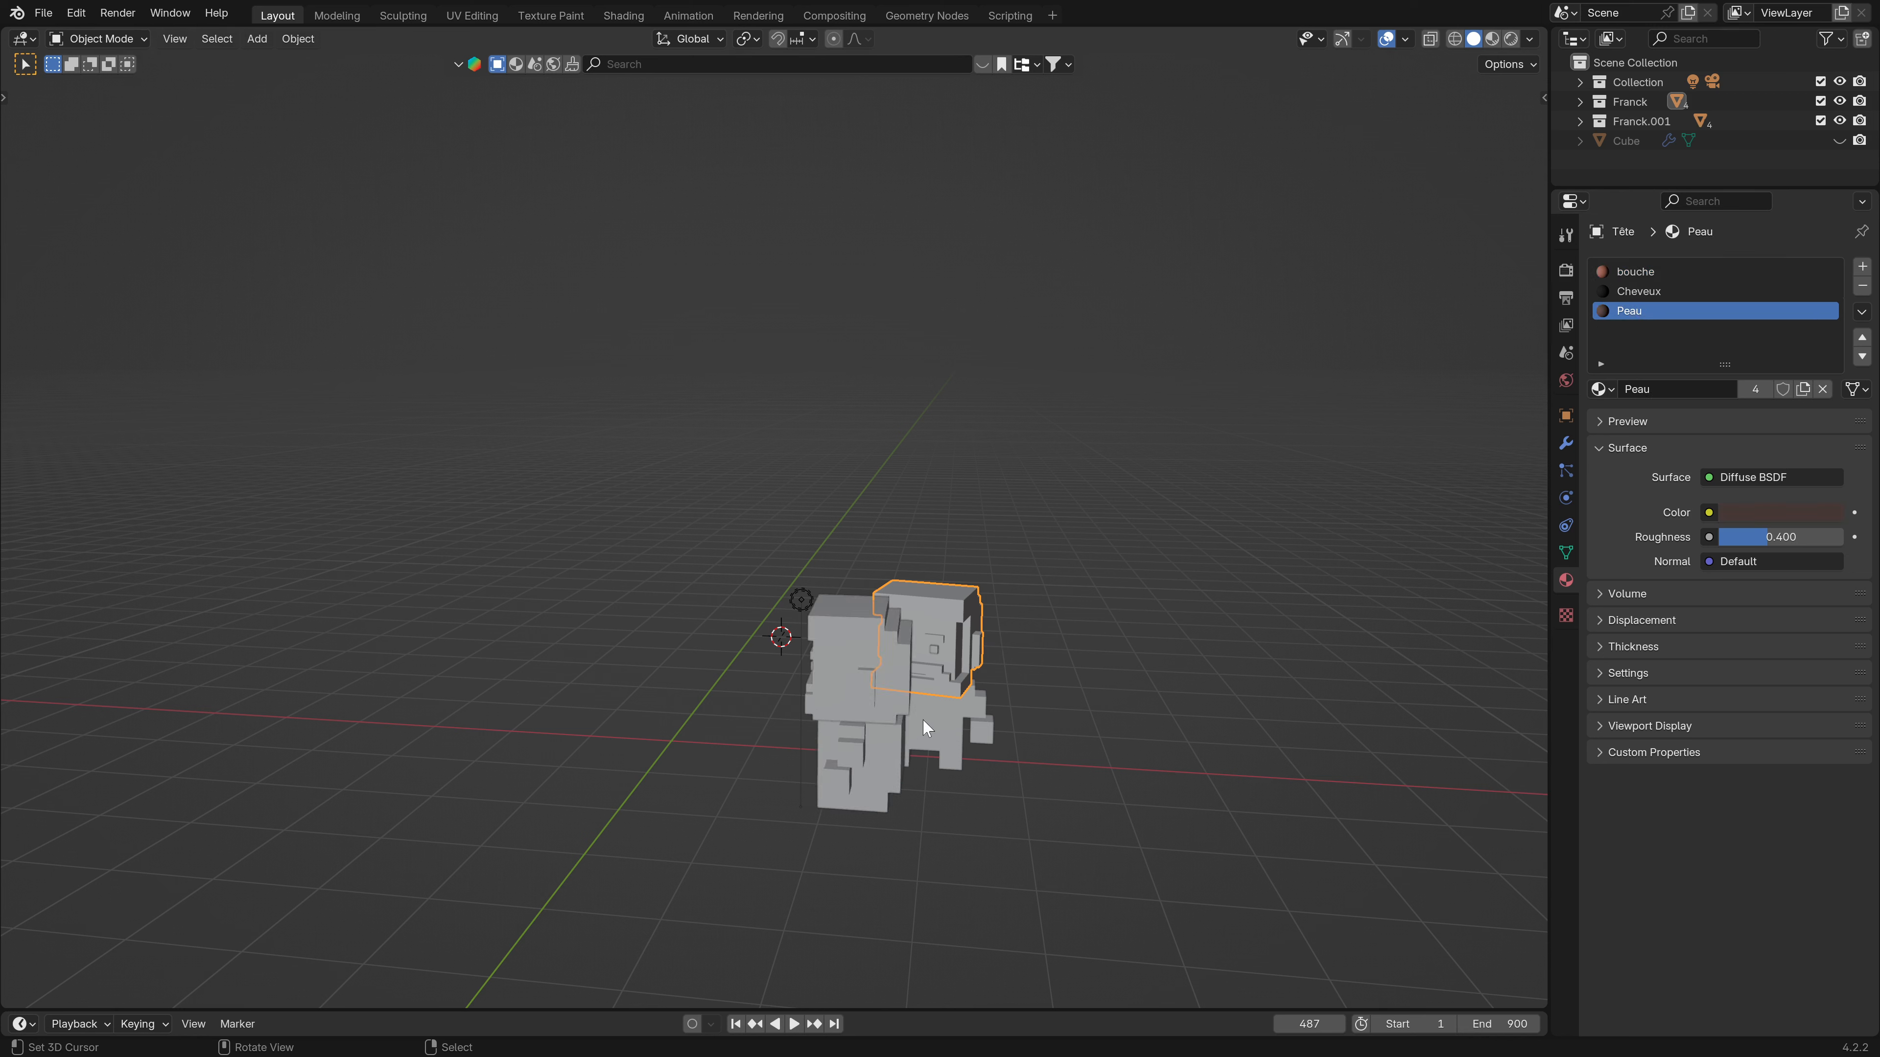
pyautogui.click(1839, 121)
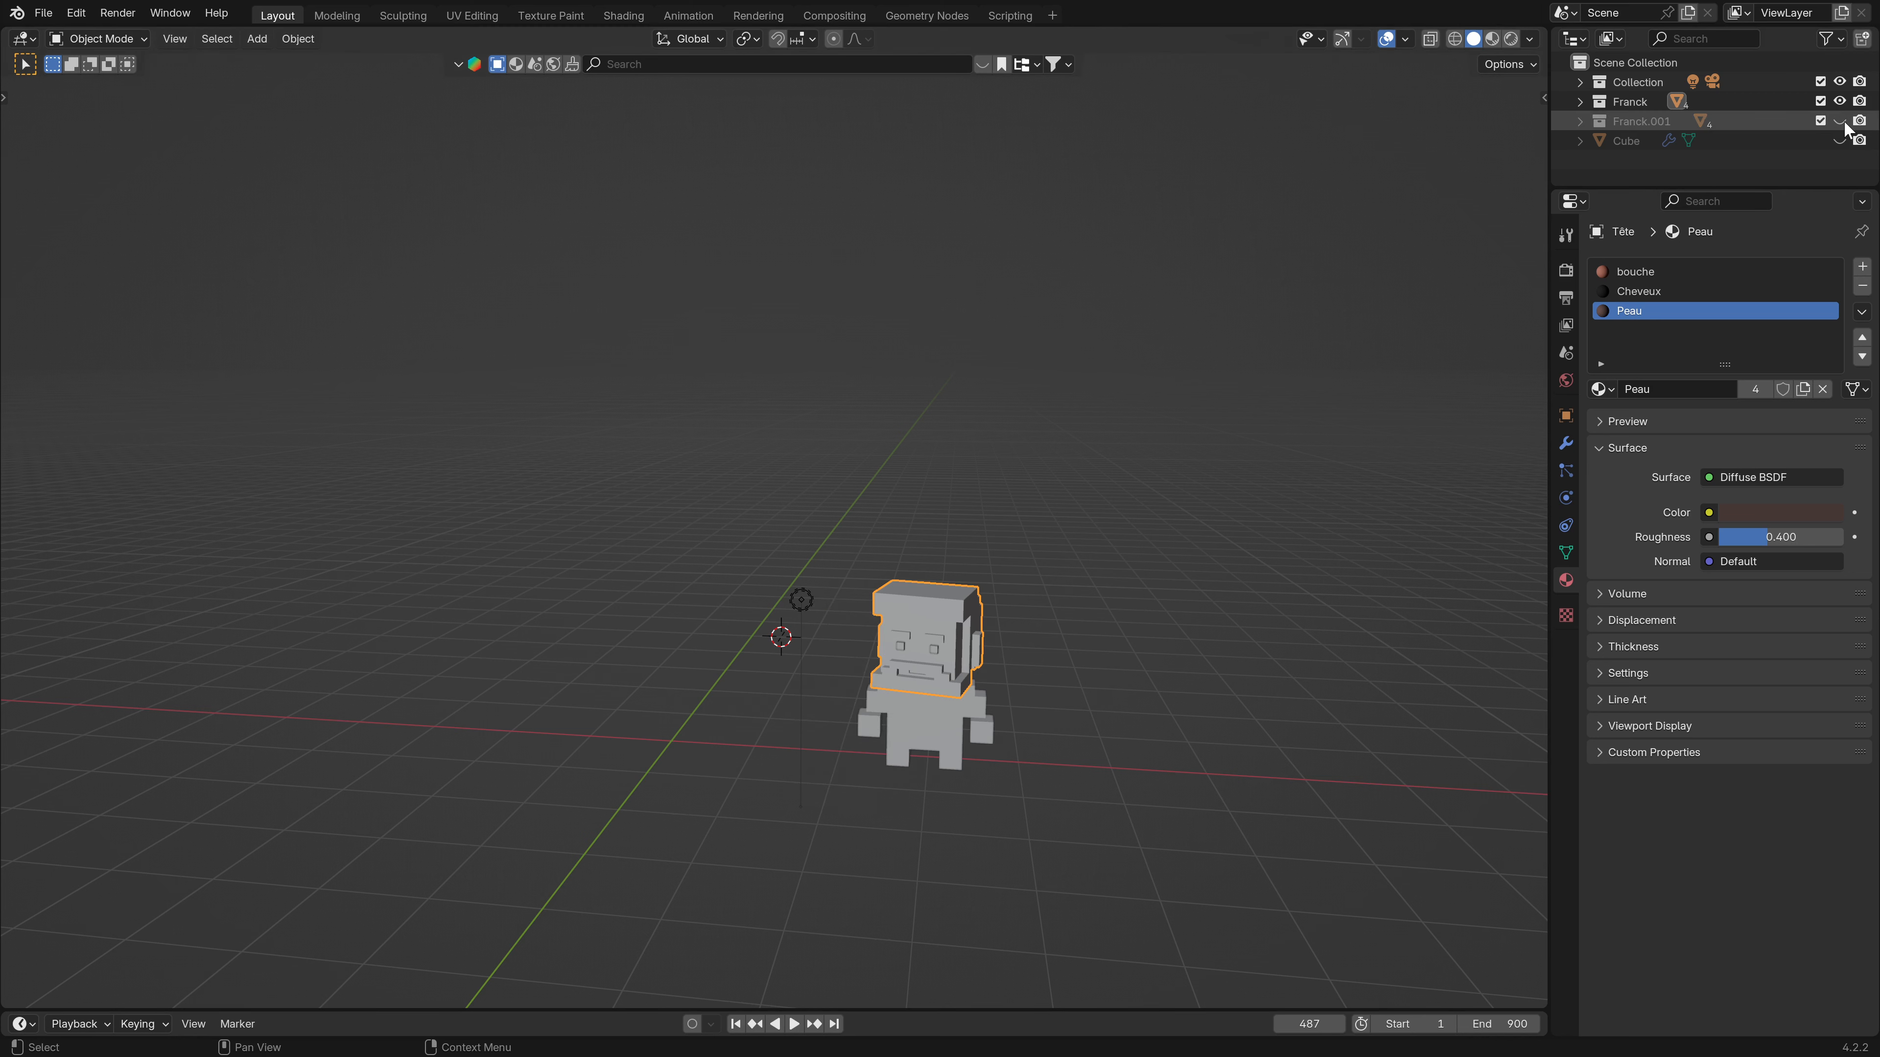
pyautogui.click(1840, 140)
pyautogui.scroll(2, 837, 564)
pyautogui.click(655, 479)
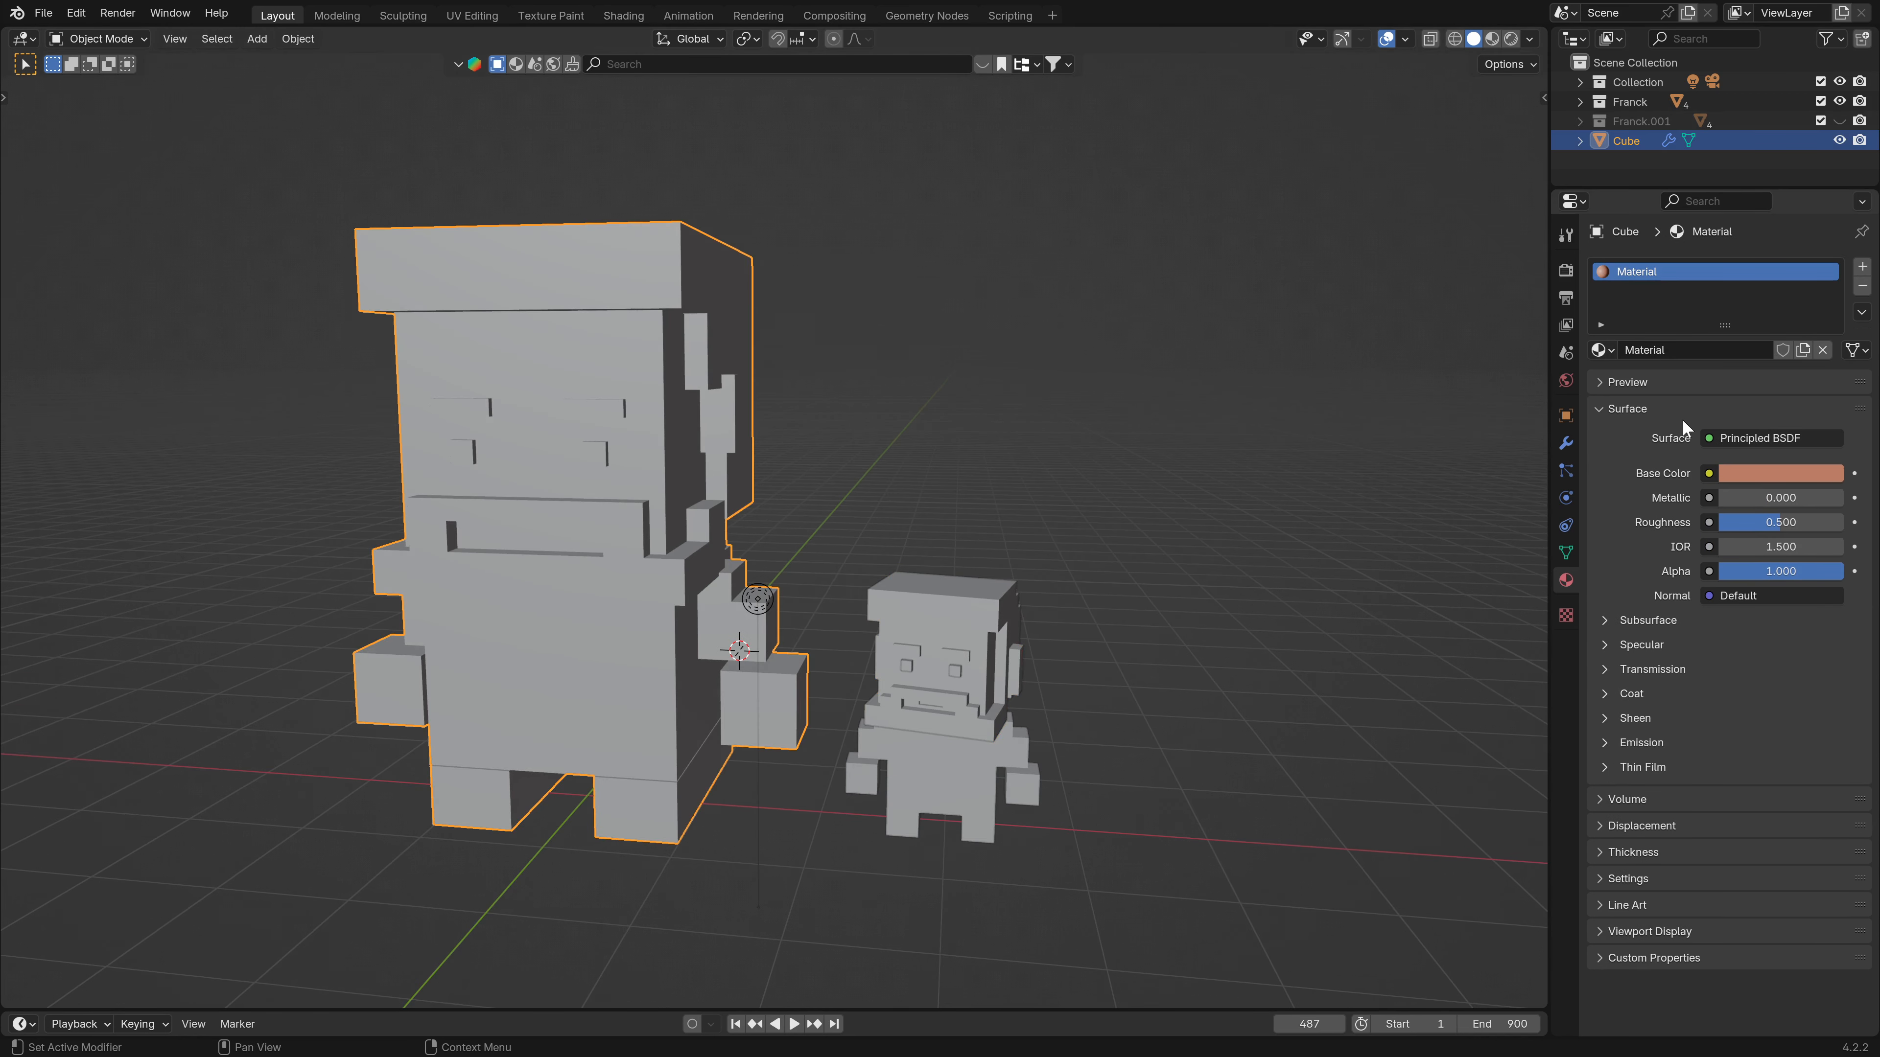
# Replace the Cube's material with the existing Peau material and rename it SKIN.
pyautogui.click(1599, 409)
pyautogui.click(1602, 350)
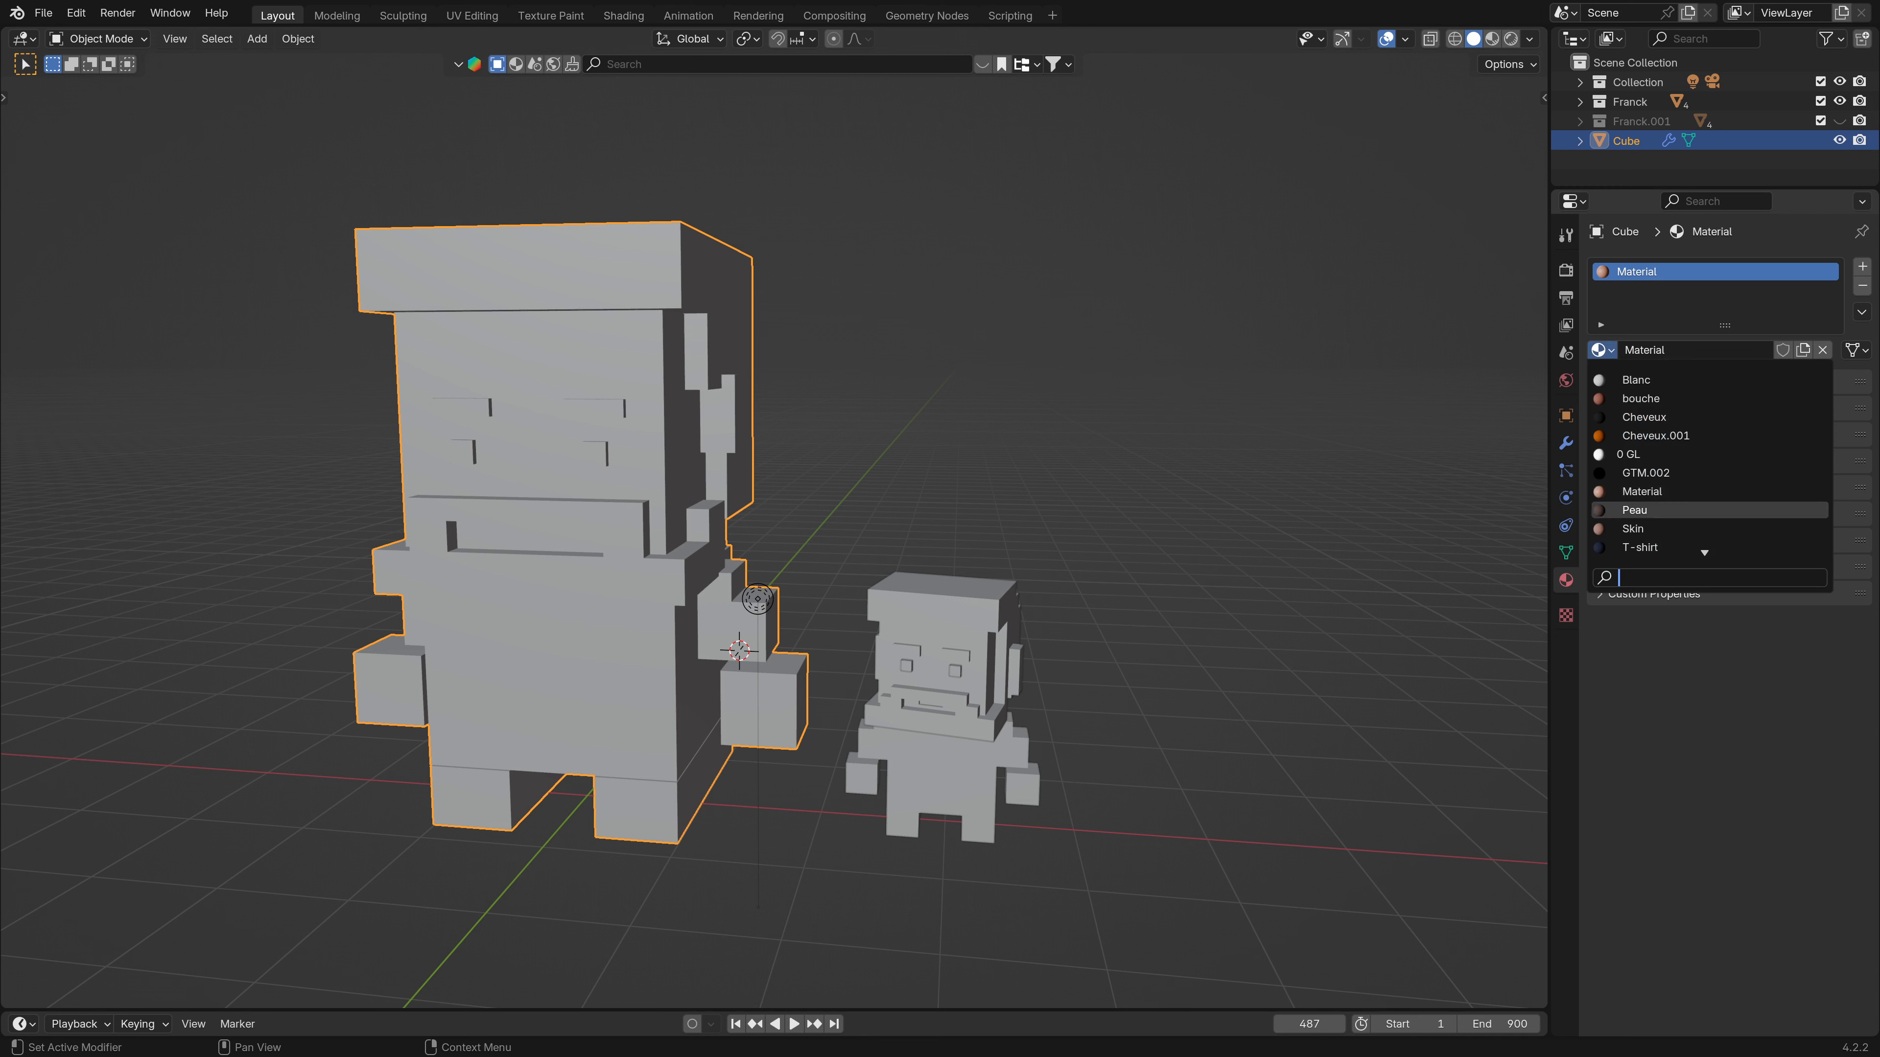
pyautogui.click(1634, 512)
pyautogui.doubleClick(1691, 350)
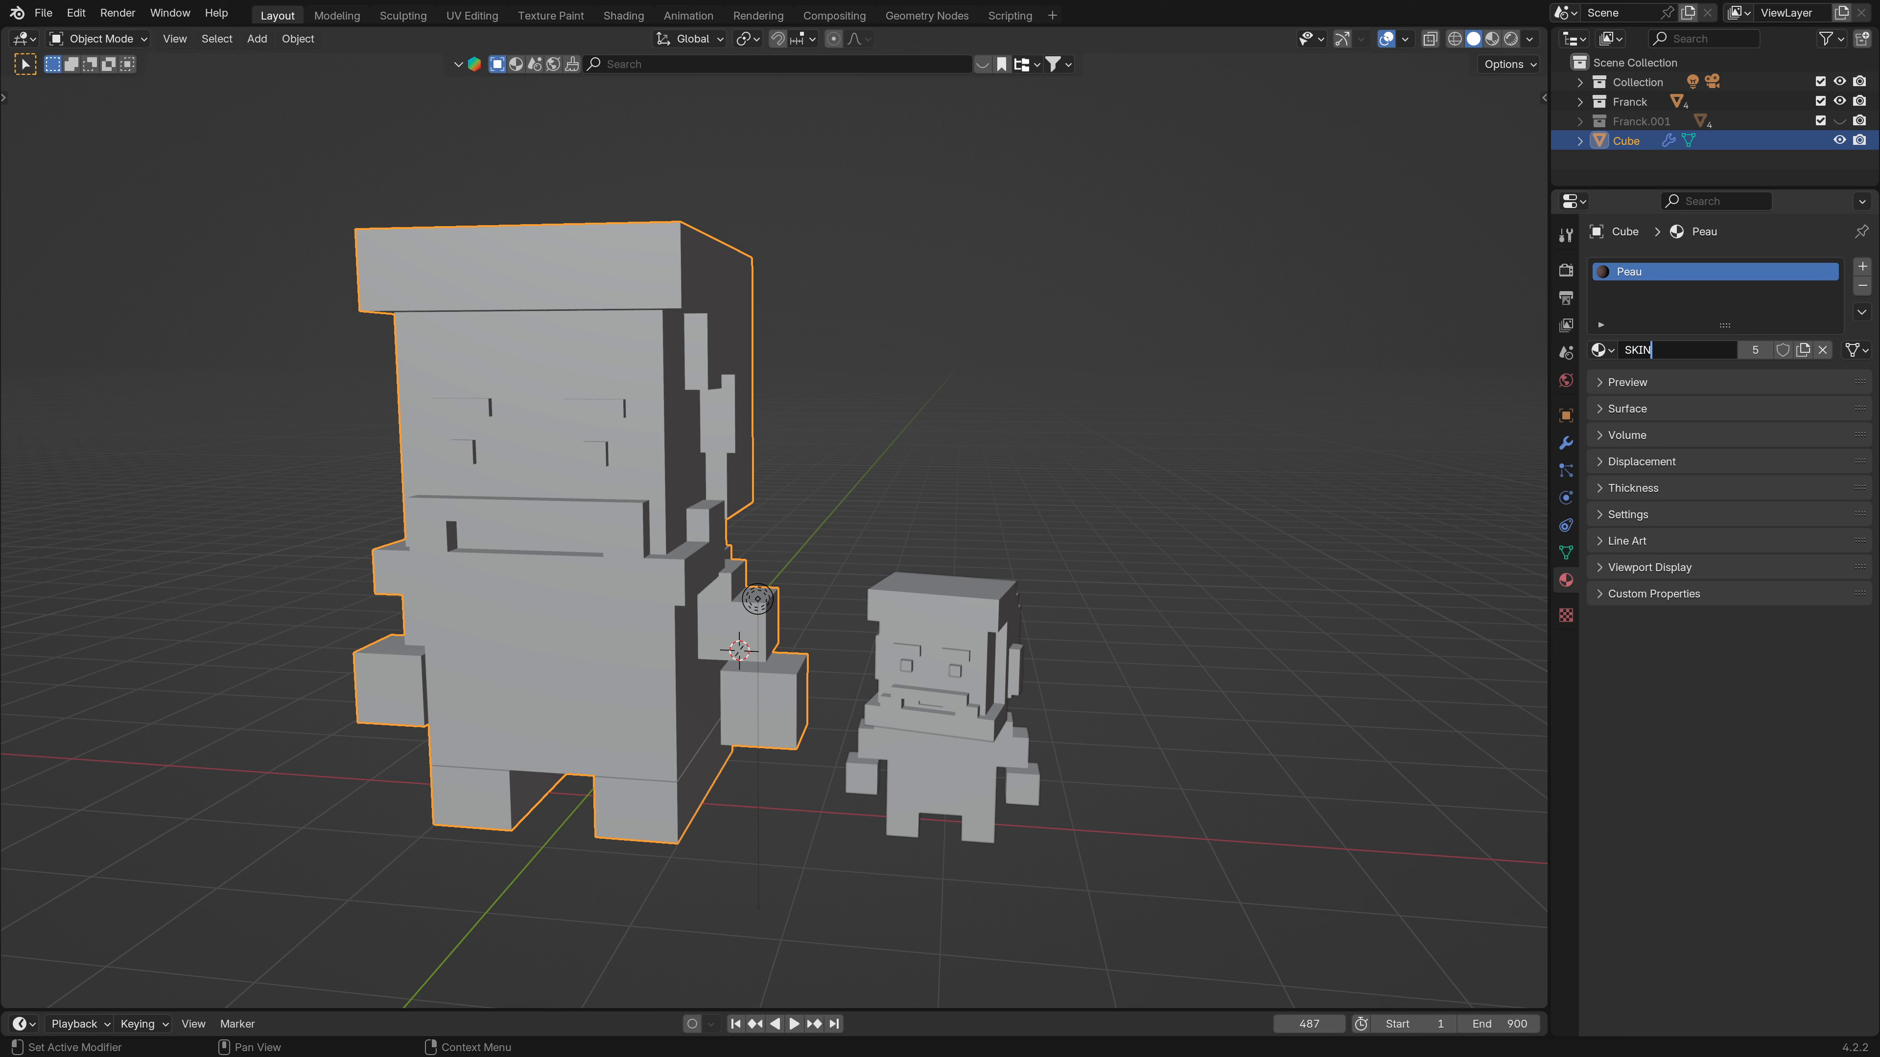
pyautogui.press('Return')
# Show the viewport in Material Preview shading and open the Cube's mesh for editing.
pyautogui.click(1495, 41)
pyautogui.moveTo(856, 285); pyautogui.dragTo(692, 363, button='middle')
pyautogui.press('Tab')
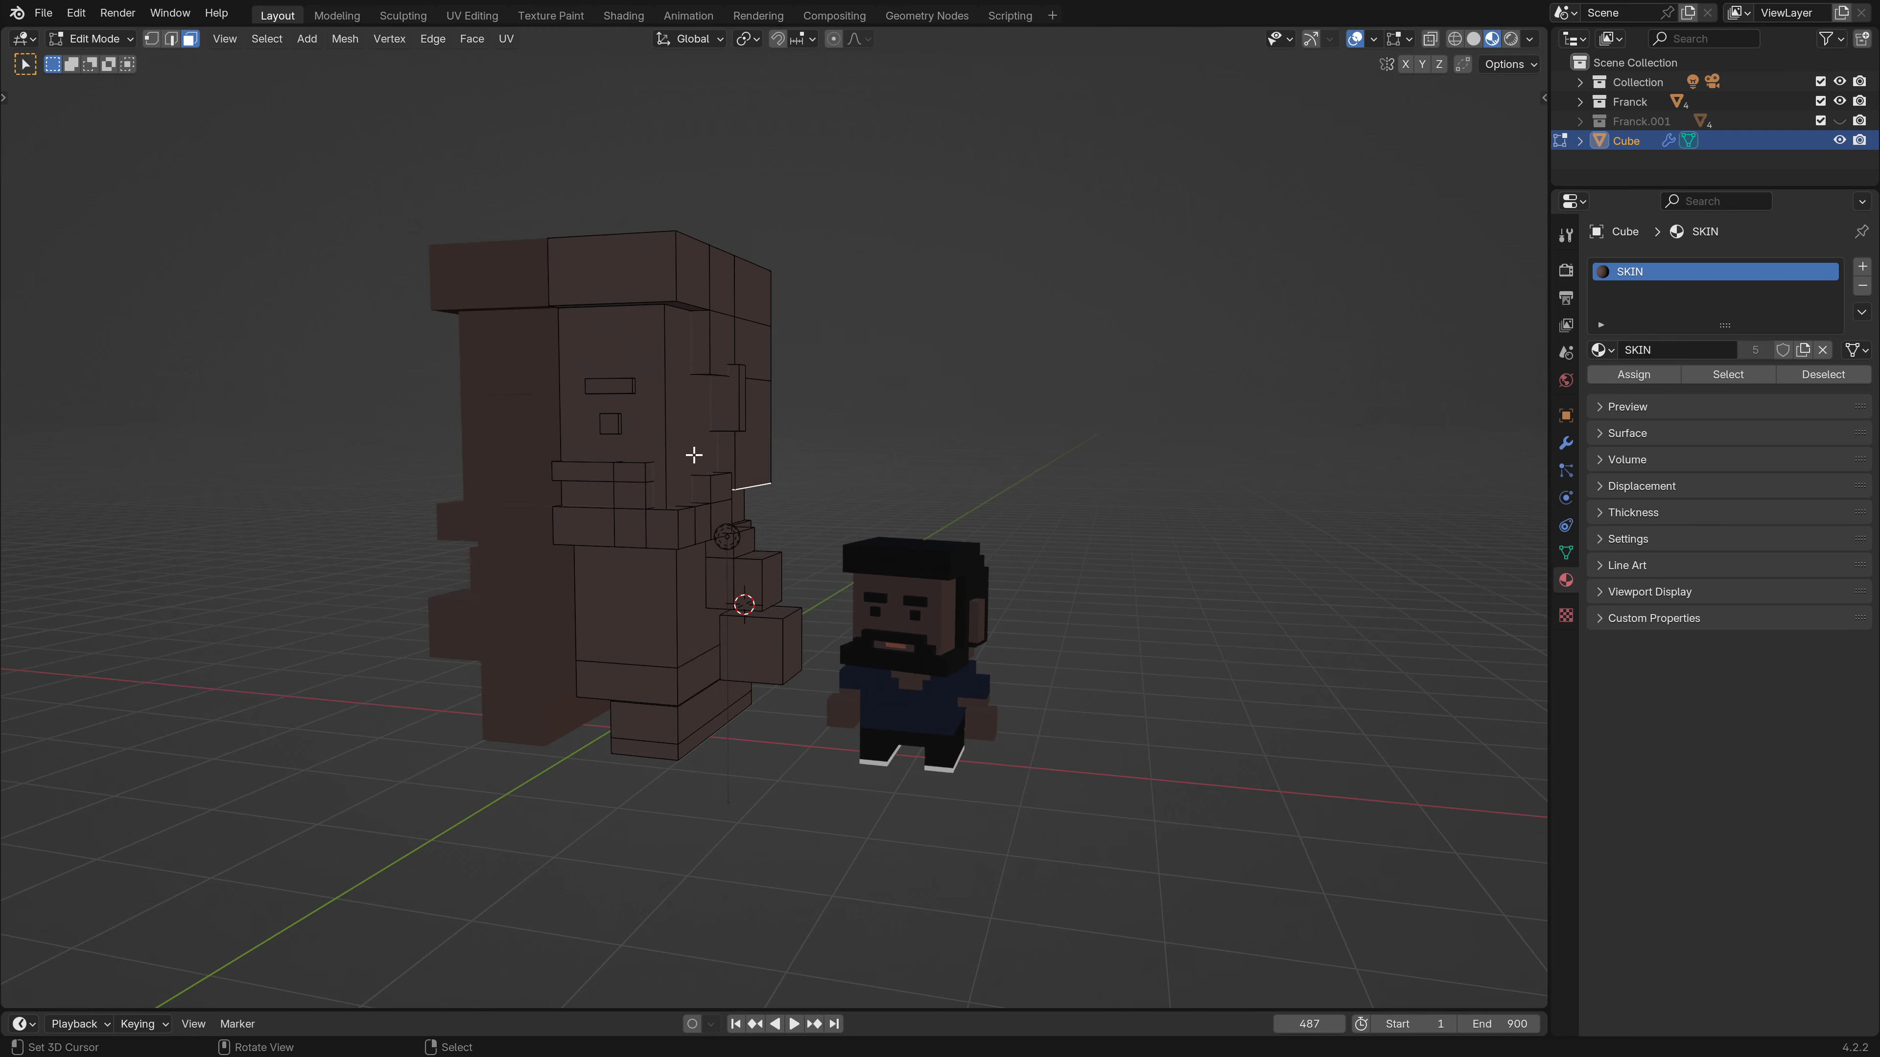
# Add a material slot with the existing Cheveux material and assign it to the Cube's eye, eyebrow and hair pieces.
pyautogui.scroll(1, 694, 455)
pyautogui.press('l')
pyautogui.press('l')
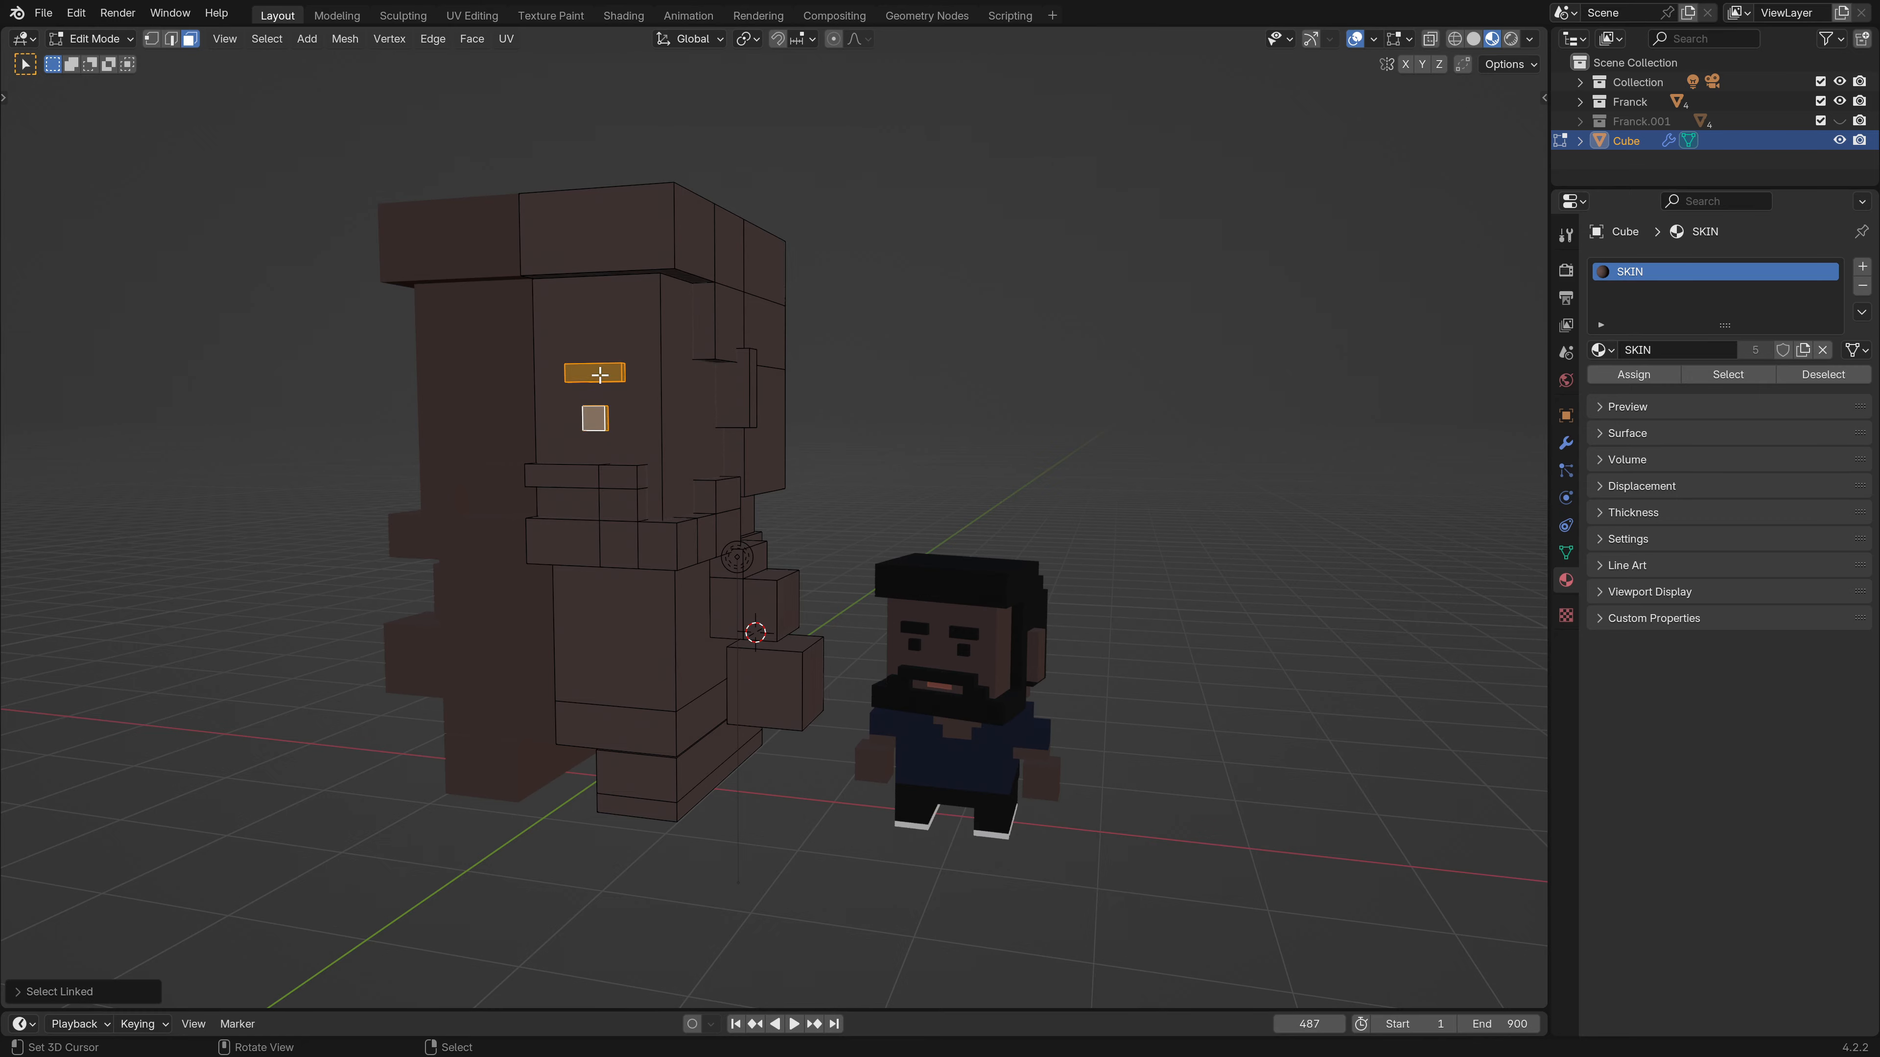
pyautogui.press('l')
pyautogui.moveTo(823, 471); pyautogui.dragTo(856, 432, button='middle')
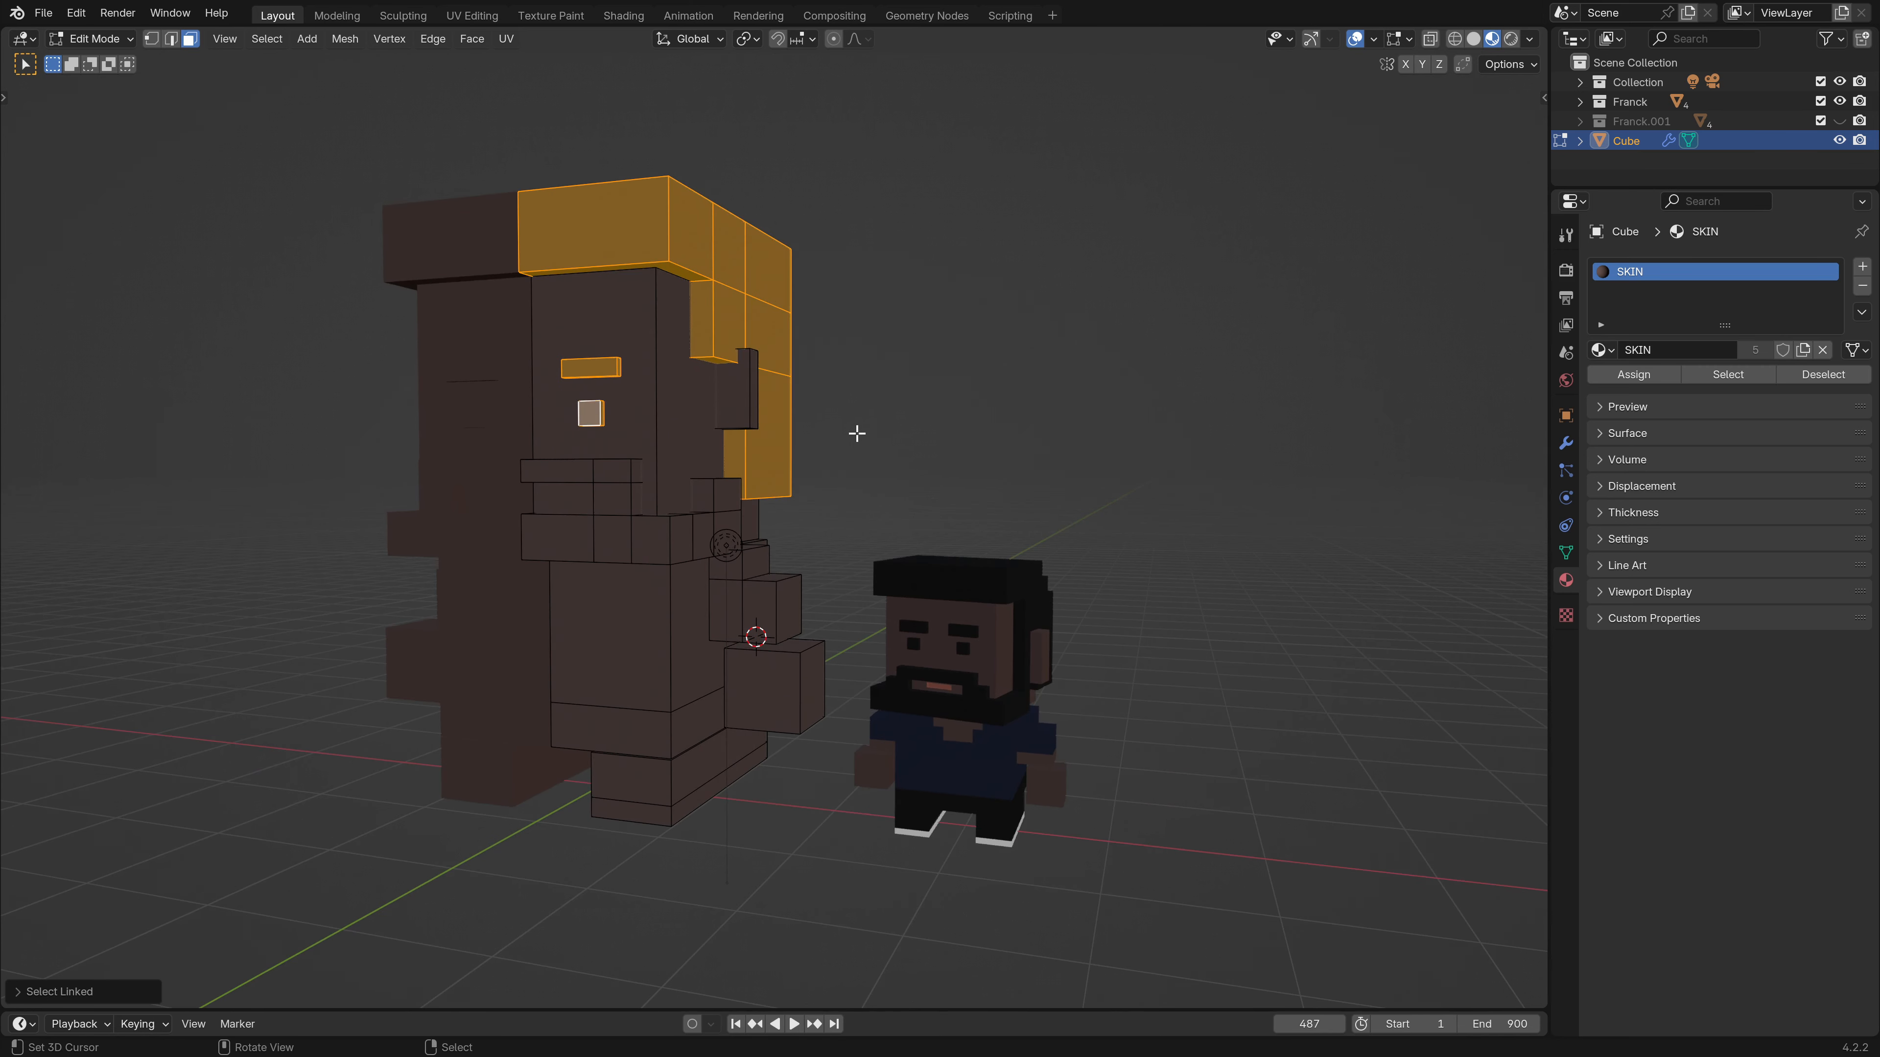
pyautogui.click(1863, 265)
pyautogui.click(1601, 389)
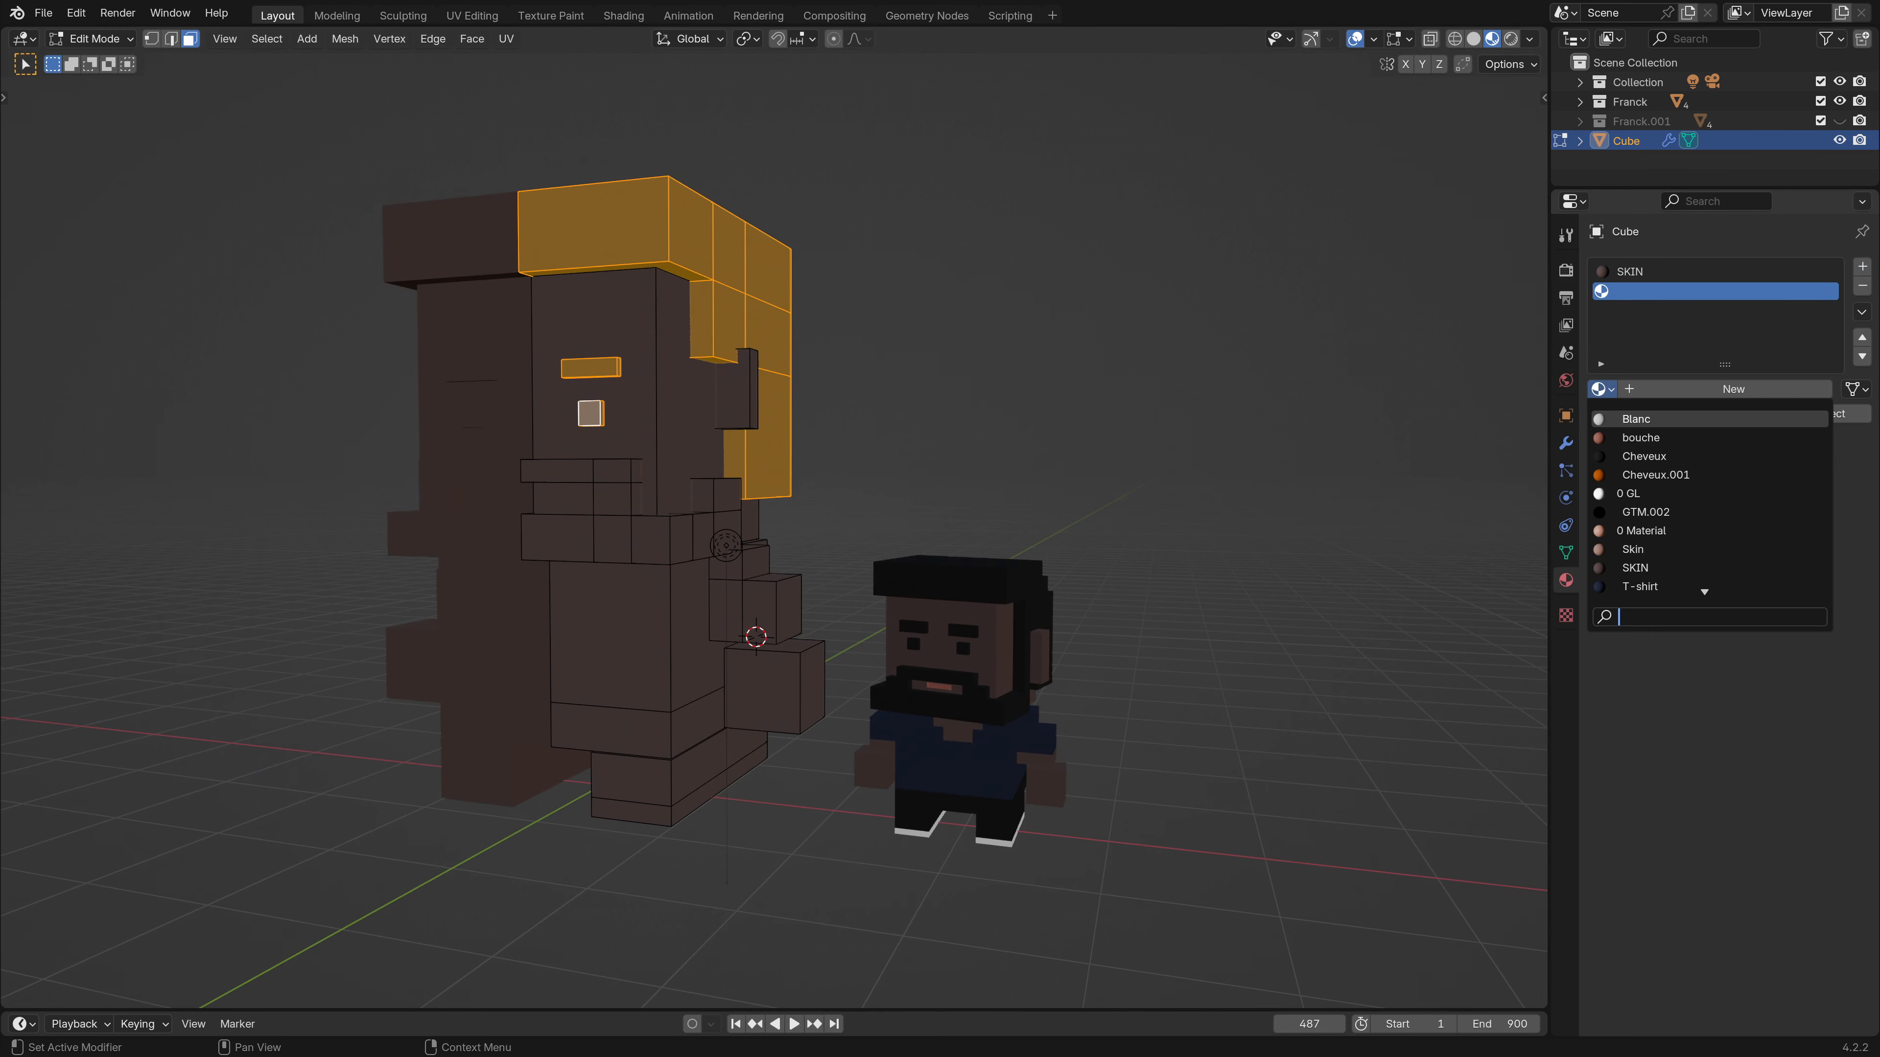
pyautogui.click(1661, 456)
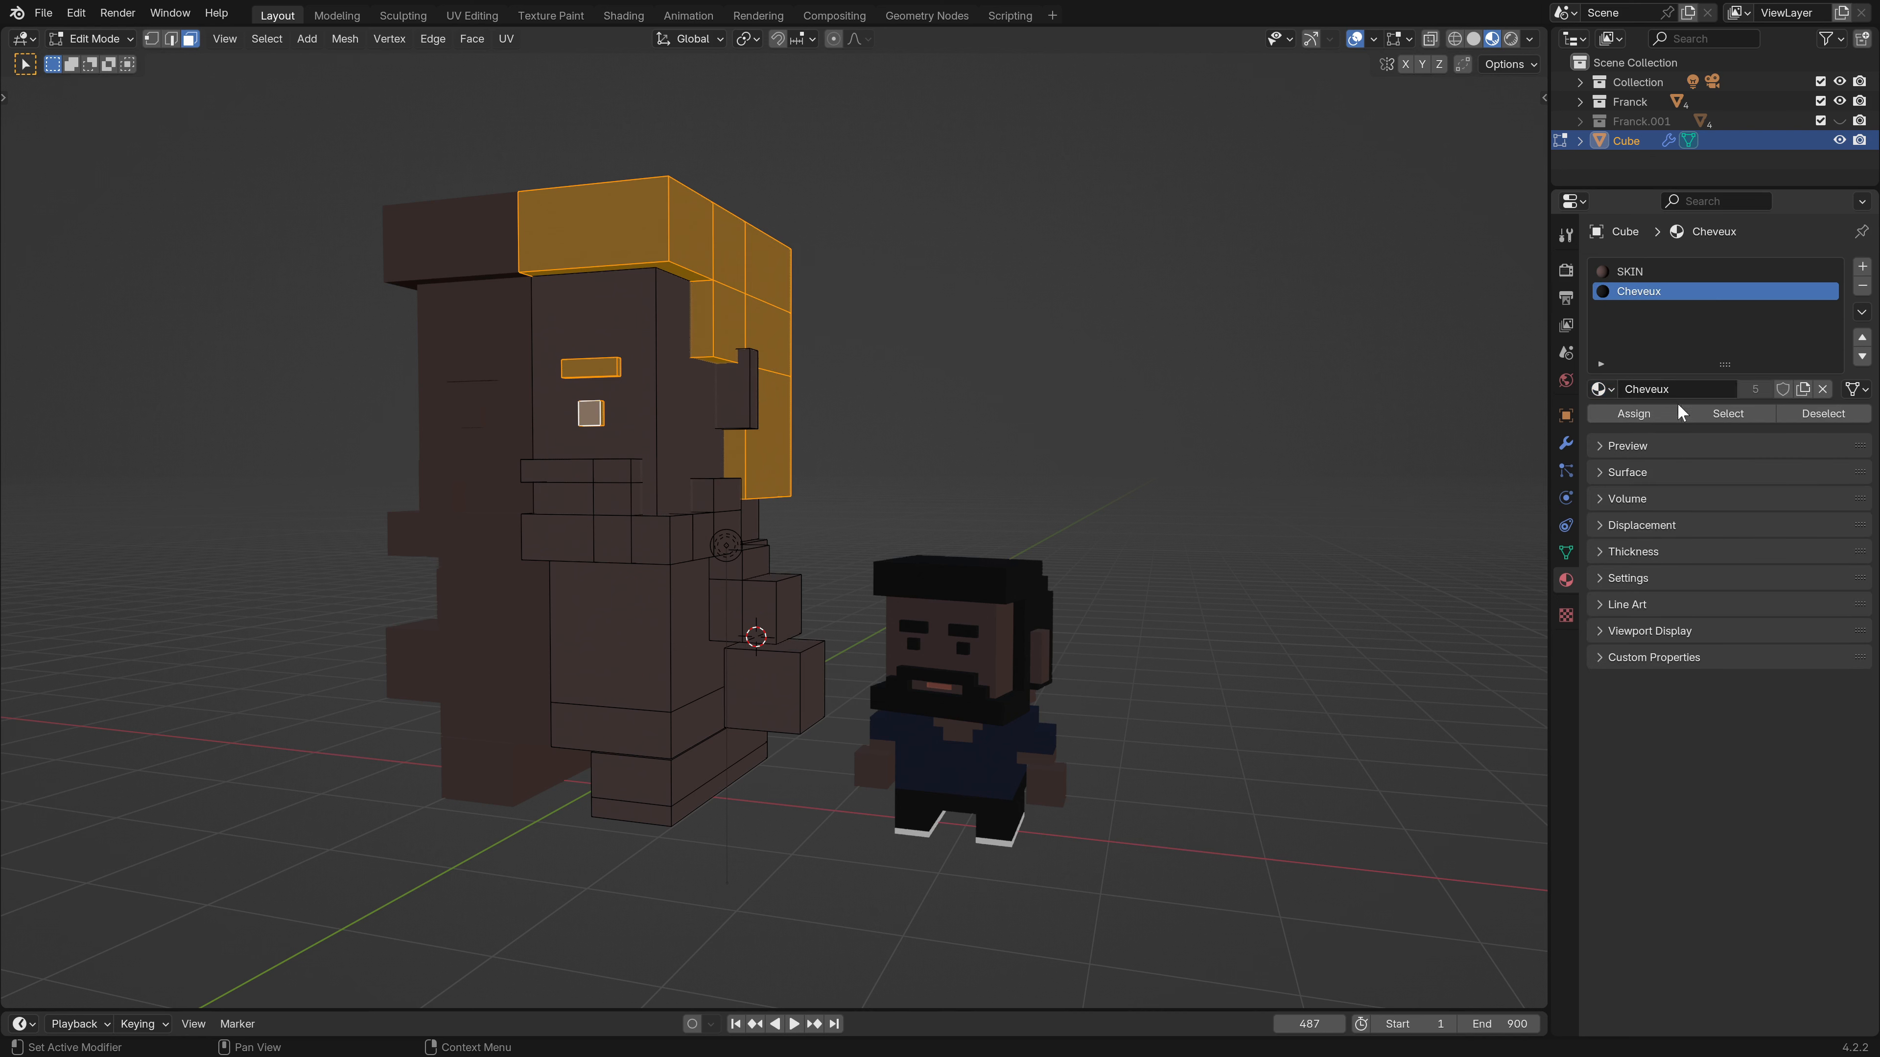
pyautogui.click(1635, 415)
# Assign the Cheveux material to the whole linked moustache and beard piece.
pyautogui.click(618, 474)
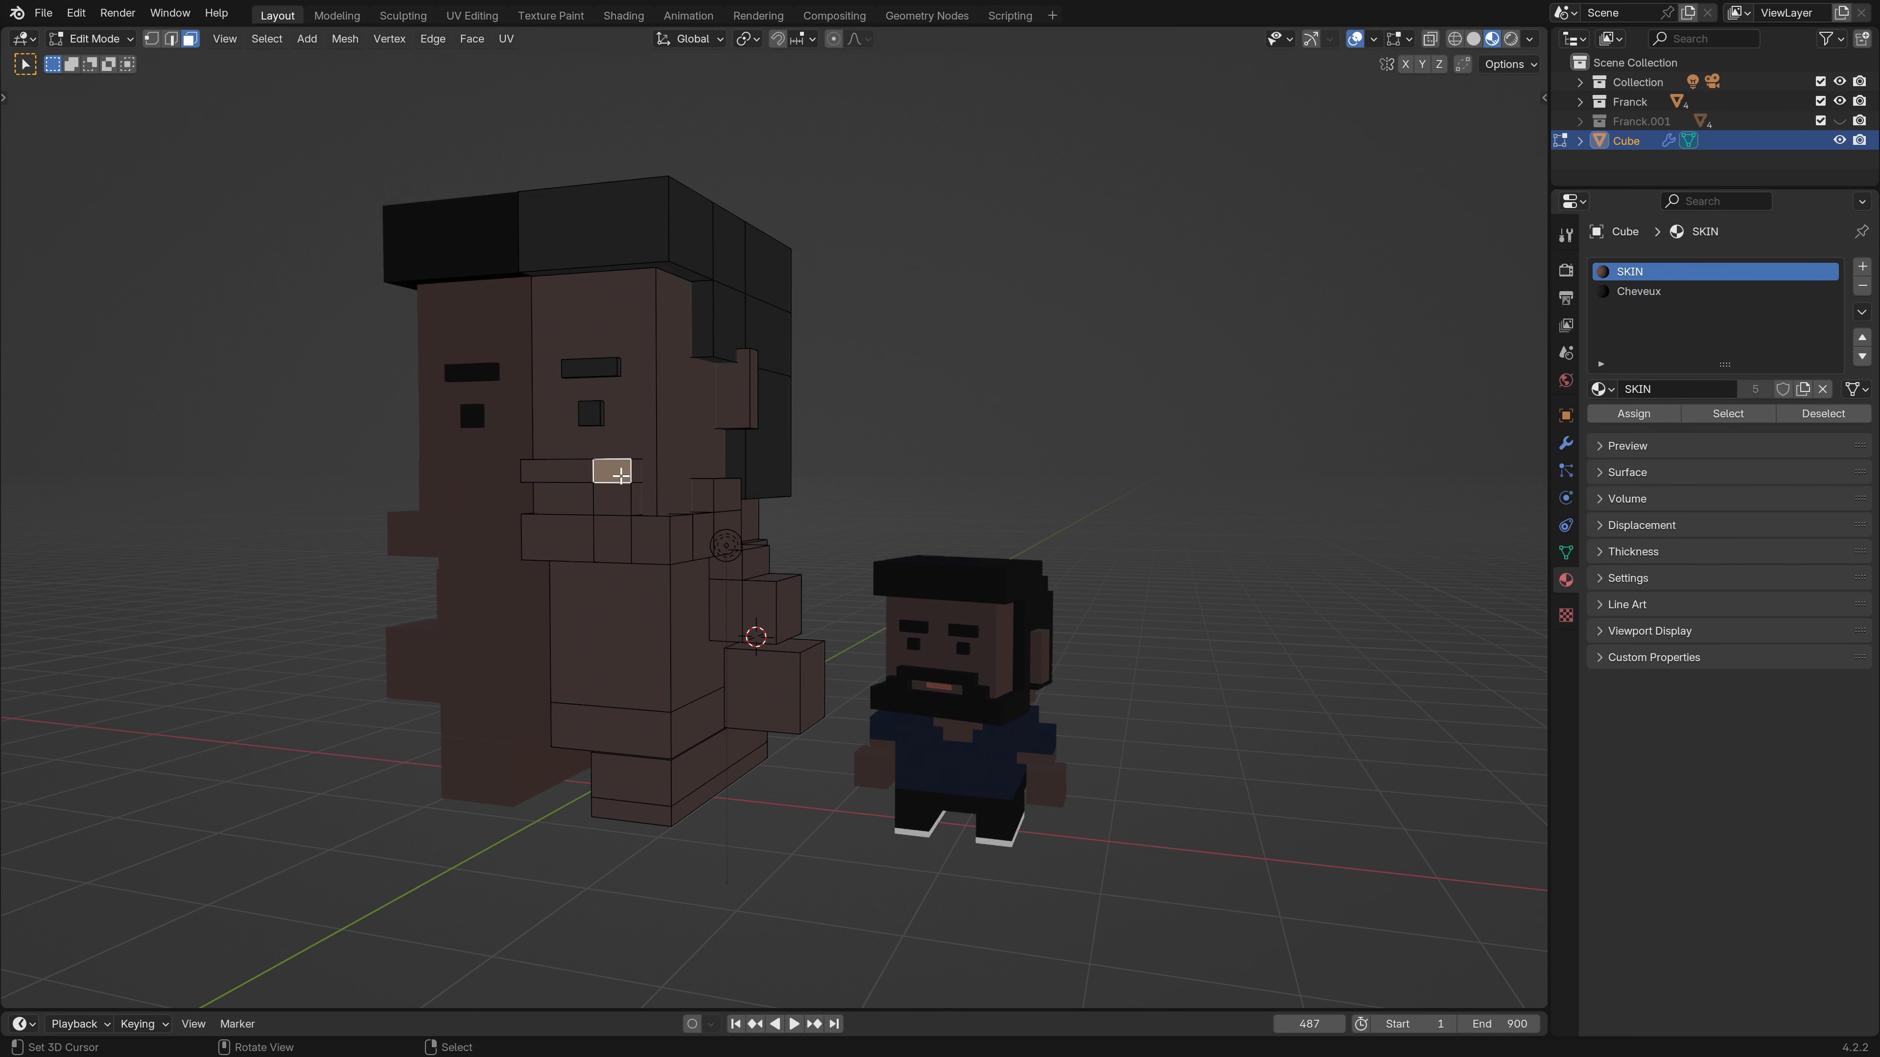
pyautogui.hotkey('ctrl', 'l')
pyautogui.click(1620, 292)
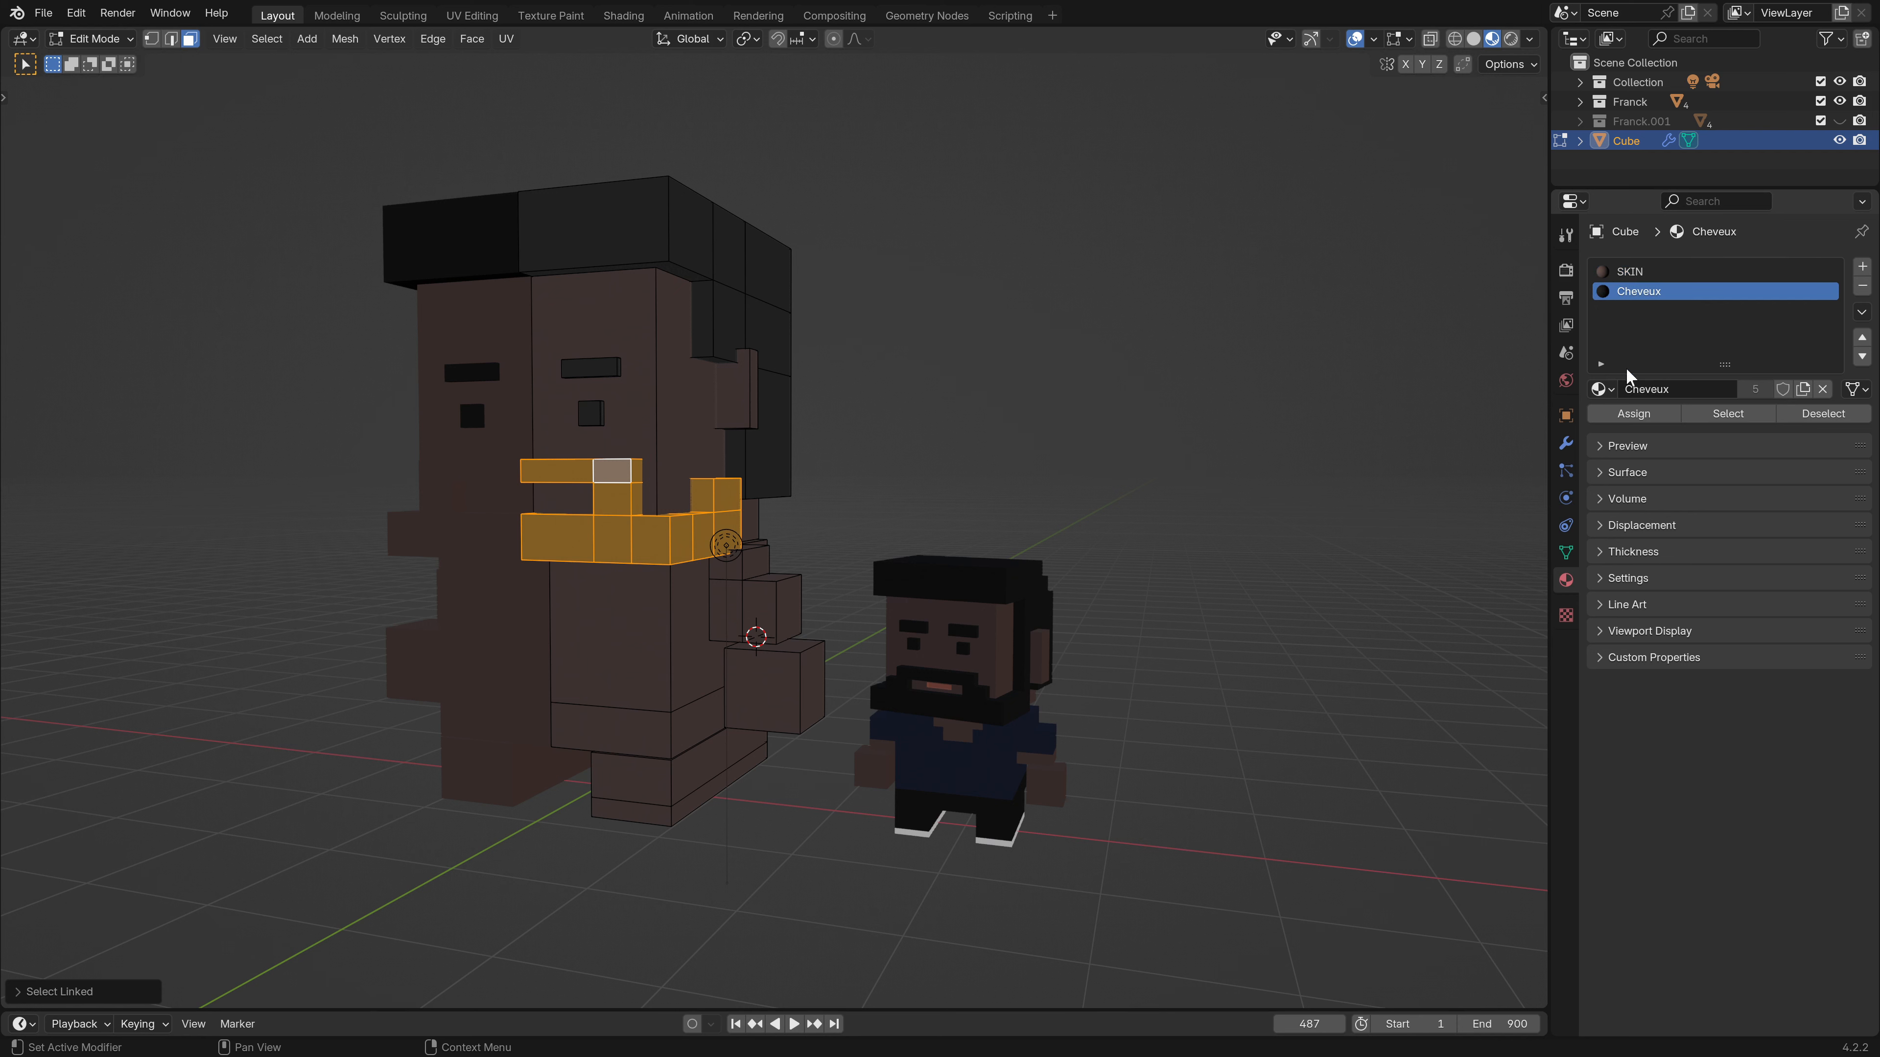
pyautogui.click(1637, 414)
pyautogui.moveTo(756, 641); pyautogui.dragTo(685, 594, button='middle')
pyautogui.scroll(1, 824, 689)
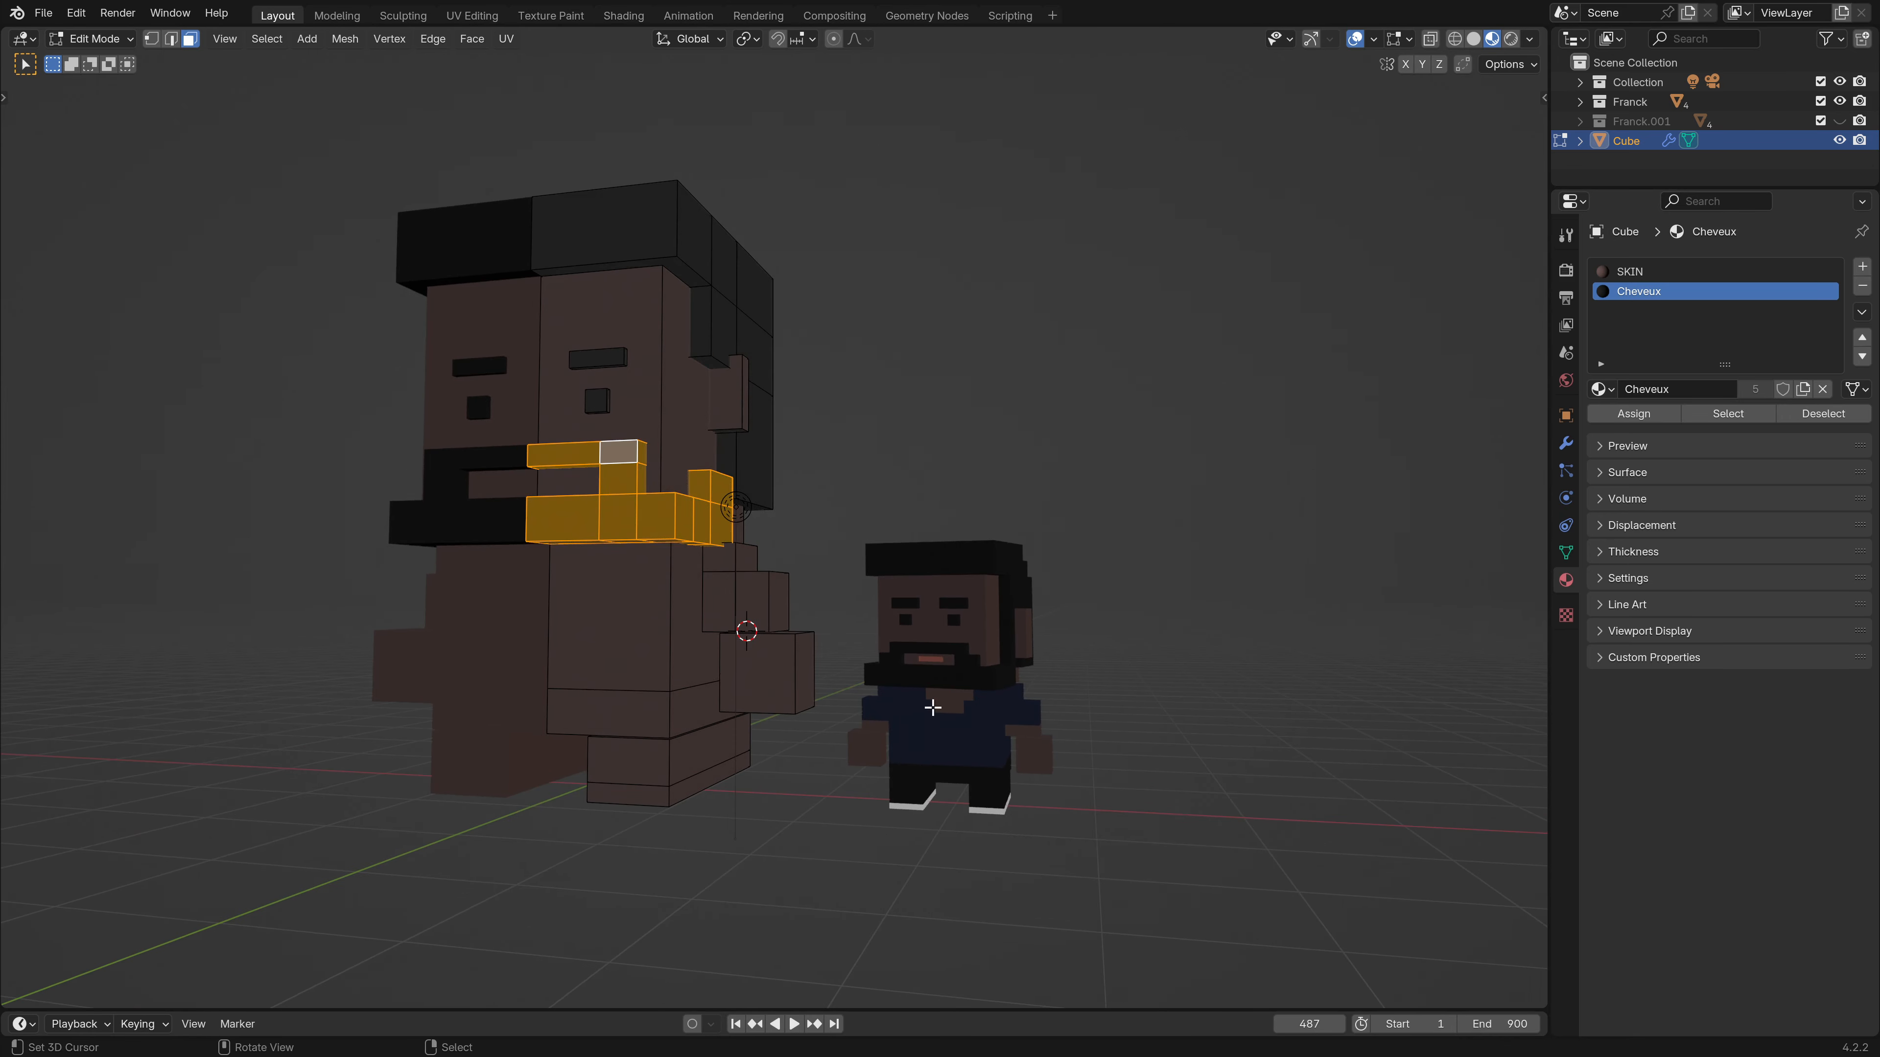
pyautogui.scroll(1, 933, 708)
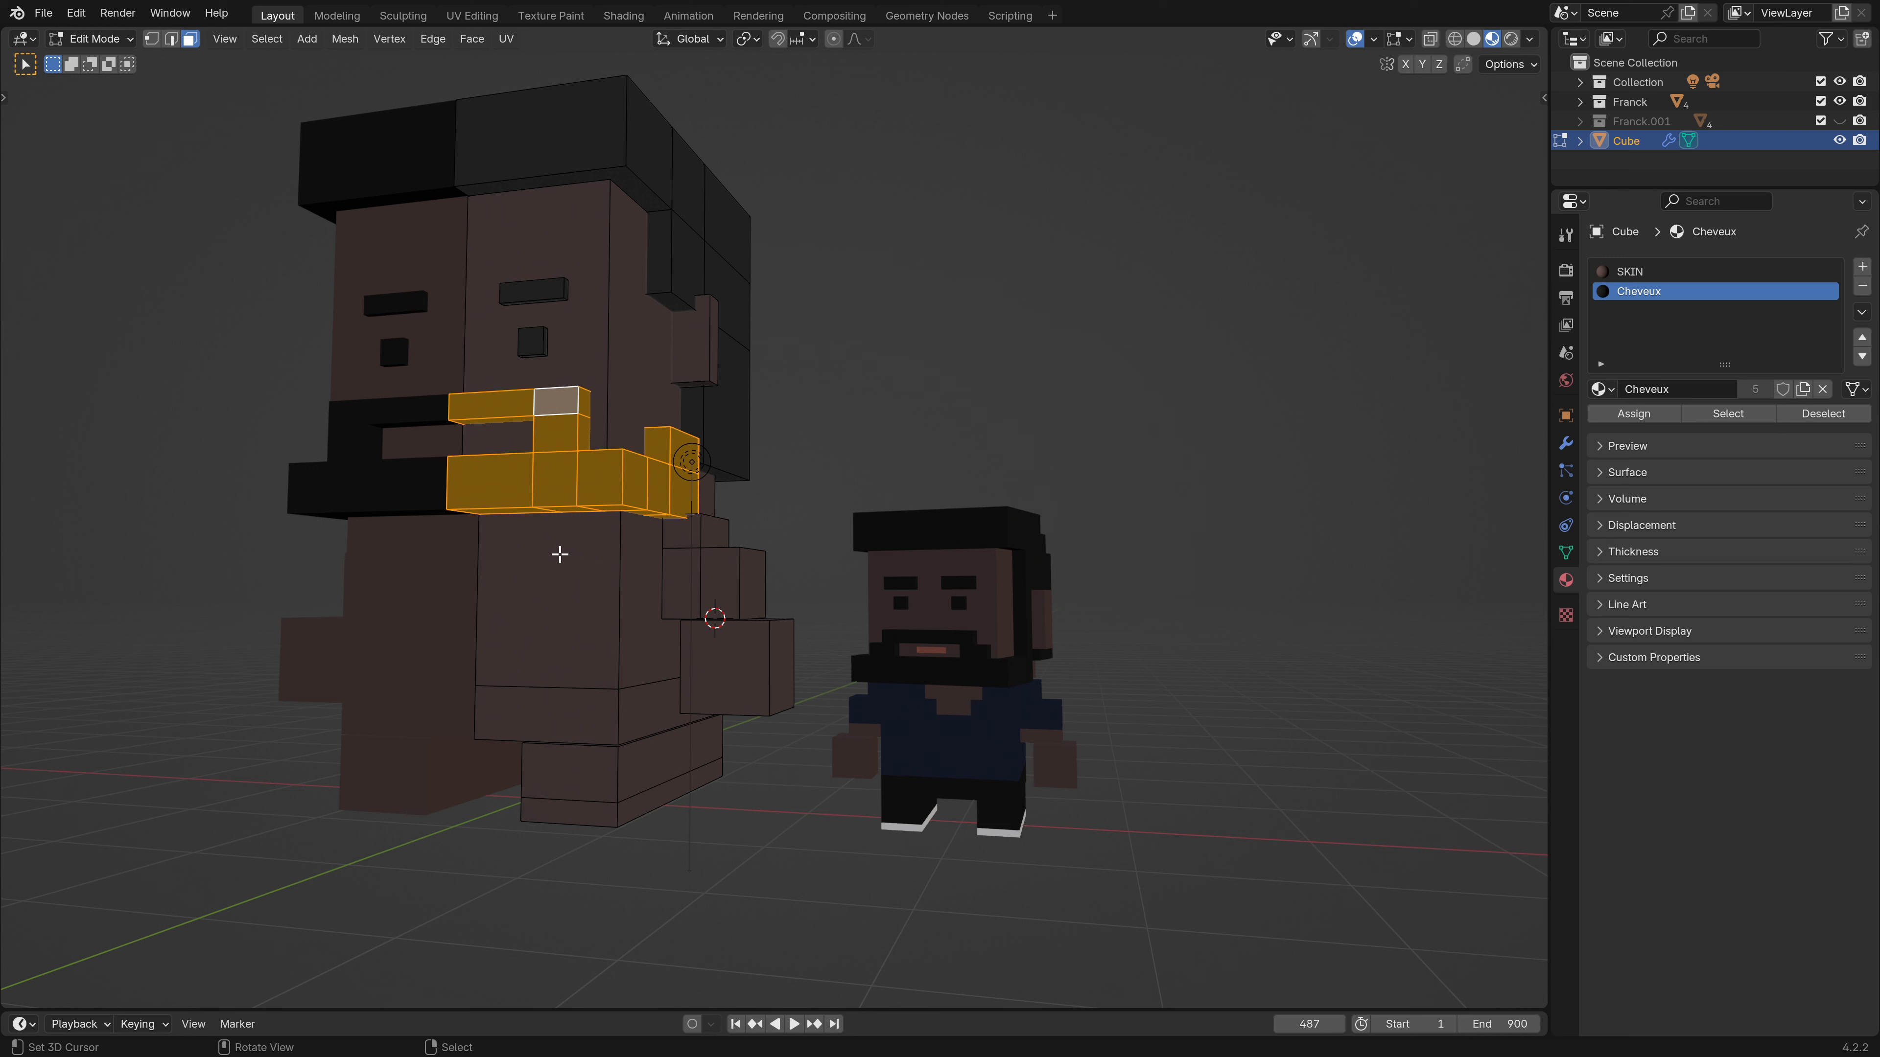
pyautogui.hotkey('ctrl', 'r')
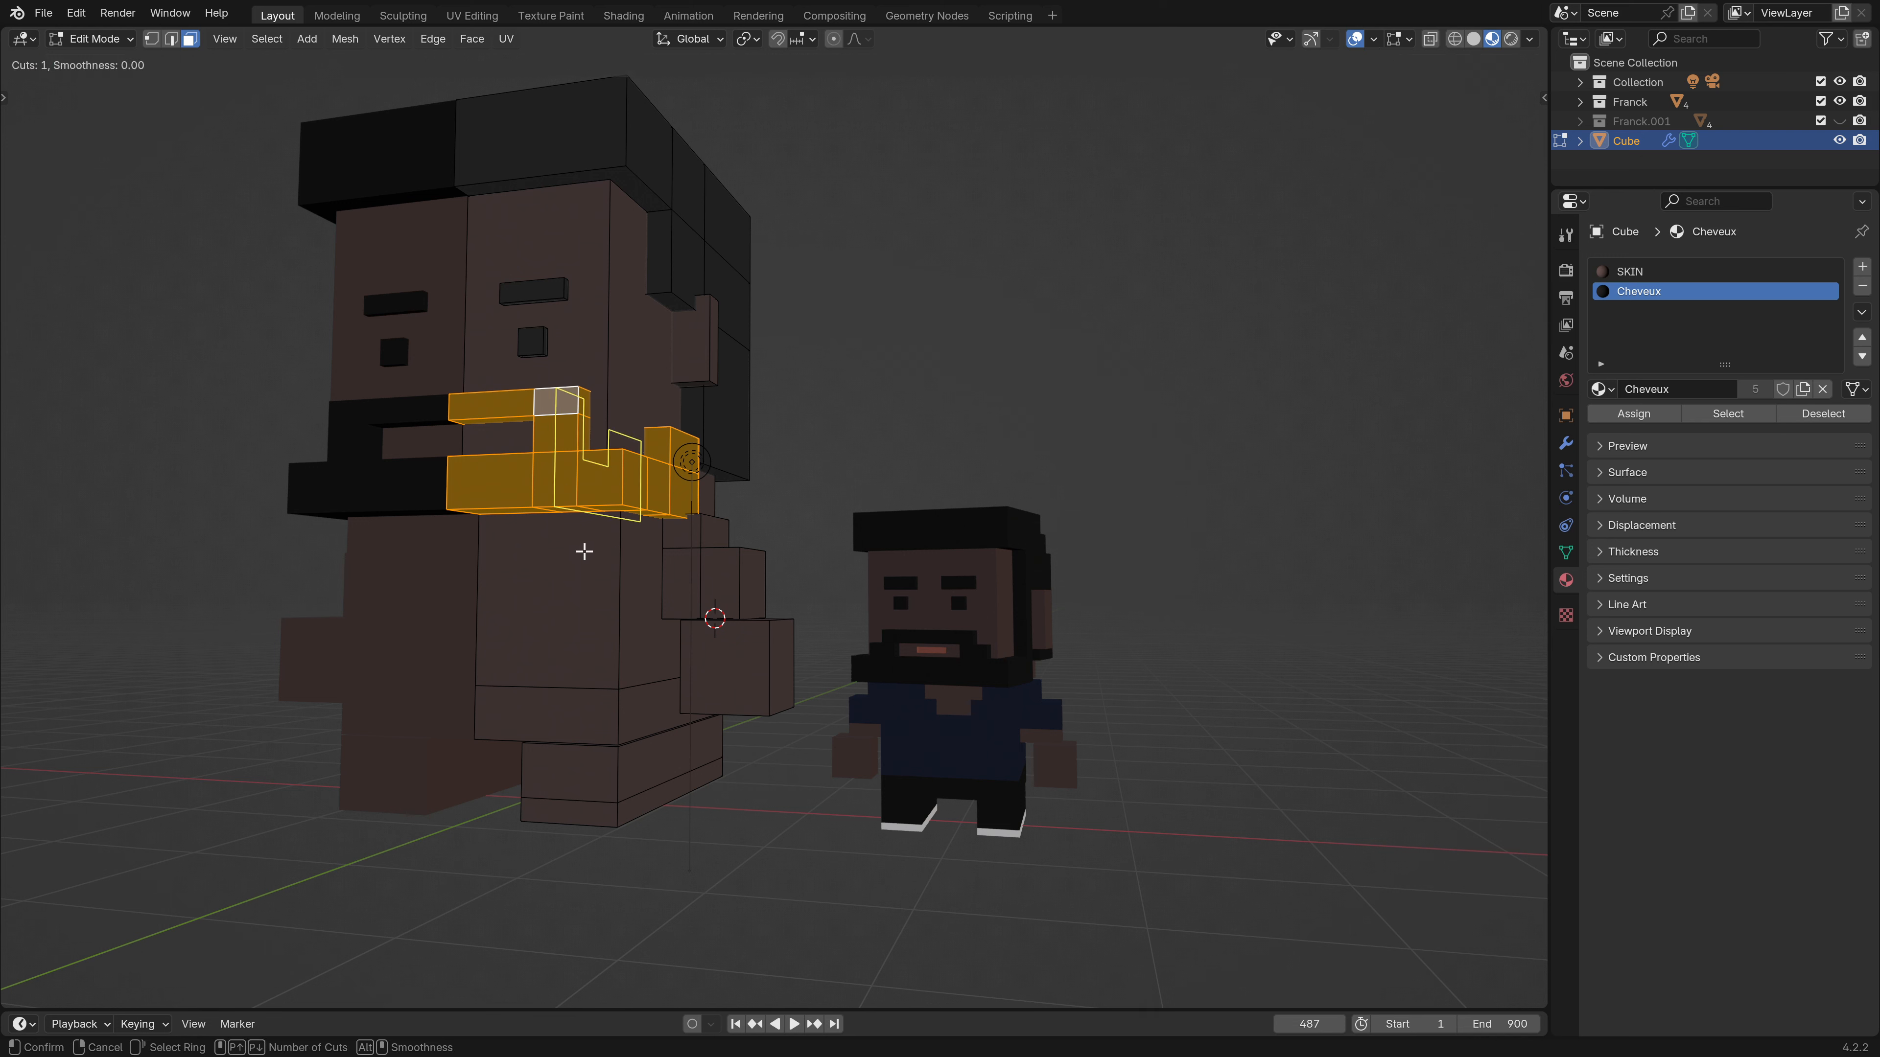
pyautogui.press('Escape')
# Examine the small character's body mesh and material slots as a reference for the clothing colours.
pyautogui.press('Tab')
pyautogui.click(966, 737)
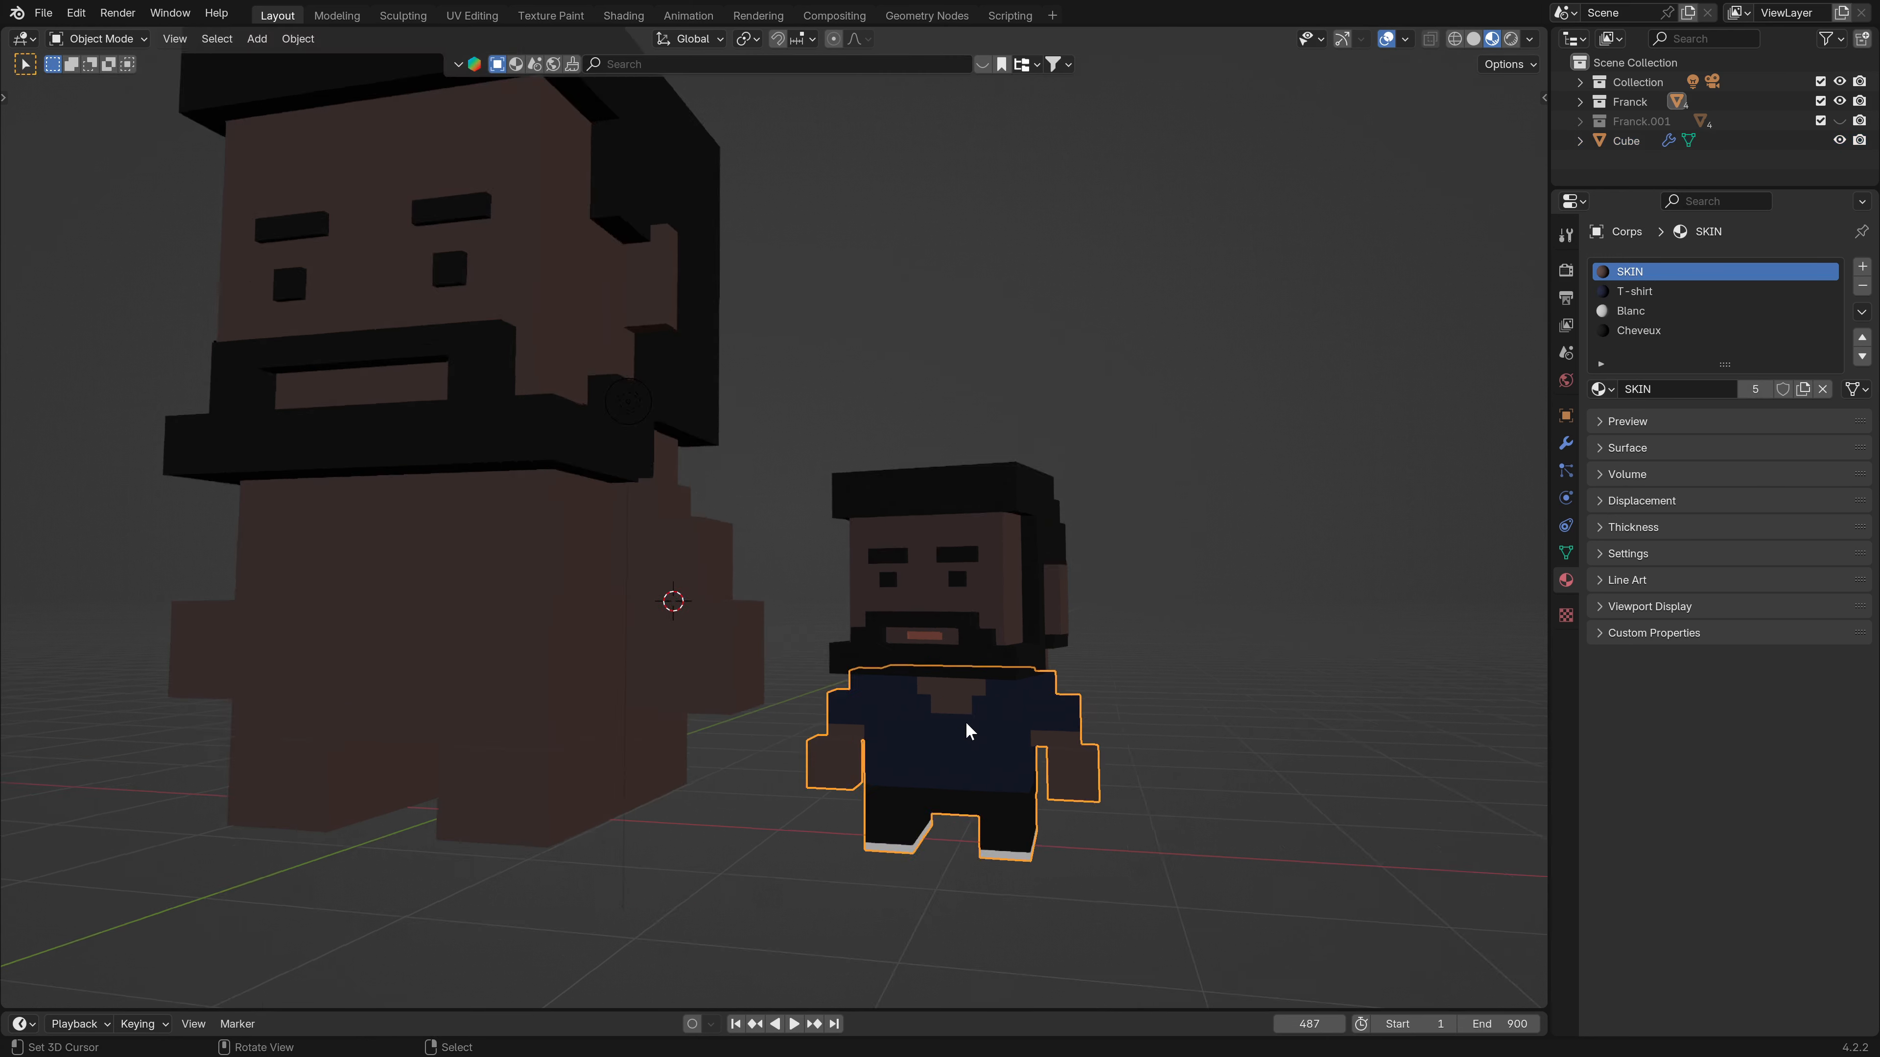
pyautogui.scroll(5, 947, 704)
pyautogui.press('Tab')
pyautogui.press('Tab')
pyautogui.scroll(-4, 838, 659)
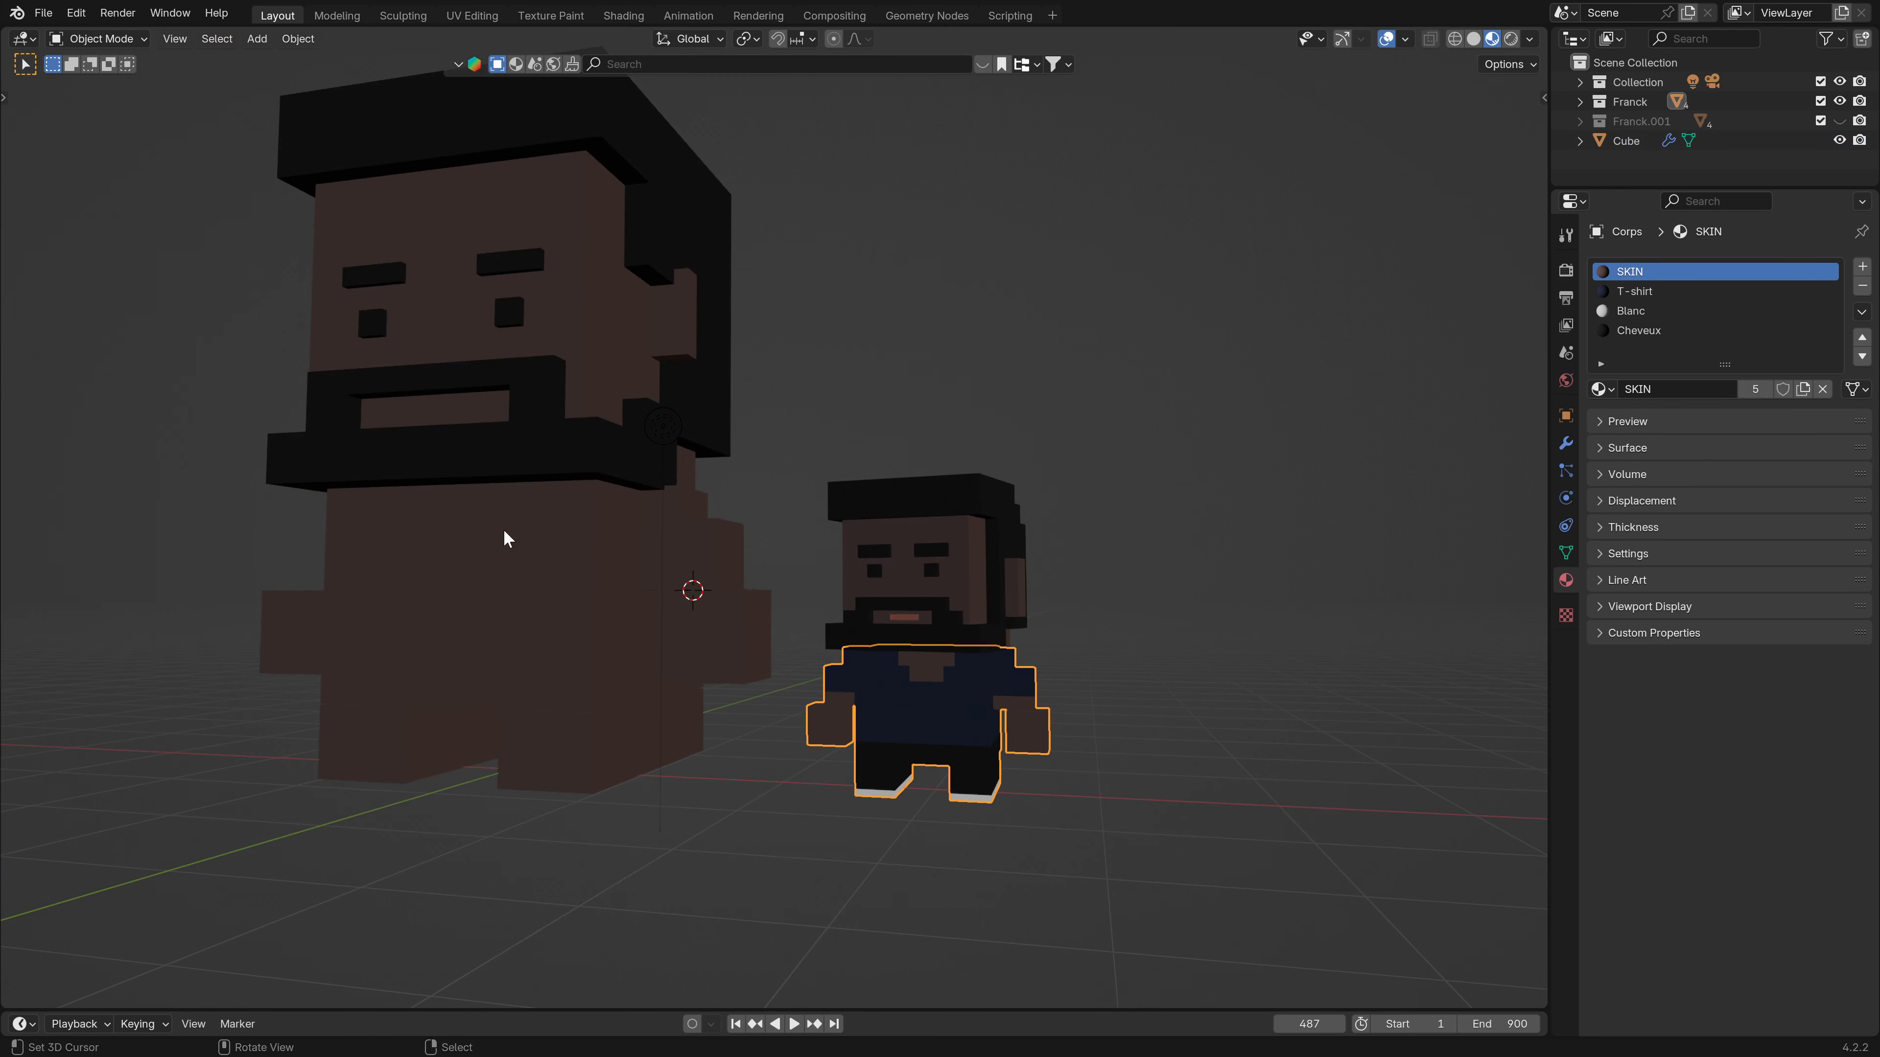
# Cut a horizontal edge loop around the middle of the Cube's upper arm block to mark the sleeve edge.
pyautogui.moveTo(678, 521); pyautogui.dragTo(611, 596, button='middle')
pyautogui.click(615, 633)
pyautogui.press('Tab')
pyautogui.scroll(3, 619, 625)
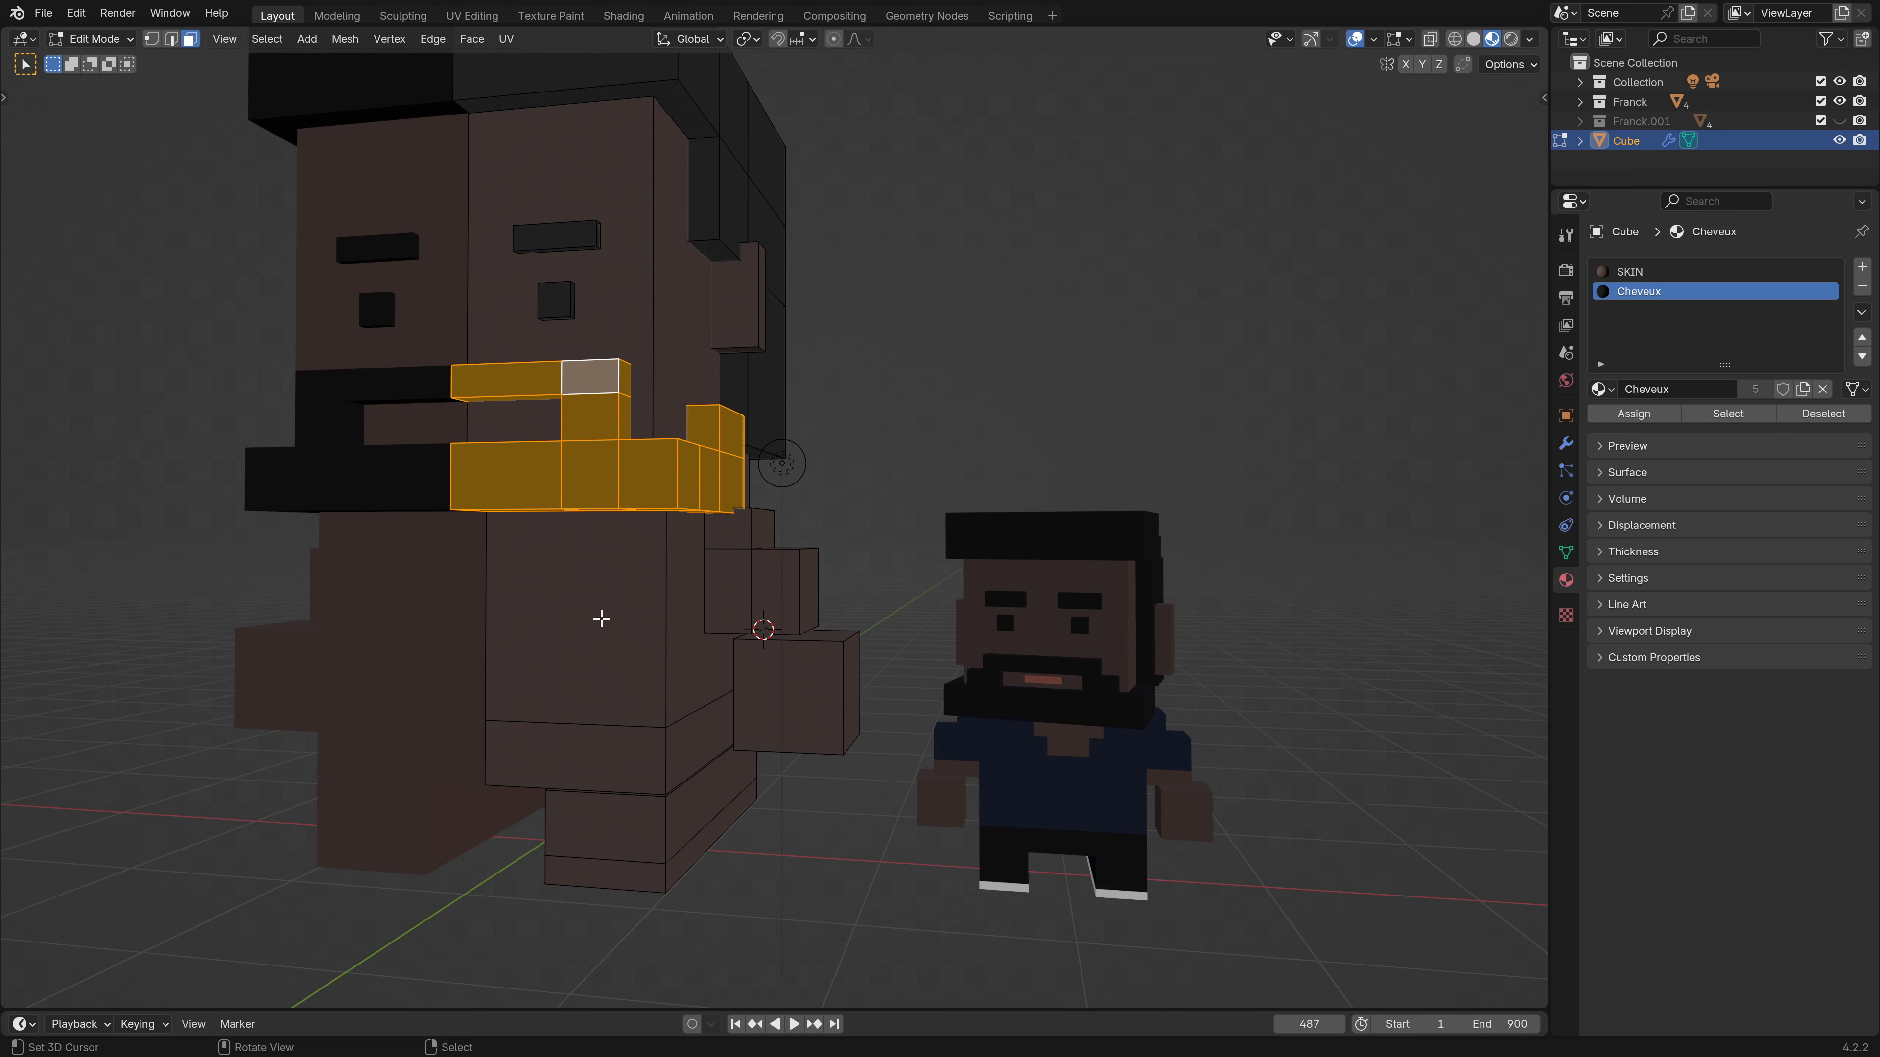
pyautogui.hotkey('ctrl', 'r')
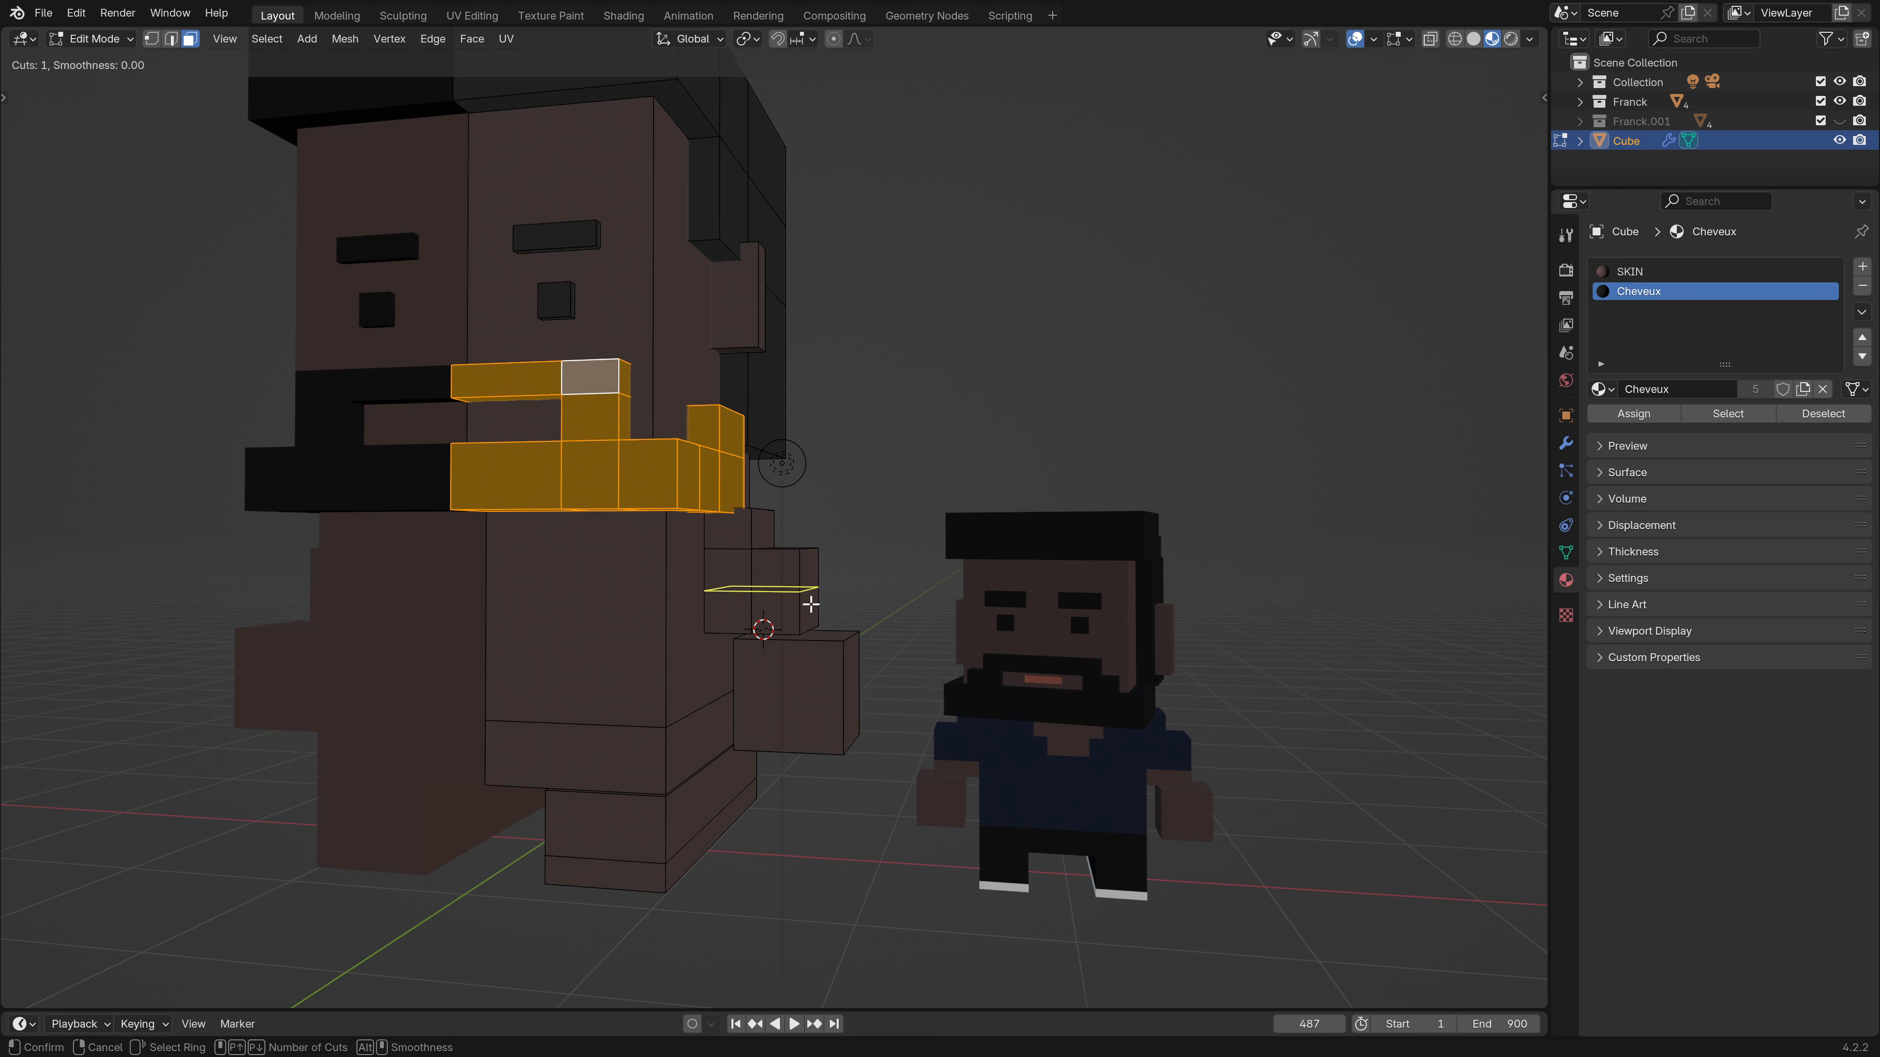
pyautogui.click(810, 604)
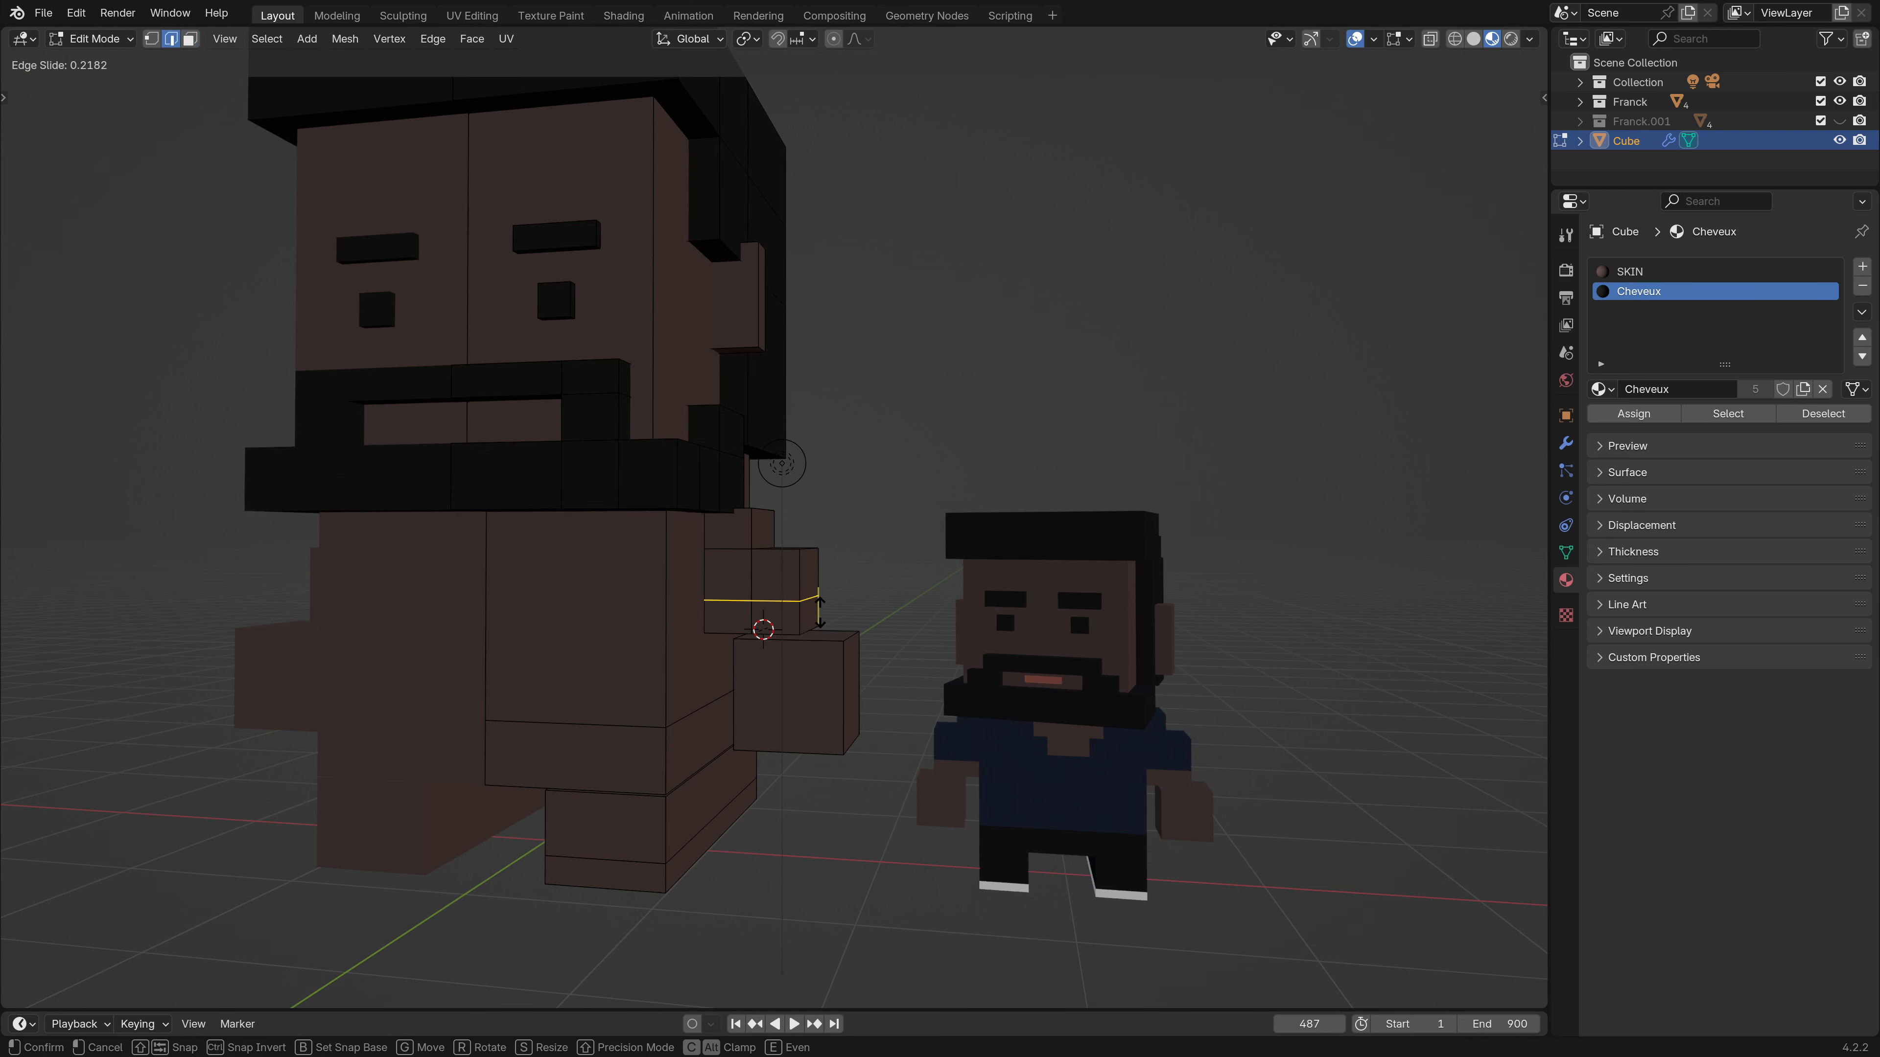
pyautogui.click(822, 603)
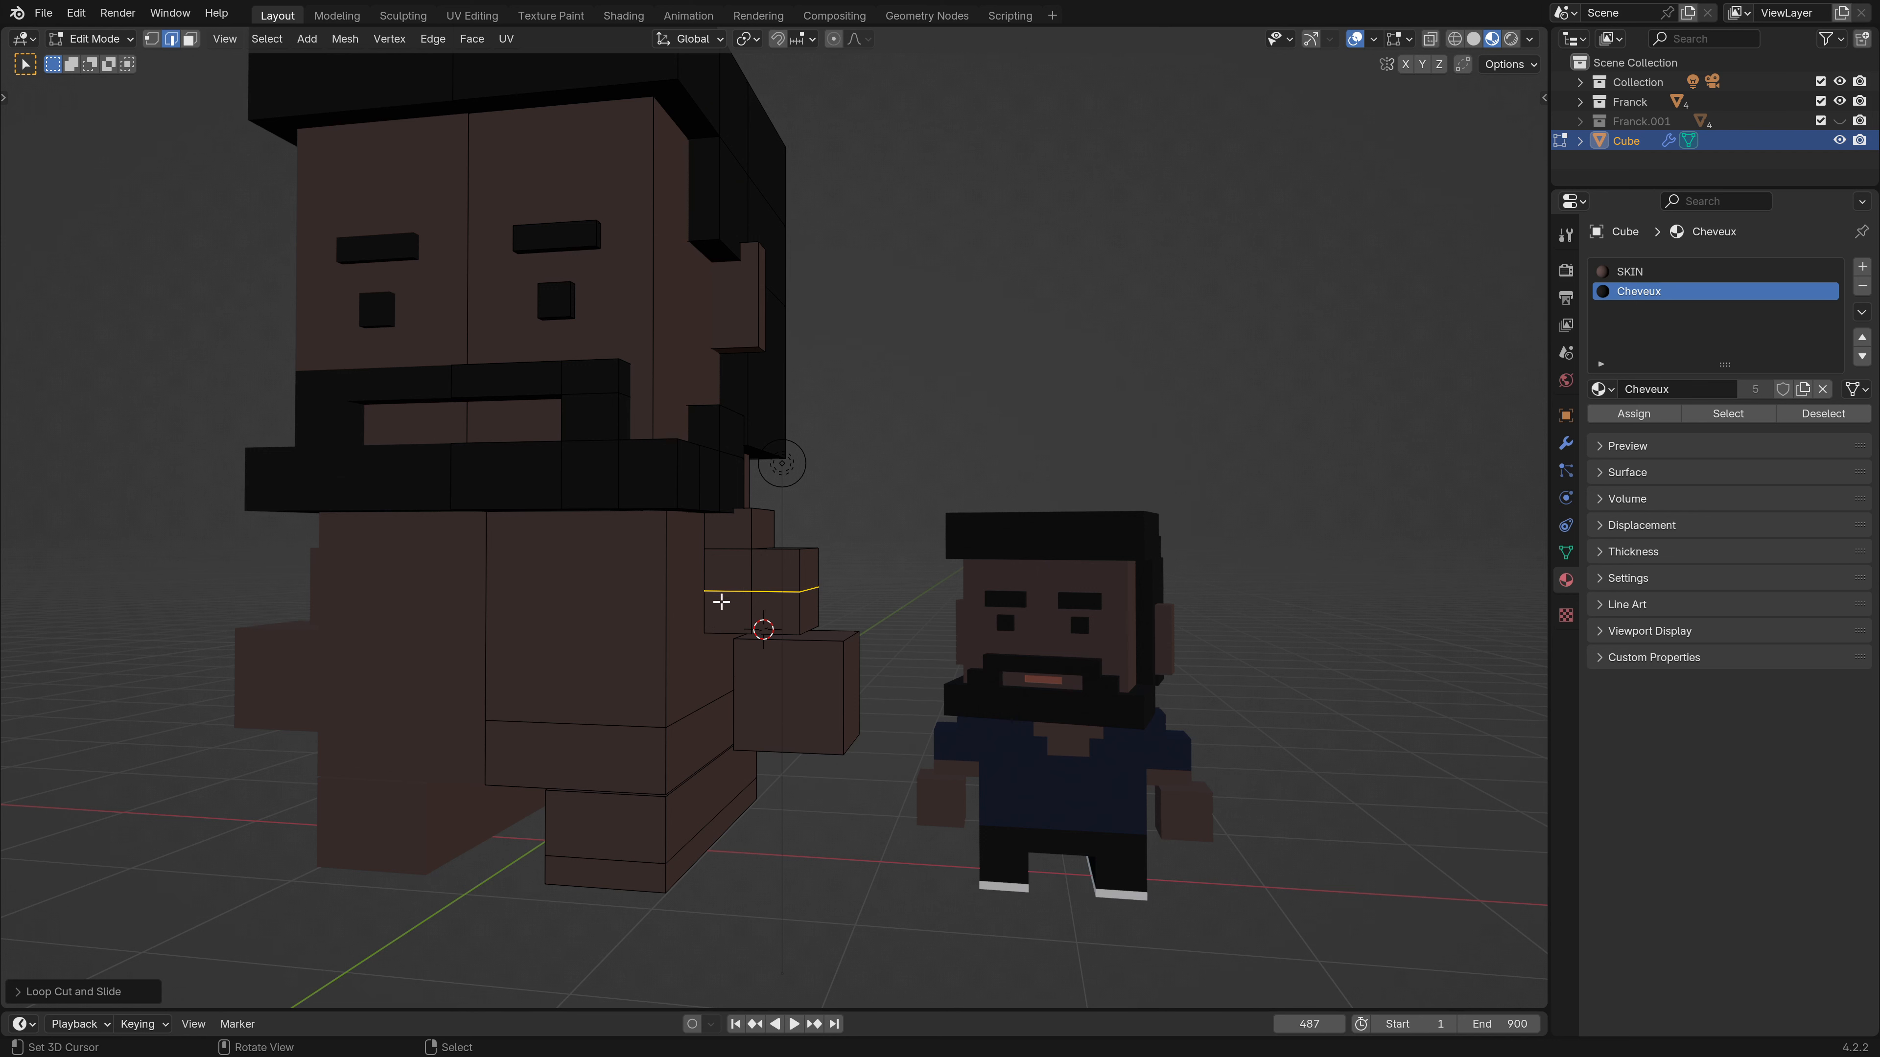
# Add a material slot with the existing T-shirt material and assign it to the Cube's upper torso faces, including the shoulder top.
pyautogui.moveTo(722, 602); pyautogui.dragTo(777, 625, button='middle')
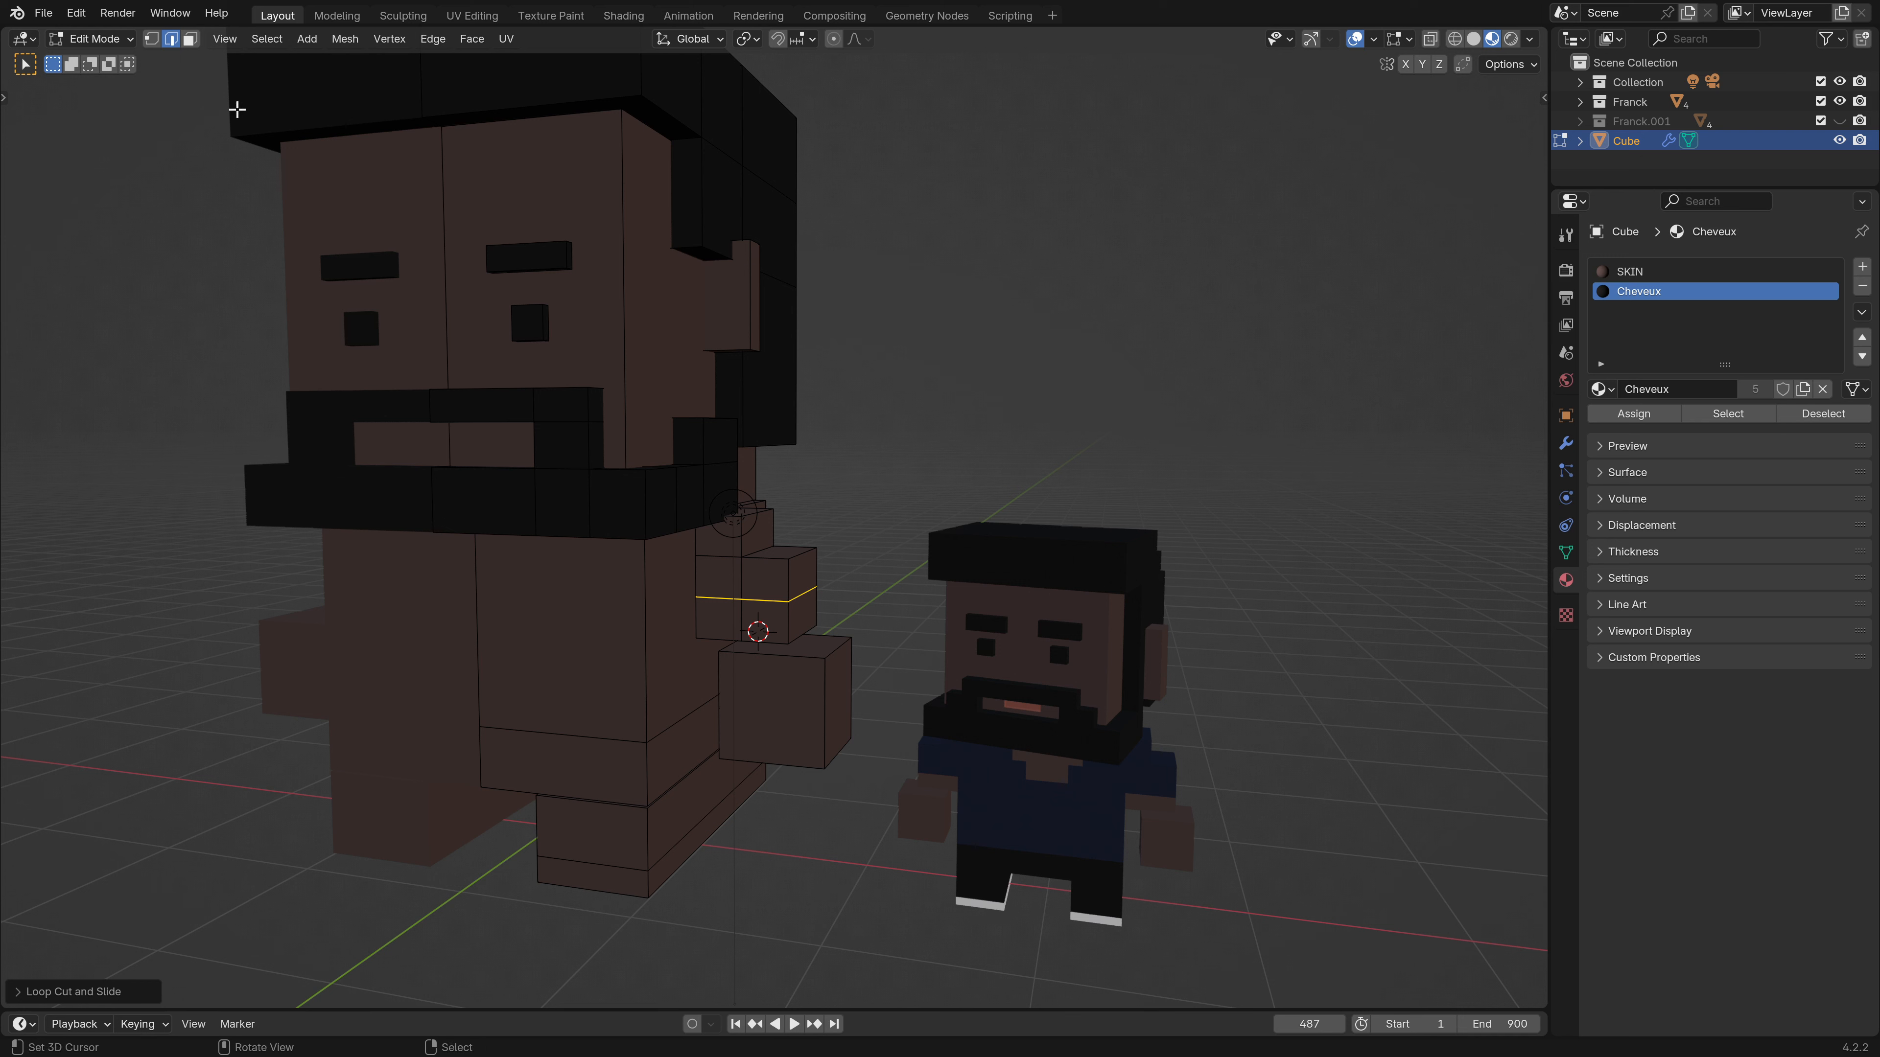
pyautogui.click(191, 42)
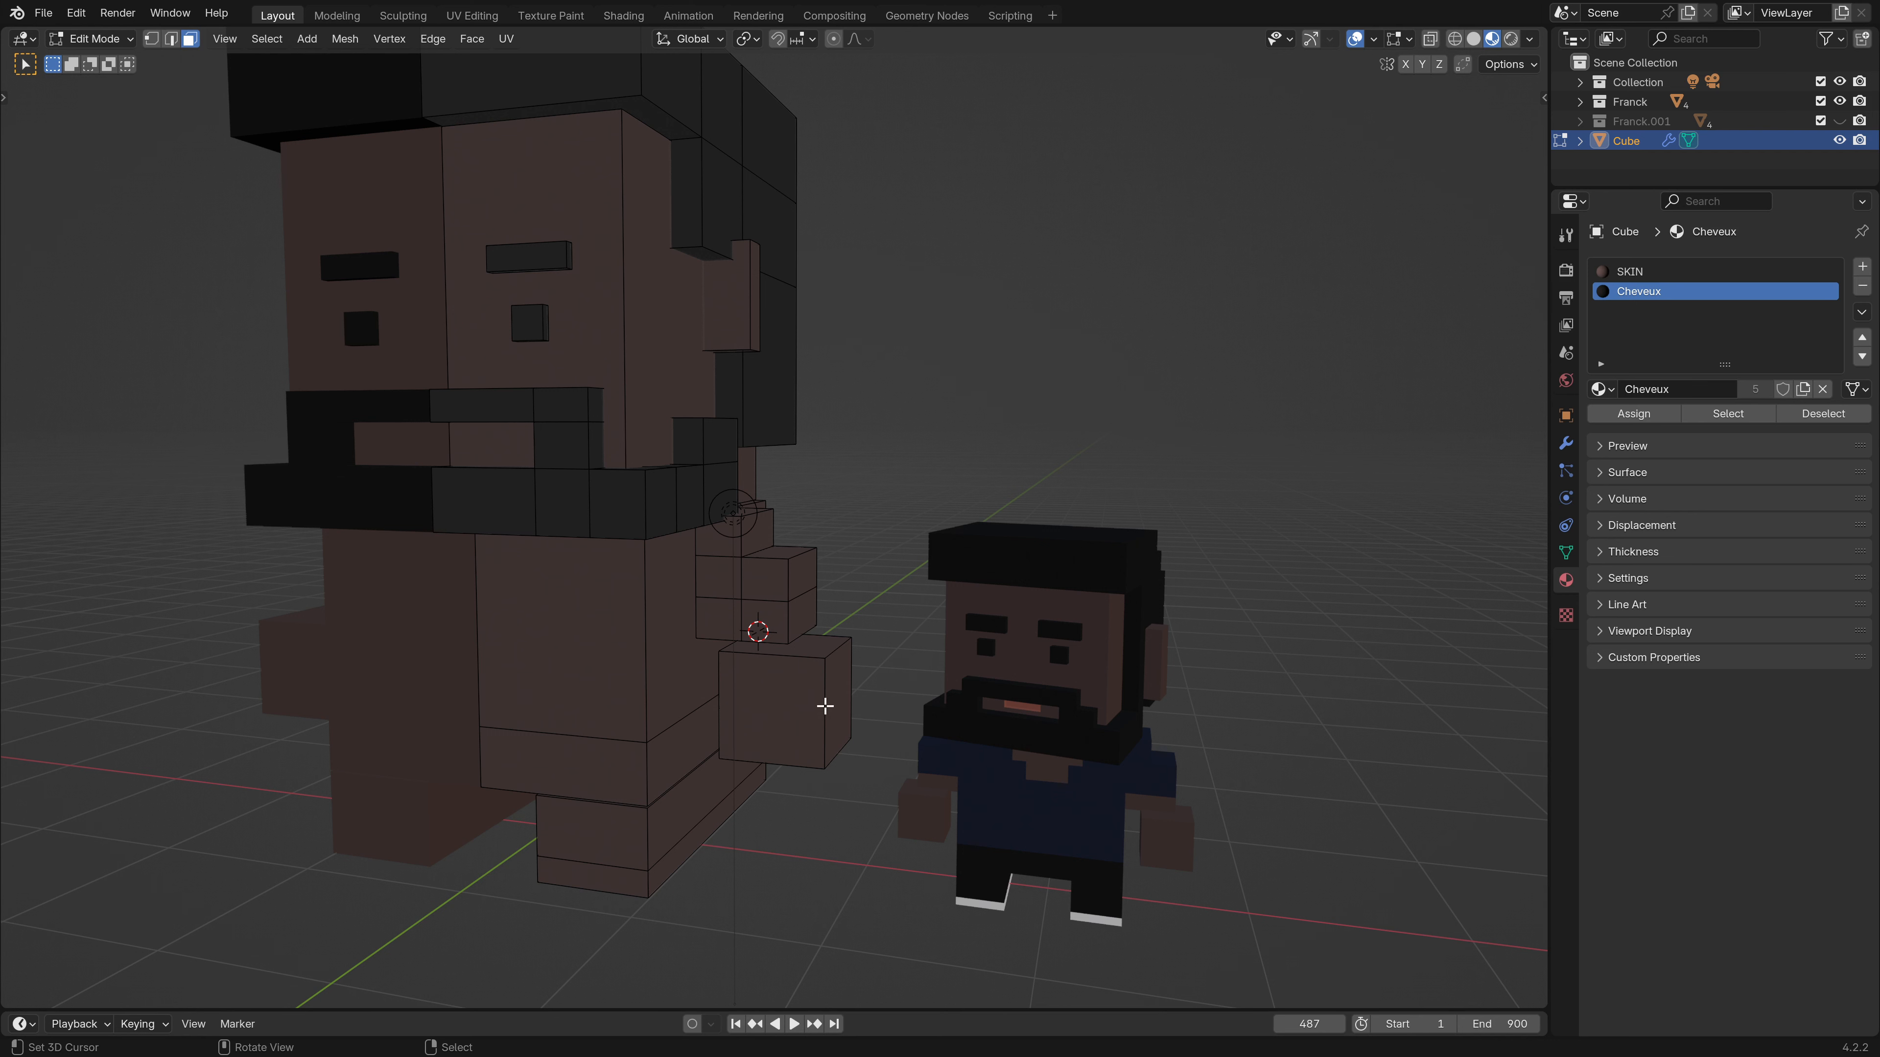
pyautogui.click(614, 643)
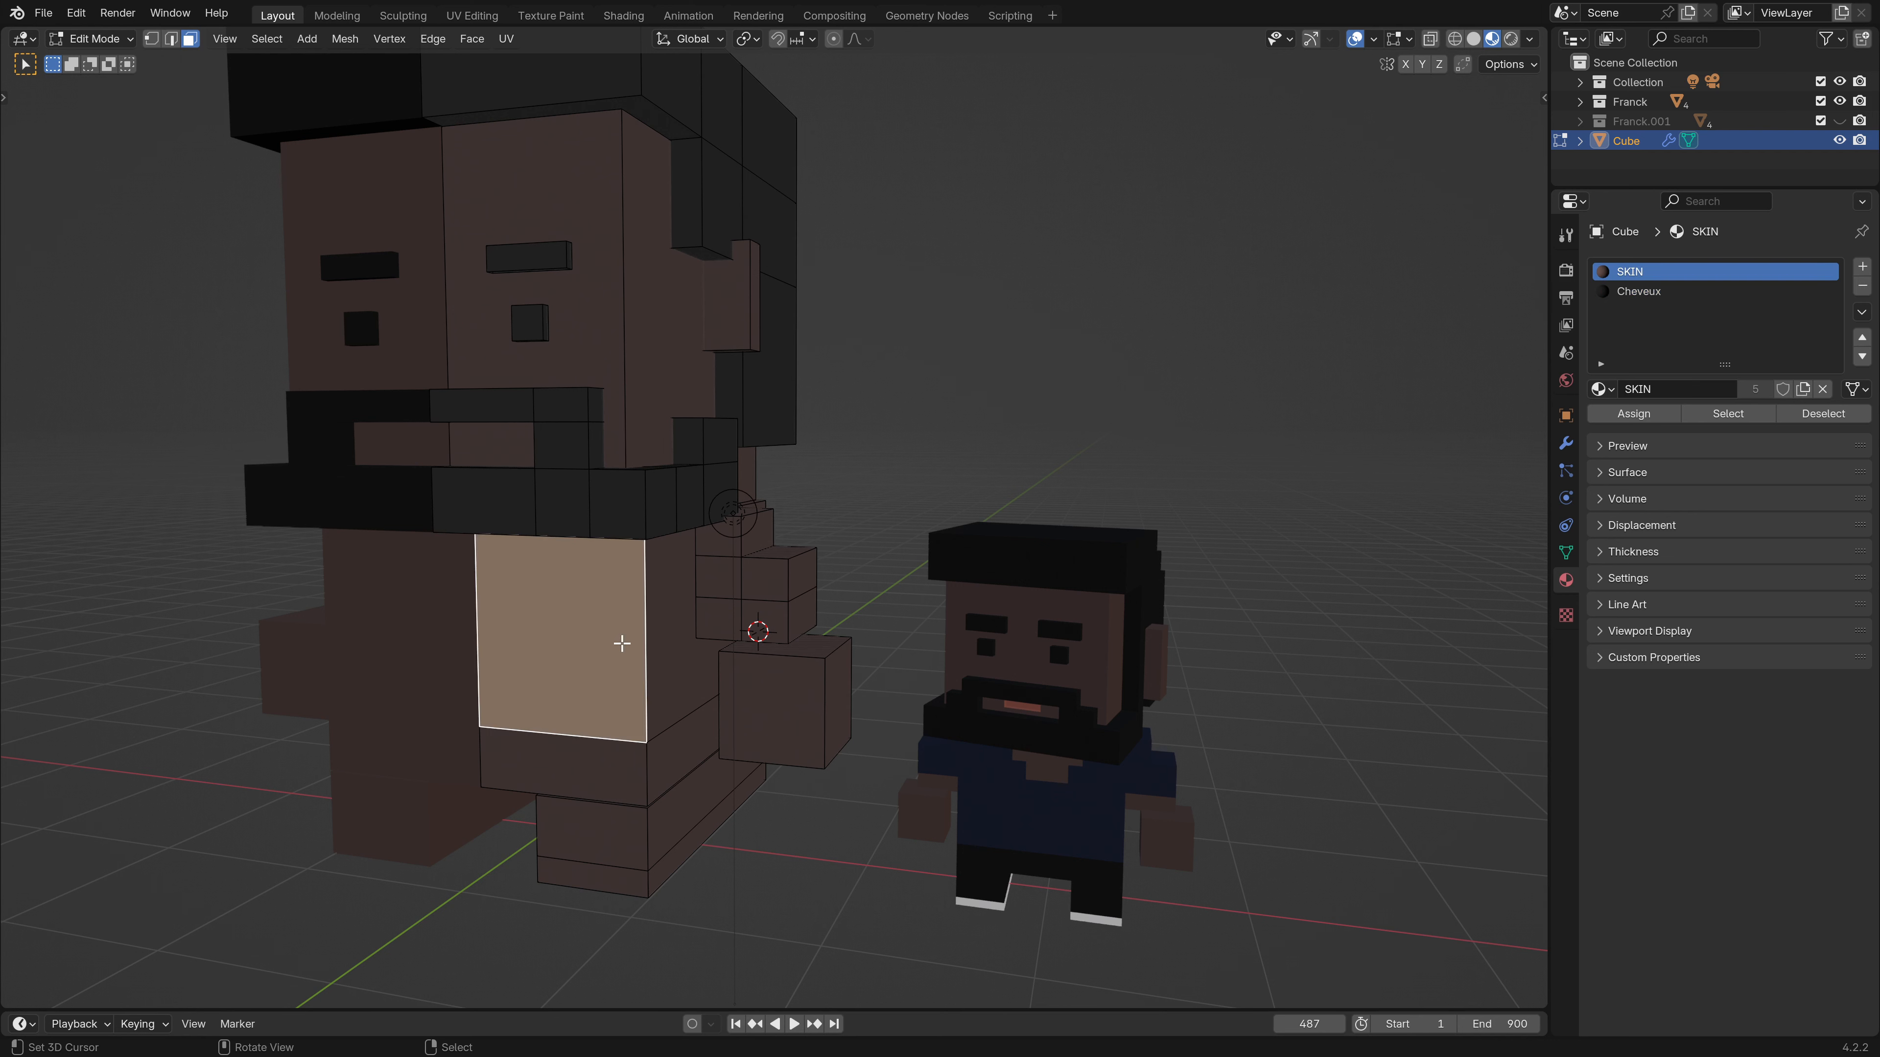
pyautogui.keyDown('alt'); pyautogui.rightClick(642, 626); pyautogui.keyUp('alt')
pyautogui.moveTo(692, 624); pyautogui.dragTo(510, 659, button='middle')
pyautogui.scroll(3, 748, 570)
pyautogui.keyDown('shift'); pyautogui.moveTo(772, 567); pyautogui.dragTo(773, 521, button='middle'); pyautogui.keyUp('shift')
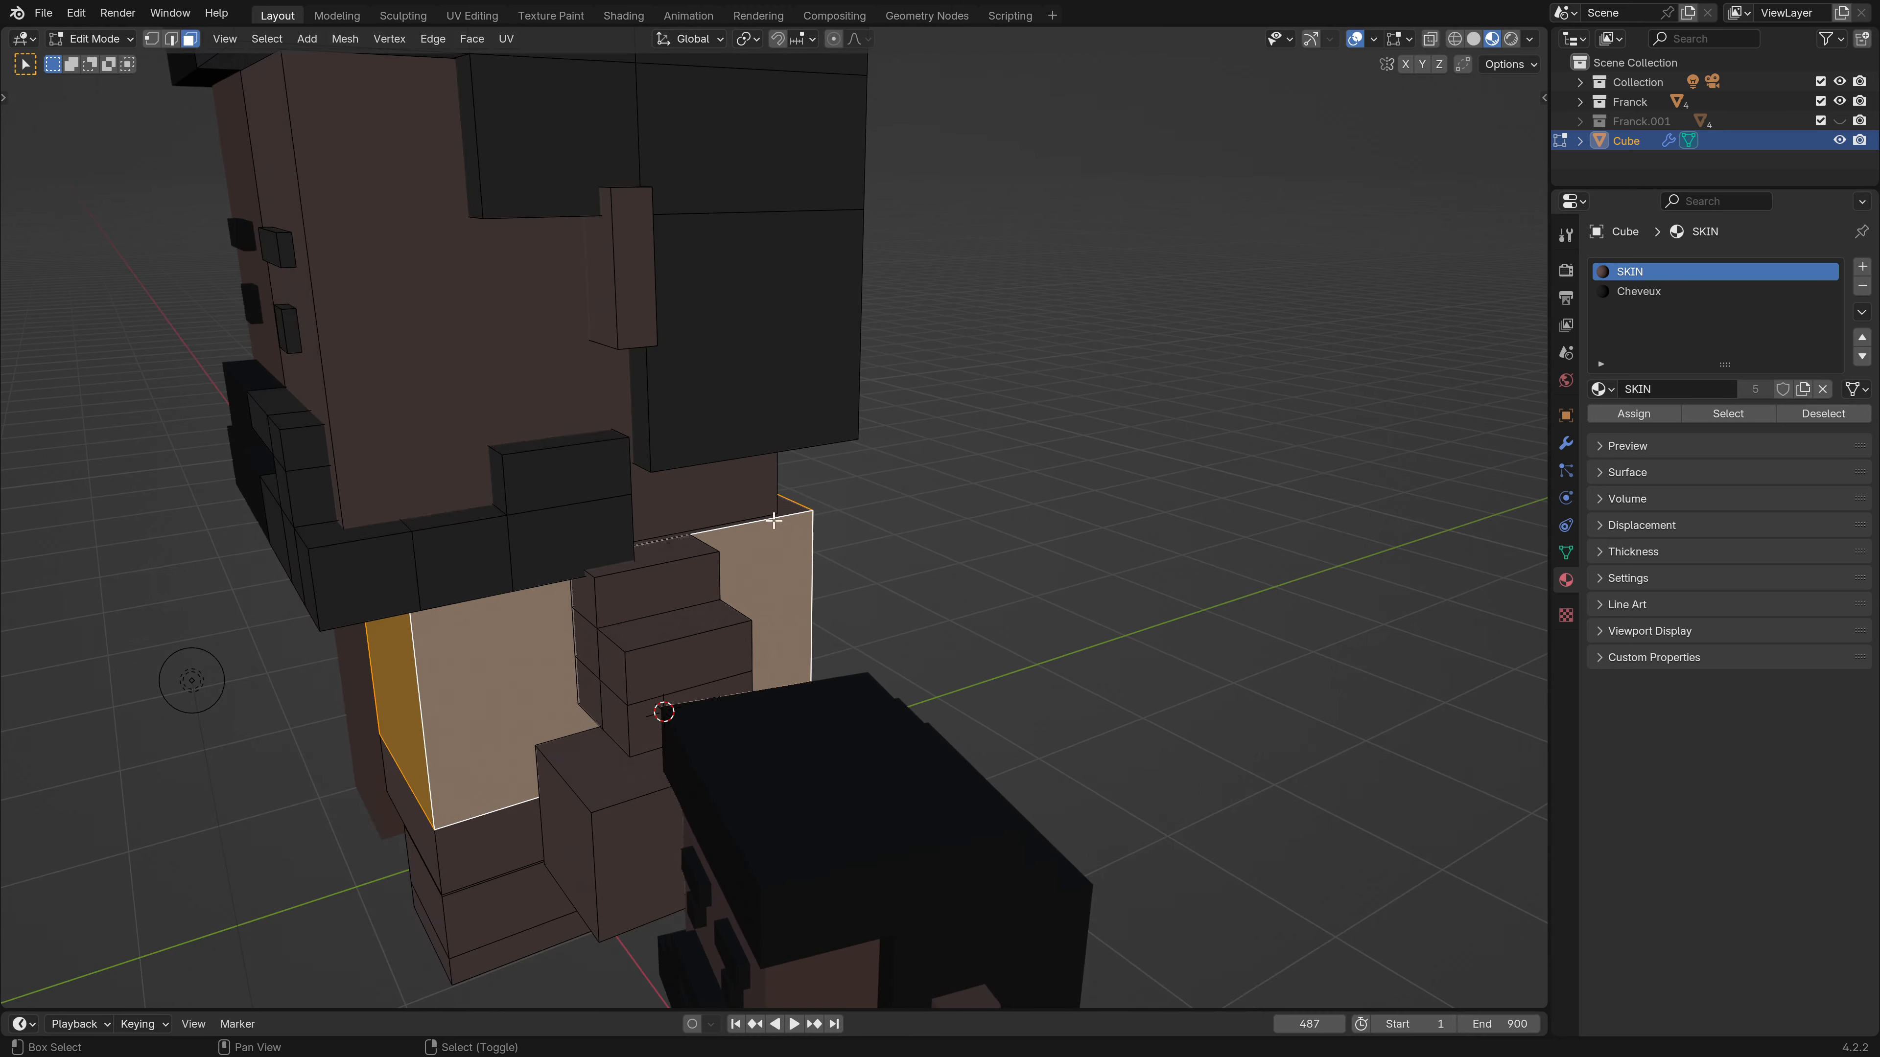
pyautogui.keyDown('shift'); pyautogui.rightClick(792, 506); pyautogui.keyUp('shift')
pyautogui.scroll(-3, 774, 521)
pyautogui.moveTo(474, 711); pyautogui.dragTo(626, 667, button='middle')
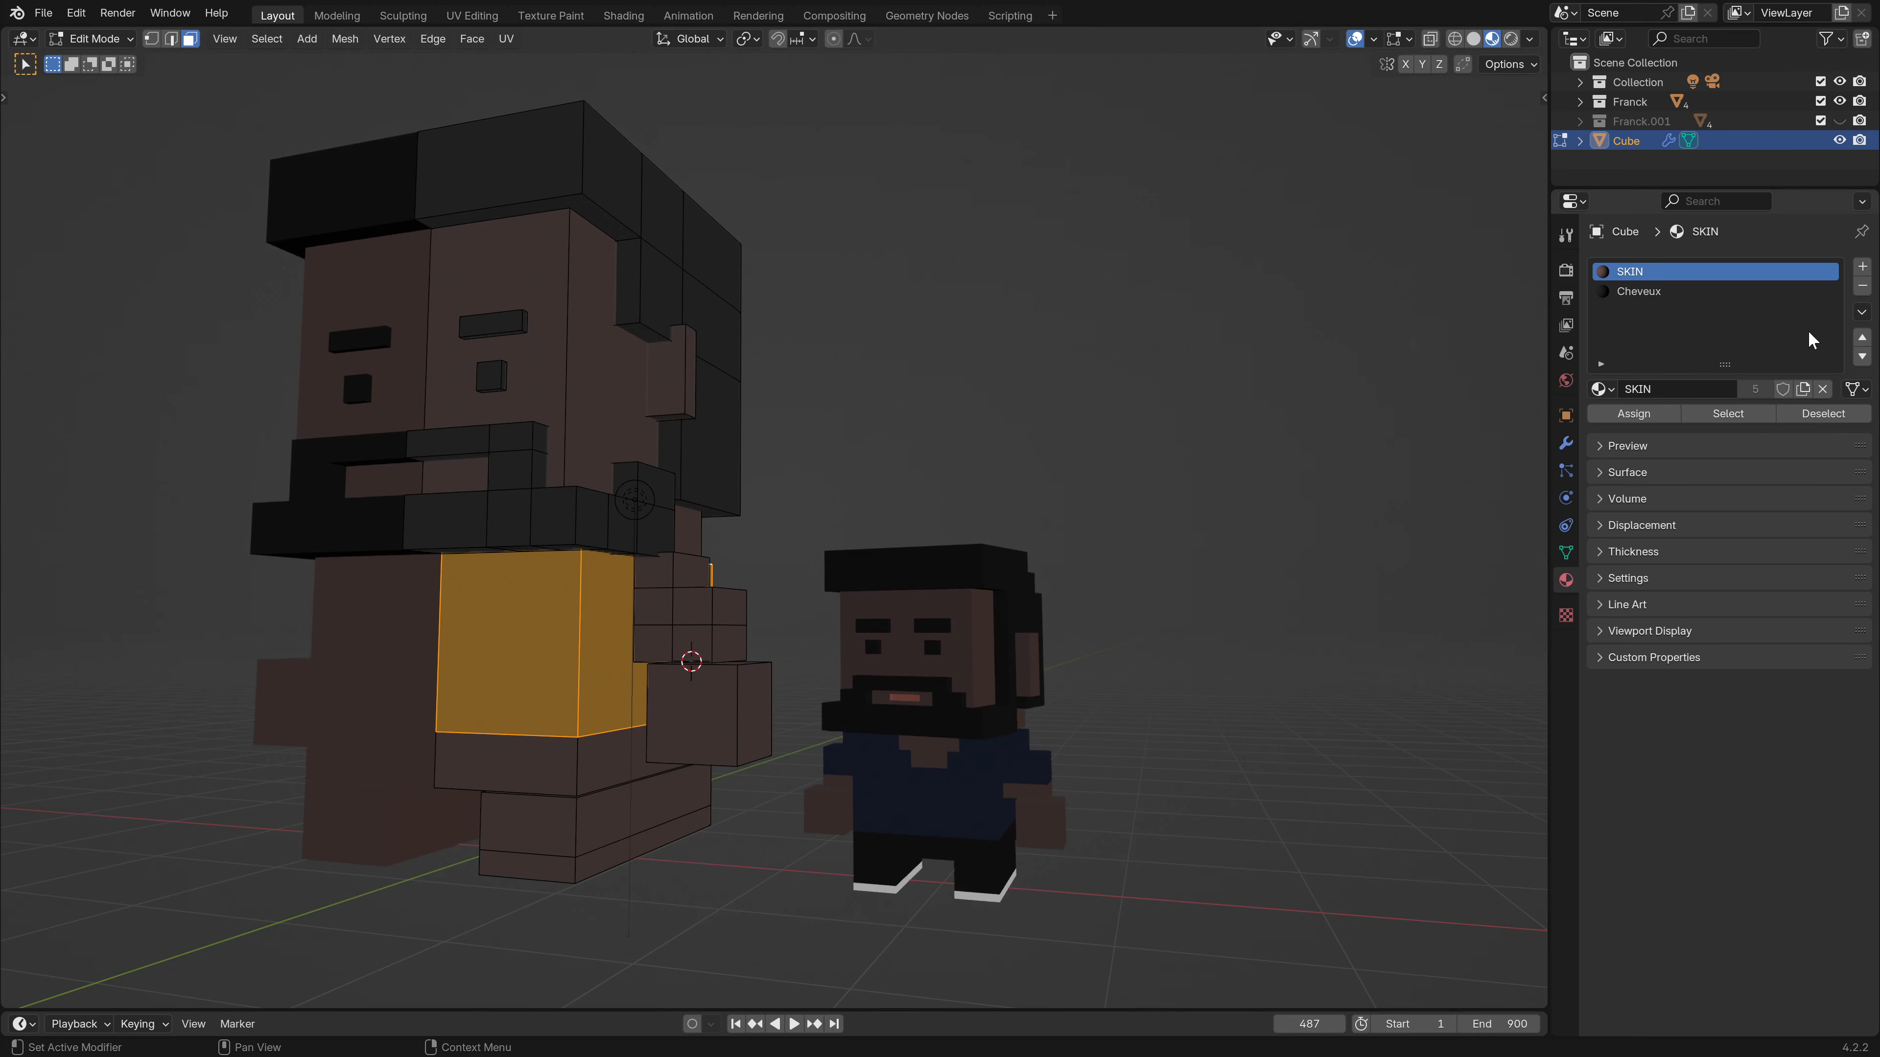
pyautogui.click(1861, 270)
pyautogui.click(1601, 389)
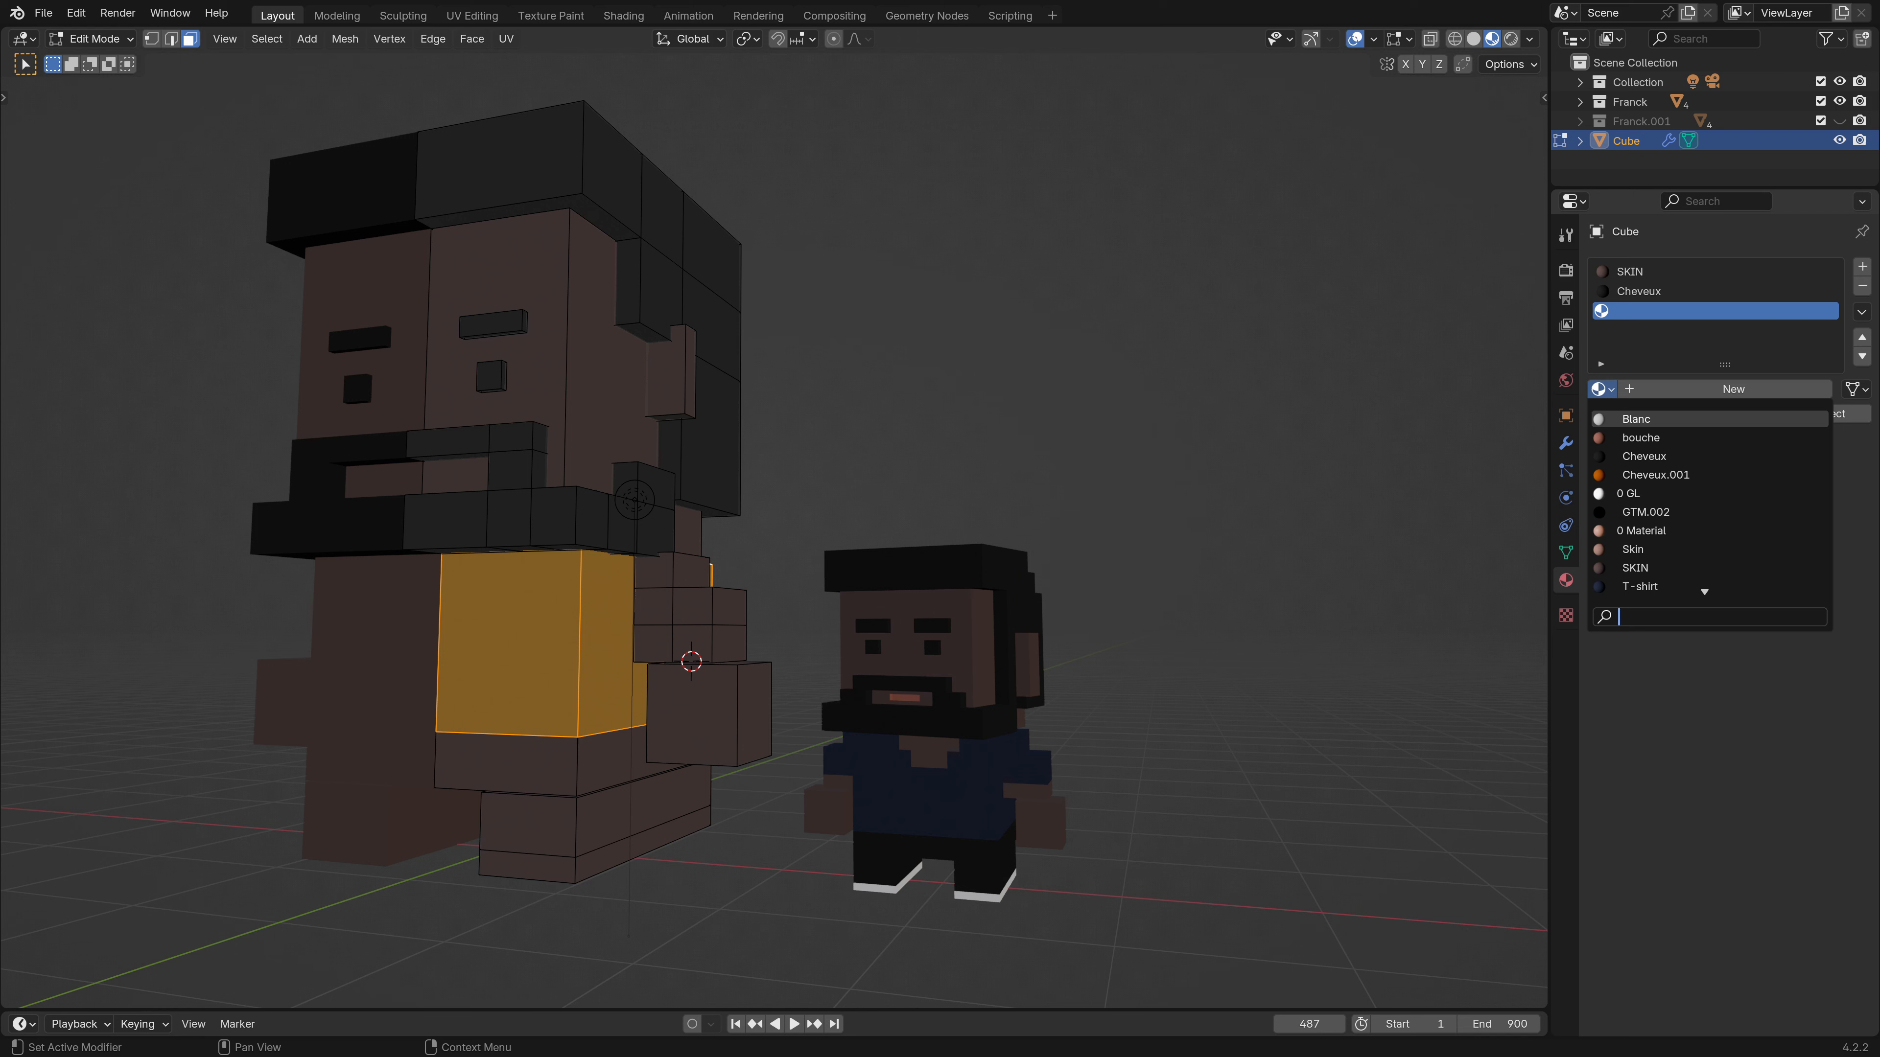
pyautogui.click(1649, 588)
pyautogui.click(1654, 414)
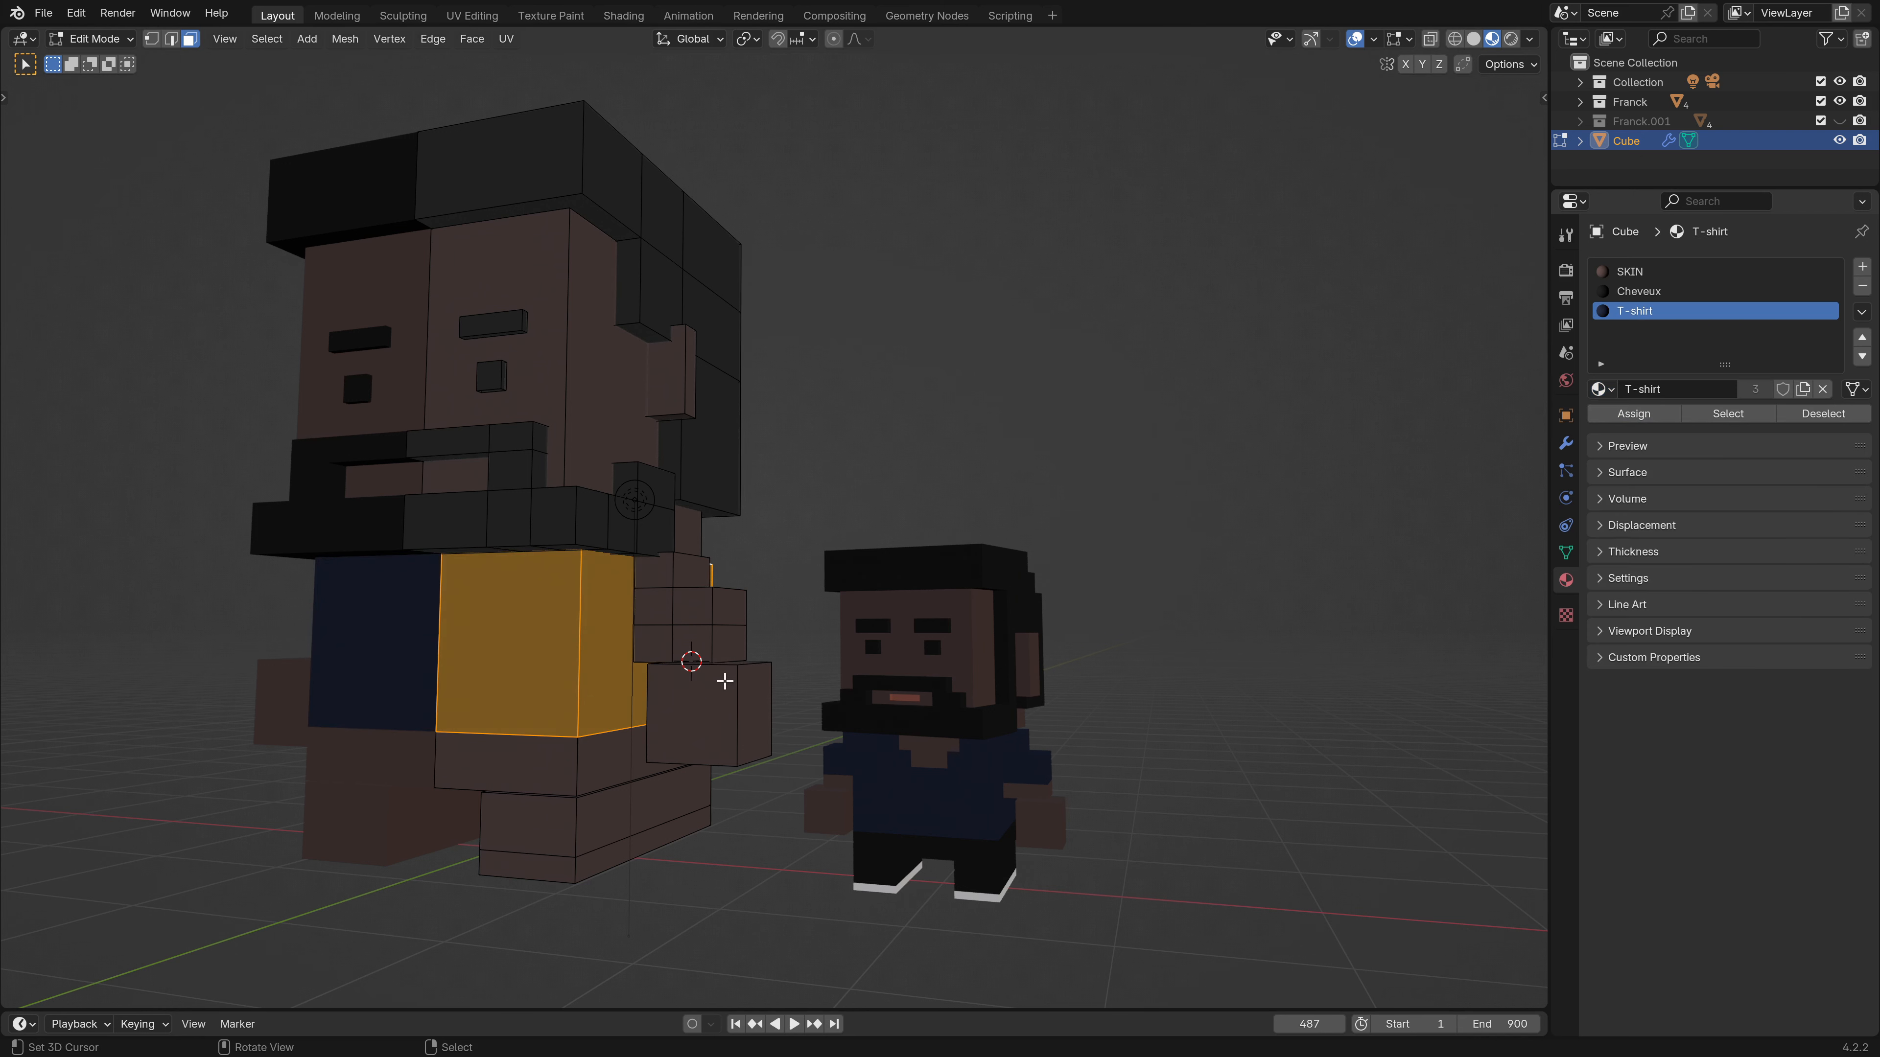
# Assign the T-shirt material to the sleeve faces on the shoulder and upper arm, and expand the material's surface settings.
pyautogui.scroll(2, 679, 603)
pyautogui.keyDown('alt'); pyautogui.click(674, 605); pyautogui.keyUp('alt')
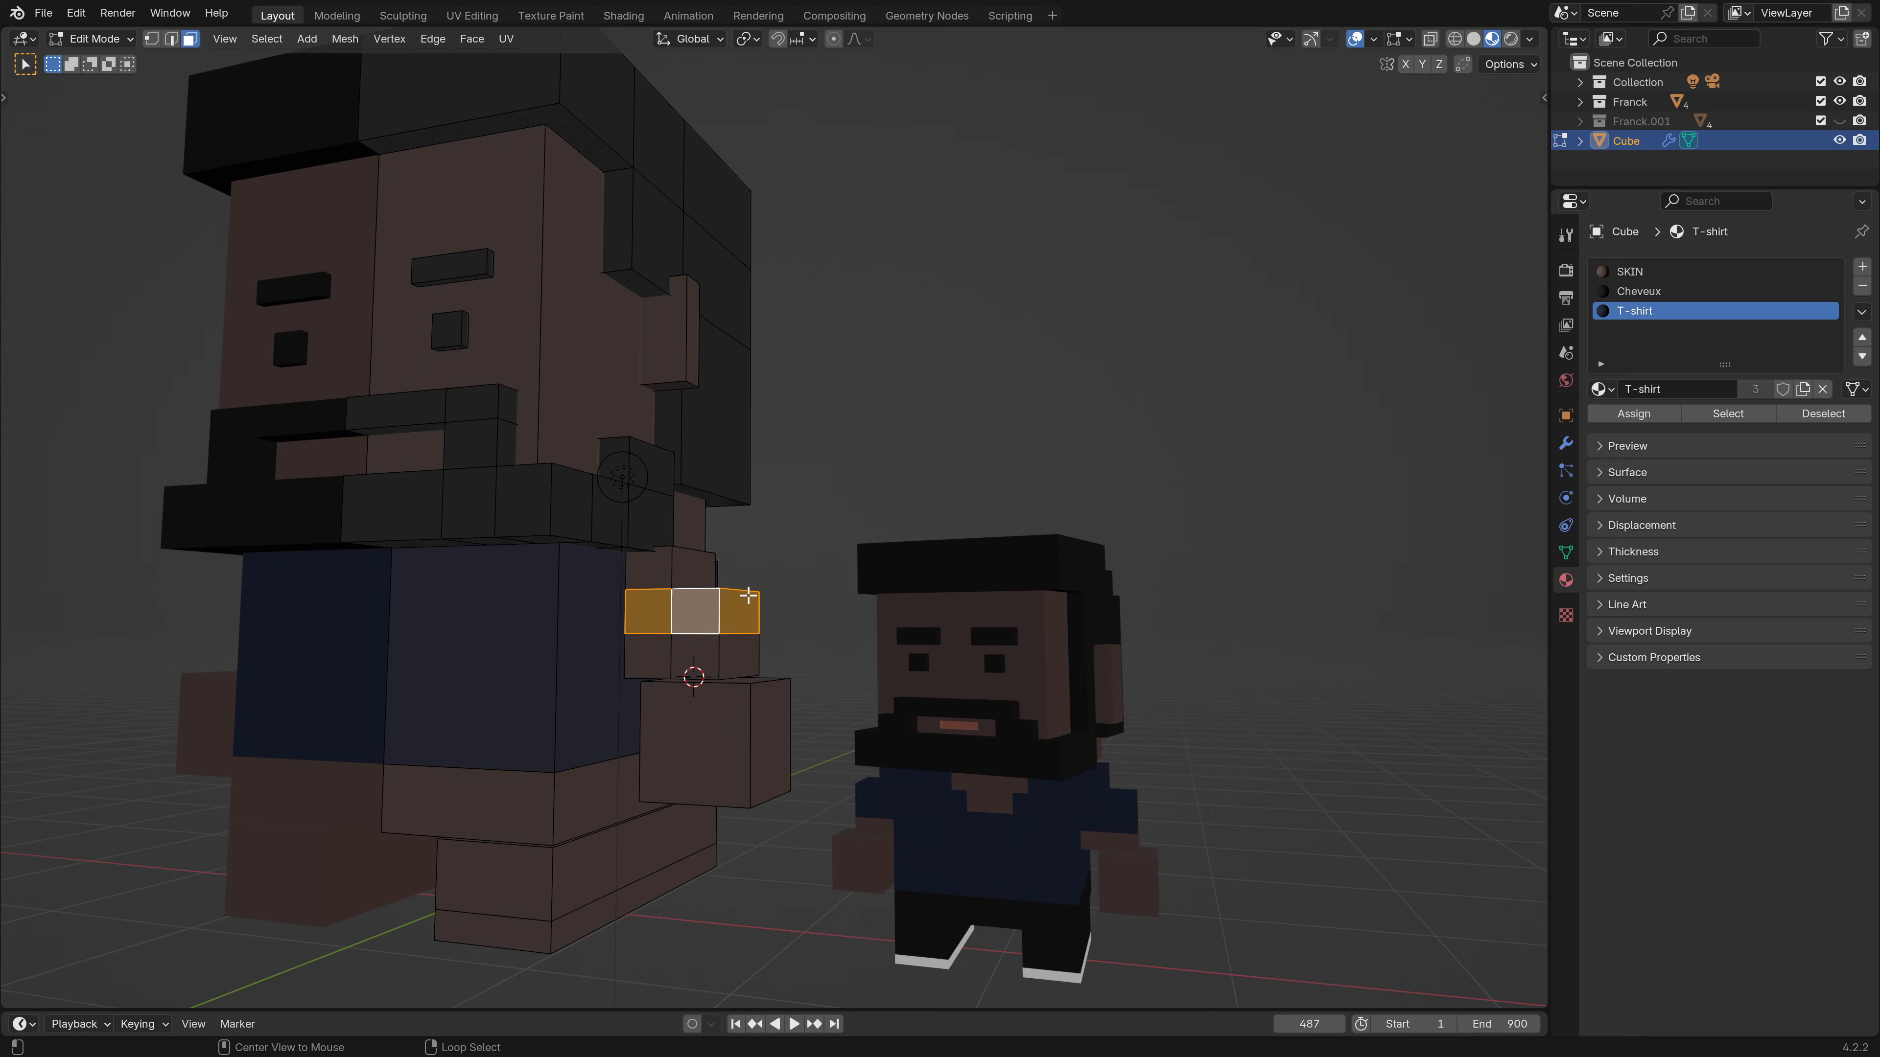
pyautogui.keyDown('shift'); pyautogui.rightClick(658, 579); pyautogui.keyUp('shift')
pyautogui.keyDown('shift'); pyautogui.rightClick(694, 567); pyautogui.keyUp('shift')
pyautogui.moveTo(742, 568); pyautogui.dragTo(516, 629, button='middle')
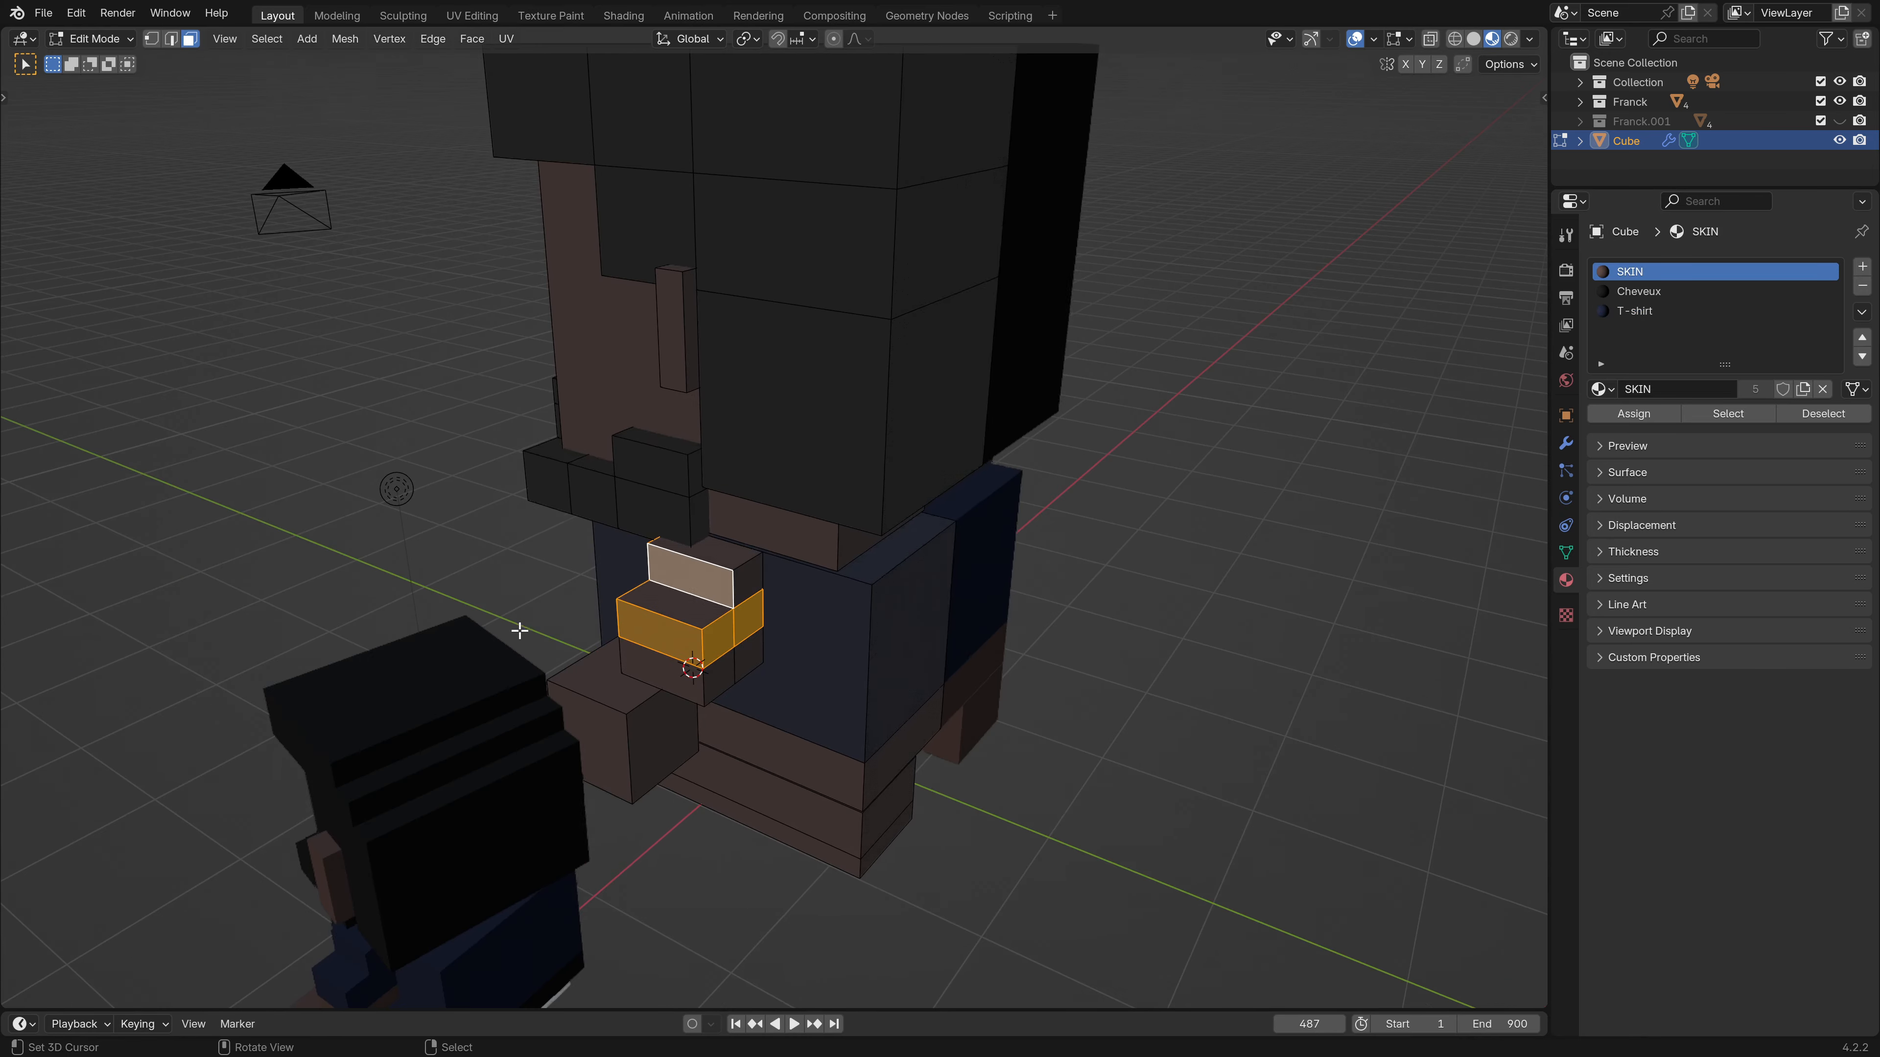
pyautogui.keyDown('shift'); pyautogui.rightClick(696, 601); pyautogui.keyUp('shift')
pyautogui.keyDown('shift'); pyautogui.rightClick(735, 557); pyautogui.keyUp('shift')
pyautogui.keyDown('shift'); pyautogui.rightClick(748, 579); pyautogui.keyUp('shift')
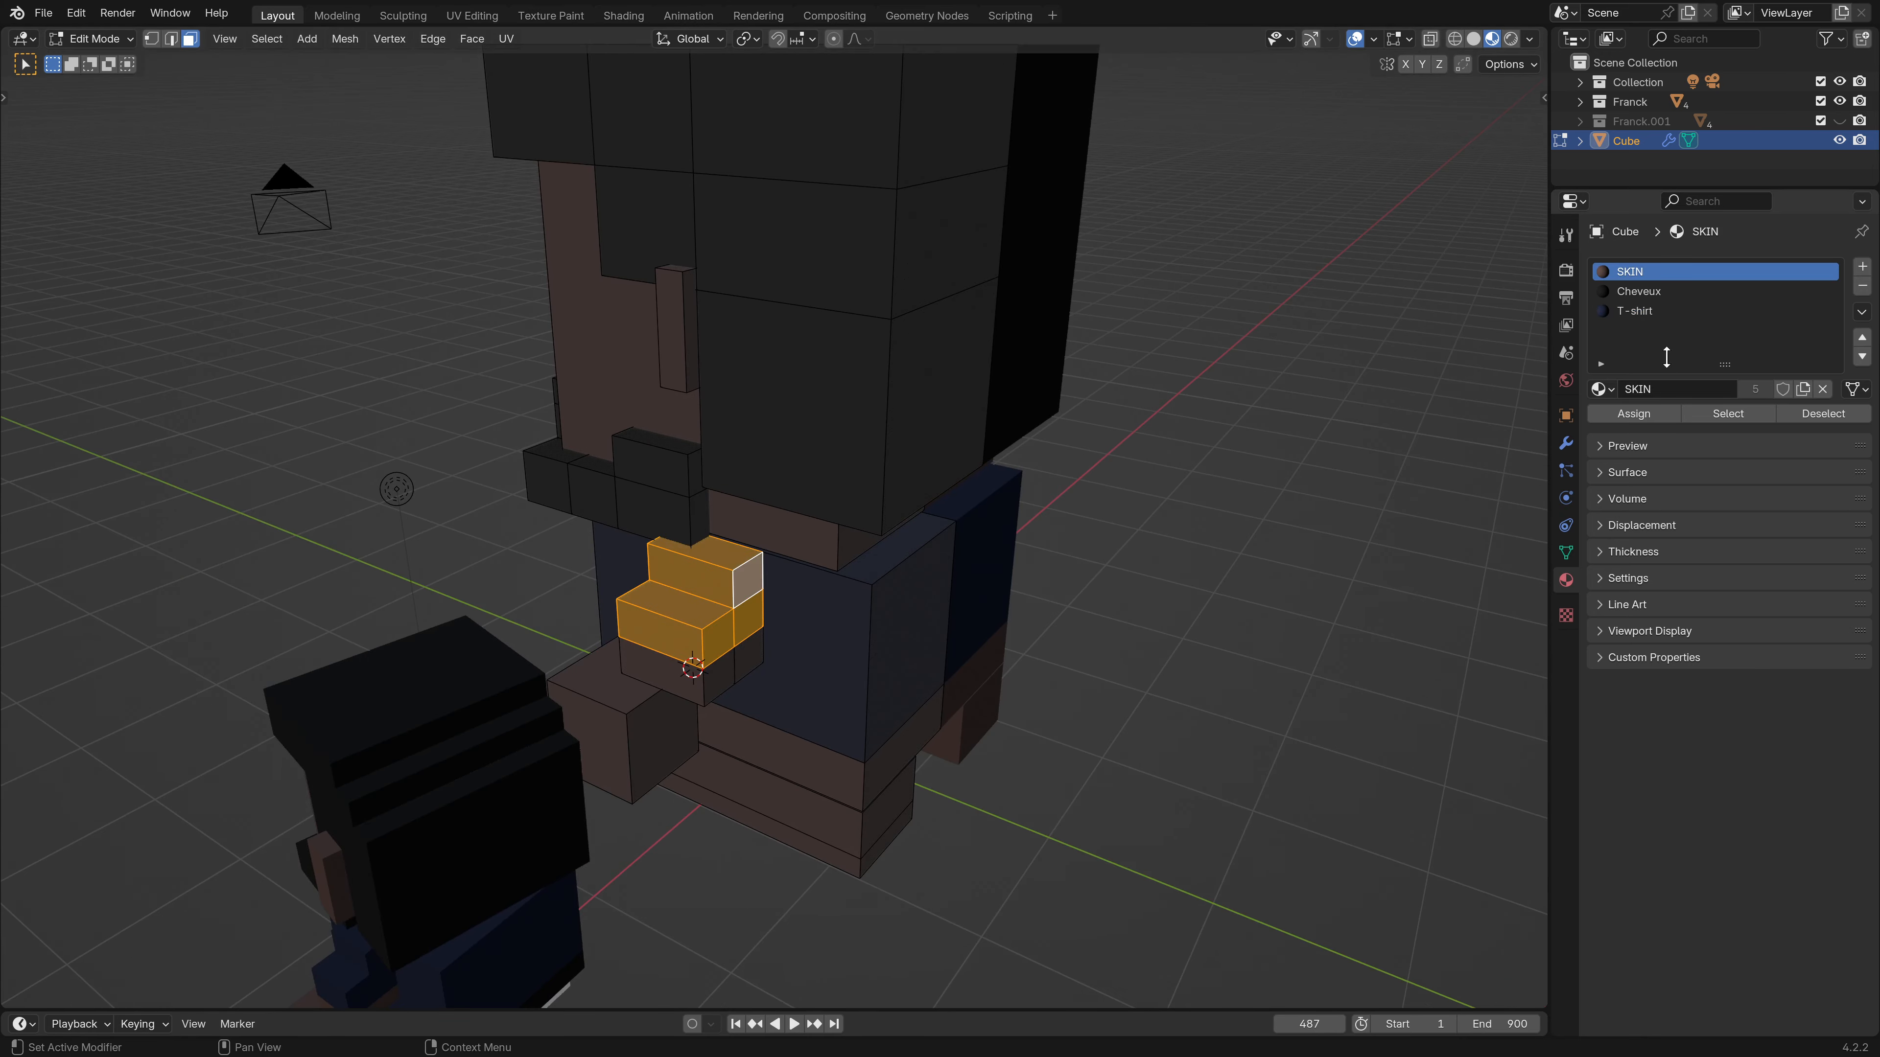
pyautogui.click(1632, 315)
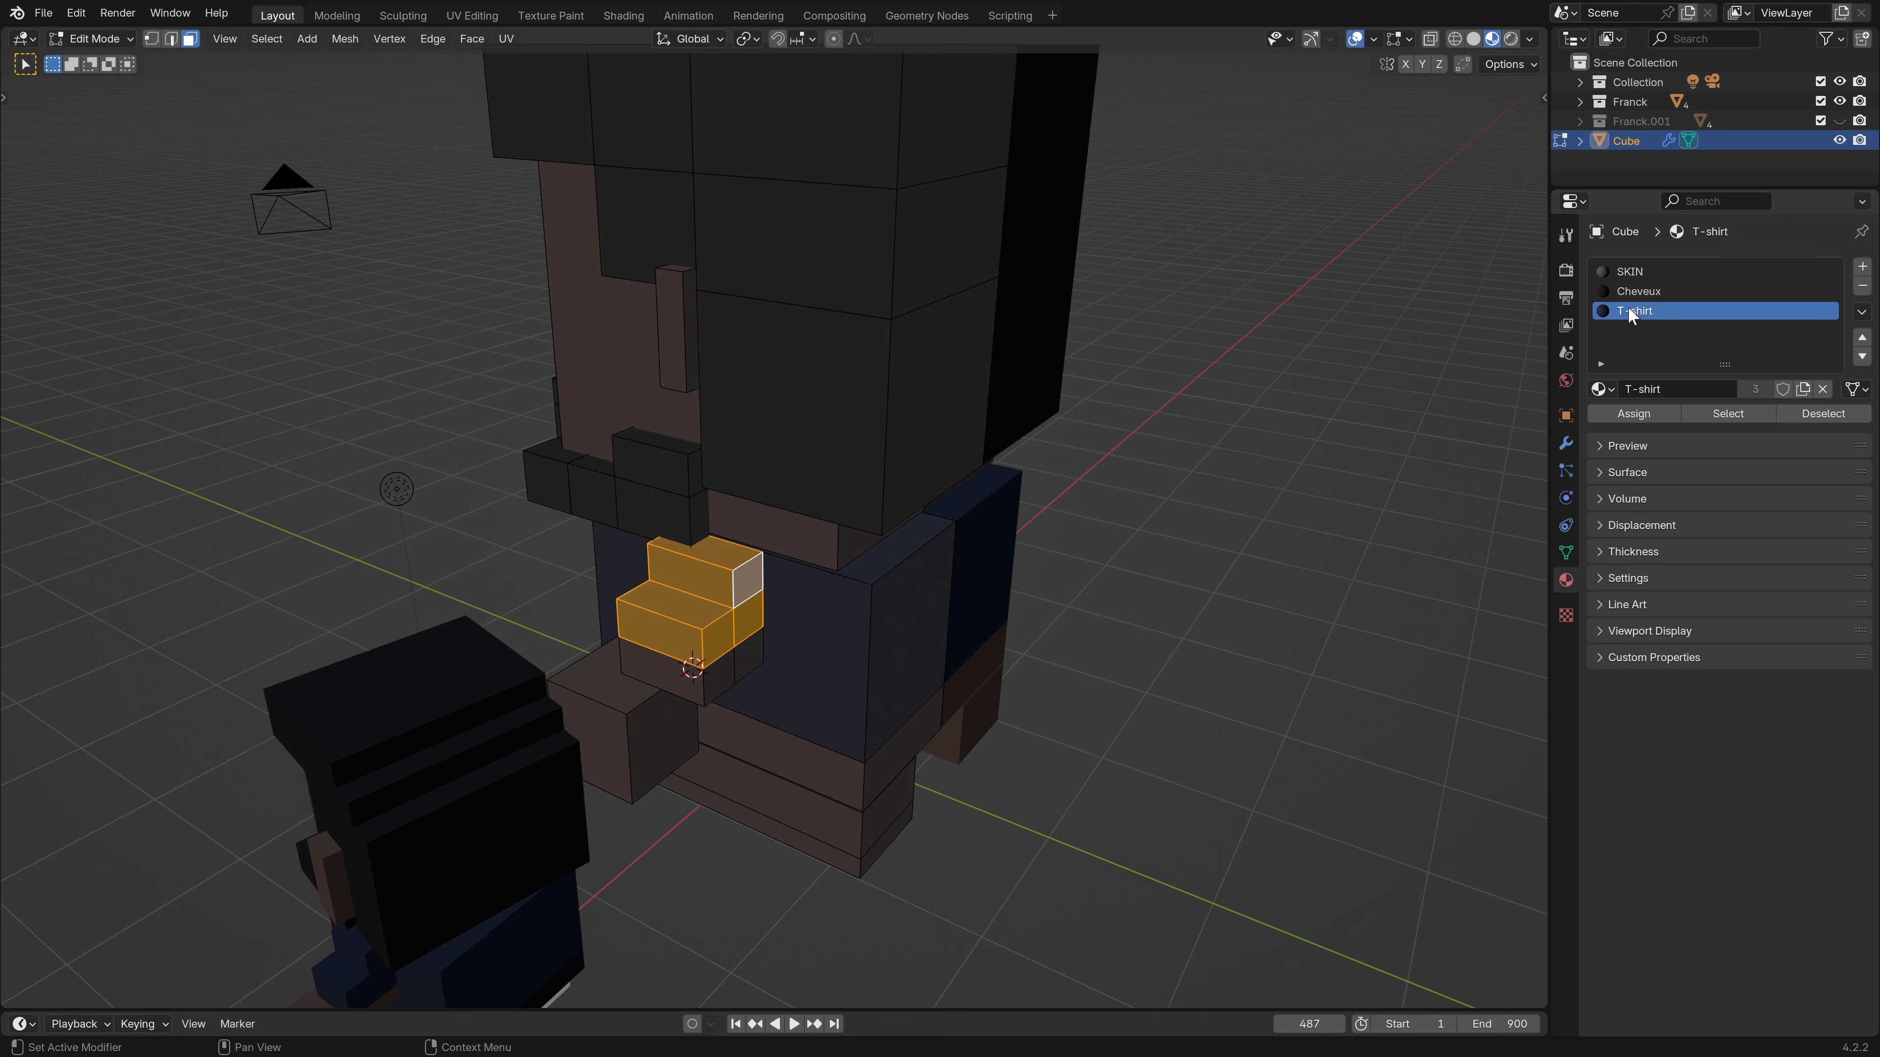
pyautogui.click(1625, 475)
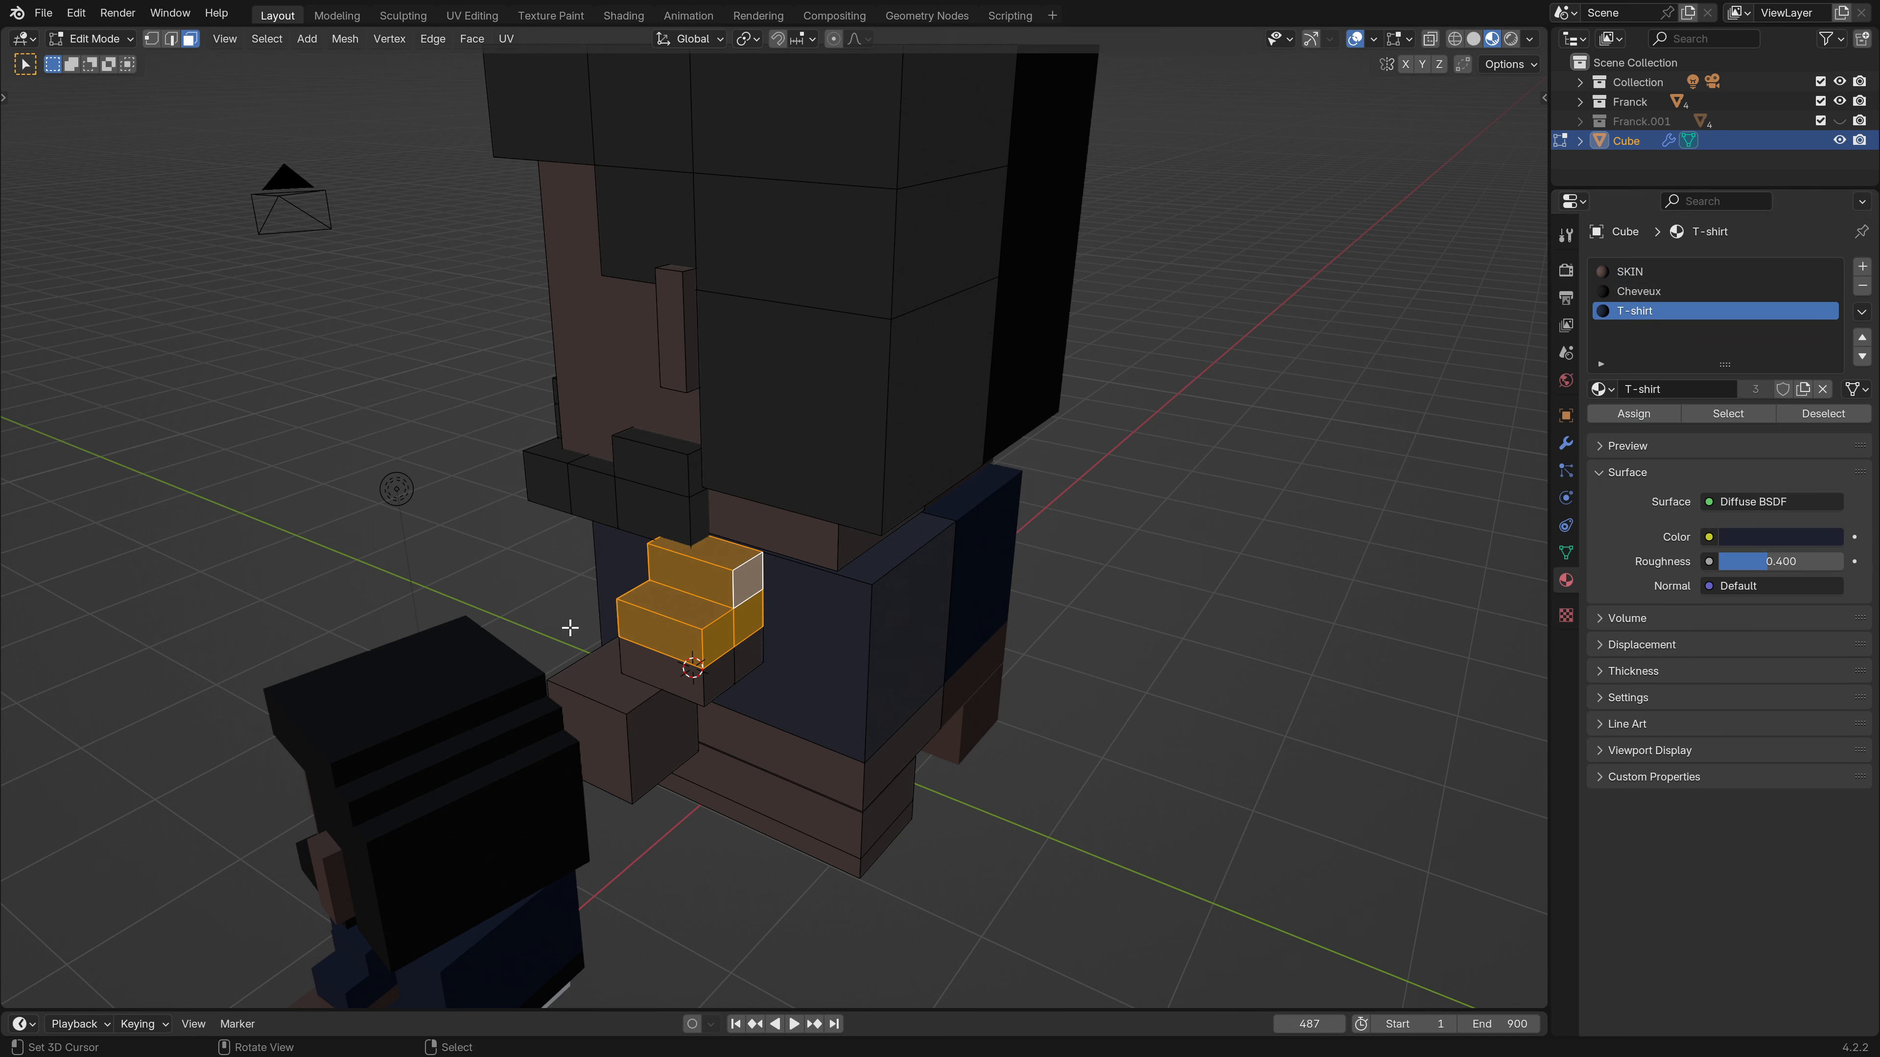
# Check the shirt colouring on the Cube and examine the trousers on the small character's body.
pyautogui.moveTo(622, 657); pyautogui.dragTo(1003, 612, button='middle')
pyautogui.scroll(-3, 1003, 611)
pyautogui.moveTo(781, 594); pyautogui.dragTo(790, 587, button='middle')
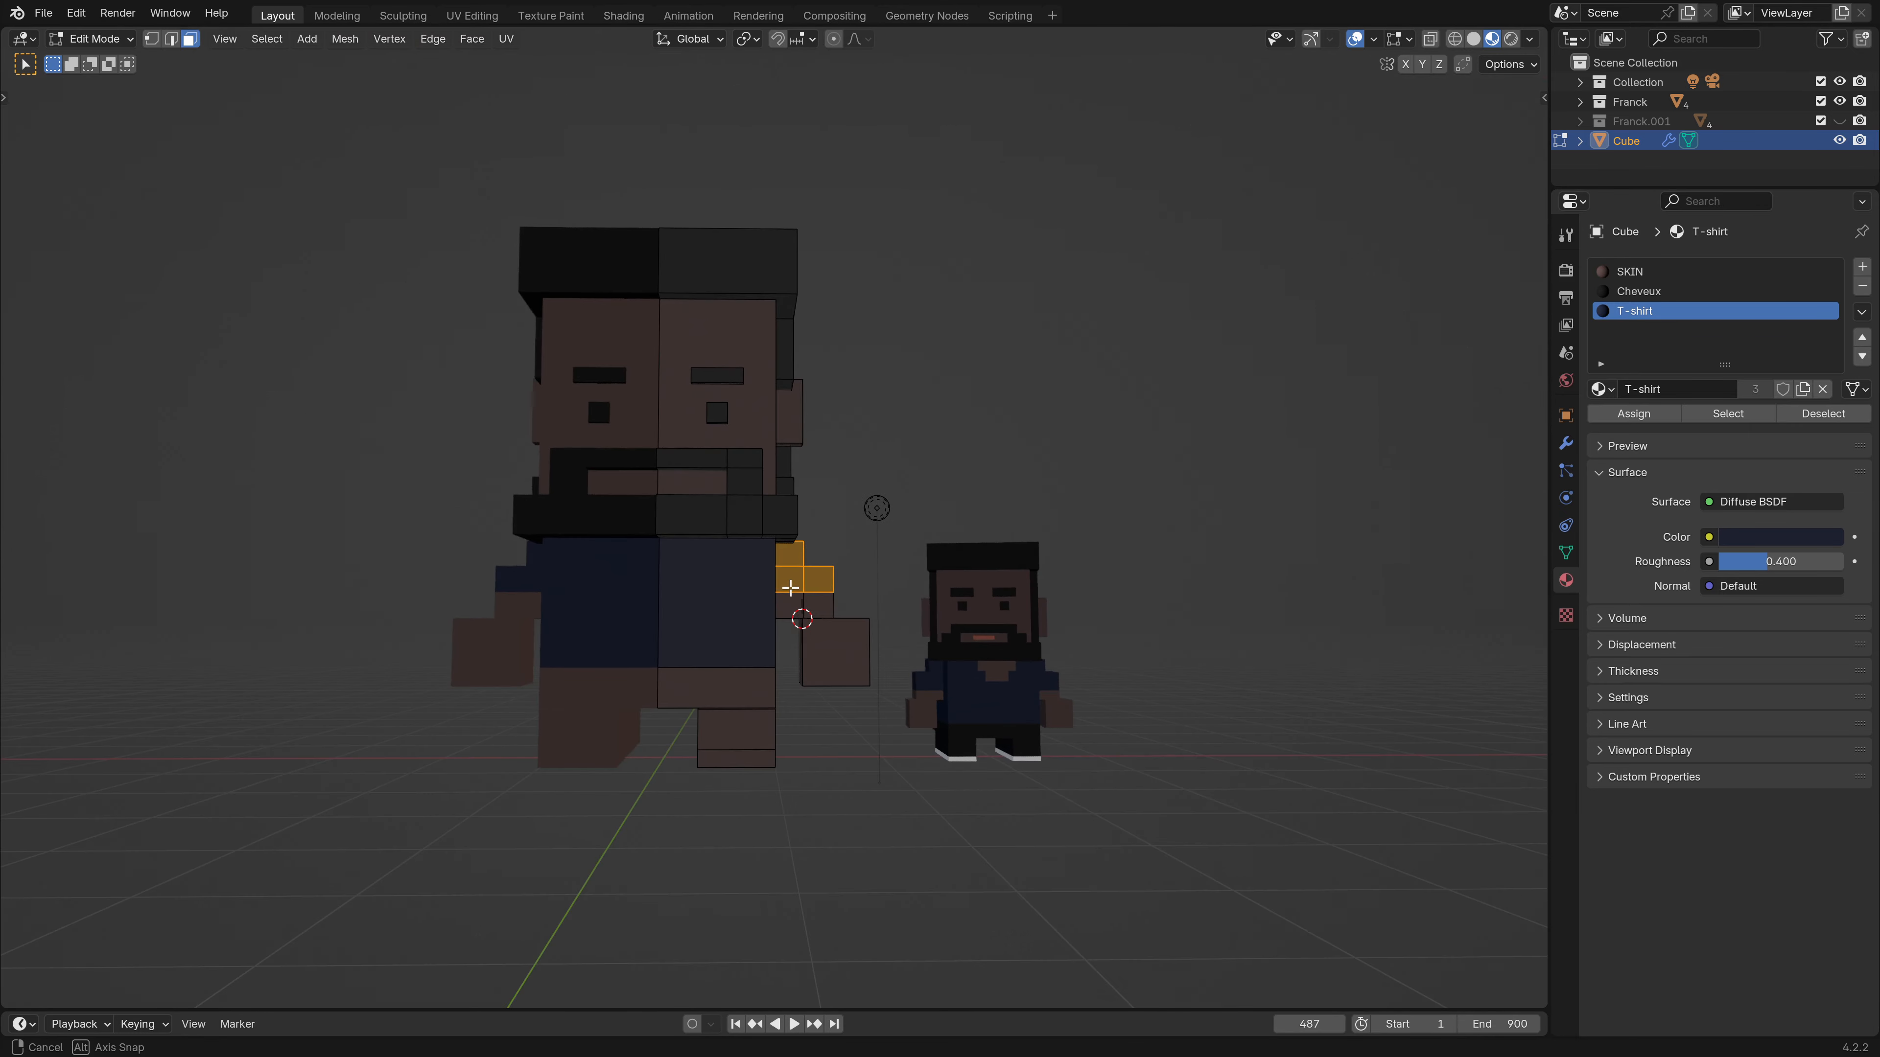
pyautogui.scroll(2, 694, 711)
pyautogui.moveTo(701, 718); pyautogui.dragTo(762, 671, button='middle')
pyautogui.press('Tab')
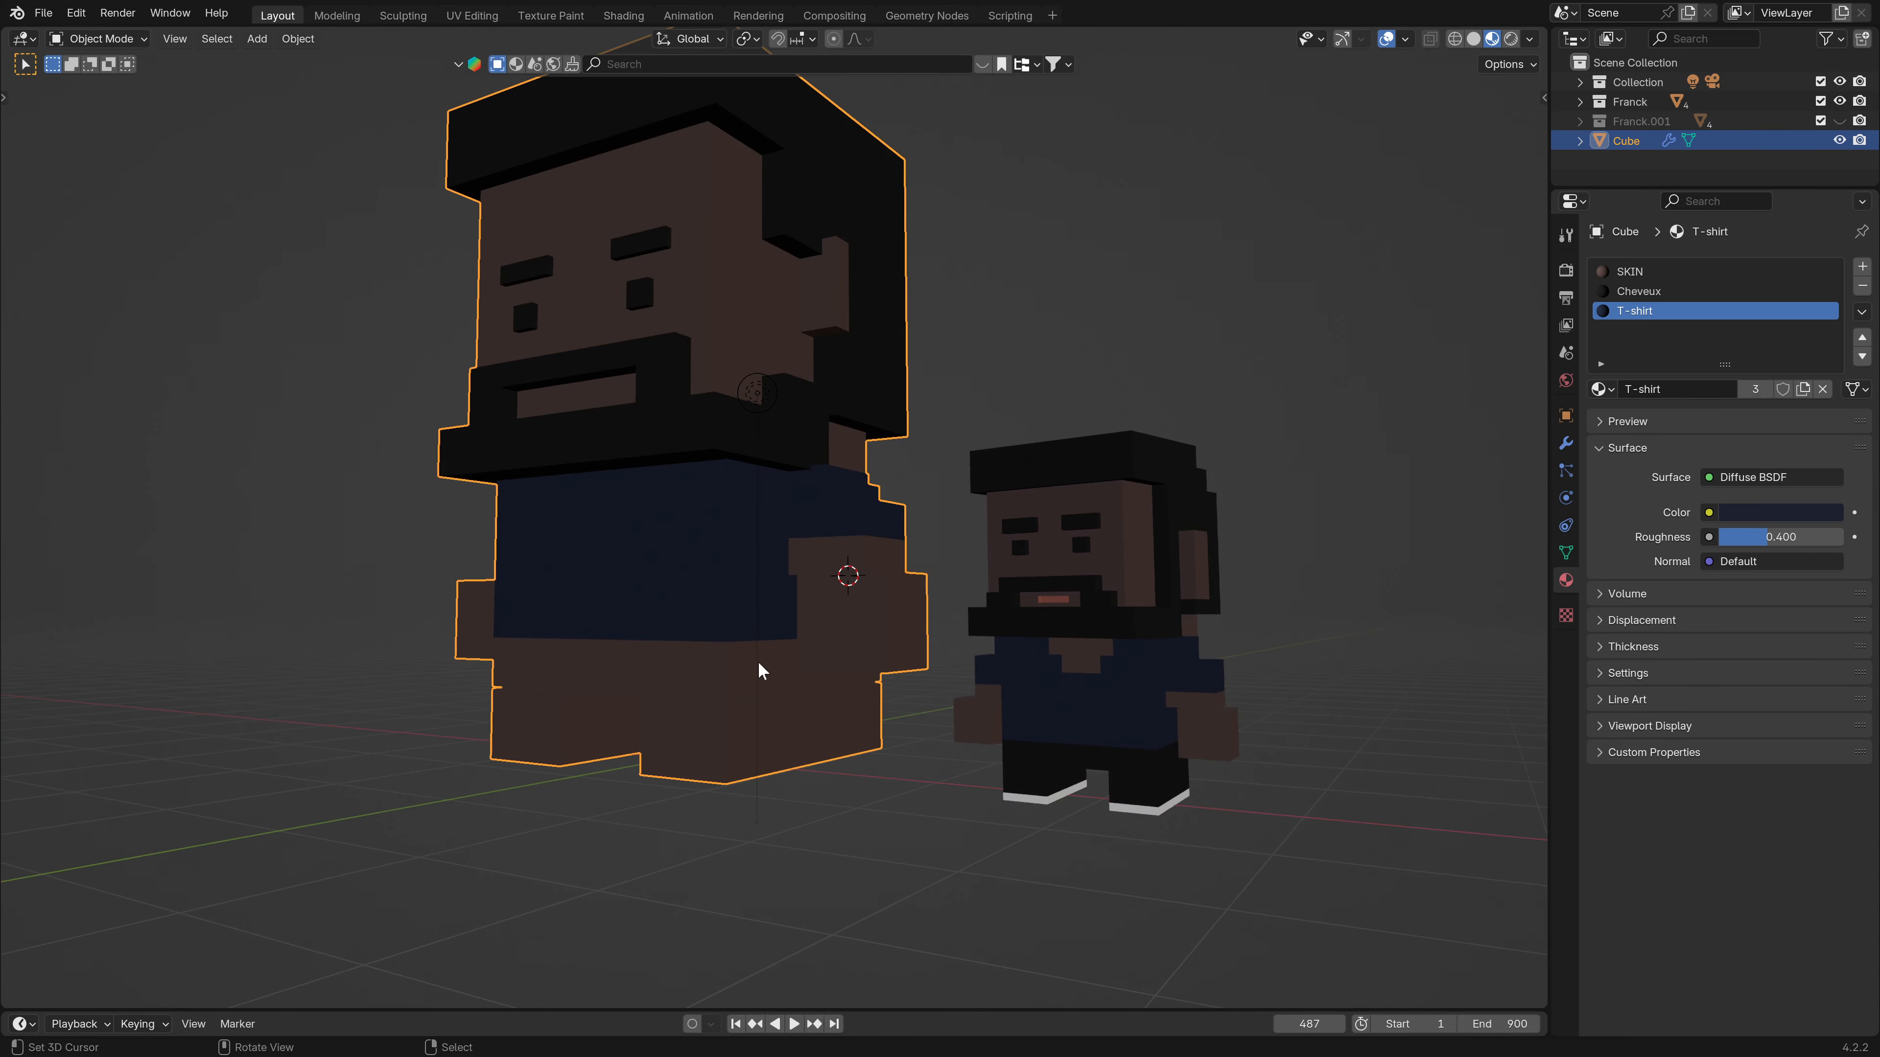
pyautogui.click(1164, 763)
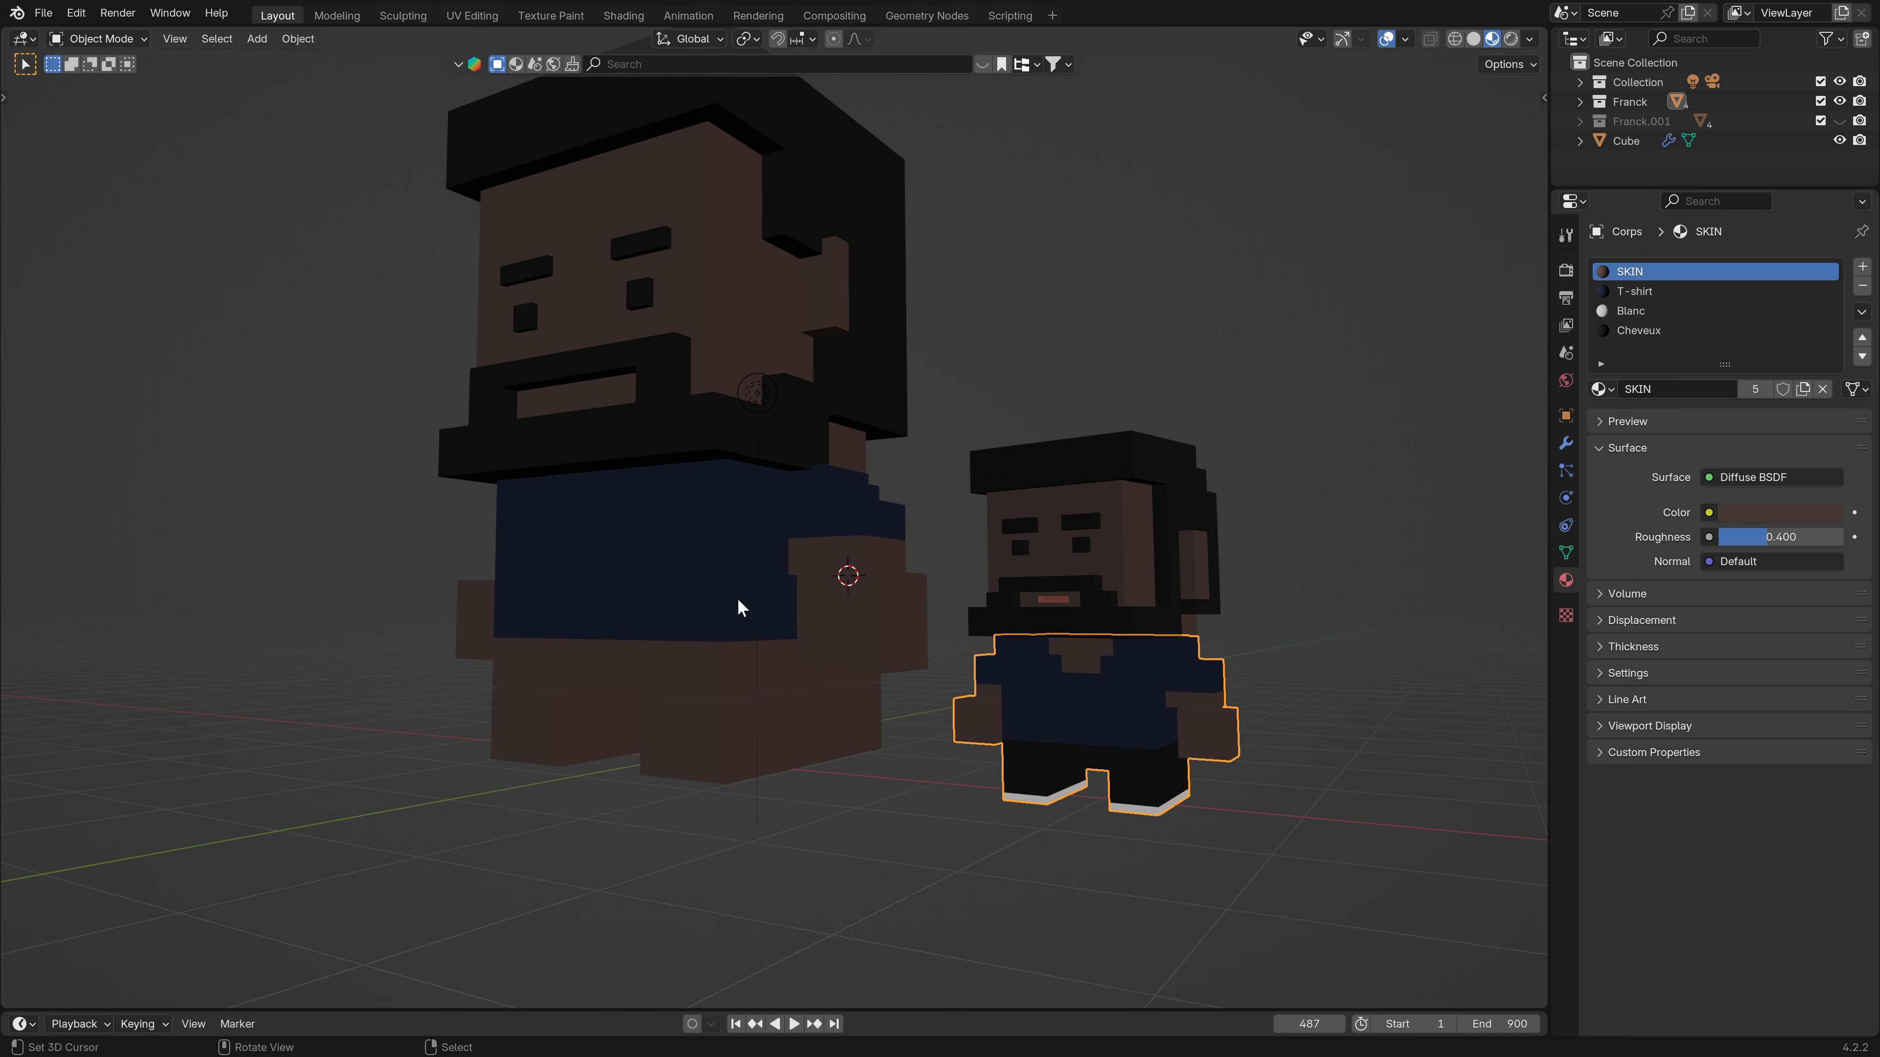
# Assign the Cheveux material to the Cube's waist faces directly below the T-shirt.
pyautogui.moveTo(740, 607); pyautogui.dragTo(620, 649, button='middle')
pyautogui.click(684, 670)
pyautogui.press('Tab')
pyautogui.click(715, 664)
pyautogui.click(1642, 293)
pyautogui.click(1634, 414)
# Assign the Cheveux material to the faces around the Cube's leg above the sole, including the leg's top face.
pyautogui.keyDown('alt'); pyautogui.rightClick(740, 707); pyautogui.keyUp('alt')
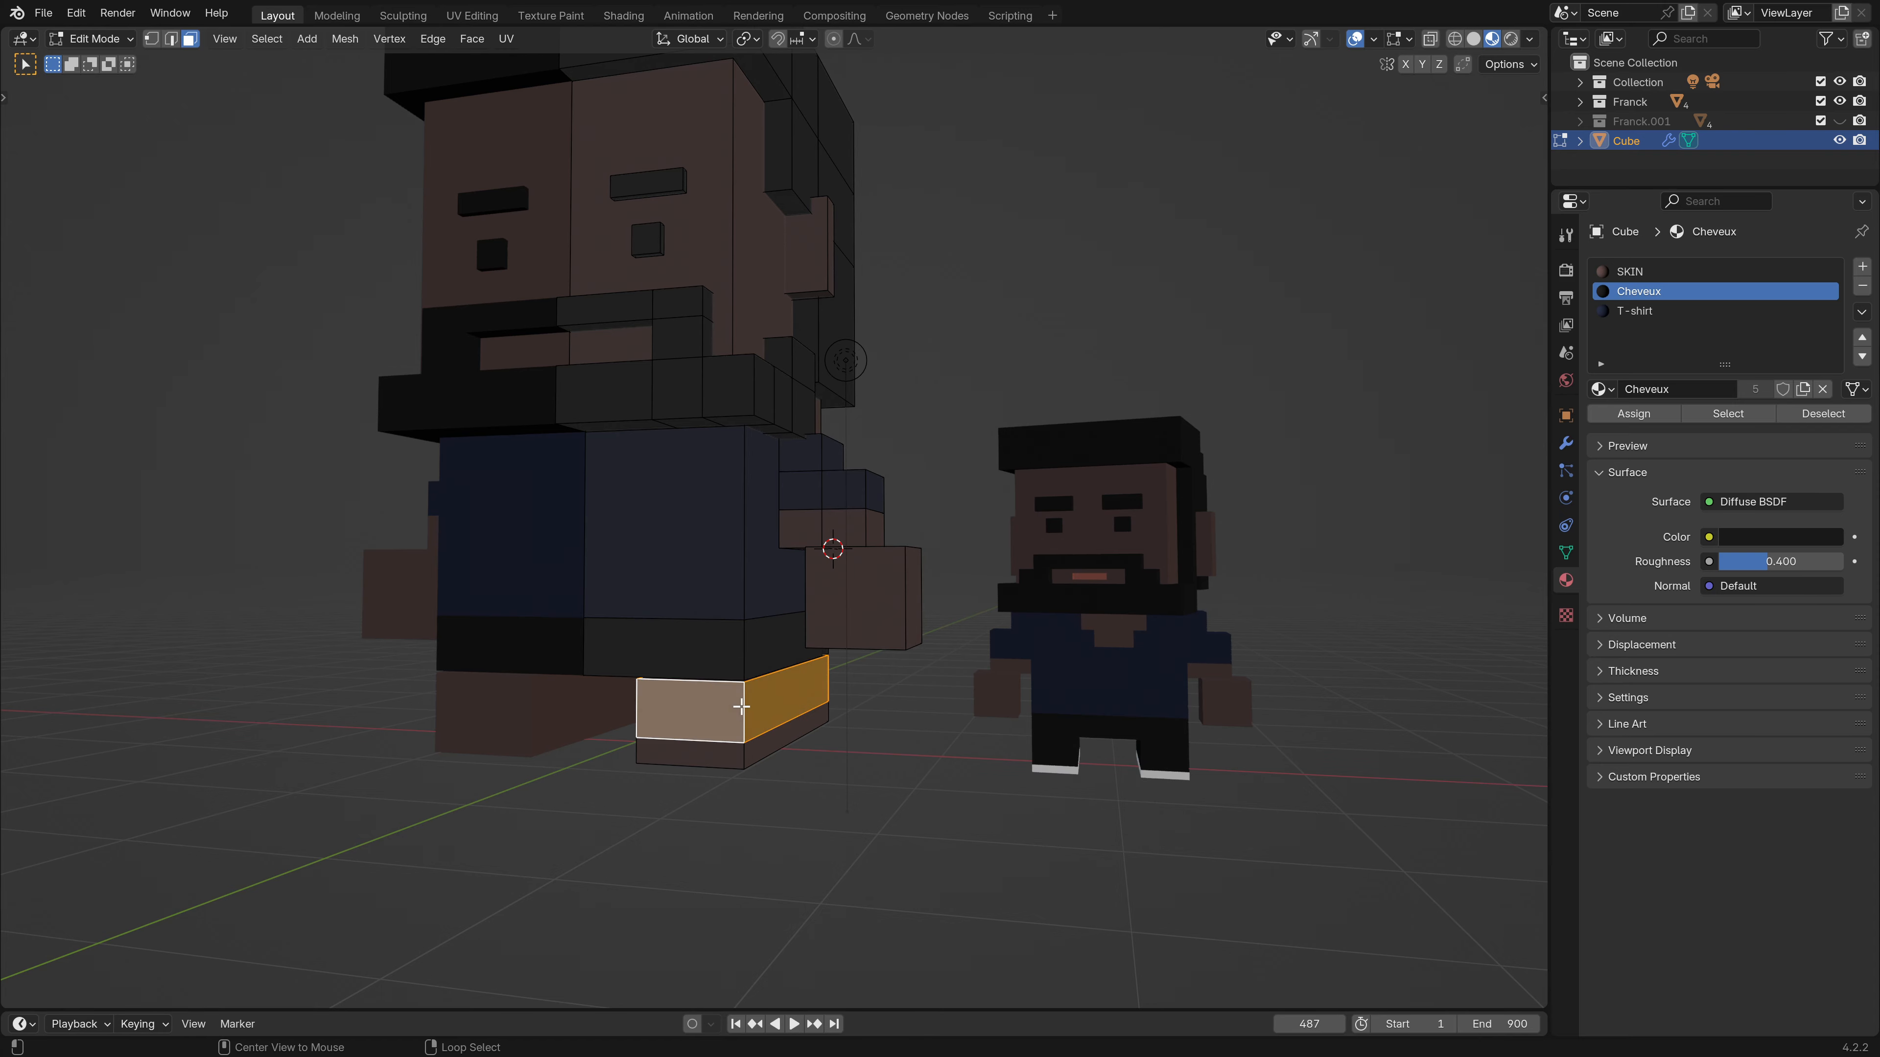
pyautogui.moveTo(800, 703); pyautogui.dragTo(567, 722, button='middle')
pyautogui.scroll(4, 835, 704)
pyautogui.scroll(3, 867, 718)
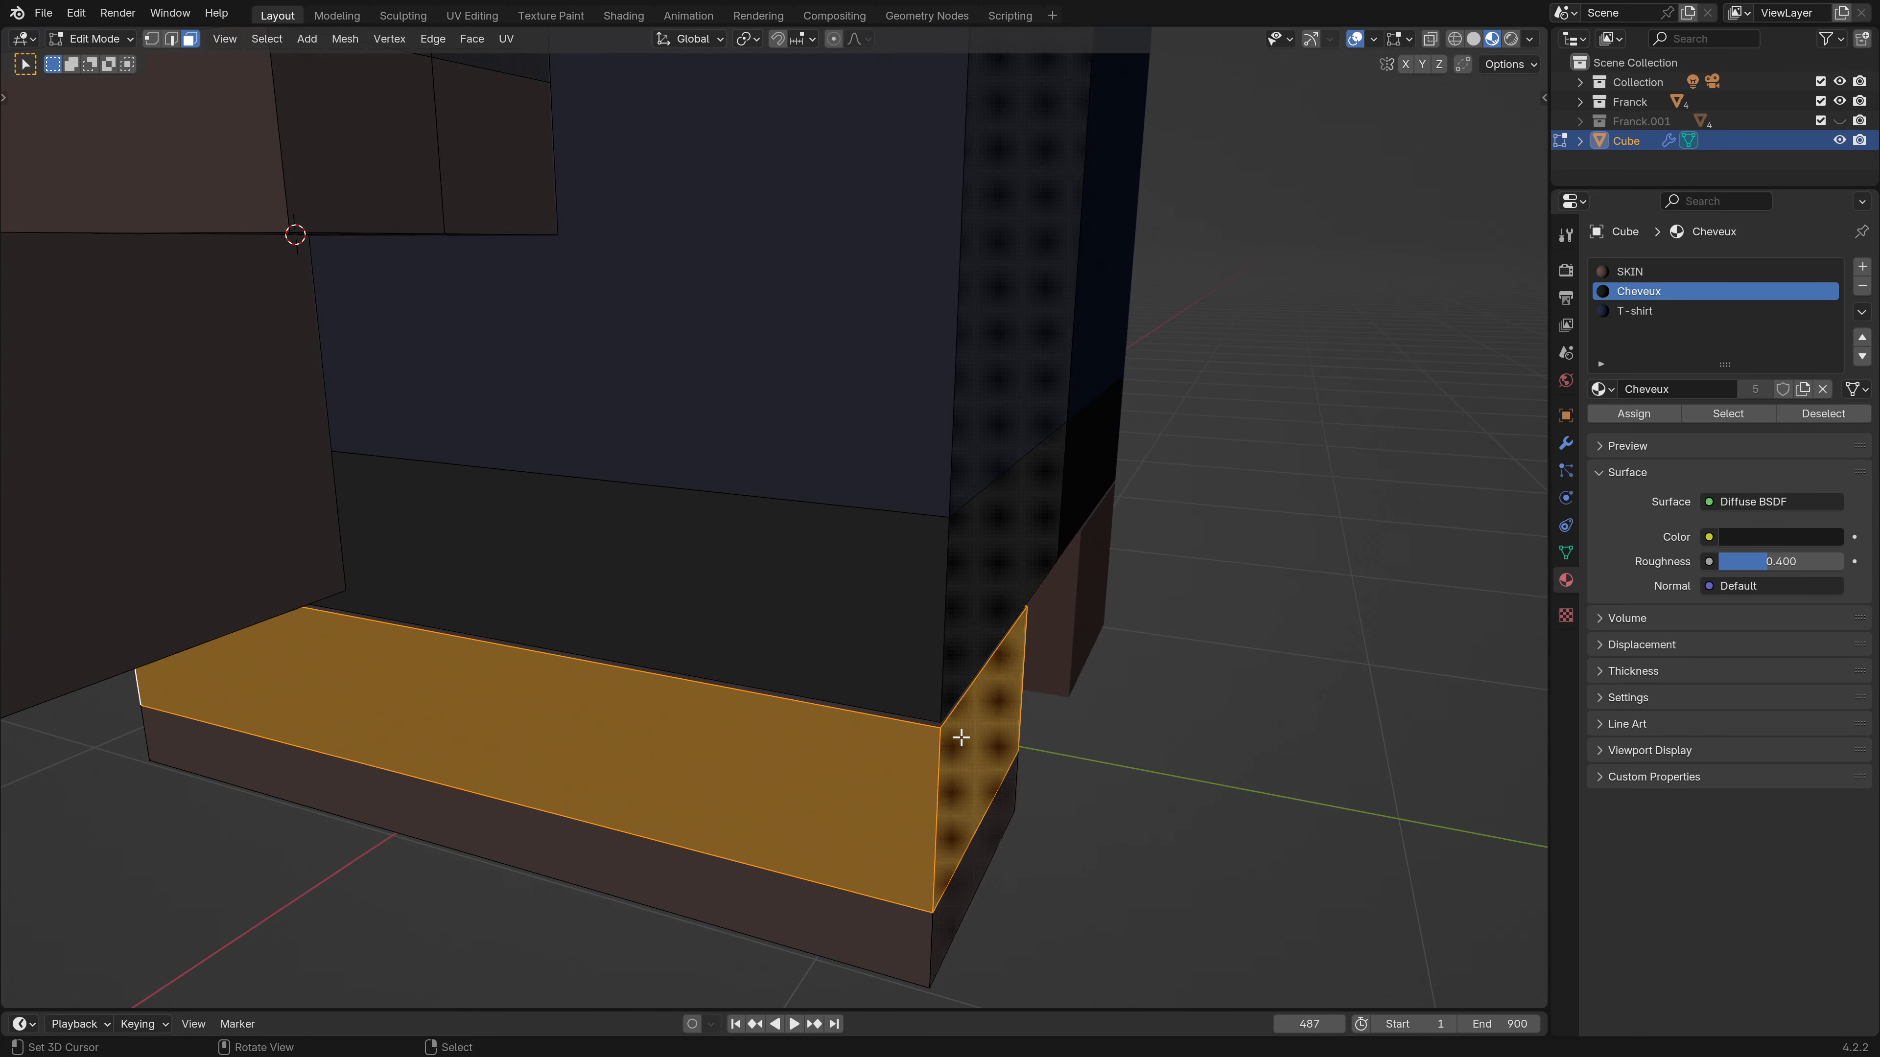
pyautogui.keyDown('shift'); pyautogui.rightClick(934, 724); pyautogui.keyUp('shift')
pyautogui.click(1643, 291)
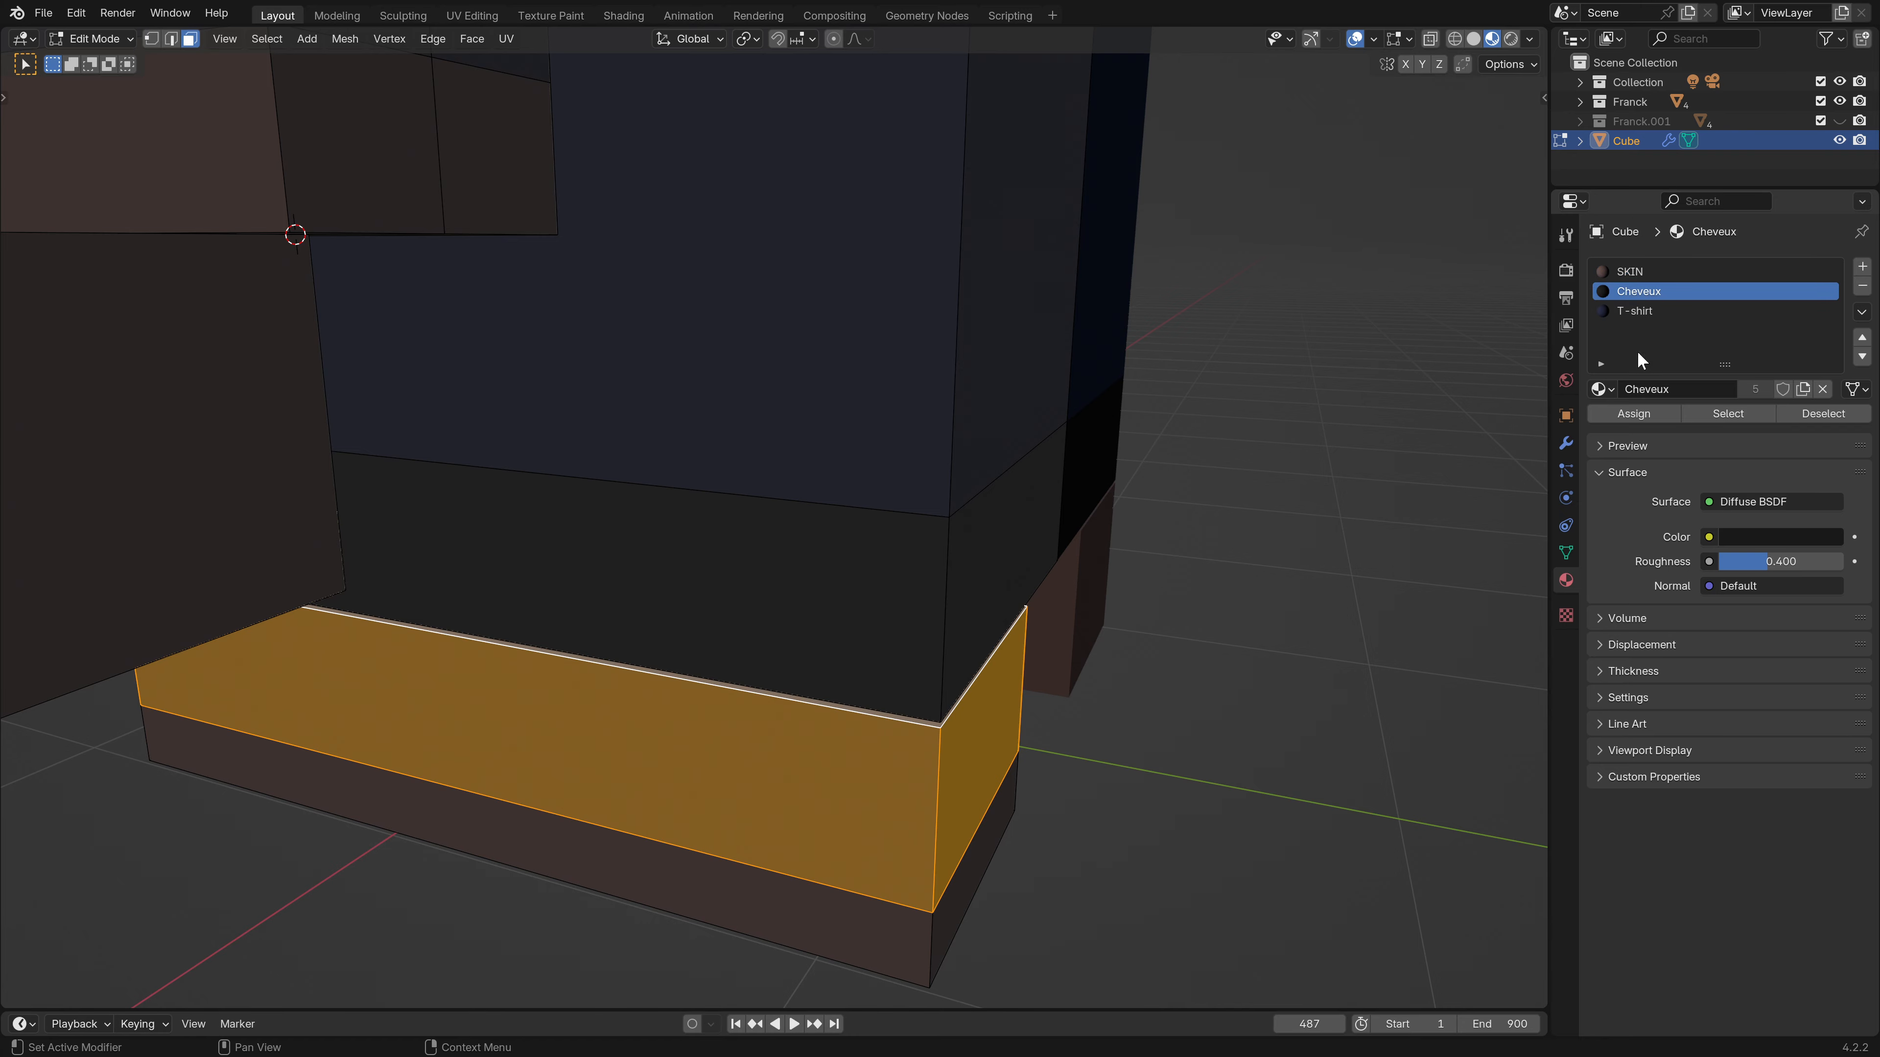
pyautogui.click(1652, 416)
# Select the faces of the sole below the Cube's leg, growing the selection around its sides.
pyautogui.scroll(-9, 629, 717)
pyautogui.moveTo(327, 714); pyautogui.dragTo(601, 658, button='middle')
pyautogui.scroll(3, 531, 773)
pyautogui.moveTo(410, 733); pyautogui.dragTo(396, 792, button='middle')
pyautogui.click(451, 706)
pyautogui.hotkey('ctrl', '+')
pyautogui.scroll(2, 600, 626)
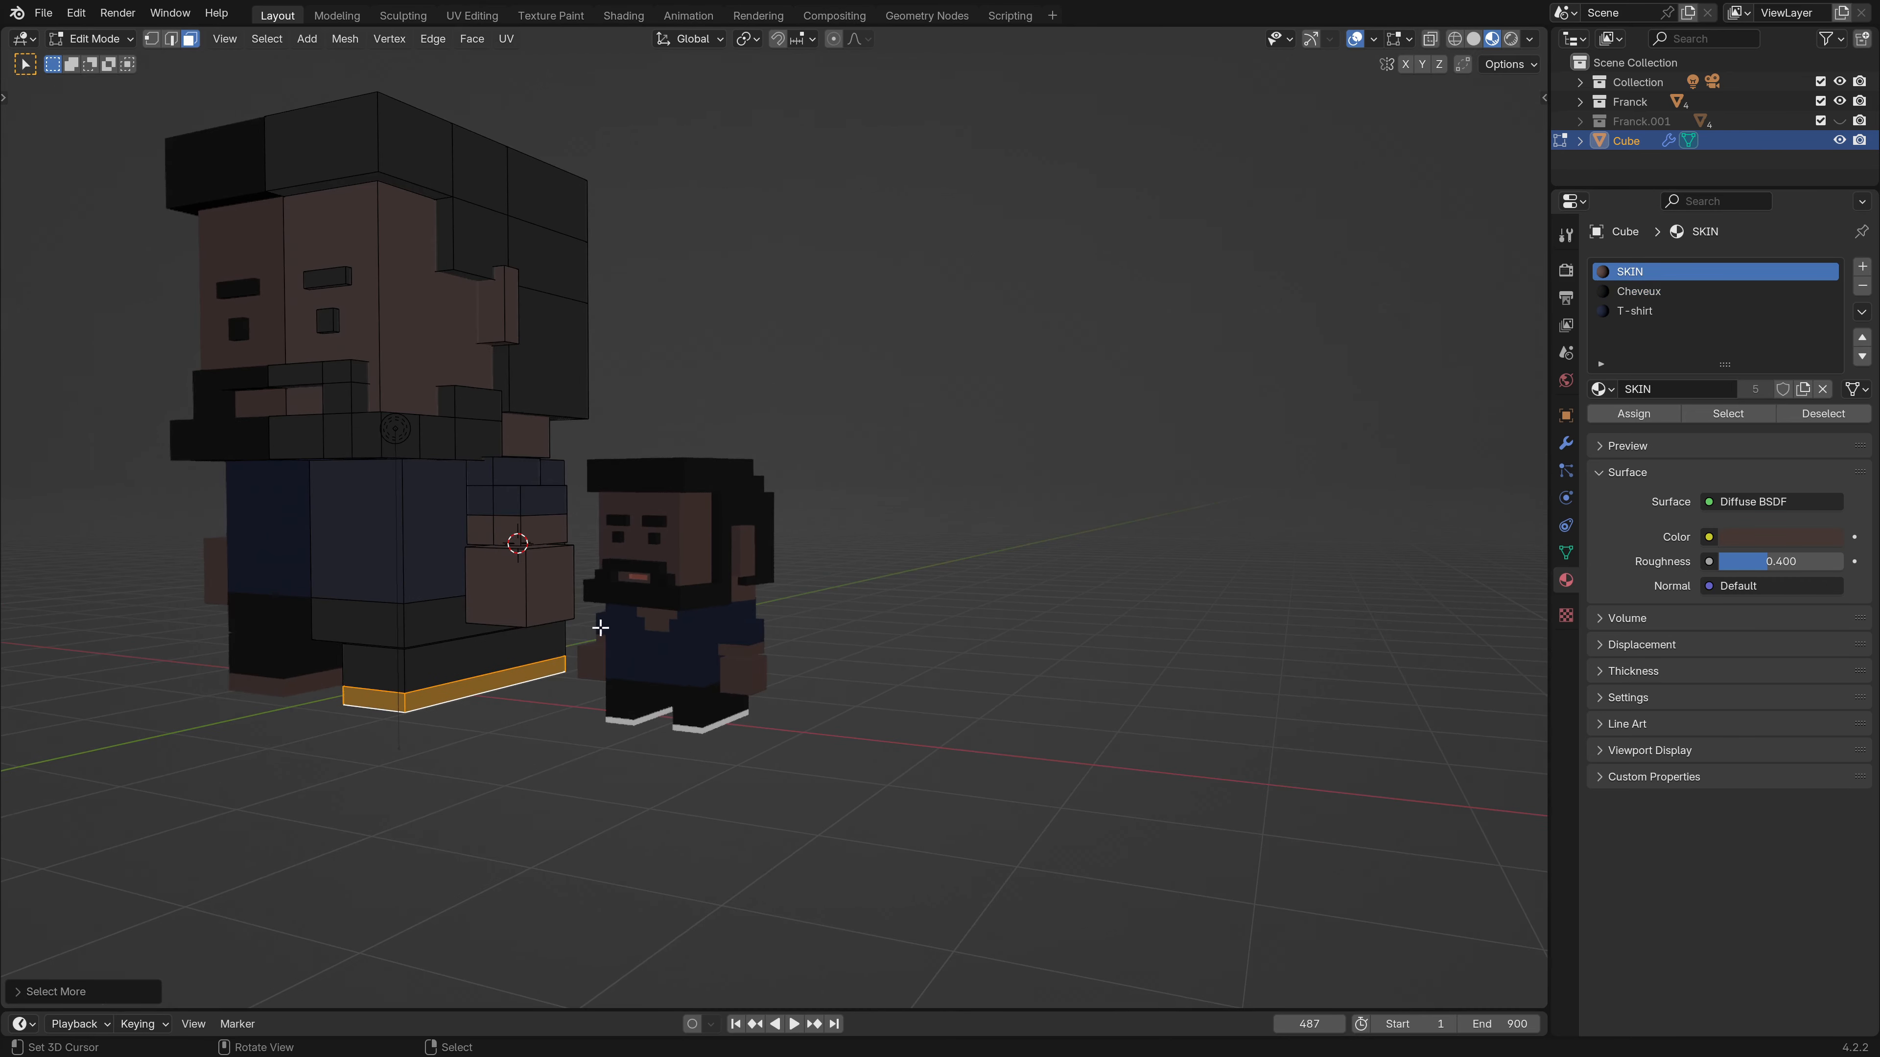
# Check the material slots of the small character's body, and make the Cube the active object again.
pyautogui.press('Tab')
pyautogui.rightClick(670, 700)
pyautogui.press('Tab')
pyautogui.hotkey('alt', 'a')
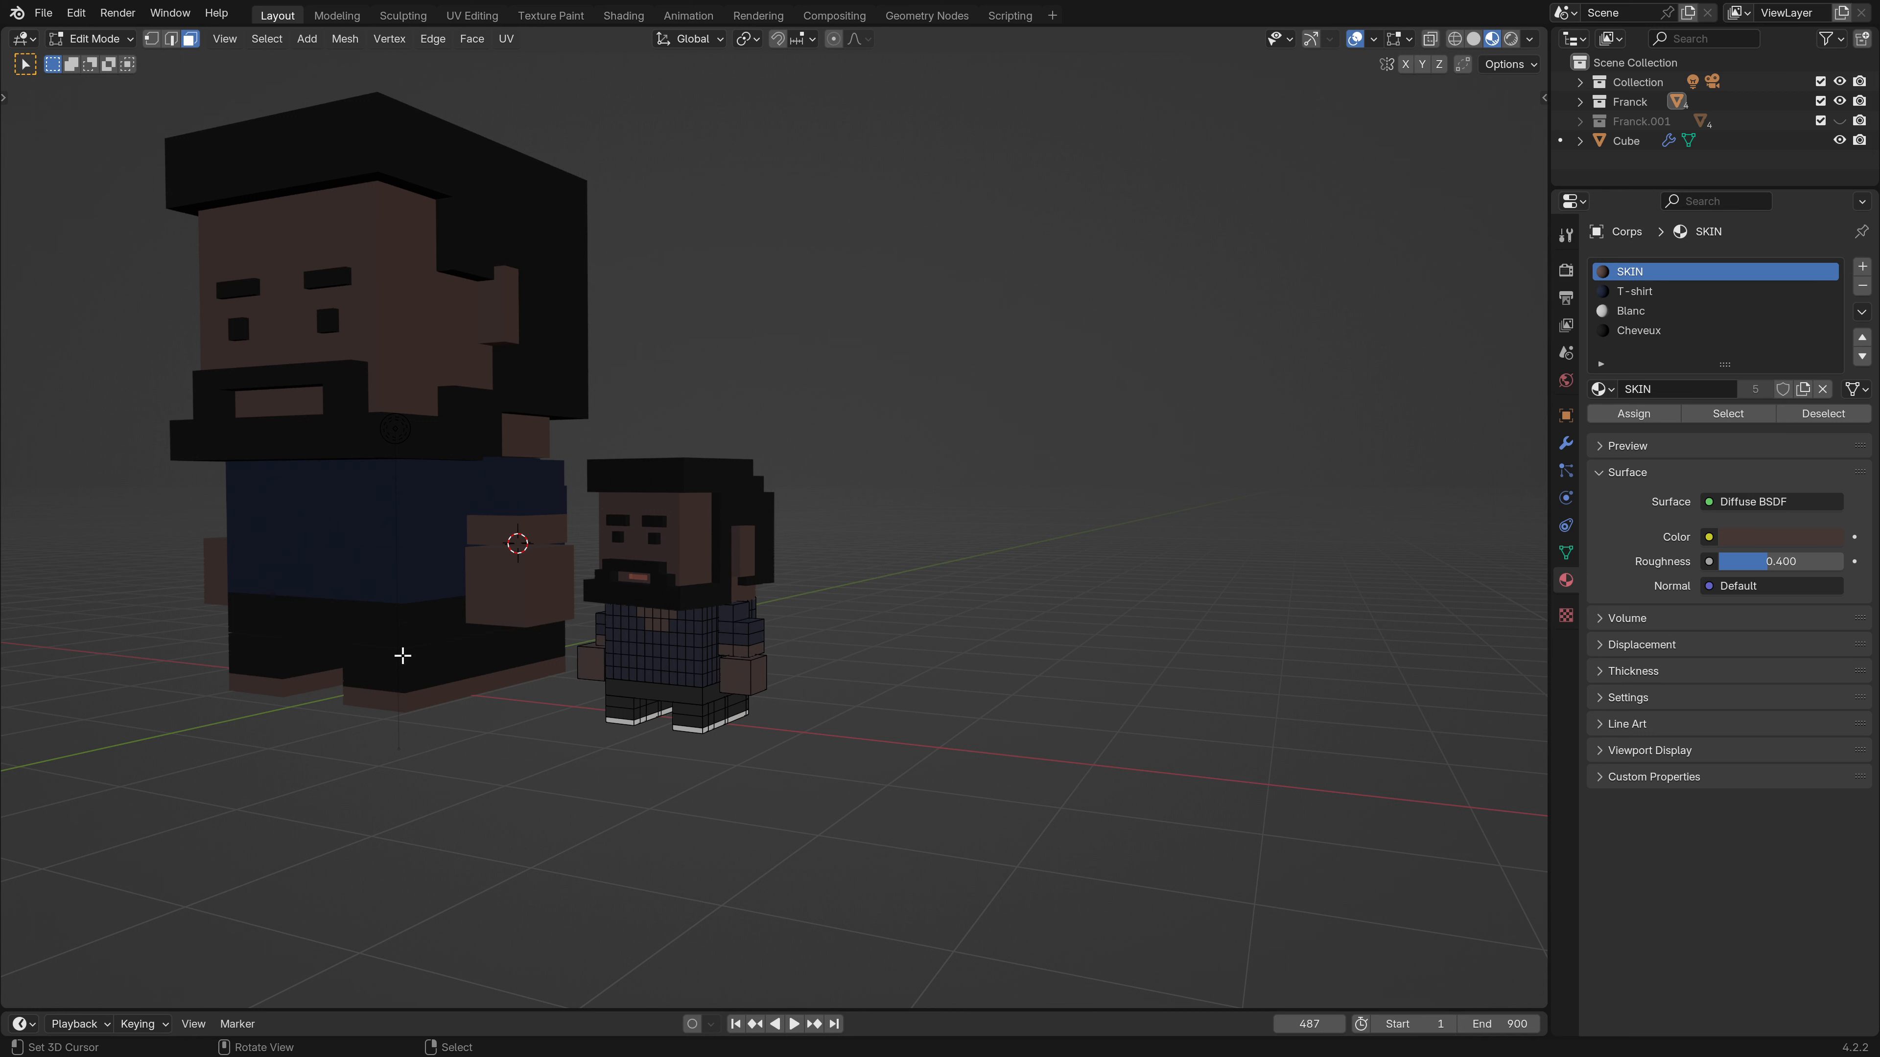
pyautogui.press('Tab')
pyautogui.rightClick(433, 657)
pyautogui.keyDown('shift'); pyautogui.moveTo(536, 494); pyautogui.dragTo(647, 577, button='middle'); pyautogui.keyUp('shift')
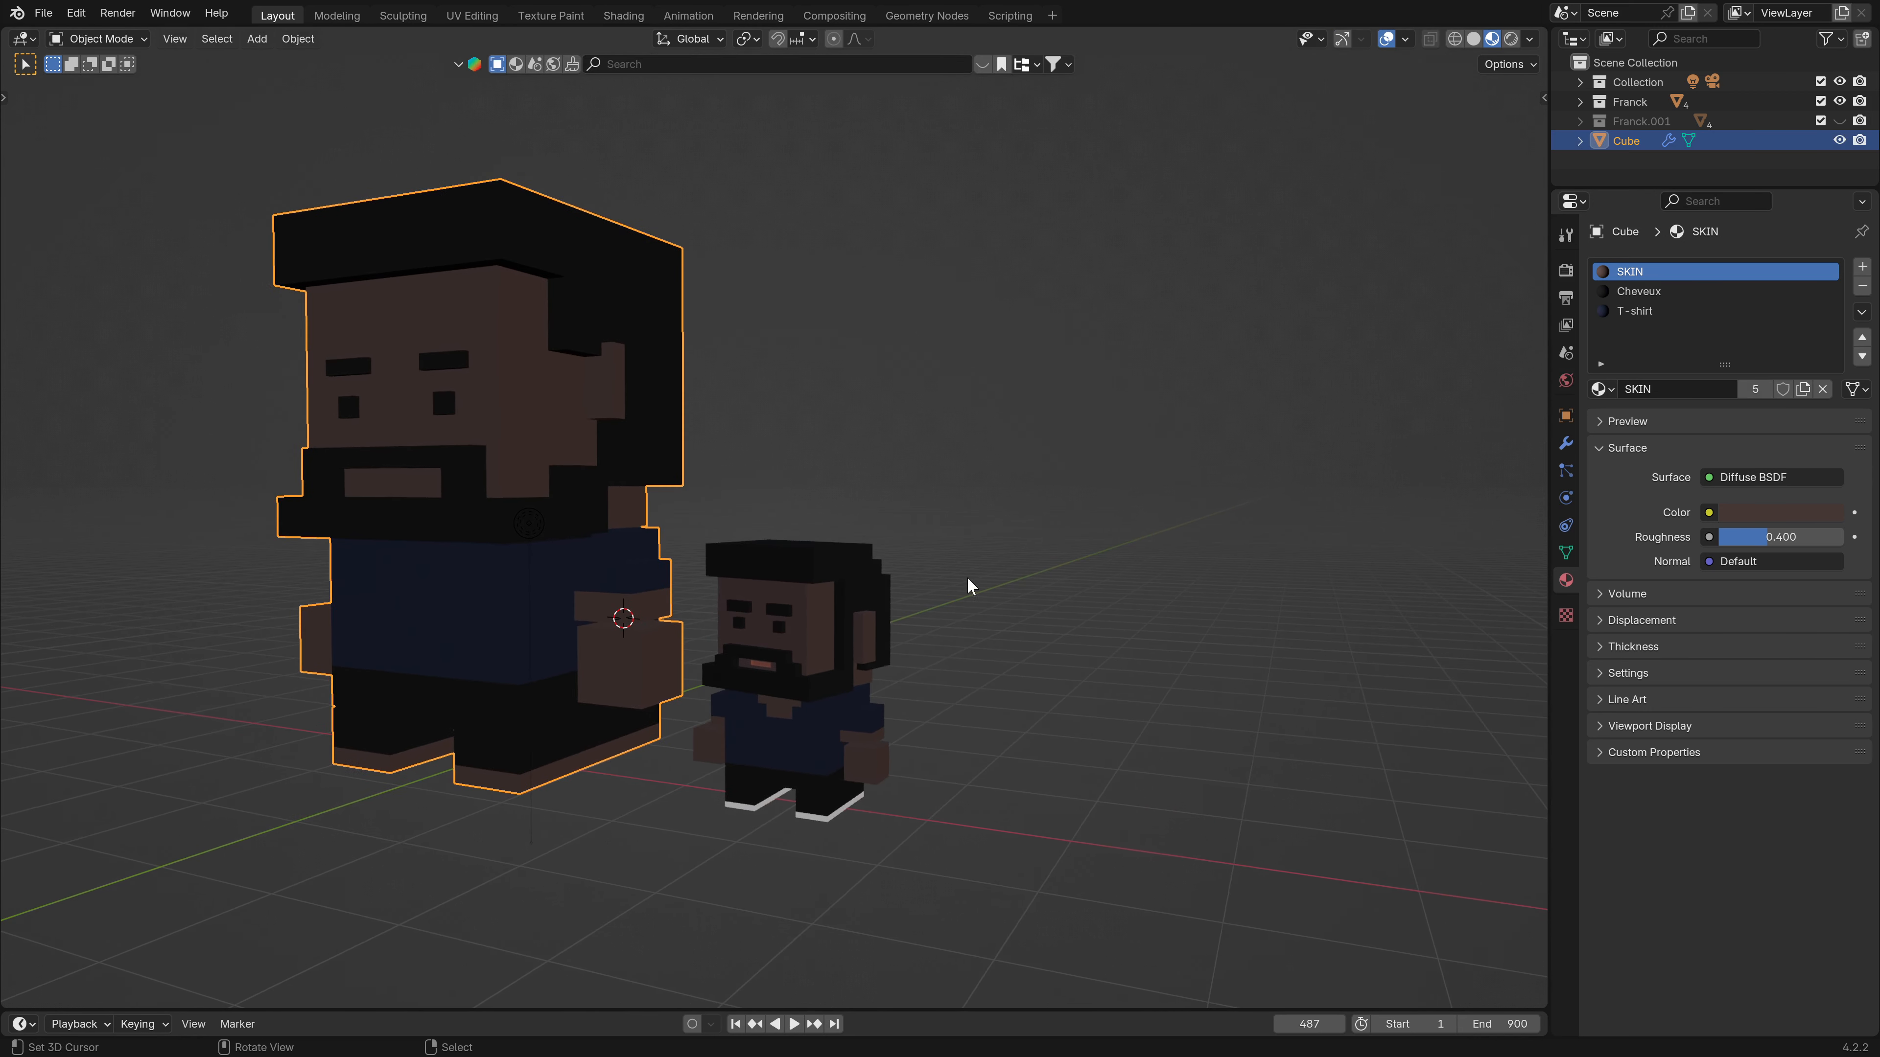
# Add a material slot holding Blanc to the Cube and assign it to the selected sole faces.
pyautogui.click(1862, 266)
pyautogui.click(1601, 390)
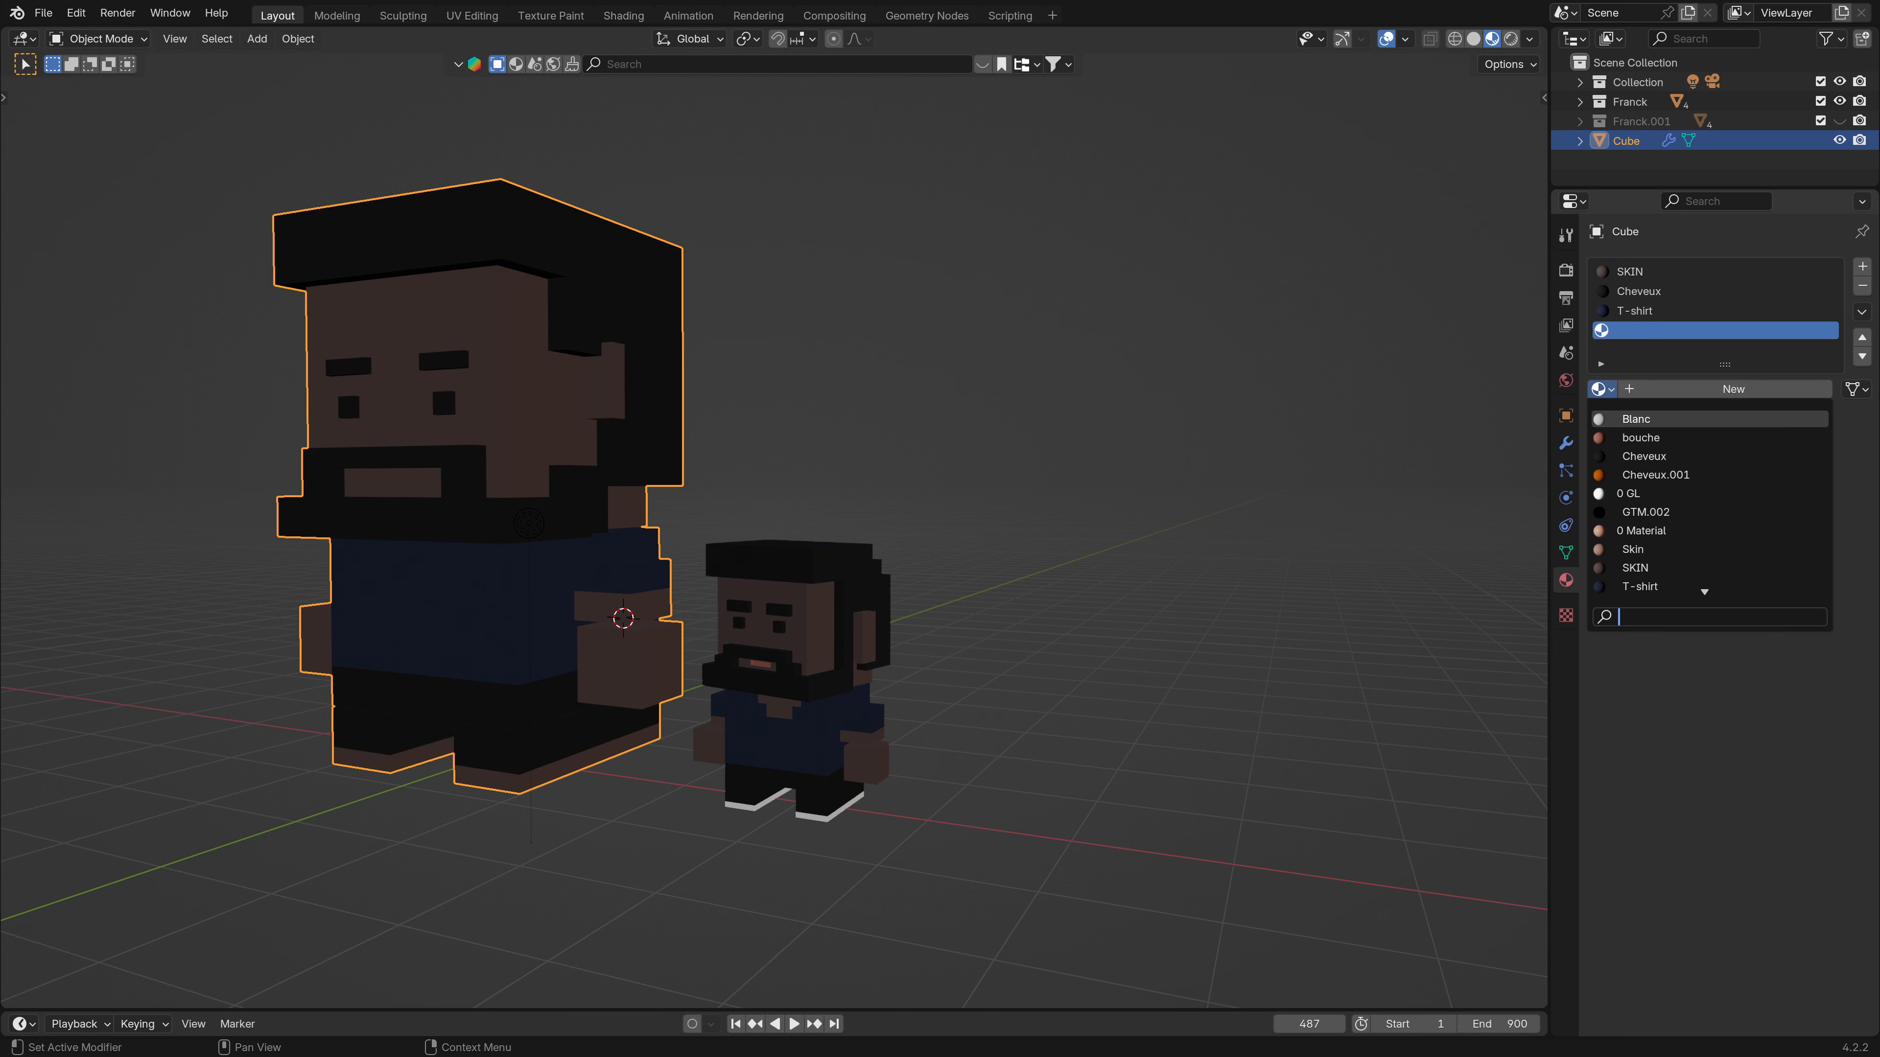
pyautogui.click(1636, 419)
pyautogui.press('Tab')
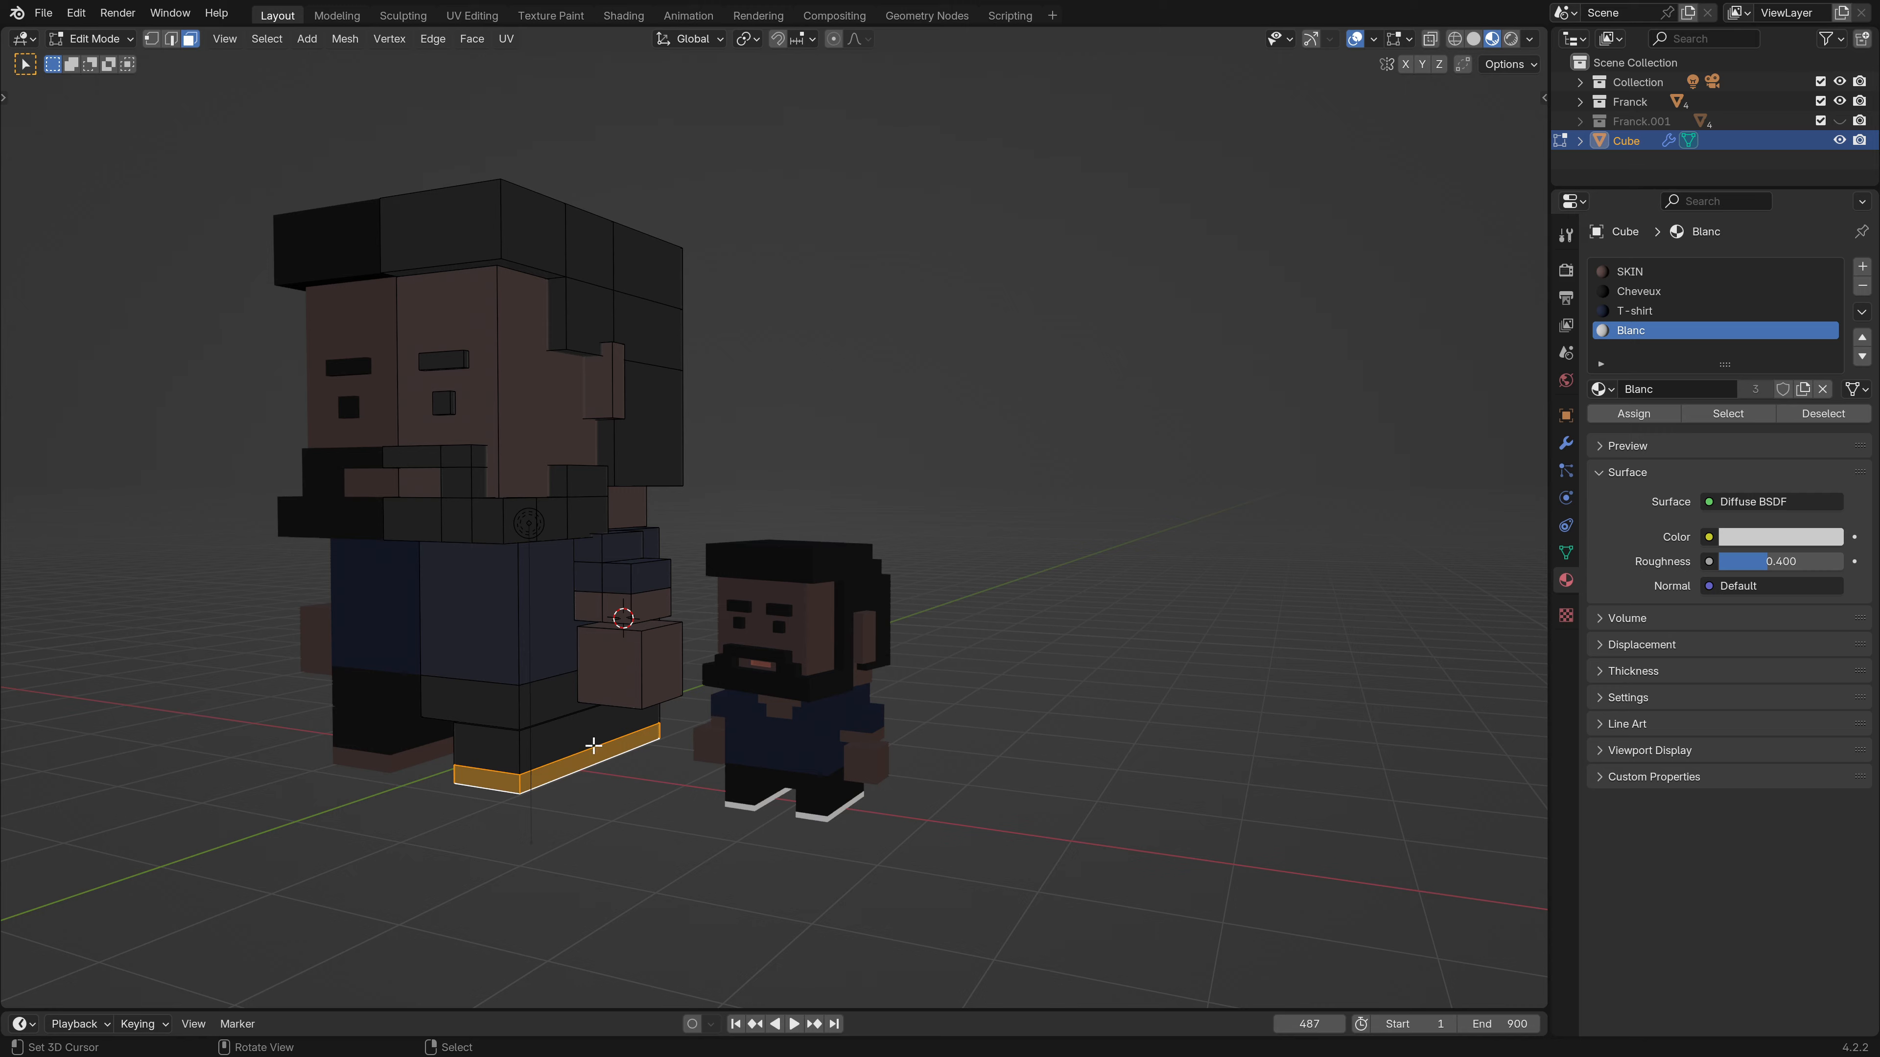
pyautogui.click(1645, 419)
pyautogui.press('Tab')
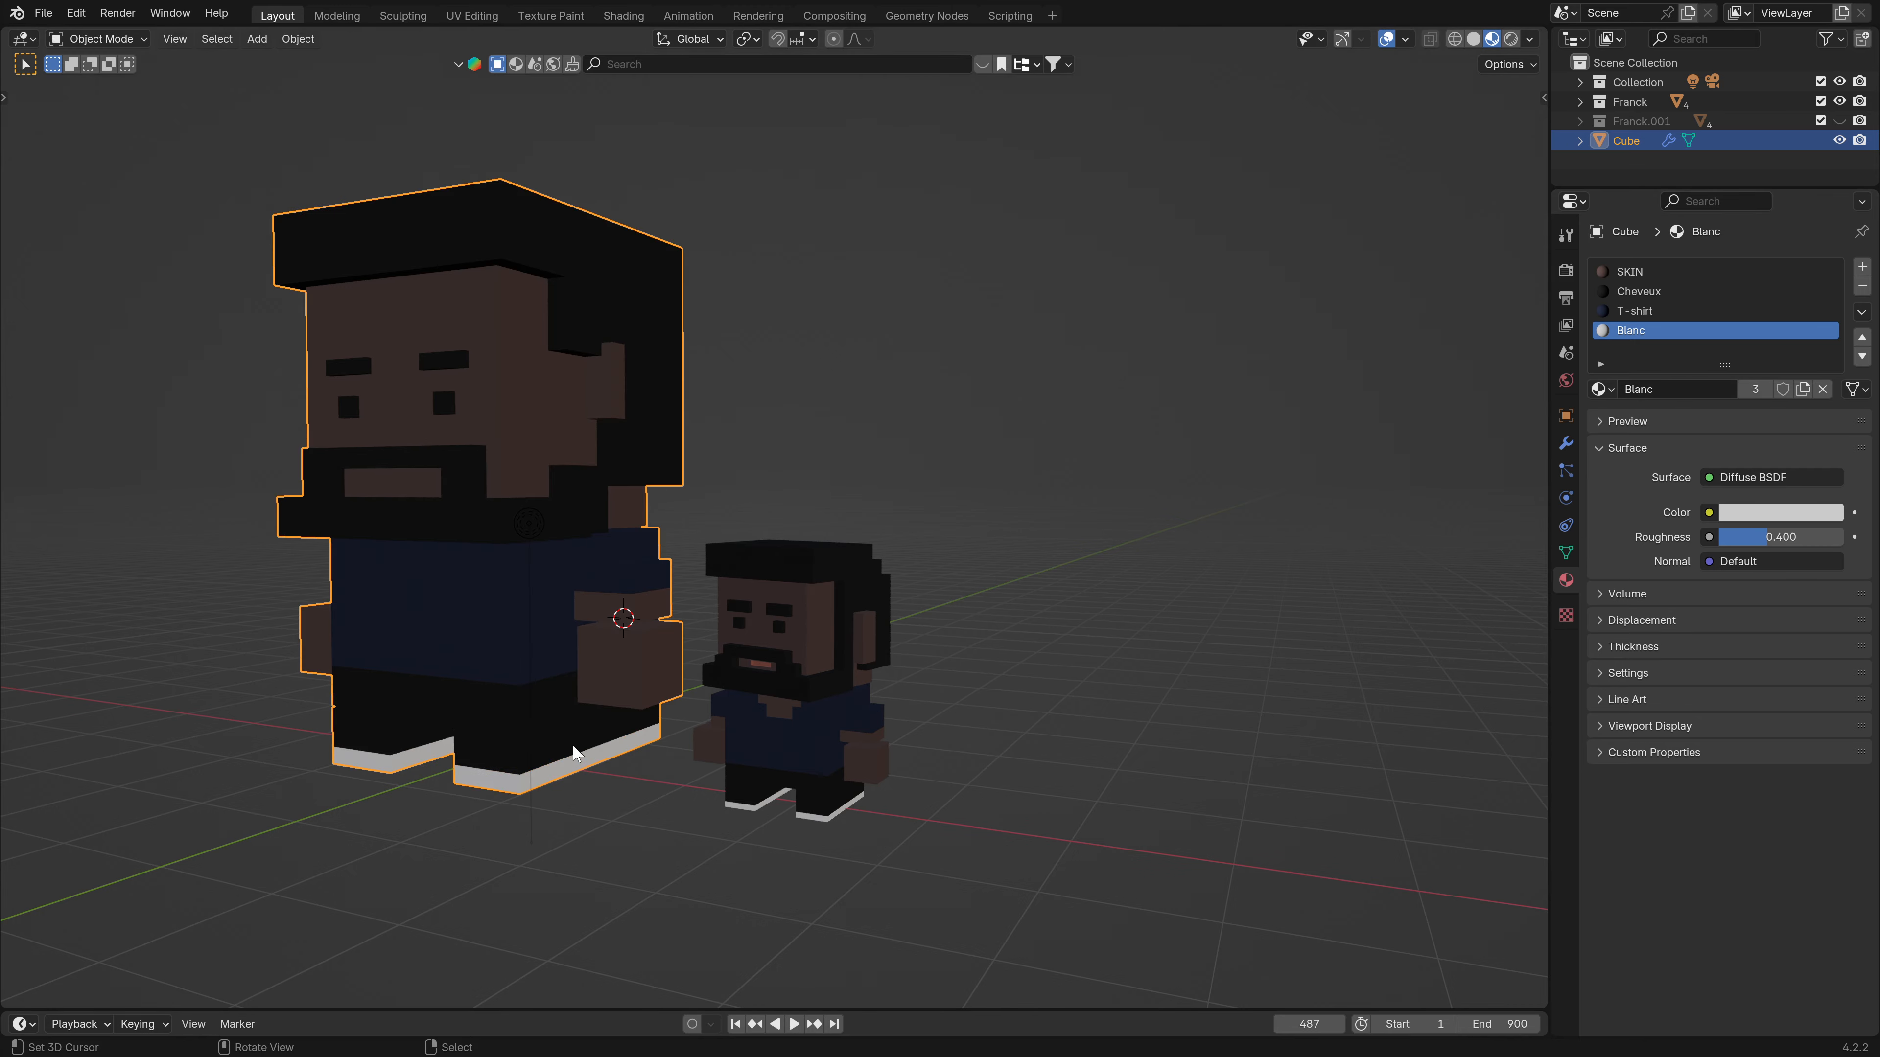
# Compare the coloured Cube with the small character from the front and both sides, including the ears and sideburns.
pyautogui.moveTo(481, 763); pyautogui.dragTo(470, 685, button='middle')
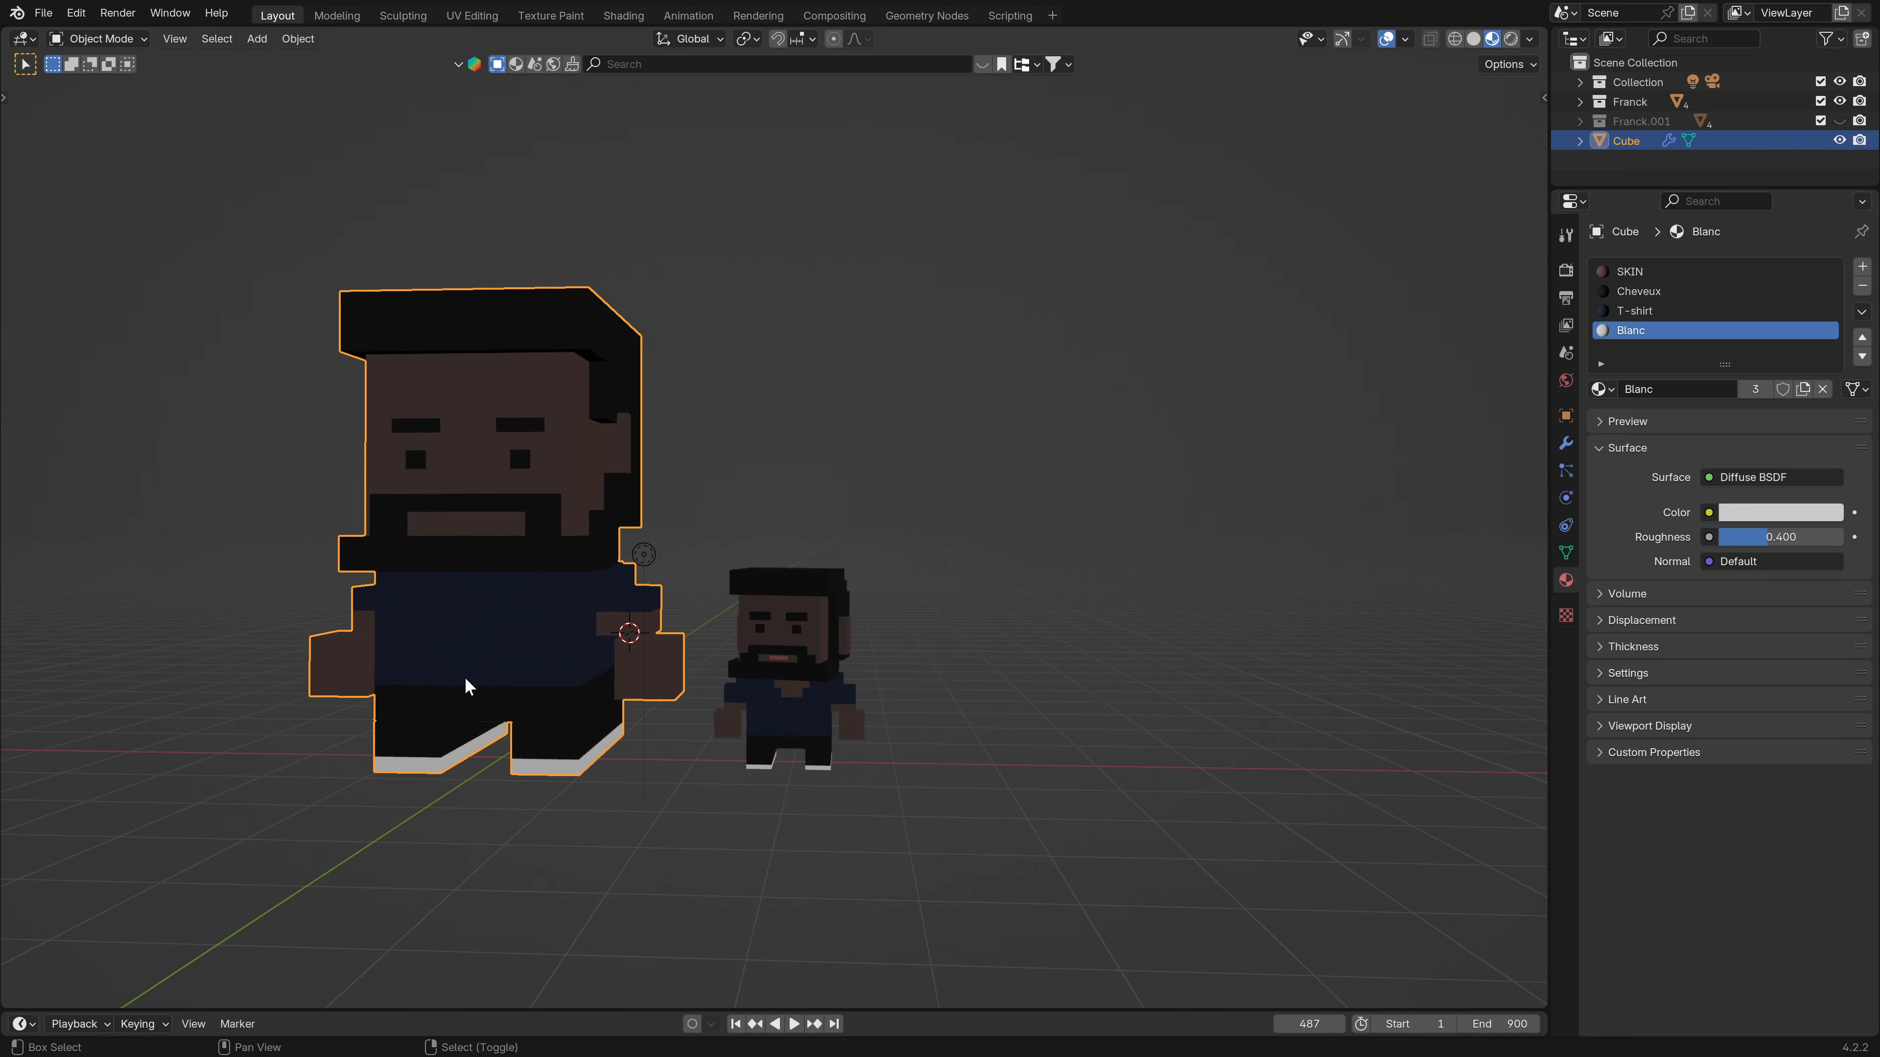
pyautogui.scroll(4, 624, 674)
pyautogui.moveTo(623, 675); pyautogui.dragTo(489, 675, button='middle')
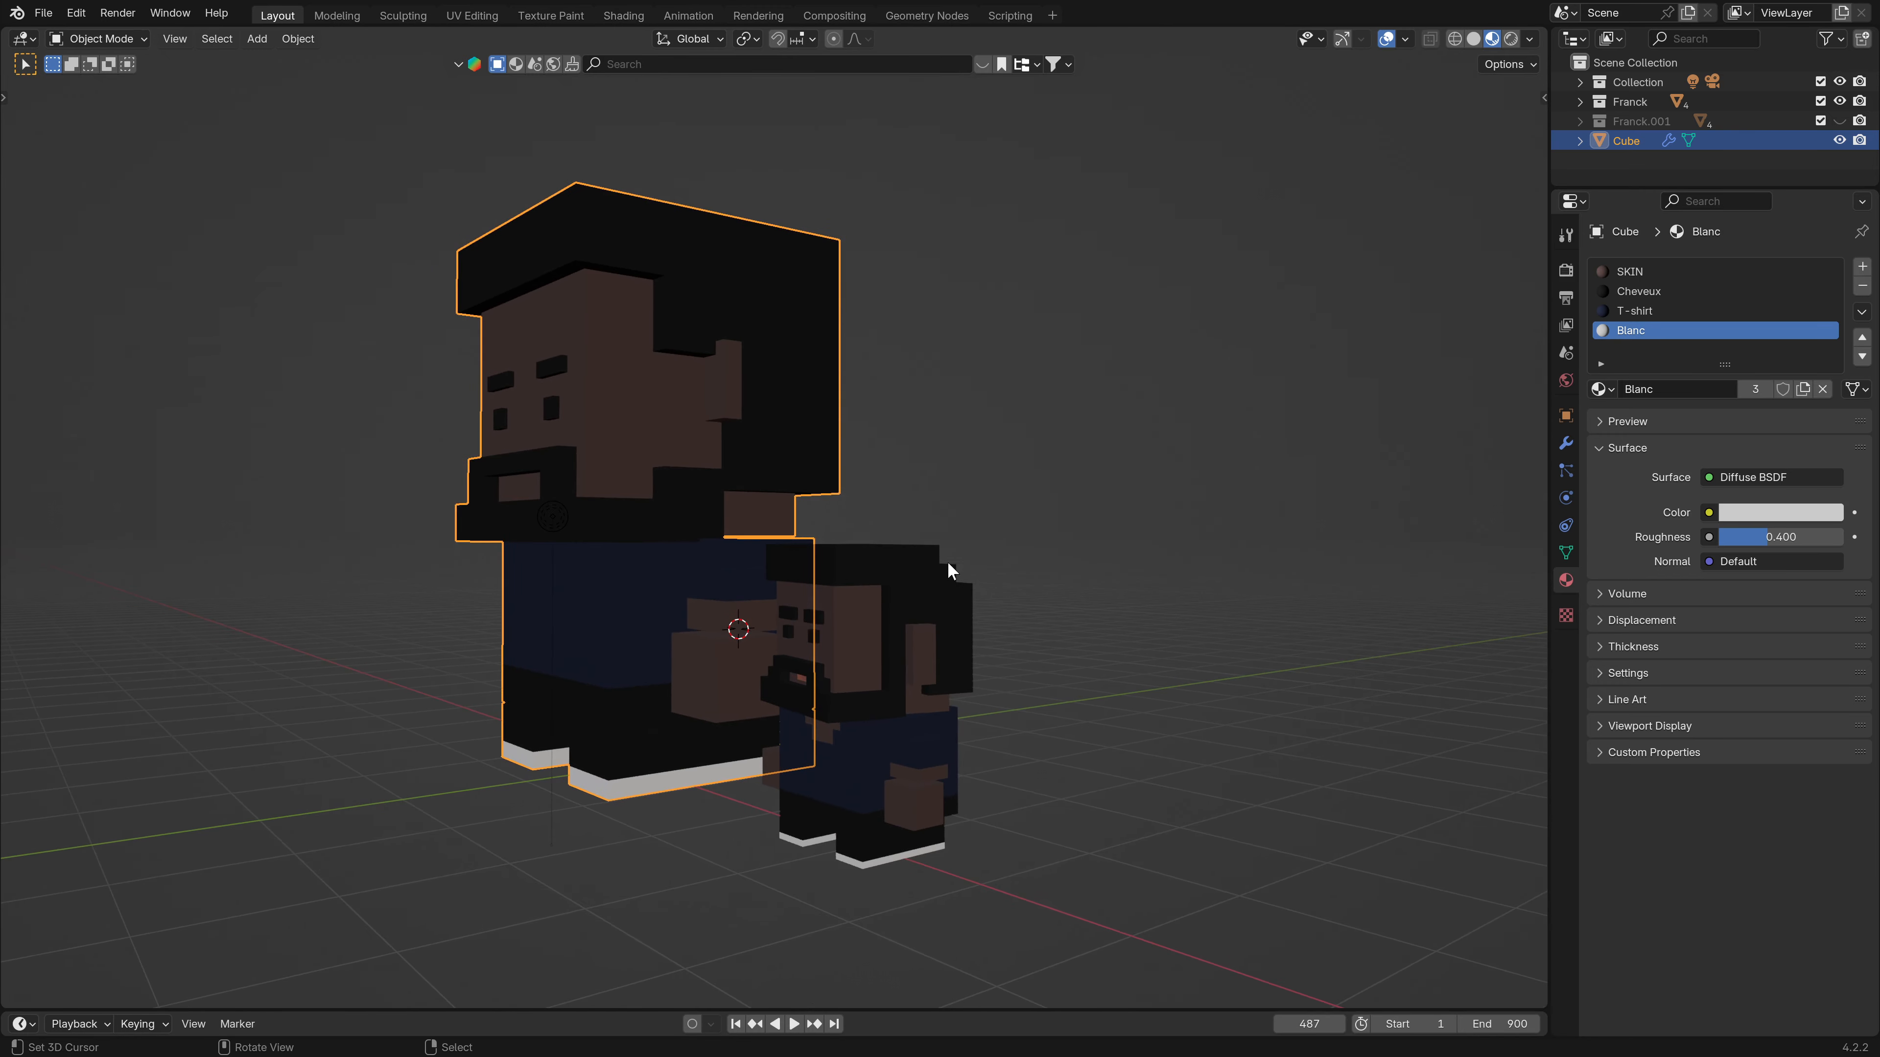
pyautogui.moveTo(971, 609); pyautogui.dragTo(727, 354, button='middle')
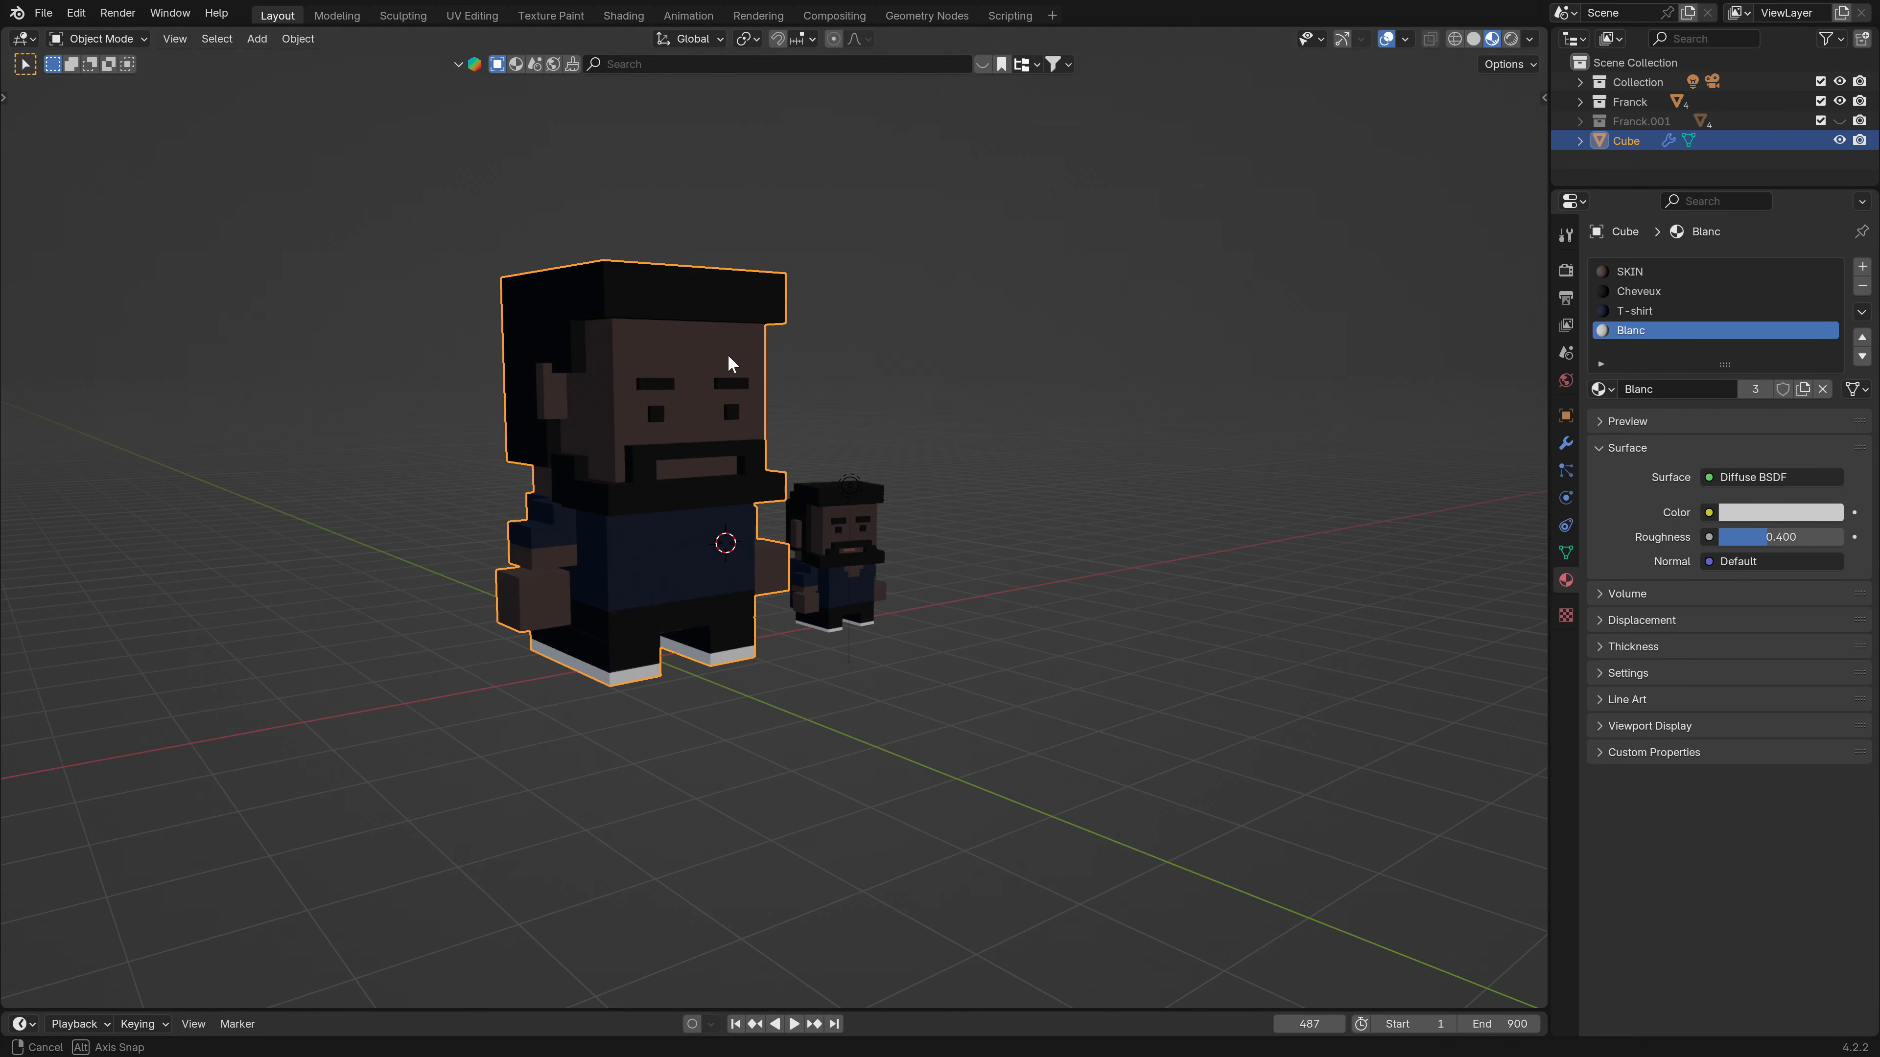
pyautogui.scroll(1, 651, 437)
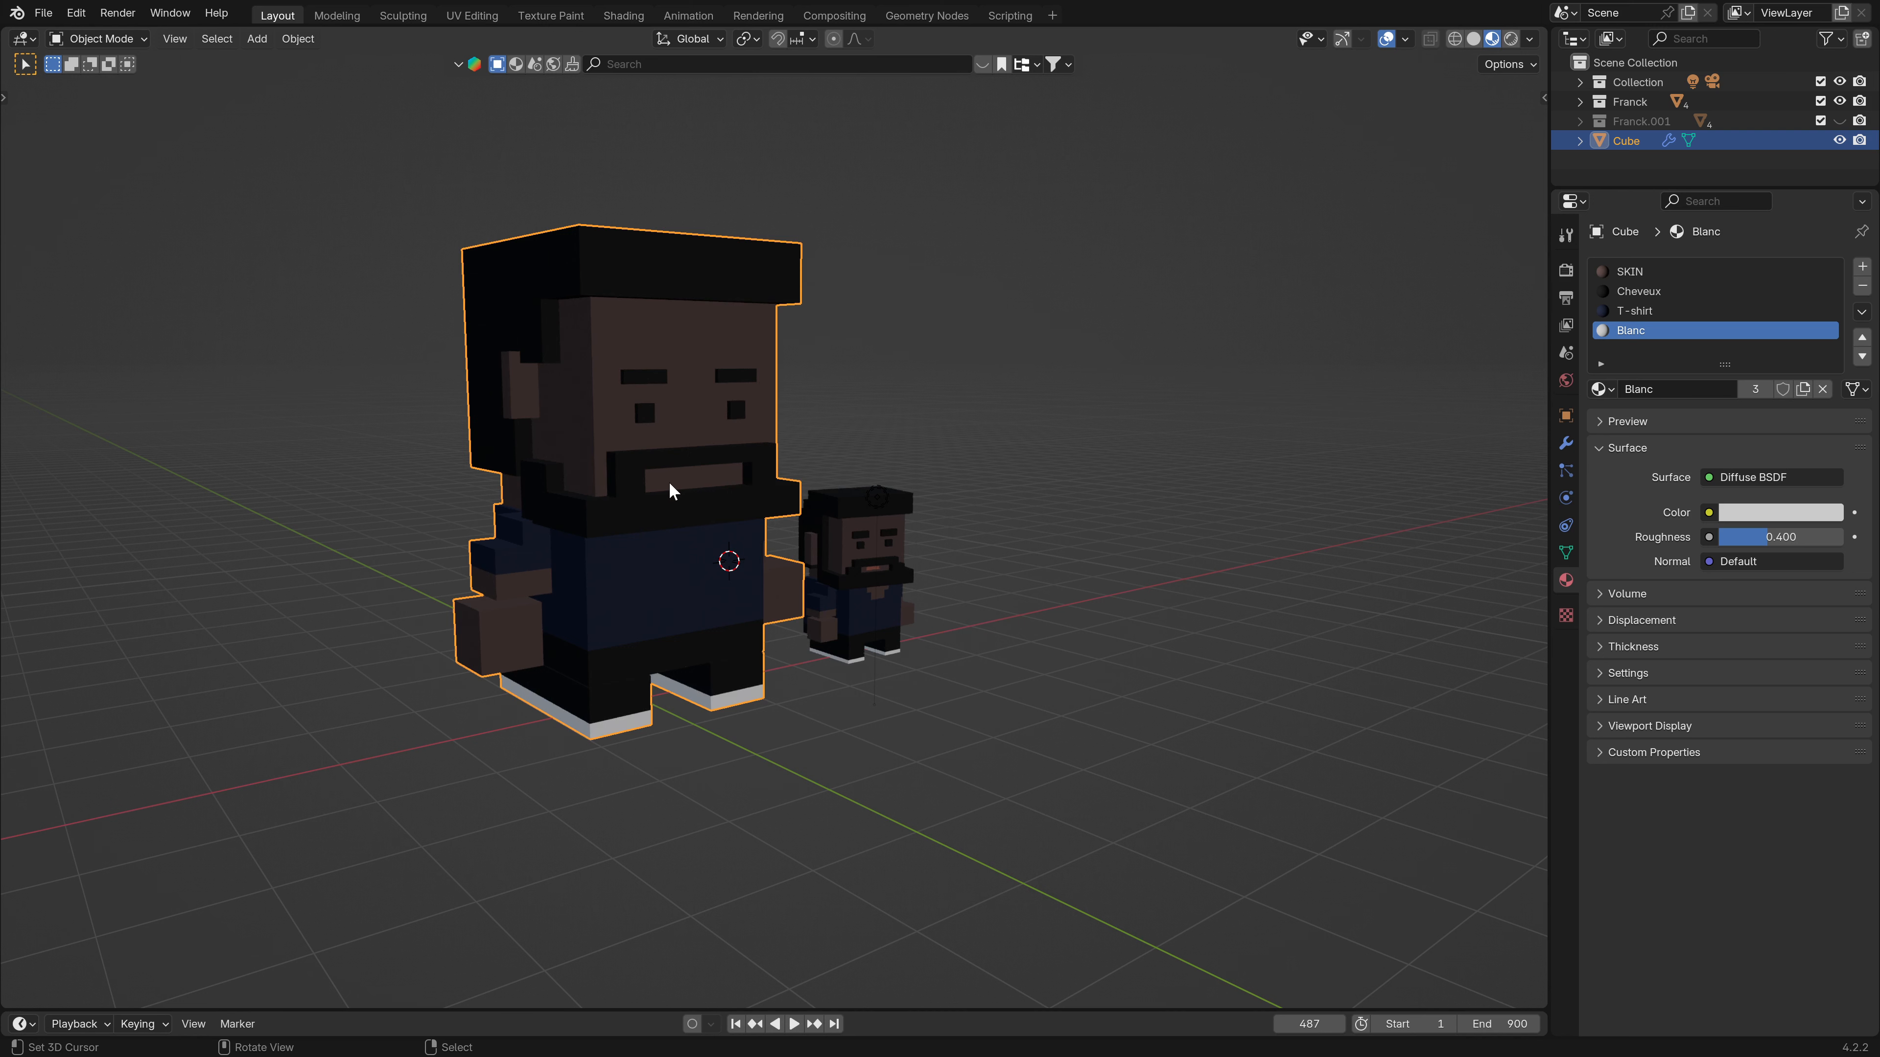
pyautogui.moveTo(564, 532); pyautogui.dragTo(324, 429, button='middle')
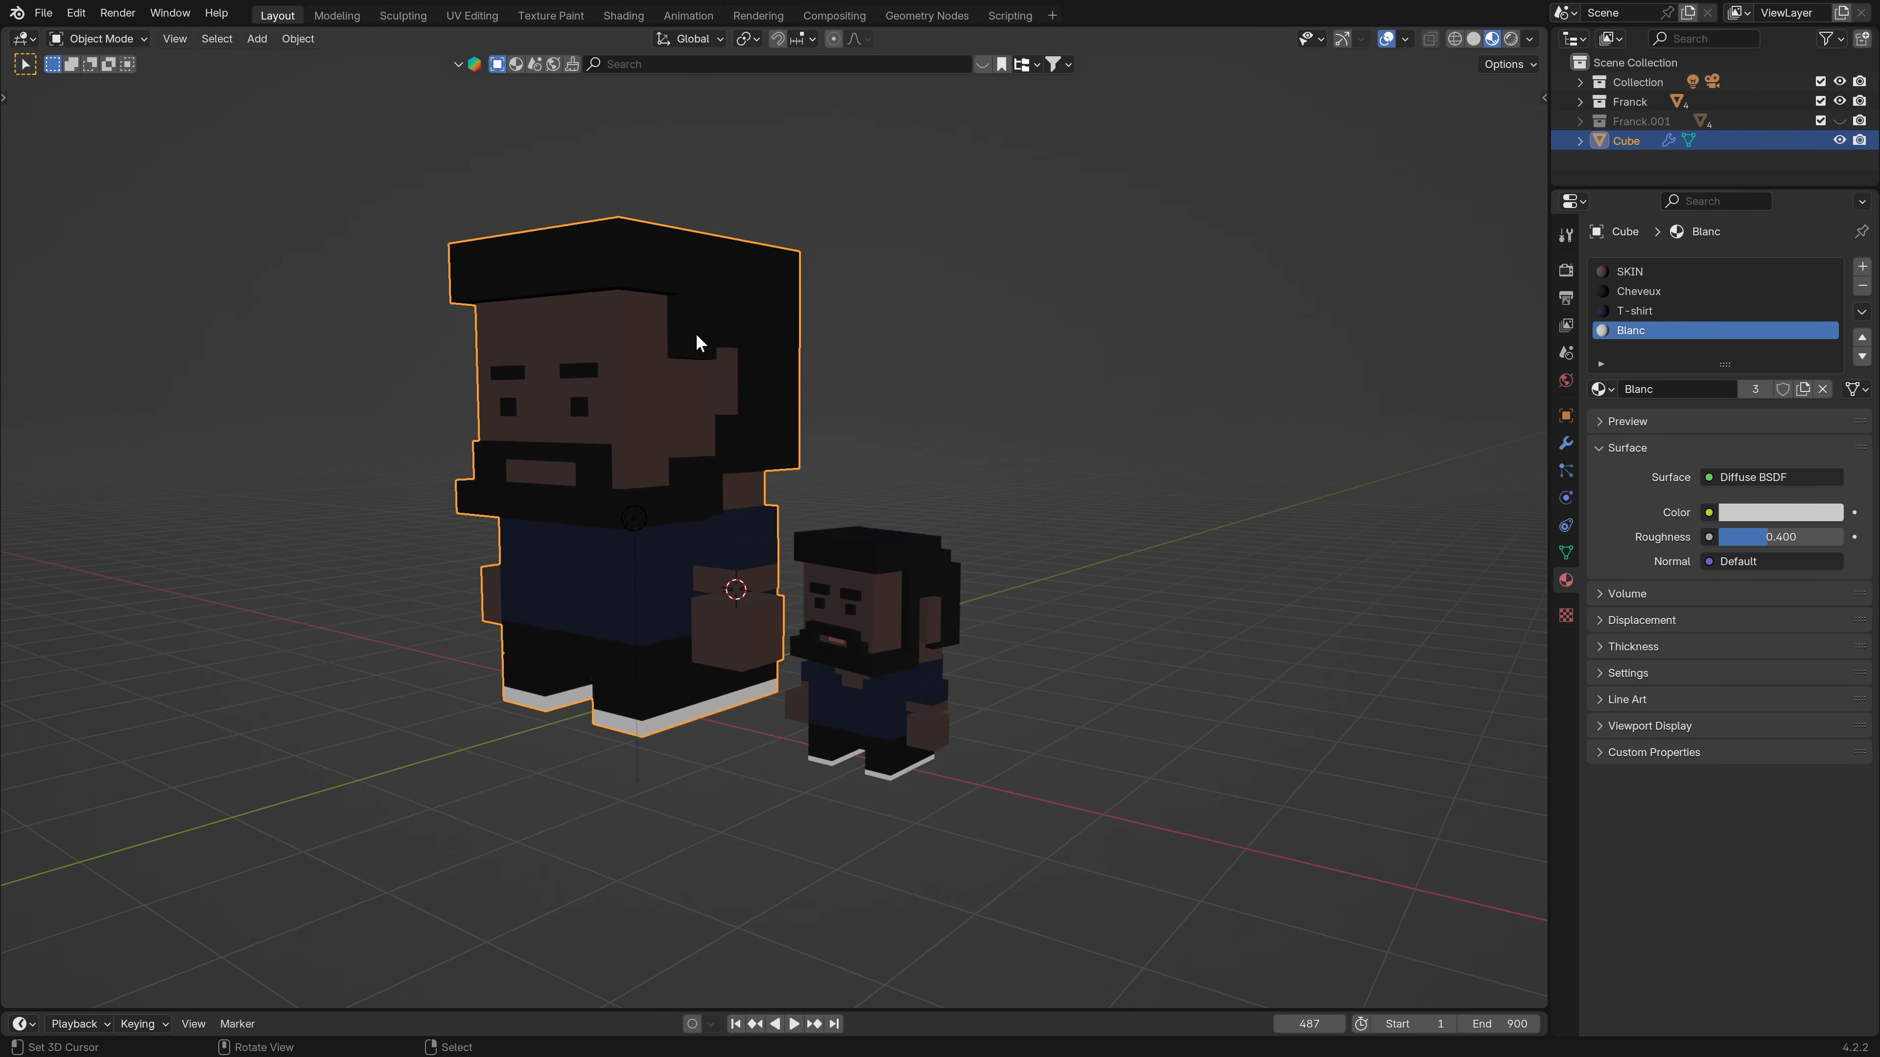
# Move the front face of the Cube's ear forward along the Y axis to deepen the ear.
pyautogui.press('Tab')
pyautogui.scroll(3, 699, 370)
pyautogui.click(703, 403)
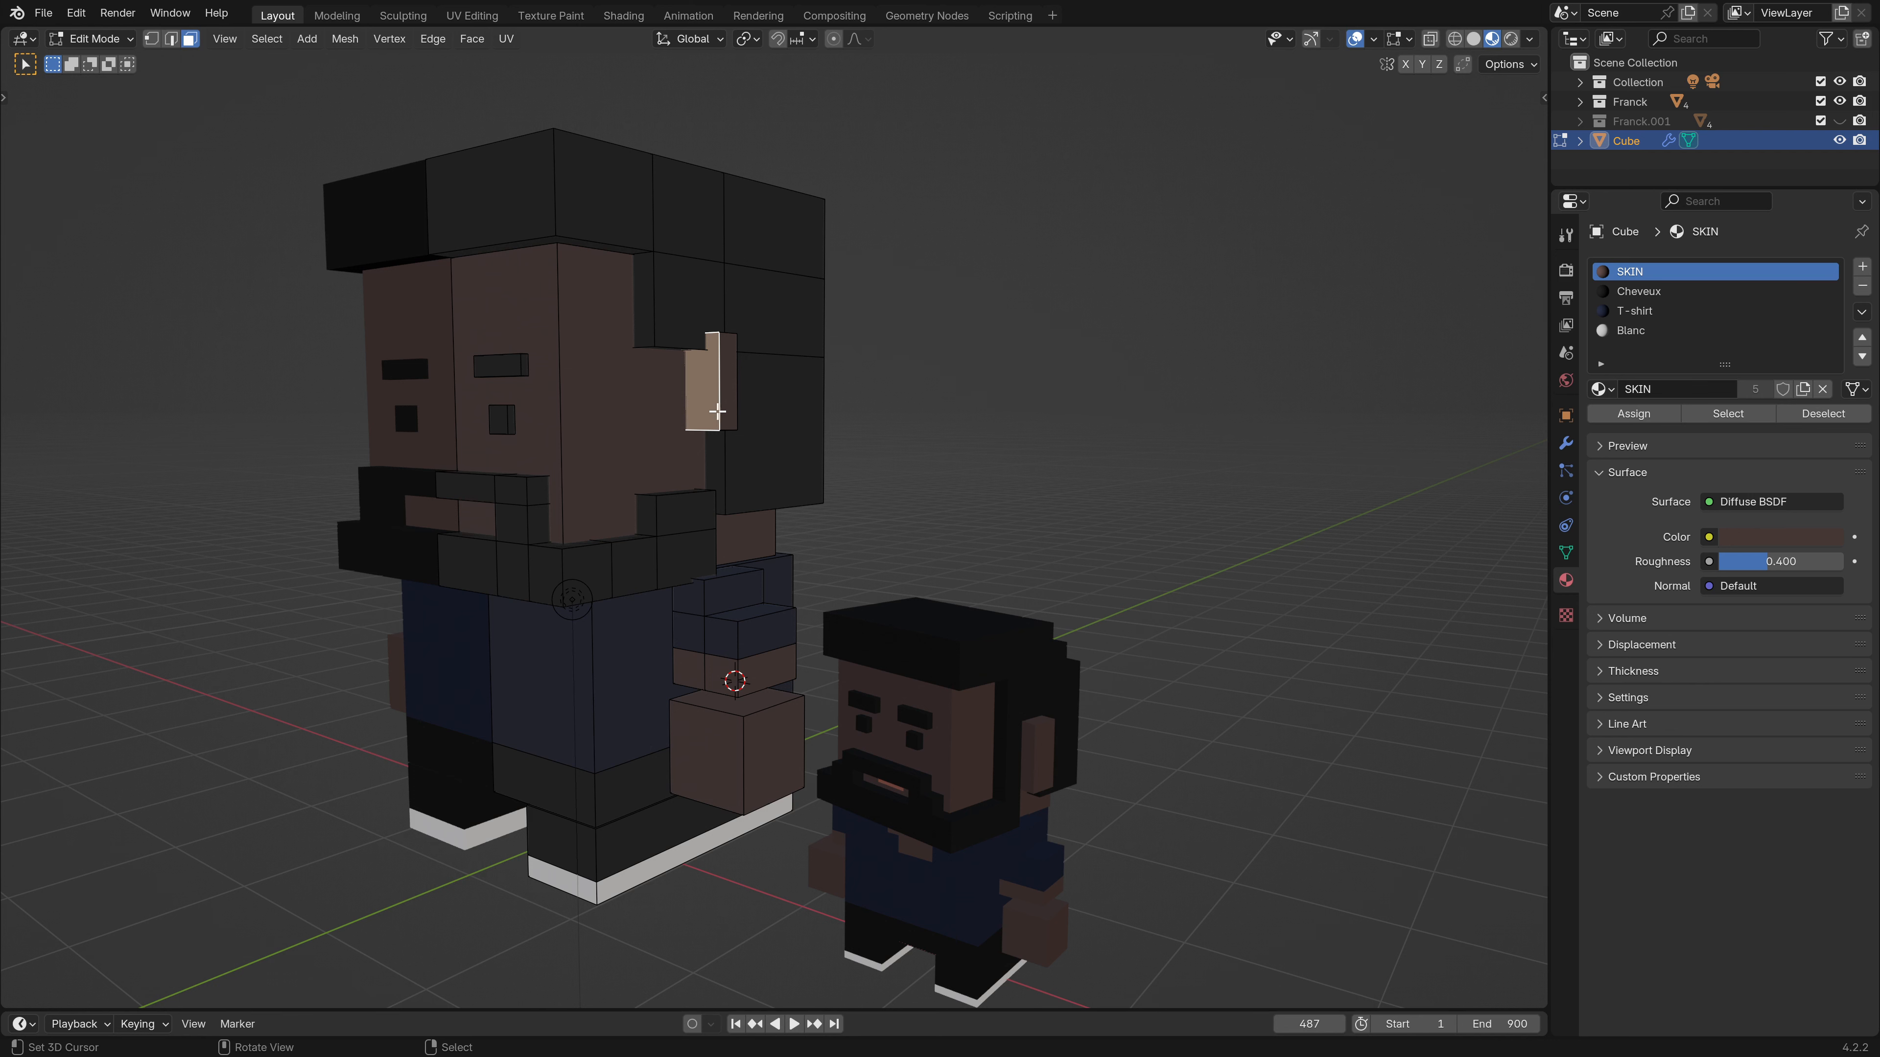
pyautogui.hotkey('ctrl', 'l')
pyautogui.moveTo(717, 412); pyautogui.dragTo(680, 412, button='middle')
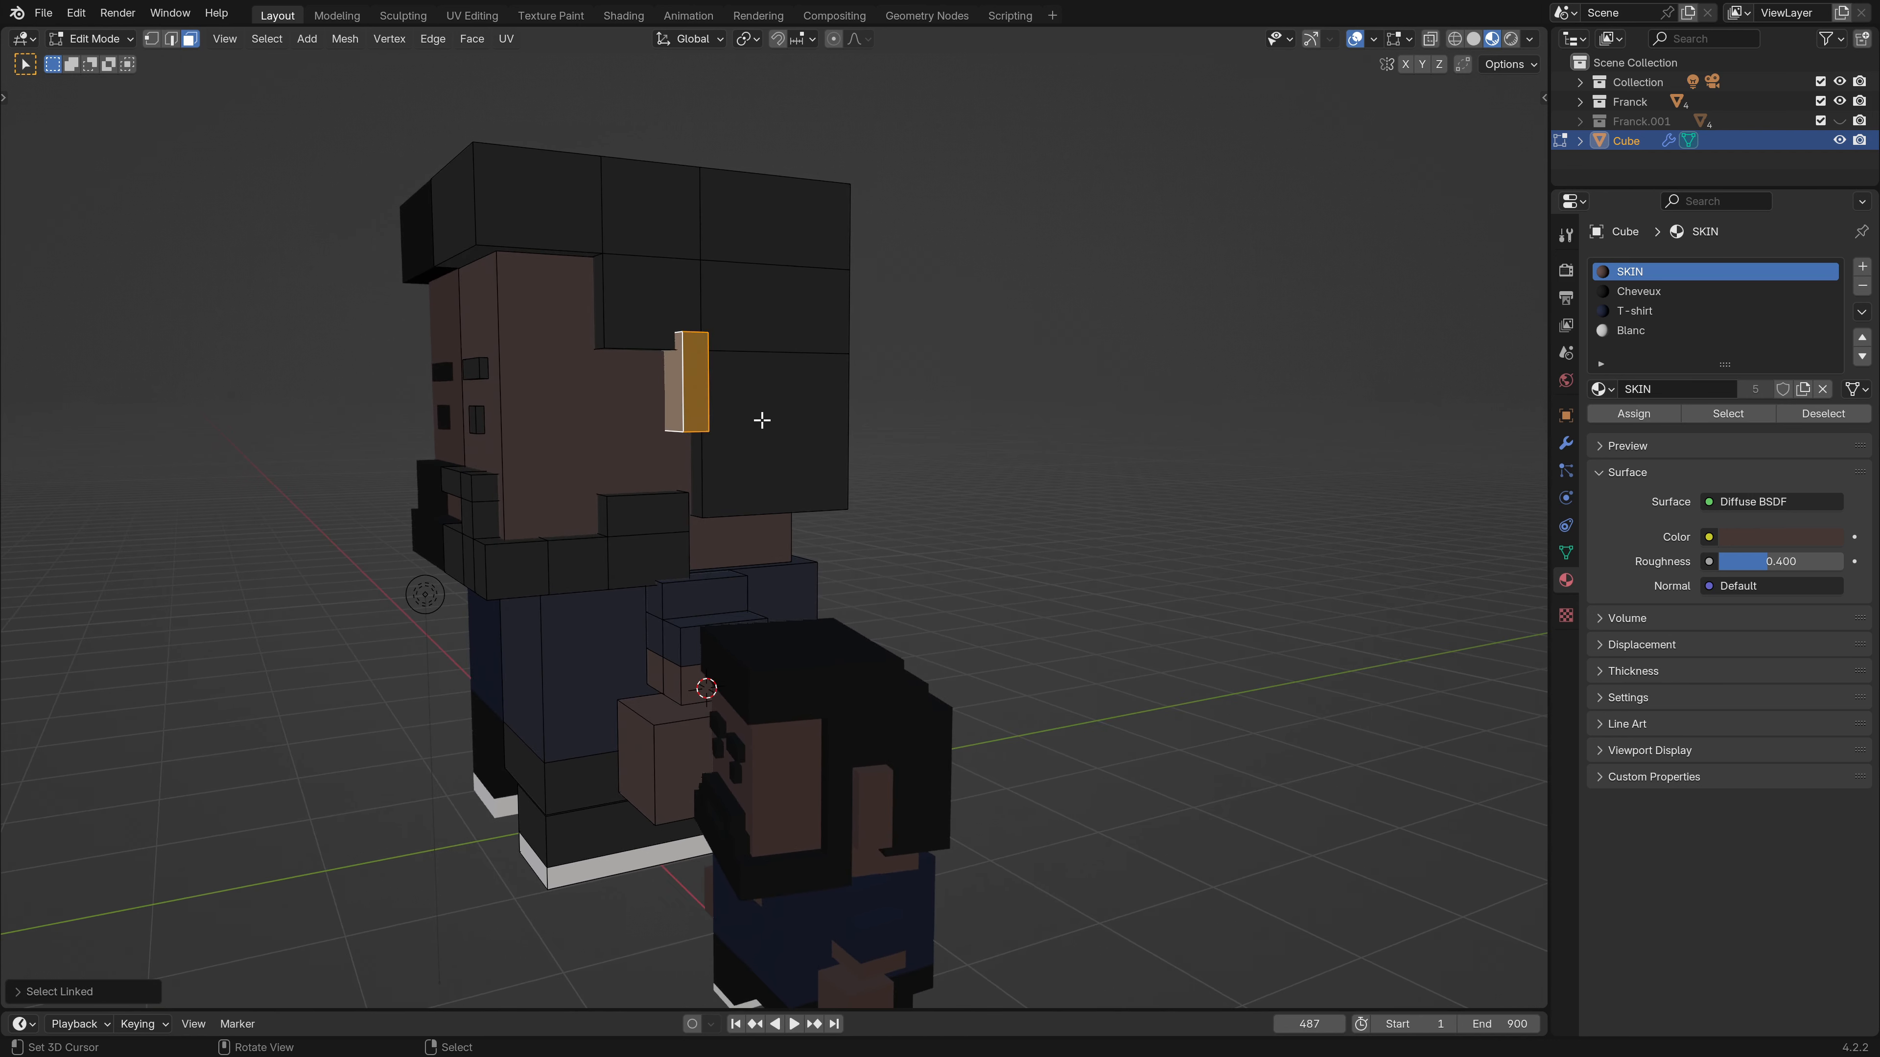
pyautogui.click(674, 362)
pyautogui.press('g')
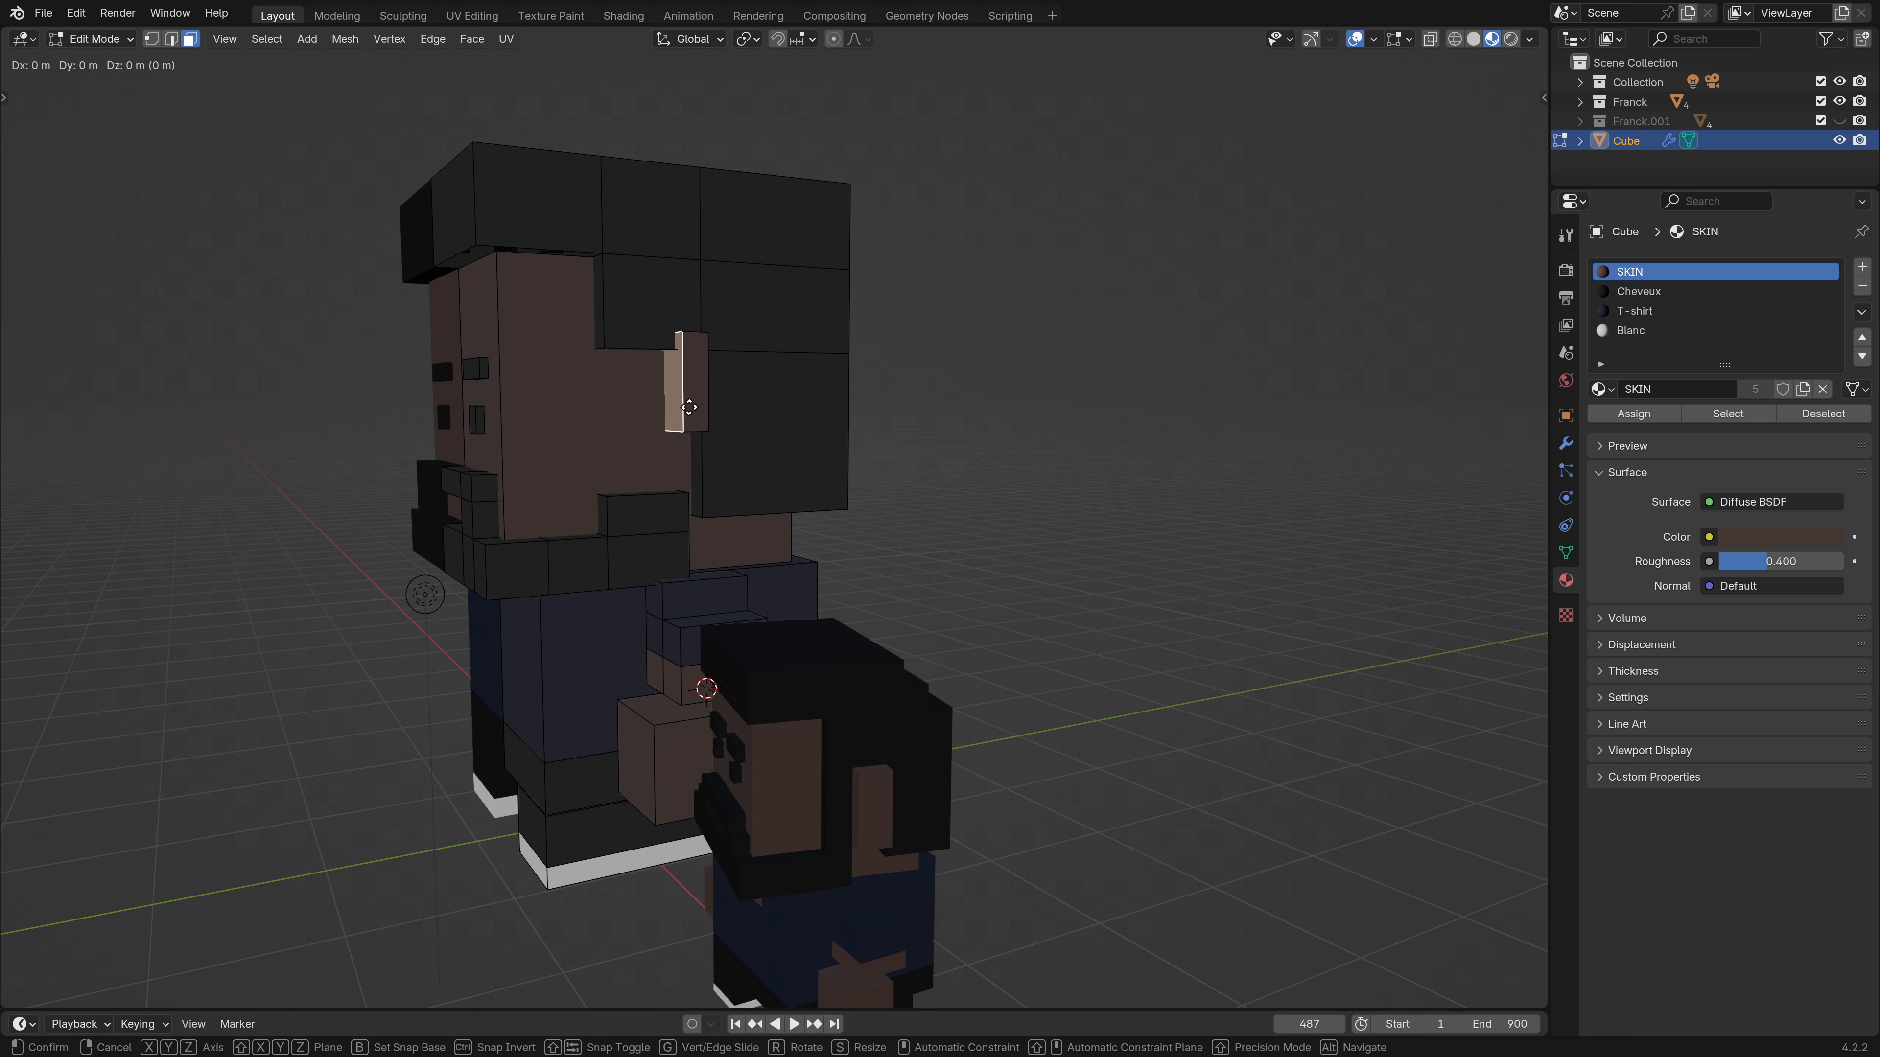
pyautogui.press('x')
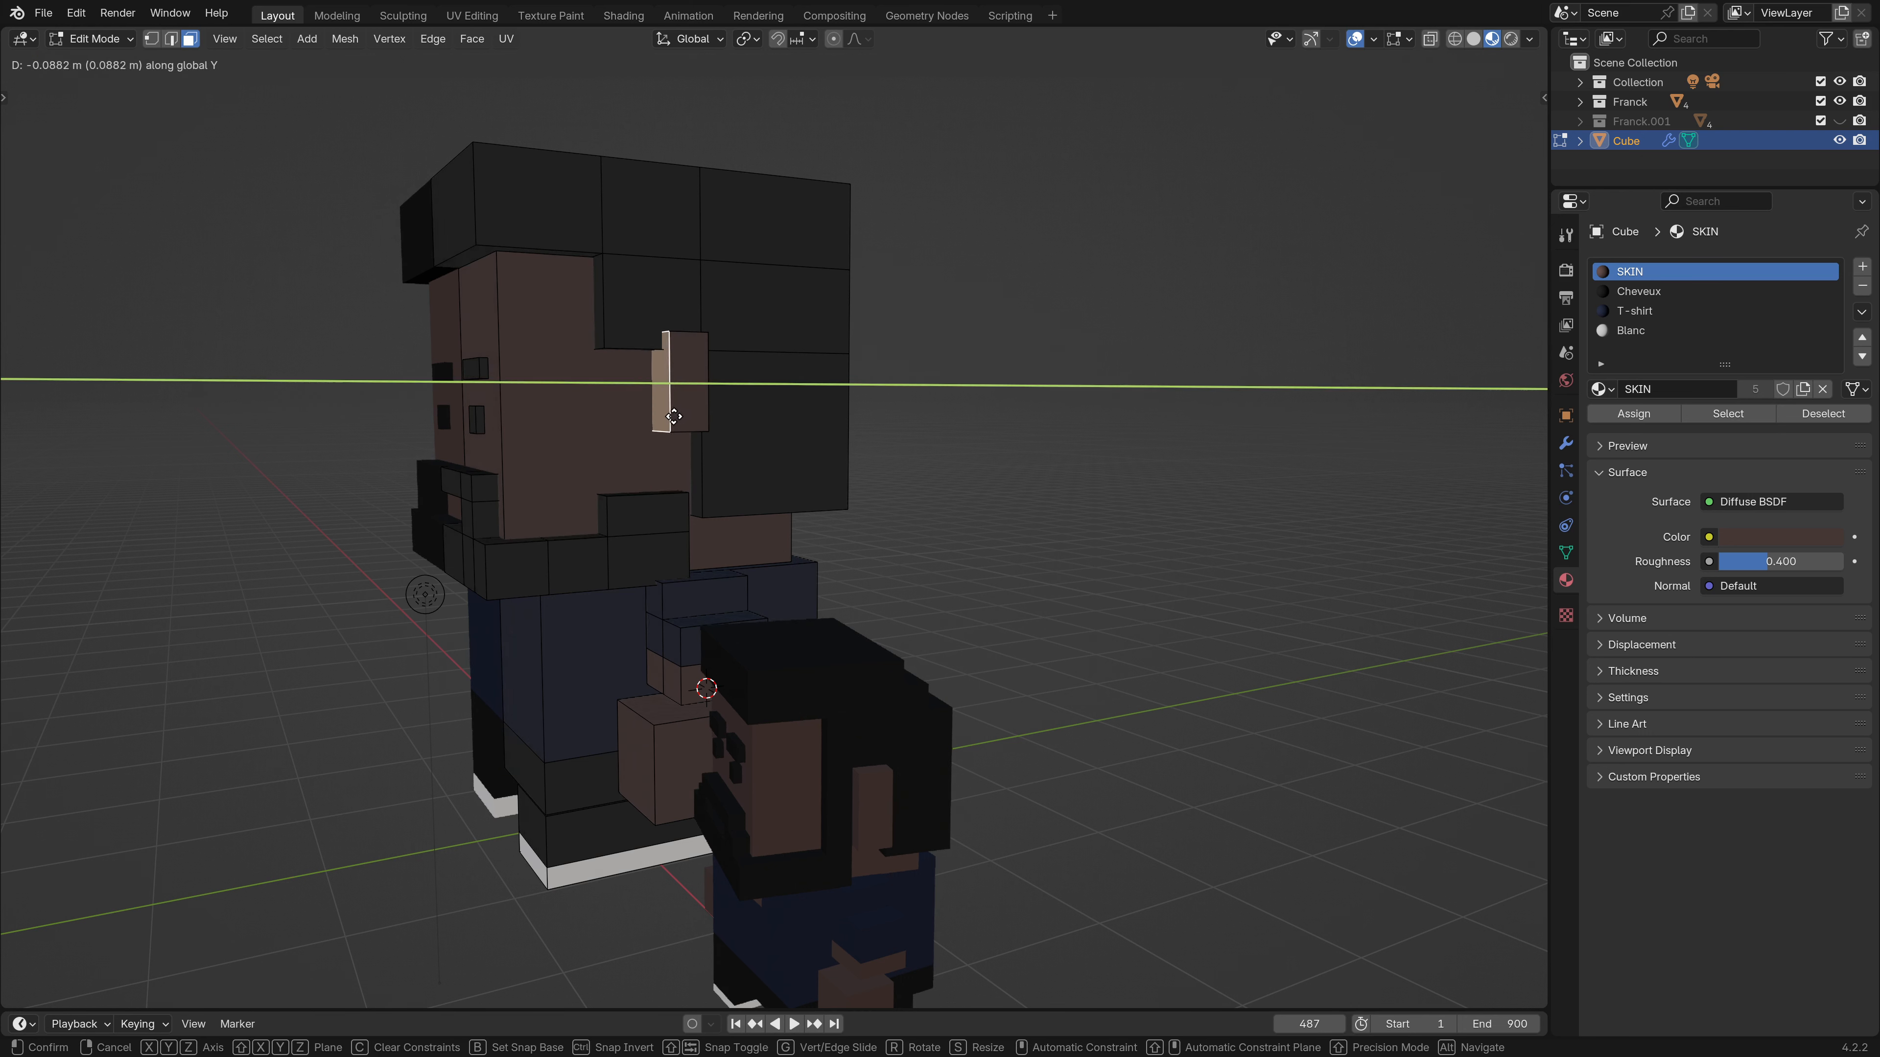
pyautogui.click(681, 408)
# Select the whole linked ear and move it down about 0.11 m along the Z axis.
pyautogui.press('l')
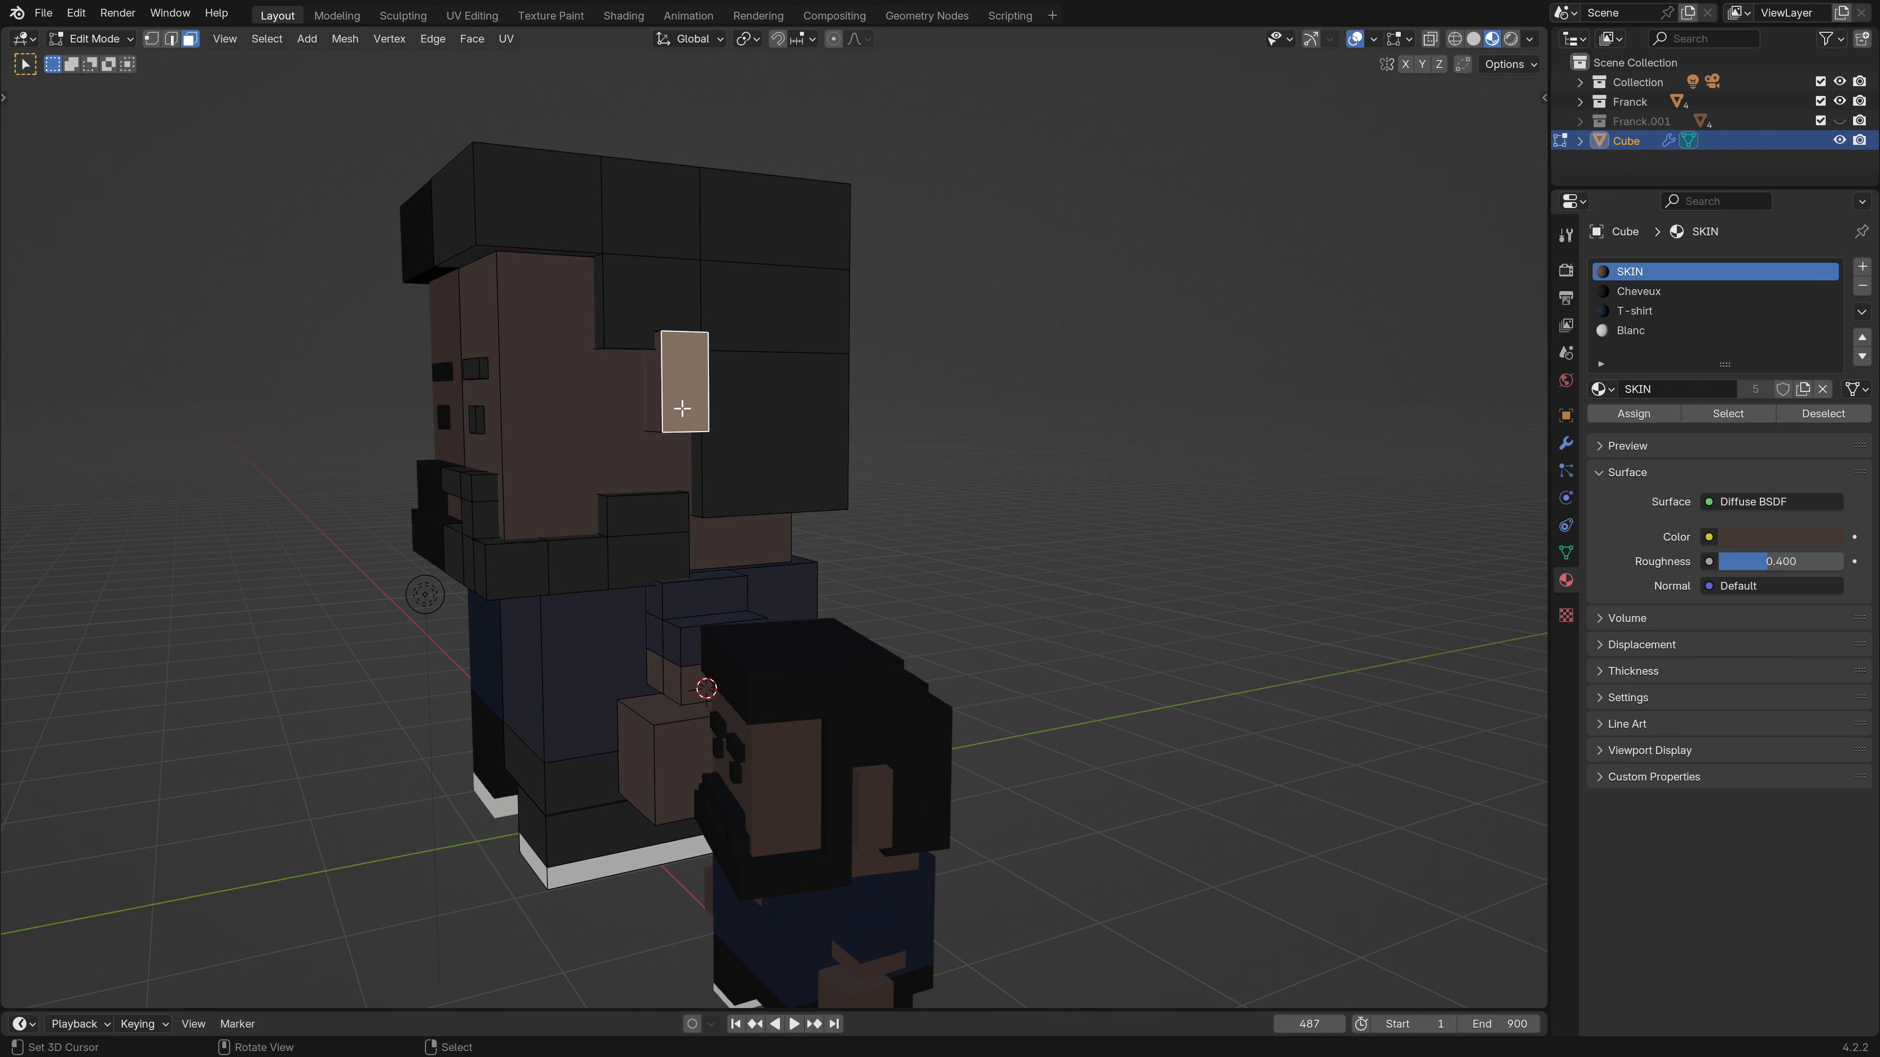
pyautogui.press('g')
pyautogui.press('z')
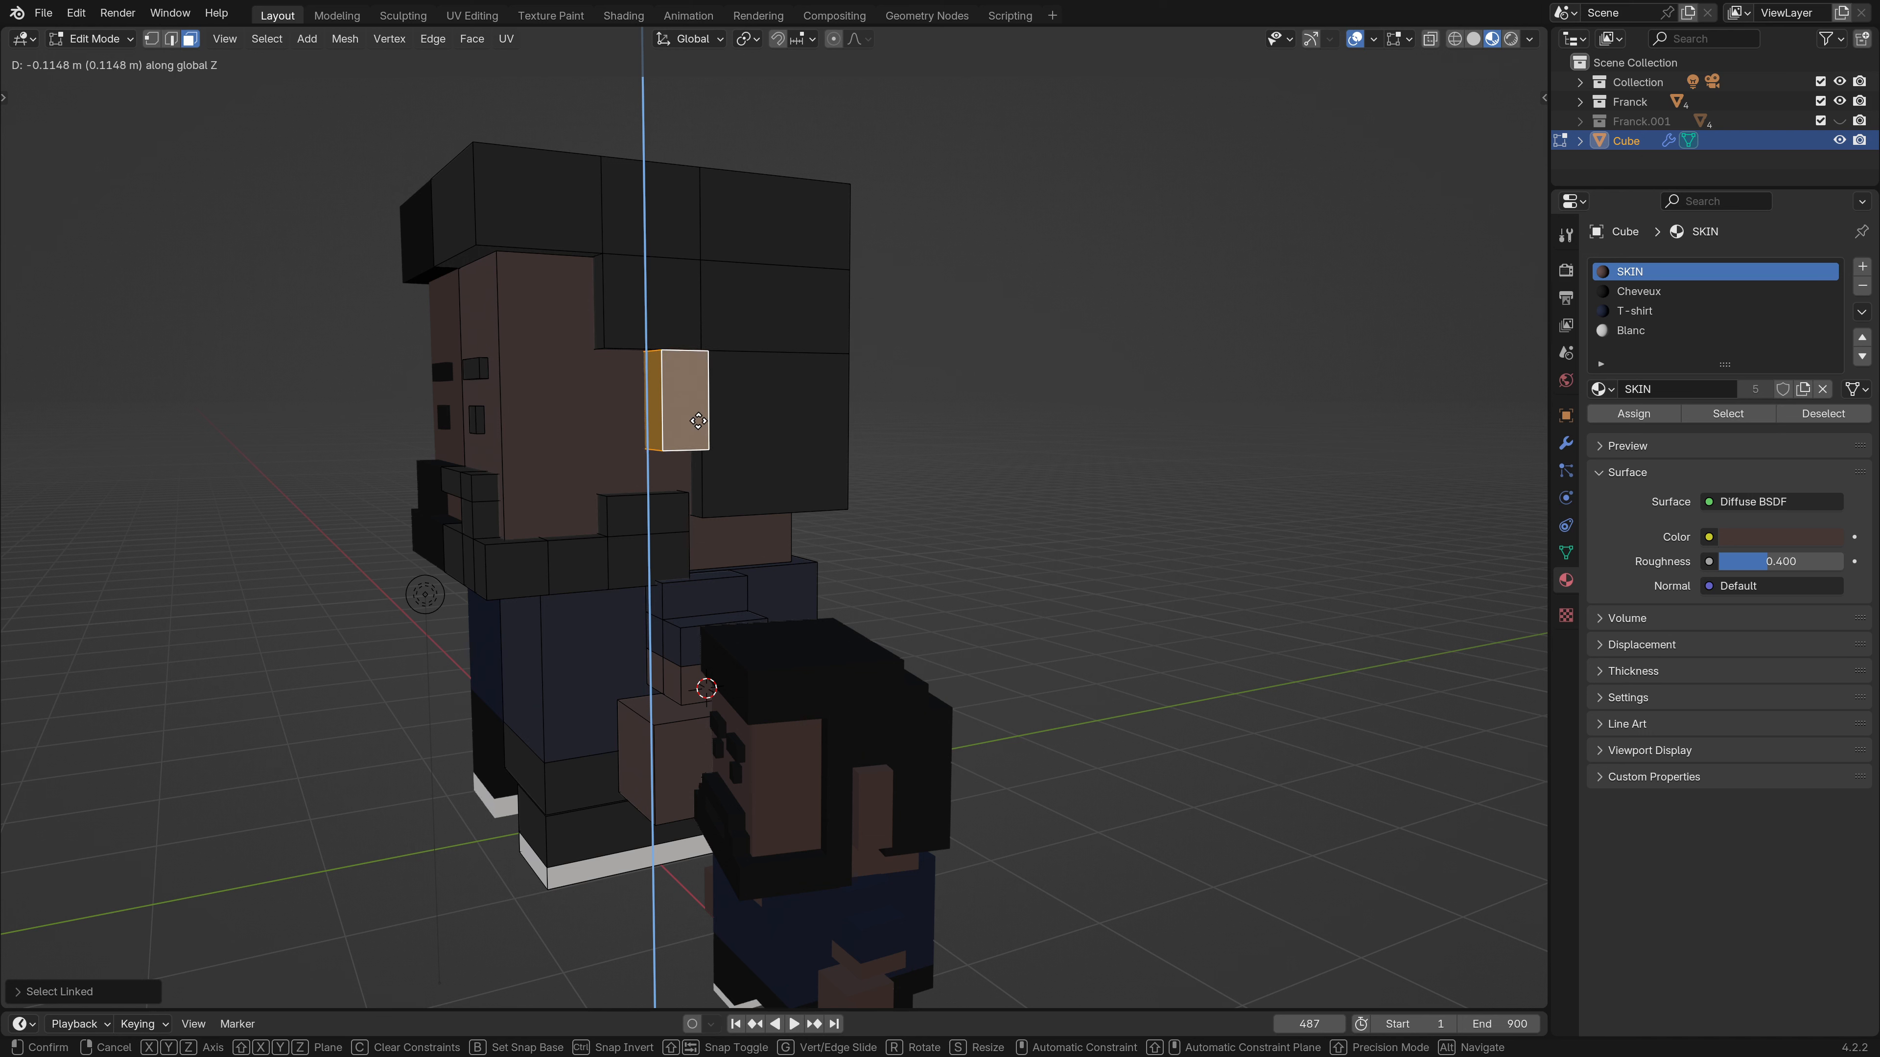
pyautogui.click(698, 421)
pyautogui.moveTo(589, 464); pyautogui.dragTo(665, 551, button='middle')
pyautogui.press('Tab')
pyautogui.press('Tab')
# Add one loop cut through the hair and the beard block just in front of the ear.
pyautogui.scroll(3, 689, 549)
pyautogui.hotkey('ctrl', 'r')
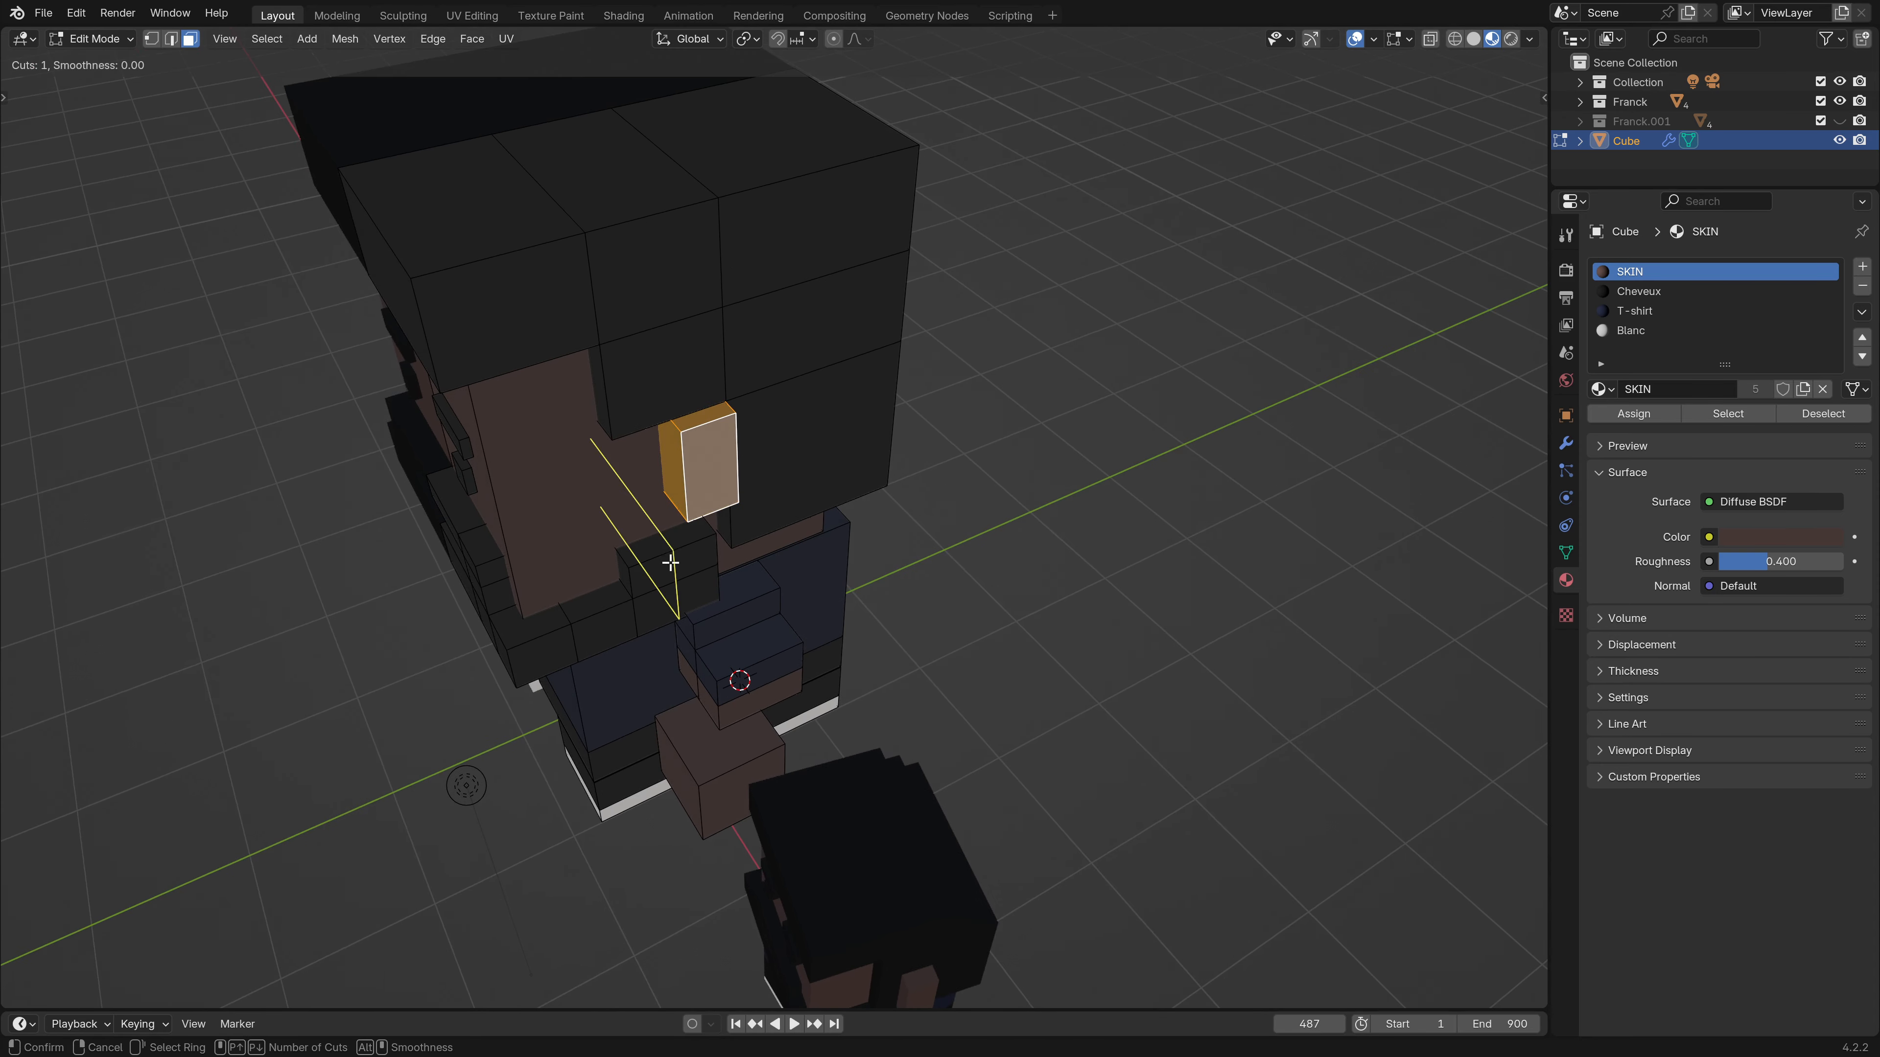
pyautogui.click(669, 559)
pyautogui.click(671, 565)
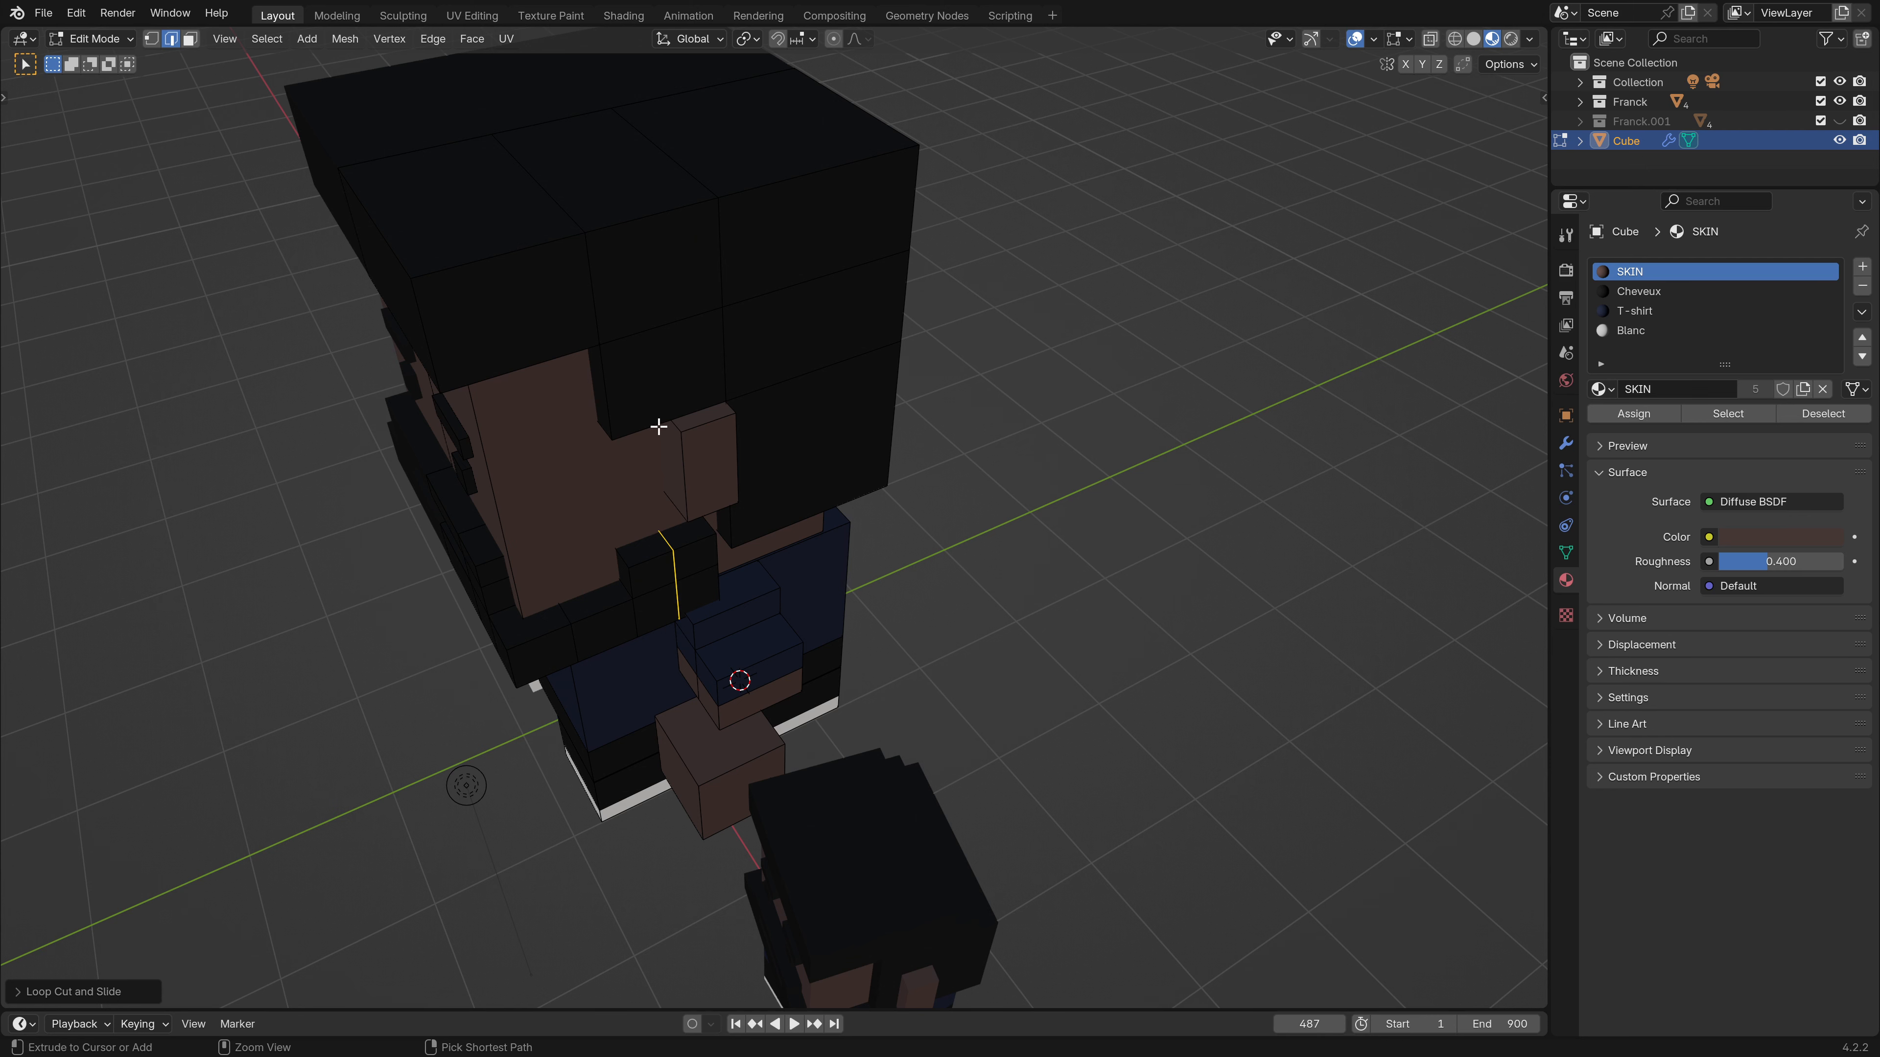
# Bridge the hair's underside face in front of the ear to the beard block's top face with LoopTools Bridge.
pyautogui.moveTo(658, 426); pyautogui.dragTo(697, 384, button='middle')
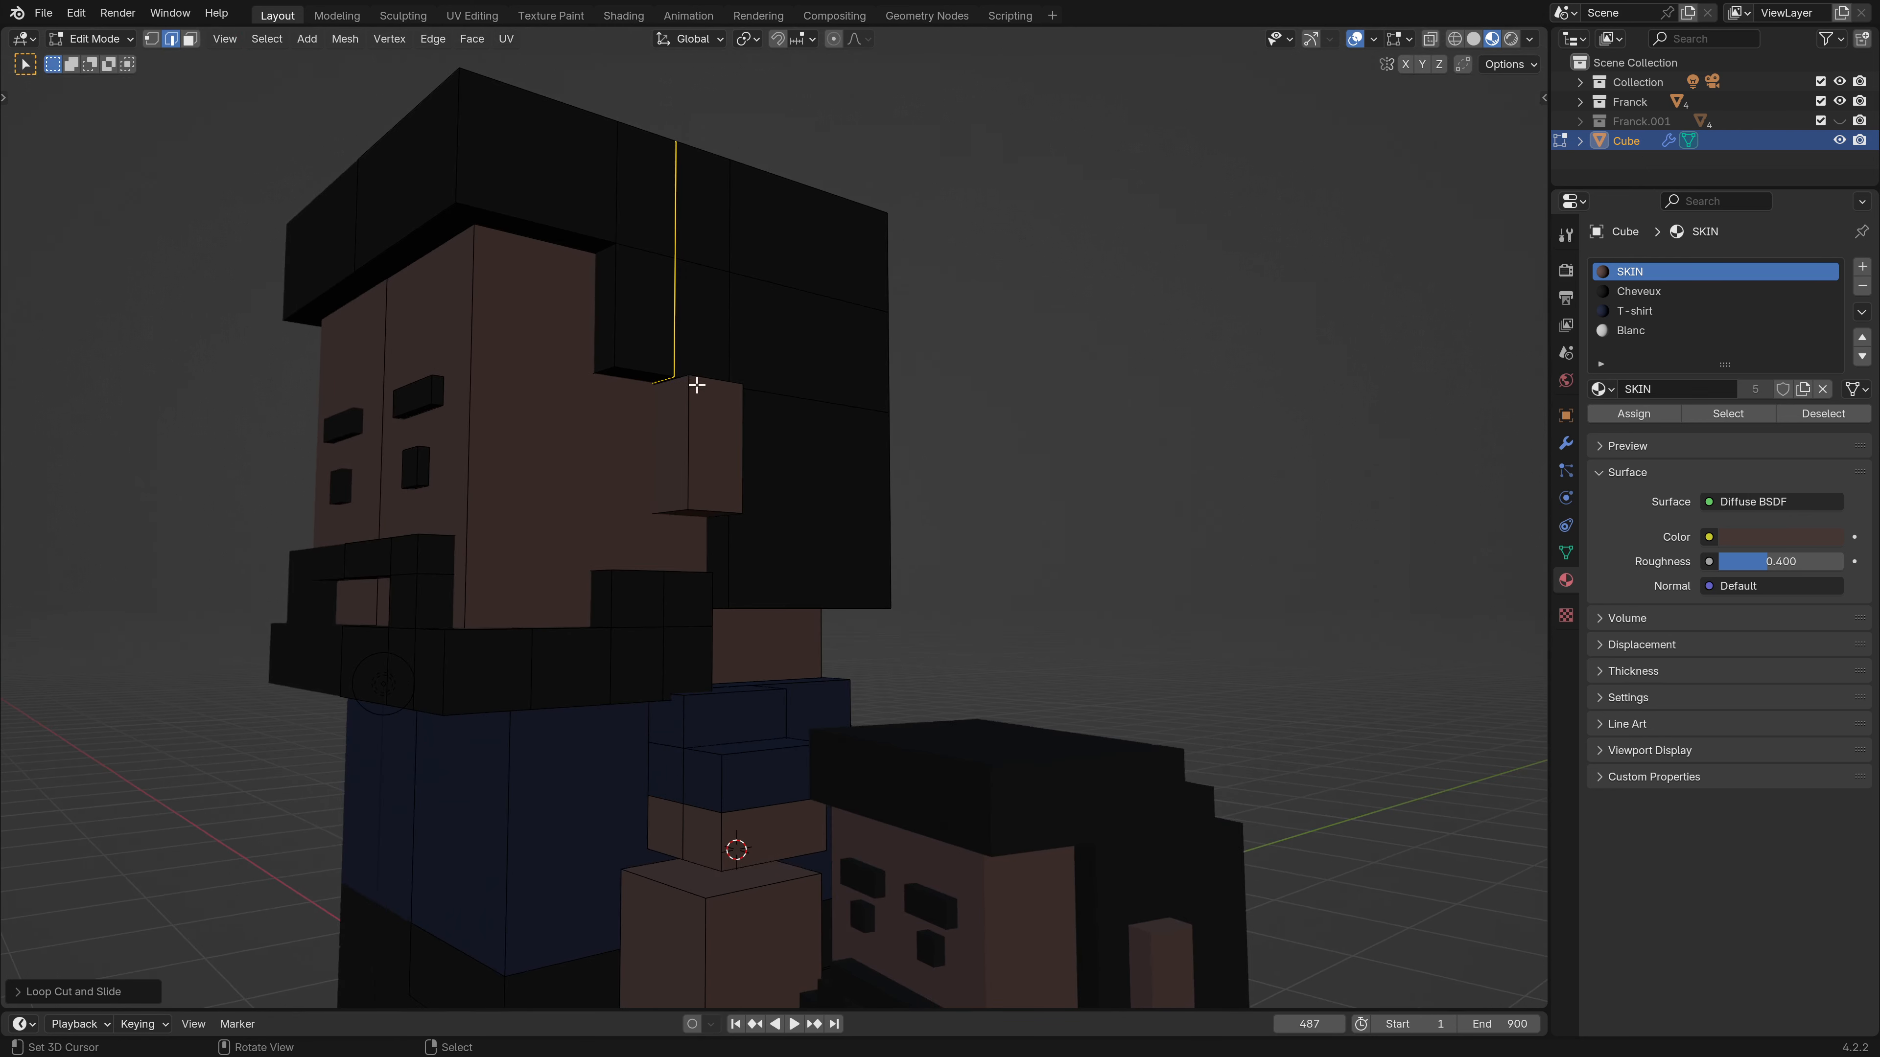
pyautogui.click(644, 376)
pyautogui.moveTo(642, 545); pyautogui.dragTo(654, 651, button='middle')
pyautogui.keyDown('shift'); pyautogui.click(648, 598); pyautogui.keyUp('shift')
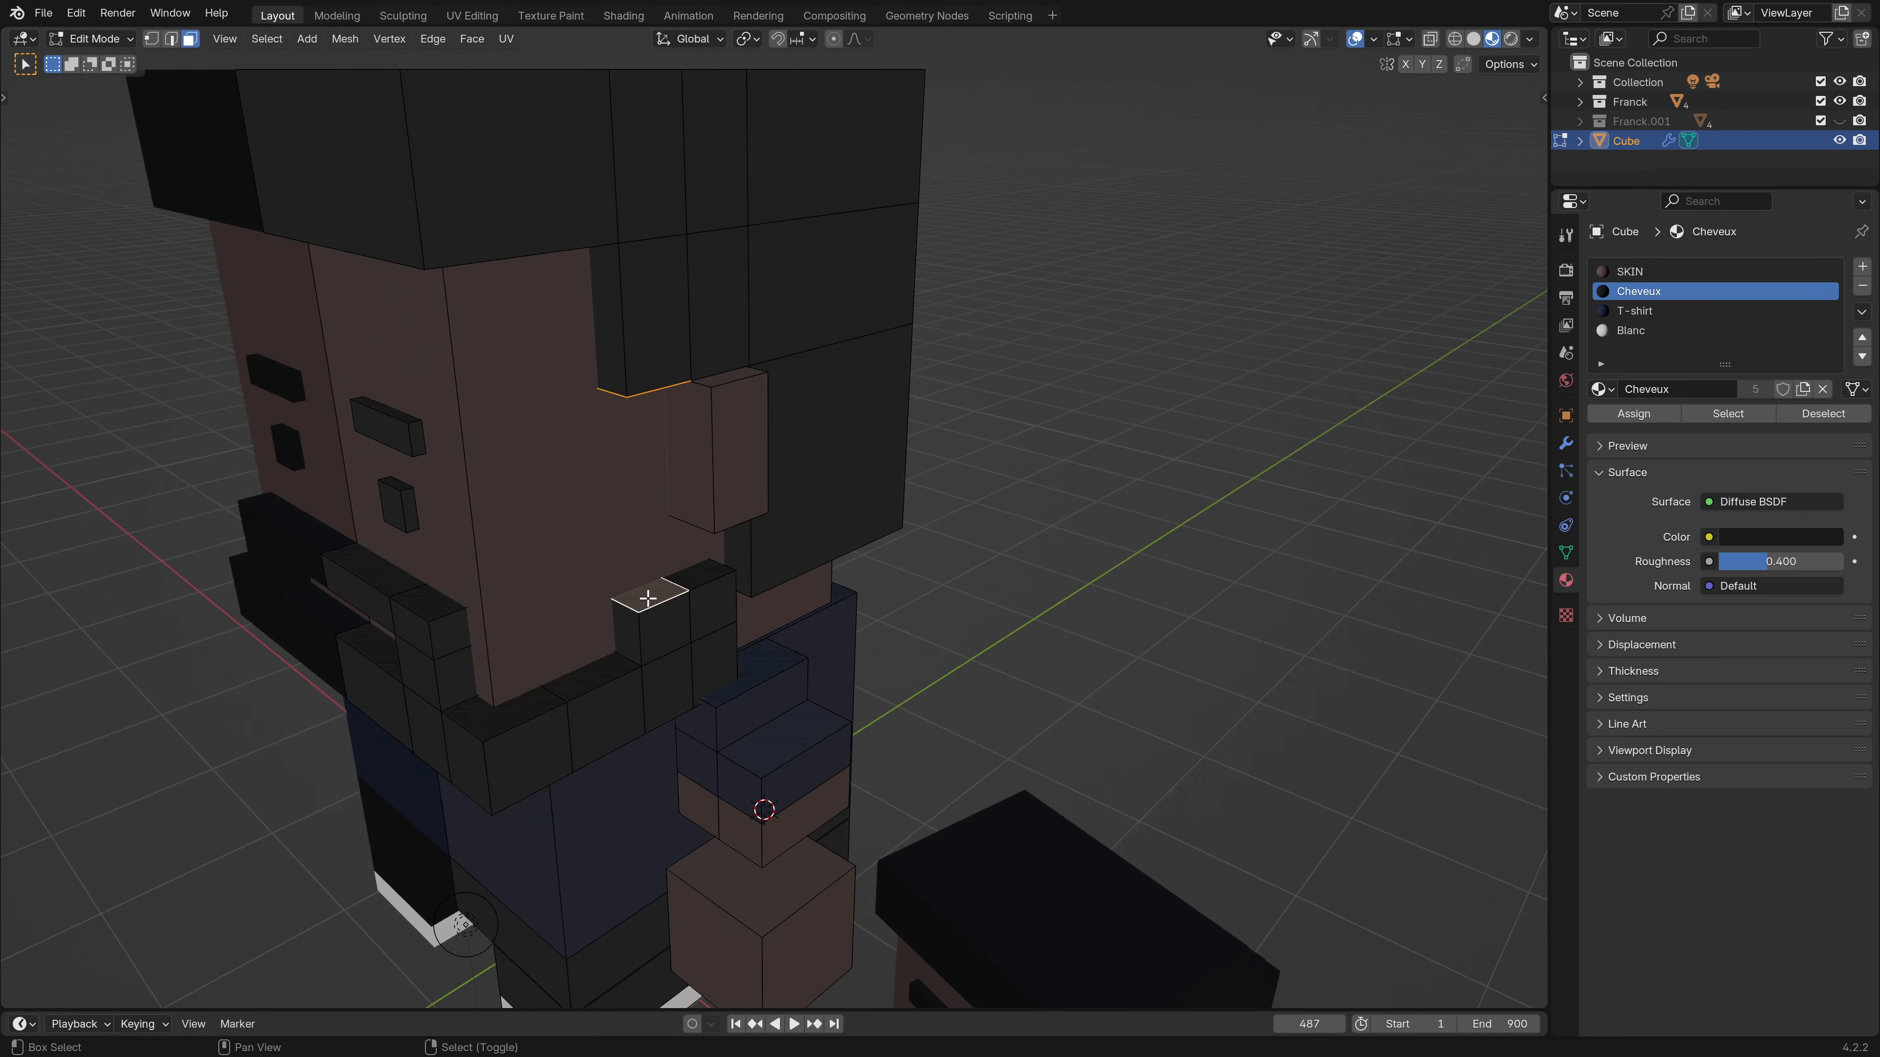
pyautogui.rightClick(1316, 394)
pyautogui.moveTo(1299, 354)
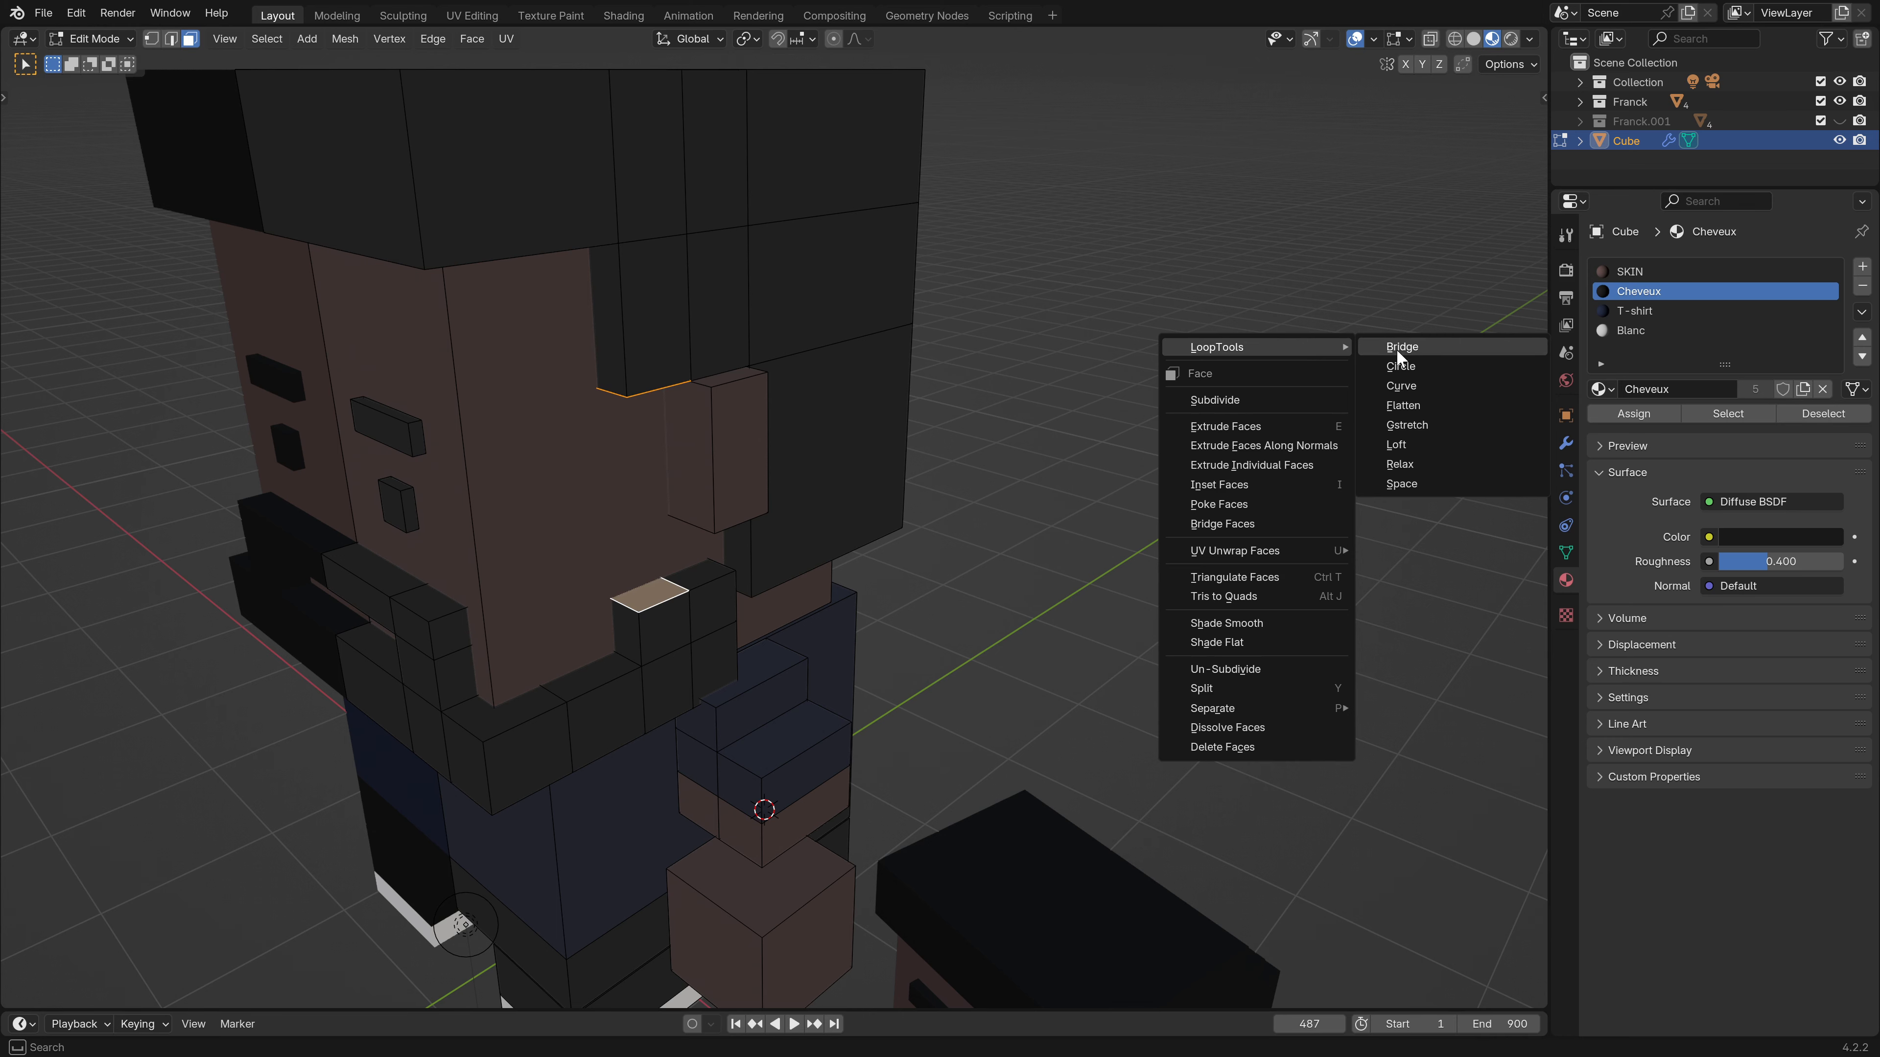
pyautogui.click(1396, 354)
# Assign the Cheveux material to the bridged sideburn faces in front of the ear.
pyautogui.scroll(-5, 788, 601)
pyautogui.press('Tab')
pyautogui.moveTo(739, 585); pyautogui.dragTo(683, 587, button='middle')
pyautogui.press('Tab')
pyautogui.scroll(4, 683, 587)
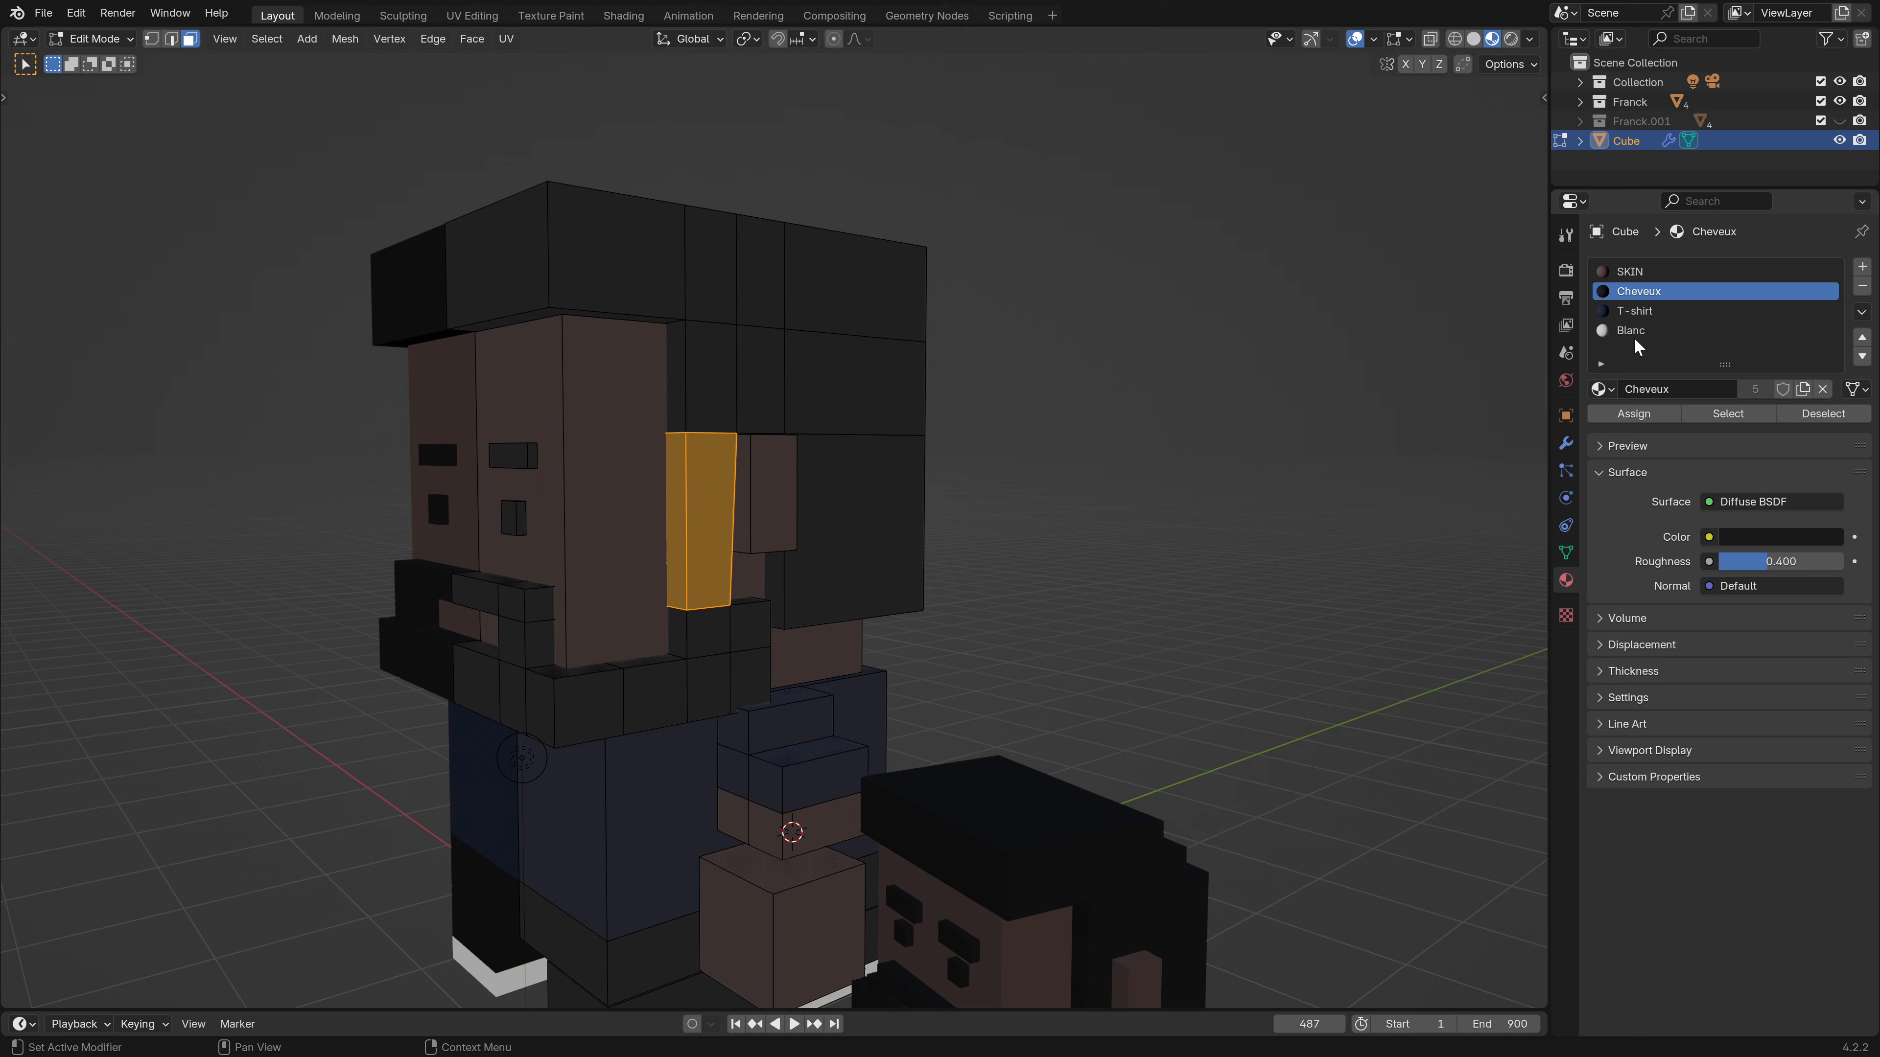
pyautogui.click(1634, 414)
pyautogui.press('Tab')
pyautogui.scroll(-4, 743, 619)
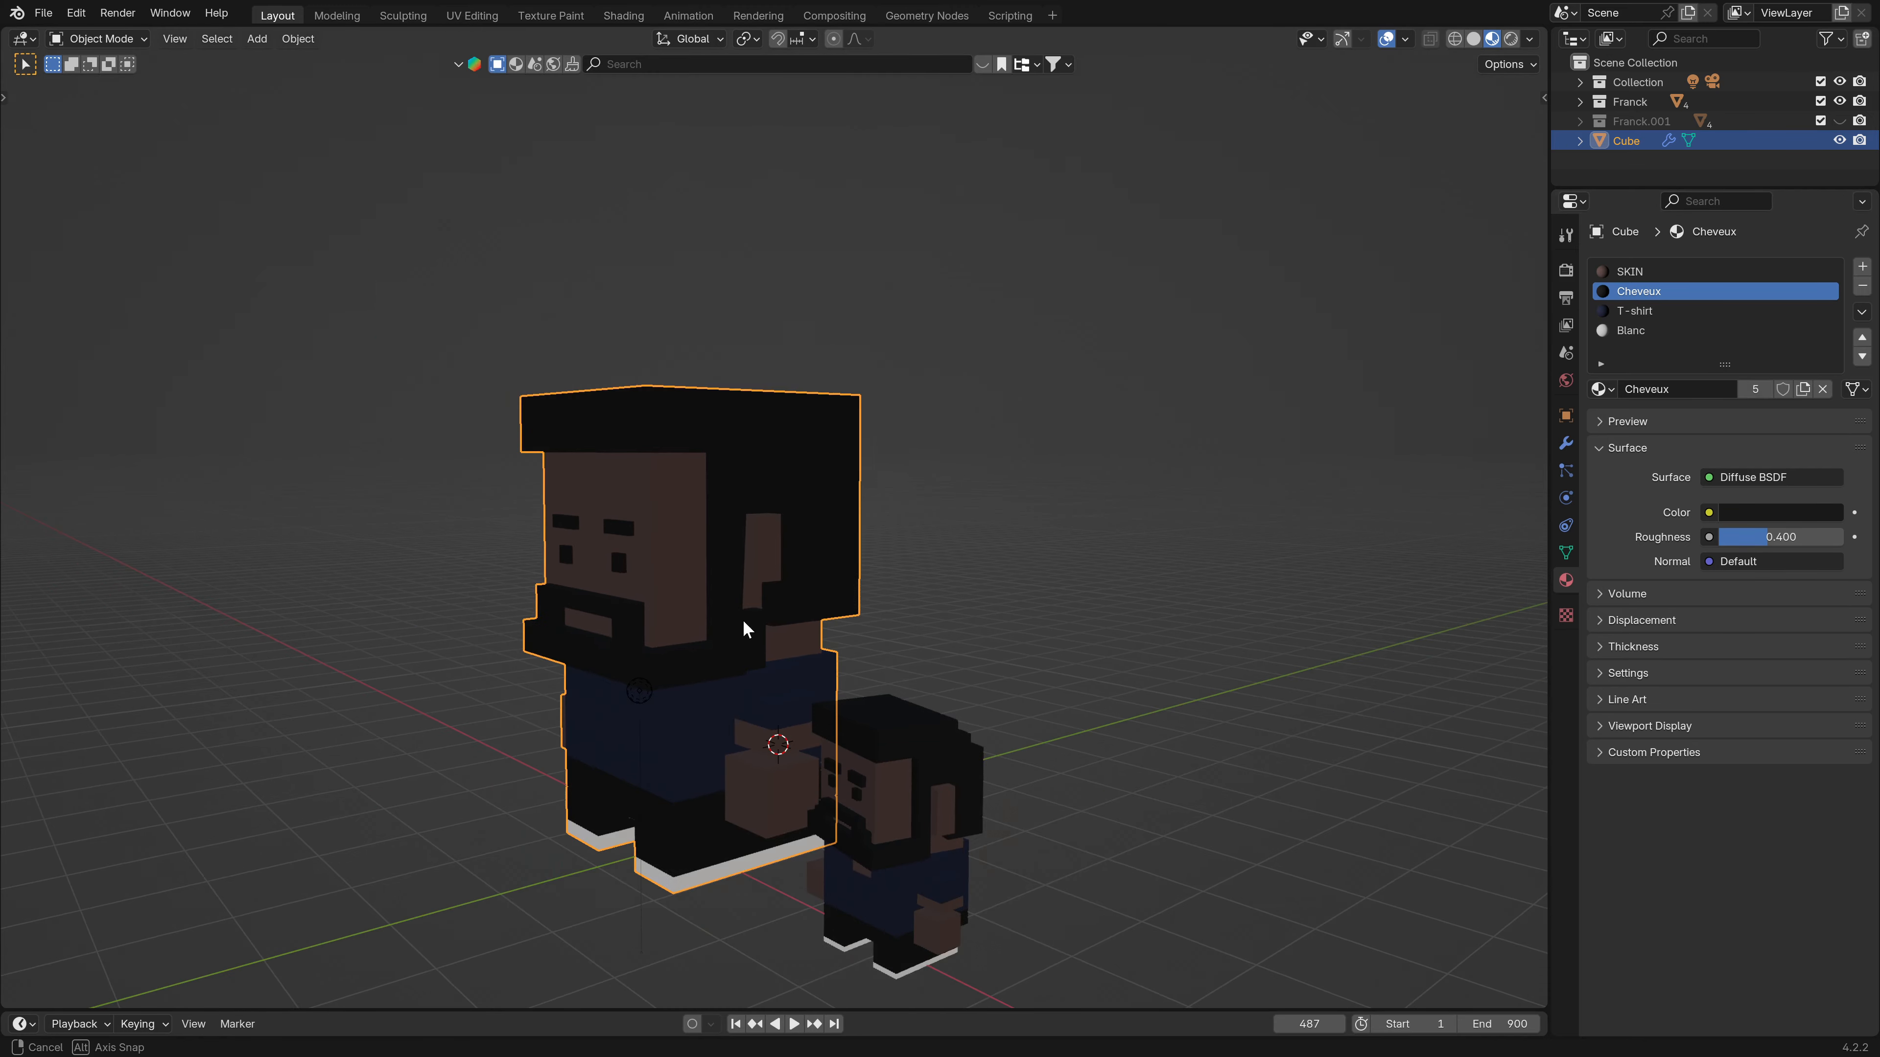
# Examine how the sideburn's rear face meets the ear from the side and from behind.
pyautogui.moveTo(743, 619); pyautogui.dragTo(598, 621, button='middle')
pyautogui.scroll(2, 652, 586)
pyautogui.press('Tab')
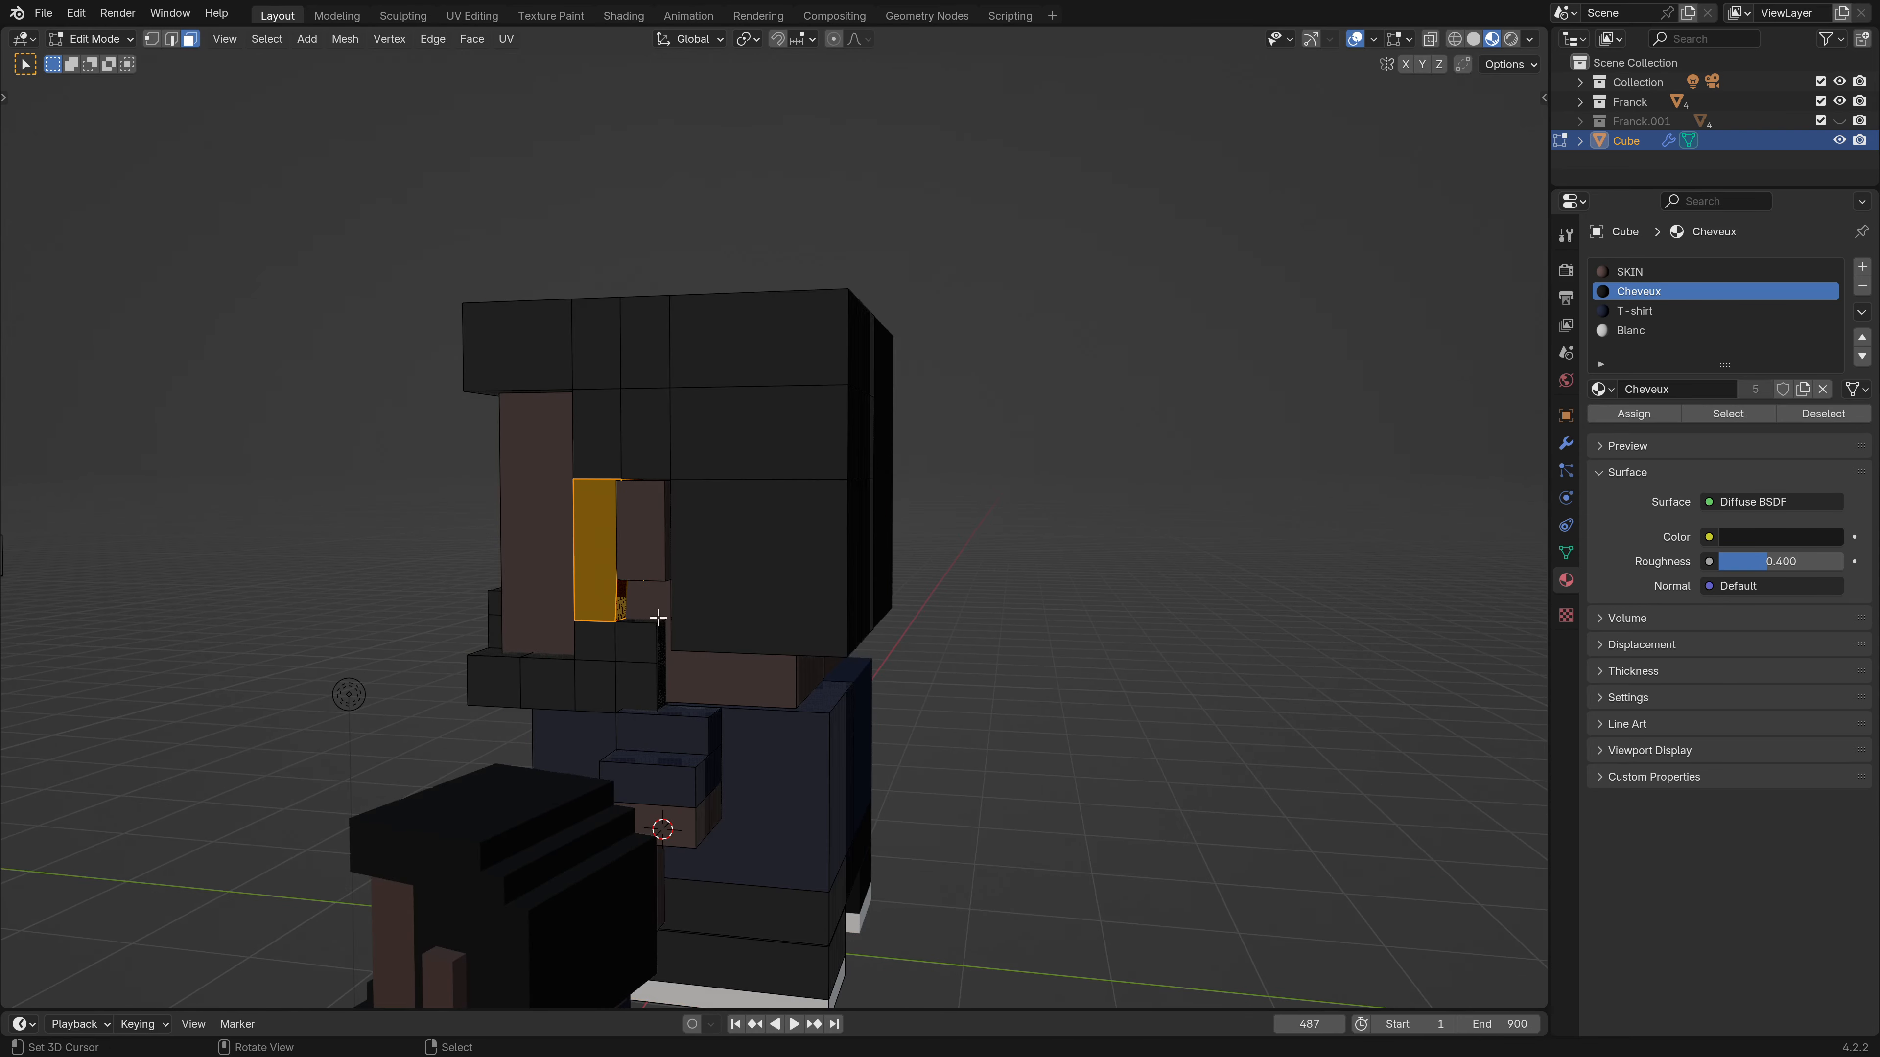
pyautogui.scroll(2, 655, 617)
pyautogui.rightClick(610, 594)
pyautogui.scroll(-6, 629, 588)
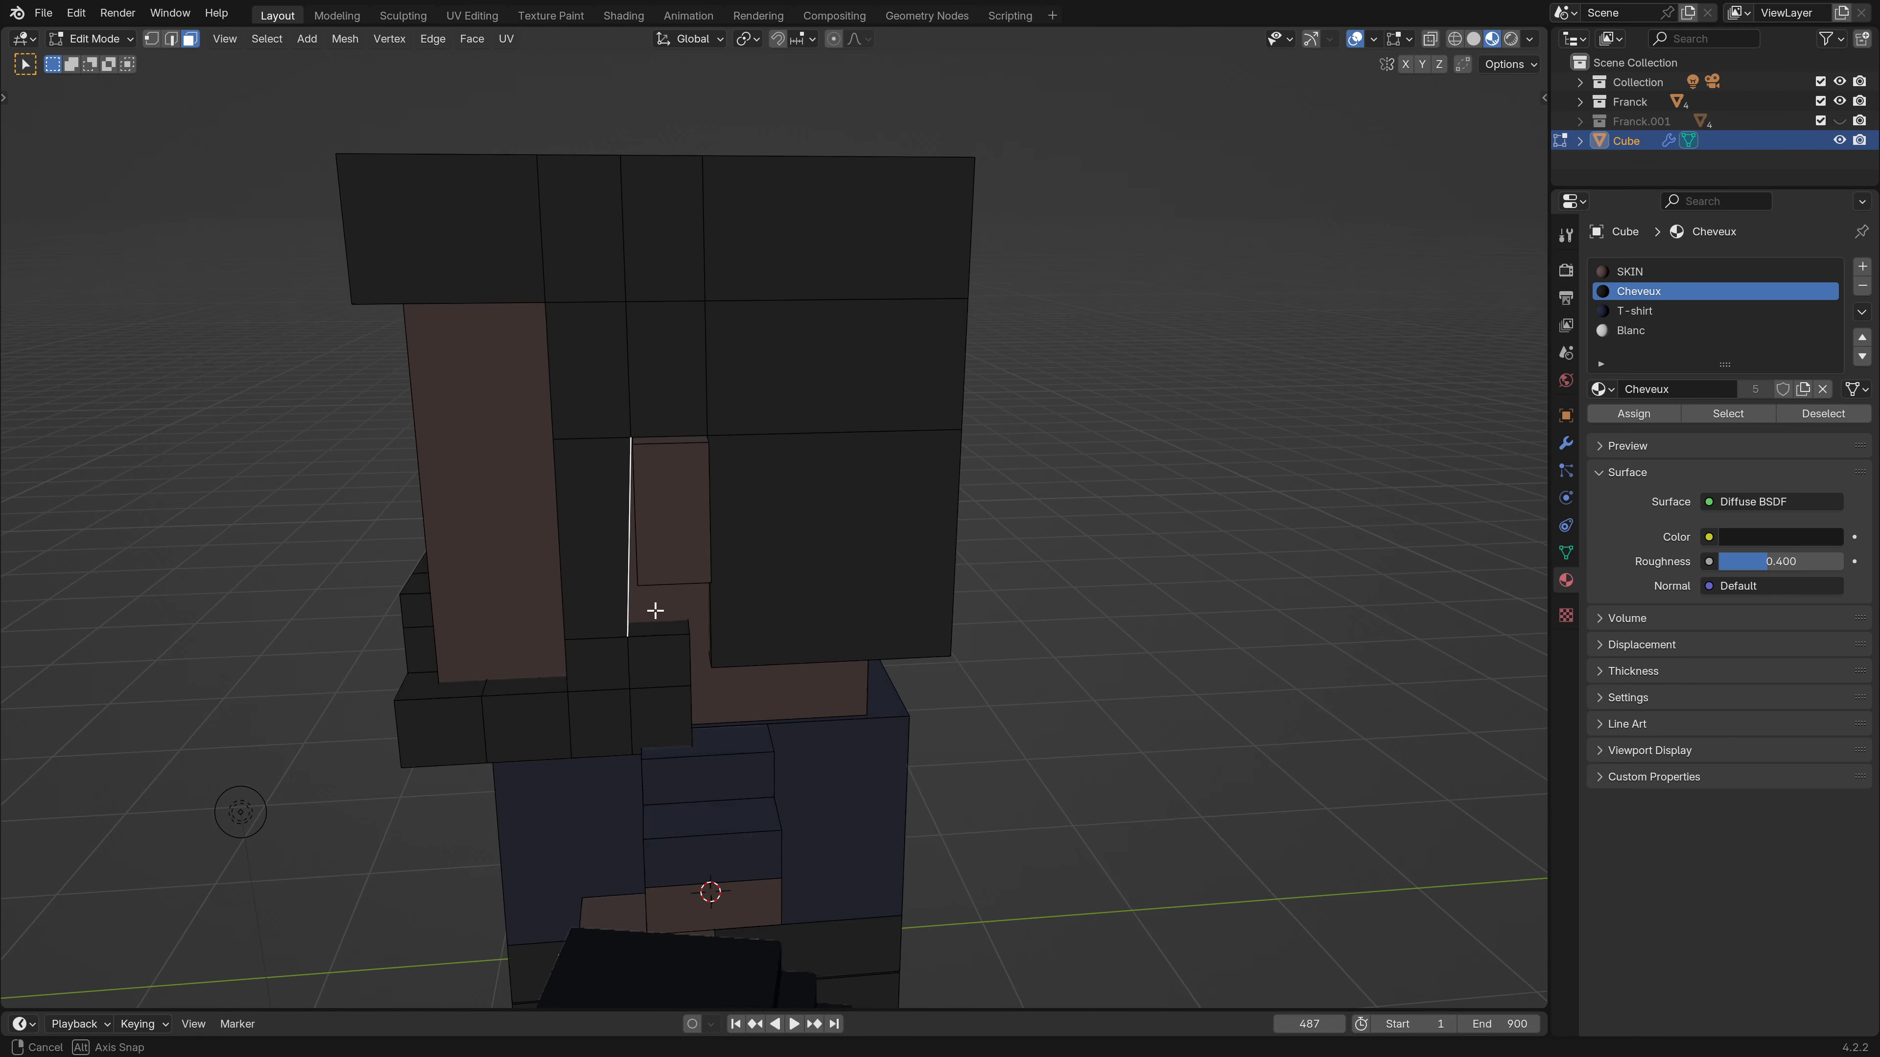
pyautogui.moveTo(658, 608); pyautogui.dragTo(640, 638, button='middle')
pyautogui.scroll(4, 651, 559)
pyautogui.moveTo(657, 574); pyautogui.dragTo(788, 575, button='middle')
# Snap the 3D cursor to the ear's front face and set the transform pivot point to 3D Cursor.
pyautogui.click(700, 521)
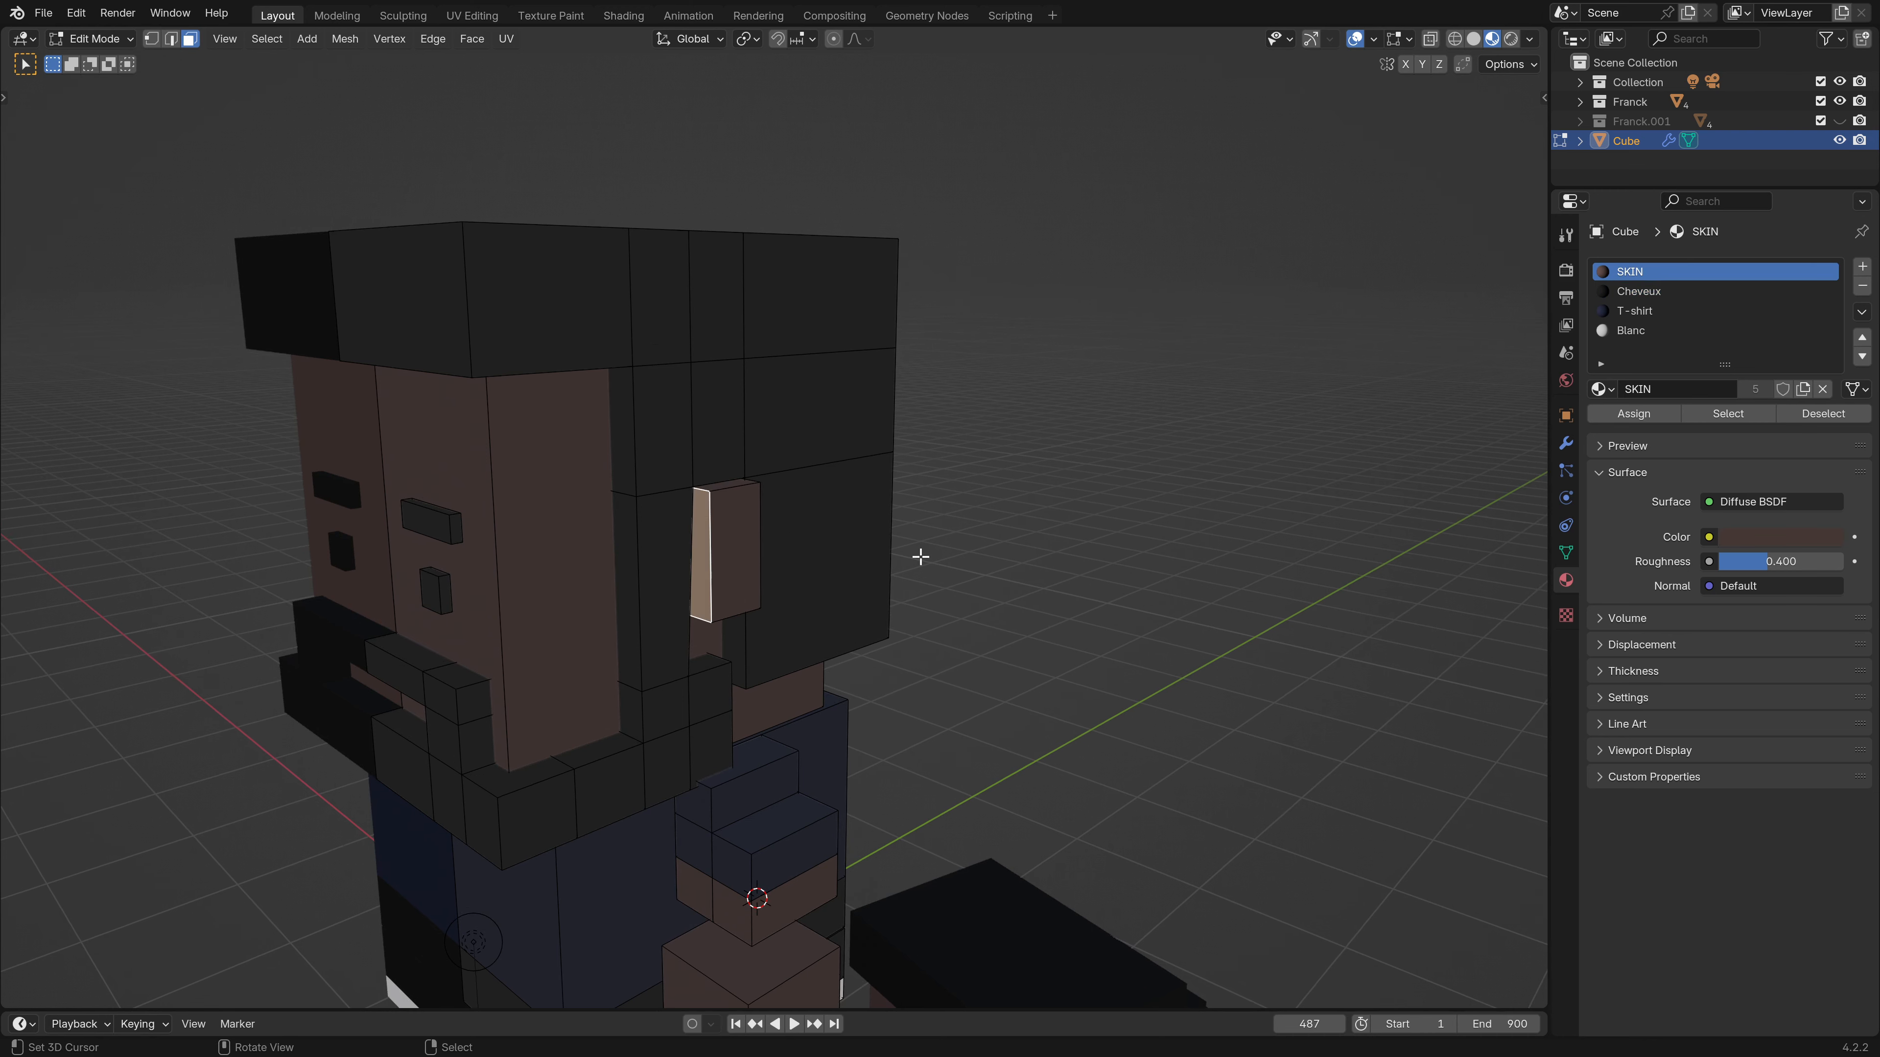
pyautogui.hotkey('shift', 's')
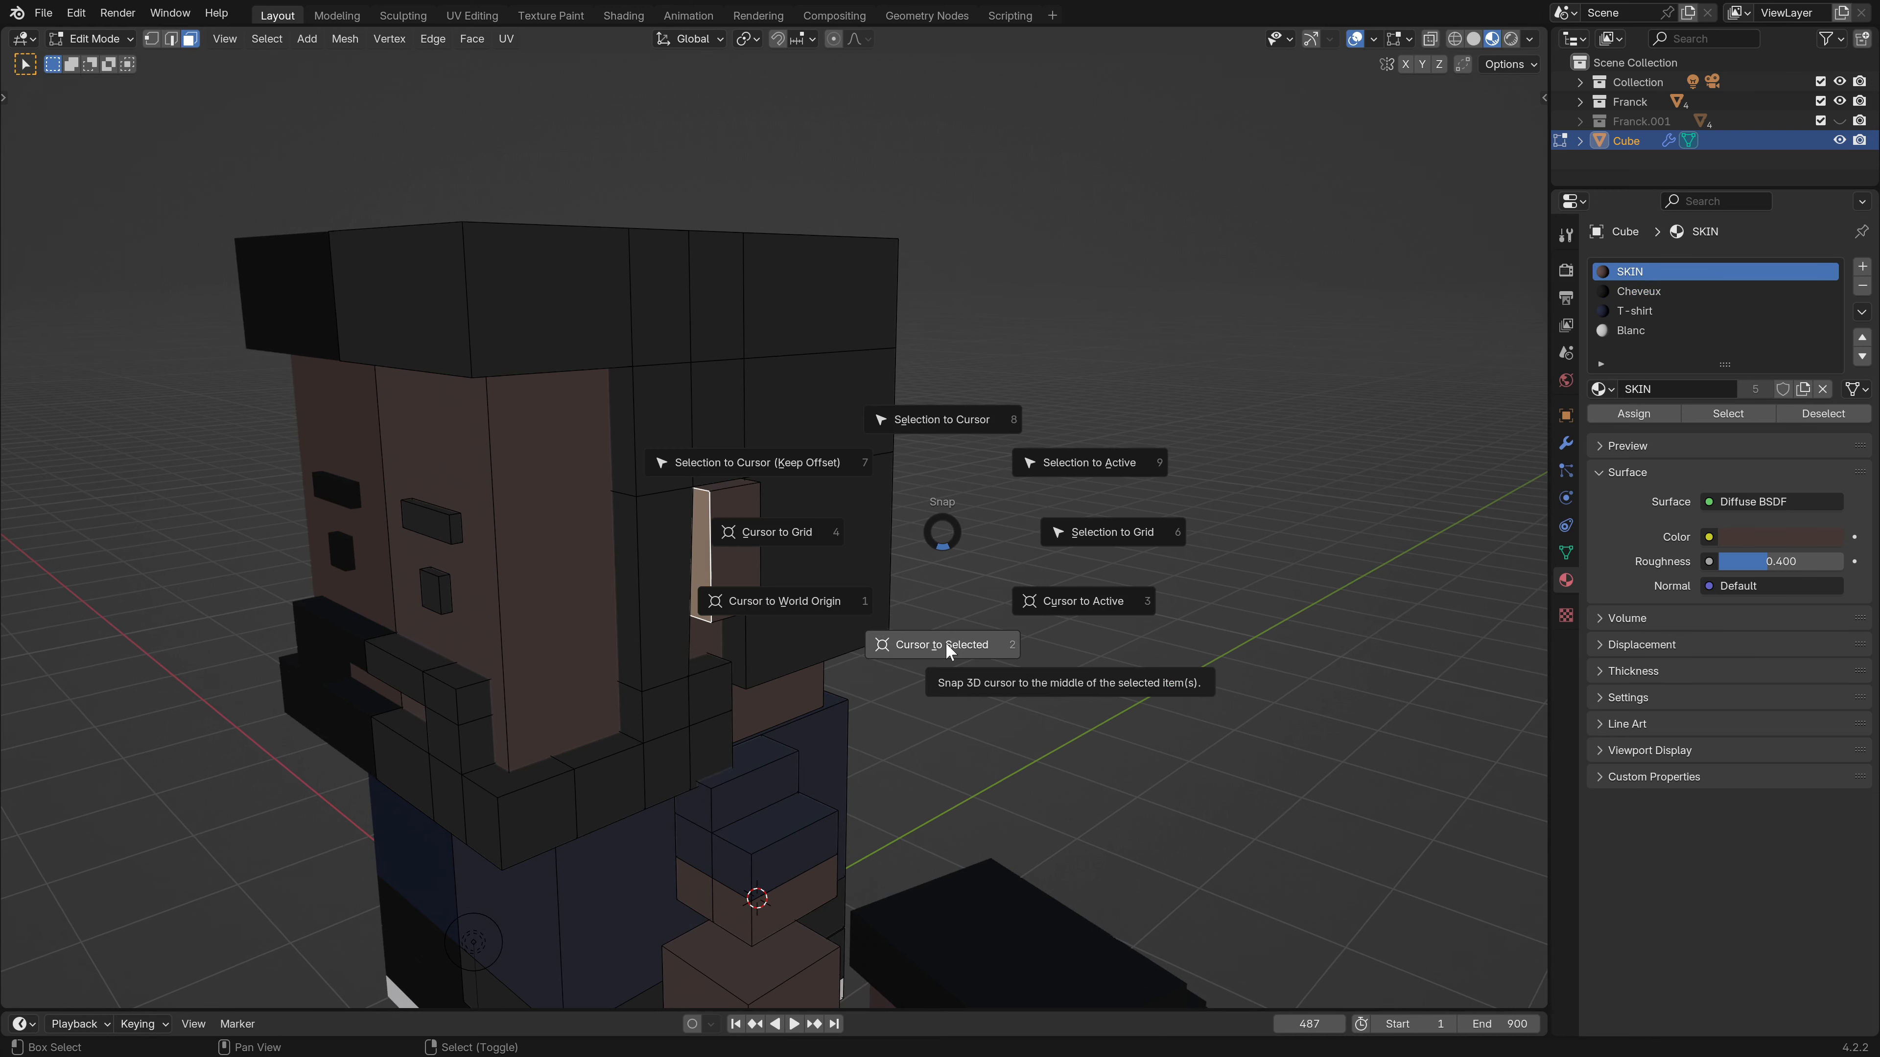
pyautogui.click(946, 643)
pyautogui.moveTo(946, 643); pyautogui.dragTo(695, 630, button='middle')
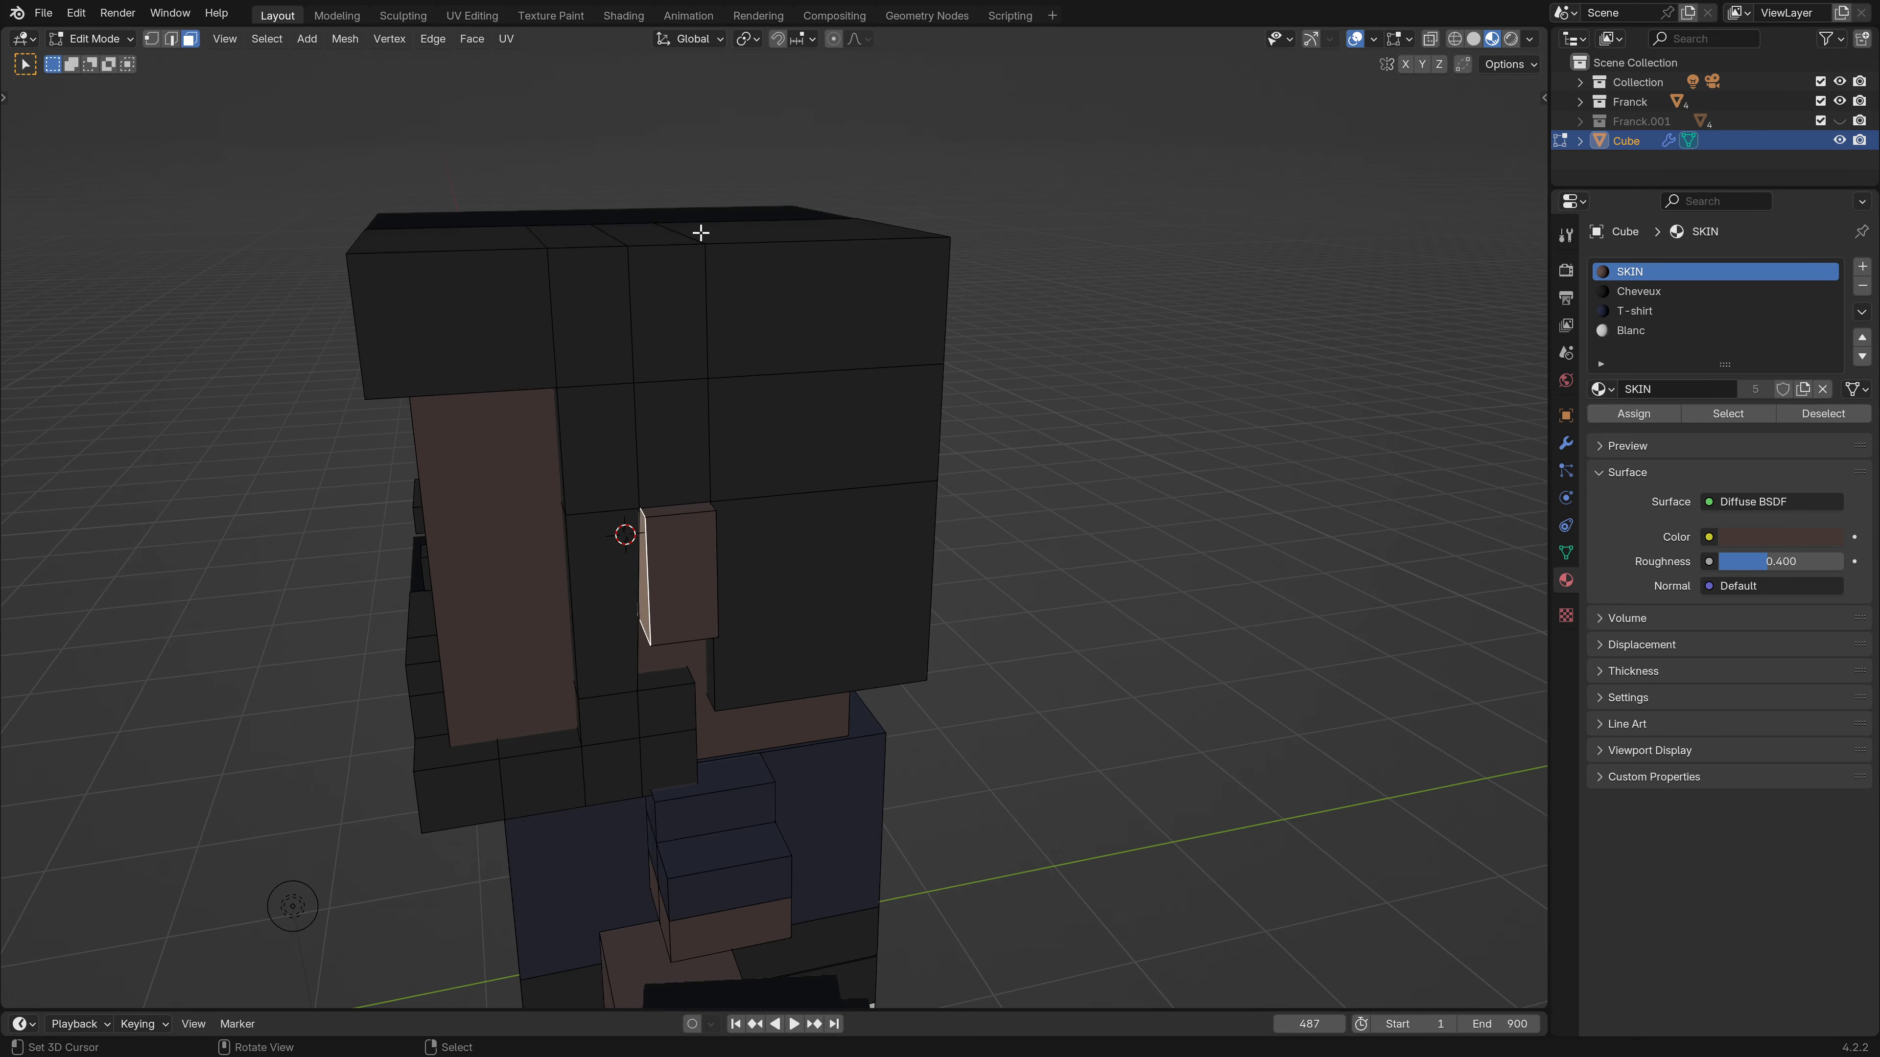
pyautogui.click(748, 39)
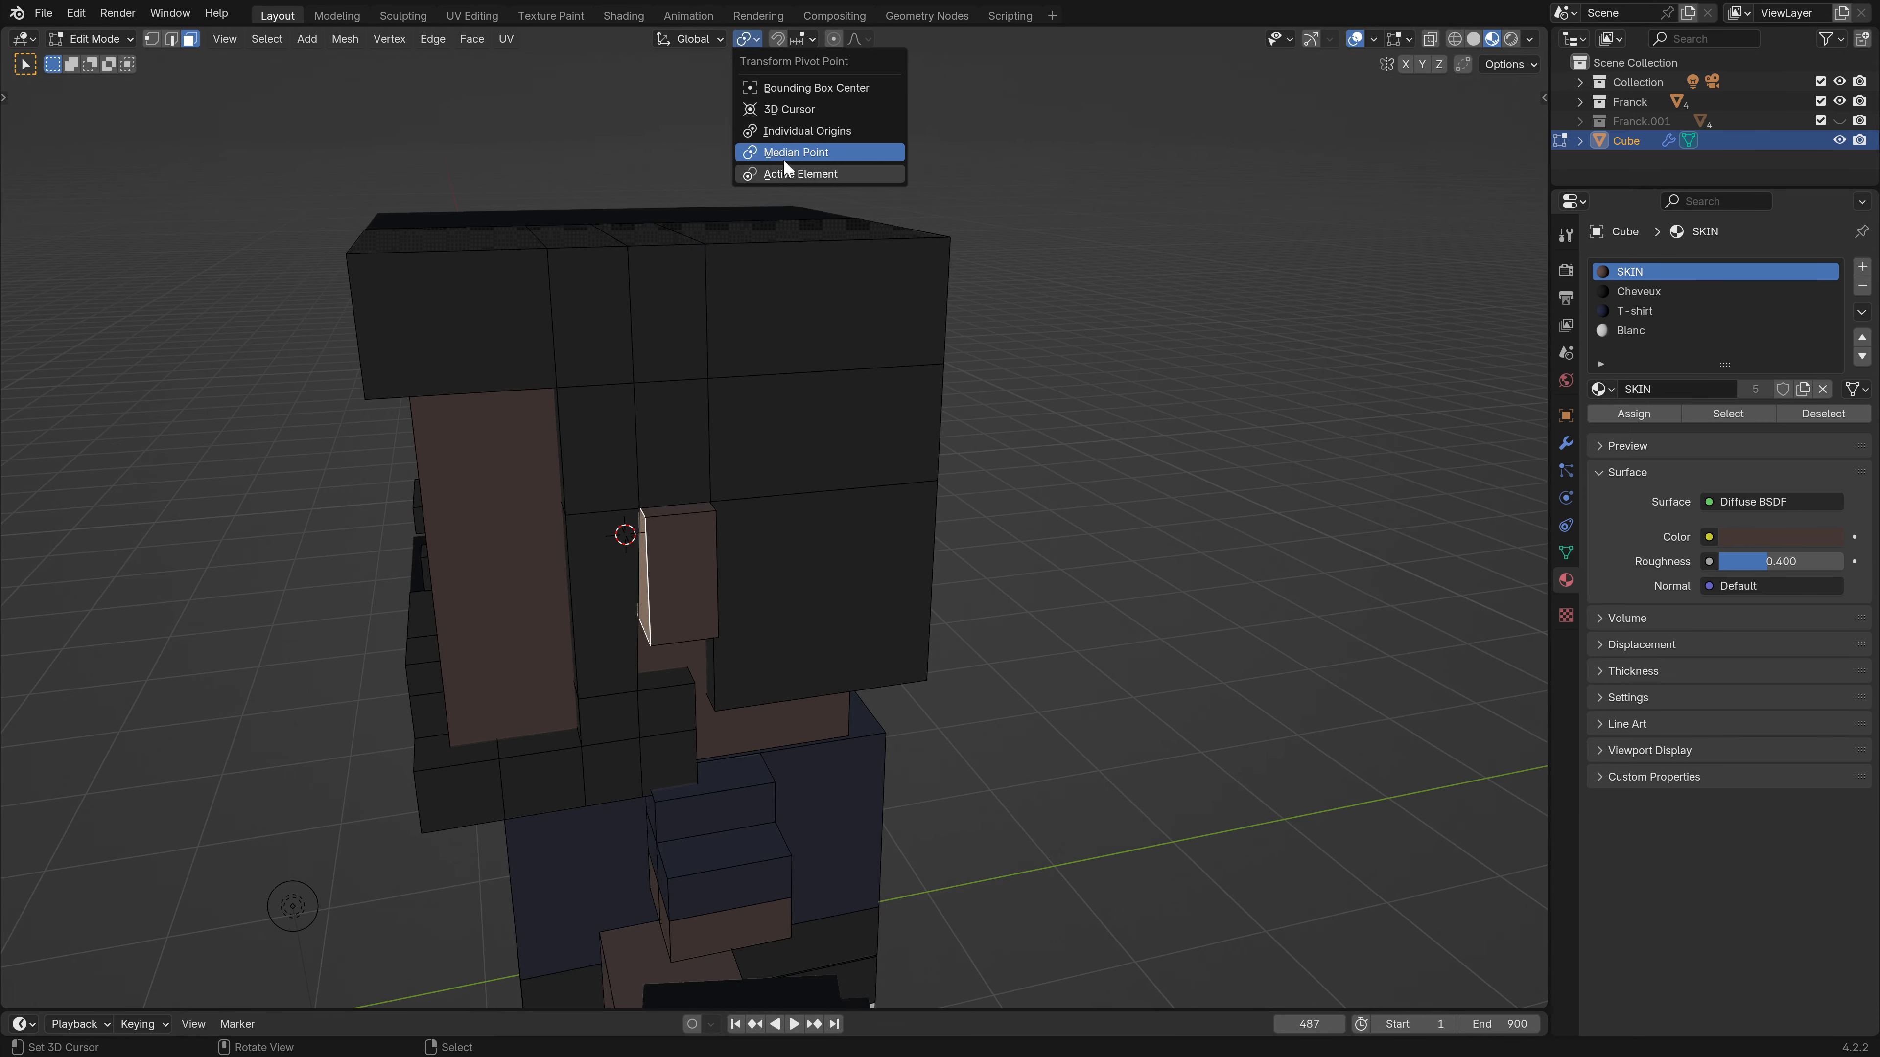
pyautogui.click(788, 111)
# Hide the Franck collection so that only the Cube character is shown.
pyautogui.moveTo(625, 482); pyautogui.dragTo(625, 504, button='middle')
pyautogui.scroll(-4, 650, 586)
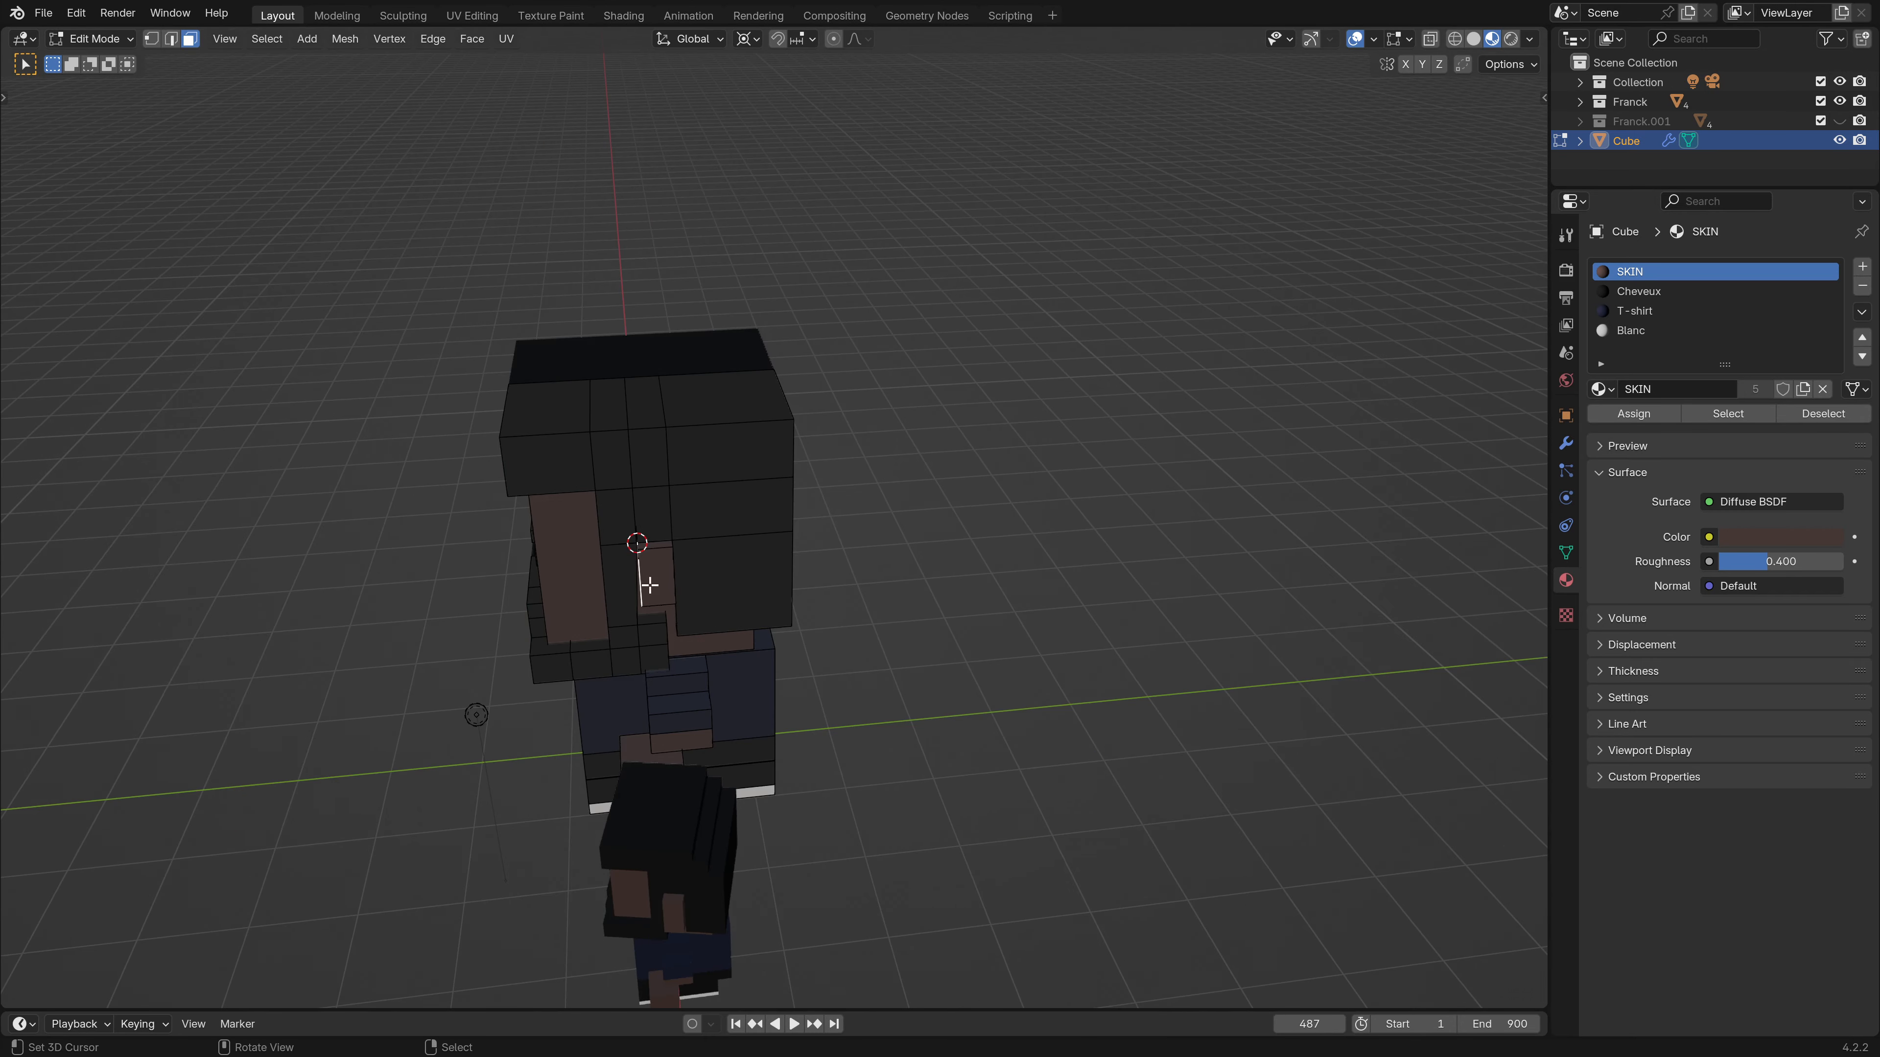
pyautogui.press('Tab')
pyautogui.click(1840, 101)
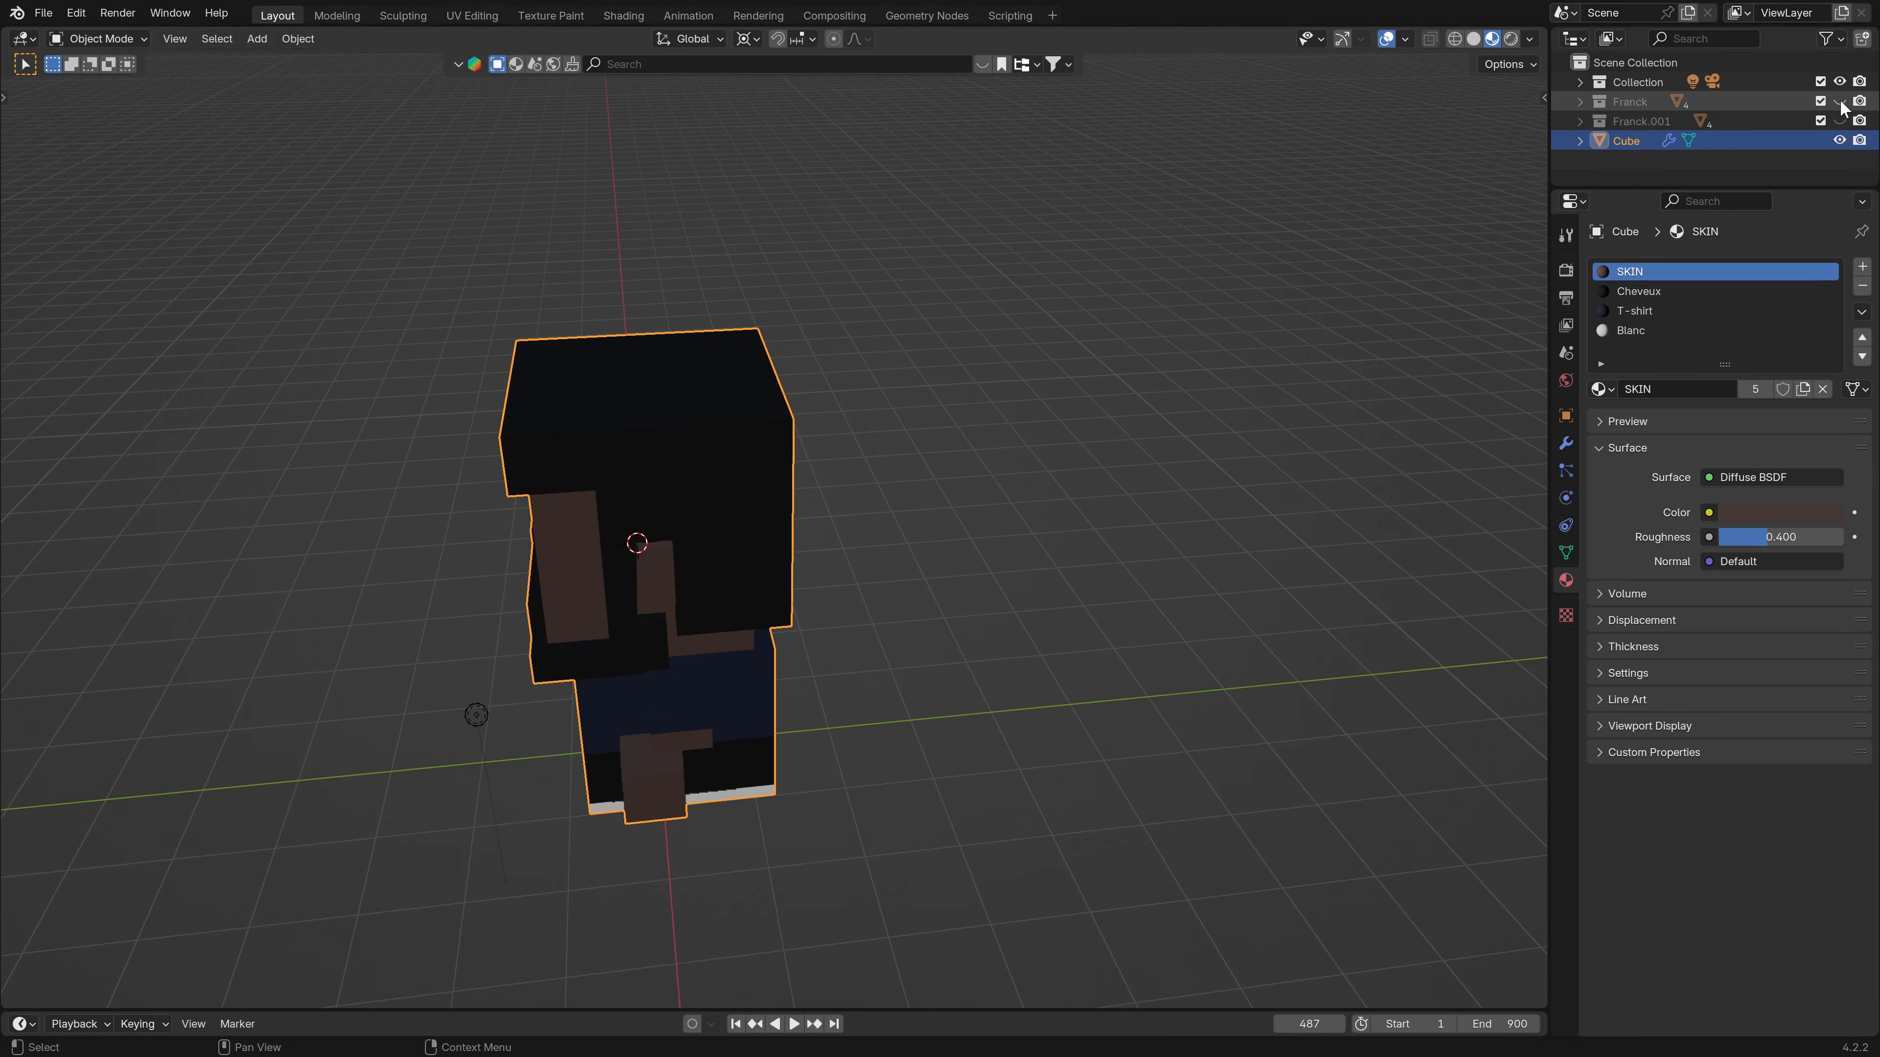
# Examine the character's mesh in edit mode as a wireframe, from above and at an angle, around the ear's front face.
pyautogui.scroll(4, 635, 511)
pyautogui.press('Tab')
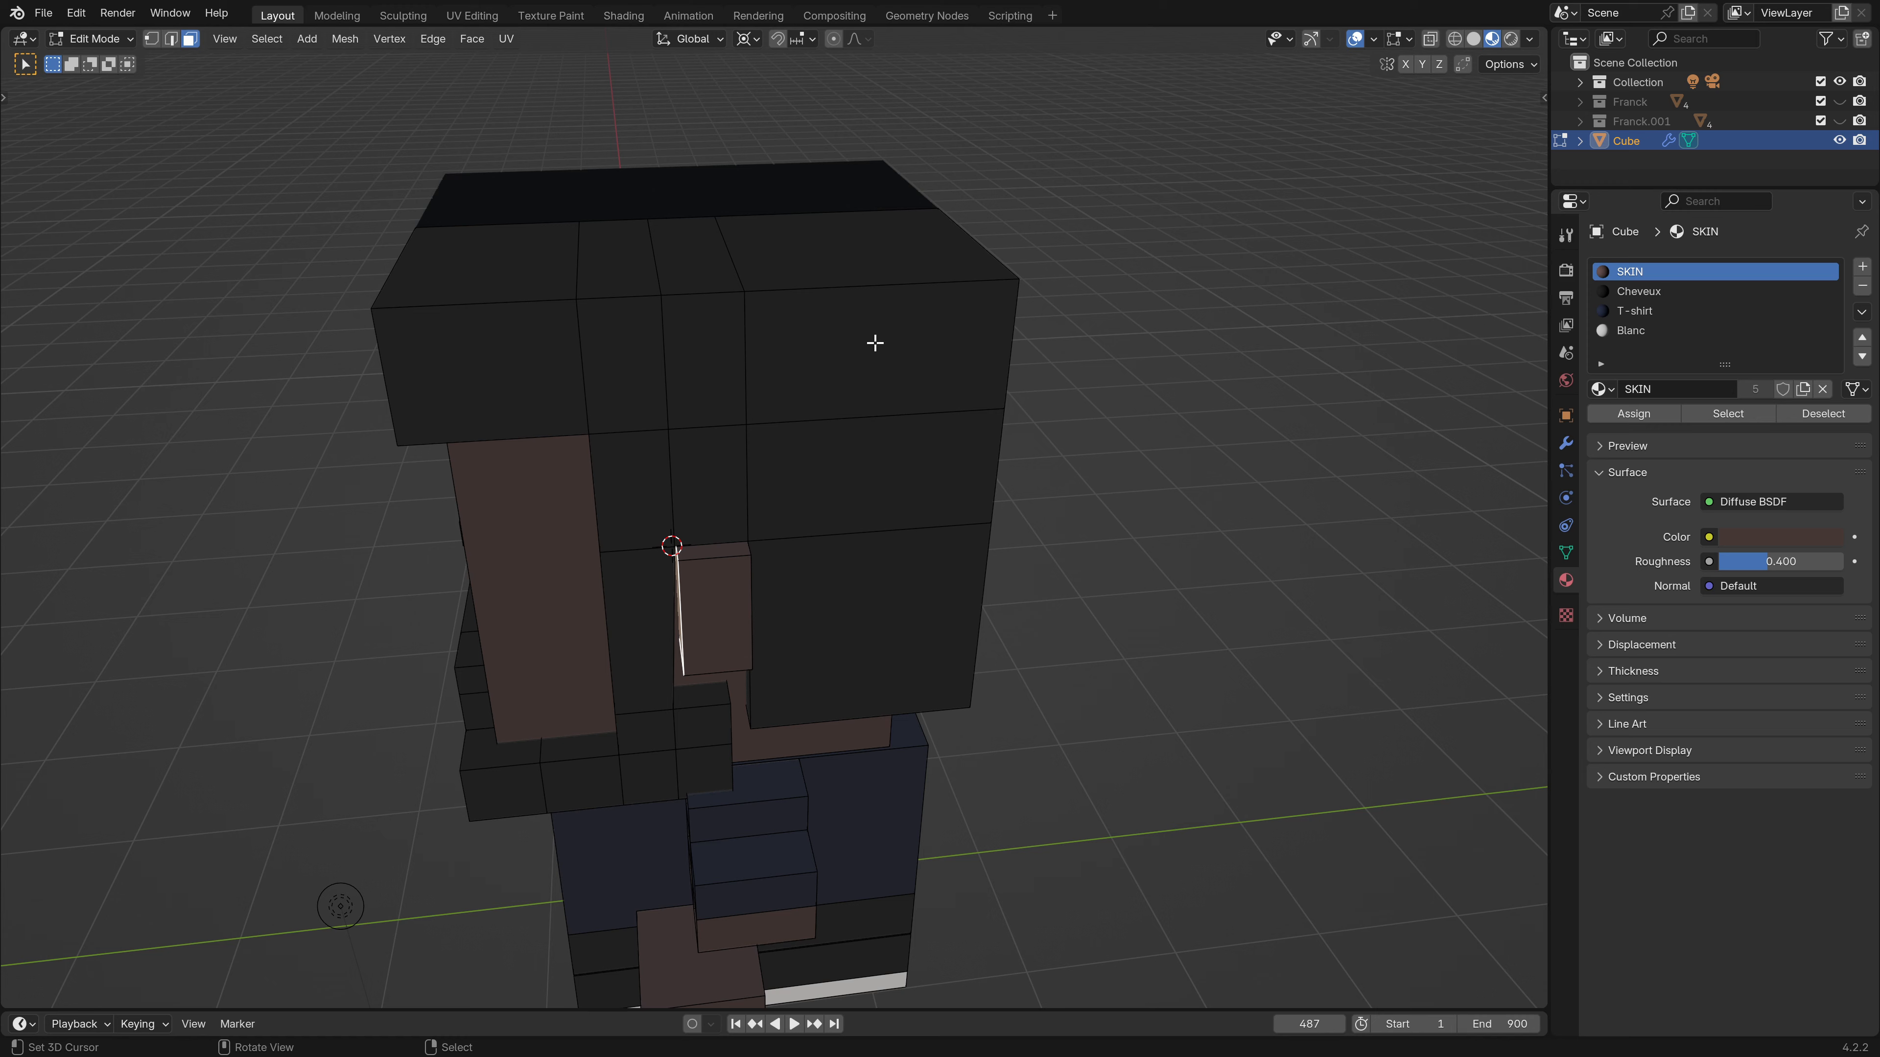
pyautogui.click(1456, 39)
pyautogui.press('KP_7')
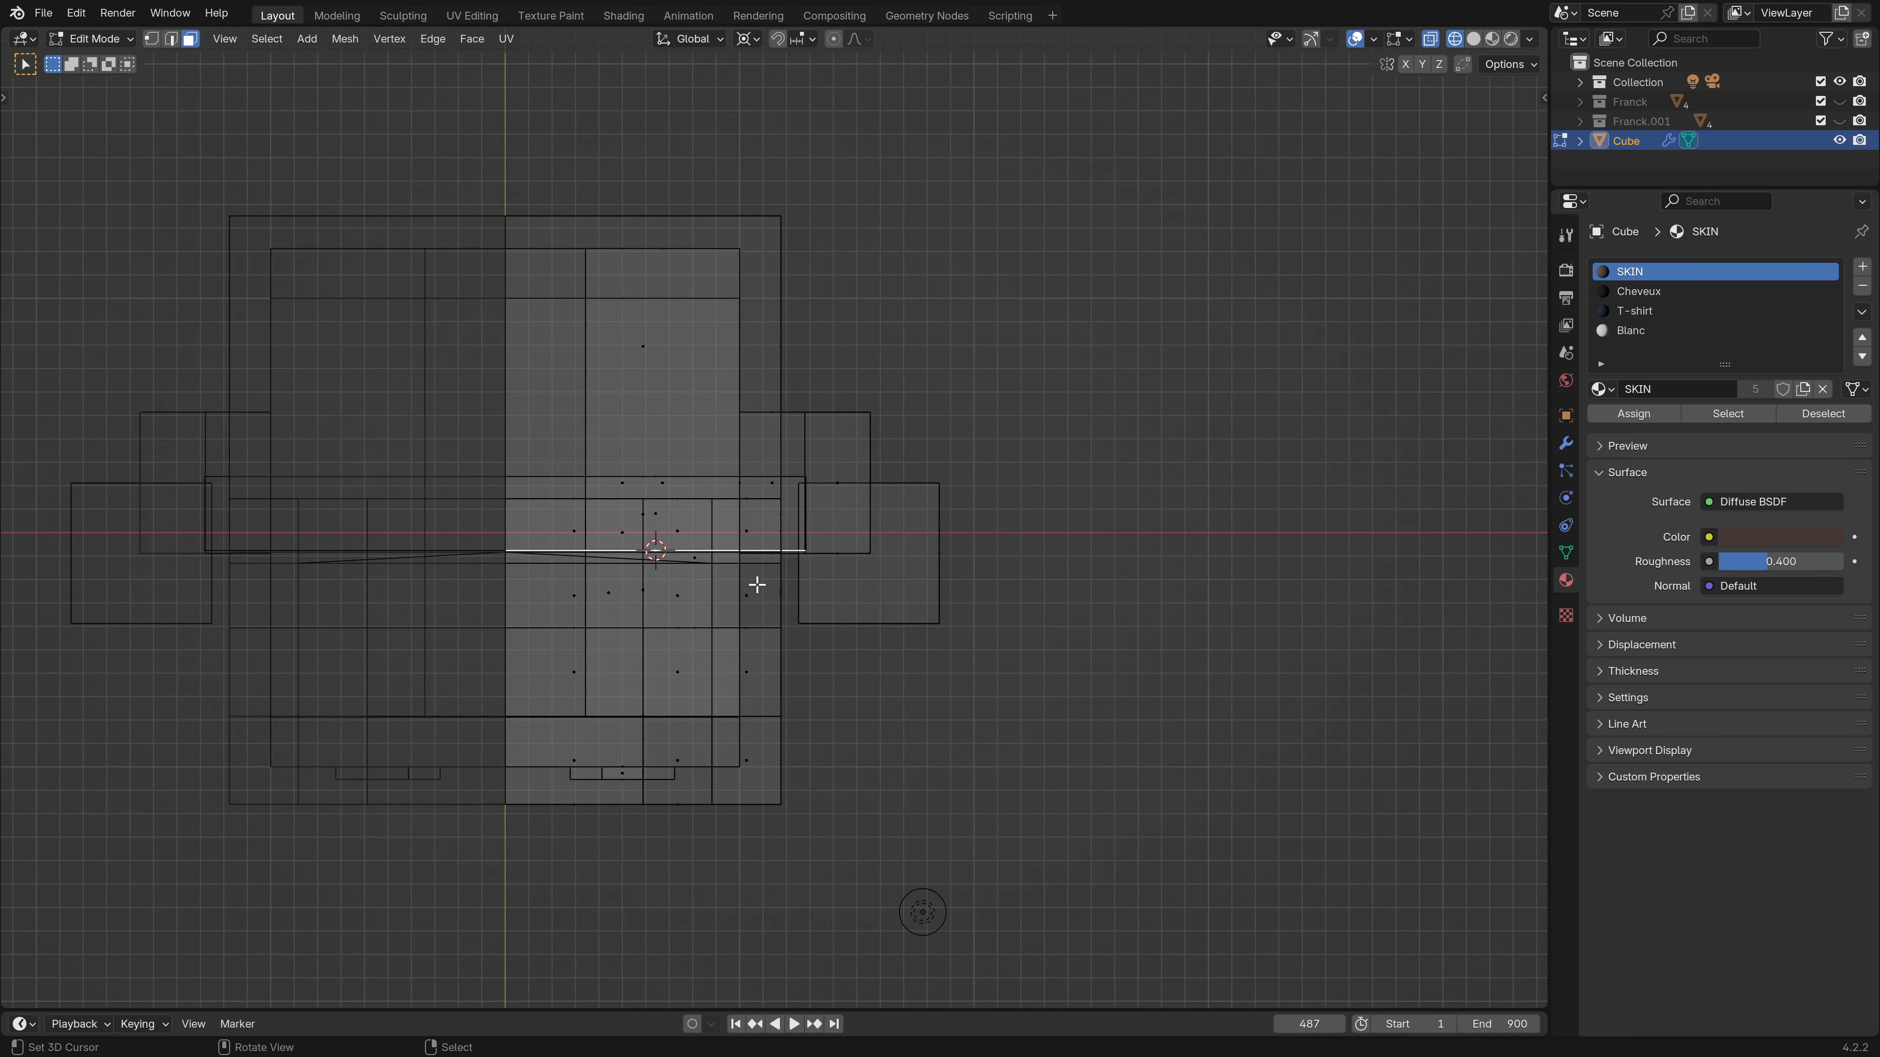
pyautogui.scroll(2, 709, 583)
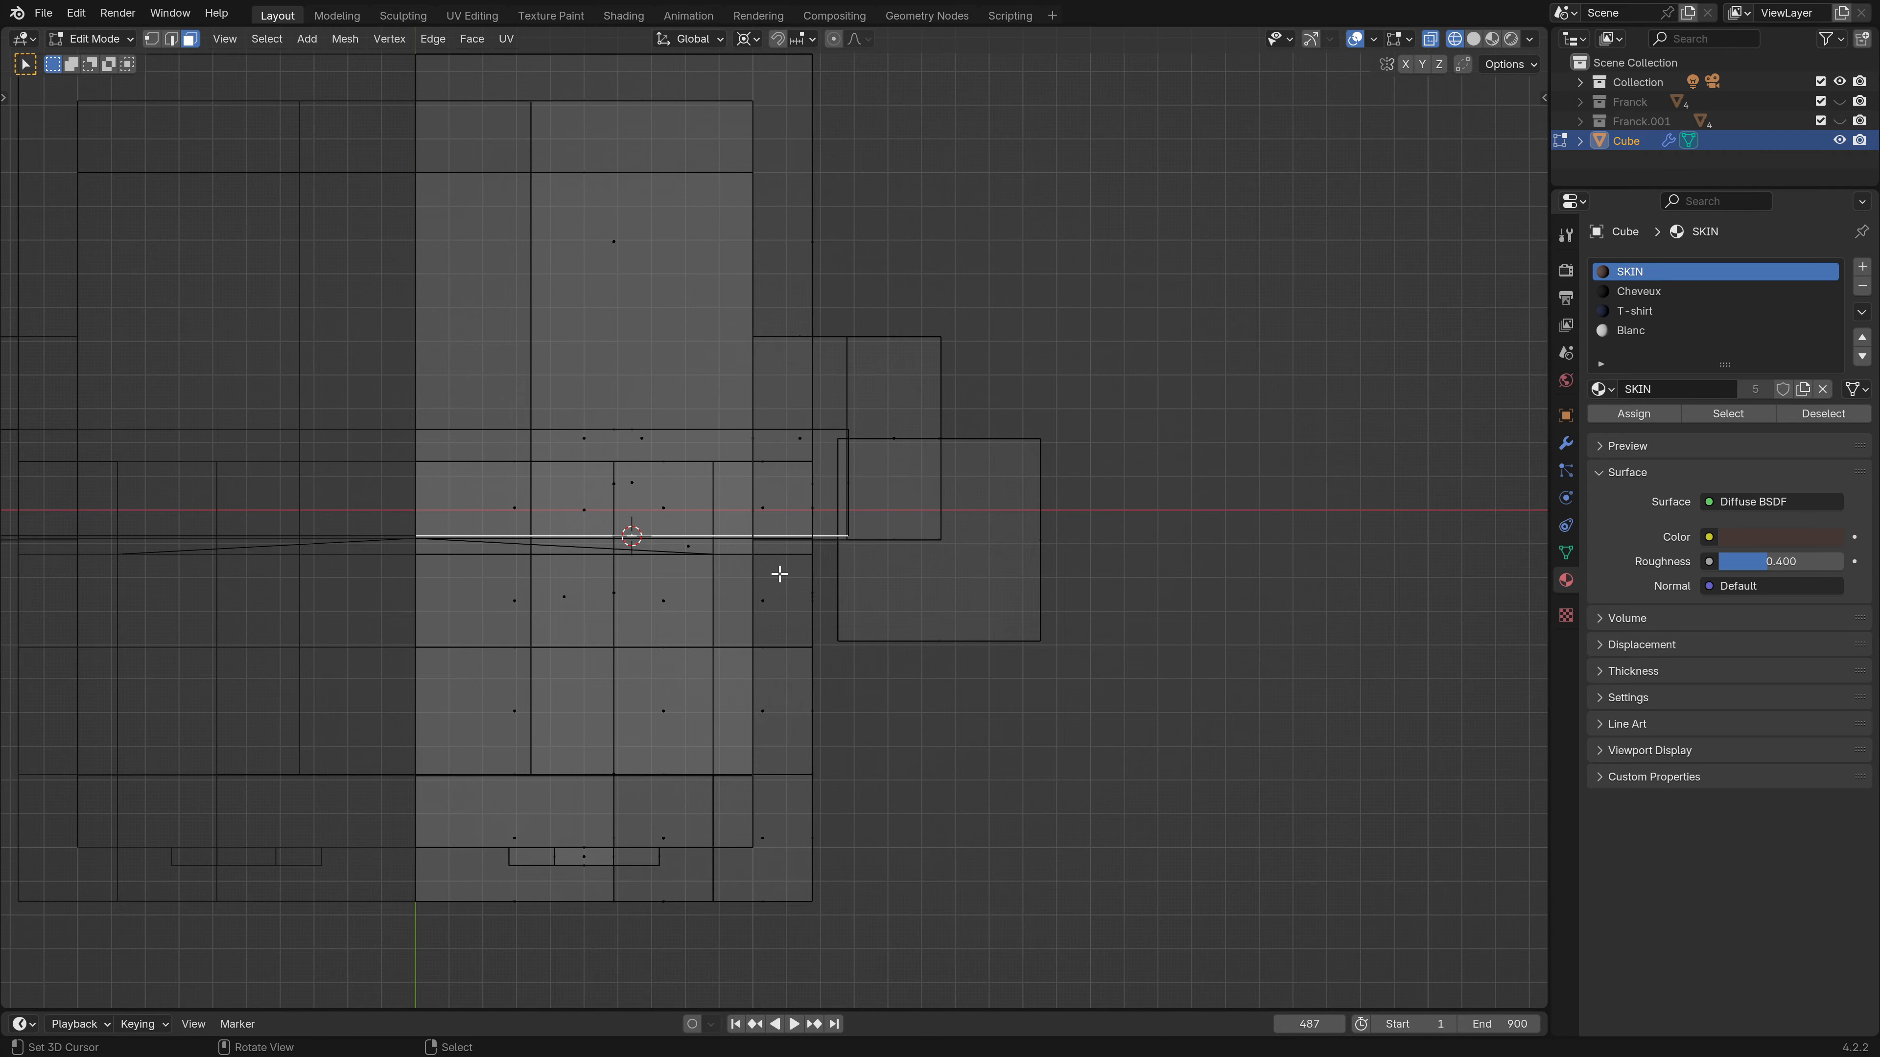
pyautogui.scroll(-1, 780, 585)
pyautogui.moveTo(811, 608); pyautogui.dragTo(707, 478, button='middle')
pyautogui.scroll(-4, 708, 479)
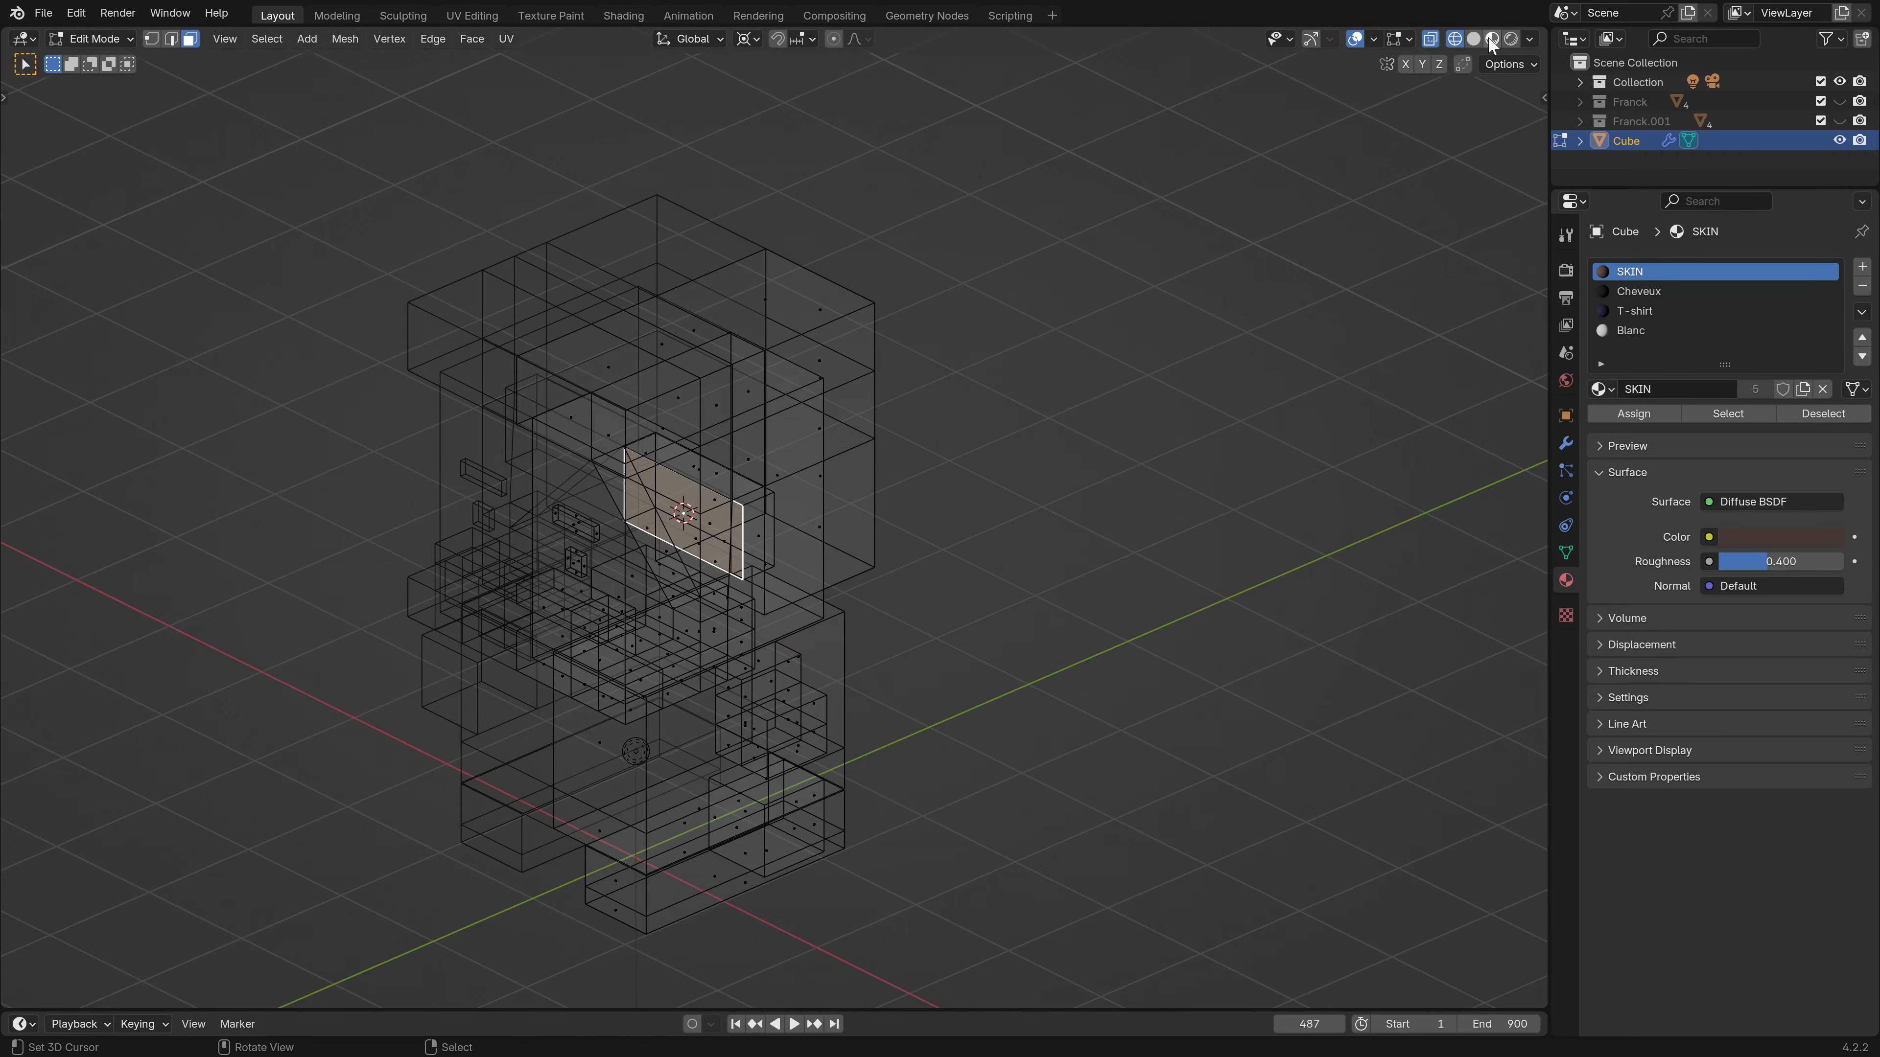
# Hide the torso, arms, hands and feet by selecting their linked geometry, with the mesh shown in solid shading.
pyautogui.click(1473, 38)
pyautogui.moveTo(607, 577); pyautogui.dragTo(473, 585, button='middle')
pyautogui.scroll(3, 741, 666)
pyautogui.click(789, 736)
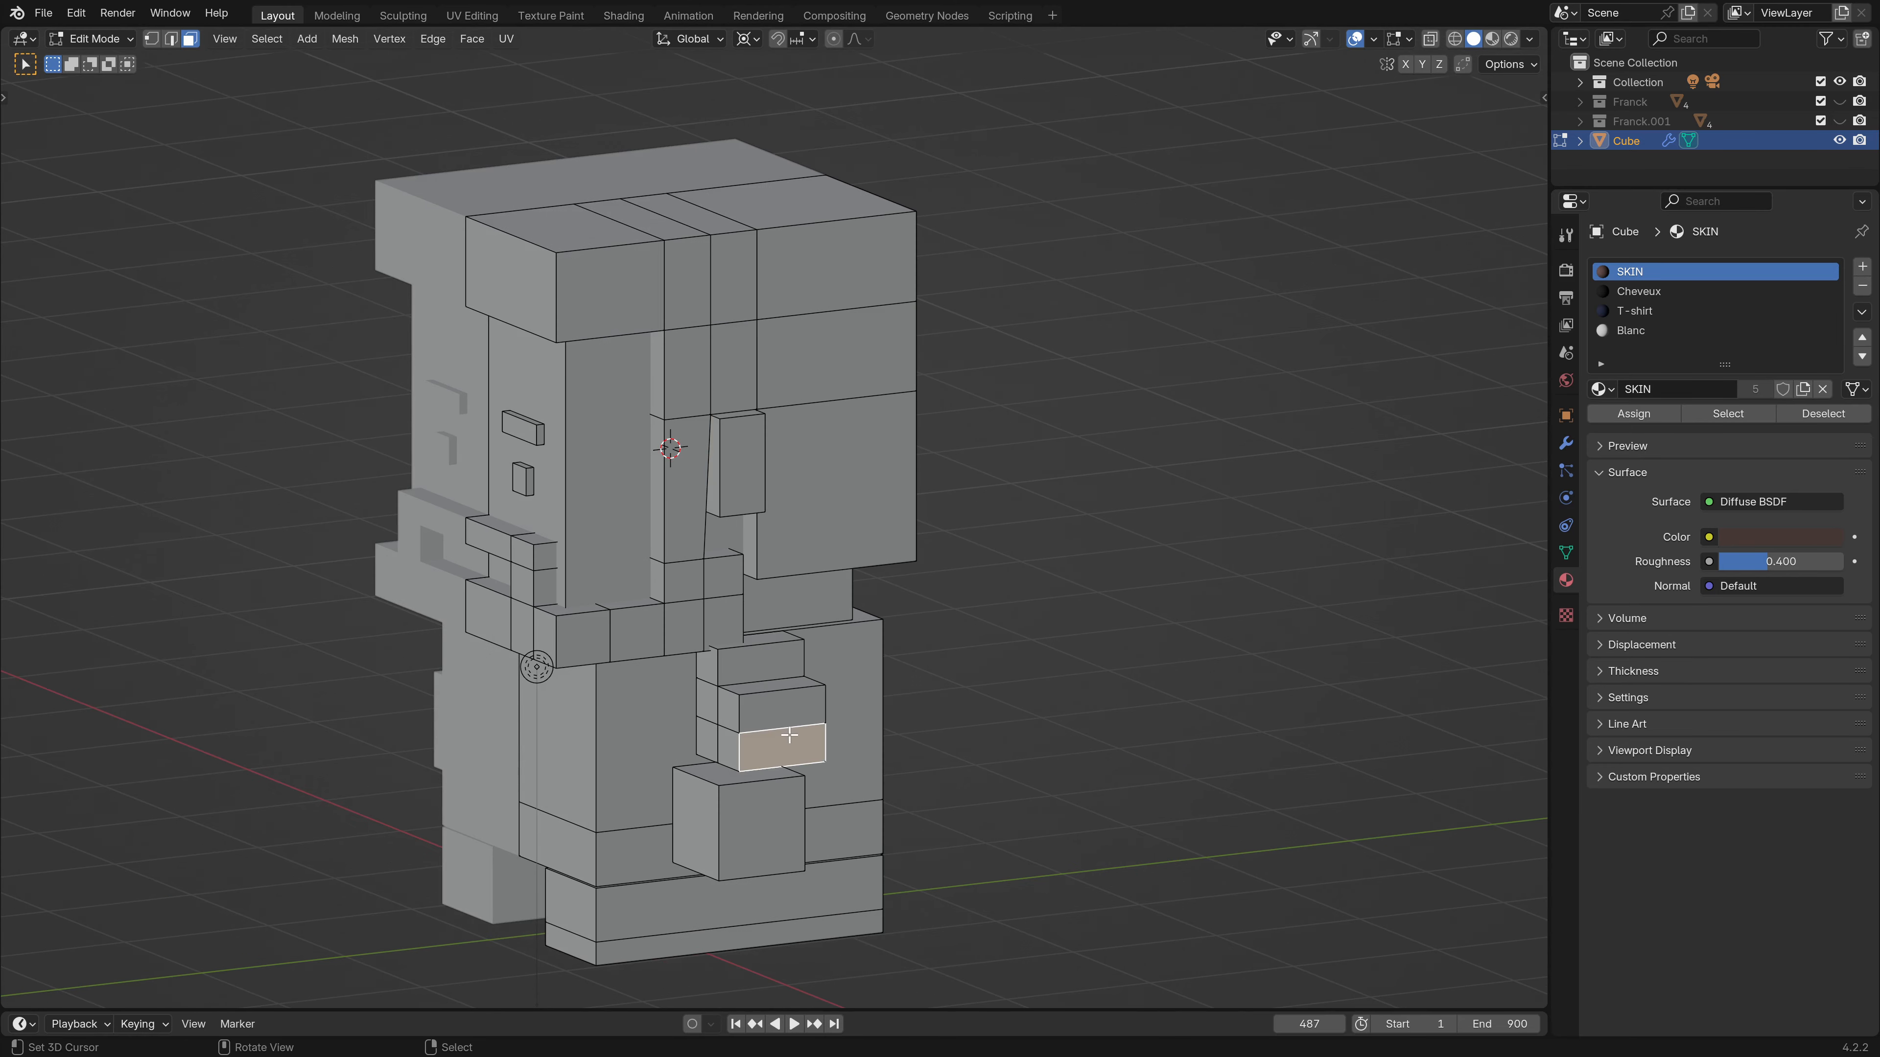
pyautogui.press('l')
pyautogui.press('l')
pyautogui.press('l')
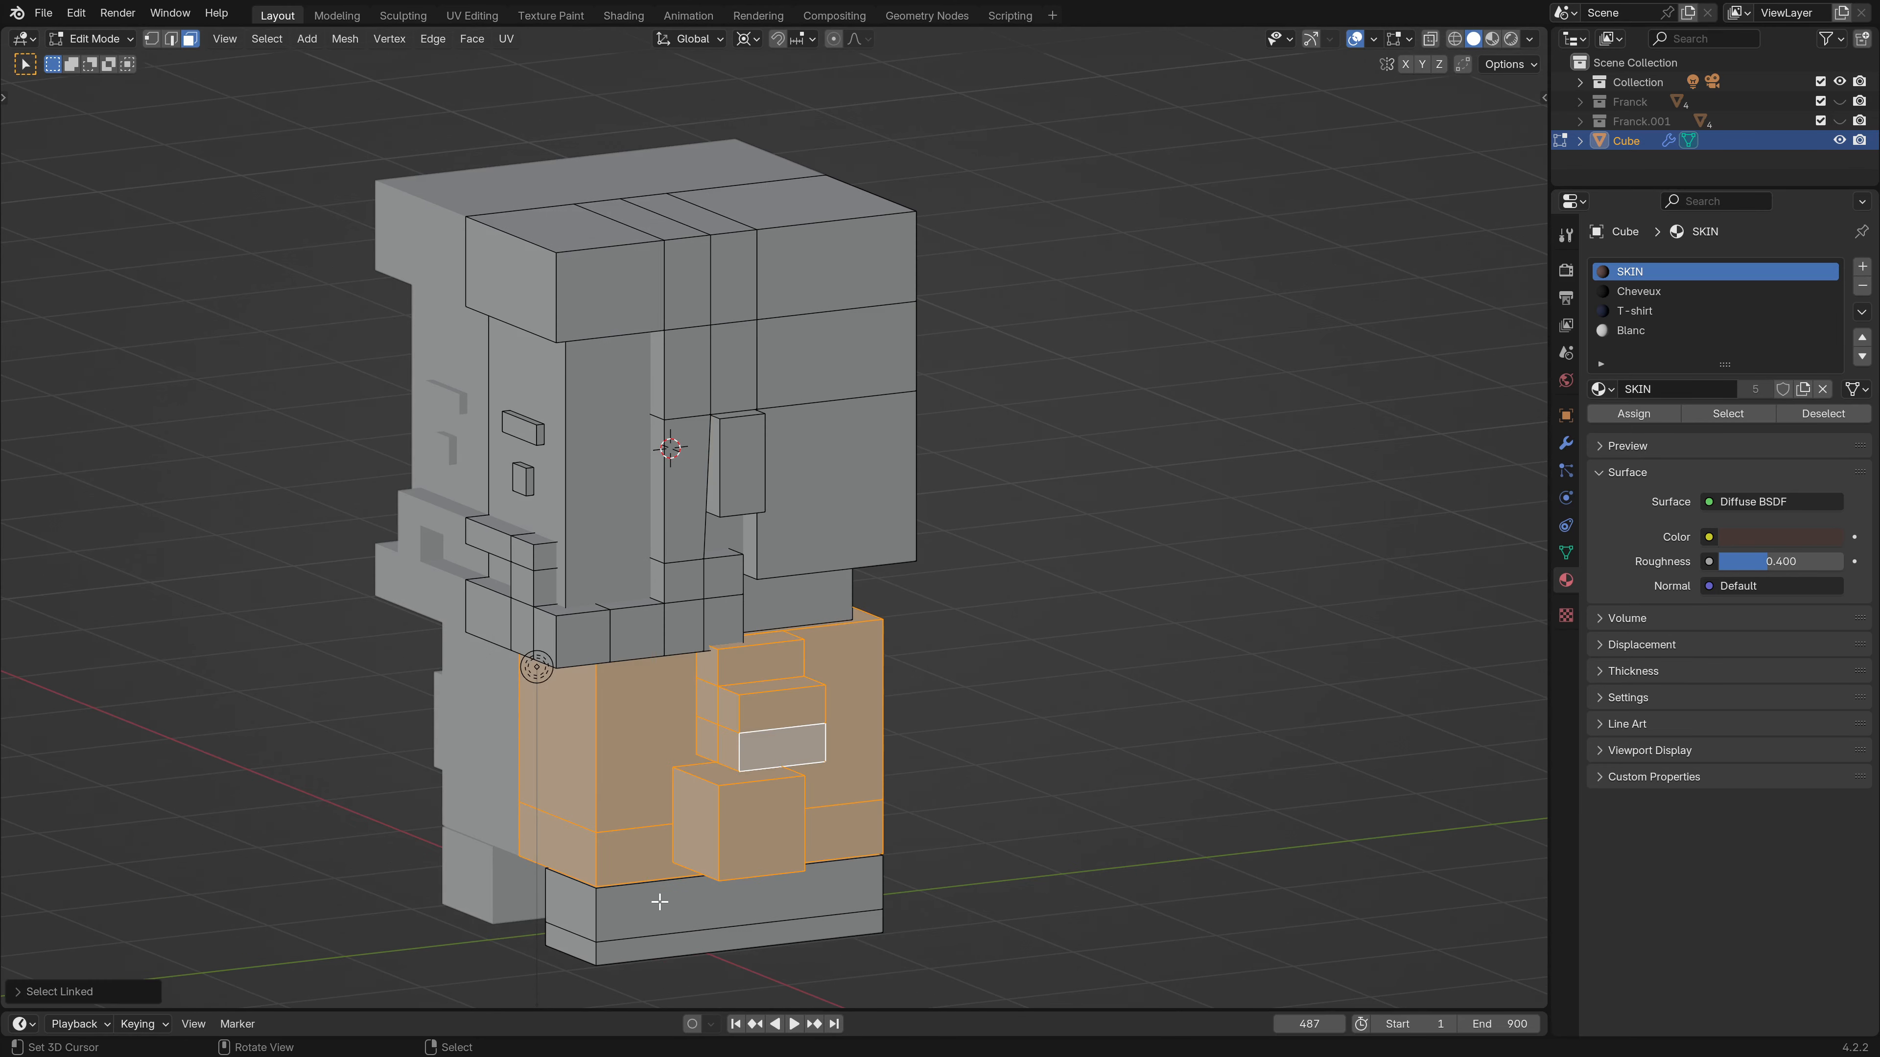
pyautogui.press('l')
pyautogui.press('h')
# Select the linked face and neck block inside the hair and hide it.
pyautogui.moveTo(810, 785); pyautogui.dragTo(811, 651, button='middle')
pyautogui.press('l')
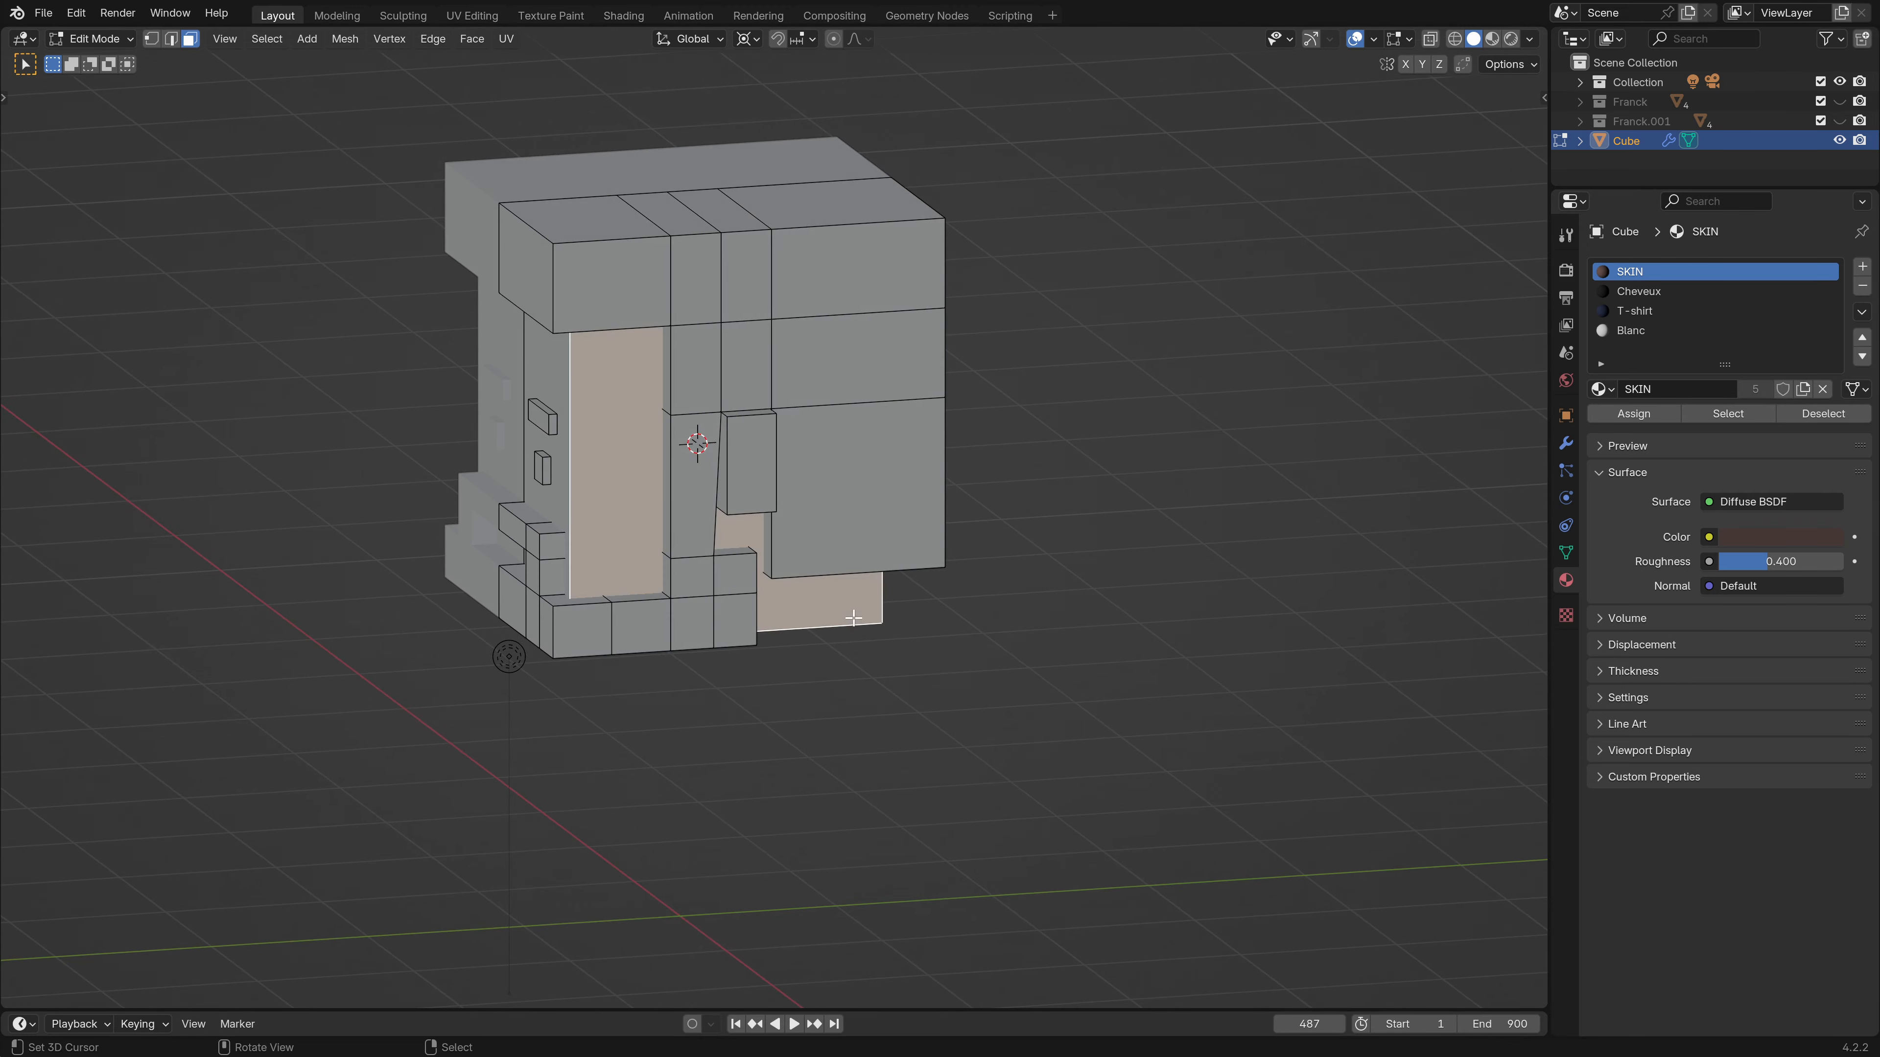
pyautogui.press('l')
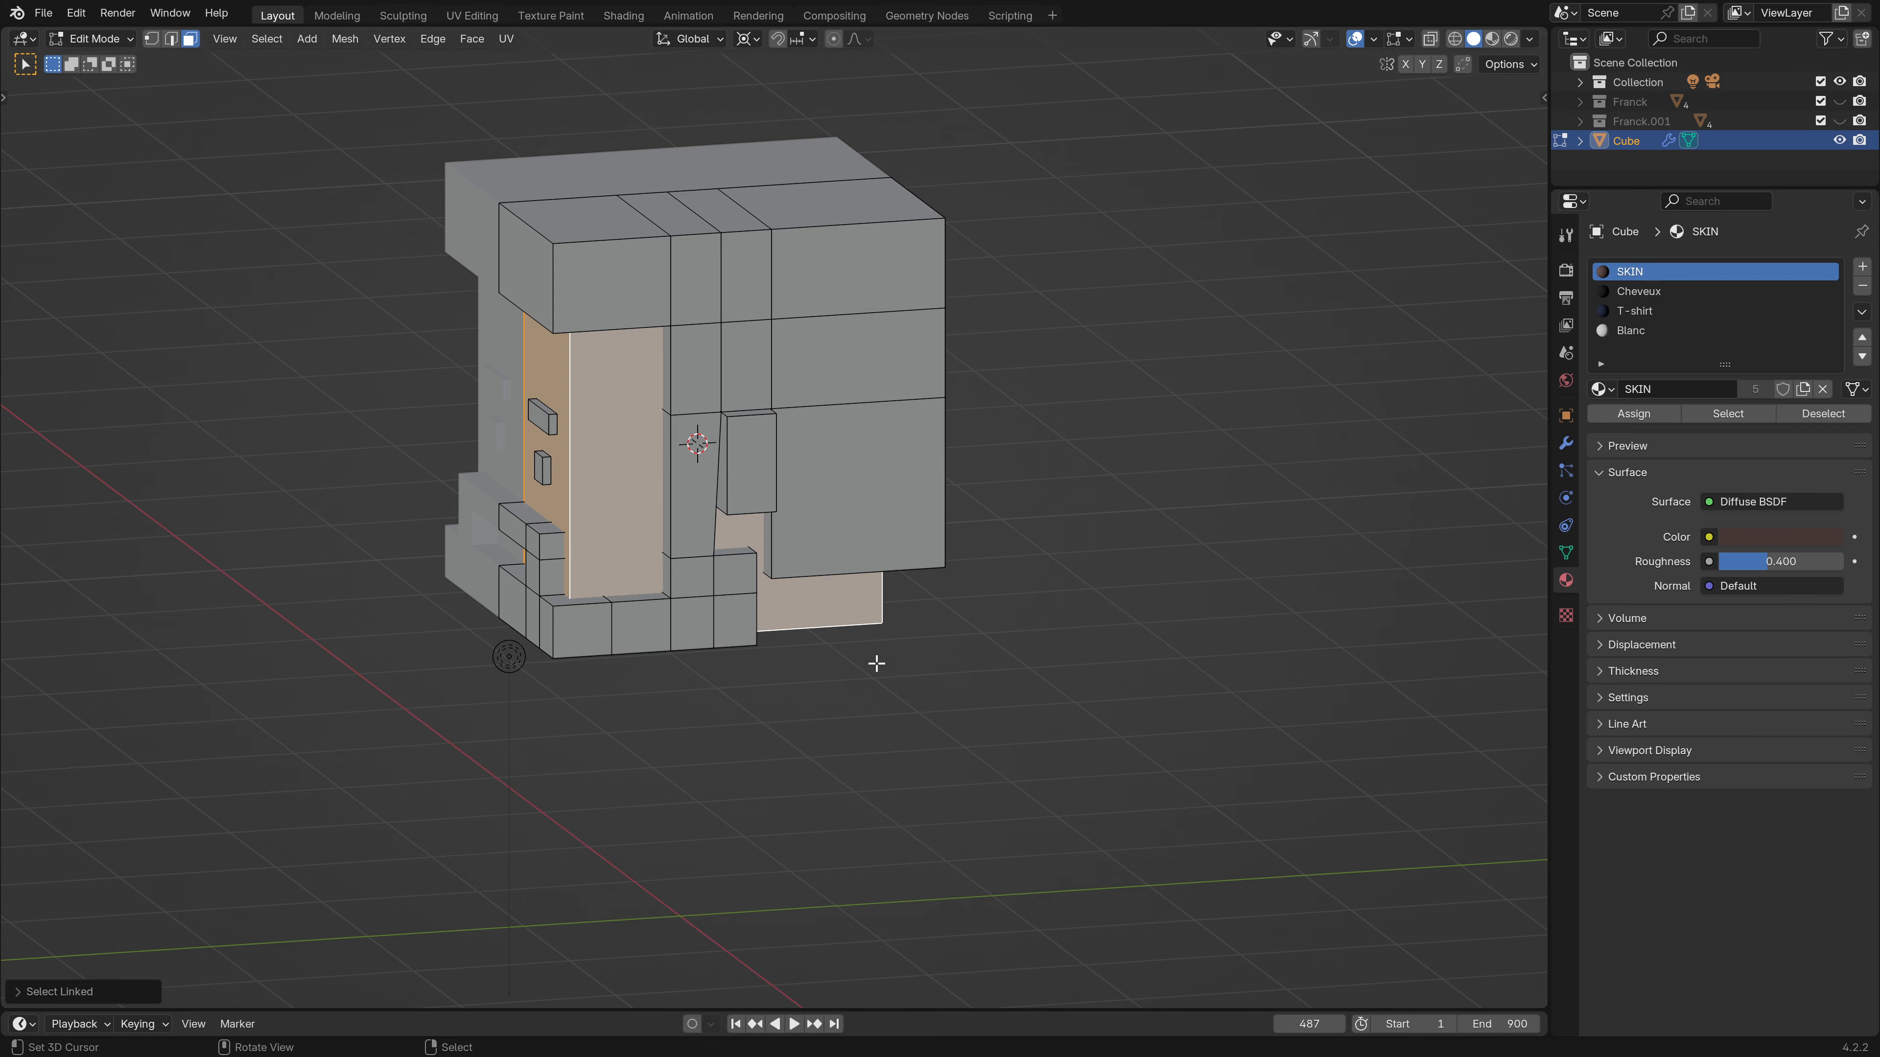
pyautogui.press('h')
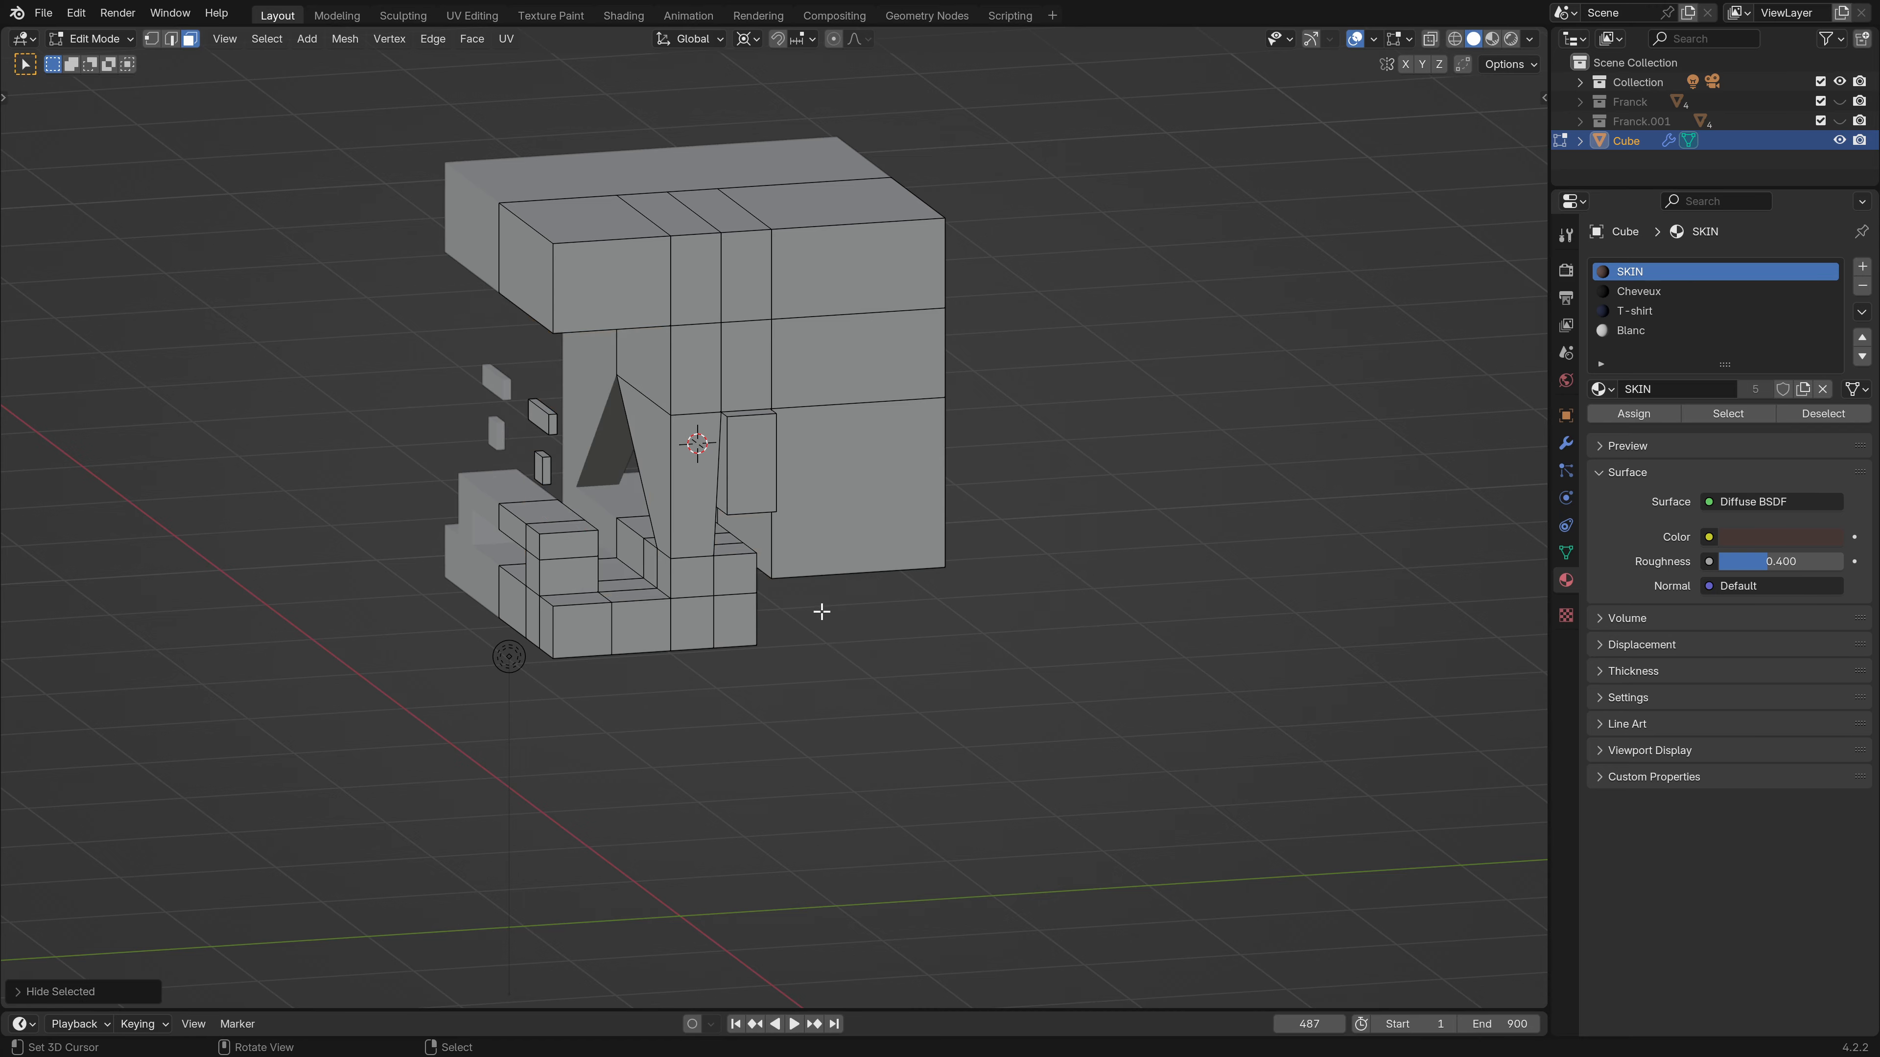
# Flatten the column of hair and beard vertices at the ear's front edge along Y onto the 3D cursor, working in wireframe side view.
pyautogui.moveTo(818, 613); pyautogui.dragTo(742, 560, button='middle')
pyautogui.press('KP_1')
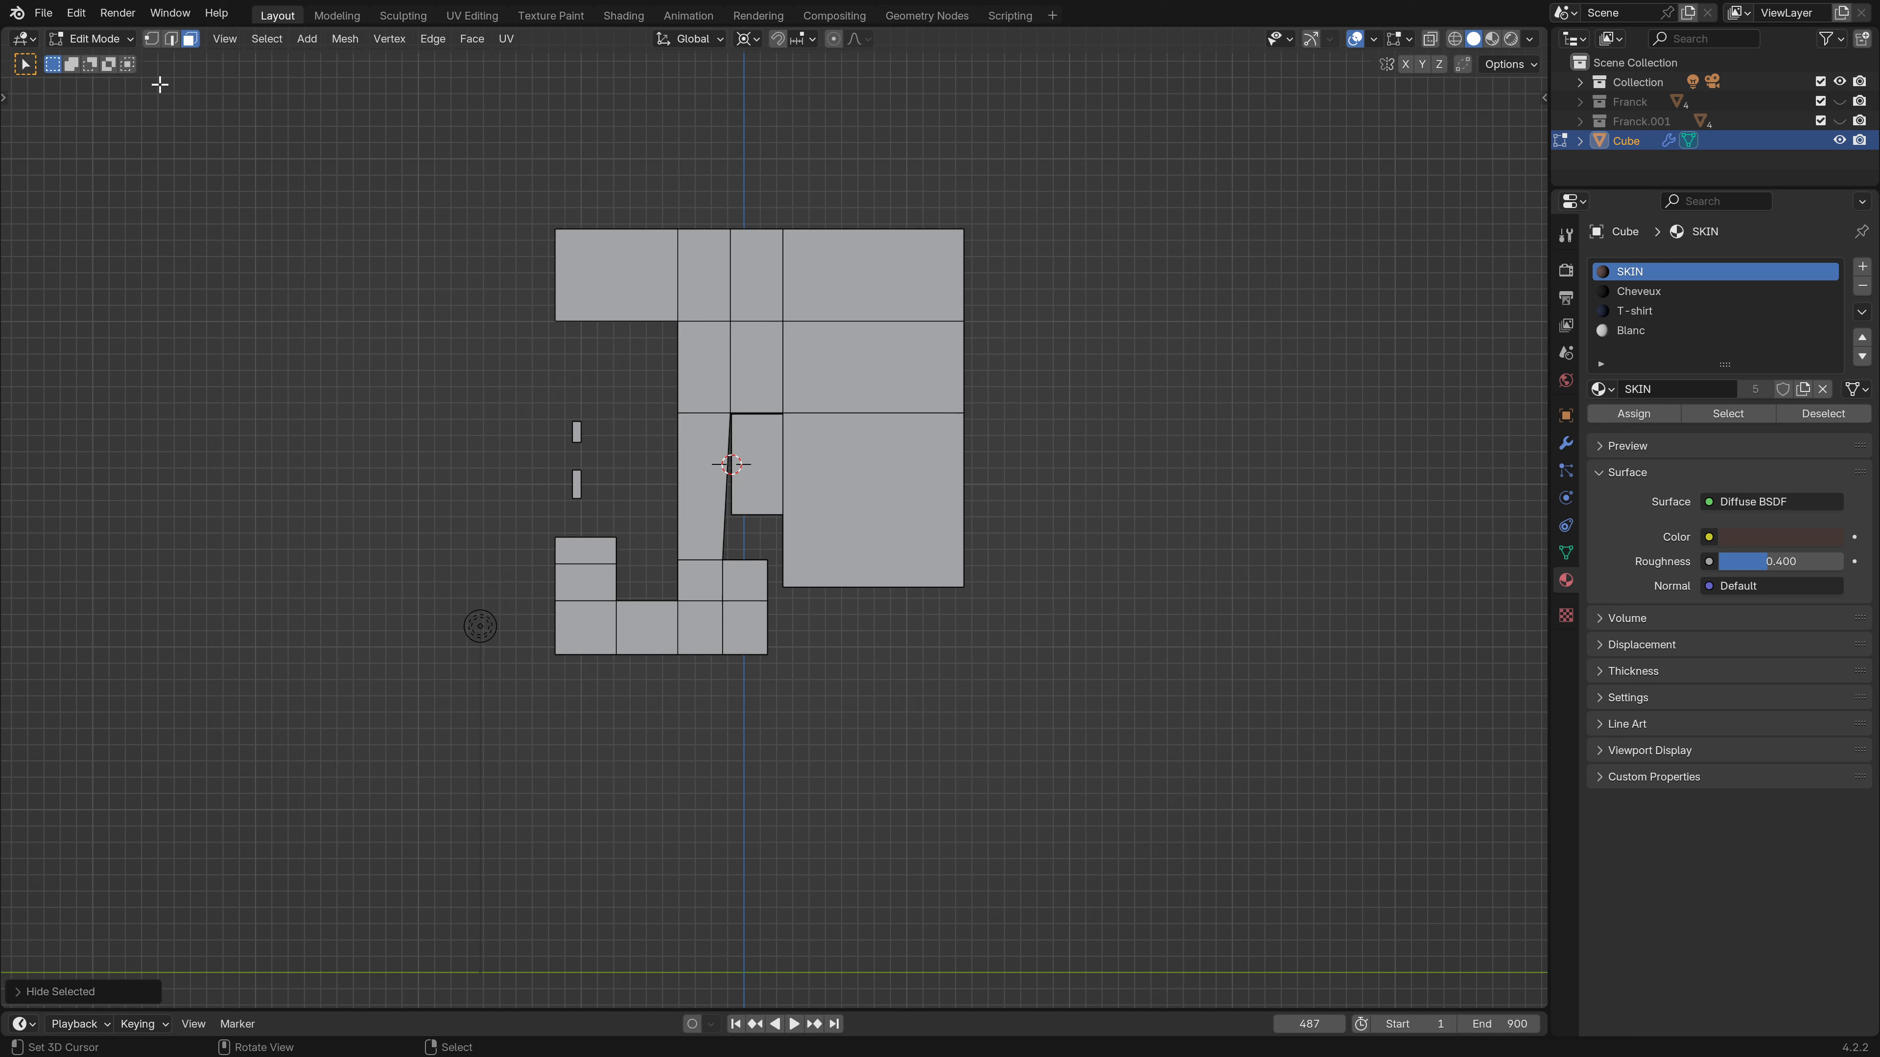
pyautogui.click(152, 41)
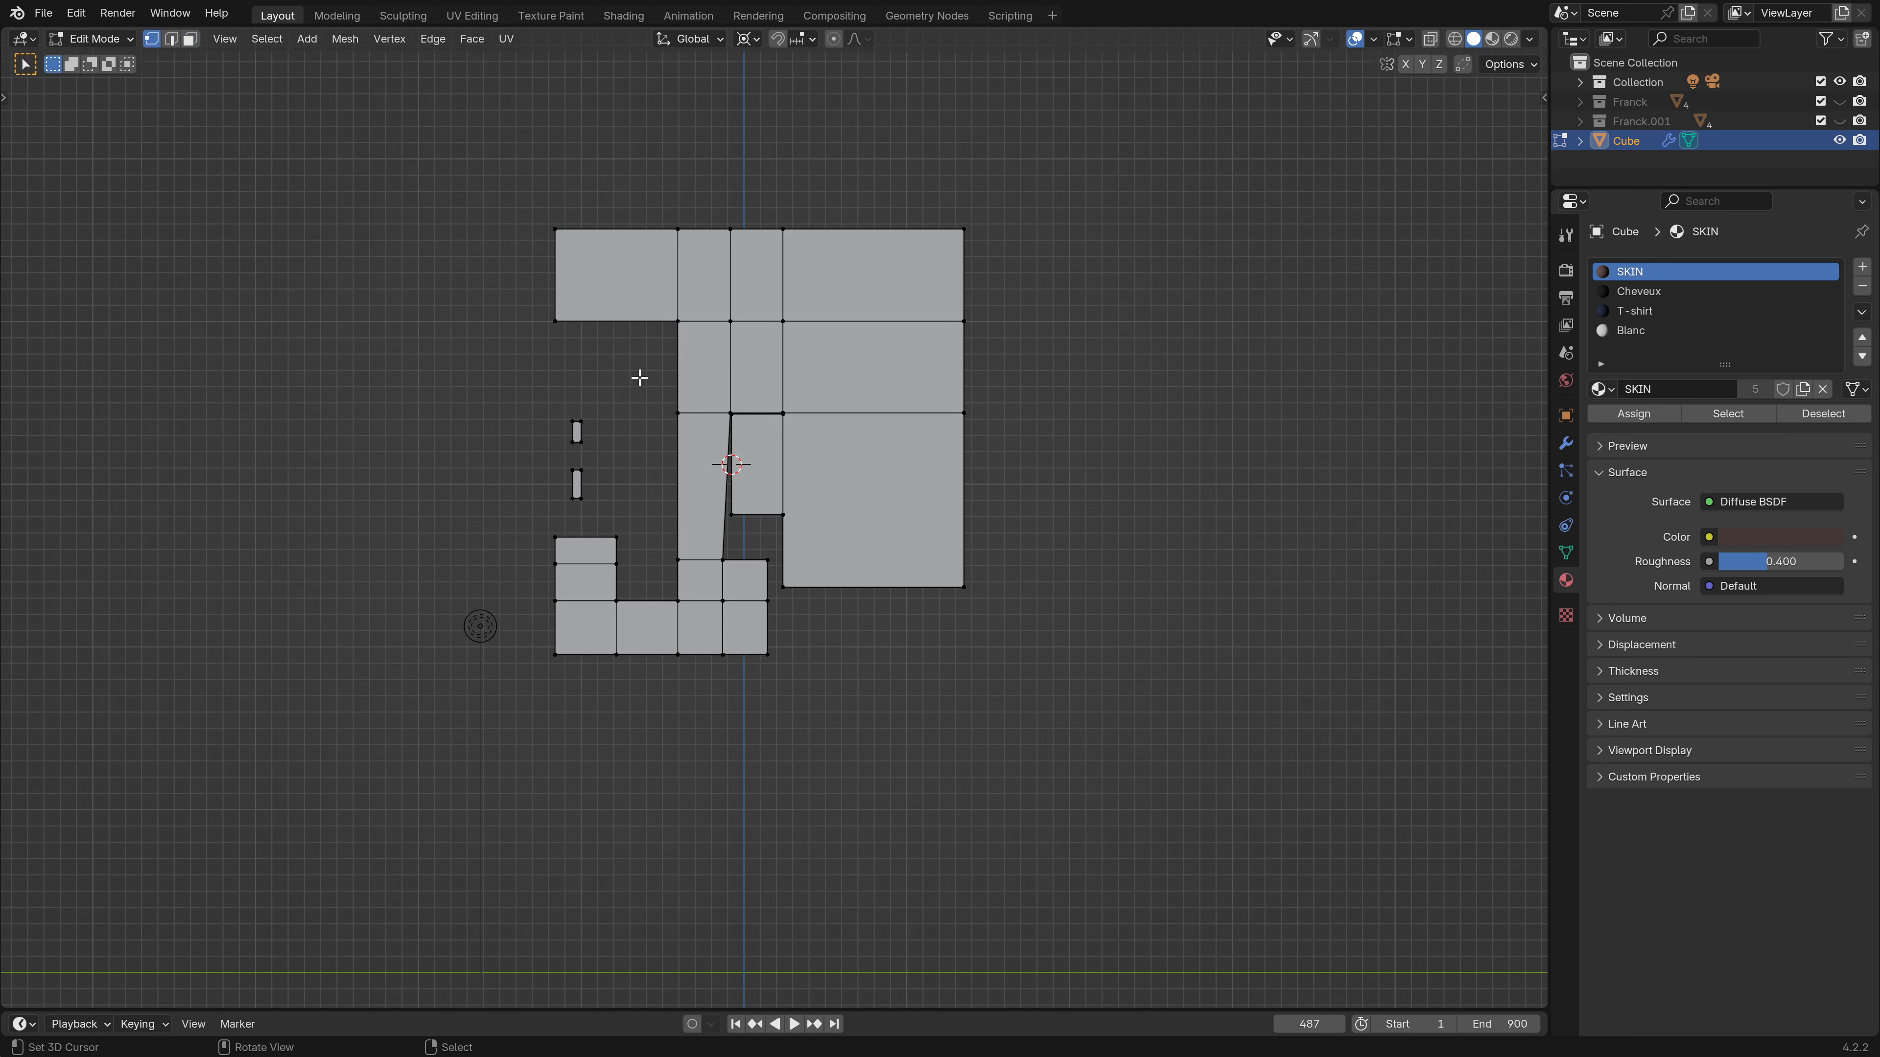
pyautogui.click(1455, 41)
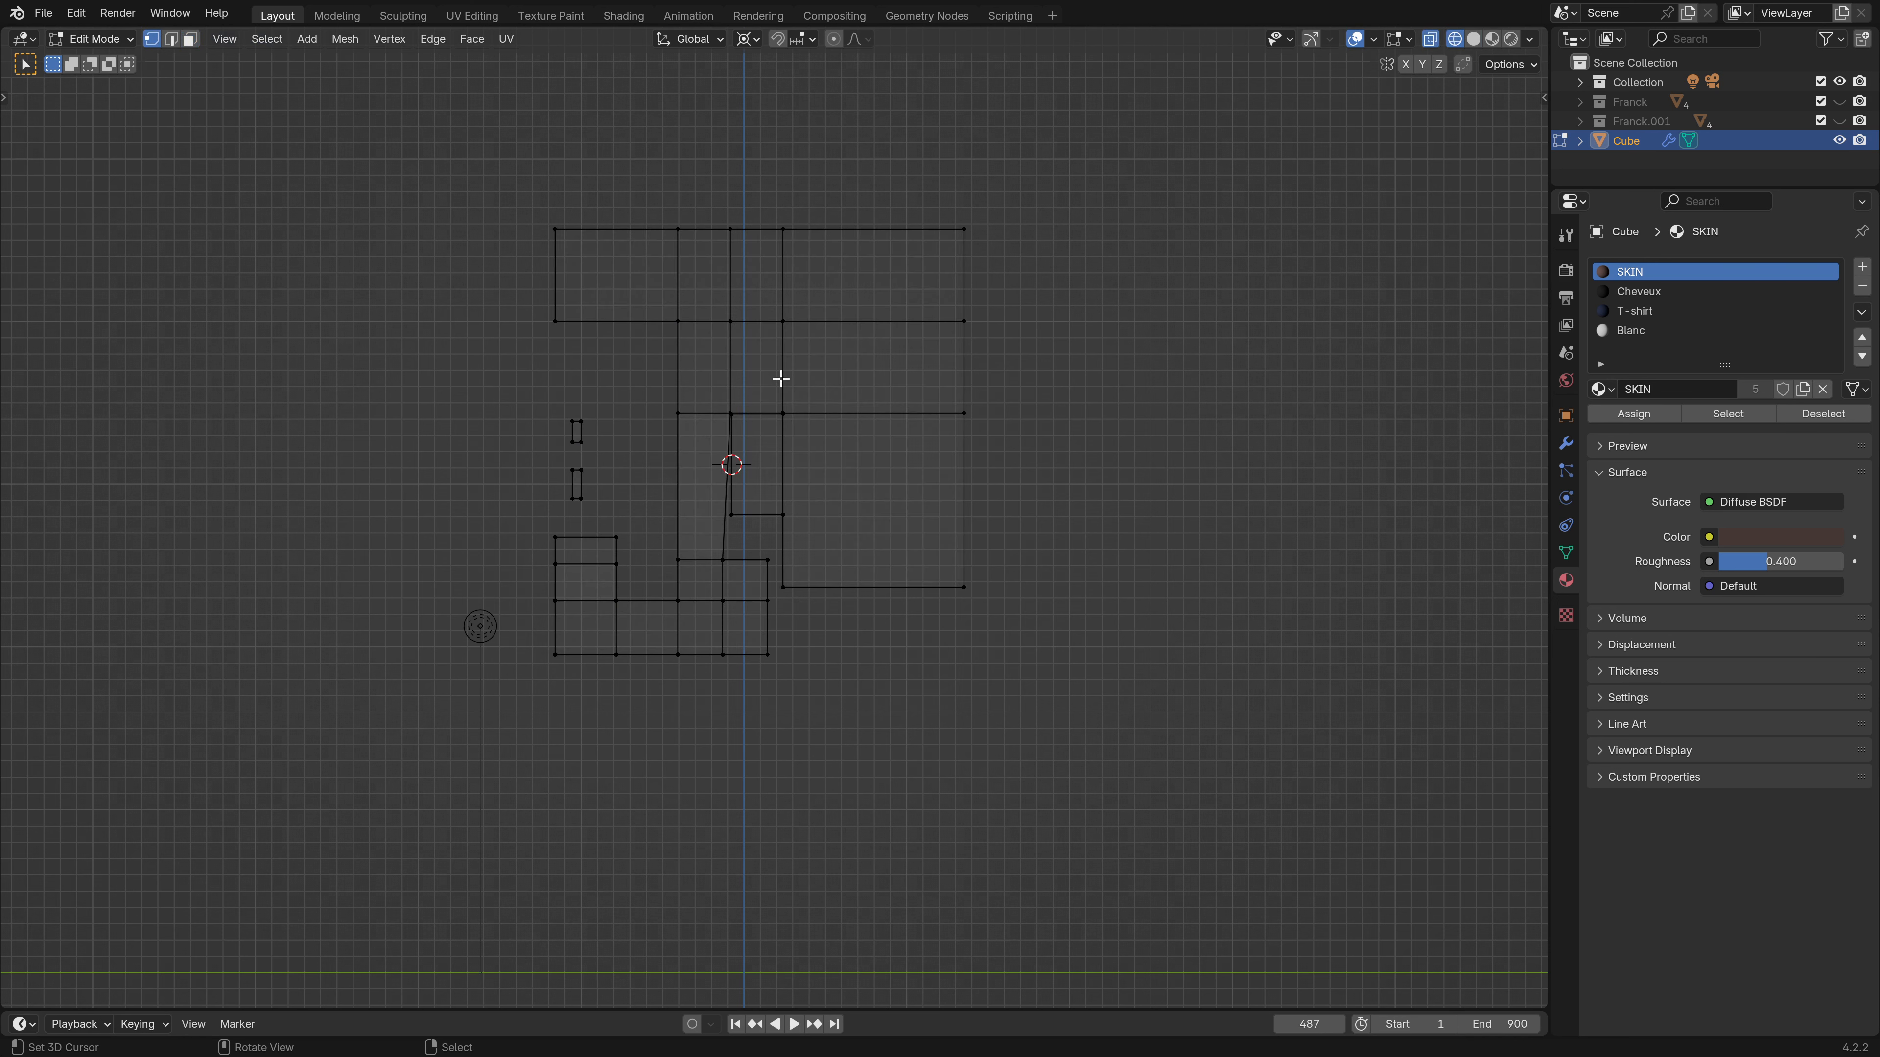
pyautogui.scroll(1, 706, 279)
pyautogui.press('b')
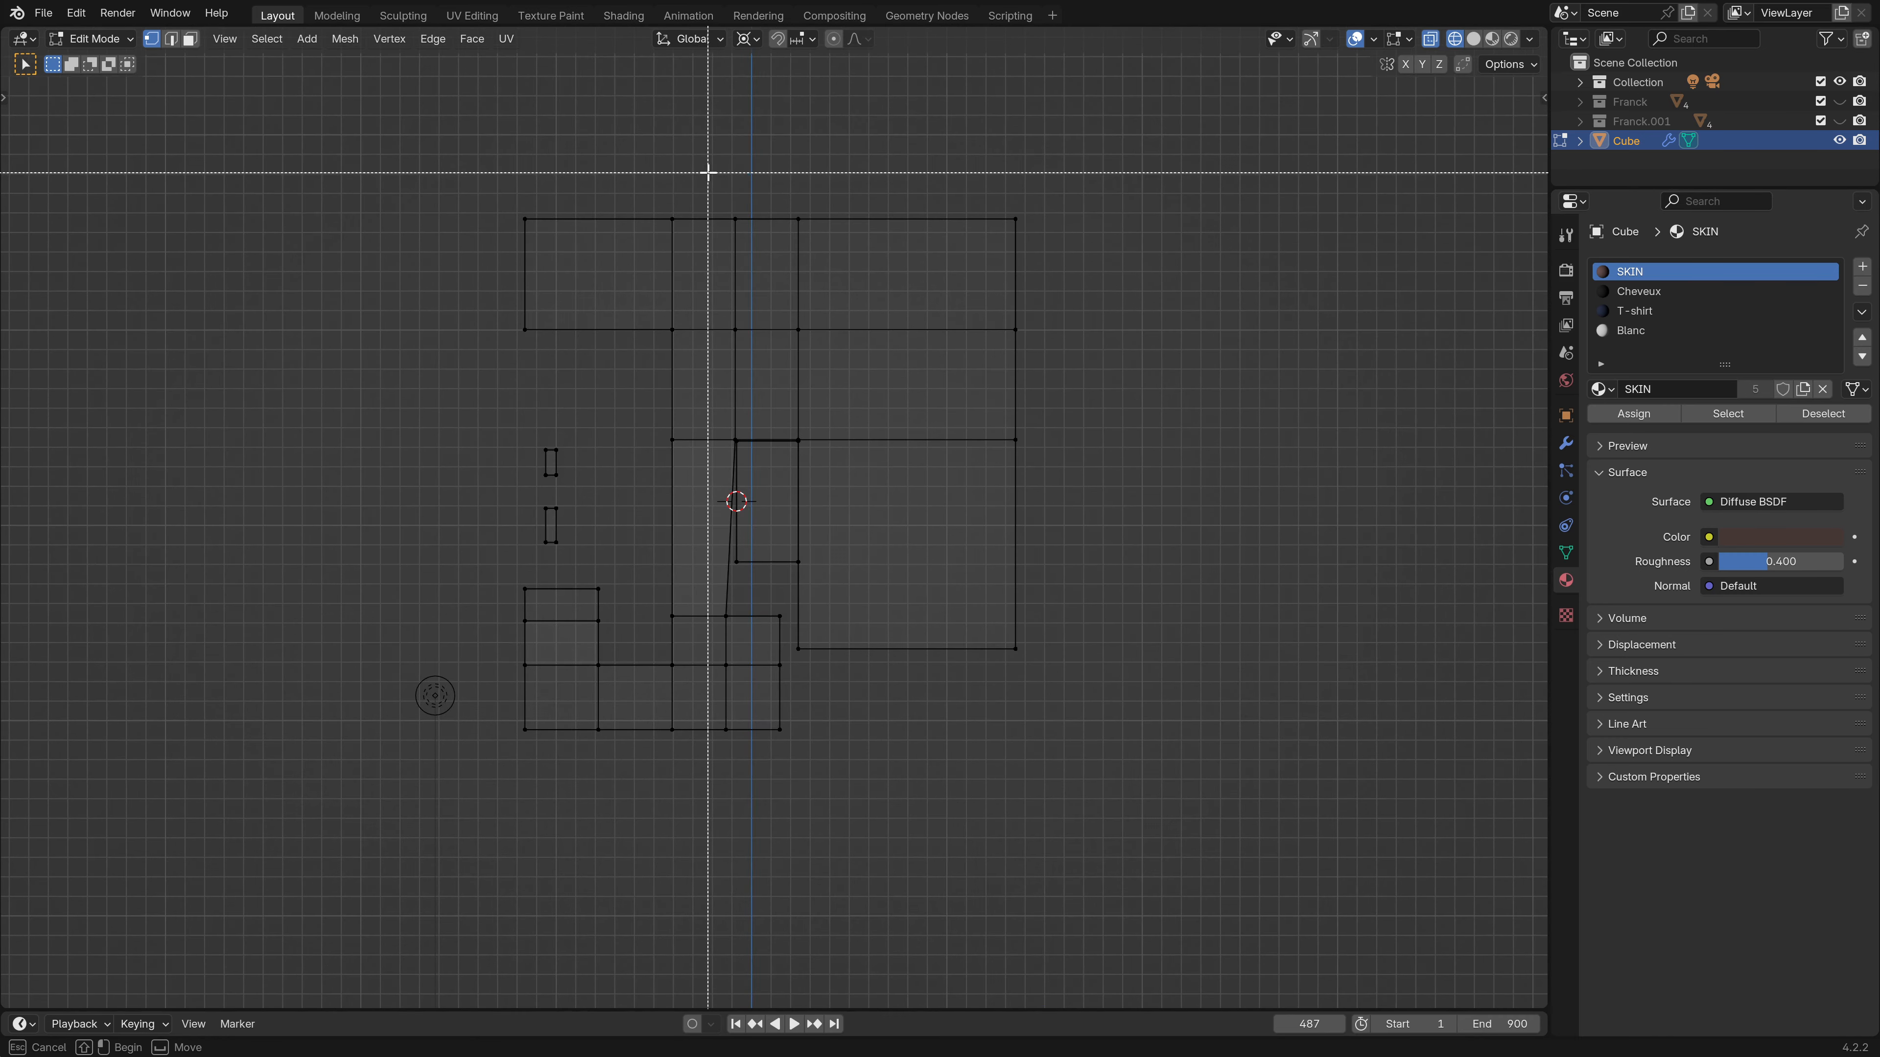
pyautogui.moveTo(708, 172); pyautogui.dragTo(748, 787)
pyautogui.scroll(2, 1066, 644)
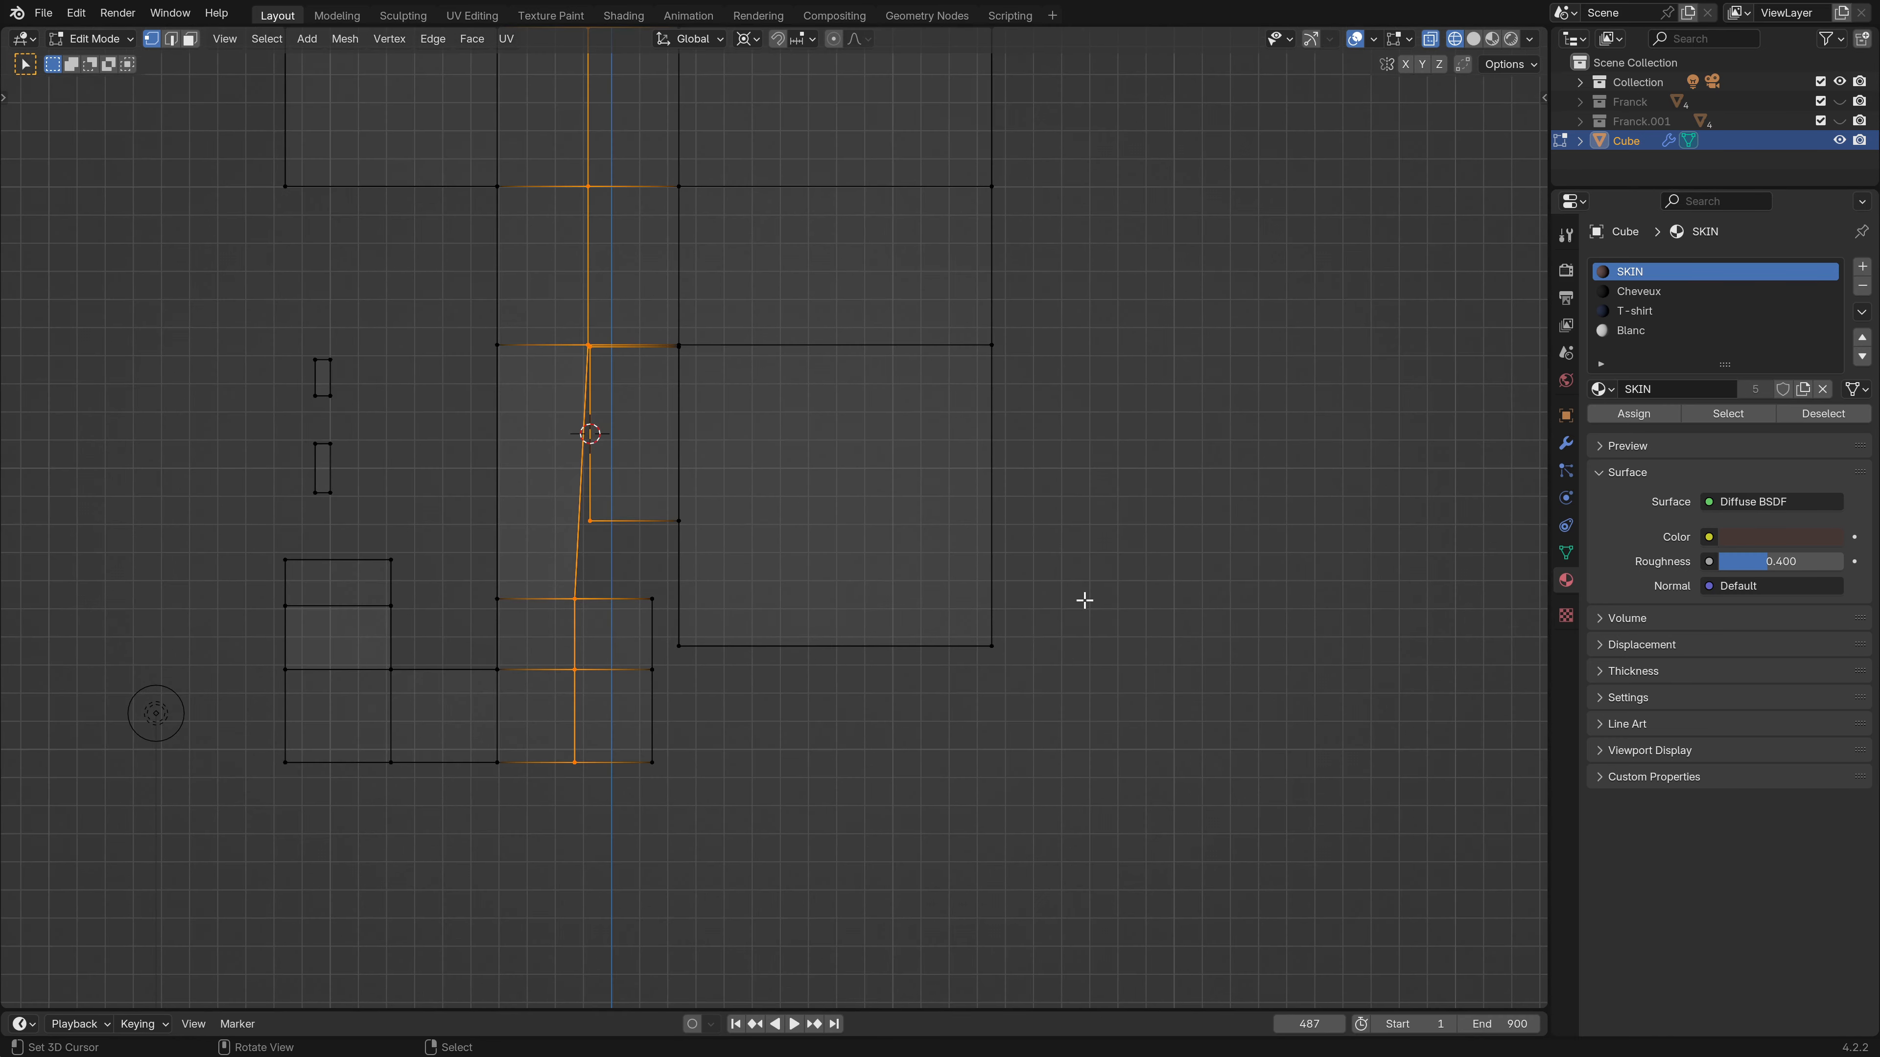
pyautogui.press('s')
pyautogui.press('x')
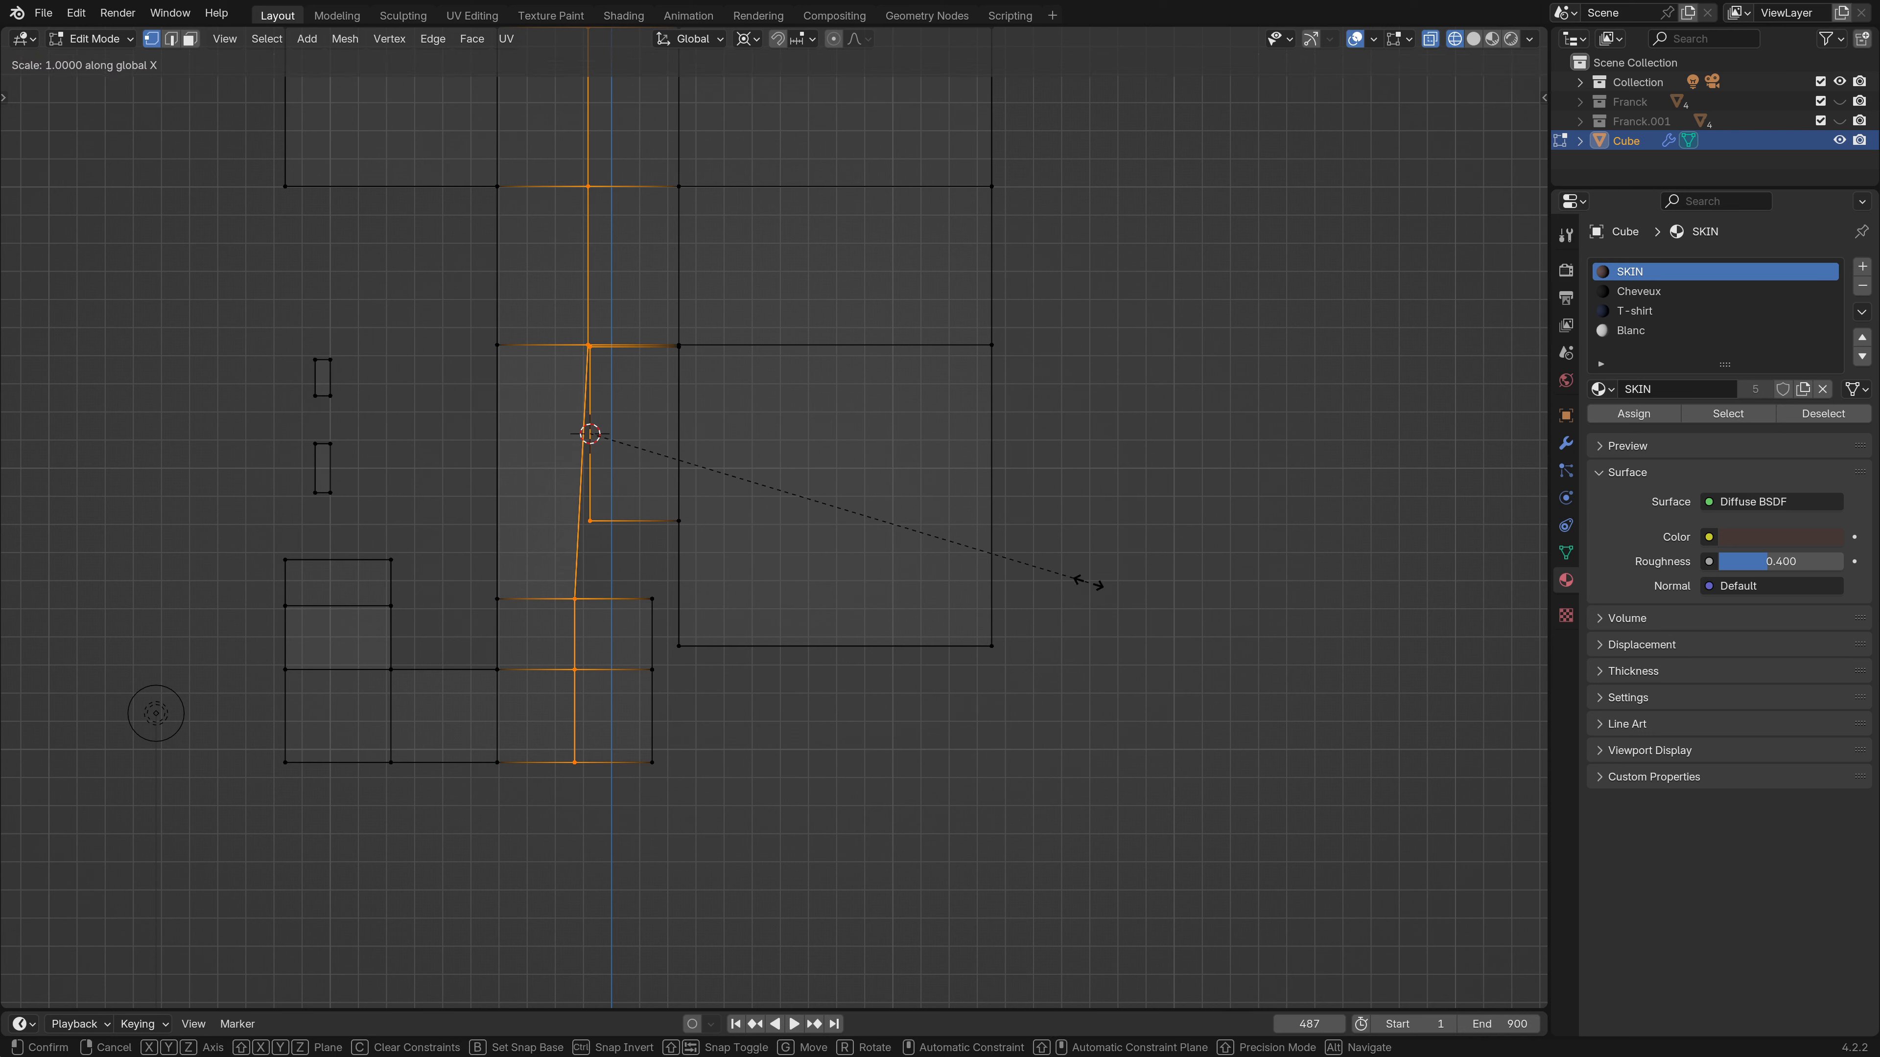
pyautogui.press('y')
pyautogui.press('Return')
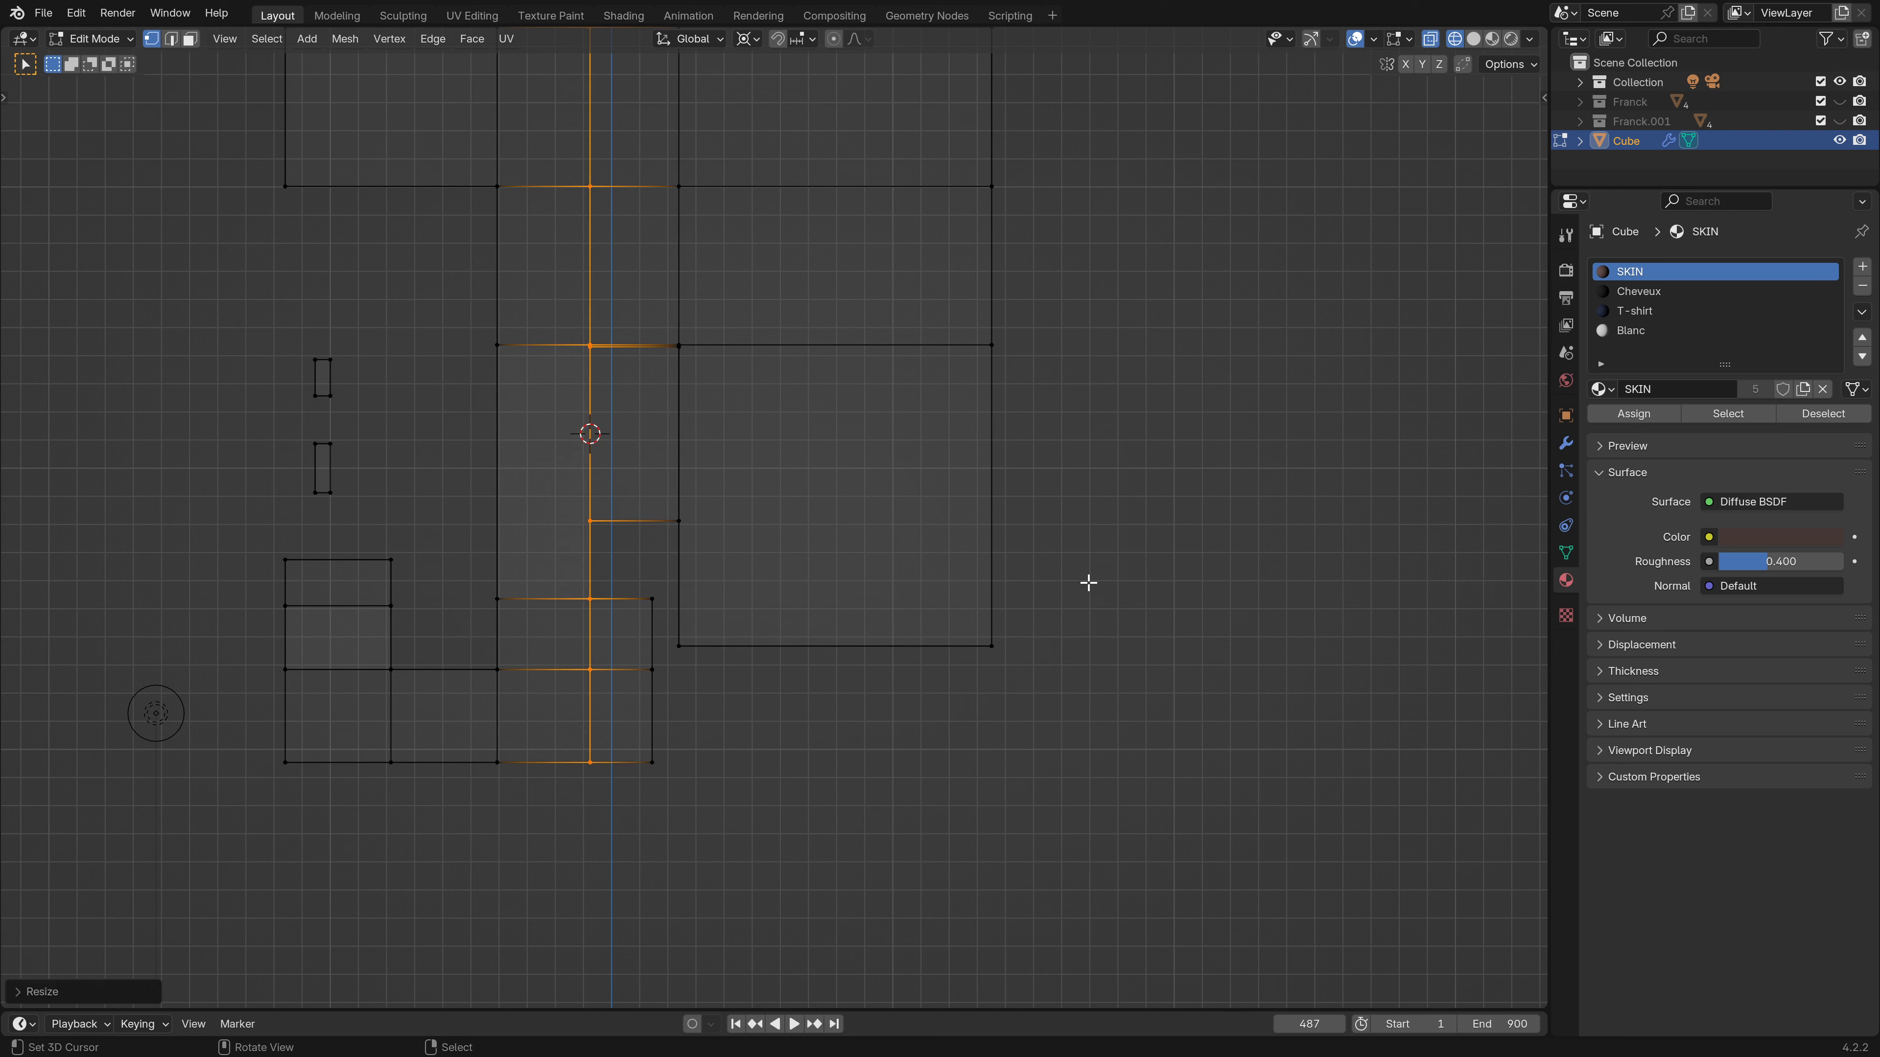
# Return to Object Mode, show the whole character in Material Preview shading, and save the file.
pyautogui.scroll(-5, 1041, 593)
pyautogui.moveTo(860, 529); pyautogui.dragTo(919, 662, button='middle')
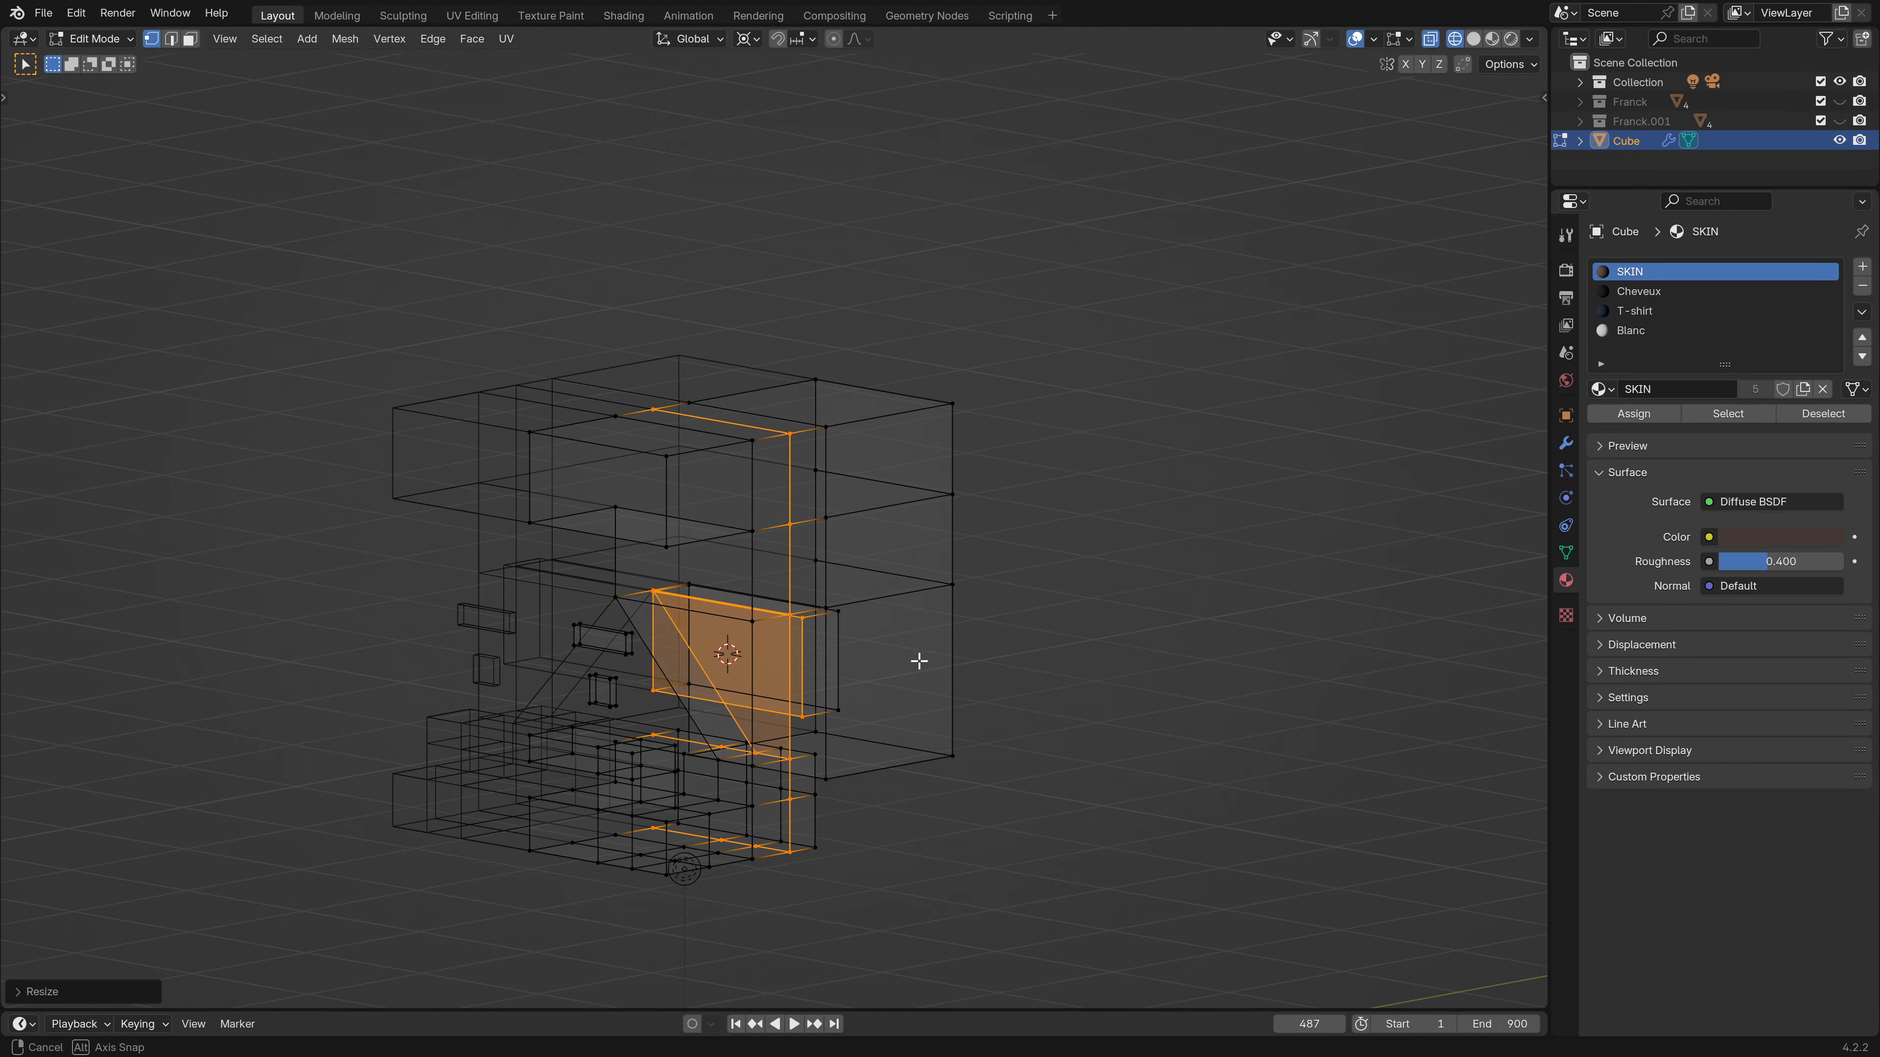
pyautogui.press('KP_5')
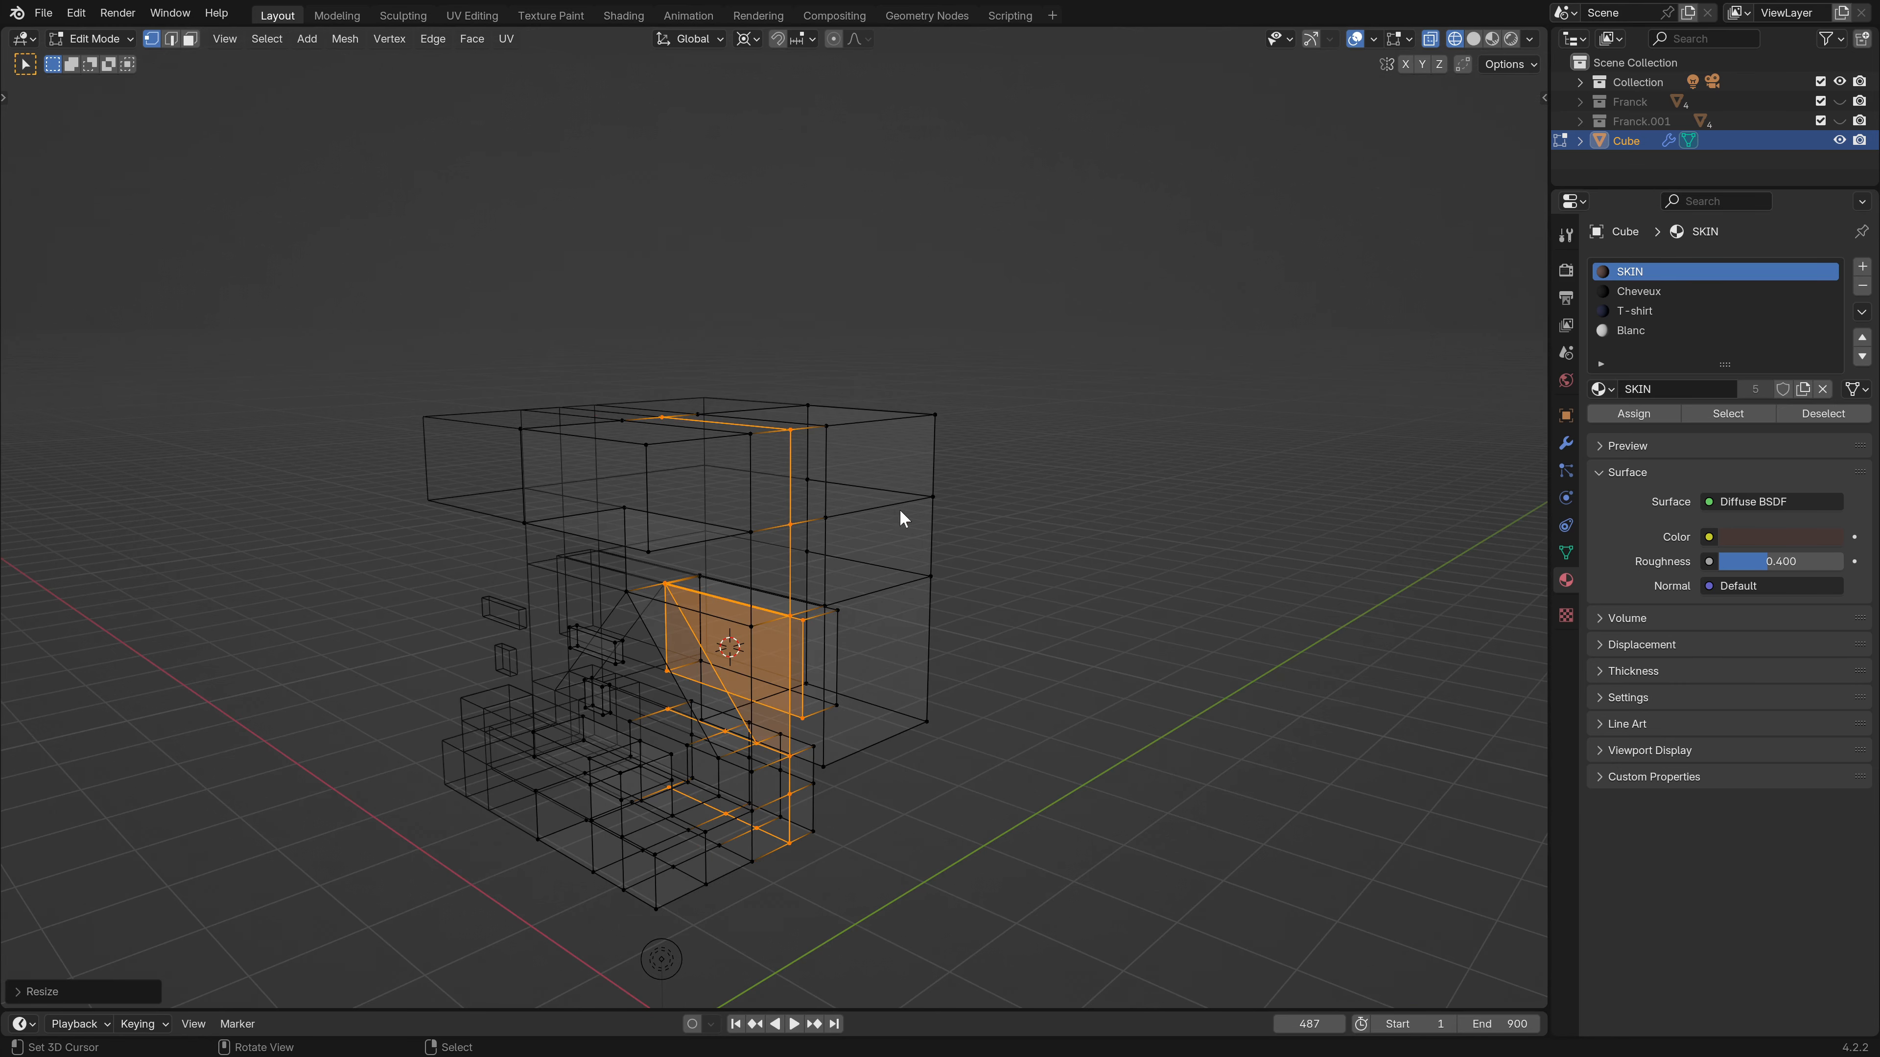
pyautogui.press('Tab')
pyautogui.moveTo(899, 508); pyautogui.dragTo(902, 537, button='middle')
pyautogui.click(1475, 40)
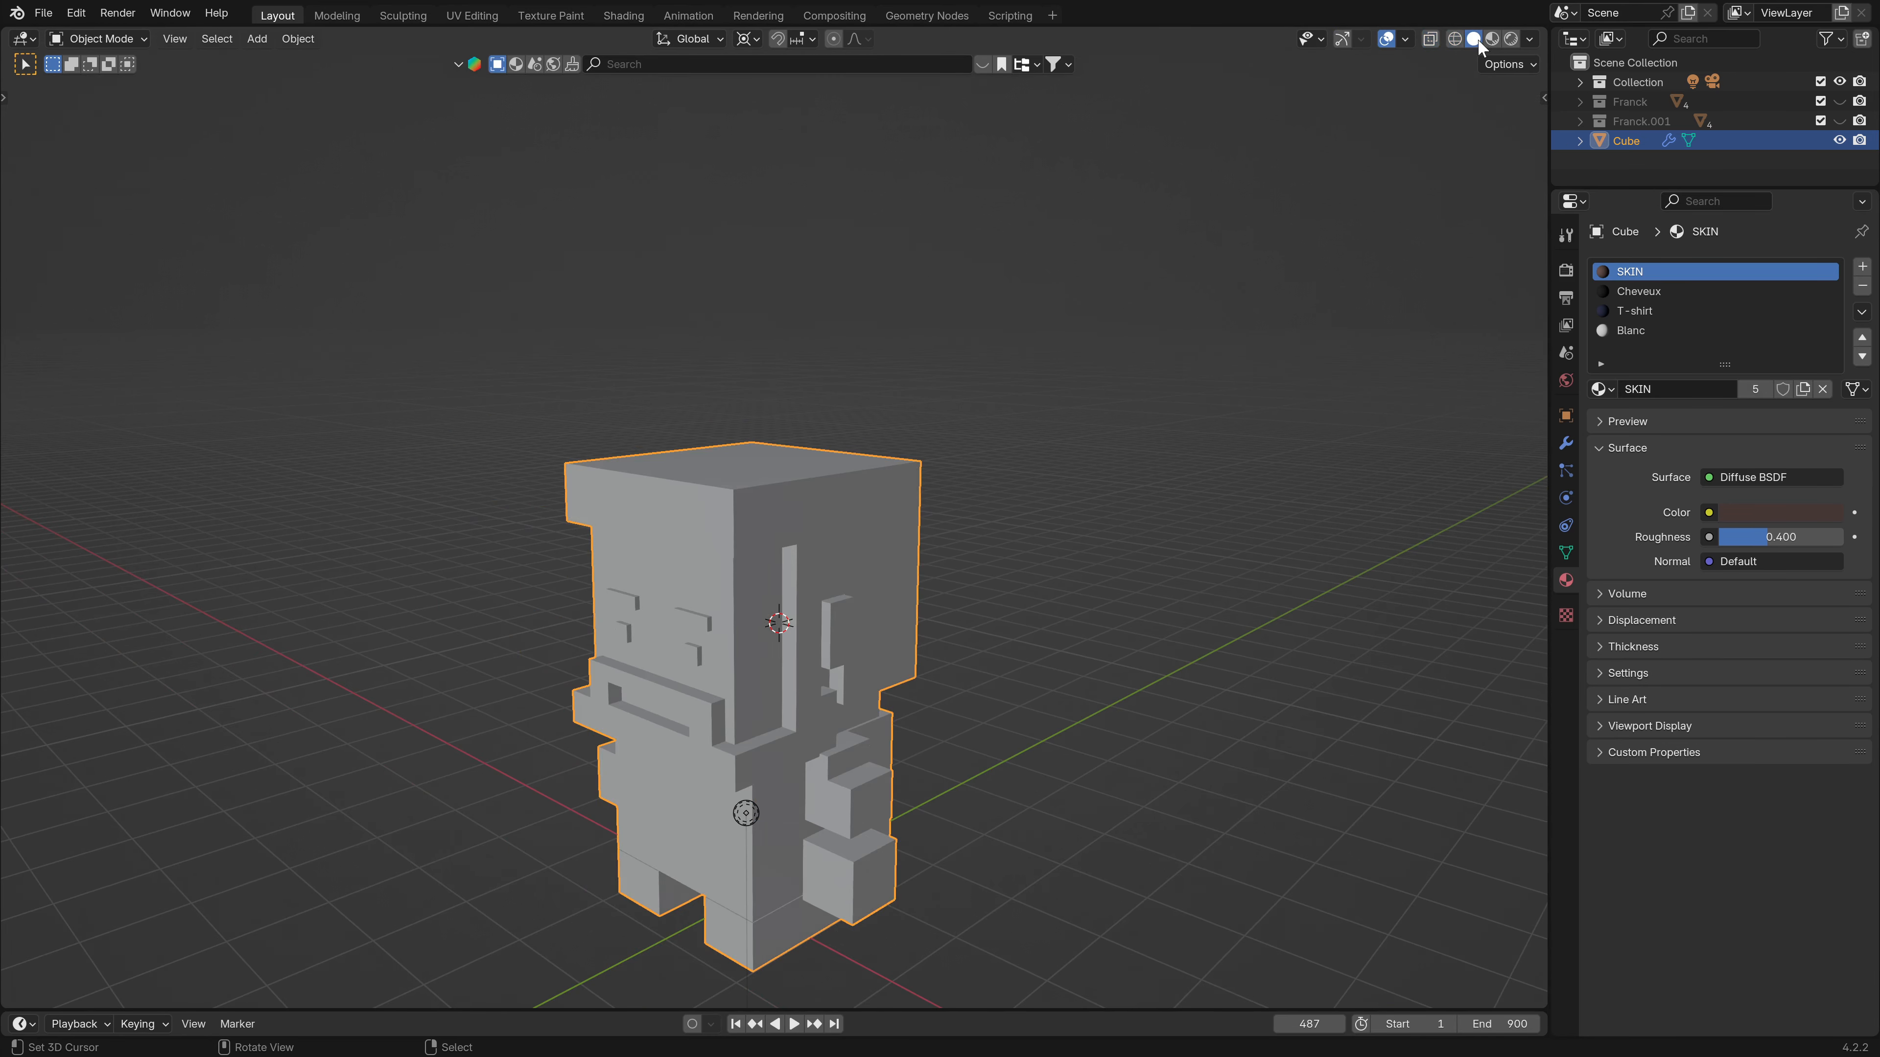
pyautogui.click(1492, 41)
pyautogui.moveTo(910, 671); pyautogui.dragTo(705, 538, button='middle')
pyautogui.hotkey('ctrl', 's')
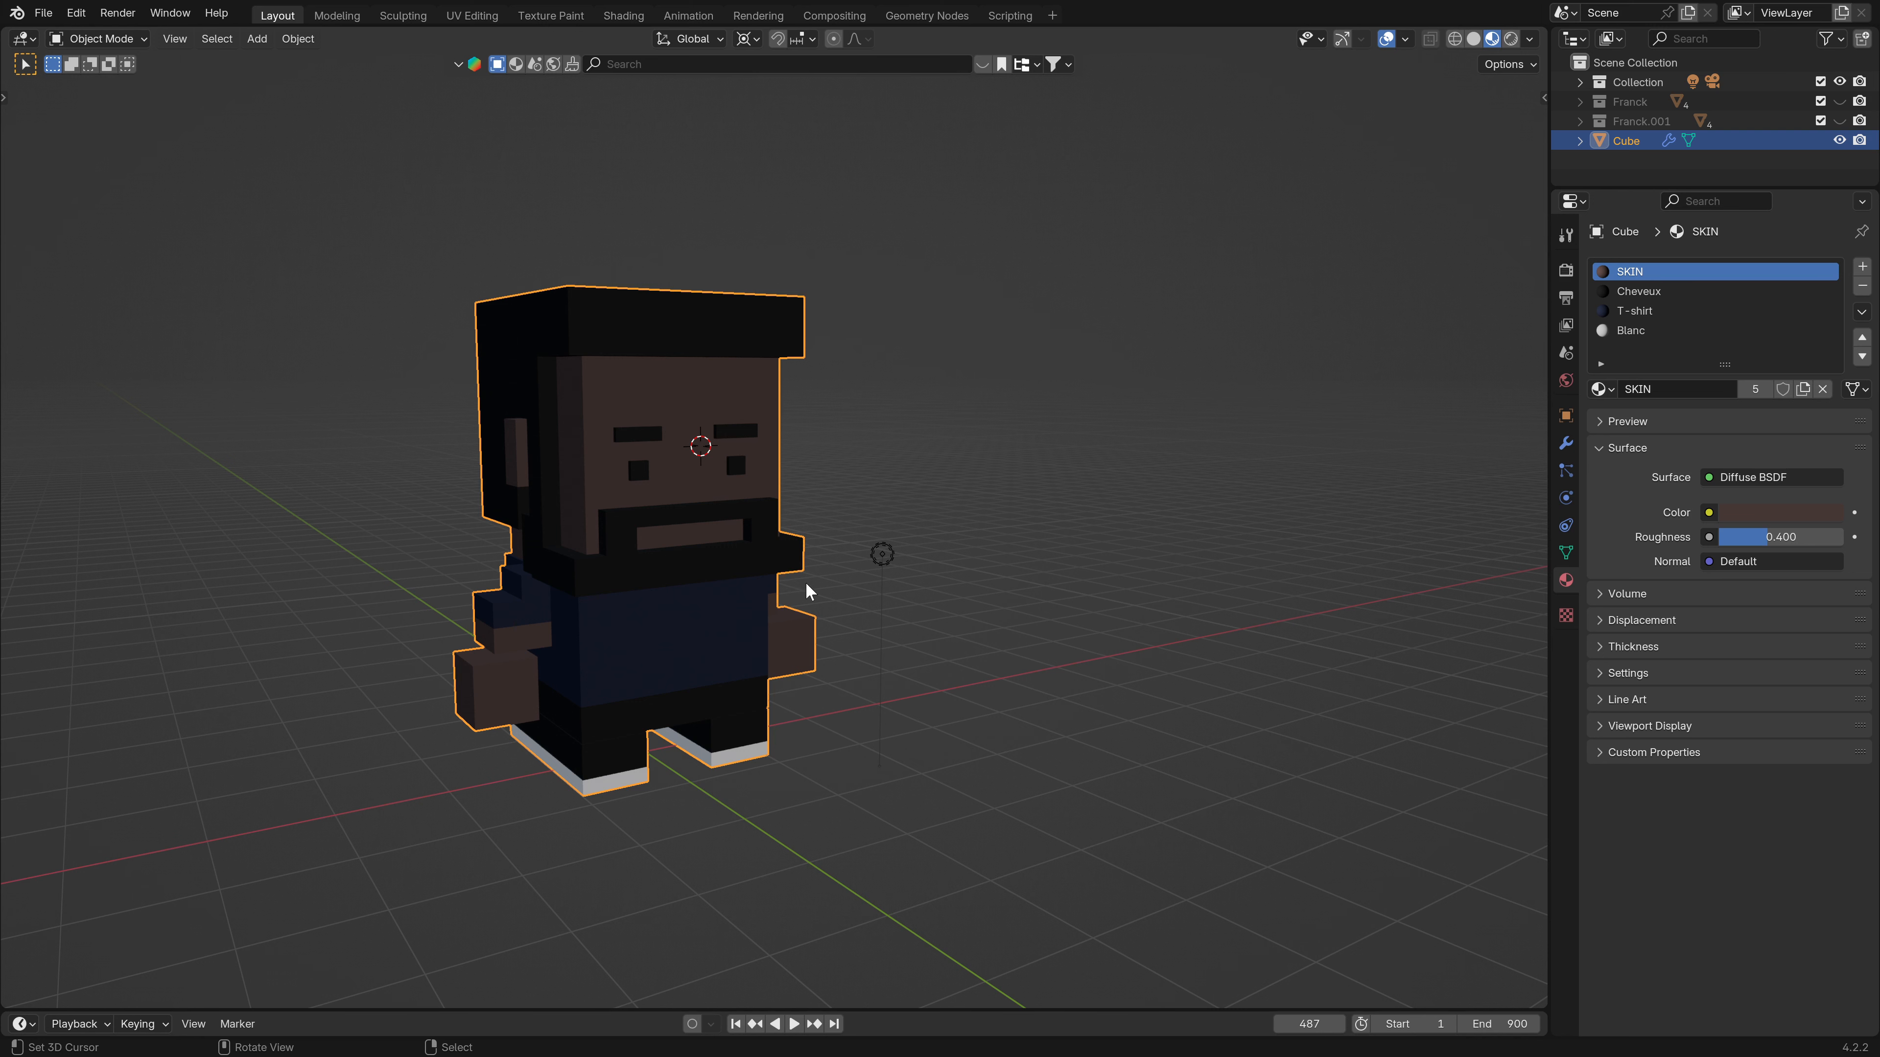
# Examine the character from several angles, including a close look at the mouth and beard in edit mode.
pyautogui.keyDown('shift'); pyautogui.moveTo(731, 604); pyautogui.dragTo(821, 545, button='middle'); pyautogui.keyUp('shift')
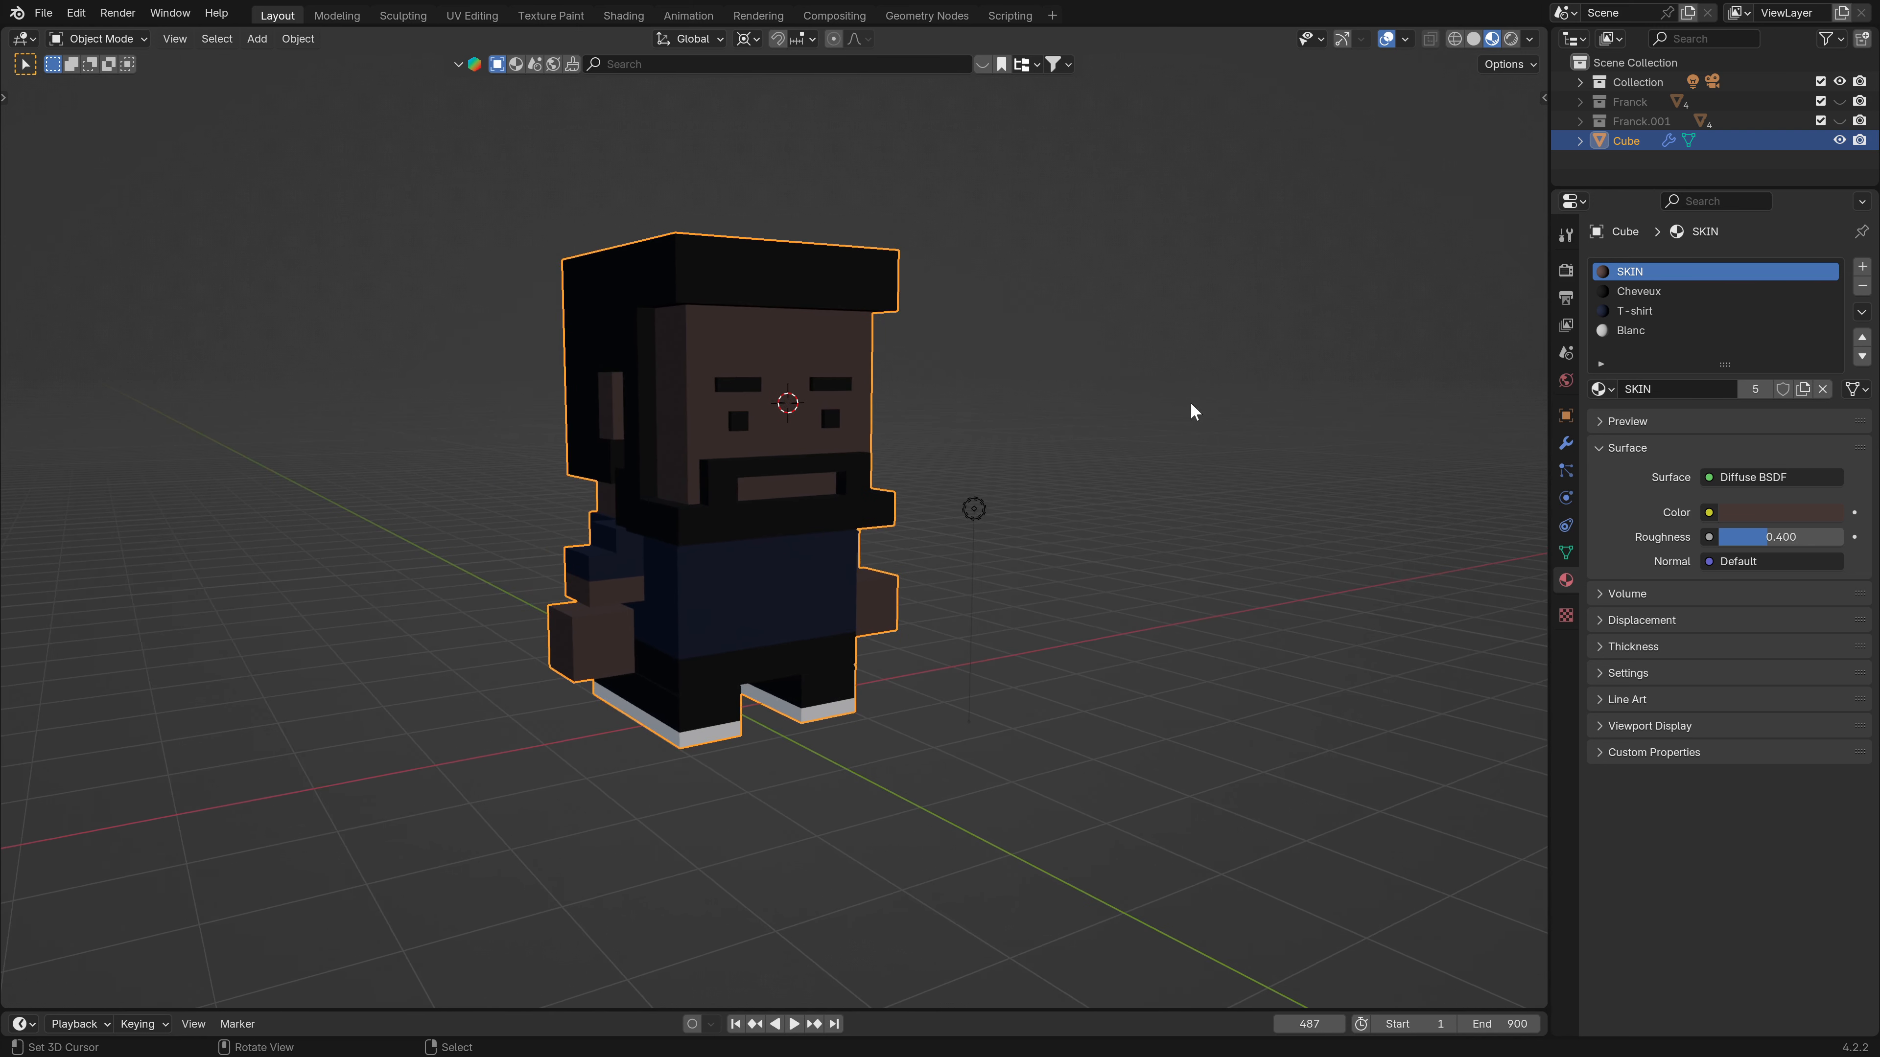
pyautogui.scroll(2, 888, 581)
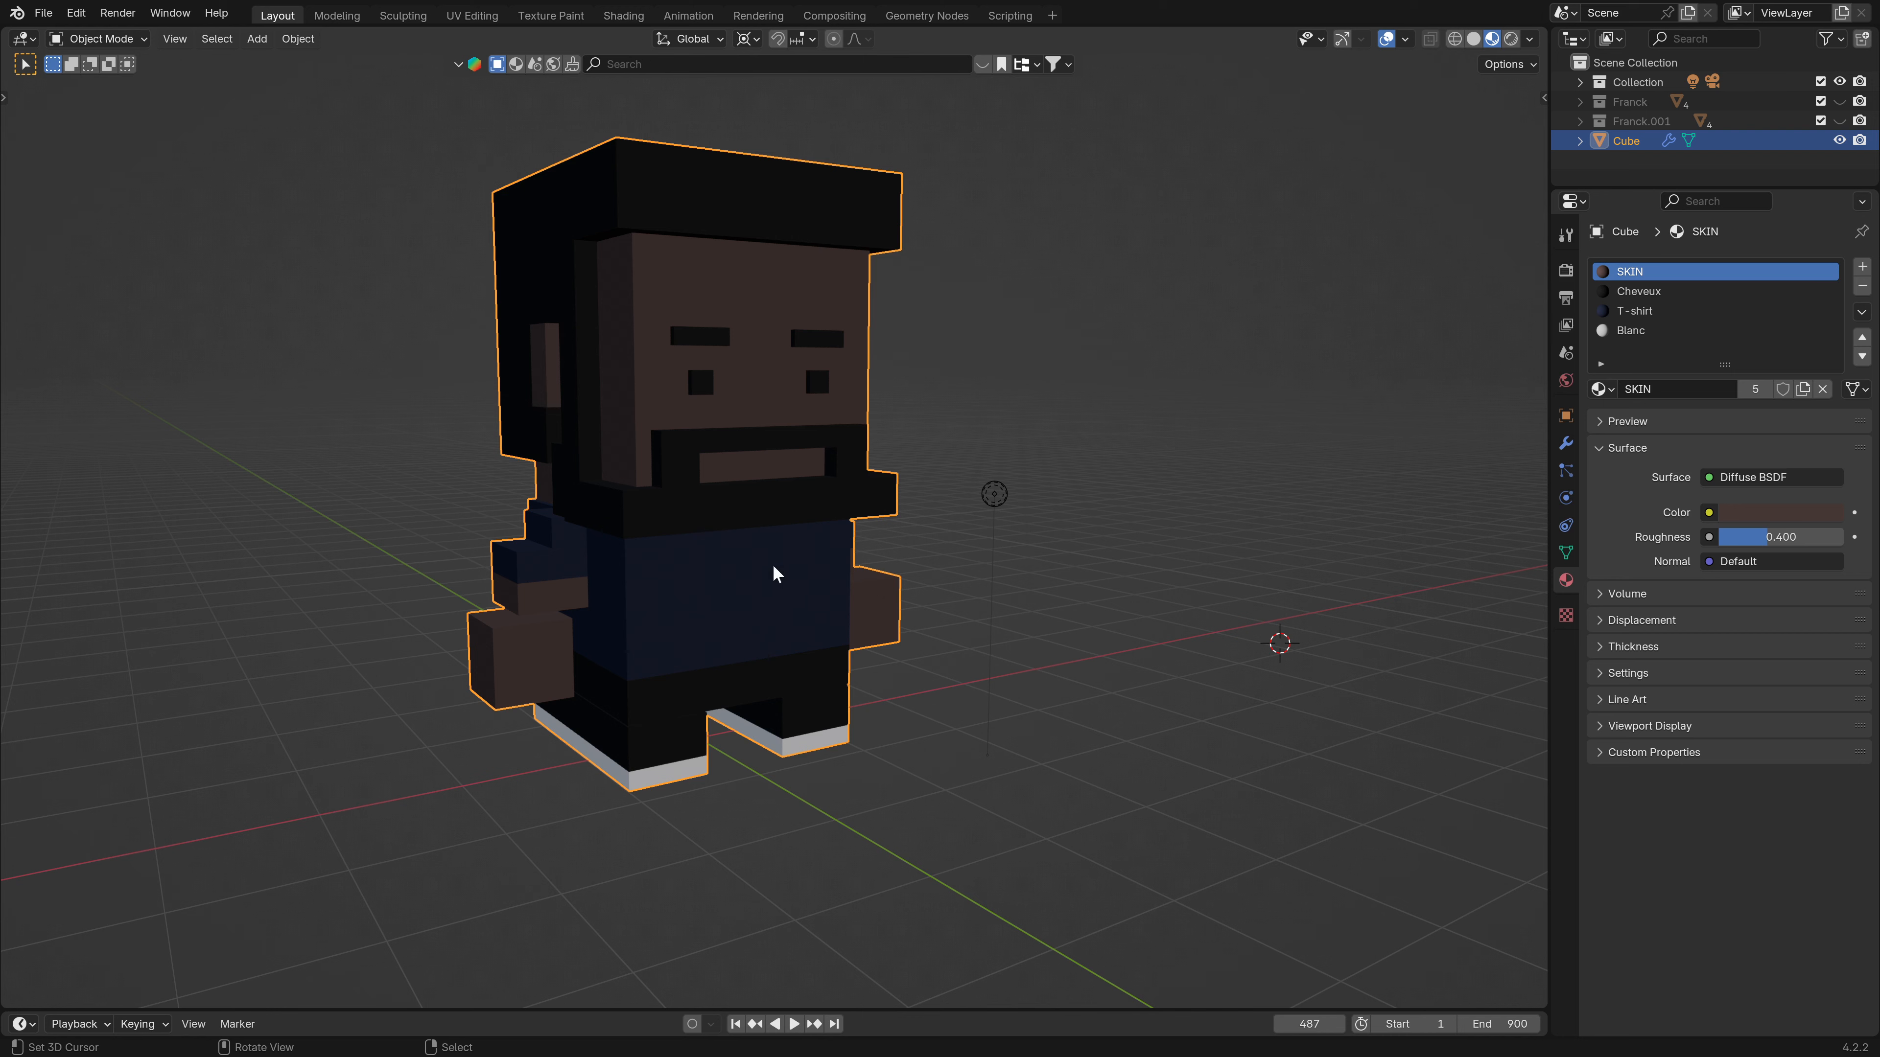
pyautogui.moveTo(776, 567)
pyautogui.mouseDown(button='middle')
pyautogui.moveTo(704, 529)
pyautogui.moveTo(761, 598)
pyautogui.mouseUp(button='middle')
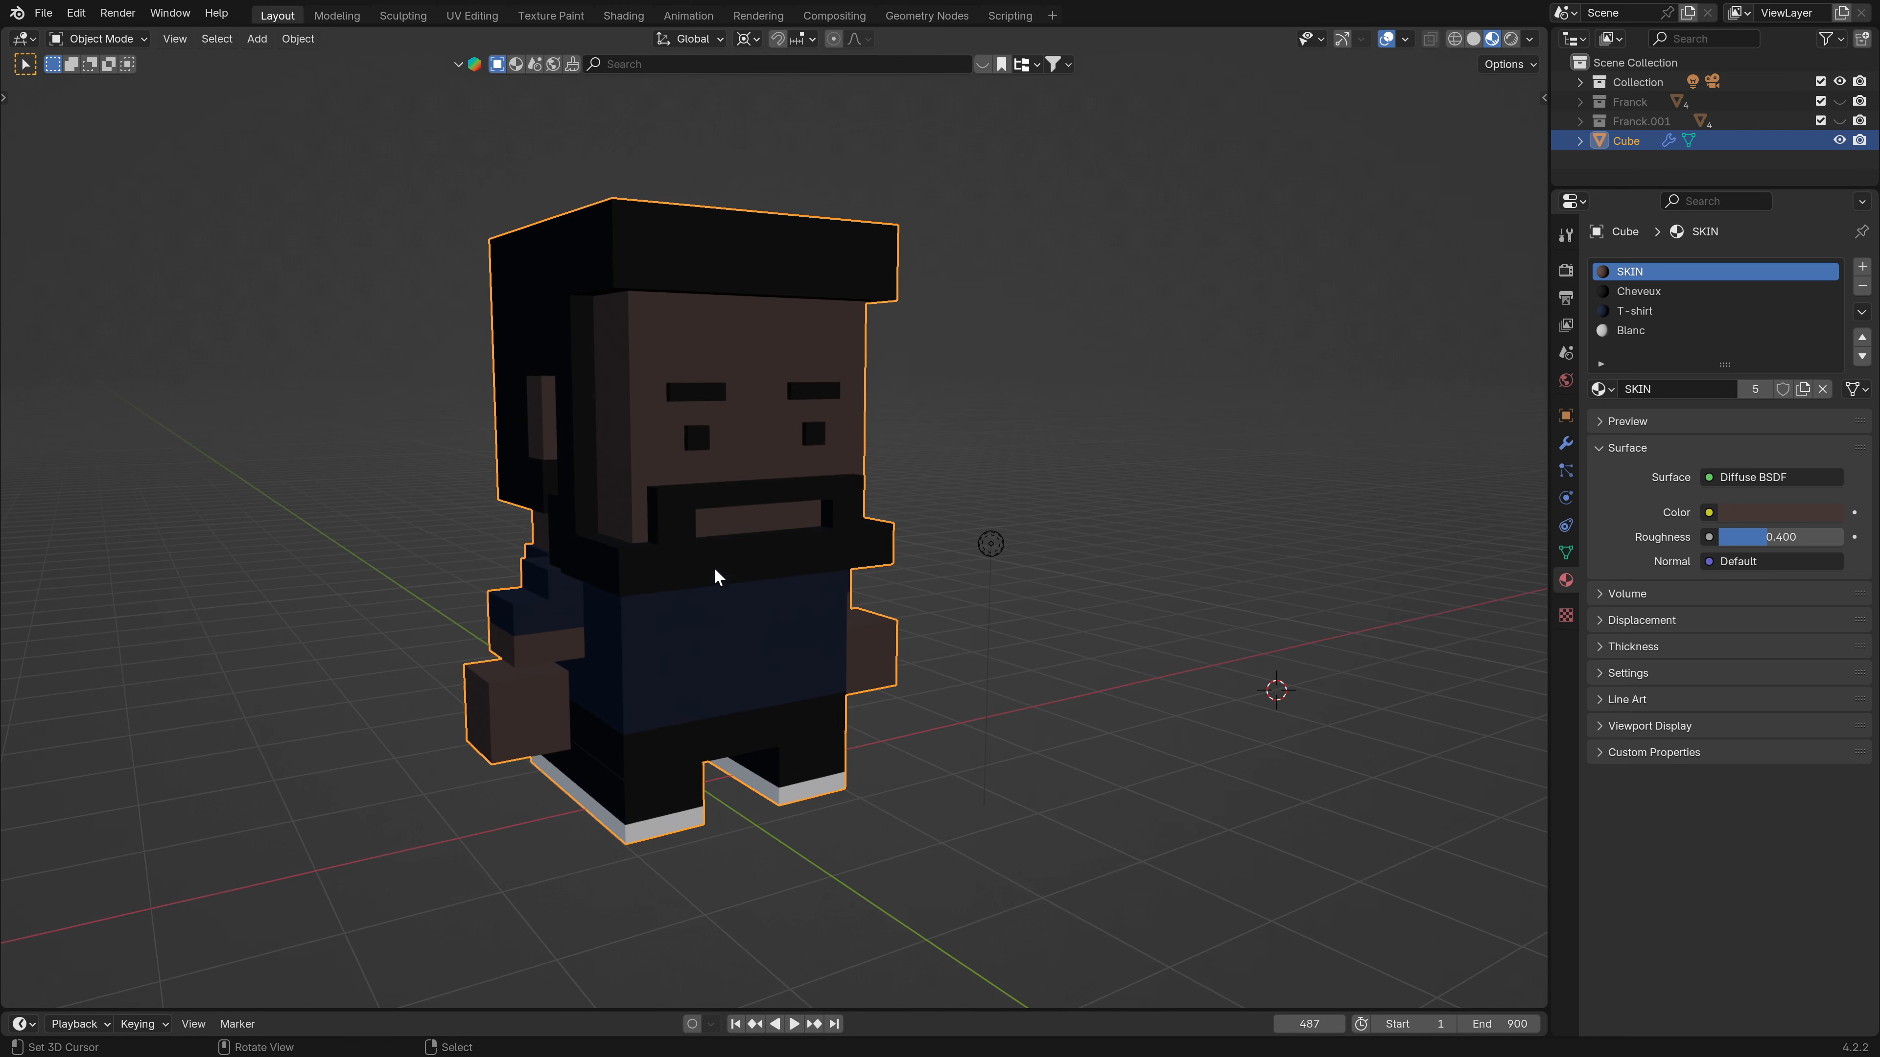
pyautogui.moveTo(1054, 699); pyautogui.dragTo(672, 502, button='middle')
pyautogui.press('Tab')
pyautogui.press('Tab')
pyautogui.press('Tab')
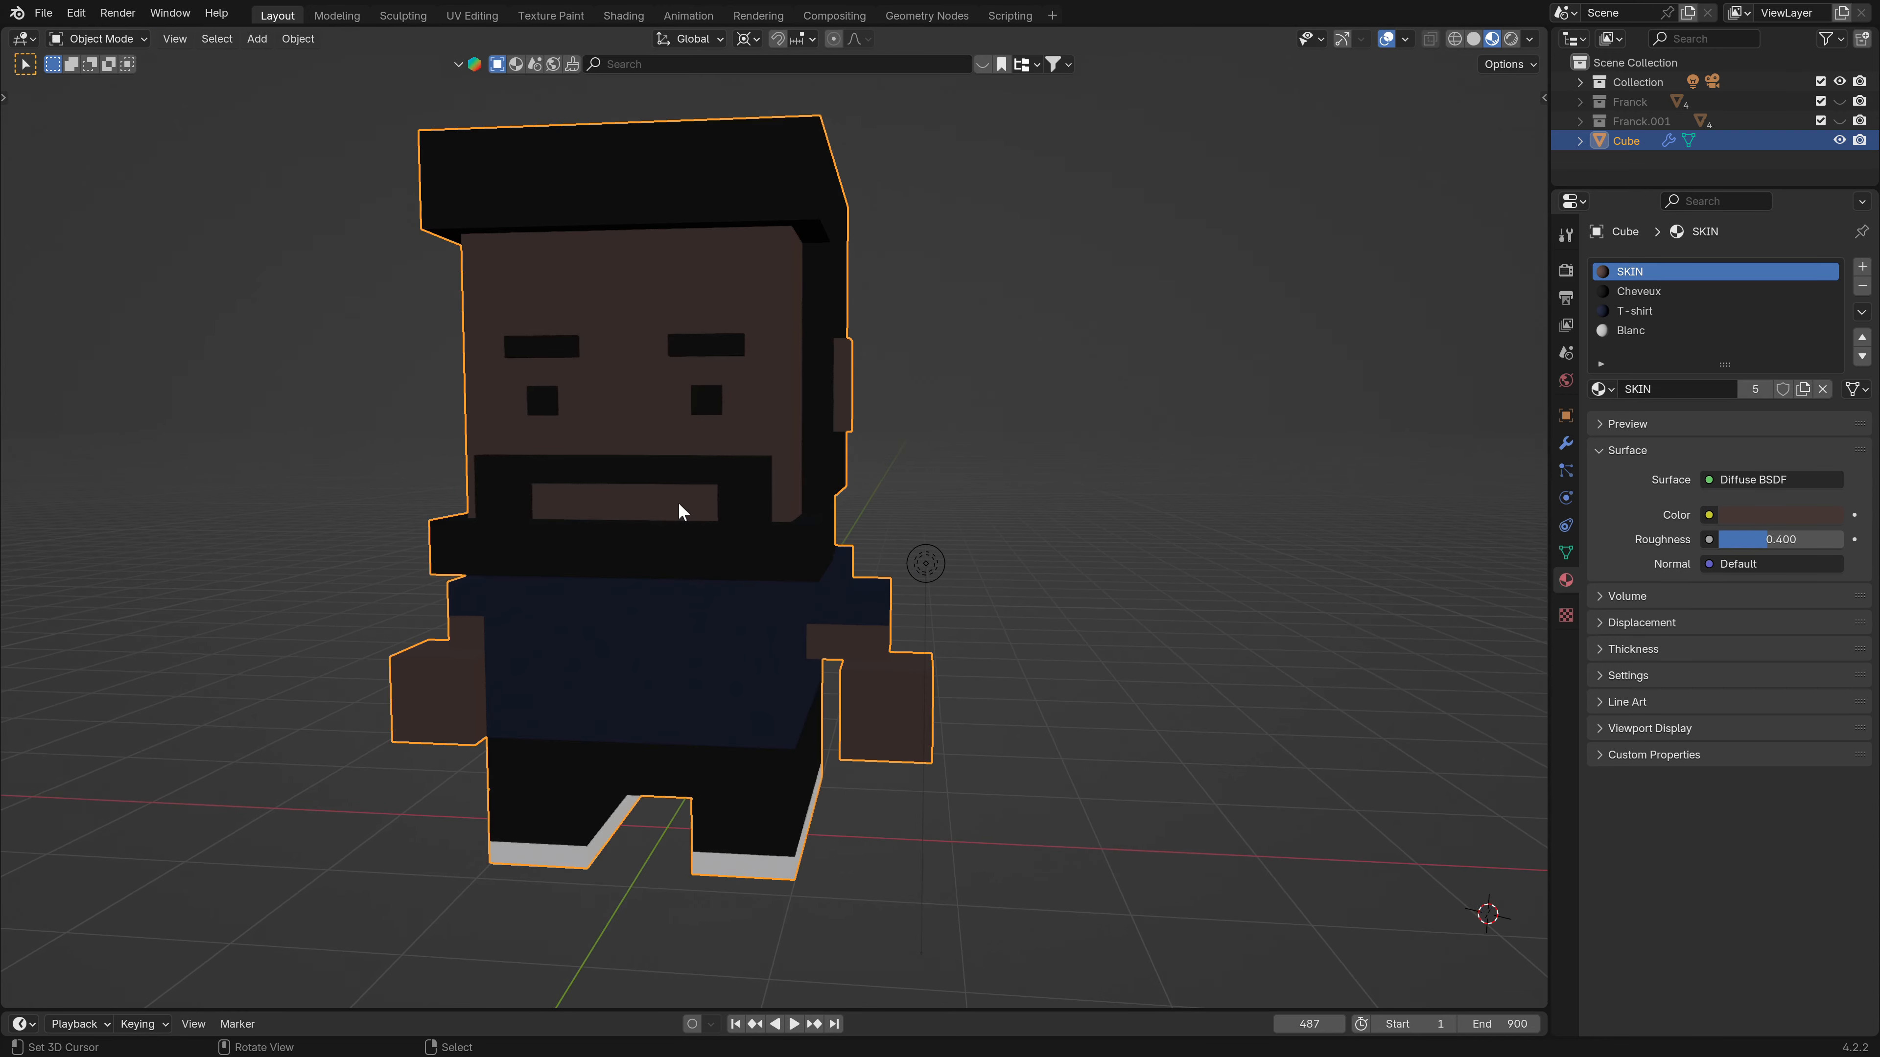
pyautogui.click(973, 454)
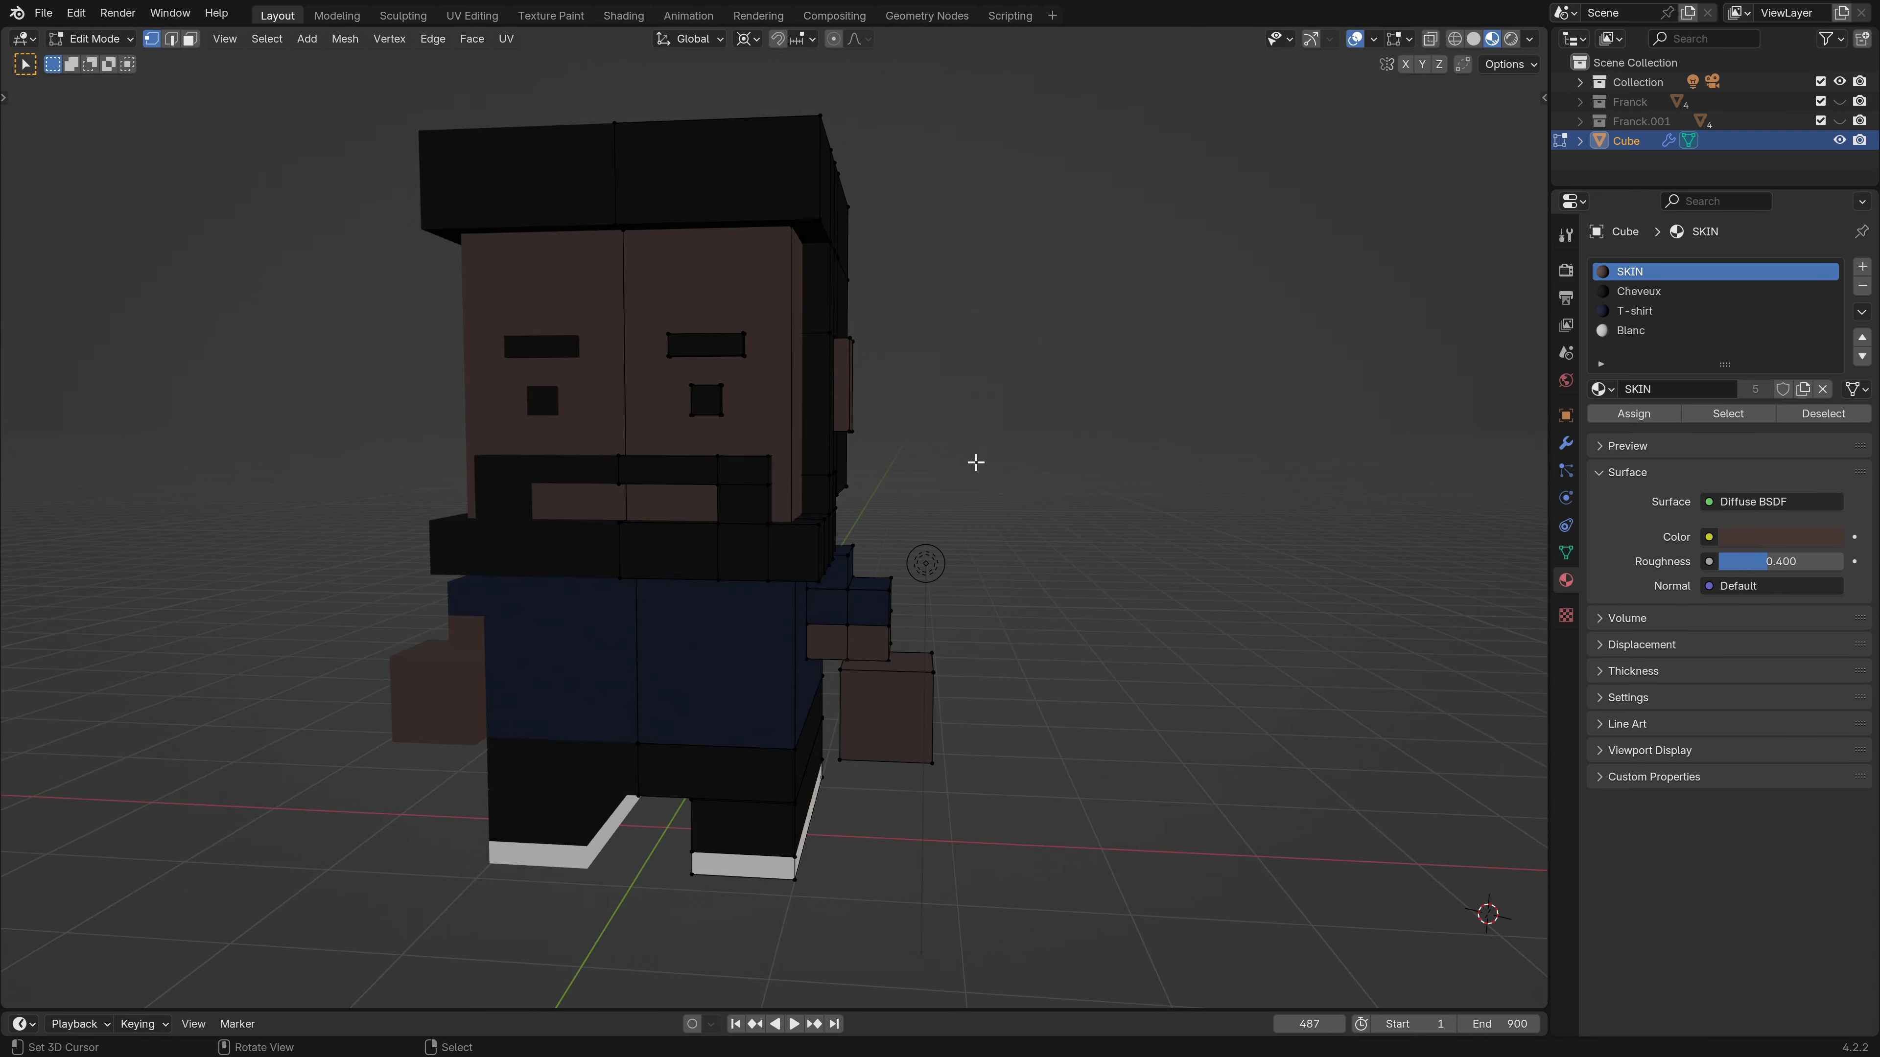
pyautogui.moveTo(973, 454); pyautogui.dragTo(800, 542, button='middle')
pyautogui.scroll(2, 651, 525)
pyautogui.moveTo(650, 525); pyautogui.dragTo(696, 519, button='middle')
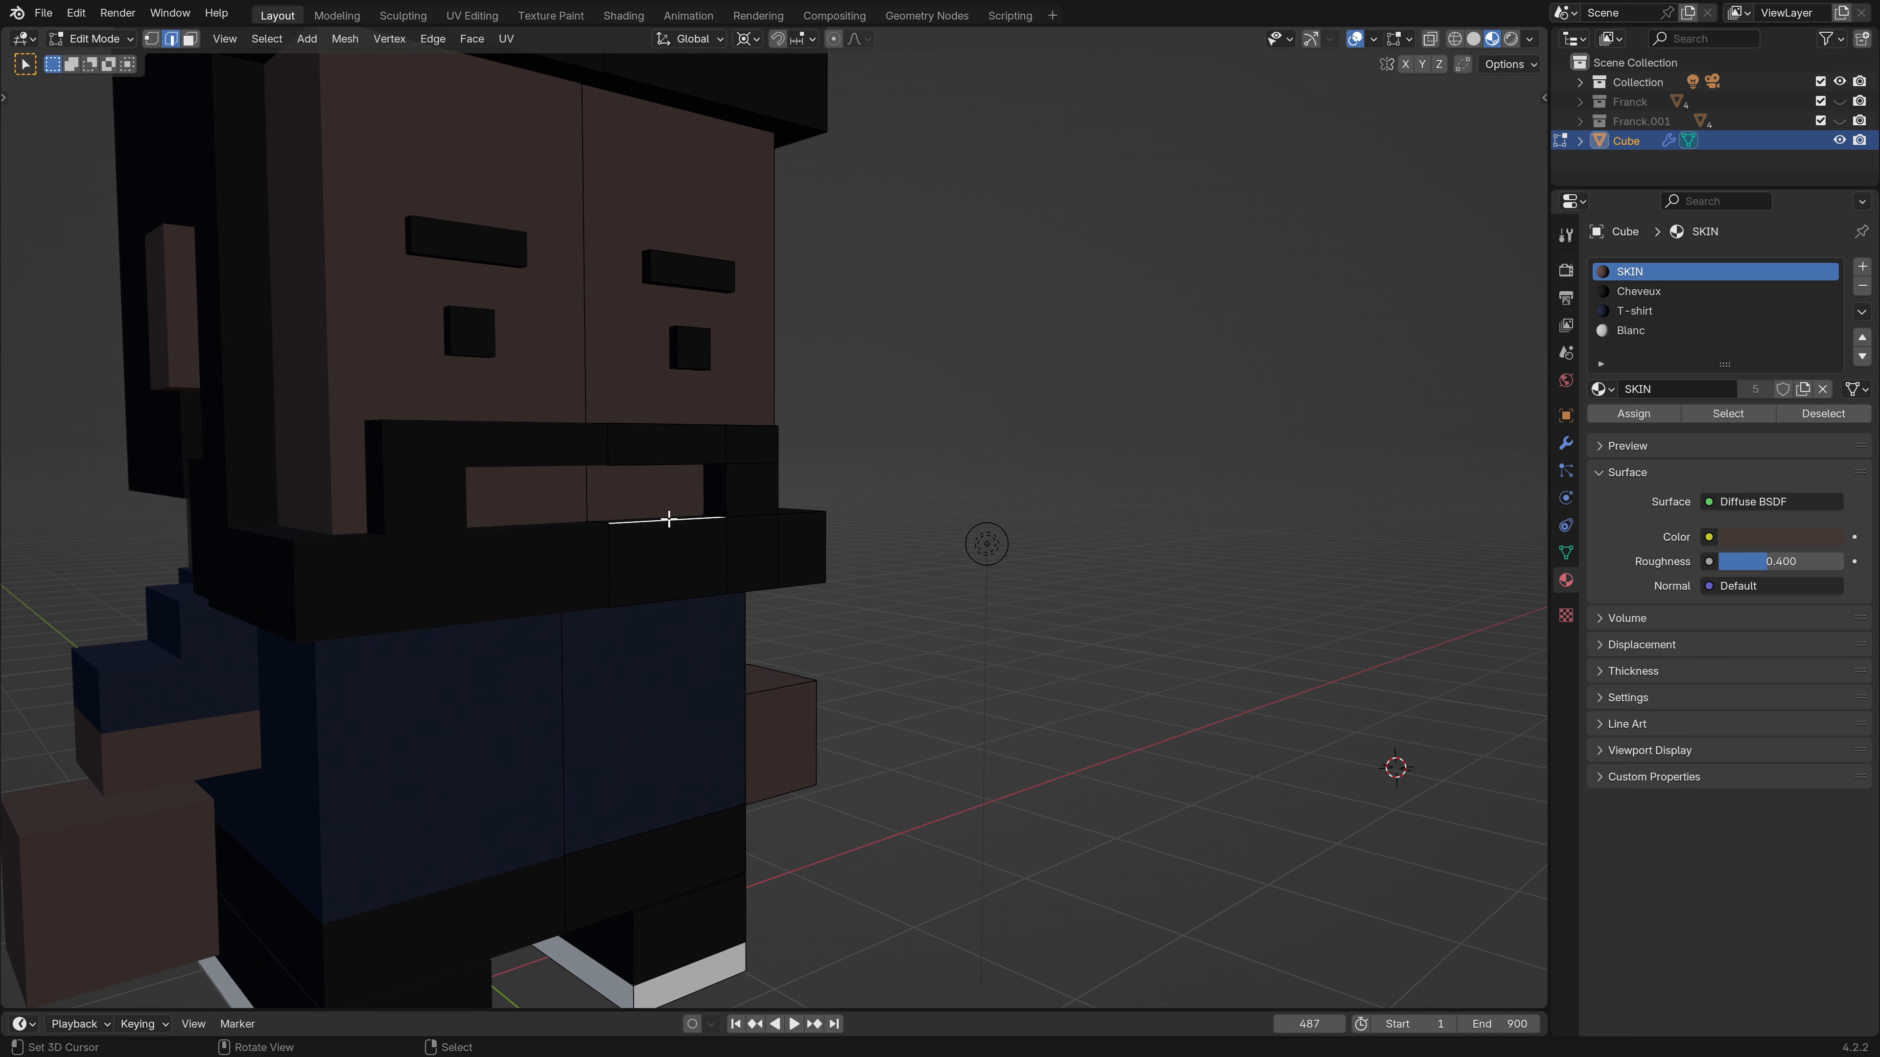
pyautogui.scroll(3, 668, 520)
pyautogui.scroll(-2, 374, 62)
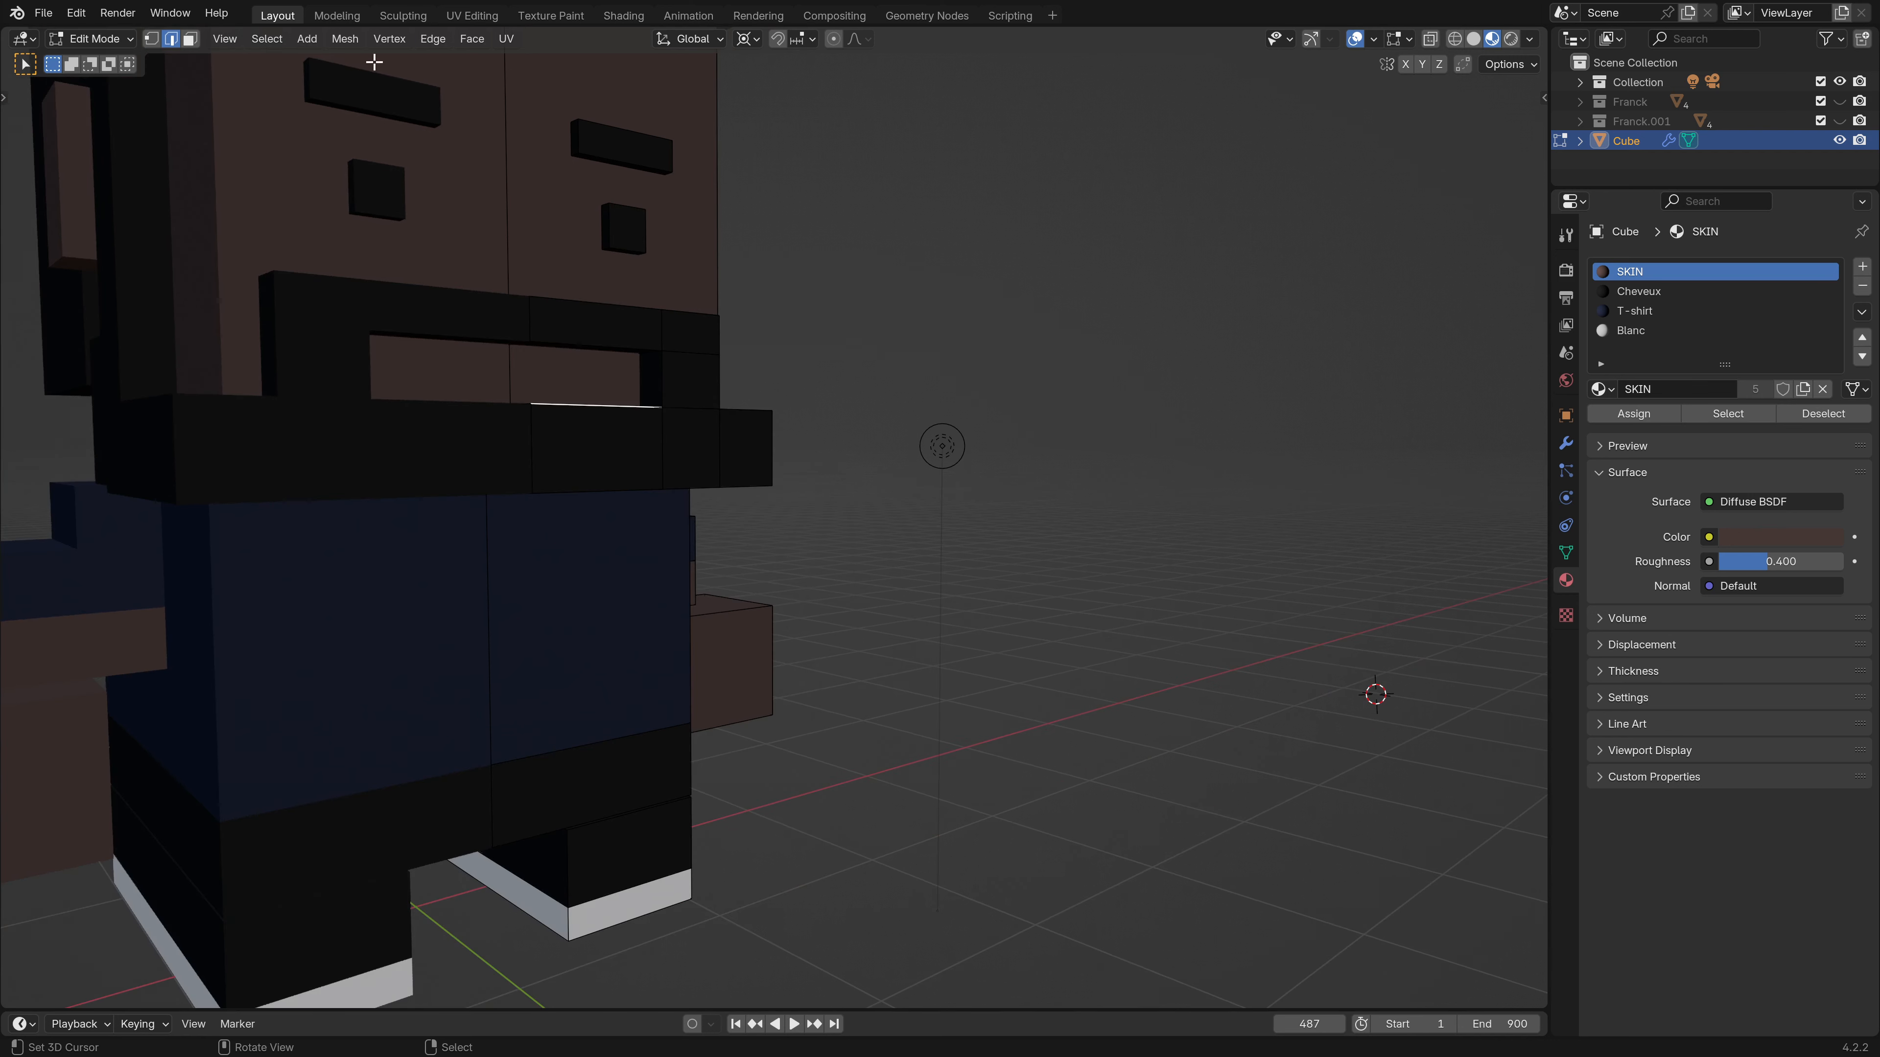
# Duplicate the front face of the head in face select mode and move the copy along X toward the mirror line, about to the mouth's corner.
pyautogui.click(190, 38)
pyautogui.scroll(3, 600, 483)
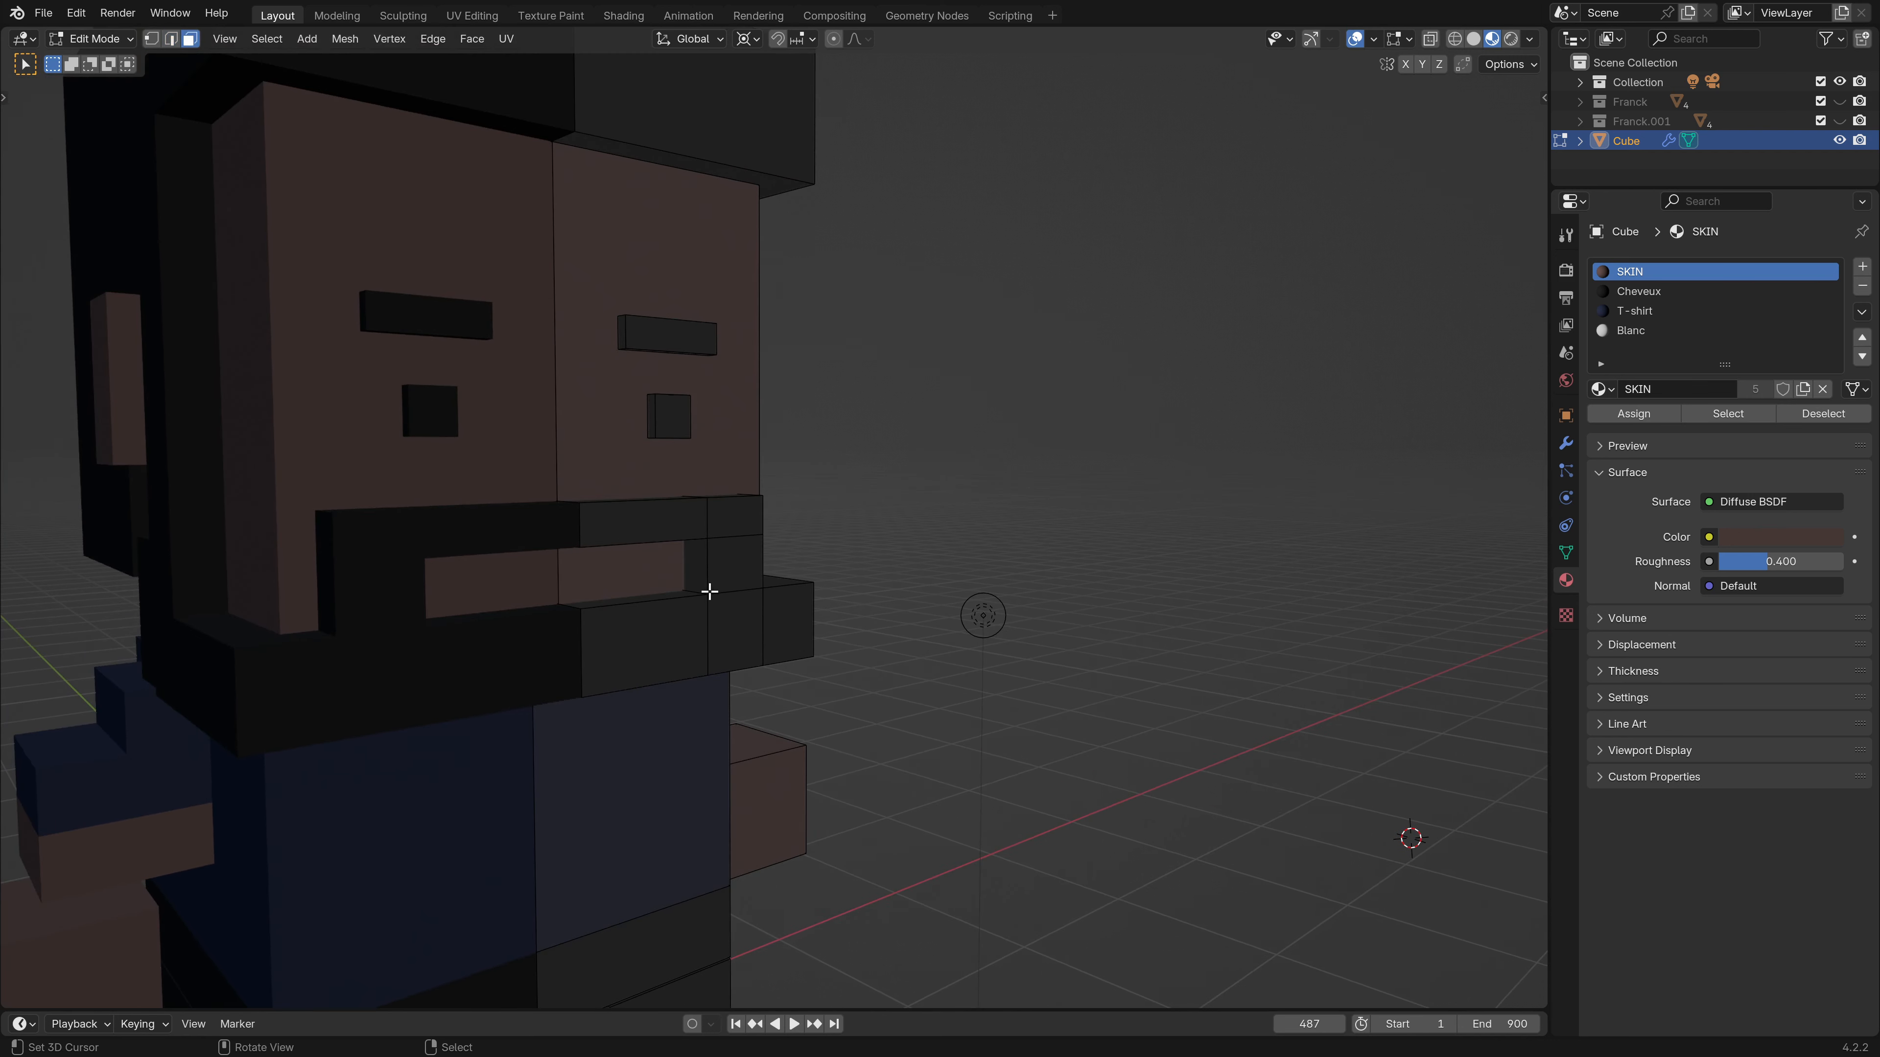
pyautogui.rightClick(675, 557)
pyautogui.moveTo(700, 550)
pyautogui.mouseDown(button='middle')
pyautogui.moveTo(558, 579)
pyautogui.moveTo(592, 554)
pyautogui.moveTo(727, 561)
pyautogui.mouseUp(button='middle')
pyautogui.hotkey('shift', 'd')
pyautogui.rightClick(759, 553)
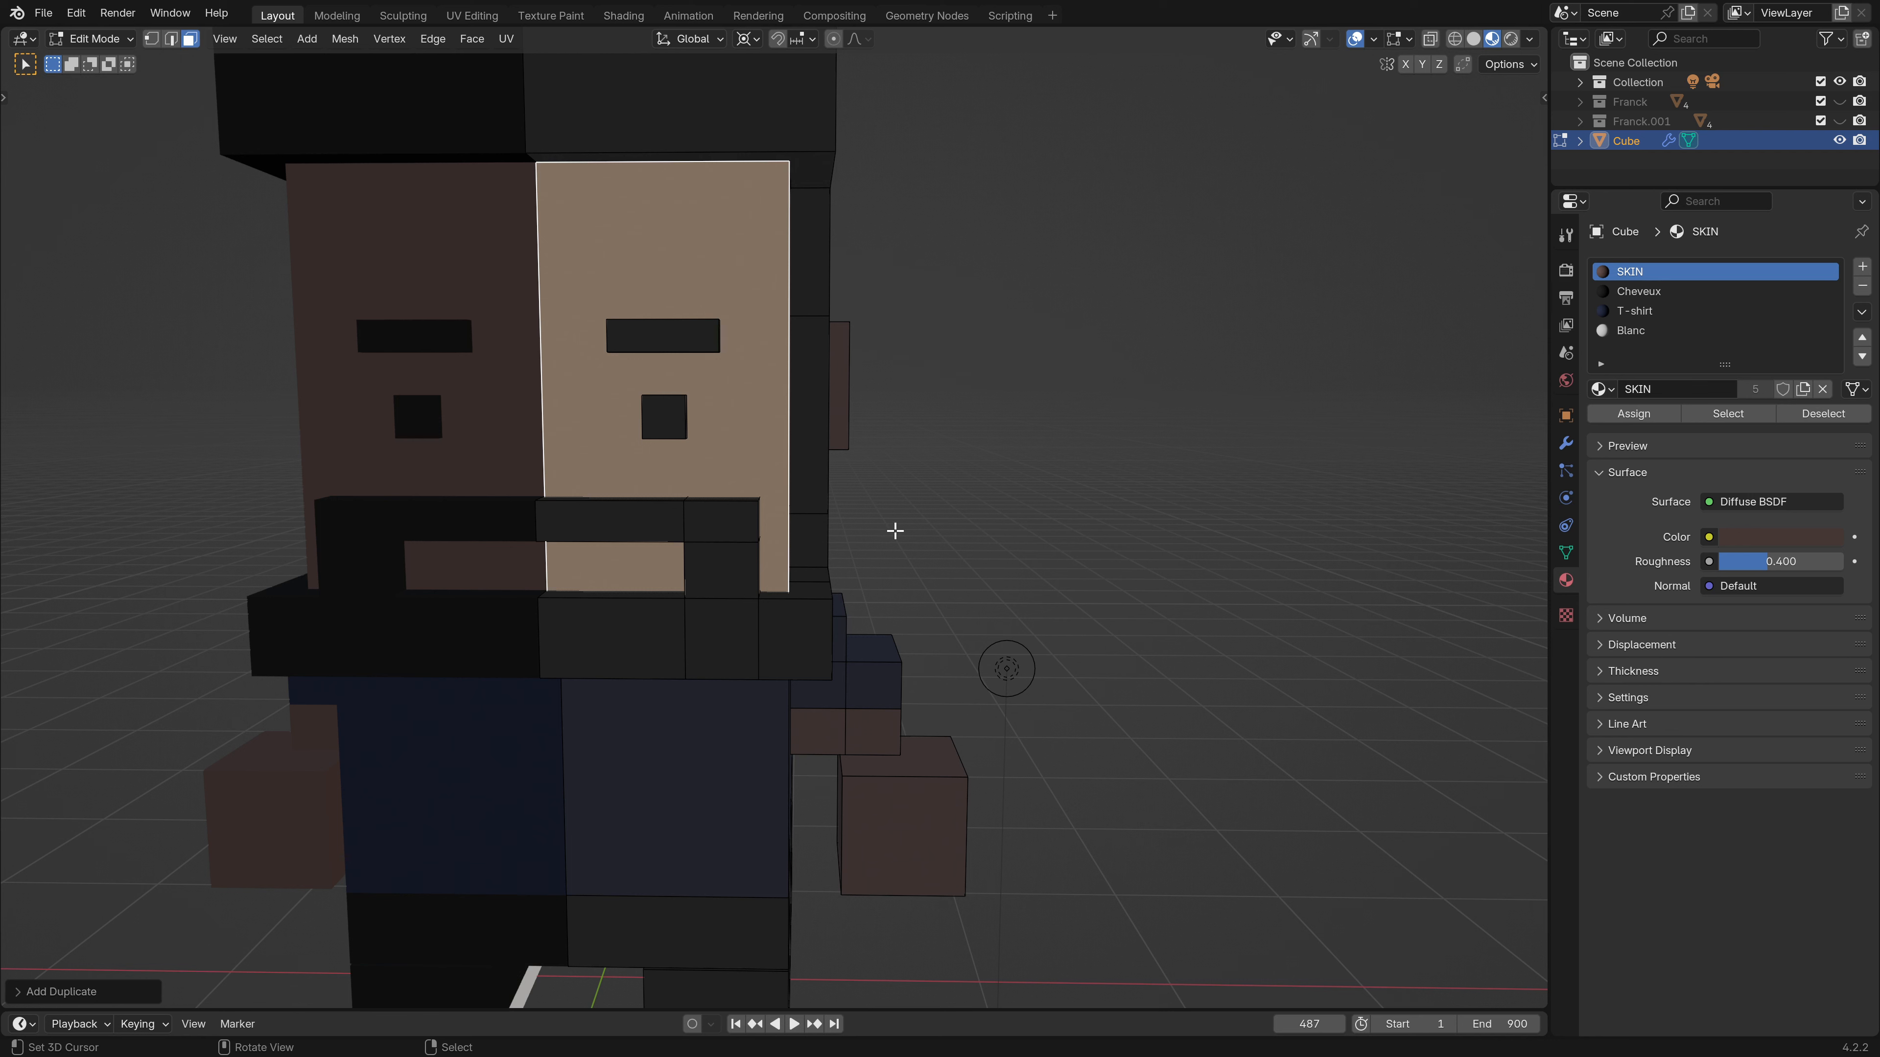
pyautogui.press('g')
pyautogui.press('x')
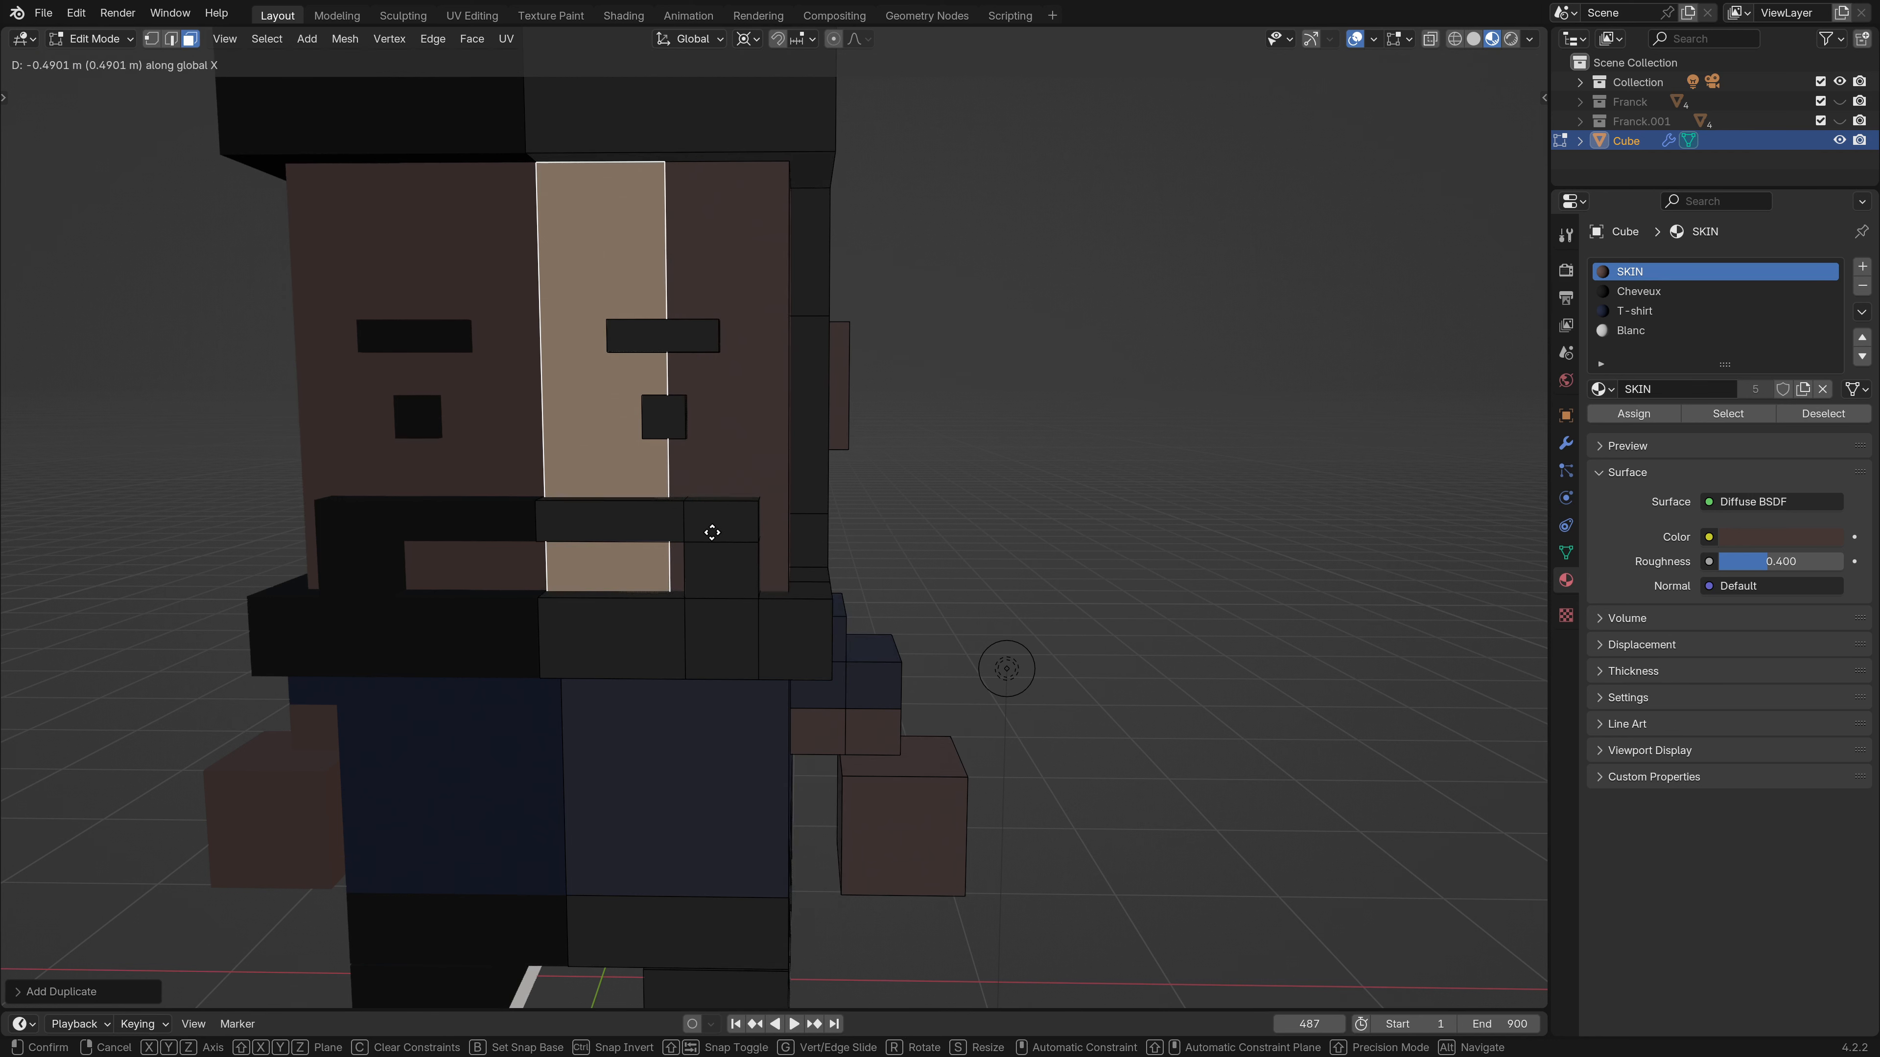
pyautogui.click(722, 533)
pyautogui.press('s')
pyautogui.press('x')
pyautogui.rightClick(895, 677)
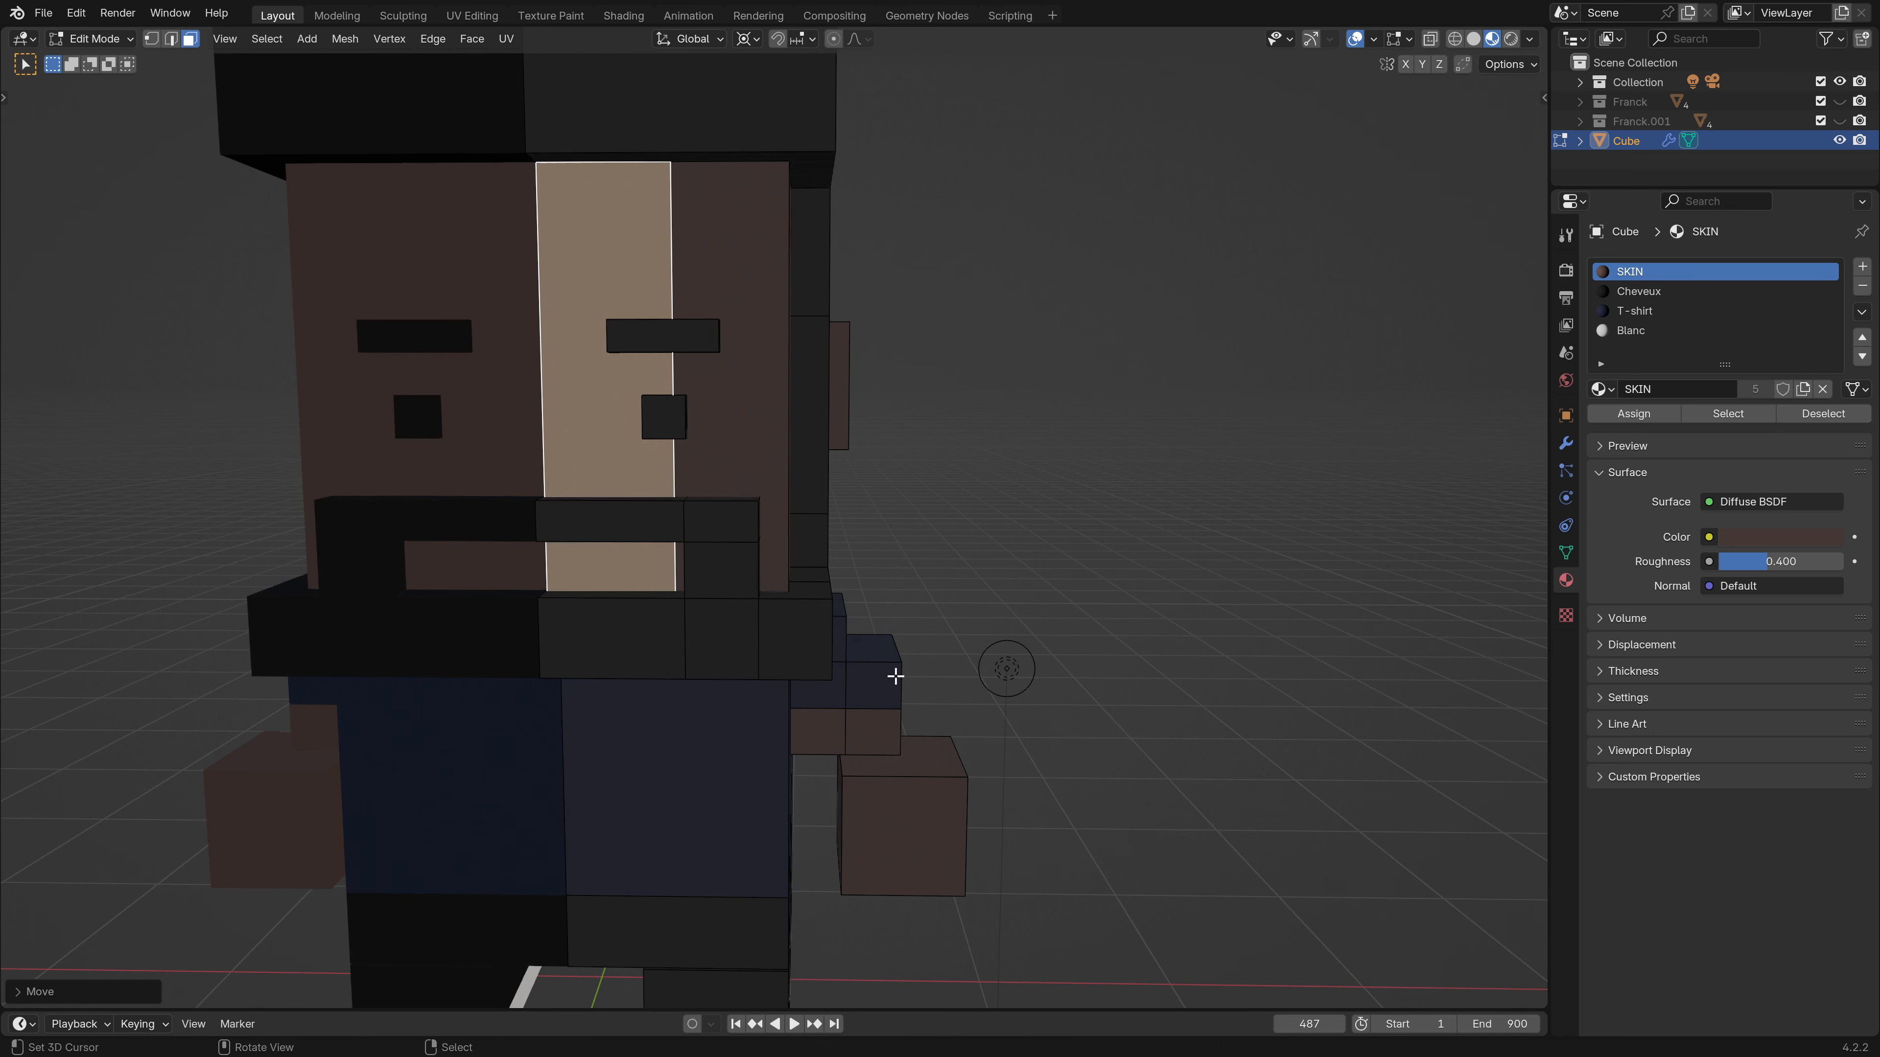
# Set the transform pivot point to Median Point and scale the duplicated face along Z to a thin strip about mouth height.
pyautogui.click(746, 39)
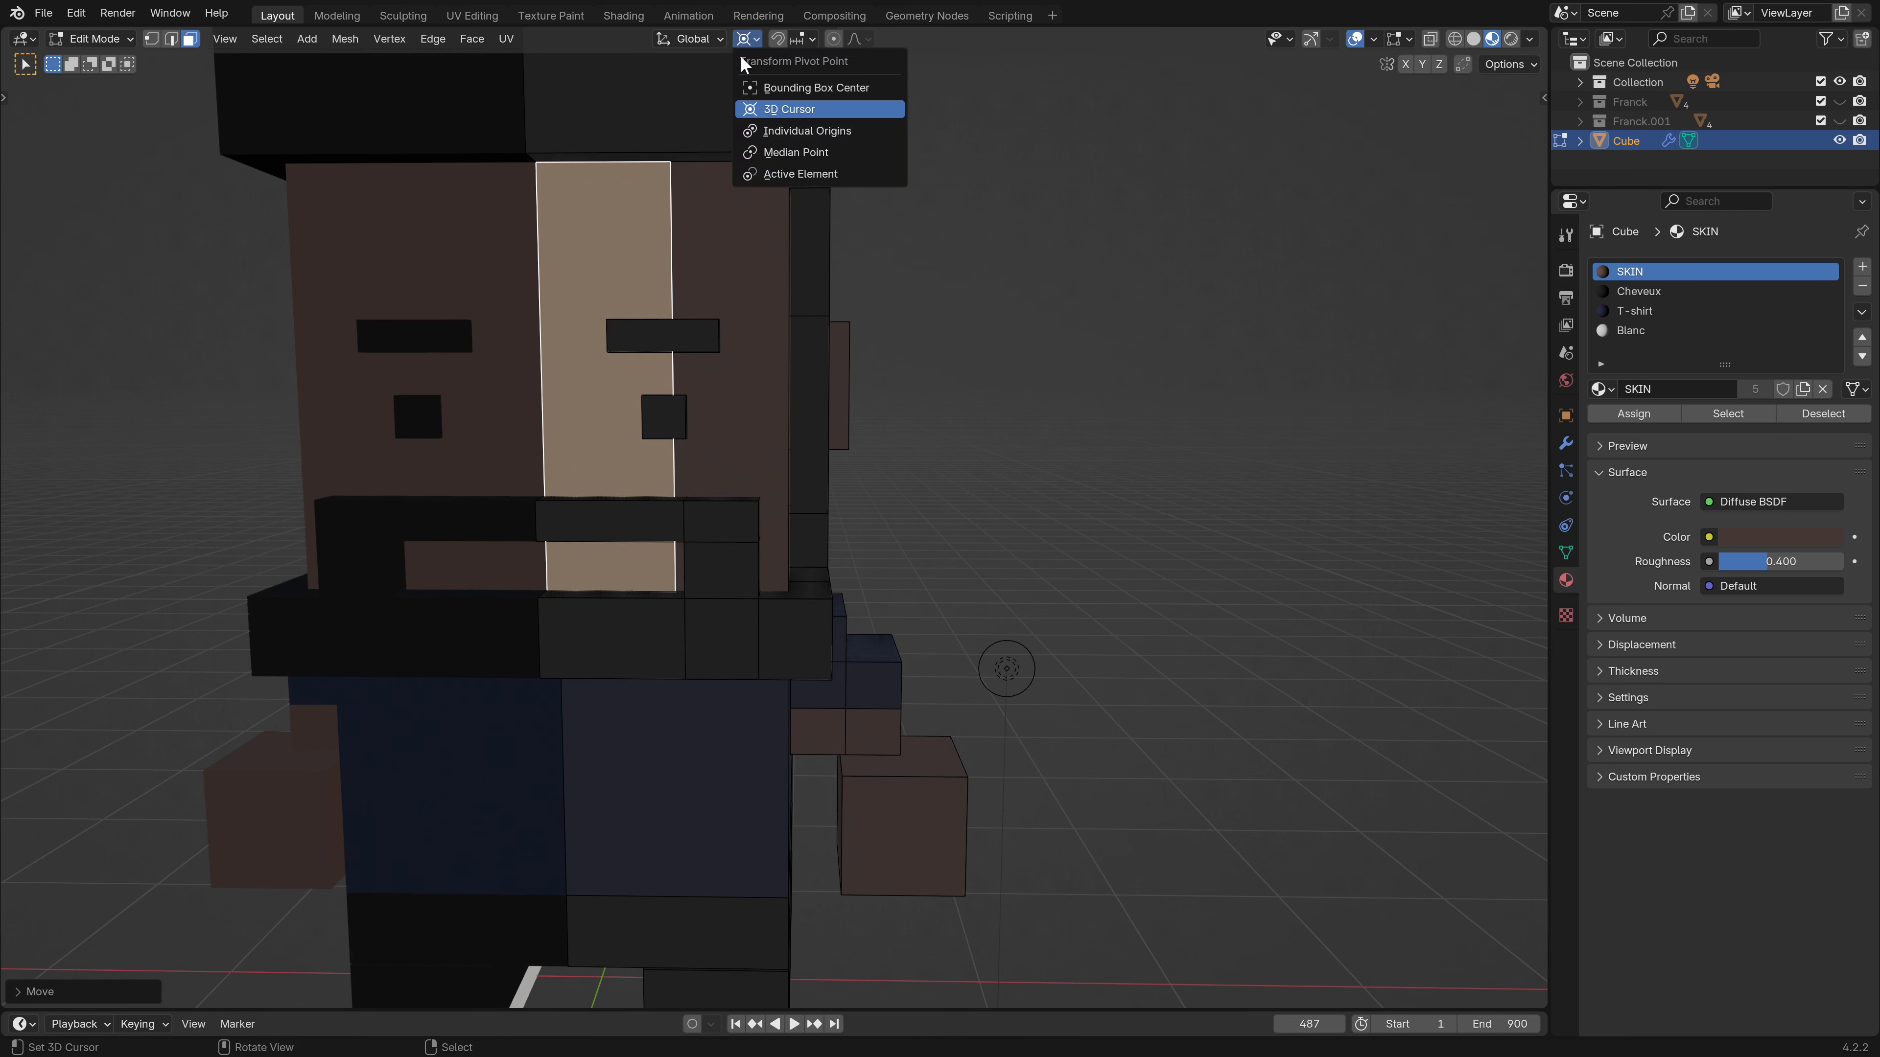
pyautogui.click(795, 153)
pyautogui.press('s')
pyautogui.press('z')
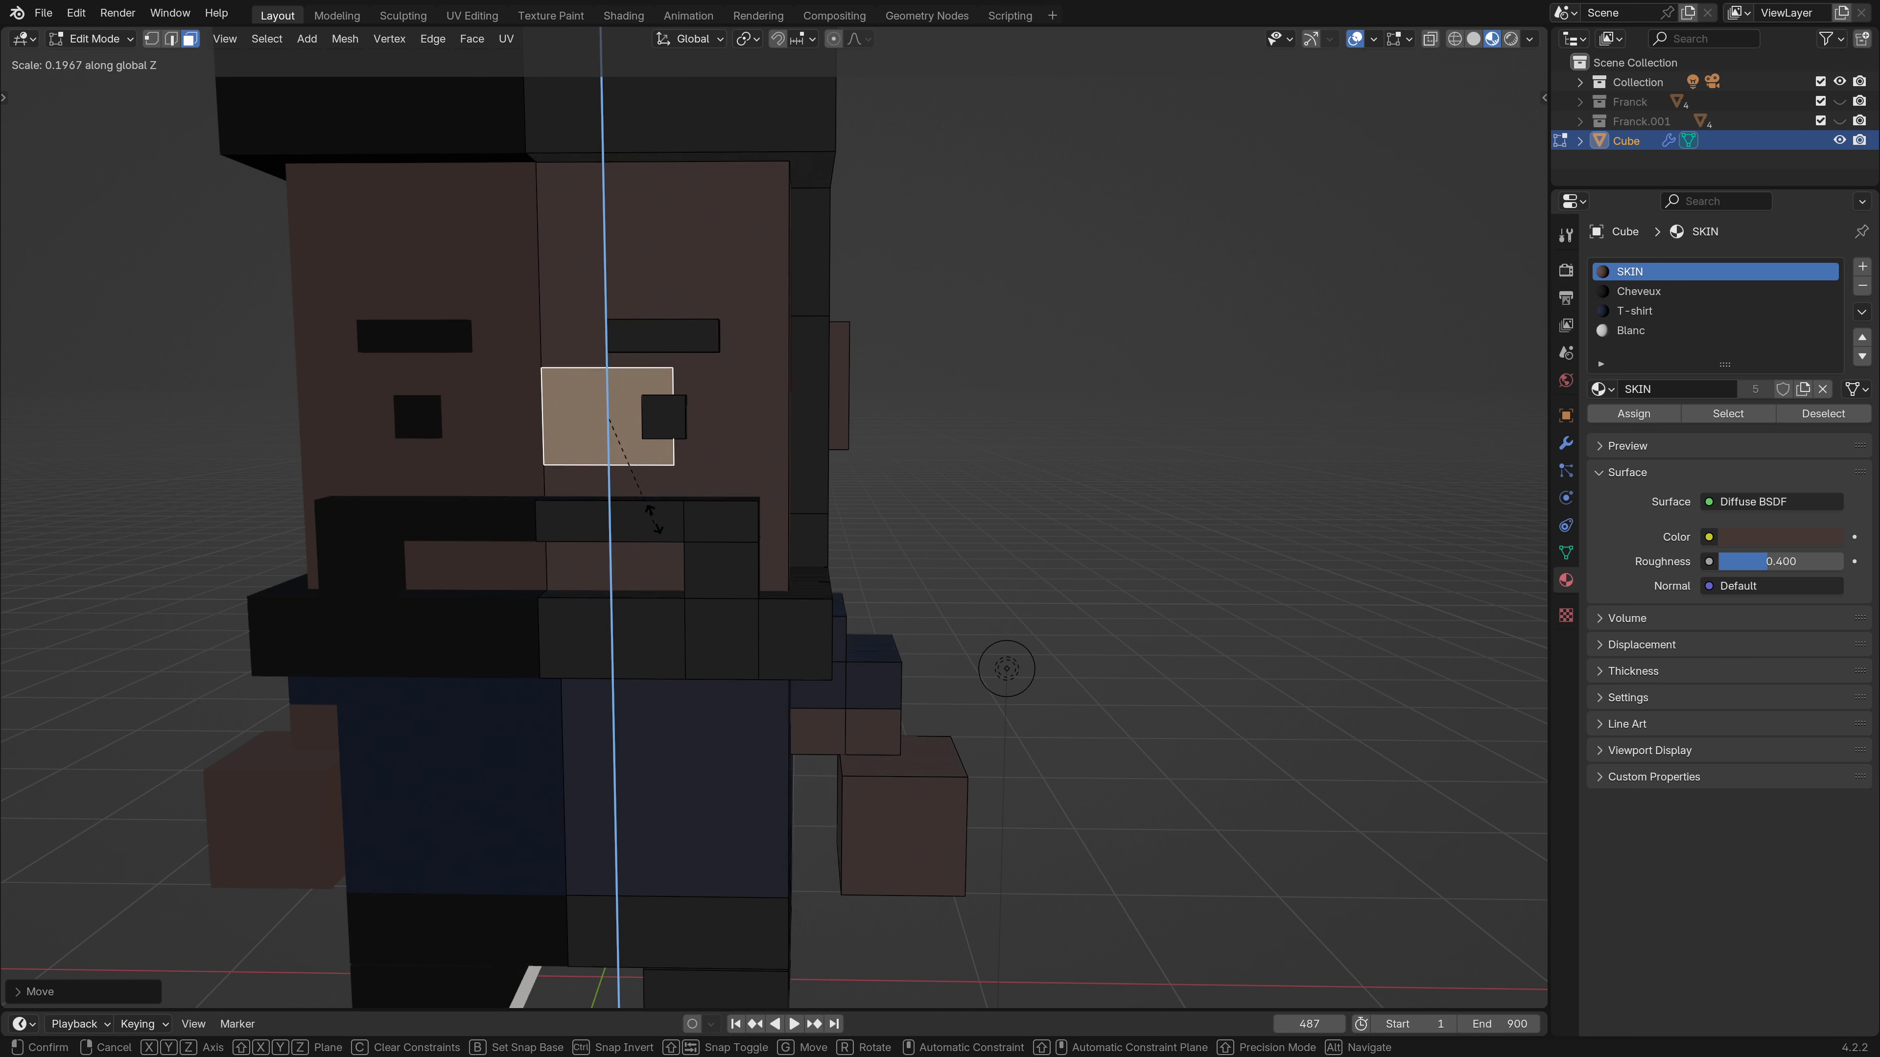
pyautogui.click(636, 451)
# Move the thin strip down along Z into the mouth opening between the moustache and beard.
pyautogui.press('g')
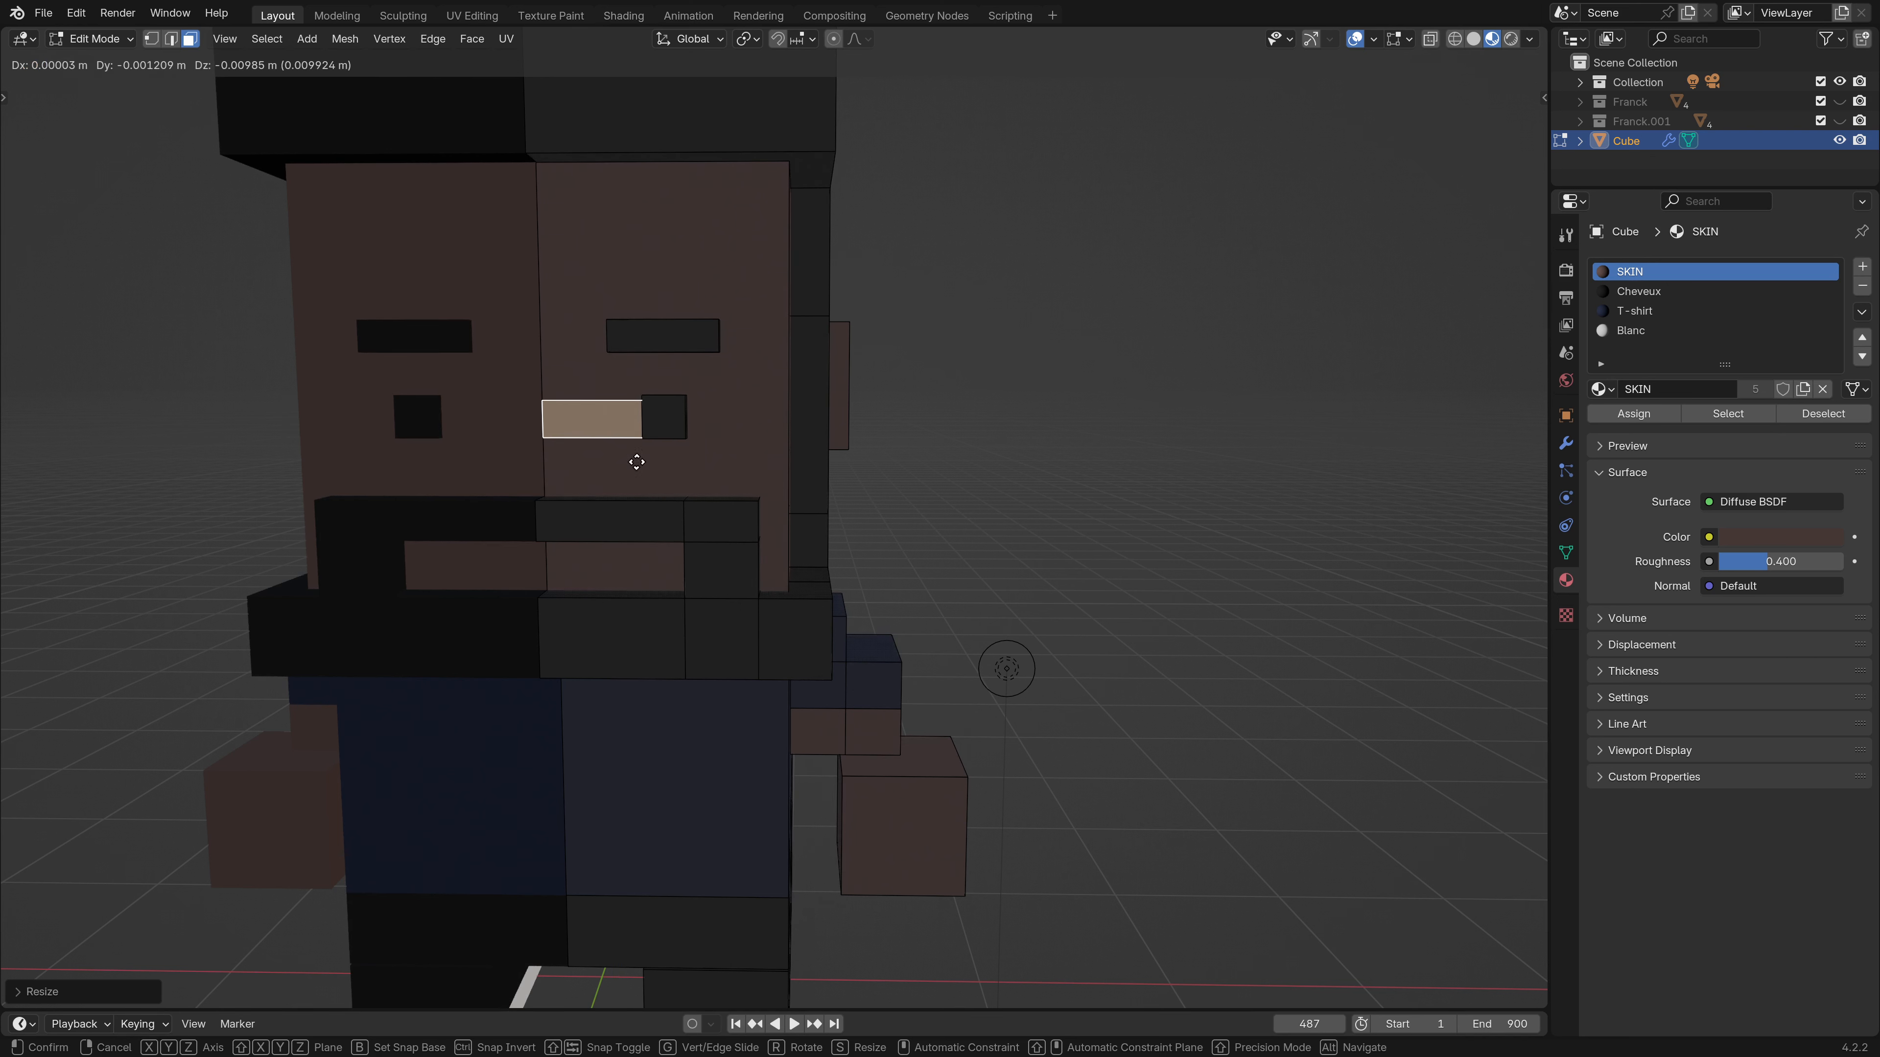
pyautogui.press('z')
pyautogui.click(663, 598)
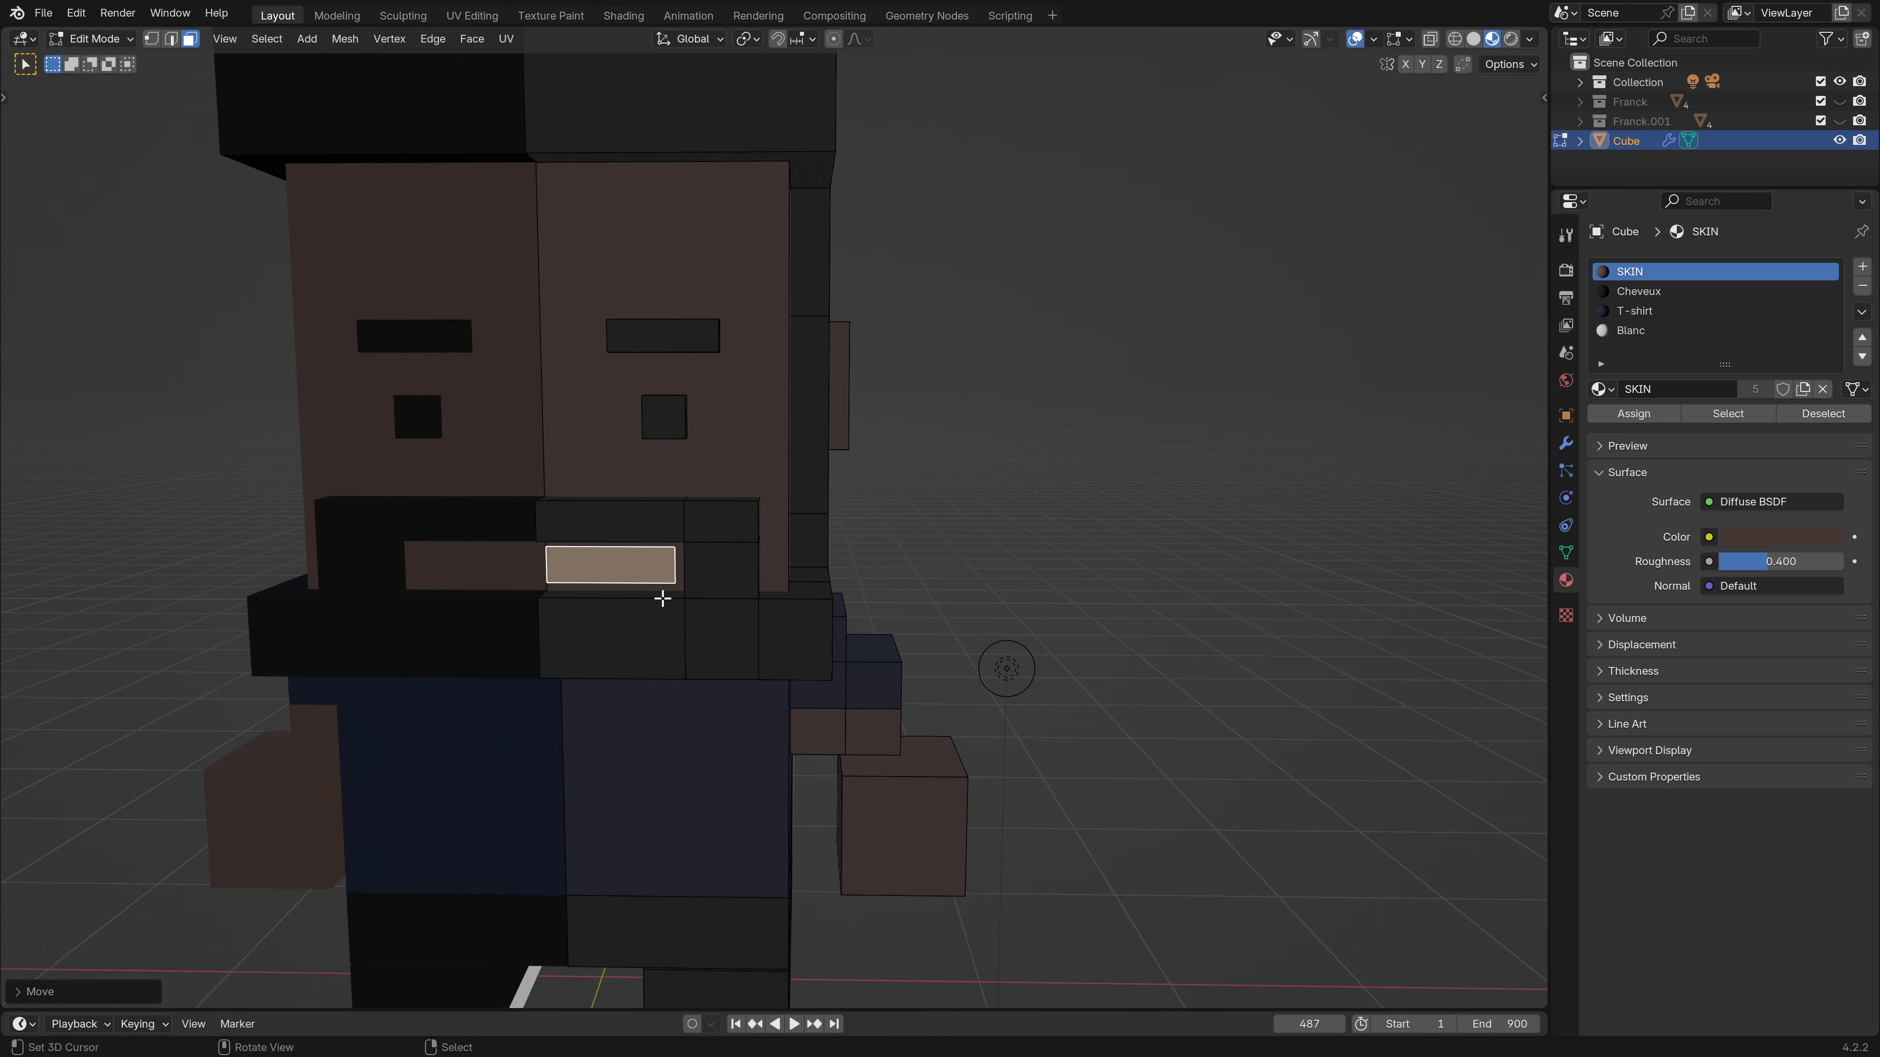
# Narrow the thin mouth strip by moving it along X toward the mirror line, short of the mouth opening's corner.
pyautogui.press('g')
pyautogui.press('x')
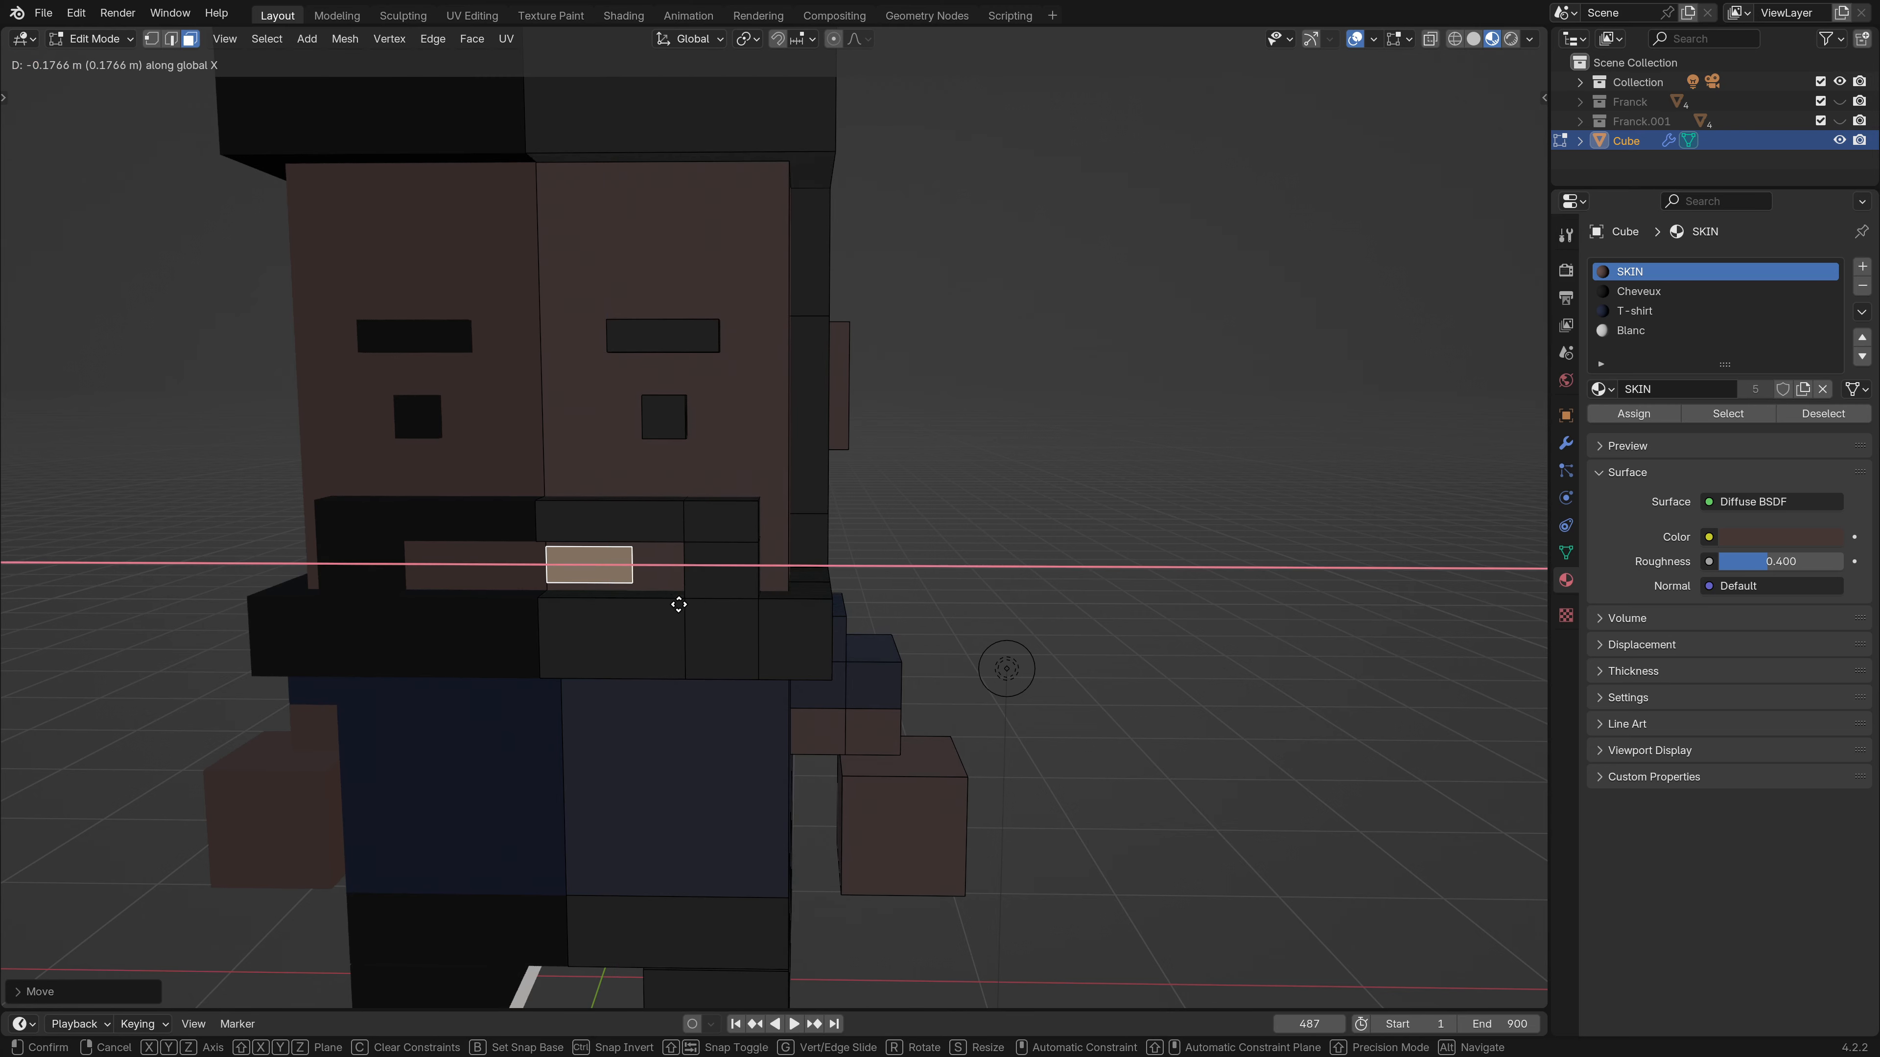
pyautogui.click(686, 606)
# Extrude the mouth strip forward along its normal into a shallow block.
pyautogui.moveTo(686, 607); pyautogui.dragTo(618, 597, button='middle')
pyautogui.press('g')
pyautogui.press('z')
pyautogui.press('z')
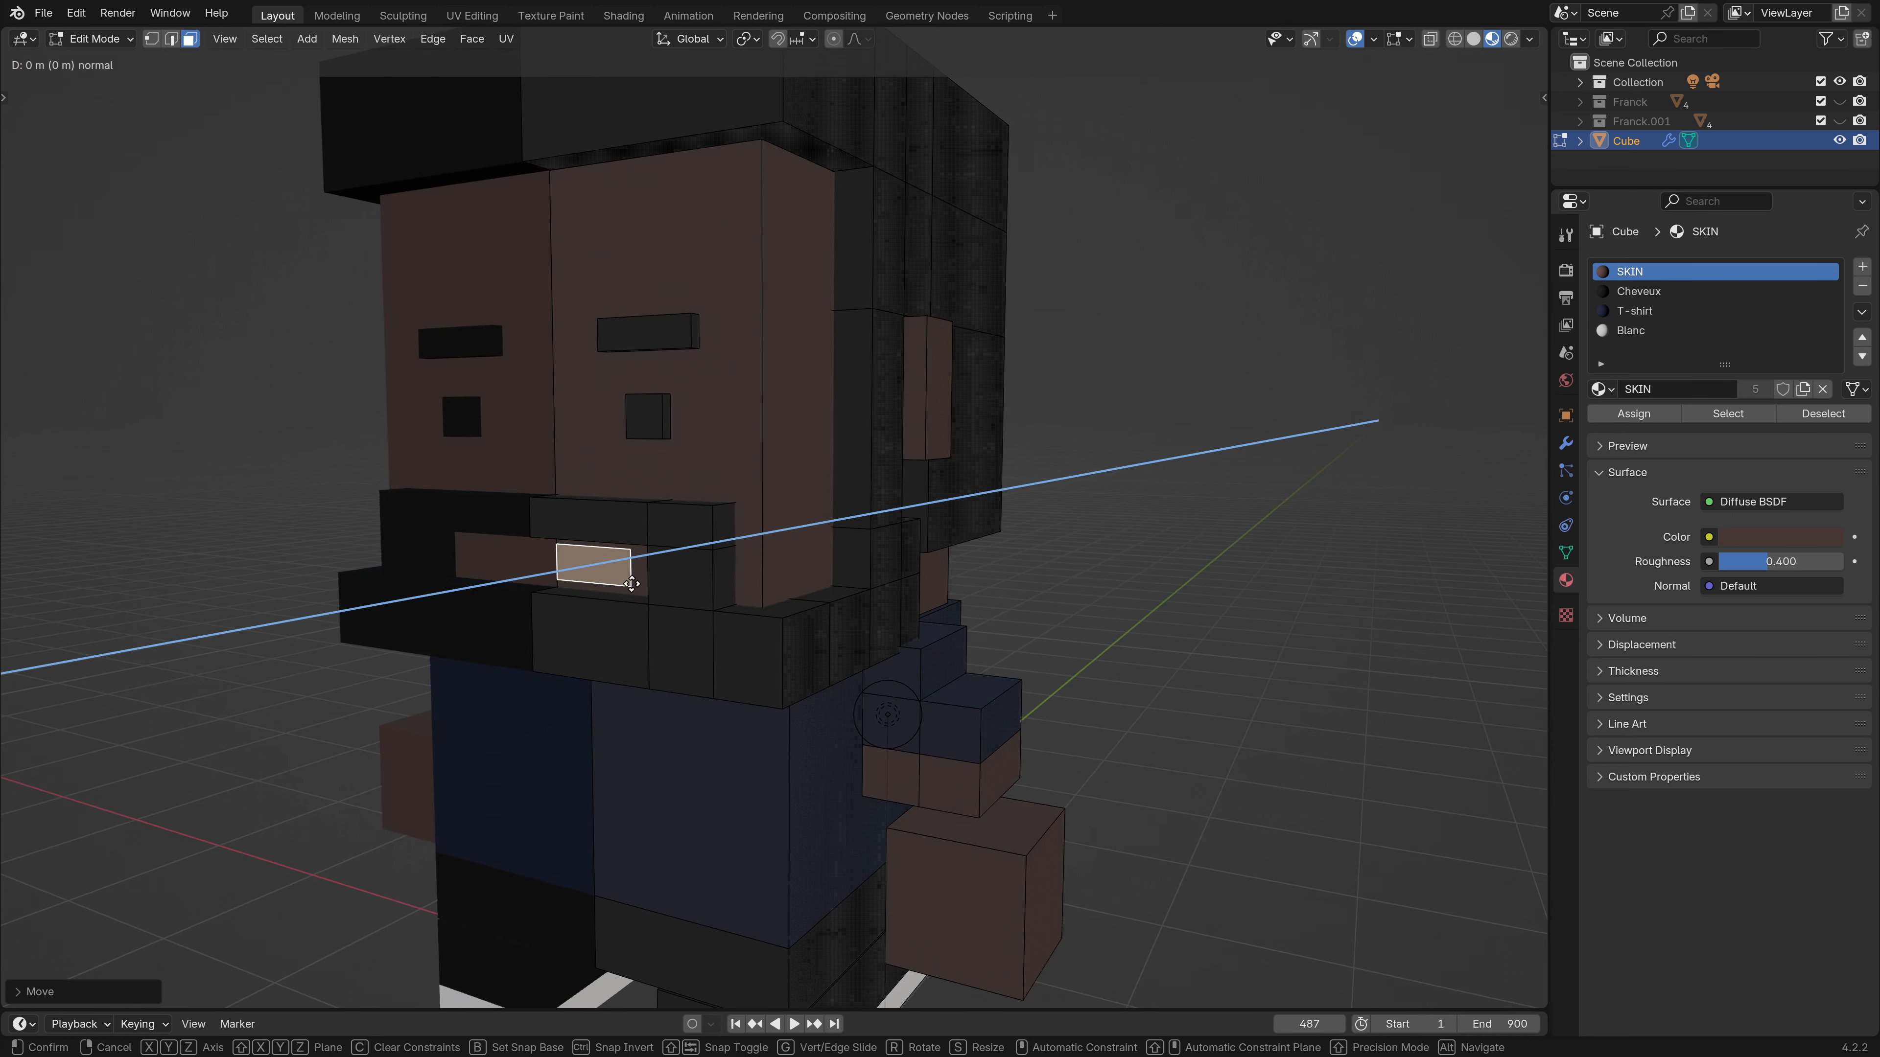
pyautogui.click(607, 600)
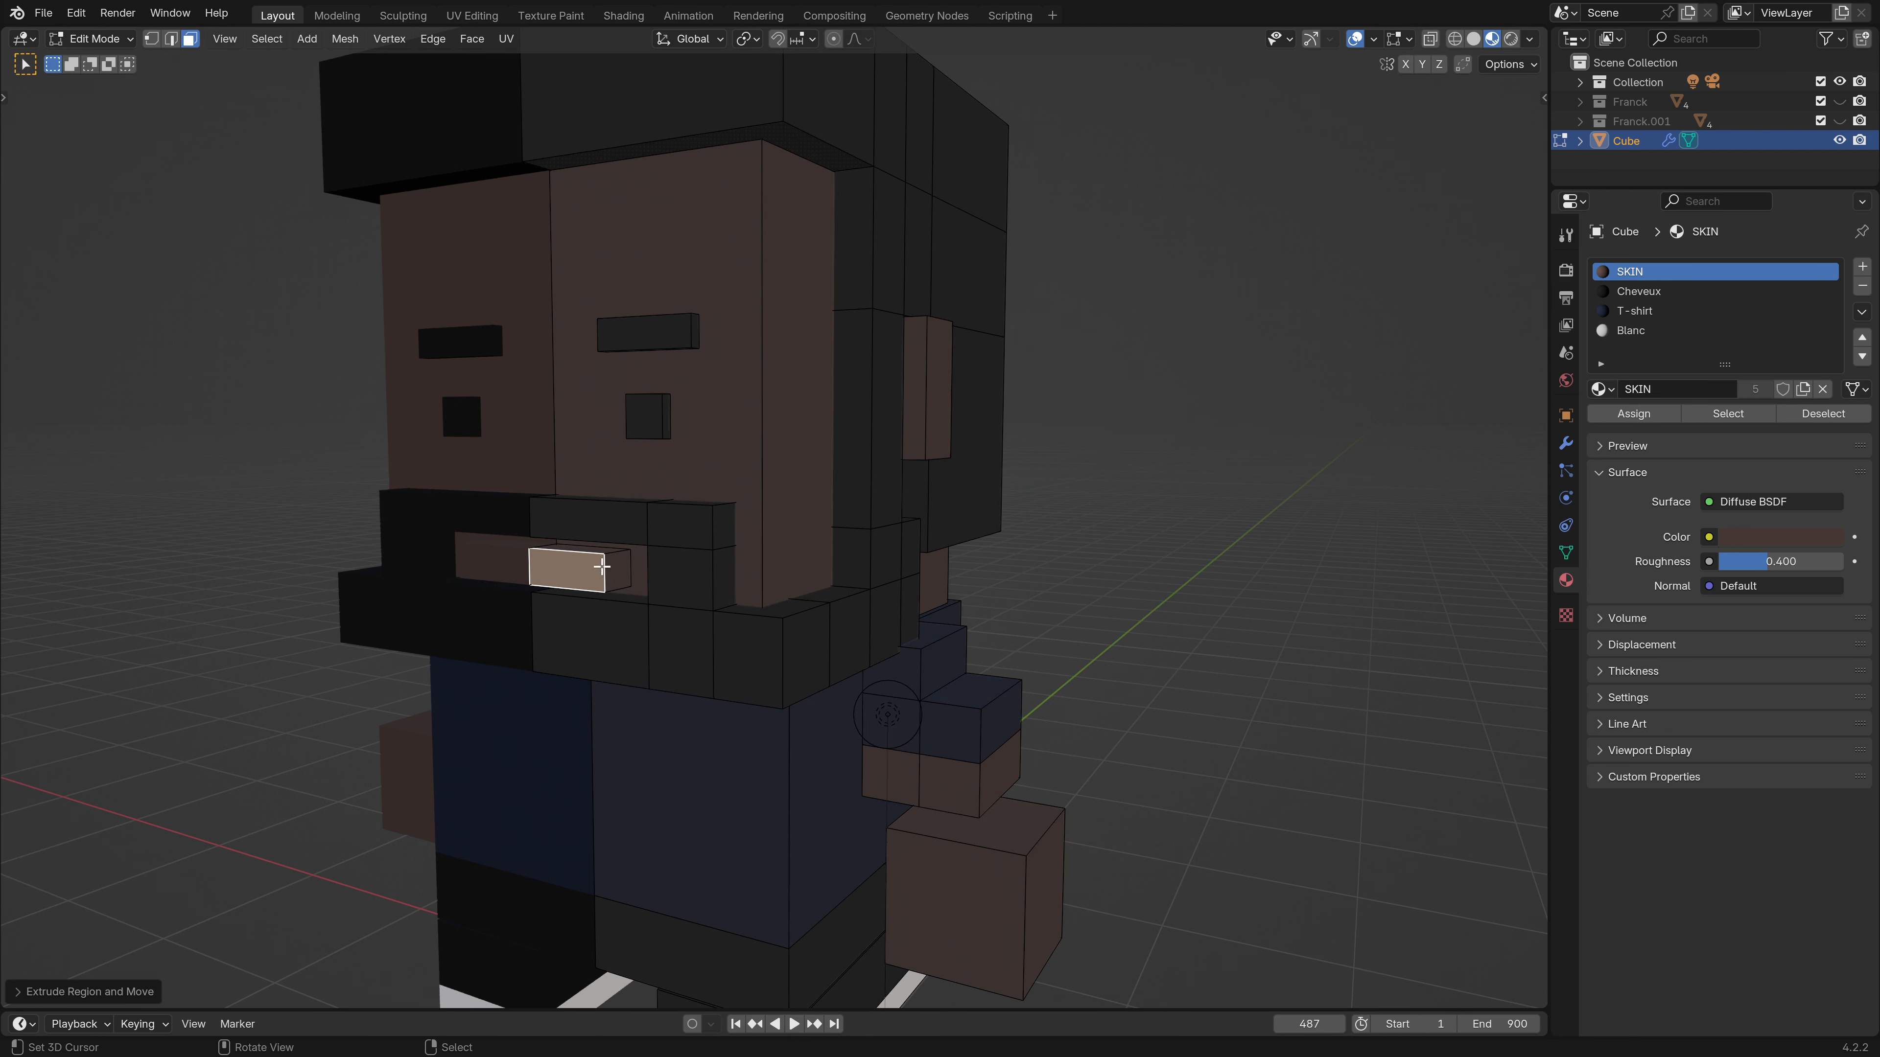
# Separate the linked mouth block from the character by Selection and select it in Object Mode.
pyautogui.press('p')
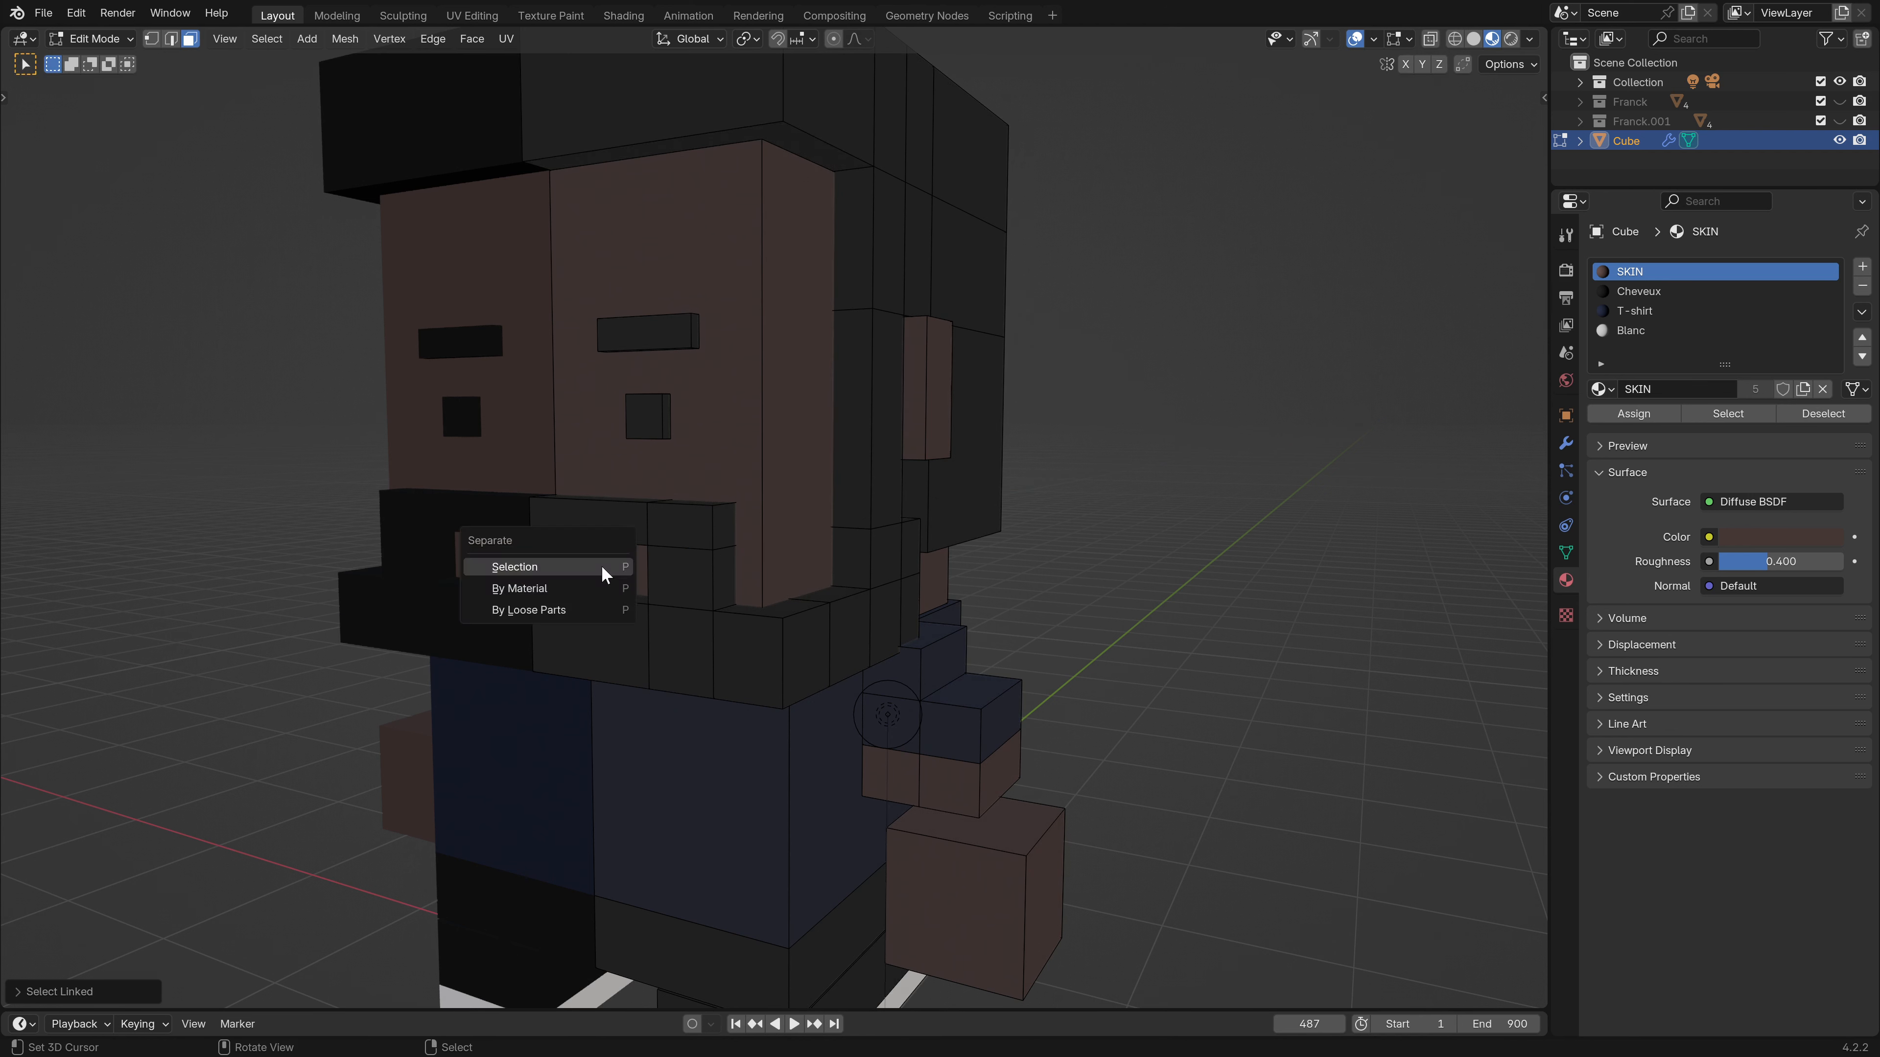
pyautogui.click(601, 566)
pyautogui.press('Tab')
pyautogui.click(609, 566)
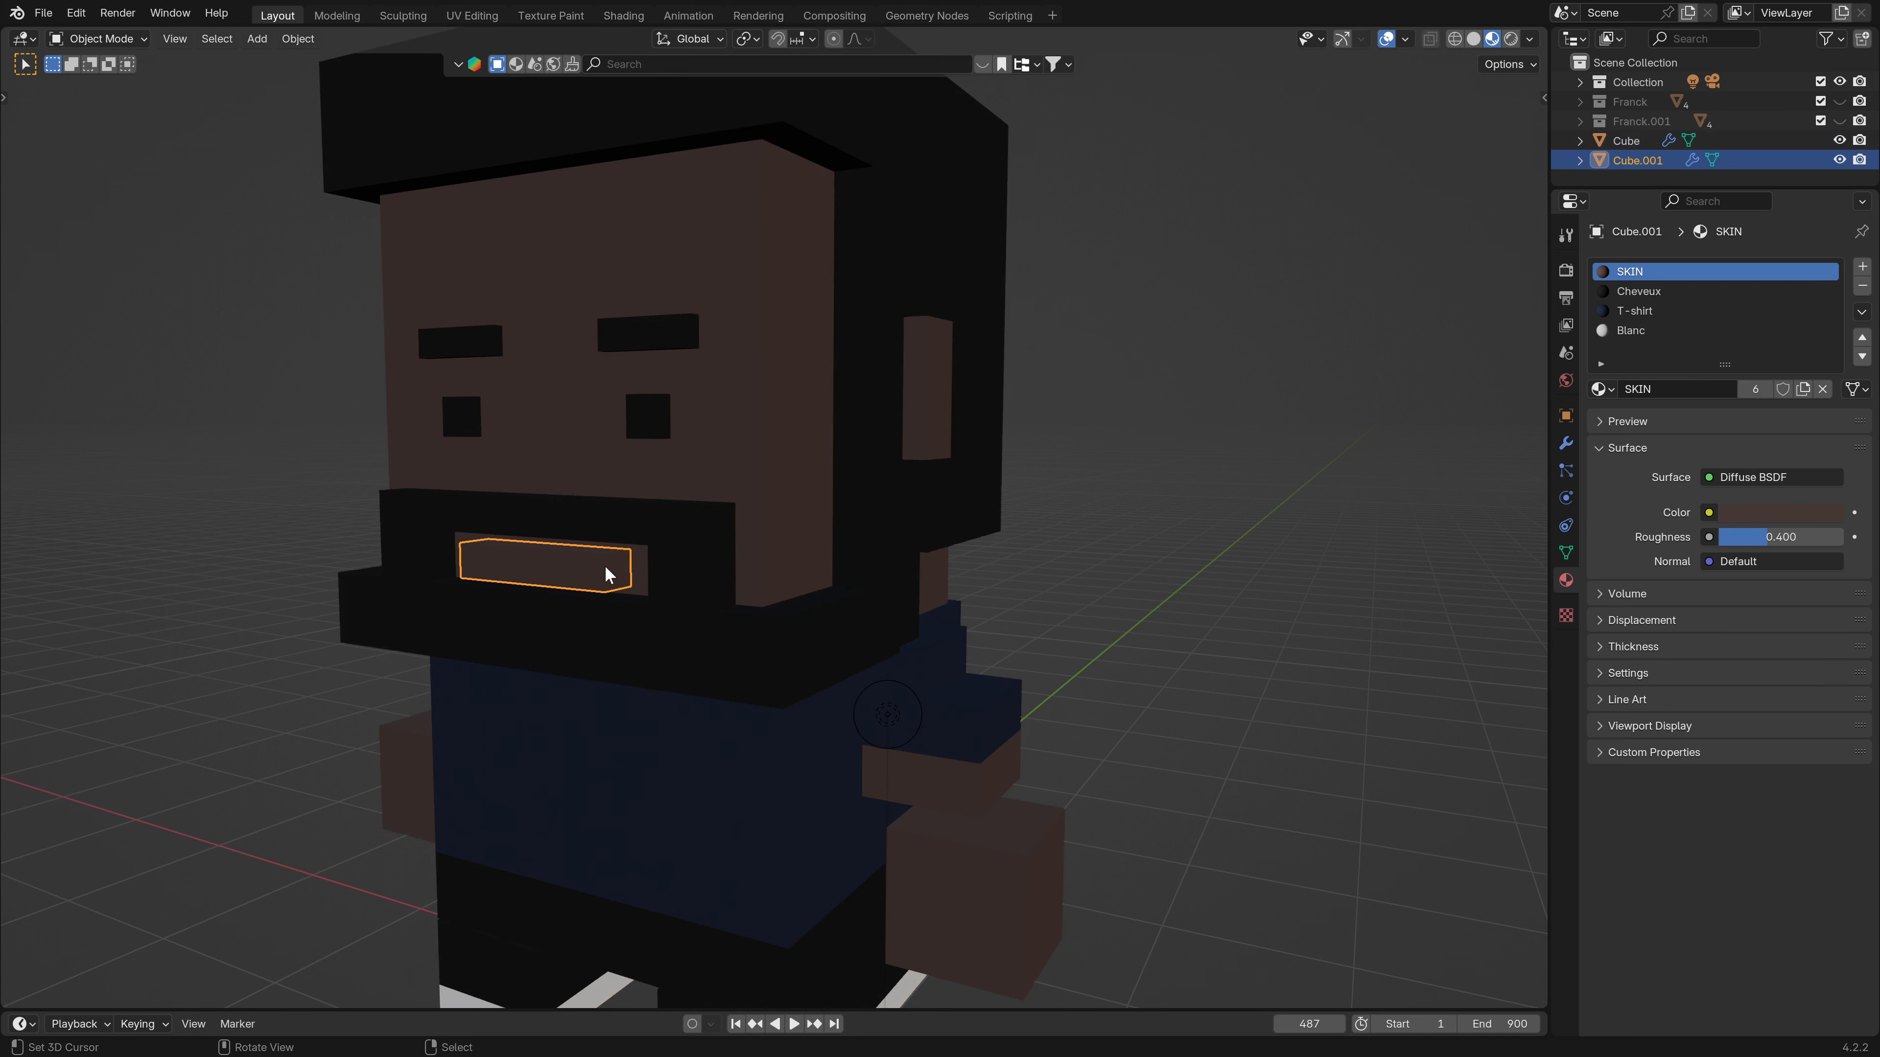
pyautogui.moveTo(609, 566)
pyautogui.mouseDown(button='middle')
pyautogui.moveTo(491, 621)
pyautogui.moveTo(592, 593)
pyautogui.mouseUp(button='middle')
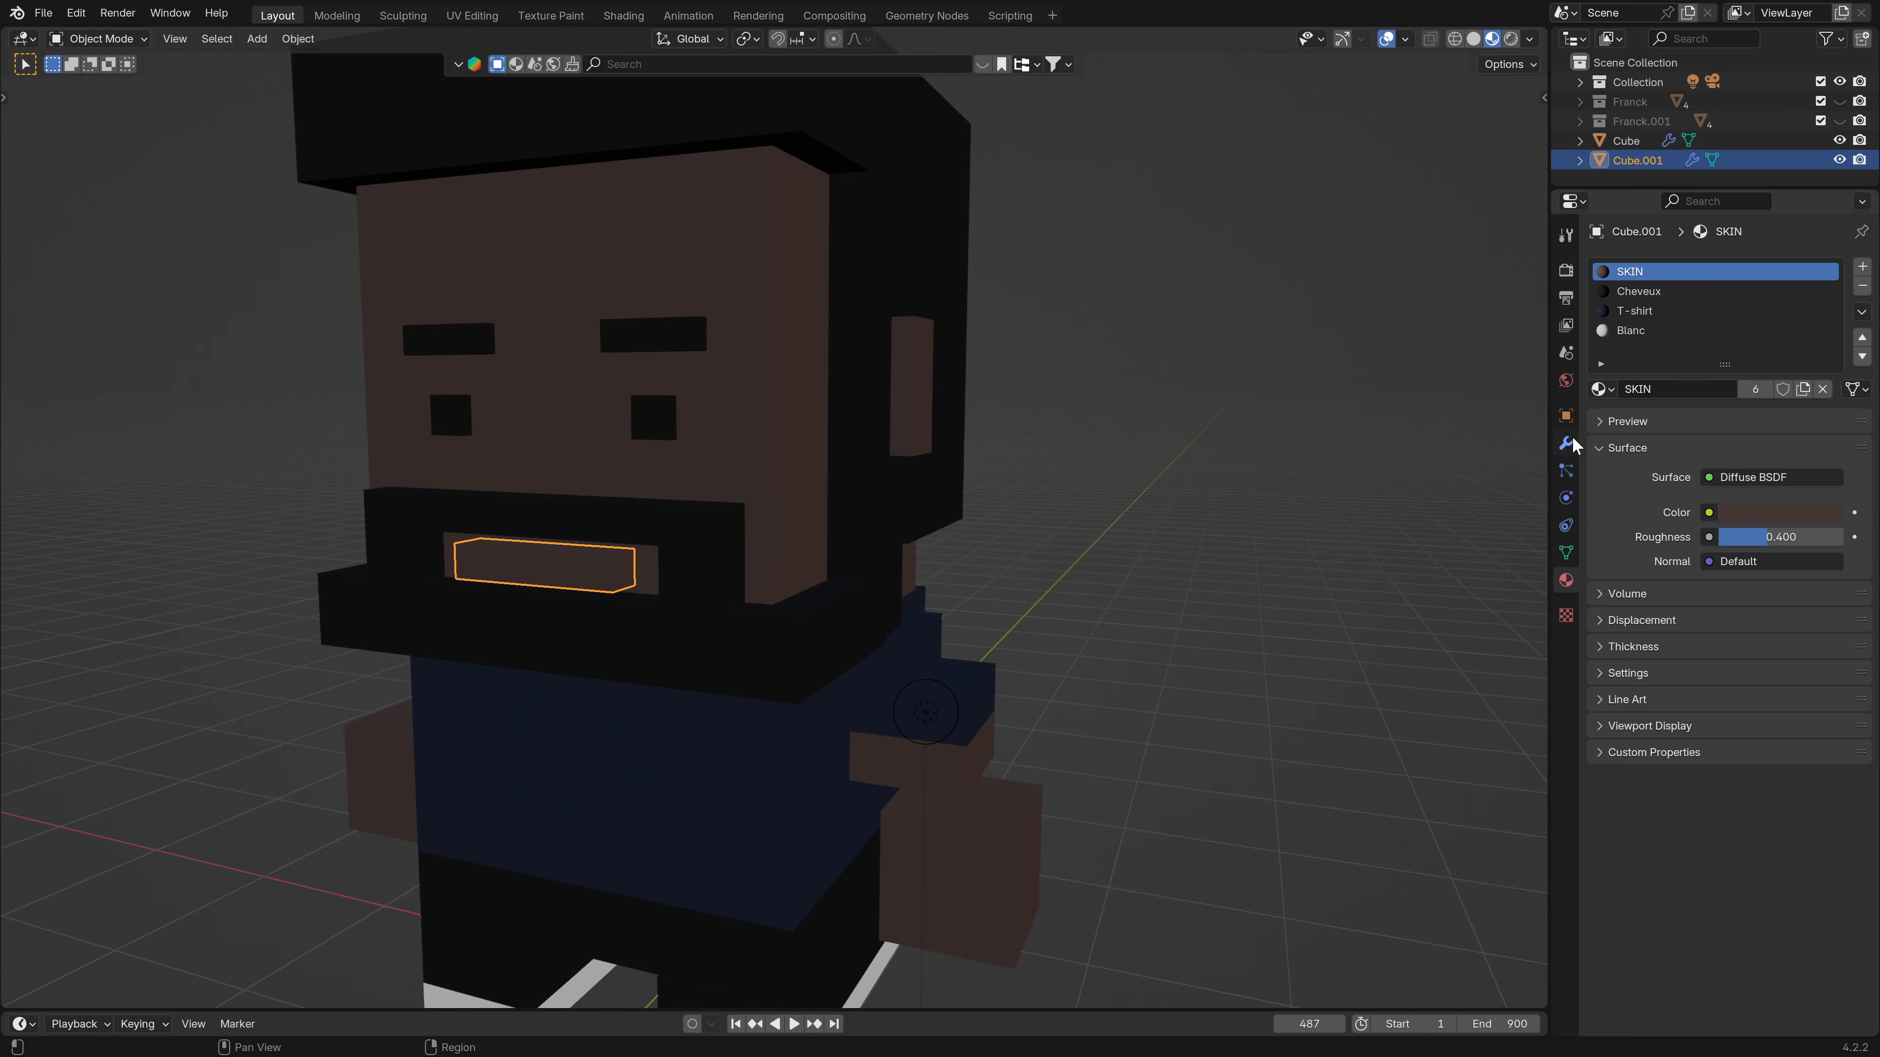
# Remove every material slot from the separated mouth block.
pyautogui.click(1863, 286)
pyautogui.click(1862, 286)
pyautogui.click(1862, 285)
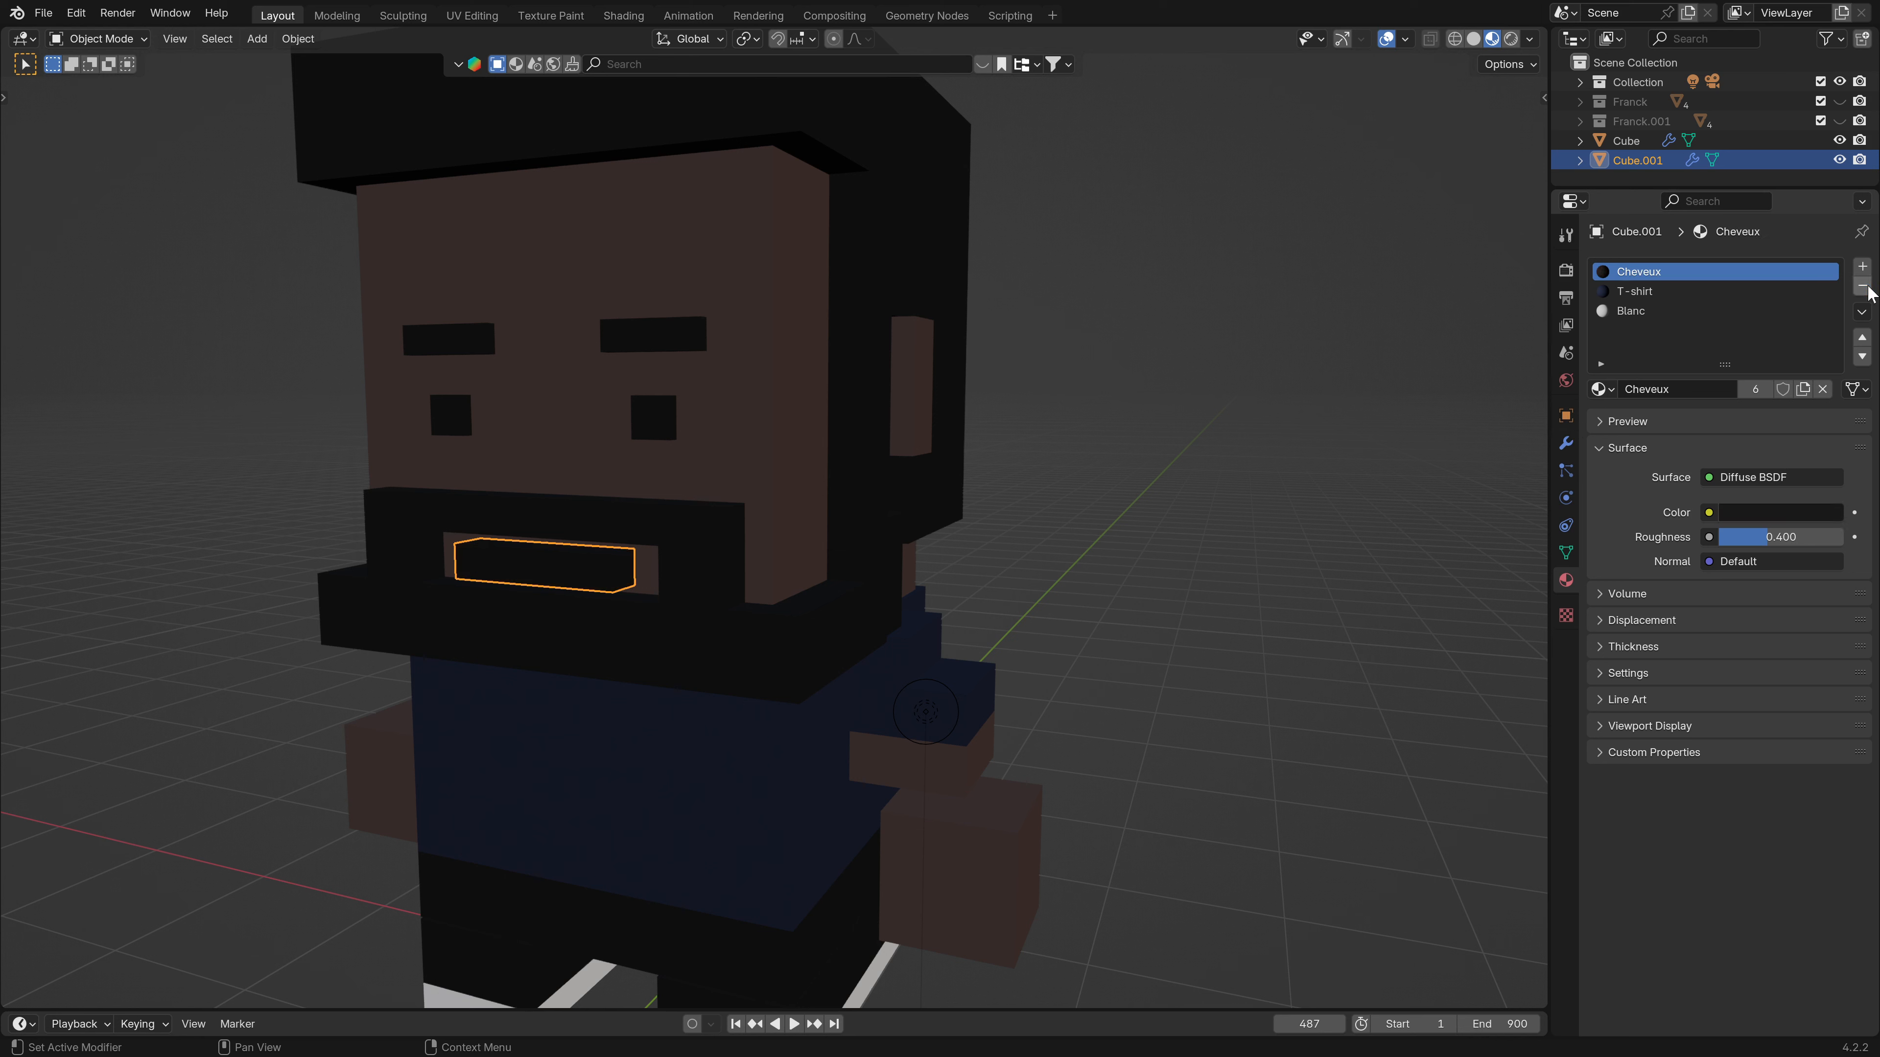
pyautogui.click(1862, 286)
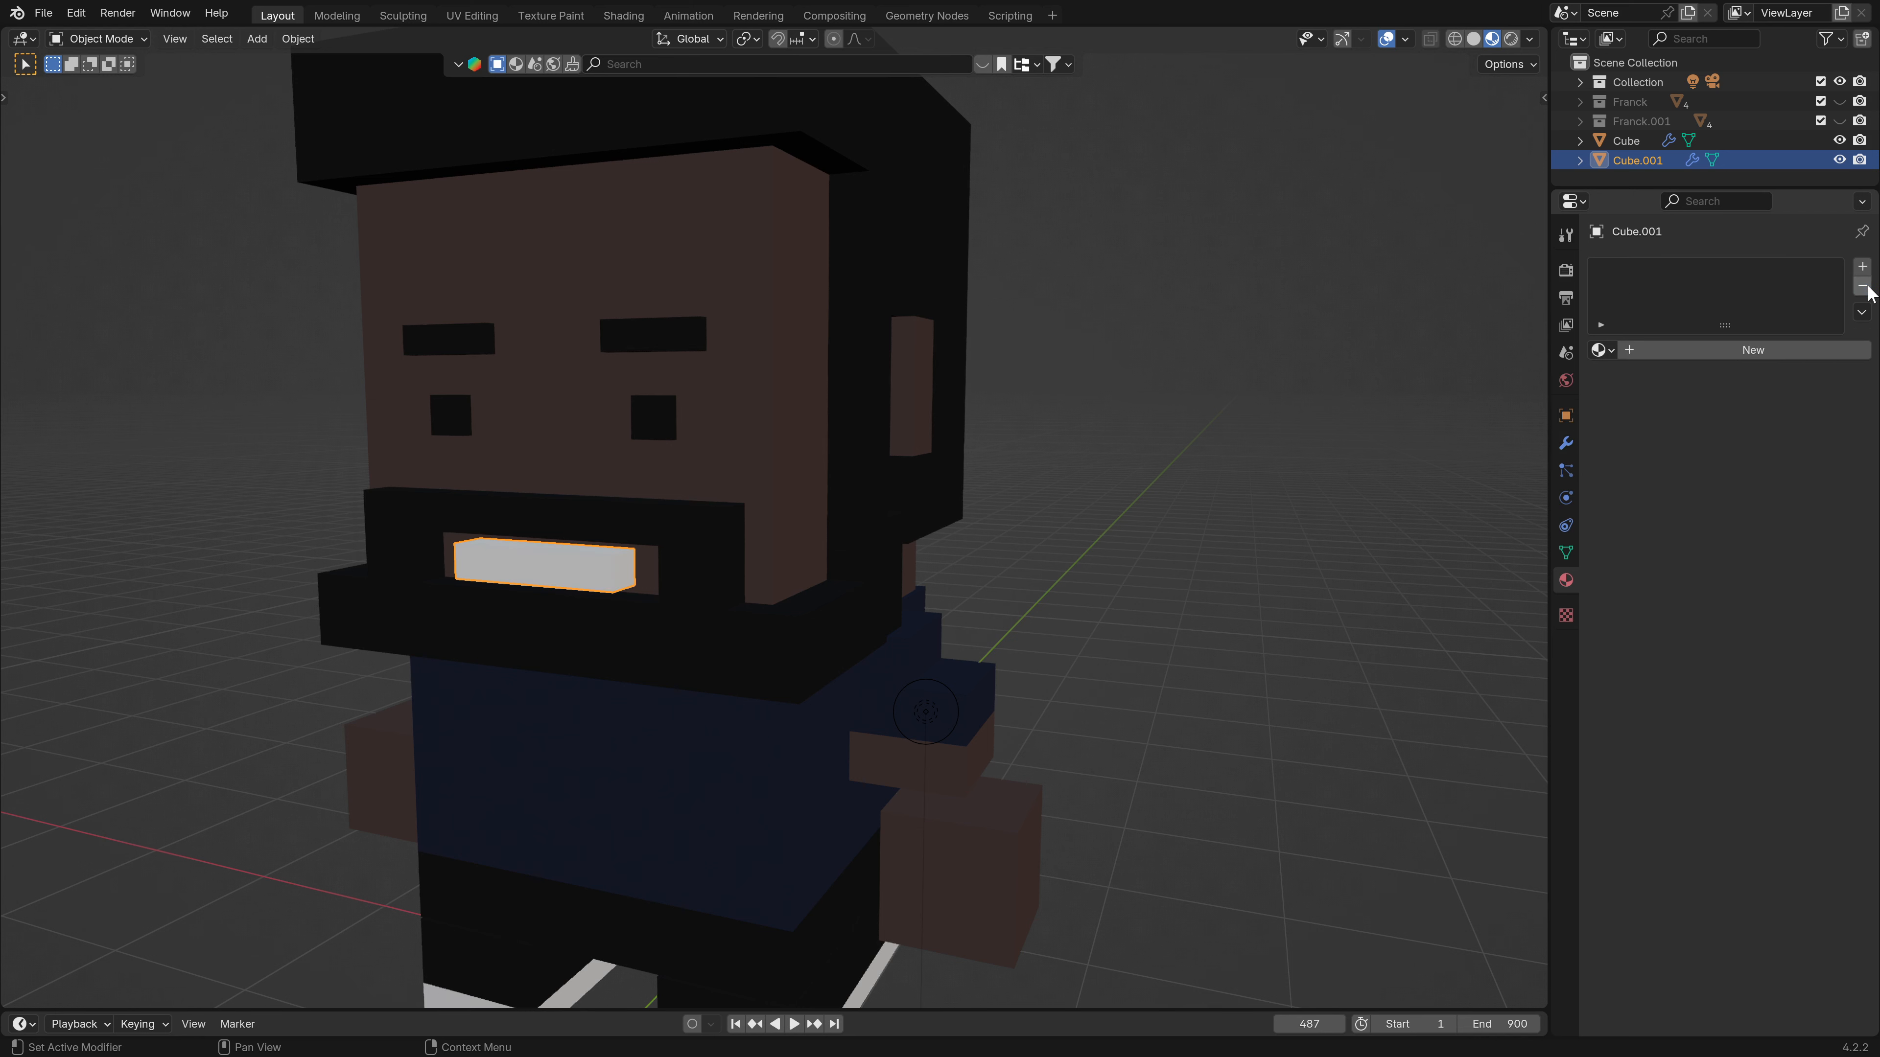
# Save the file and set the mouth block's viewport display to Bounds.
pyautogui.click(1569, 415)
pyautogui.click(1609, 551)
pyautogui.click(1600, 301)
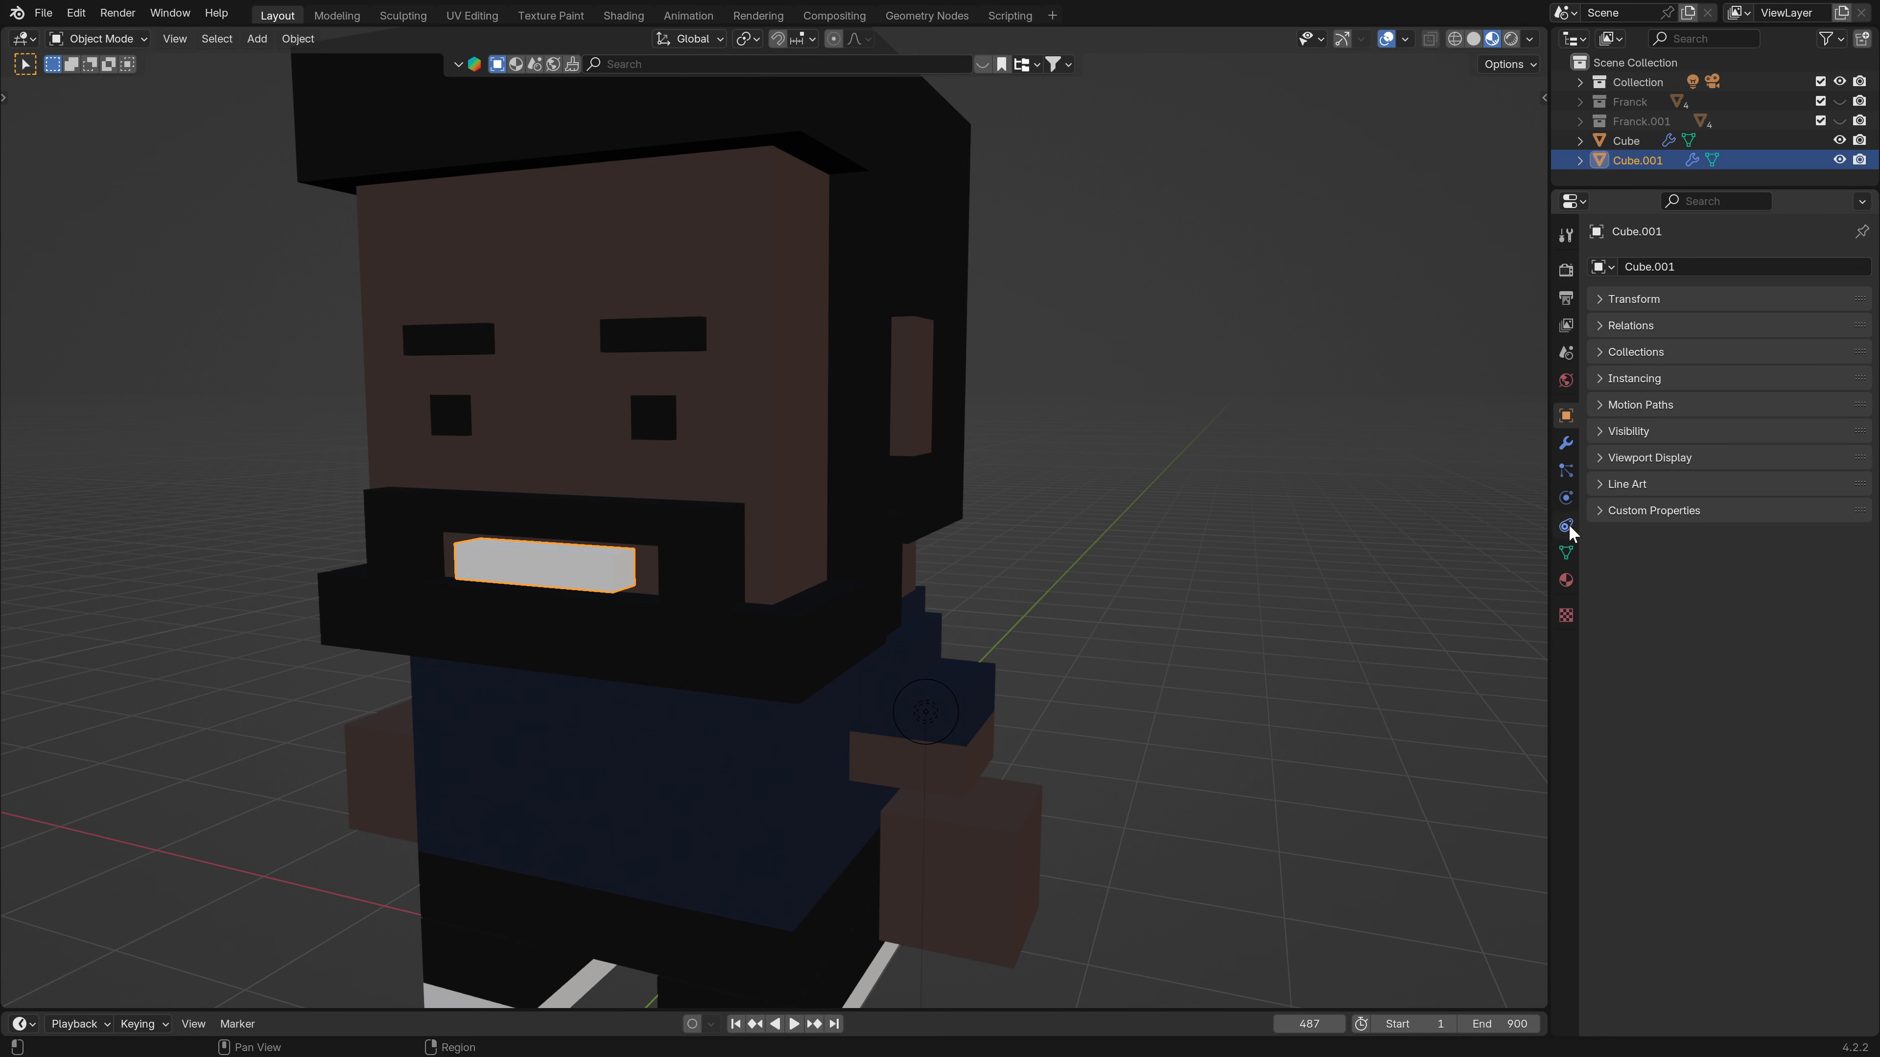
pyautogui.hotkey('ctrl', 's')
pyautogui.click(1621, 458)
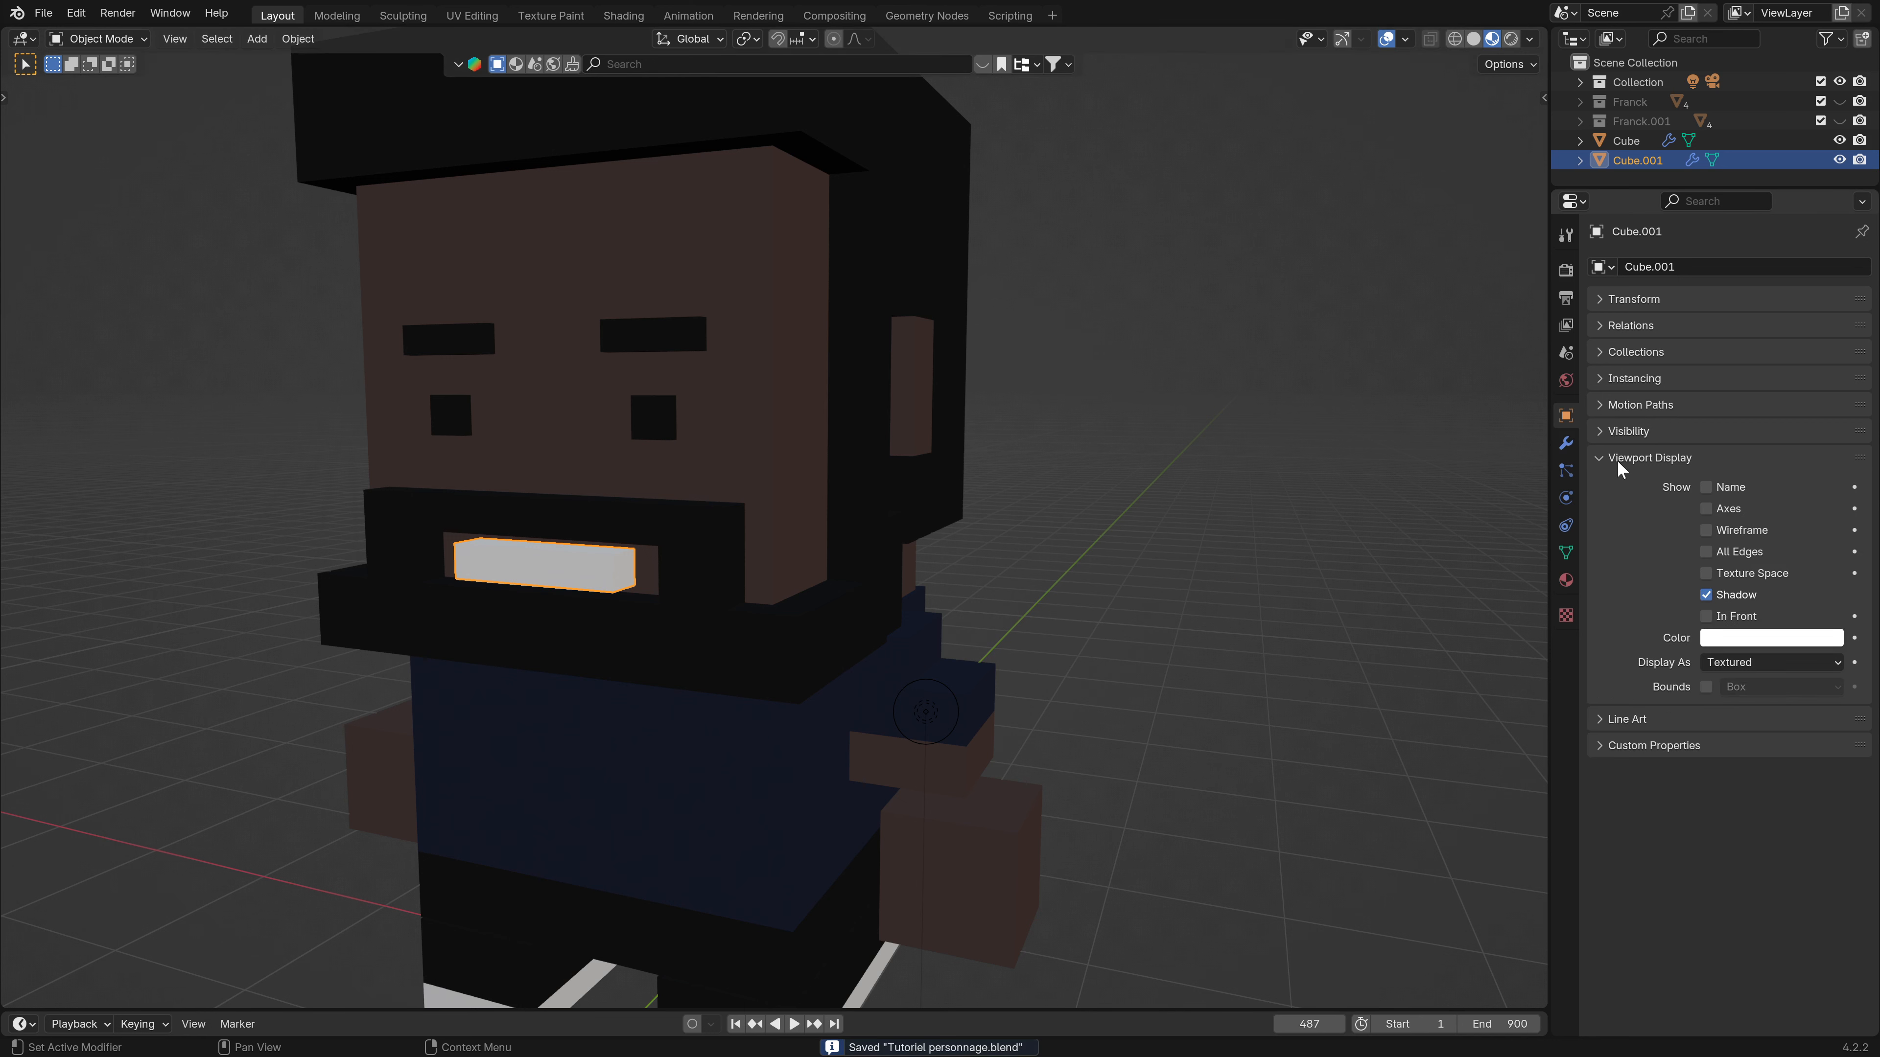
pyautogui.click(1724, 663)
pyautogui.click(1735, 685)
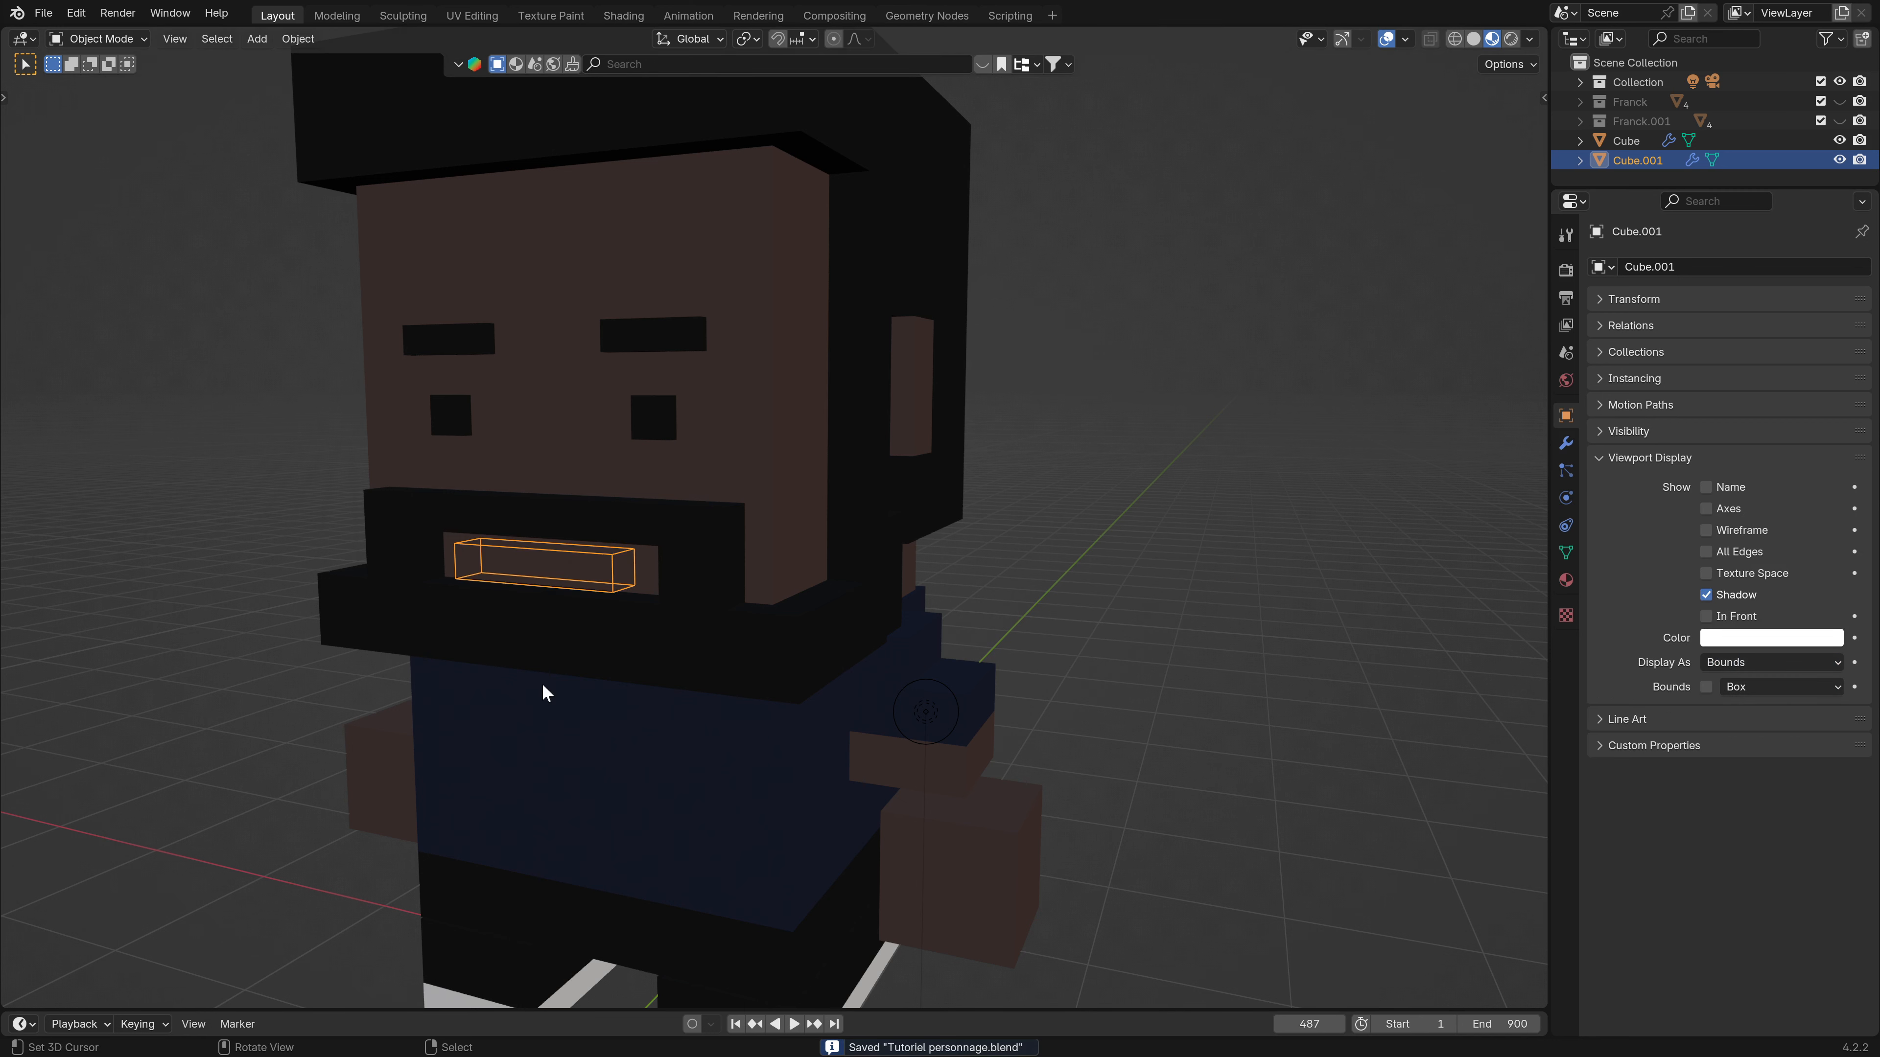
# Move the mouth block about 0.14 m along Y, back into the face.
pyautogui.scroll(-5, 518, 666)
pyautogui.moveTo(476, 652); pyautogui.dragTo(415, 651, button='middle')
pyautogui.scroll(5, 546, 639)
pyautogui.moveTo(548, 644); pyautogui.dragTo(858, 720, button='middle')
pyautogui.press('g')
pyautogui.press('z')
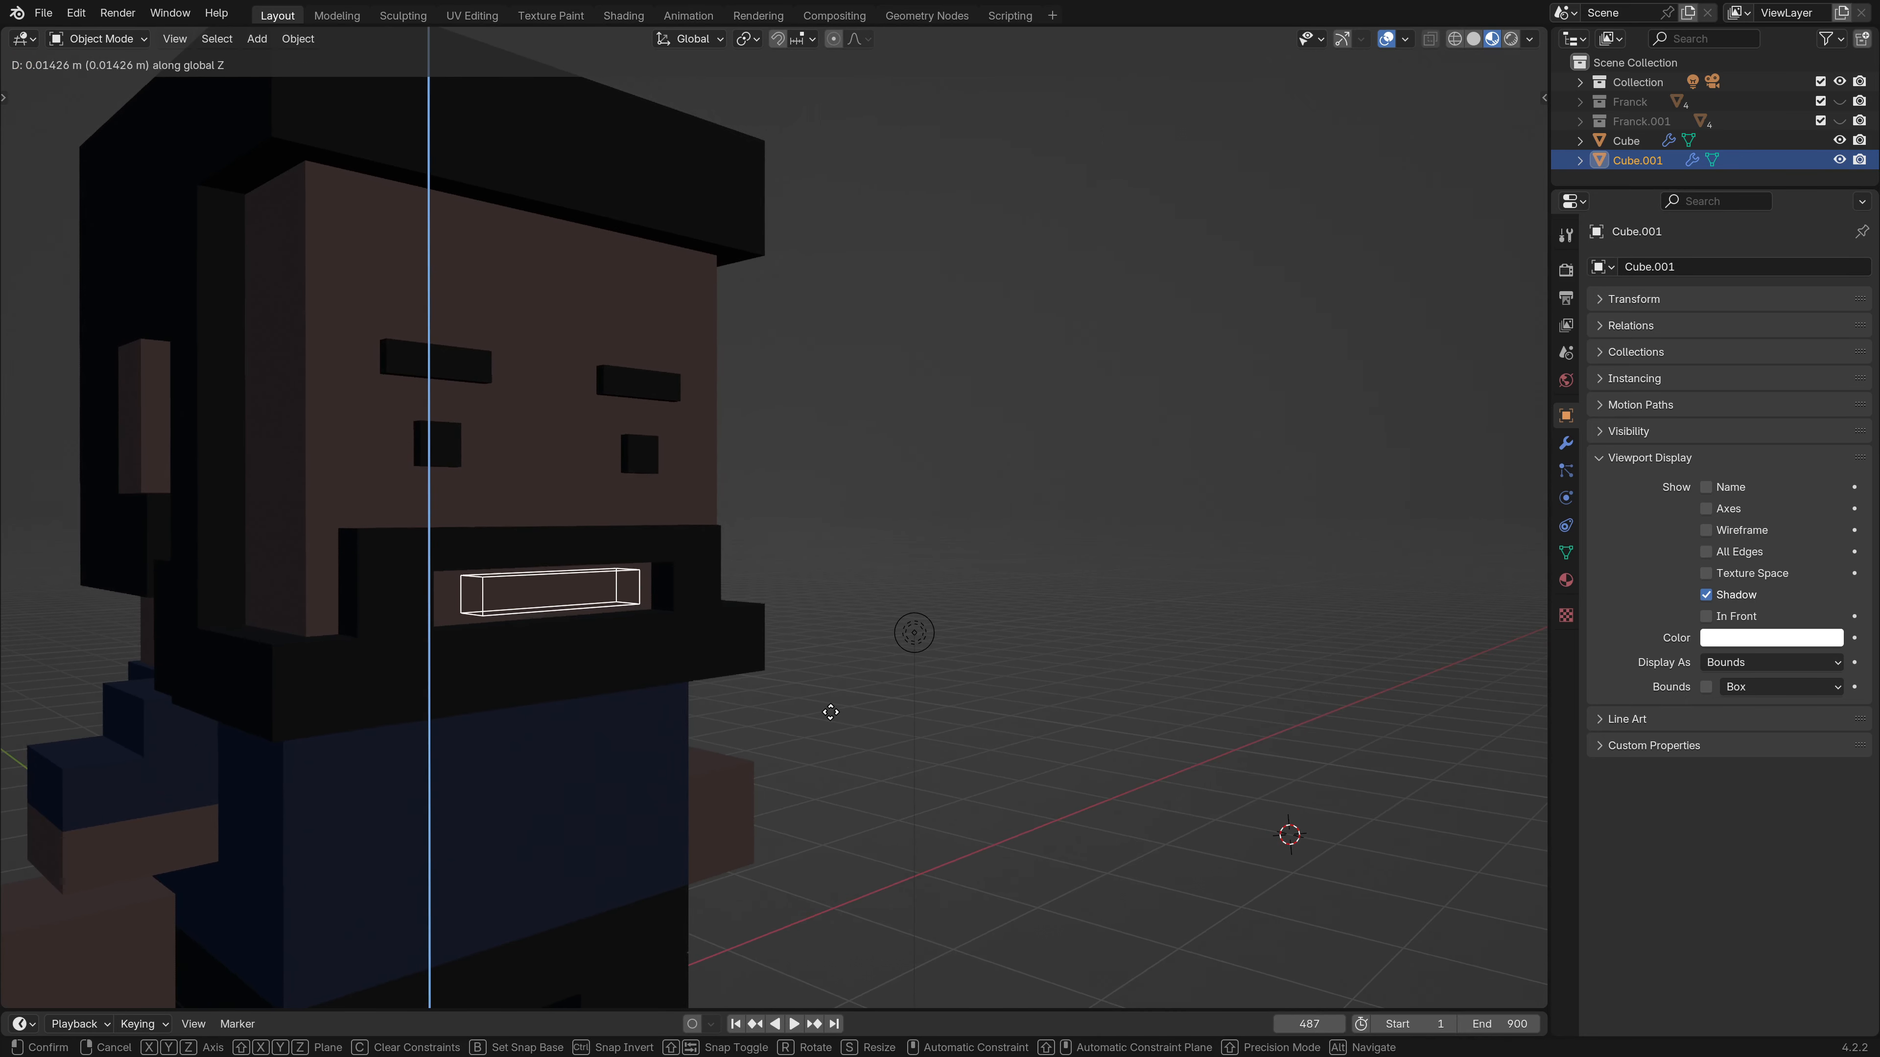
pyautogui.press('y')
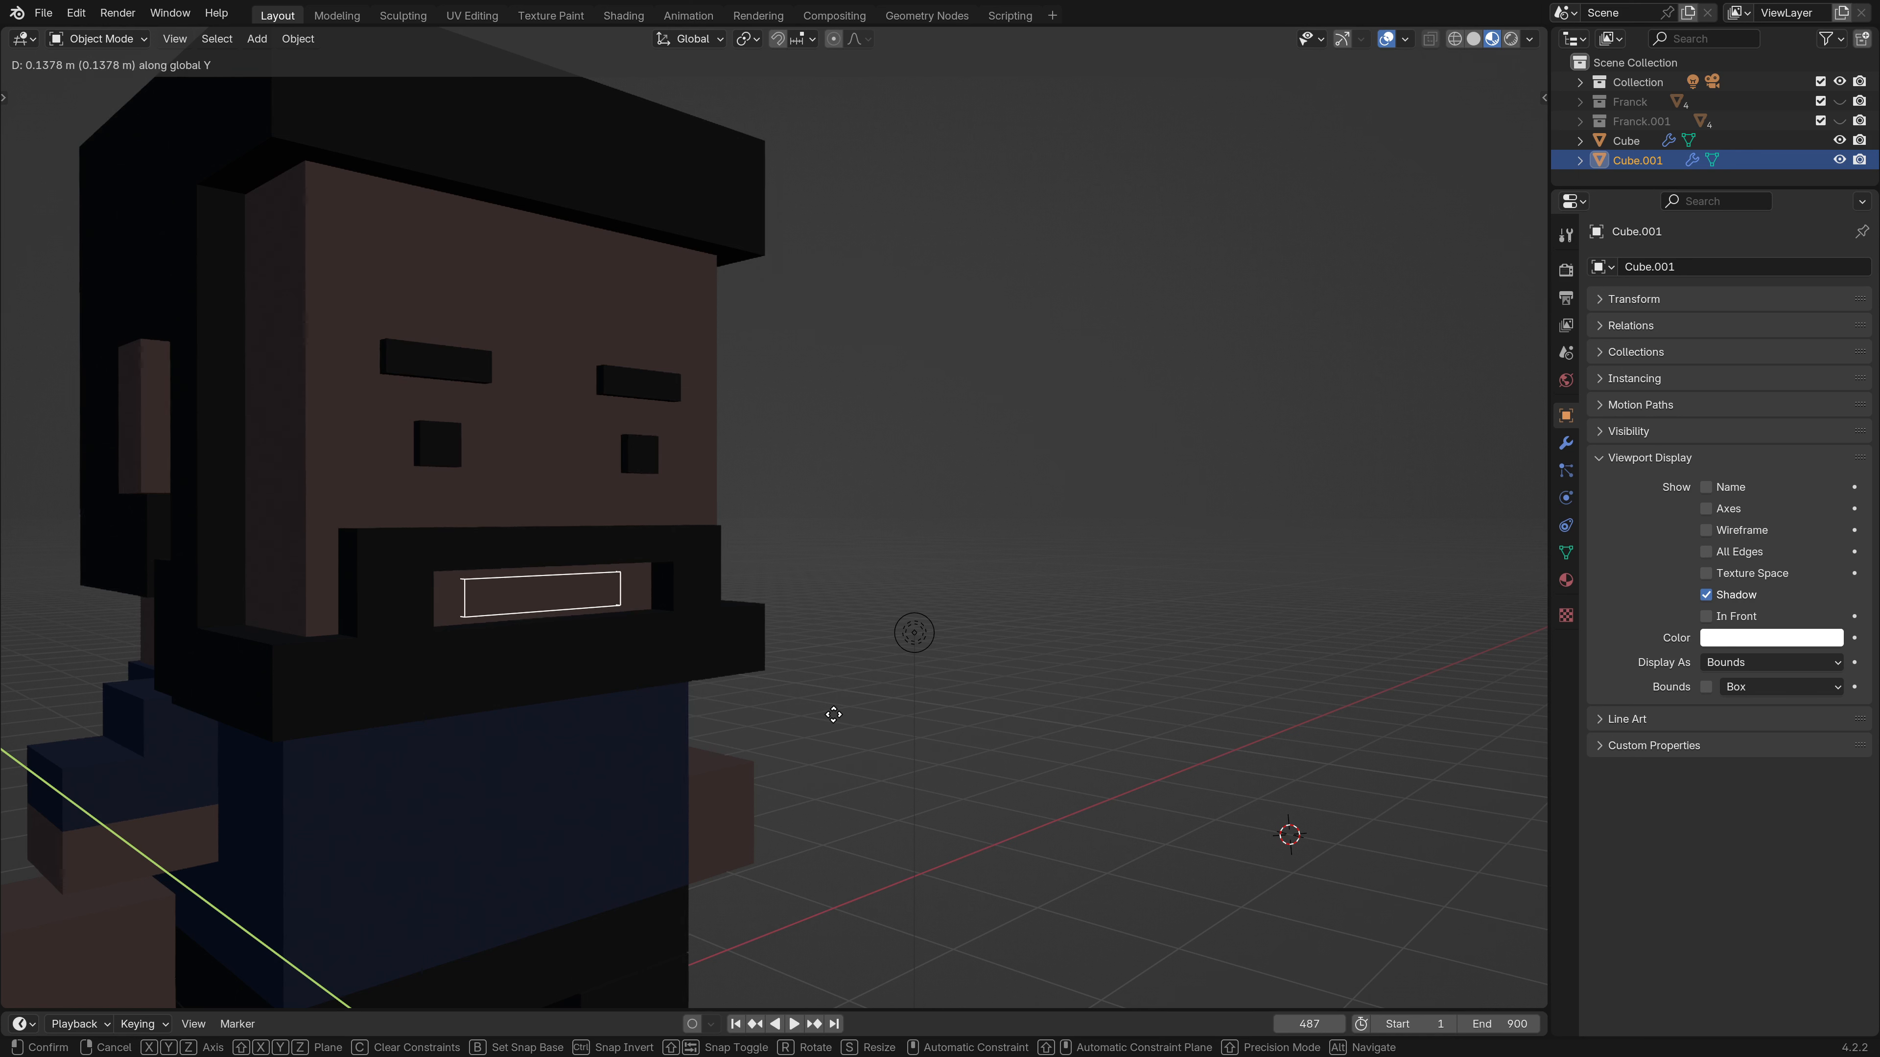
pyautogui.click(842, 713)
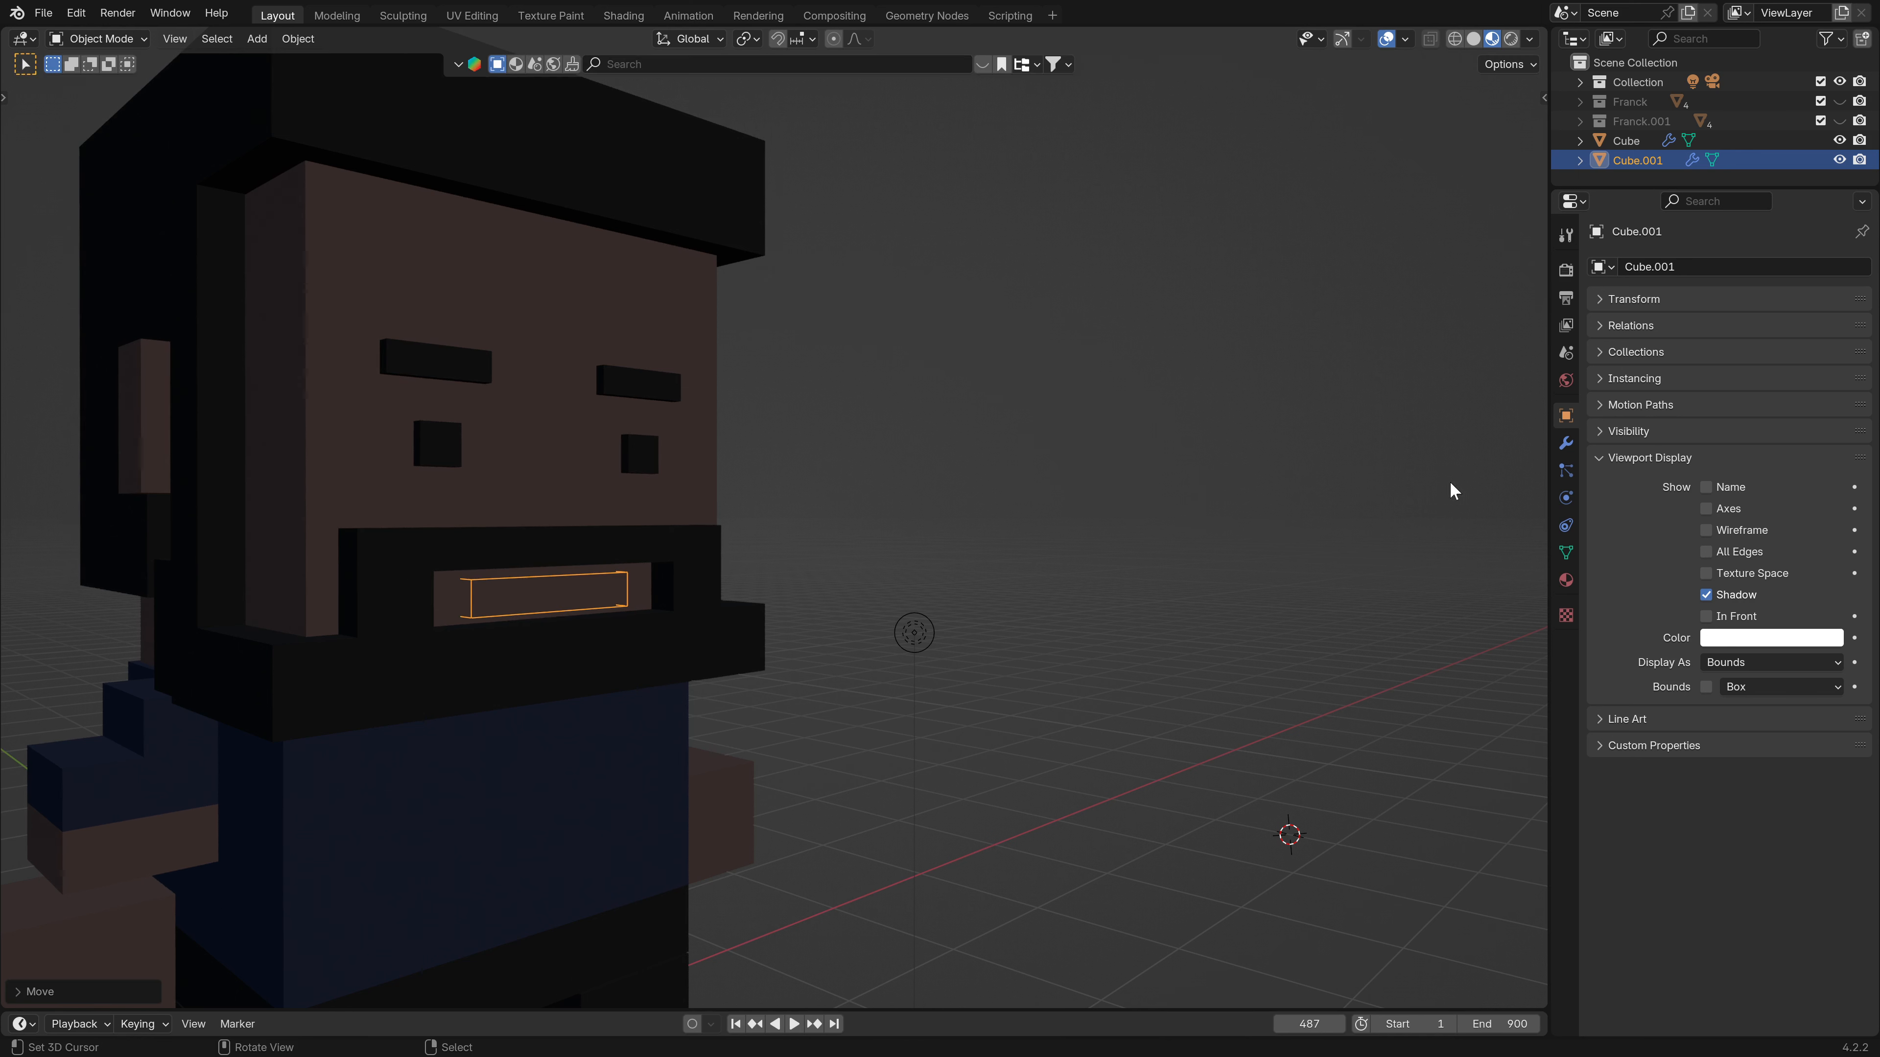
# Check whether the mouth block follows the character by trial-moving the body and cancelling.
pyautogui.click(1614, 459)
pyautogui.click(691, 465)
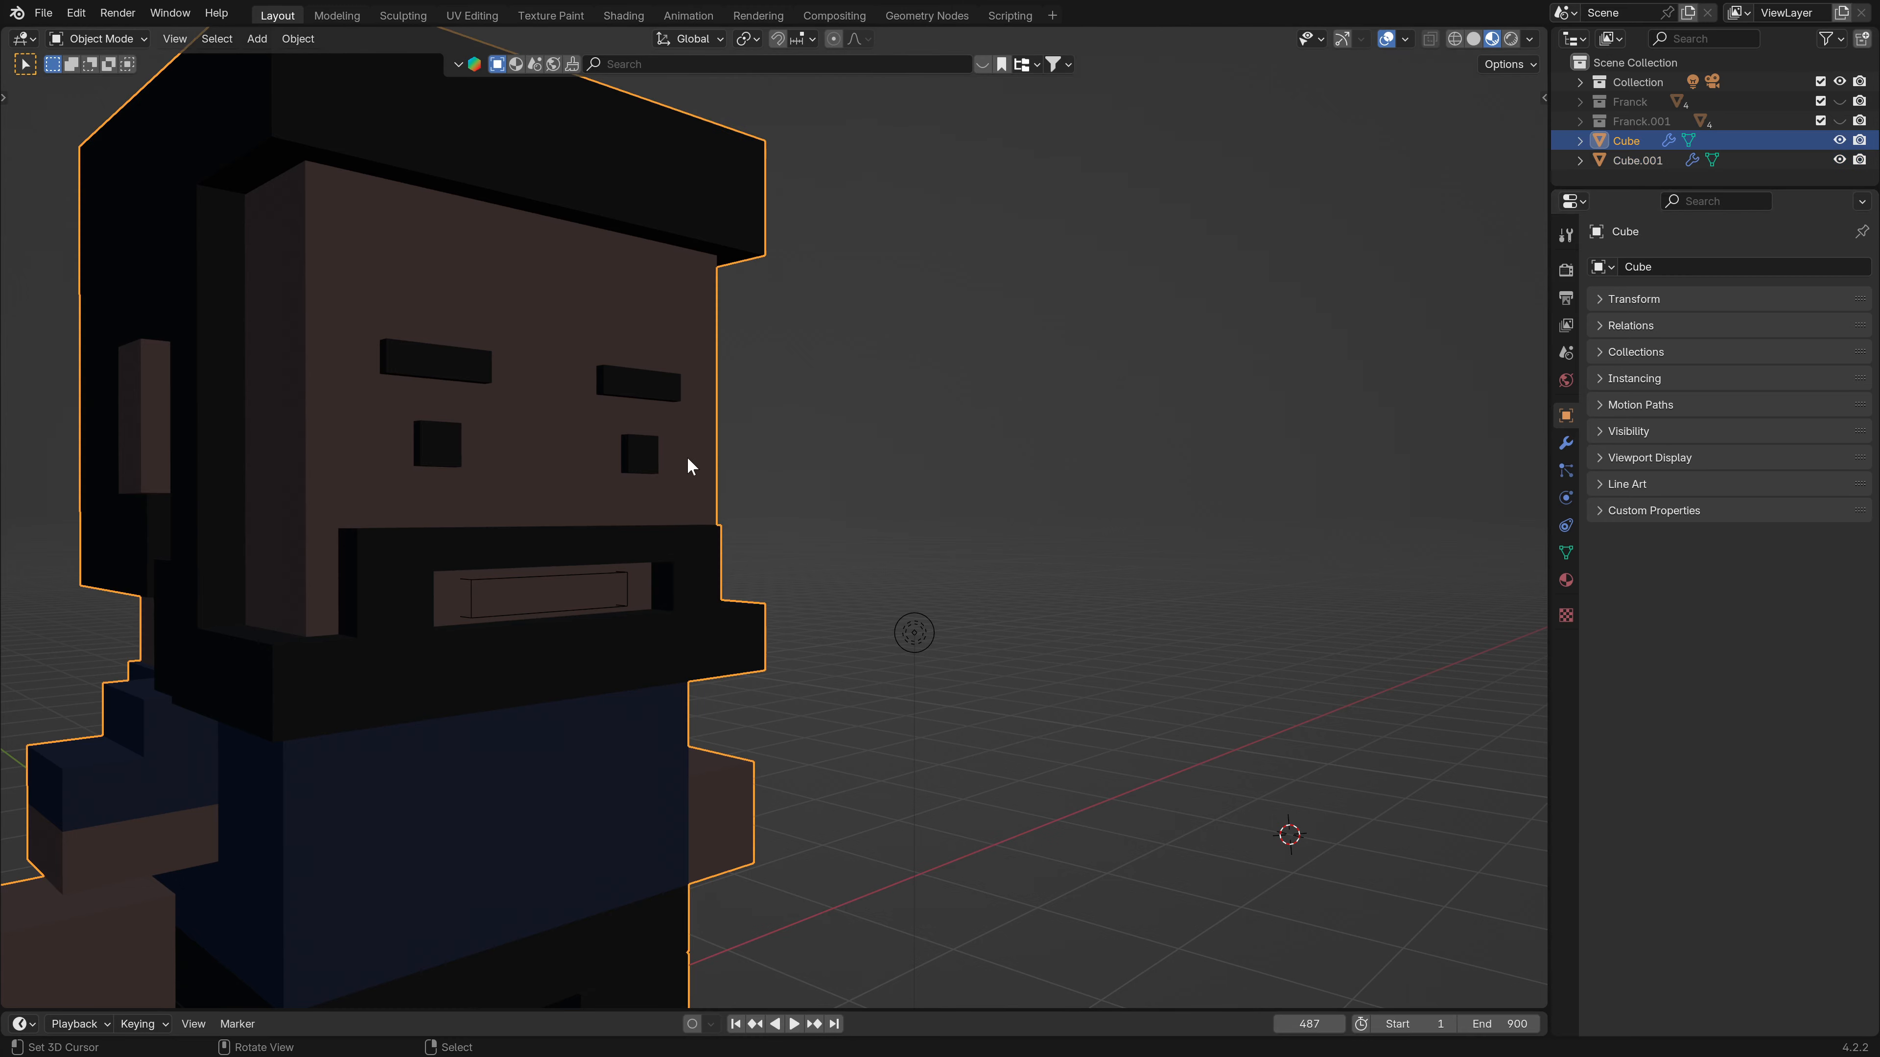
pyautogui.press('g')
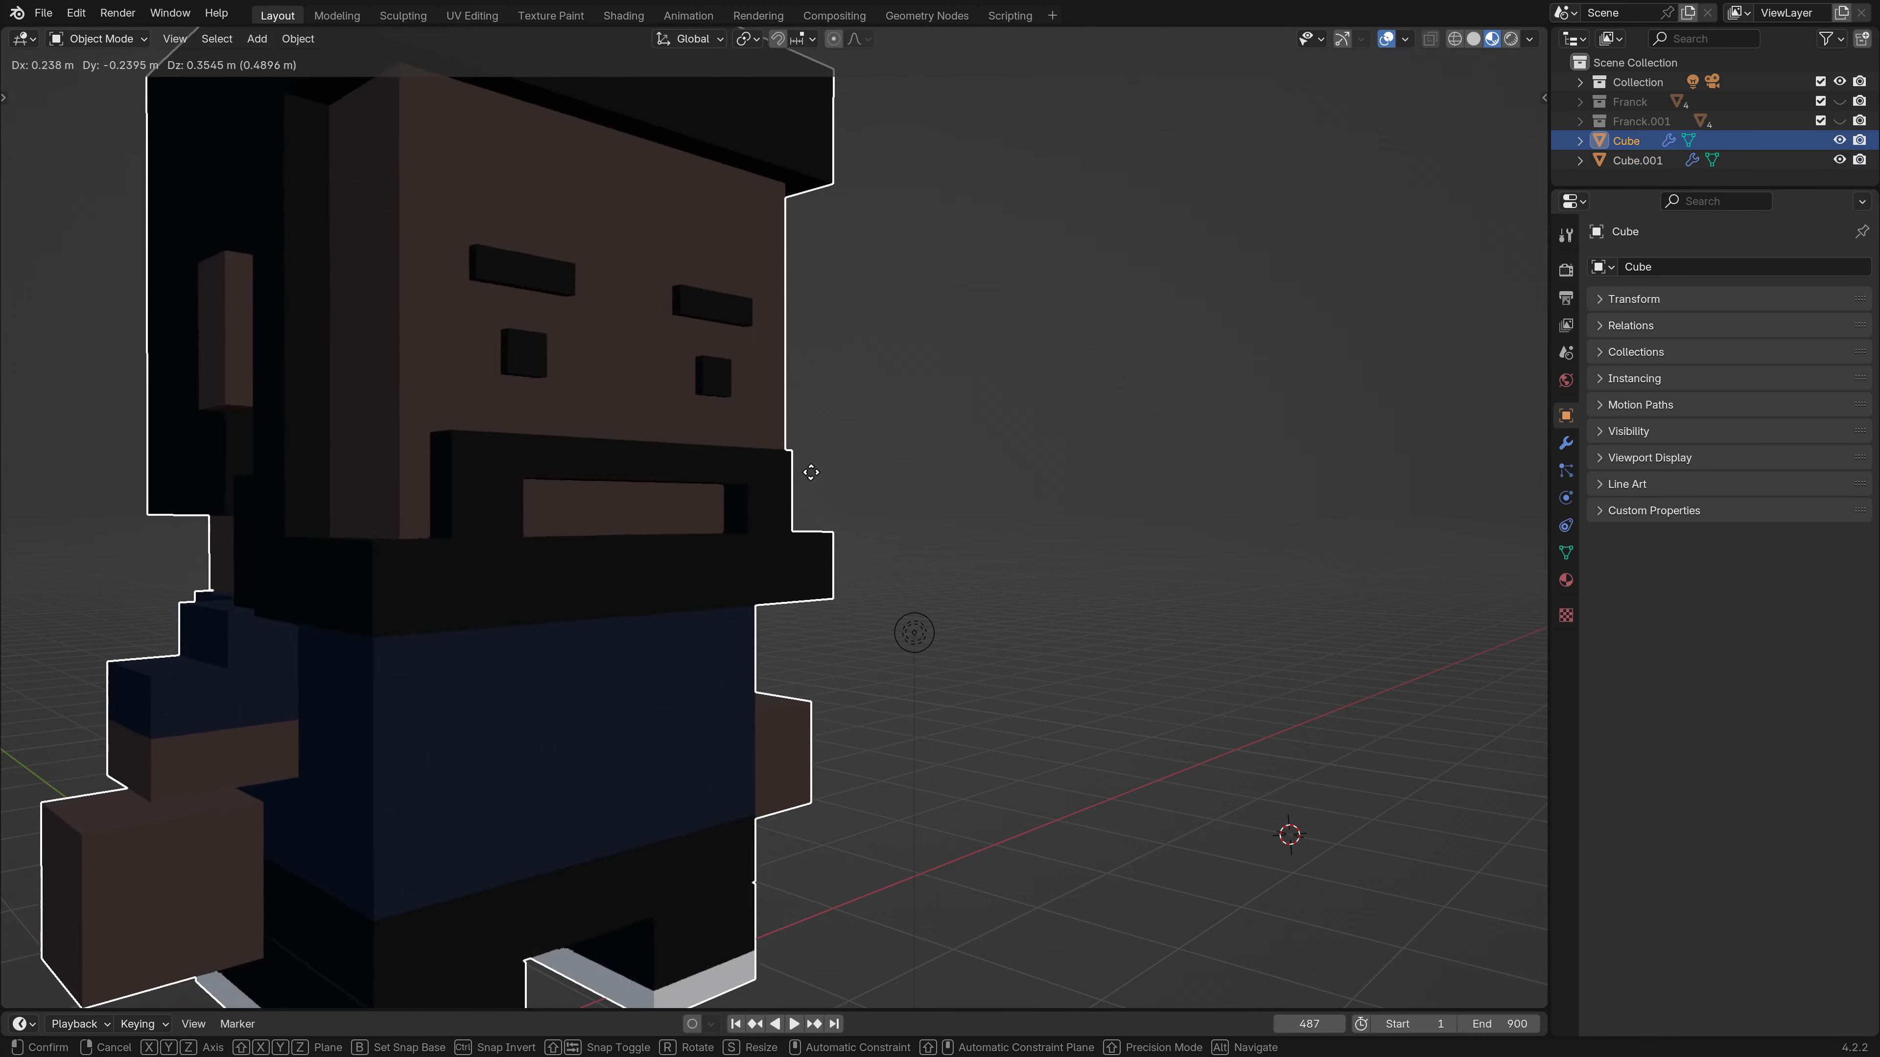
pyautogui.rightClick(907, 494)
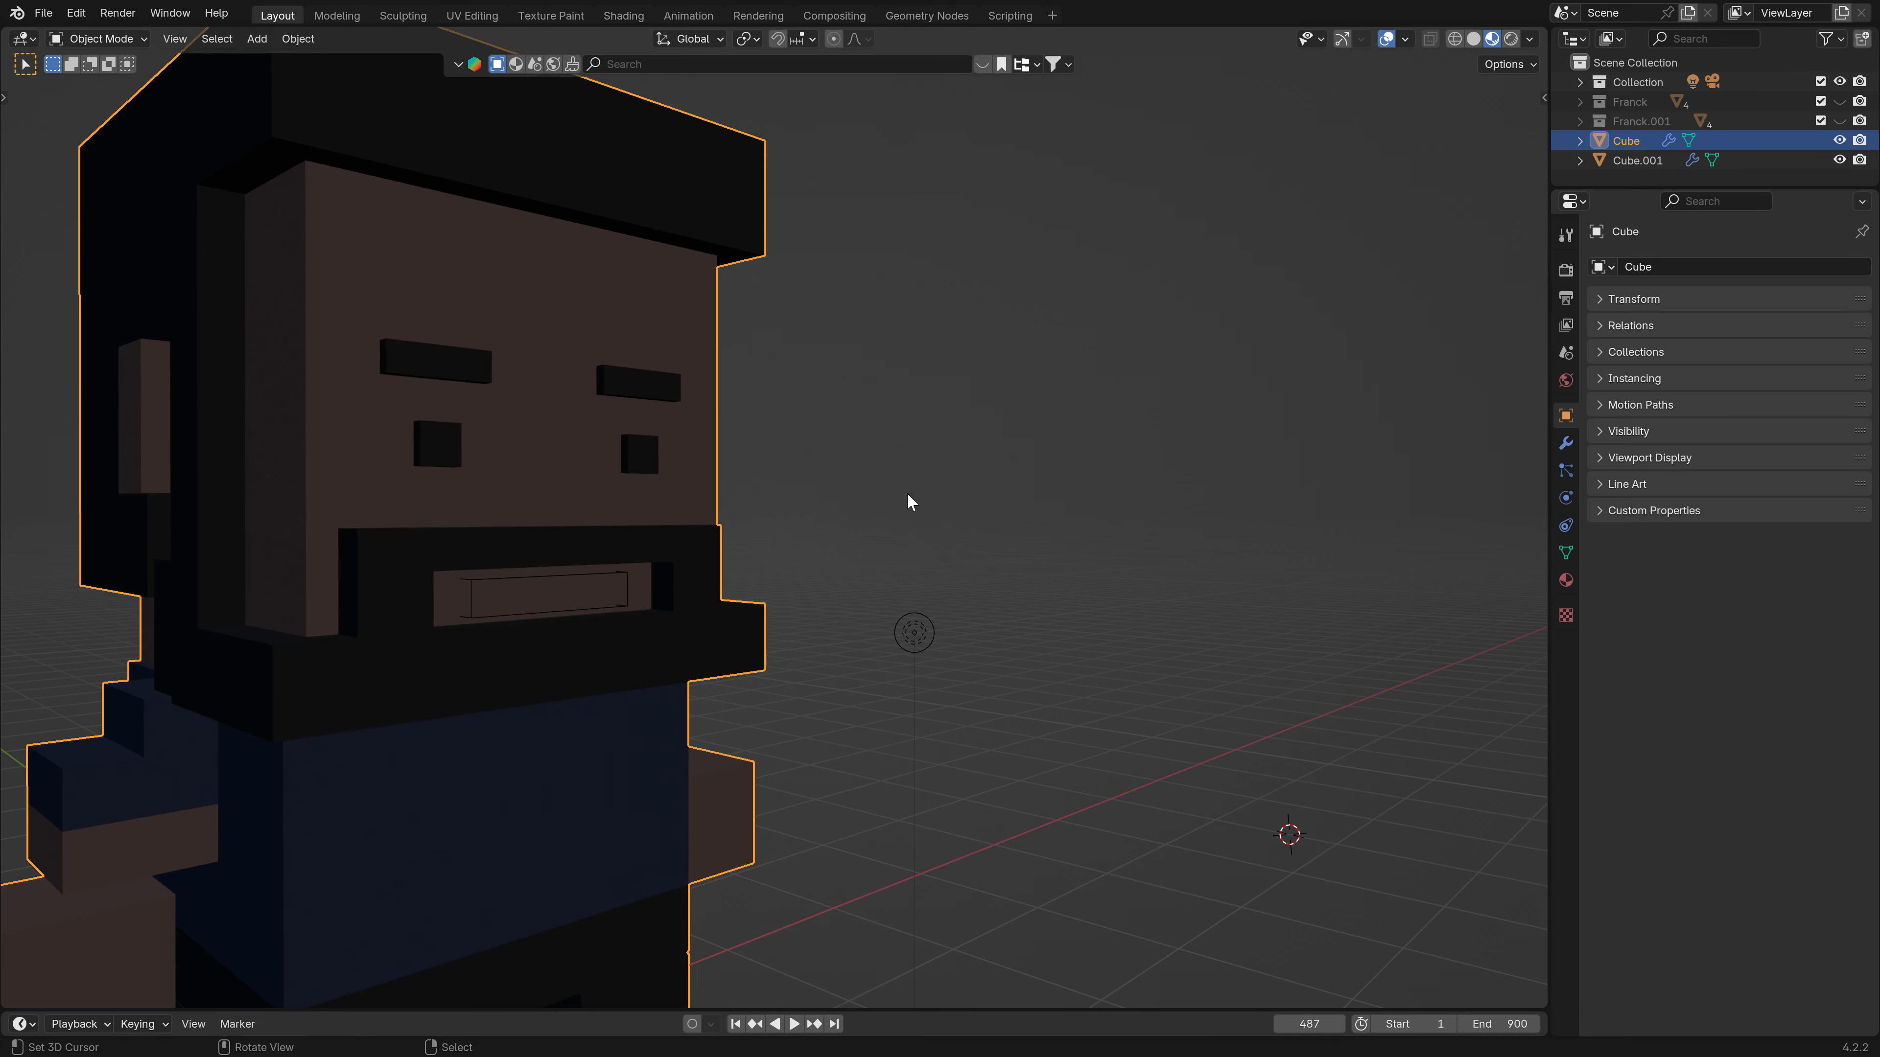
# Parent the mouth block to the character's body using Object (Keep Transform).
pyautogui.click(632, 582)
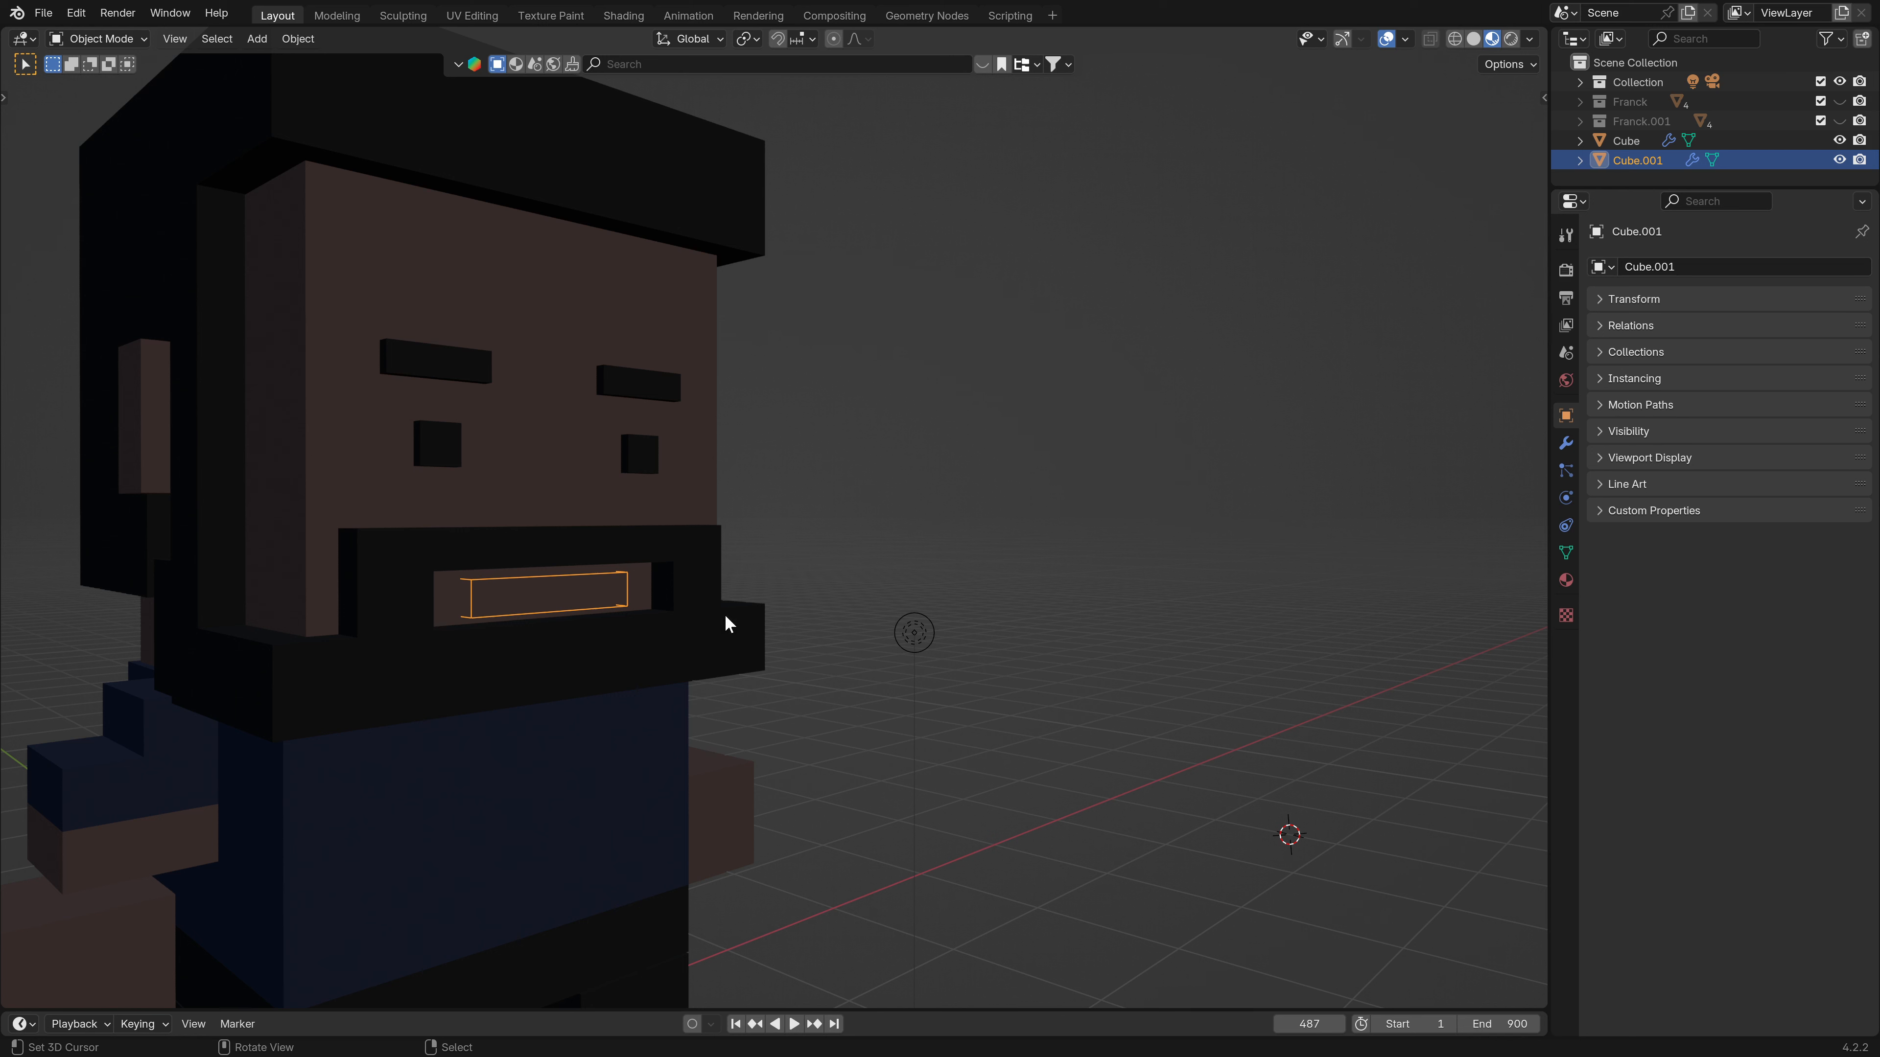
pyautogui.keyDown('shift'); pyautogui.click(715, 473); pyautogui.keyUp('shift')
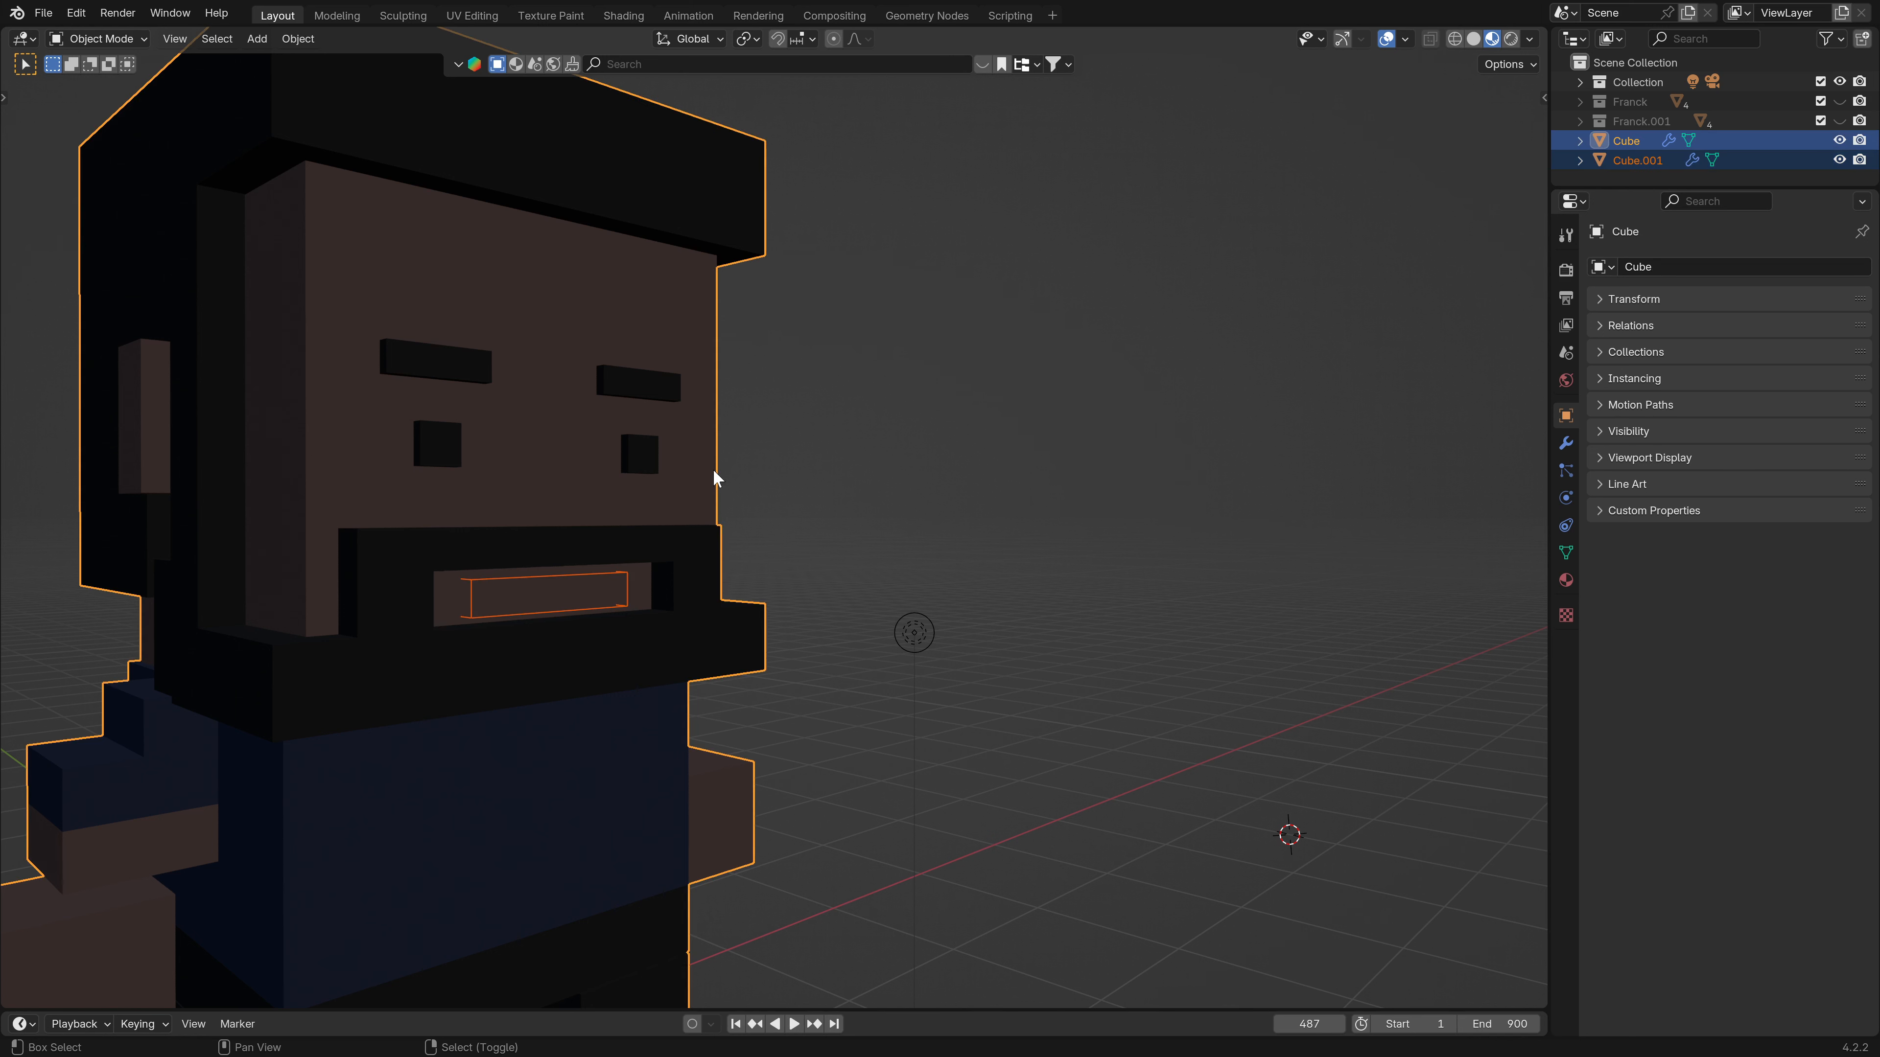
pyautogui.hotkey('ctrl', 'p')
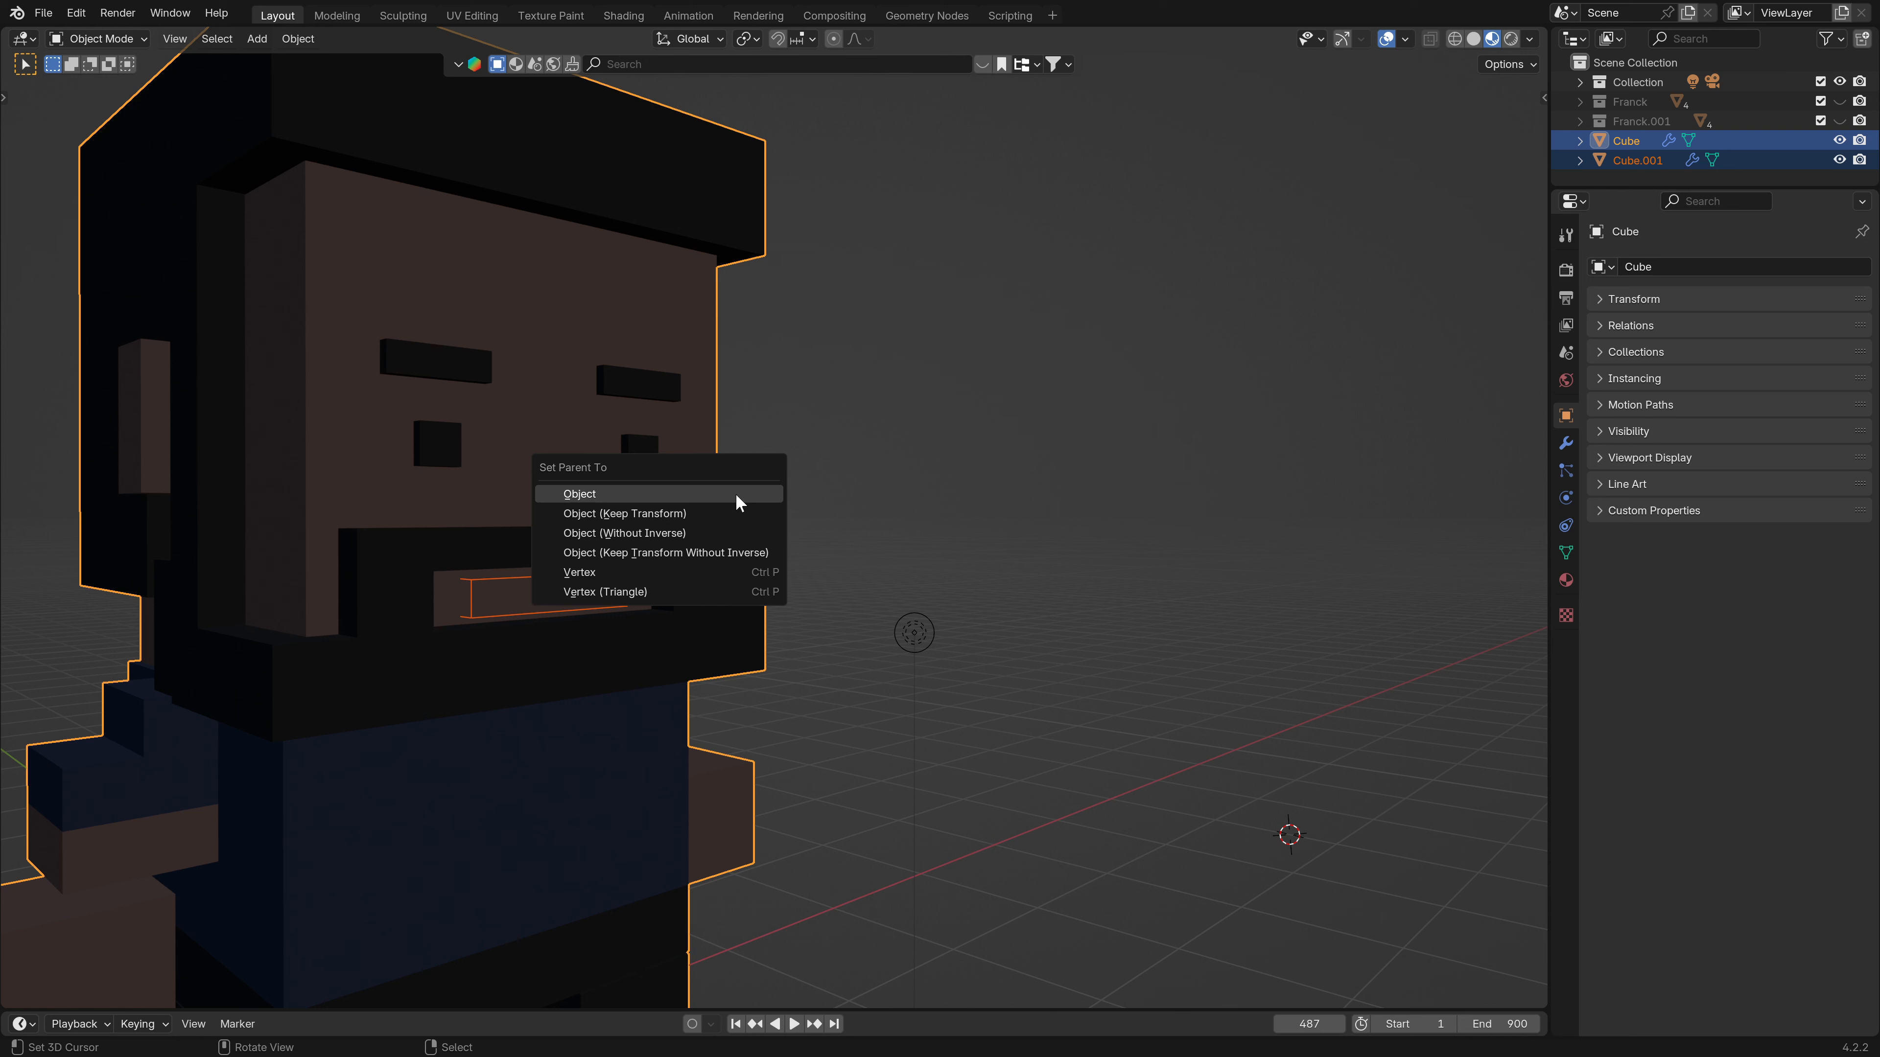
pyautogui.click(617, 516)
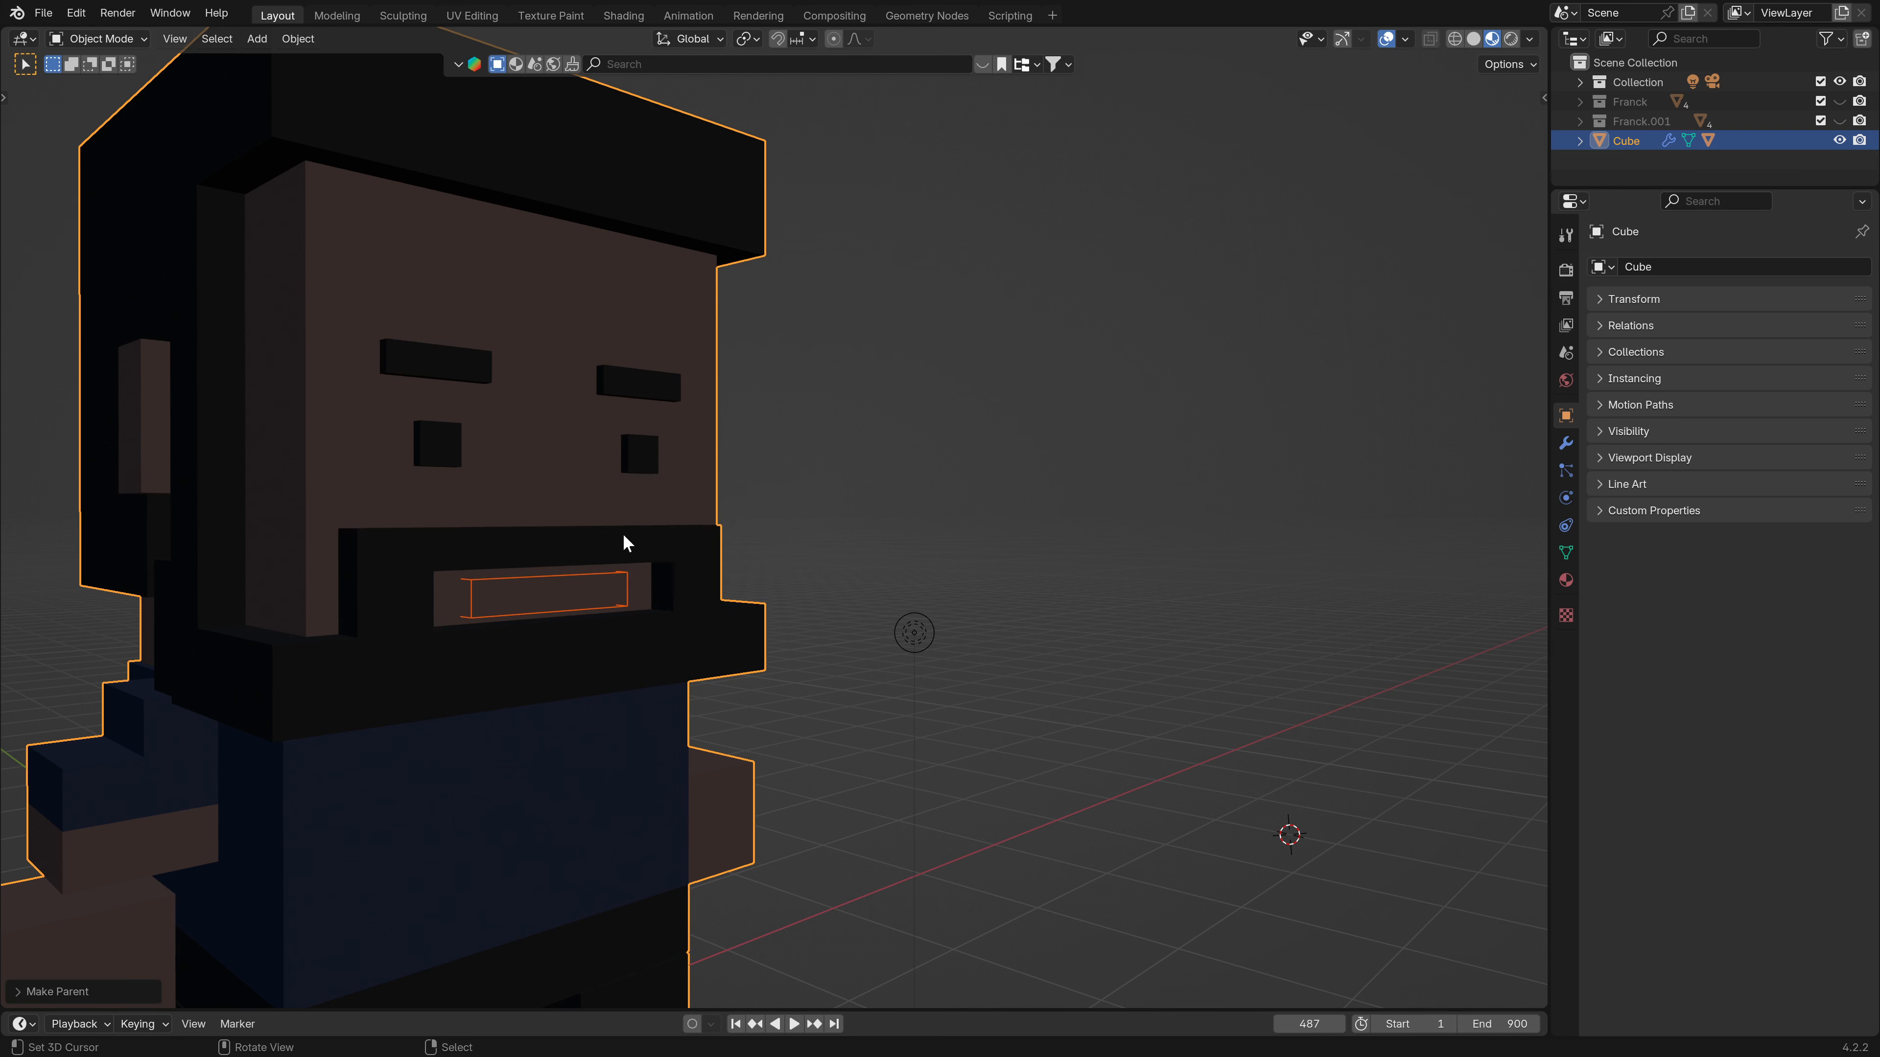
# Trial-move the character to check the parenting of the mouth block, cancel, and examine the head from both sides.
pyautogui.click(629, 582)
pyautogui.click(718, 491)
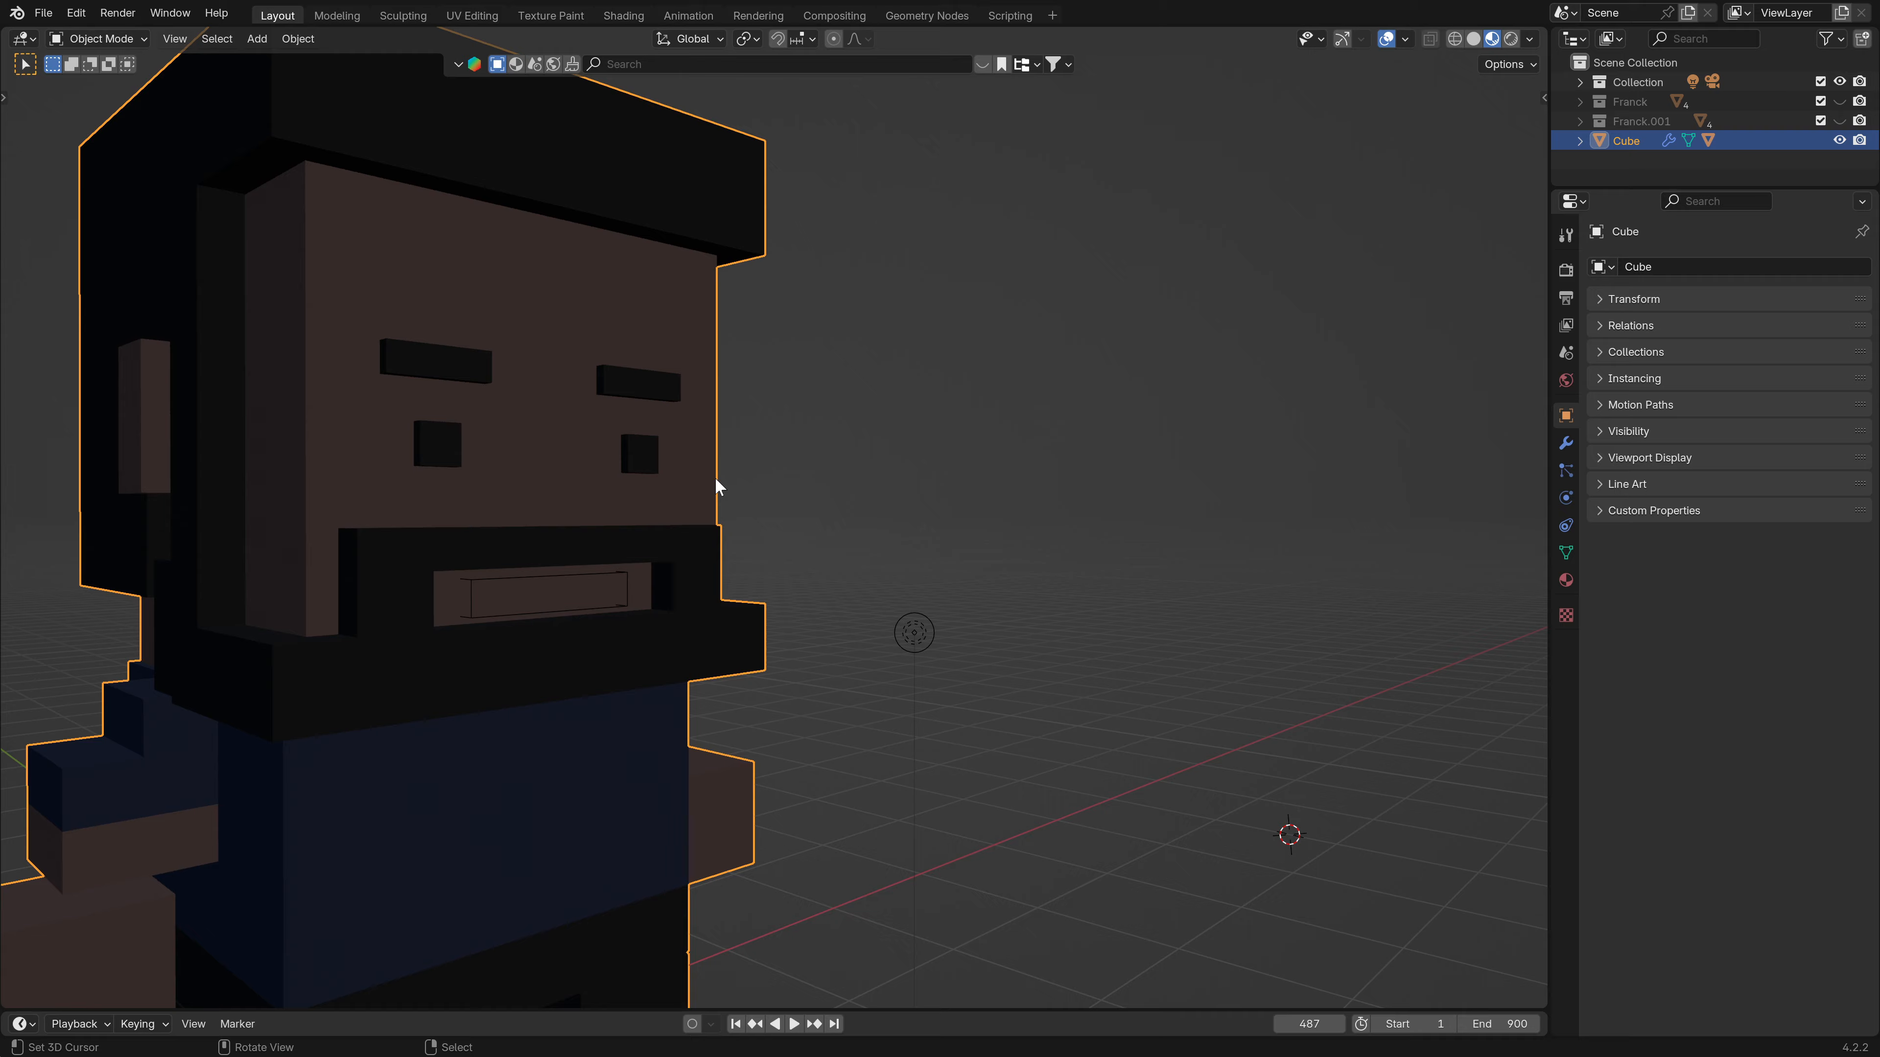
pyautogui.press('g')
pyautogui.rightClick(771, 507)
pyautogui.scroll(-2, 779, 708)
pyautogui.moveTo(779, 708); pyautogui.dragTo(540, 677, button='middle')
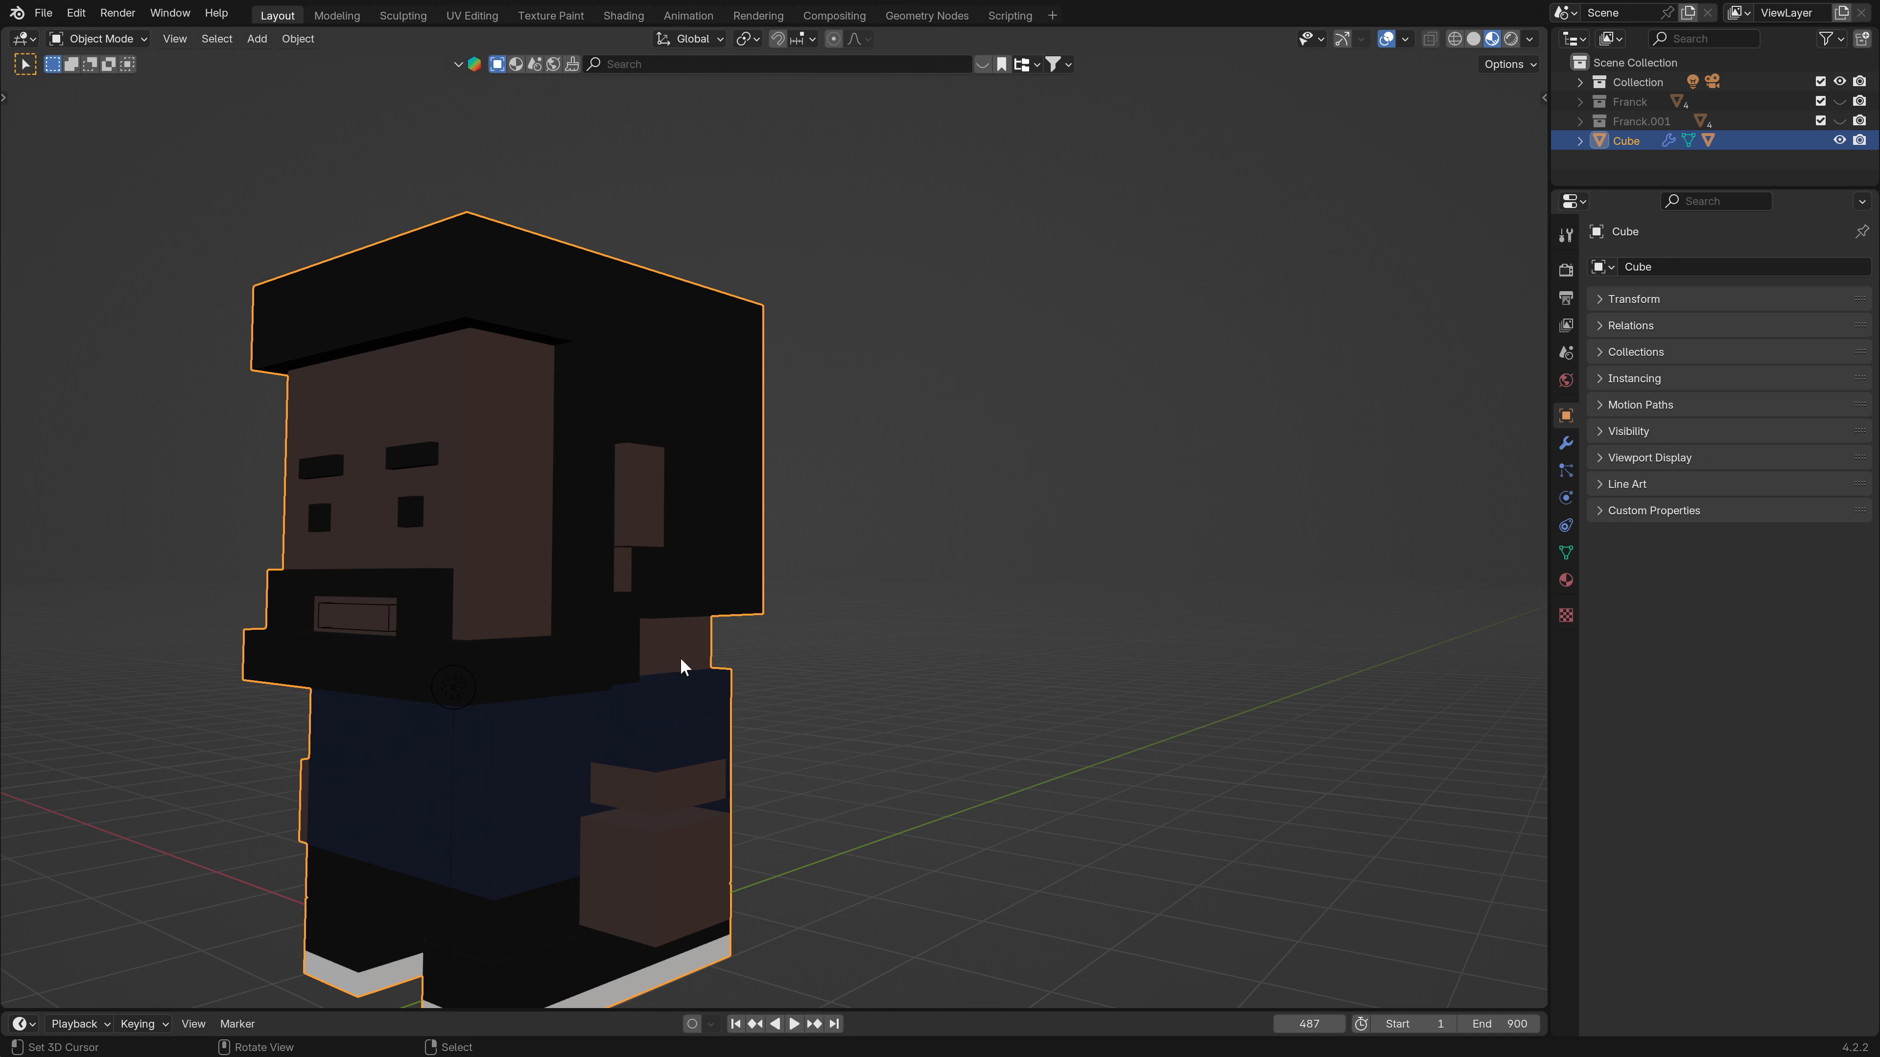
pyautogui.moveTo(515, 742); pyautogui.dragTo(850, 652, button='middle')
pyautogui.scroll(2, 960, 601)
pyautogui.scroll(-1, 809, 683)
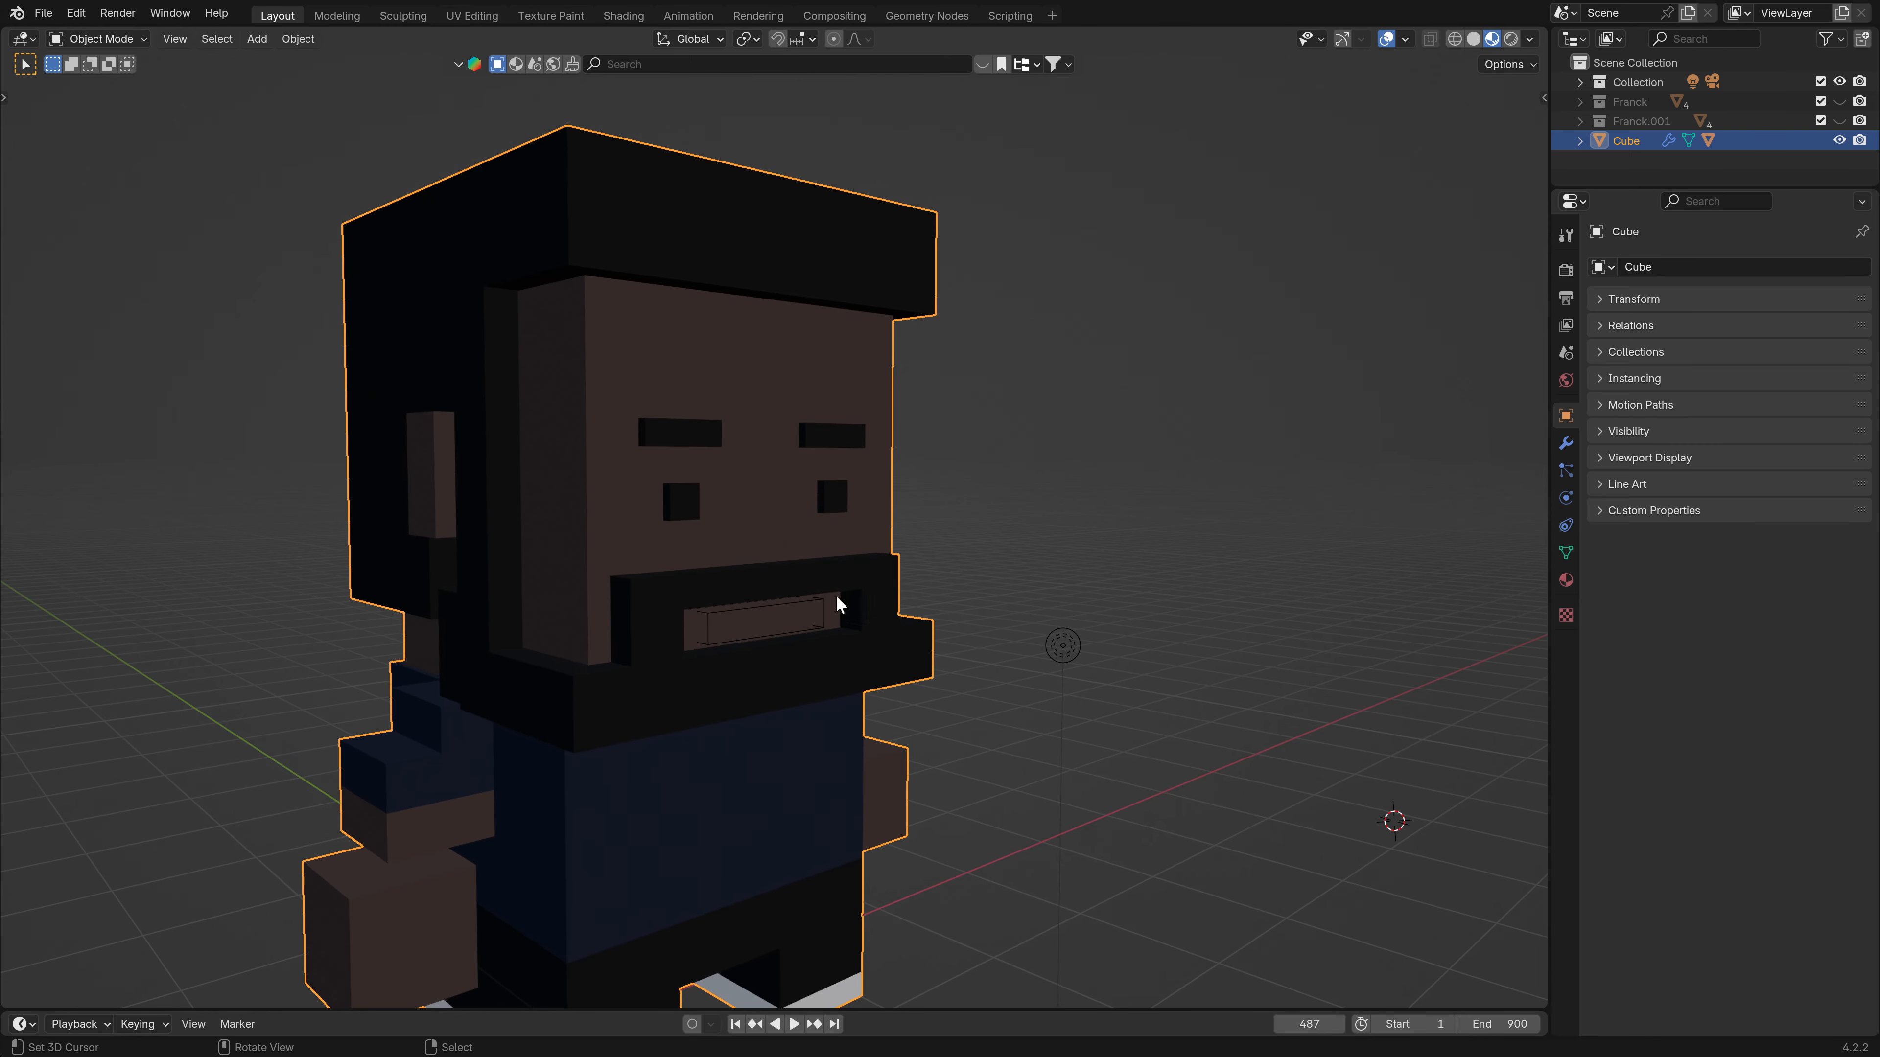
# Add a Boolean modifier to the character's body with the mouth block (Cube.001) as the Difference object.
pyautogui.click(1565, 443)
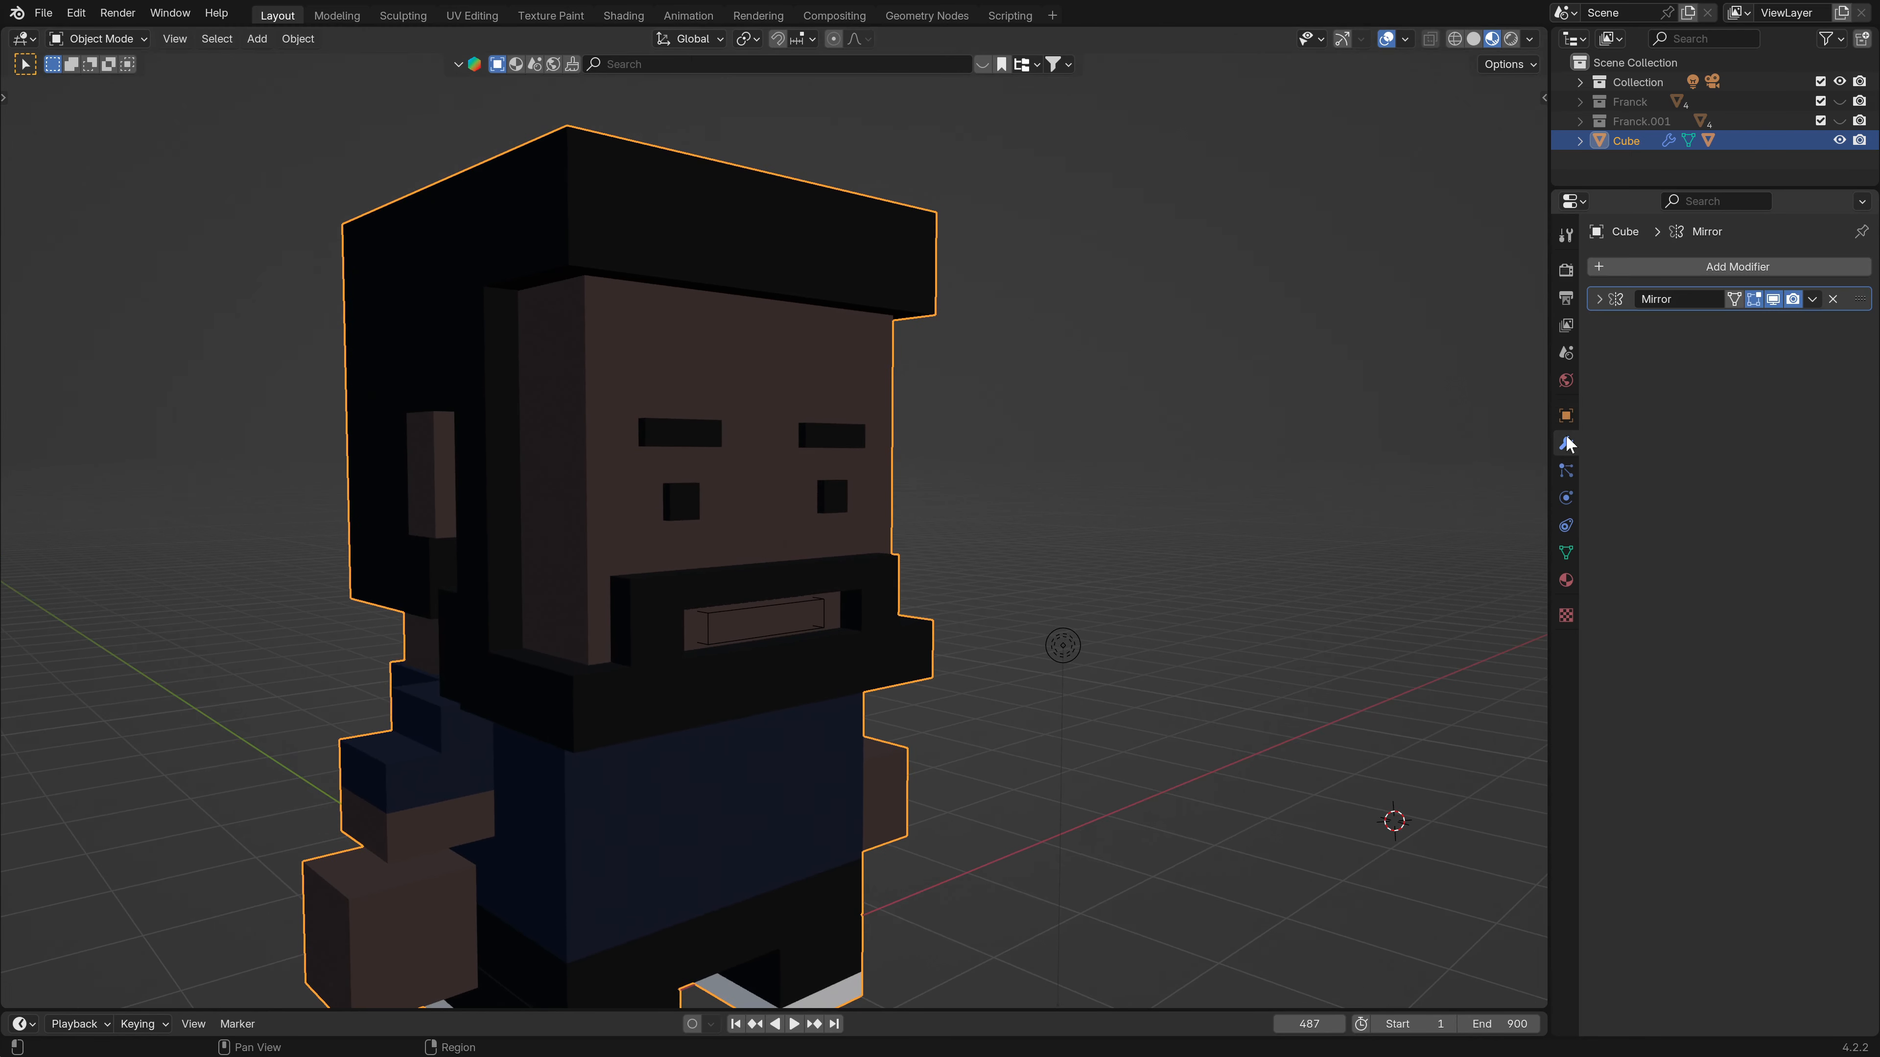
pyautogui.click(1731, 272)
pyautogui.click(1695, 258)
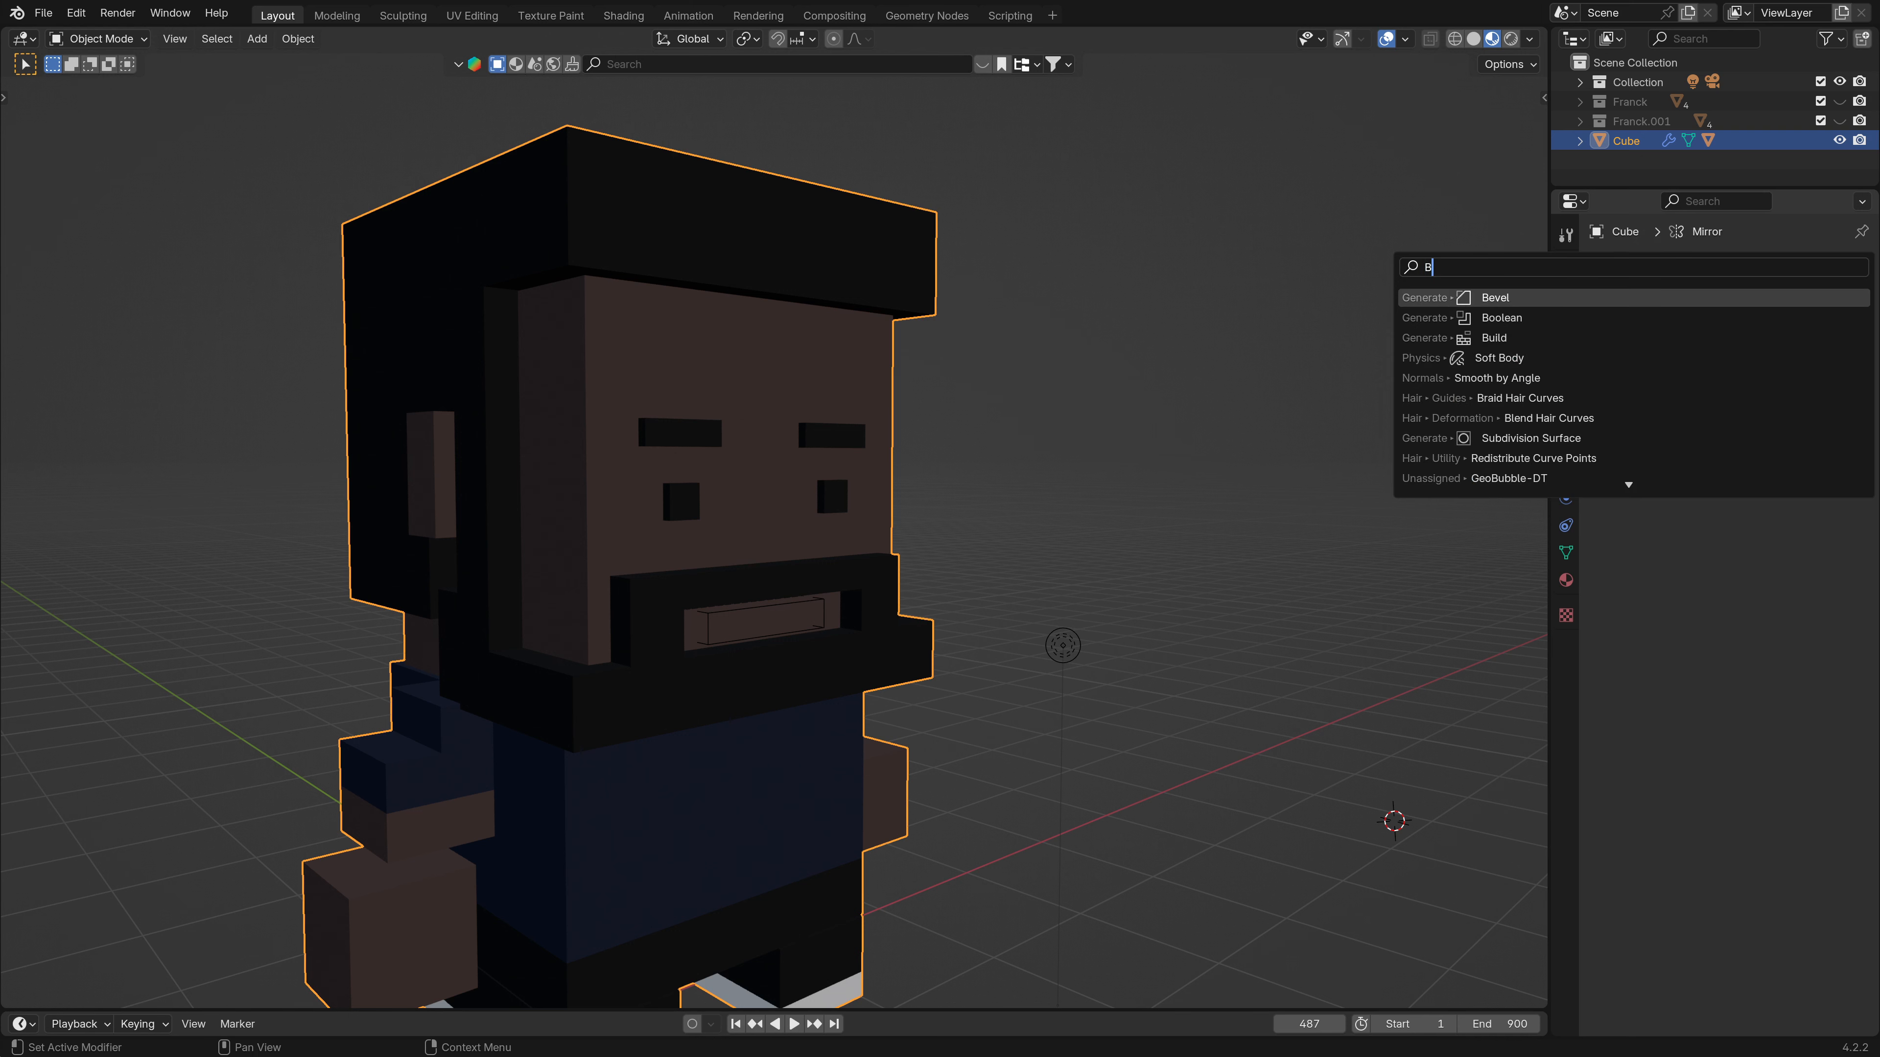
pyautogui.write('BOO')
pyautogui.press('Return')
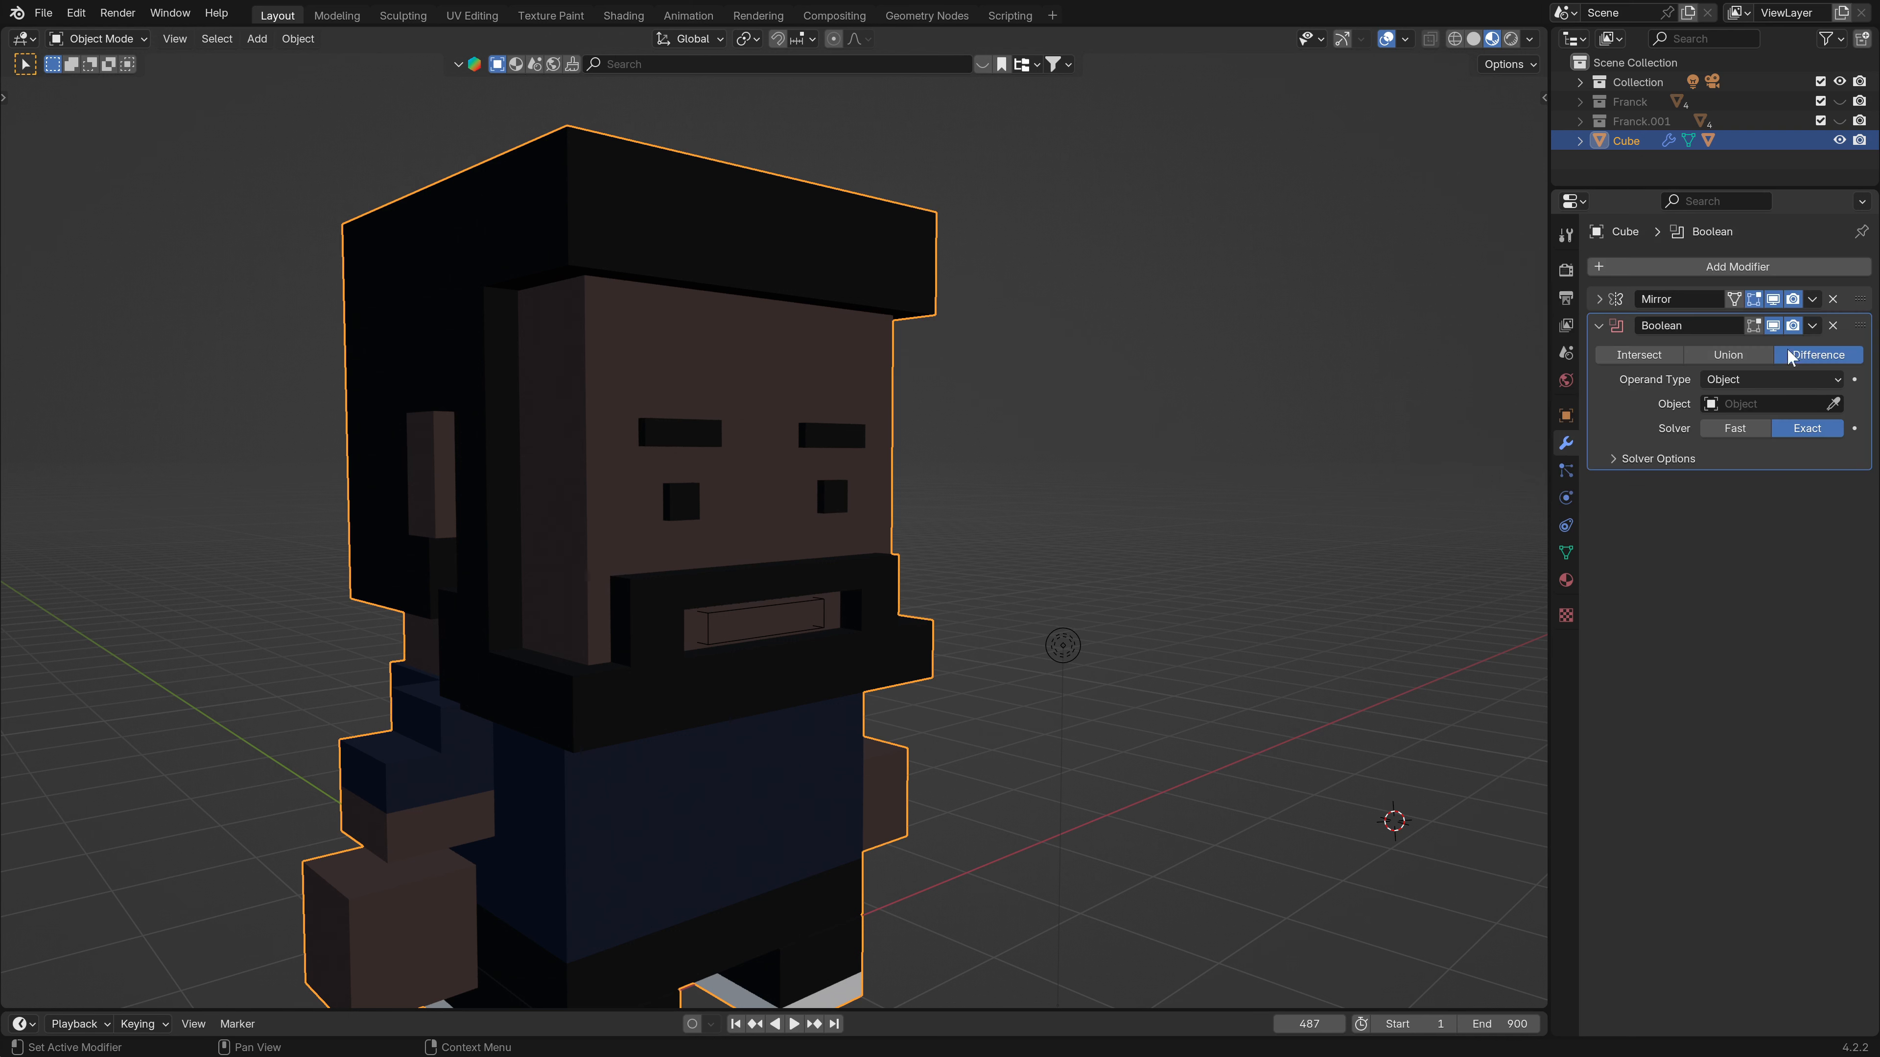
pyautogui.click(1834, 406)
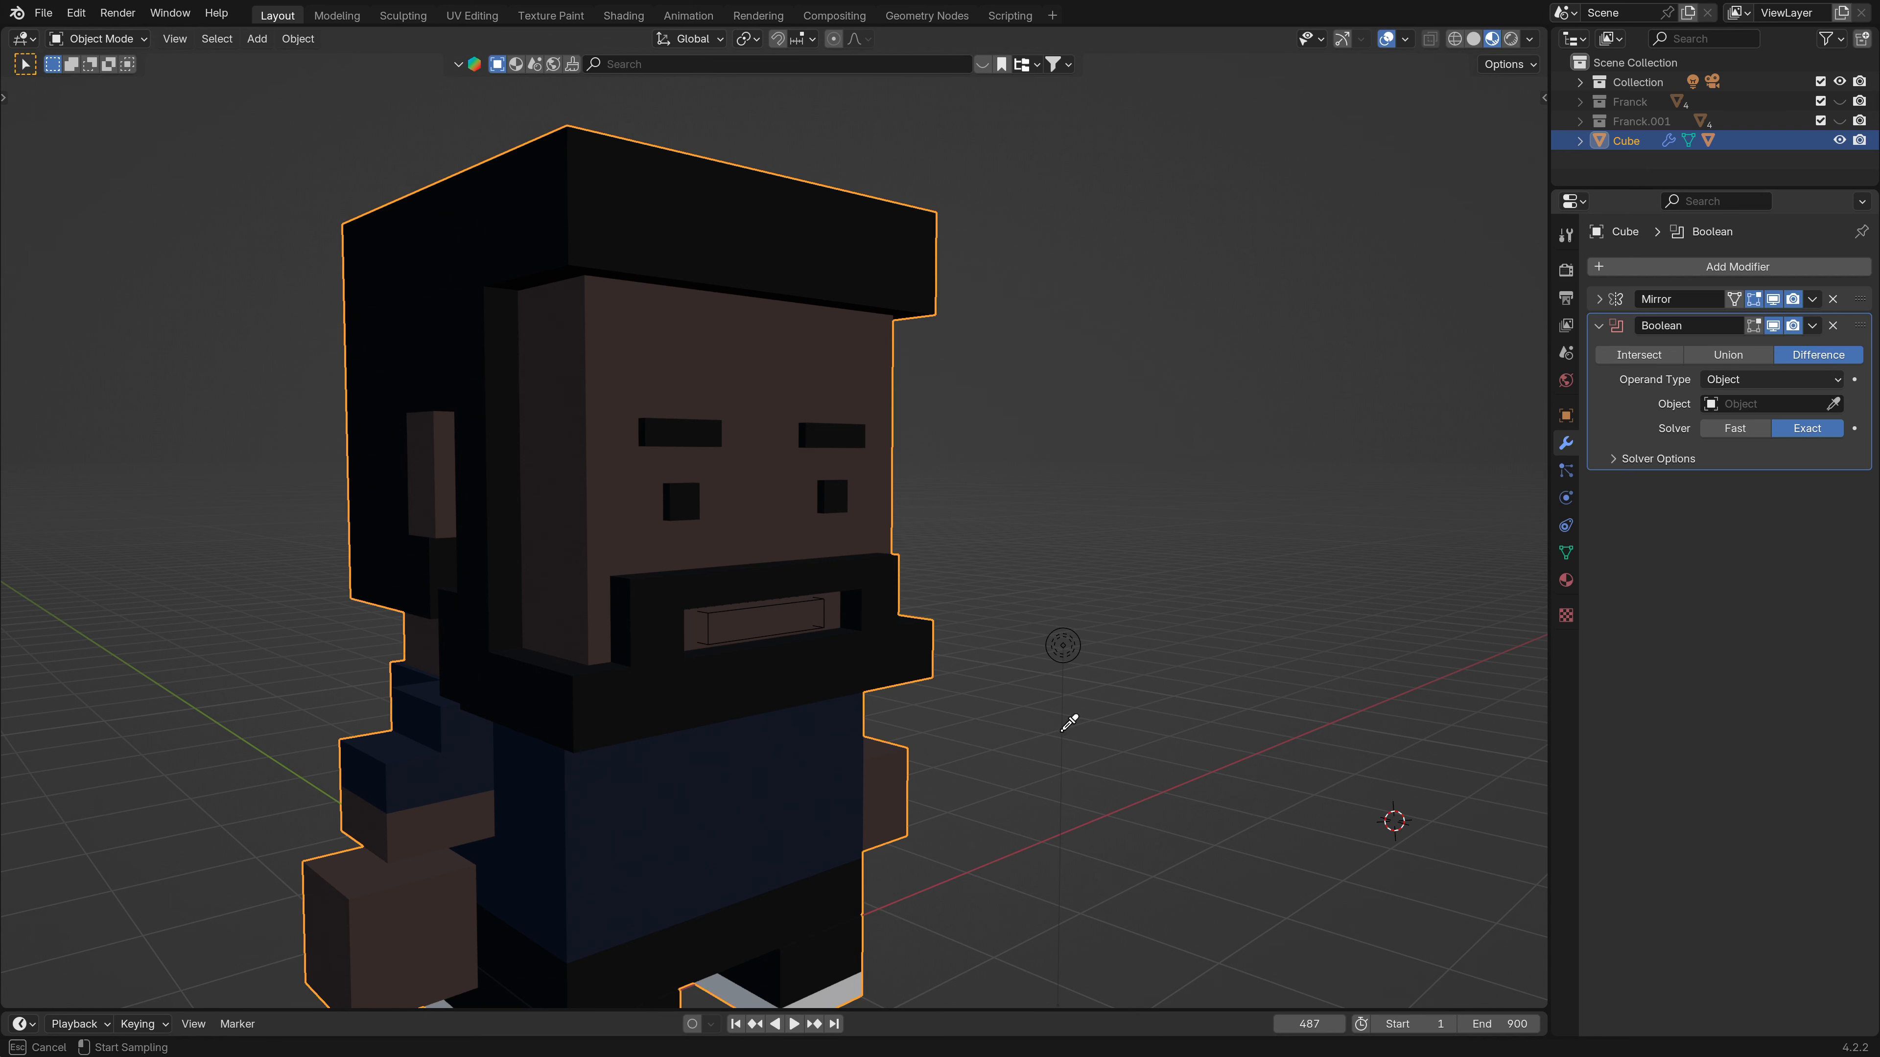
pyautogui.click(838, 581)
# Examine the Boolean cut in the mouth up close and review the modifier's solver options.
pyautogui.scroll(3, 846, 710)
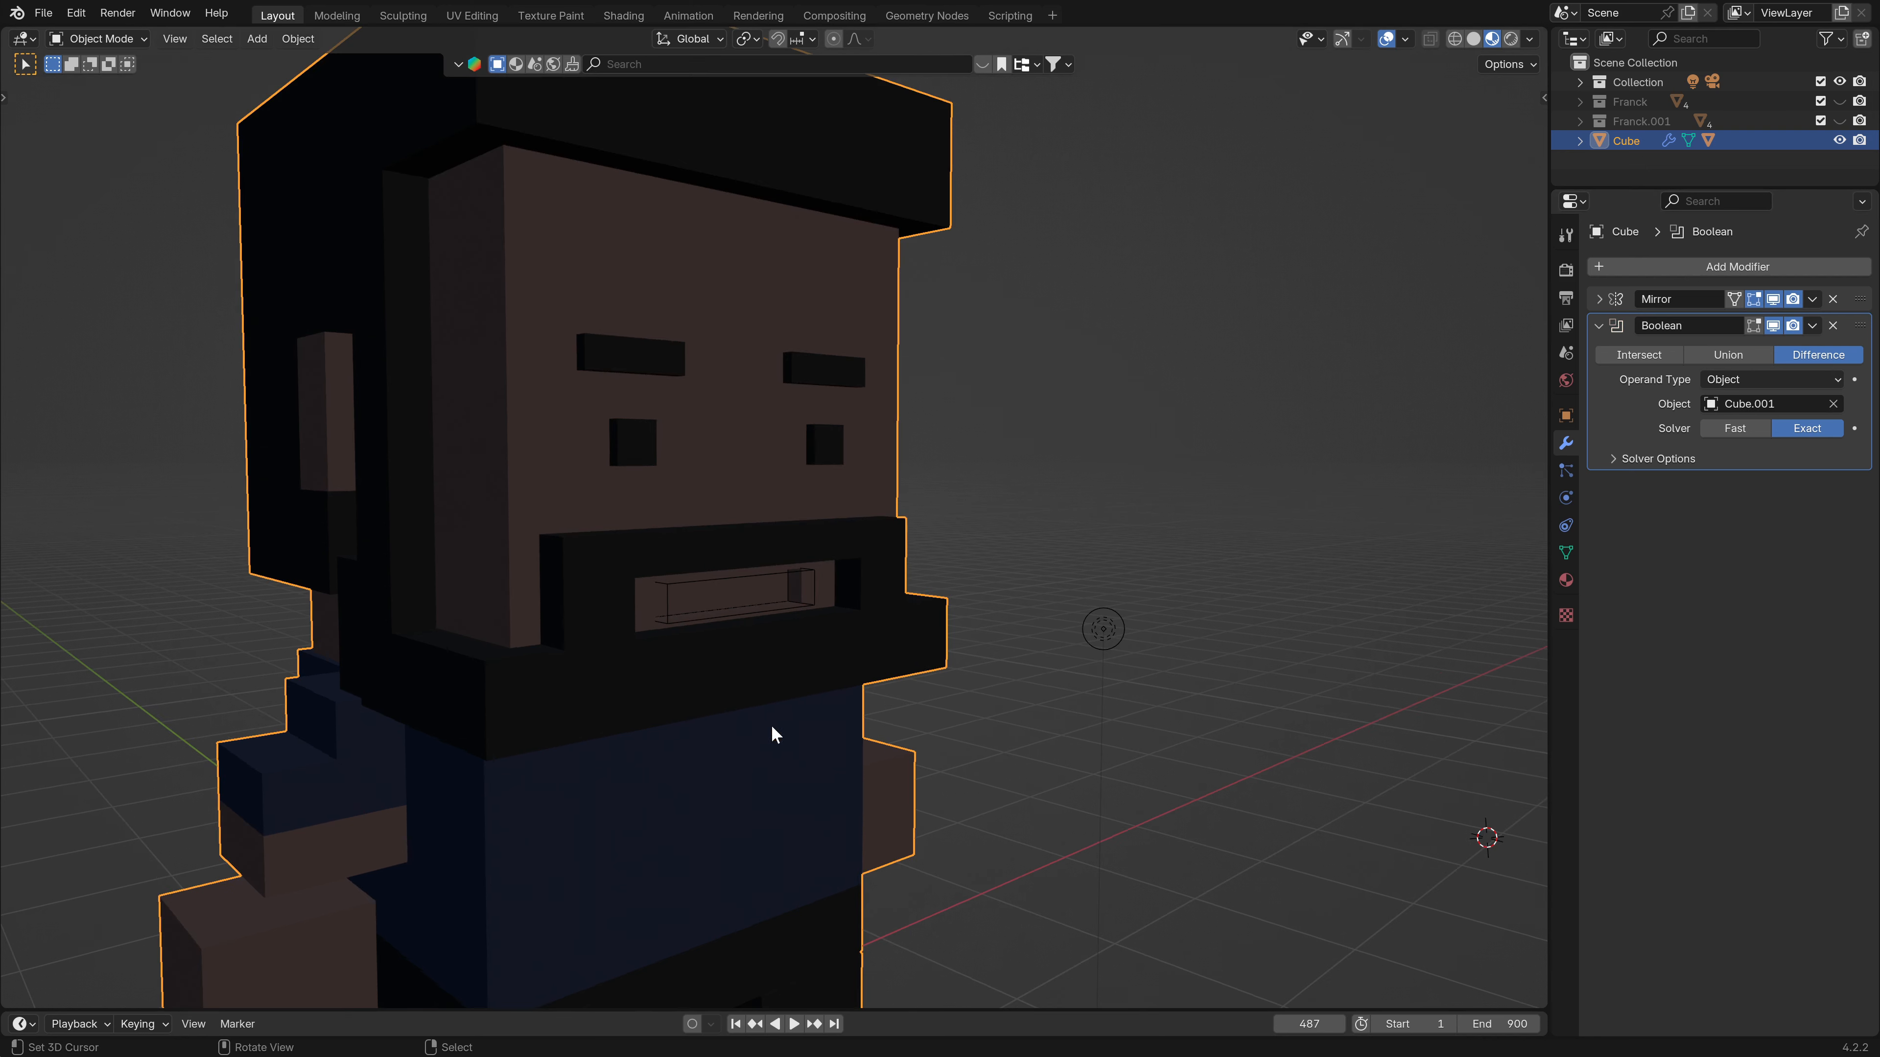
pyautogui.moveTo(772, 731); pyautogui.dragTo(716, 702, button='middle')
pyautogui.scroll(-5, 658, 724)
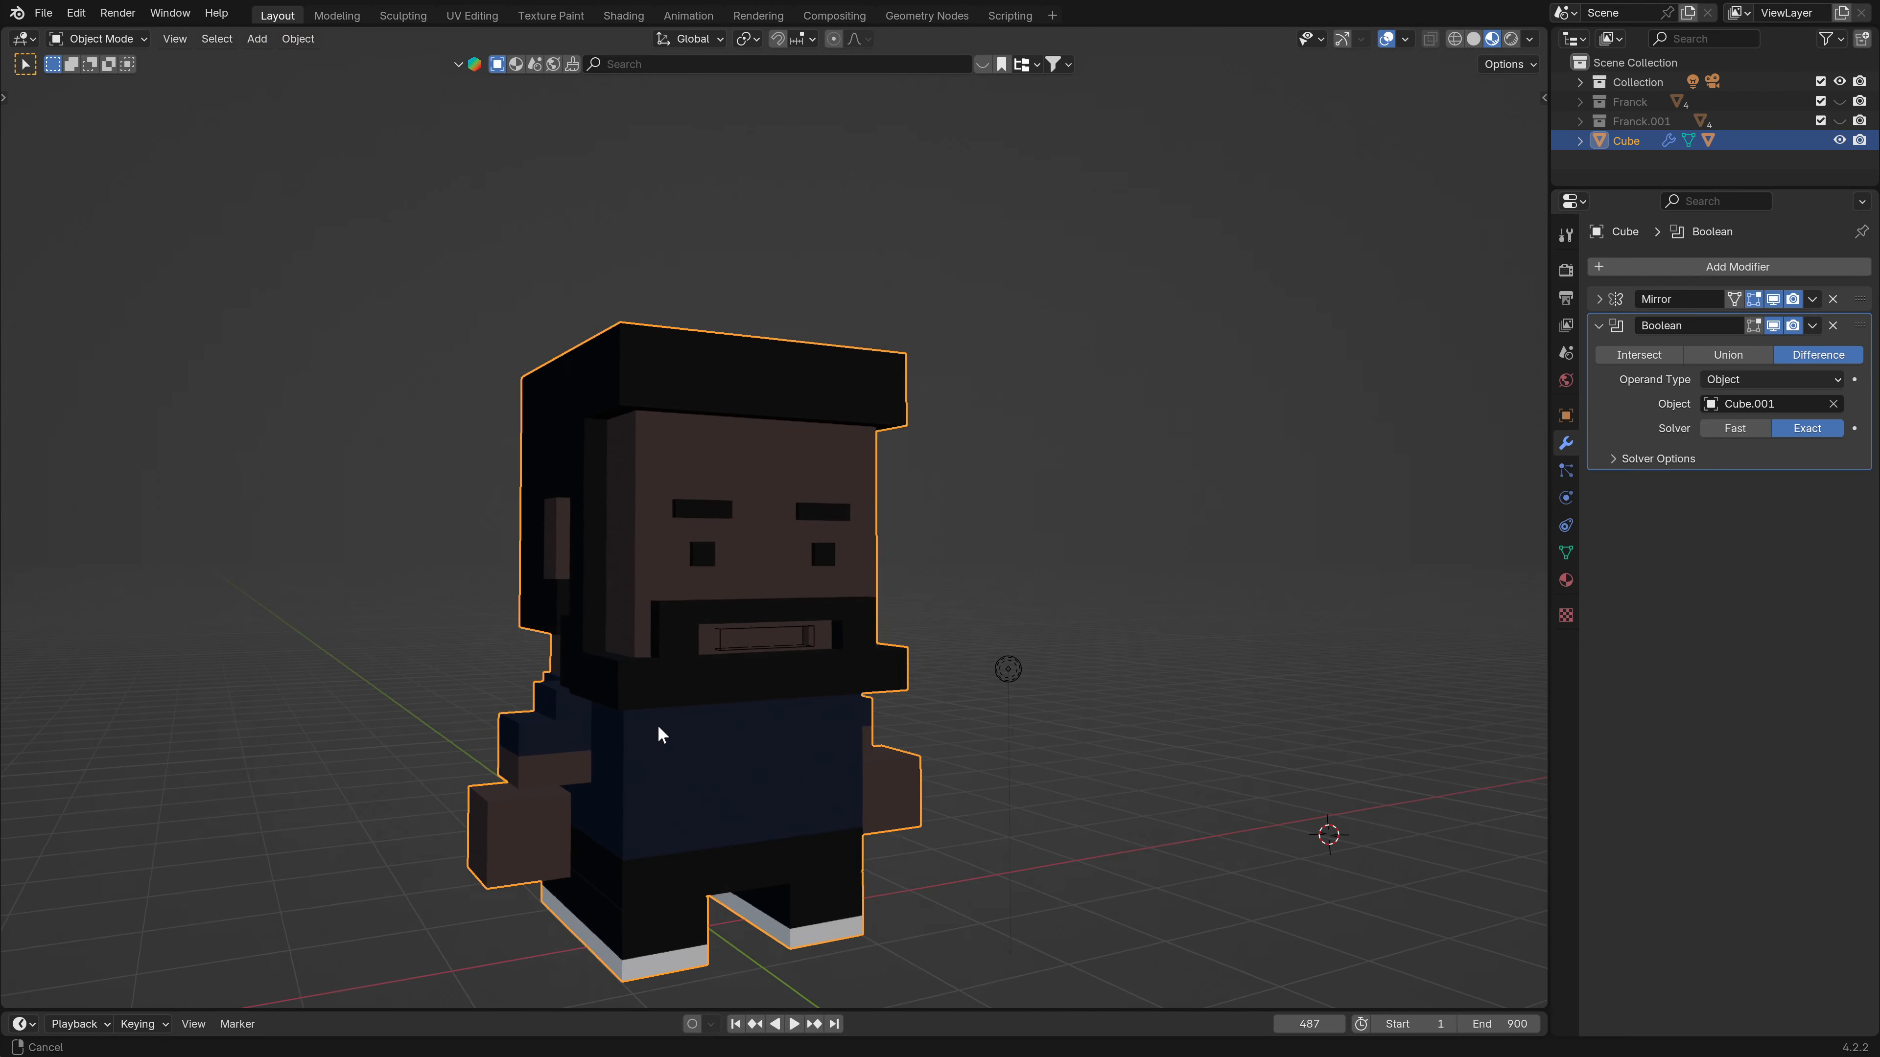
pyautogui.scroll(6, 721, 655)
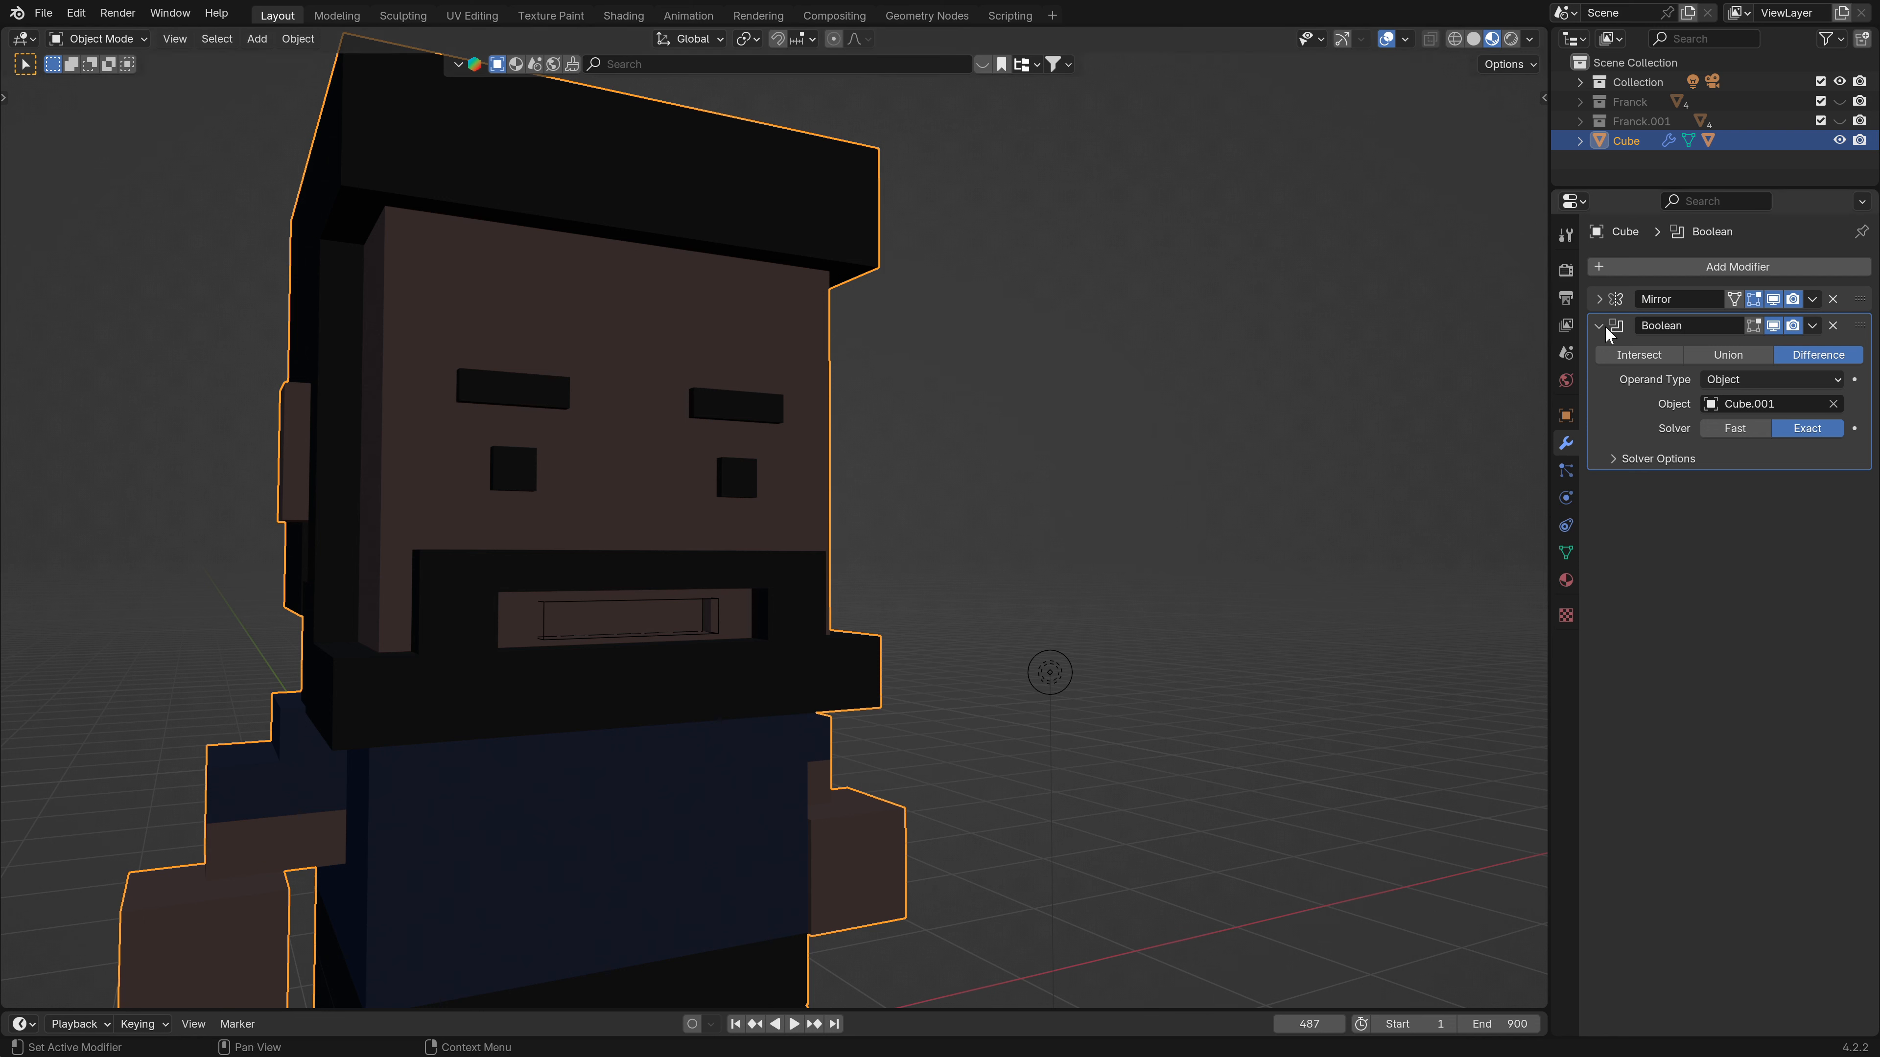
pyautogui.click(1613, 459)
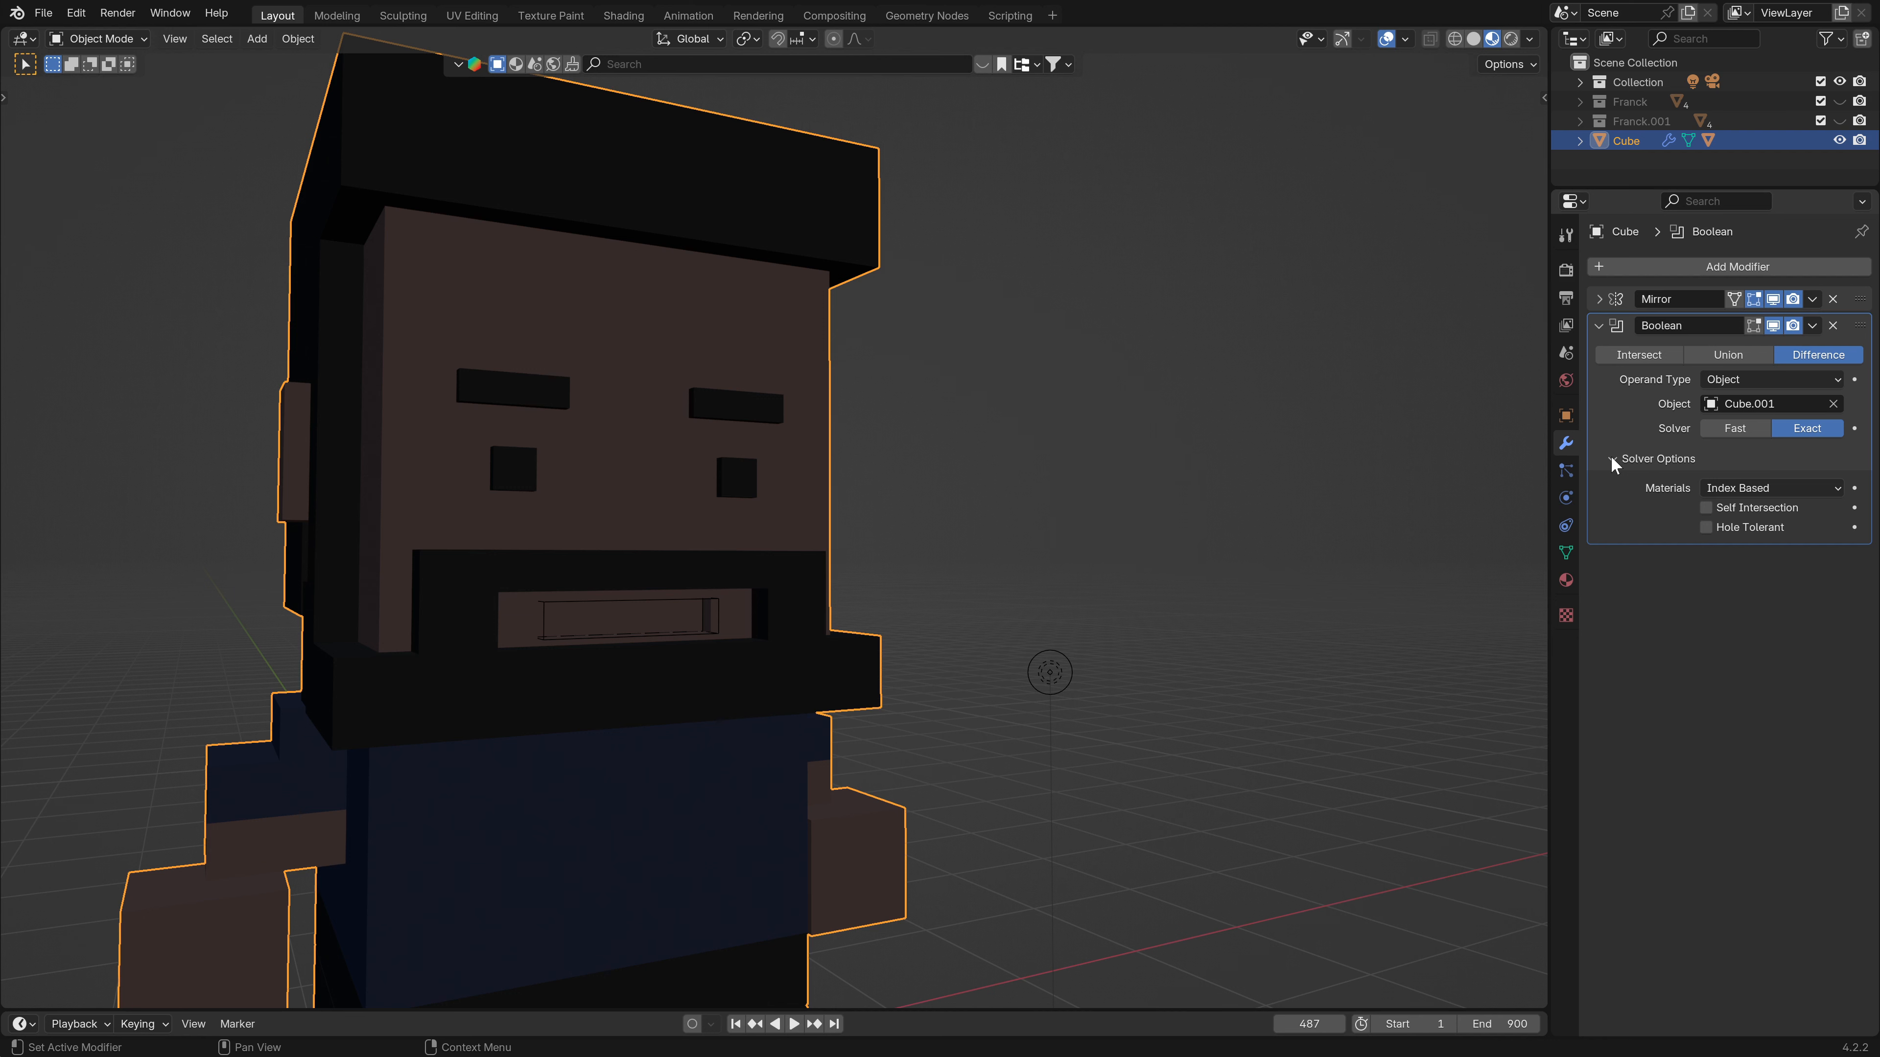
pyautogui.click(1614, 460)
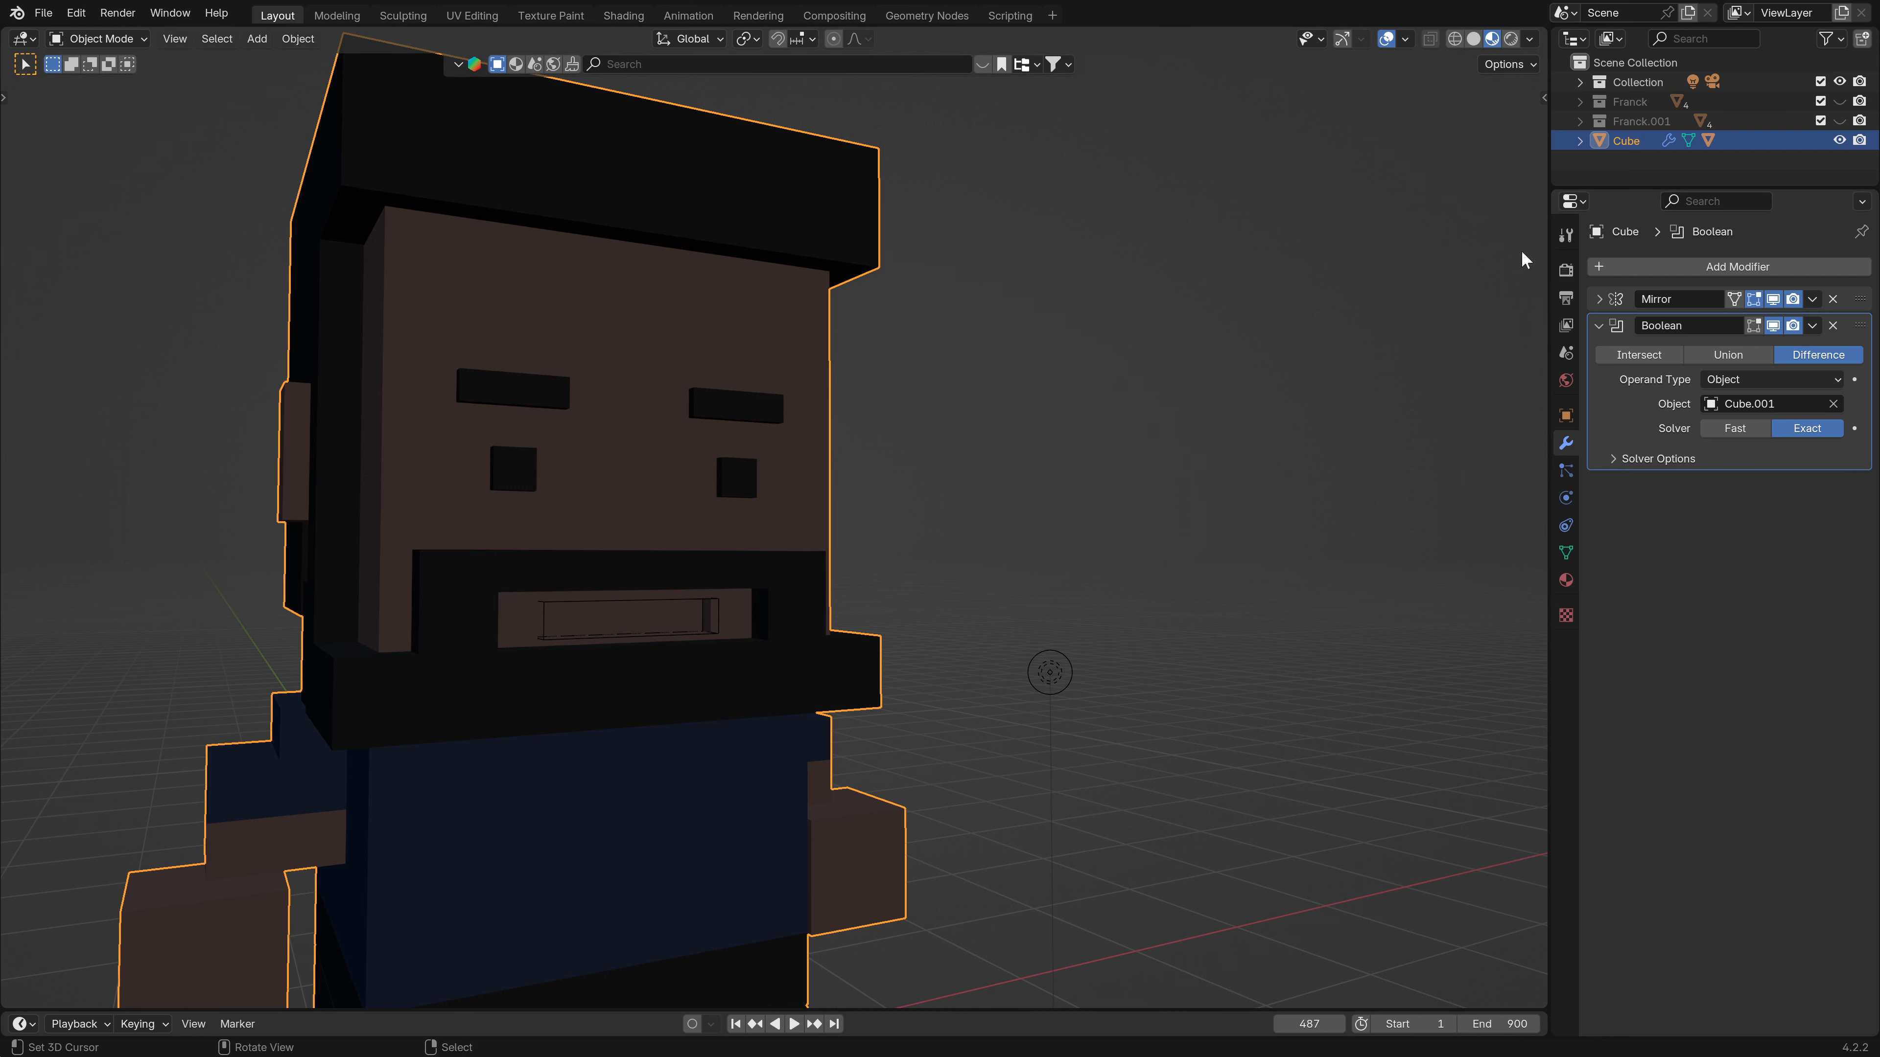
# Unhide the finished reference character's collection and select its head to compare the mouth and its Boolean modifier.
pyautogui.click(1841, 101)
pyautogui.scroll(-3, 995, 652)
pyautogui.keyDown('shift'); pyautogui.moveTo(994, 652); pyautogui.dragTo(736, 514, button='middle'); pyautogui.keyUp('shift')
pyautogui.scroll(6, 815, 655)
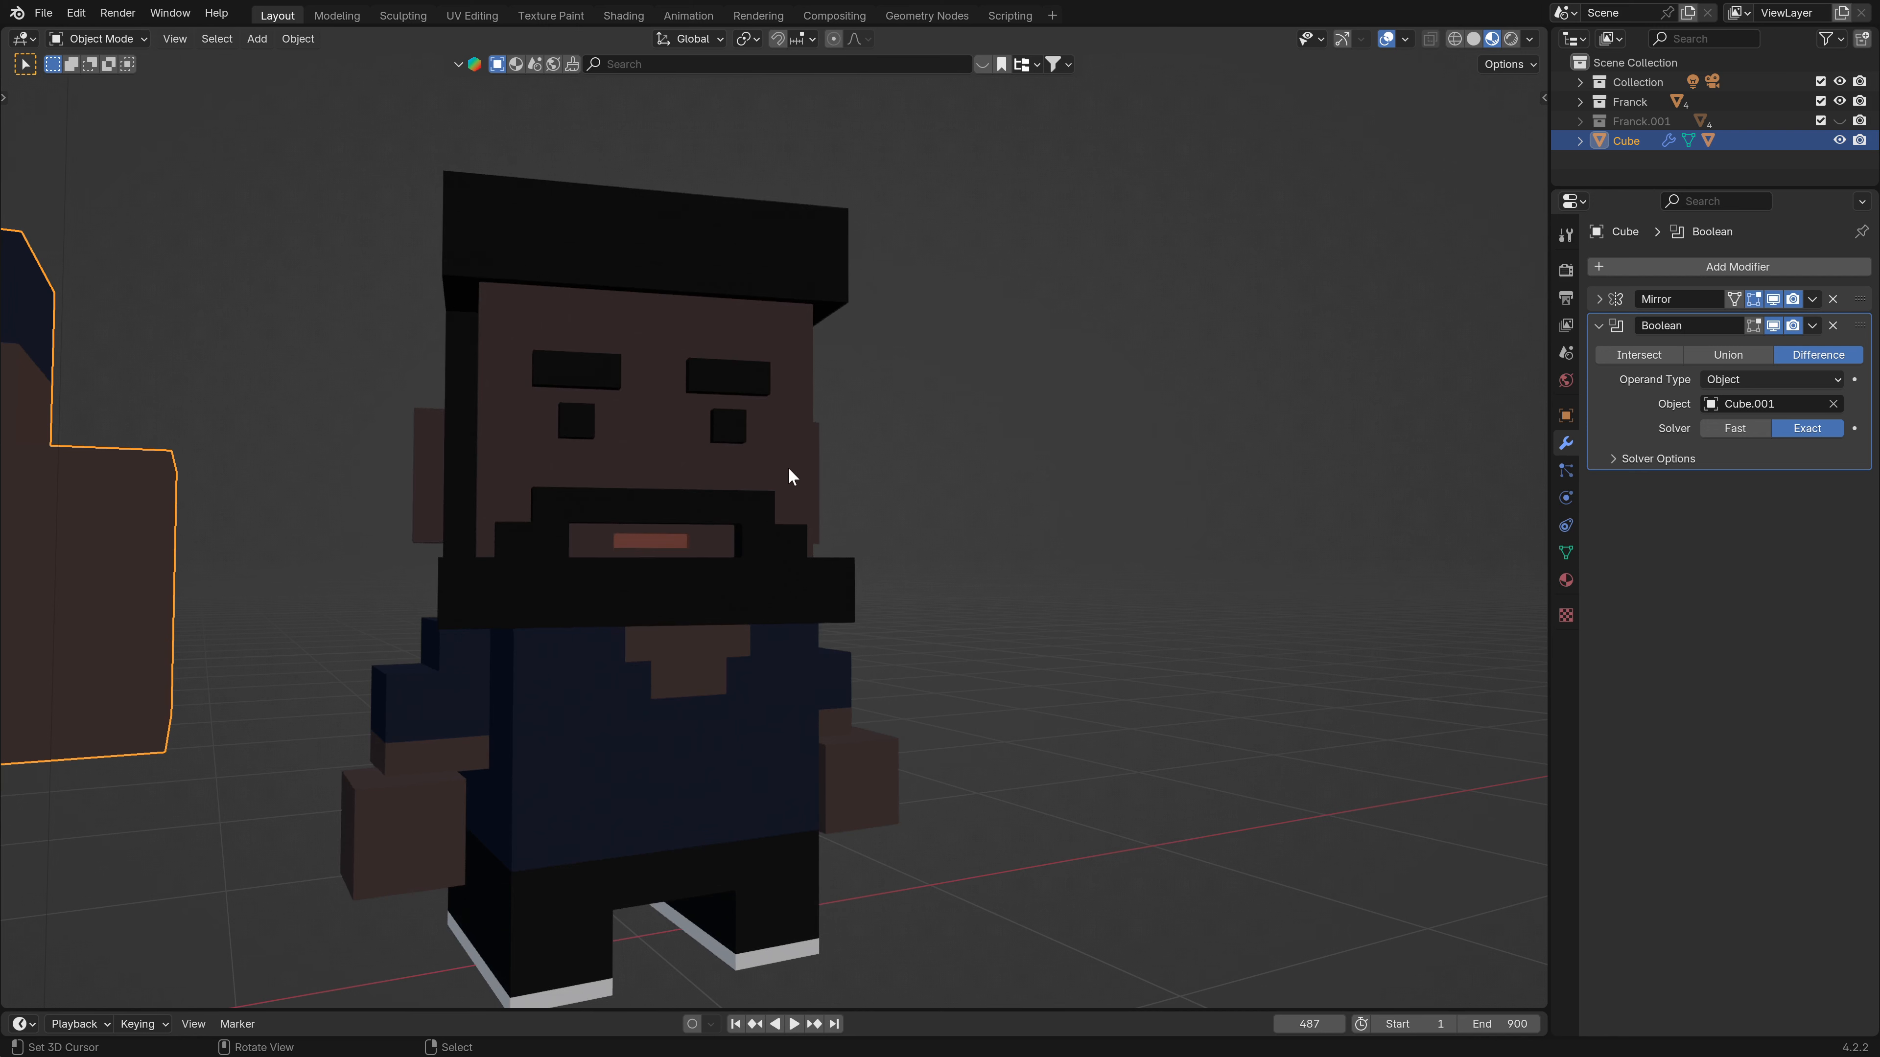
pyautogui.click(792, 466)
pyautogui.moveTo(860, 495); pyautogui.dragTo(846, 541, button='middle')
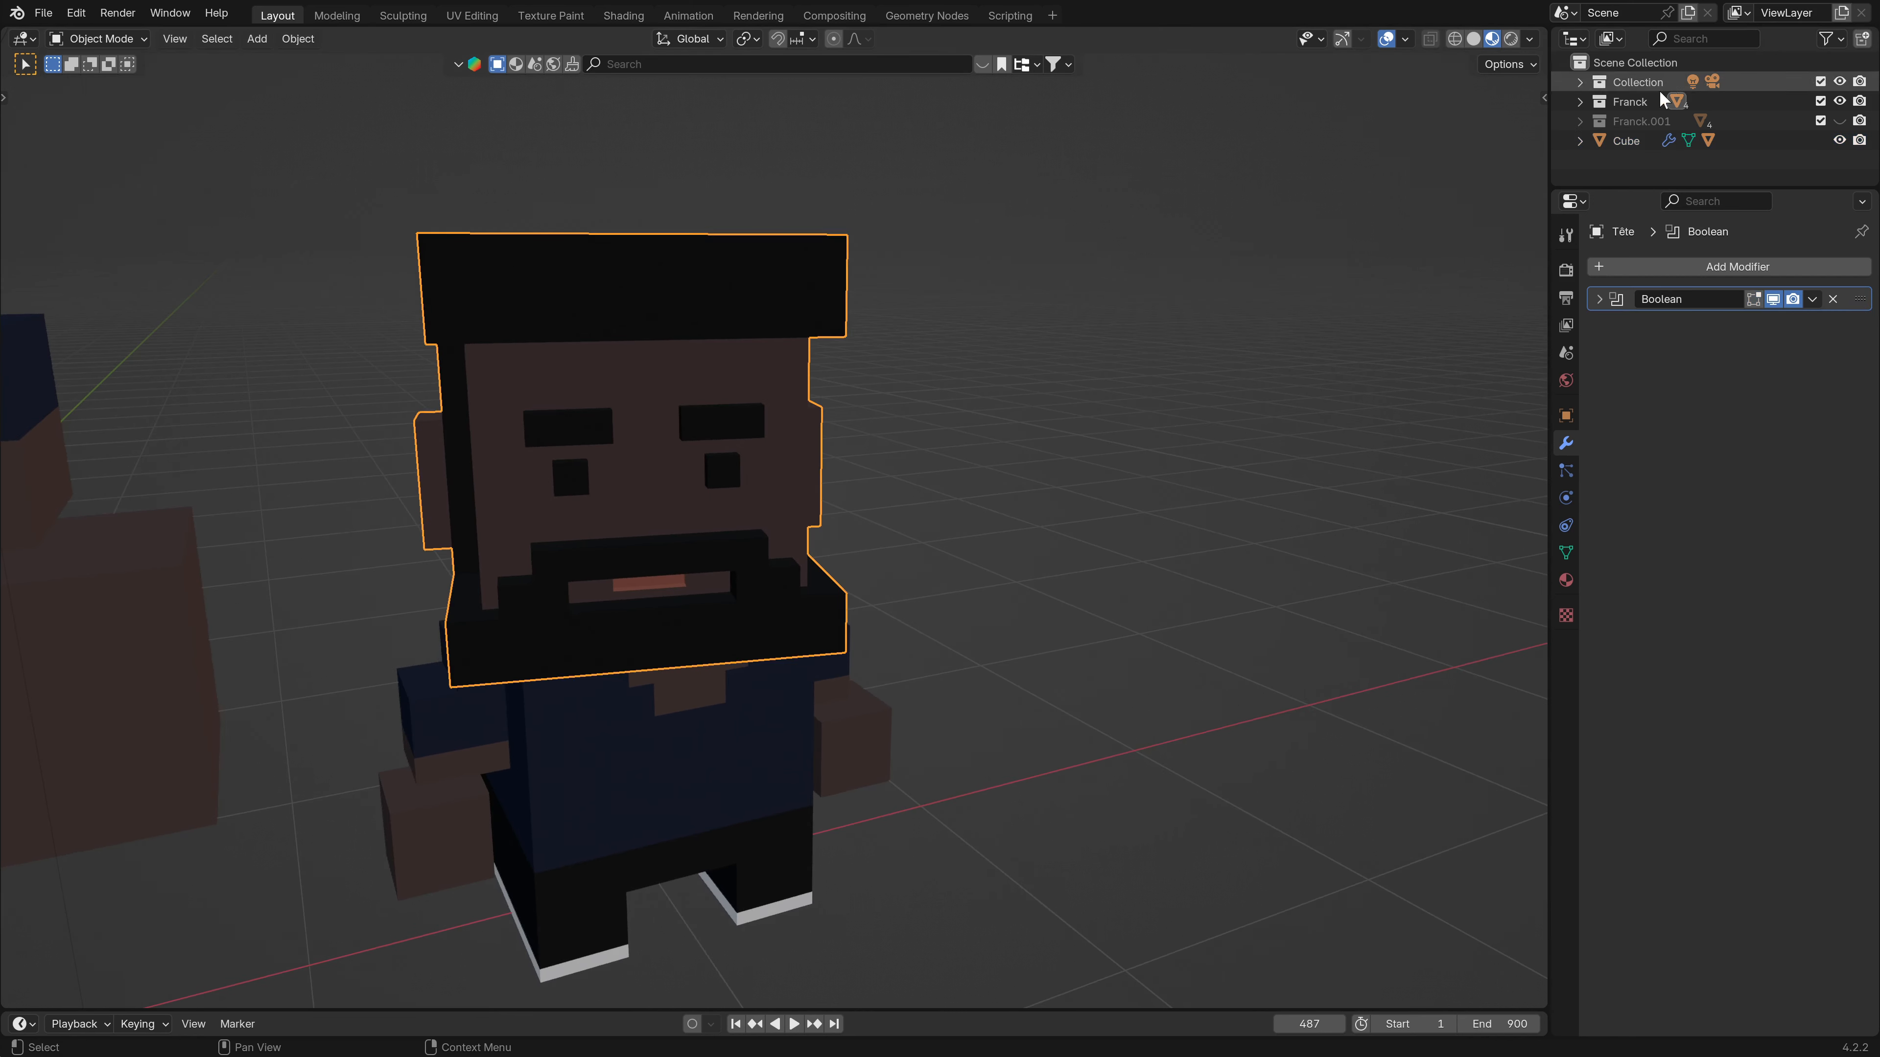
# Enable viewport display of the Boolean block under Tête in the Franck collection and select that block.
pyautogui.click(1578, 104)
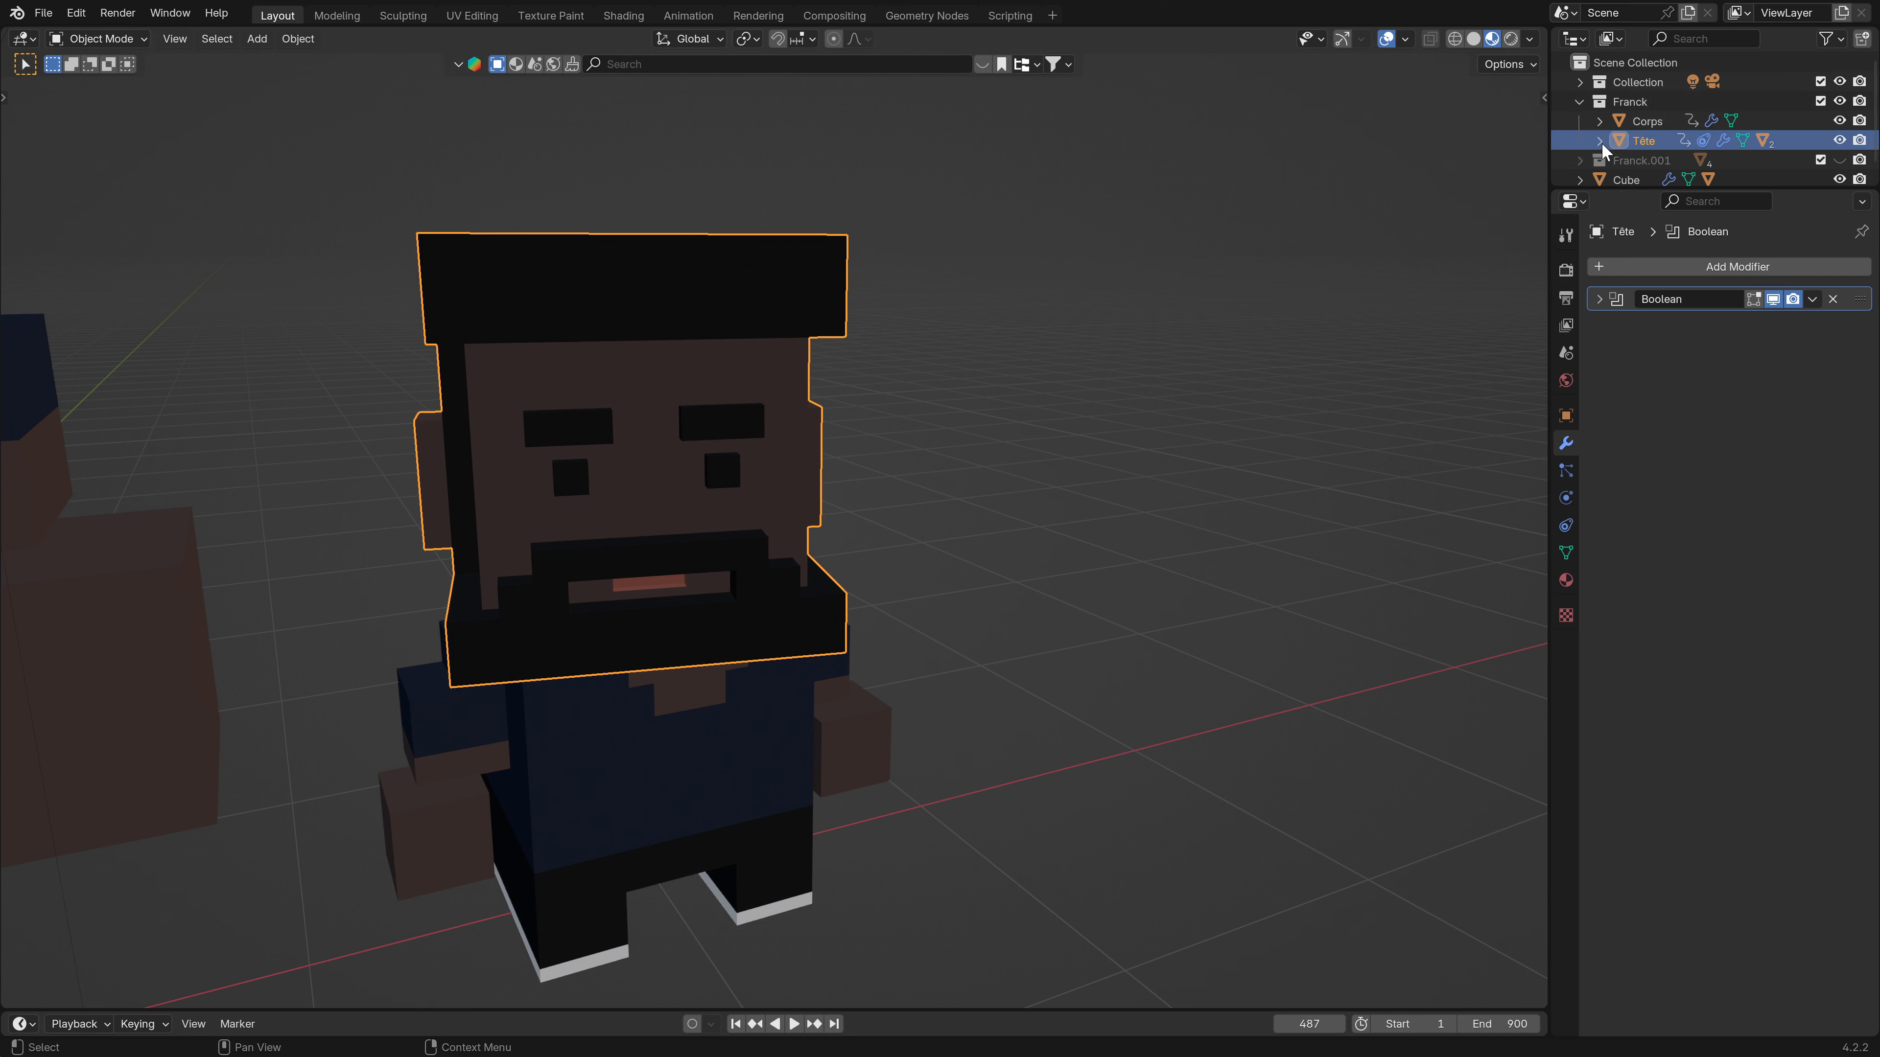
pyautogui.click(1601, 142)
pyautogui.scroll(-5, 1657, 163)
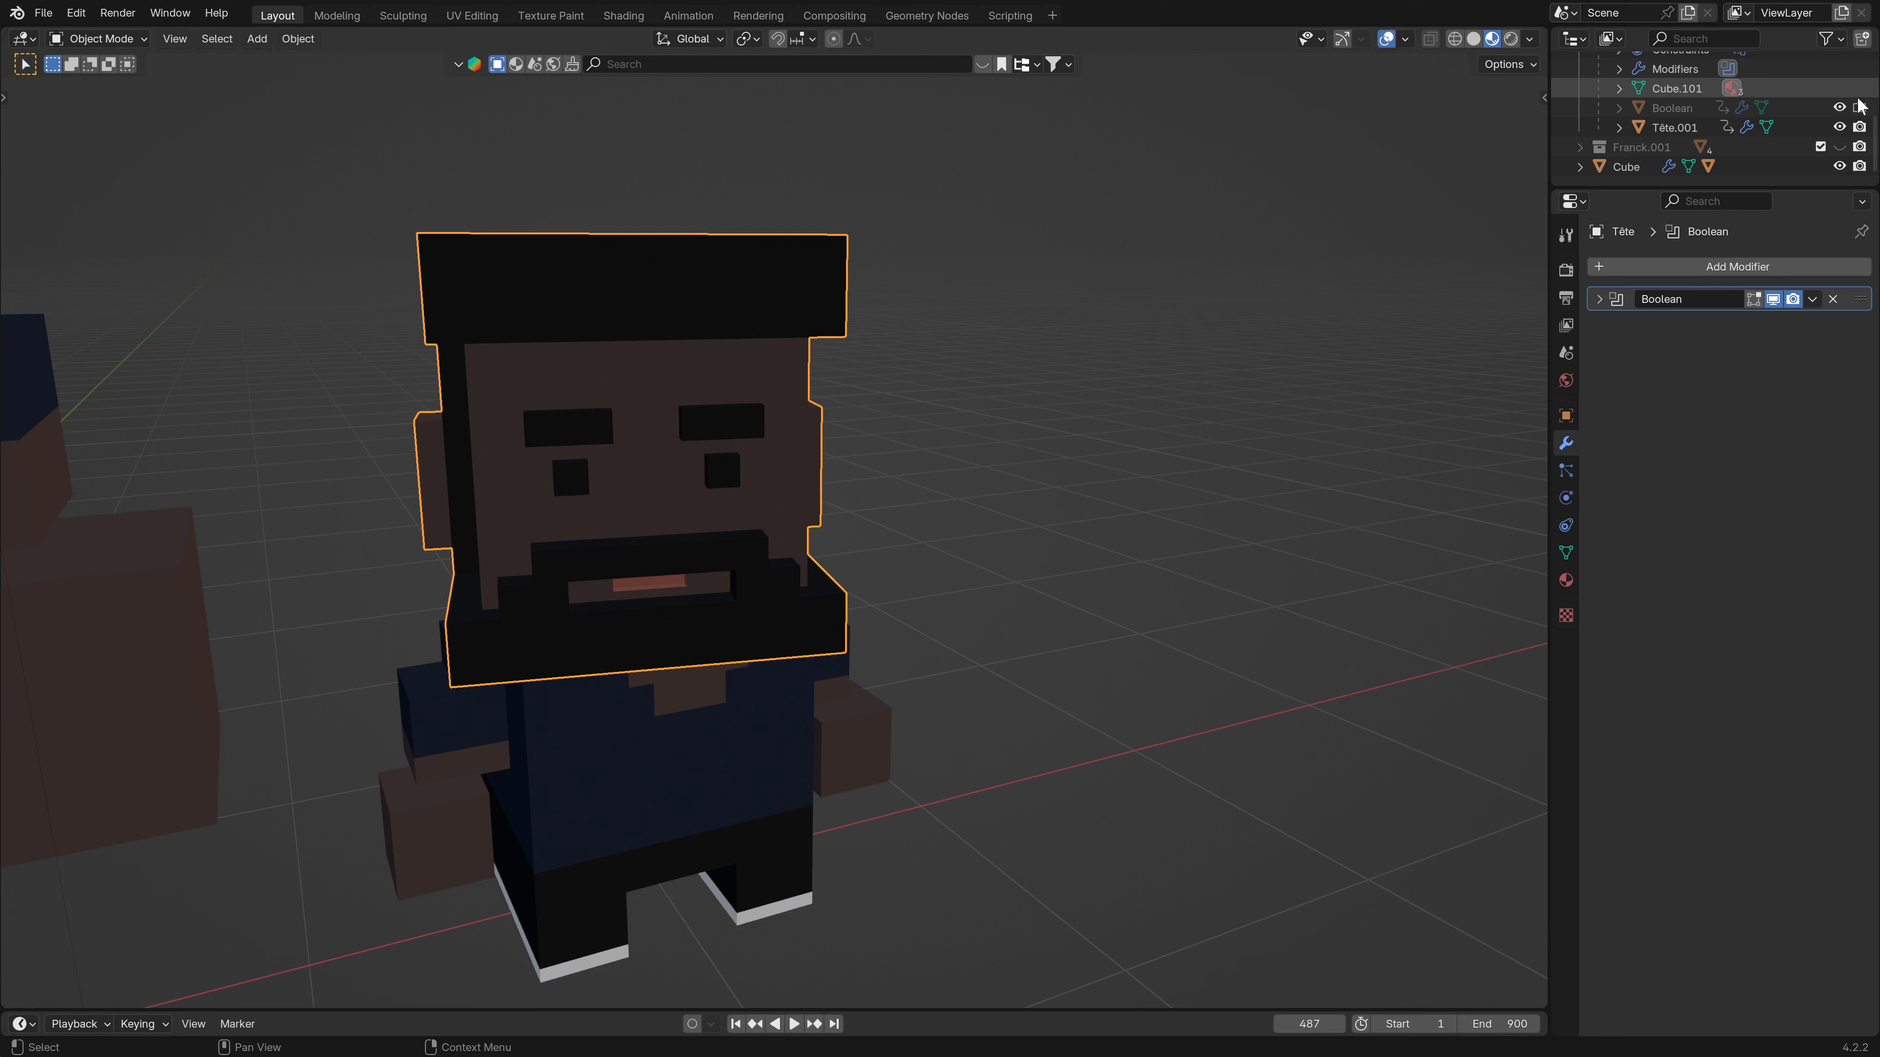
pyautogui.click(1828, 39)
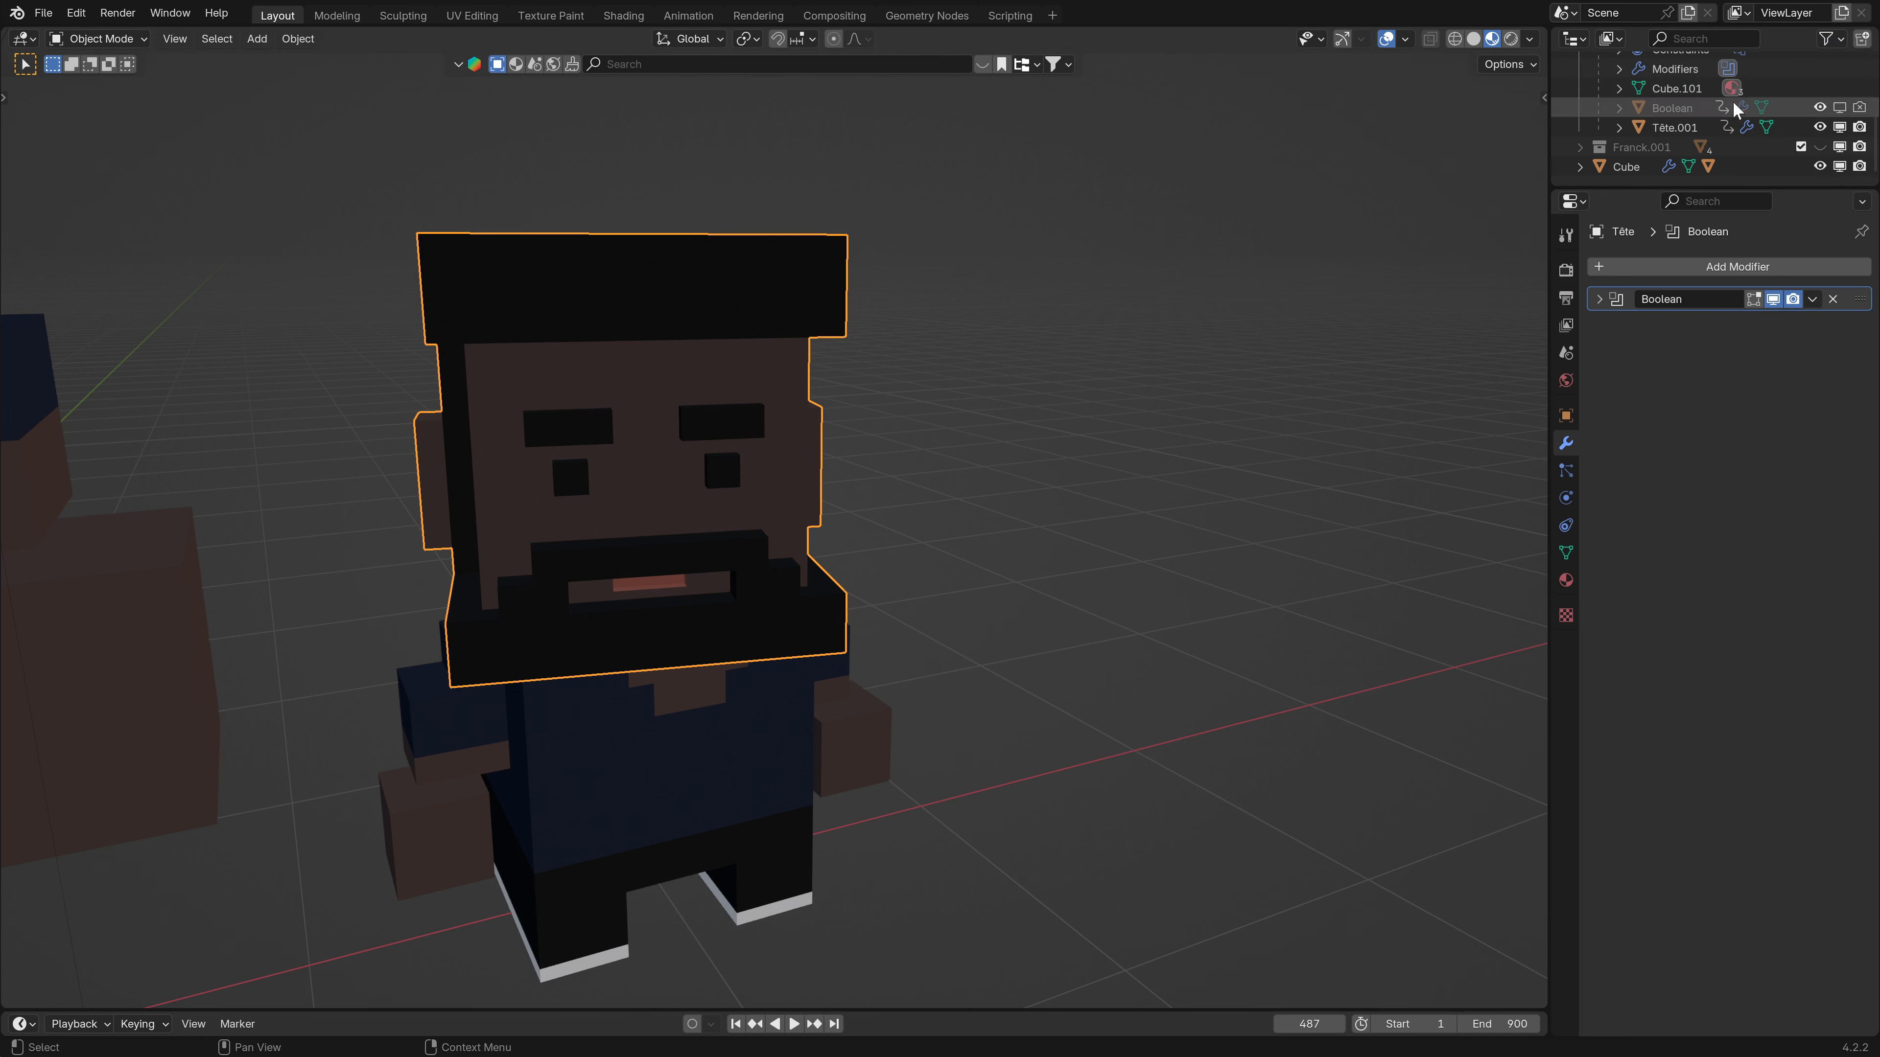
pyautogui.click(1841, 108)
pyautogui.click(1673, 107)
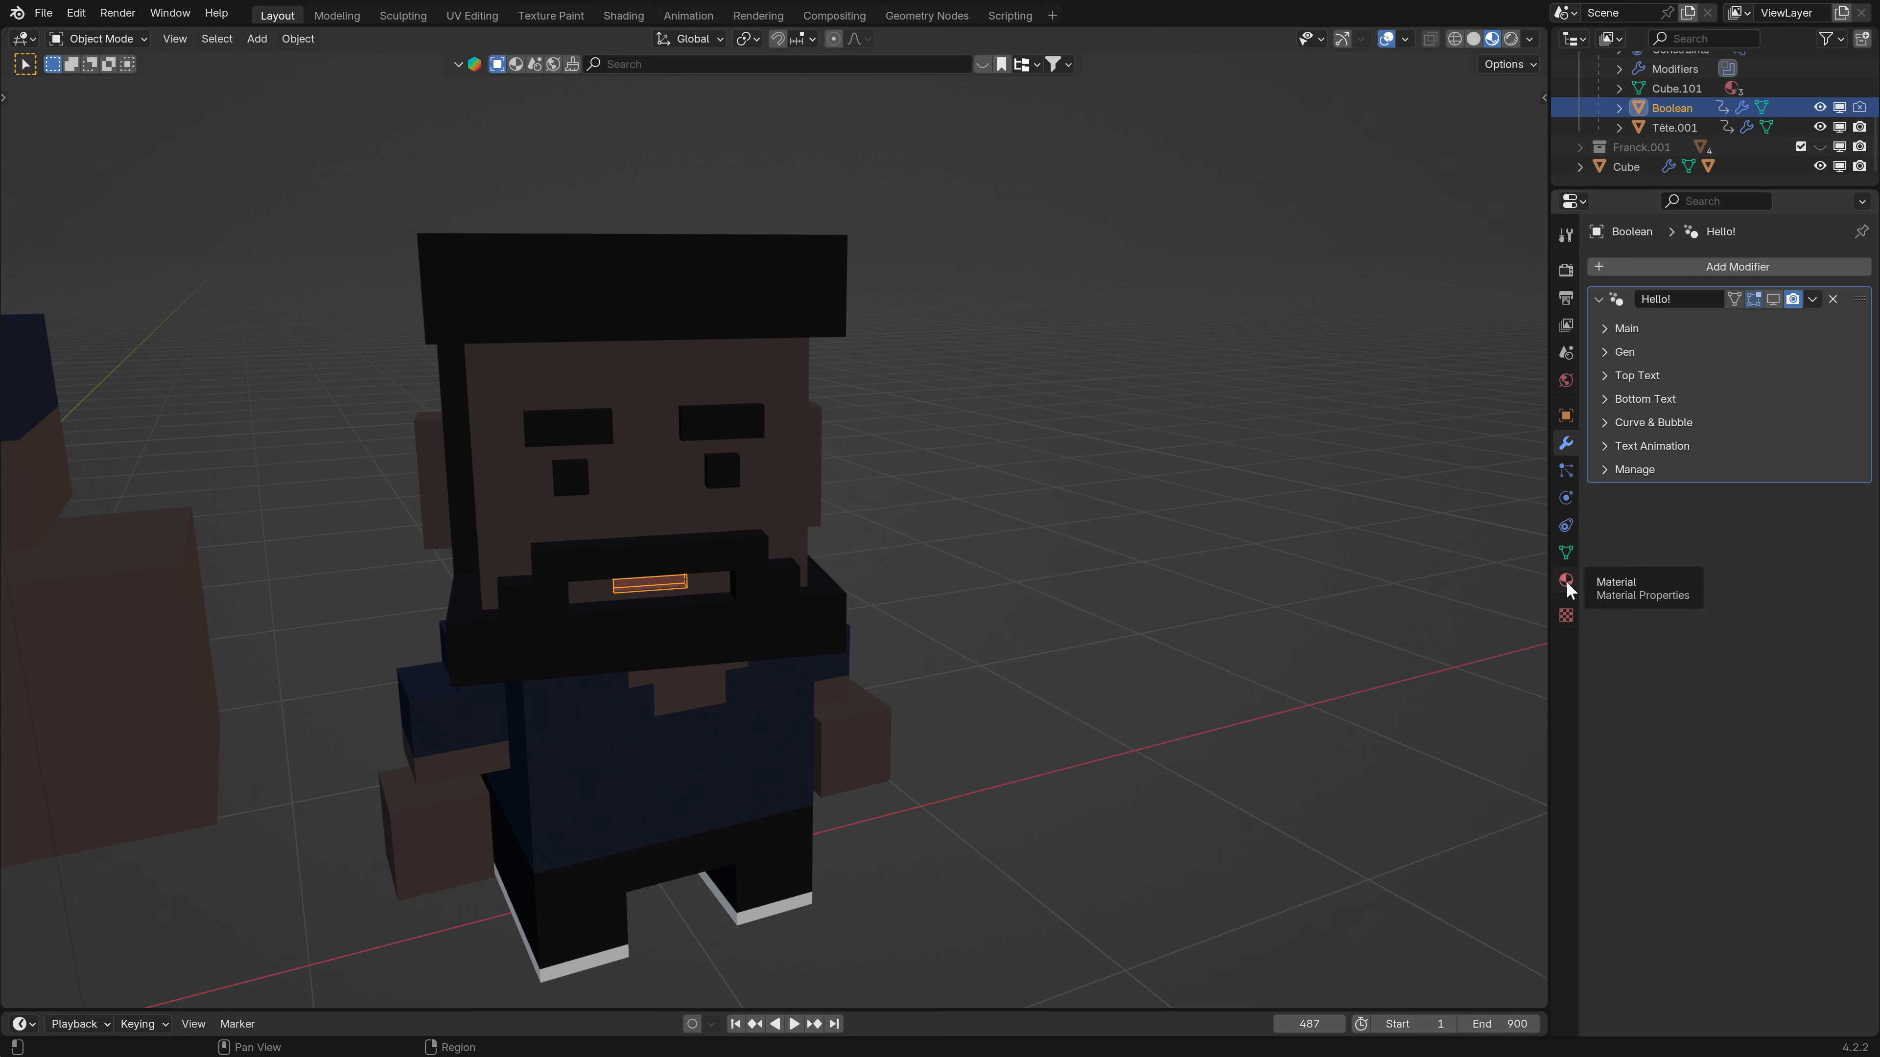
# Review the Main settings of the Hello! modifier on the reference's Boolean block and remove that modifier.
pyautogui.click(1618, 333)
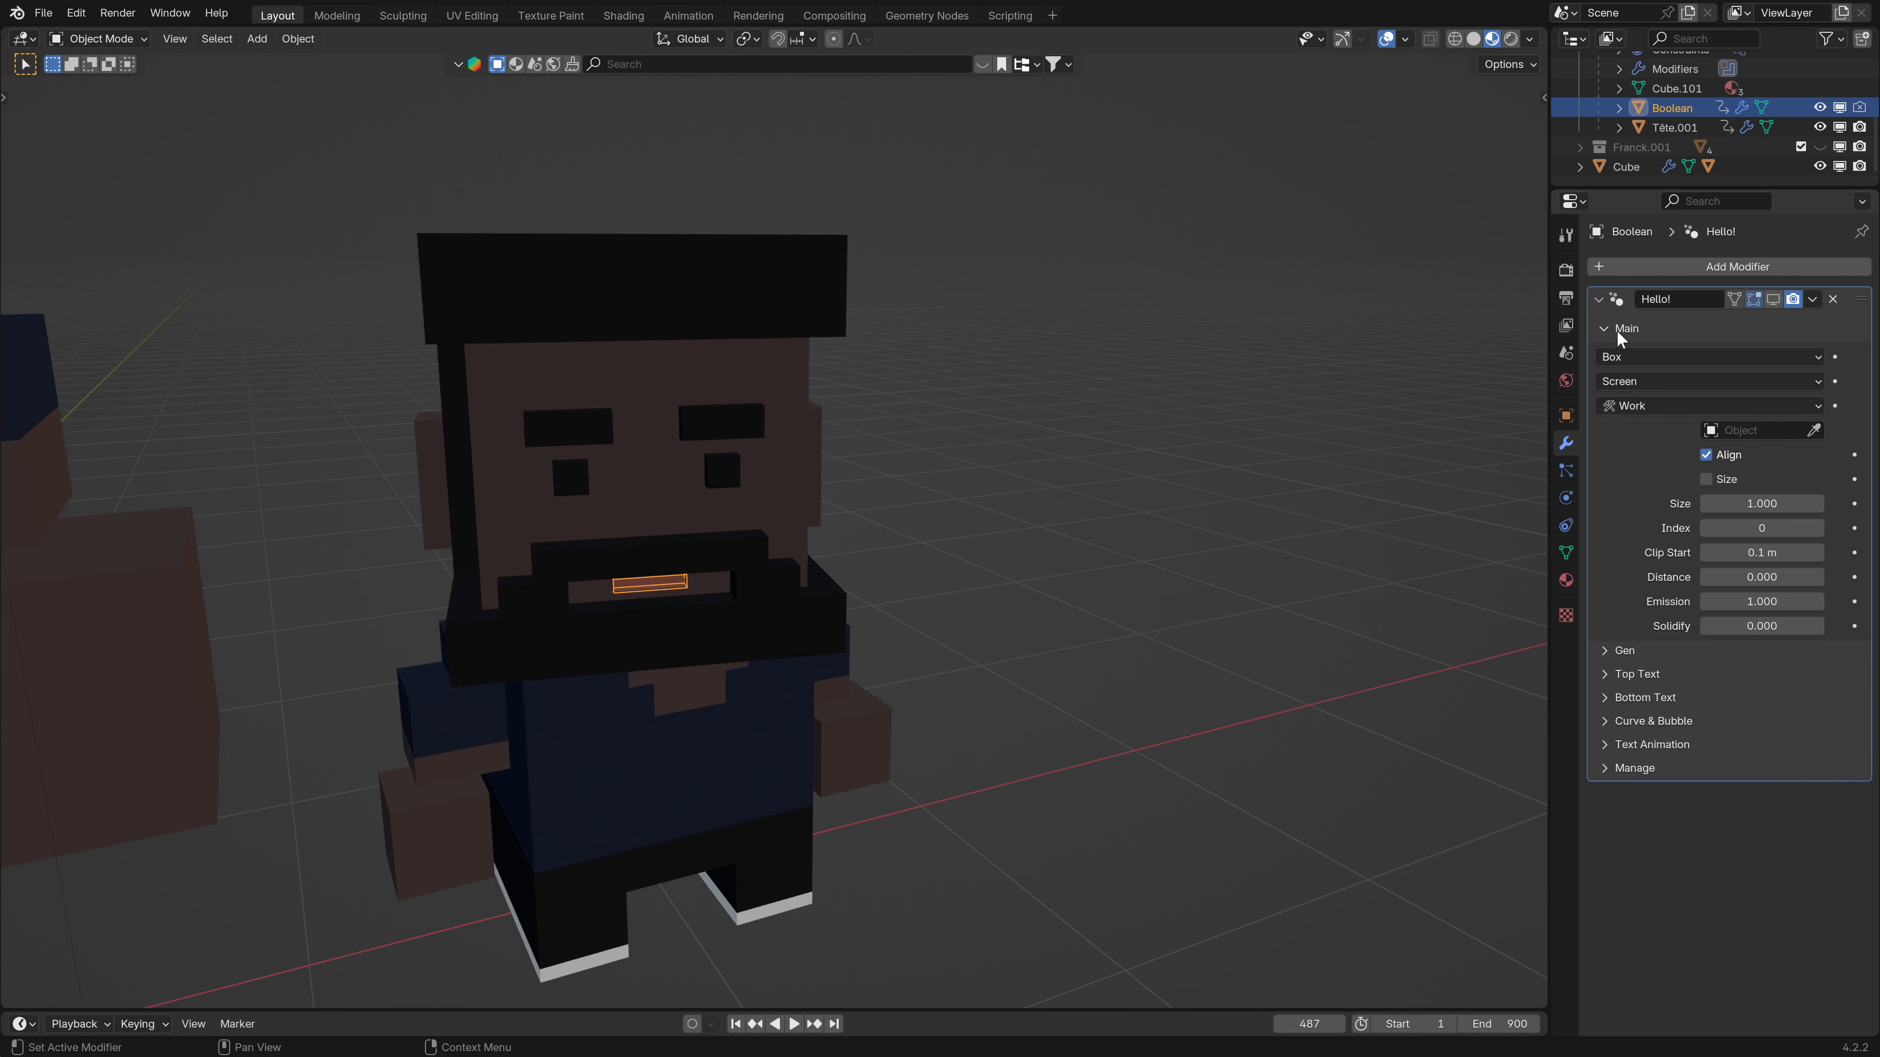
pyautogui.click(1610, 331)
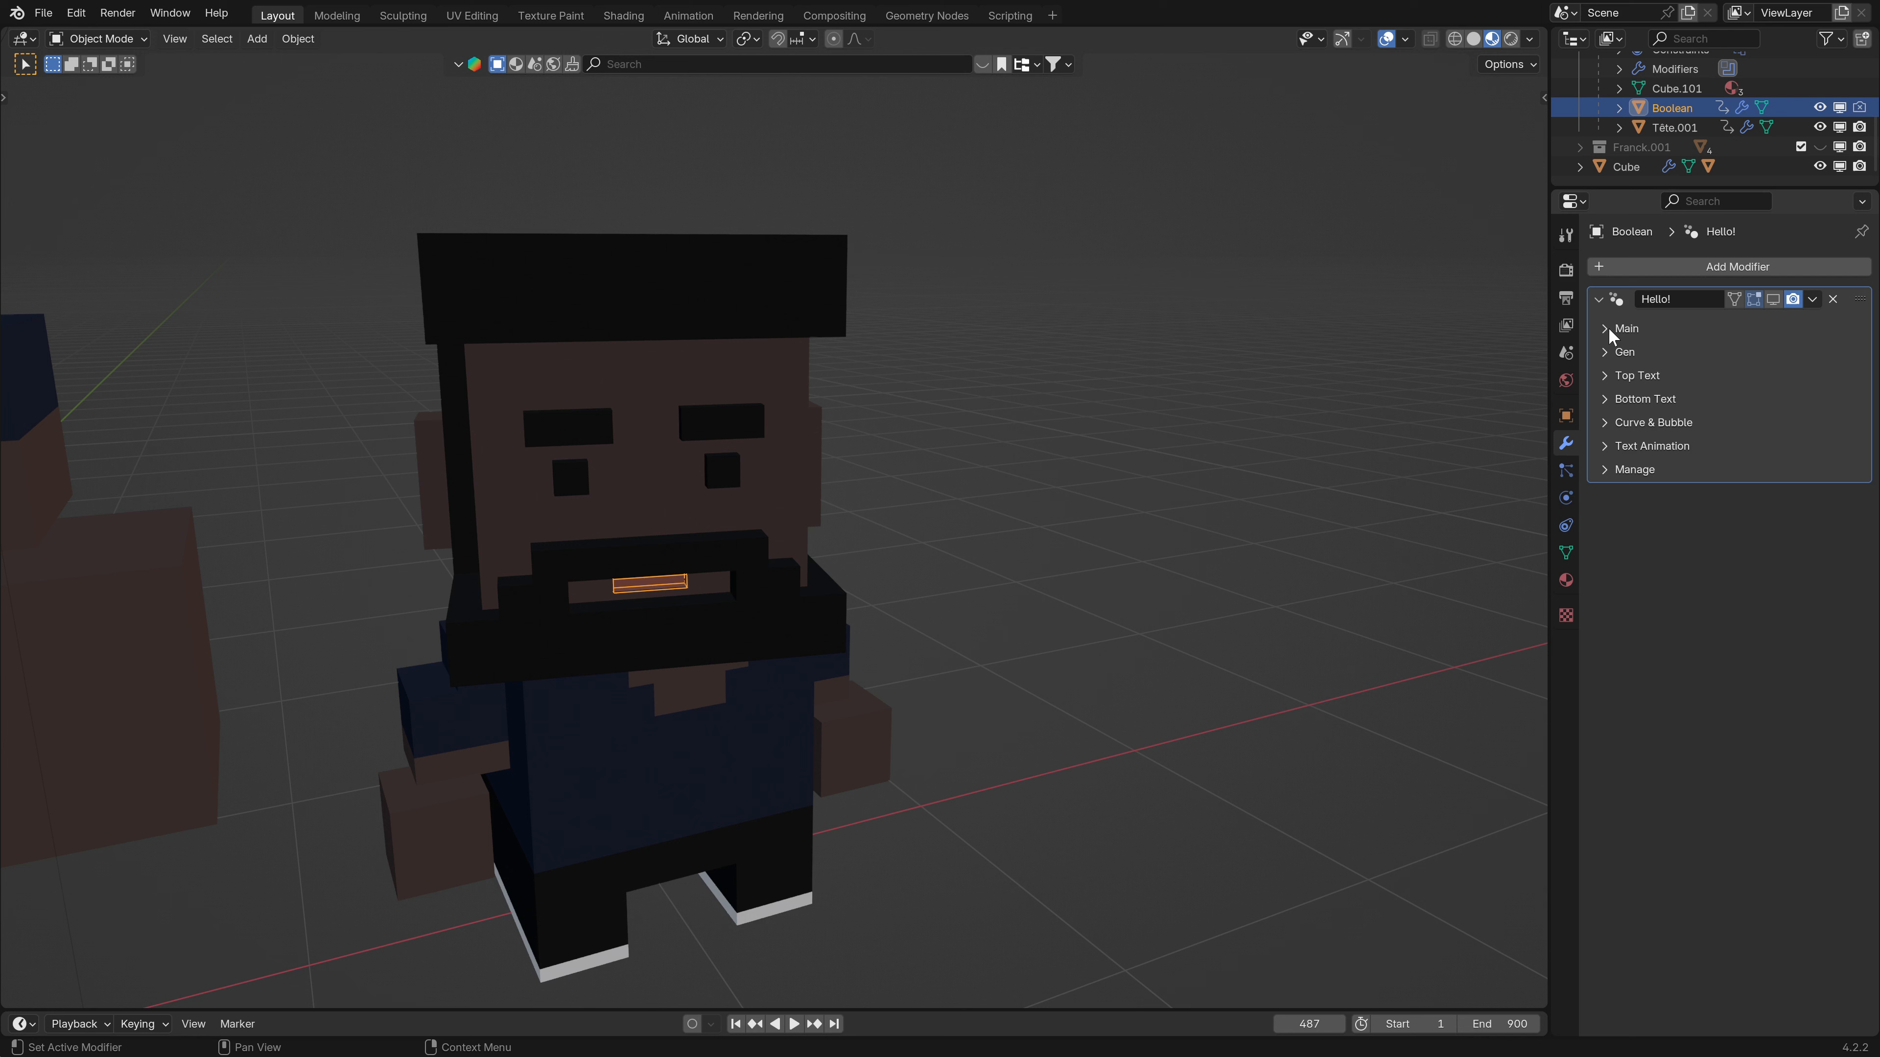
pyautogui.click(1834, 299)
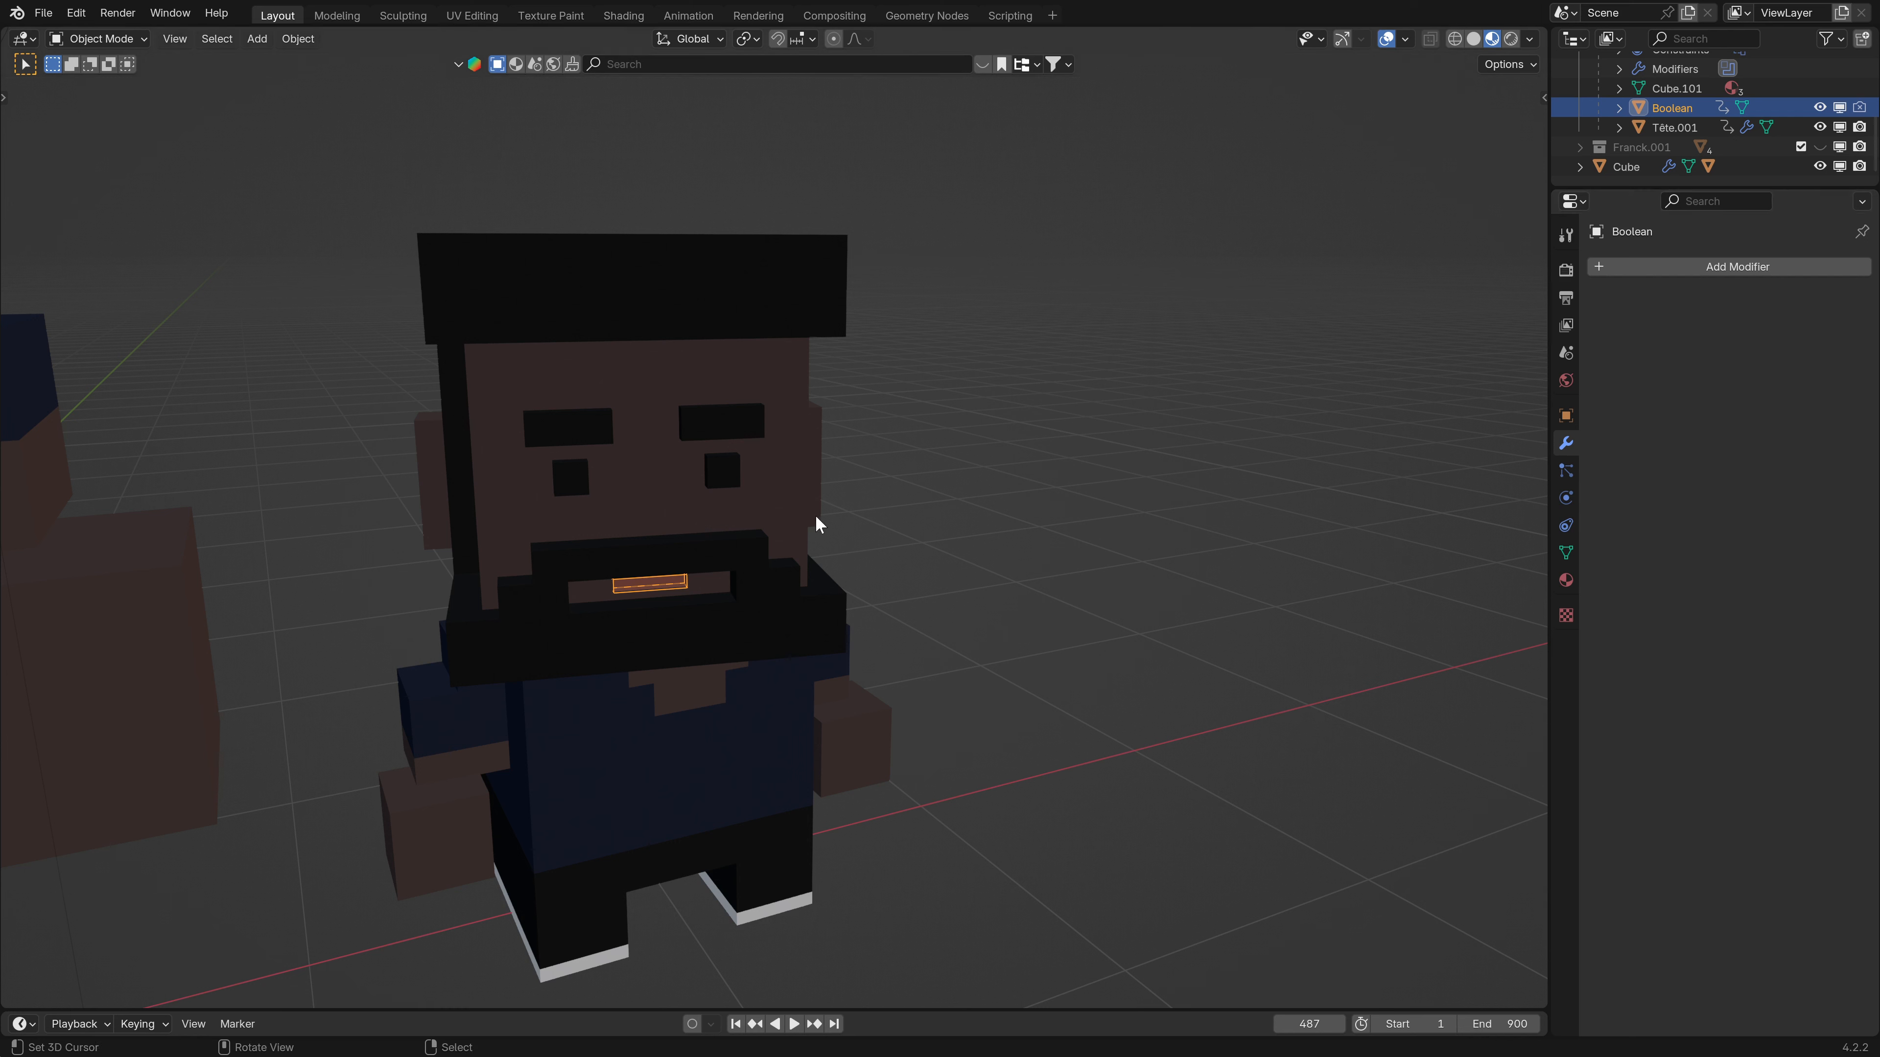
# Examine the reference head's Boolean modifier, its solver options and the order of its material slots.
pyautogui.click(796, 522)
pyautogui.click(1599, 299)
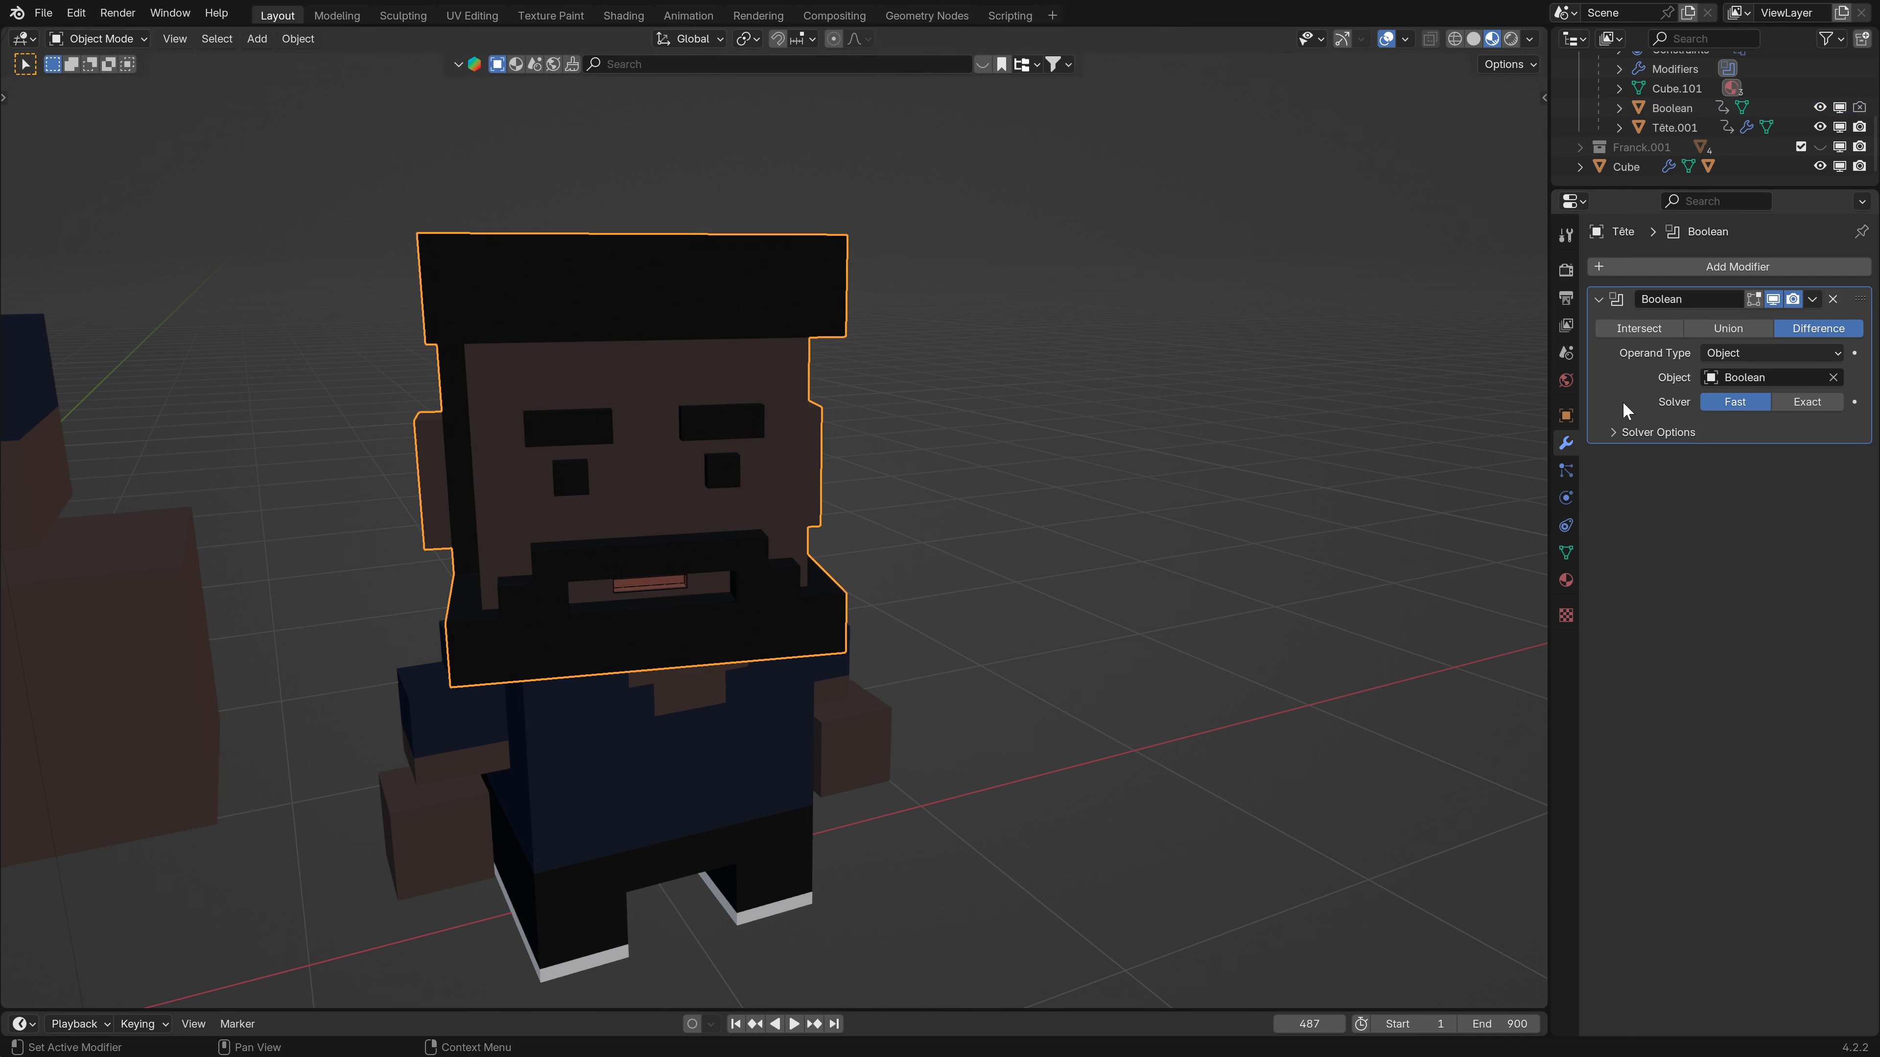
pyautogui.click(1624, 436)
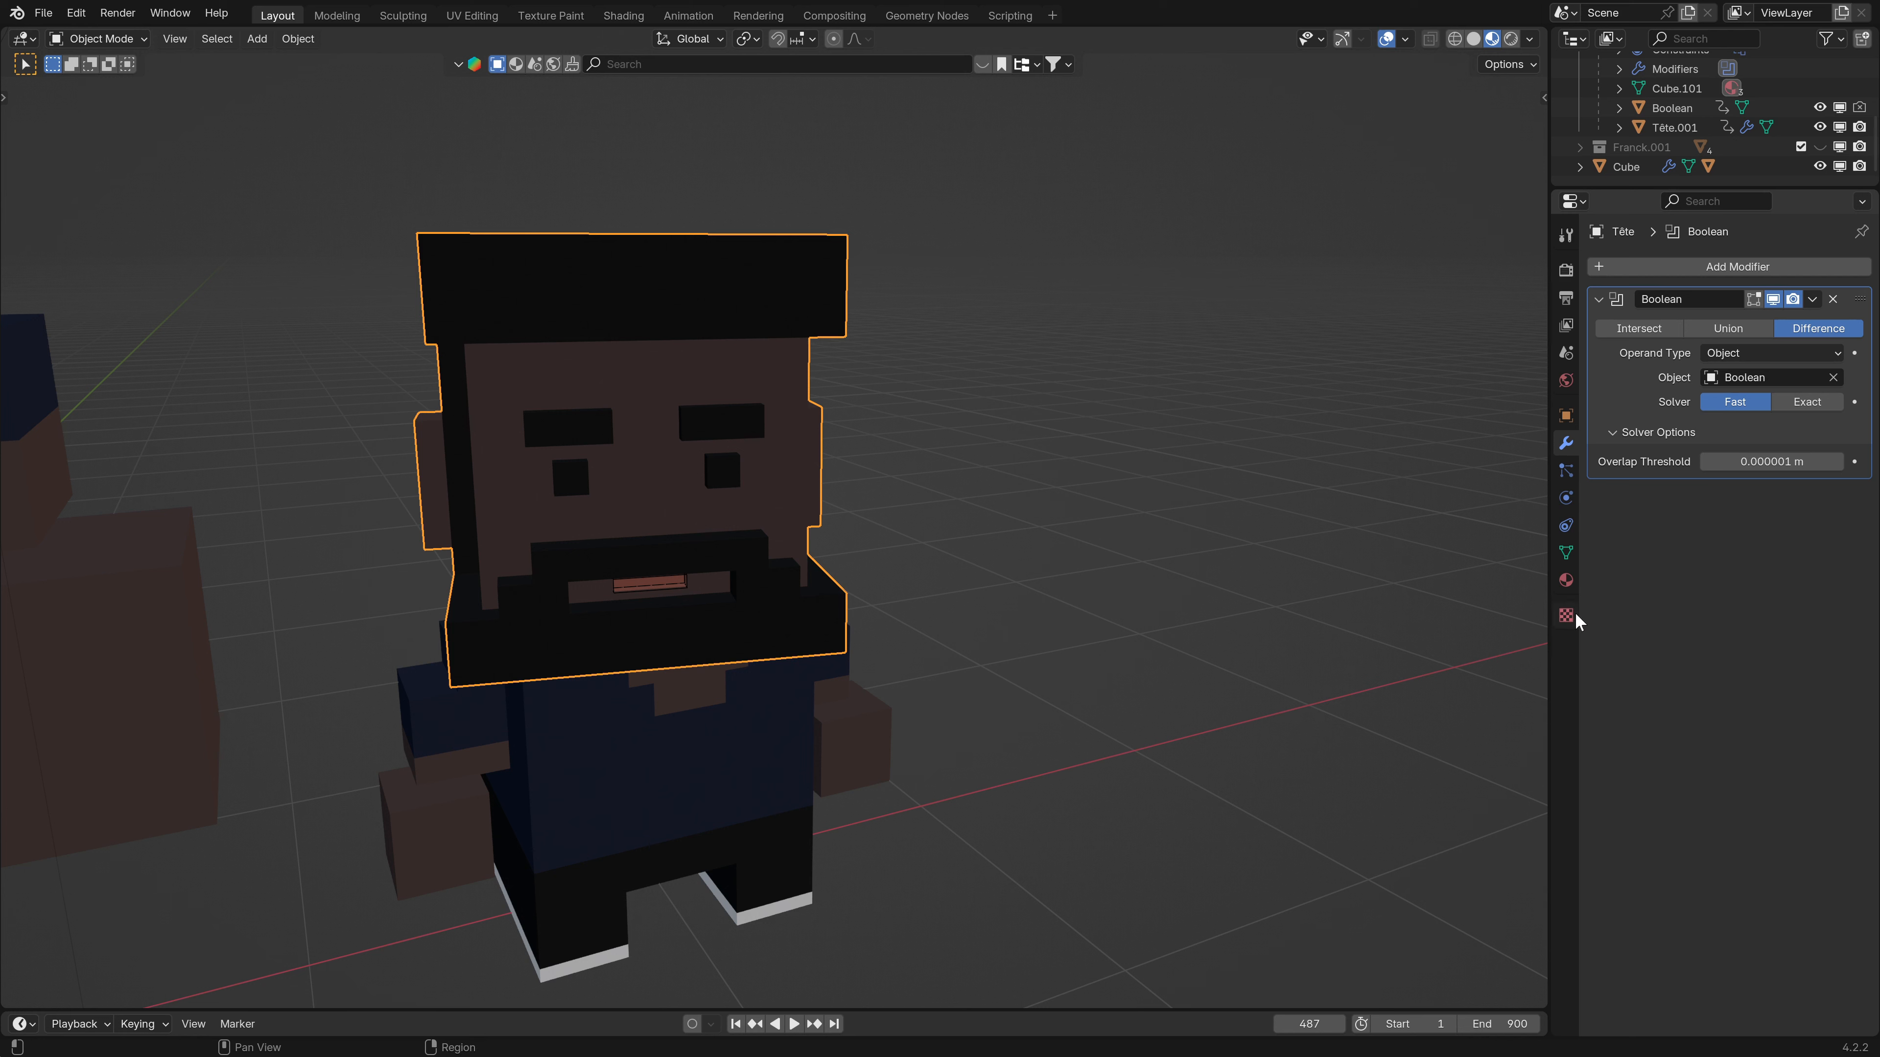
pyautogui.click(1566, 579)
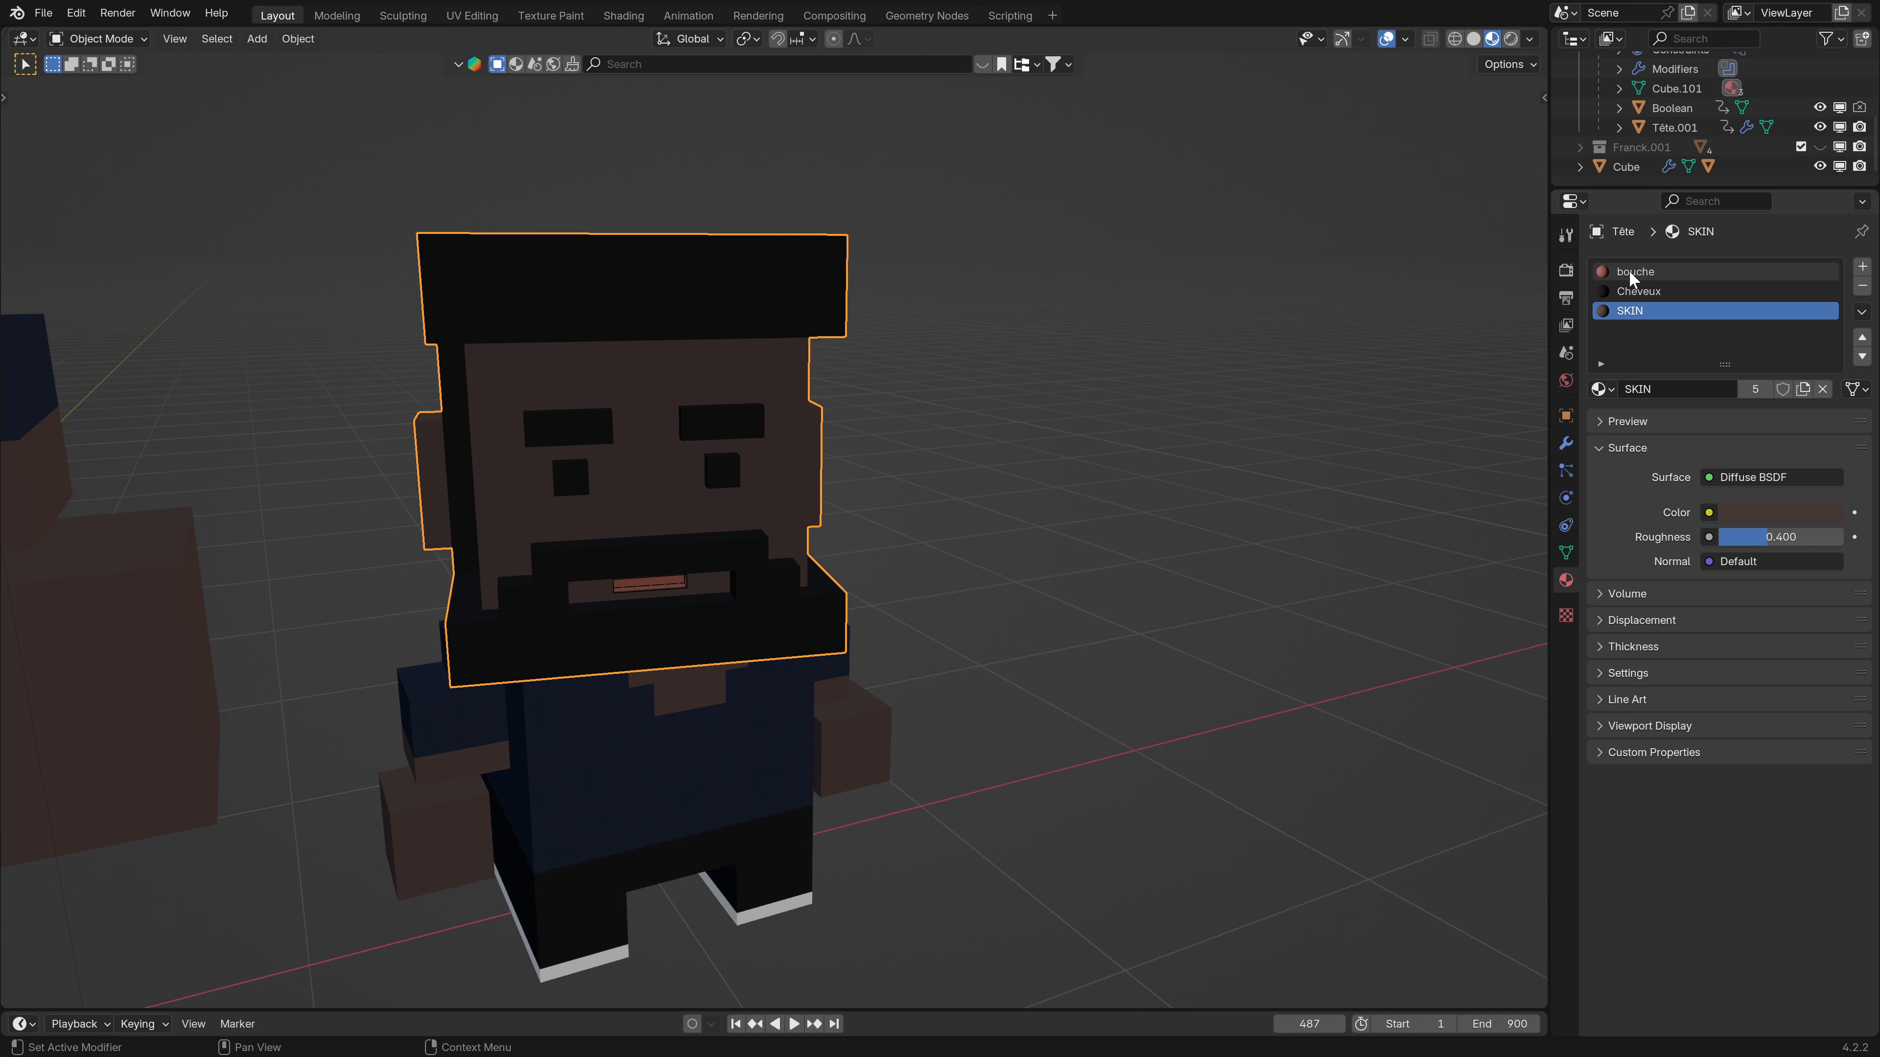
pyautogui.click(1601, 449)
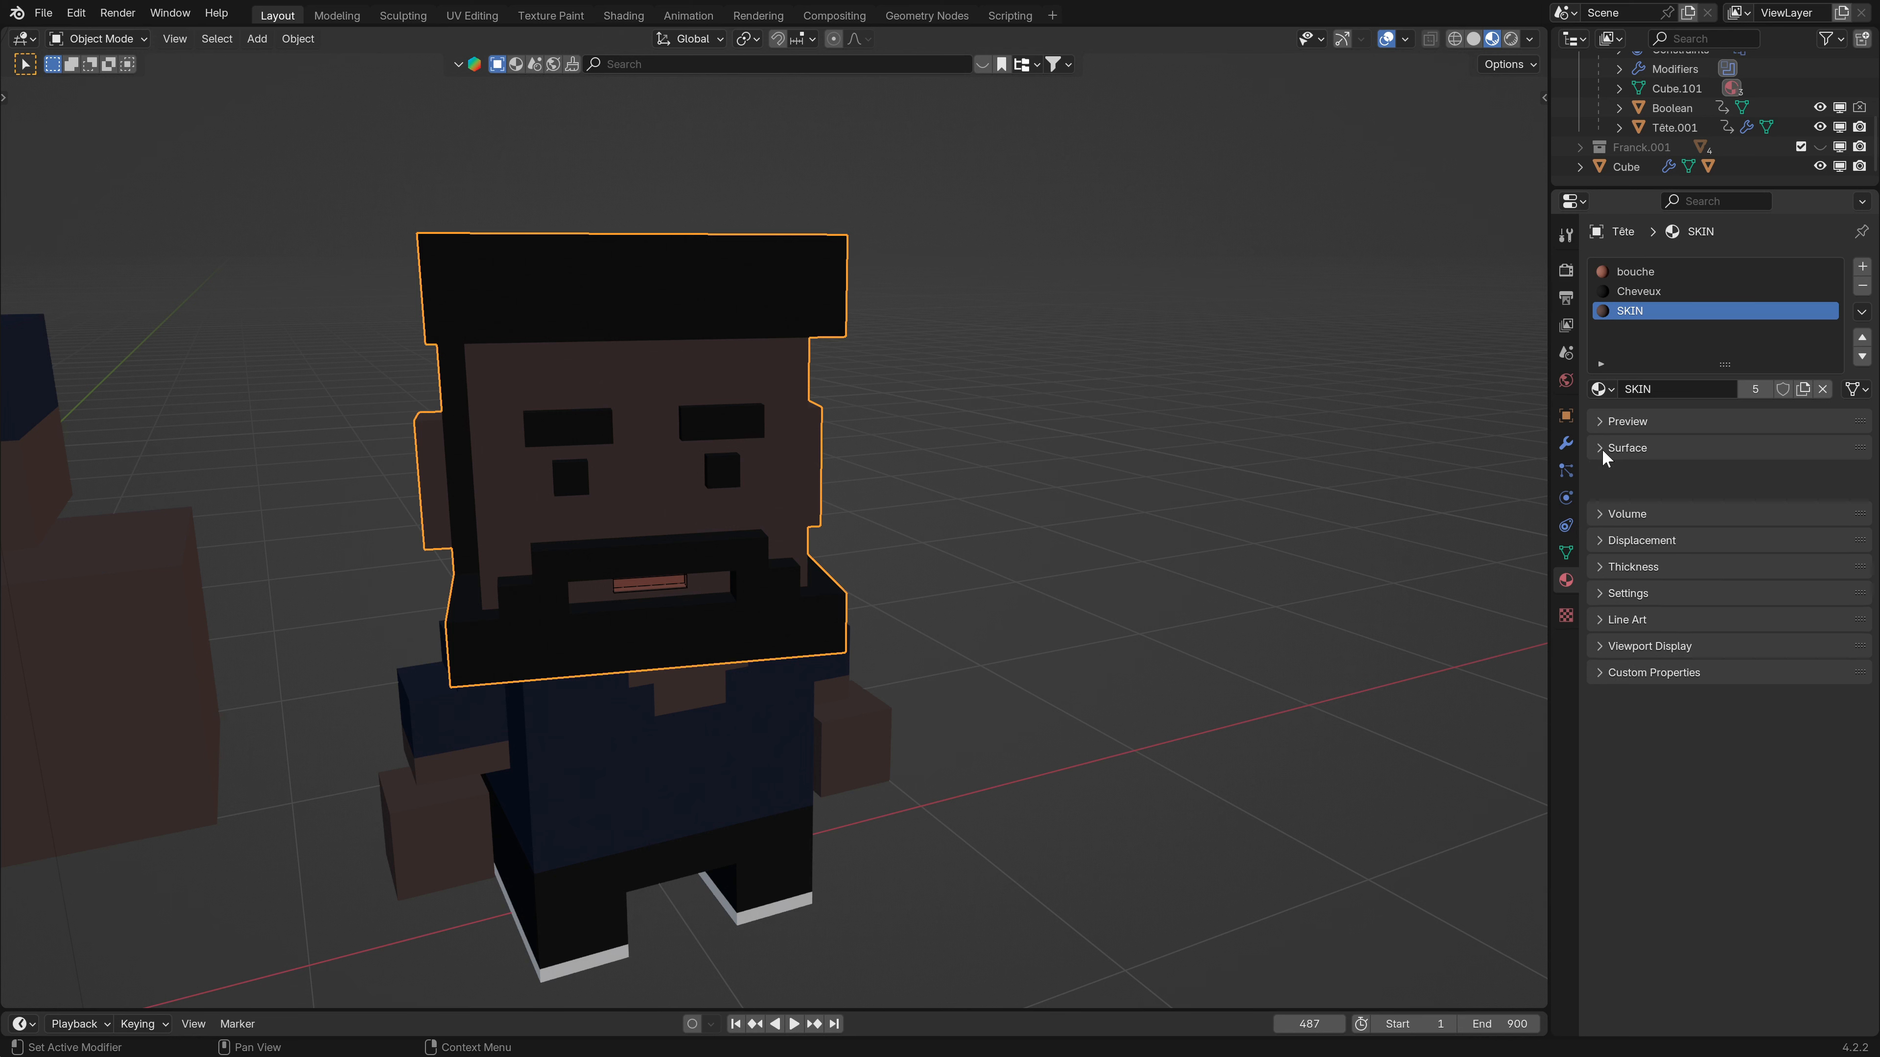
pyautogui.click(1566, 443)
# Compare the reference head with its Boolean switched off and with the Union and Intersect operations, restoring Difference at the end.
pyautogui.click(1773, 300)
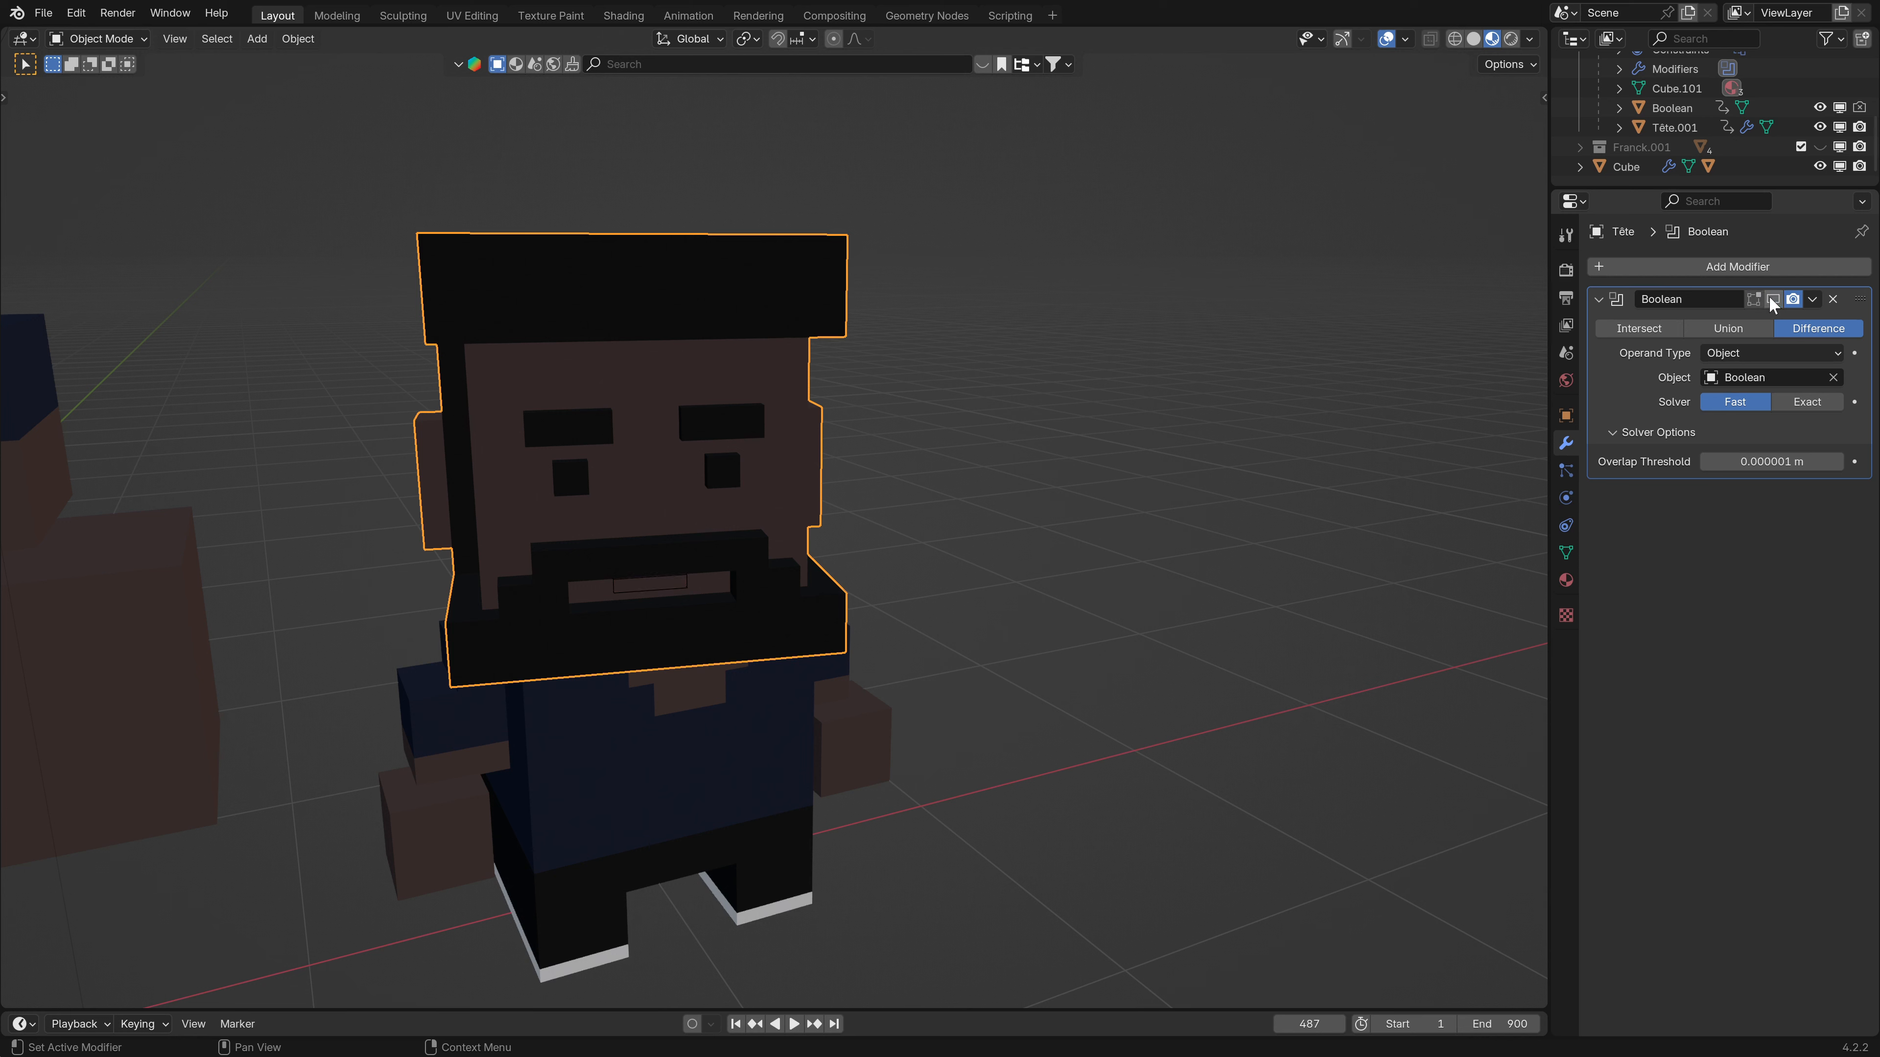
pyautogui.click(1773, 300)
pyautogui.click(1727, 326)
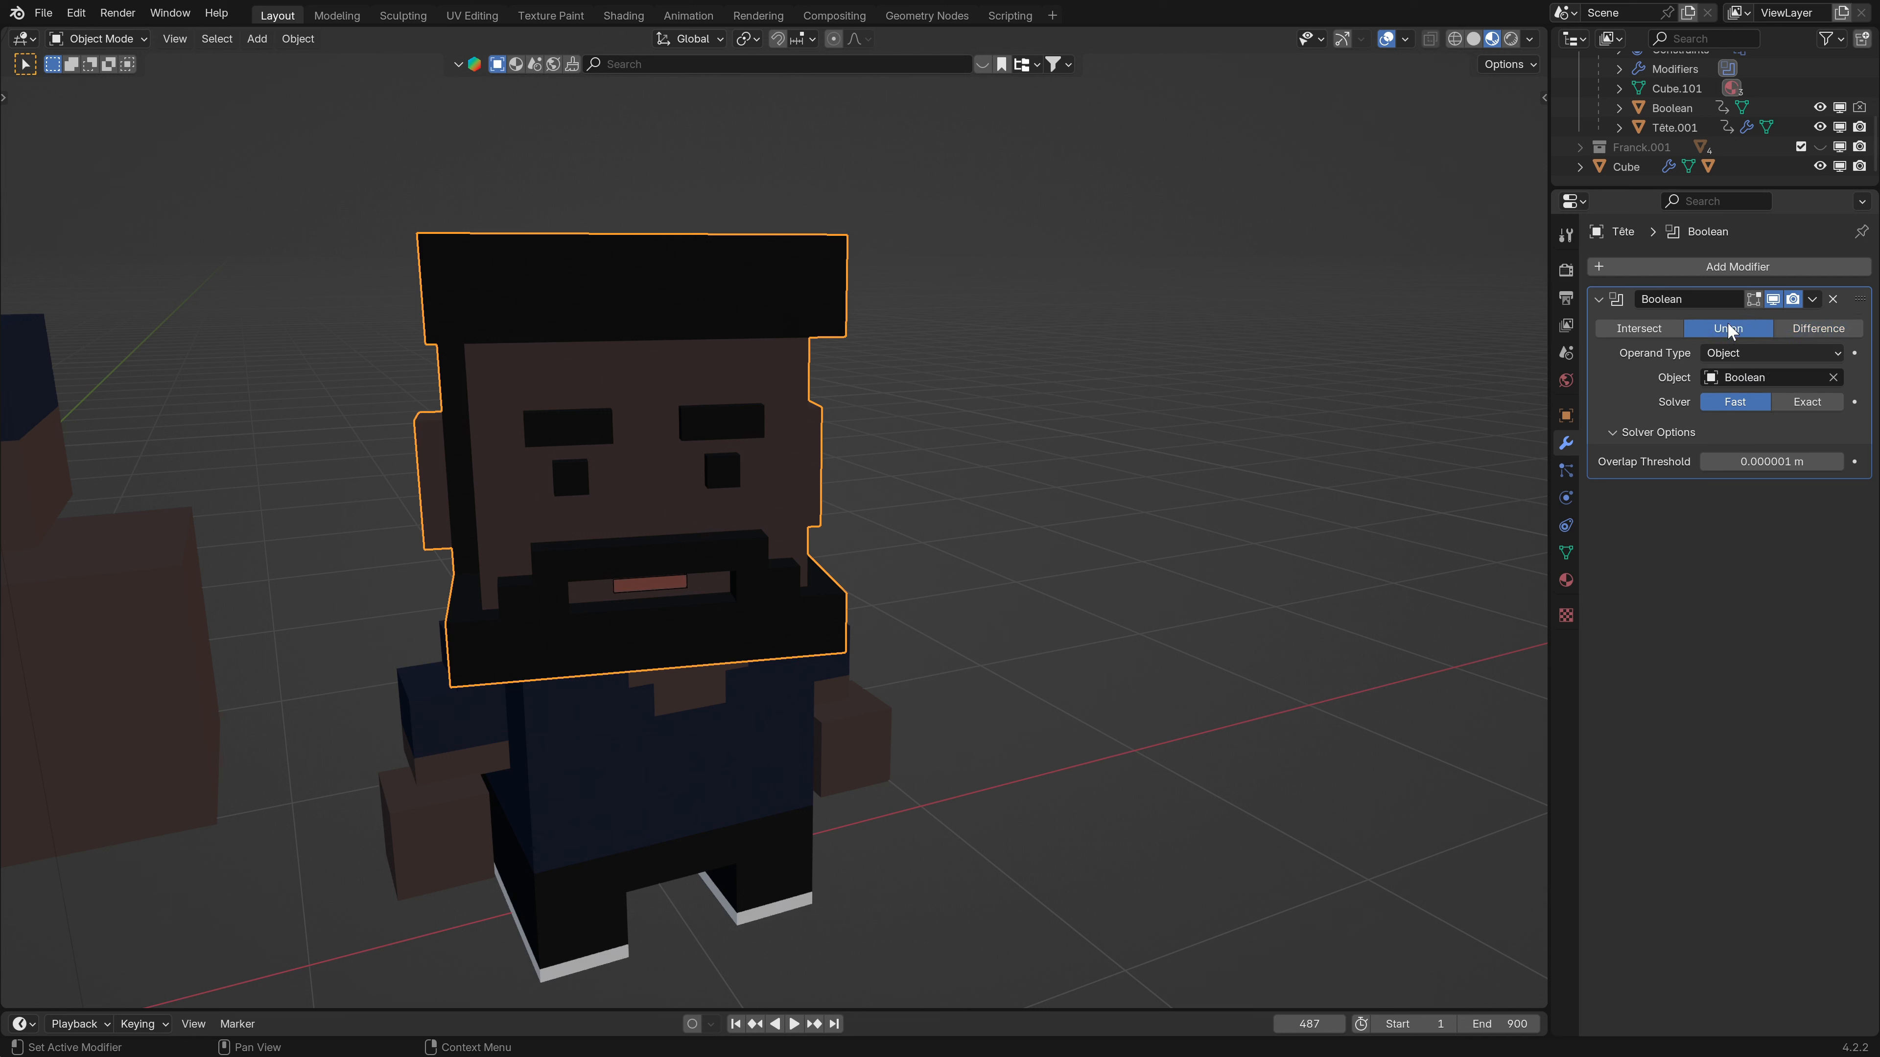
pyautogui.click(1641, 326)
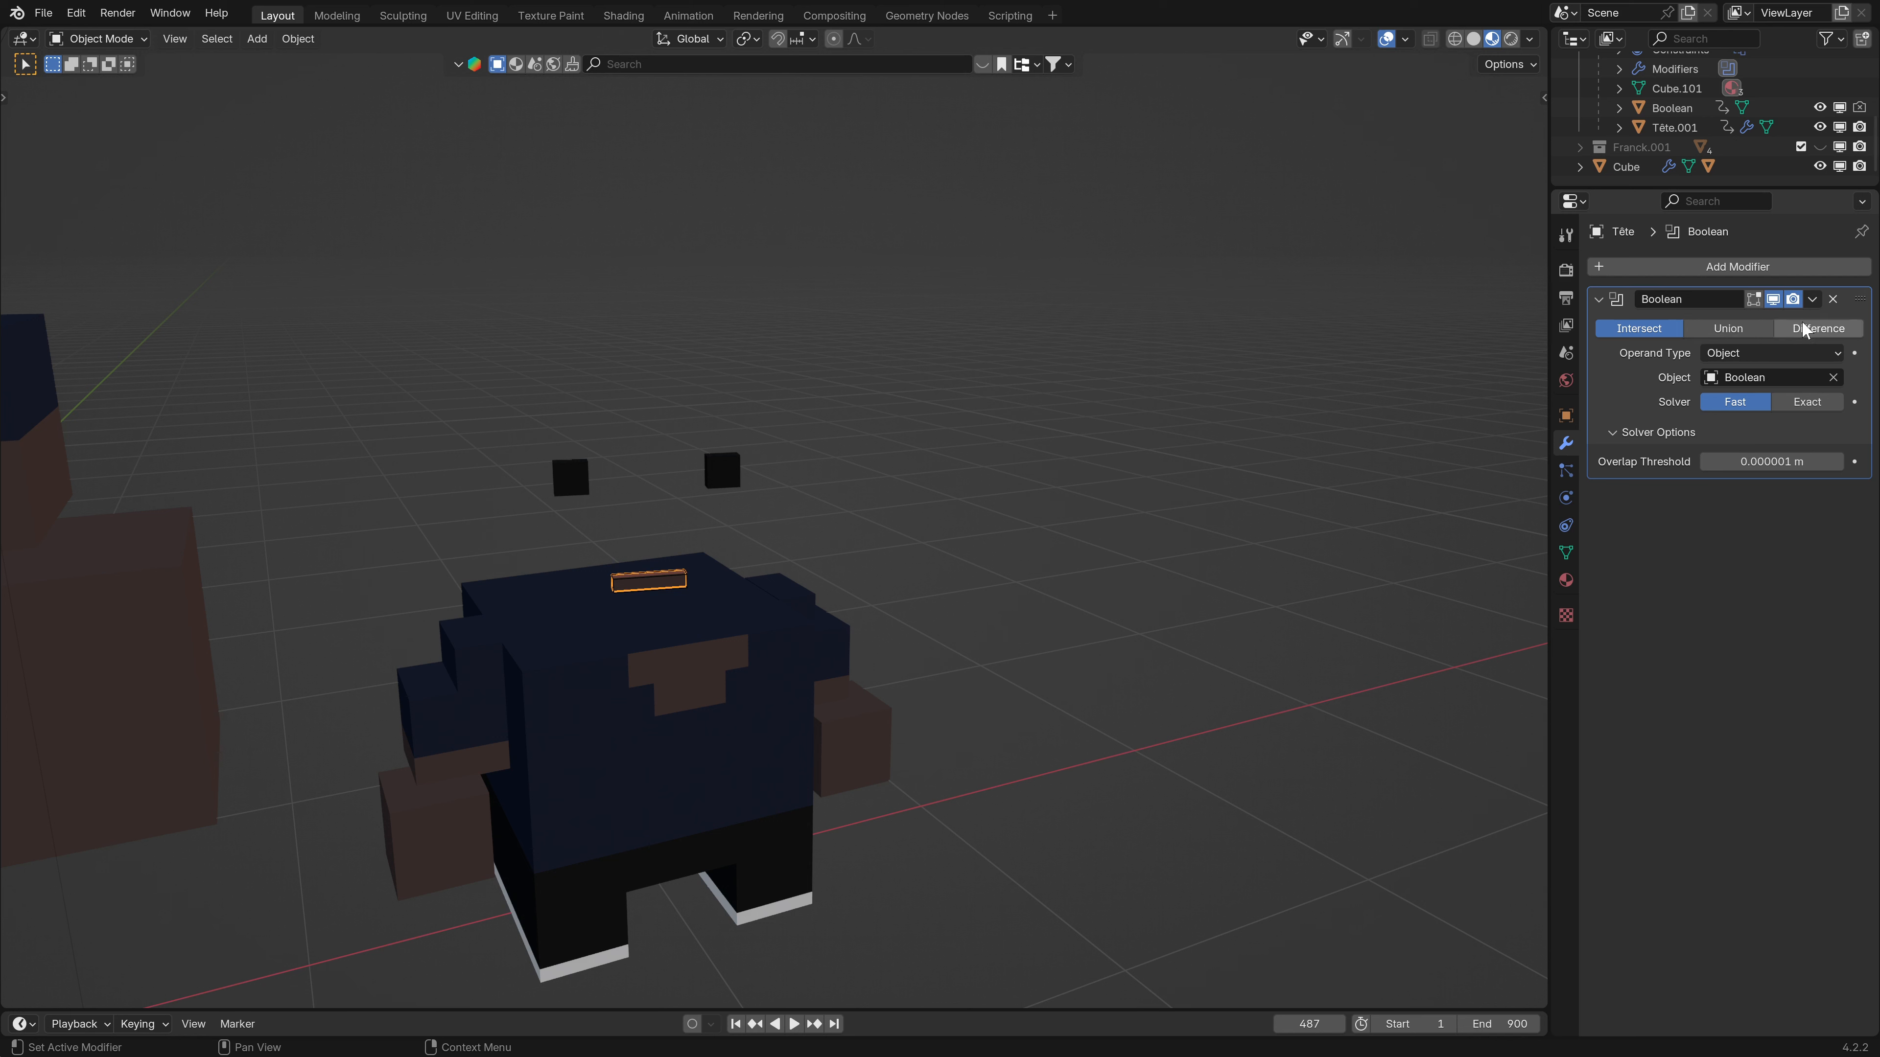
pyautogui.click(1819, 328)
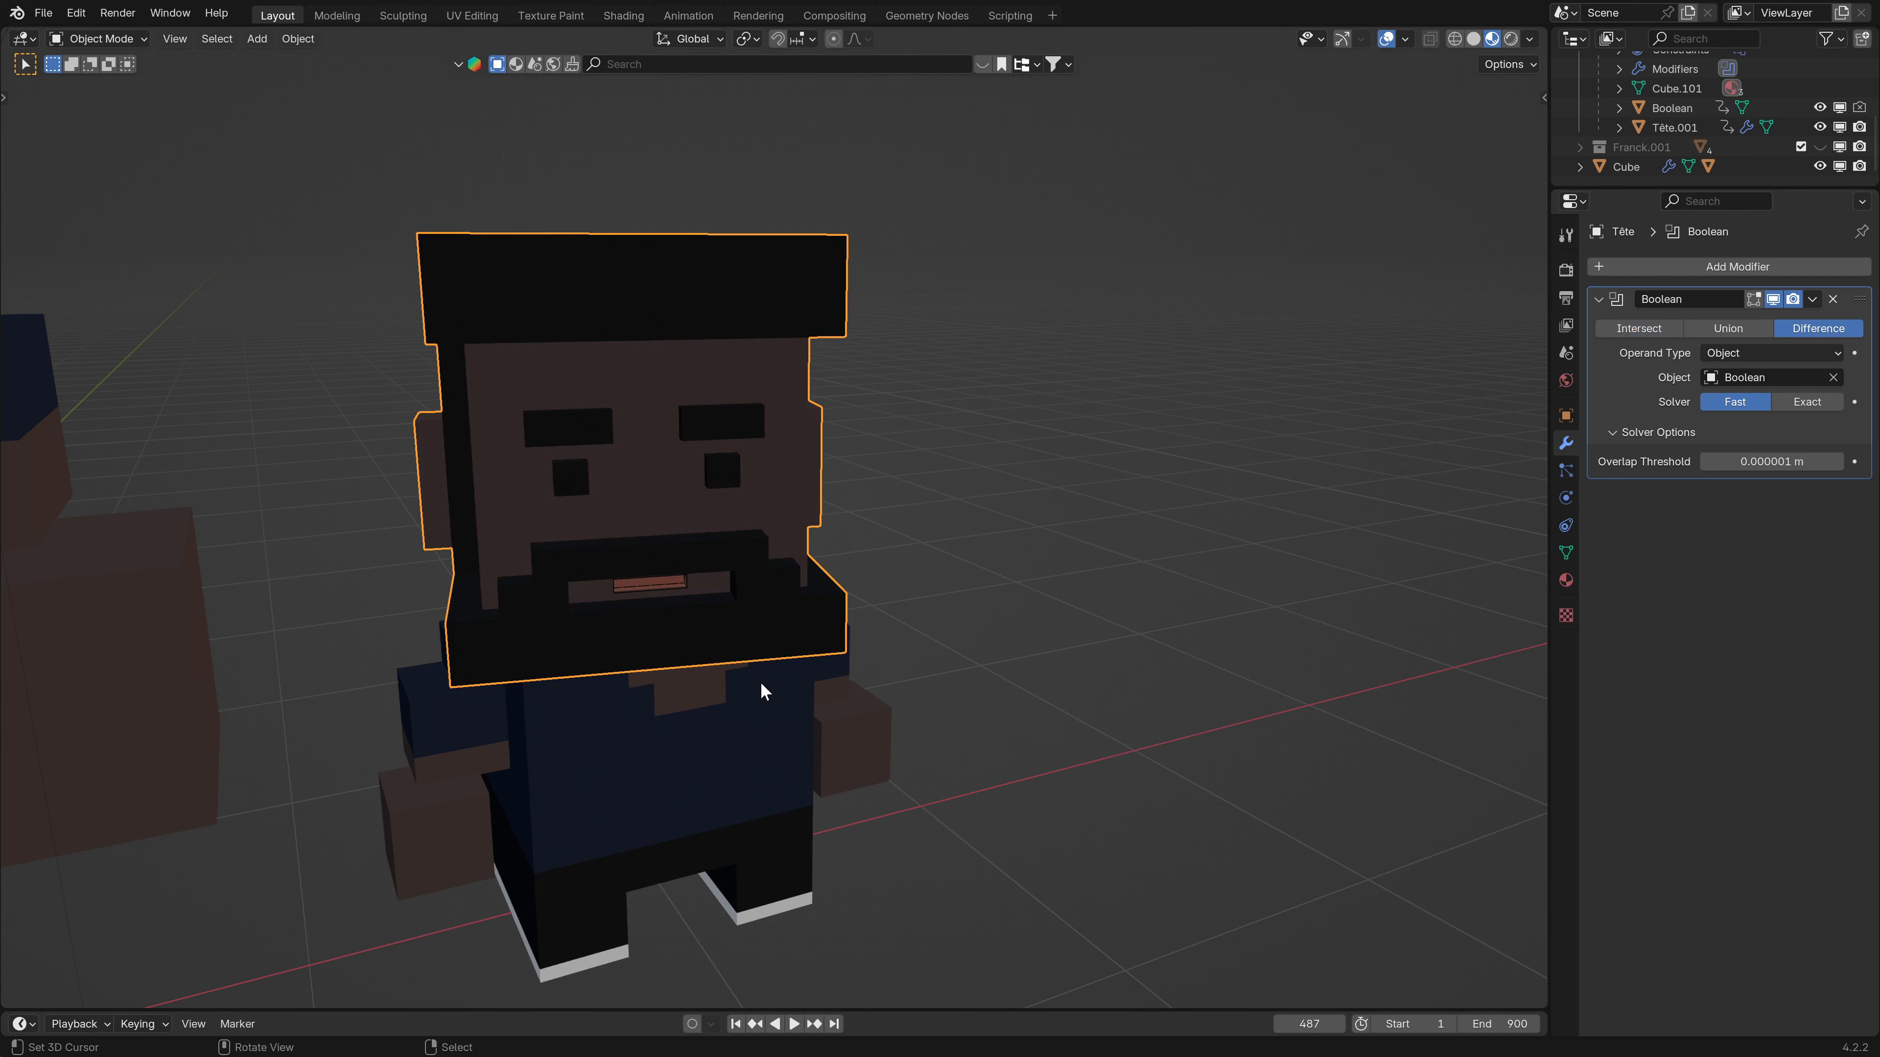
pyautogui.scroll(-3, 296, 736)
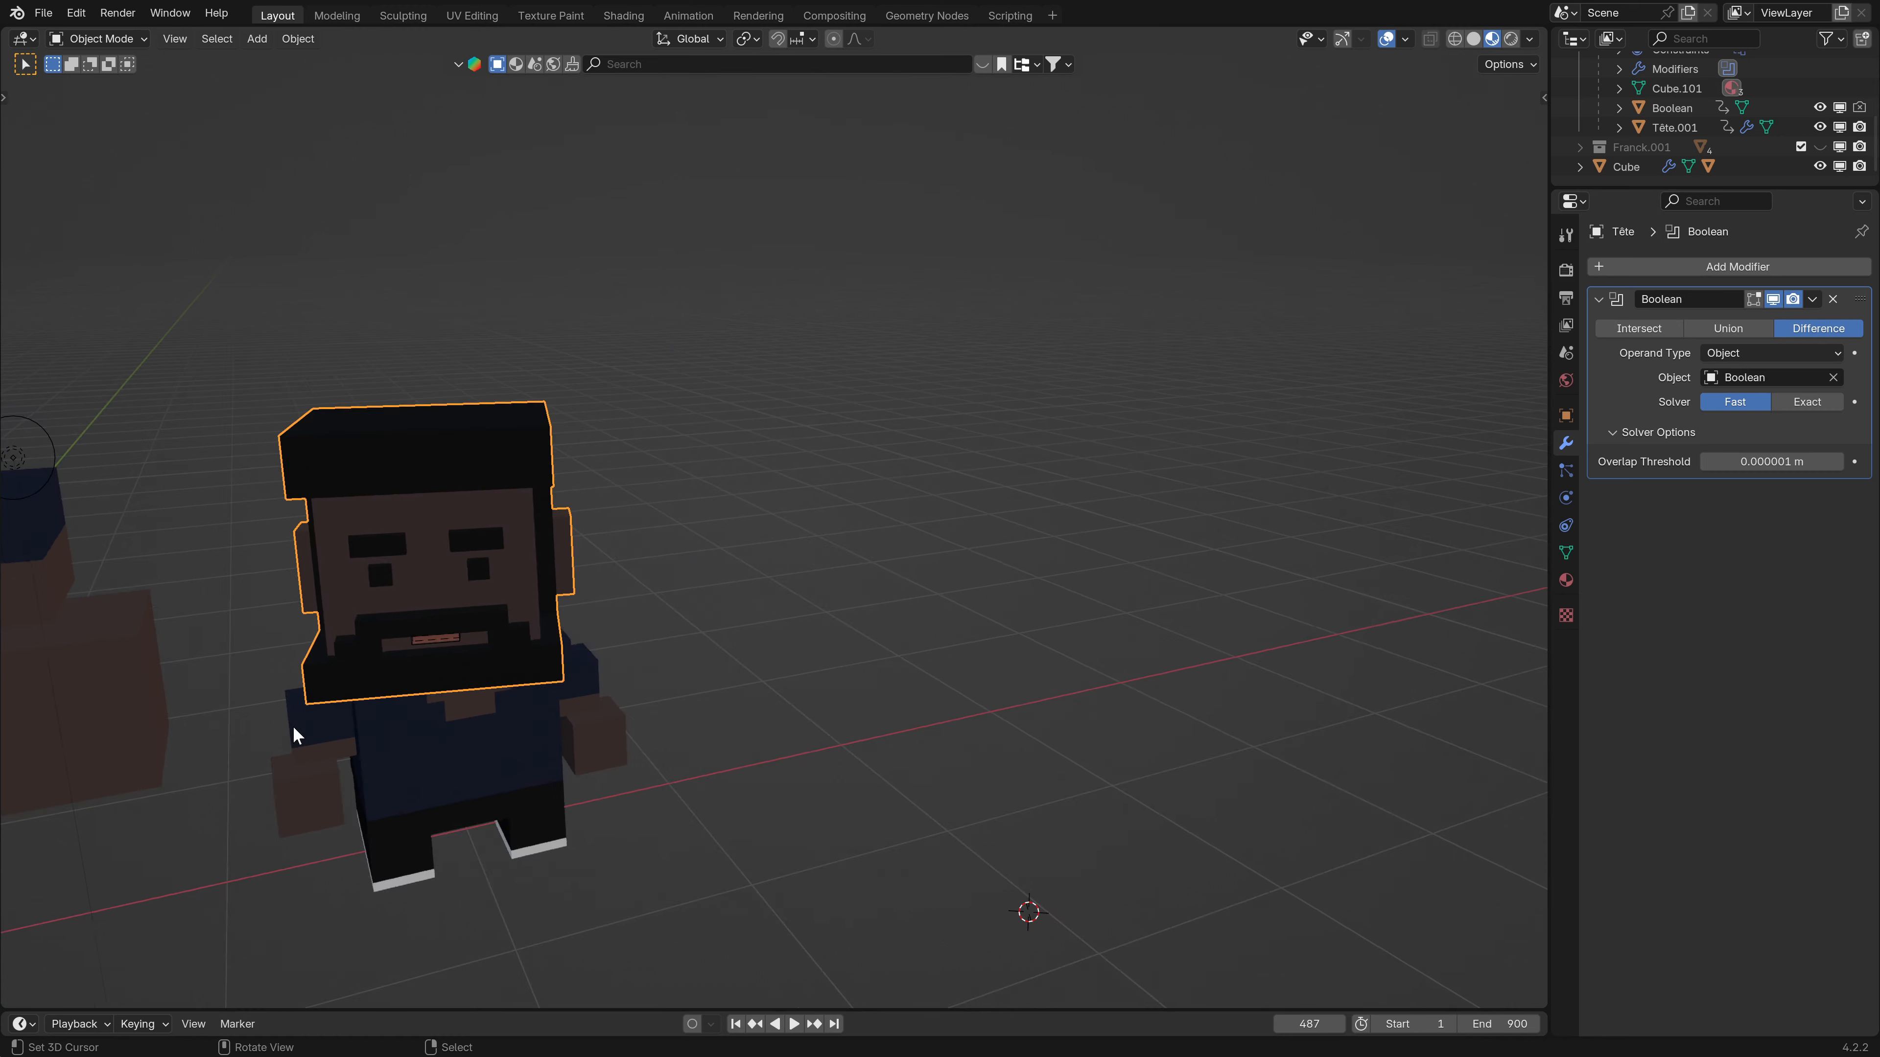
pyautogui.click(1616, 433)
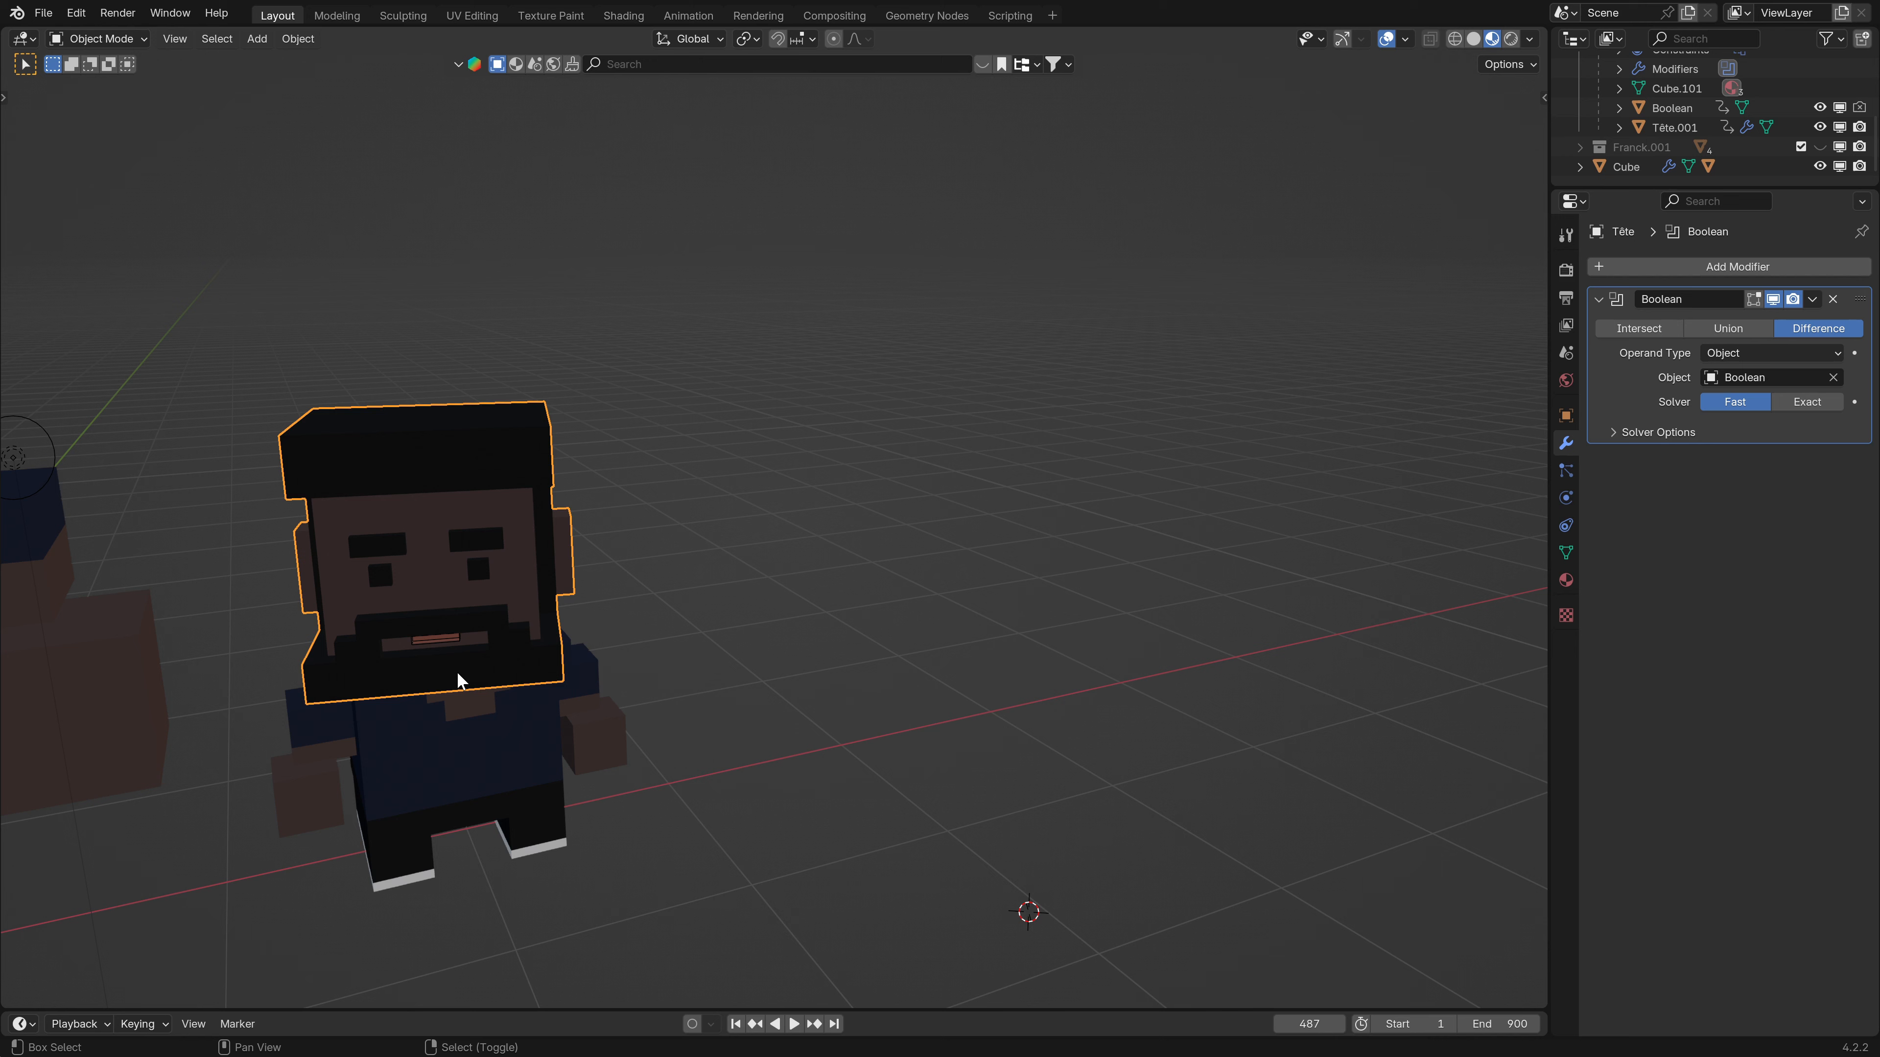
# Select the large character being built and set its Boolean modifier's solver to Fast, matching the reference head.
pyautogui.moveTo(413, 675); pyautogui.dragTo(681, 458, button='middle')
pyautogui.click(722, 319)
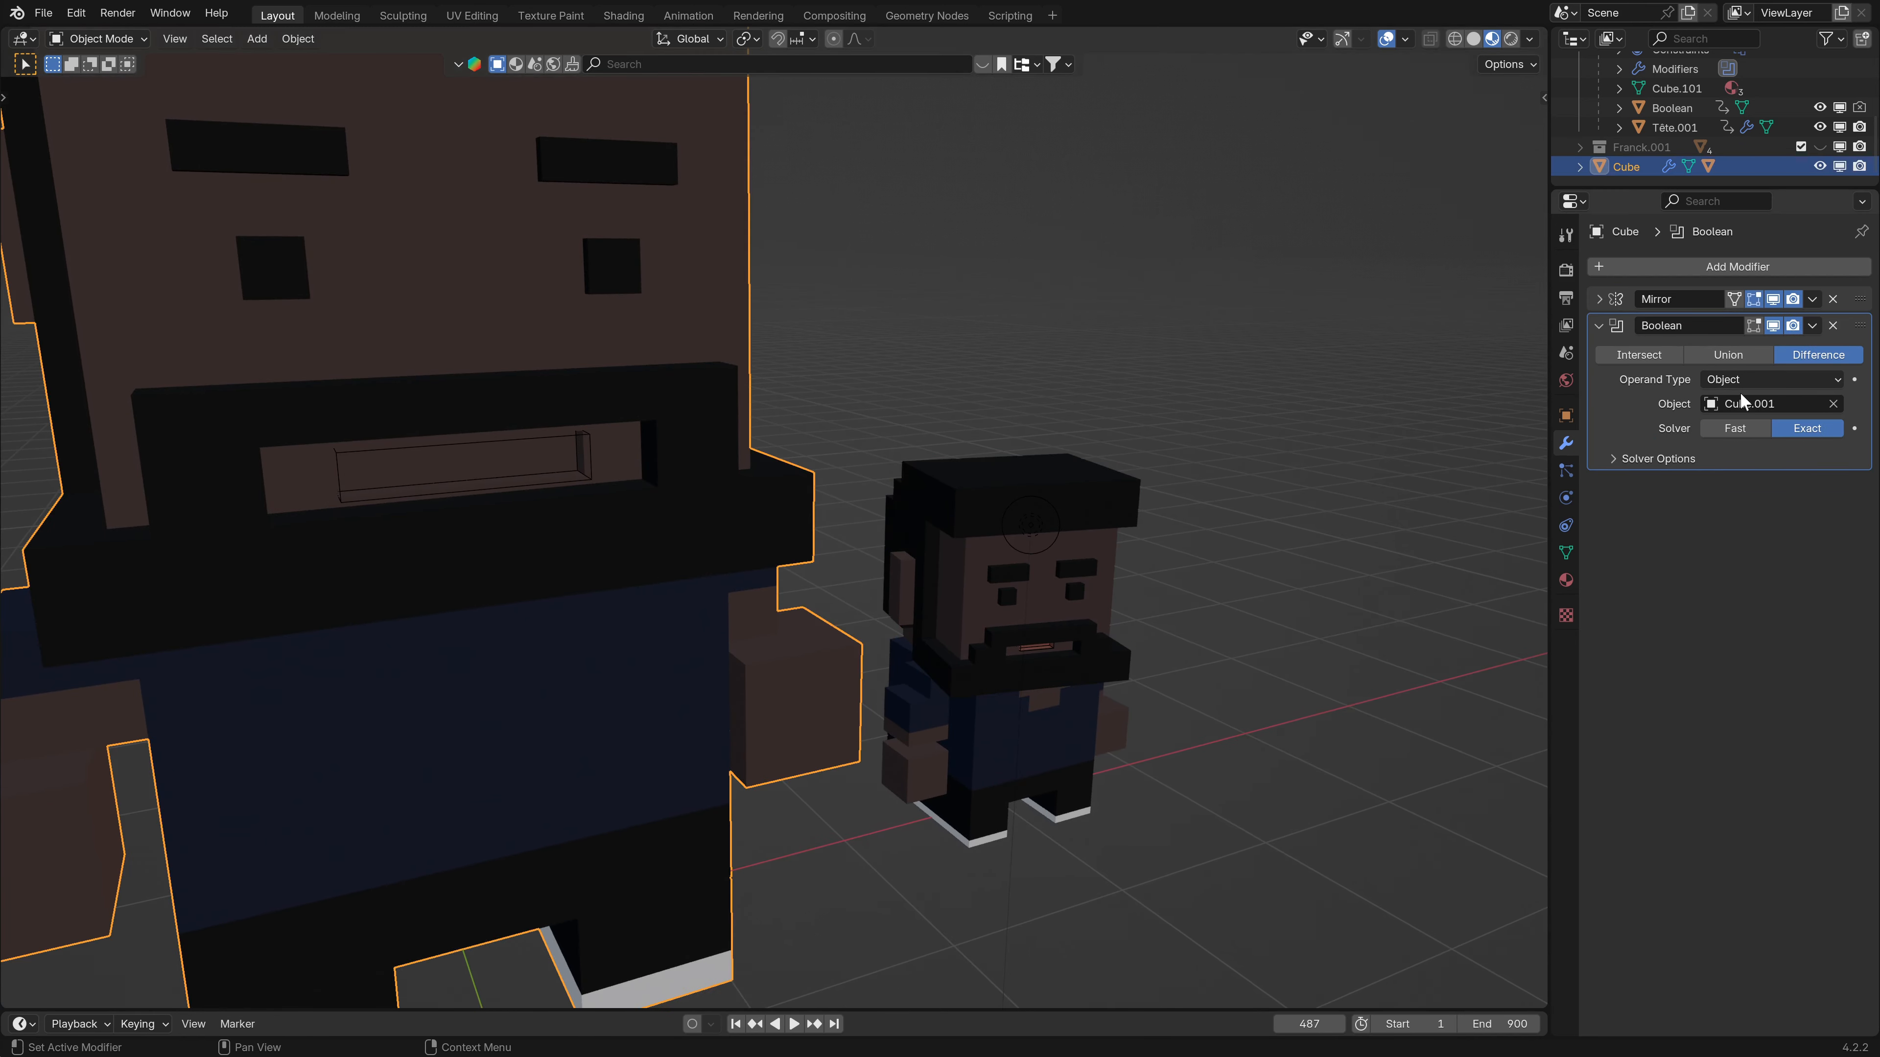
pyautogui.click(1079, 555)
pyautogui.click(630, 474)
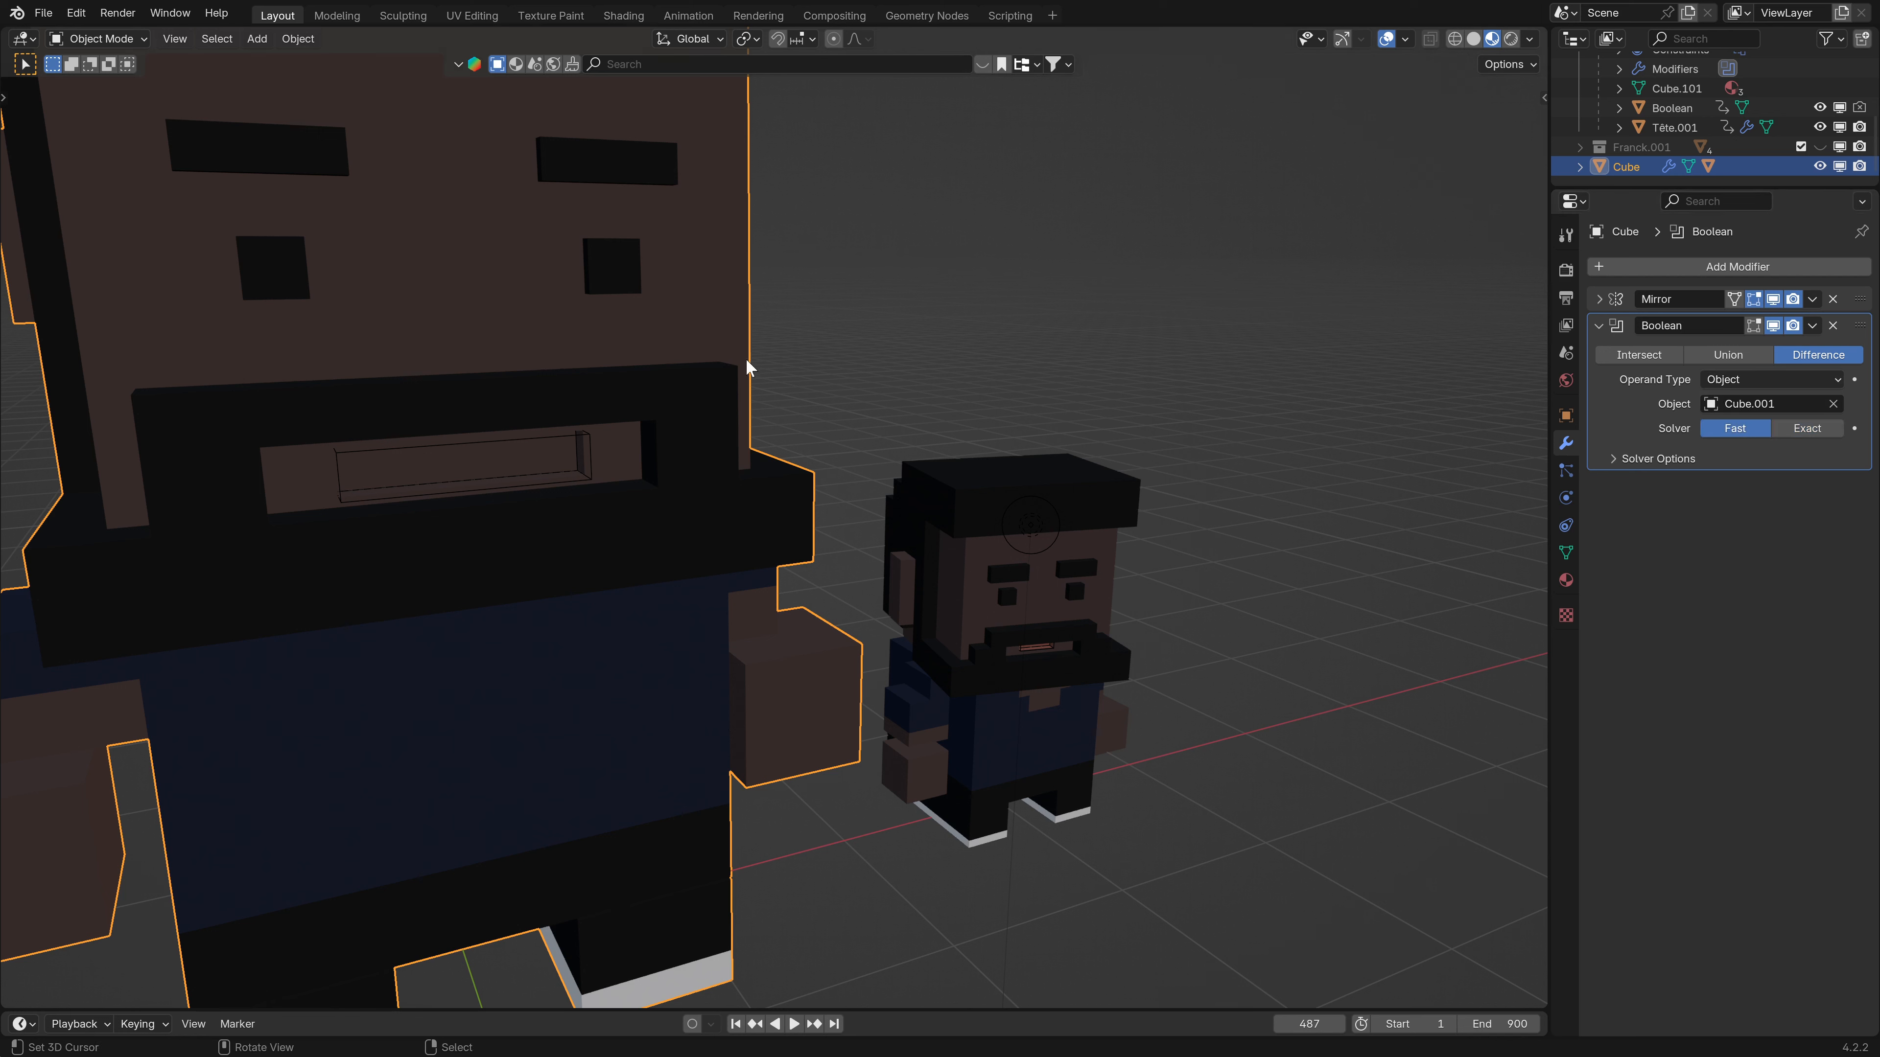
# Add a material slot to the character, assign the existing bouche material to it and move it to the first position.
pyautogui.click(1565, 580)
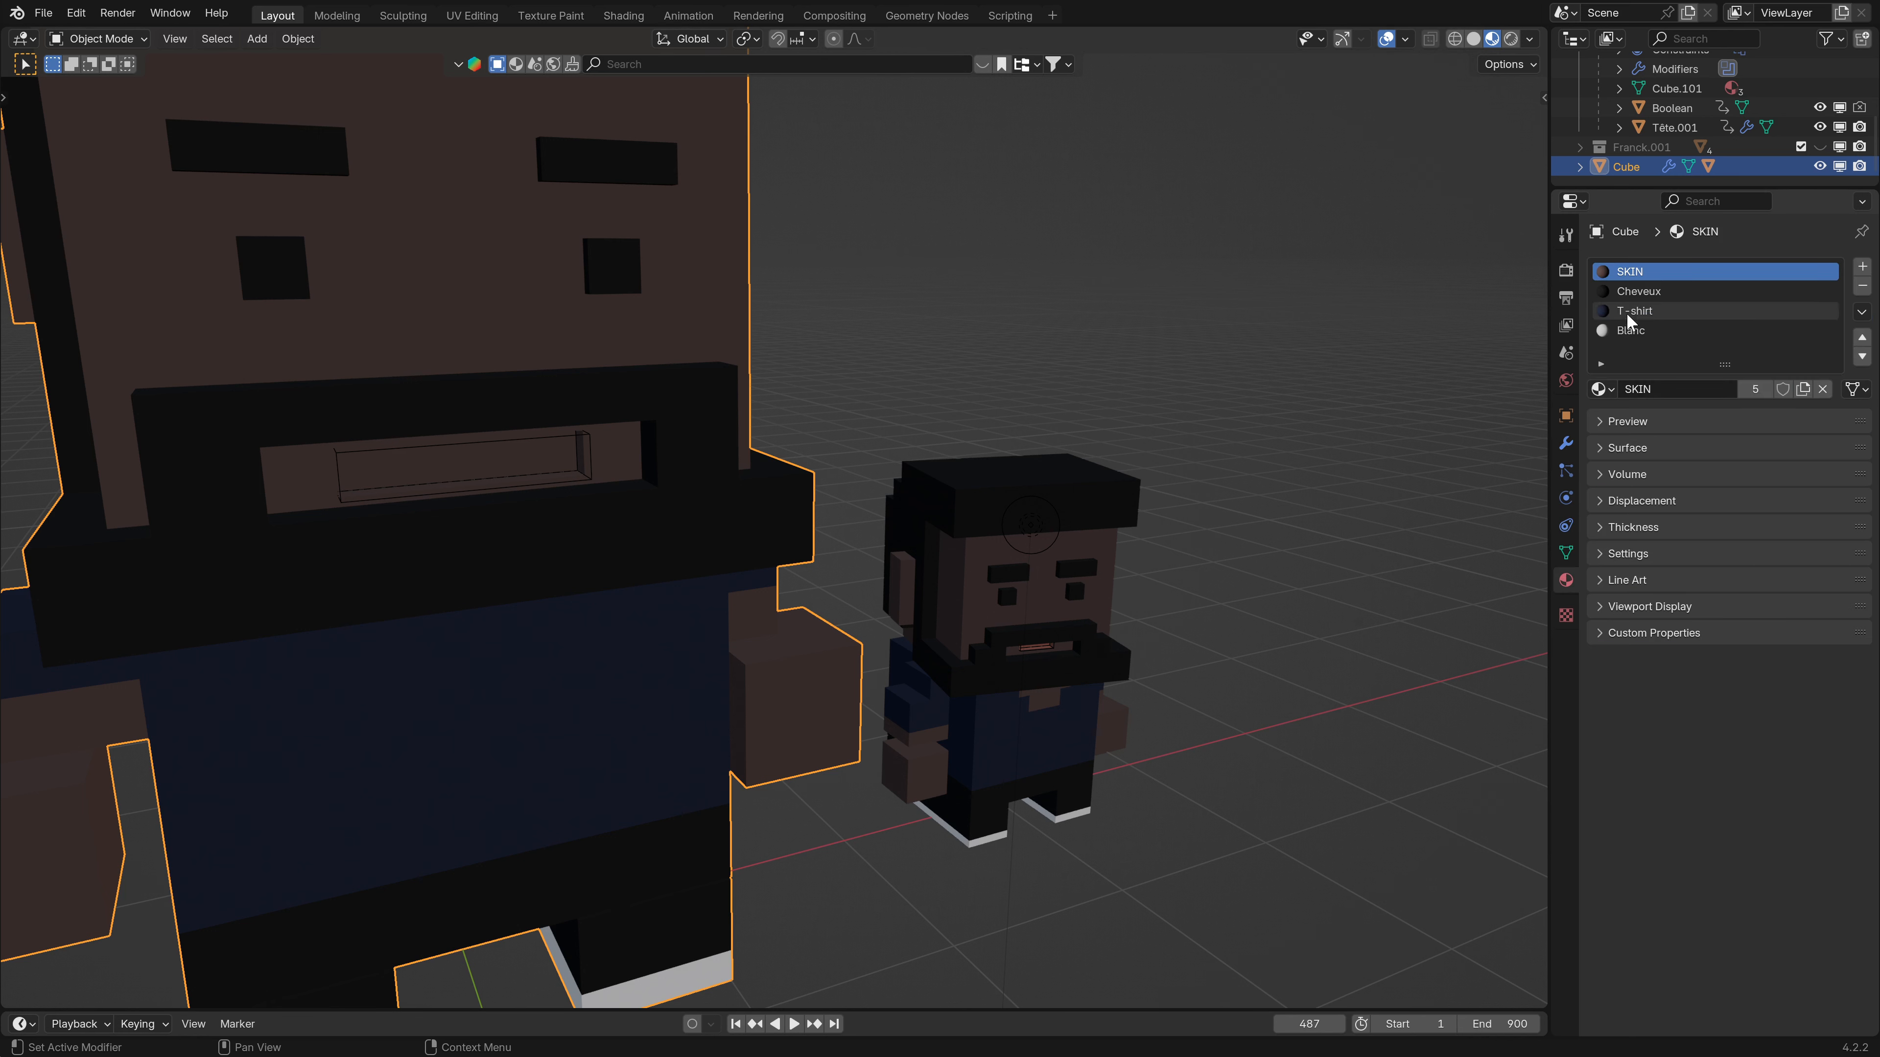
pyautogui.click(1862, 268)
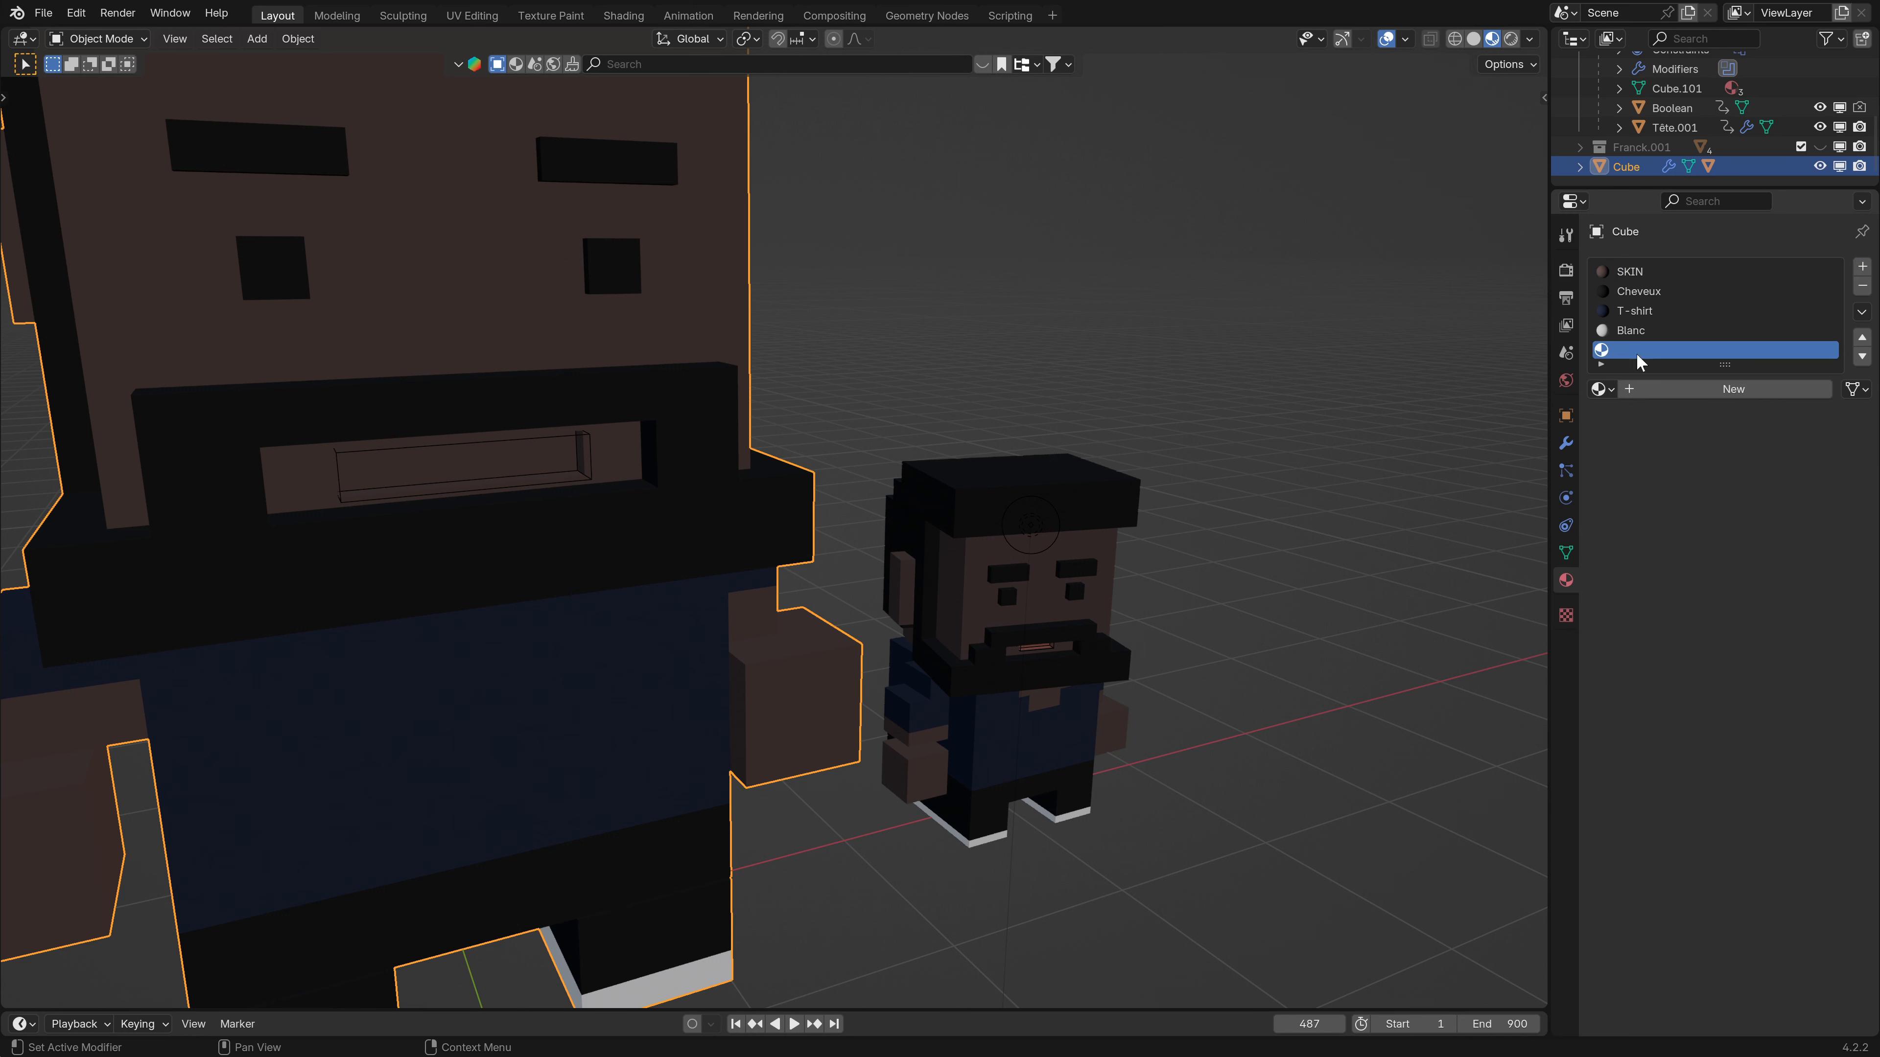
pyautogui.click(1601, 389)
pyautogui.click(1641, 438)
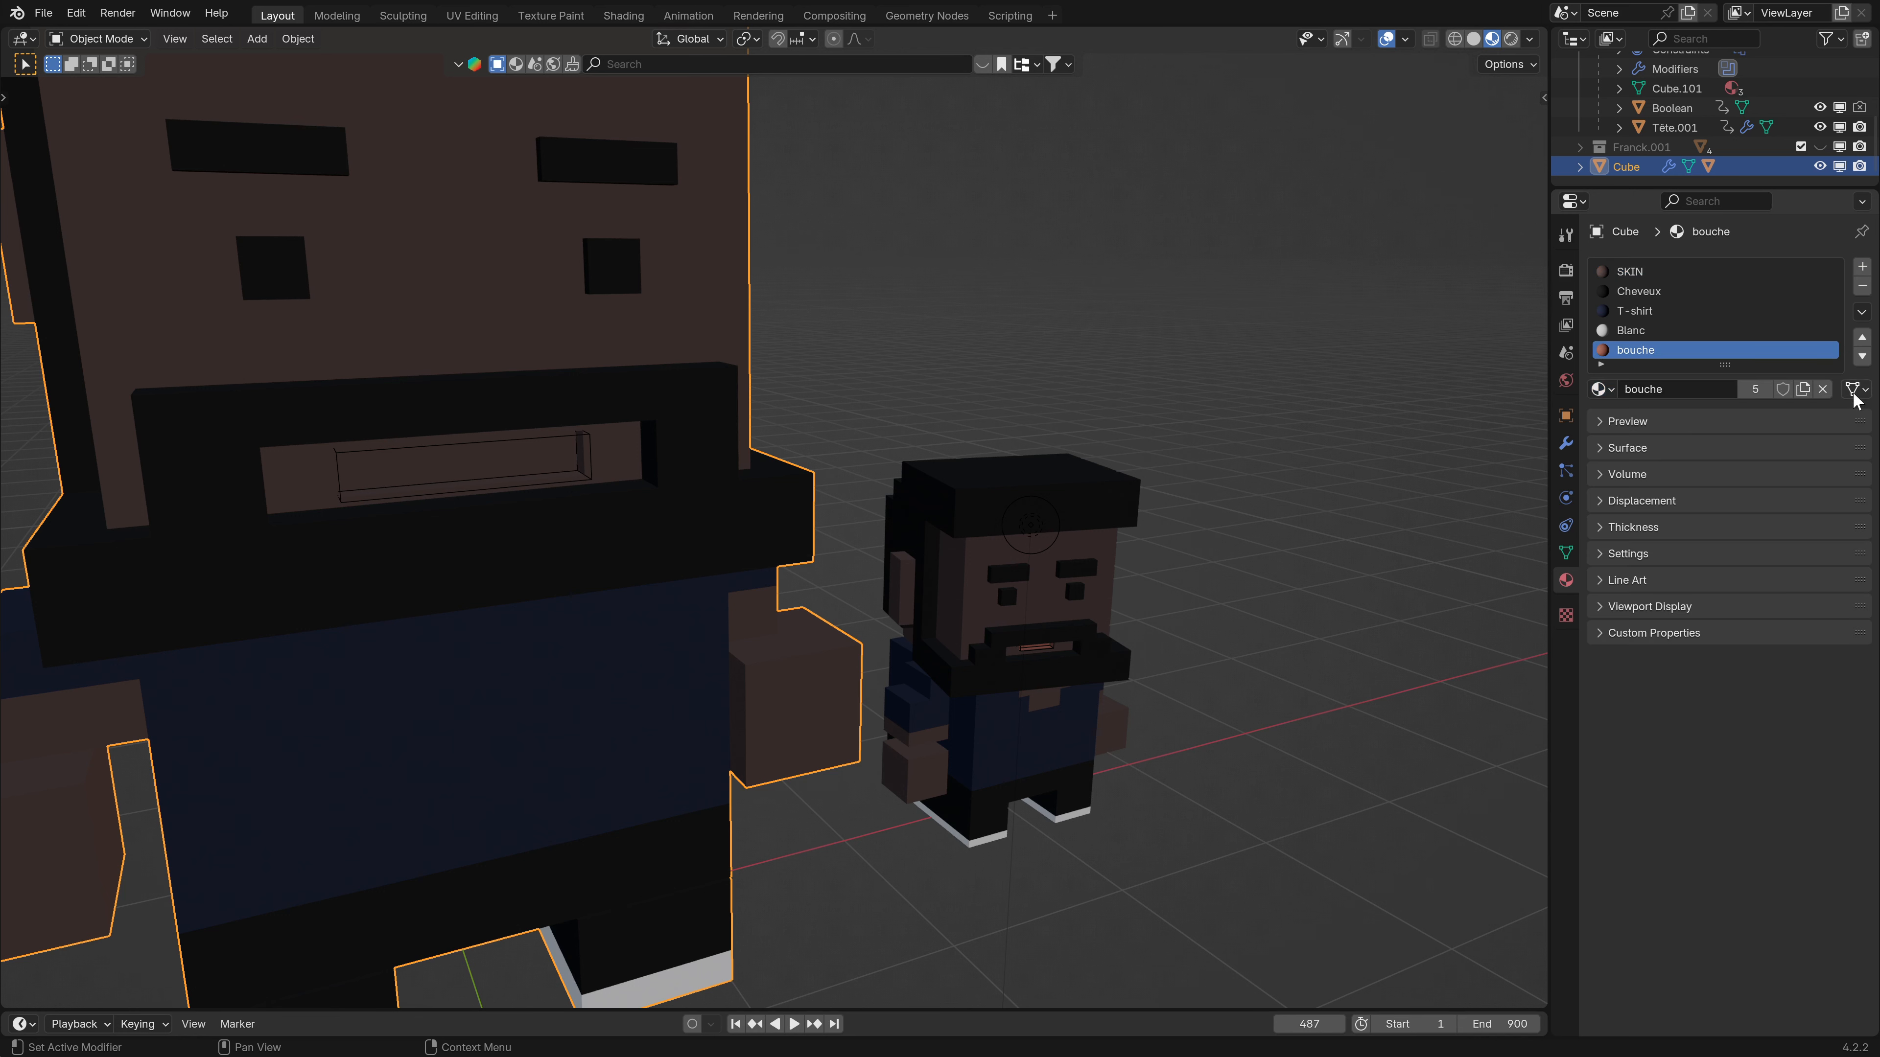
pyautogui.click(1863, 336)
pyautogui.click(1862, 337)
pyautogui.click(1862, 336)
pyautogui.click(1862, 337)
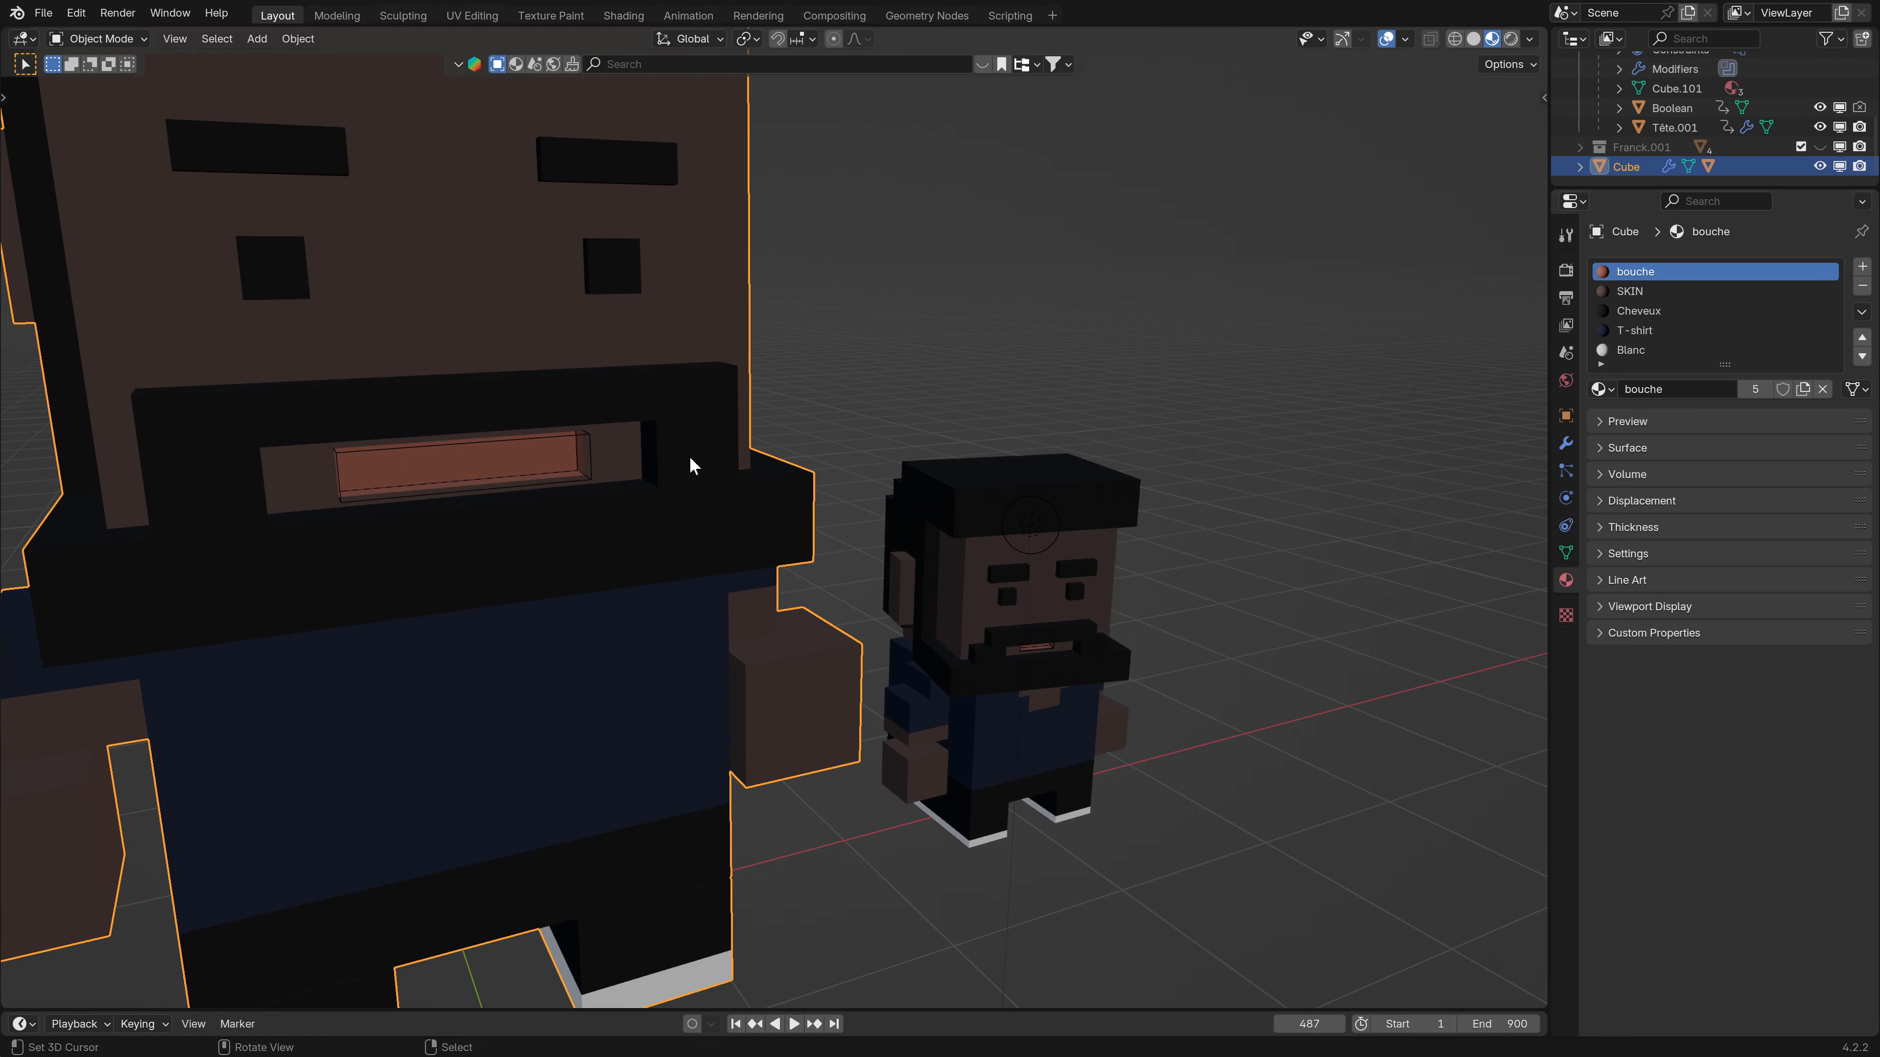
# Compare both mouths, select the reference's Boolean block and disable its display in the viewport.
pyautogui.scroll(-5, 688, 462)
pyautogui.moveTo(590, 572)
pyautogui.mouseDown(button='middle')
pyautogui.moveTo(669, 546)
pyautogui.moveTo(628, 563)
pyautogui.moveTo(510, 548)
pyautogui.moveTo(586, 564)
pyautogui.mouseUp(button='middle')
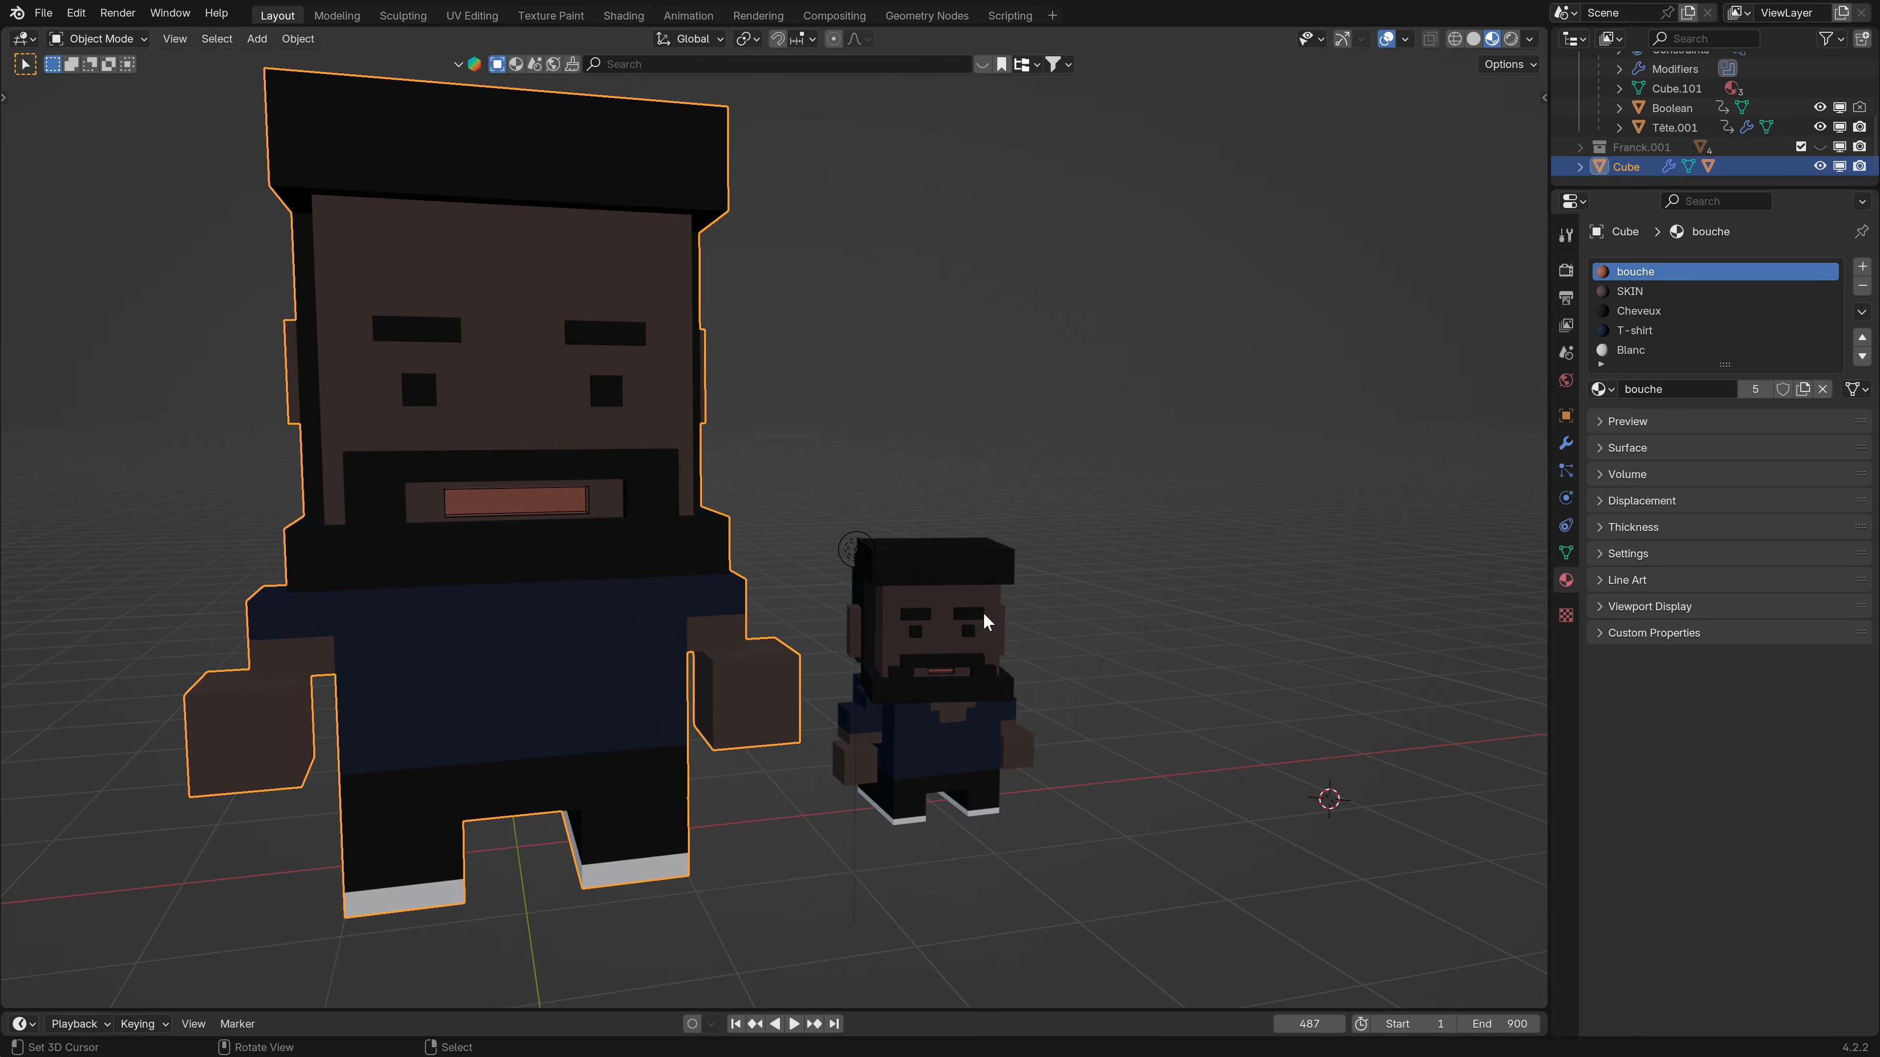
pyautogui.scroll(8, 954, 676)
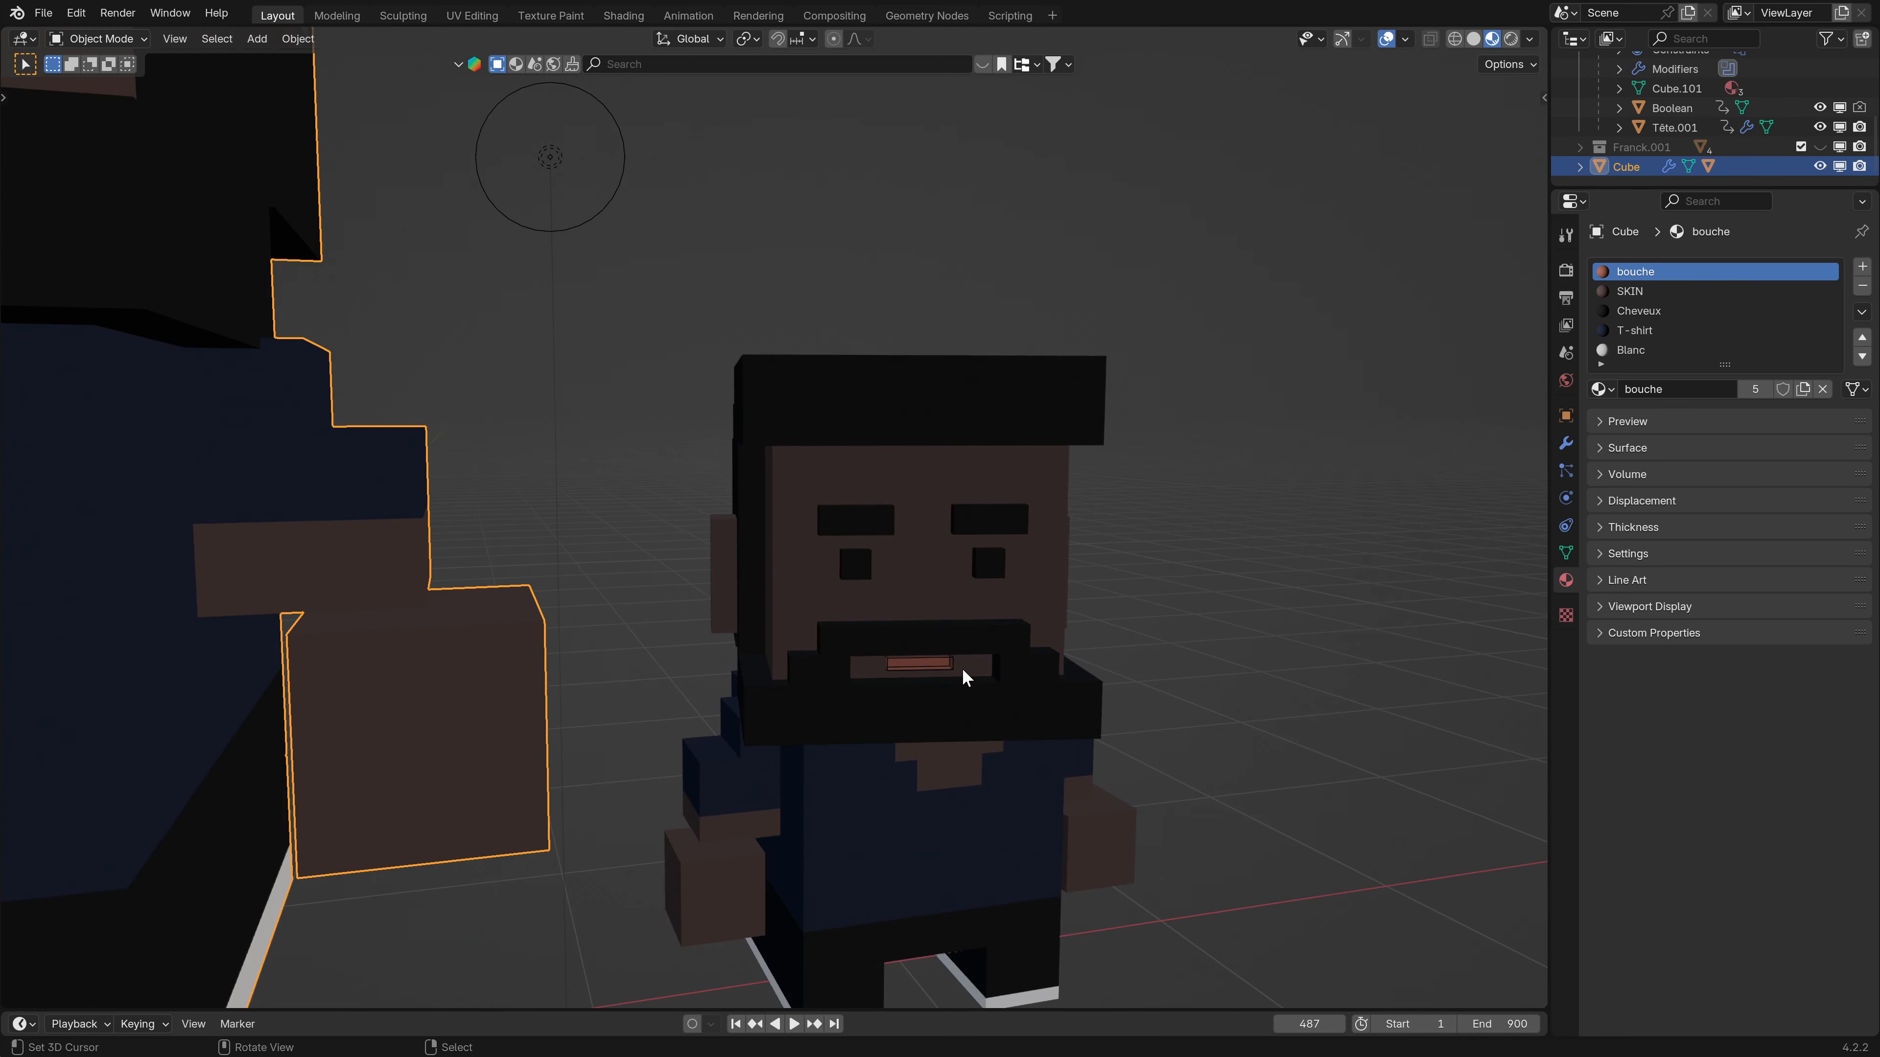
pyautogui.click(955, 665)
pyautogui.click(954, 662)
pyautogui.click(954, 662)
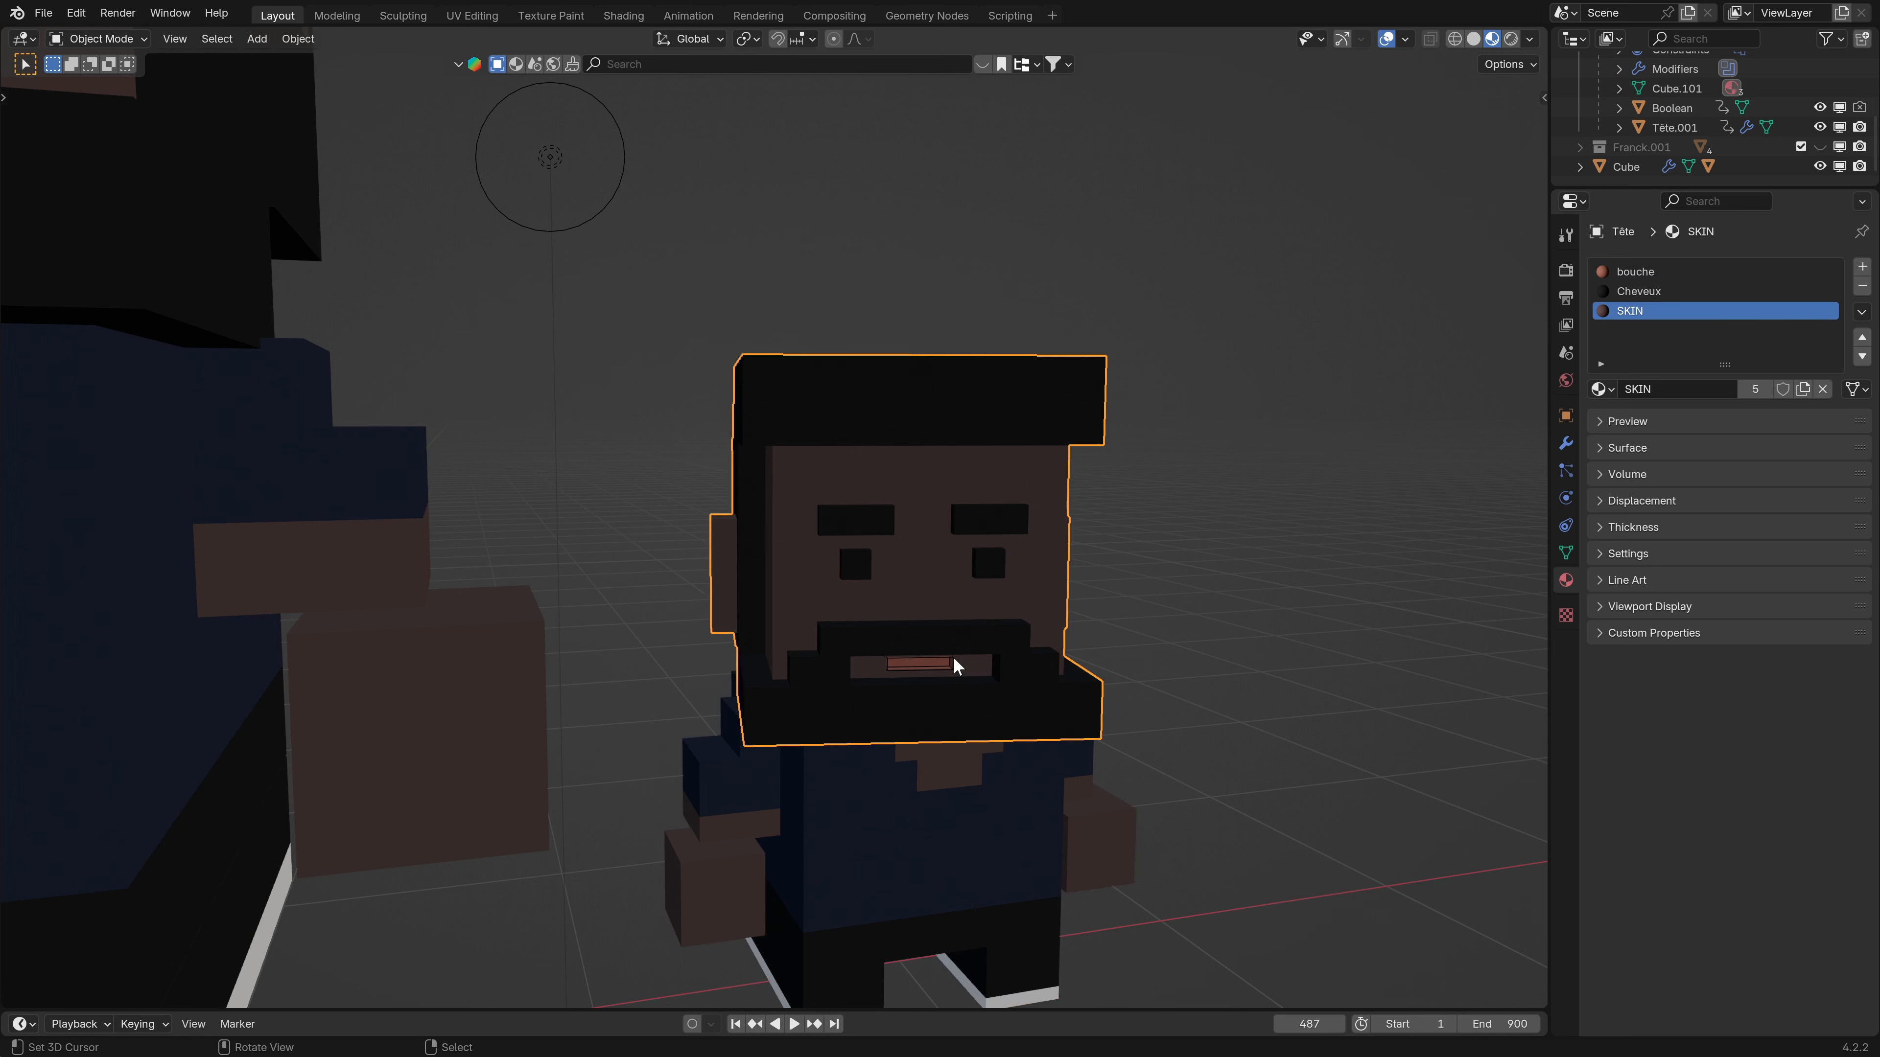
pyautogui.click(954, 659)
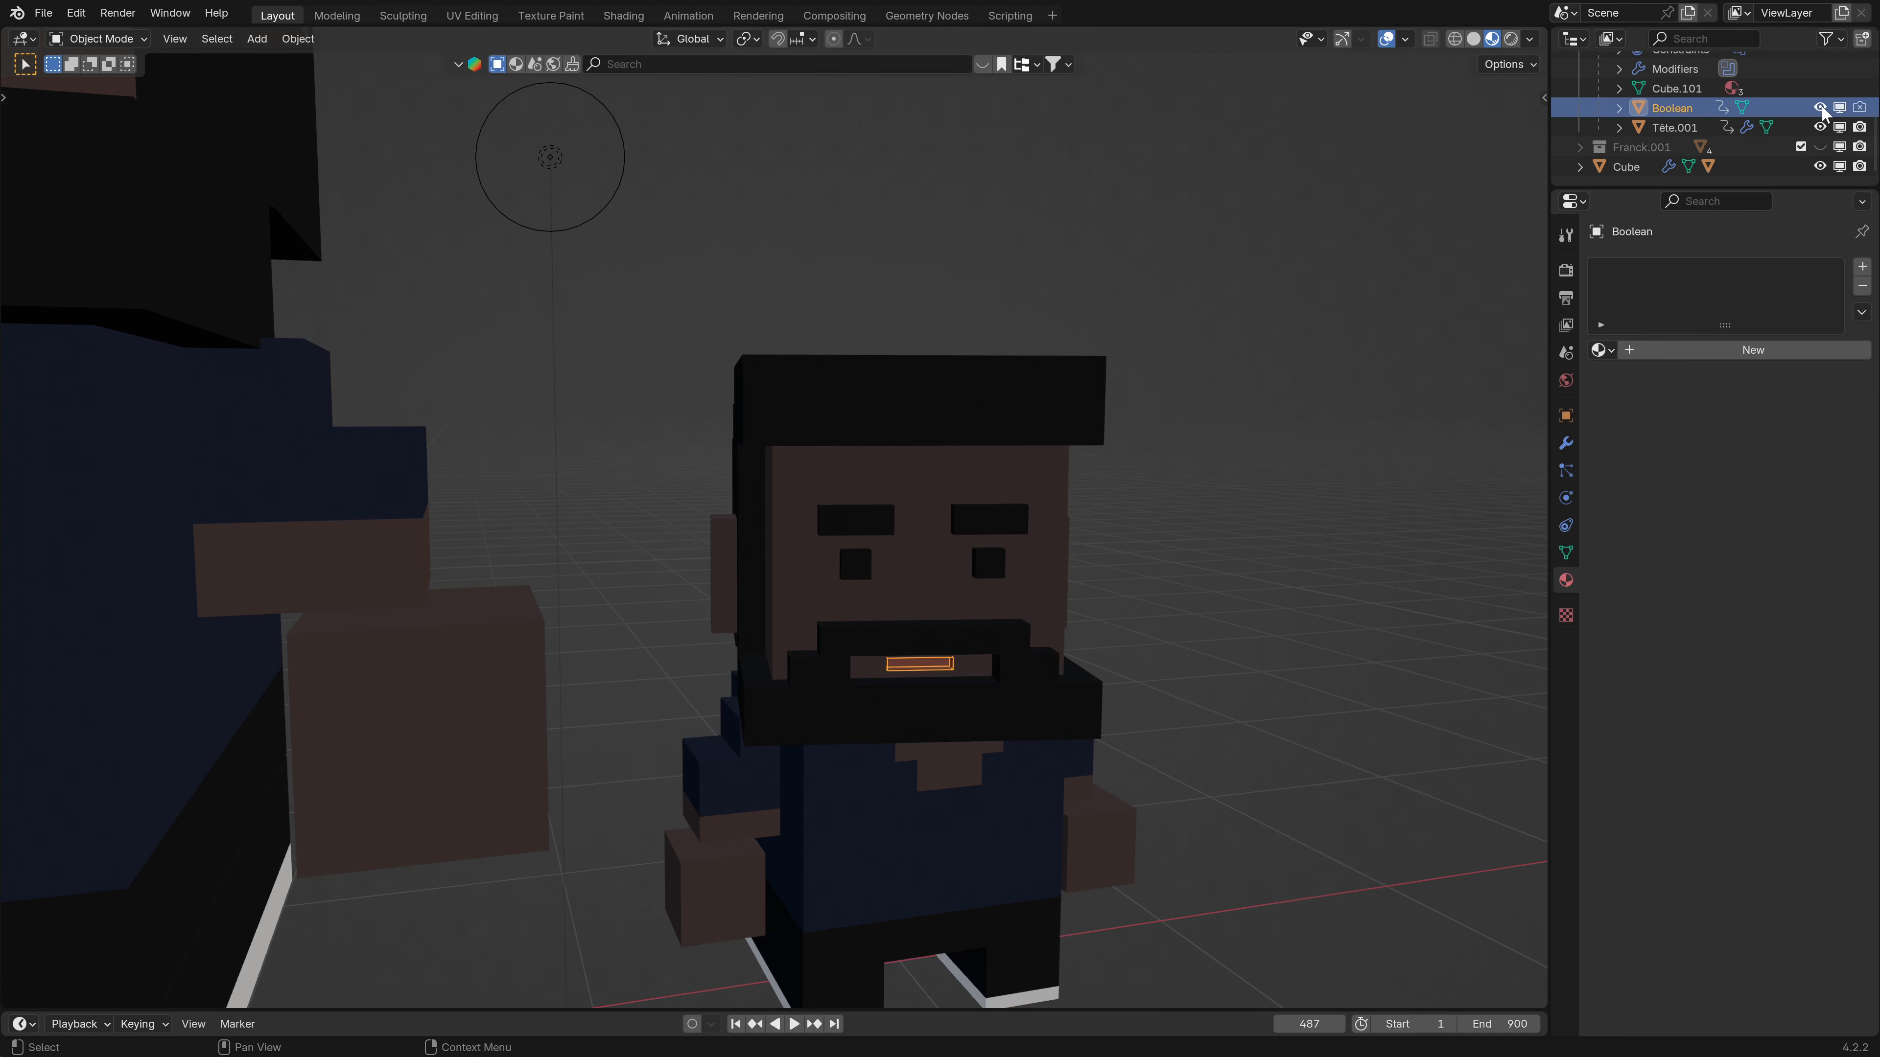
pyautogui.click(1838, 108)
# Collapse the Franck reference collection in the scene hierarchy and hide it.
pyautogui.scroll(4, 1742, 89)
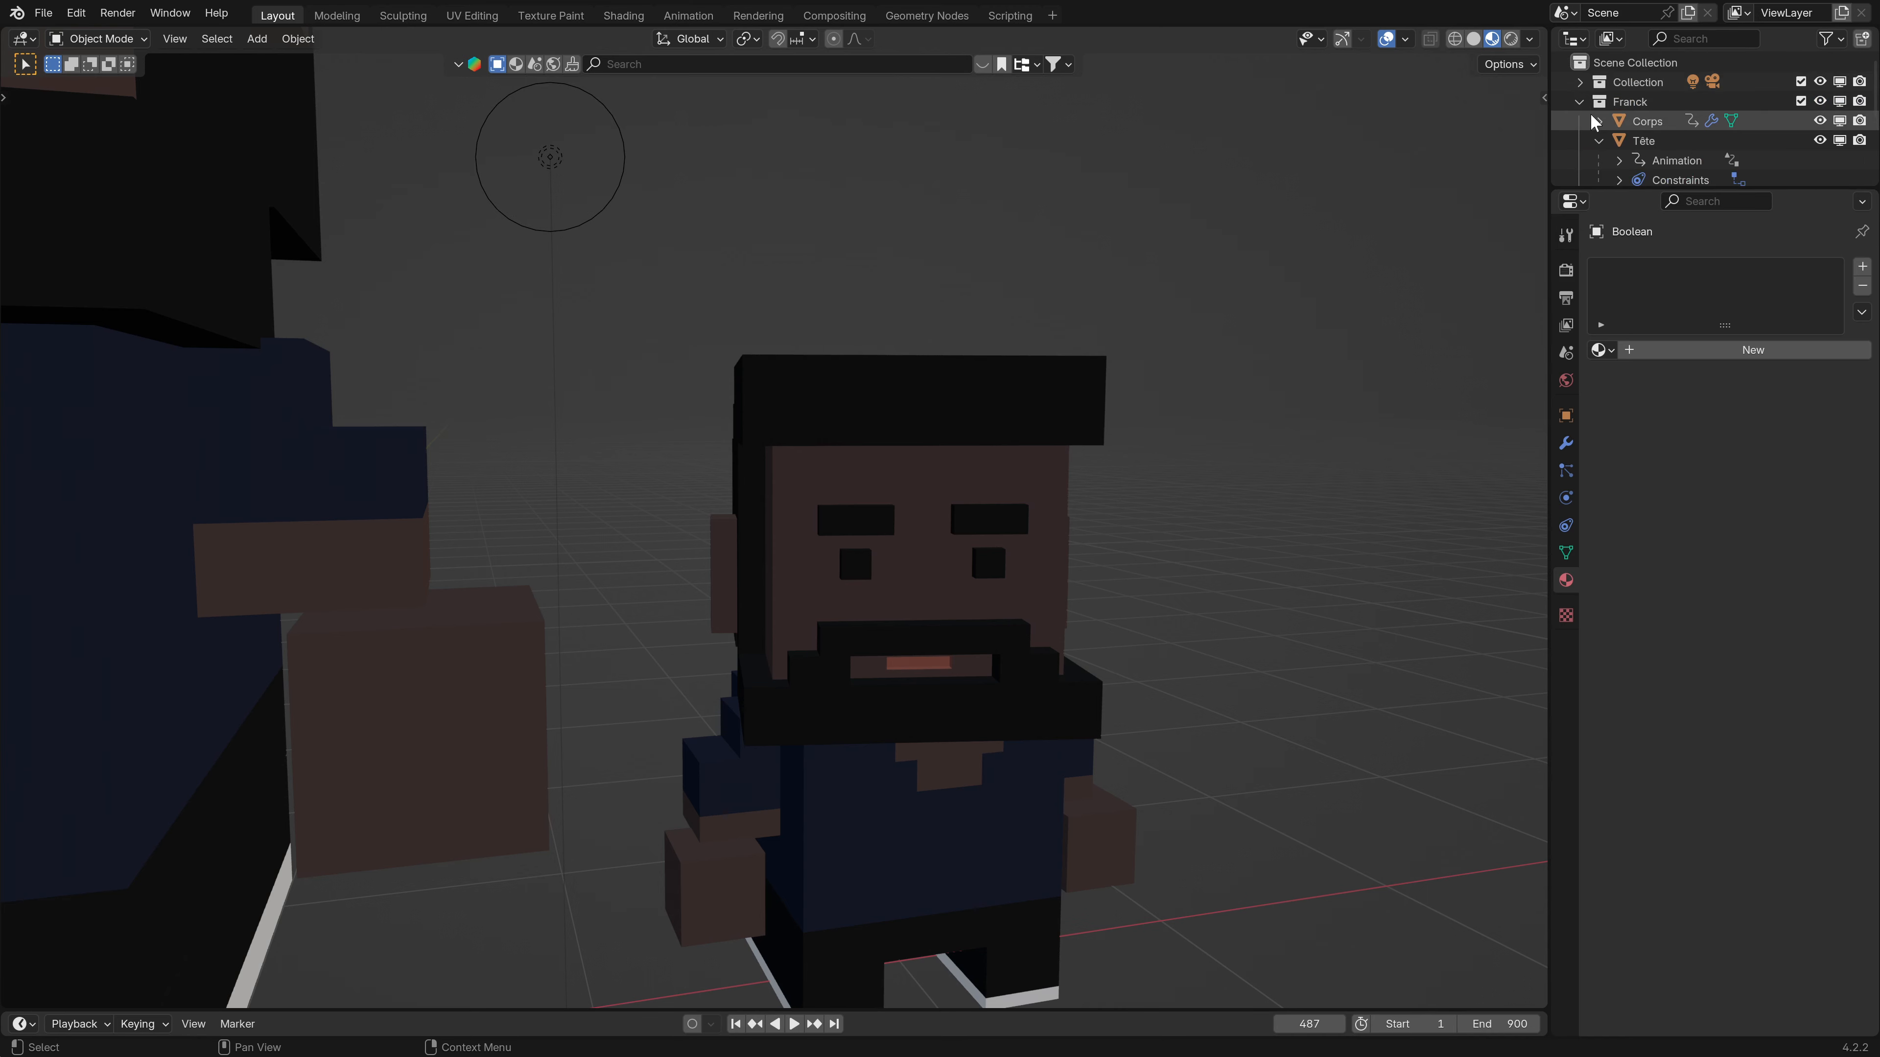
pyautogui.click(1581, 103)
pyautogui.click(1820, 102)
# Select the mouth block (Cube.001) in the character's face and try to scale it along the Z axis.
pyautogui.moveTo(474, 519); pyautogui.dragTo(740, 592, button='middle')
pyautogui.click(829, 488)
pyautogui.scroll(3, 696, 597)
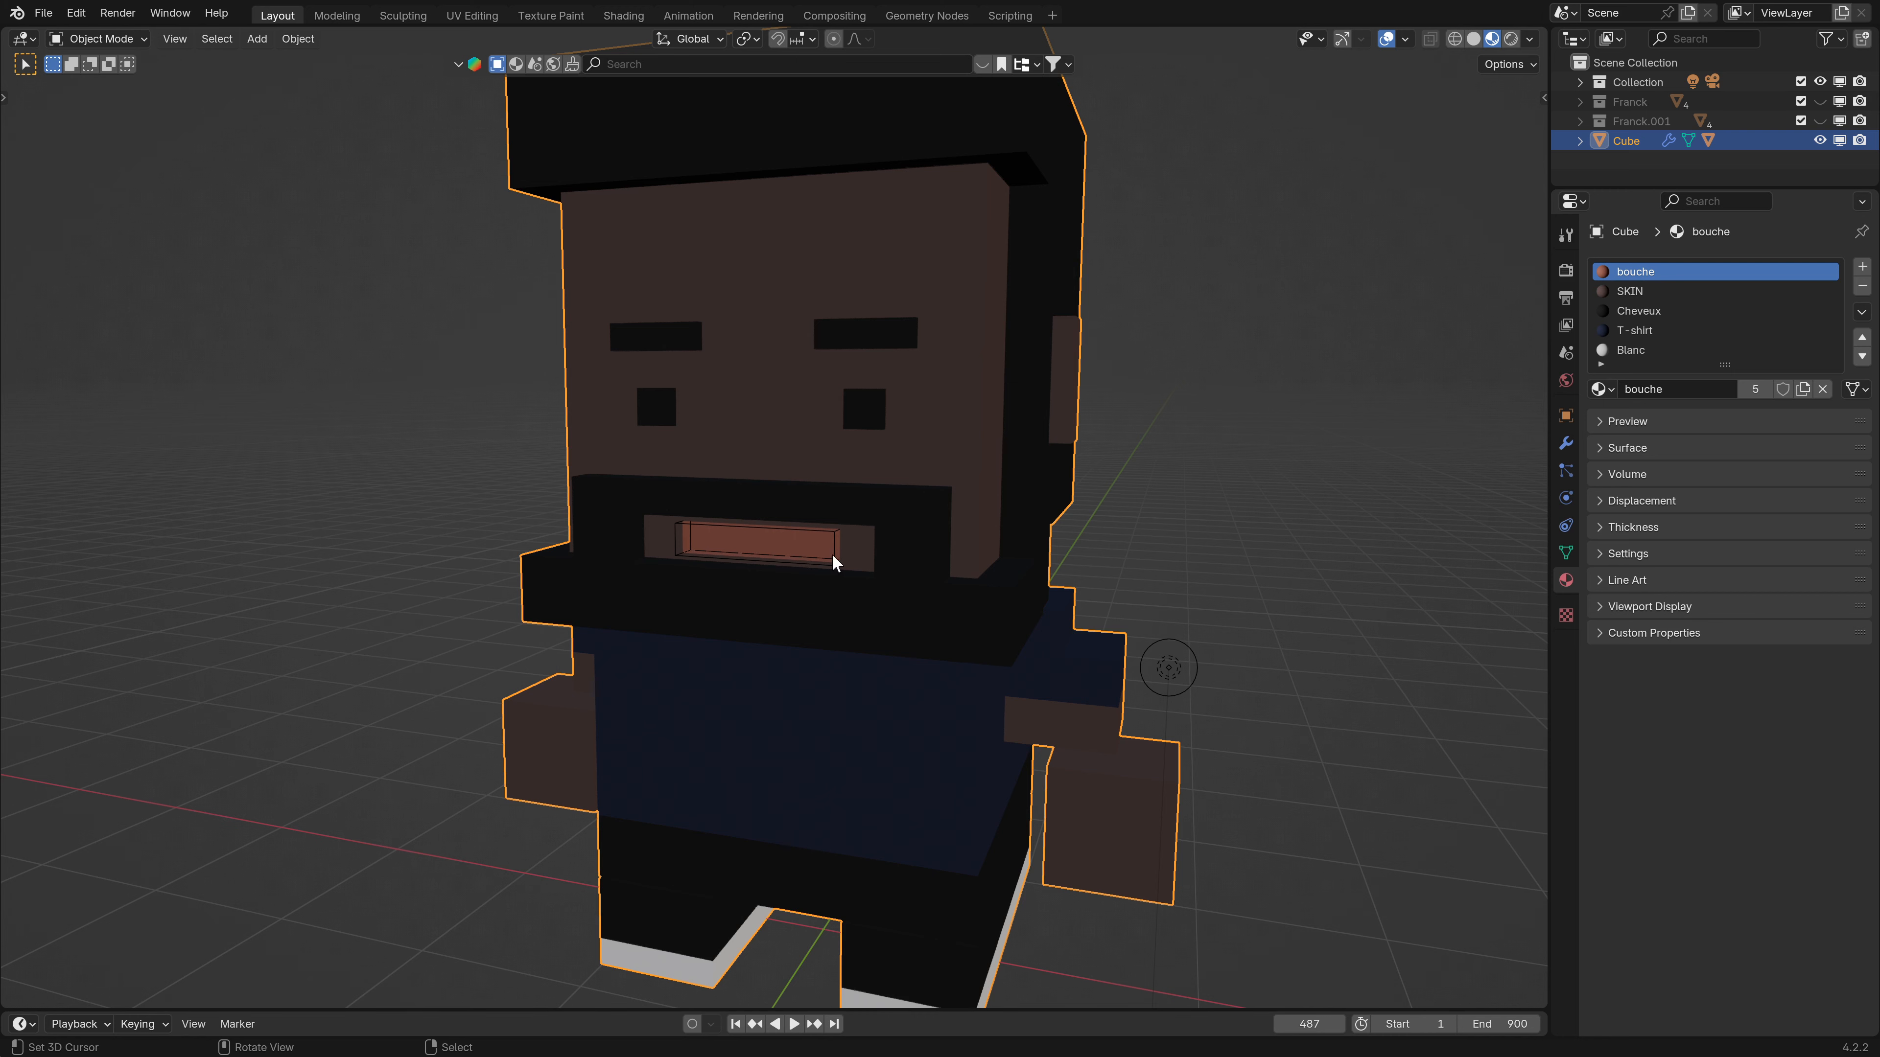
pyautogui.click(827, 544)
pyautogui.moveTo(827, 544); pyautogui.dragTo(860, 685, button='middle')
pyautogui.press('s')
pyautogui.press('z')
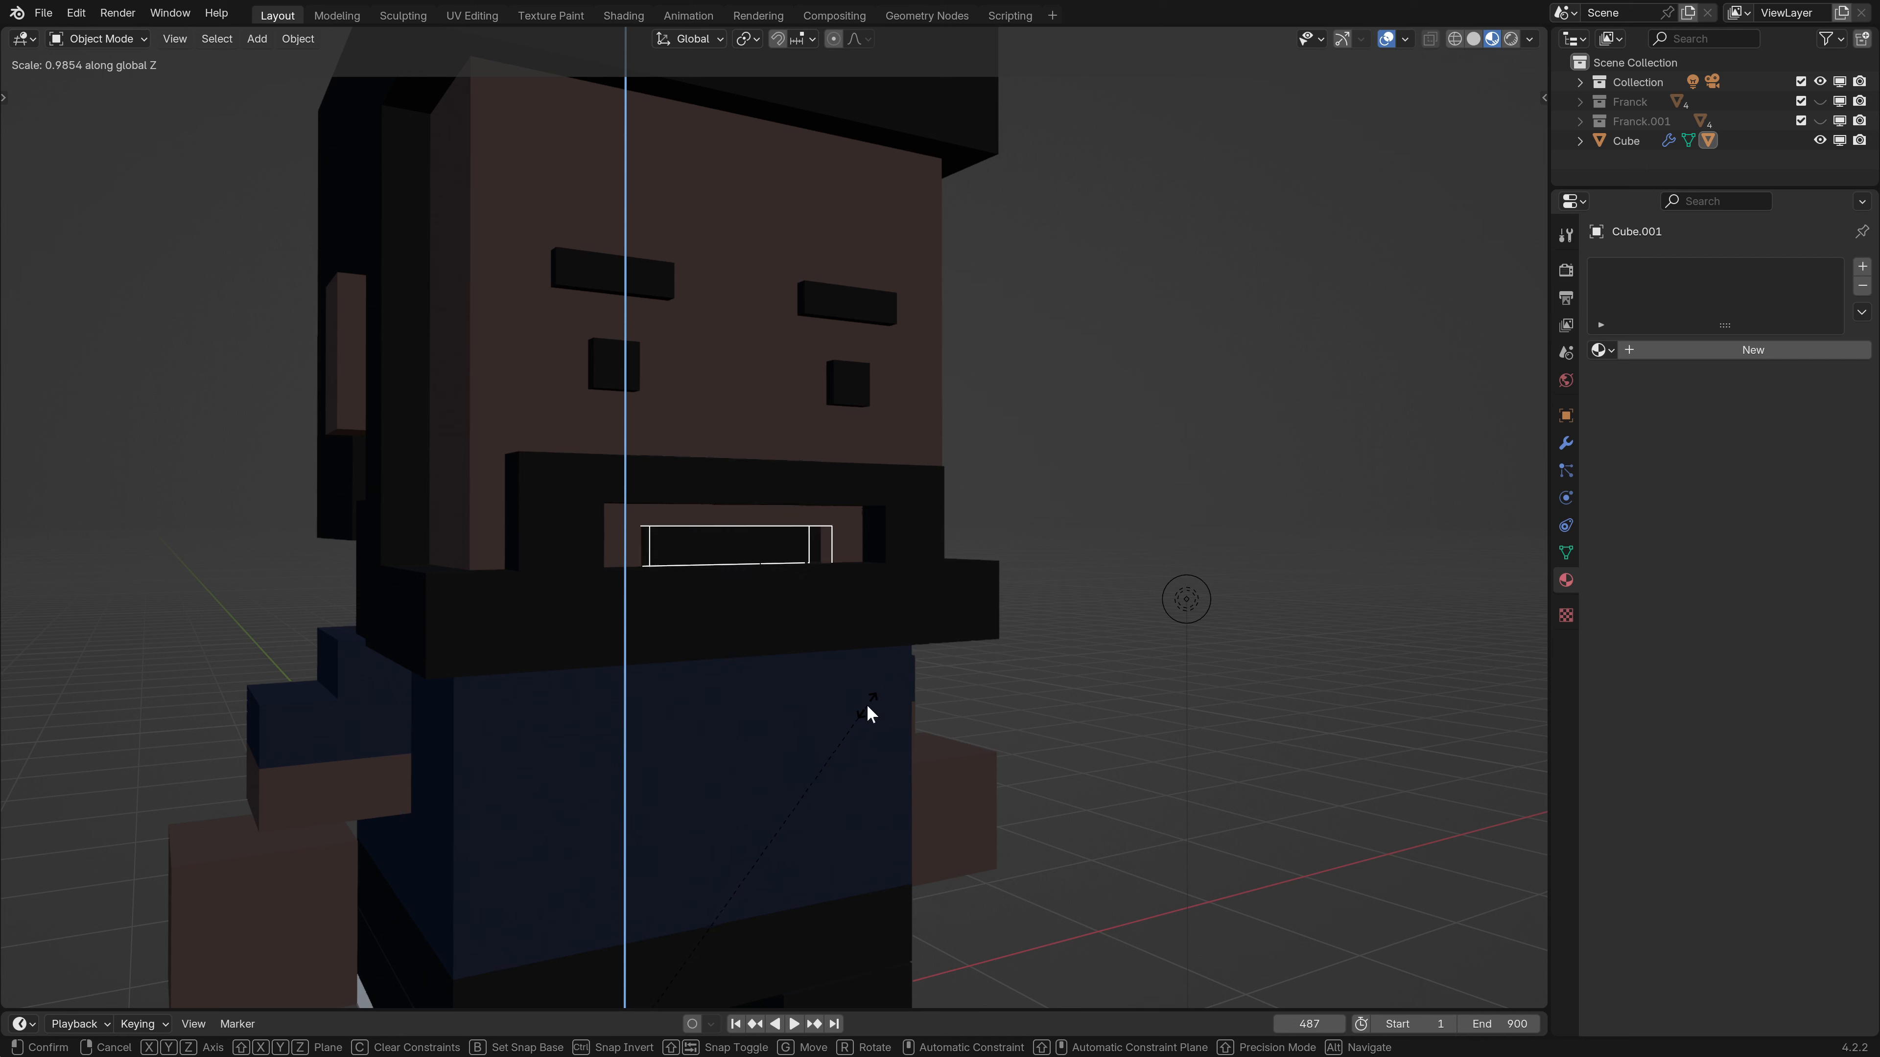
pyautogui.press('Escape')
# Check the origin and overlay options and examine where the mouth block's origin lies relative to the character.
pyautogui.click(278, 41)
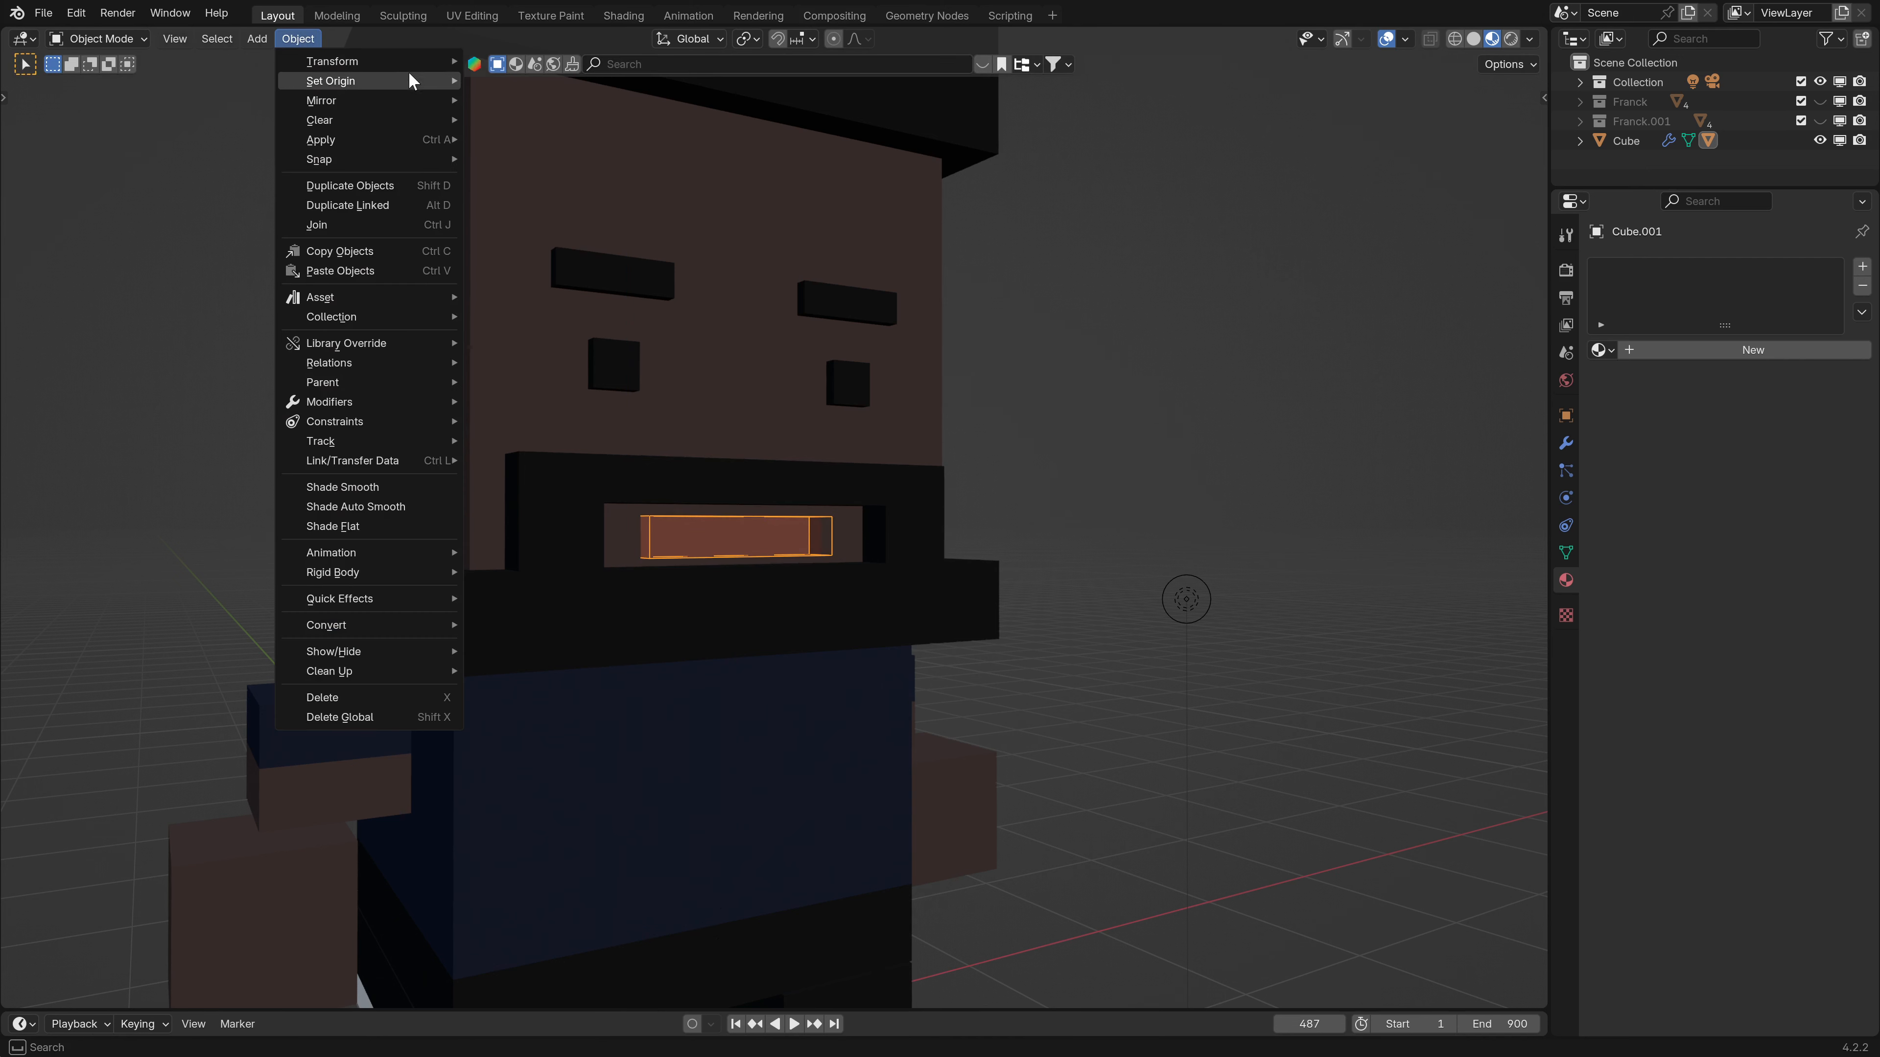
pyautogui.moveTo(409, 79)
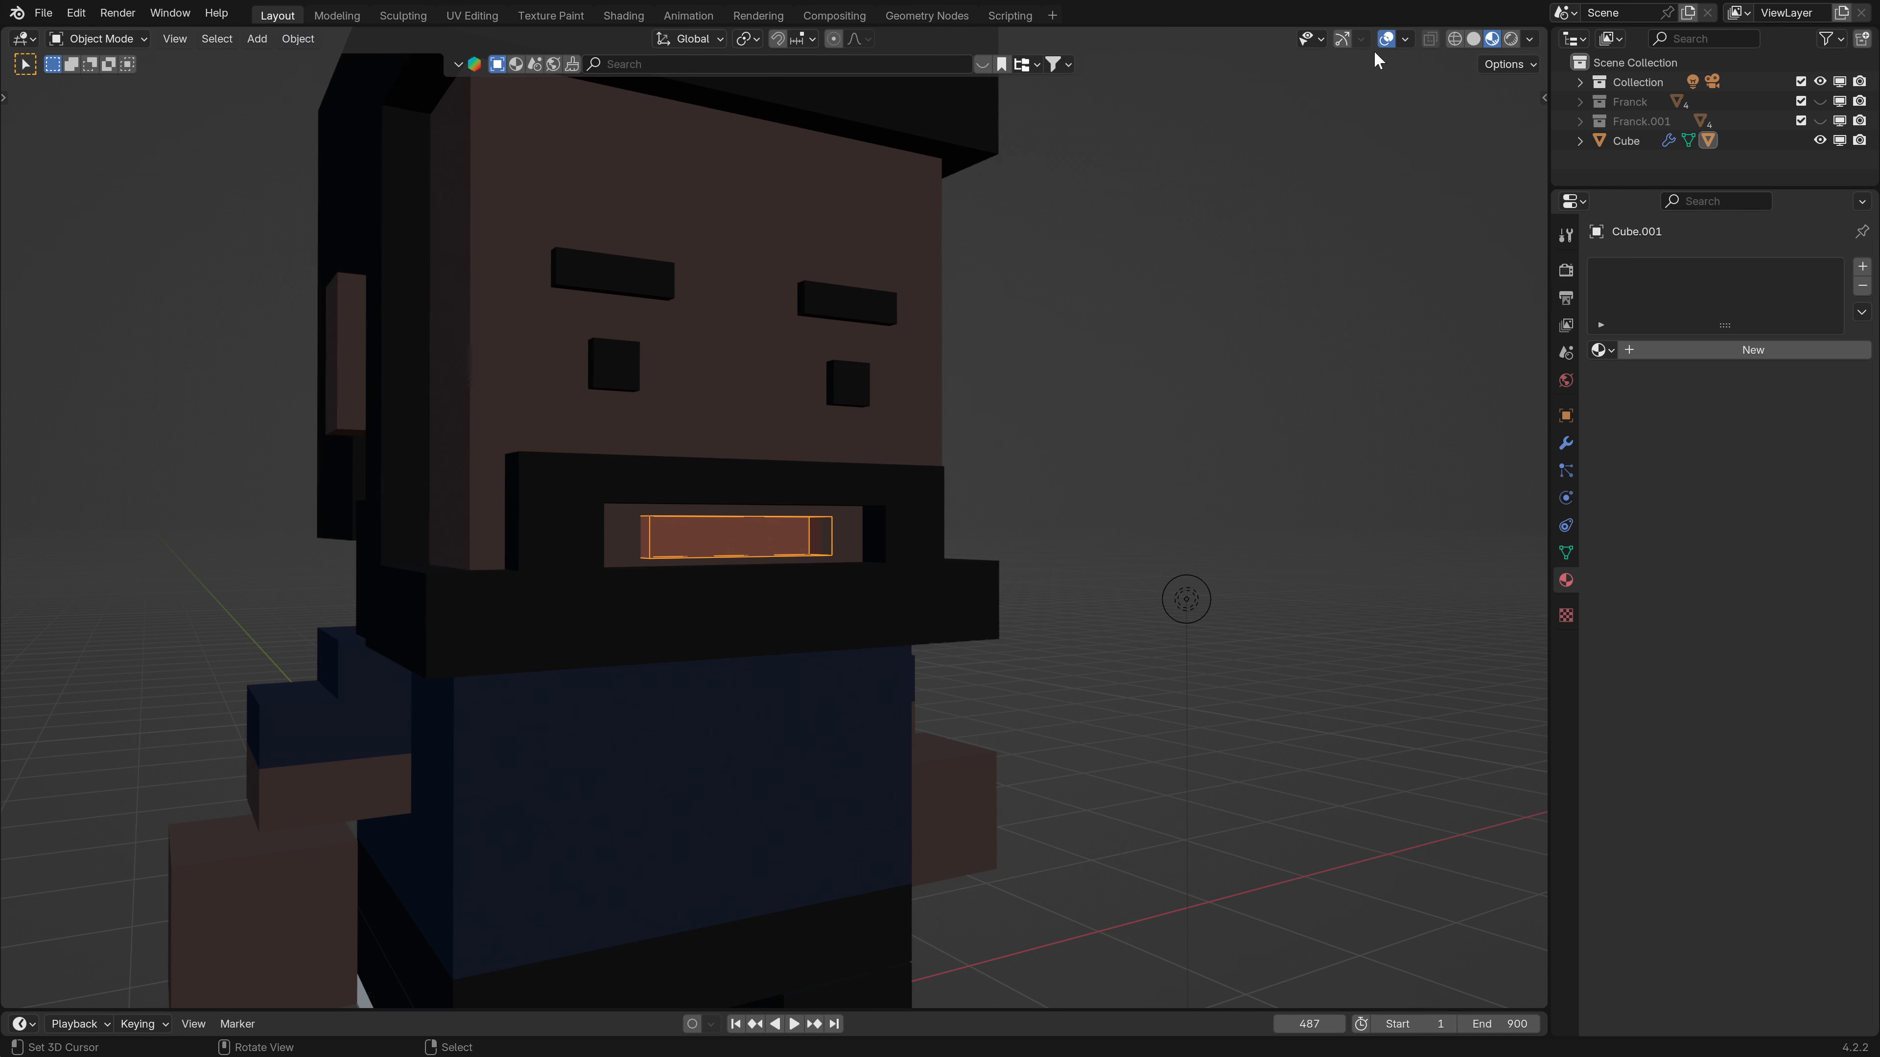
pyautogui.click(1404, 39)
pyautogui.scroll(-5, 718, 571)
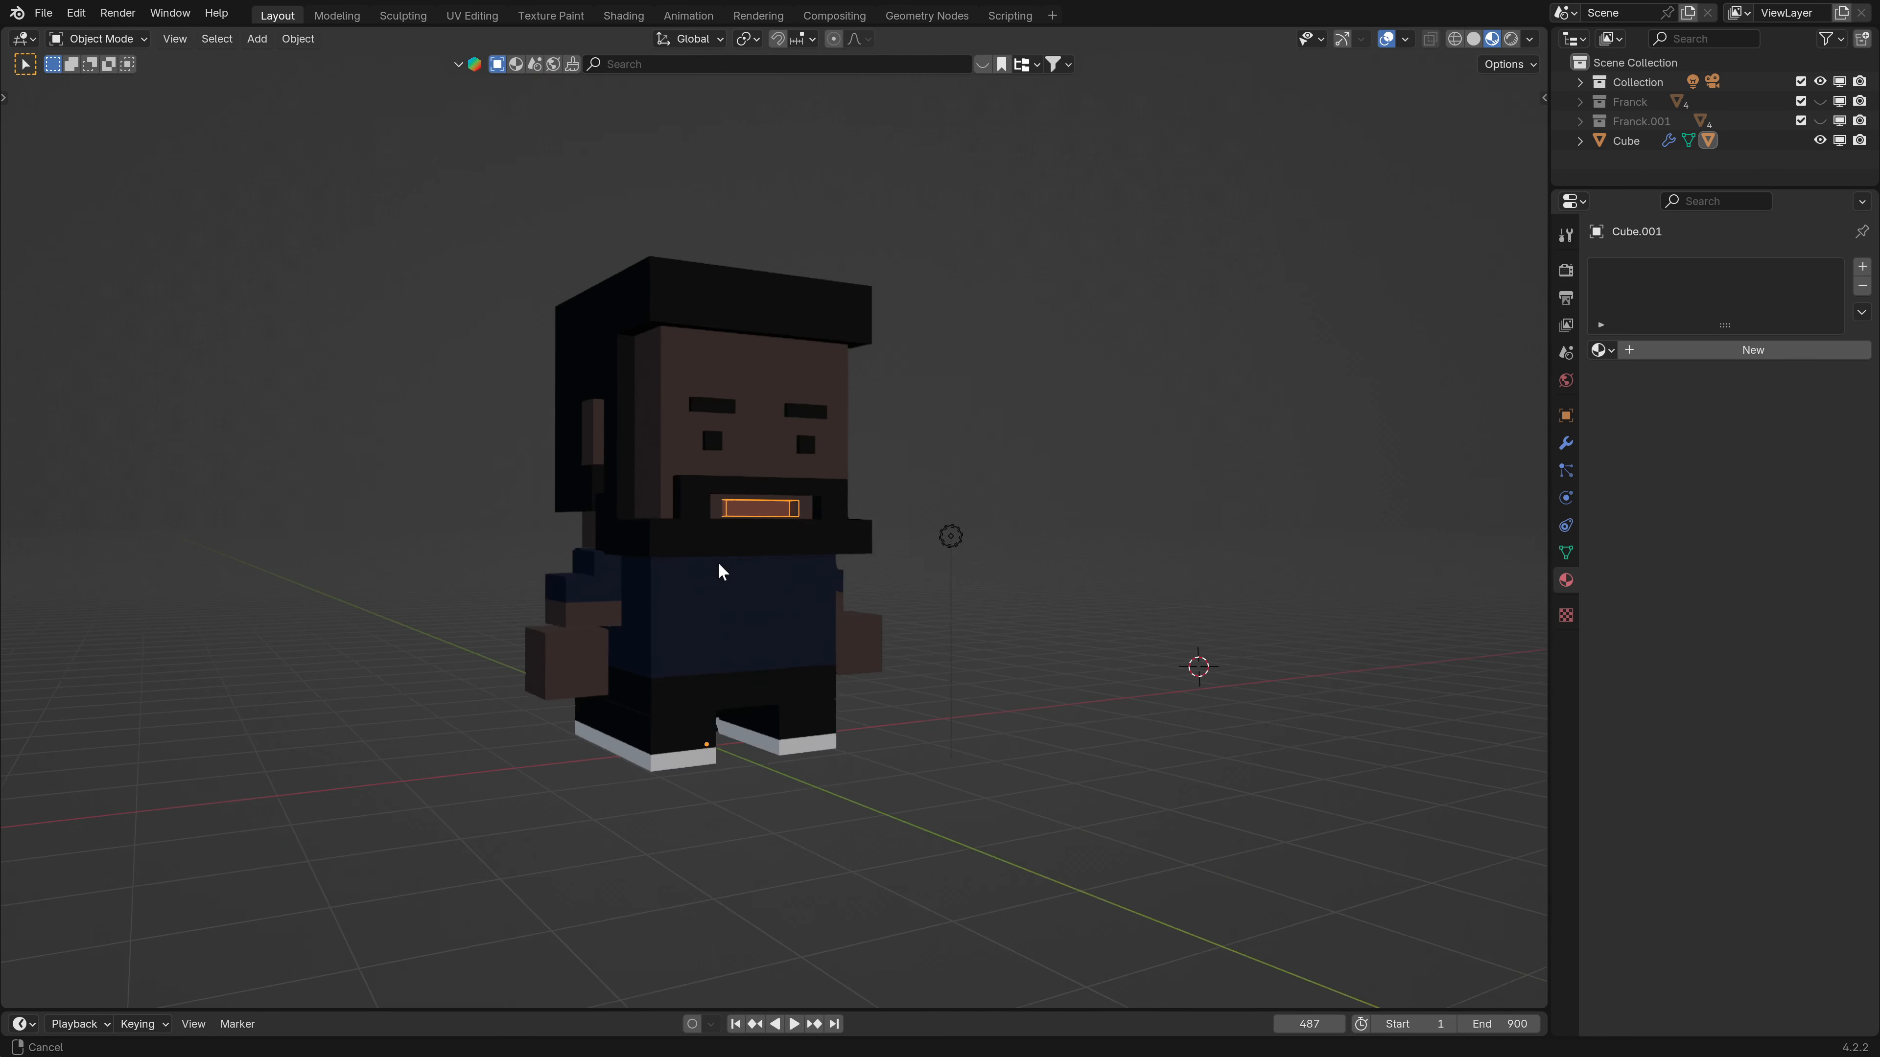
pyautogui.moveTo(719, 564); pyautogui.dragTo(725, 712, button='middle')
pyautogui.scroll(2, 747, 664)
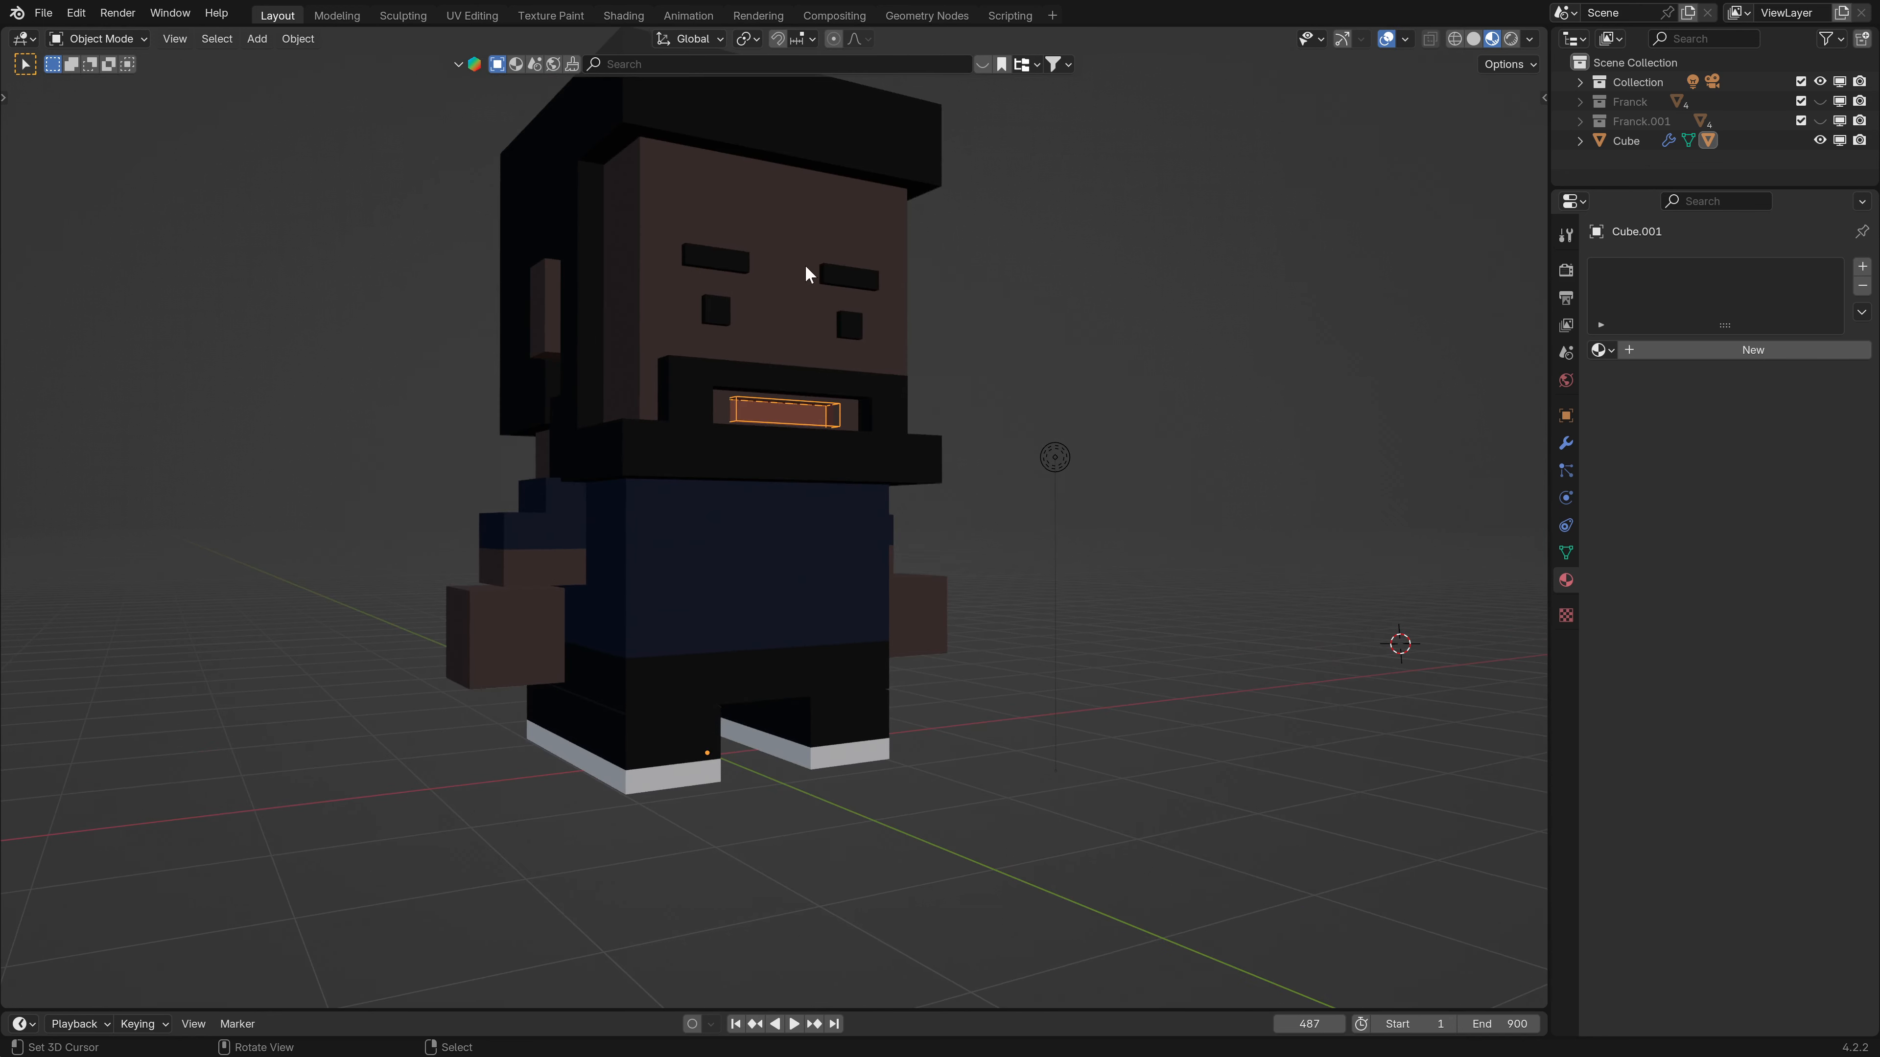
pyautogui.moveTo(886, 255); pyautogui.dragTo(726, 420, button='middle')
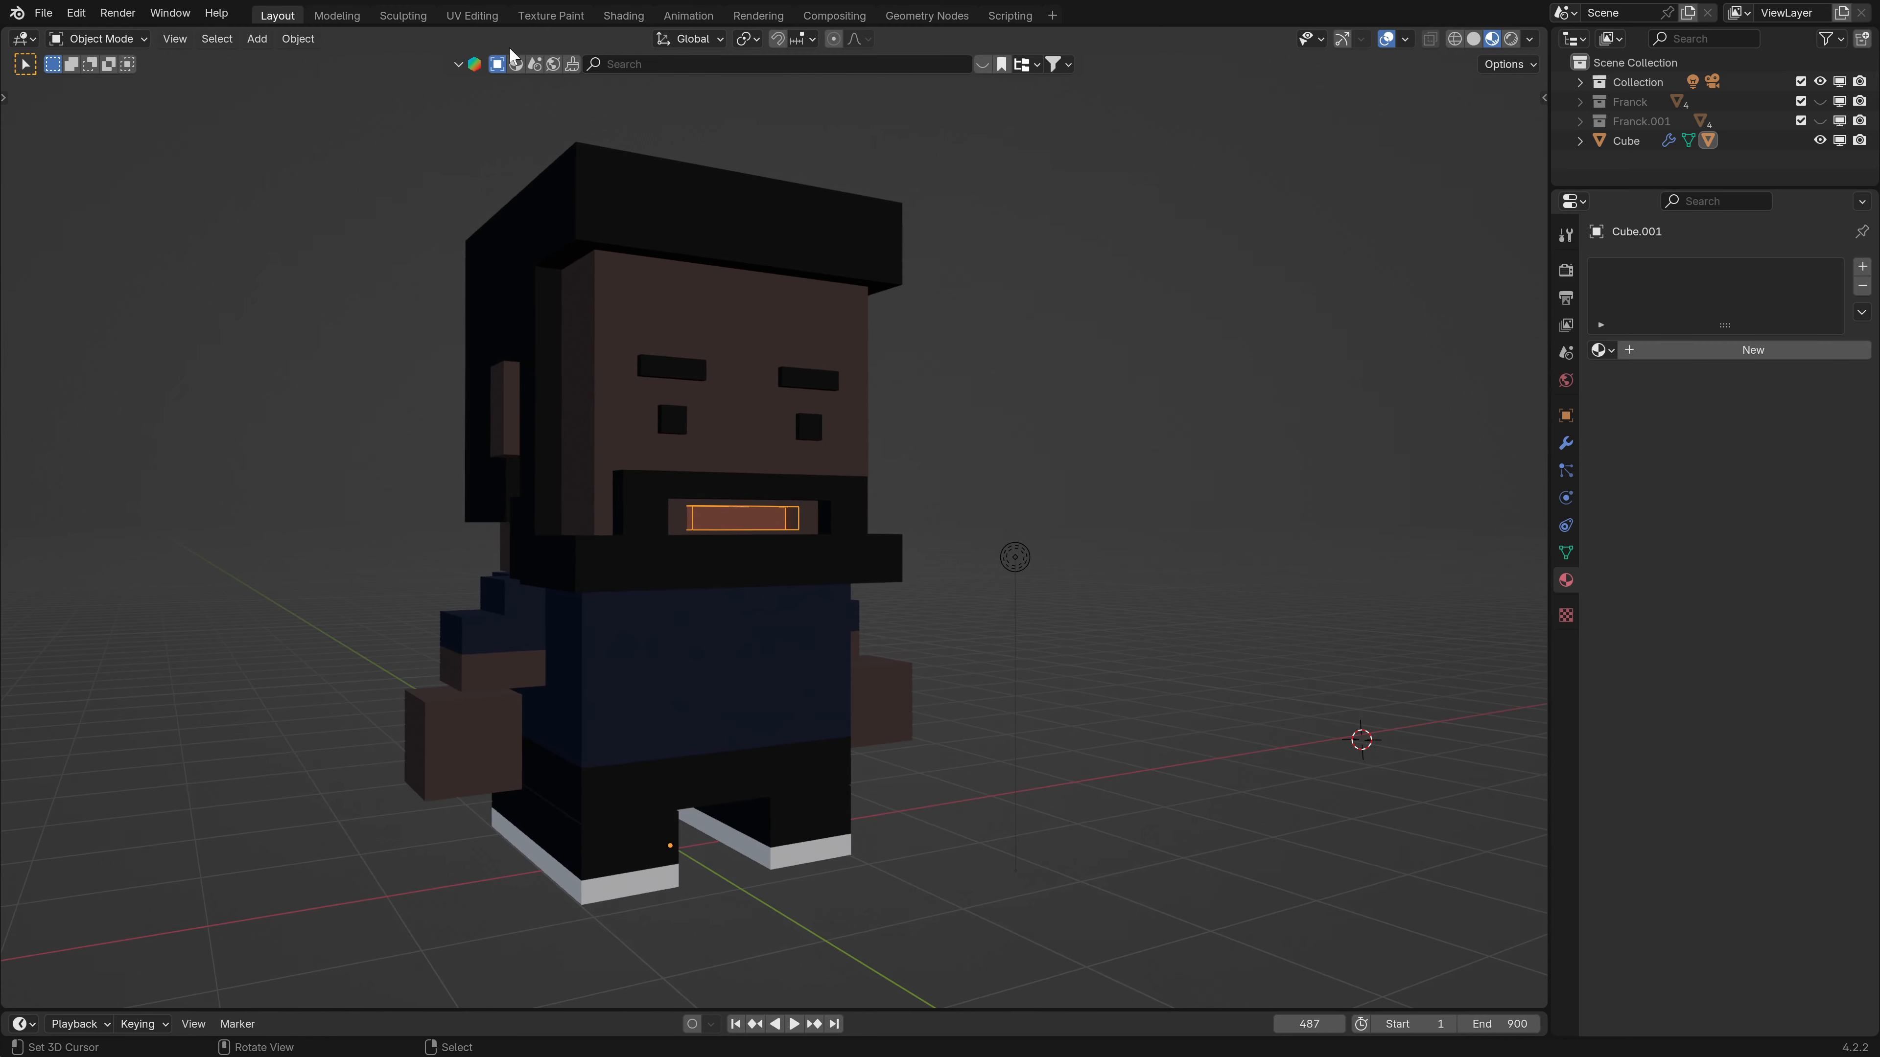
# Try to set the mouth block's origin to its surface center of mass and to its geometry, undoing each attempt.
pyautogui.click(295, 41)
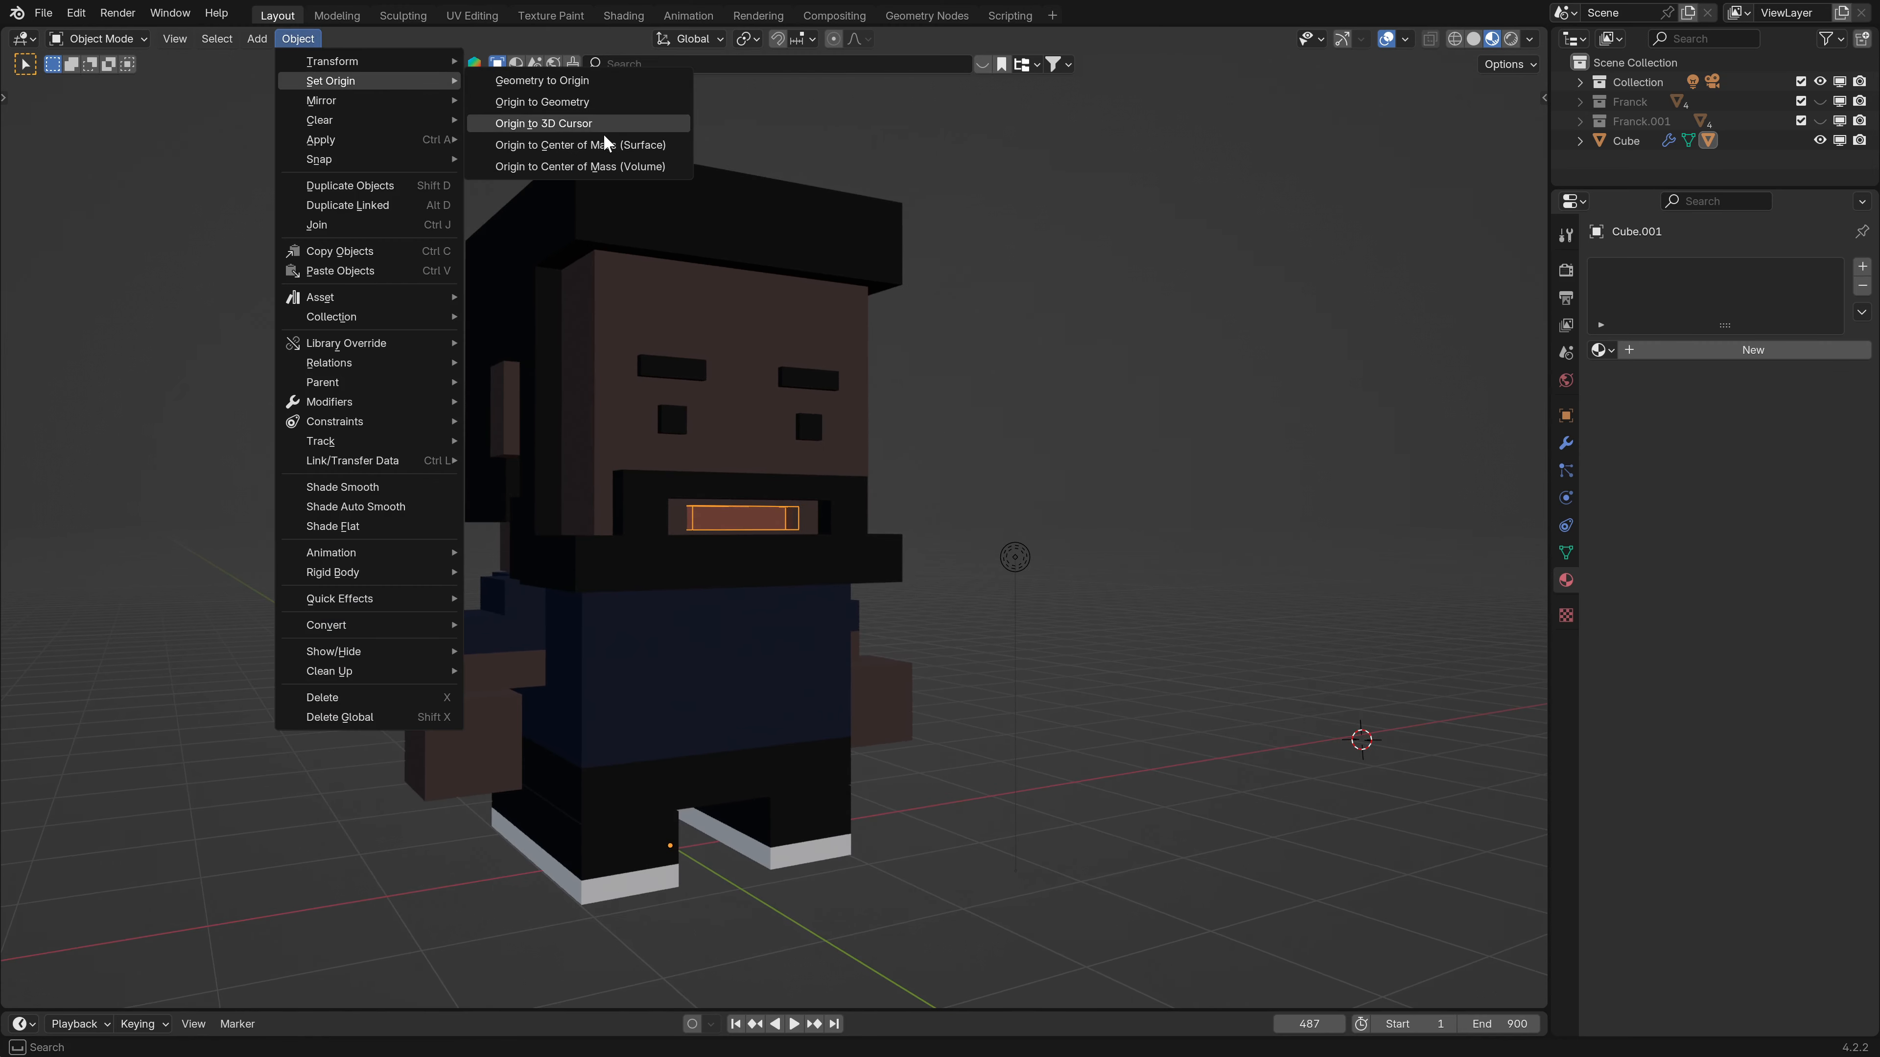
pyautogui.click(580, 145)
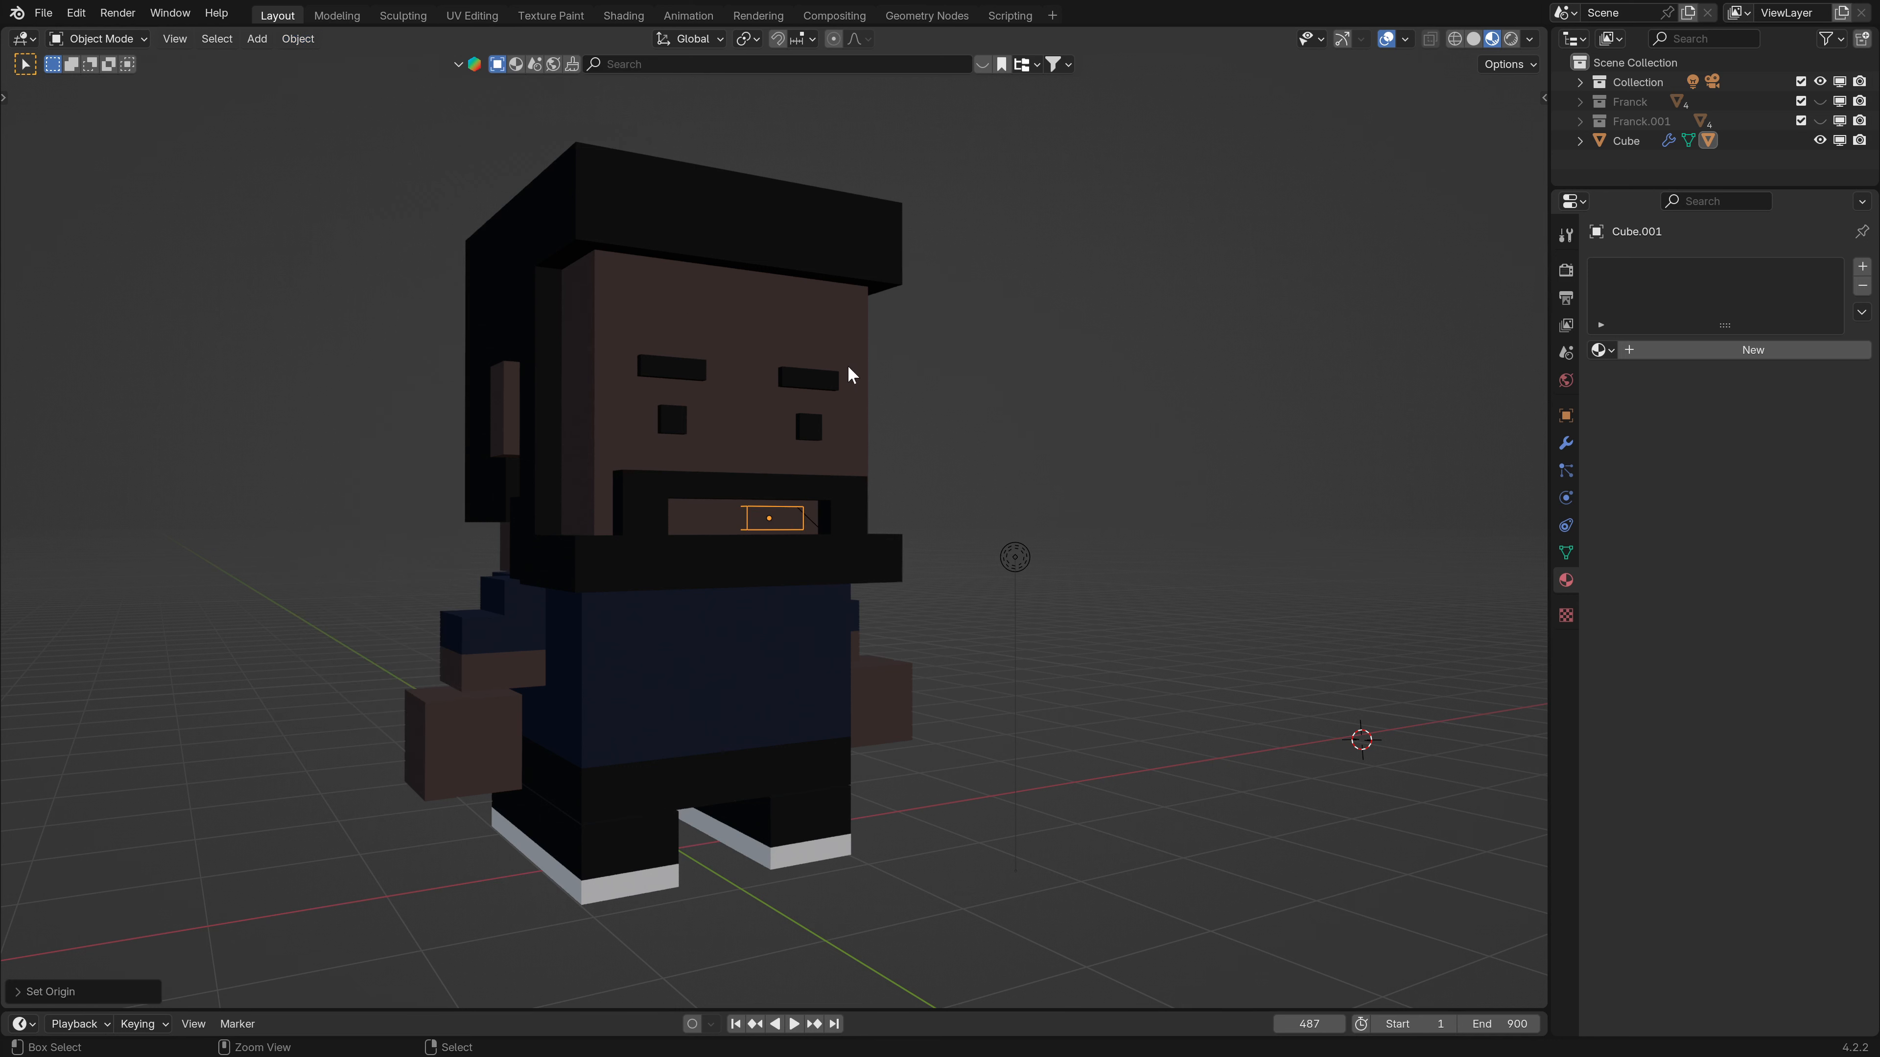
pyautogui.hotkey('ctrl', 'z')
pyautogui.click(295, 42)
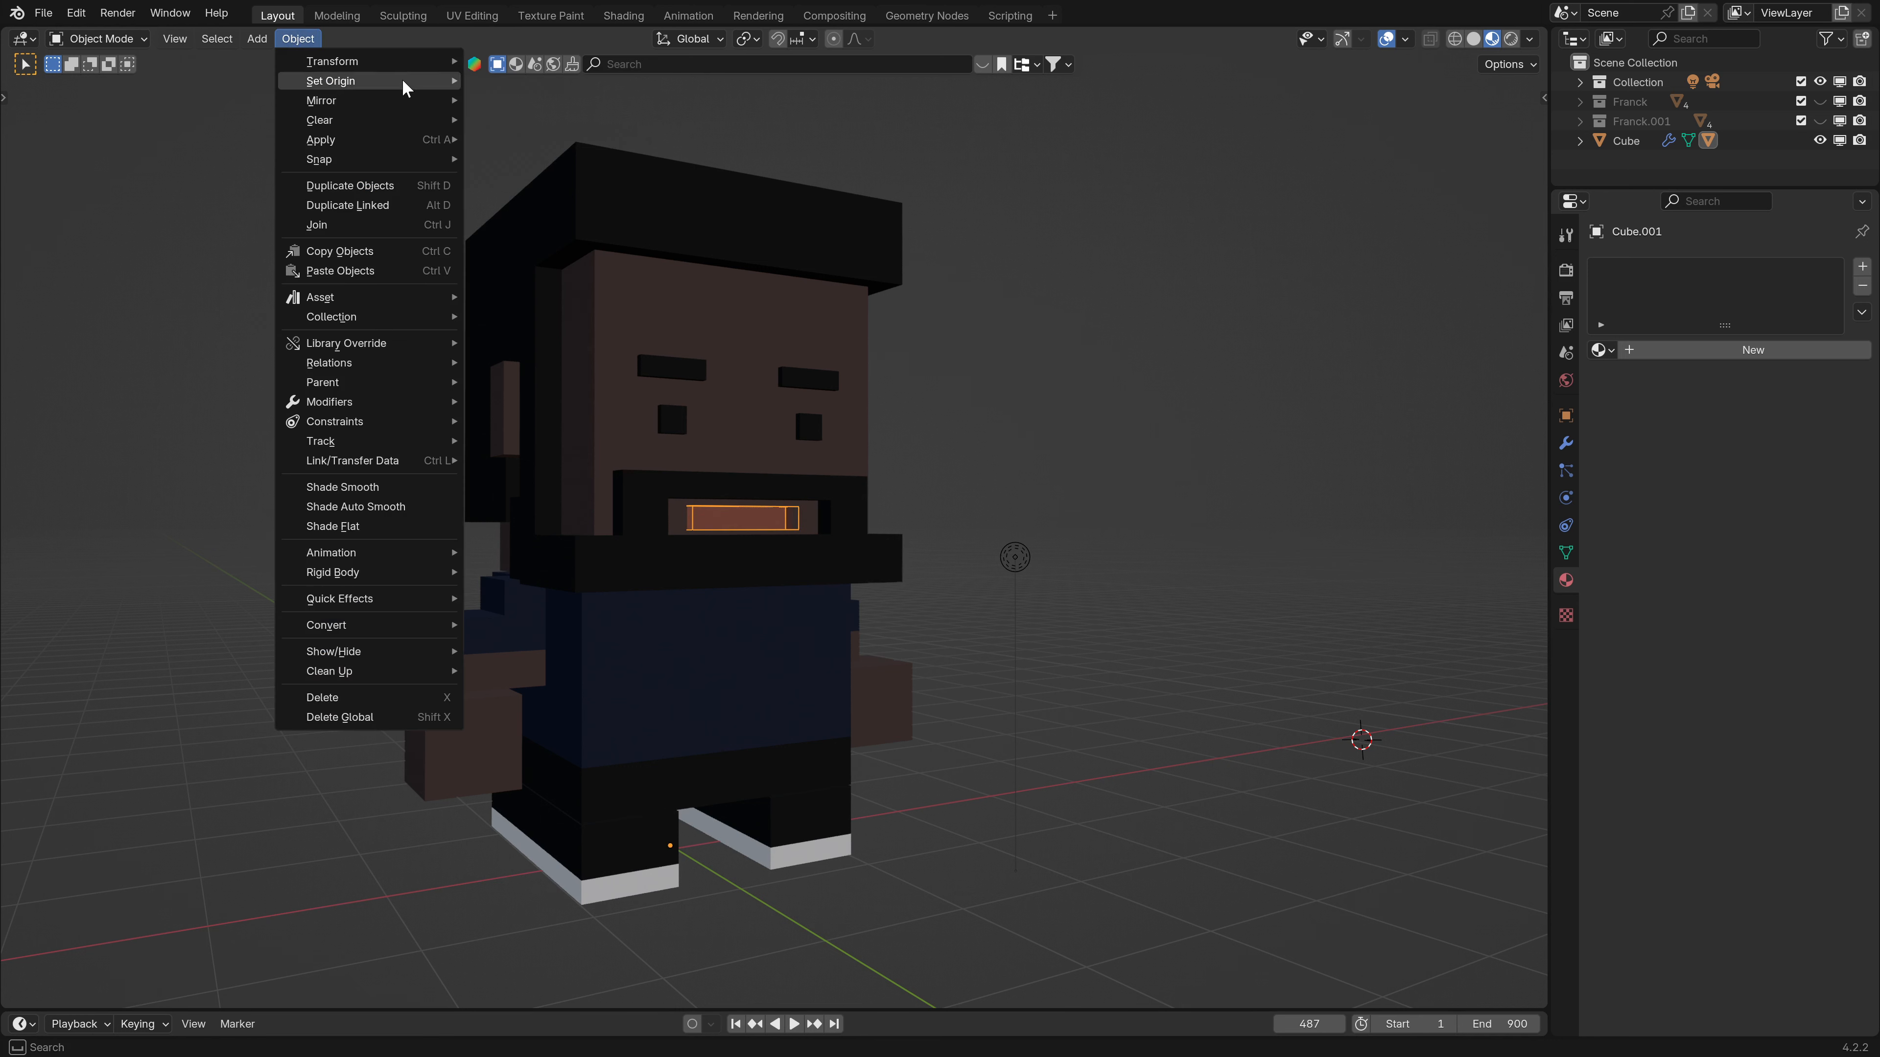
pyautogui.moveTo(402, 79)
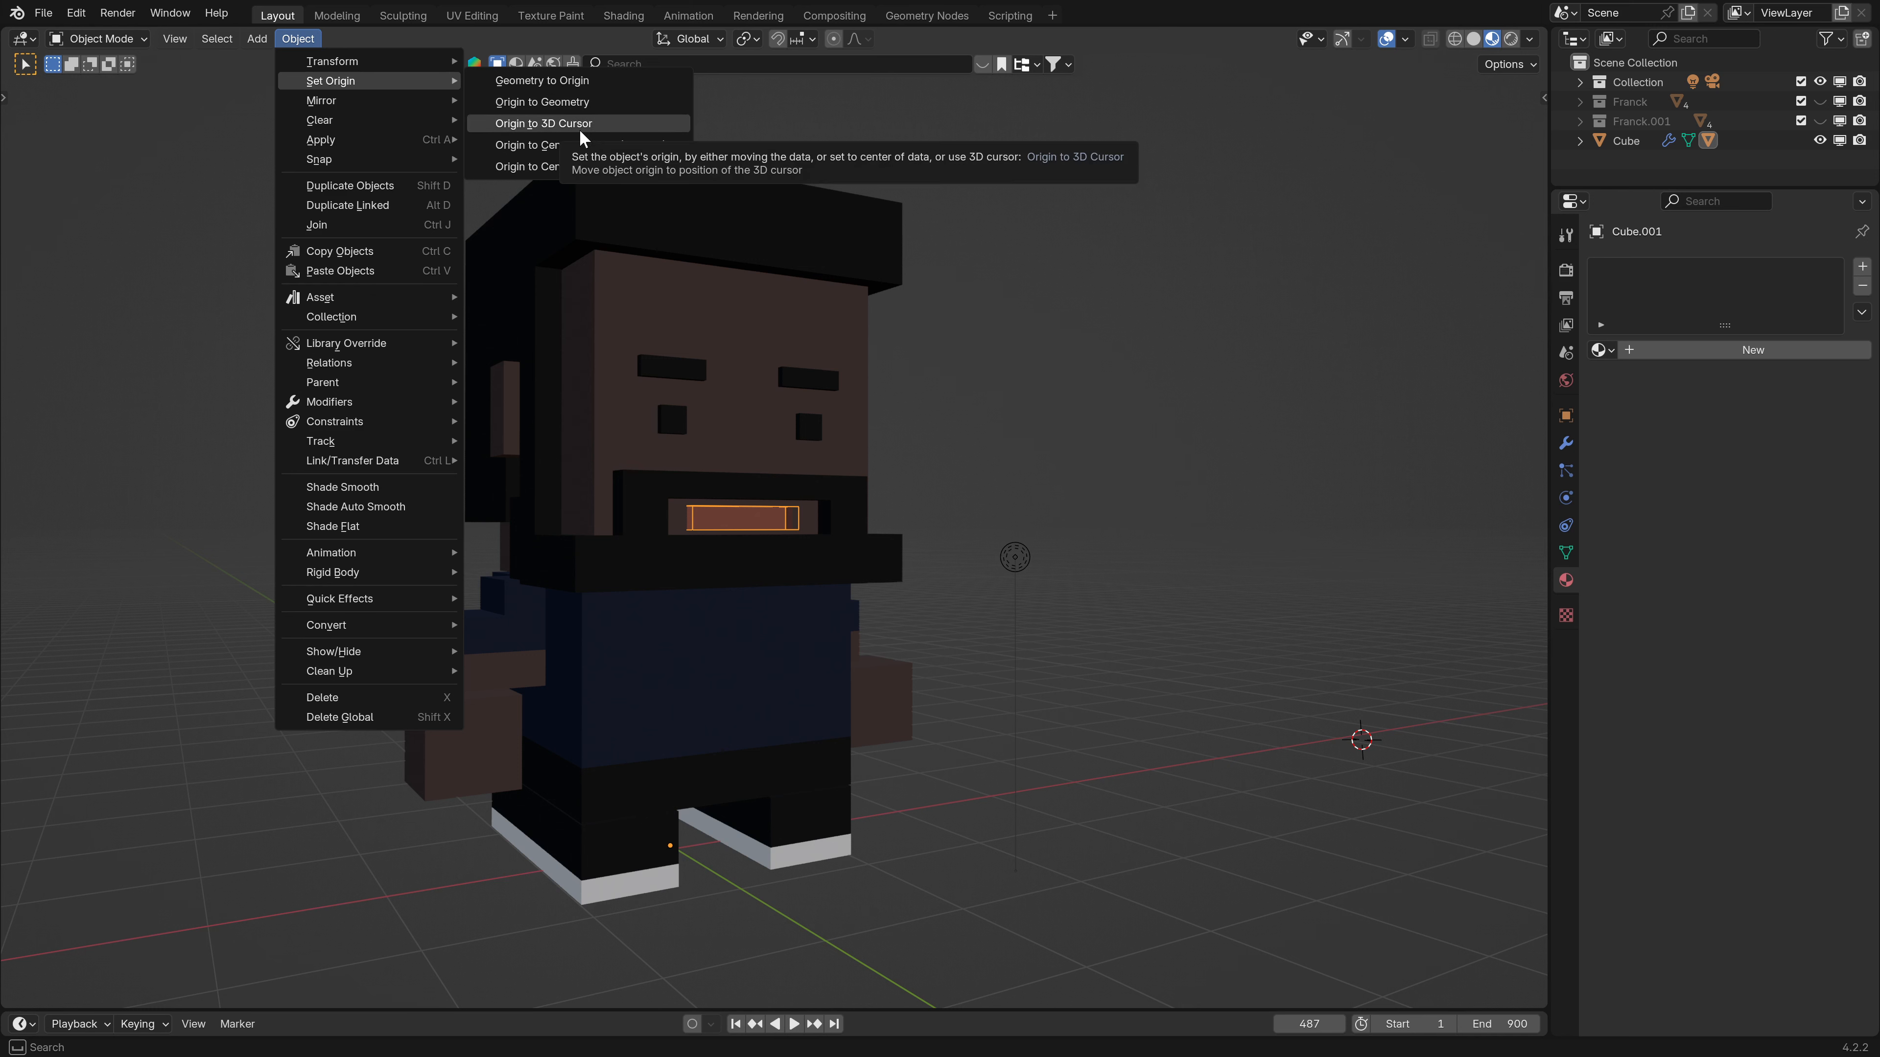
pyautogui.click(577, 103)
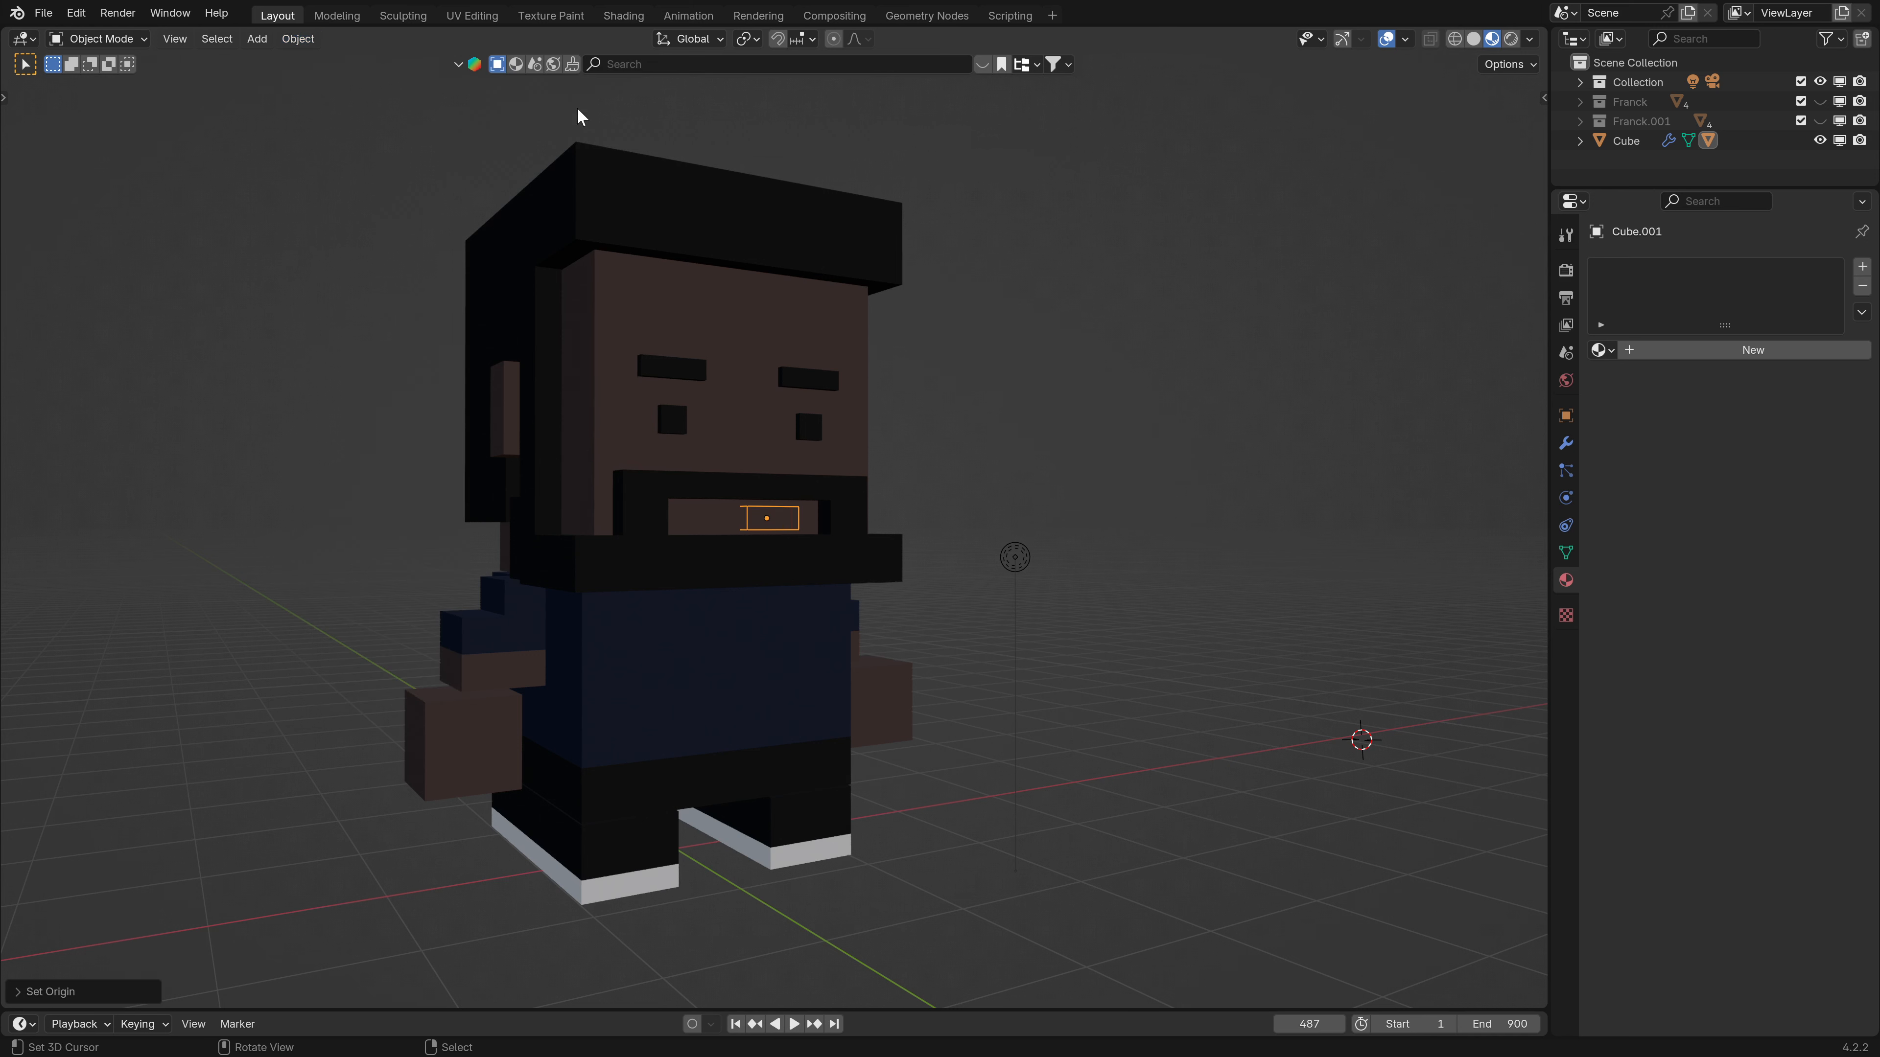
pyautogui.hotkey('ctrl', 'z')
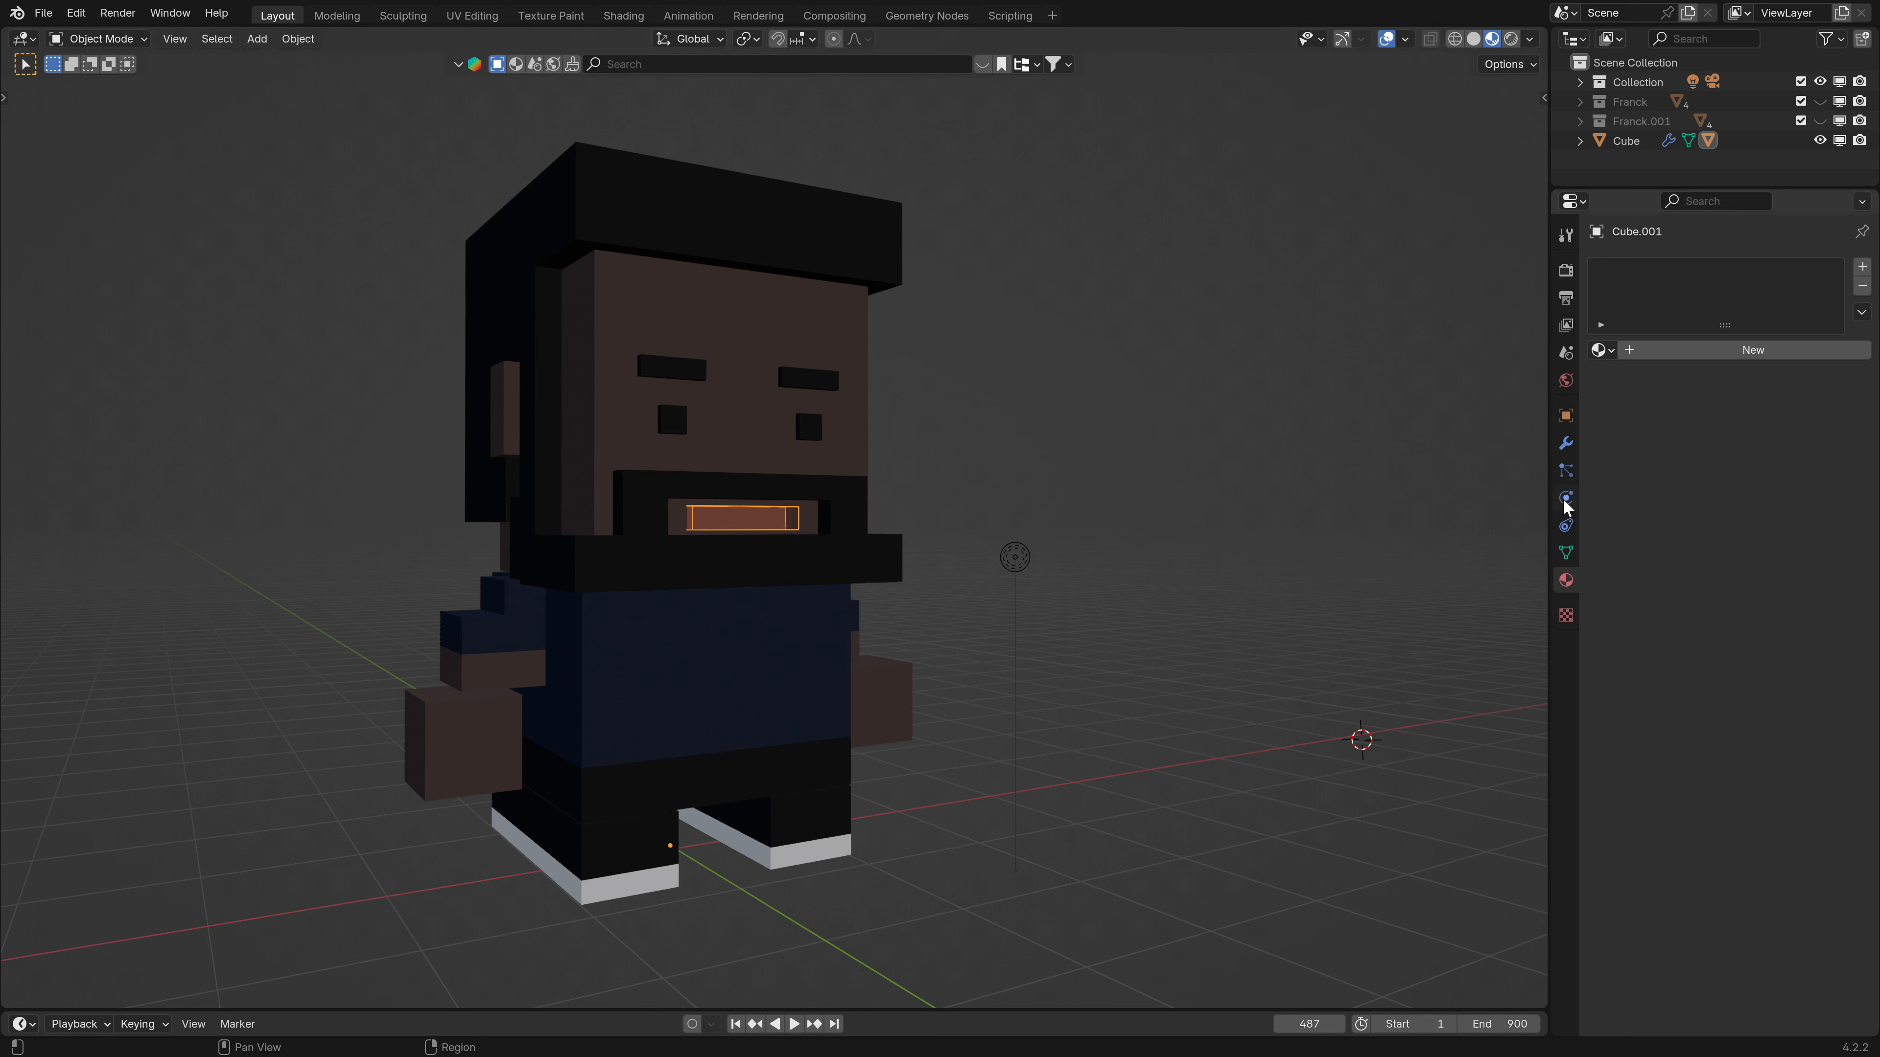
# Apply the Mirror modifier on the mouth block (Cube.001) and set its origin to Center of Mass (Surface).
pyautogui.click(1565, 443)
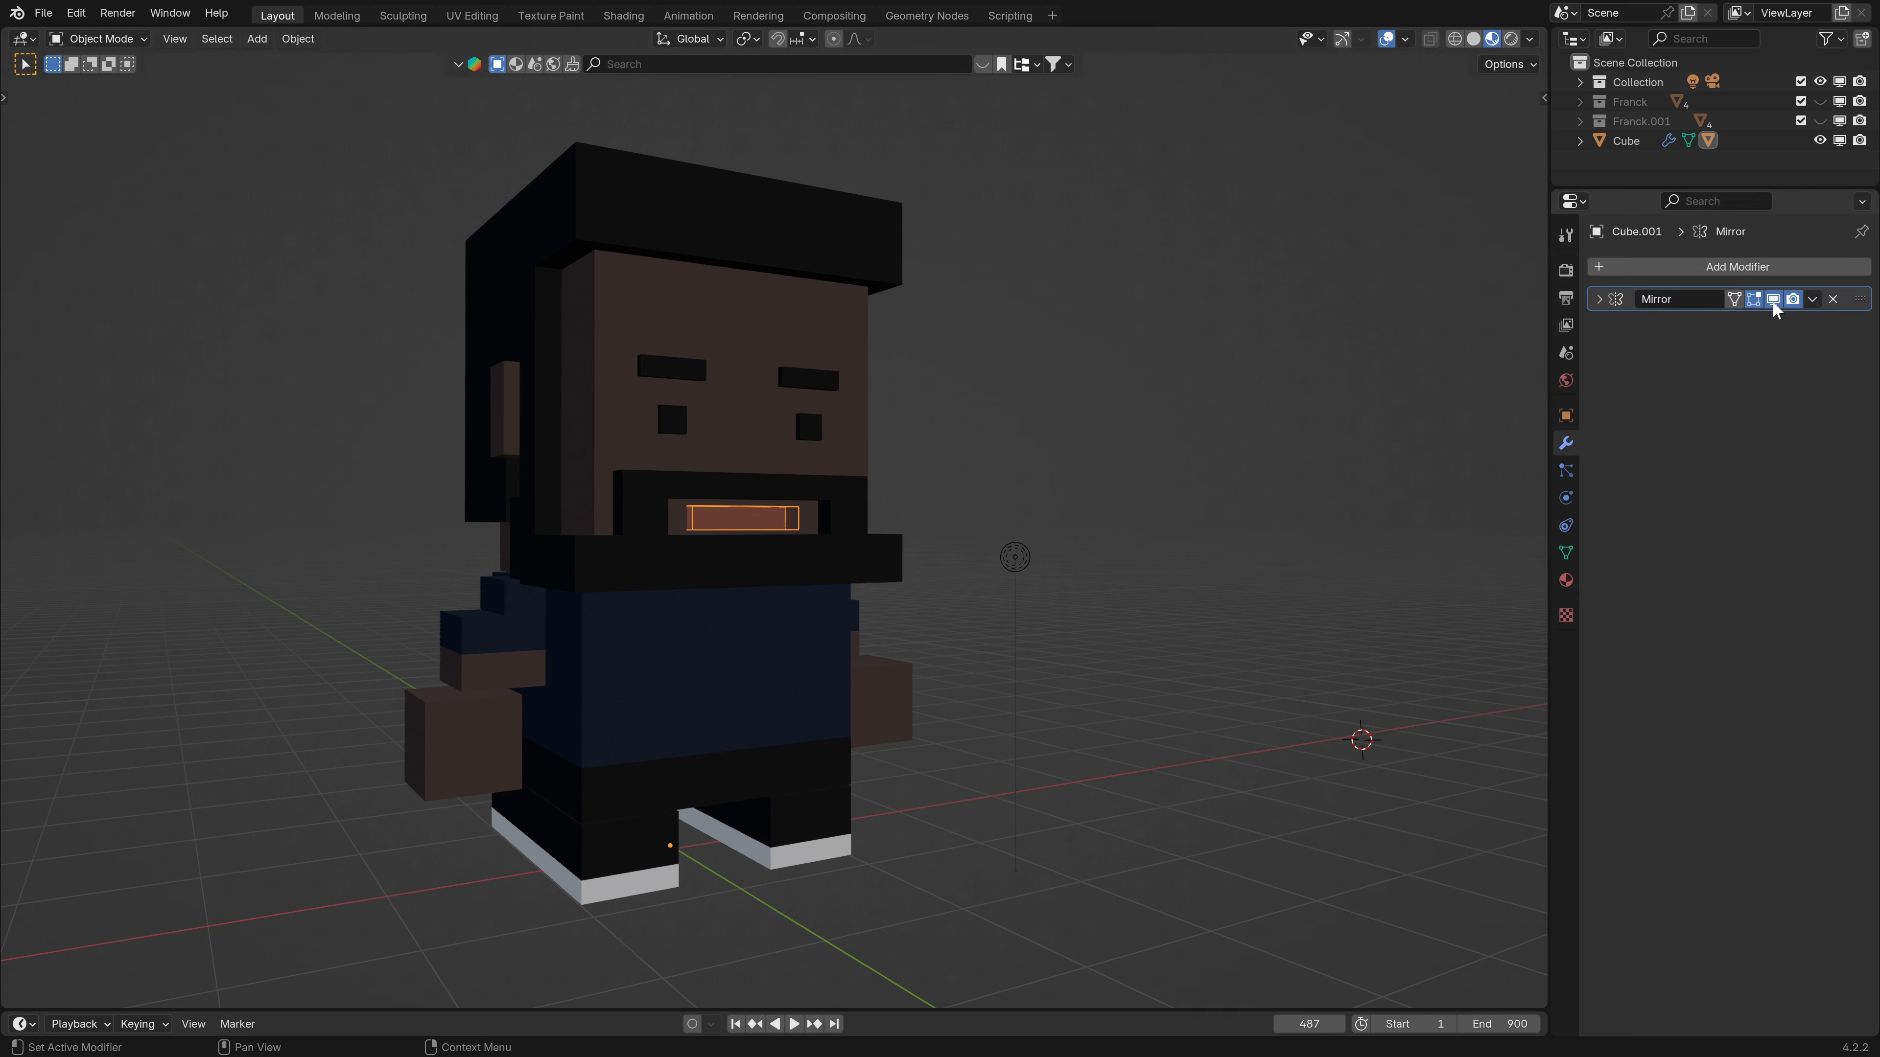
pyautogui.click(1812, 299)
pyautogui.click(1776, 326)
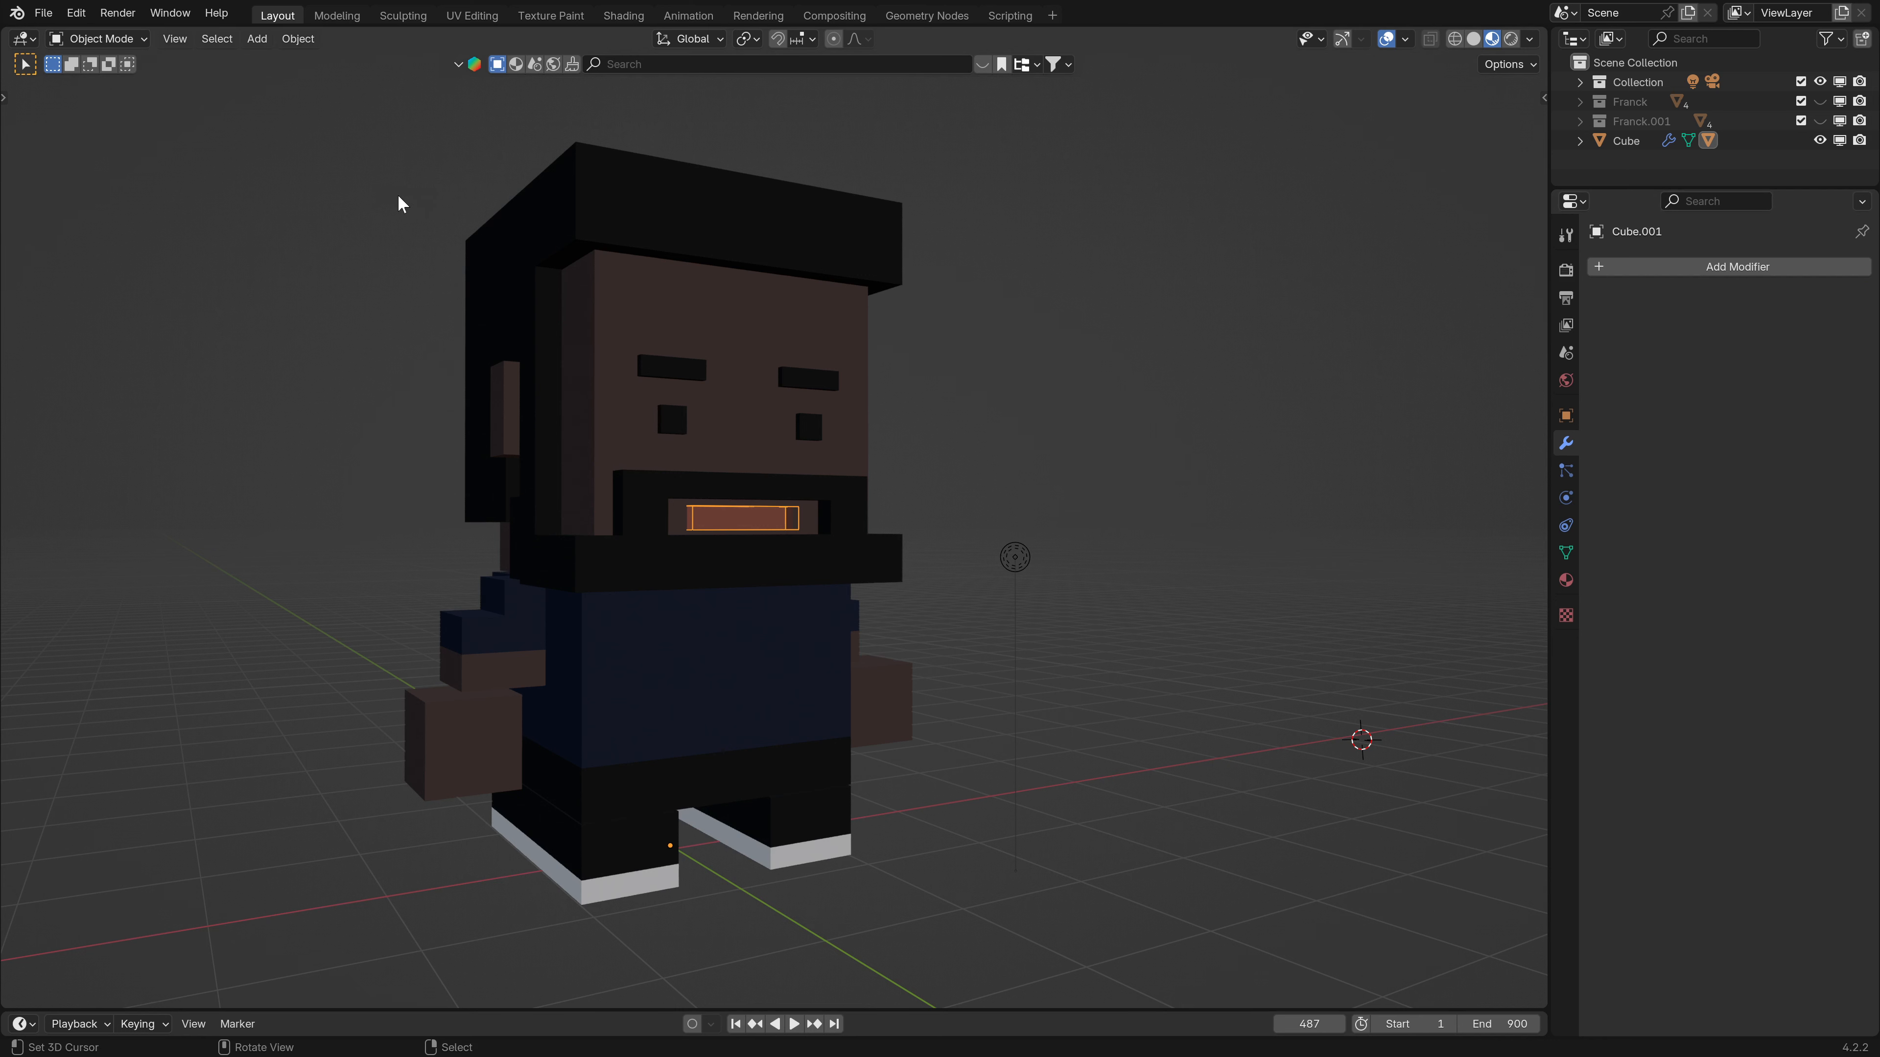
pyautogui.click(289, 42)
pyautogui.moveTo(336, 93)
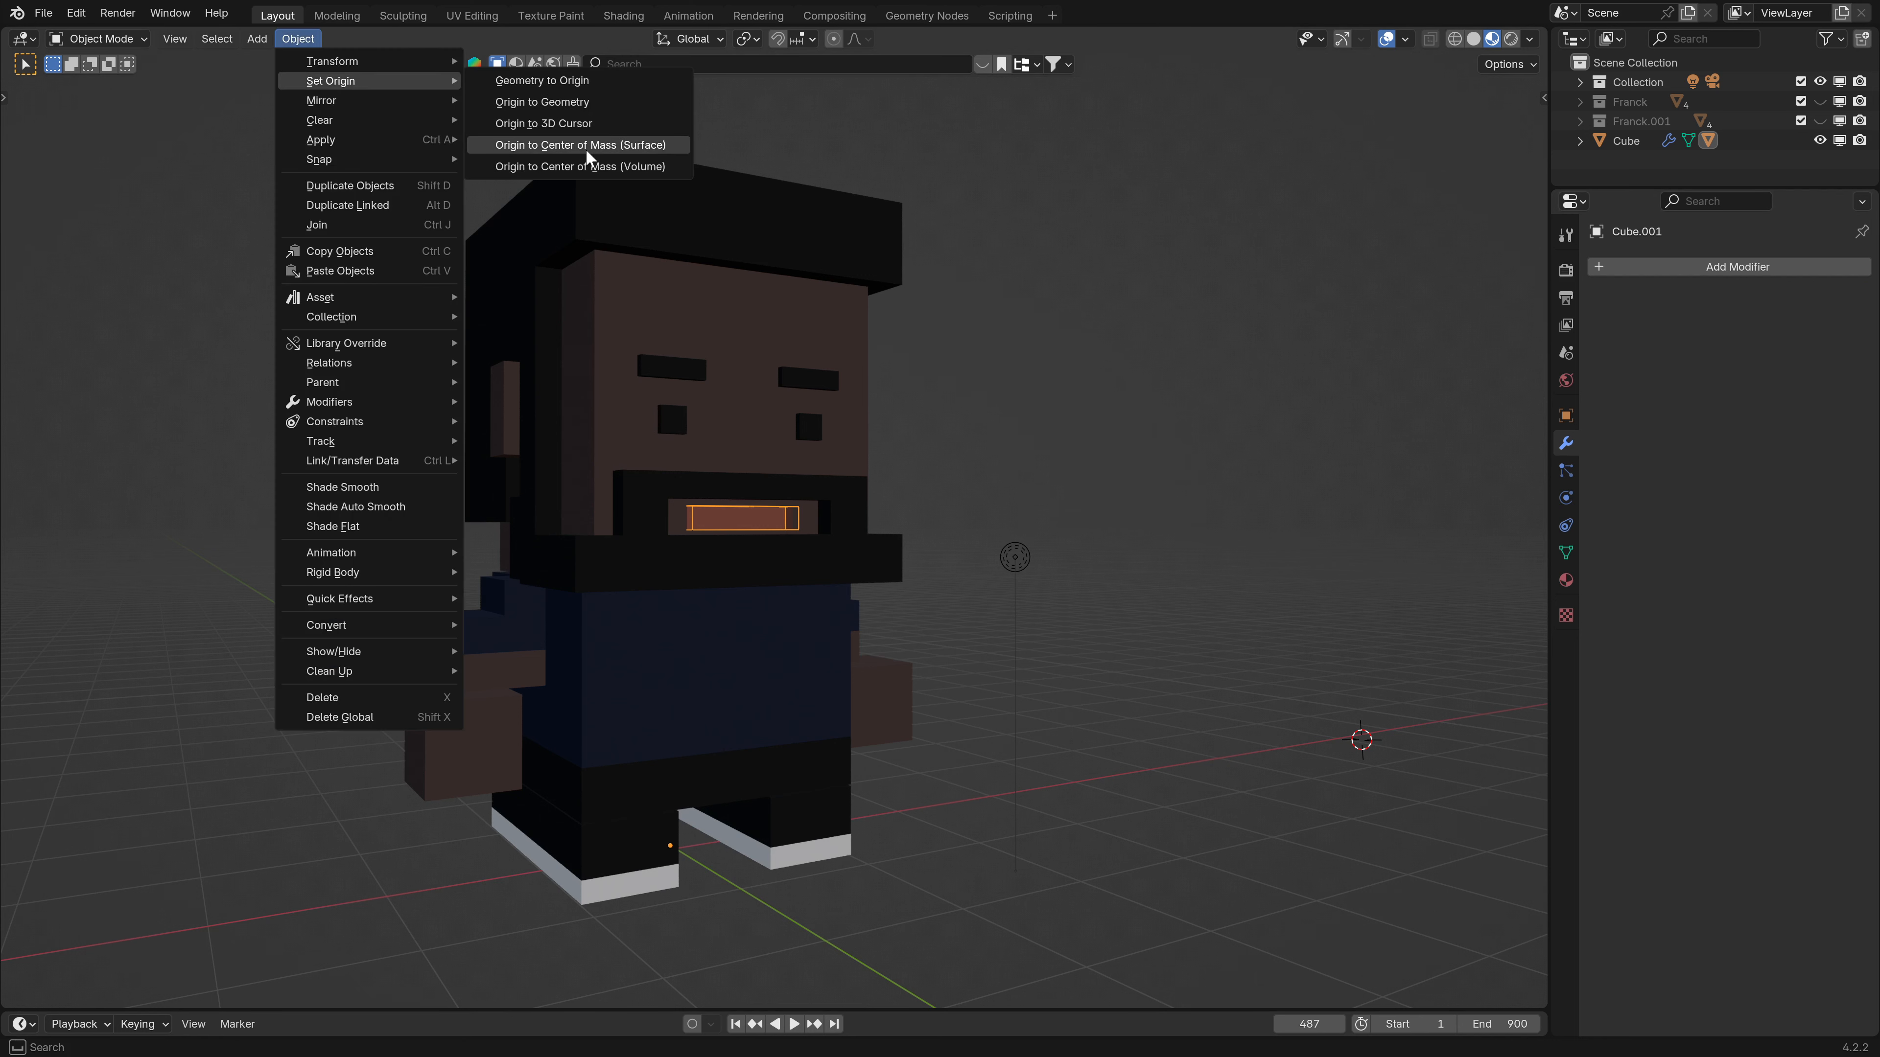
pyautogui.click(570, 147)
pyautogui.moveTo(675, 575); pyautogui.dragTo(642, 593, button='middle')
pyautogui.scroll(3, 808, 575)
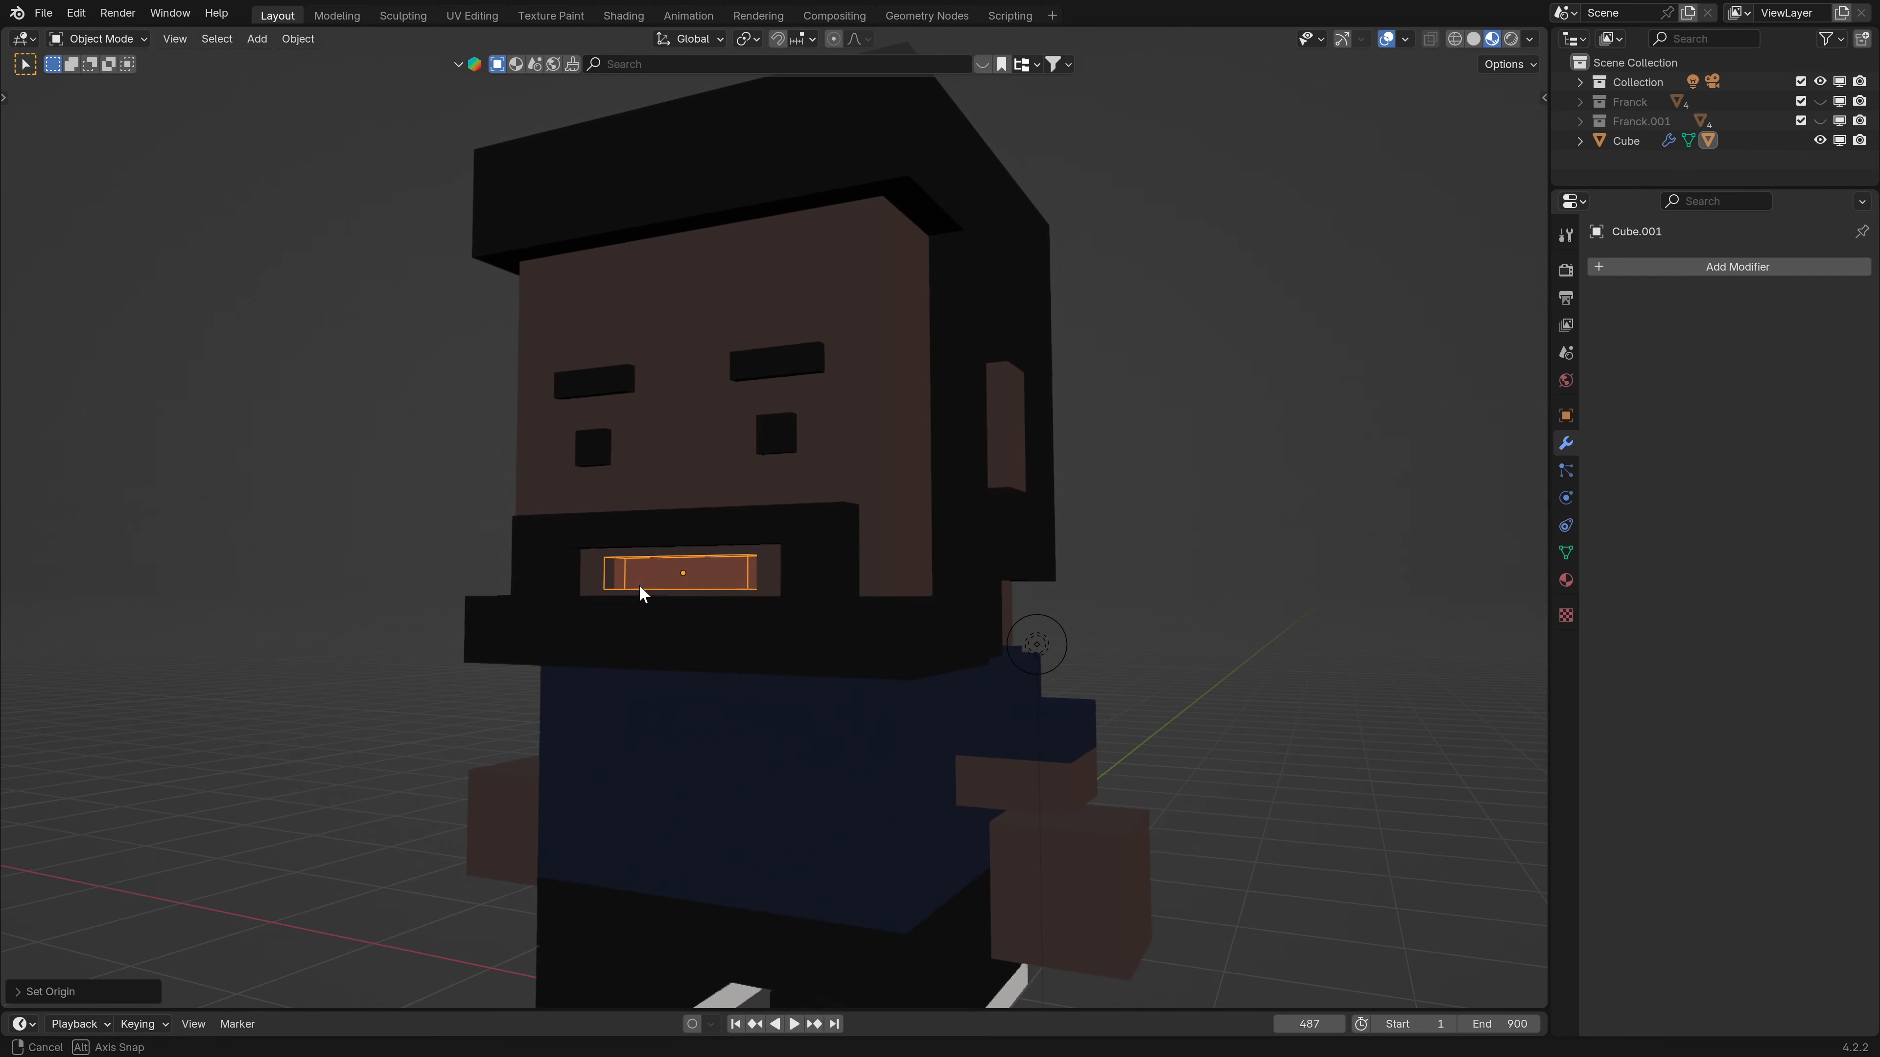
pyautogui.press('s')
pyautogui.press('z')
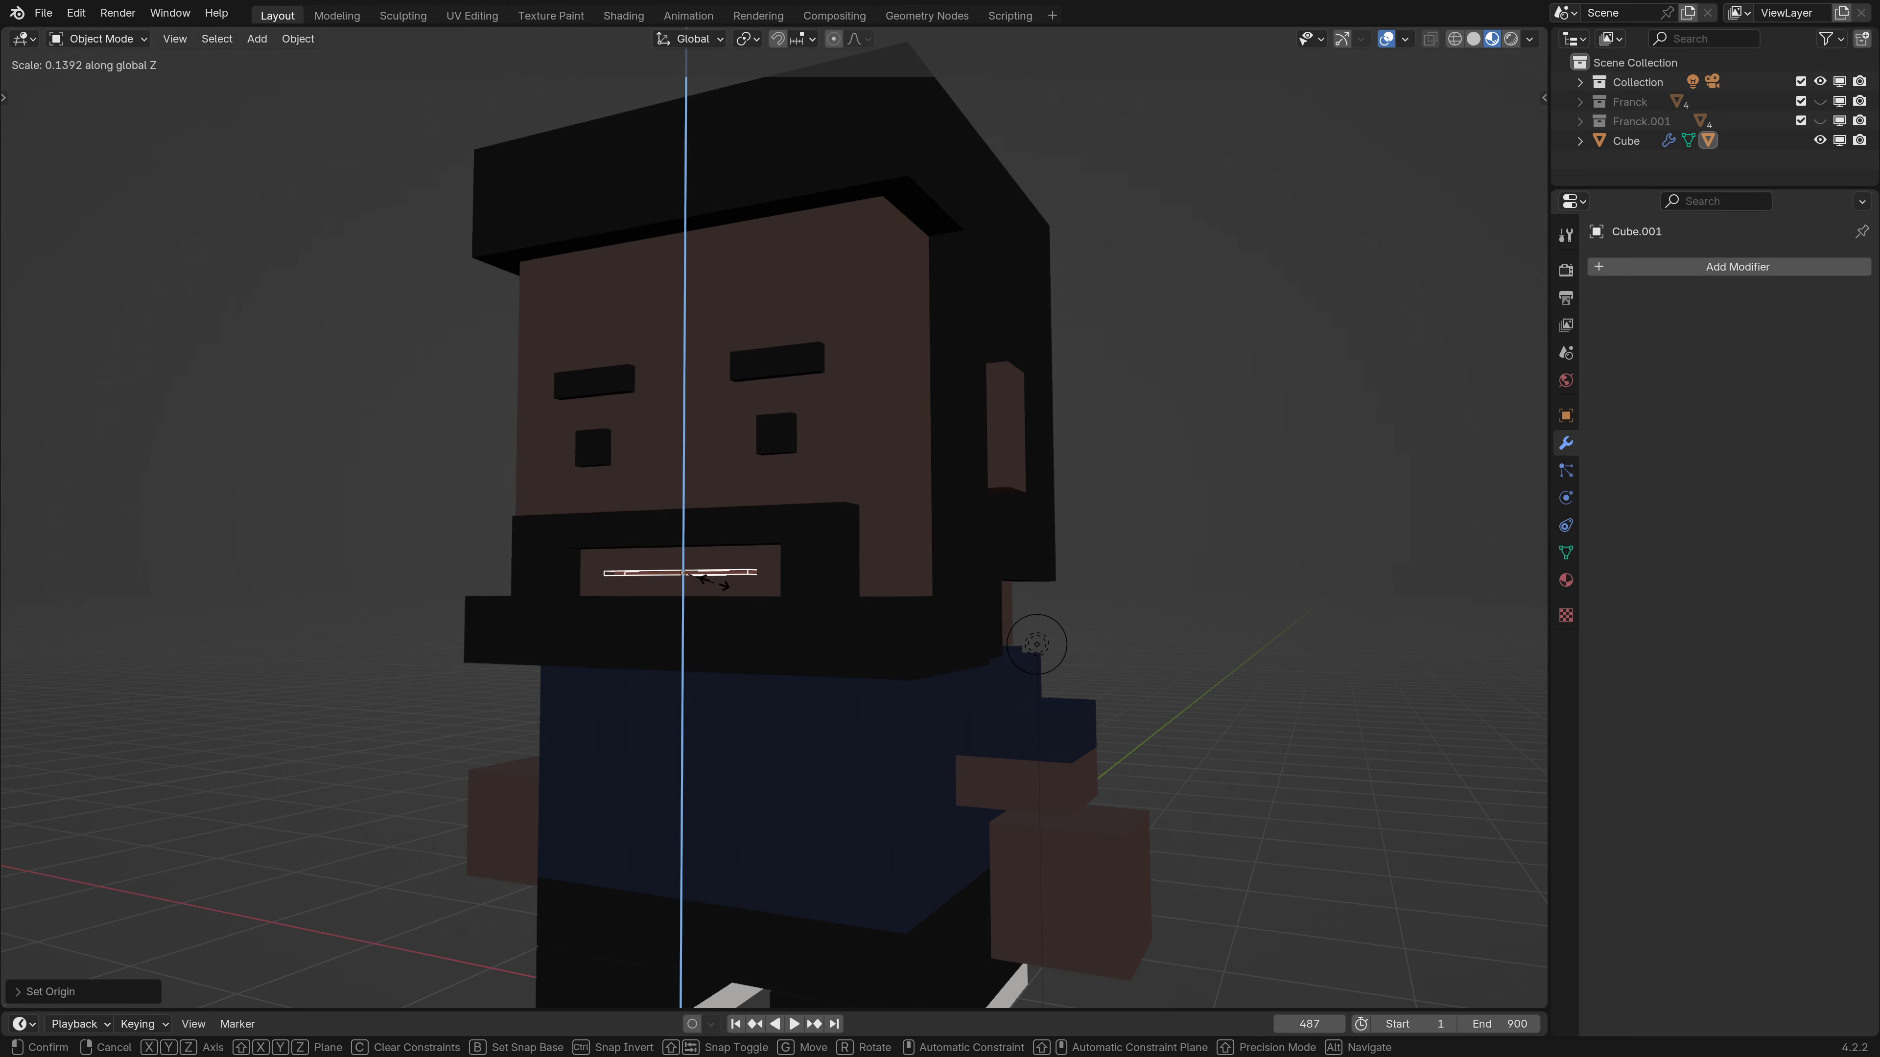
pyautogui.rightClick(852, 671)
# Scale the mouth block down along the X axis to narrow the mouth, and along the Z axis to flatten it.
pyautogui.moveTo(851, 670); pyautogui.dragTo(889, 631, button='middle')
pyautogui.press('s')
pyautogui.press('x')
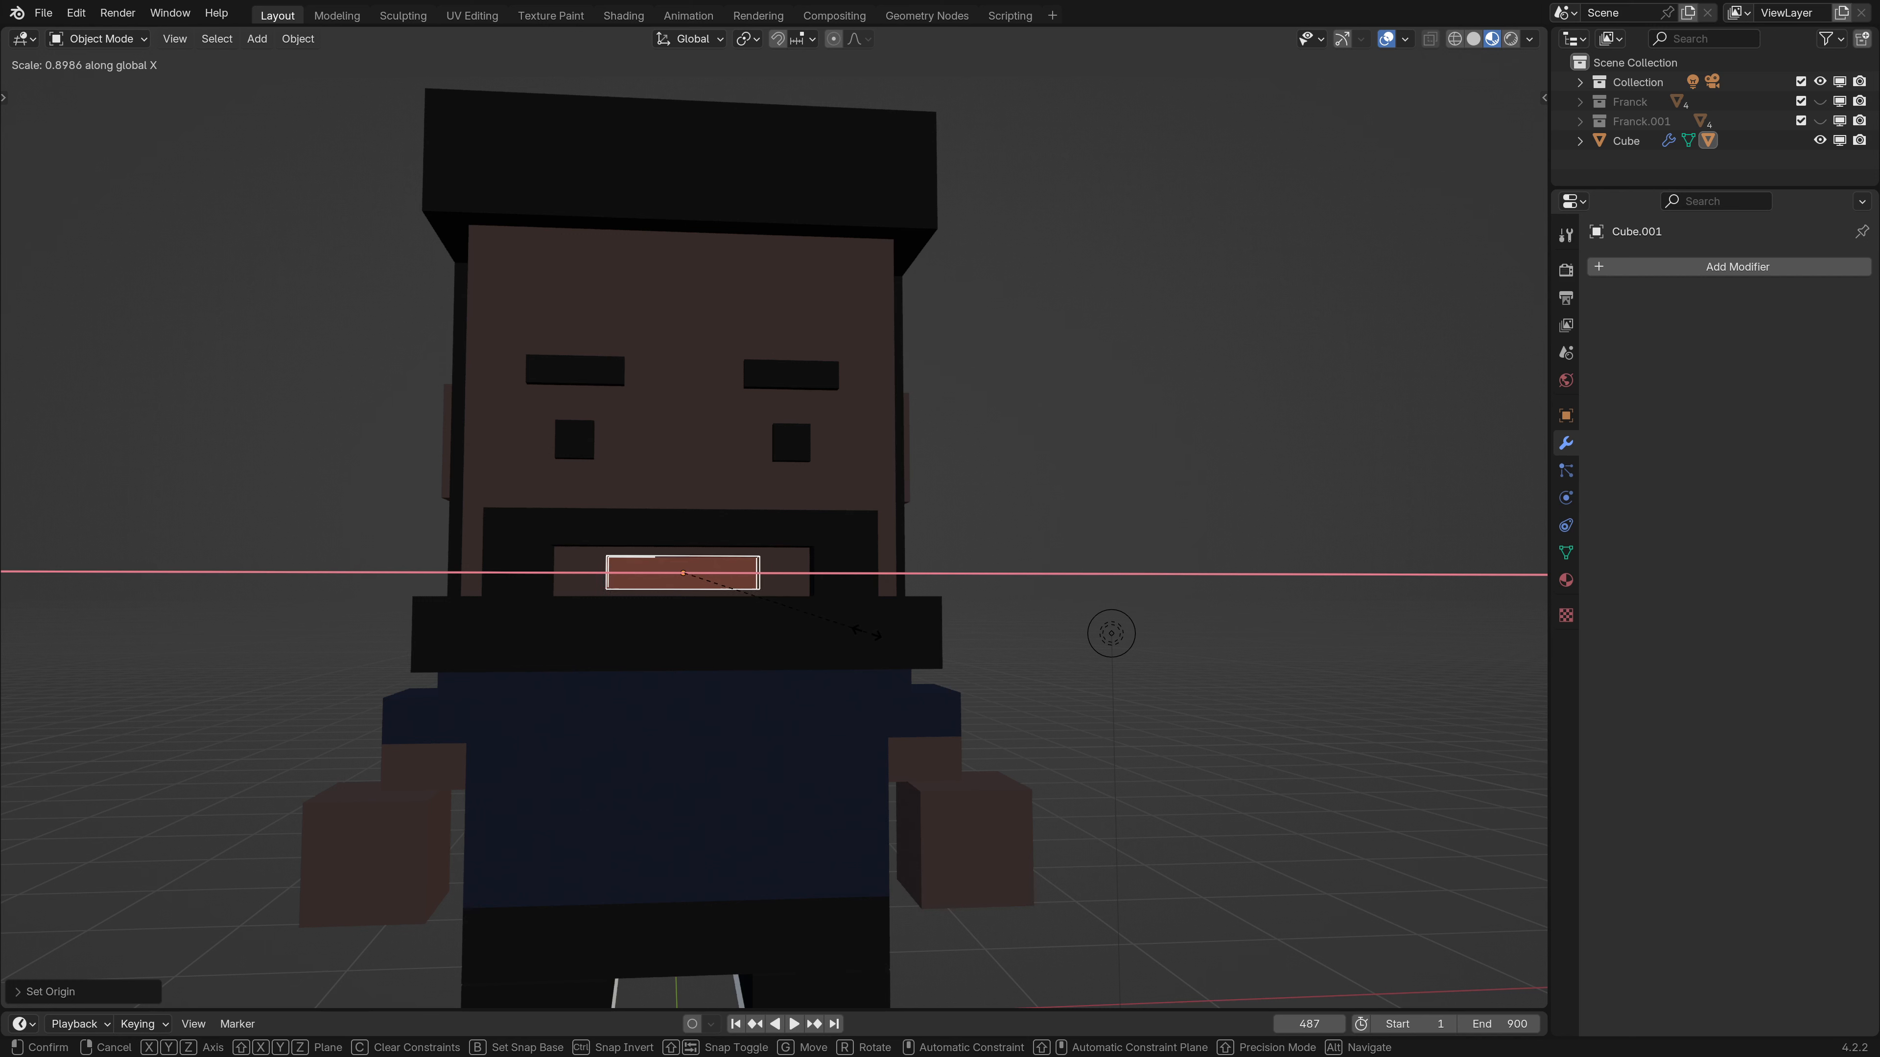
pyautogui.click(827, 623)
pyautogui.press('z')
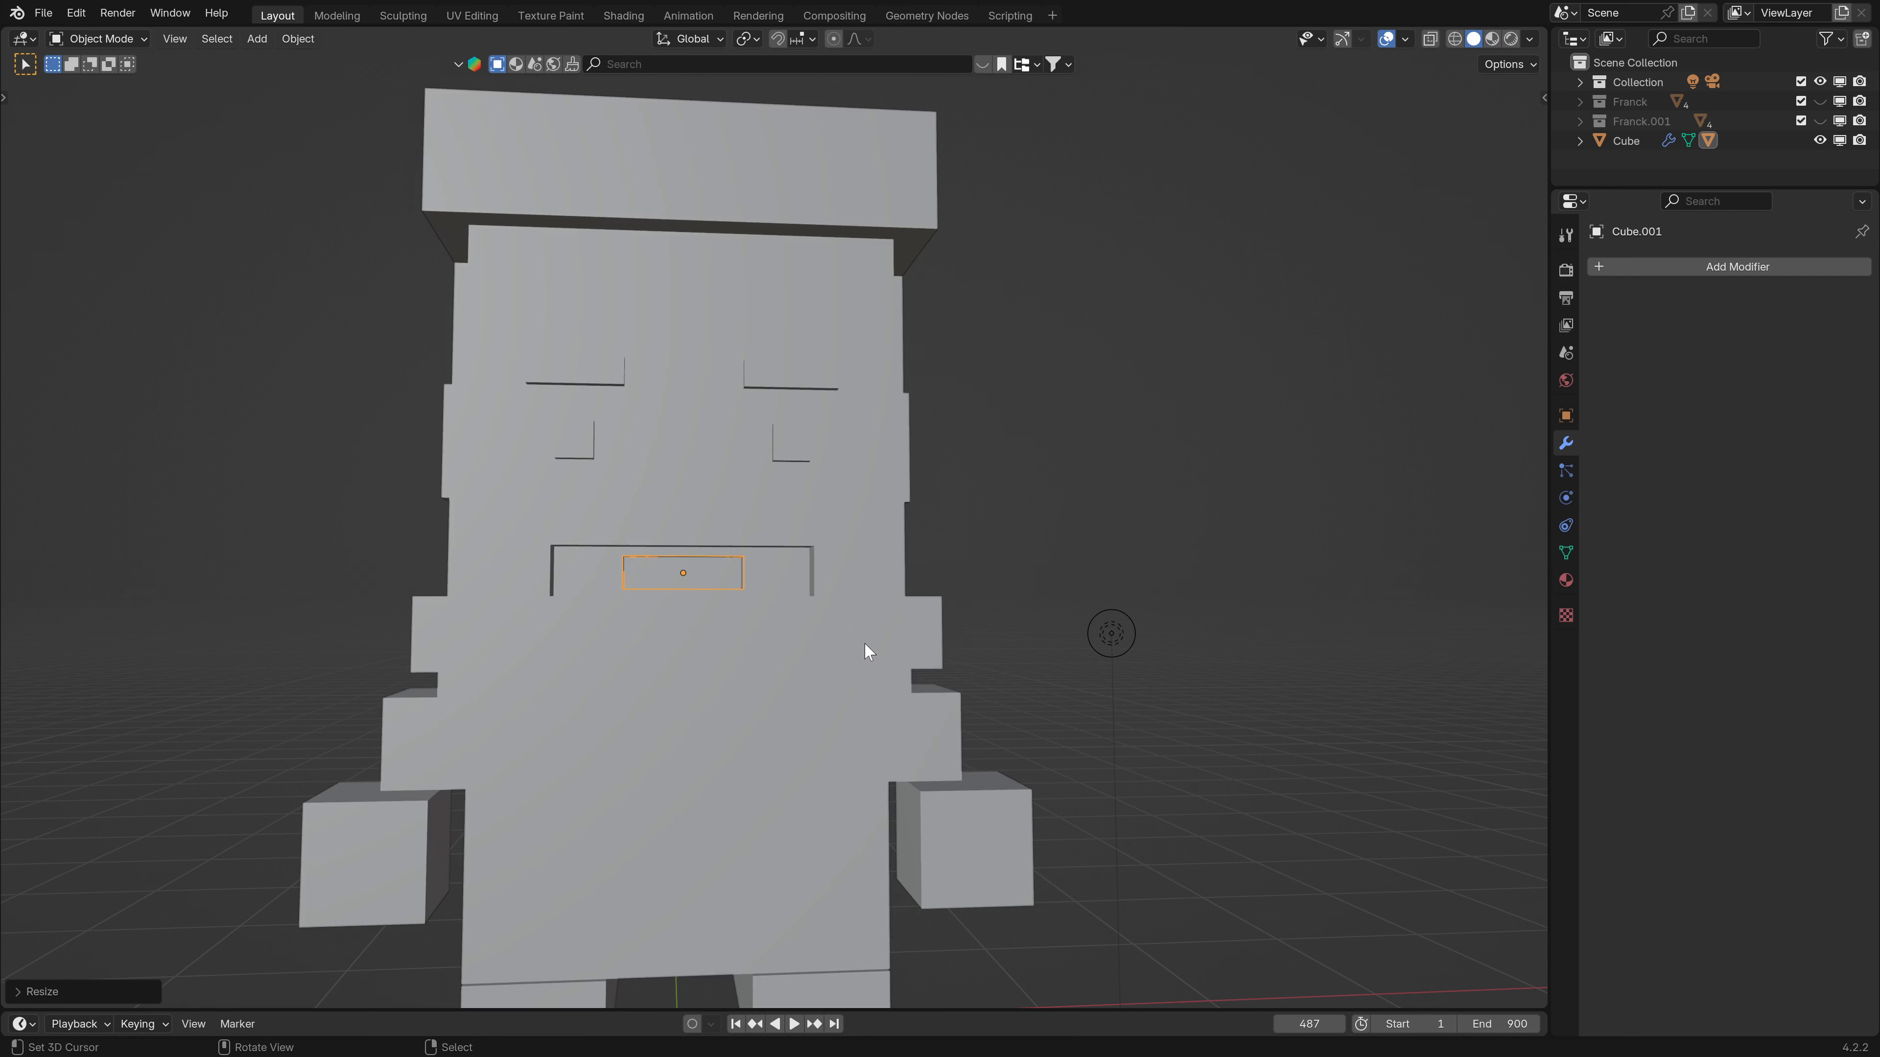
pyautogui.click(1492, 40)
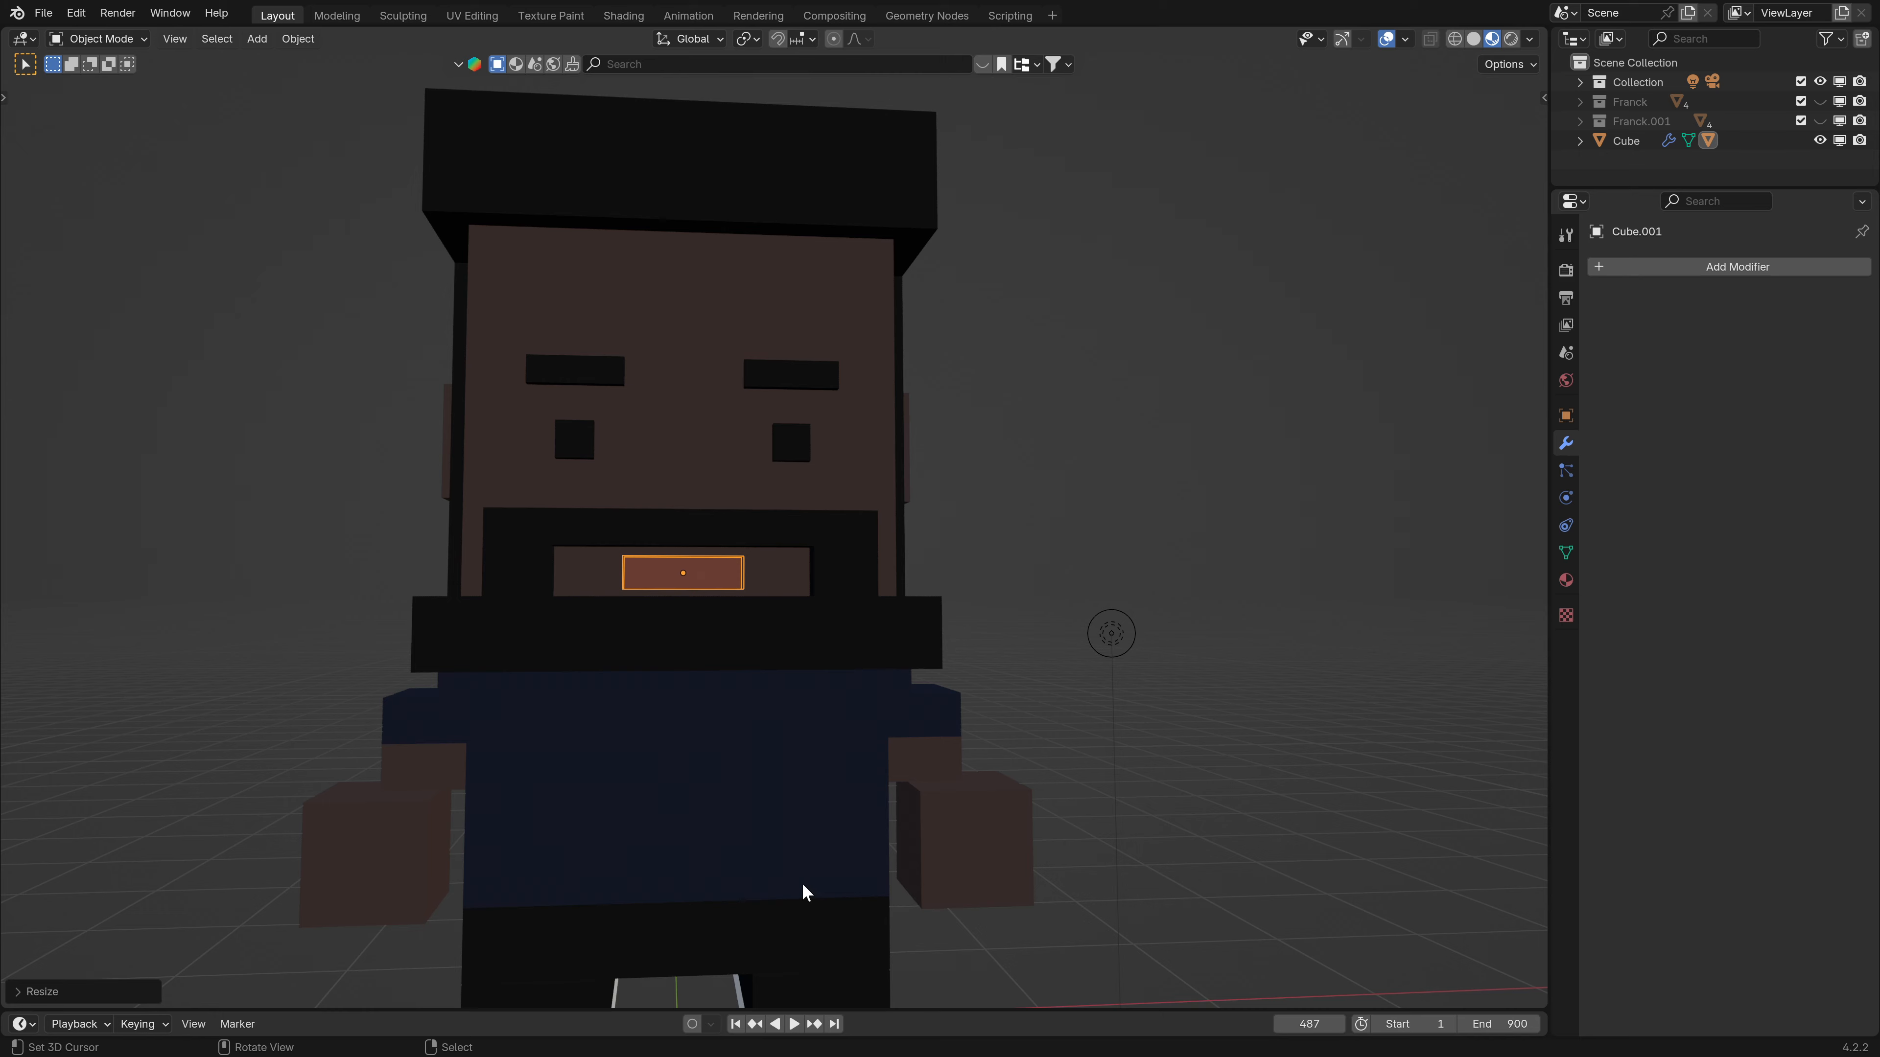
pyautogui.press('s')
pyautogui.press('z')
pyautogui.click(760, 816)
# Examine the character and its resized mouth from several angles with the viewport overlays hidden.
pyautogui.scroll(-3, 715, 762)
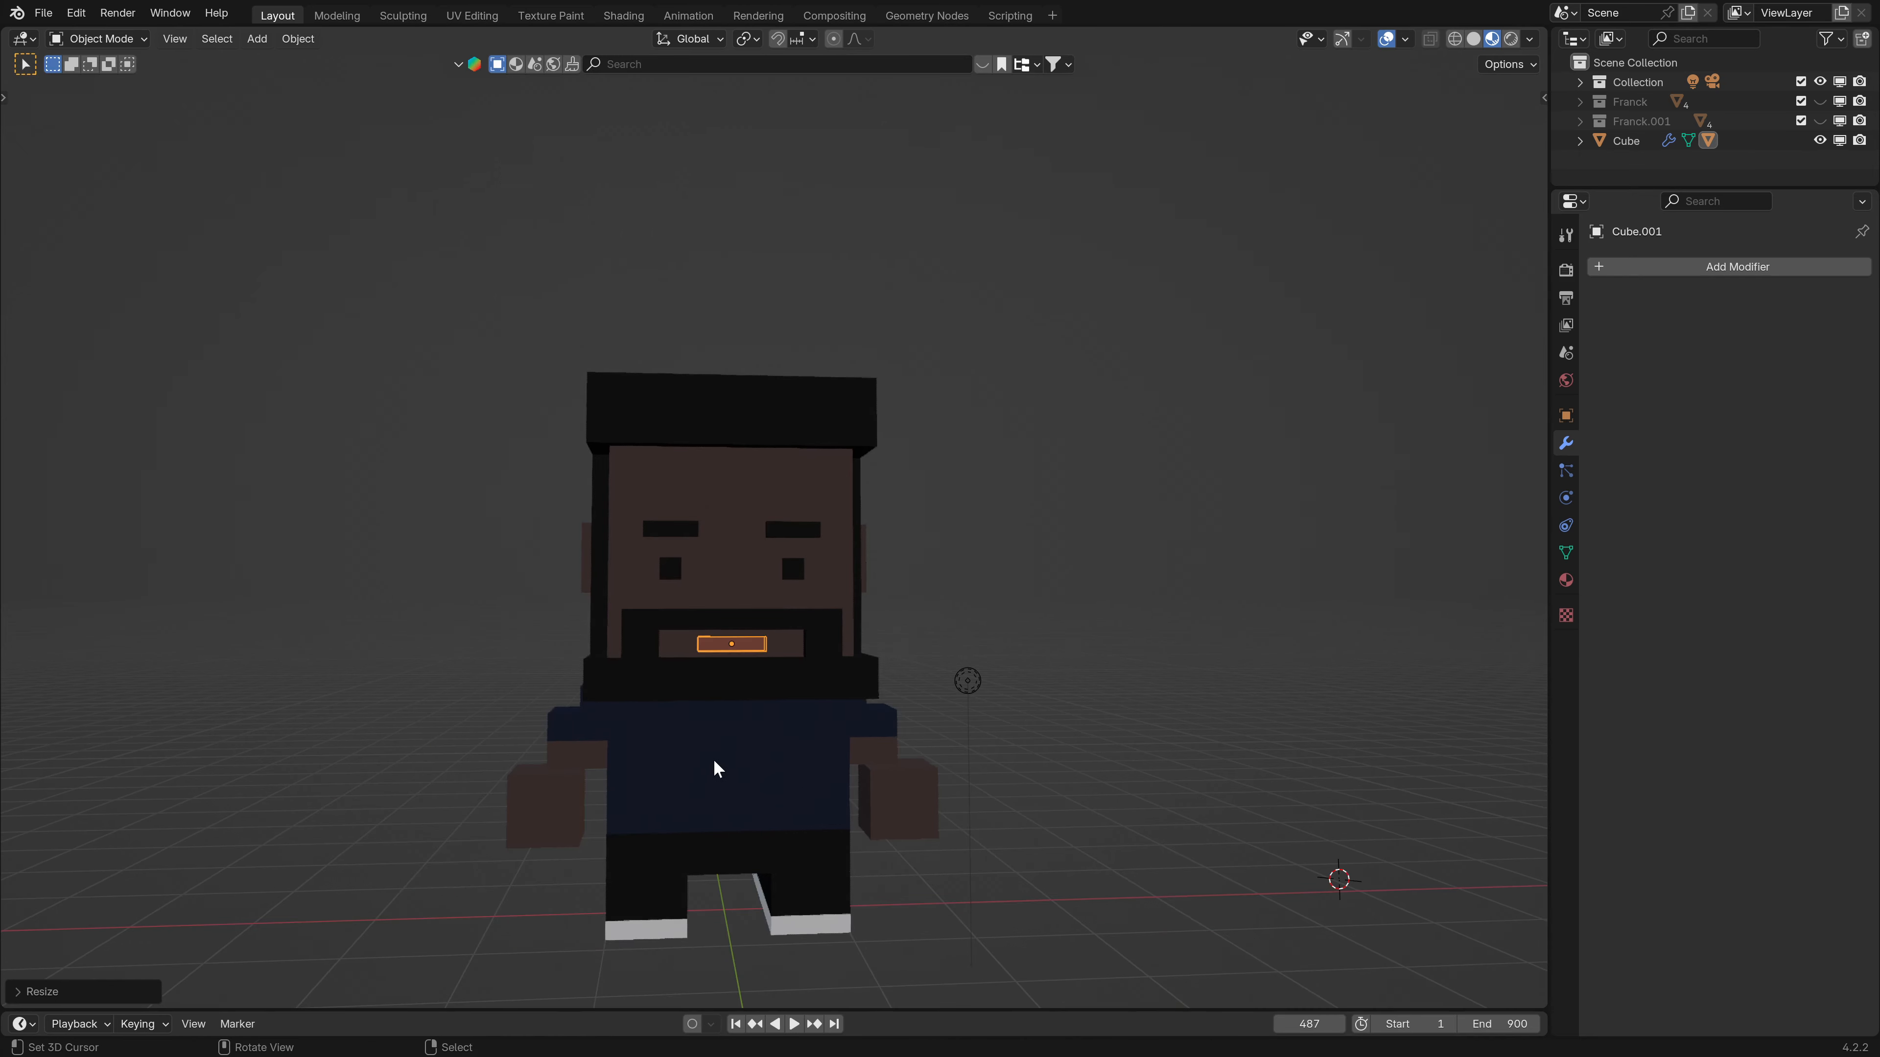
pyautogui.moveTo(715, 761); pyautogui.dragTo(895, 729, button='middle')
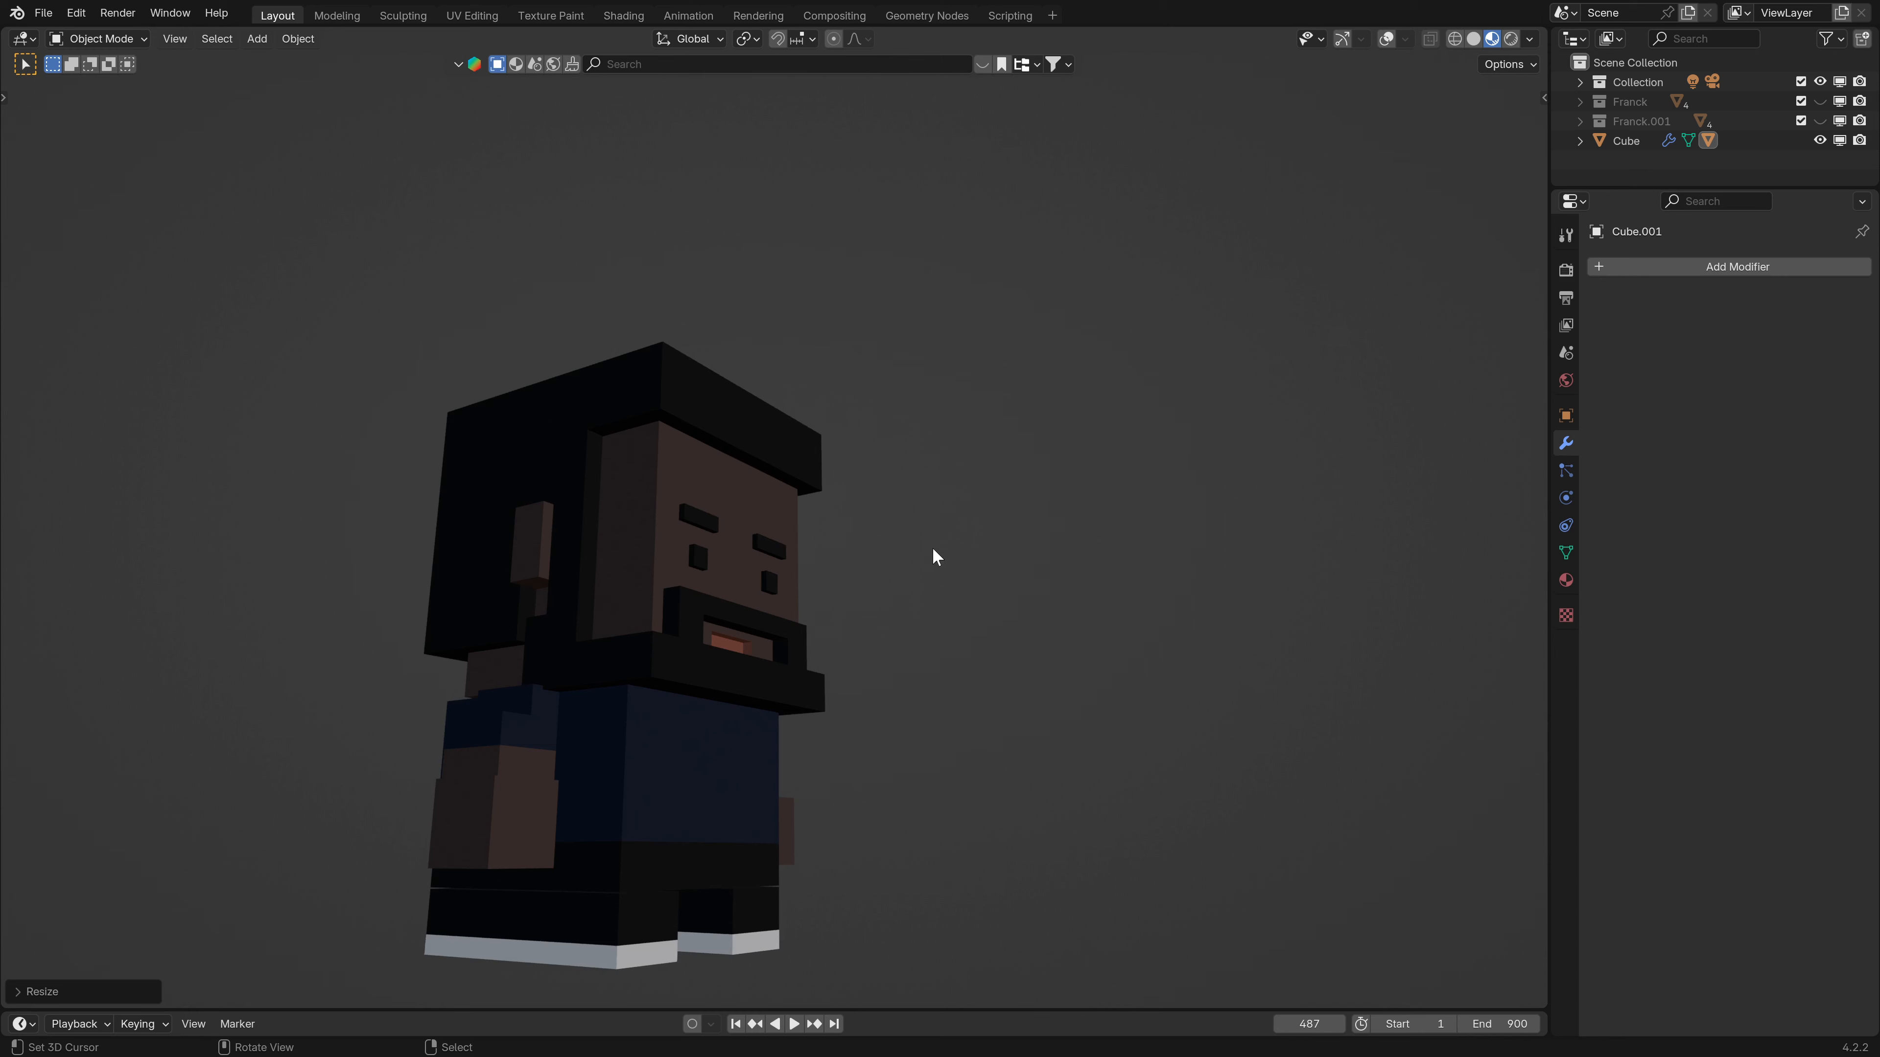
pyautogui.scroll(-4, 933, 549)
pyautogui.moveTo(933, 548); pyautogui.dragTo(617, 685, button='middle')
pyautogui.scroll(4, 940, 664)
pyautogui.moveTo(948, 661); pyautogui.dragTo(988, 696, button='middle')
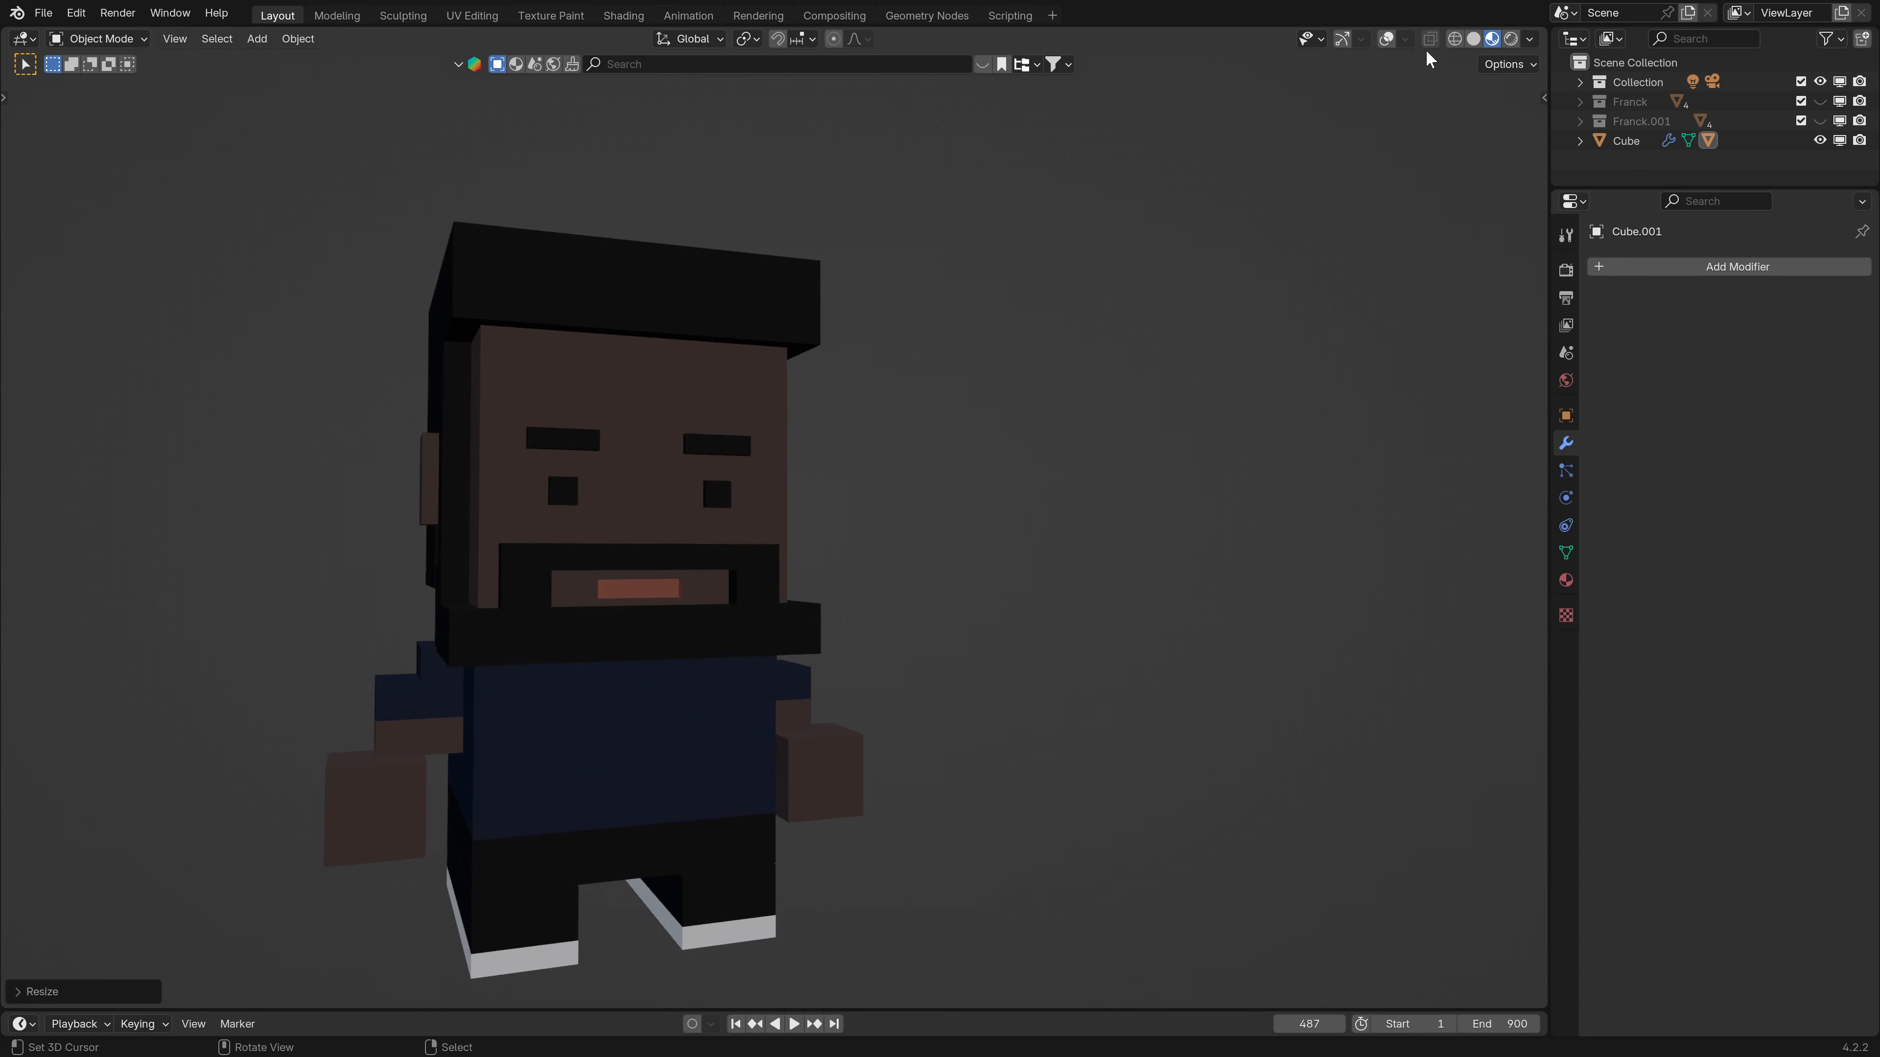
# Move the bottom face of the ear slightly down along the Z axis in the character's mesh to lengthen the ear.
pyautogui.scroll(-2, 838, 655)
pyautogui.moveTo(883, 529); pyautogui.dragTo(923, 608, button='middle')
pyautogui.click(891, 553)
pyautogui.press('Tab')
pyautogui.scroll(3, 896, 563)
pyautogui.rightClick(905, 555)
pyautogui.rightClick(925, 565)
pyautogui.scroll(-2, 906, 565)
pyautogui.press('g')
pyautogui.press('z')
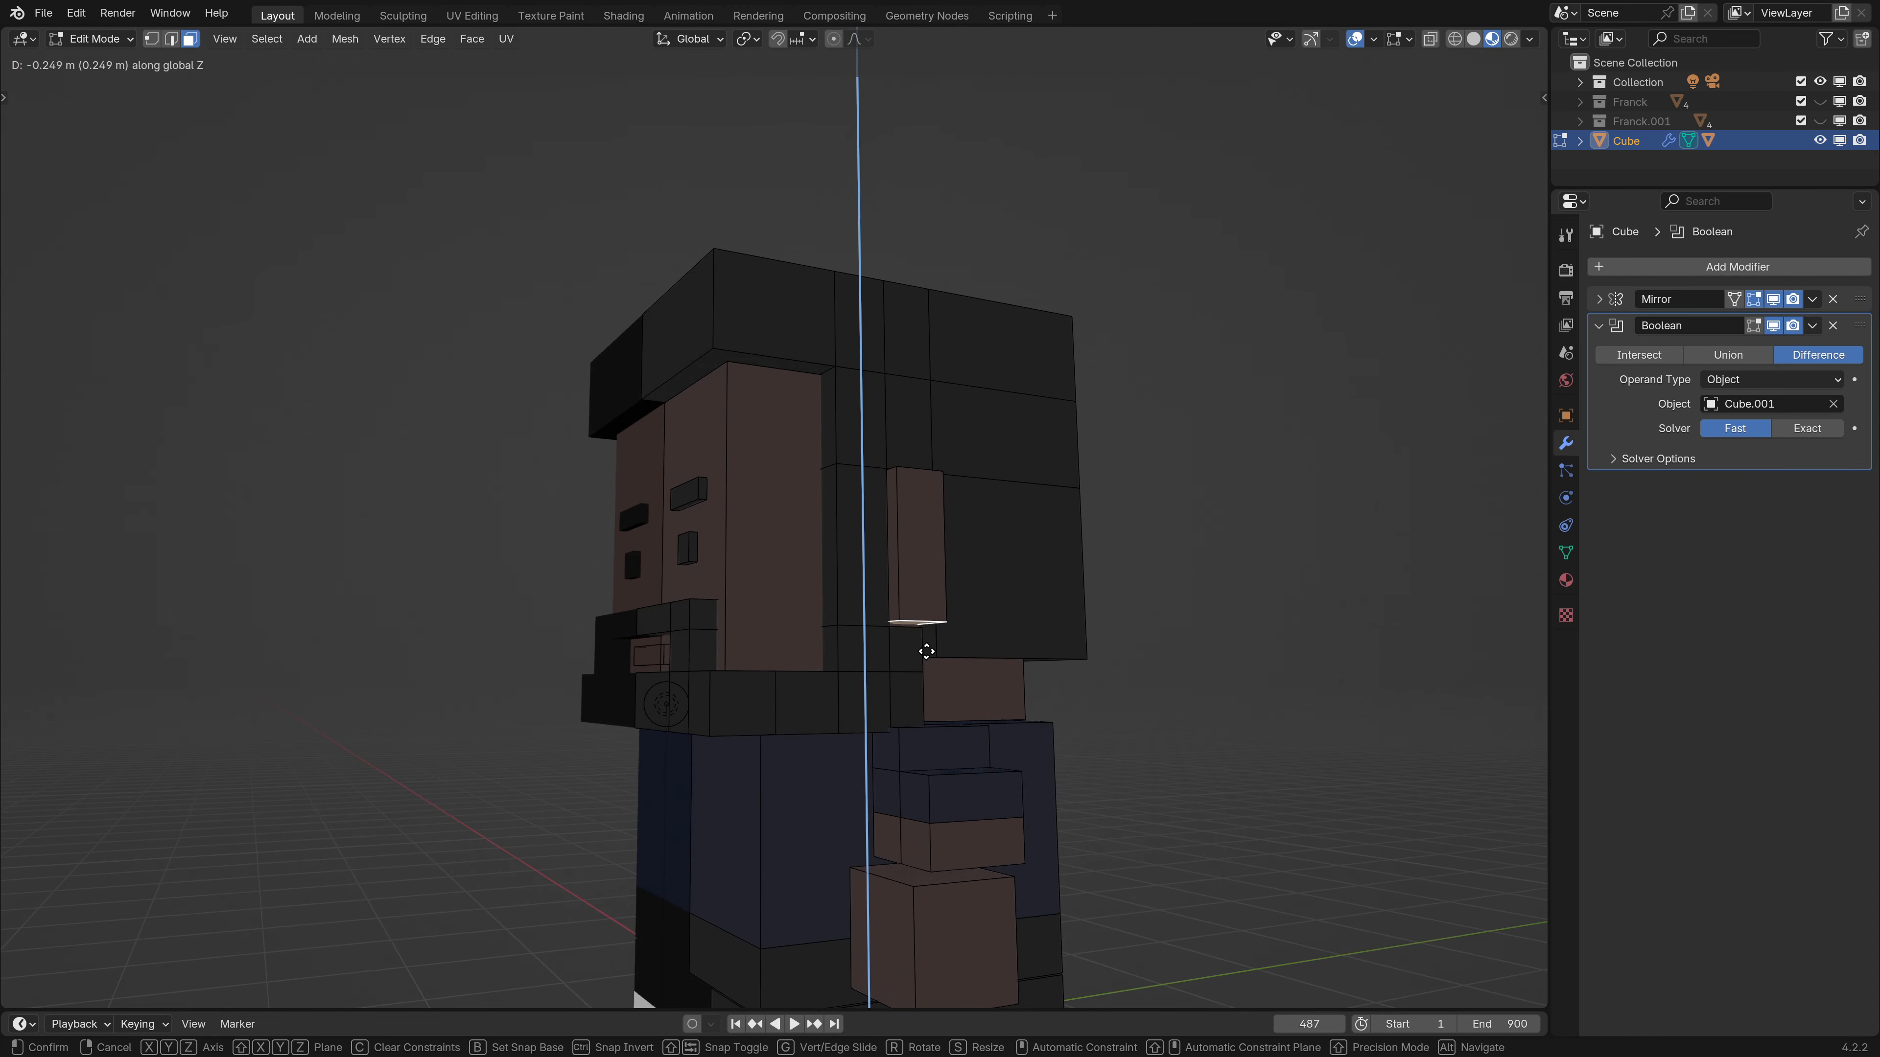
pyautogui.click(931, 631)
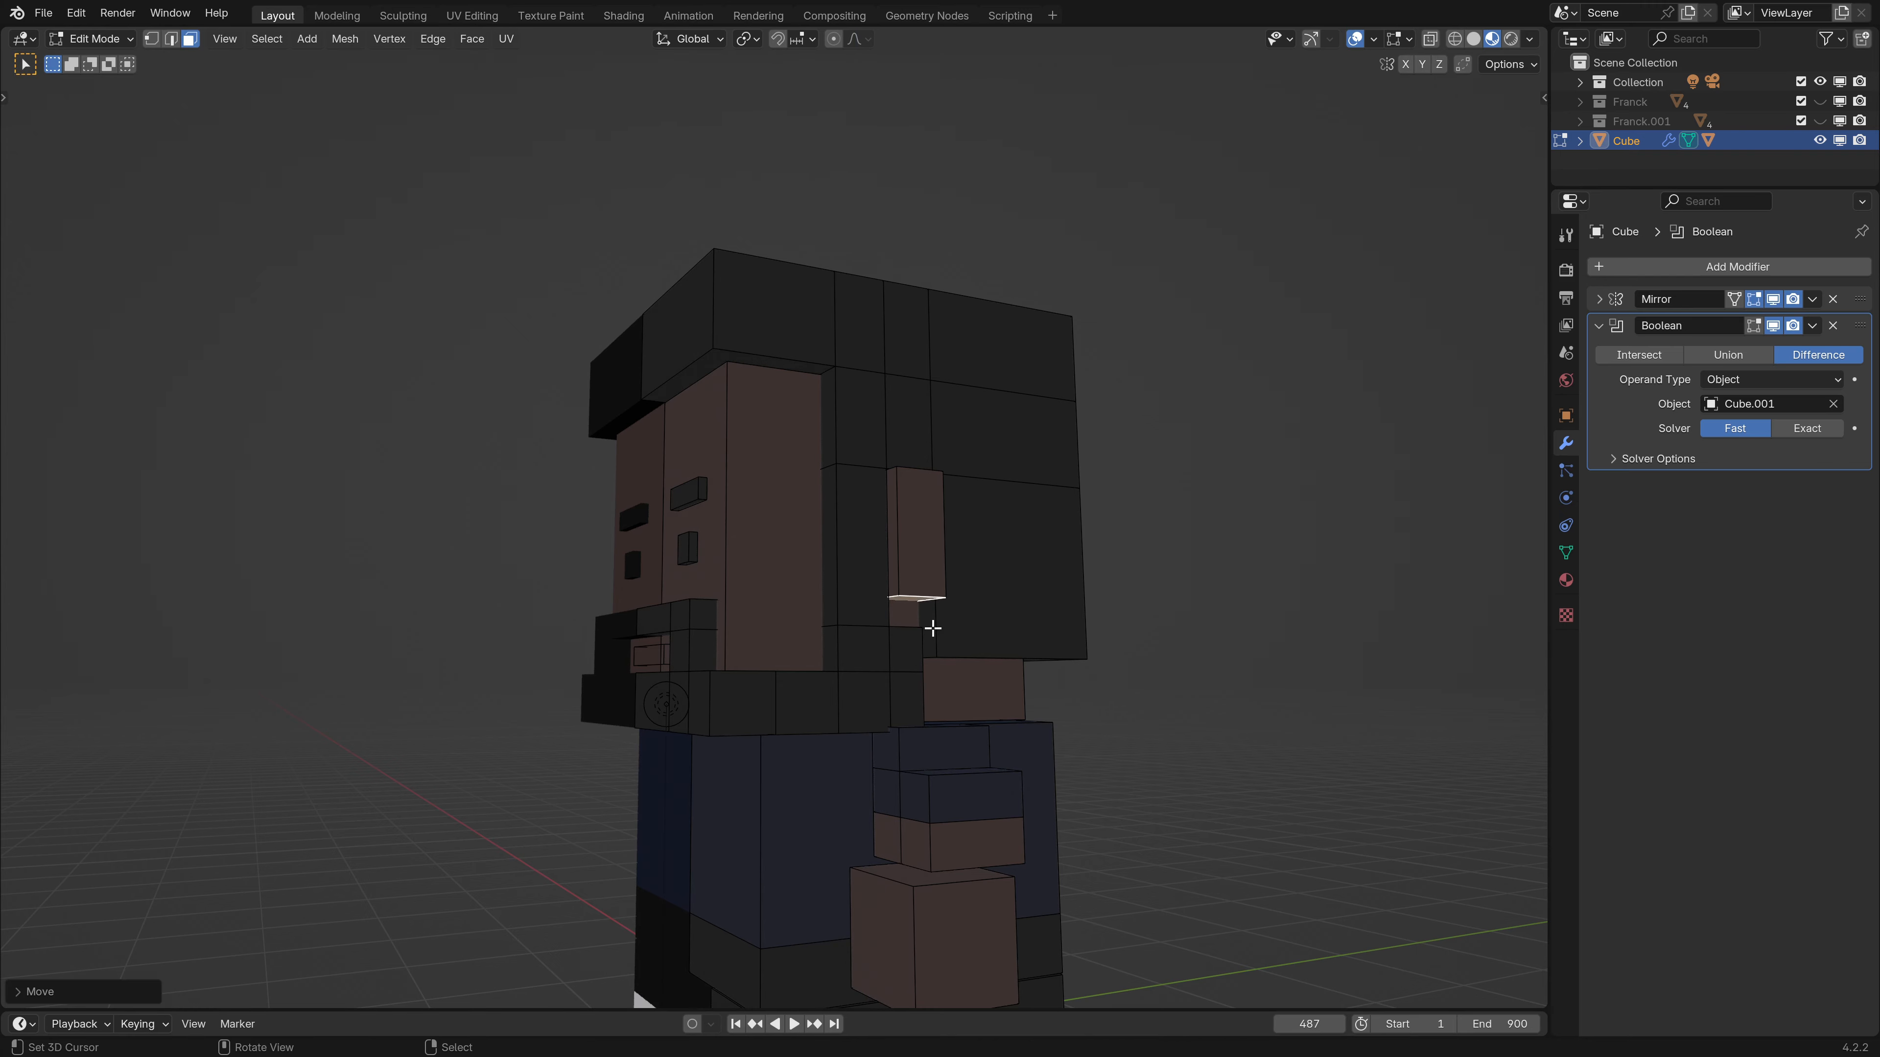
pyautogui.moveTo(921, 603); pyautogui.dragTo(828, 654, button='middle')
pyautogui.scroll(2, 828, 654)
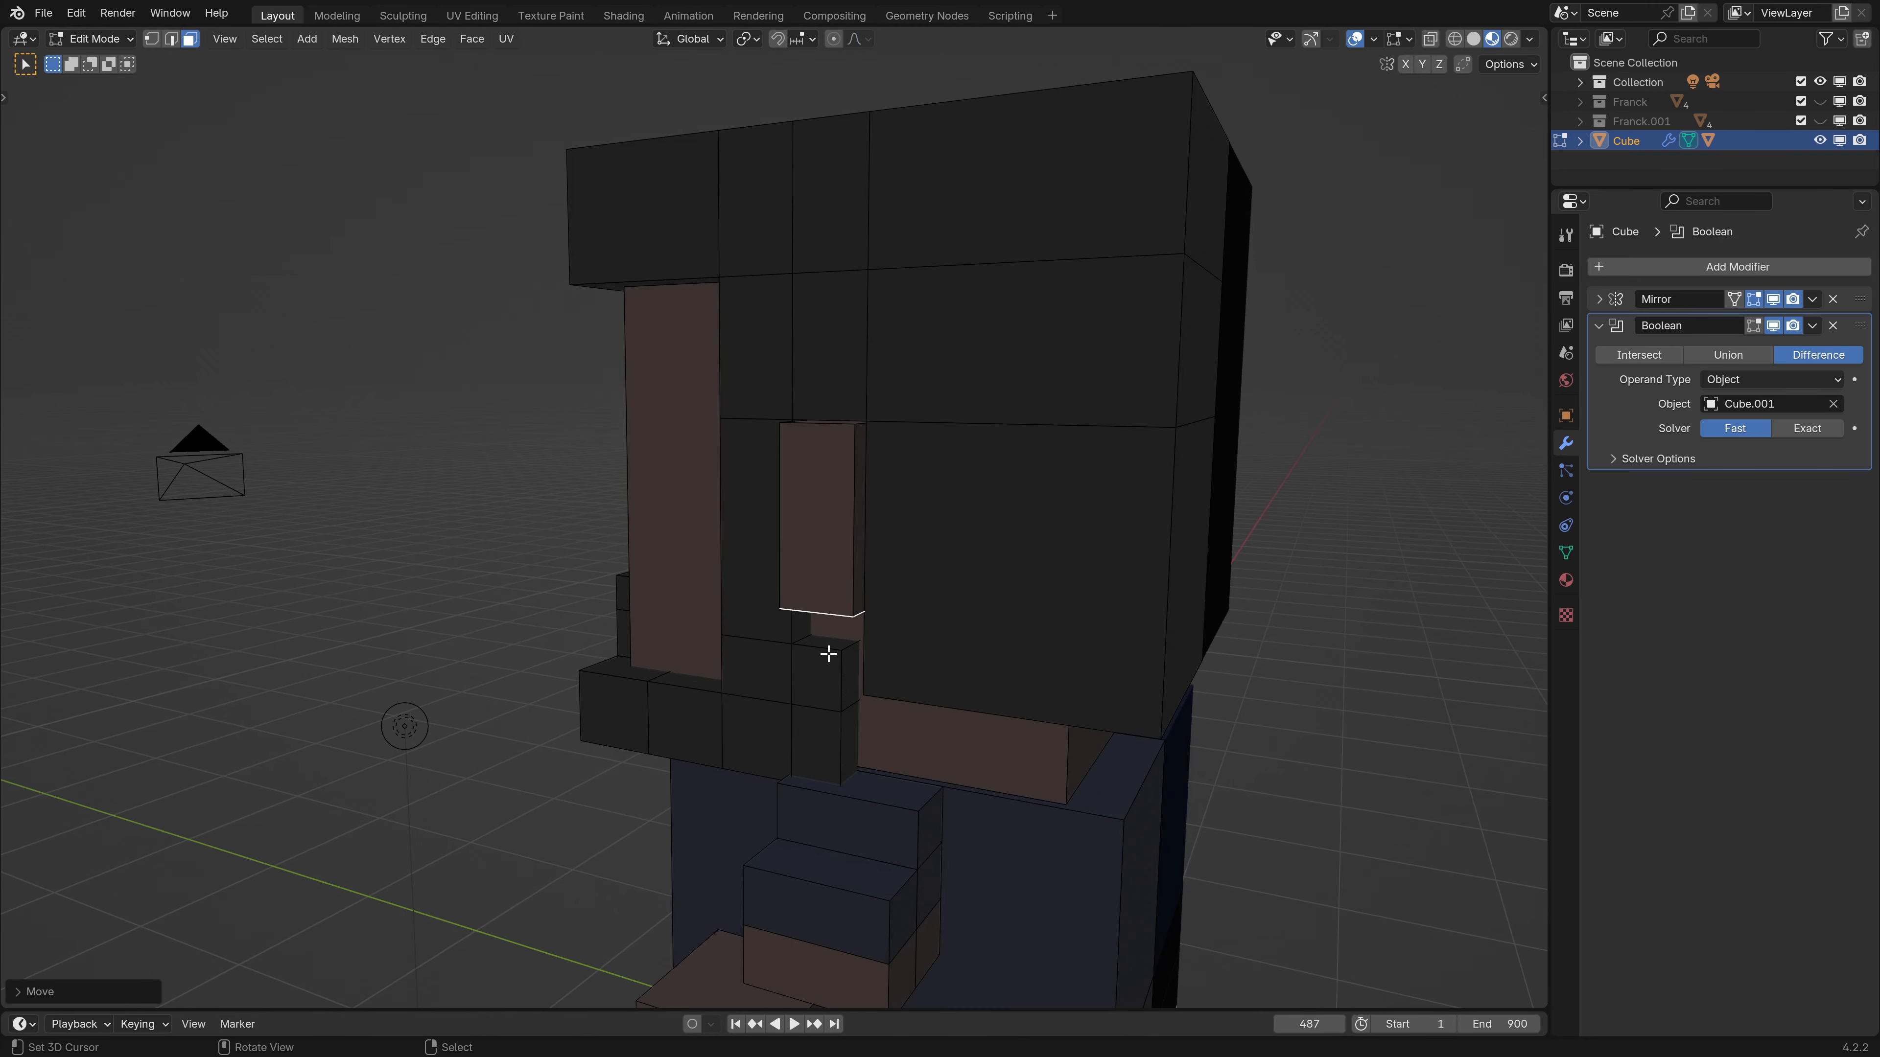
pyautogui.press('Tab')
# Check the whole character in the viewport and save the file.
pyautogui.scroll(-5, 817, 657)
pyautogui.moveTo(781, 714); pyautogui.dragTo(907, 782, button='middle')
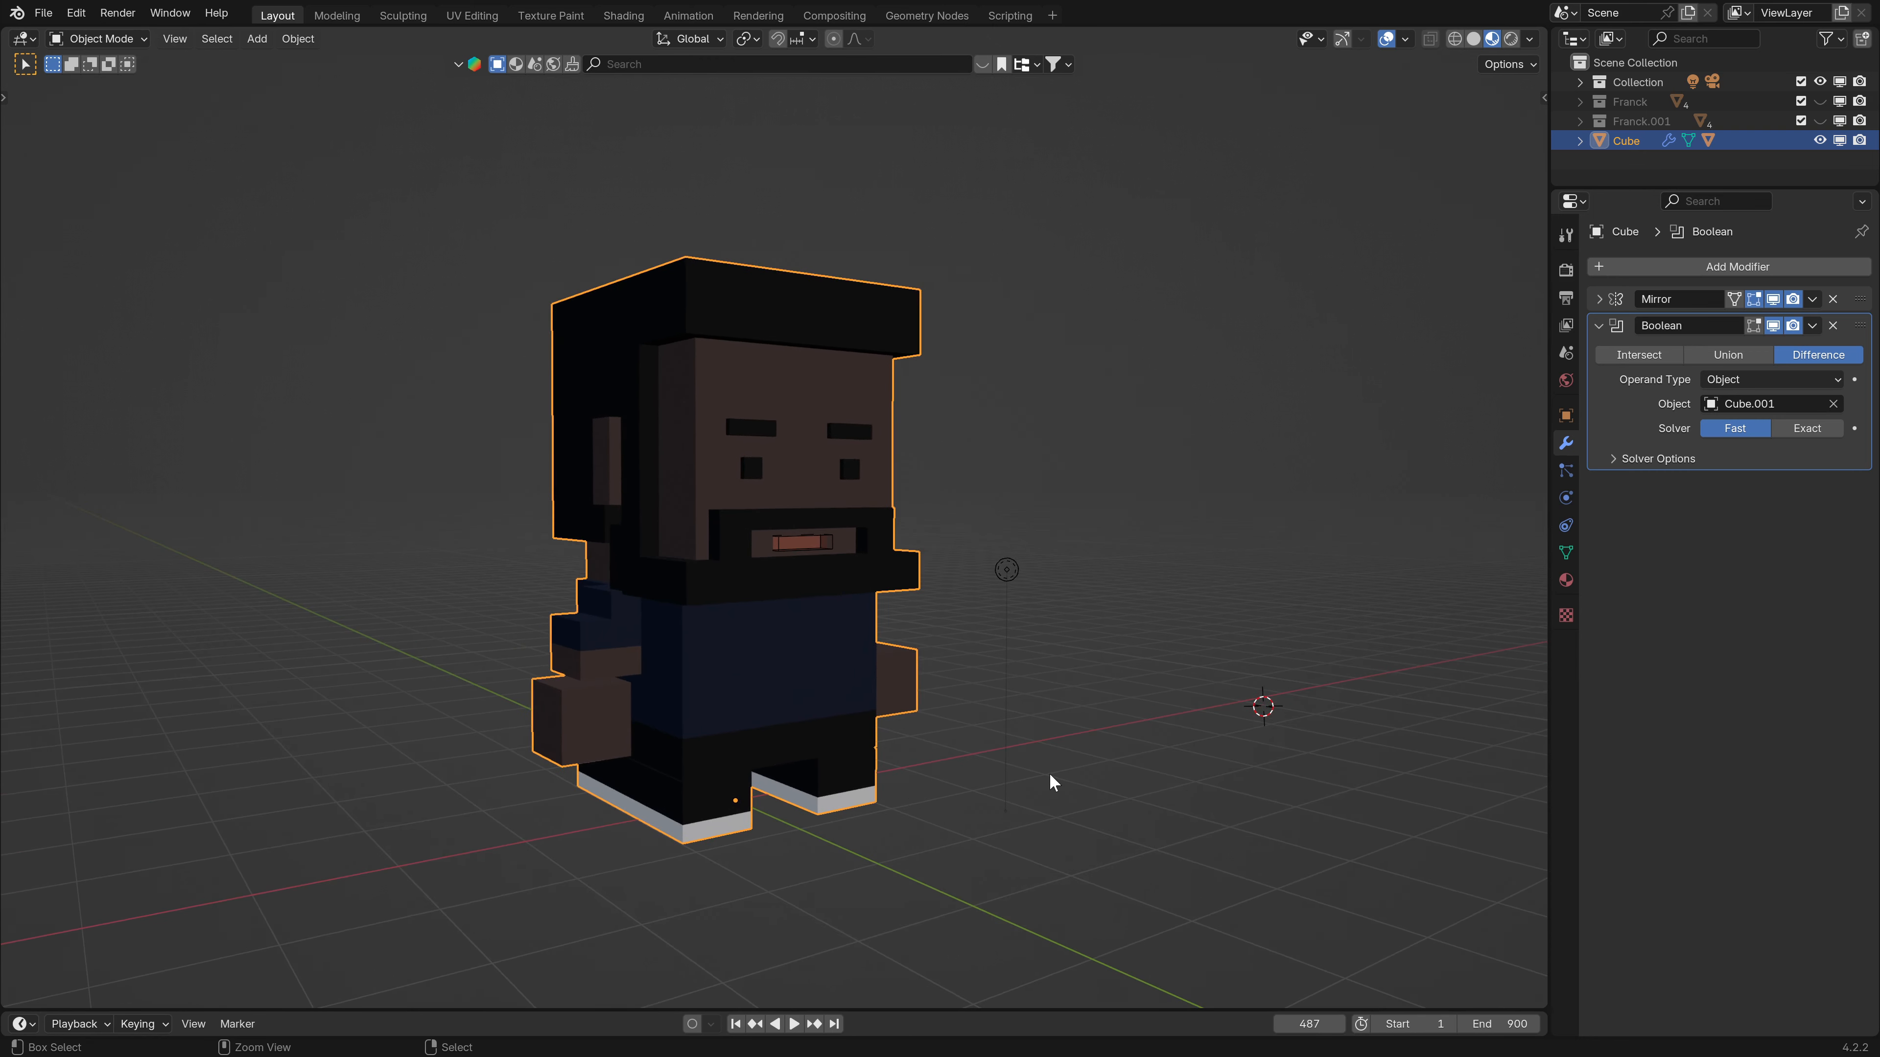
pyautogui.hotkey('ctrl', 's')
pyautogui.moveTo(1062, 563); pyautogui.dragTo(992, 513, button='middle')
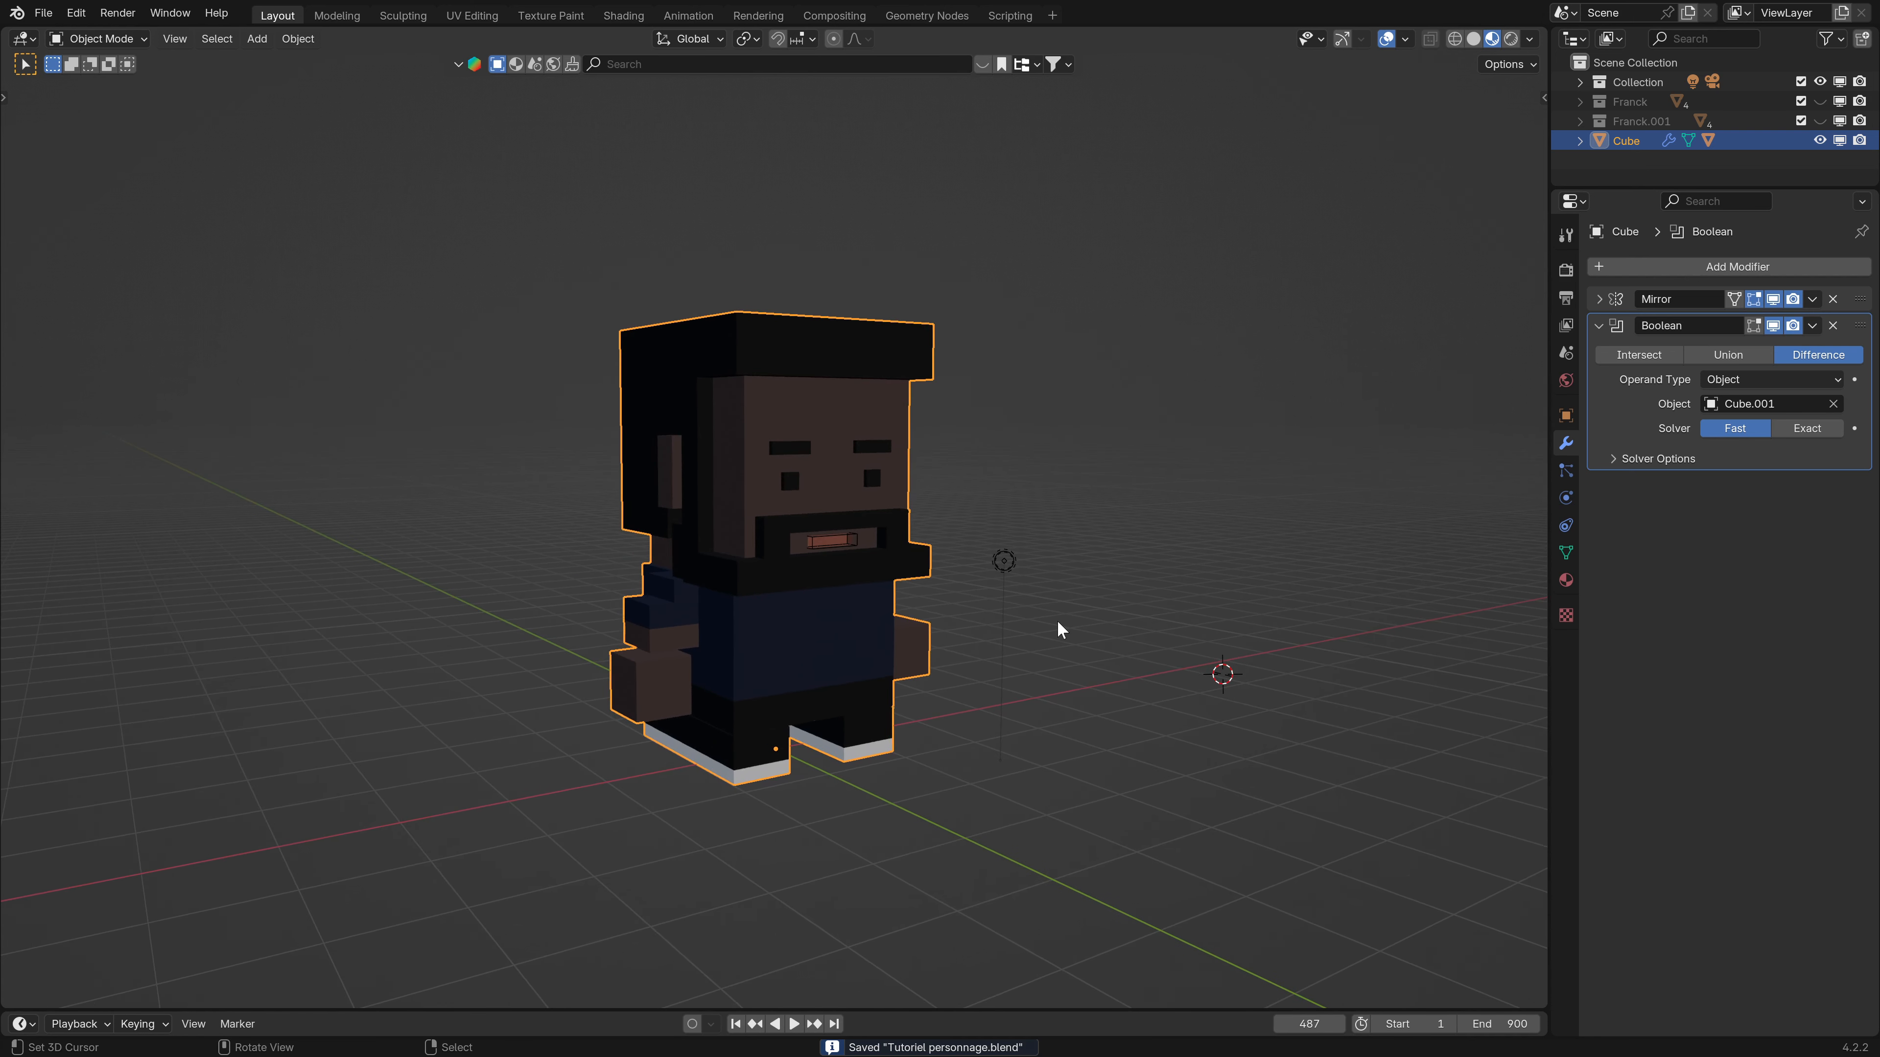